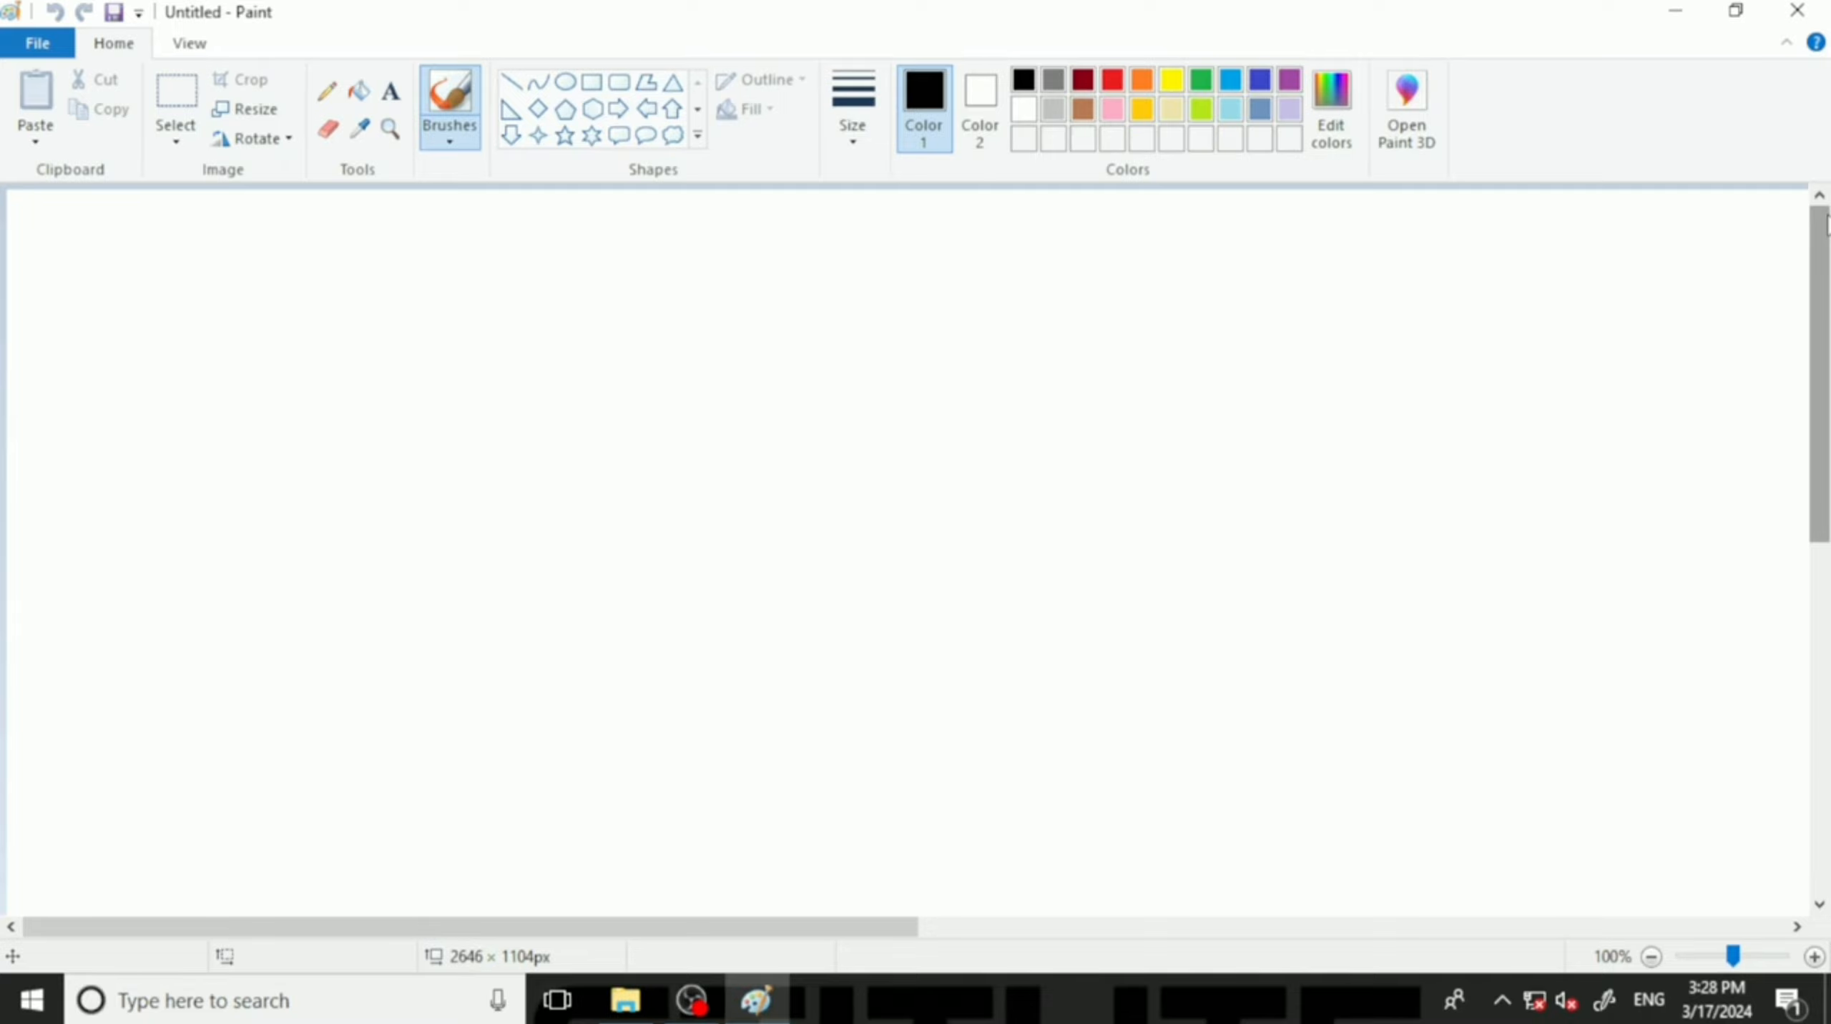
# Close Paint and relaunch it by searching for "paint" in Windows.
pyautogui.click(1796, 10)
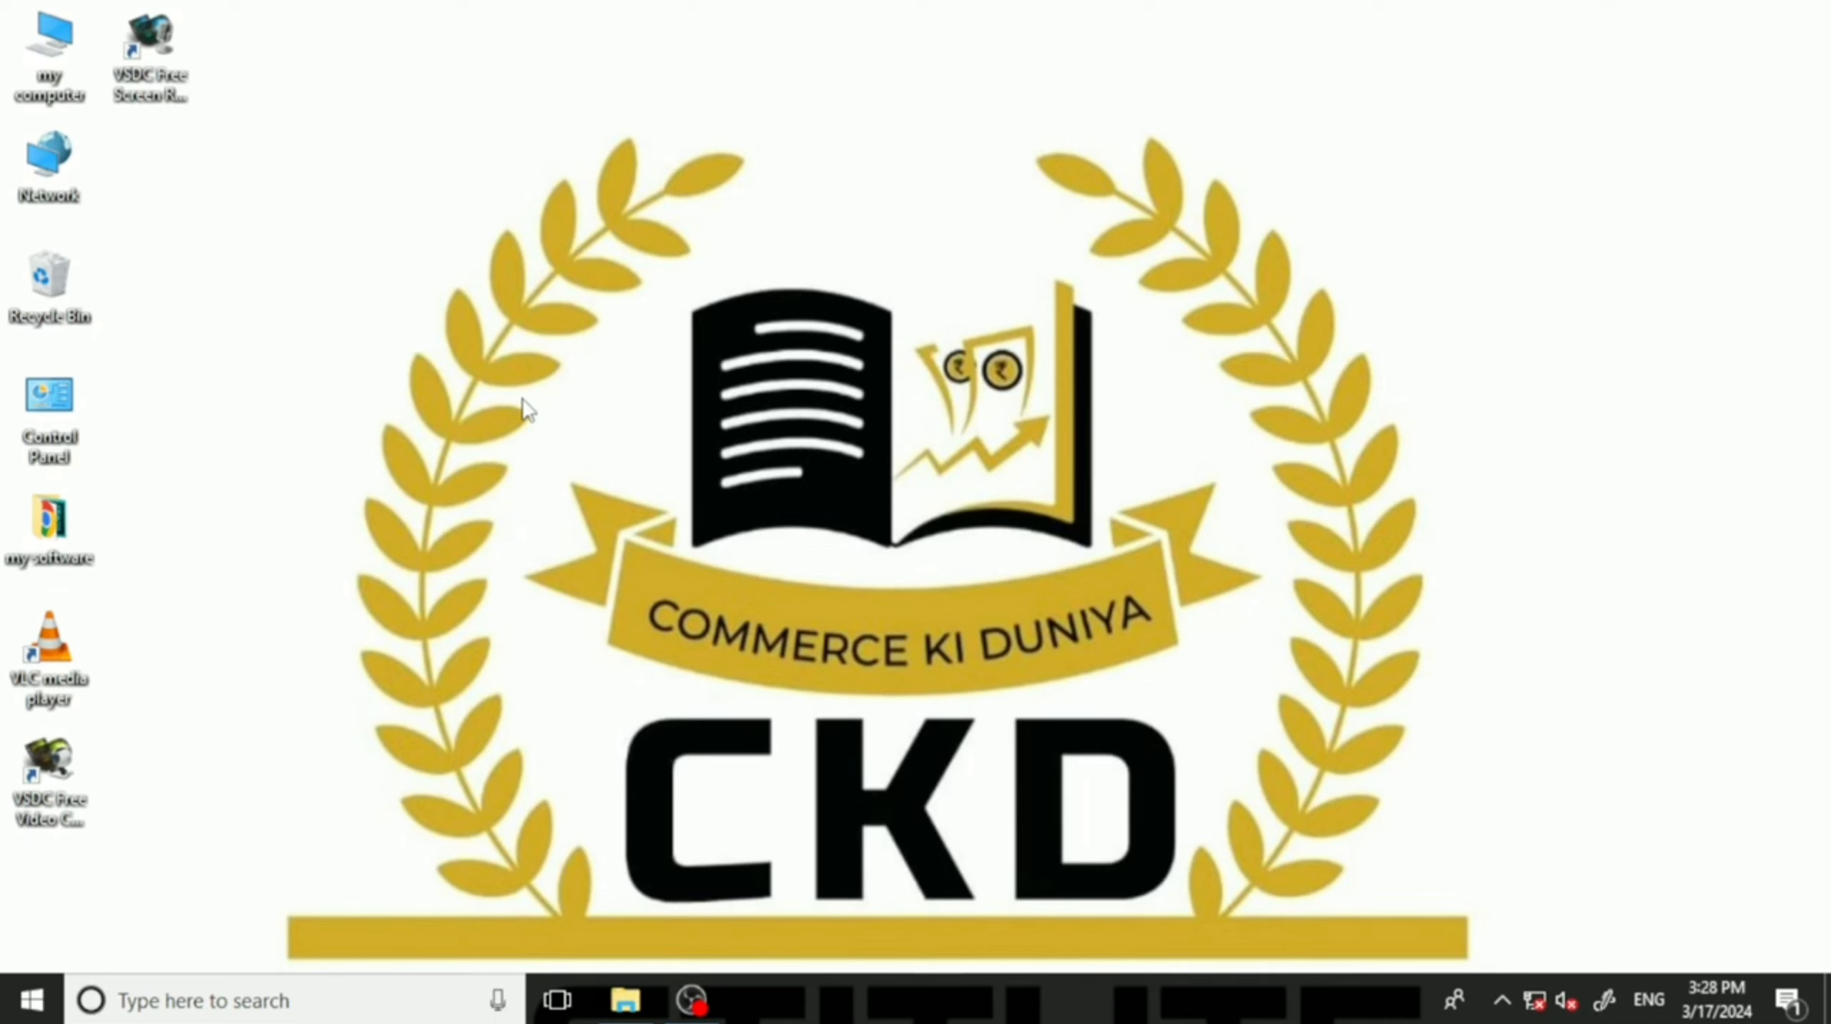
pyautogui.click(33, 997)
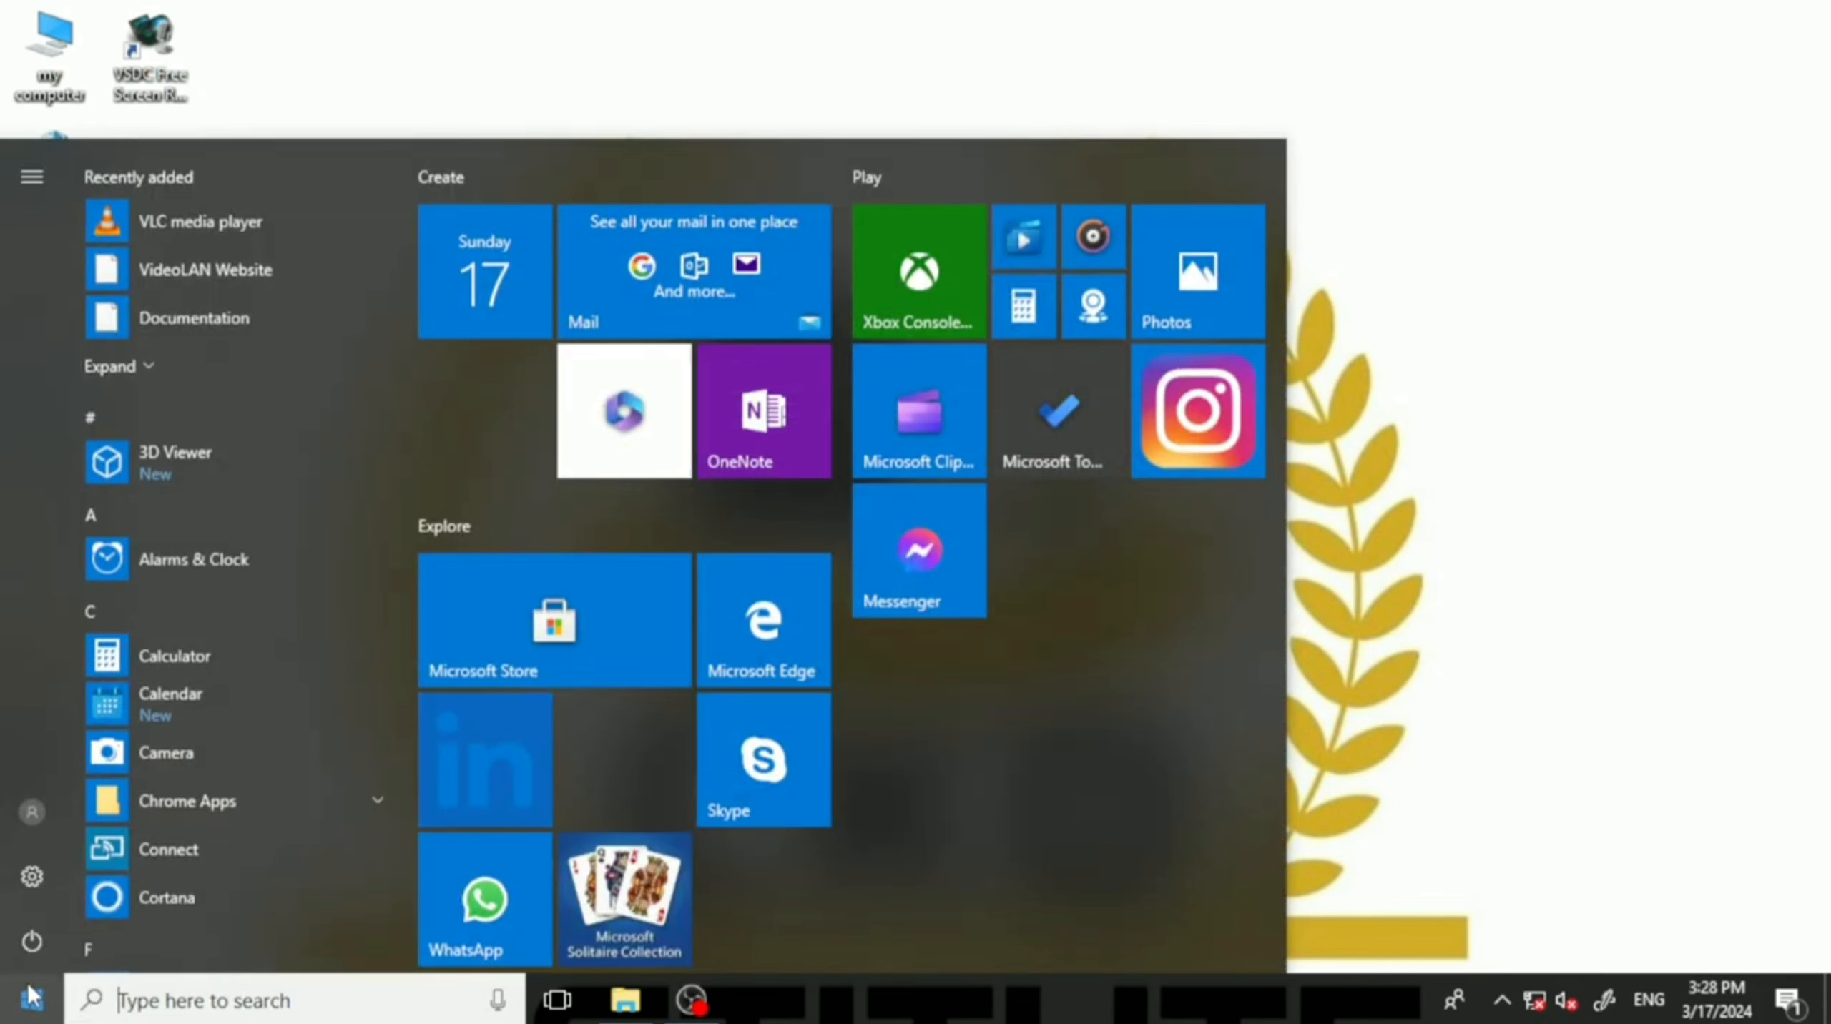
pyautogui.write('pa')
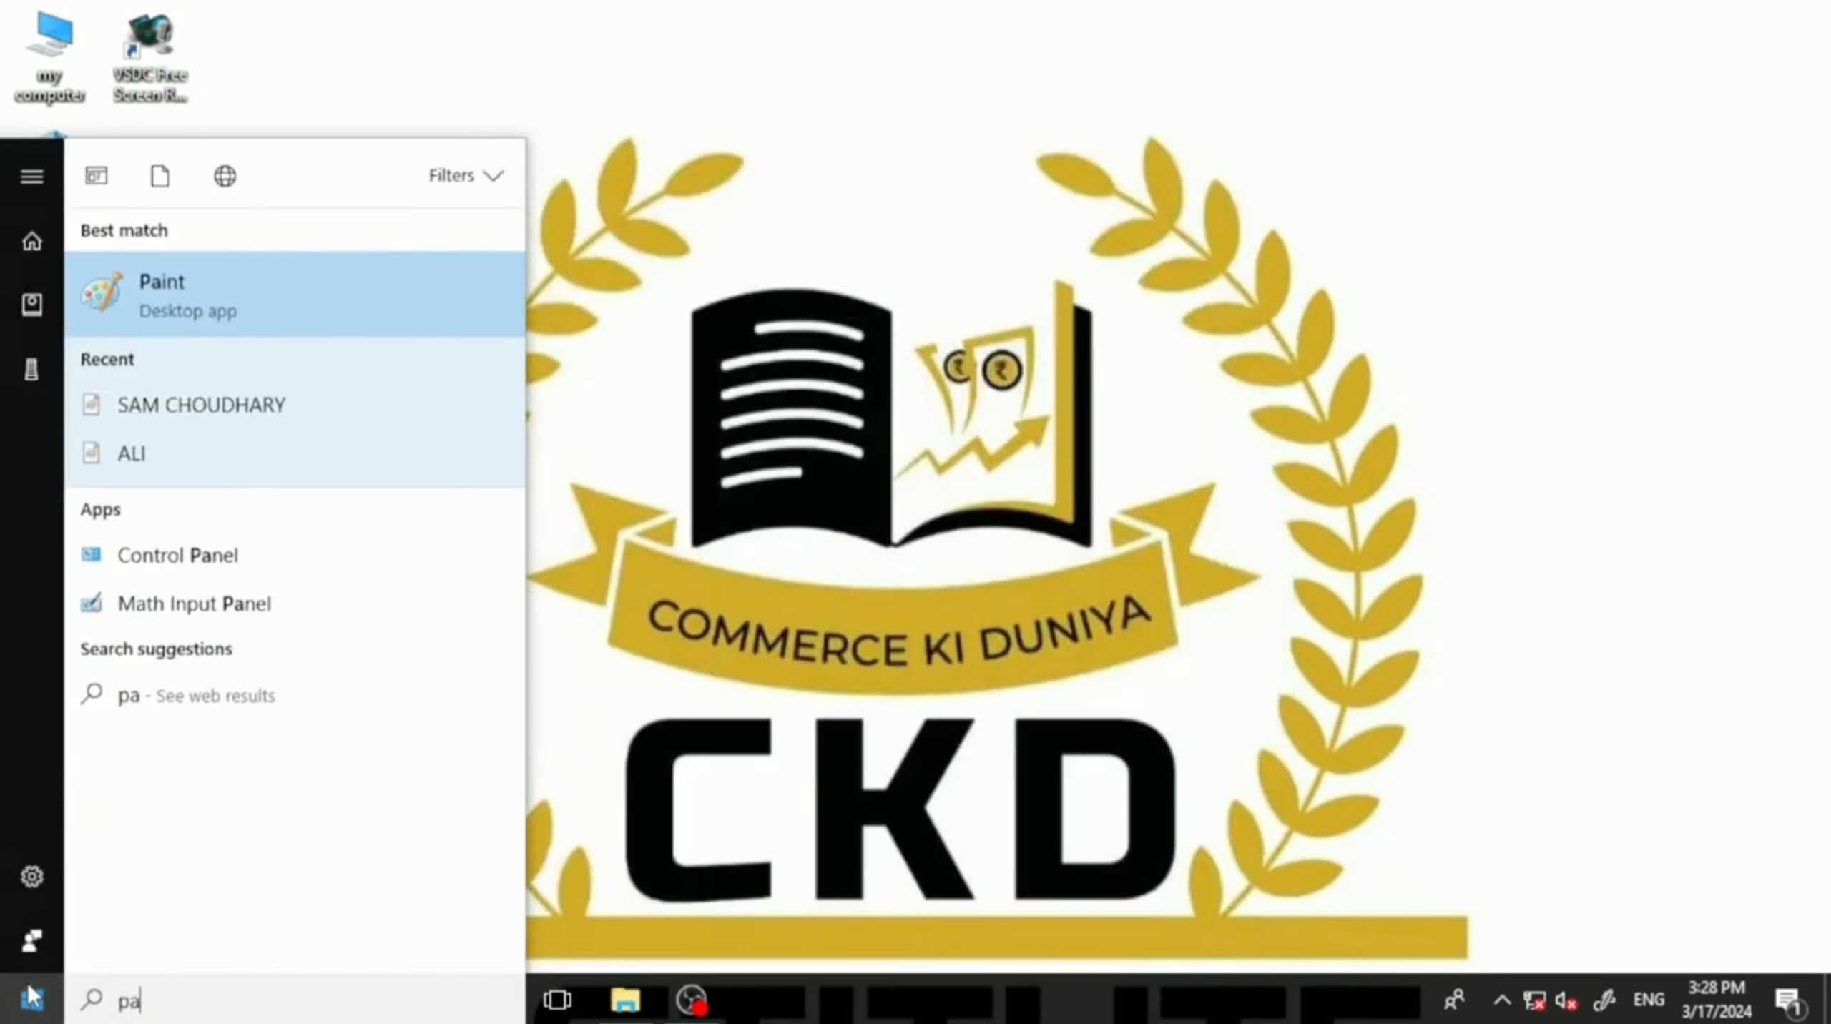
pyautogui.write('int')
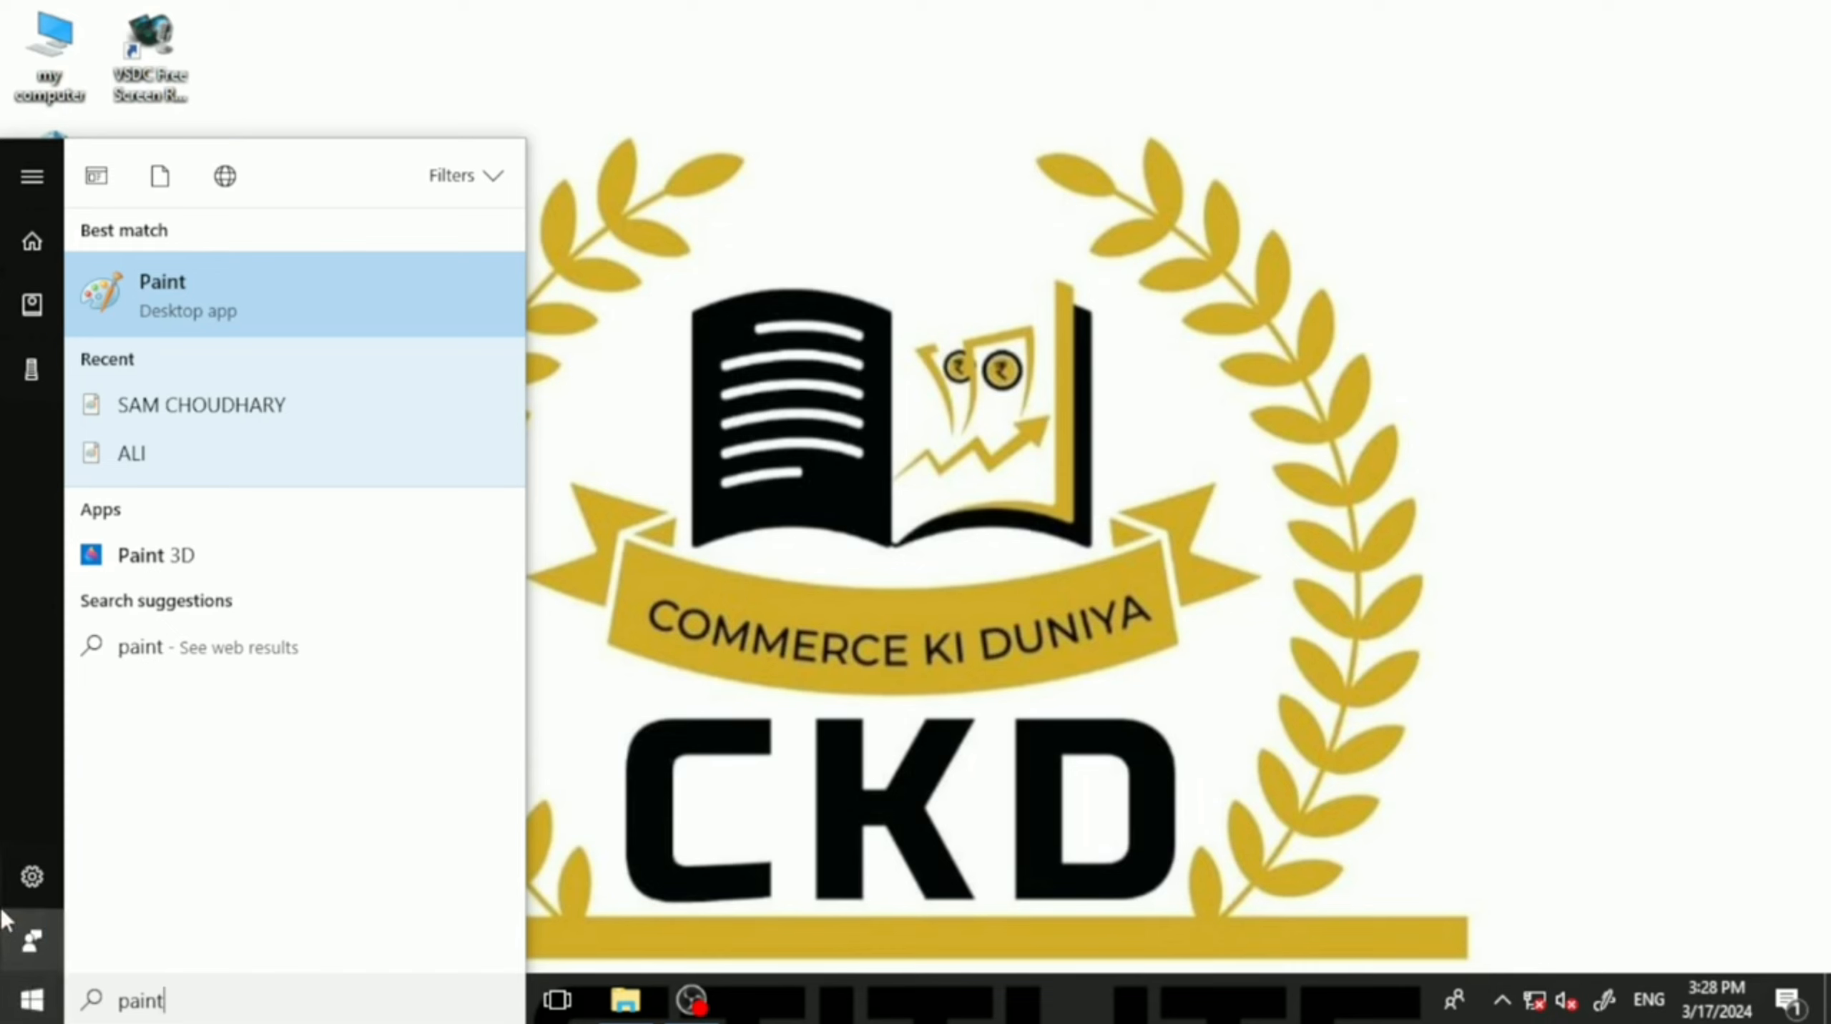
pyautogui.click(280, 284)
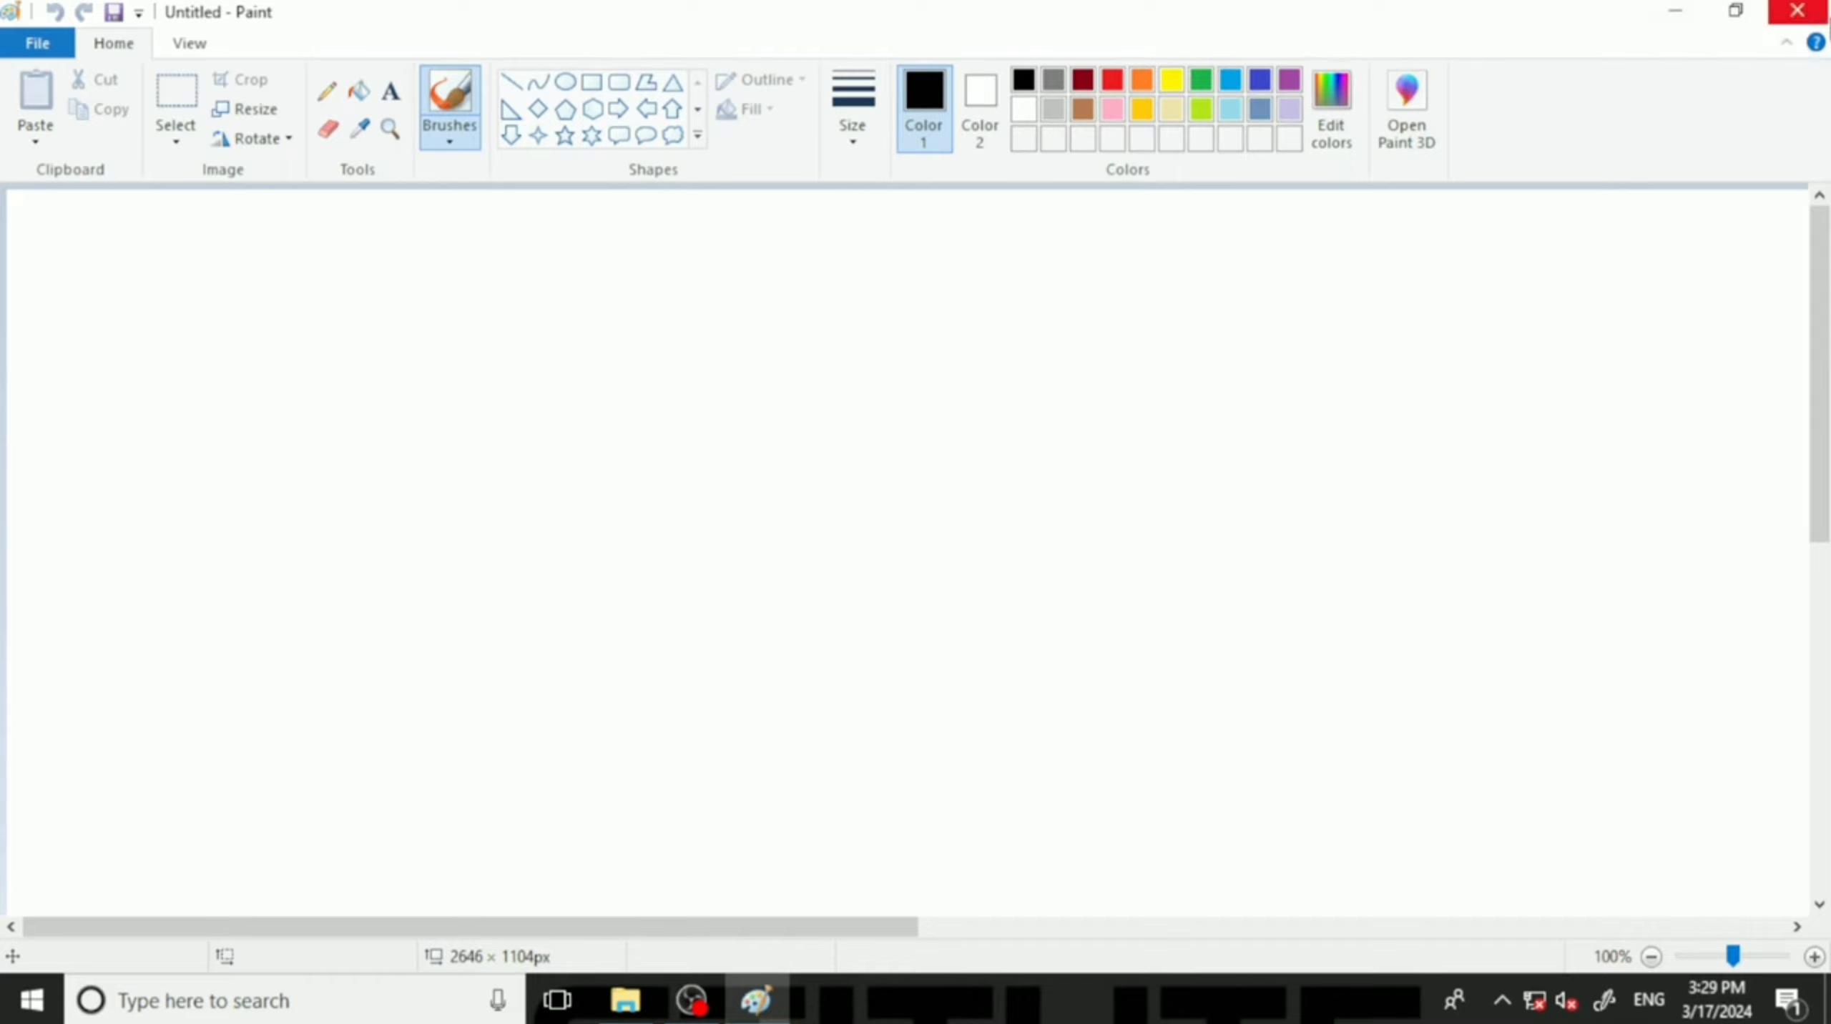
# Close Paint and relaunch it through the Windows Run dialog, two times over.
pyautogui.click(1794, 14)
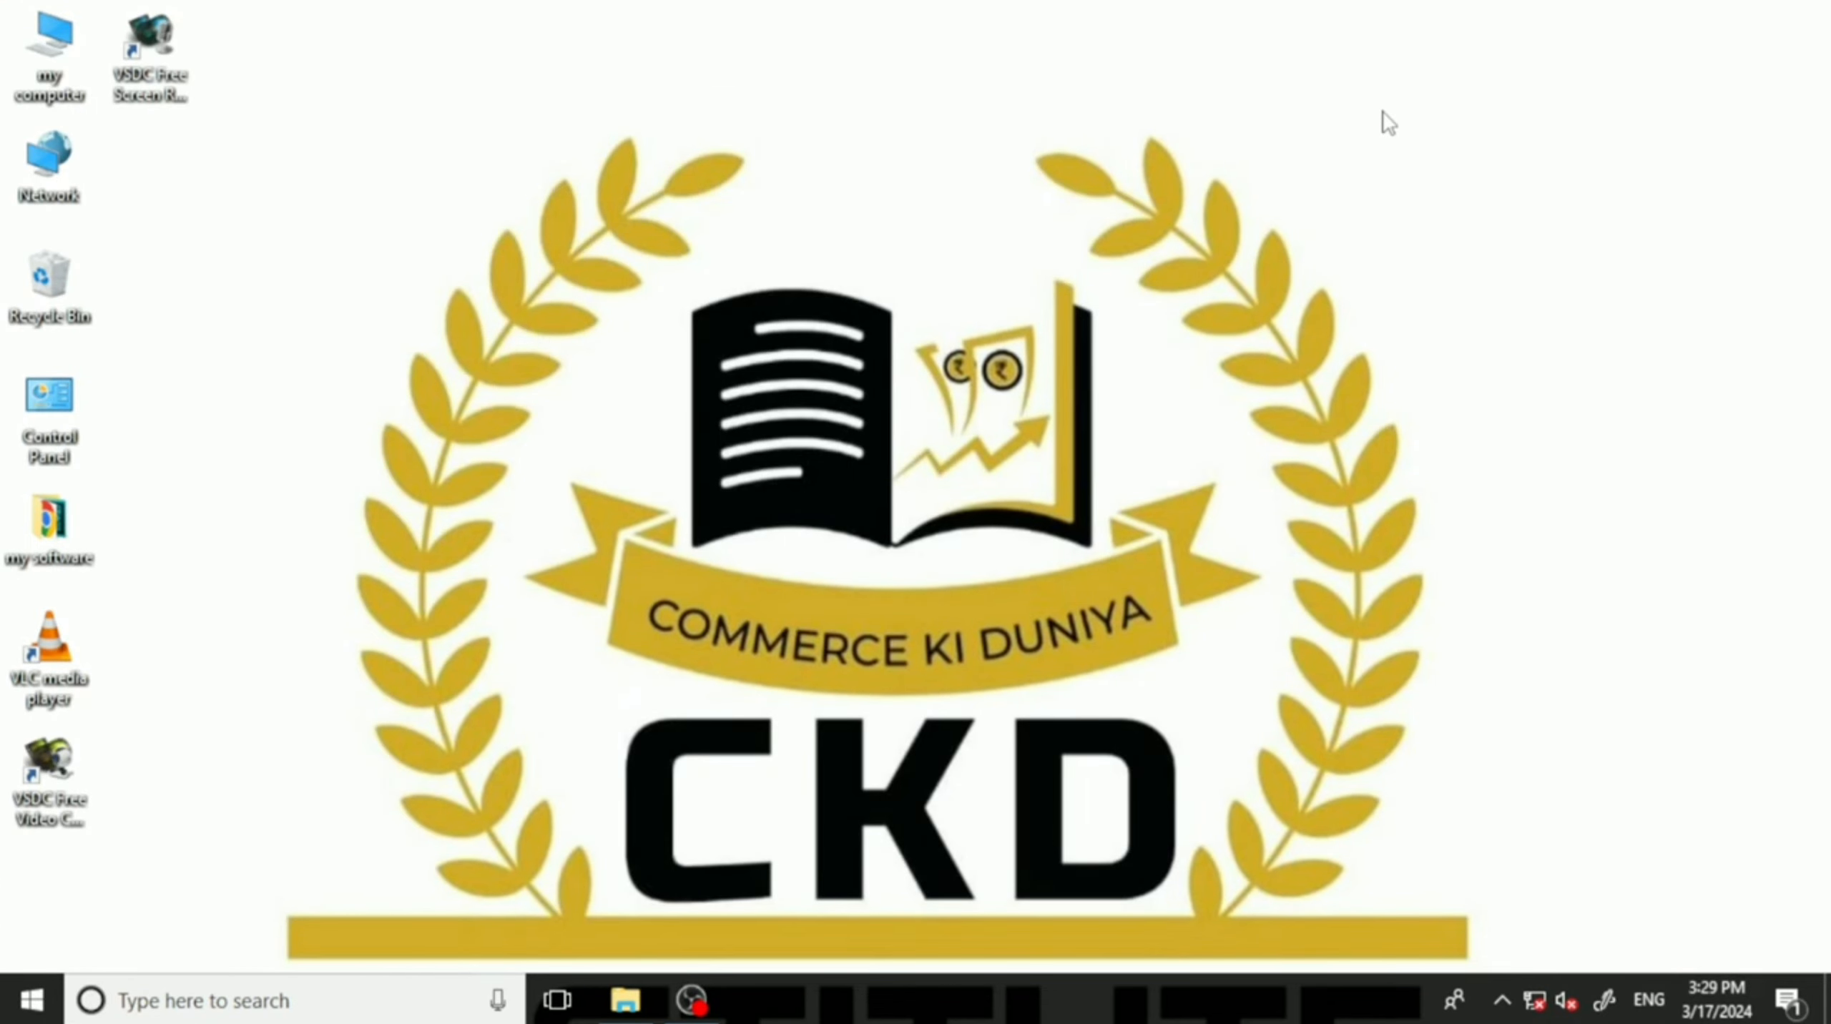
pyautogui.press('super+r')
pyautogui.press('Return')
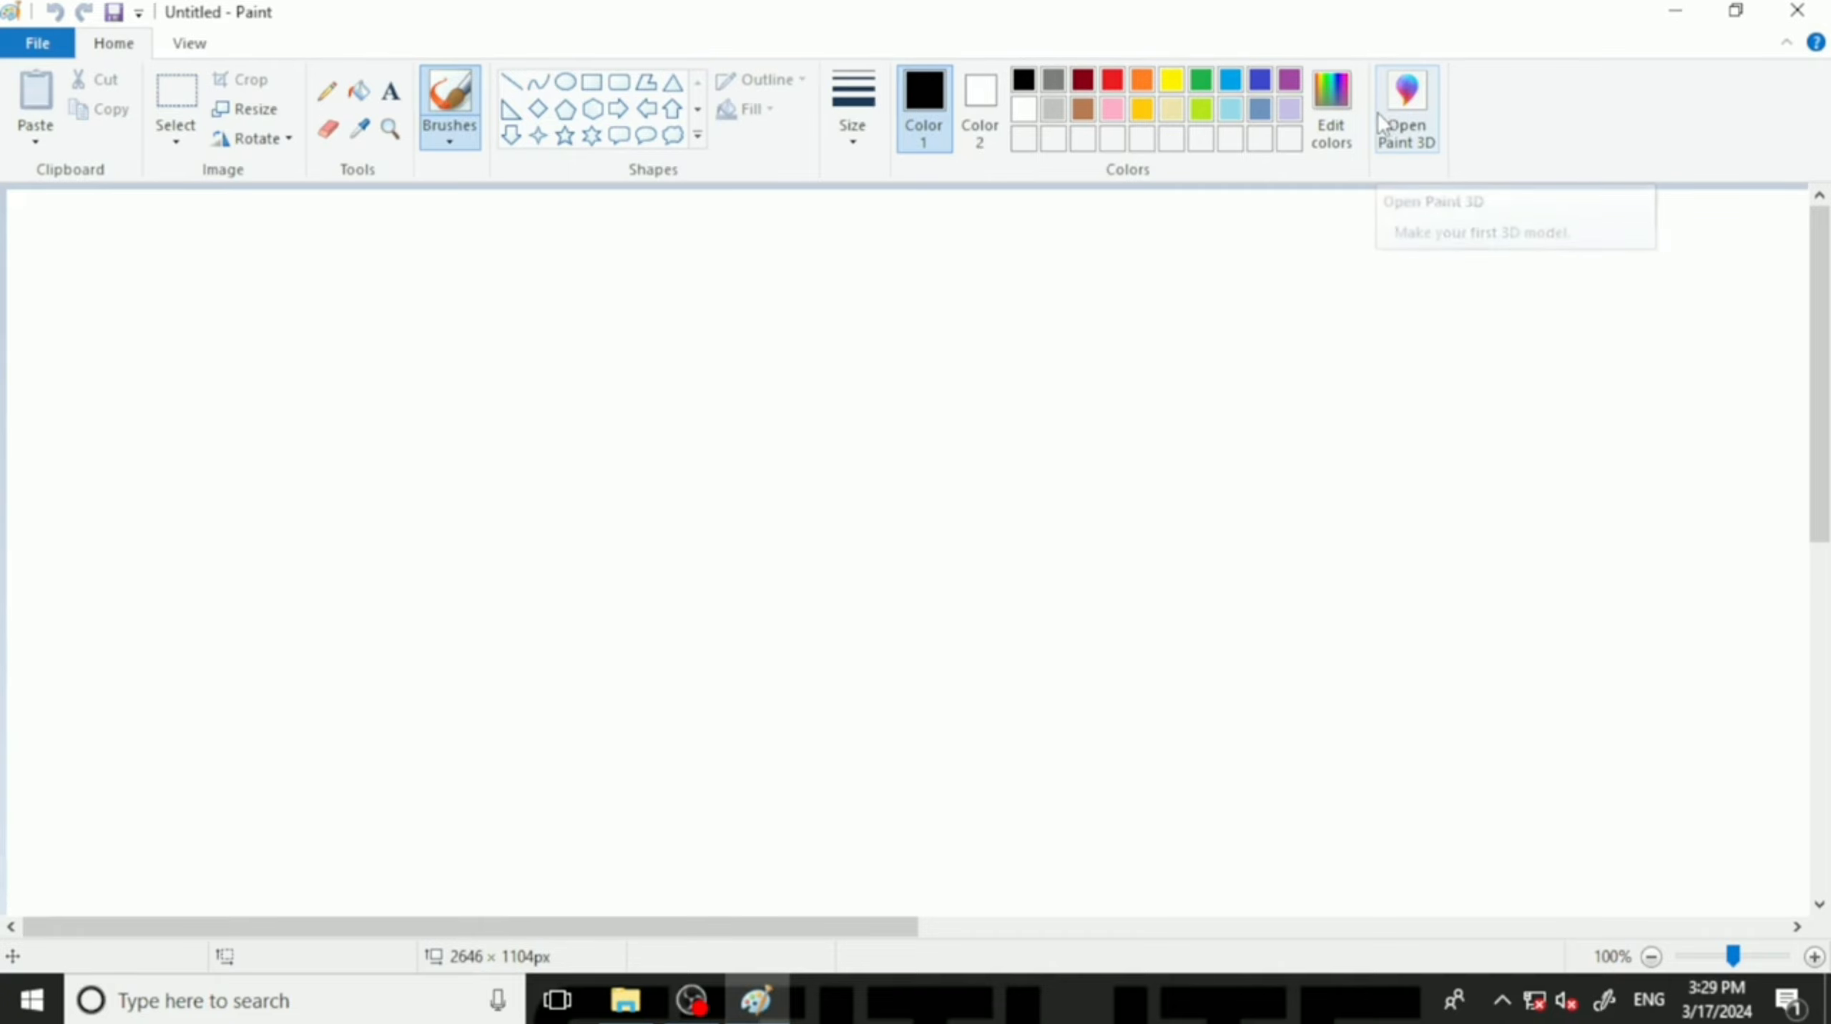
pyautogui.hotkey('alt', 'F4')
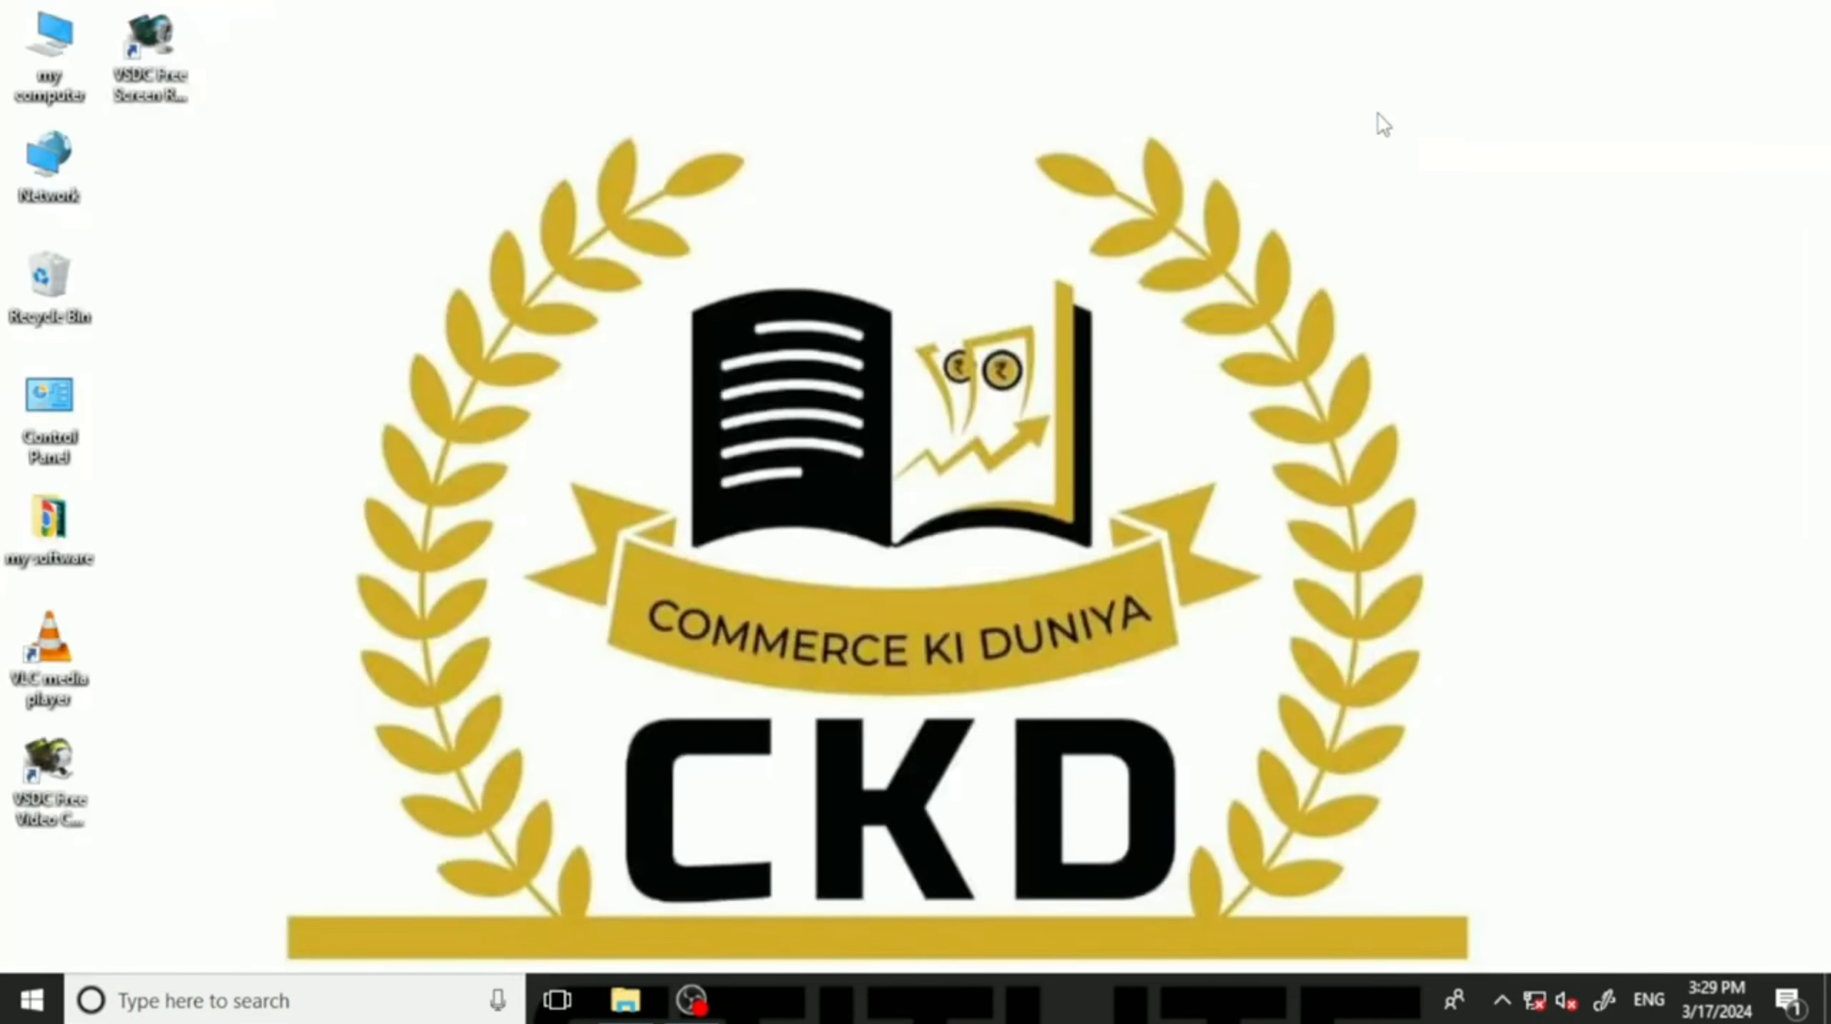
pyautogui.press('super+r')
pyautogui.press('Return')
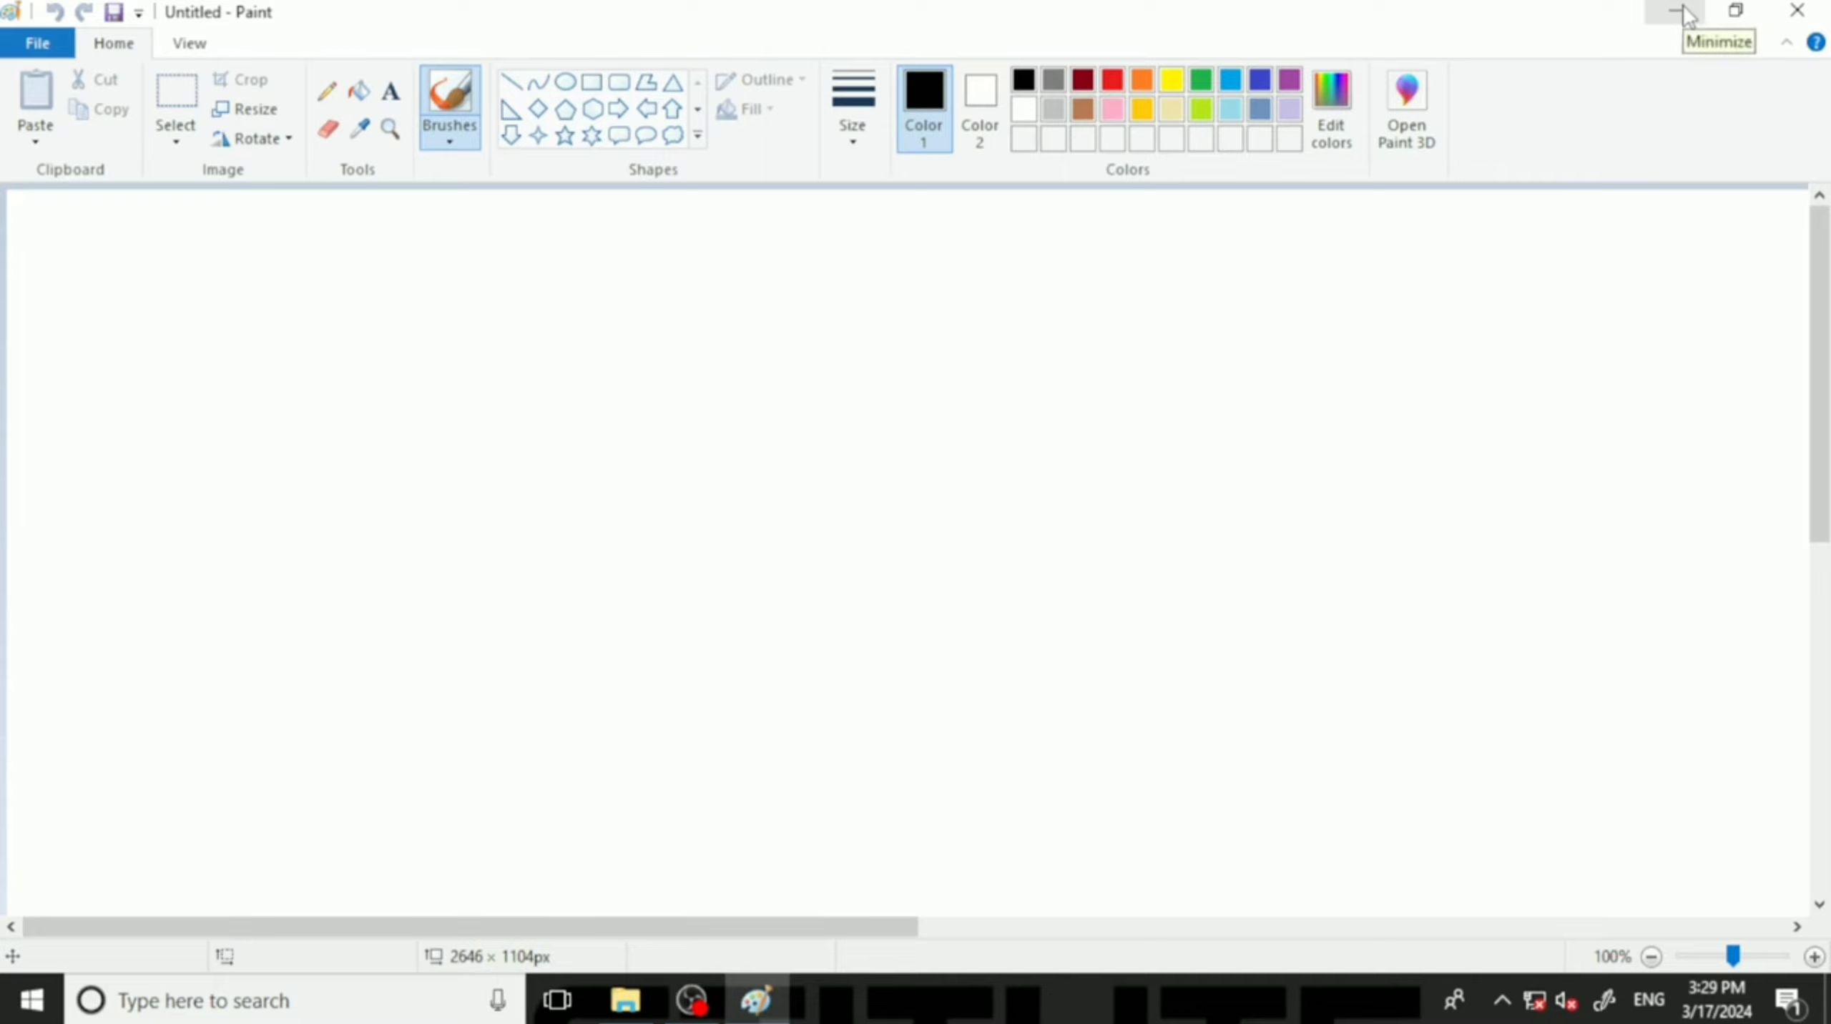
# Shrink the Paint window, move it slightly and maximize it again, and minimize it and bring it back.
pyautogui.click(1738, 11)
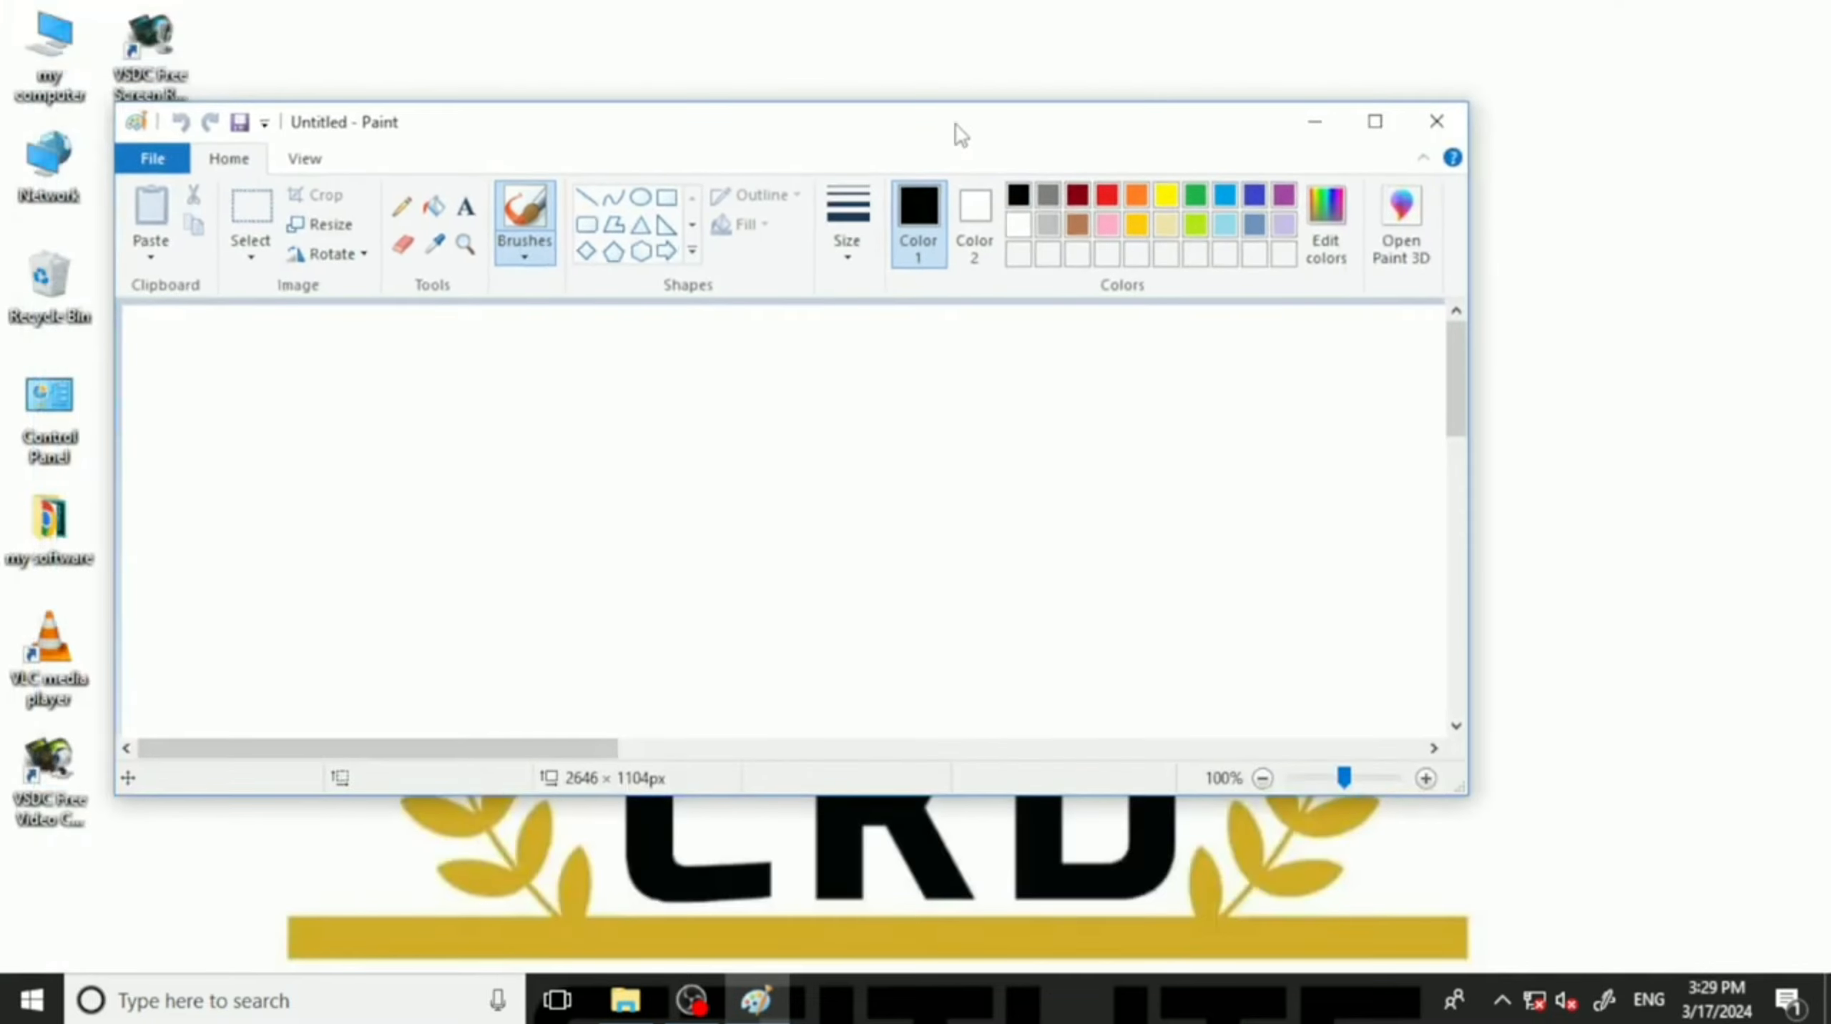
pyautogui.moveTo(963, 120); pyautogui.dragTo(1040, 106)
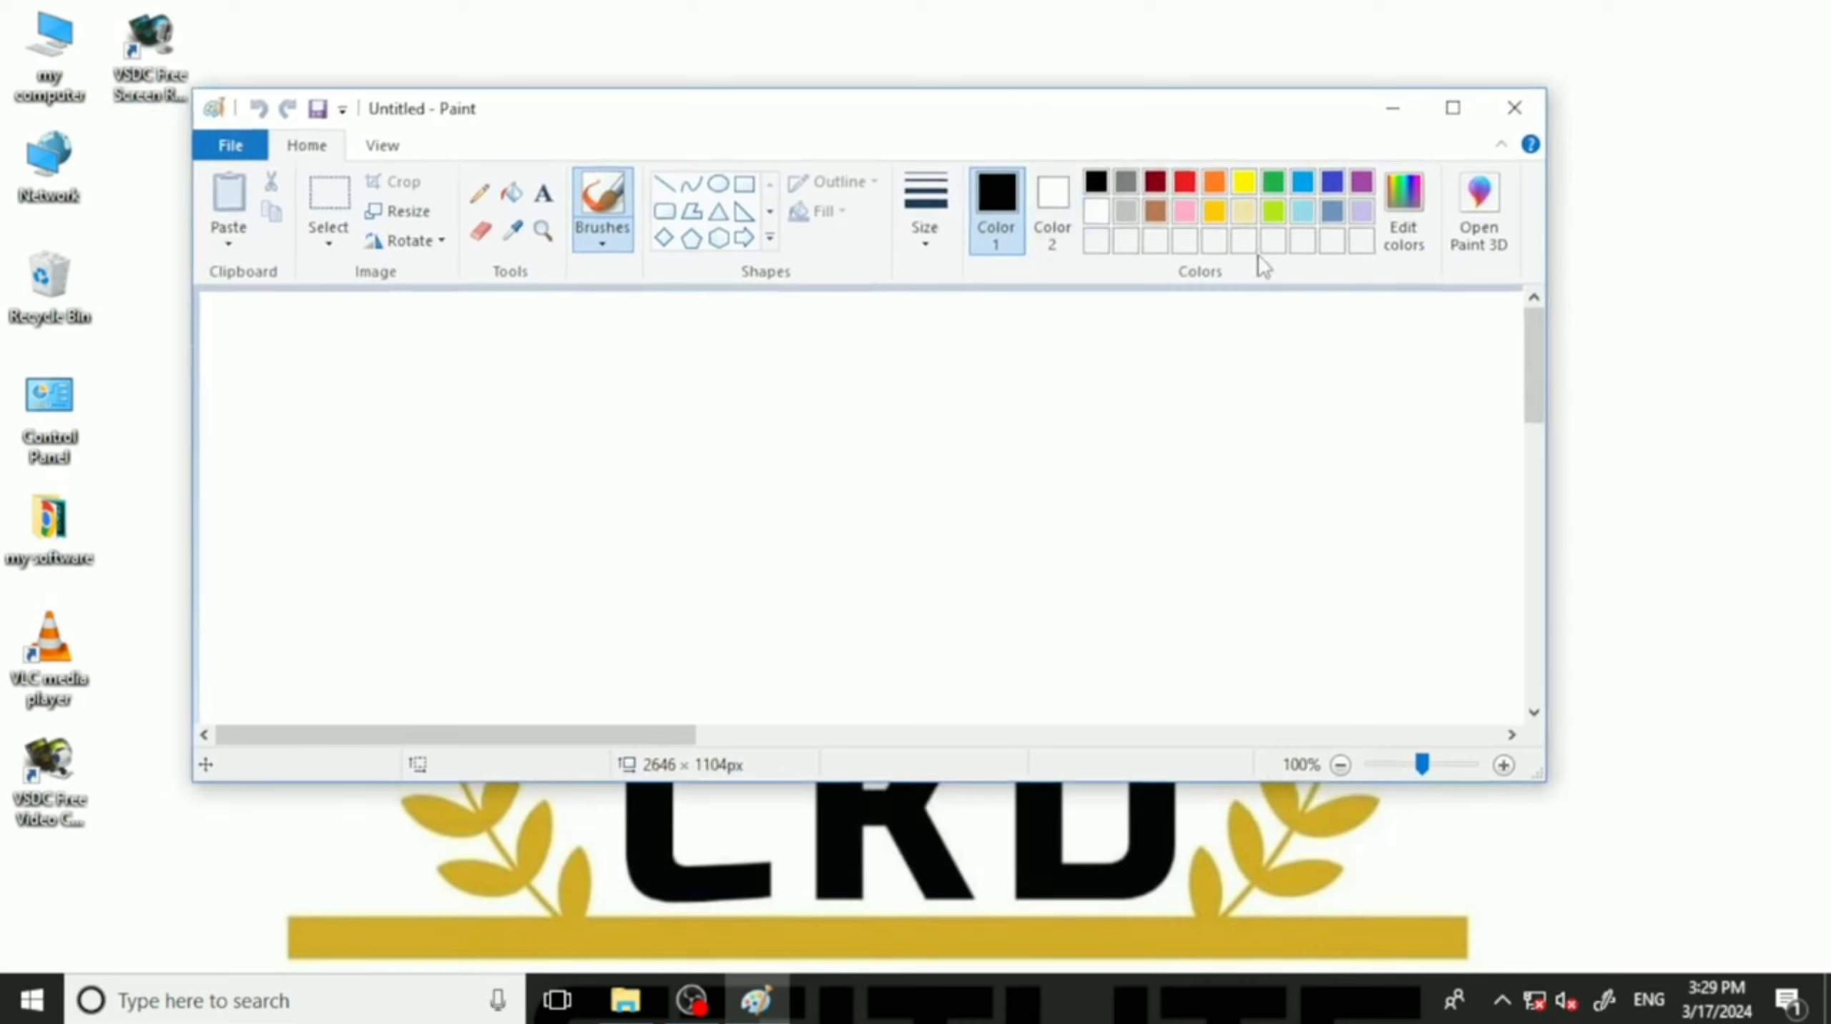
pyautogui.click(1453, 108)
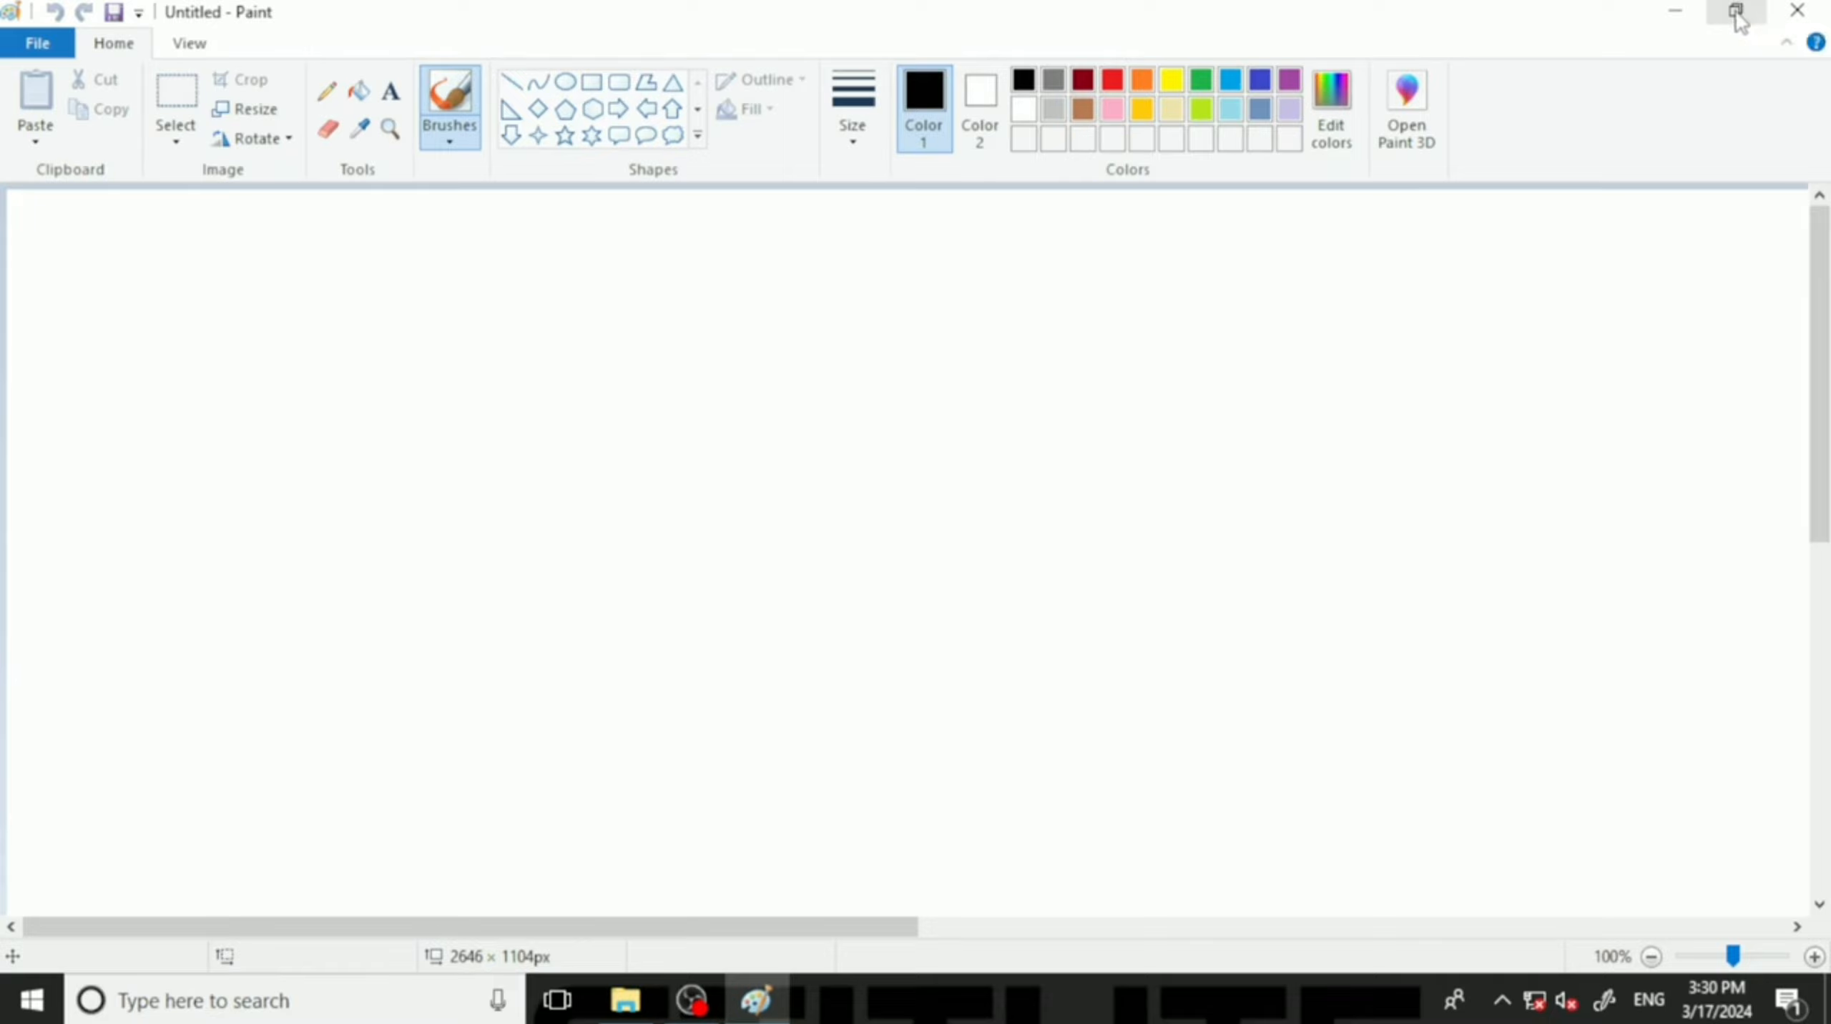
pyautogui.click(1673, 14)
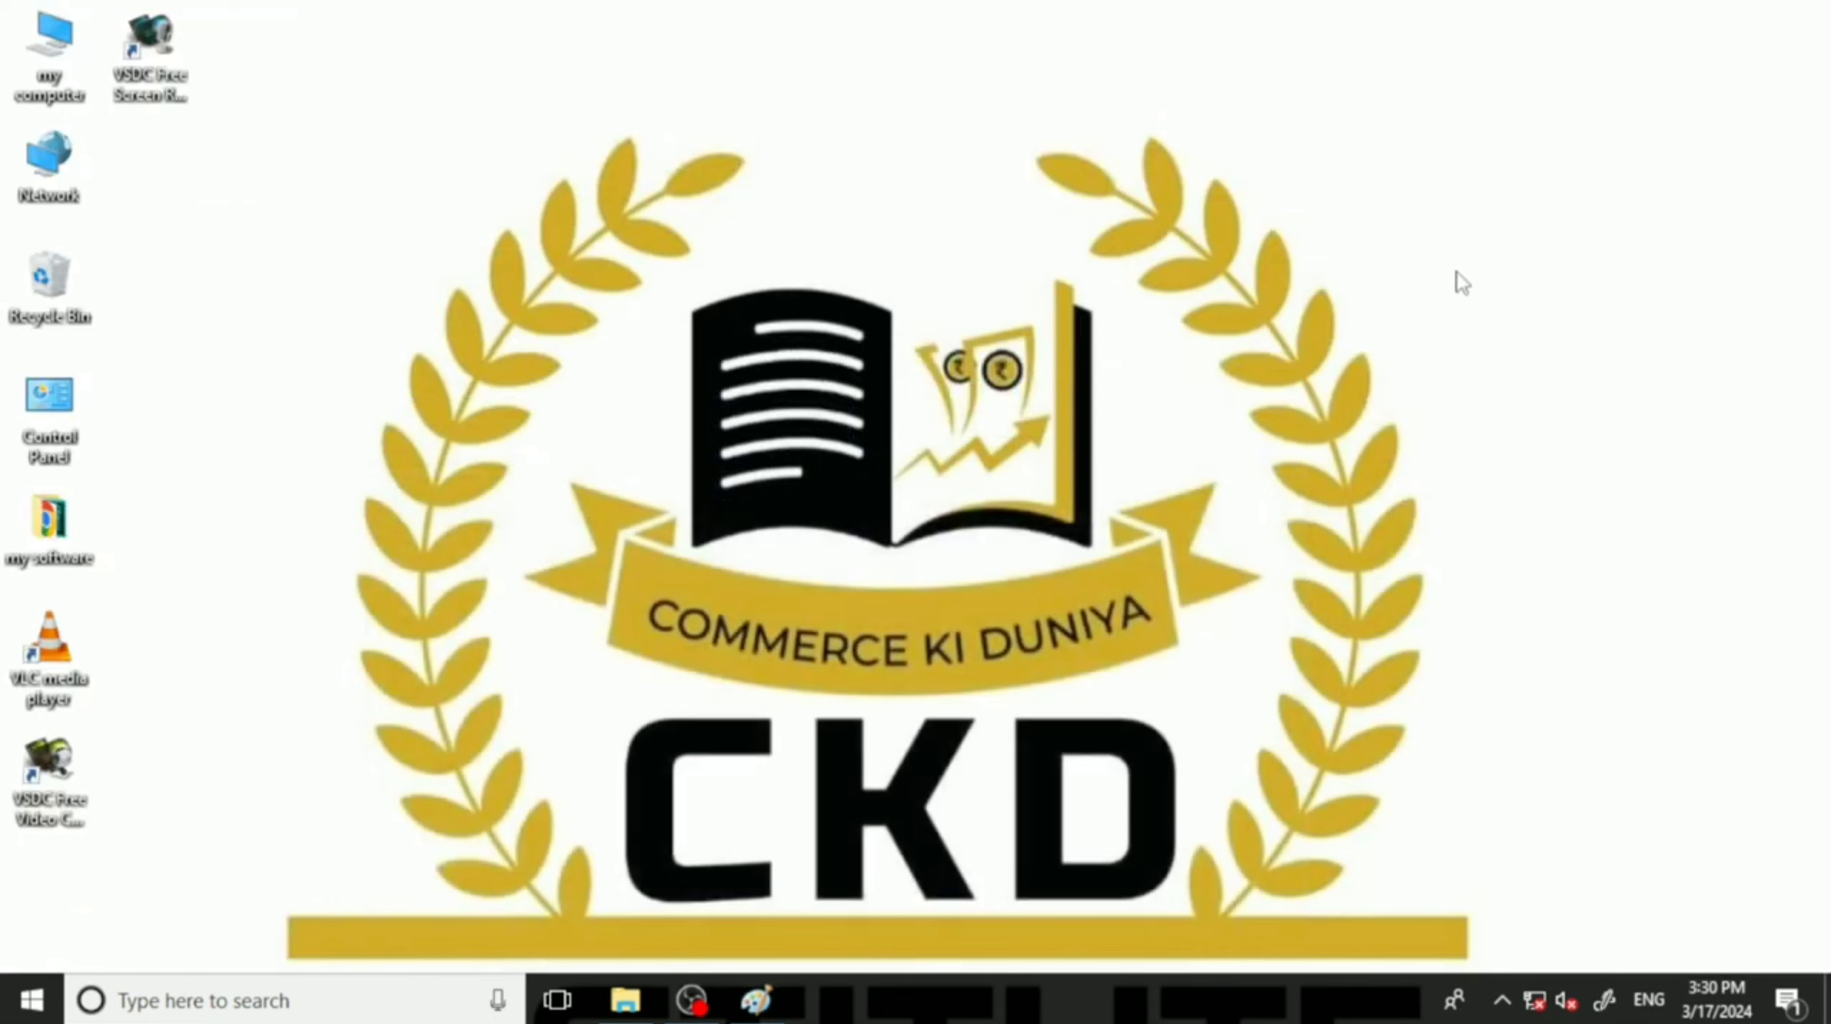
pyautogui.click(759, 1003)
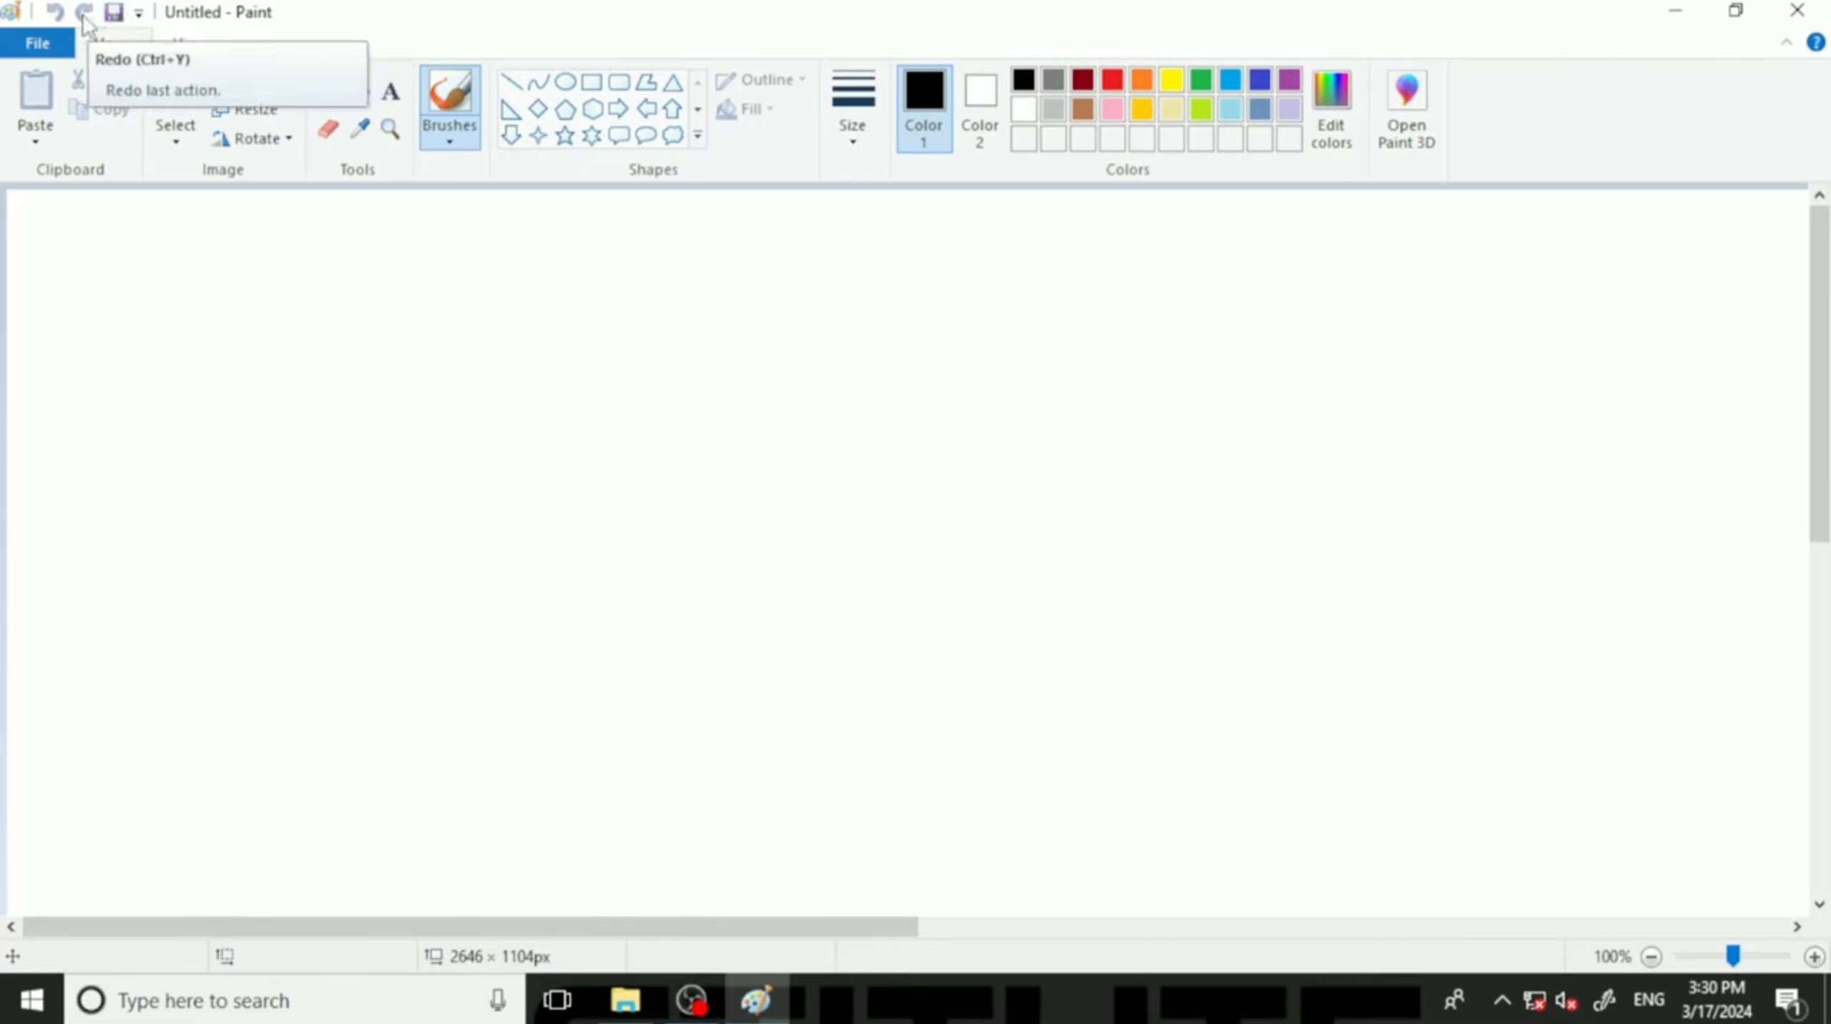
# Add New and Open to the Quick Access Toolbar, and try the Open shortcut, cancelling its file dialog.
pyautogui.click(138, 13)
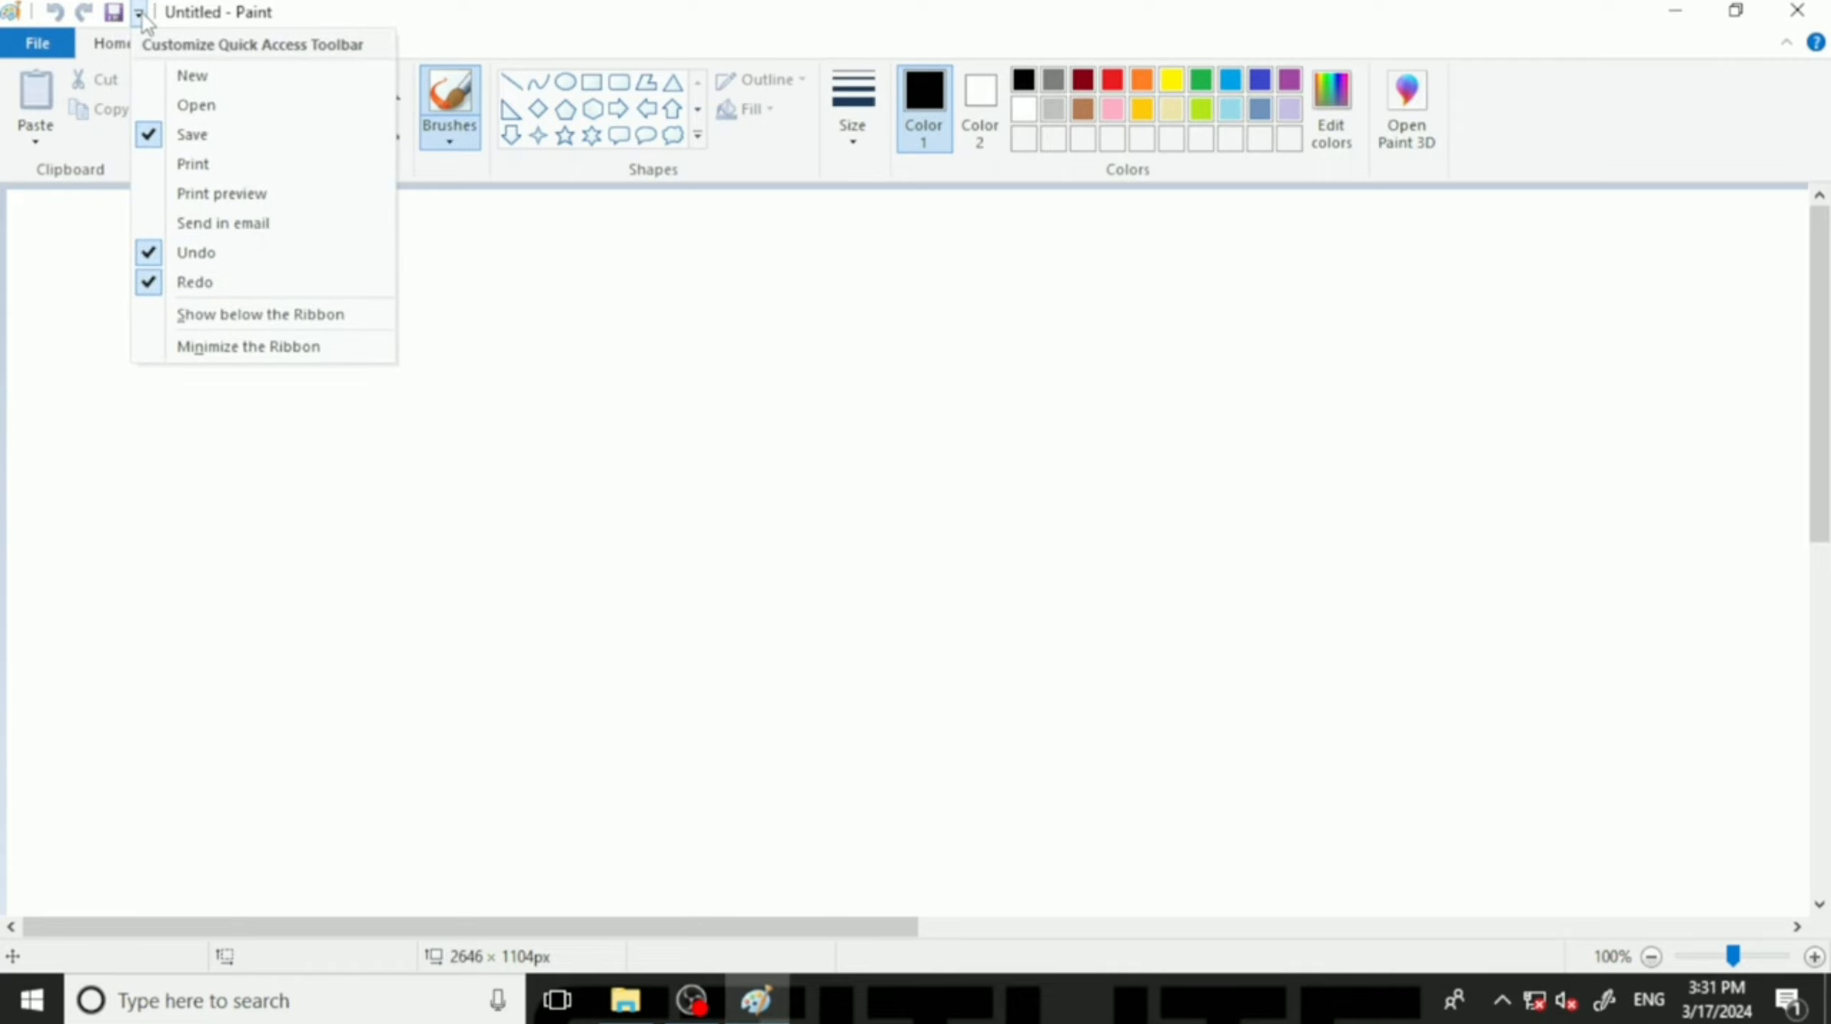
pyautogui.click(189, 82)
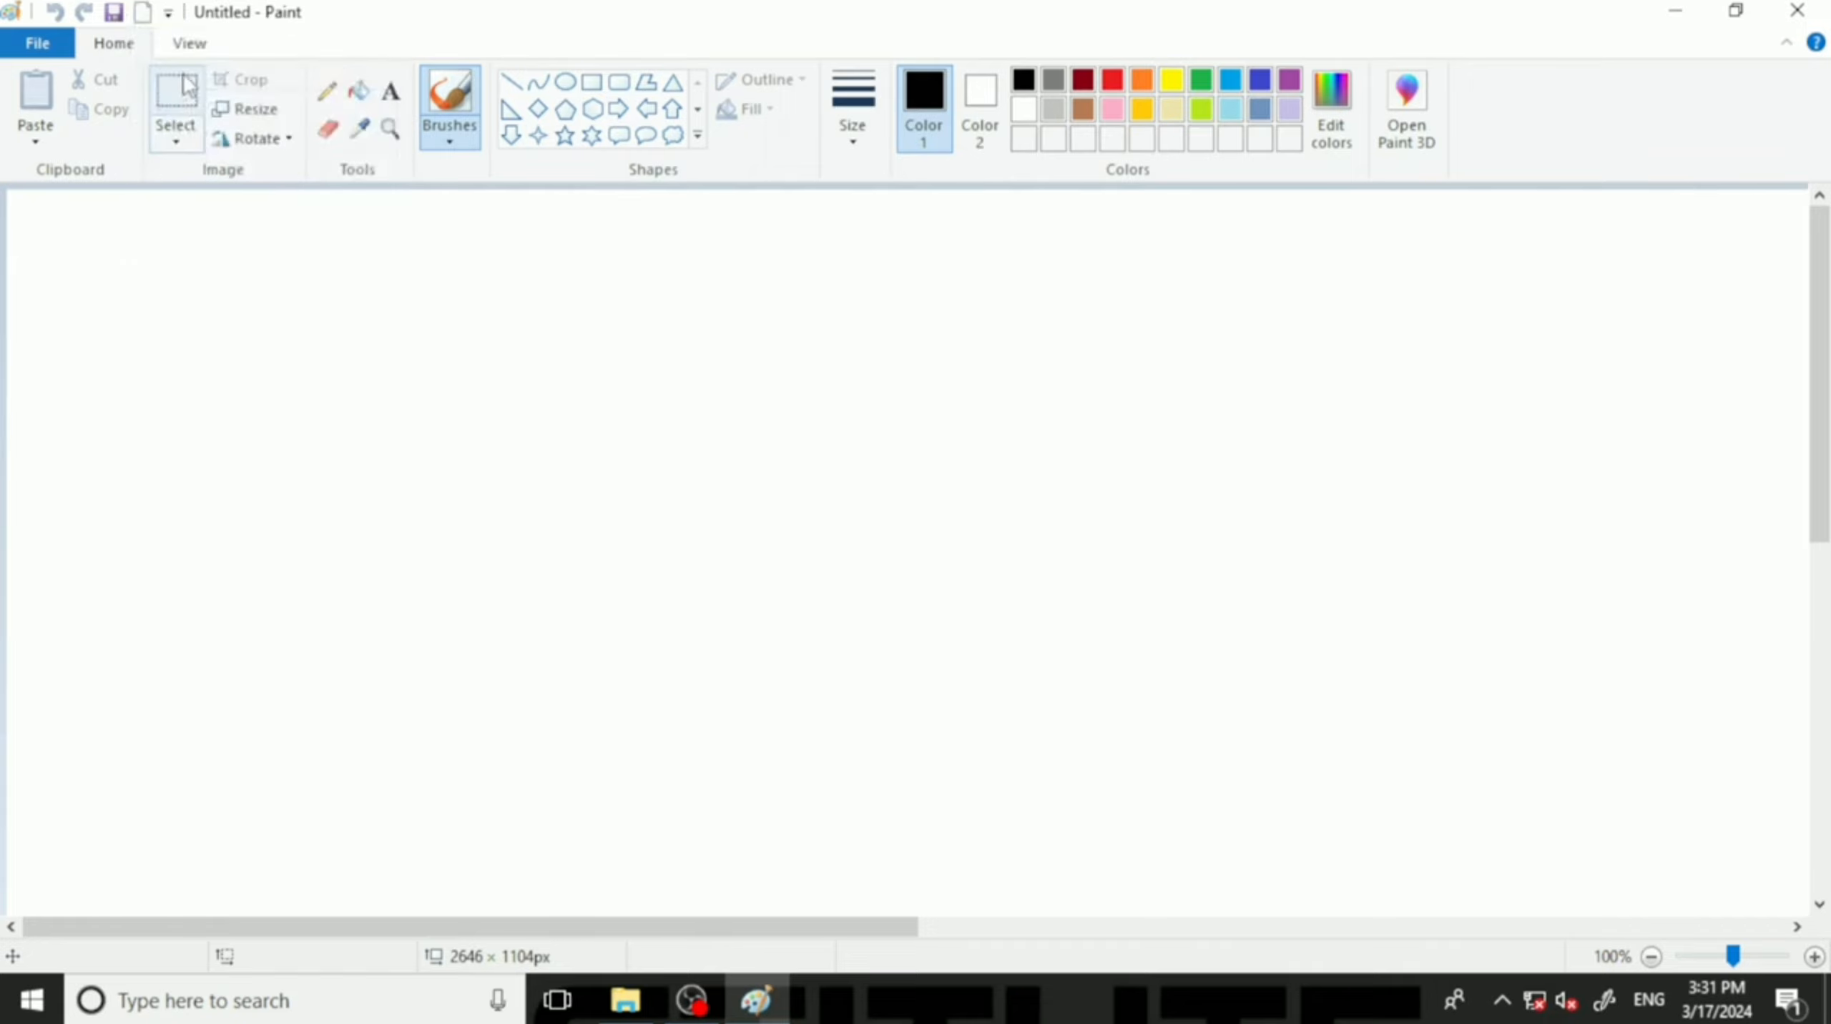
pyautogui.click(170, 13)
pyautogui.click(222, 104)
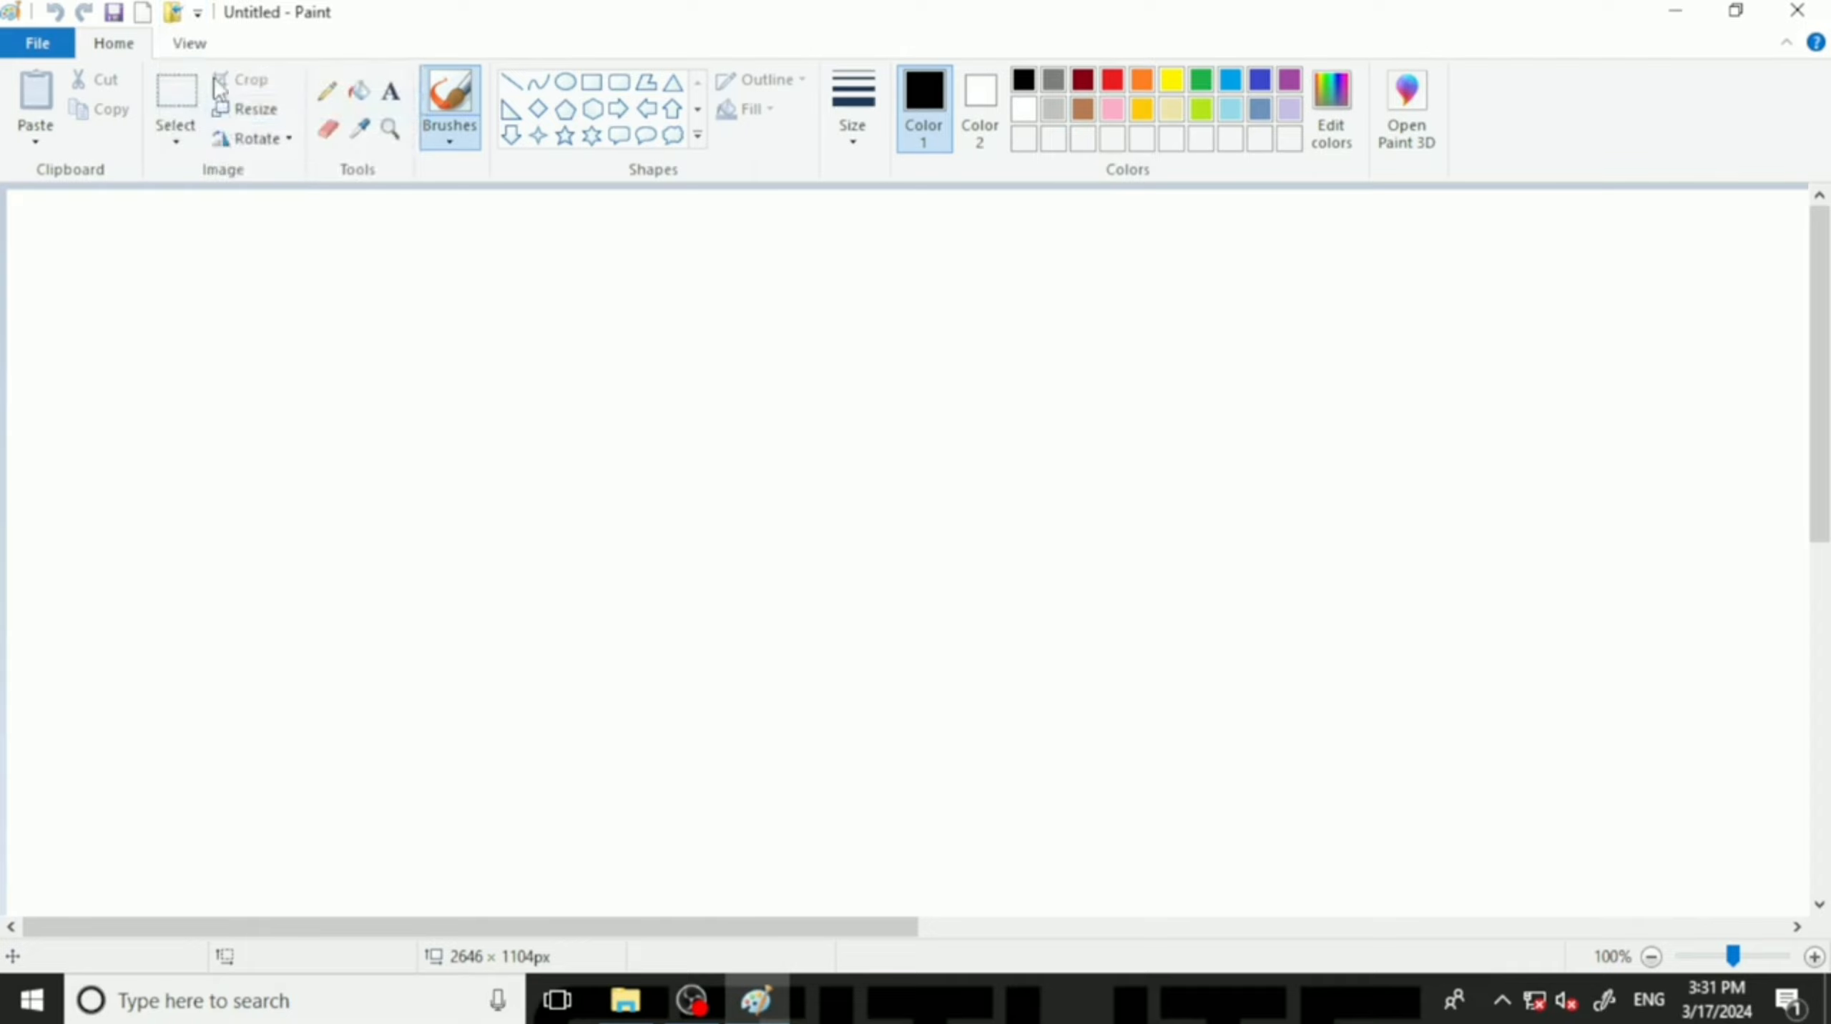
pyautogui.click(174, 13)
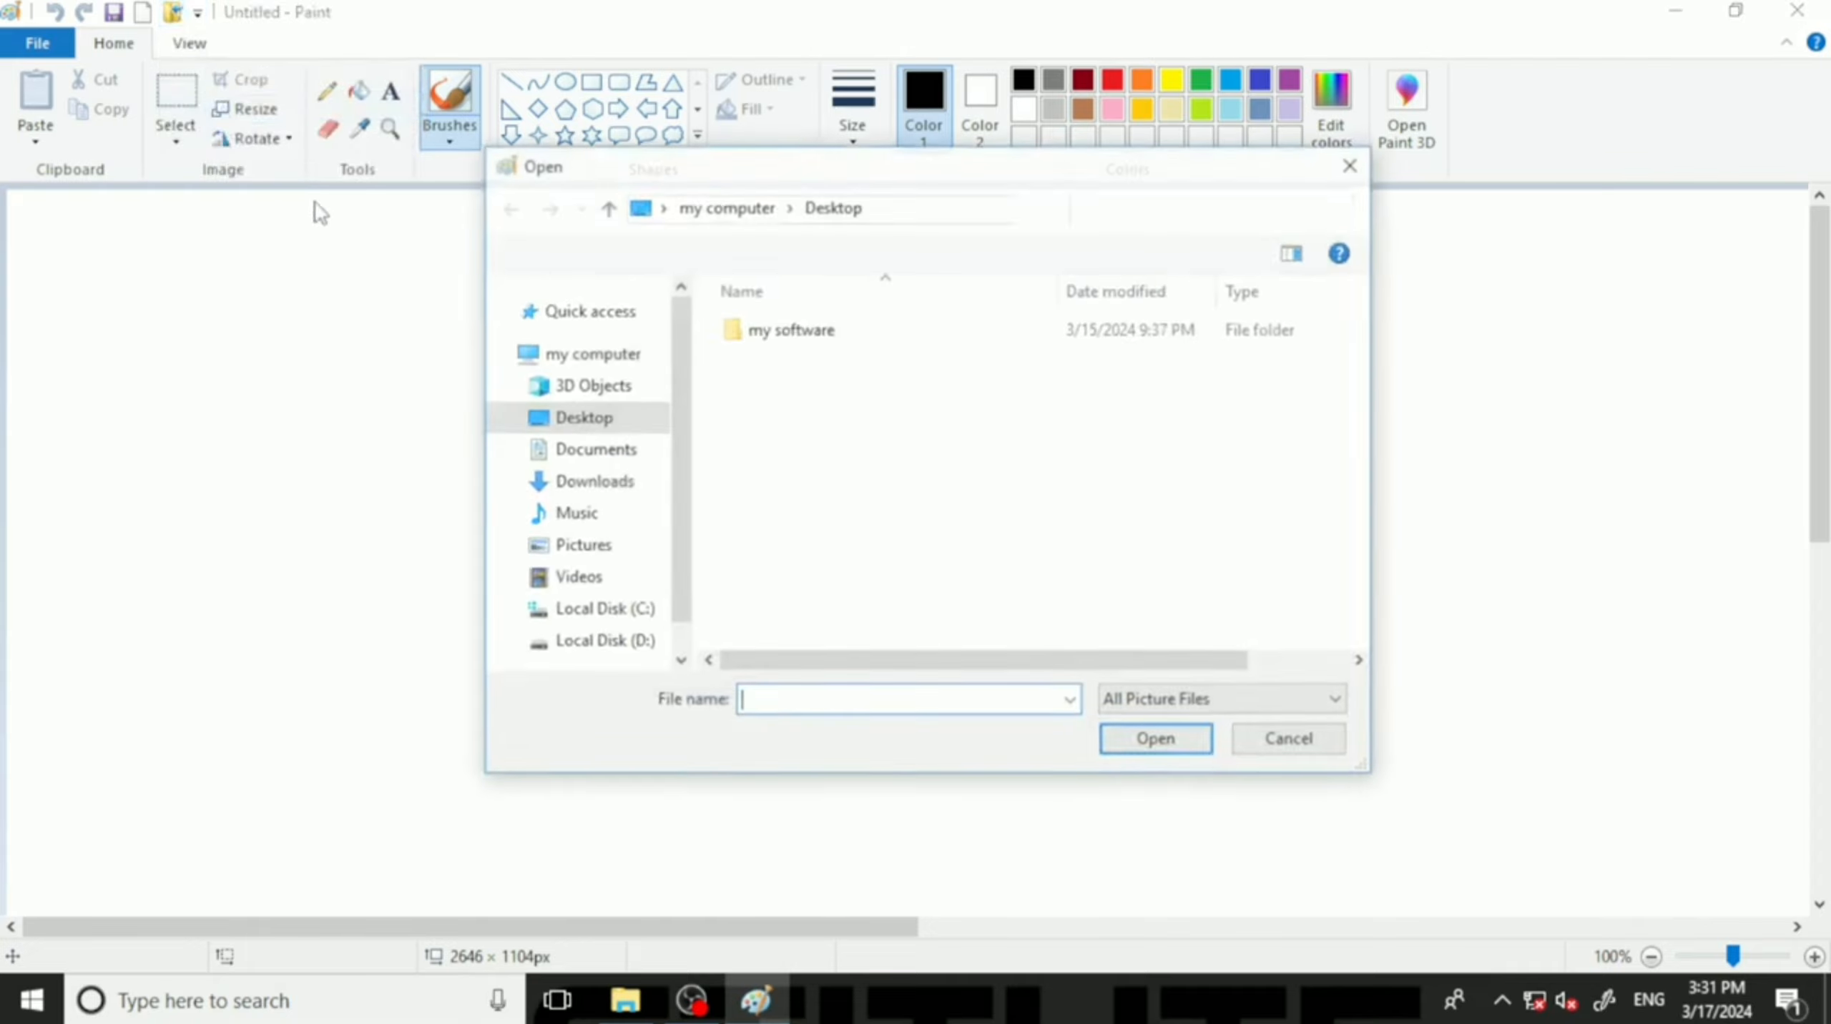
pyautogui.click(1349, 166)
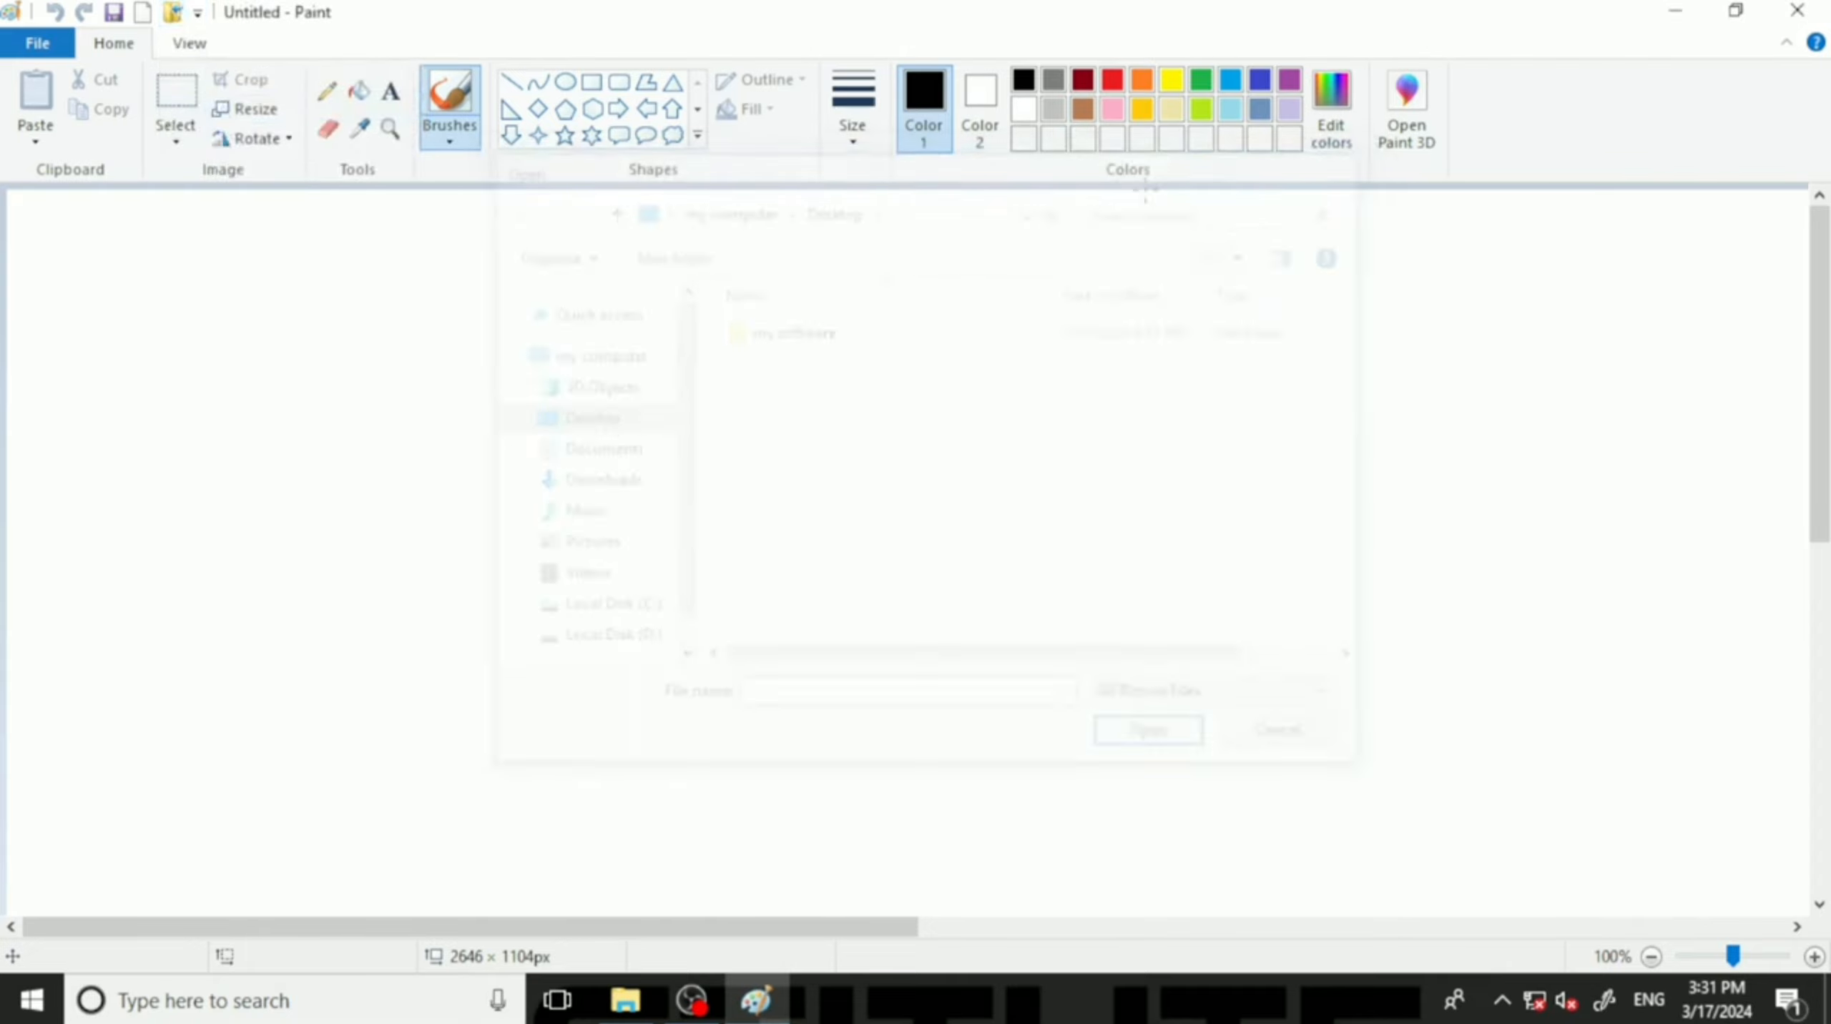
# Add Print and Send in email to the Quick Access Toolbar, viewing the print dialog without printing.
pyautogui.click(200, 13)
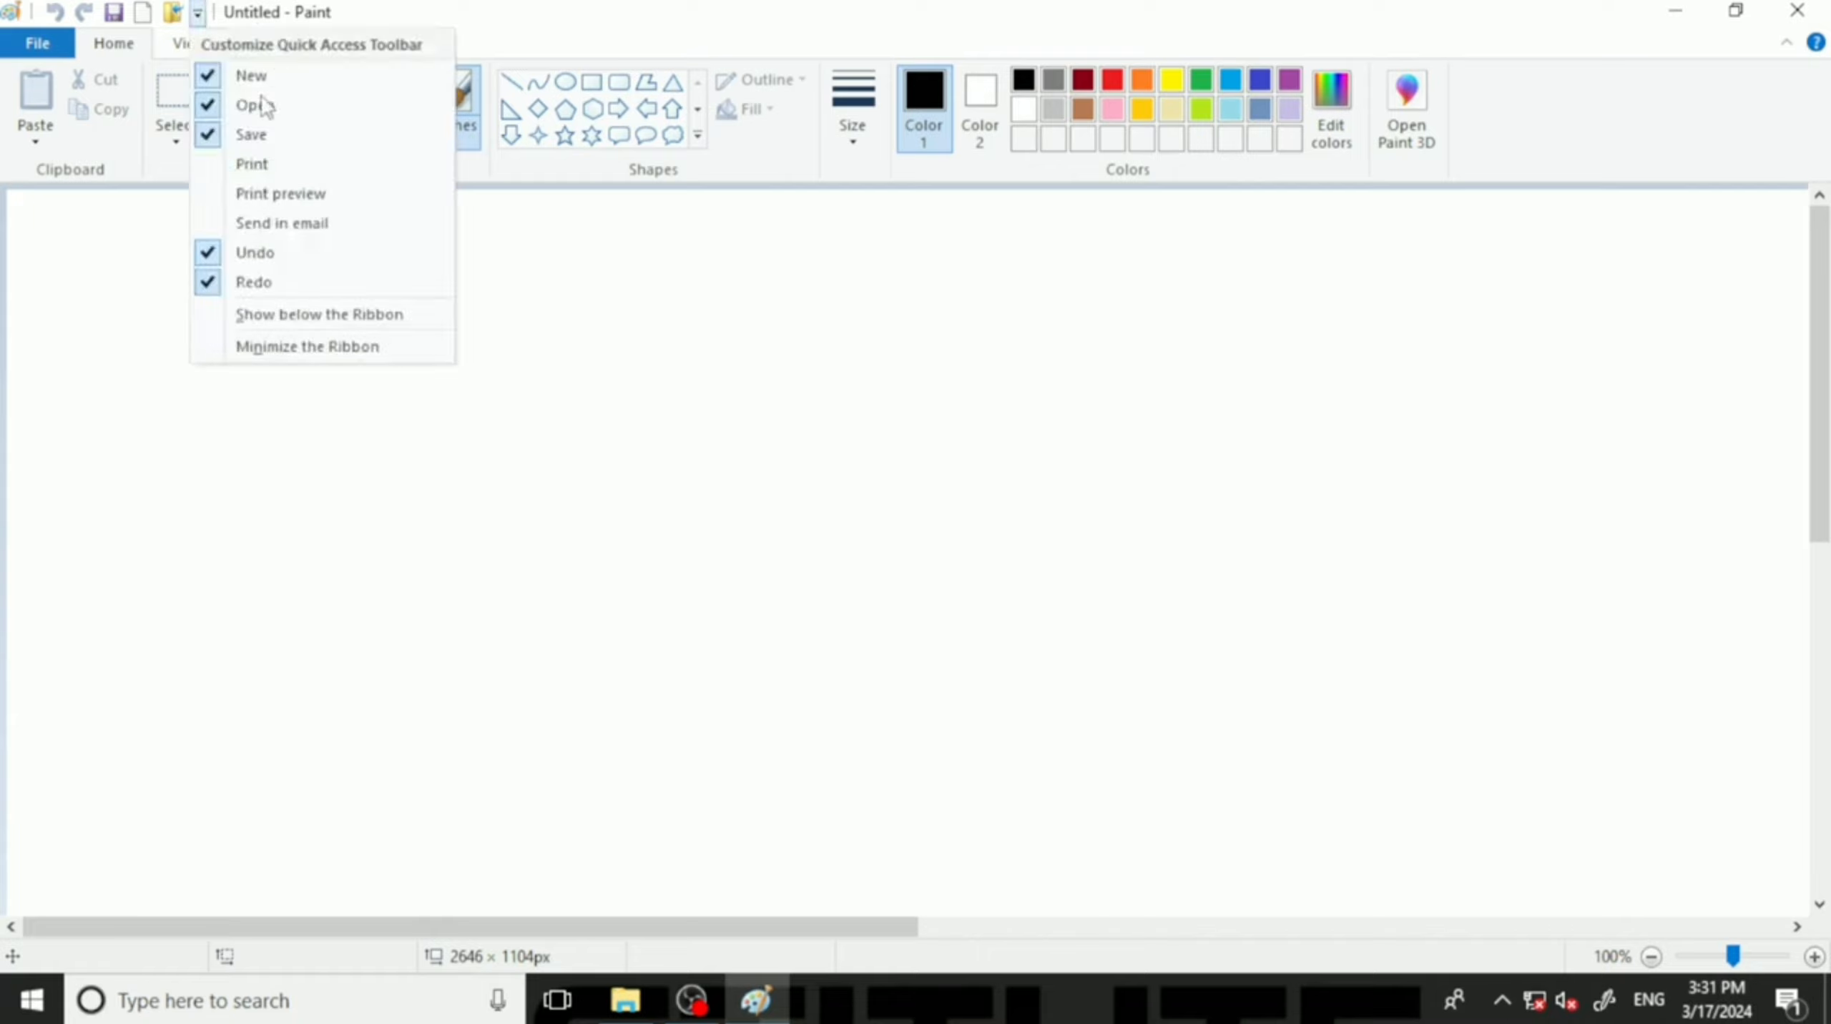
pyautogui.click(290, 173)
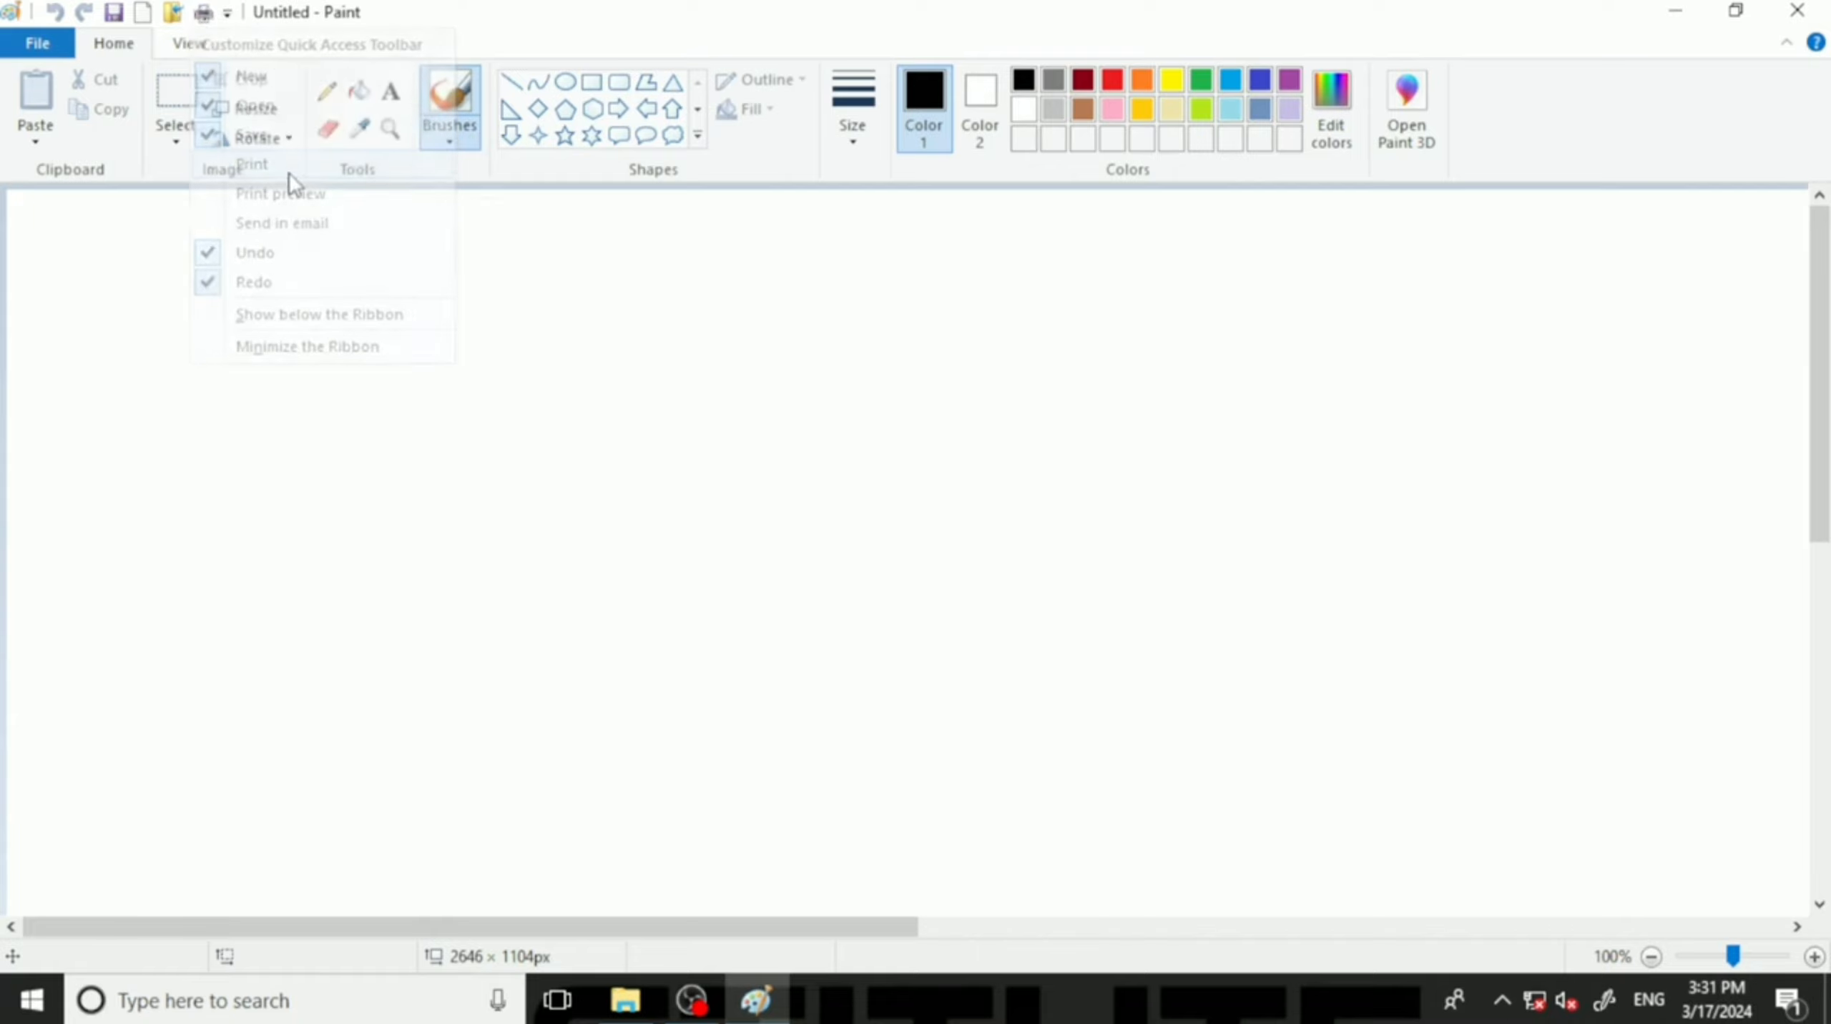
pyautogui.click(209, 18)
pyautogui.click(205, 16)
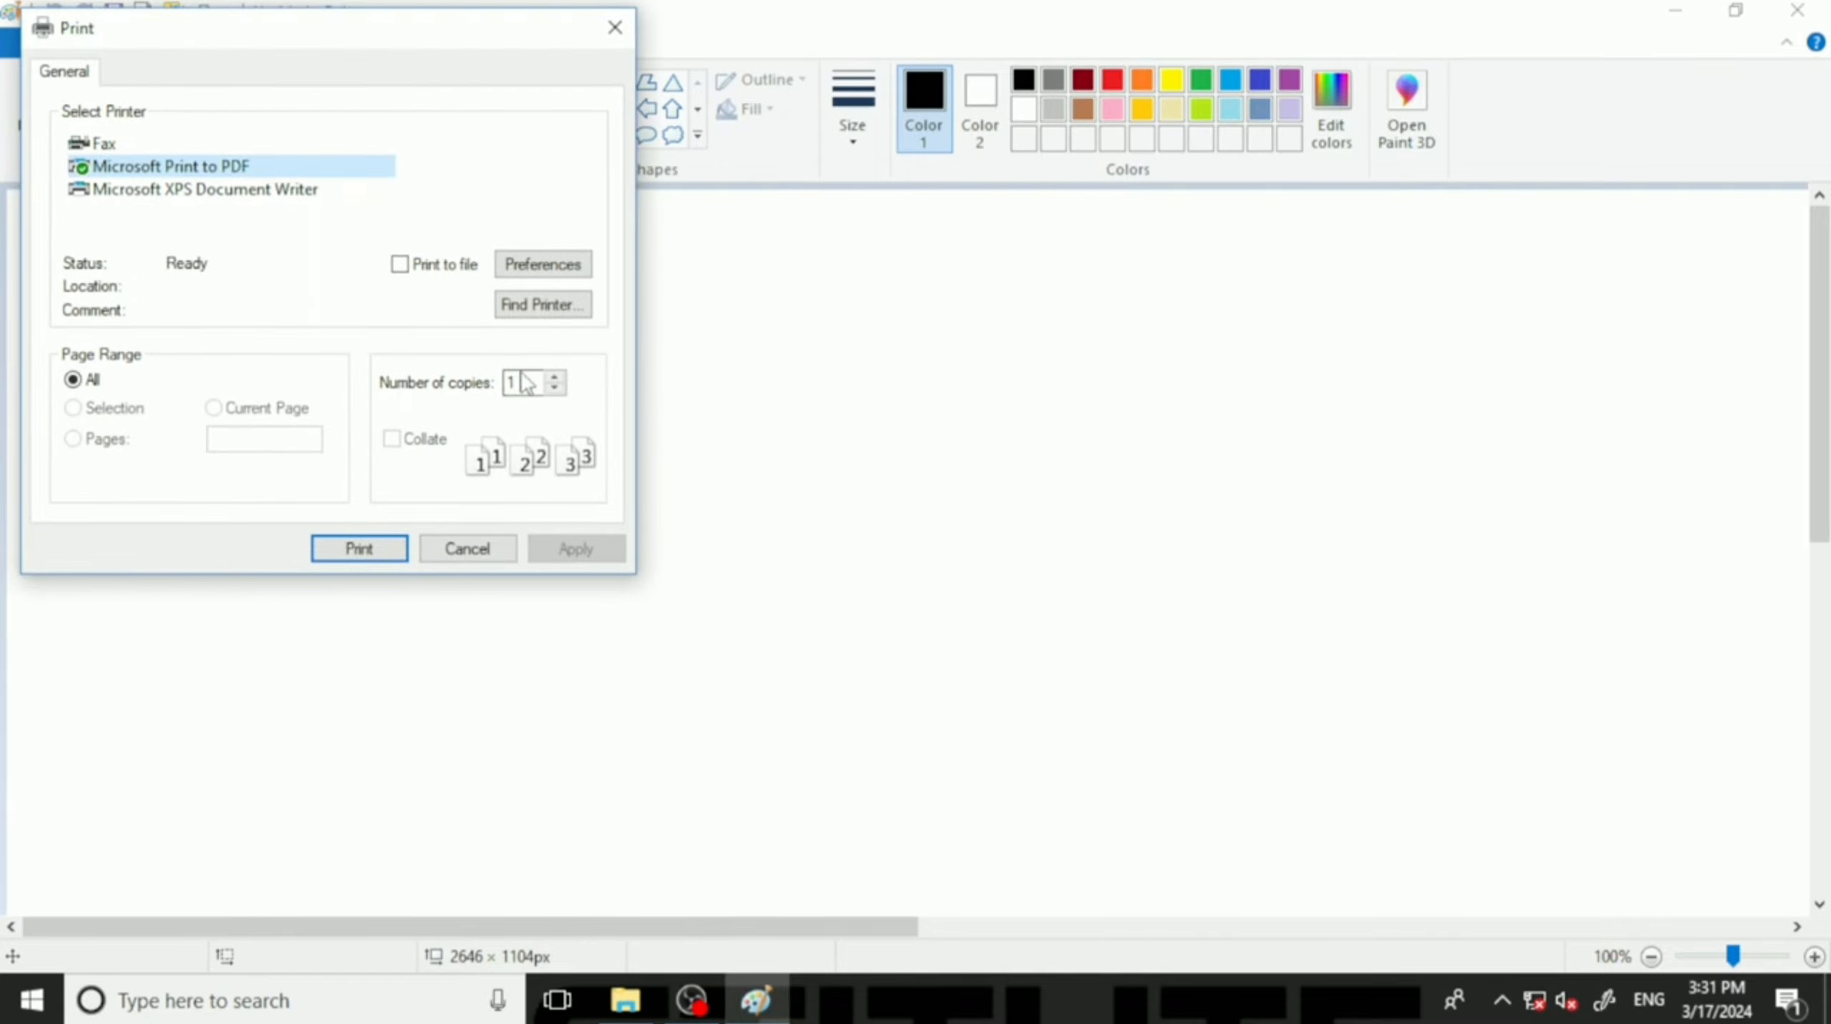
pyautogui.click(615, 28)
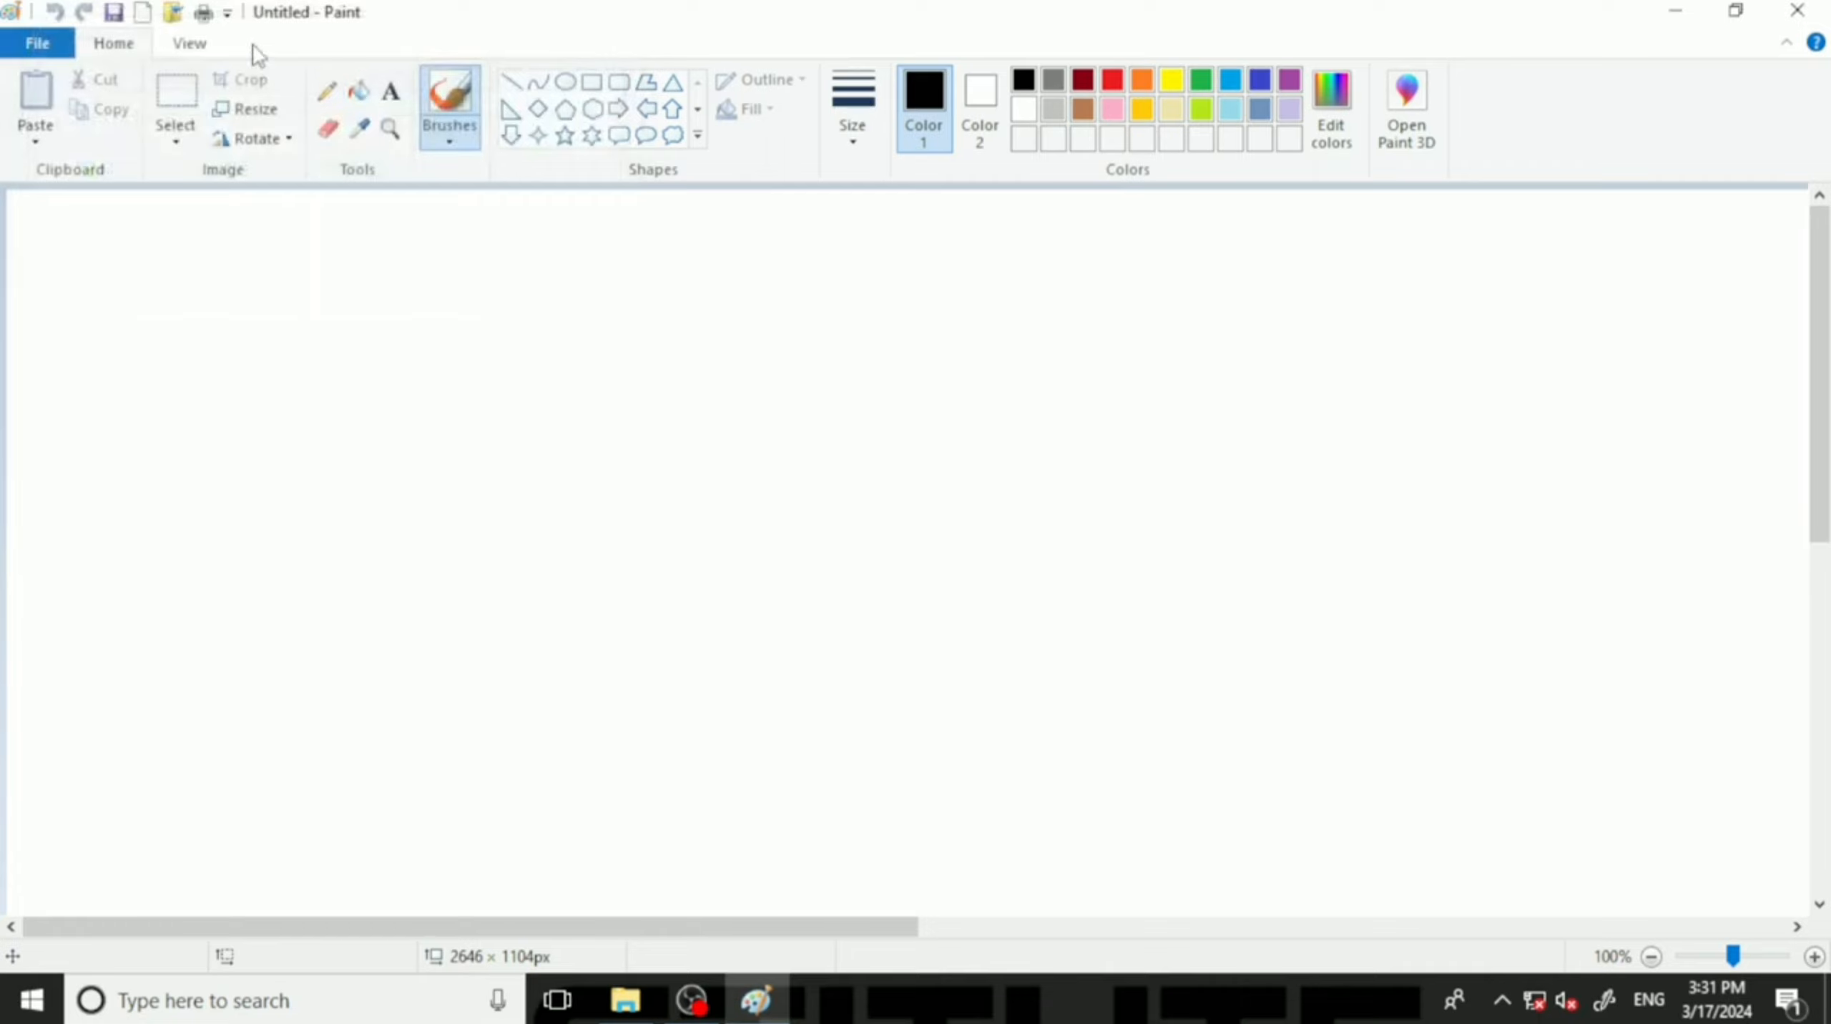
pyautogui.click(226, 14)
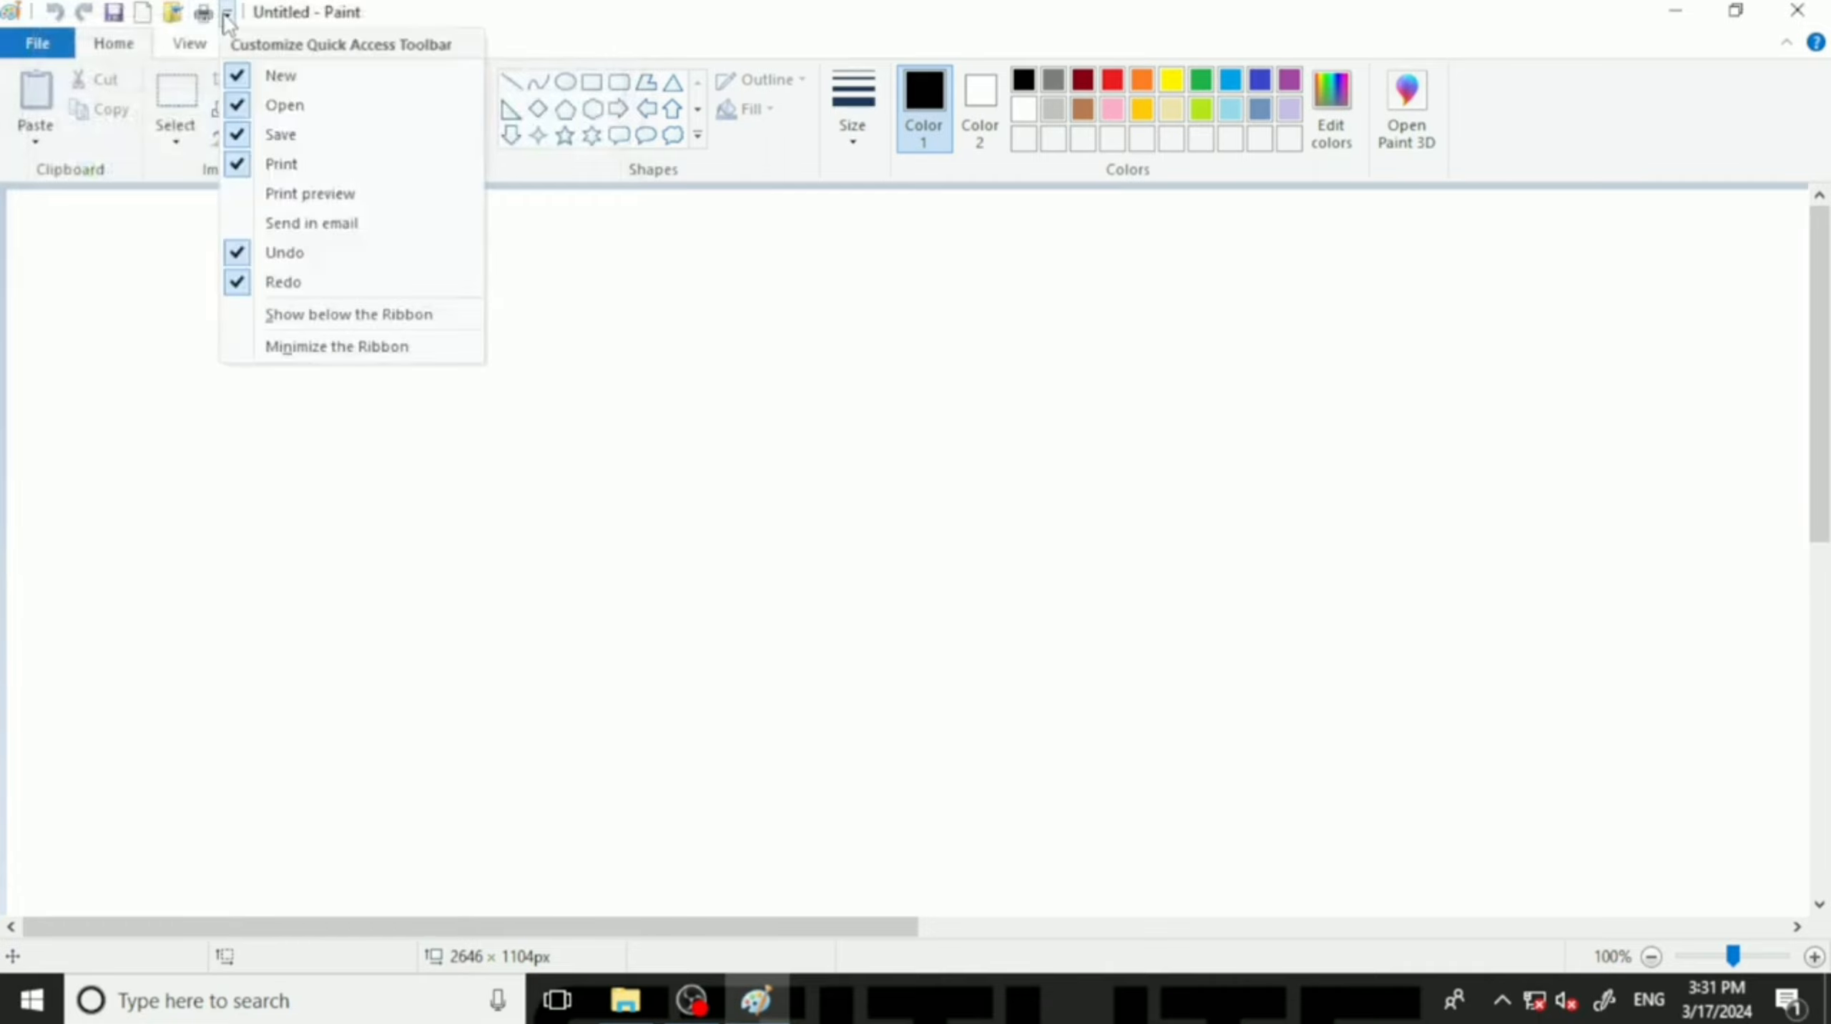
pyautogui.click(294, 225)
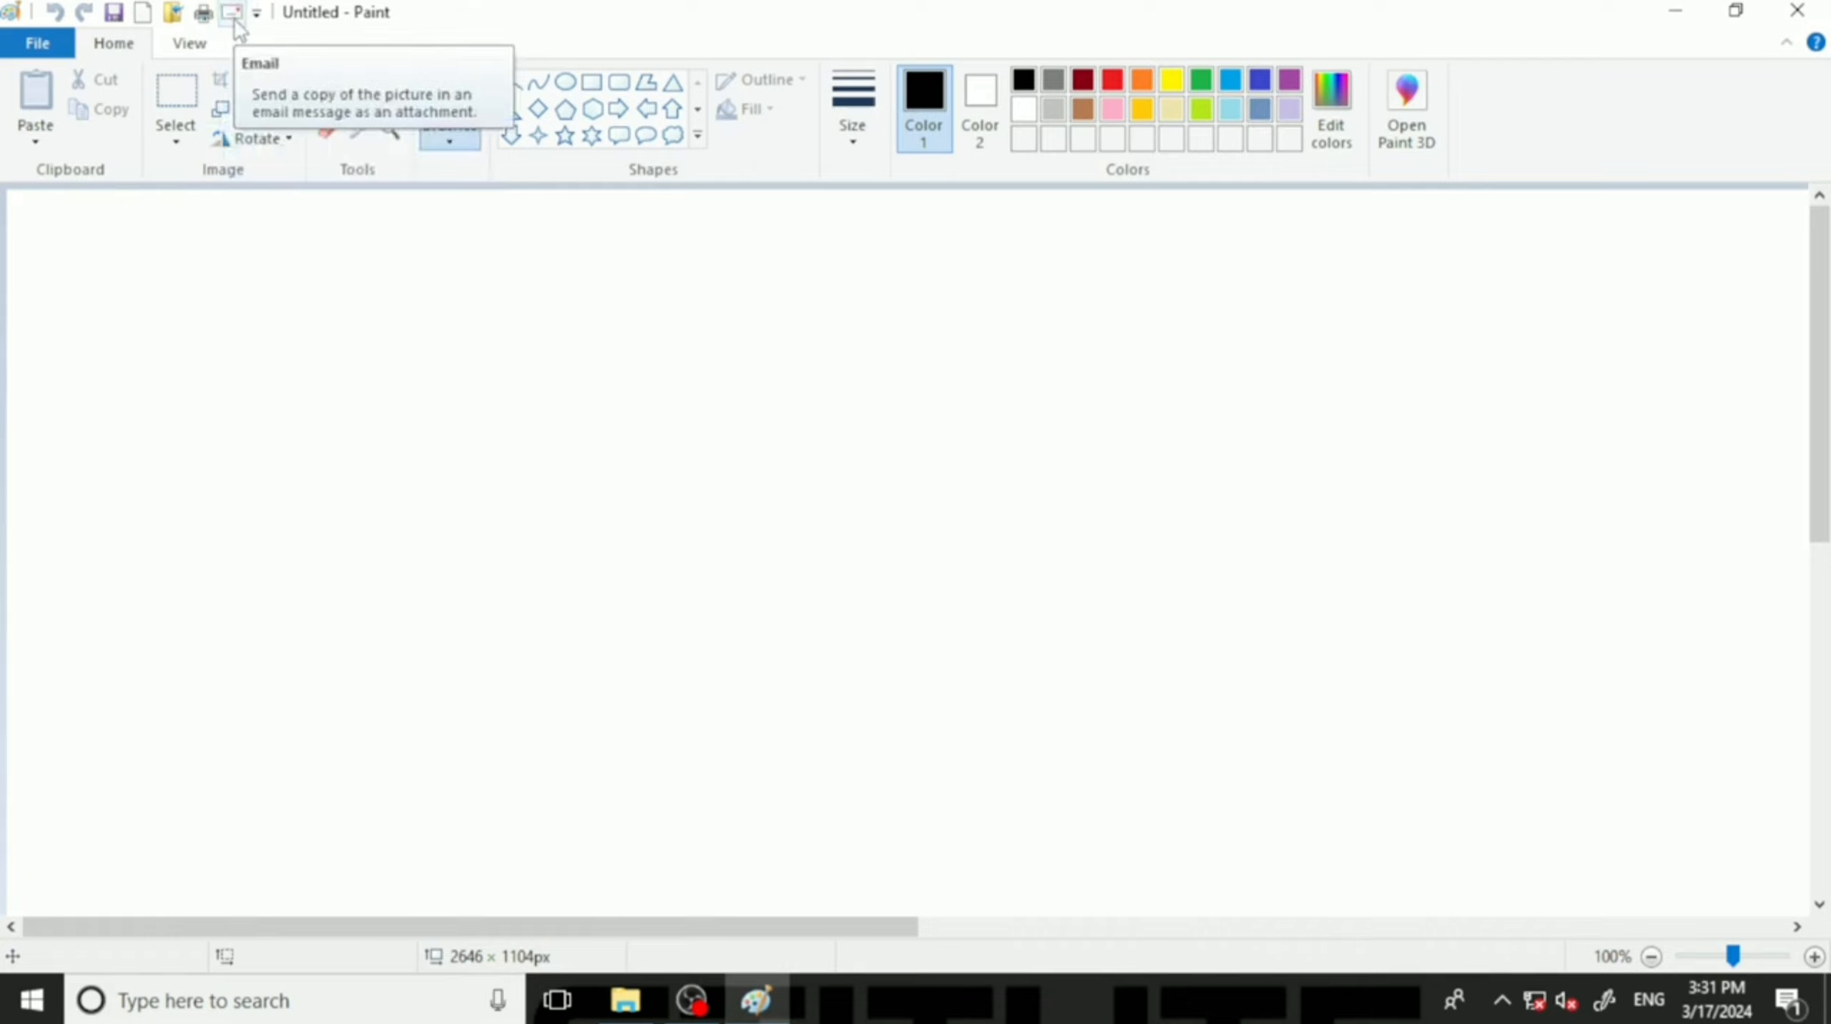
# Remove New, Open, Save, Print and Send in email from the Quick Access Toolbar.
pyautogui.click(257, 14)
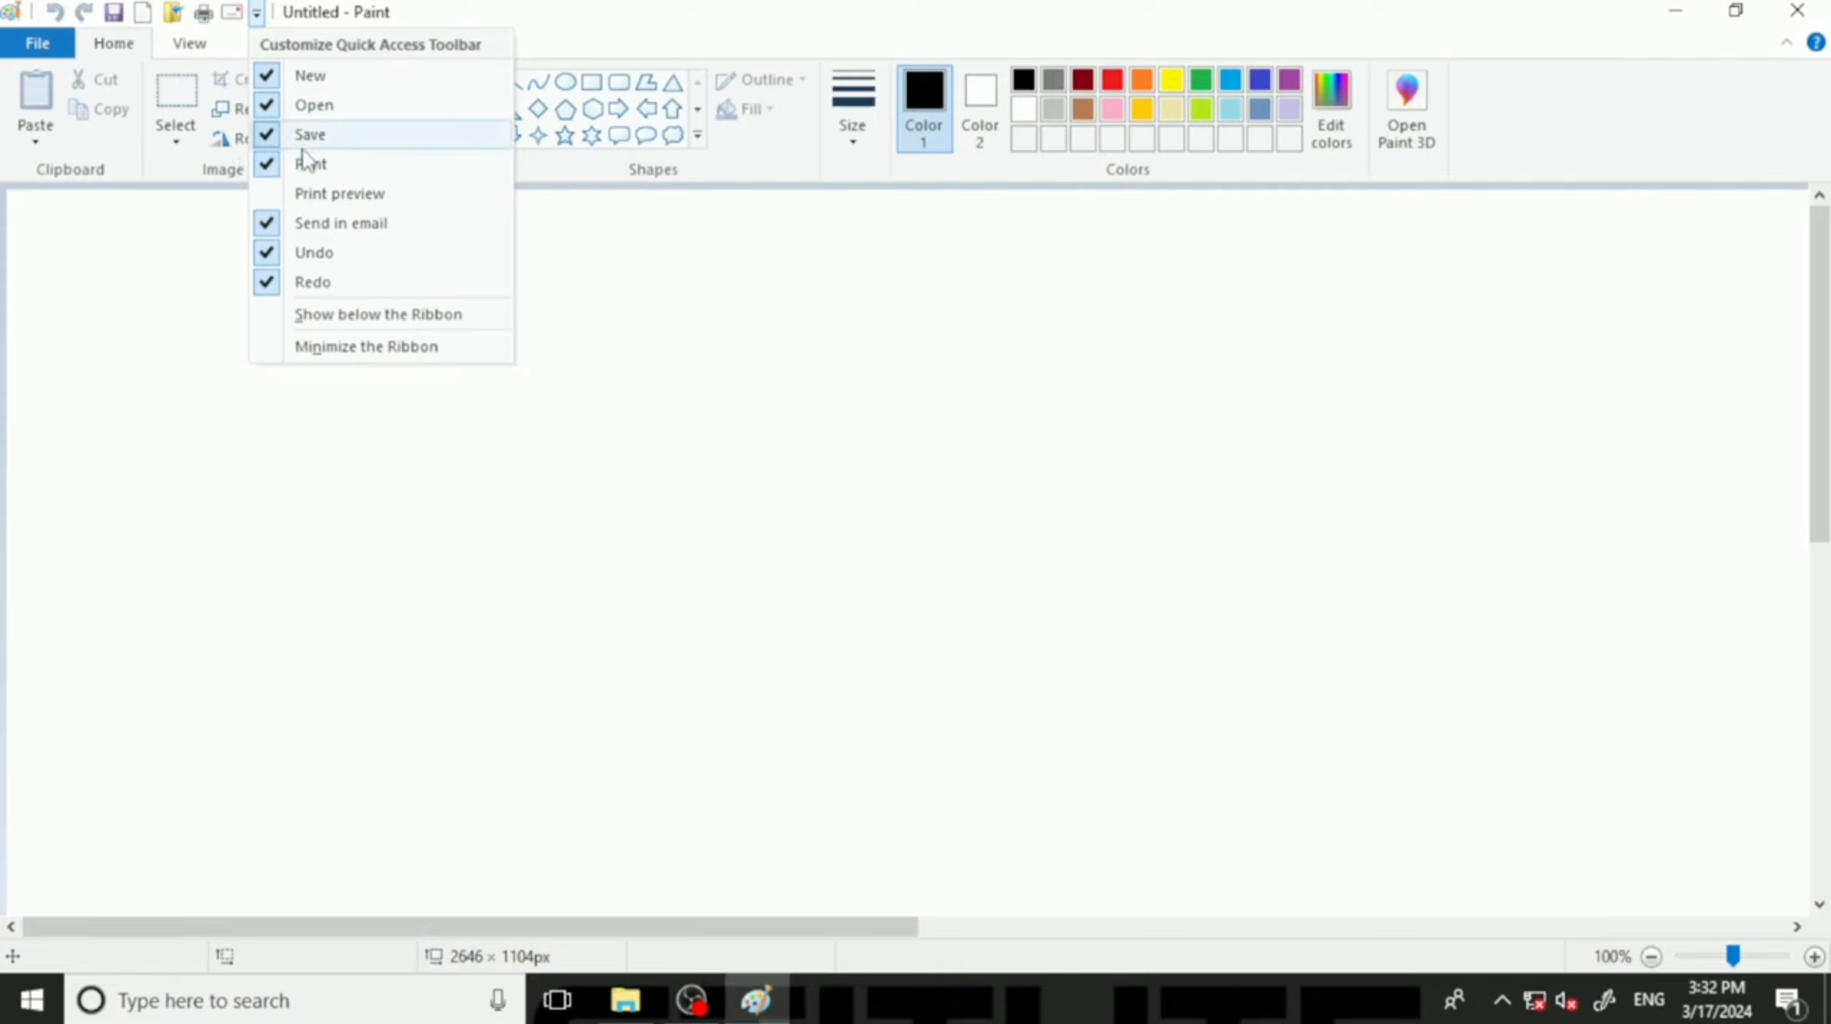
pyautogui.click(306, 75)
pyautogui.click(227, 12)
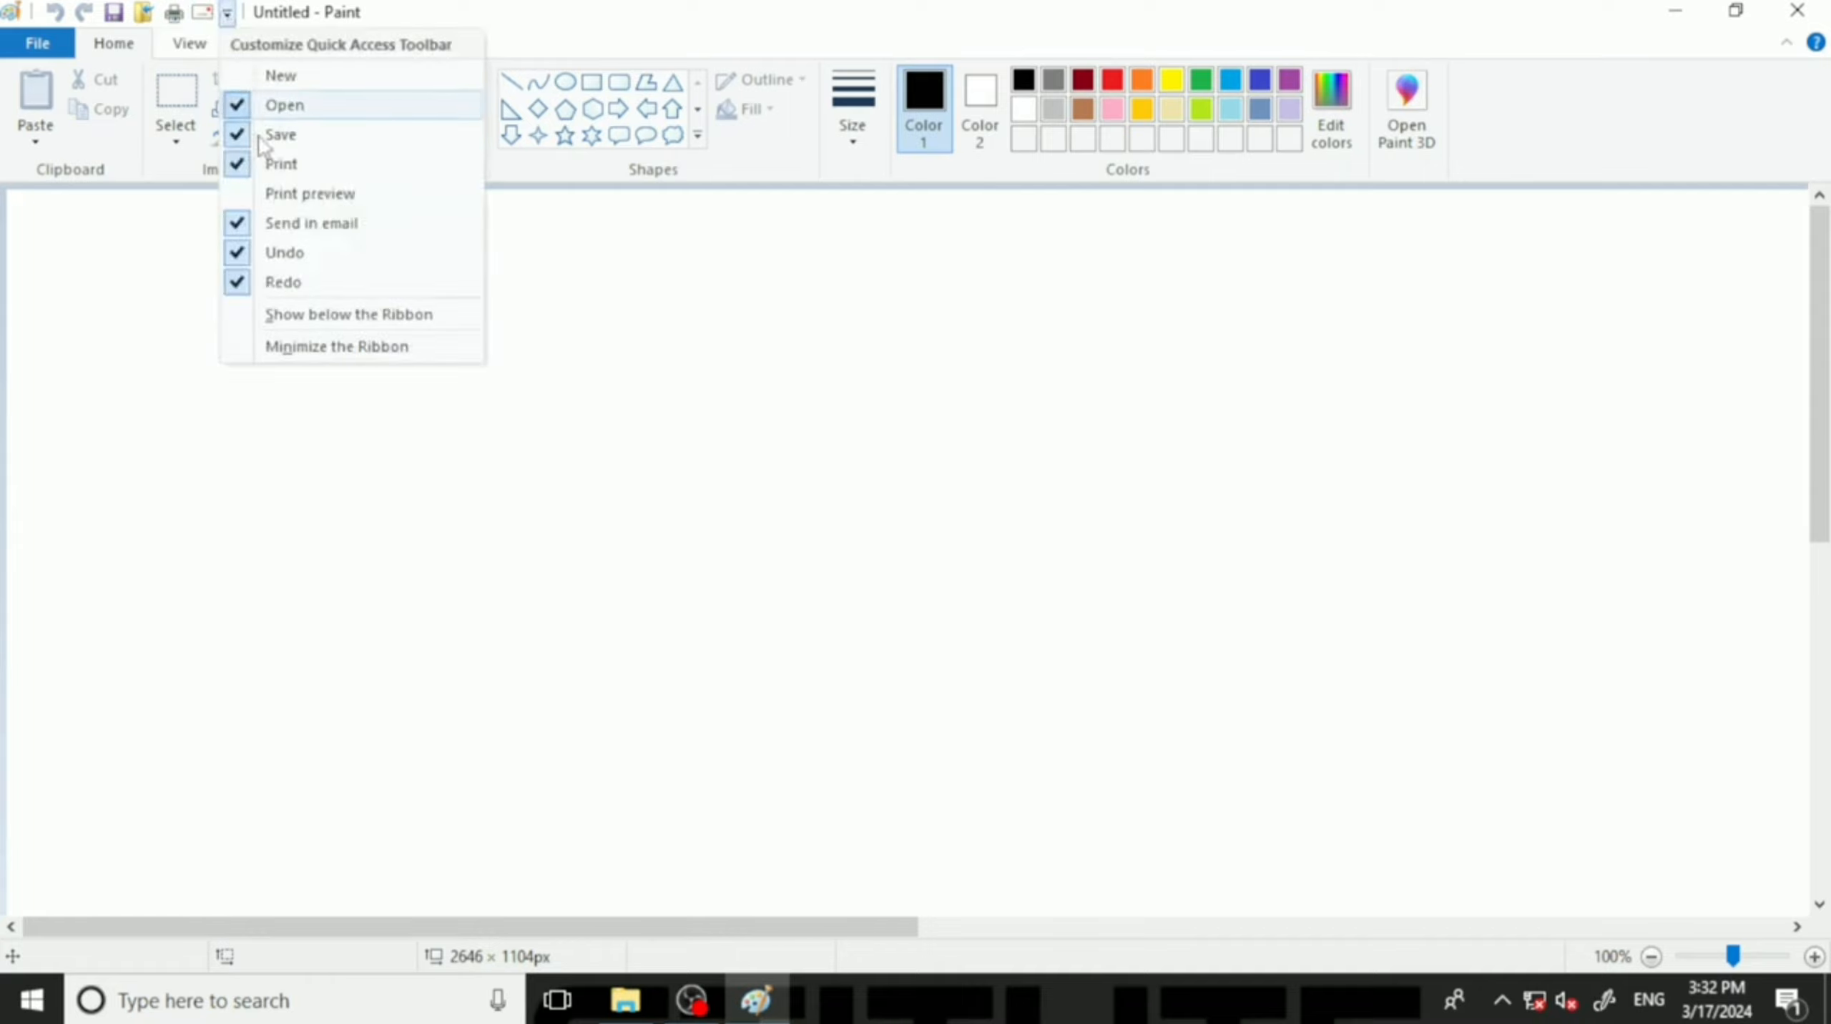
pyautogui.click(279, 105)
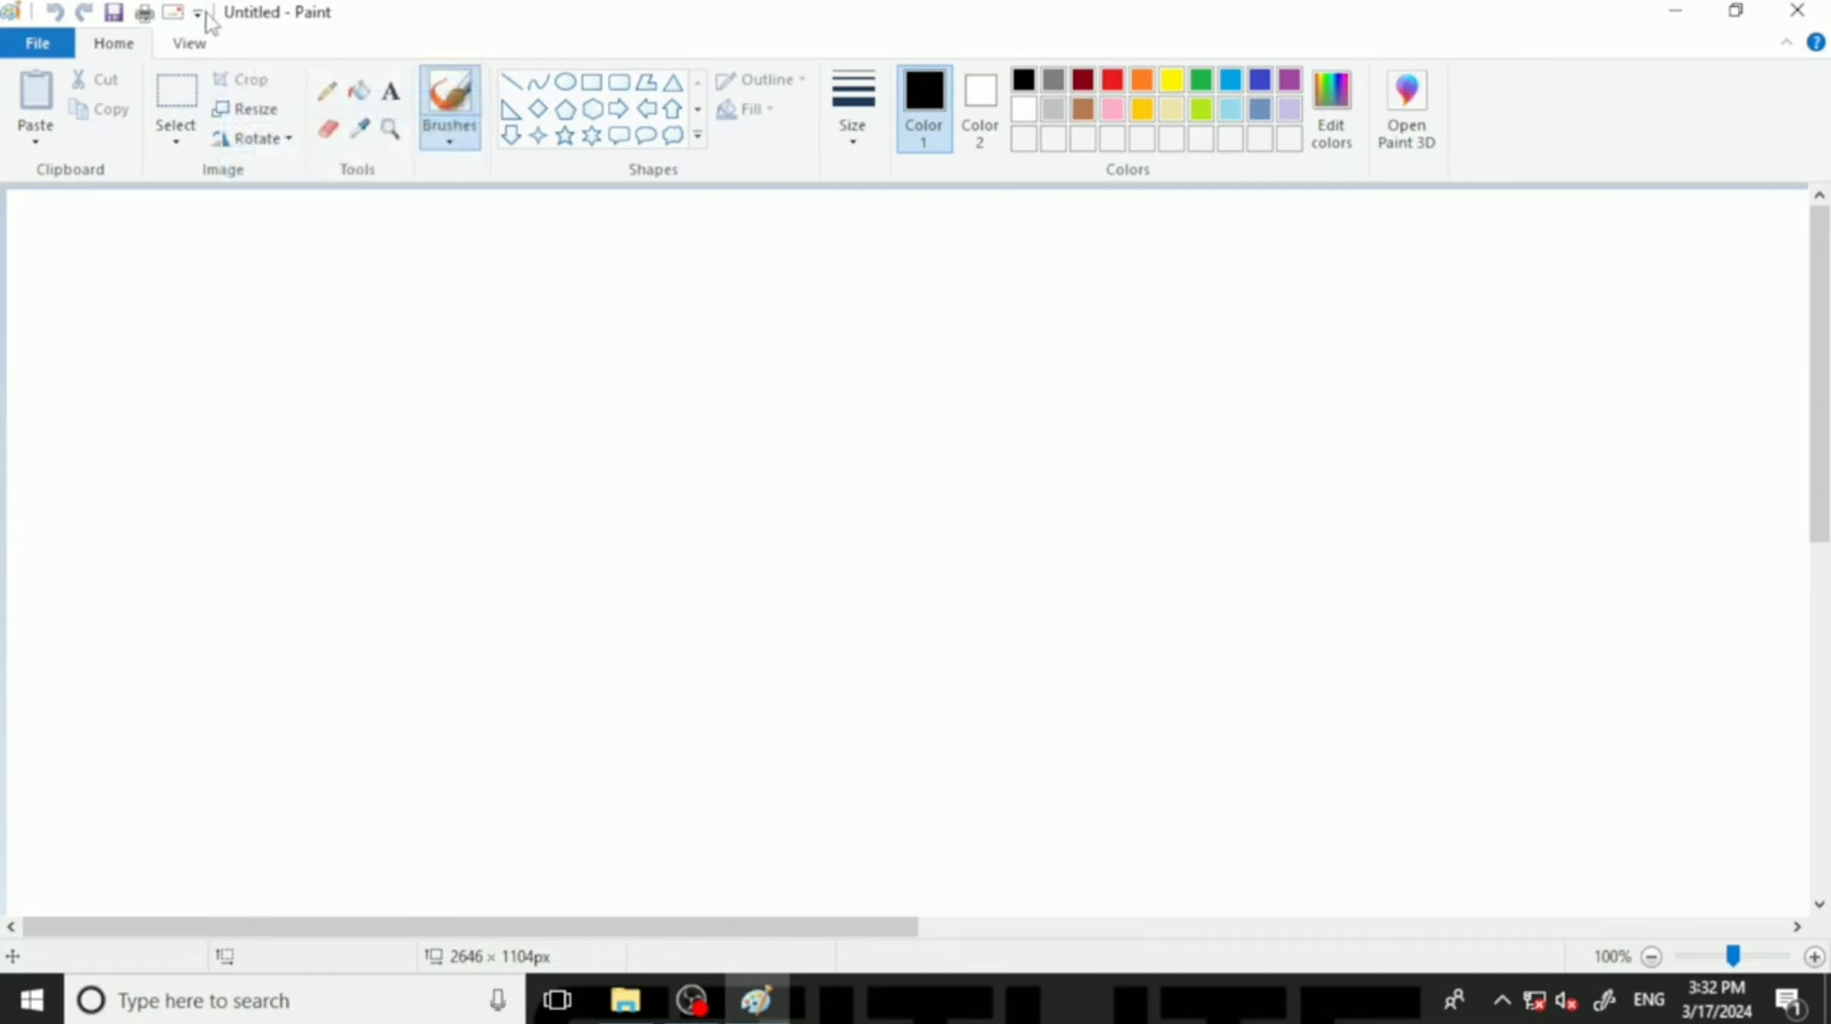
pyautogui.click(201, 15)
pyautogui.click(278, 136)
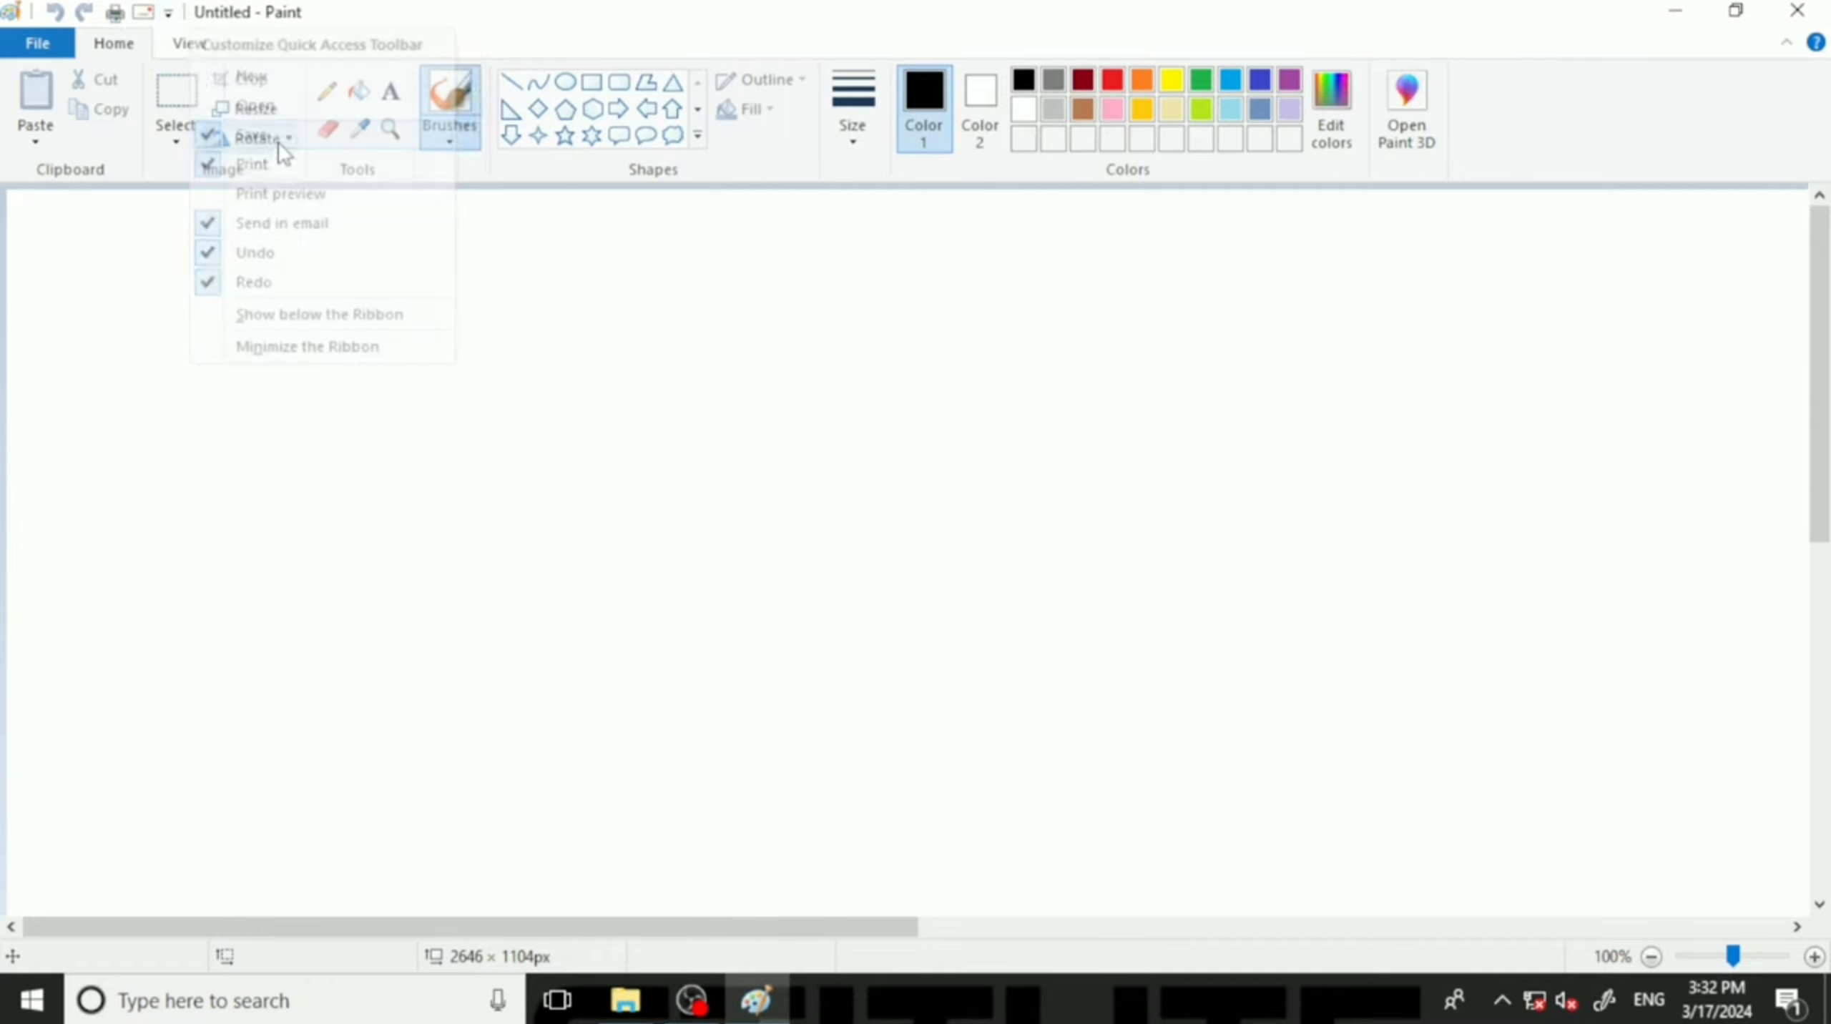
pyautogui.click(169, 13)
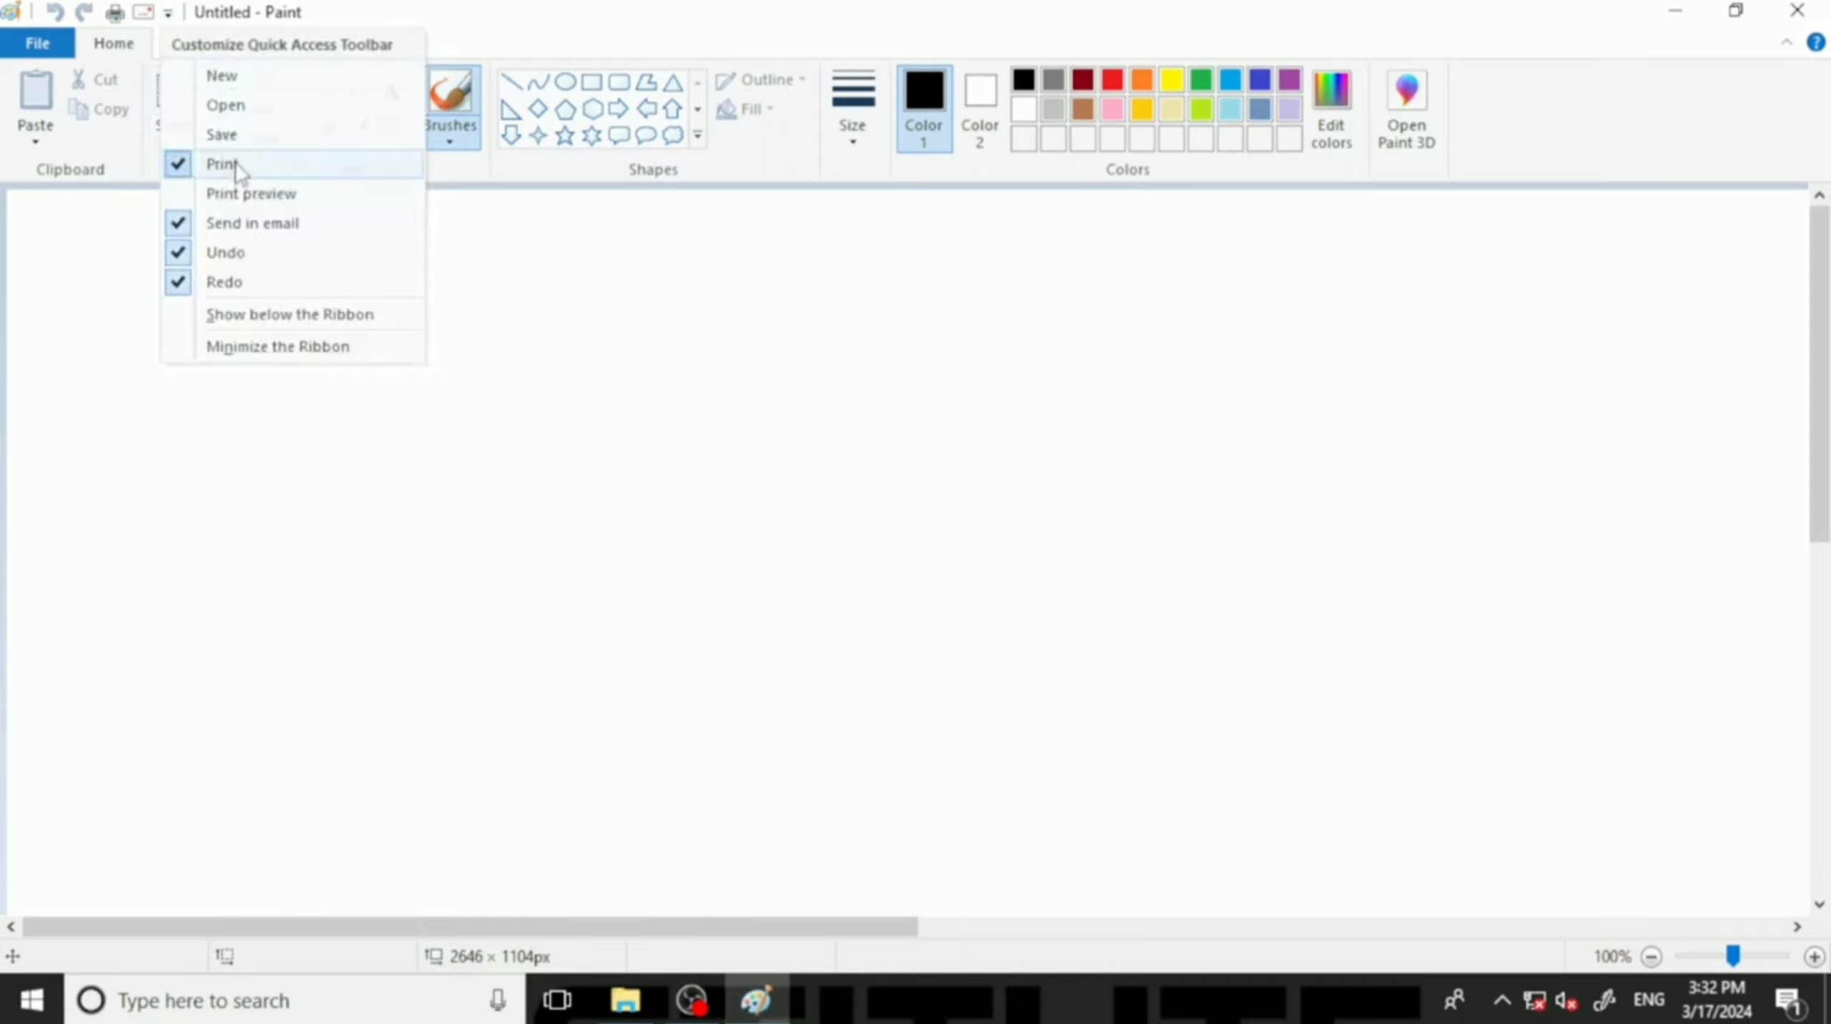
pyautogui.click(237, 162)
pyautogui.click(138, 12)
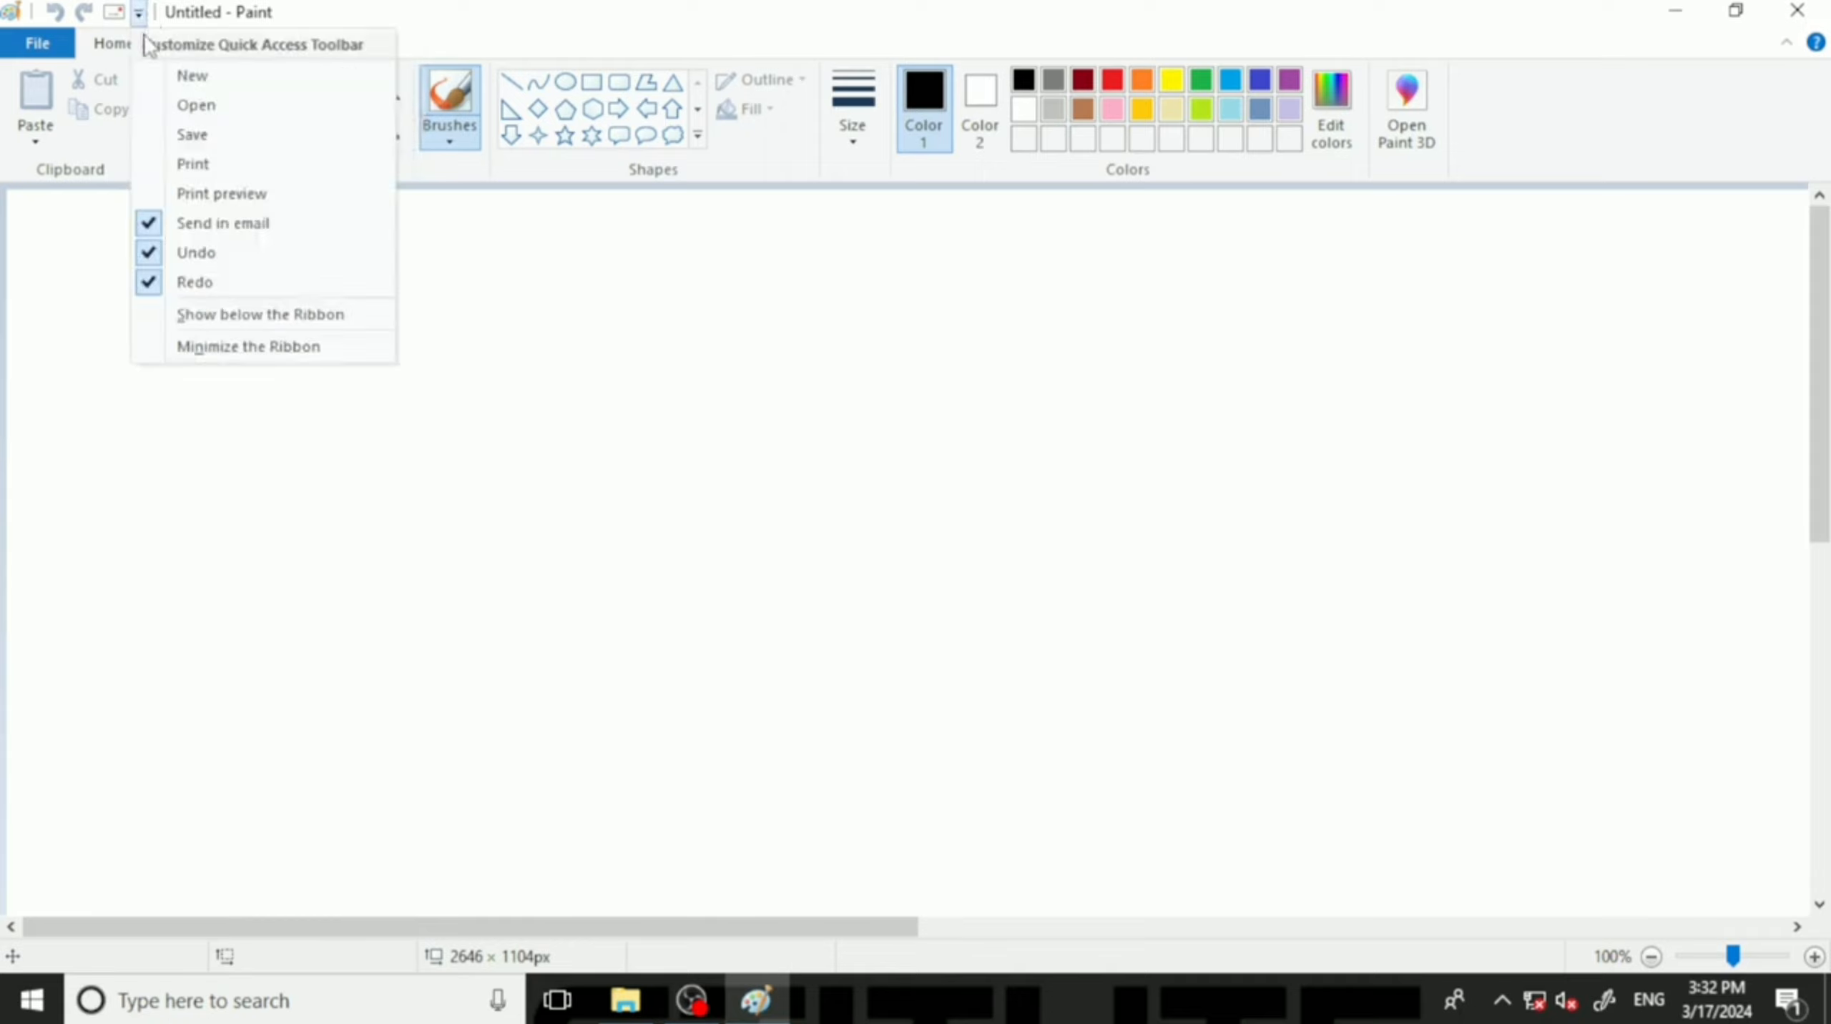
pyautogui.click(226, 224)
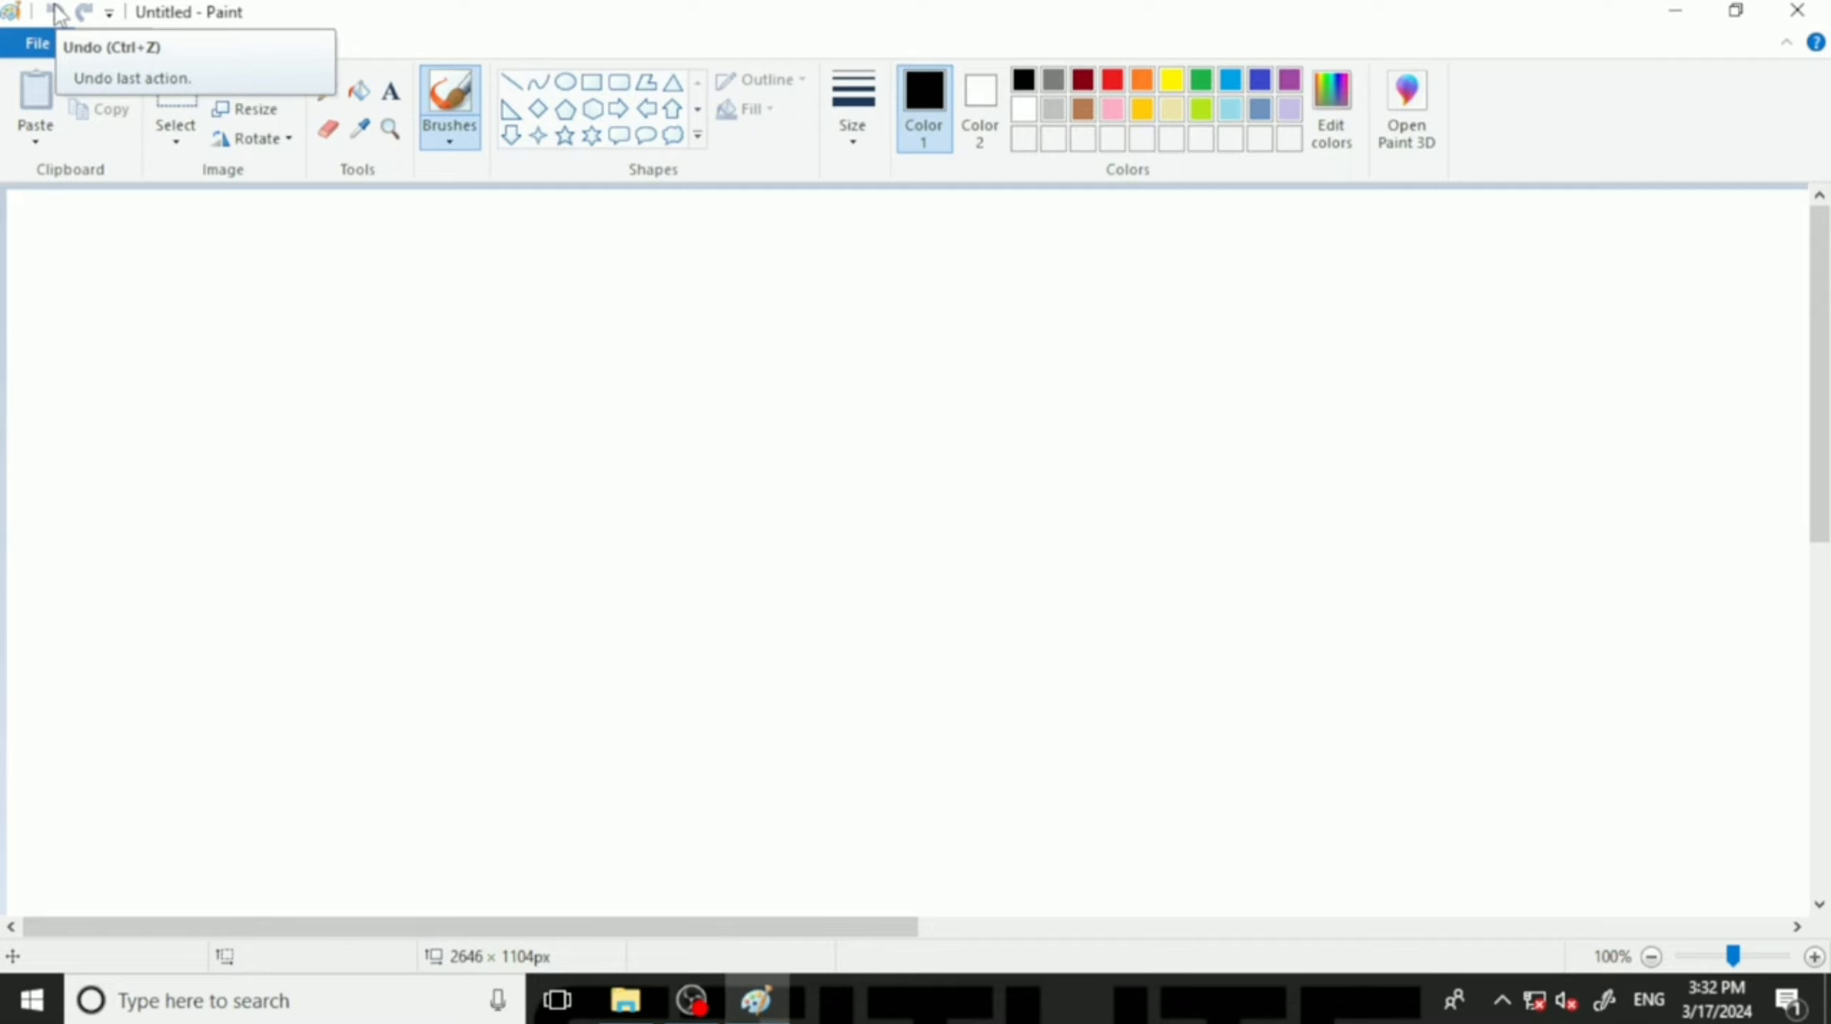
# Place a single black brush dot on the blank canvas and look over the file and view commands.
pyautogui.click(633, 378)
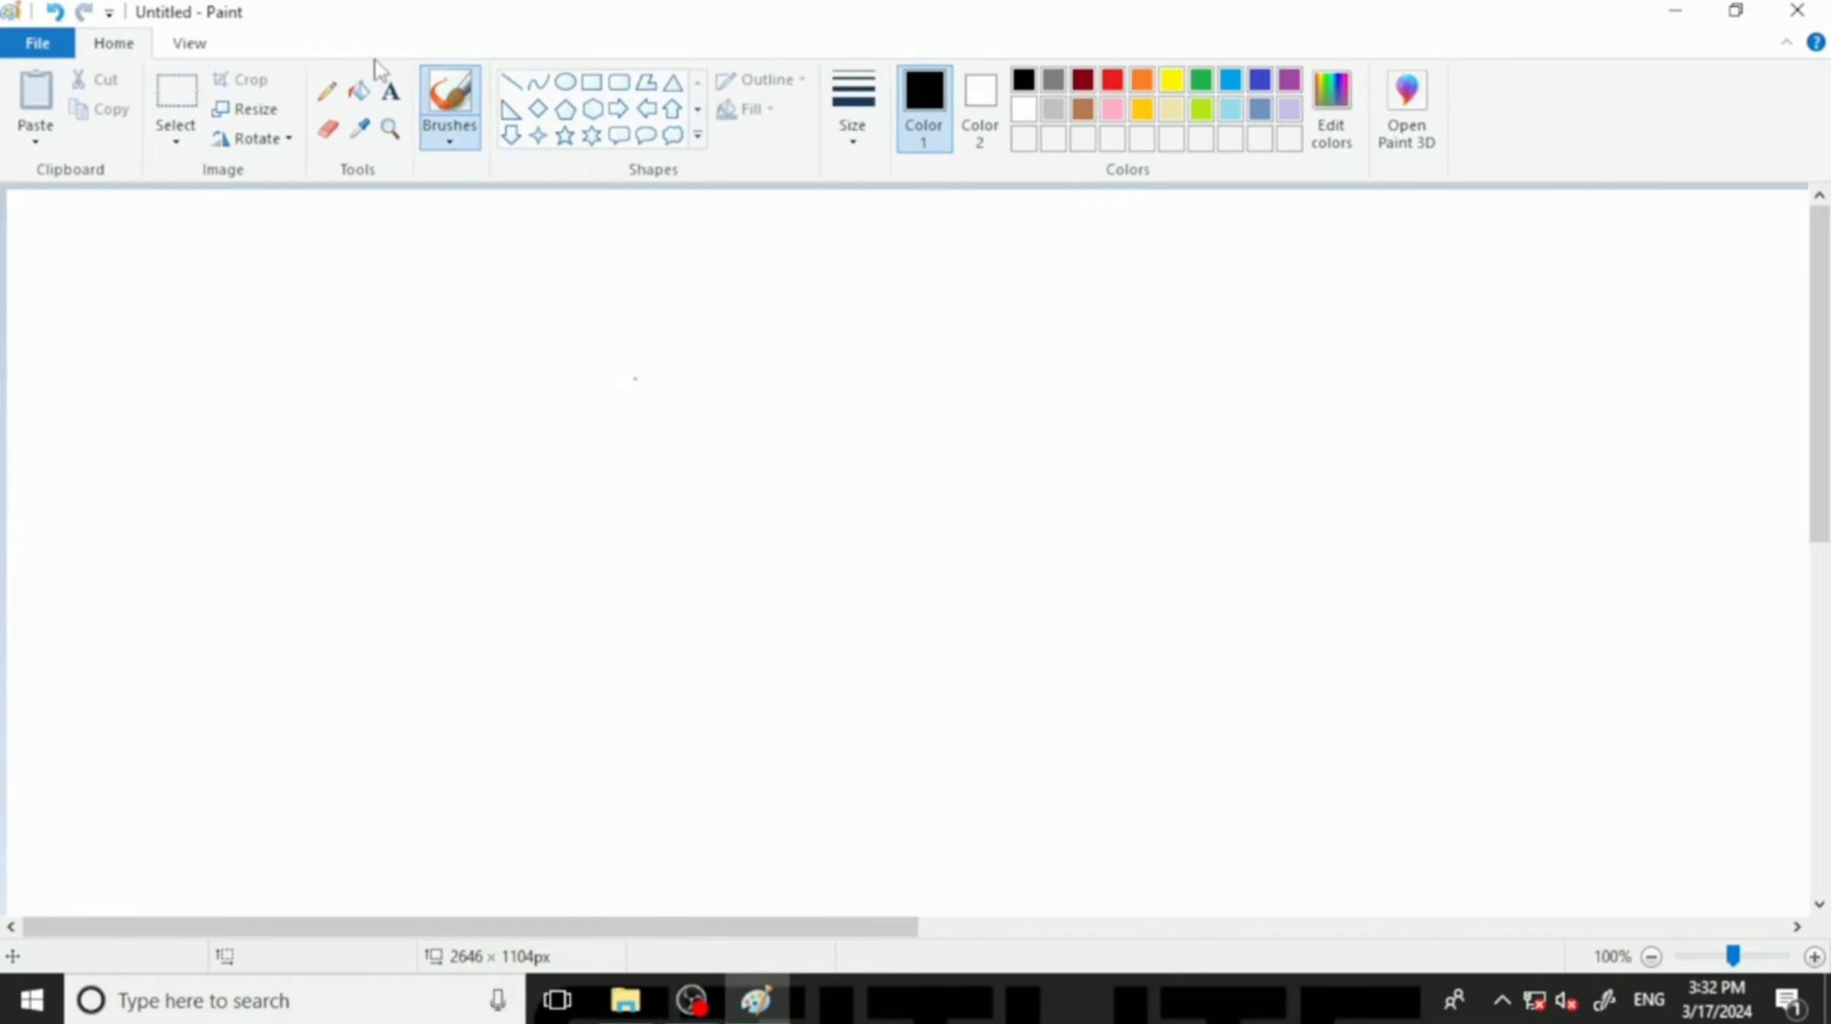
pyautogui.click(49, 52)
pyautogui.click(49, 52)
pyautogui.click(191, 44)
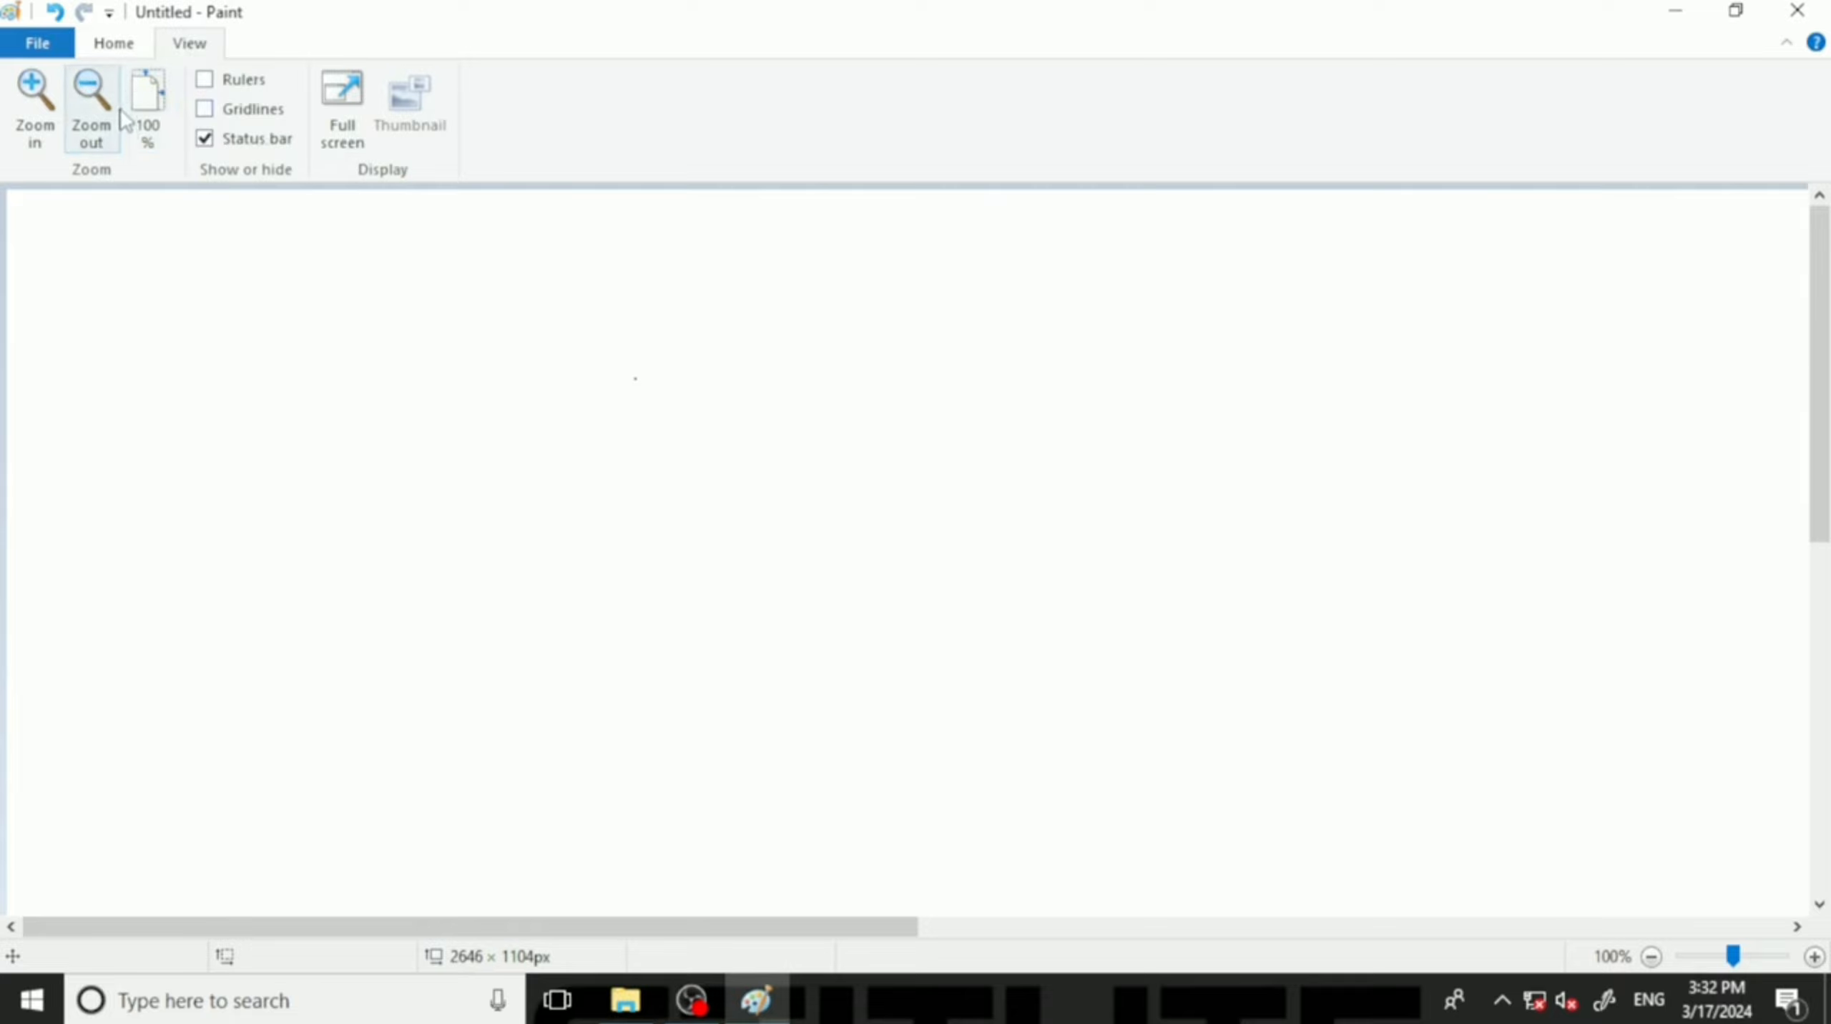
pyautogui.click(115, 44)
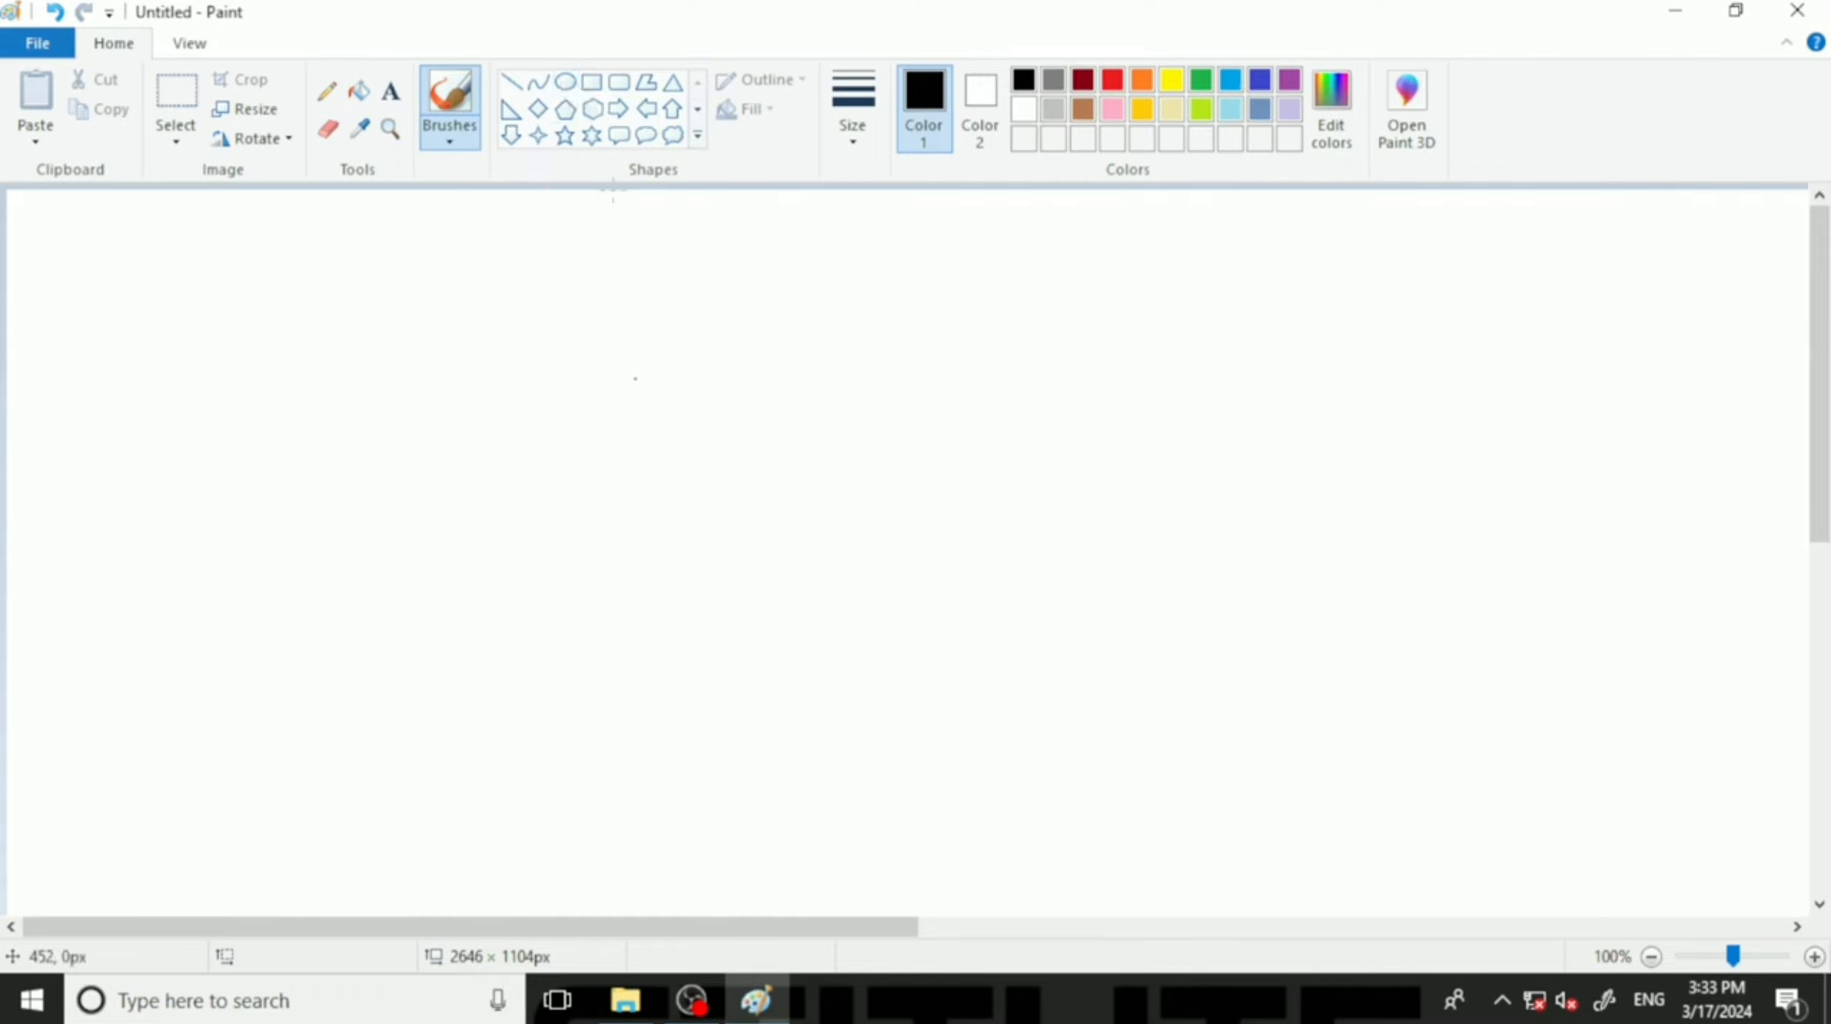
# Draw two black ellipses side by side, about 215 × 198 px and about 212 × 203 px.
pyautogui.click(565, 82)
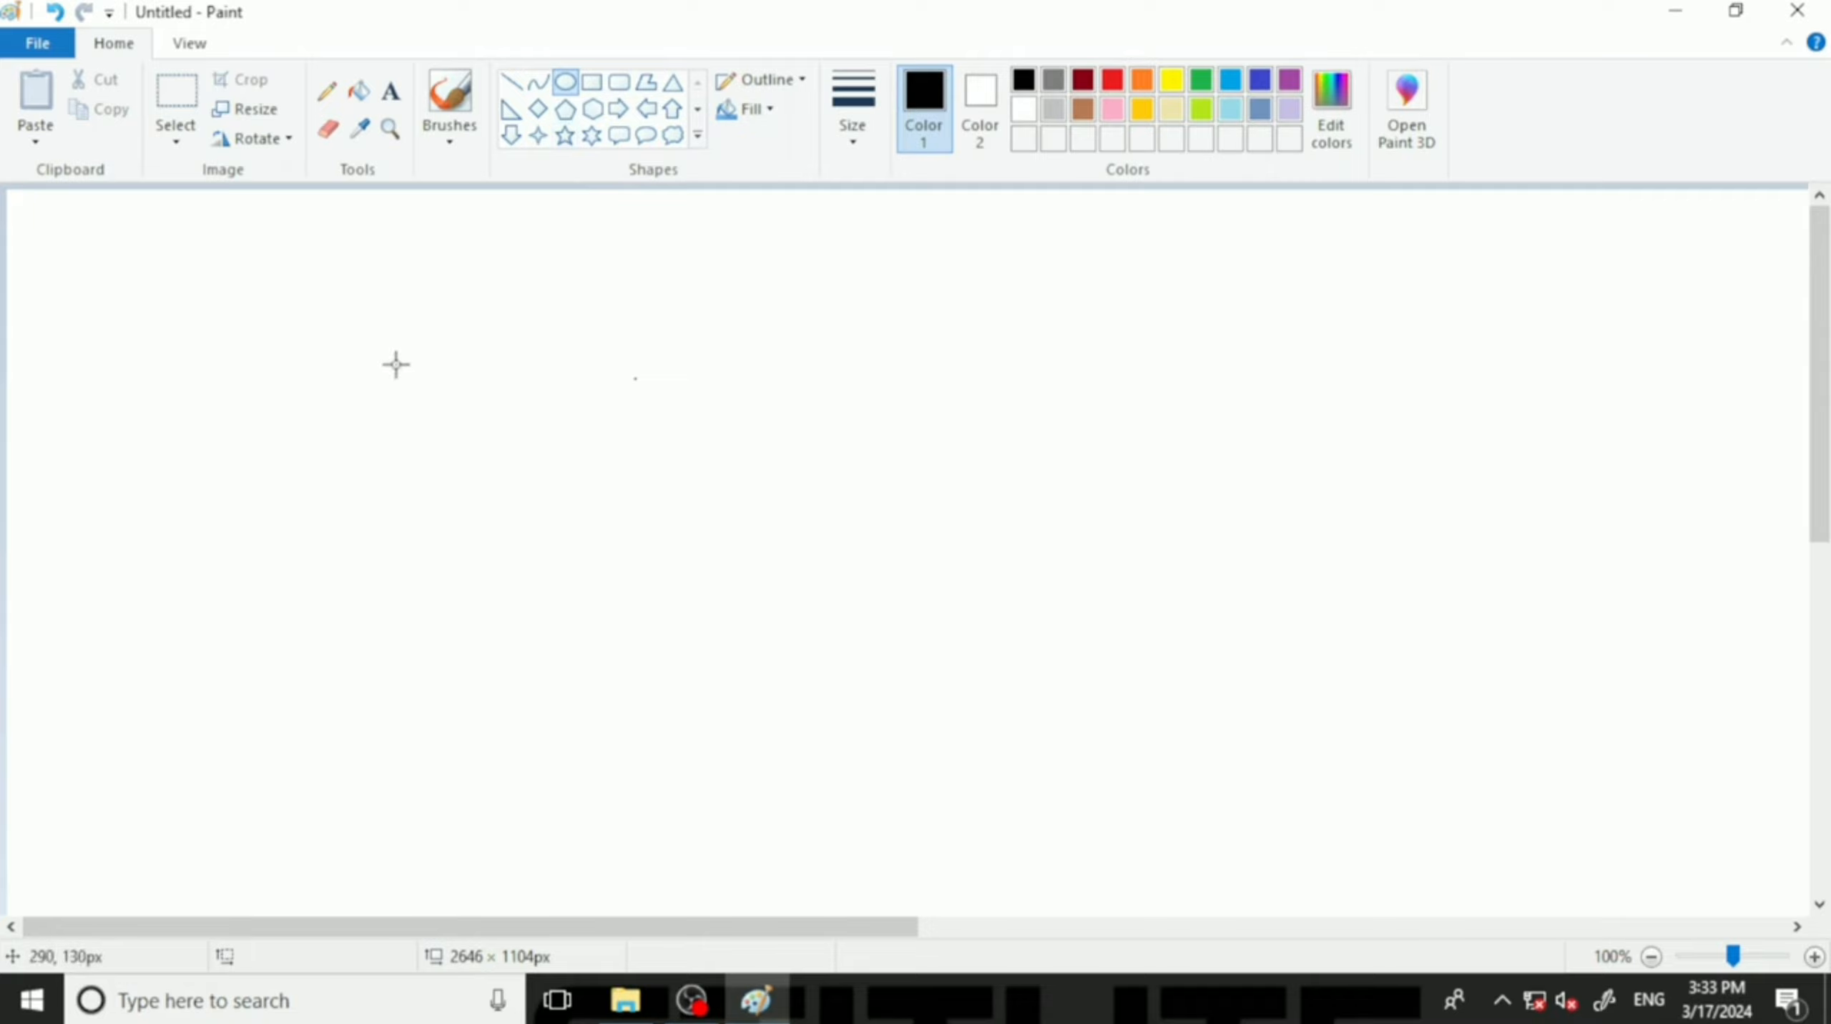
pyautogui.moveTo(334, 323)
pyautogui.mouseDown()
pyautogui.moveTo(558, 614)
pyautogui.moveTo(625, 590)
pyautogui.mouseUp()
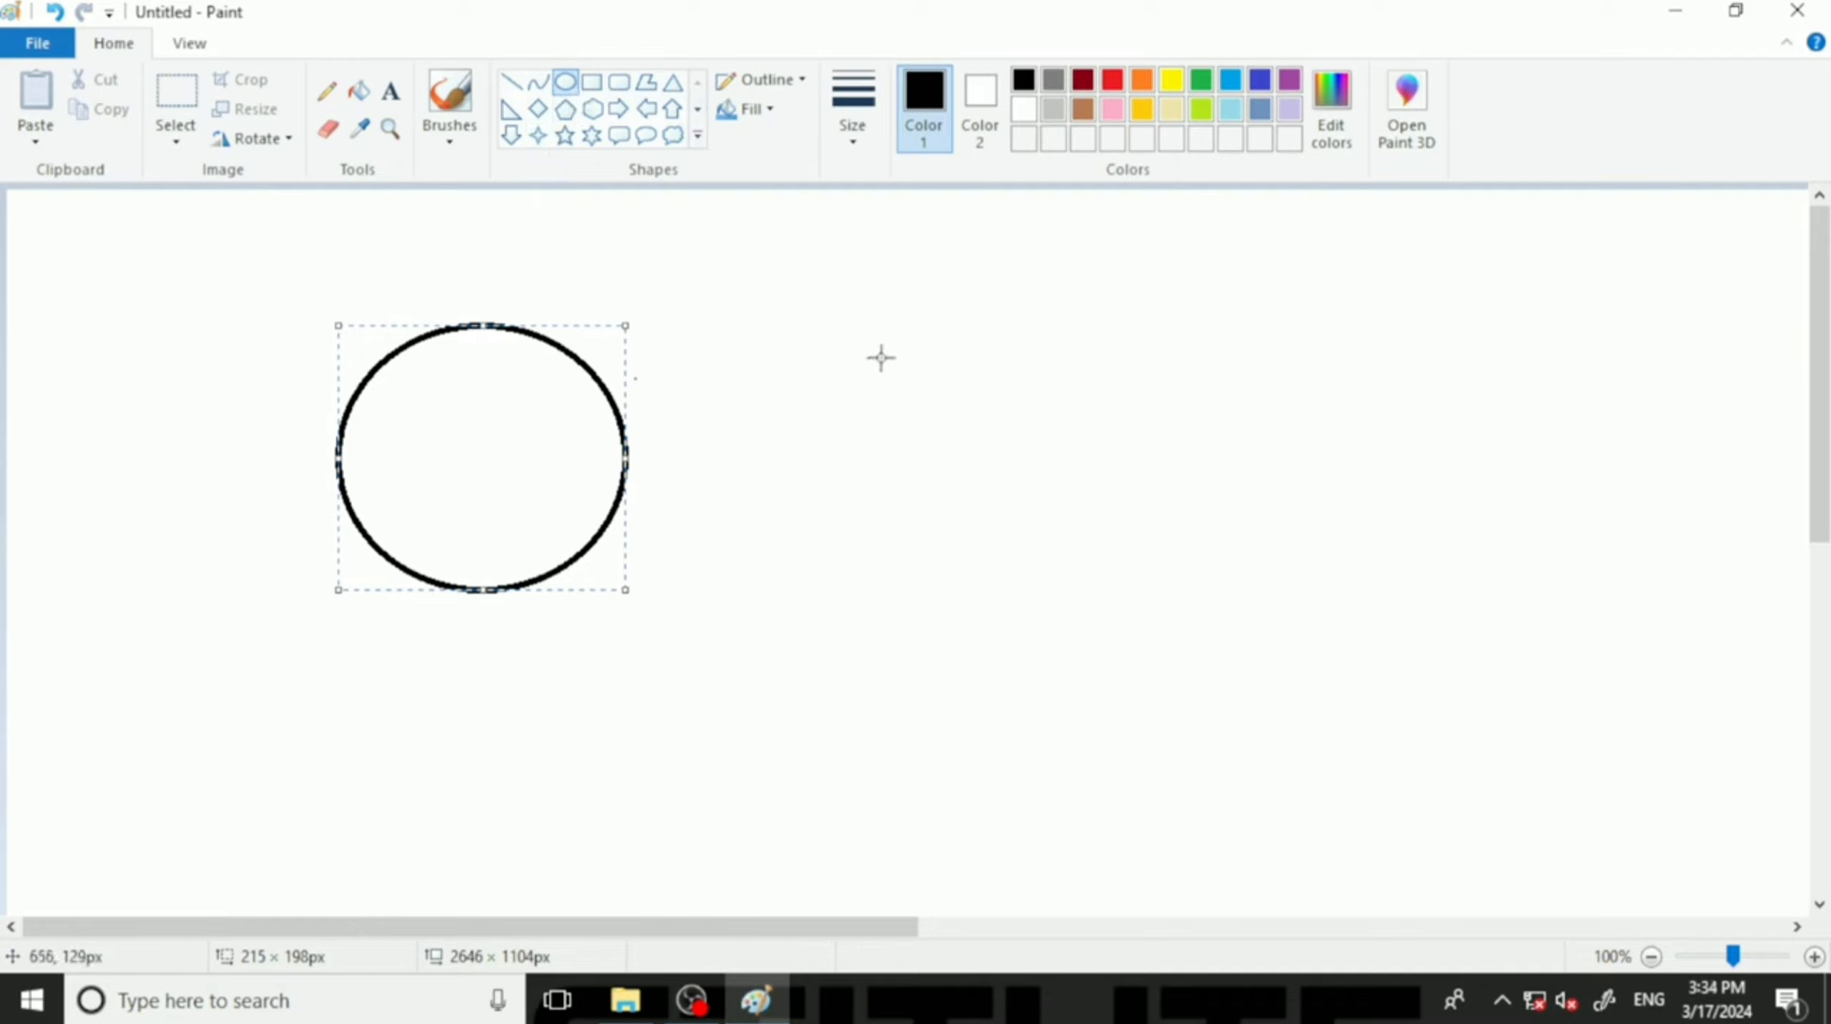
pyautogui.moveTo(841, 347); pyautogui.dragTo(1127, 619)
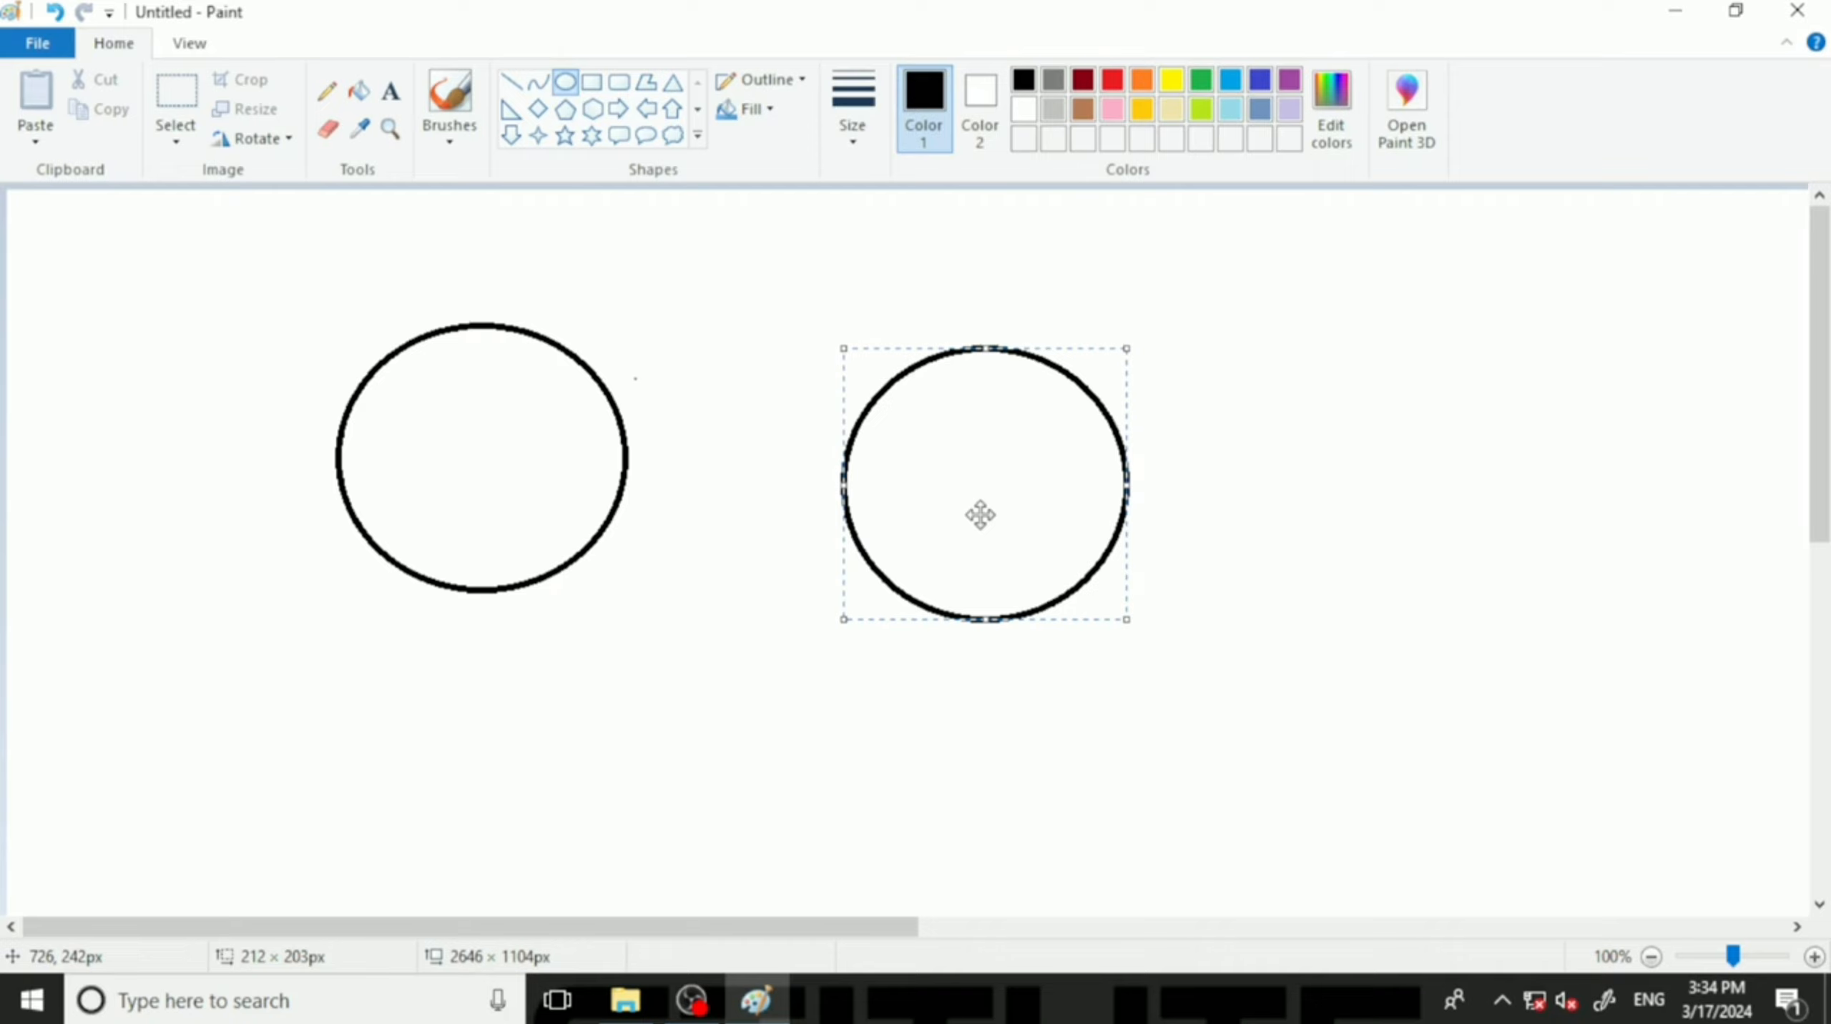
# Move the second ellipse slightly toward the first and enlarge it to about 273 × 270 px.
pyautogui.moveTo(979, 514); pyautogui.dragTo(931, 502)
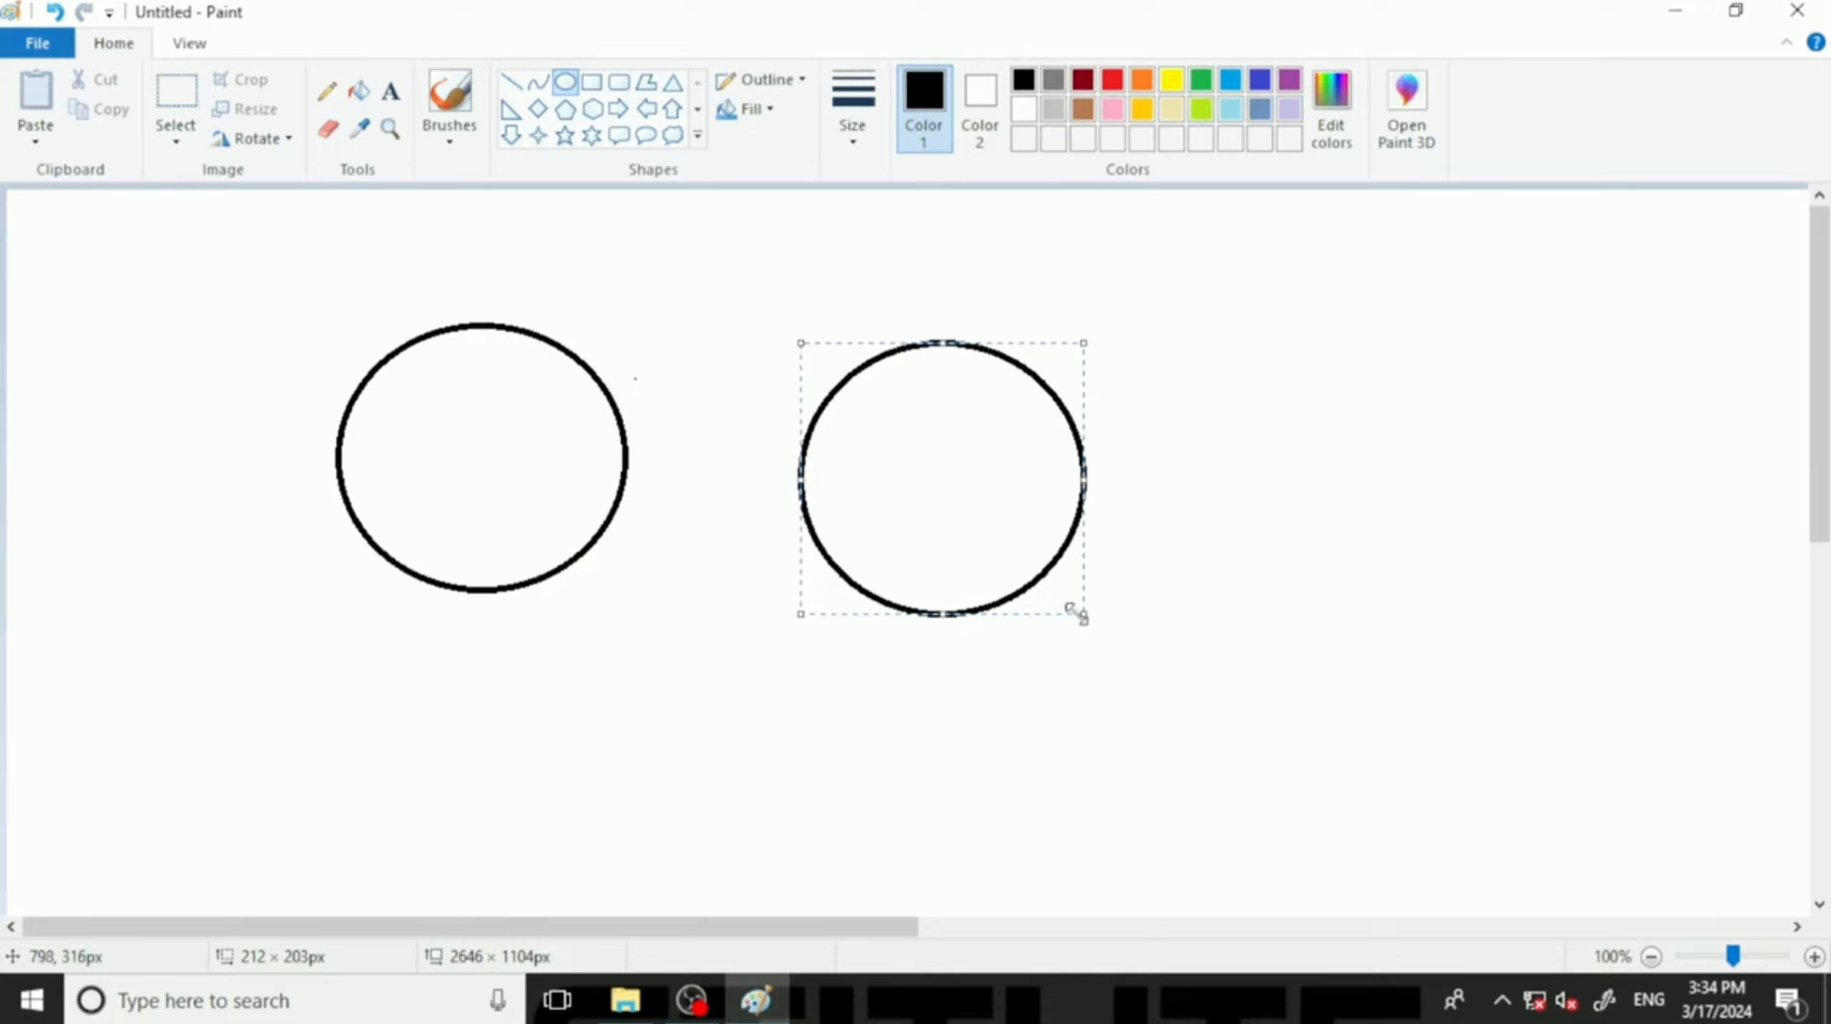
pyautogui.moveTo(1077, 614); pyautogui.dragTo(1182, 674)
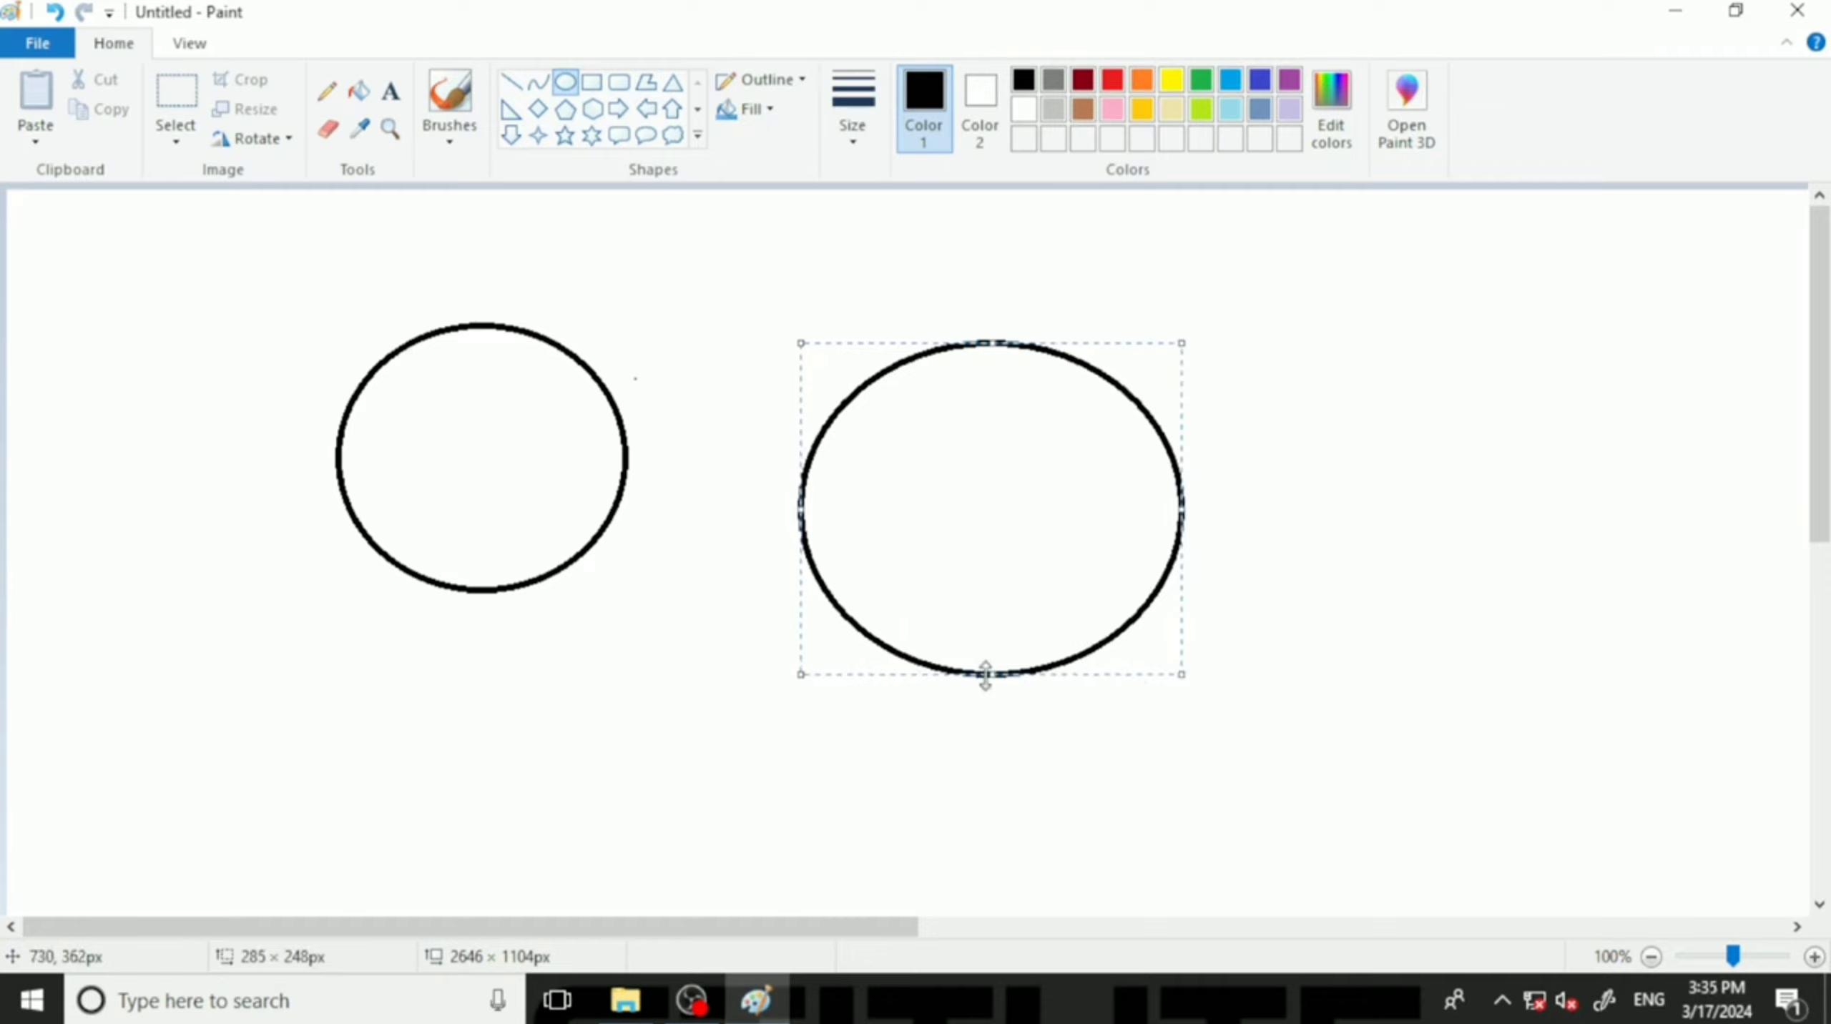
pyautogui.moveTo(985, 676)
pyautogui.mouseDown()
pyautogui.moveTo(989, 760)
pyautogui.moveTo(997, 680)
pyautogui.moveTo(993, 741)
pyautogui.moveTo(992, 704)
pyautogui.mouseUp()
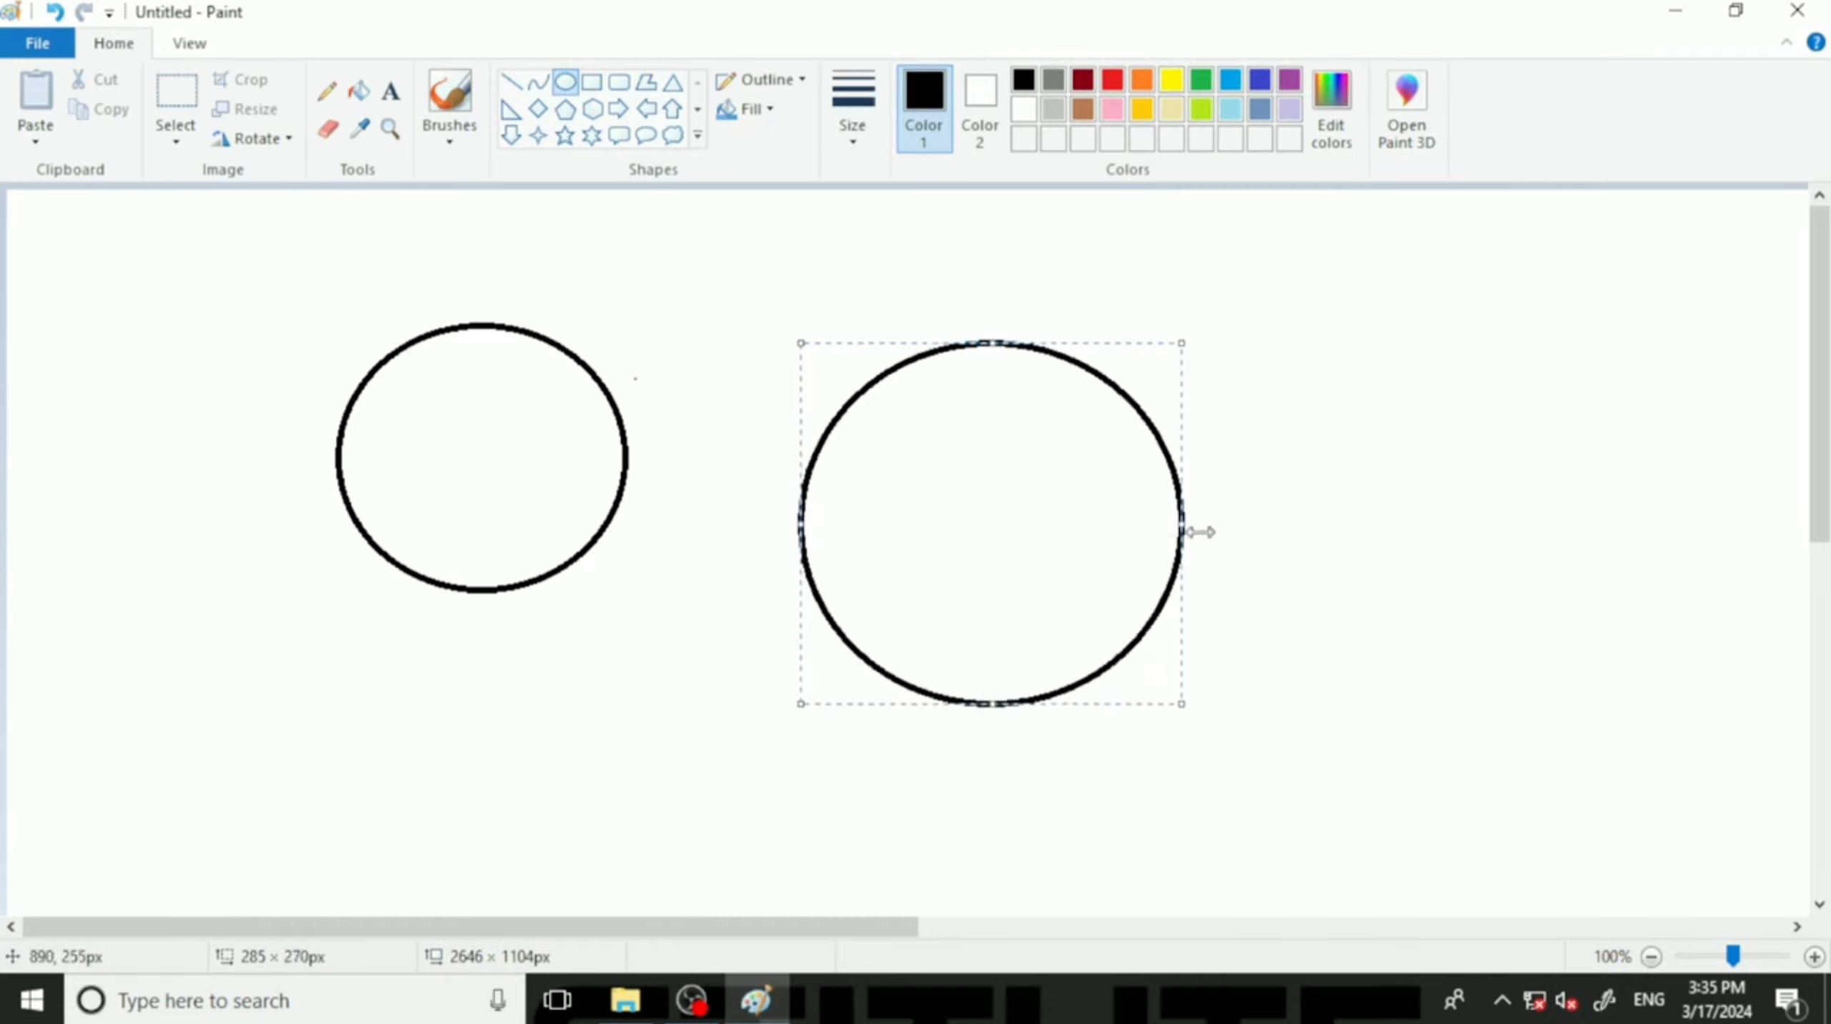
pyautogui.moveTo(1187, 531)
pyautogui.mouseDown()
pyautogui.moveTo(1262, 537)
pyautogui.moveTo(1196, 566)
pyautogui.moveTo(1299, 545)
pyautogui.moveTo(1165, 543)
pyautogui.mouseUp()
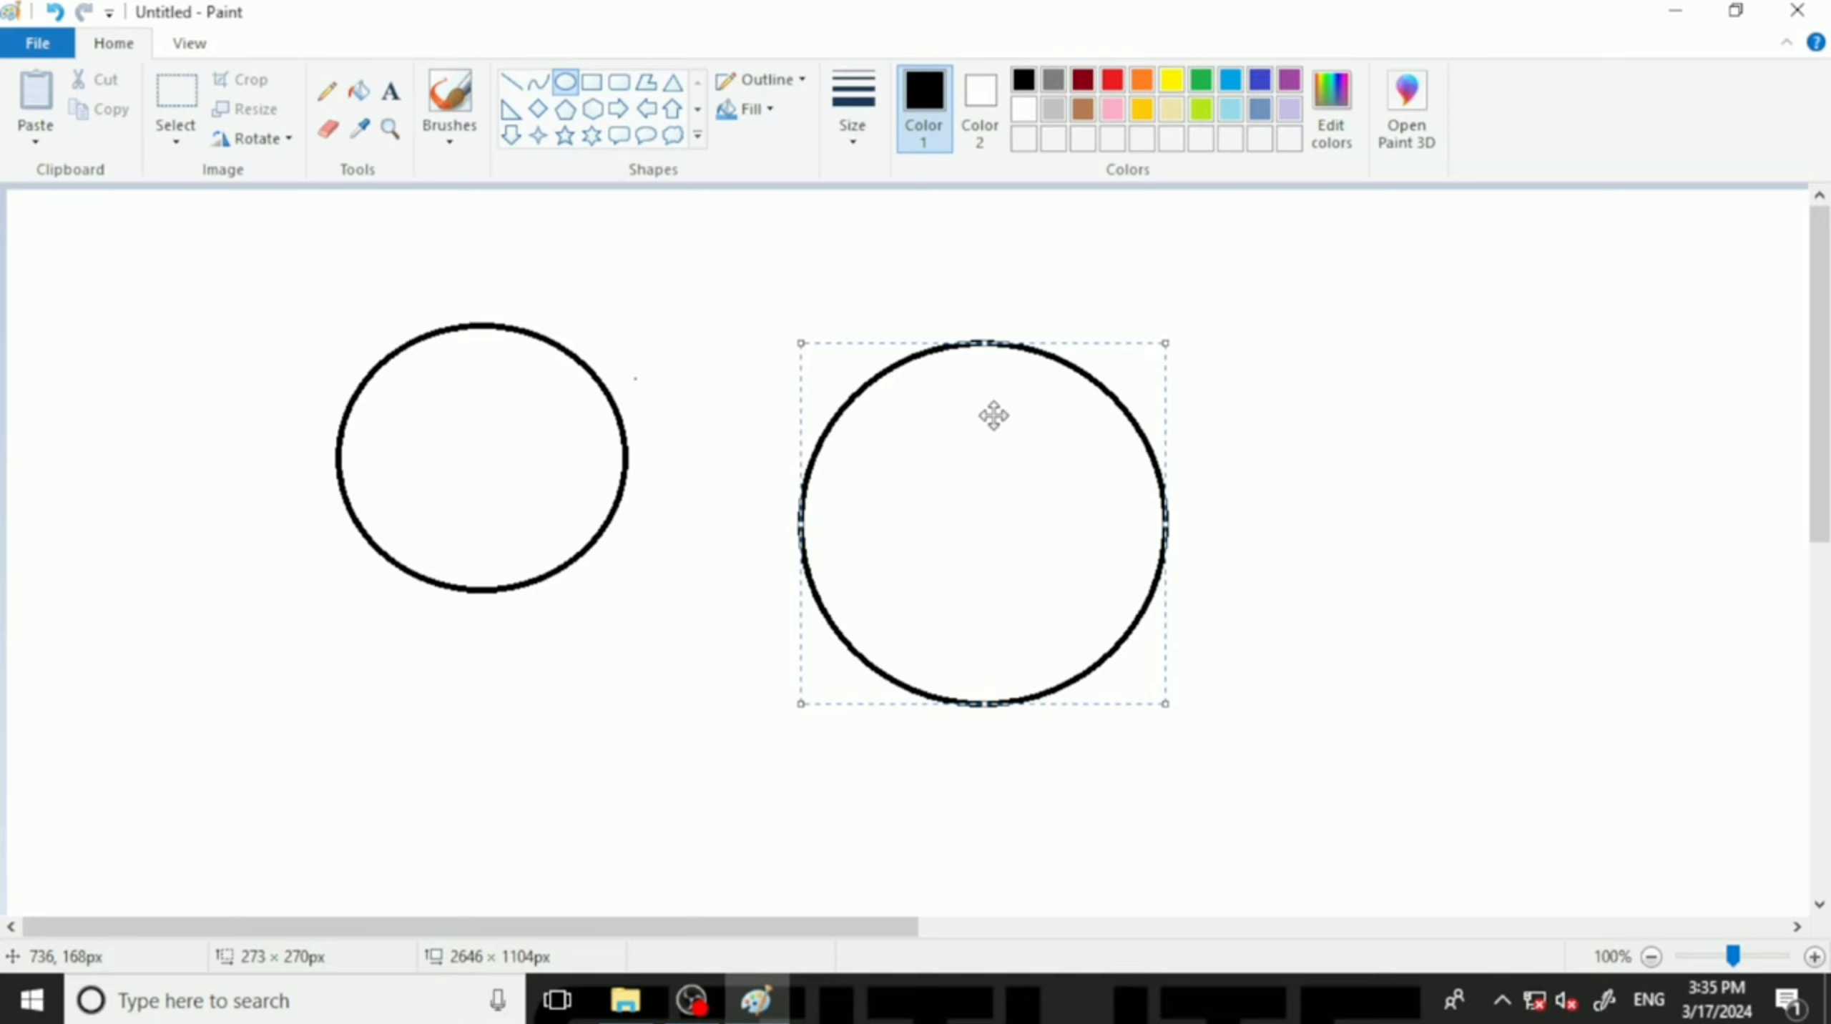
# Nudge the enlarged circle up, down, right and left in small increments, and deselect it.
pyautogui.press('Up')
pyautogui.press('Up')
pyautogui.press('Up')
pyautogui.press('Up')
pyautogui.press('Up')
pyautogui.press('Up')
pyautogui.press('Up')
pyautogui.press('Up')
pyautogui.press('Up')
pyautogui.press('Up')
pyautogui.press('Up')
pyautogui.press('Up')
pyautogui.press('Up')
pyautogui.press('Up')
pyautogui.press('Up')
pyautogui.press('Up')
pyautogui.press('Up')
pyautogui.press('Up')
pyautogui.press('Up')
pyautogui.press('Up')
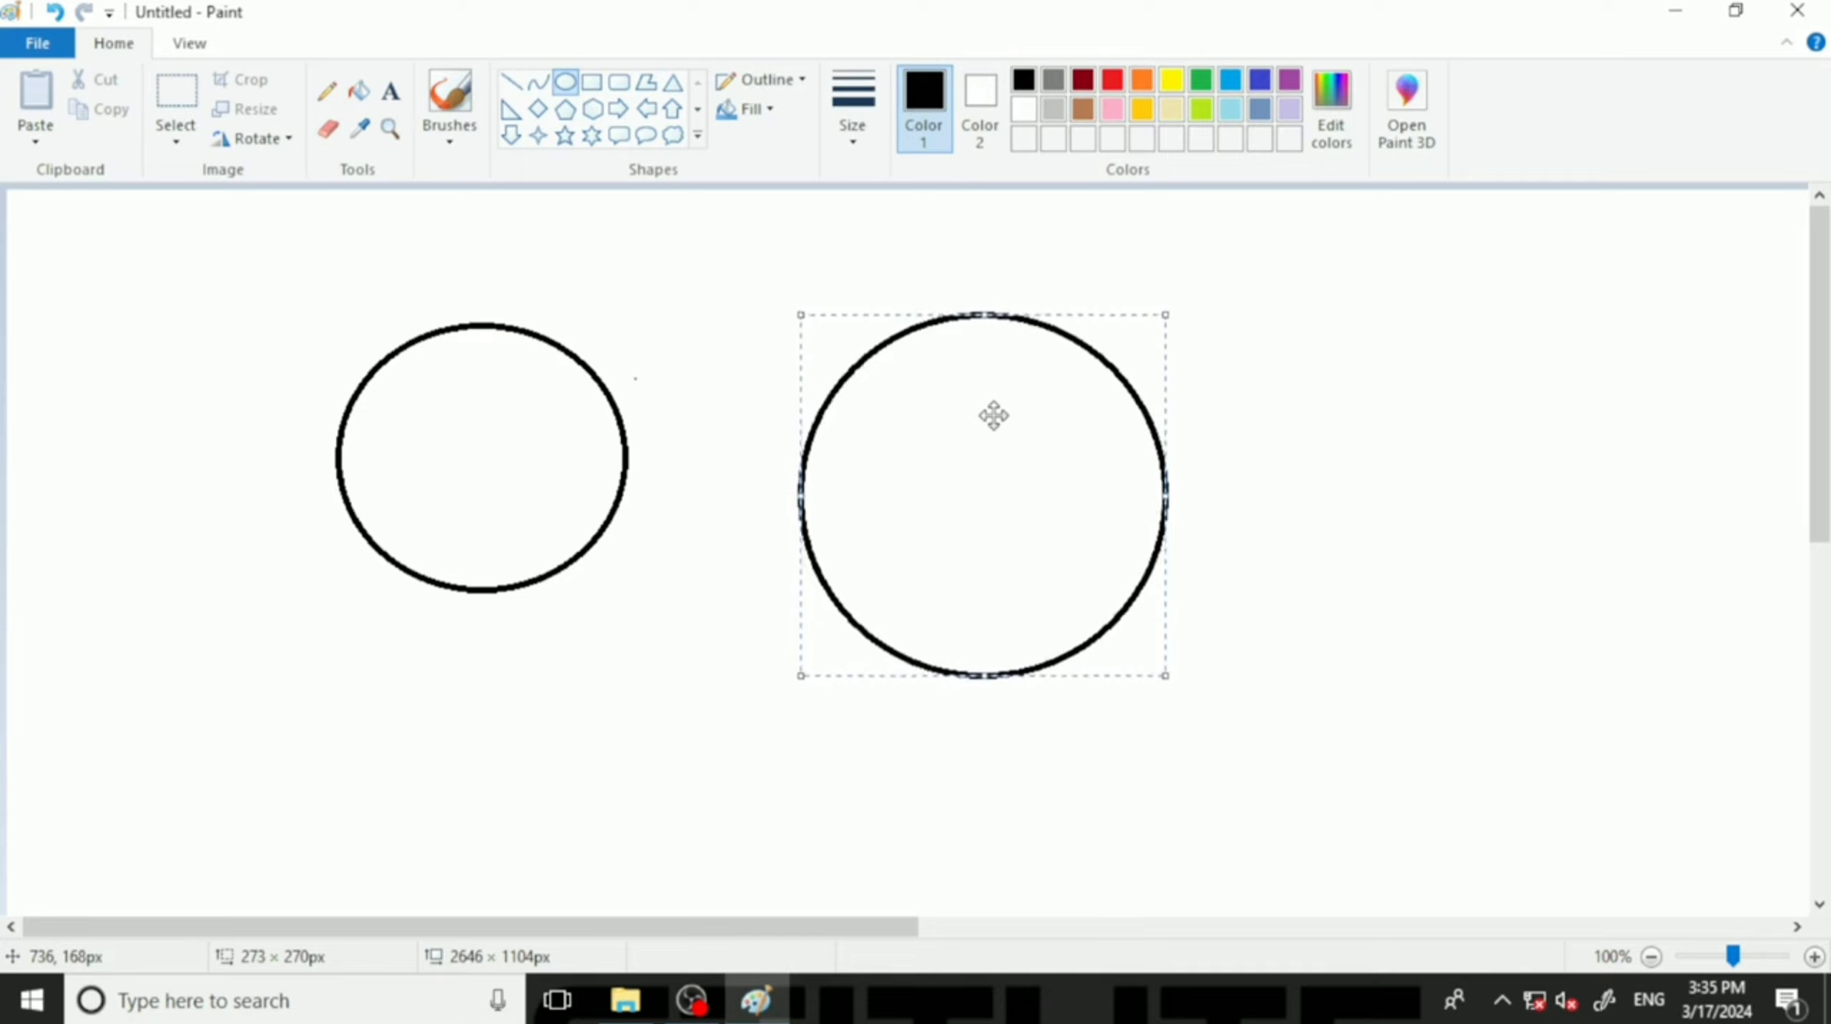
pyautogui.press('Down')
pyautogui.press('Down')
pyautogui.press('Down')
pyautogui.press('Down')
pyautogui.press('Down')
pyautogui.press('Down')
pyautogui.press('Down')
pyautogui.press('Down')
pyautogui.press('Down')
pyautogui.press('Down')
pyautogui.press('Down')
pyautogui.press('Down')
pyautogui.press('Down')
pyautogui.press('Down')
pyautogui.press('Down')
pyautogui.press('Down')
pyautogui.press('Down')
pyautogui.press('Down')
pyautogui.press('Down')
pyautogui.press('Down')
pyautogui.press('Right')
pyautogui.press('Right')
pyautogui.press('Right')
pyautogui.press('Right')
pyautogui.press('Right')
pyautogui.press('Right')
pyautogui.press('Right')
pyautogui.press('Right')
pyautogui.press('Right')
pyautogui.press('Right')
pyautogui.press('Right')
pyautogui.press('Right')
pyautogui.press('Right')
pyautogui.press('Right')
pyautogui.press('Right')
pyautogui.press('Right')
pyautogui.press('Right')
pyautogui.press('Right')
pyautogui.press('Right')
pyautogui.press('Right')
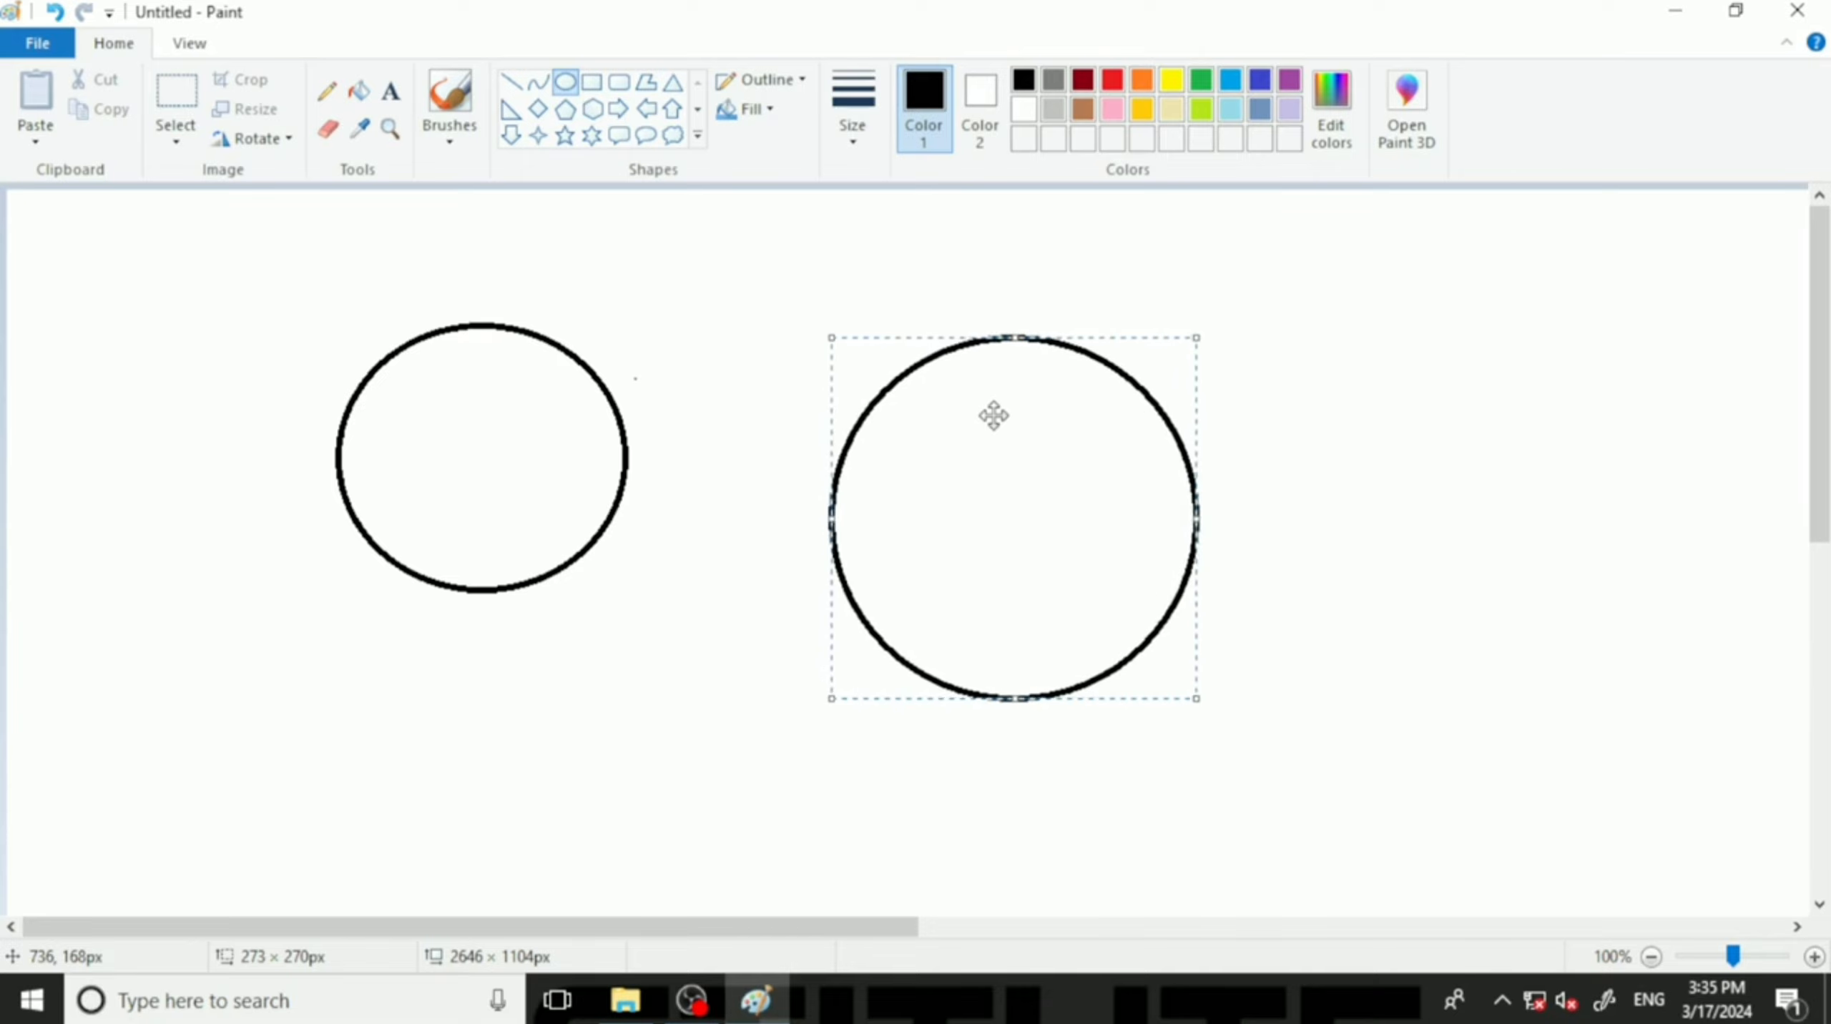
pyautogui.press('Left')
pyautogui.press('Left')
pyautogui.press('Left')
pyautogui.press('Left')
pyautogui.press('Left')
pyautogui.press('Left')
pyautogui.press('Left')
pyautogui.press('Left')
pyautogui.press('Left')
pyautogui.press('Left')
pyautogui.press('Left')
pyautogui.press('Left')
pyautogui.press('Left')
pyautogui.press('Left')
pyautogui.press('Left')
pyautogui.press('Left')
pyautogui.press('Left')
pyautogui.press('Left')
pyautogui.press('Left')
pyautogui.press('Left')
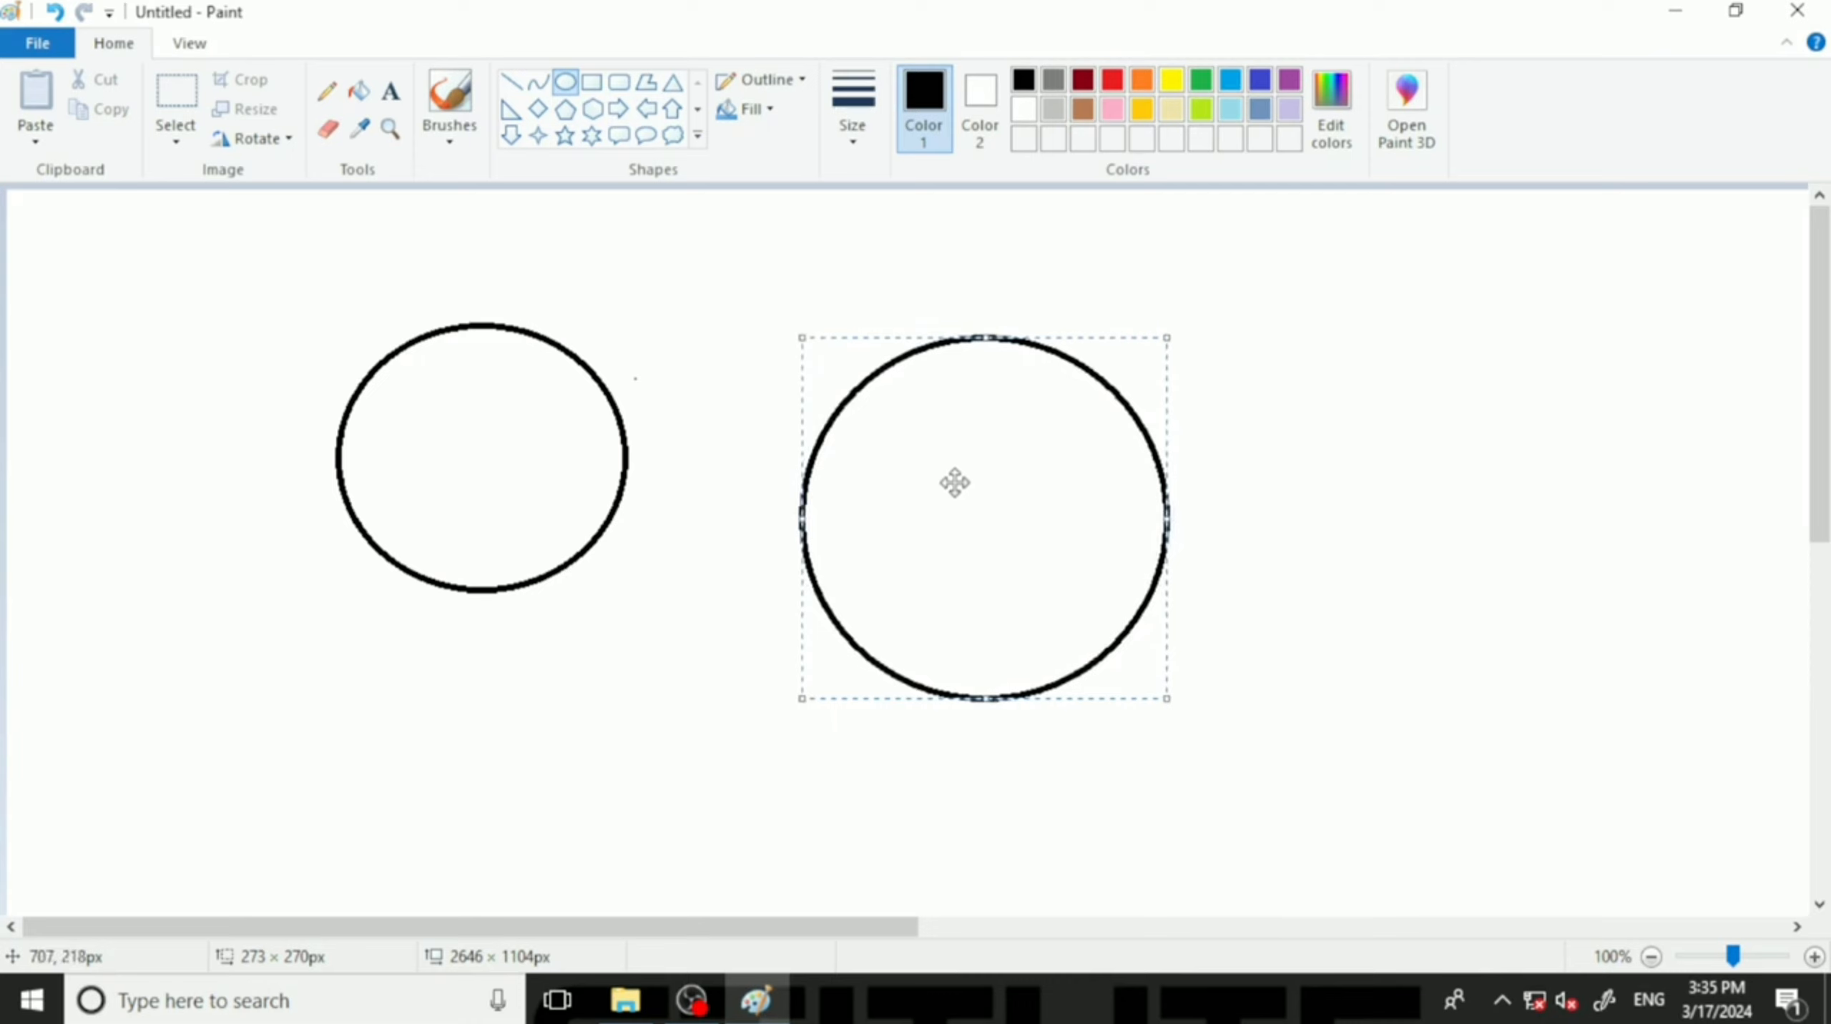
pyautogui.click(1363, 374)
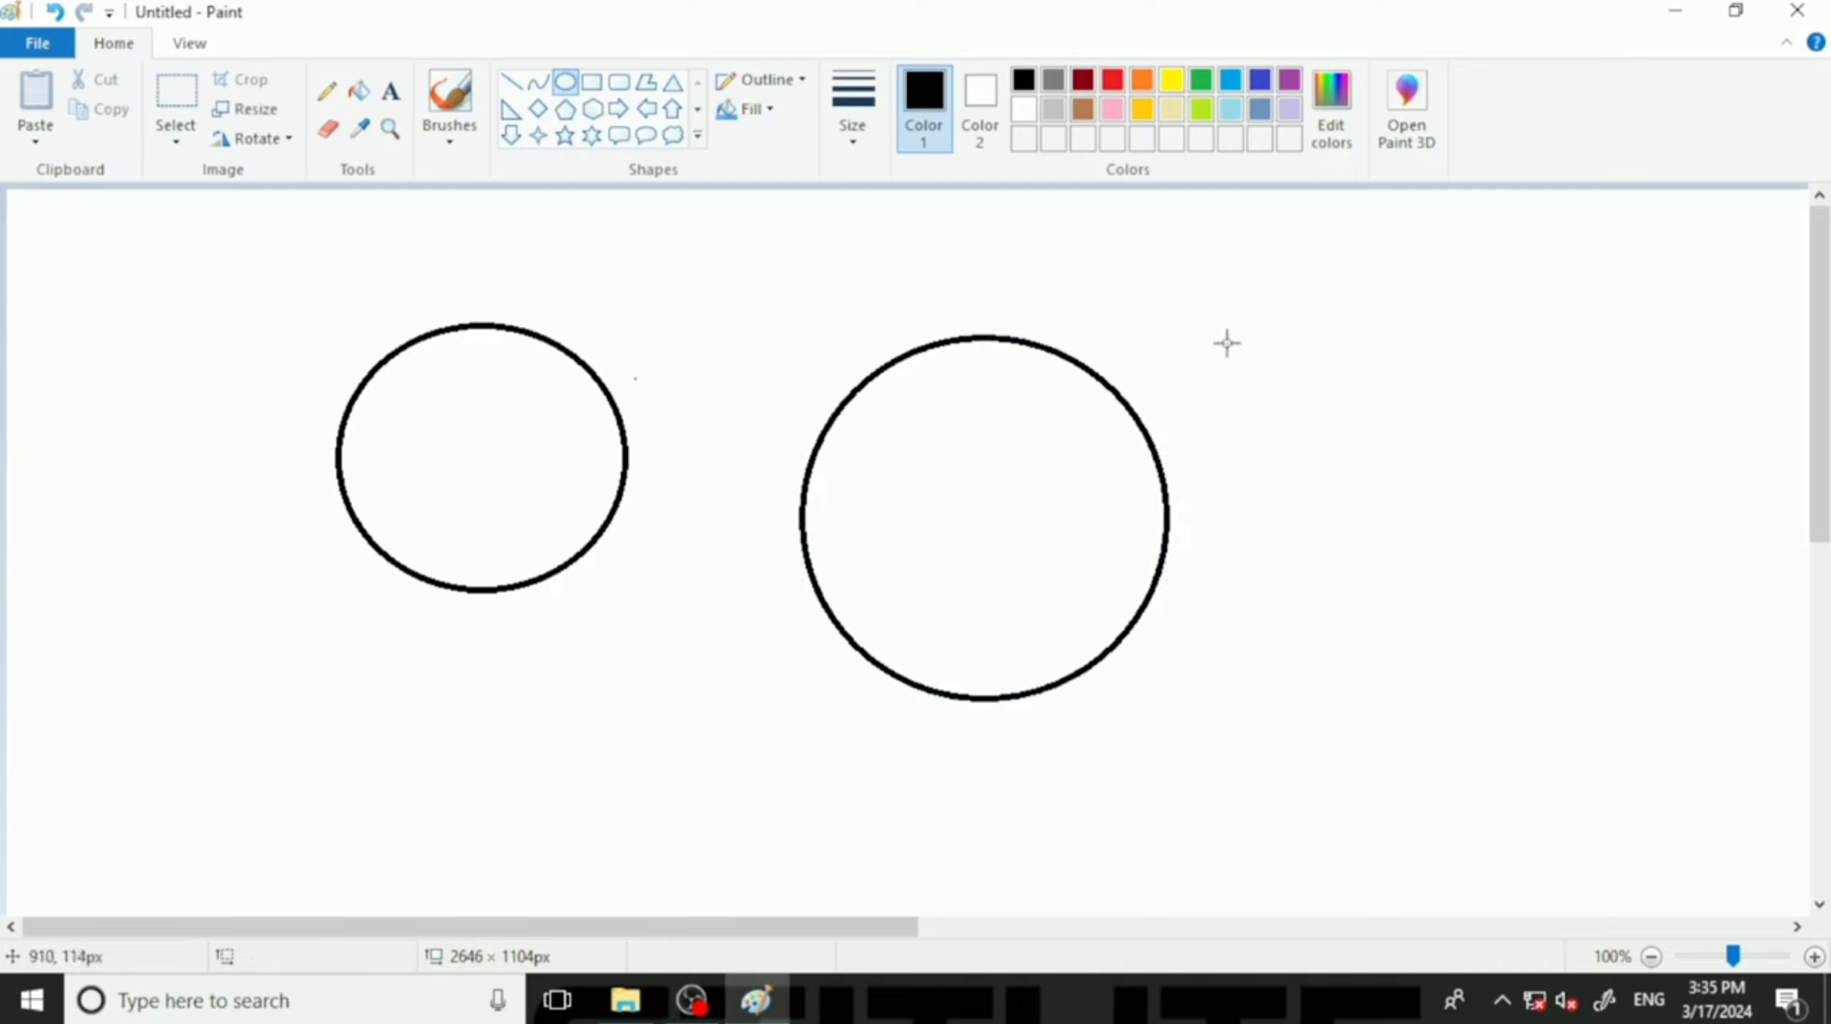
# Draw a small circle about 124 × 120 px to the right of the large circle.
pyautogui.moveTo(1192, 328)
pyautogui.mouseDown()
pyautogui.moveTo(1348, 529)
pyautogui.moveTo(1266, 426)
pyautogui.moveTo(1360, 491)
pyautogui.mouseUp()
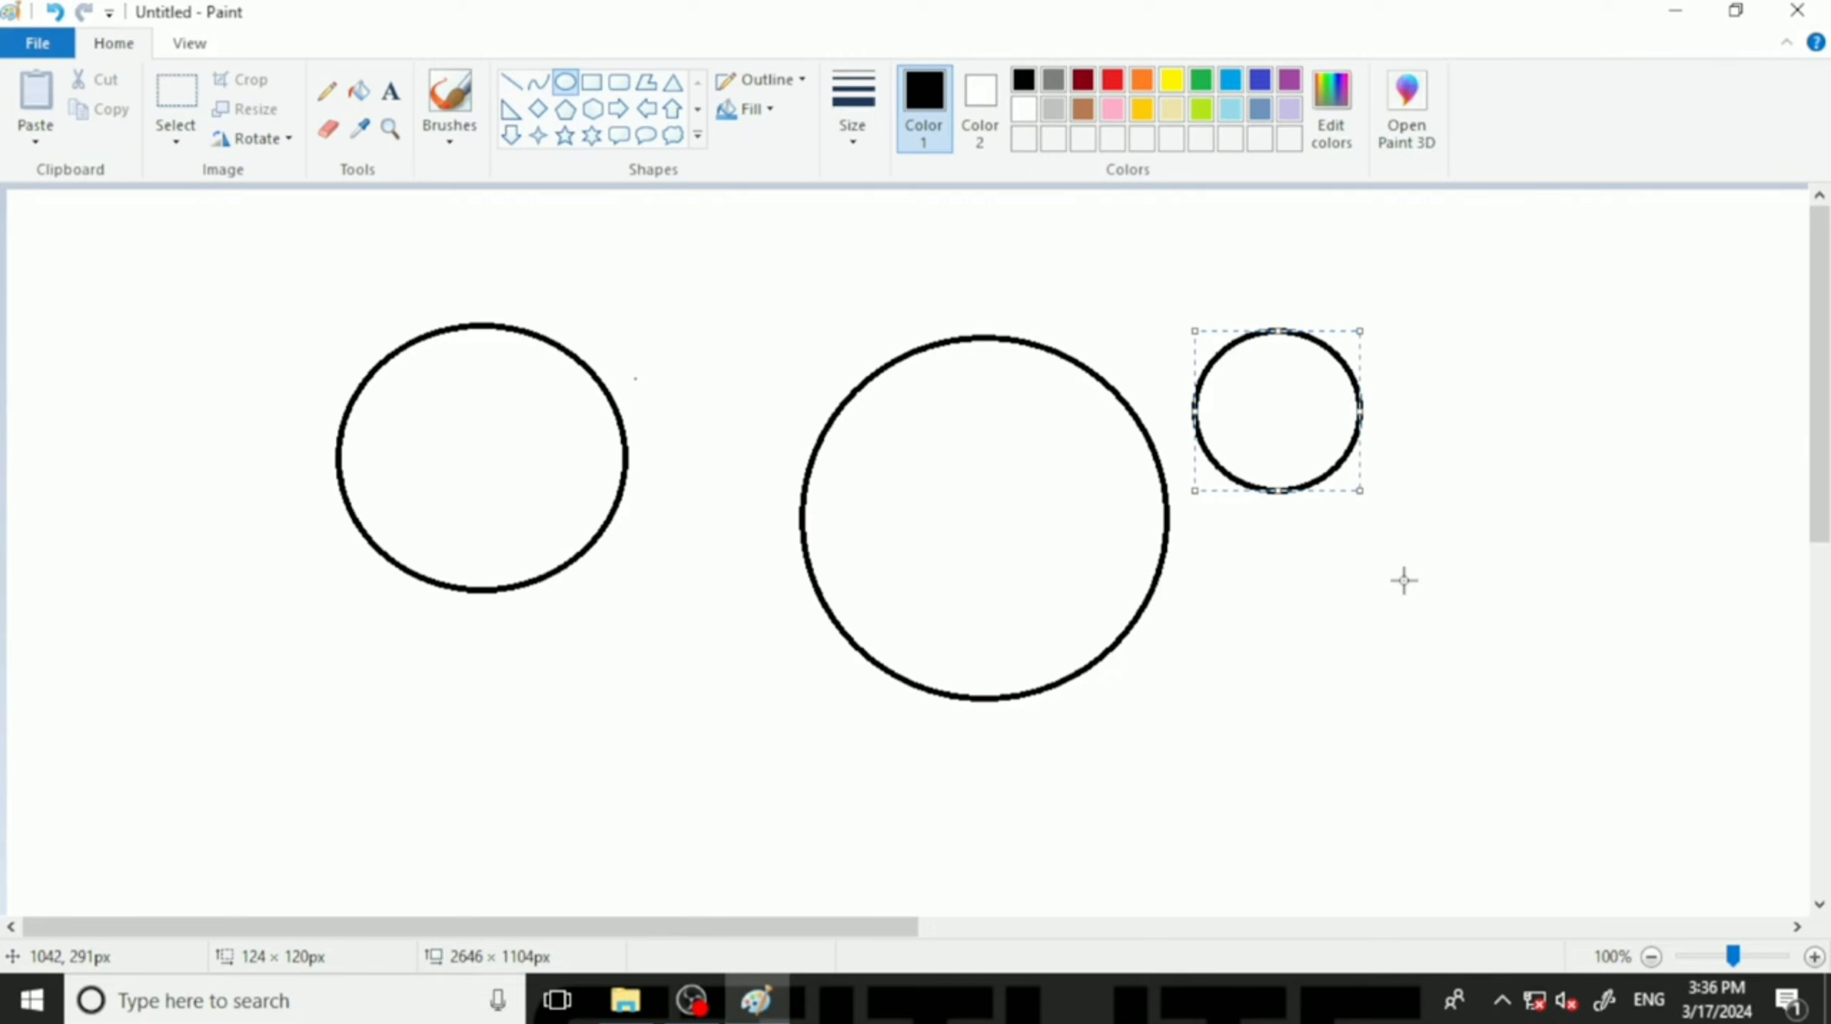
pyautogui.click(1369, 620)
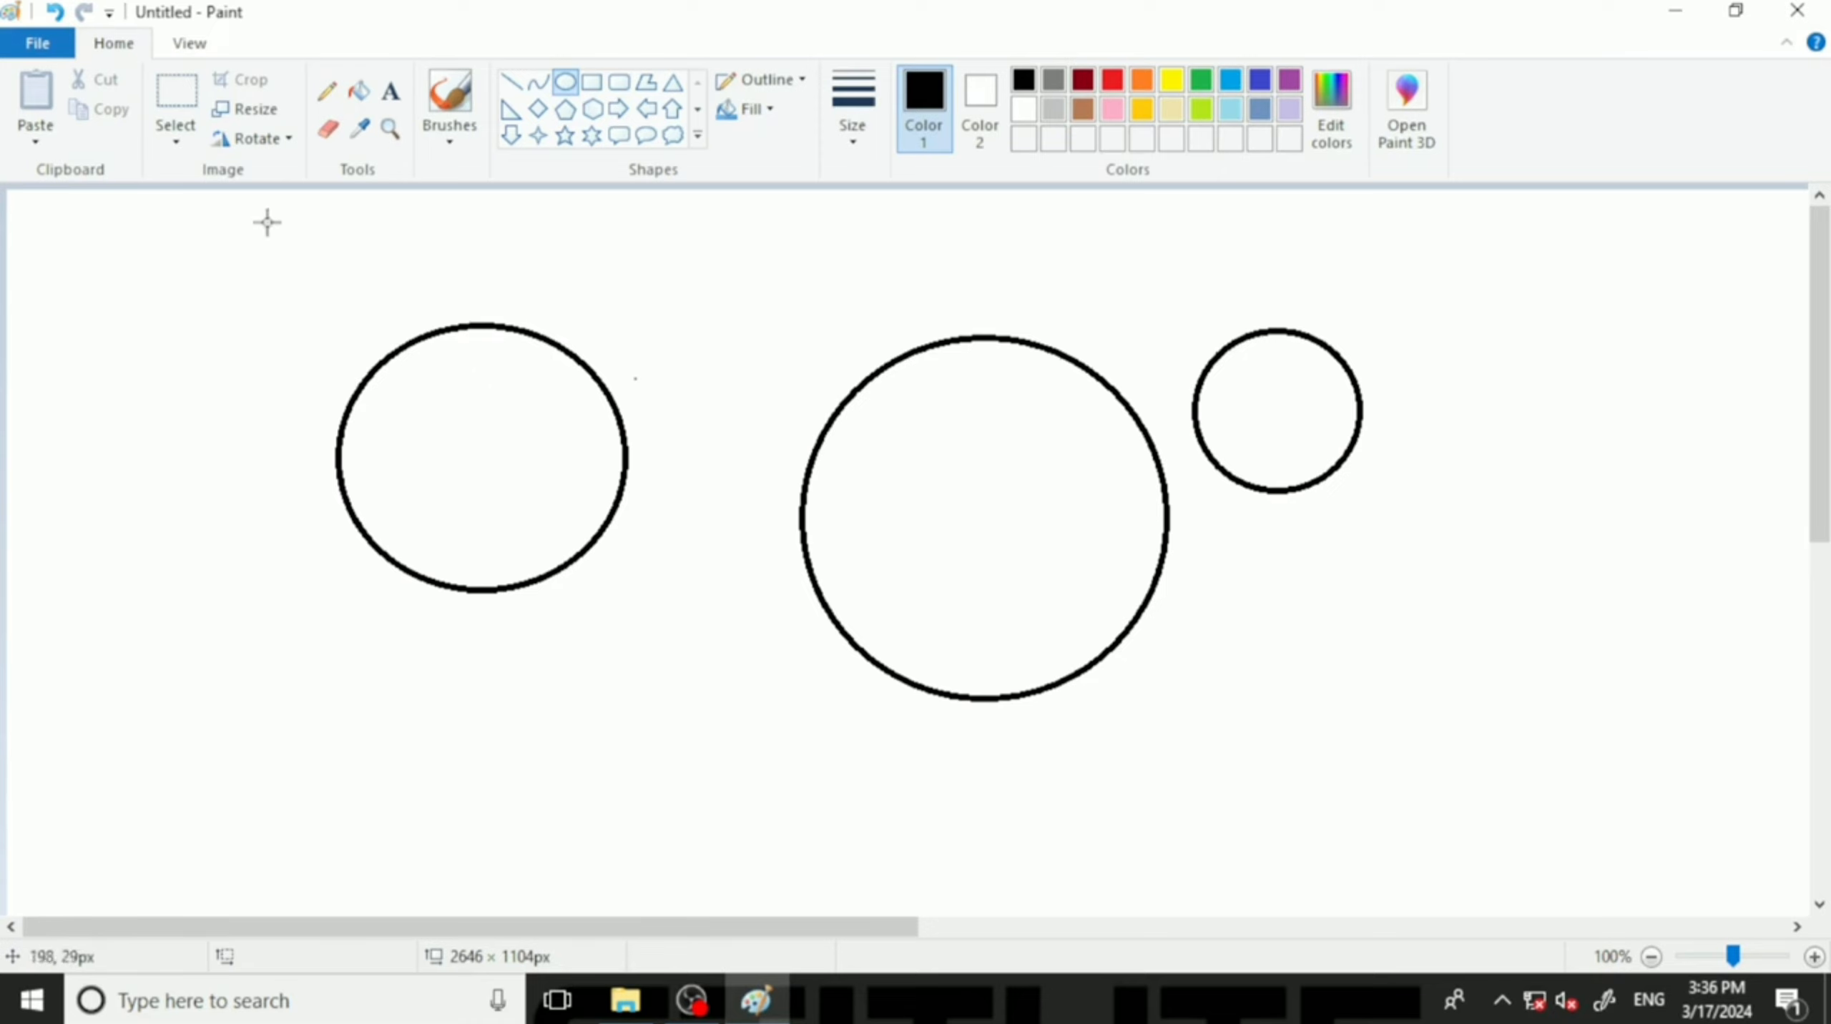
# Select a rectangular area of about 278 × 277 px around the leftmost circle and move it slightly up and left.
pyautogui.click(176, 89)
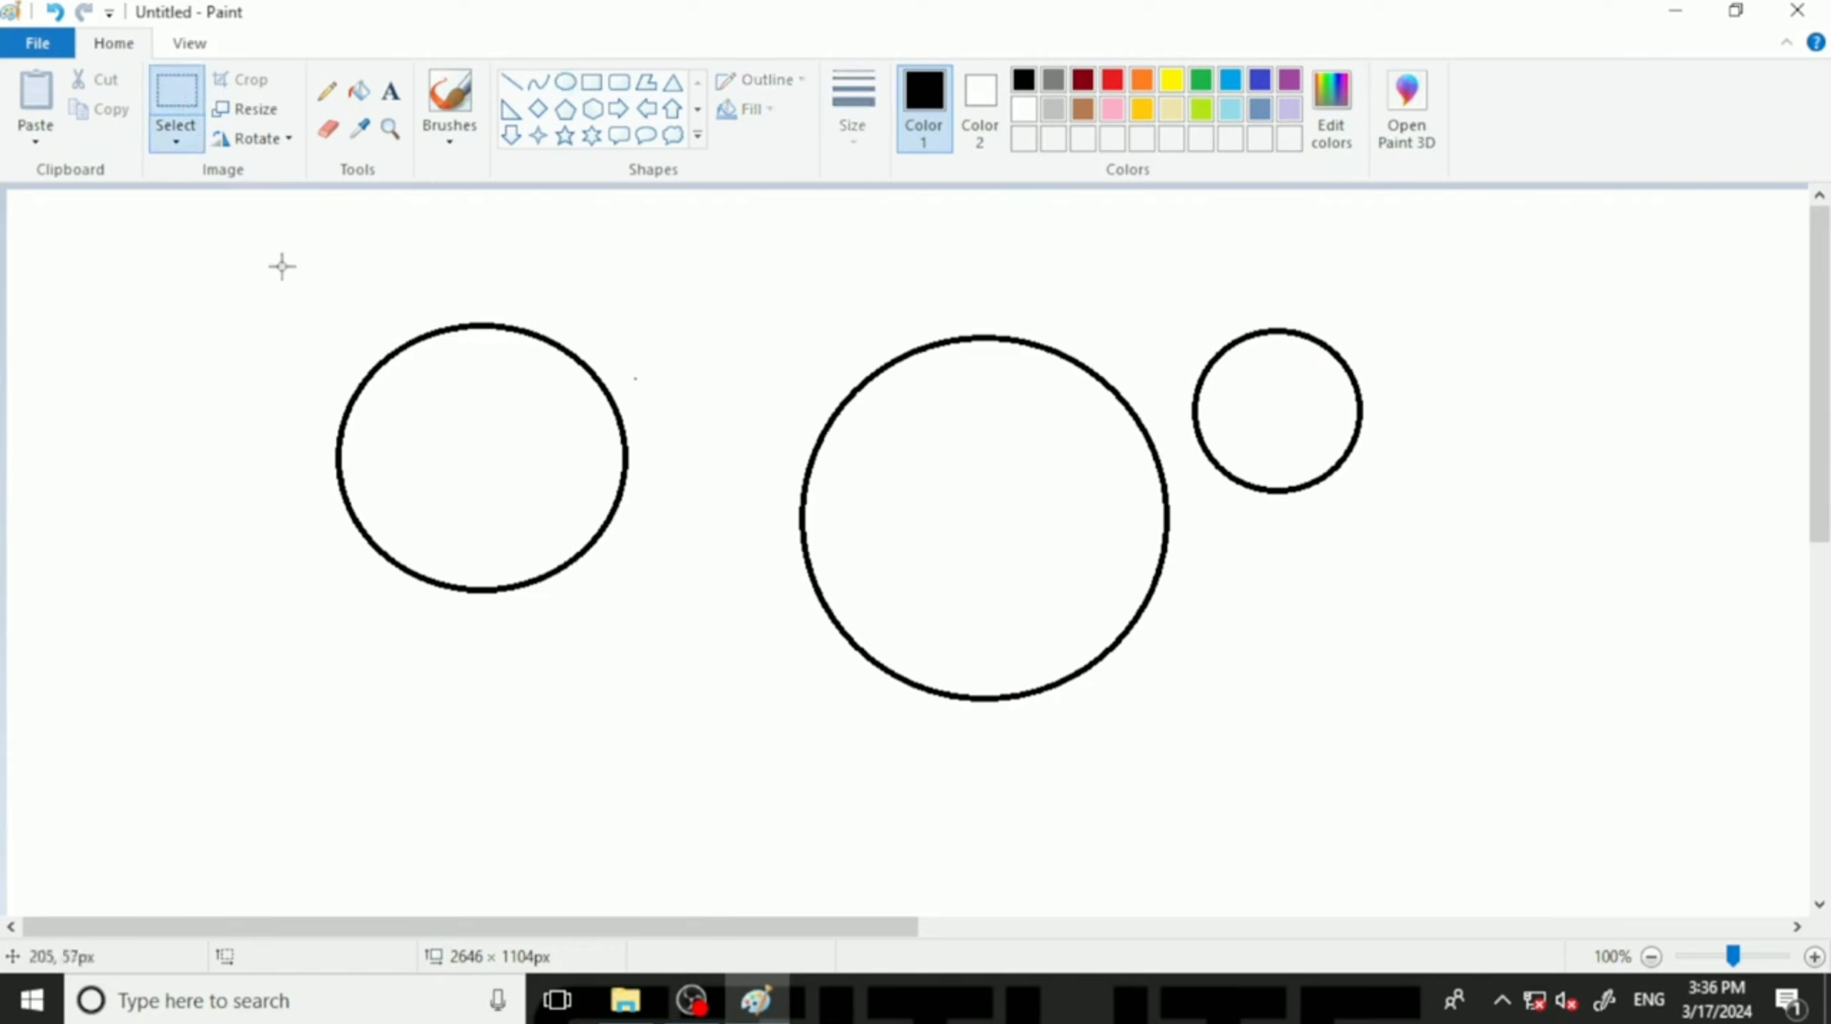
pyautogui.moveTo(291, 284); pyautogui.dragTo(661, 655)
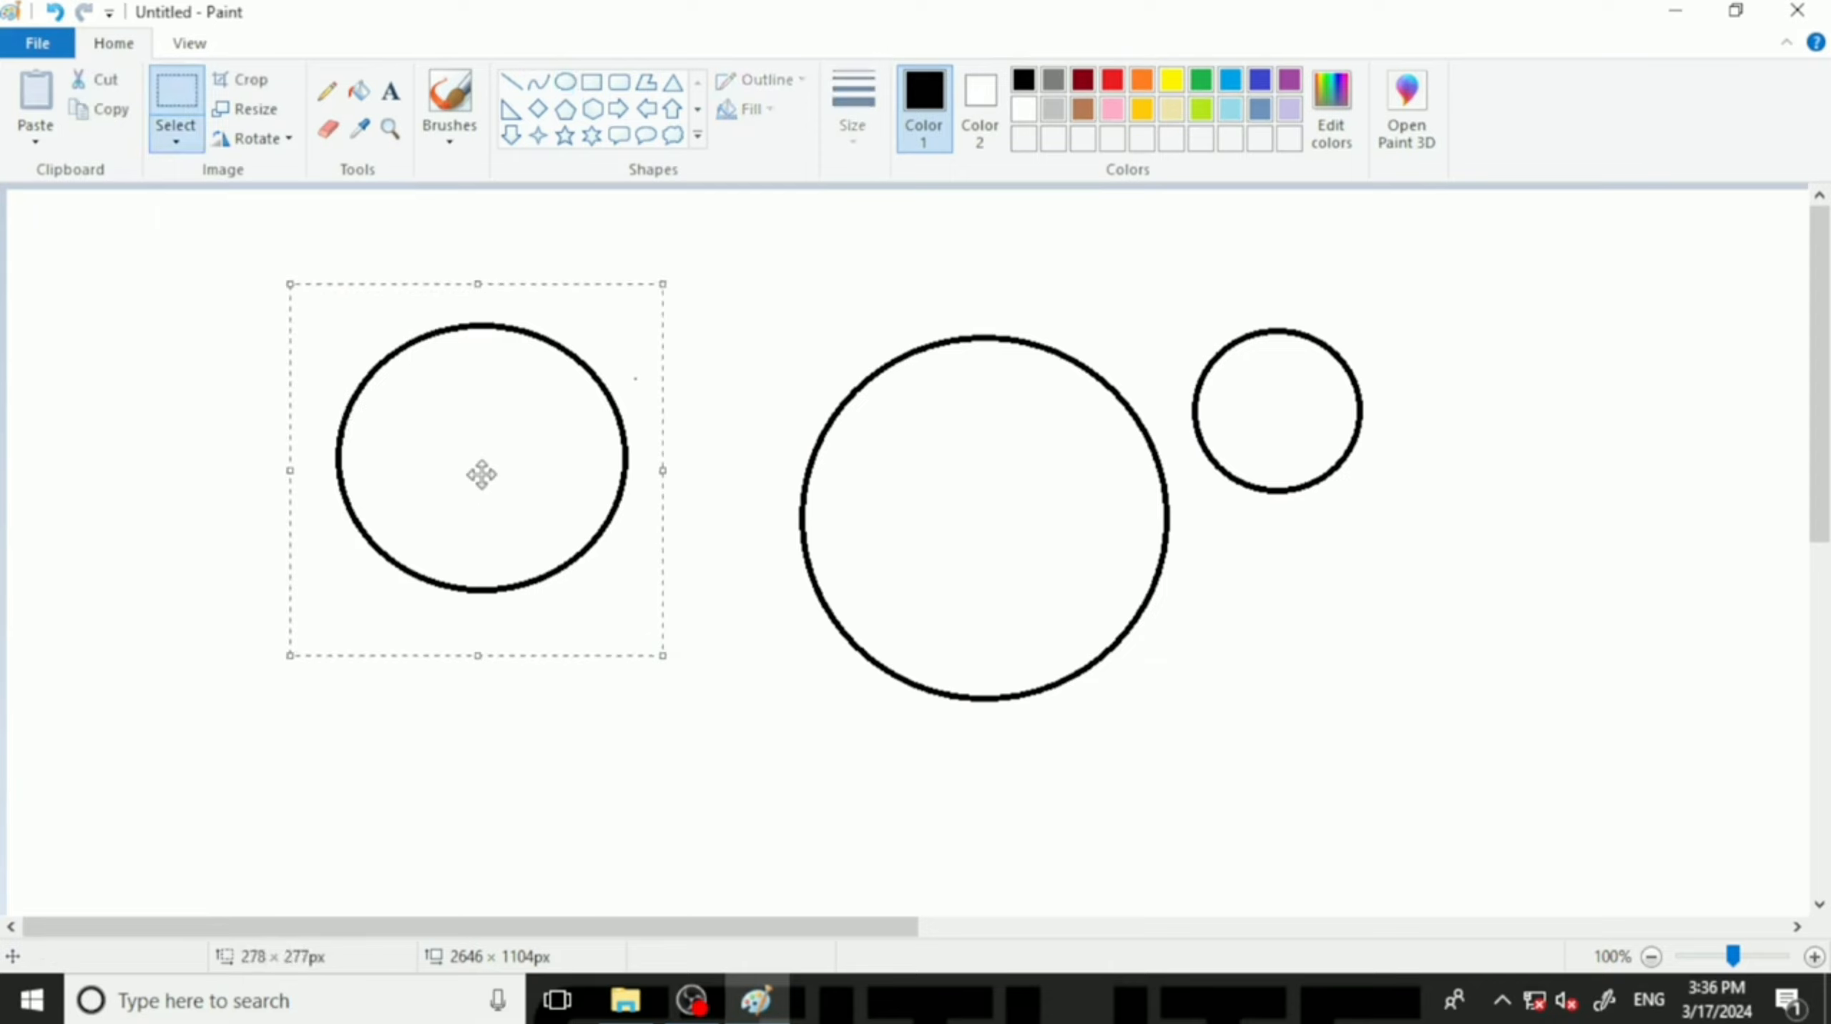
pyautogui.moveTo(462, 425); pyautogui.dragTo(412, 408)
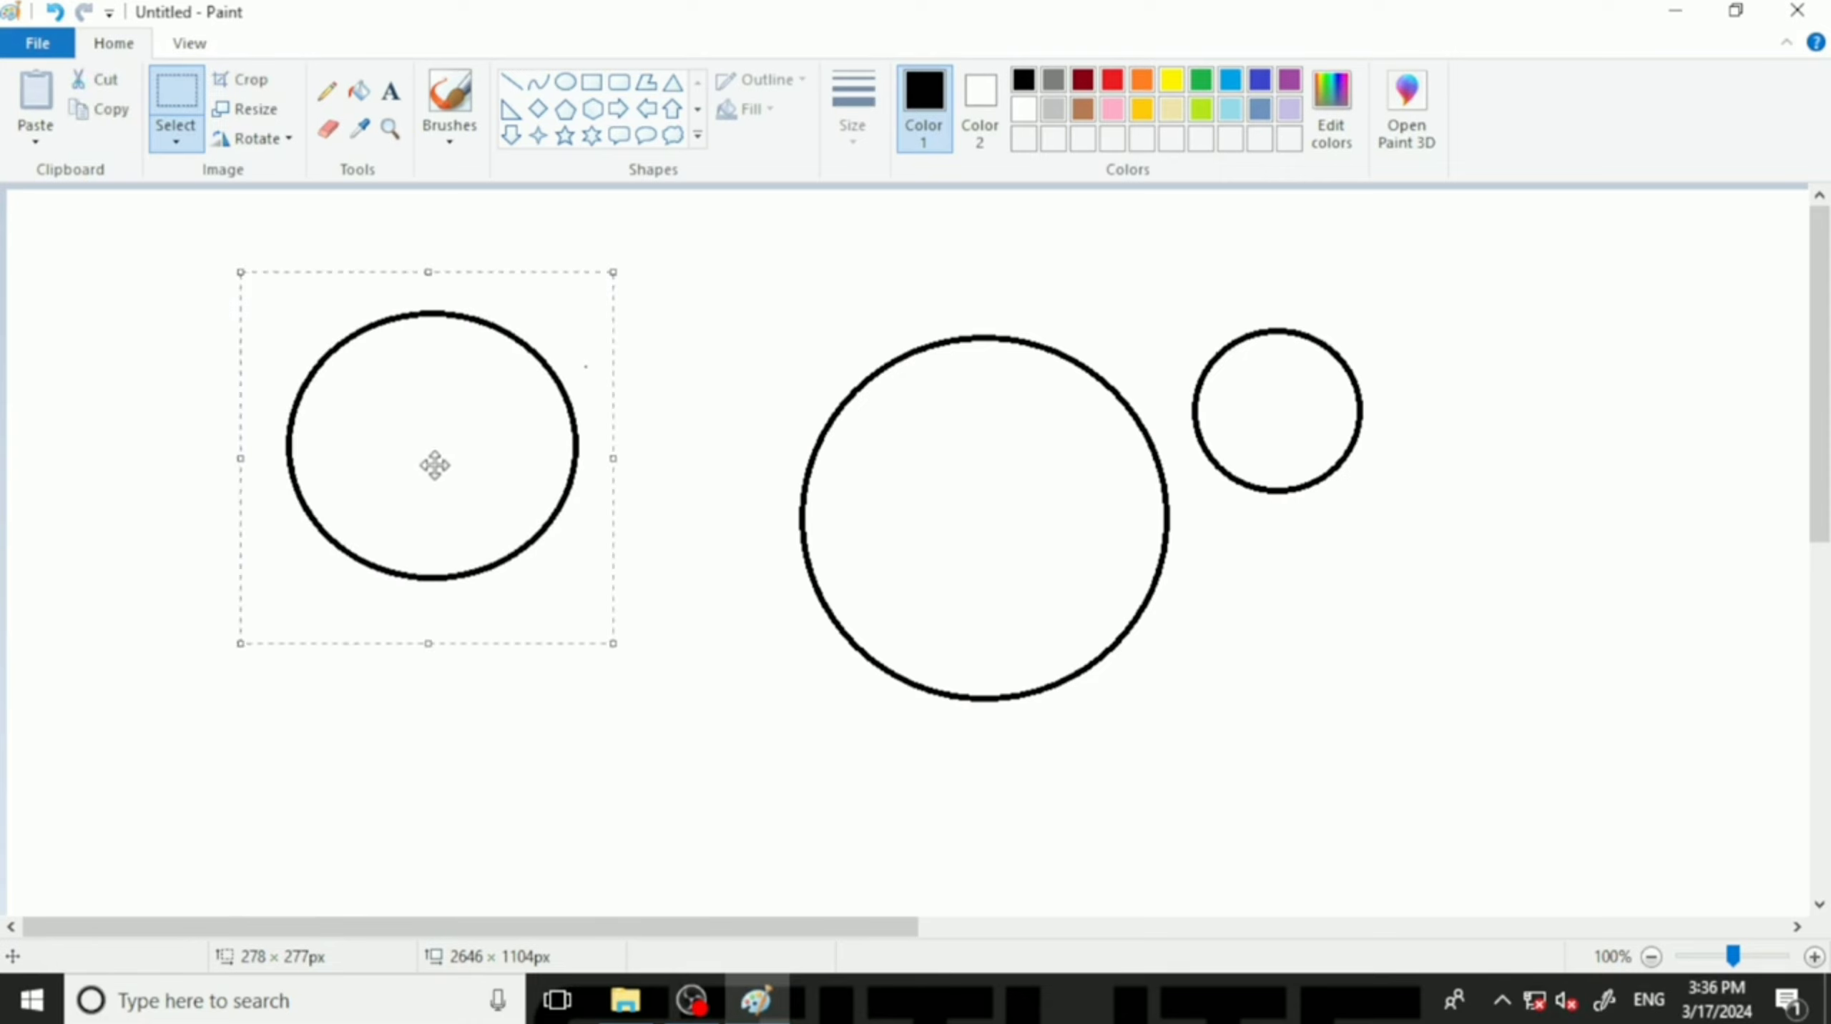
pyautogui.click(776, 728)
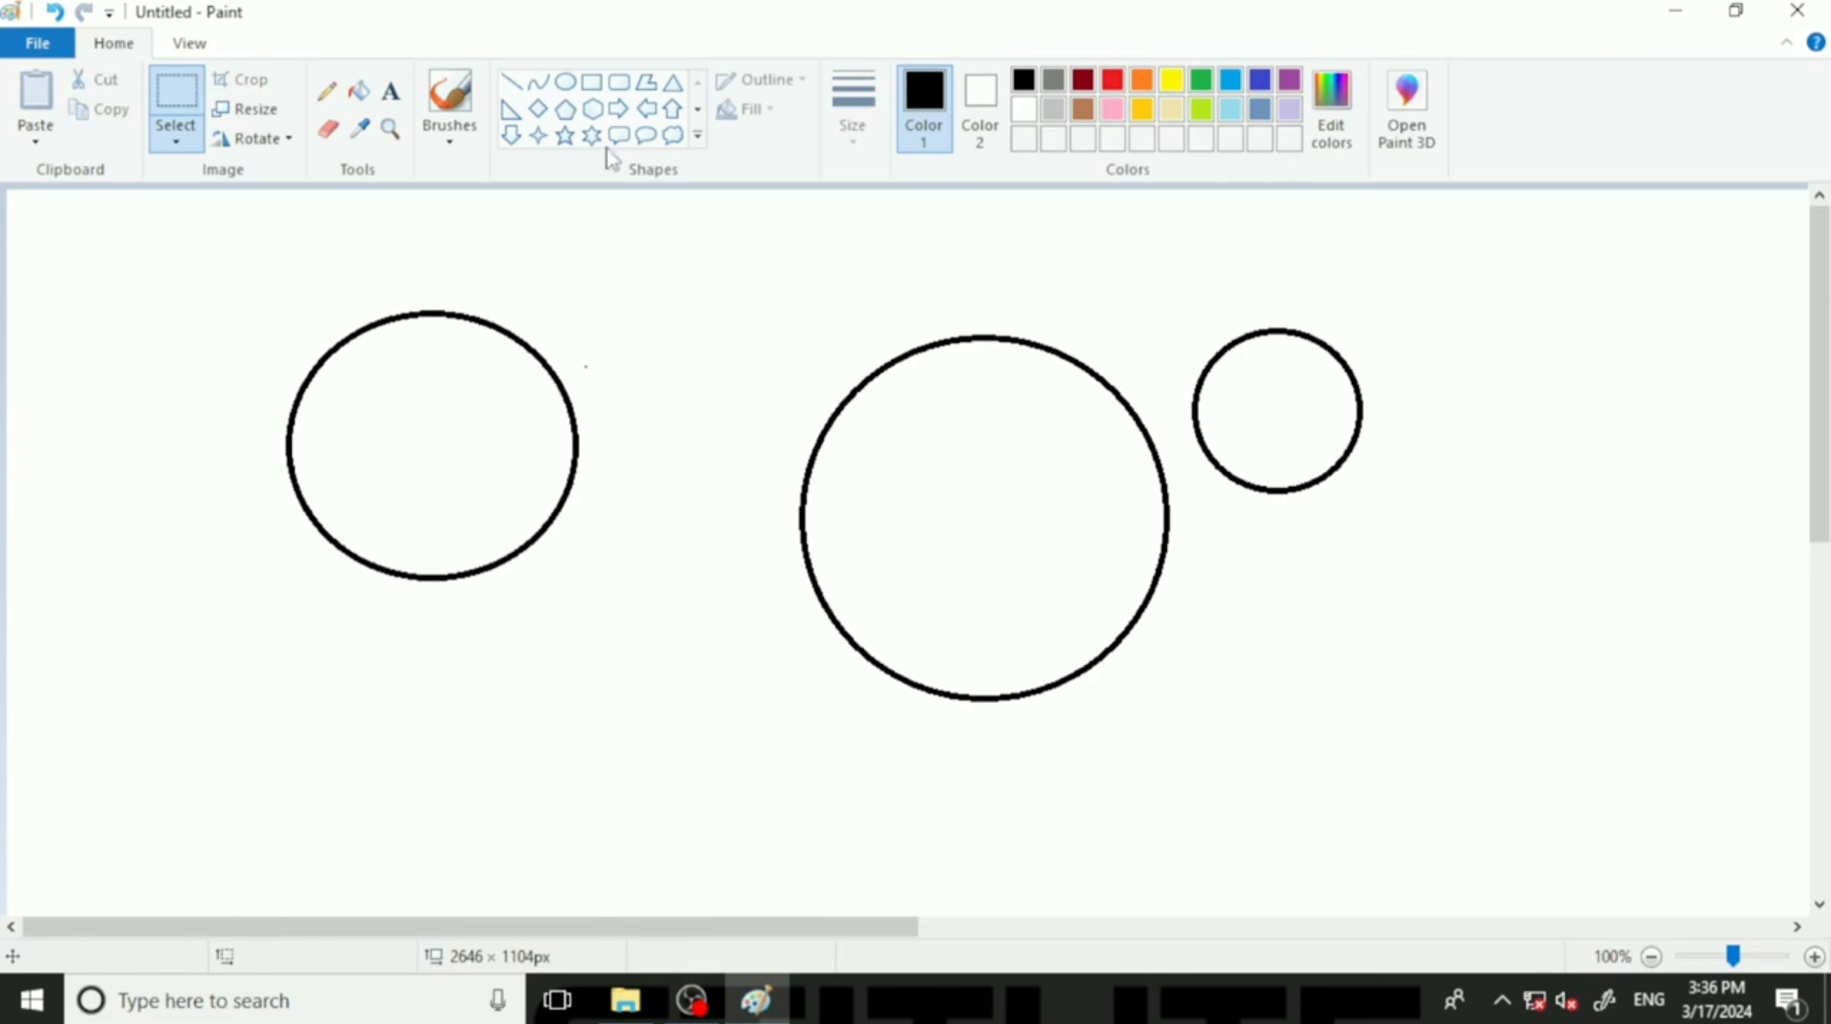
# Draw a five-point star about 151 × 128 px below the circles and a hexagon below the small circle.
pyautogui.click(565, 135)
pyautogui.moveTo(552, 657); pyautogui.dragTo(752, 831)
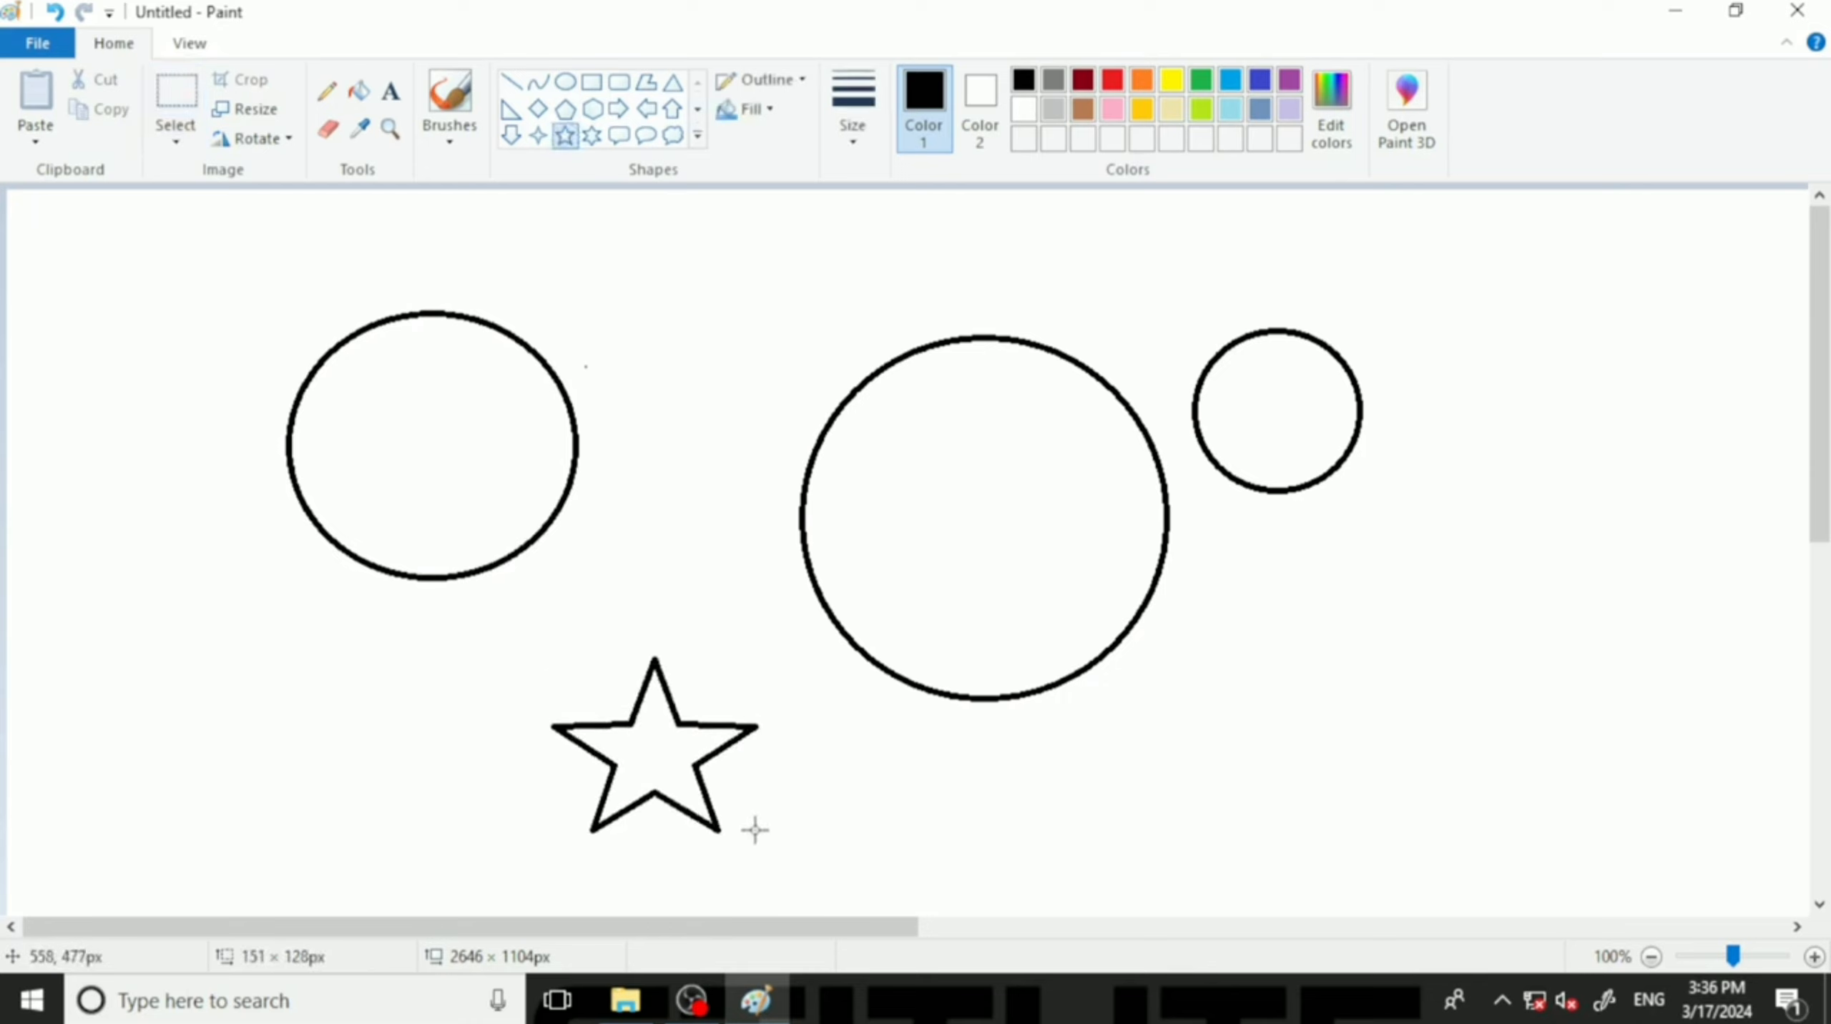
pyautogui.click(703, 339)
pyautogui.click(592, 108)
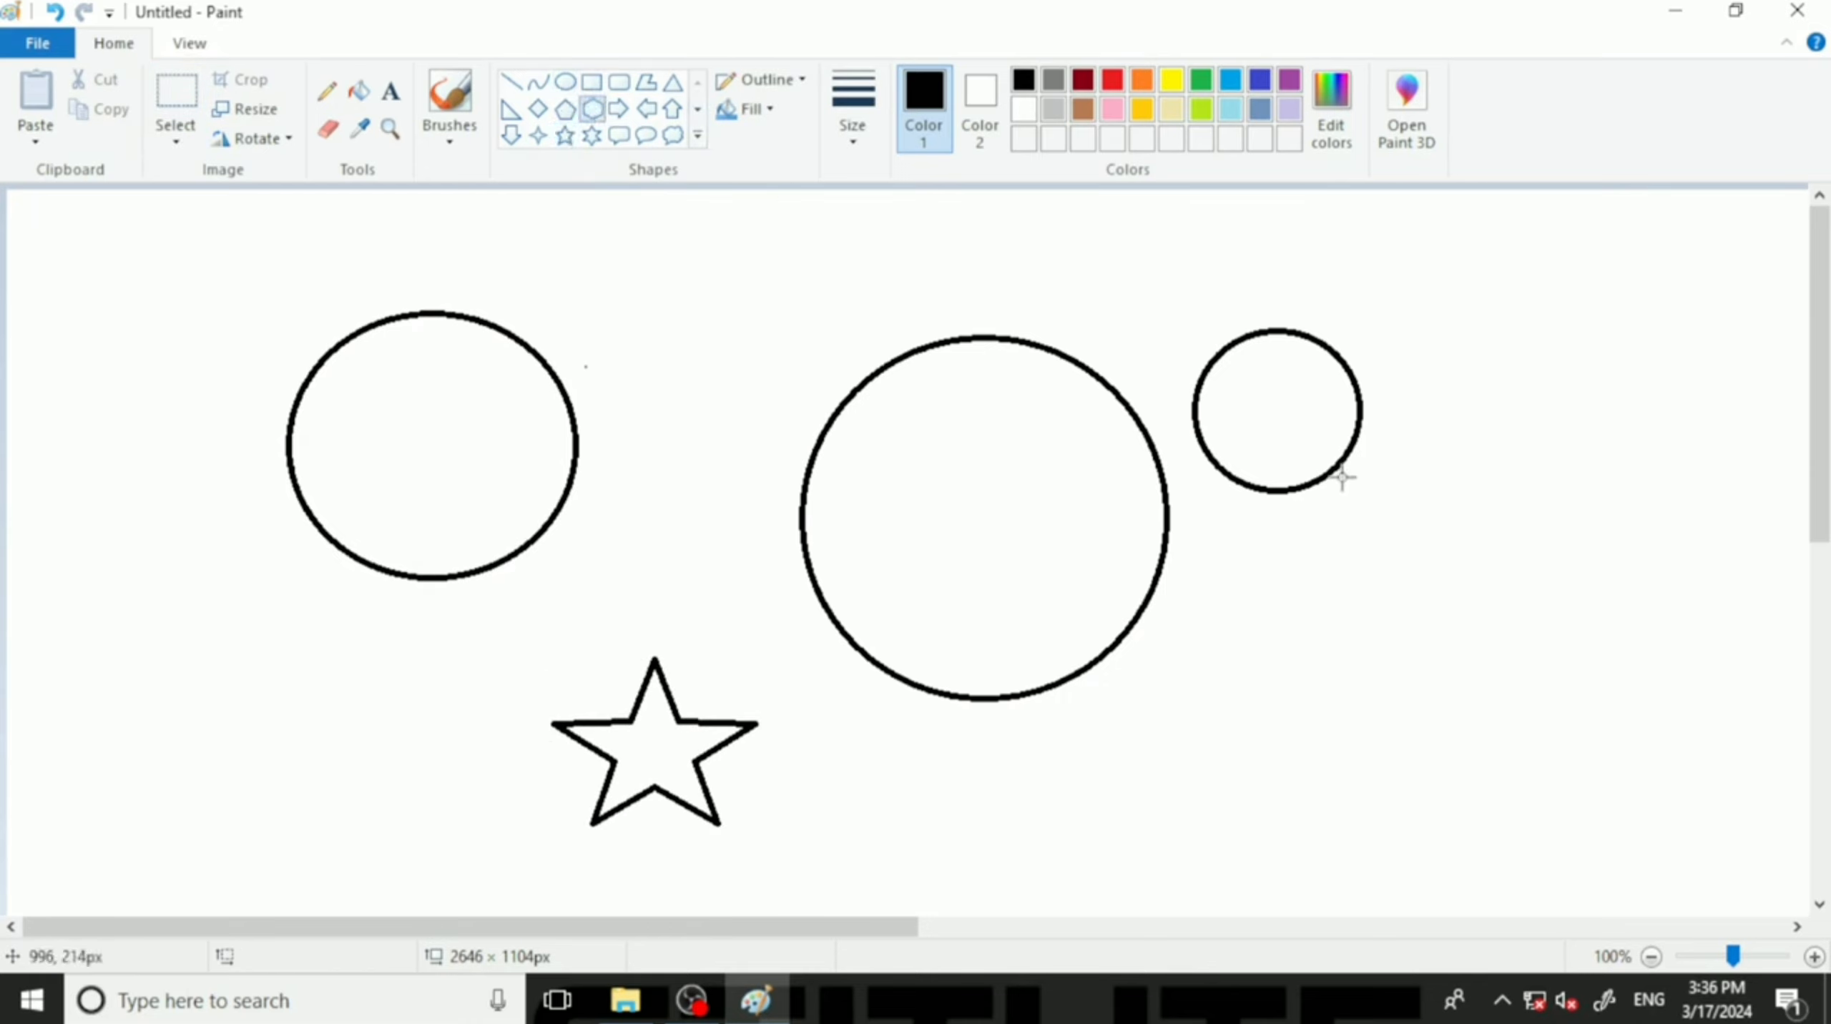
pyautogui.moveTo(1384, 541); pyautogui.dragTo(1600, 763)
# Draw a left-pointing block arrow in the space above and between the two larger circles.
pyautogui.click(646, 108)
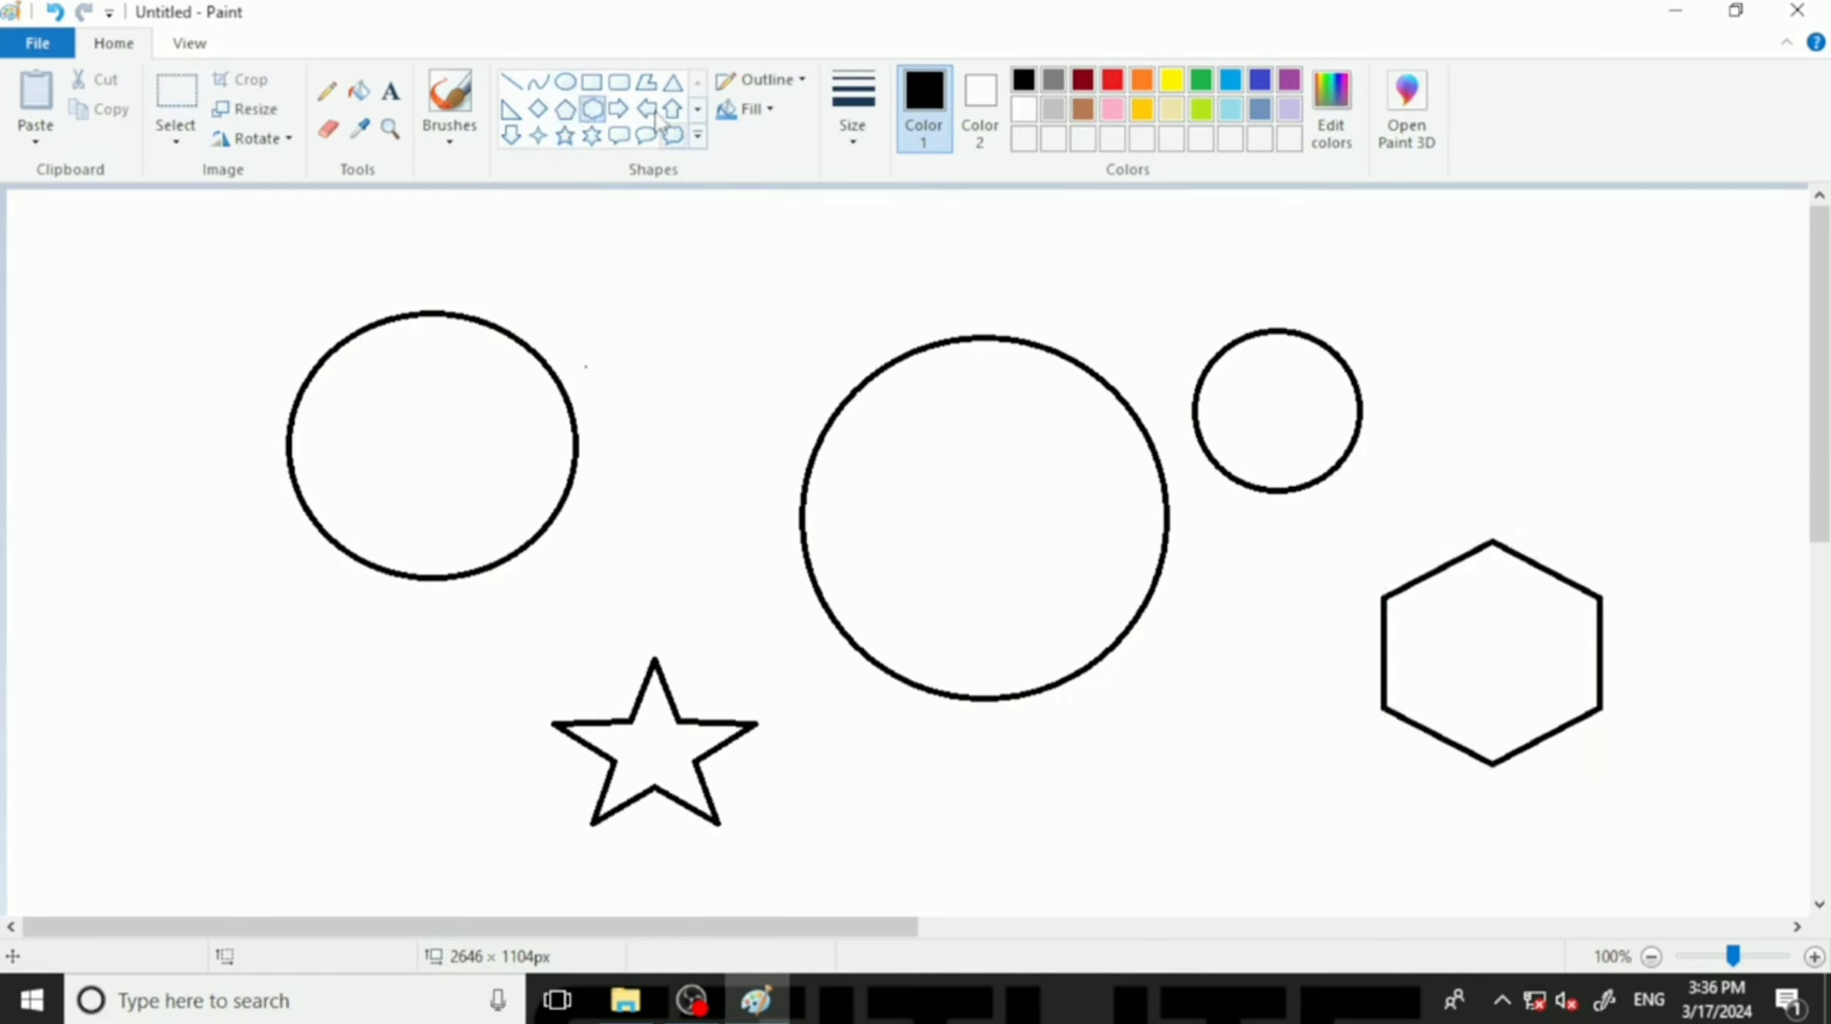
pyautogui.moveTo(614, 233); pyautogui.dragTo(759, 419)
pyautogui.click(808, 267)
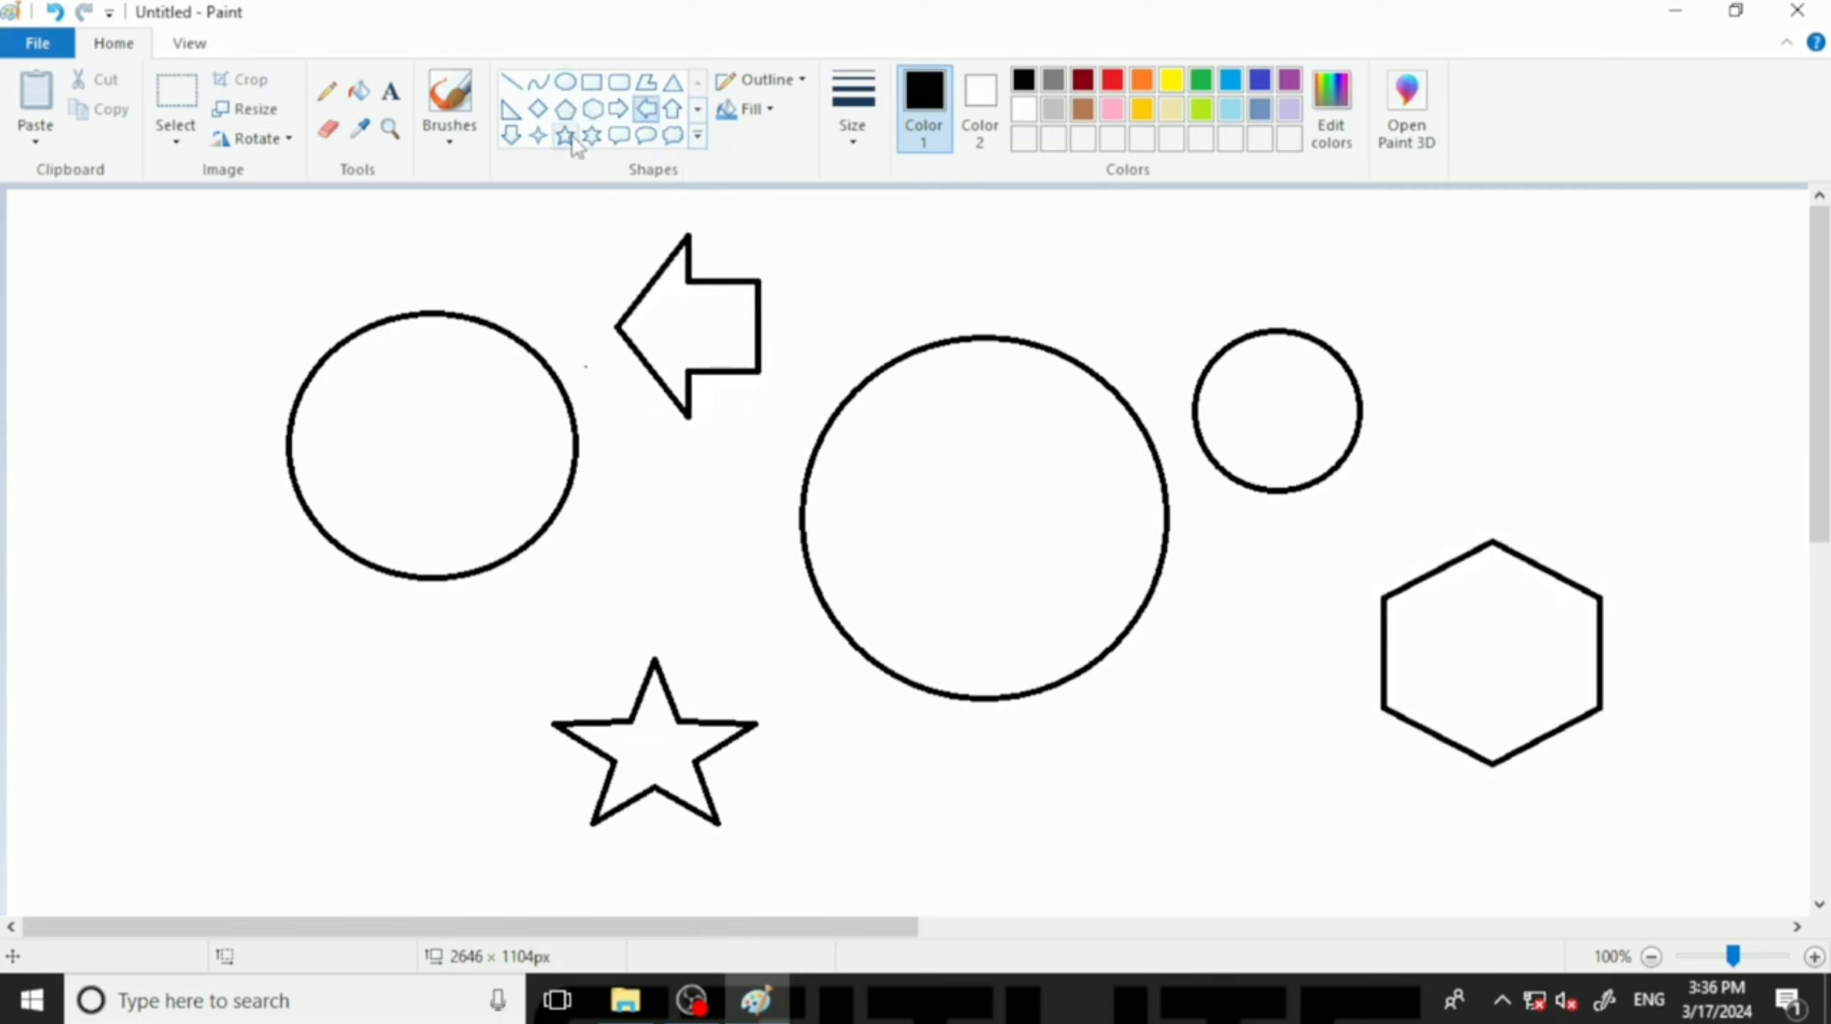
# Draw a lightning bolt about 73 × 93 px beside the leftmost circle and a heart about 202 × 142 px below it.
pyautogui.click(697, 135)
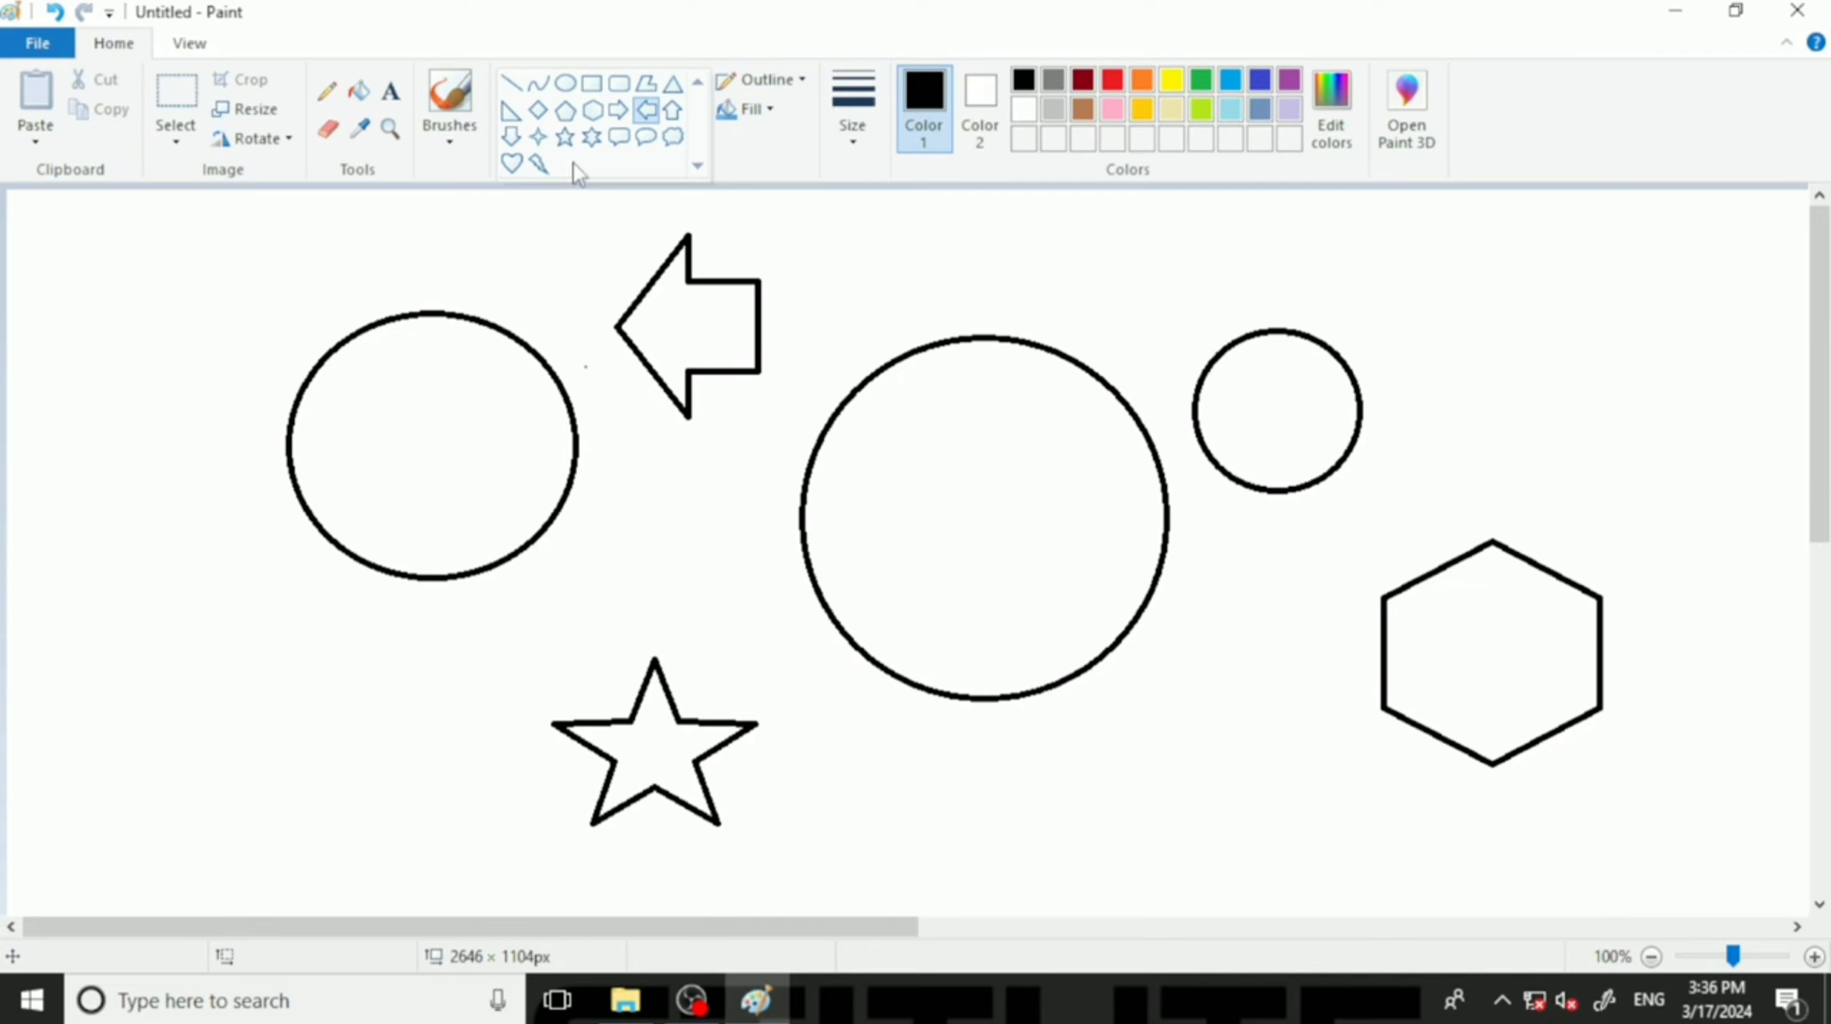
pyautogui.click(542, 164)
pyautogui.moveTo(140, 287); pyautogui.dragTo(239, 410)
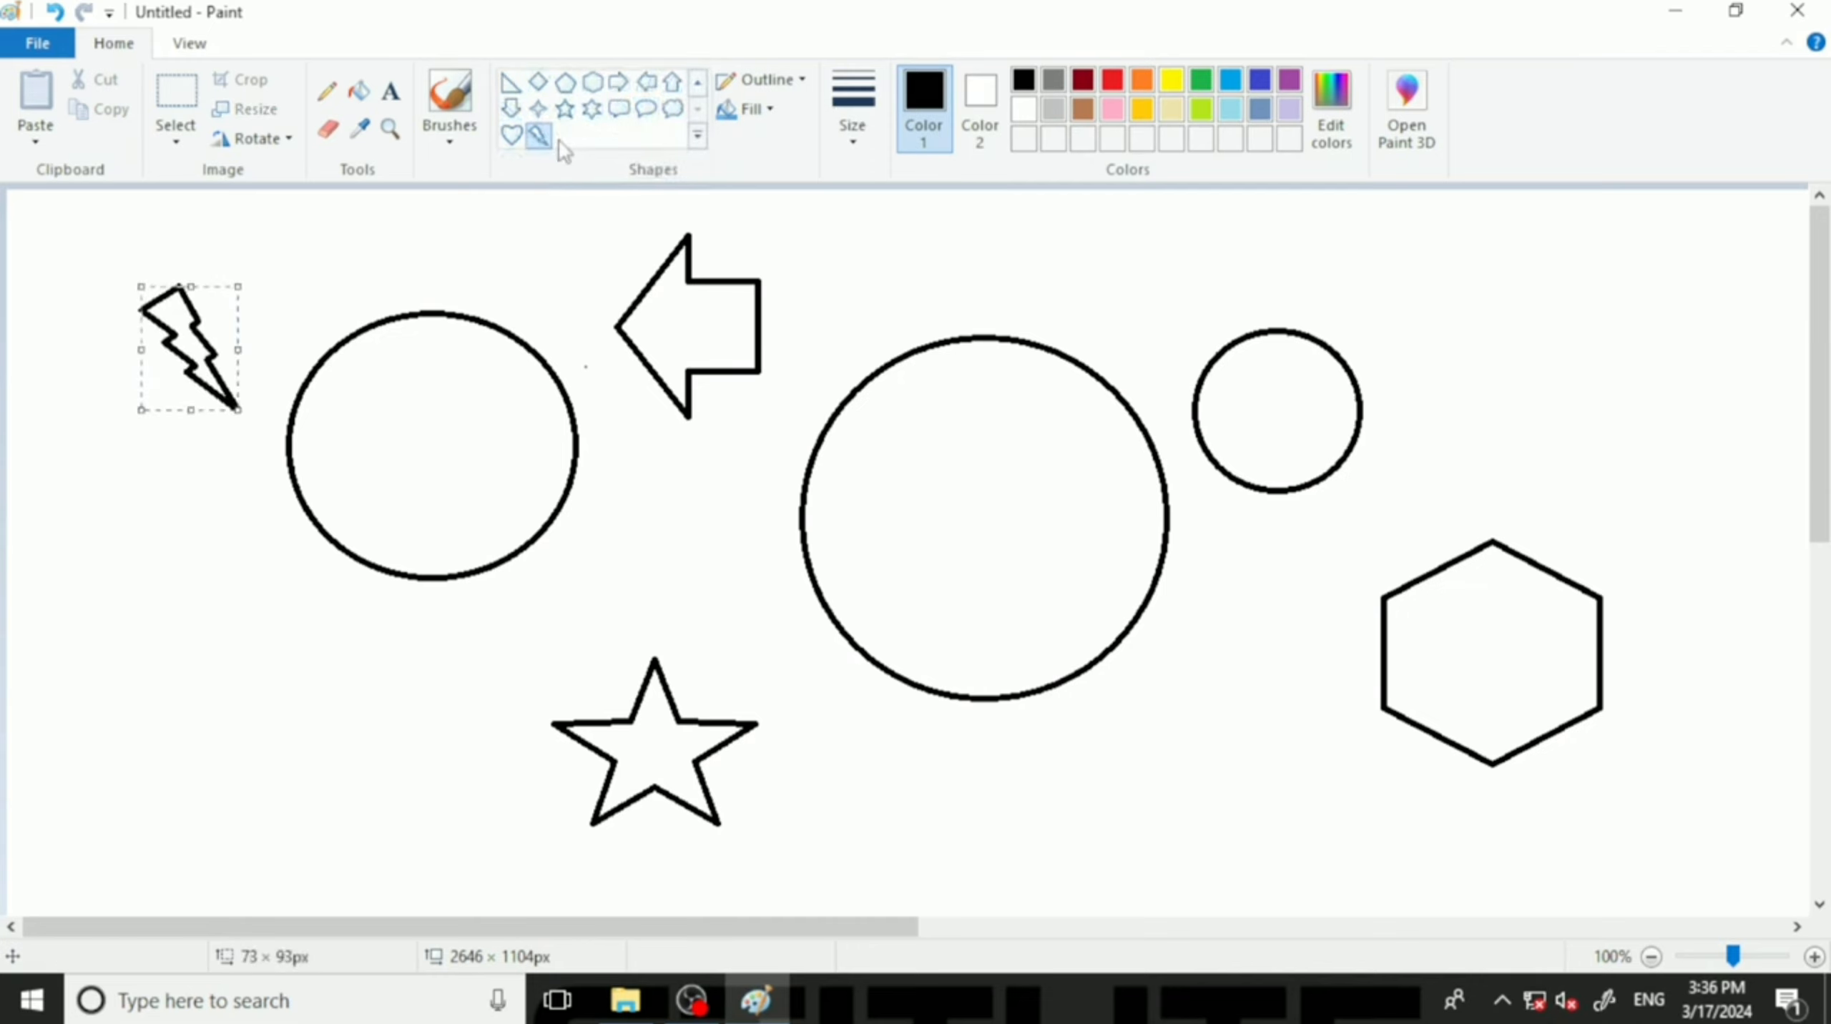
pyautogui.click(512, 134)
pyautogui.moveTo(94, 585); pyautogui.dragTo(369, 780)
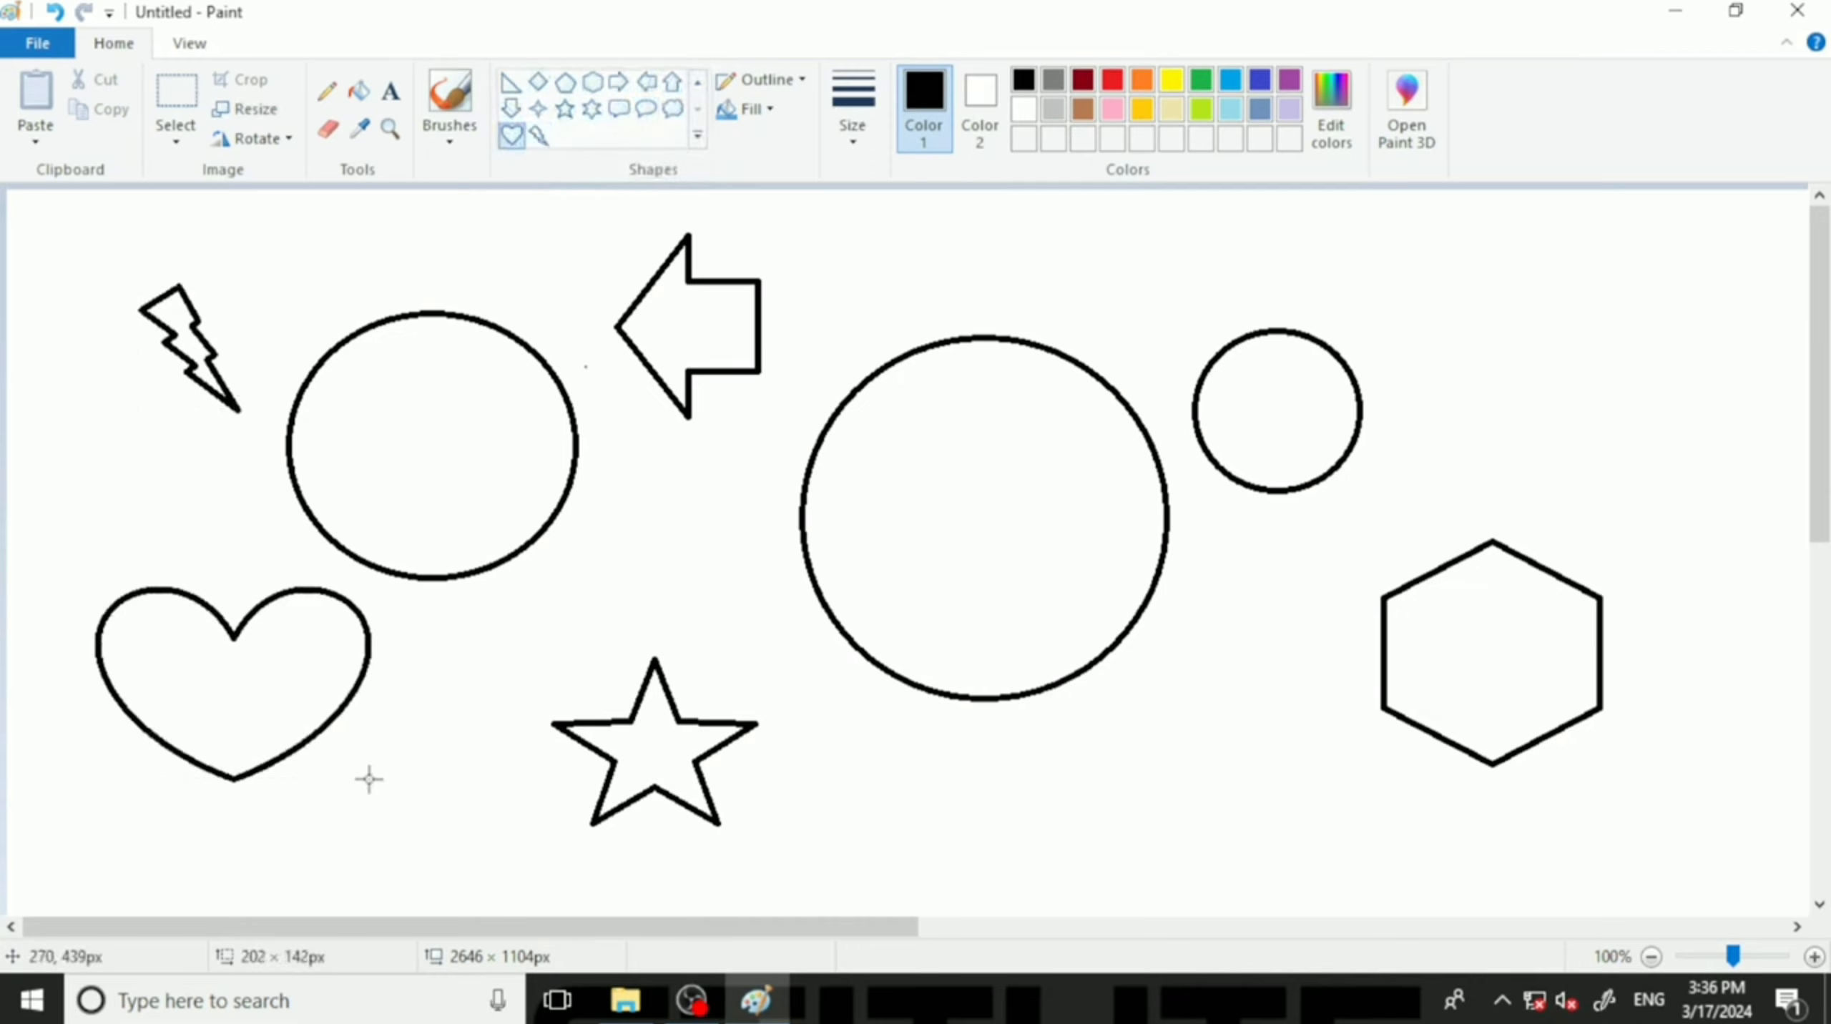
pyautogui.click(414, 733)
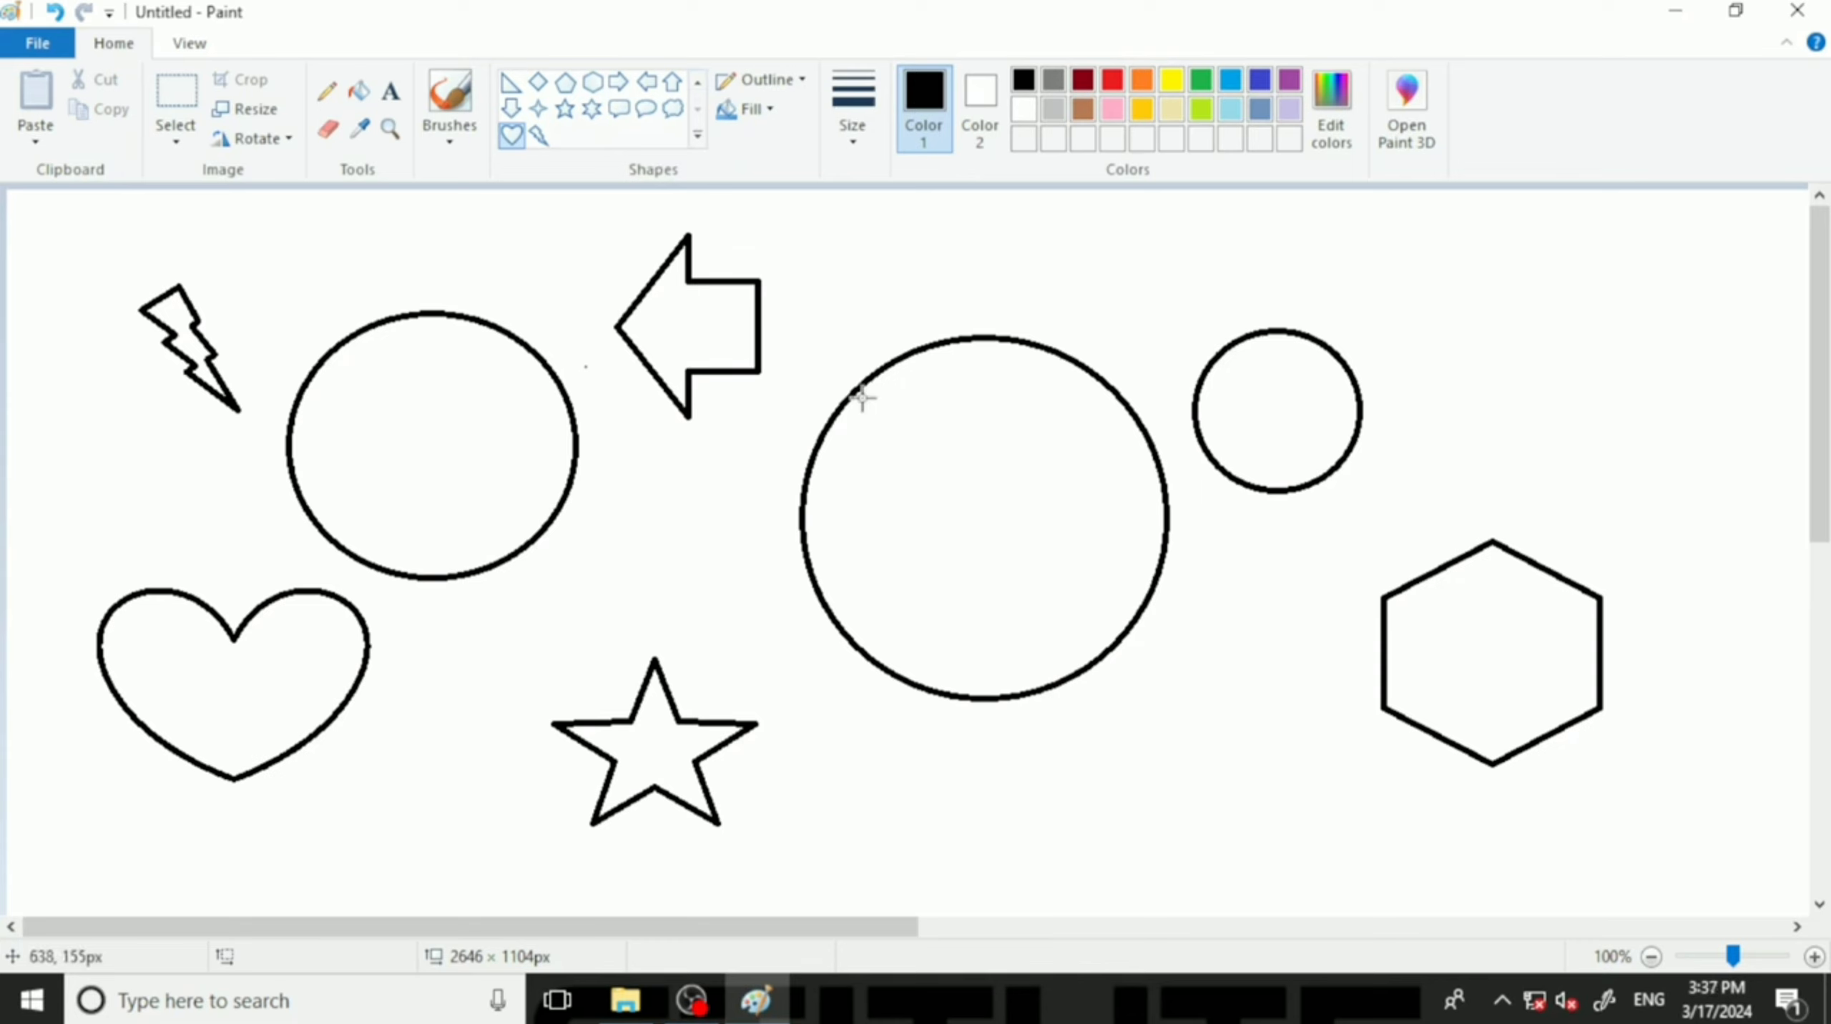
# Select the entire canvas and delete all the drawn shapes.
pyautogui.hotkey('ctrl', 'a')
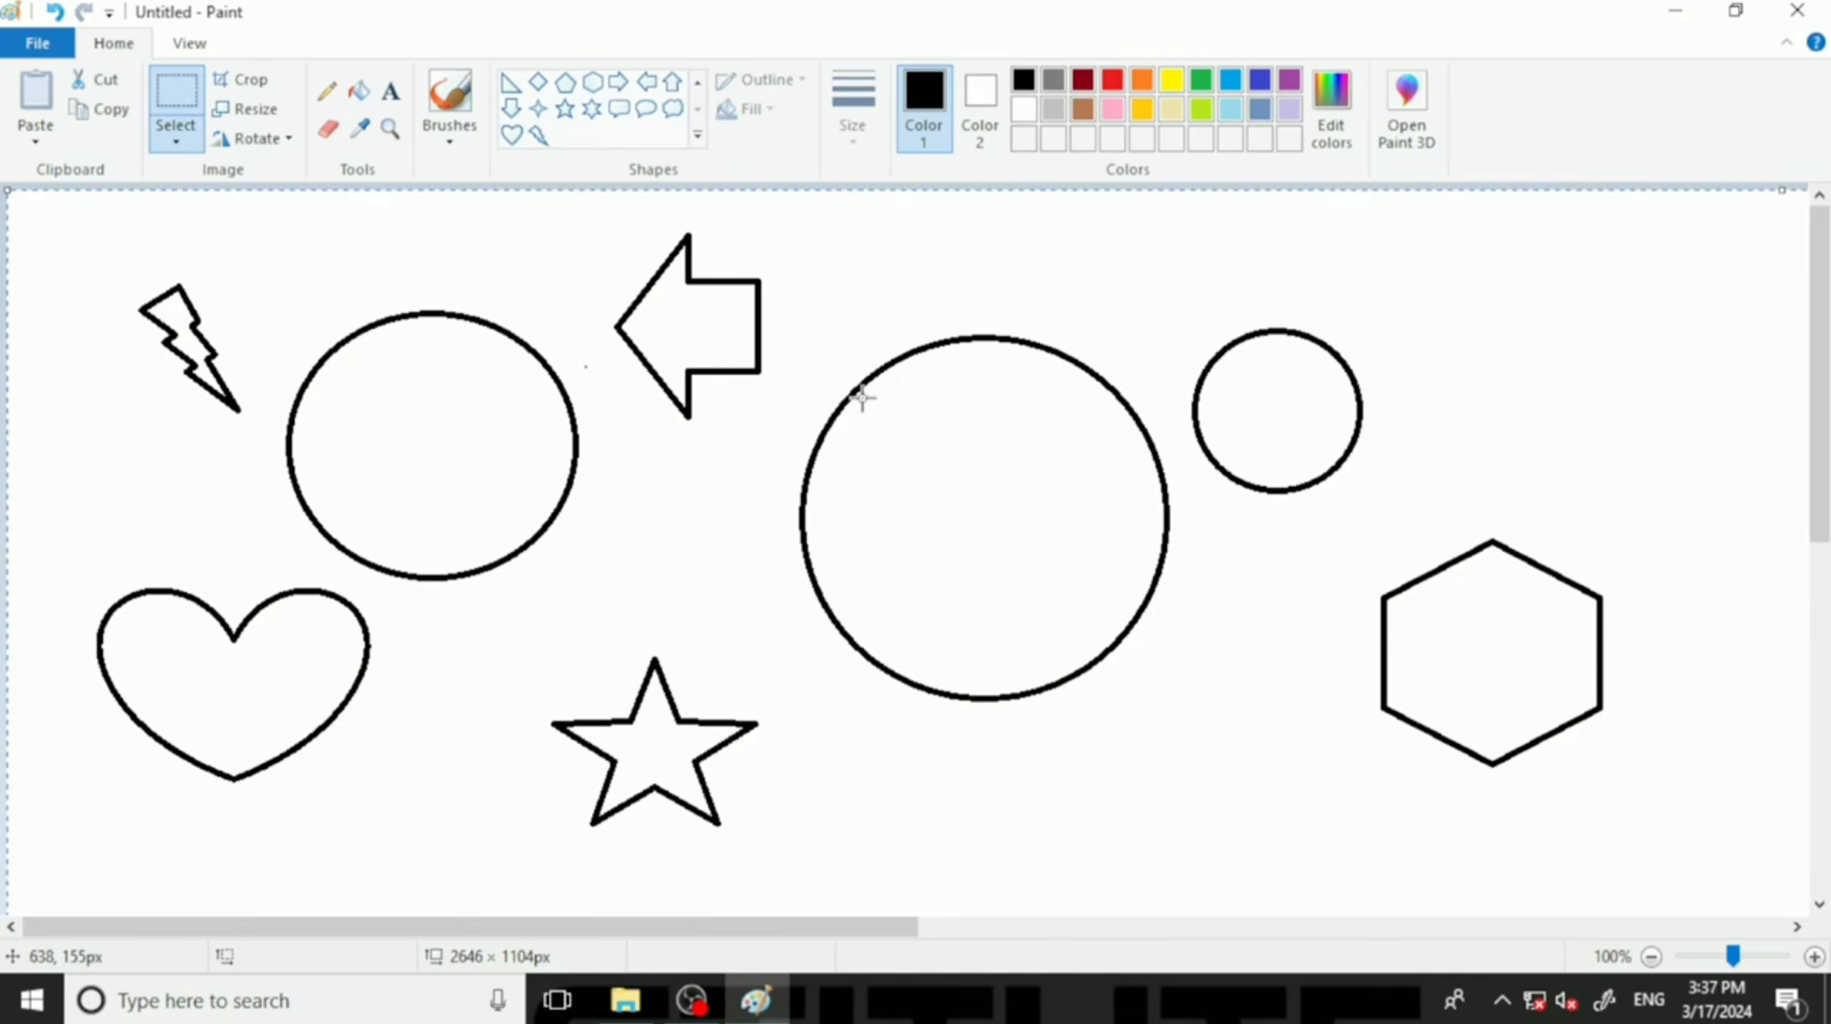
pyautogui.press('Delete')
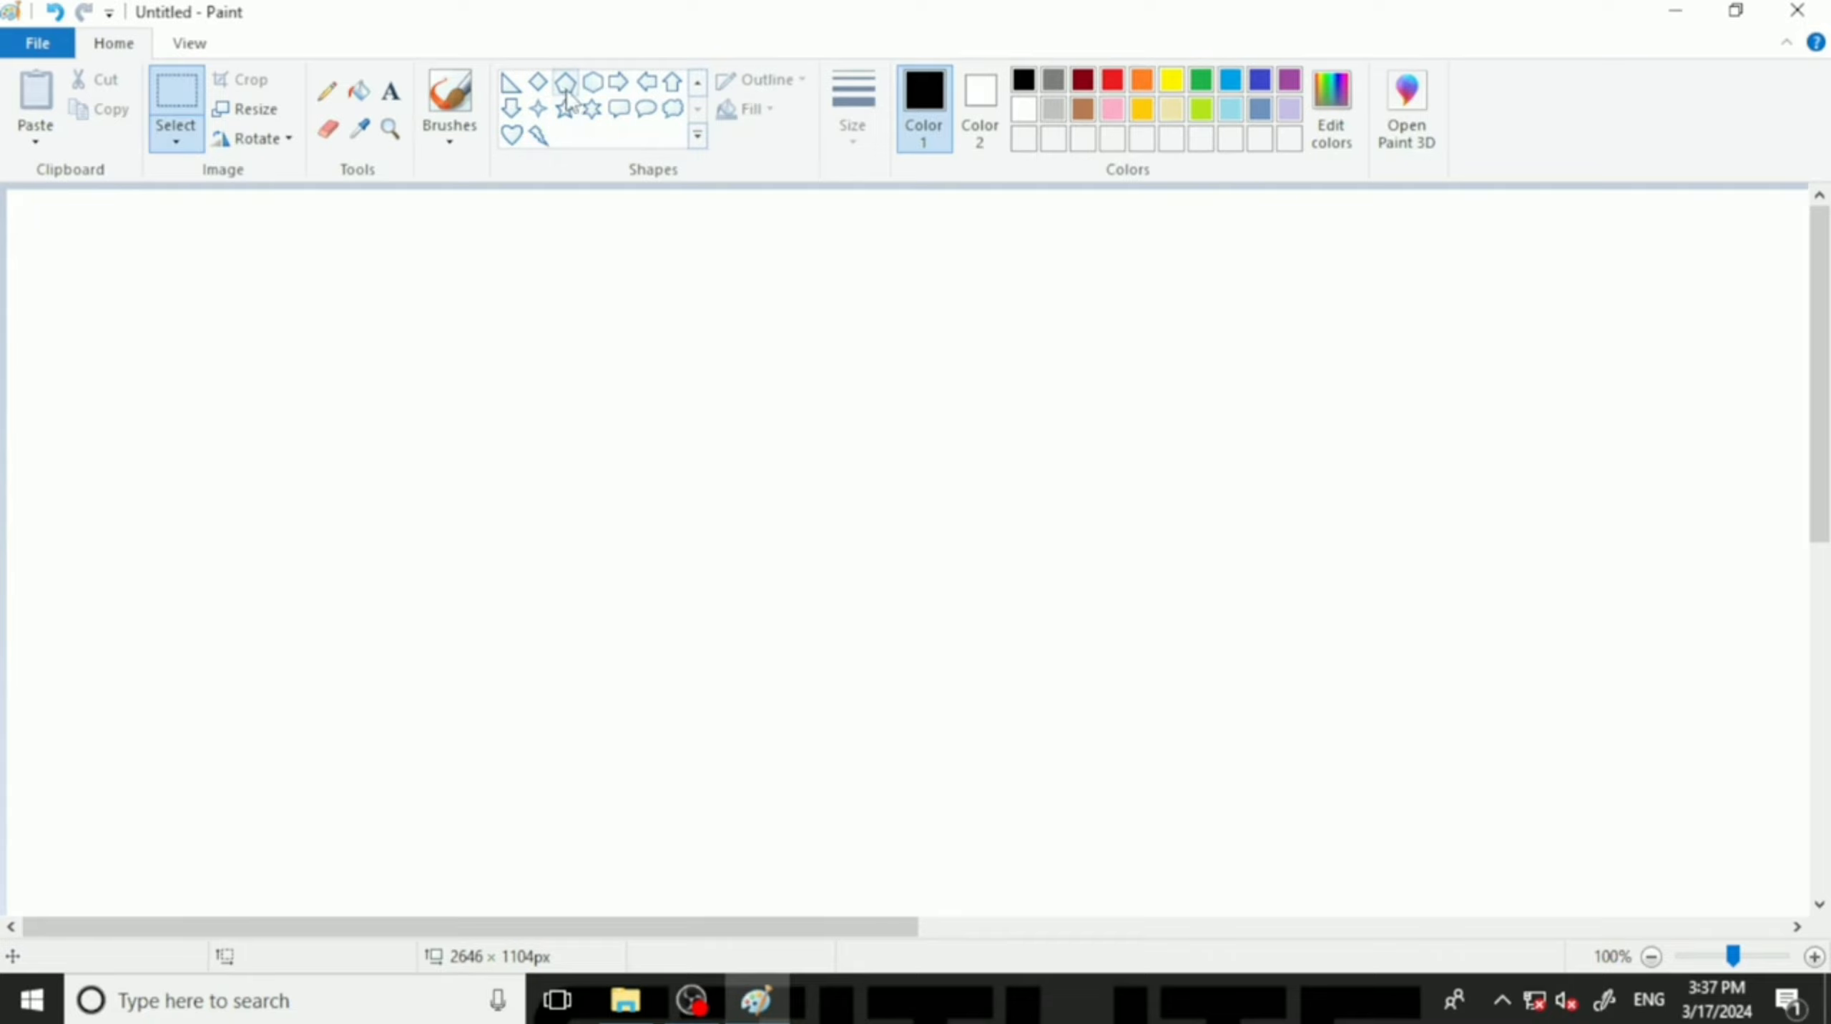
# Draw a black ellipse about 262 × 217 px on the cleared canvas.
pyautogui.scroll(2, 568, 97)
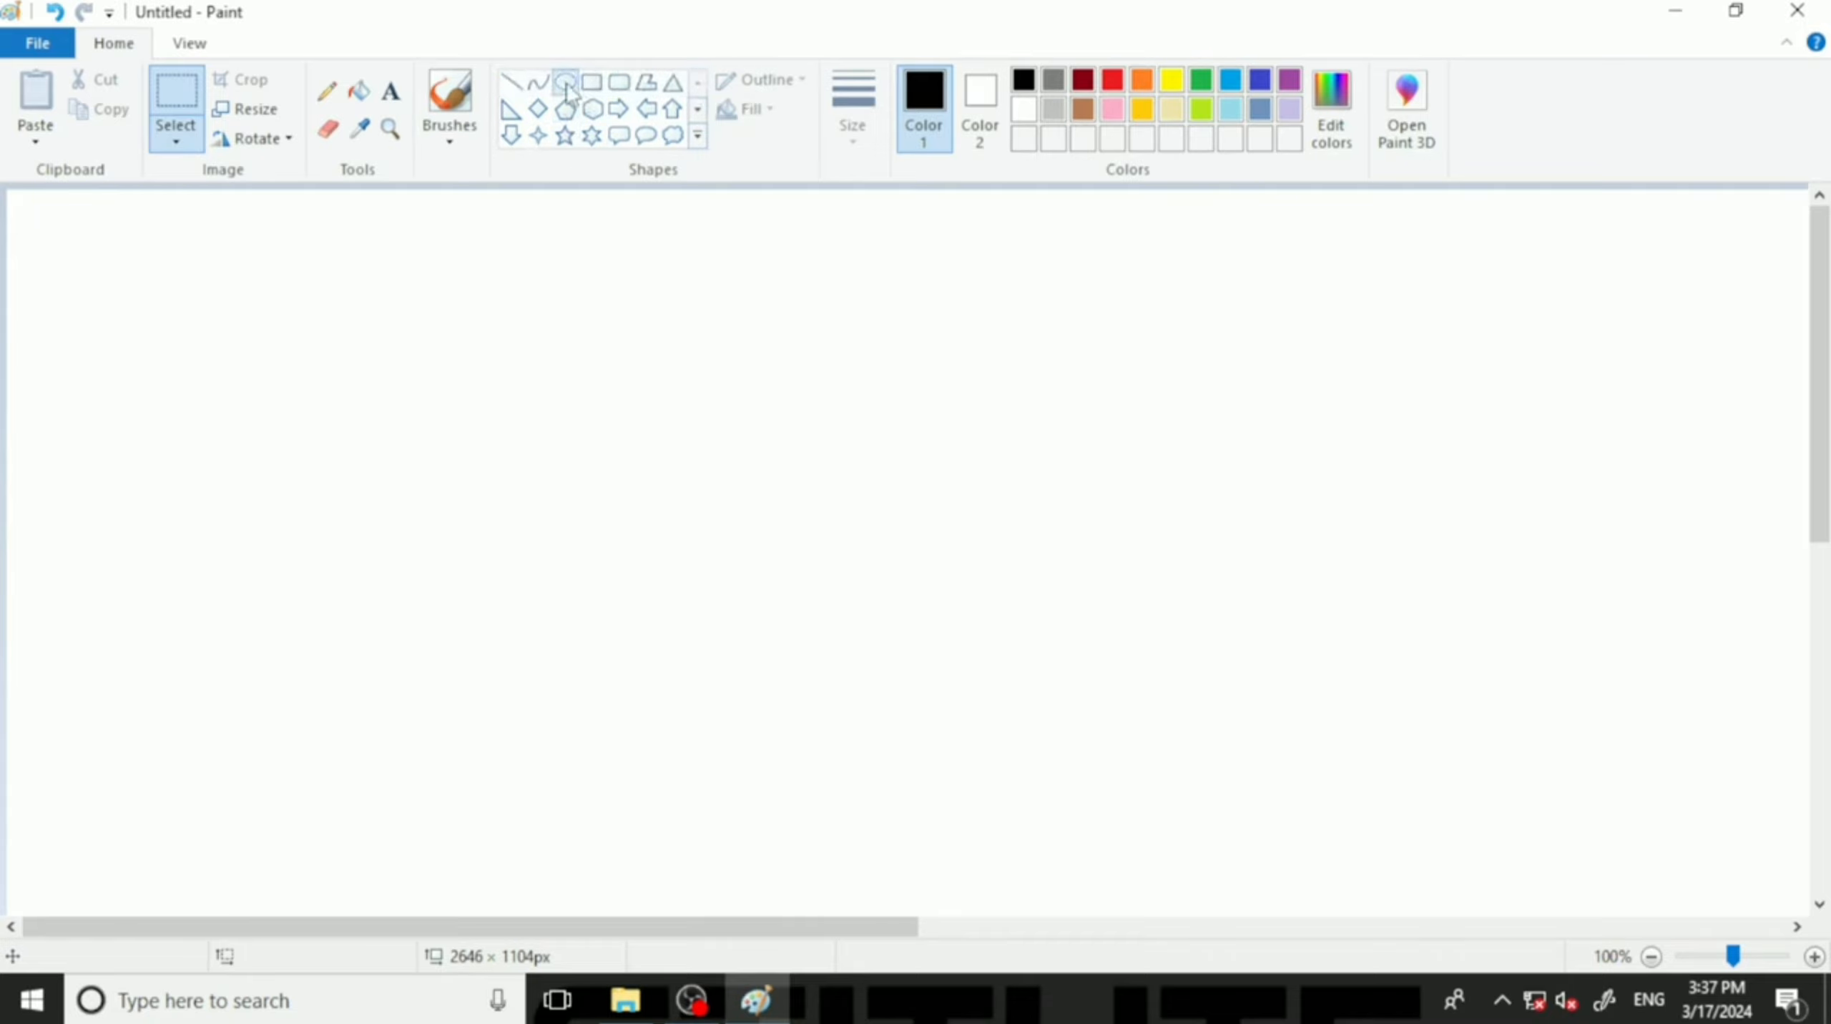
pyautogui.click(566, 82)
pyautogui.moveTo(472, 327); pyautogui.dragTo(821, 617)
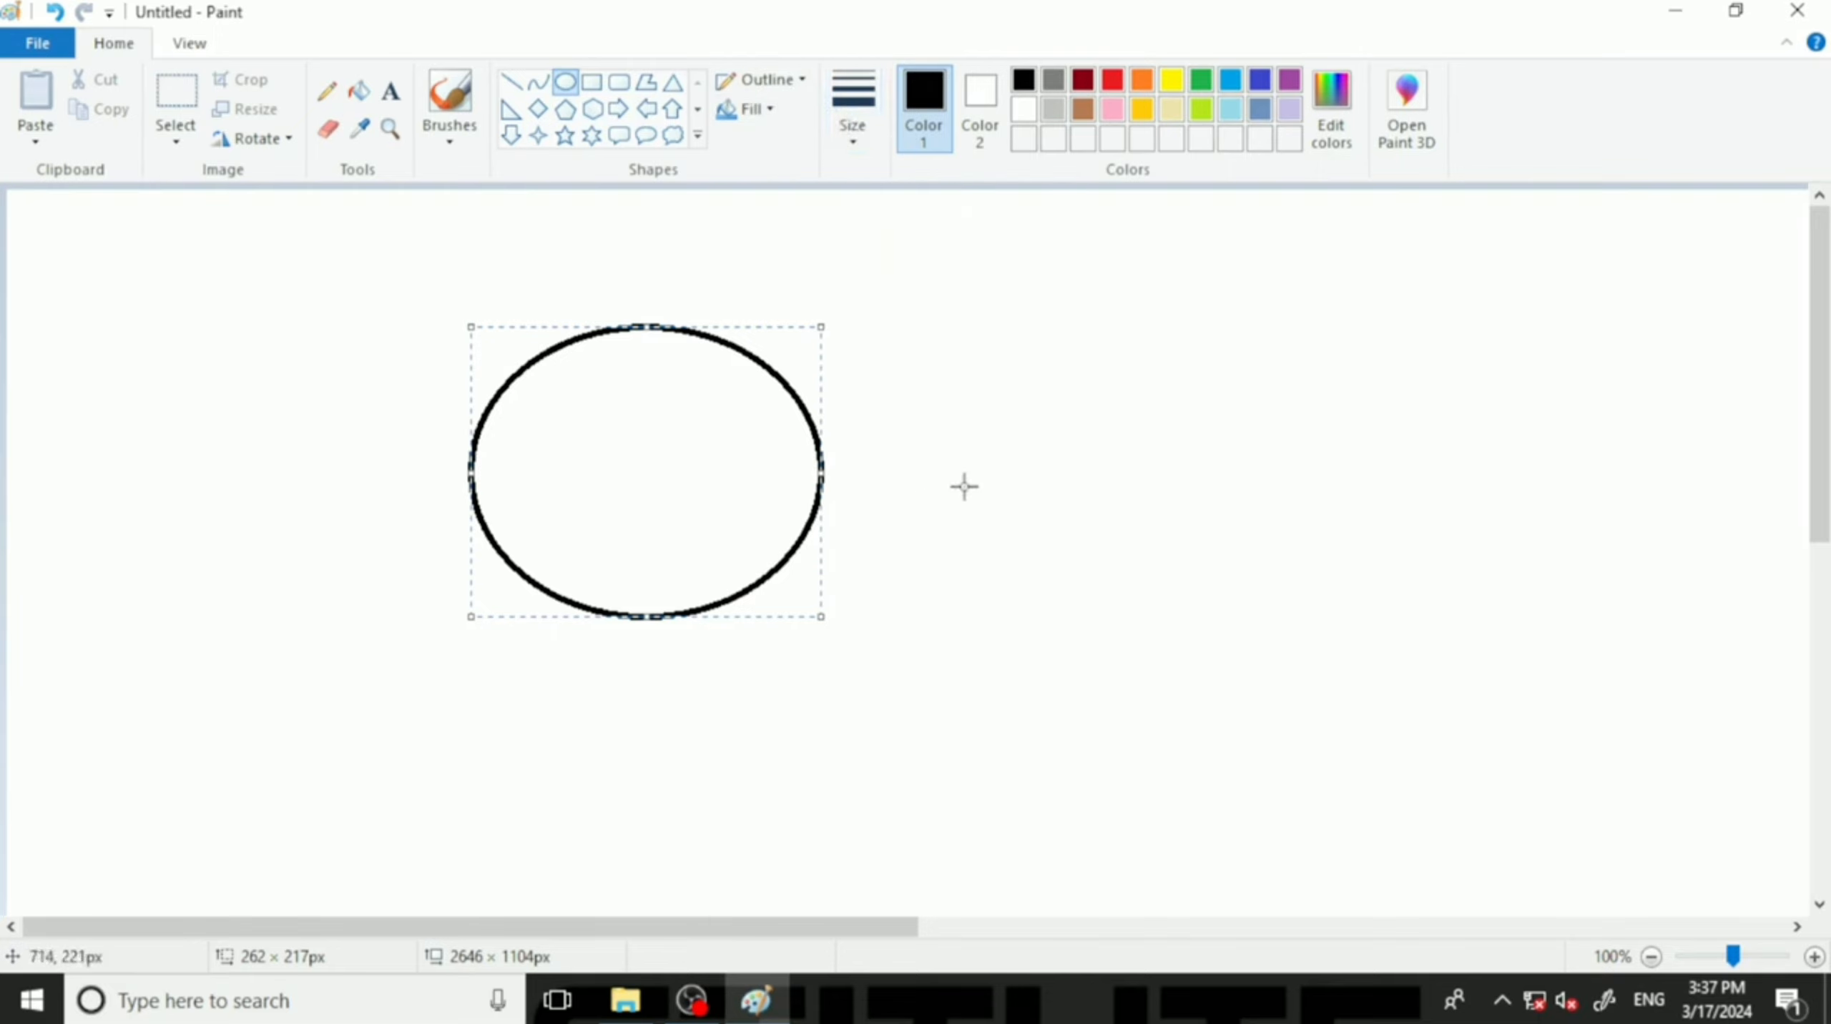
pyautogui.click(983, 442)
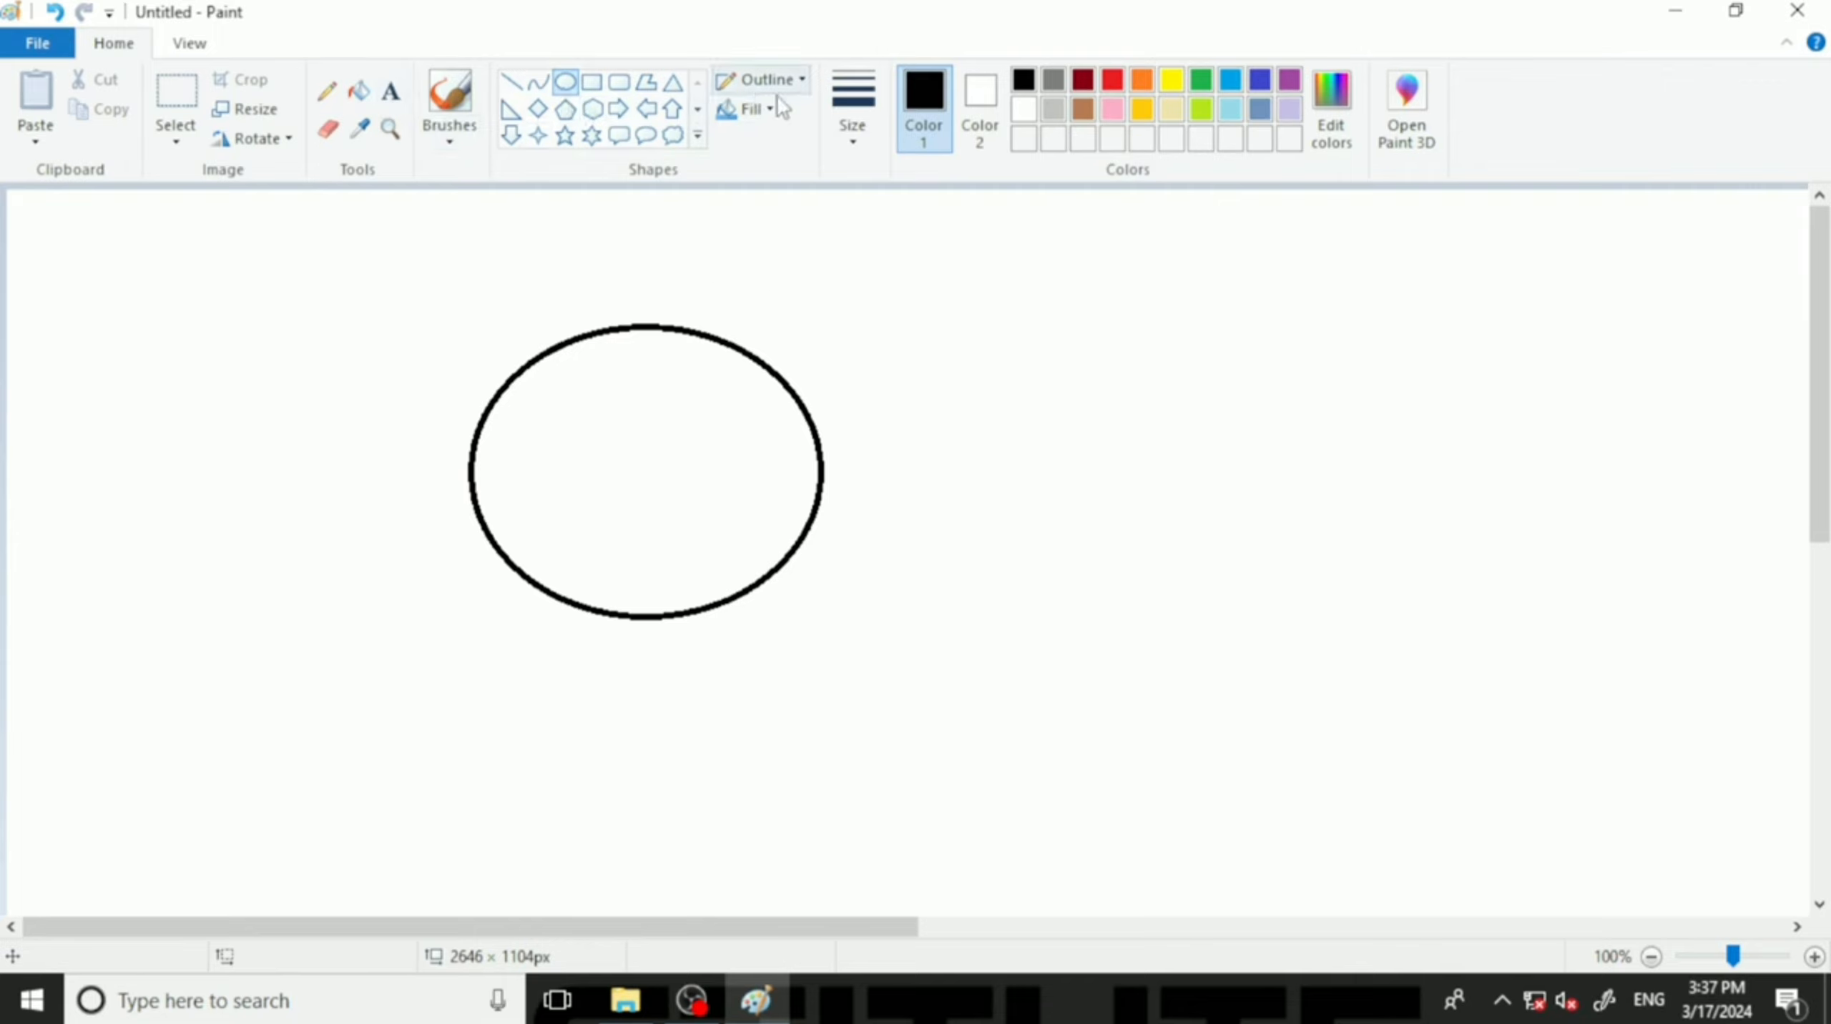
# Draw a second ellipse about 268 × 219 px to the right of the first, briefly switching to the Pencil beforehand.
pyautogui.click(327, 91)
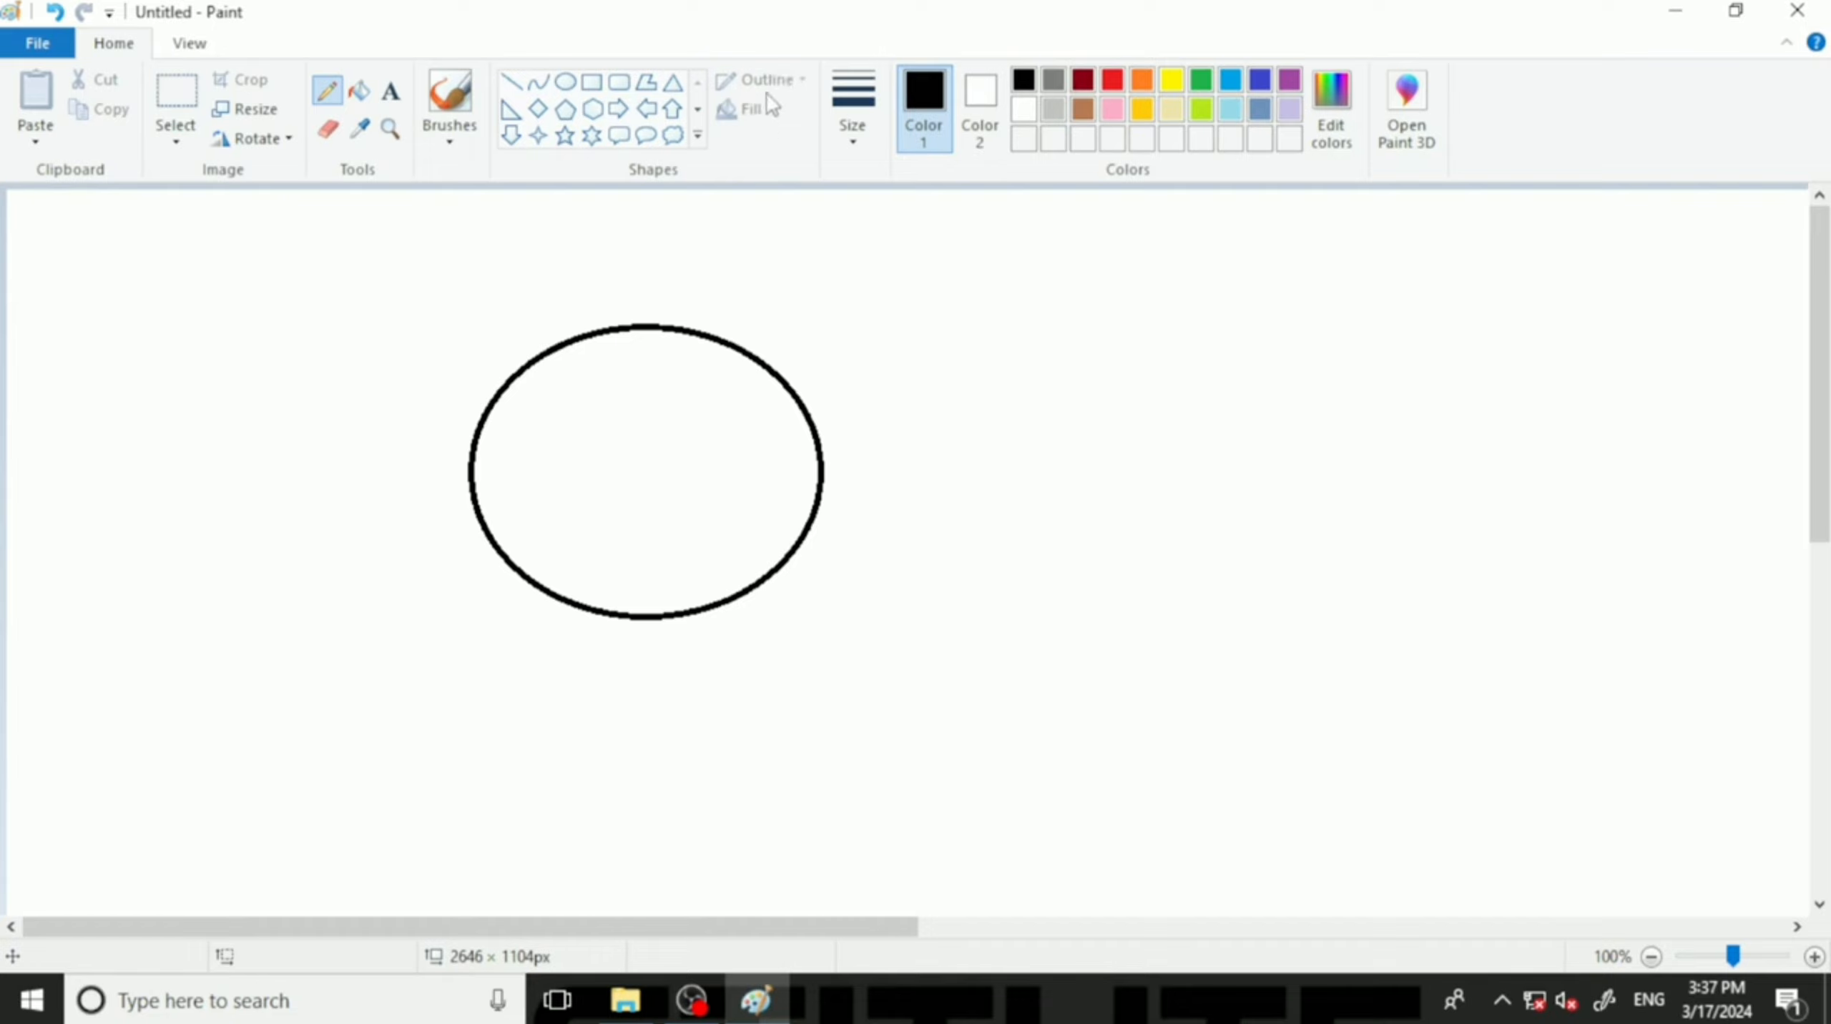
pyautogui.click(568, 86)
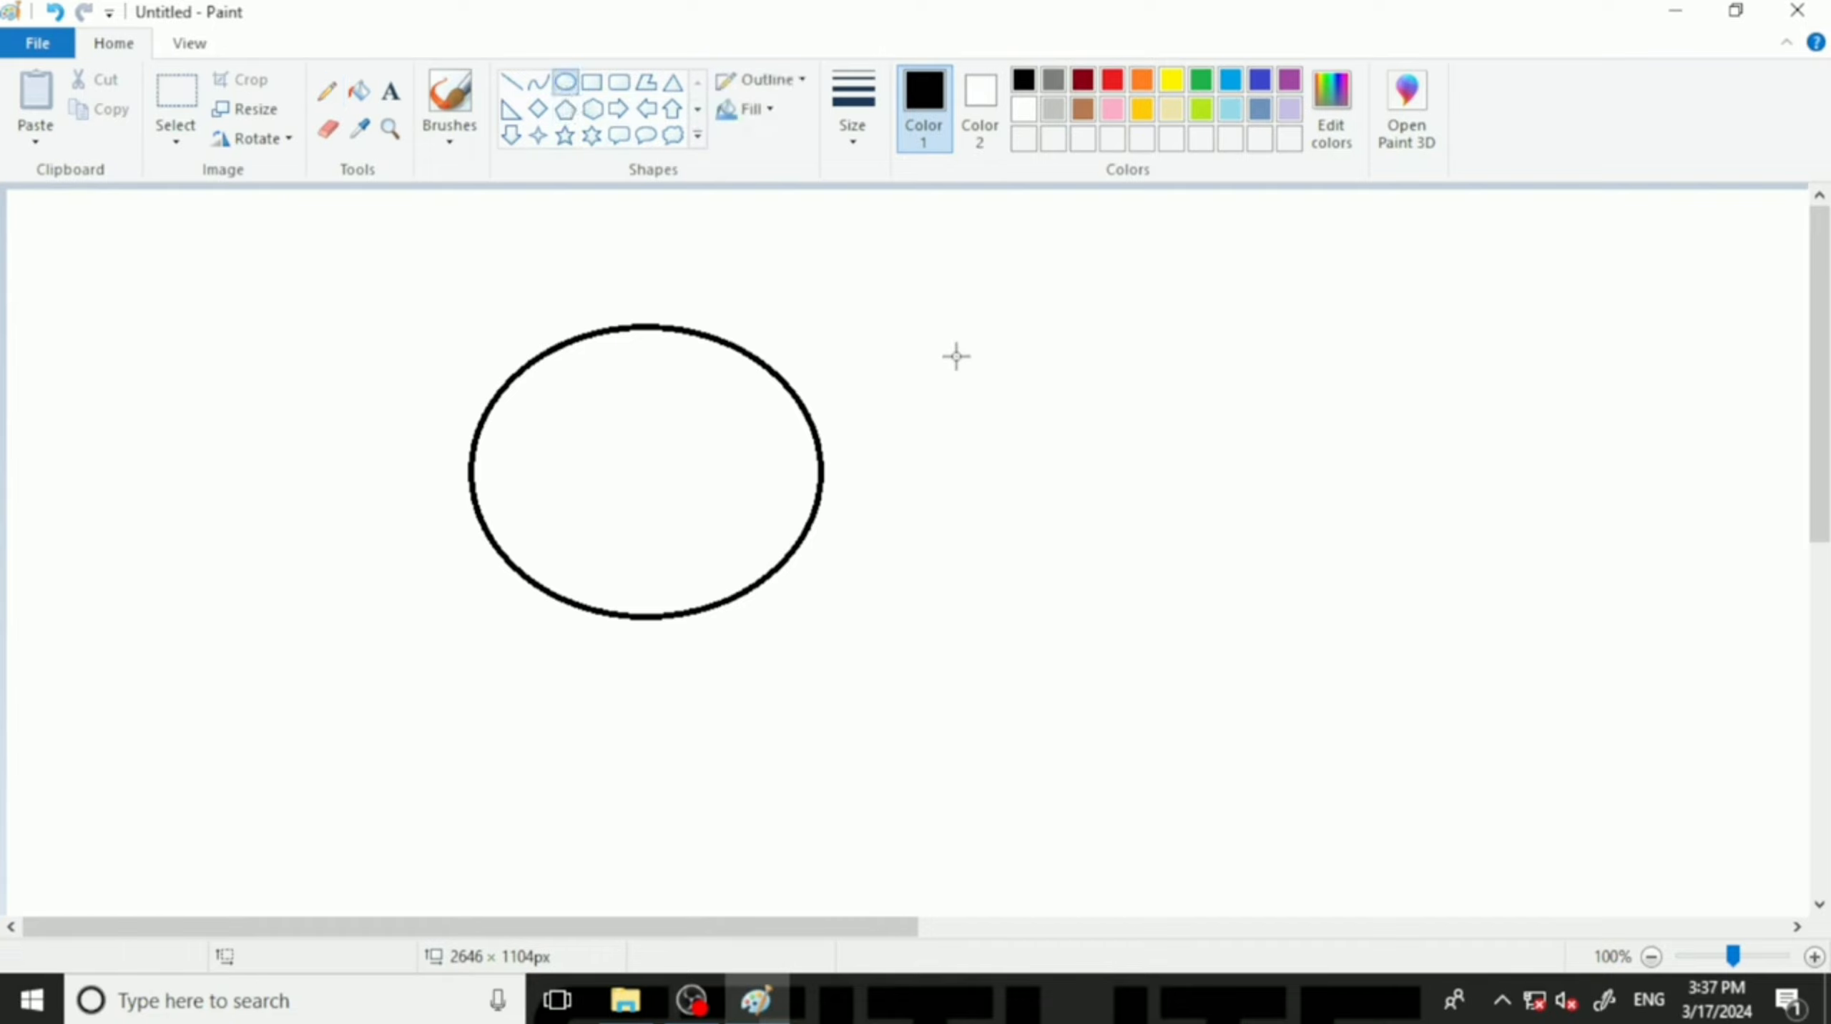
pyautogui.moveTo(956, 352); pyautogui.dragTo(1313, 645)
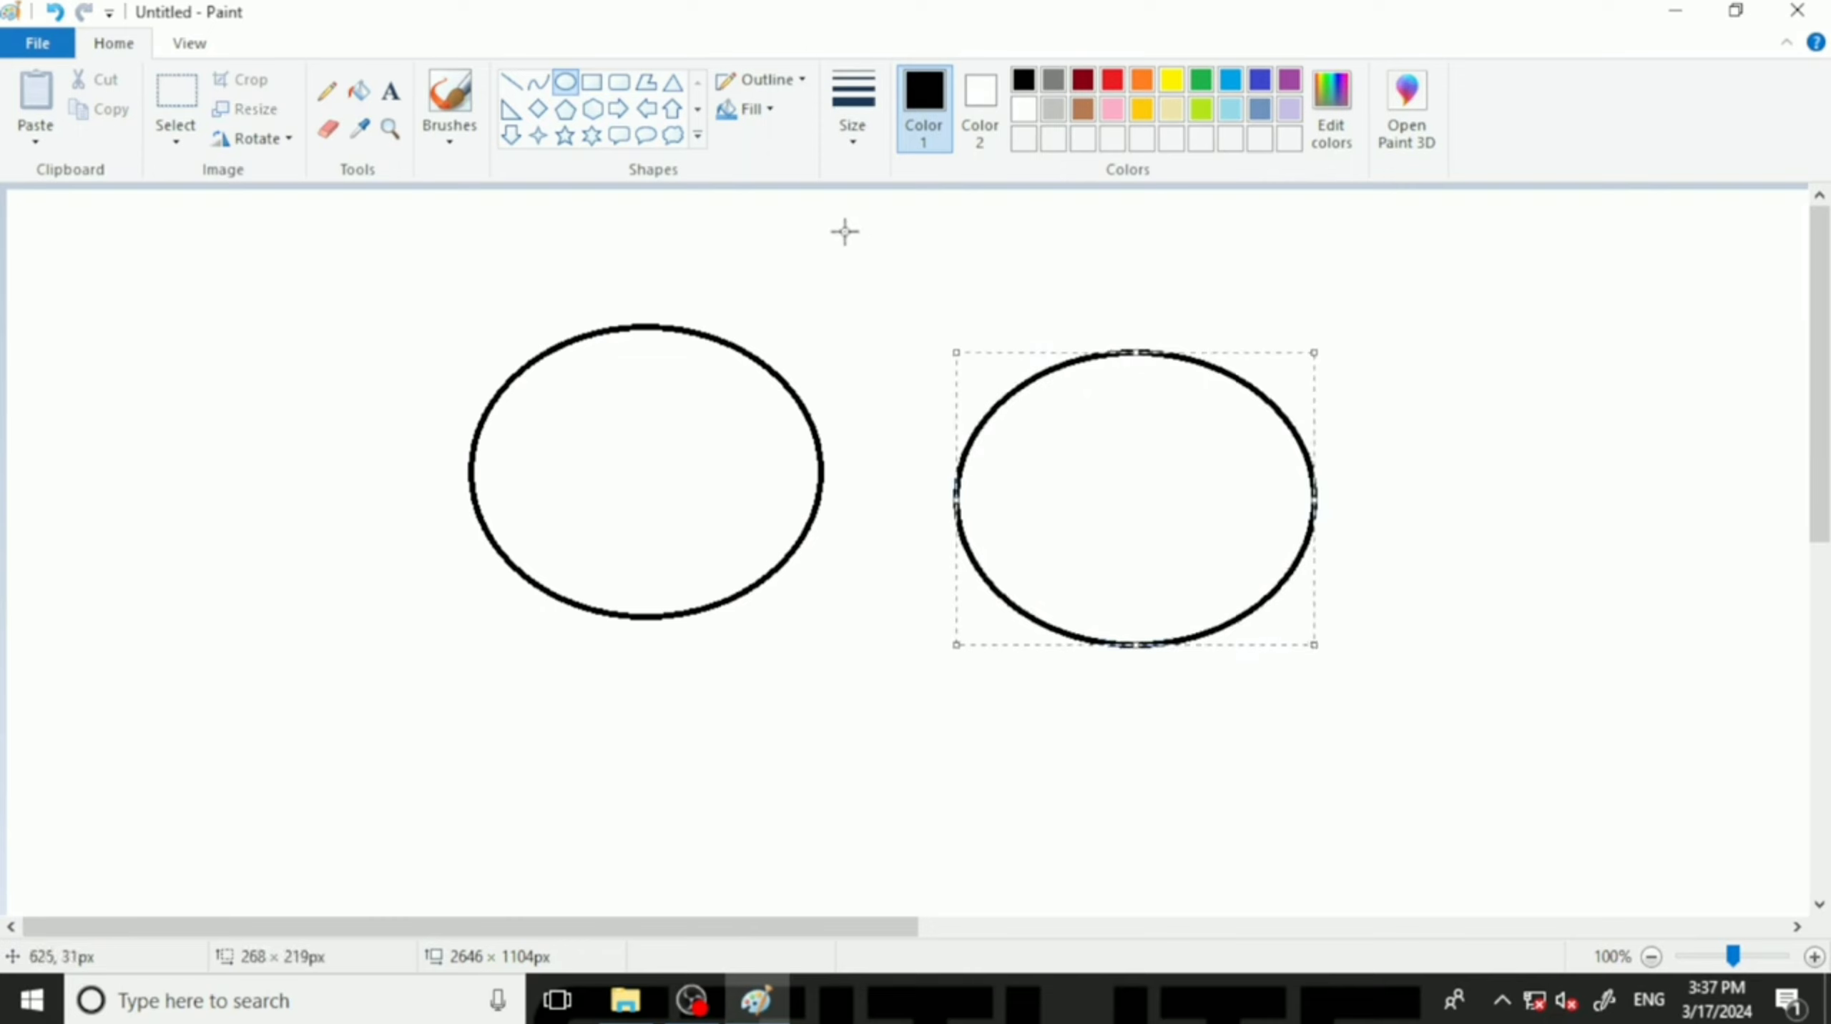
# Set the selected right ellipse's outline to Solid color and its line thickness to the second-thinnest size.
pyautogui.click(796, 93)
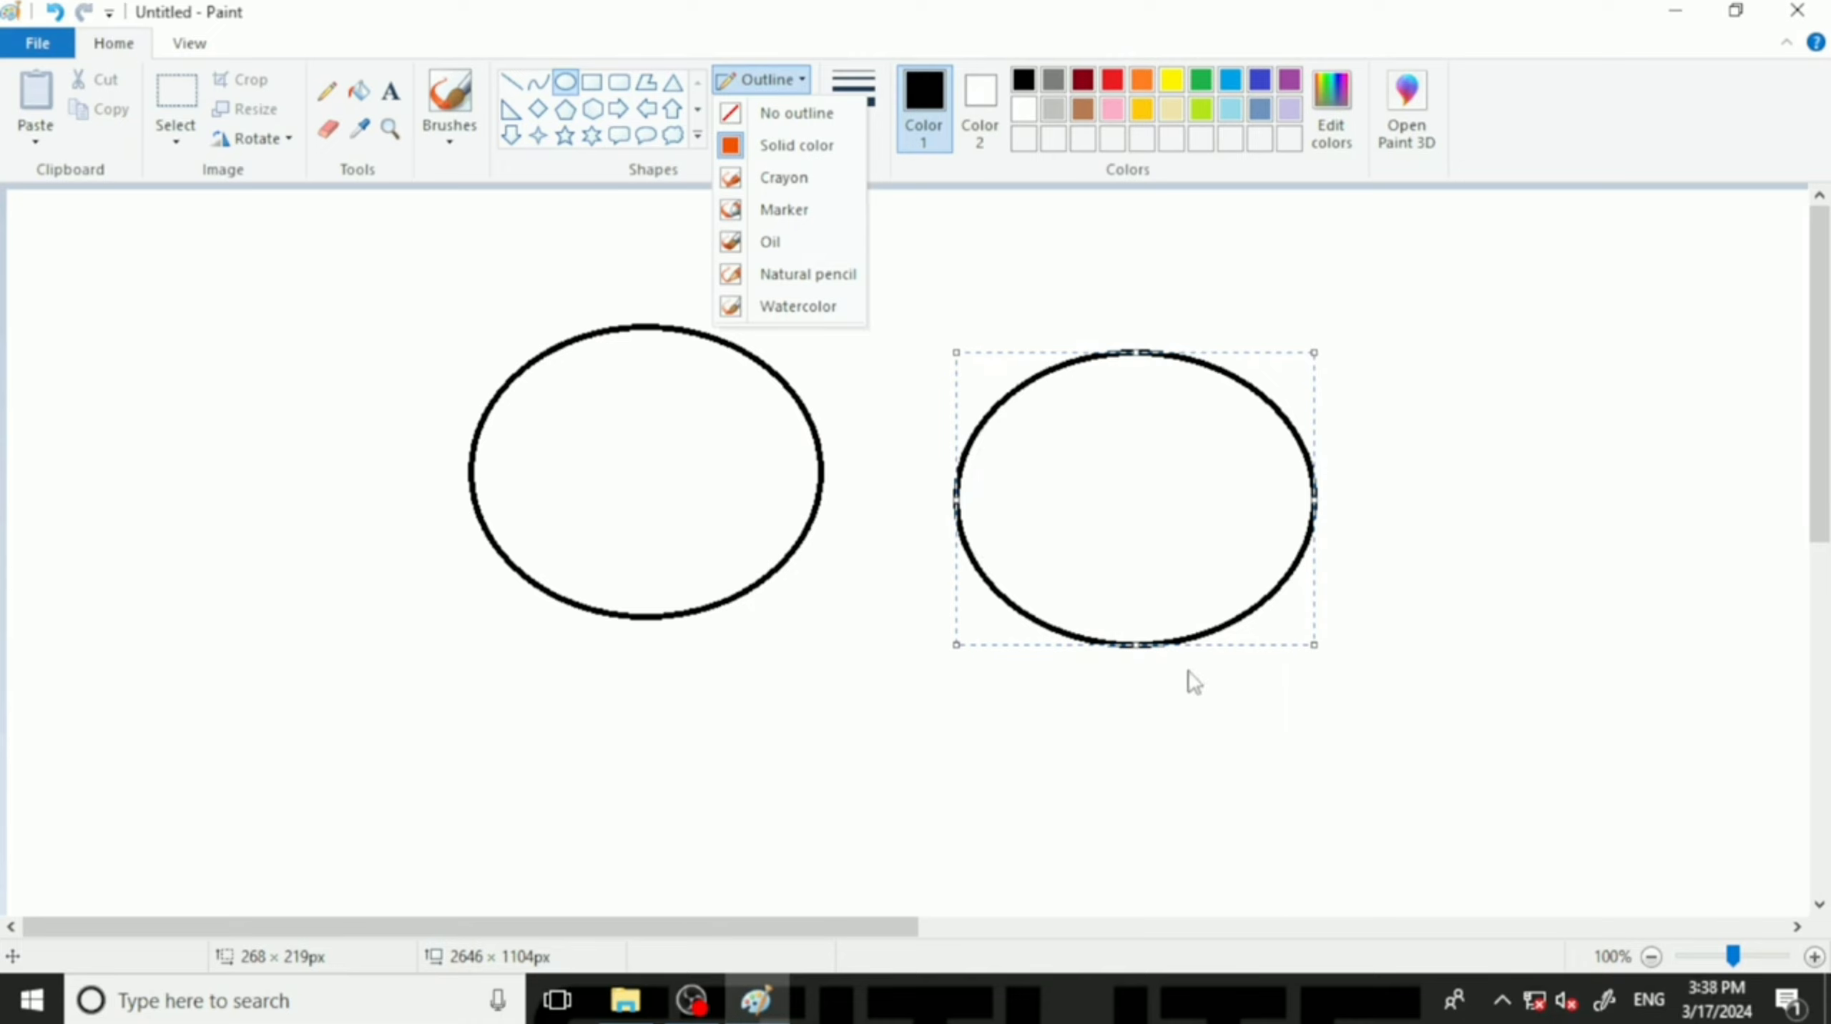
pyautogui.click(775, 117)
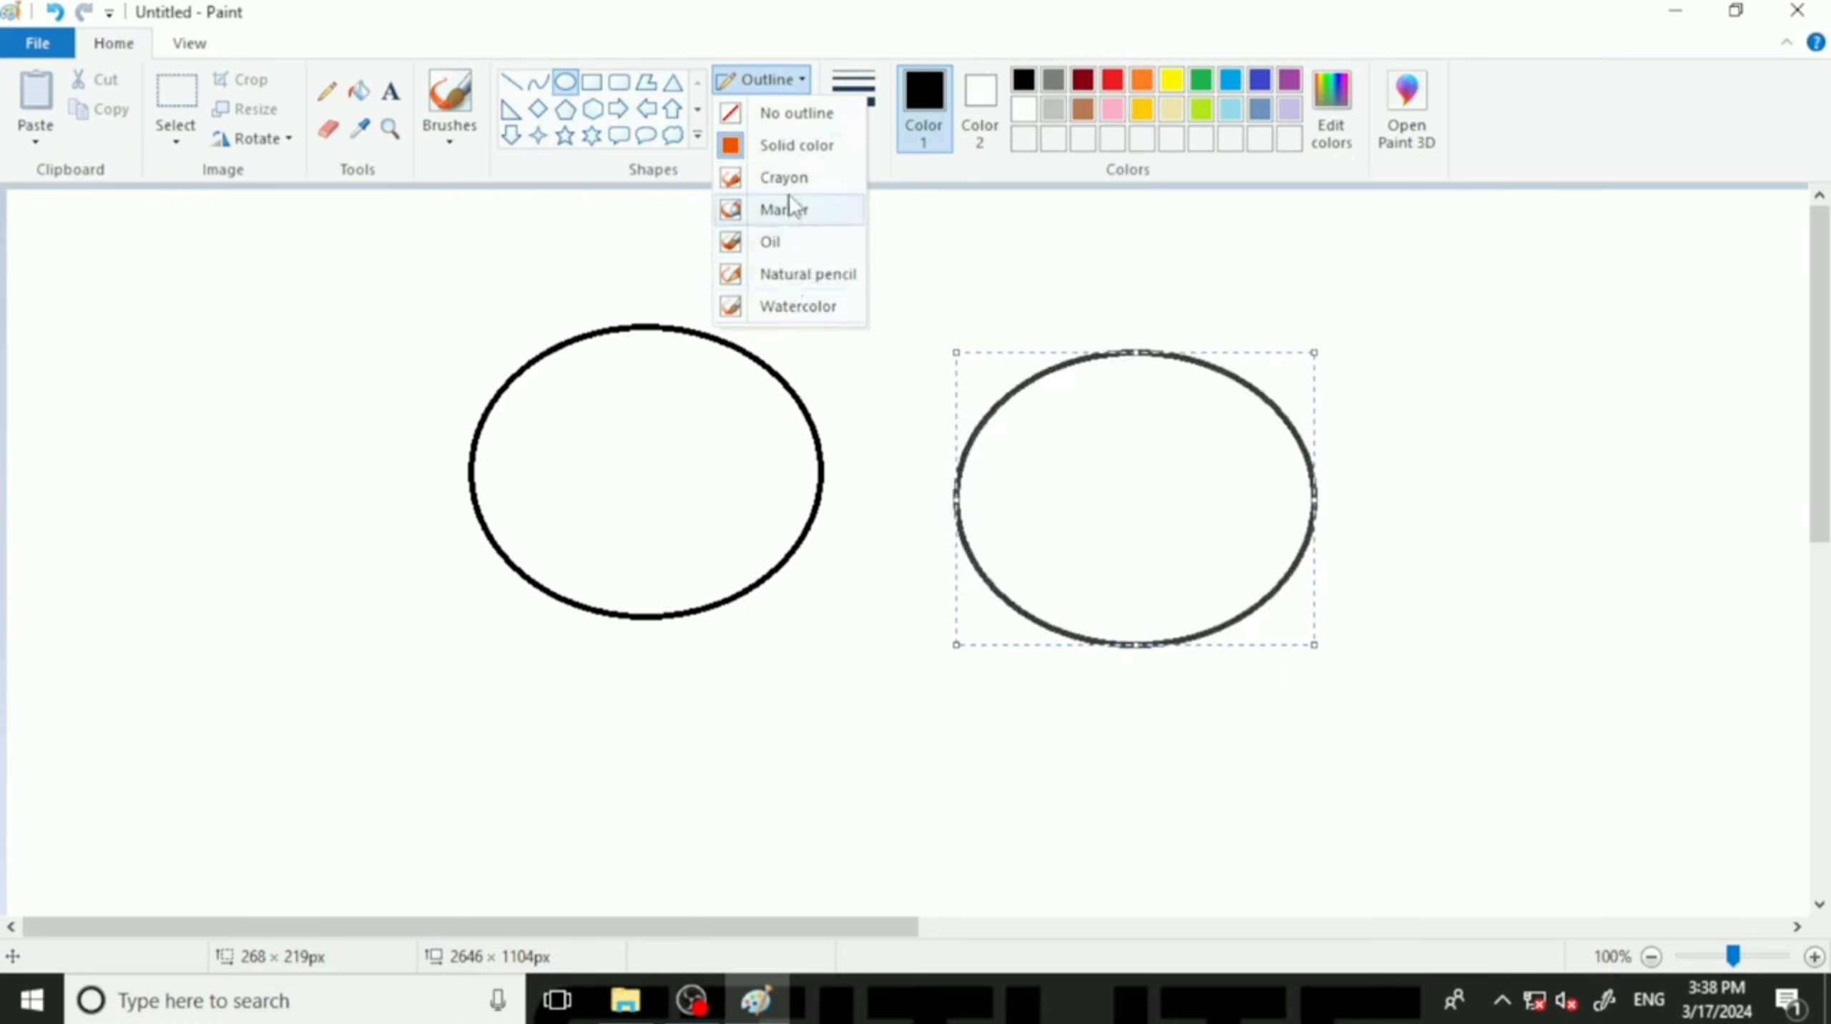
pyautogui.click(793, 147)
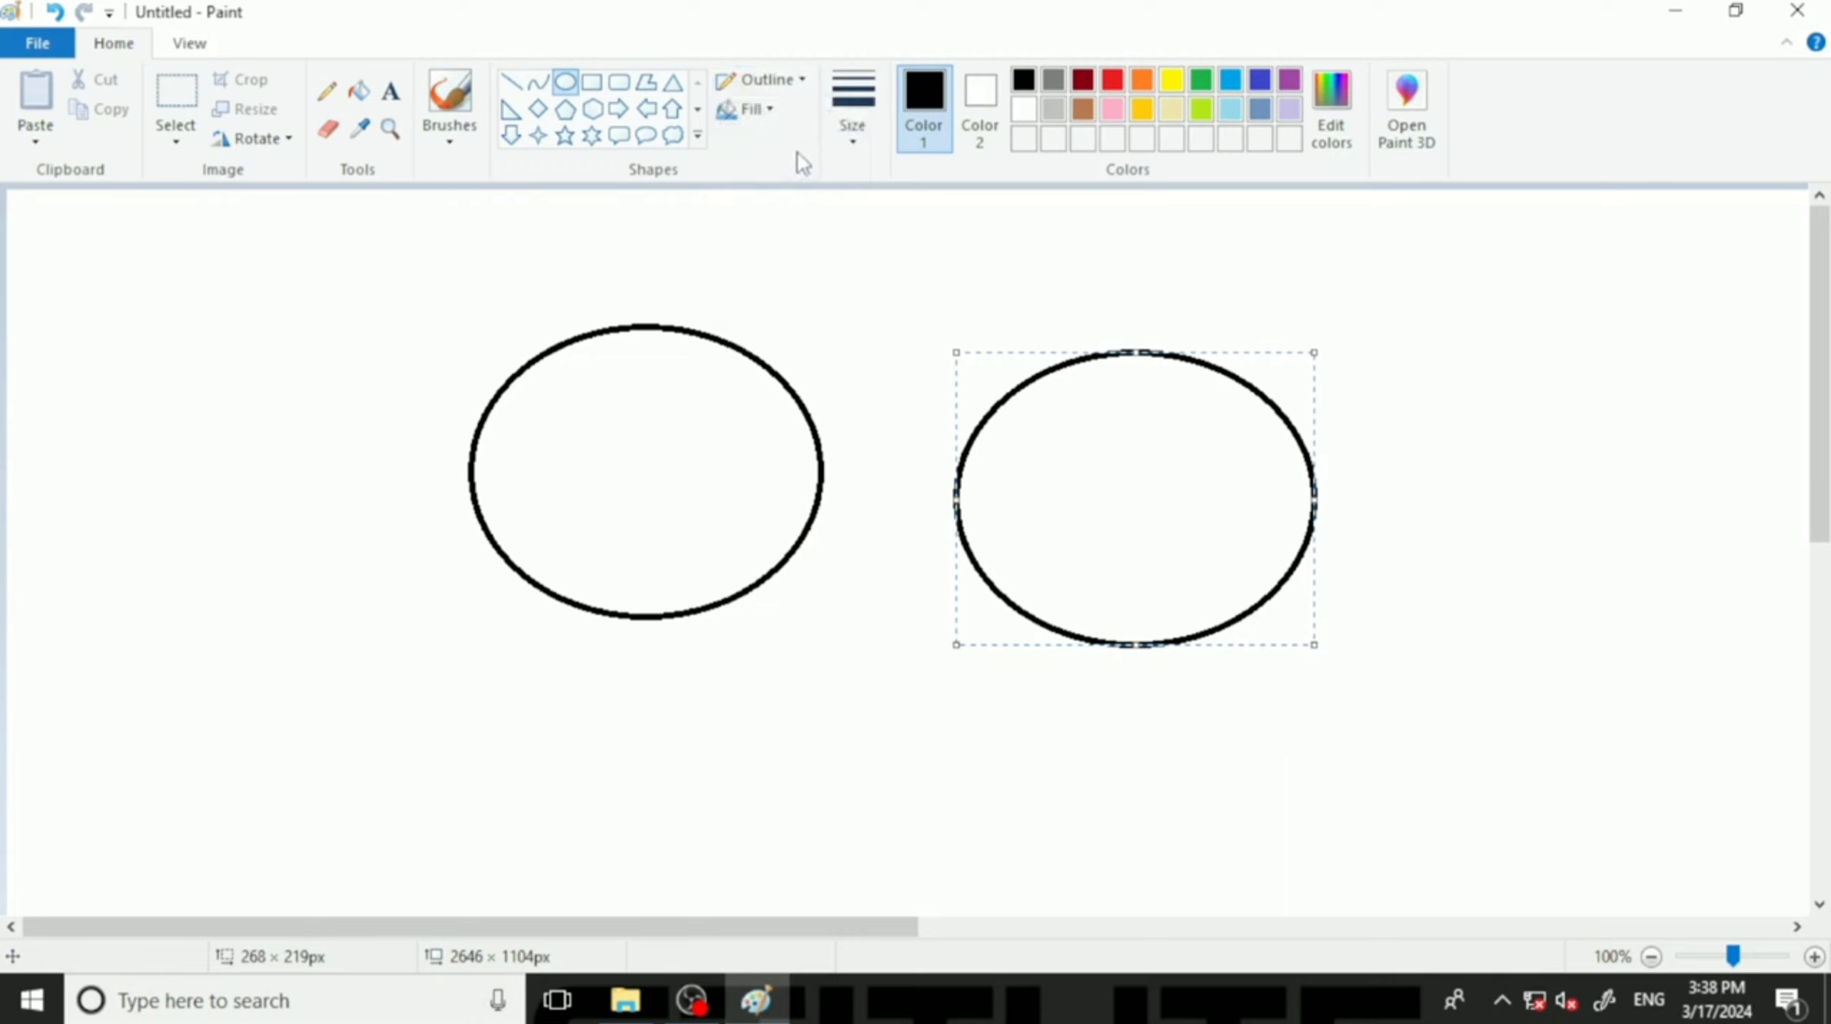
pyautogui.click(864, 142)
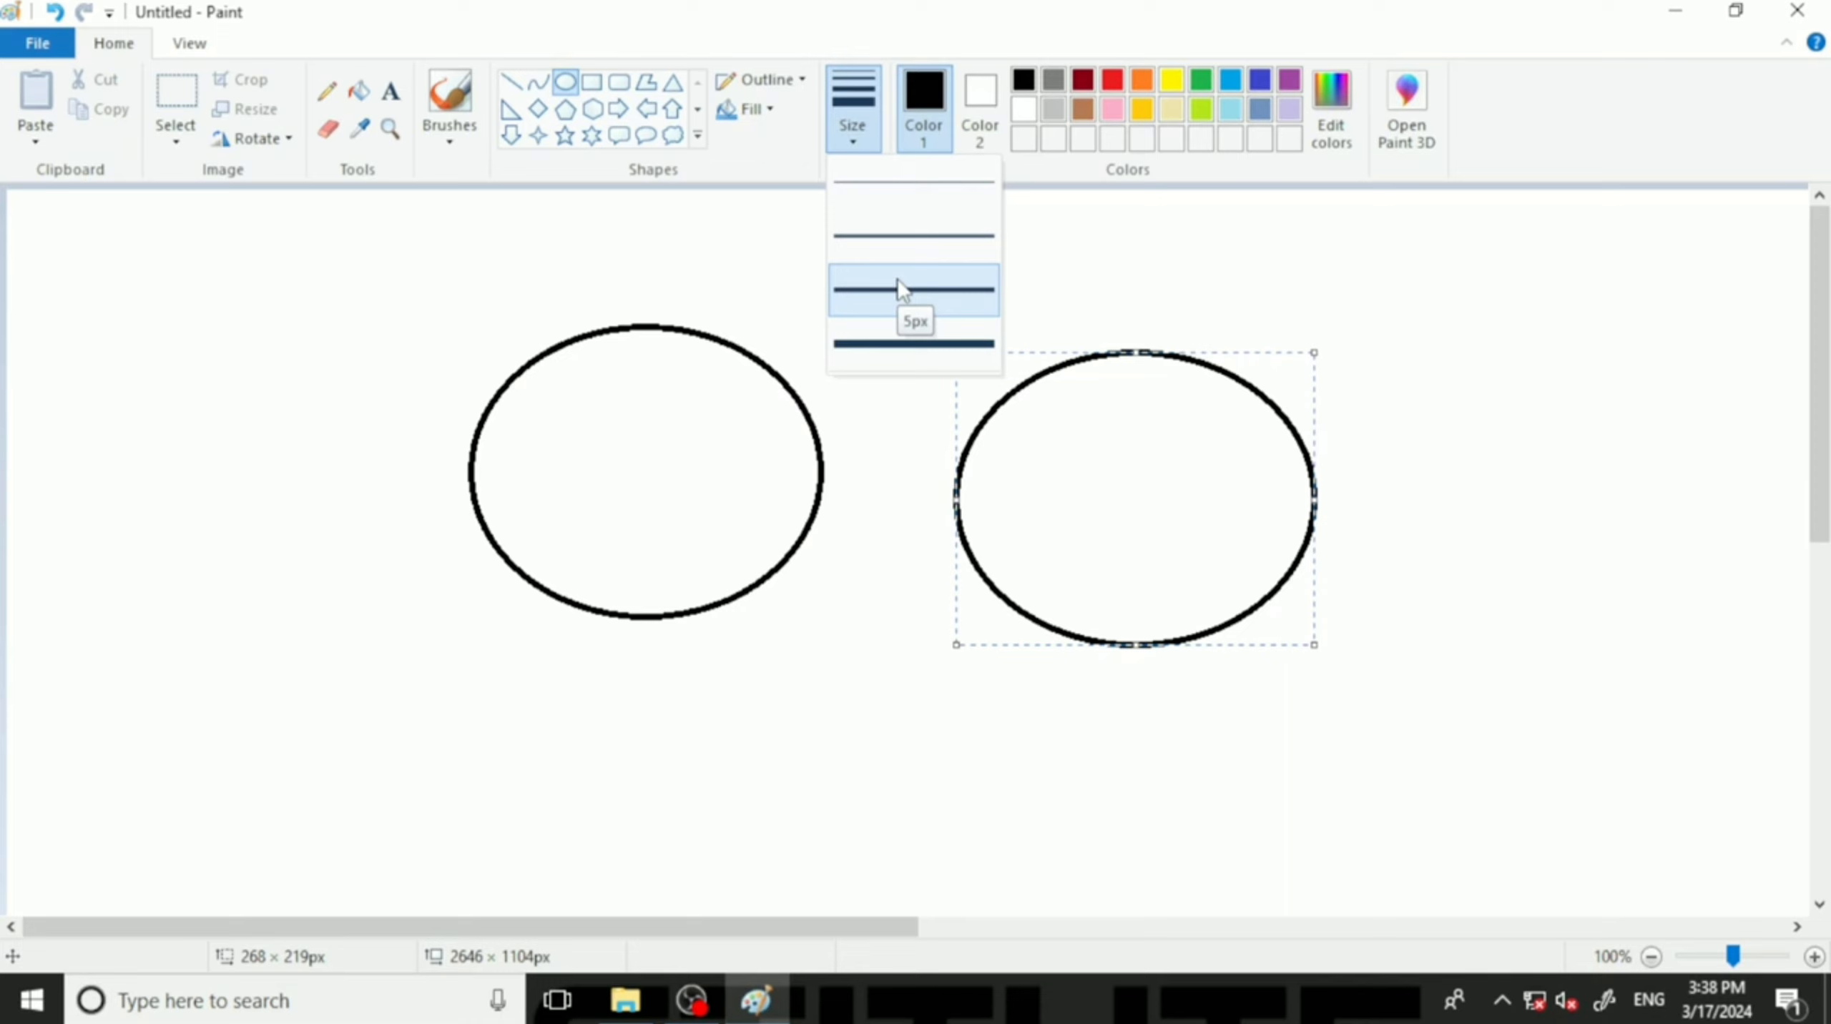
pyautogui.click(902, 234)
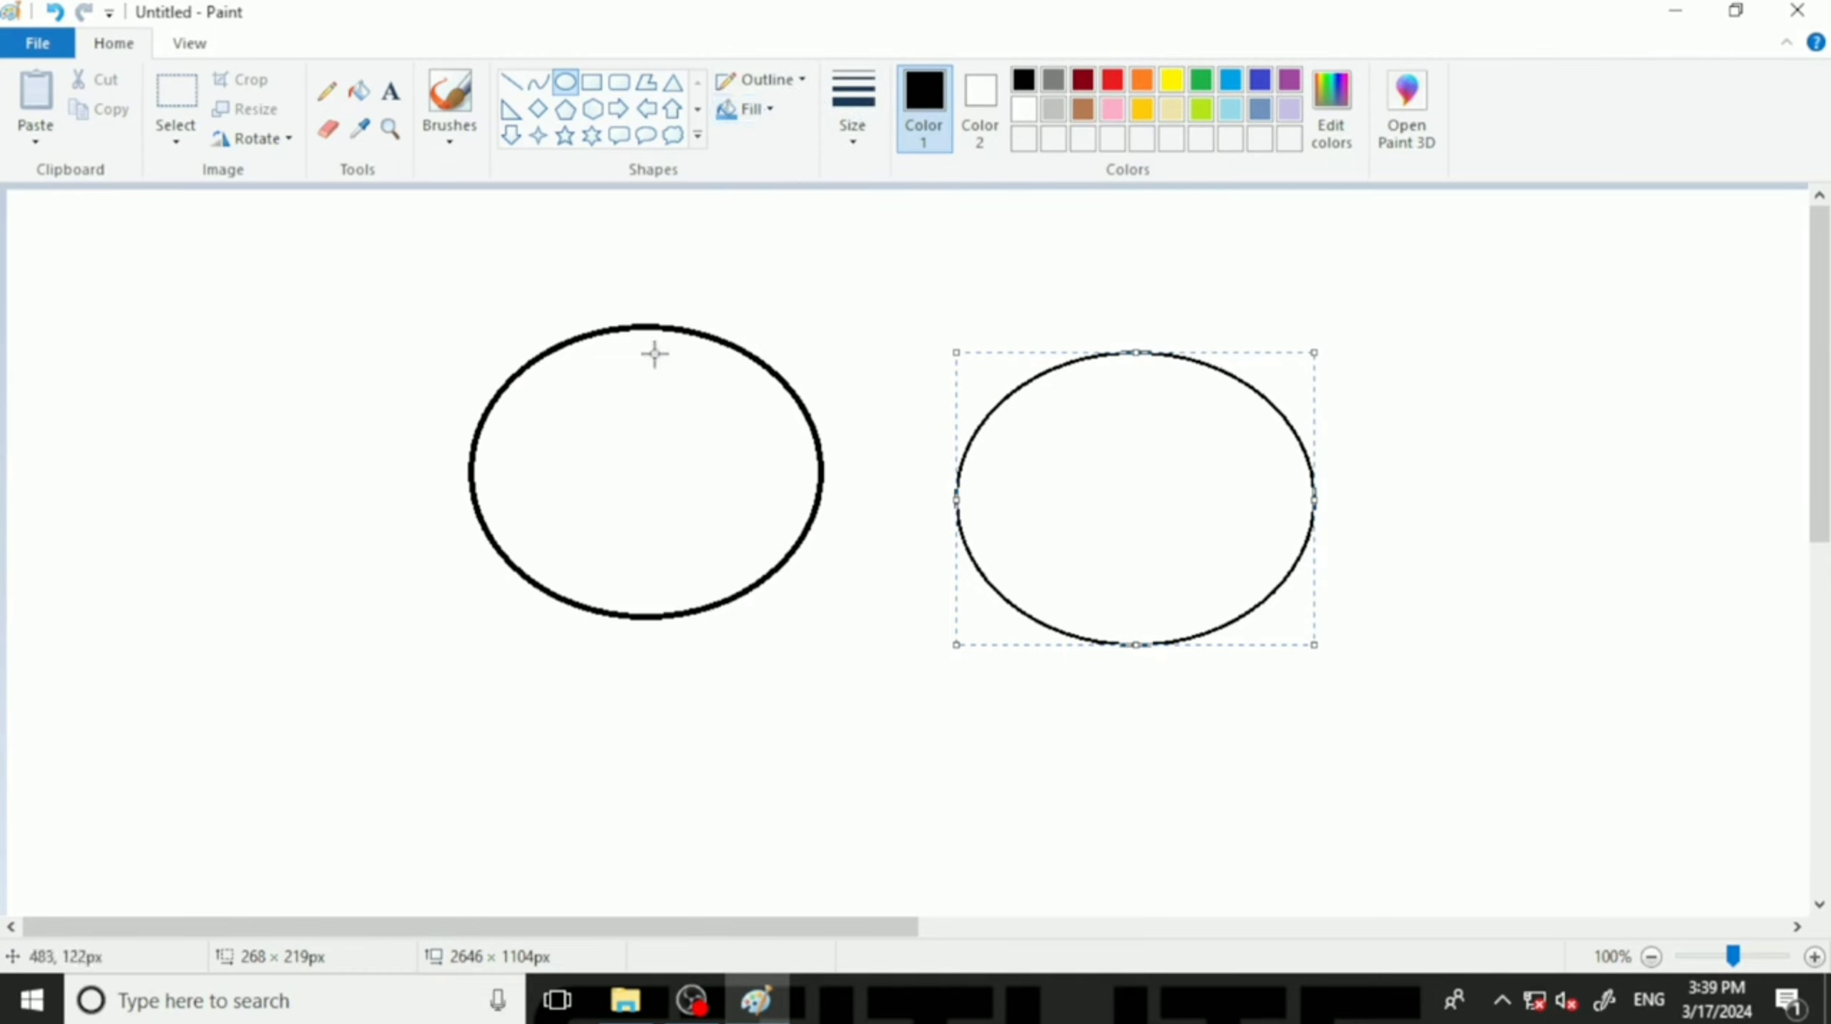
# Choose the Solid color shape fill and fill the left ellipse with red.
pyautogui.click(748, 110)
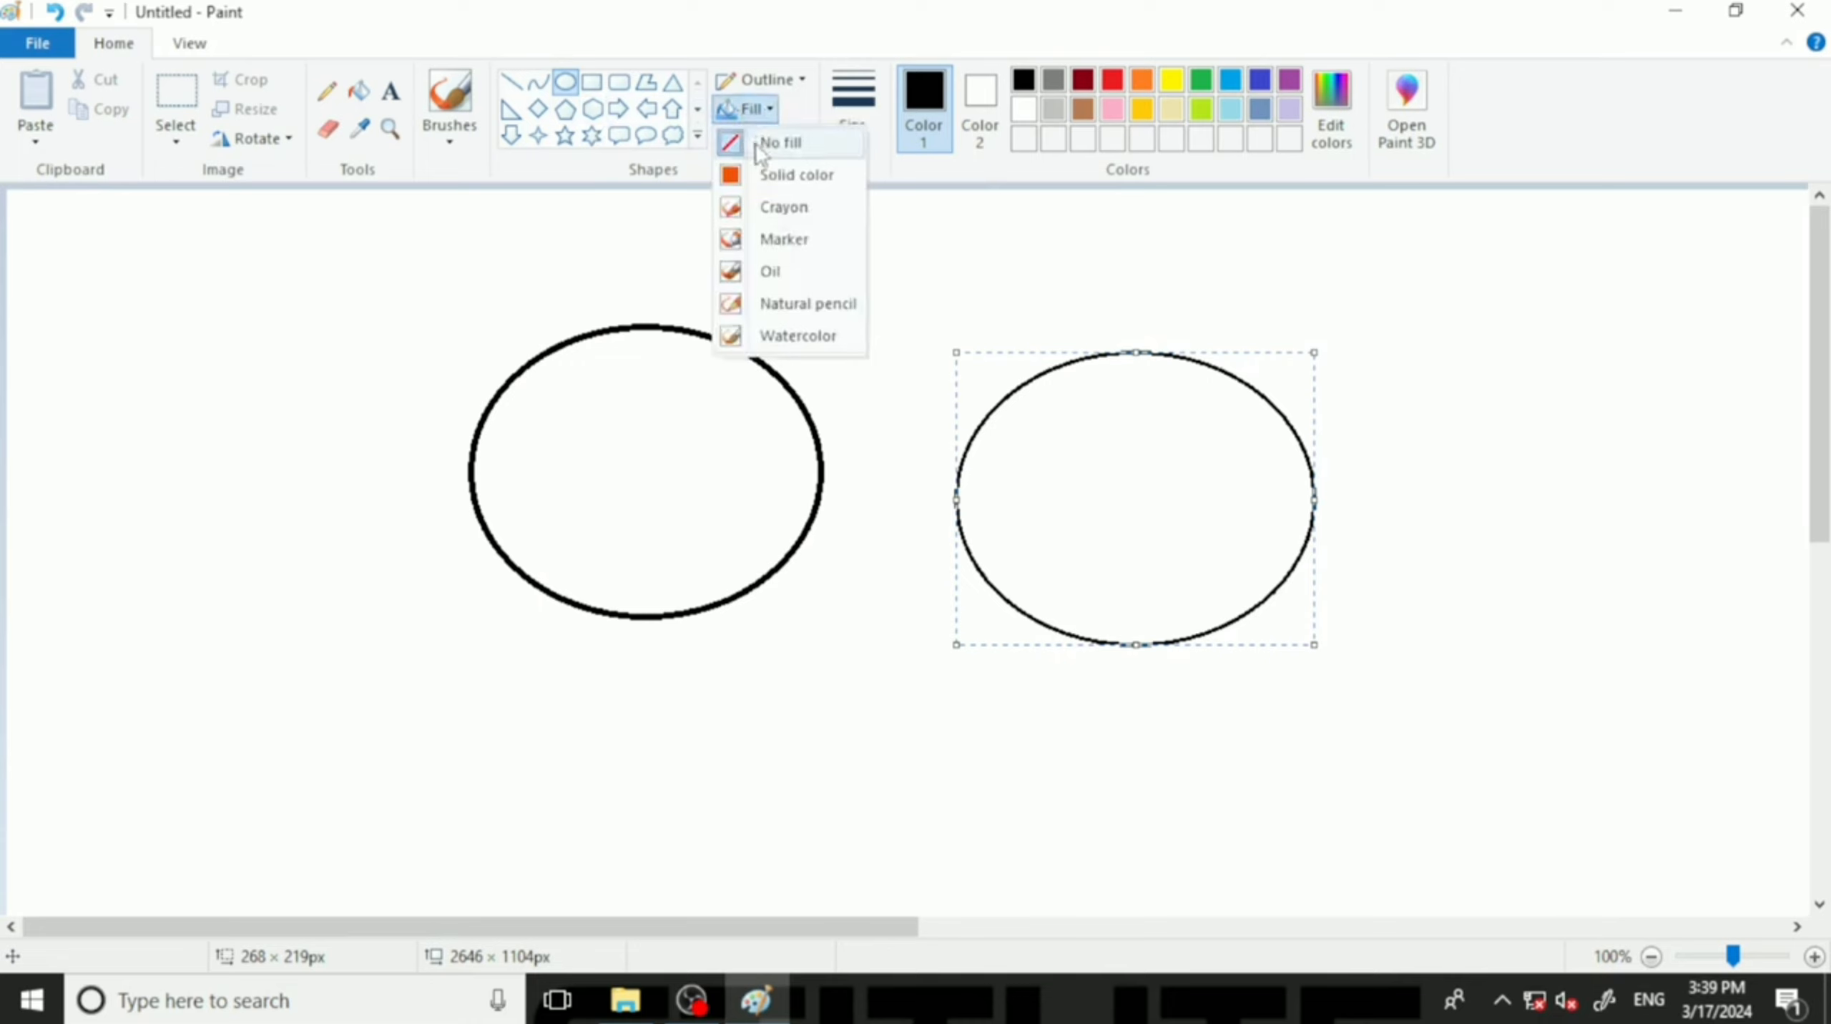
pyautogui.click(780, 175)
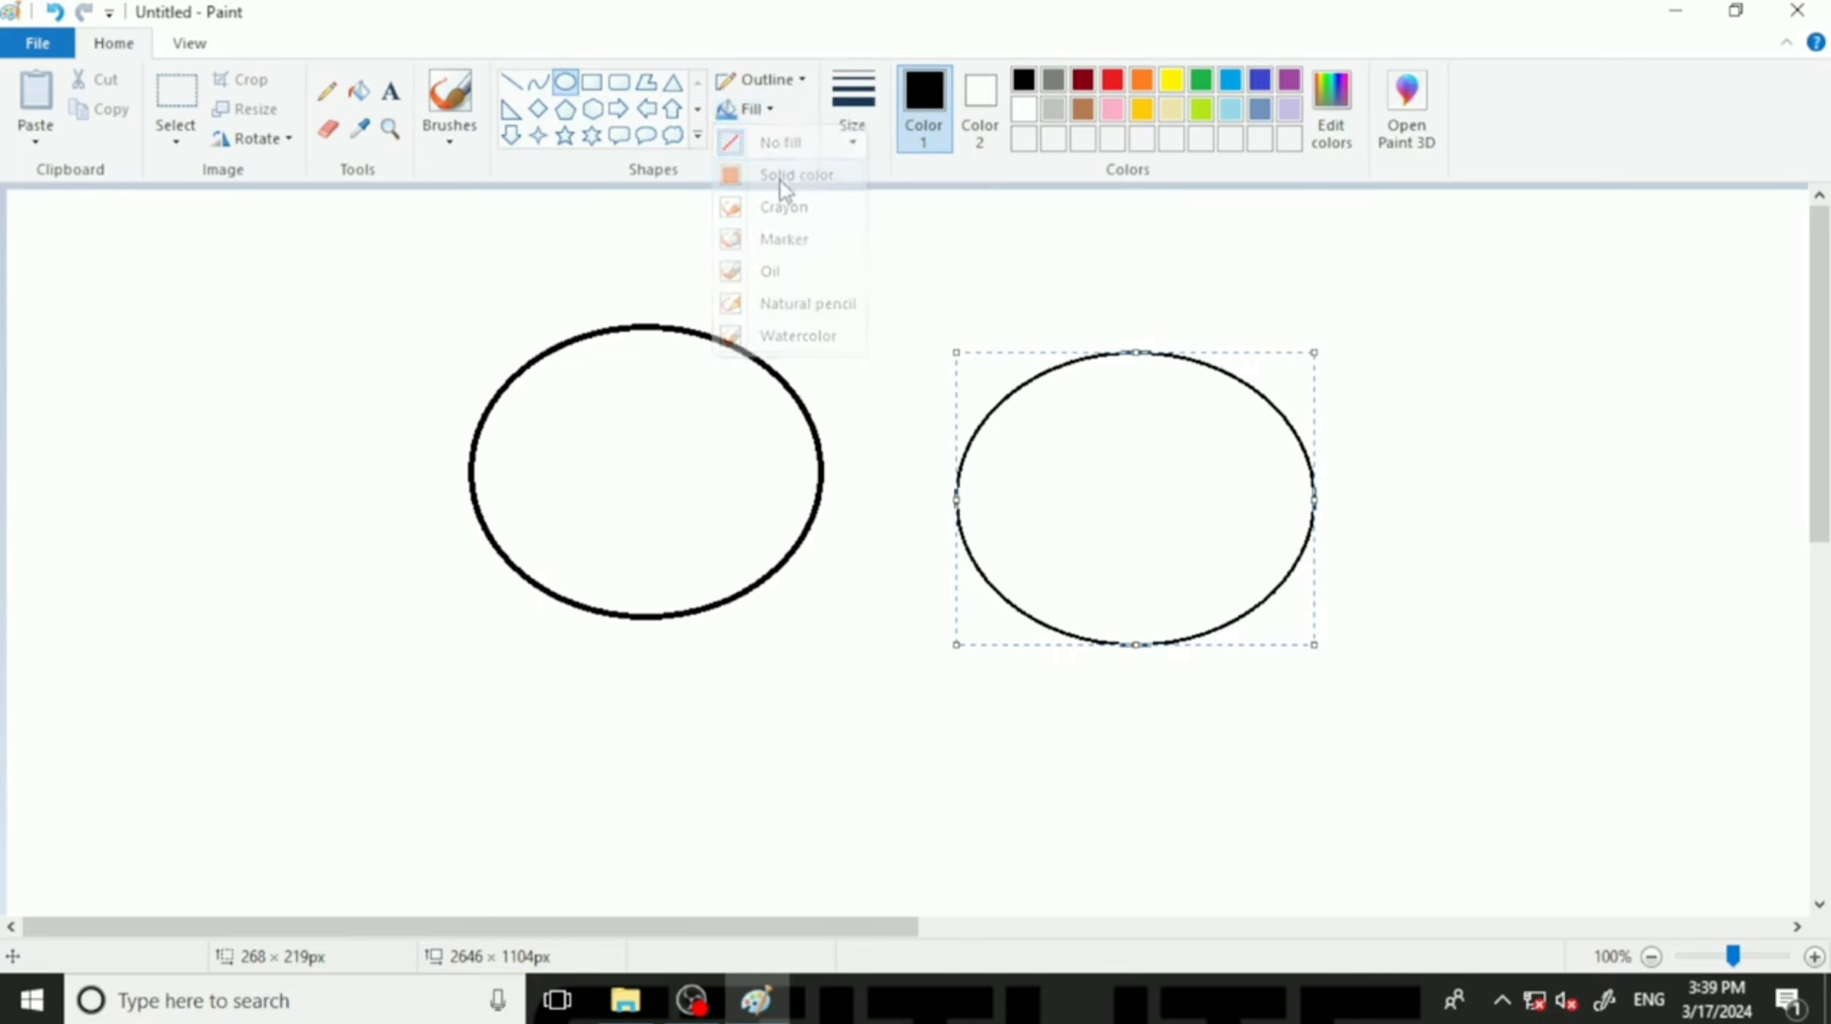
pyautogui.click(358, 90)
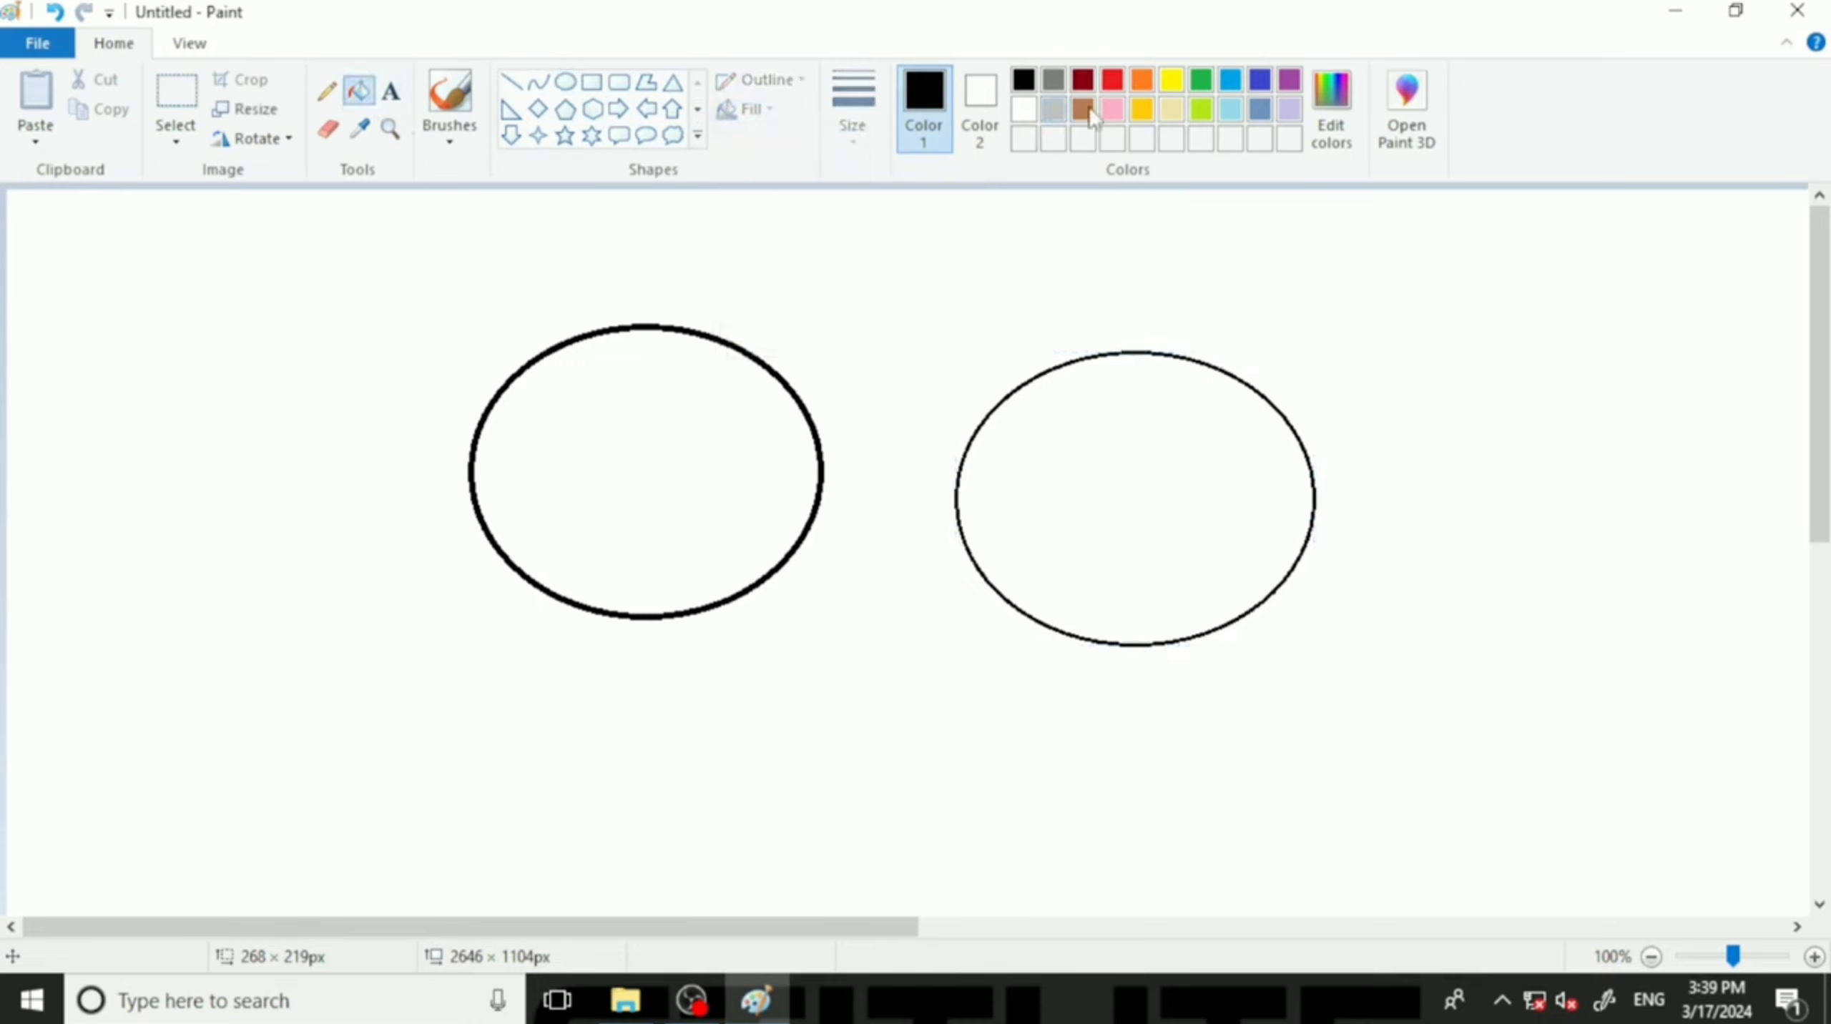
pyautogui.click(1112, 79)
pyautogui.click(659, 440)
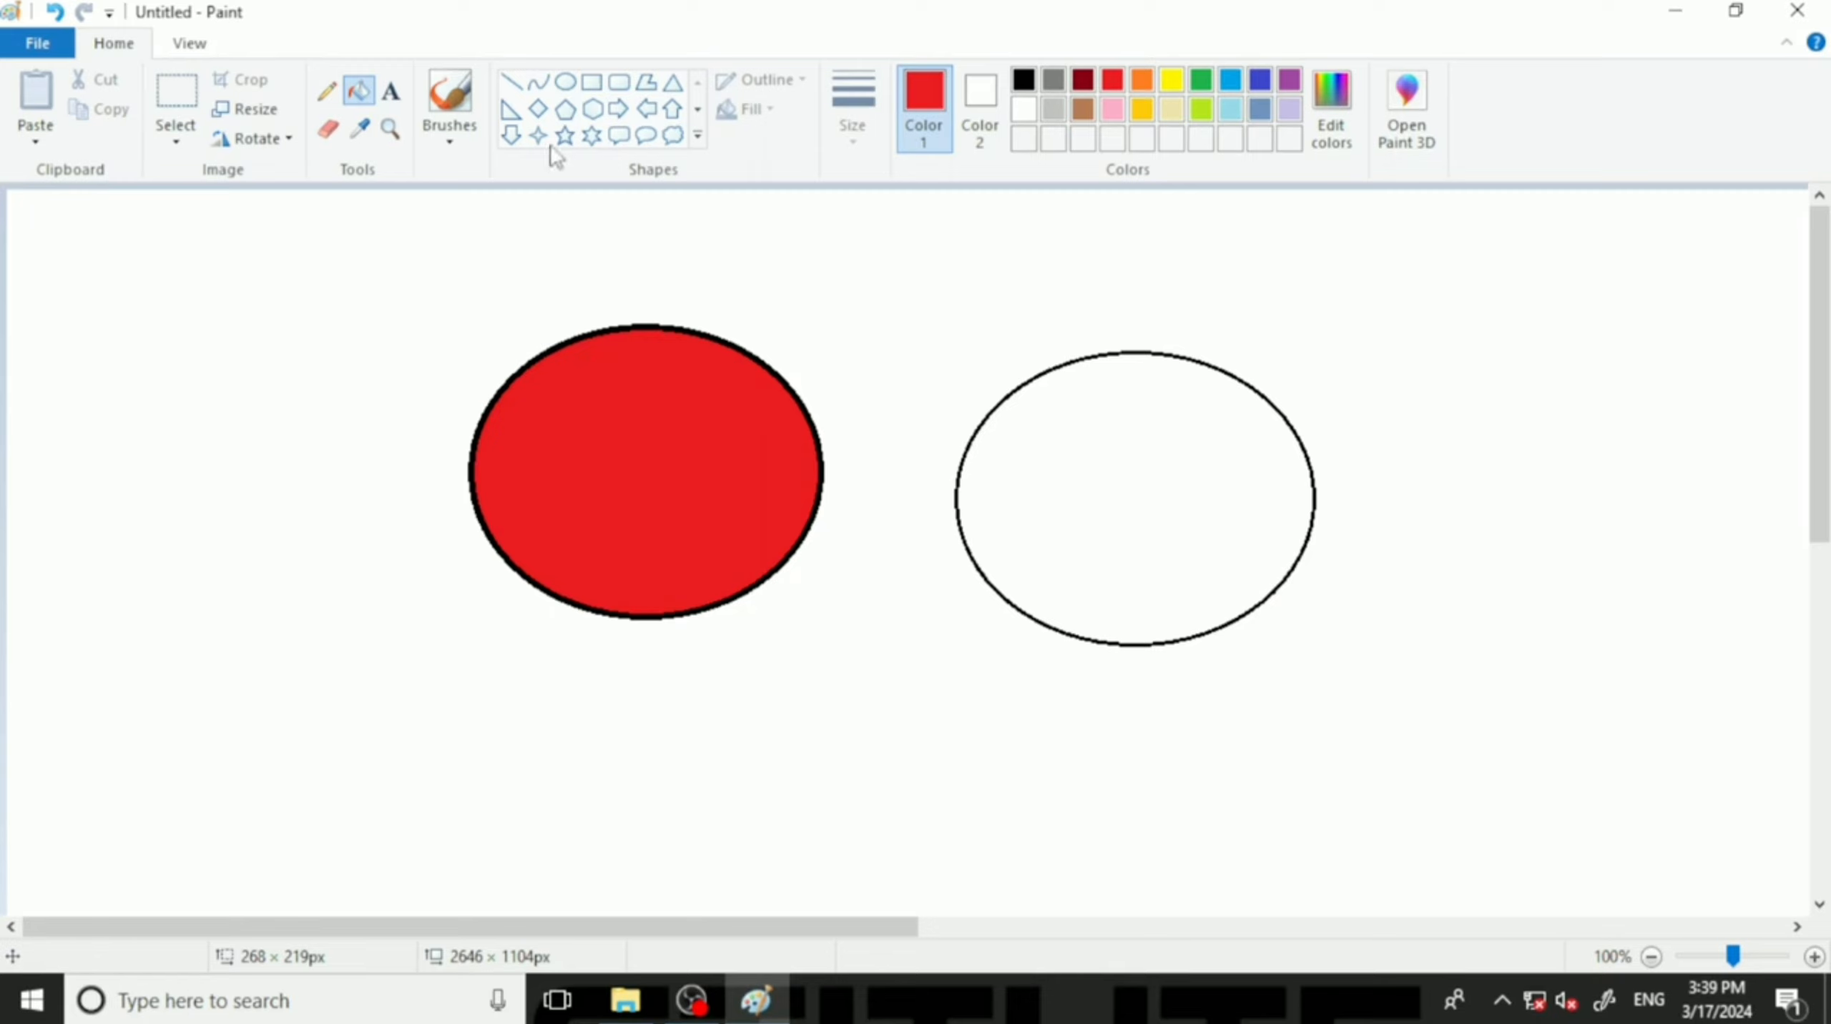
# Draw a black rectangle about 182 × 135 px in the empty area left of the red ellipse.
pyautogui.click(566, 84)
pyautogui.click(1024, 78)
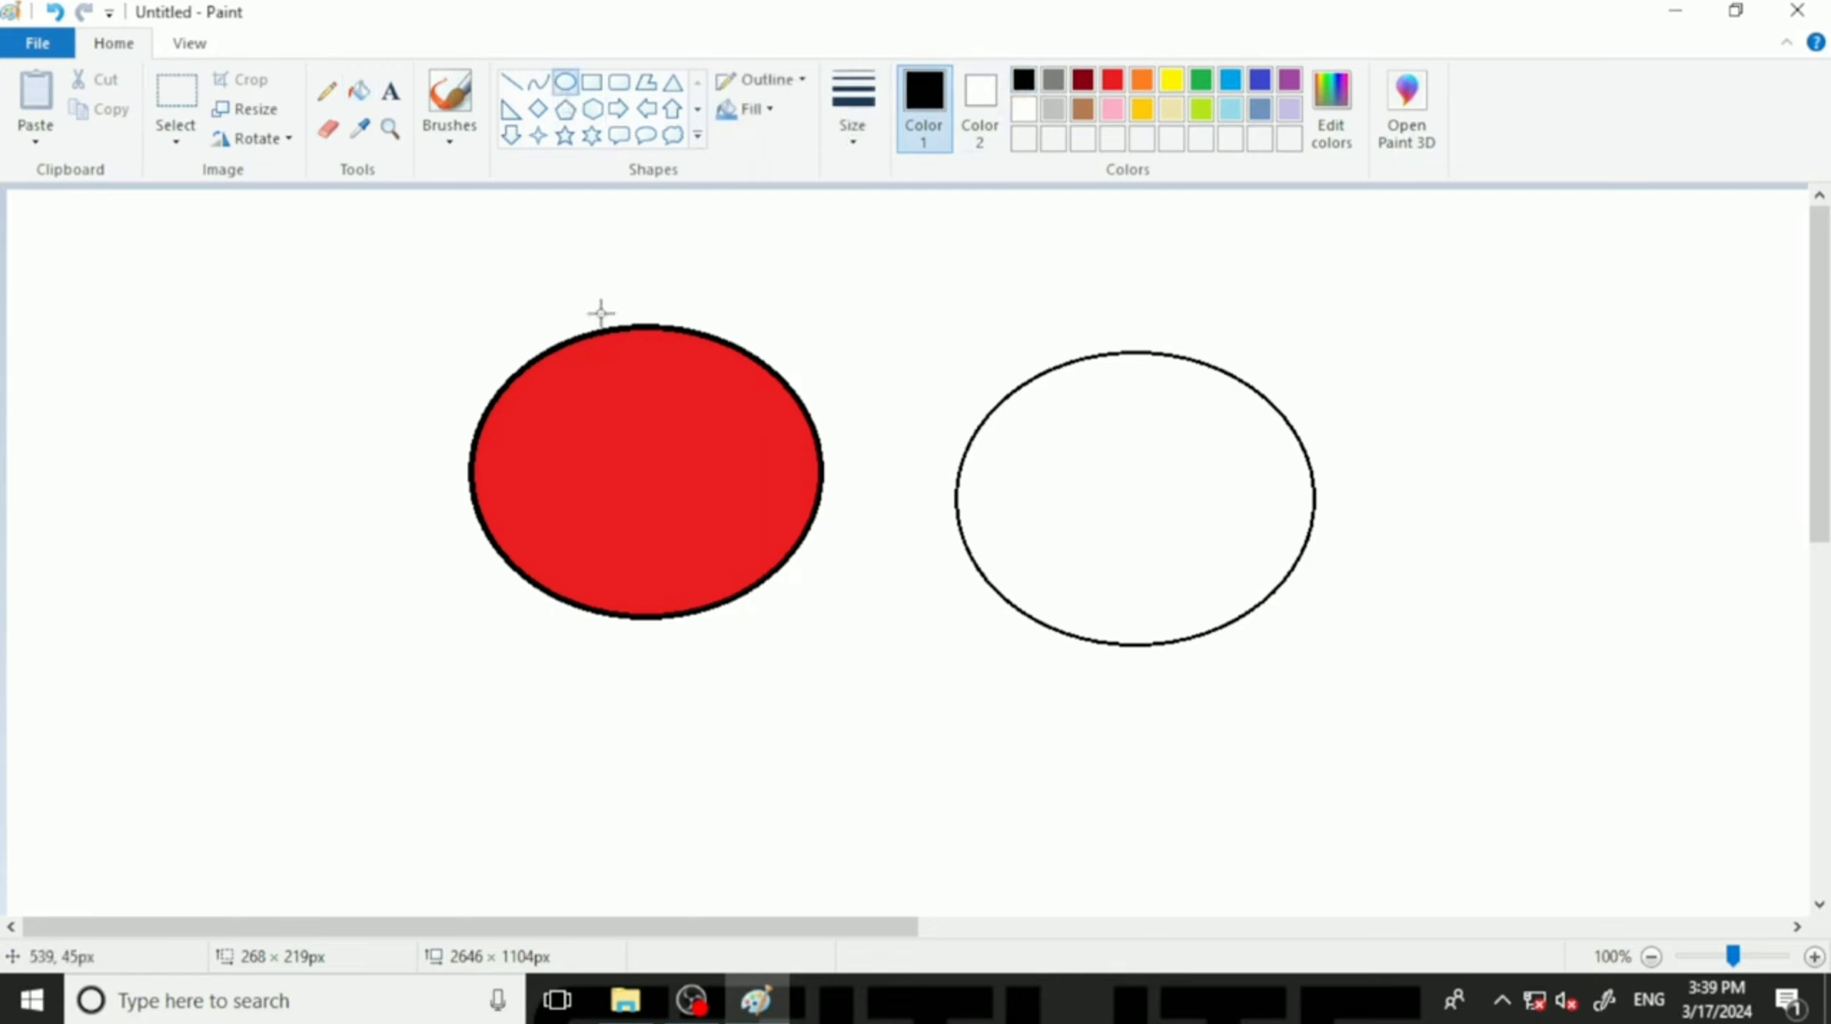
pyautogui.click(591, 82)
pyautogui.moveTo(105, 275); pyautogui.dragTo(349, 454)
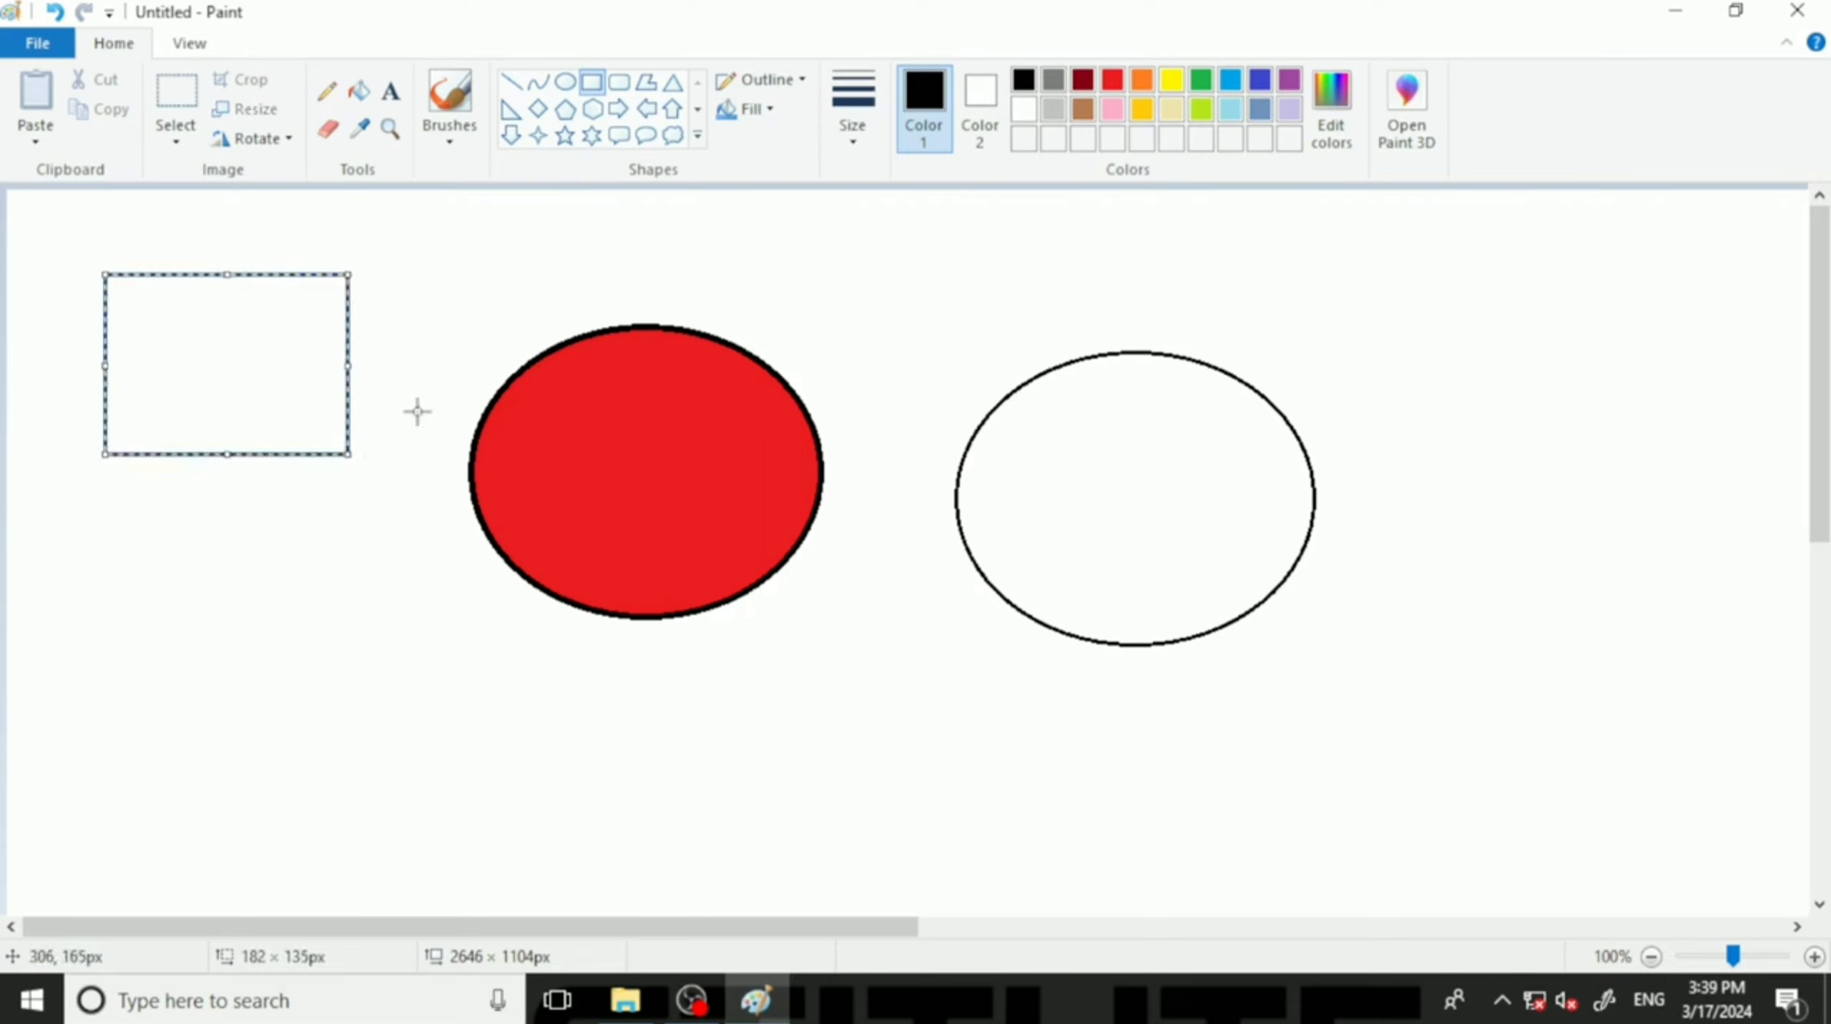
# Apply the Crayon fill style to the rectangle and fill its interior with red.
pyautogui.click(751, 108)
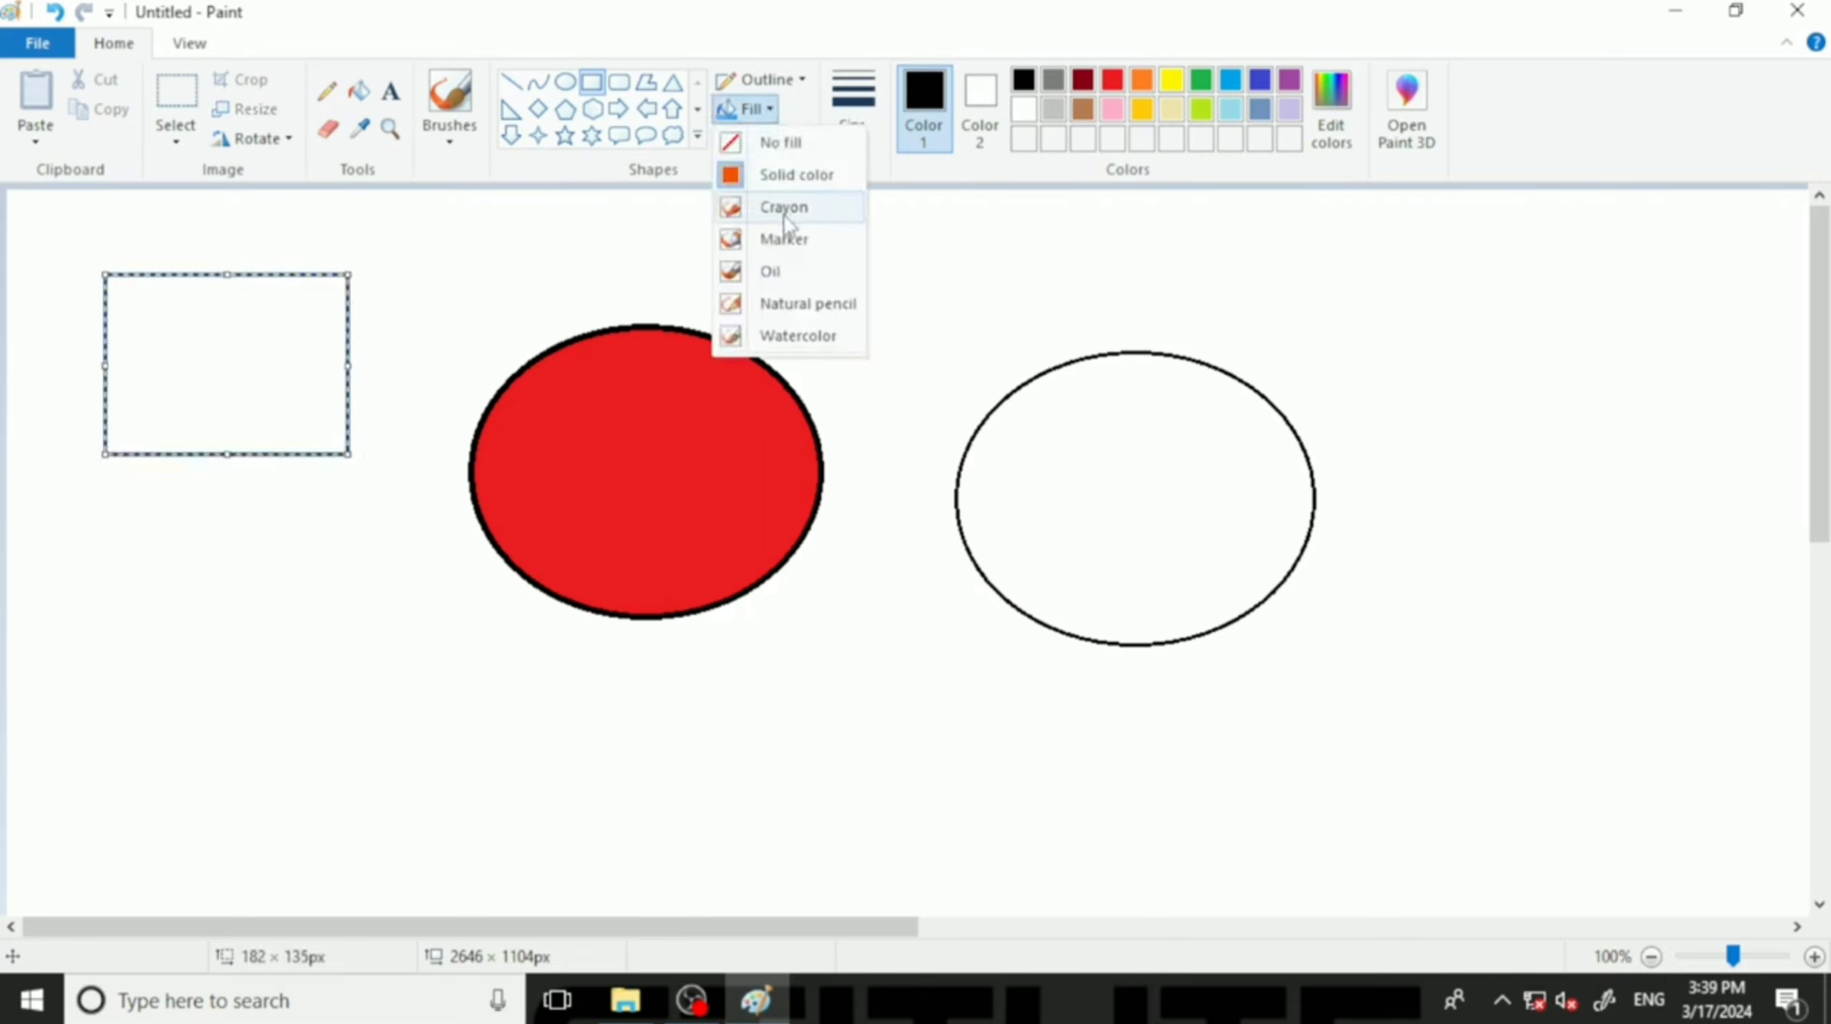
pyautogui.click(784, 208)
pyautogui.click(359, 90)
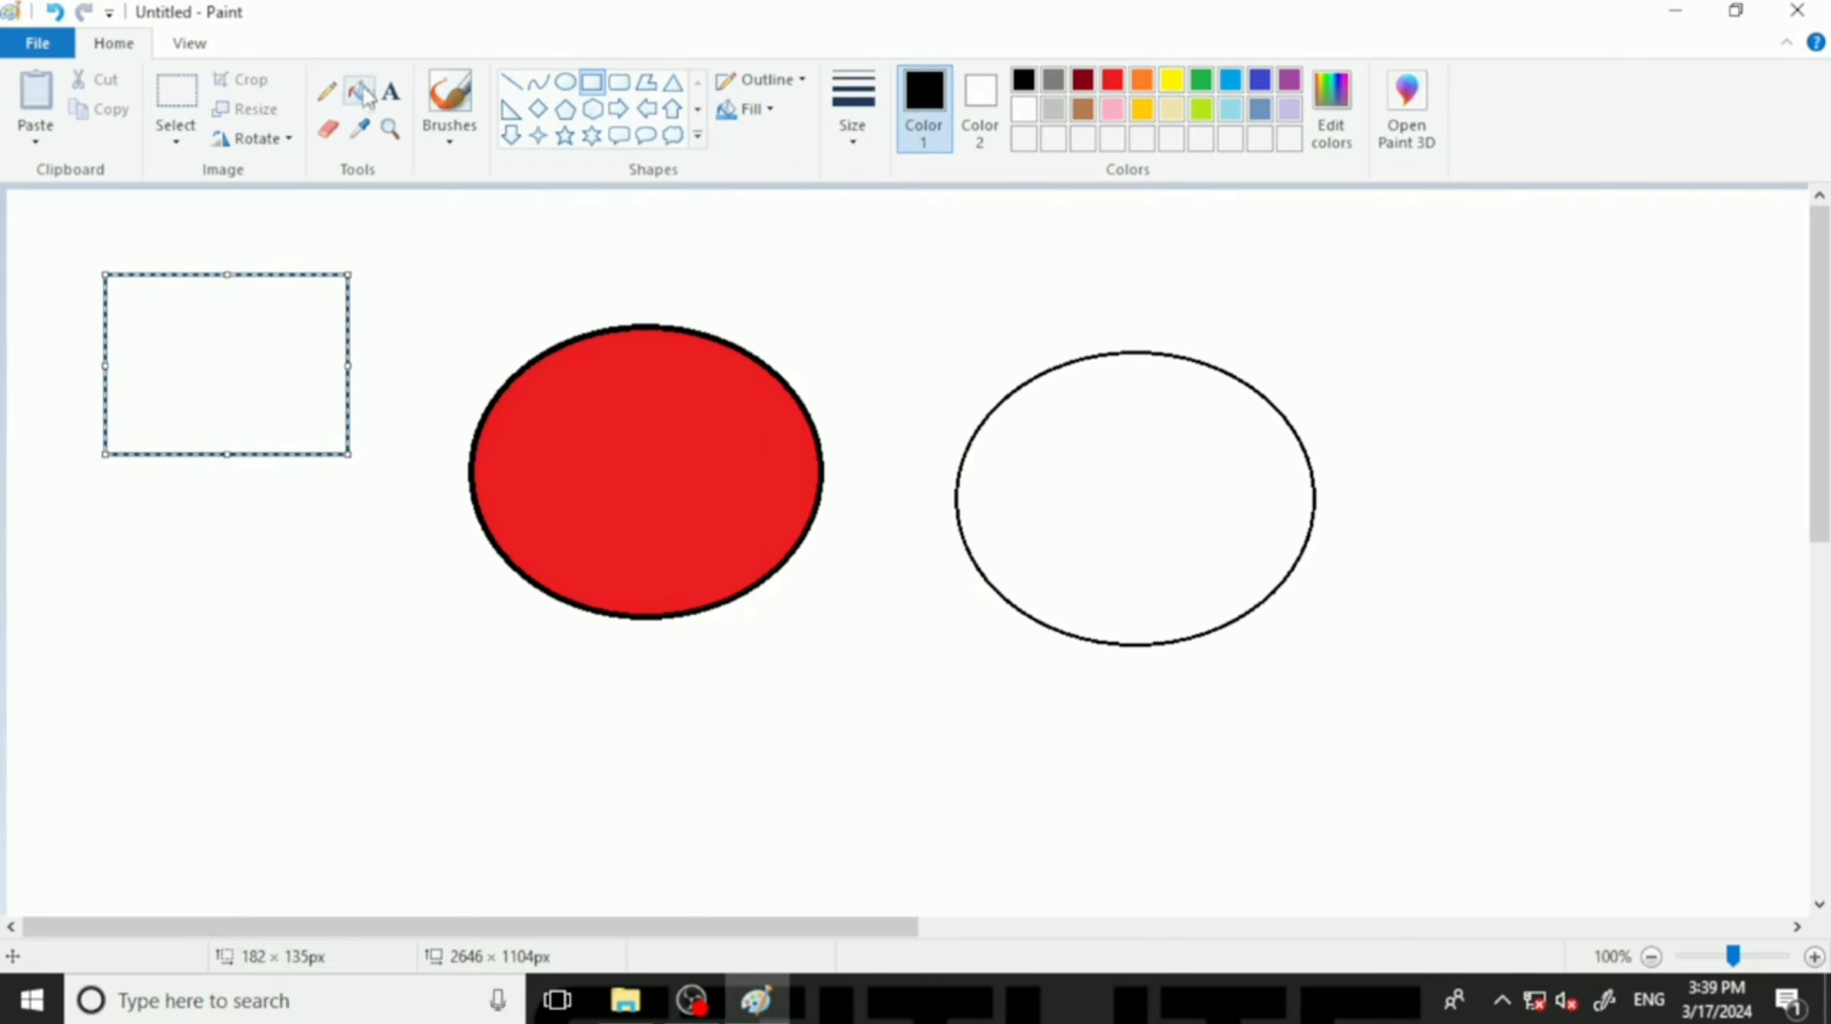
pyautogui.click(1112, 80)
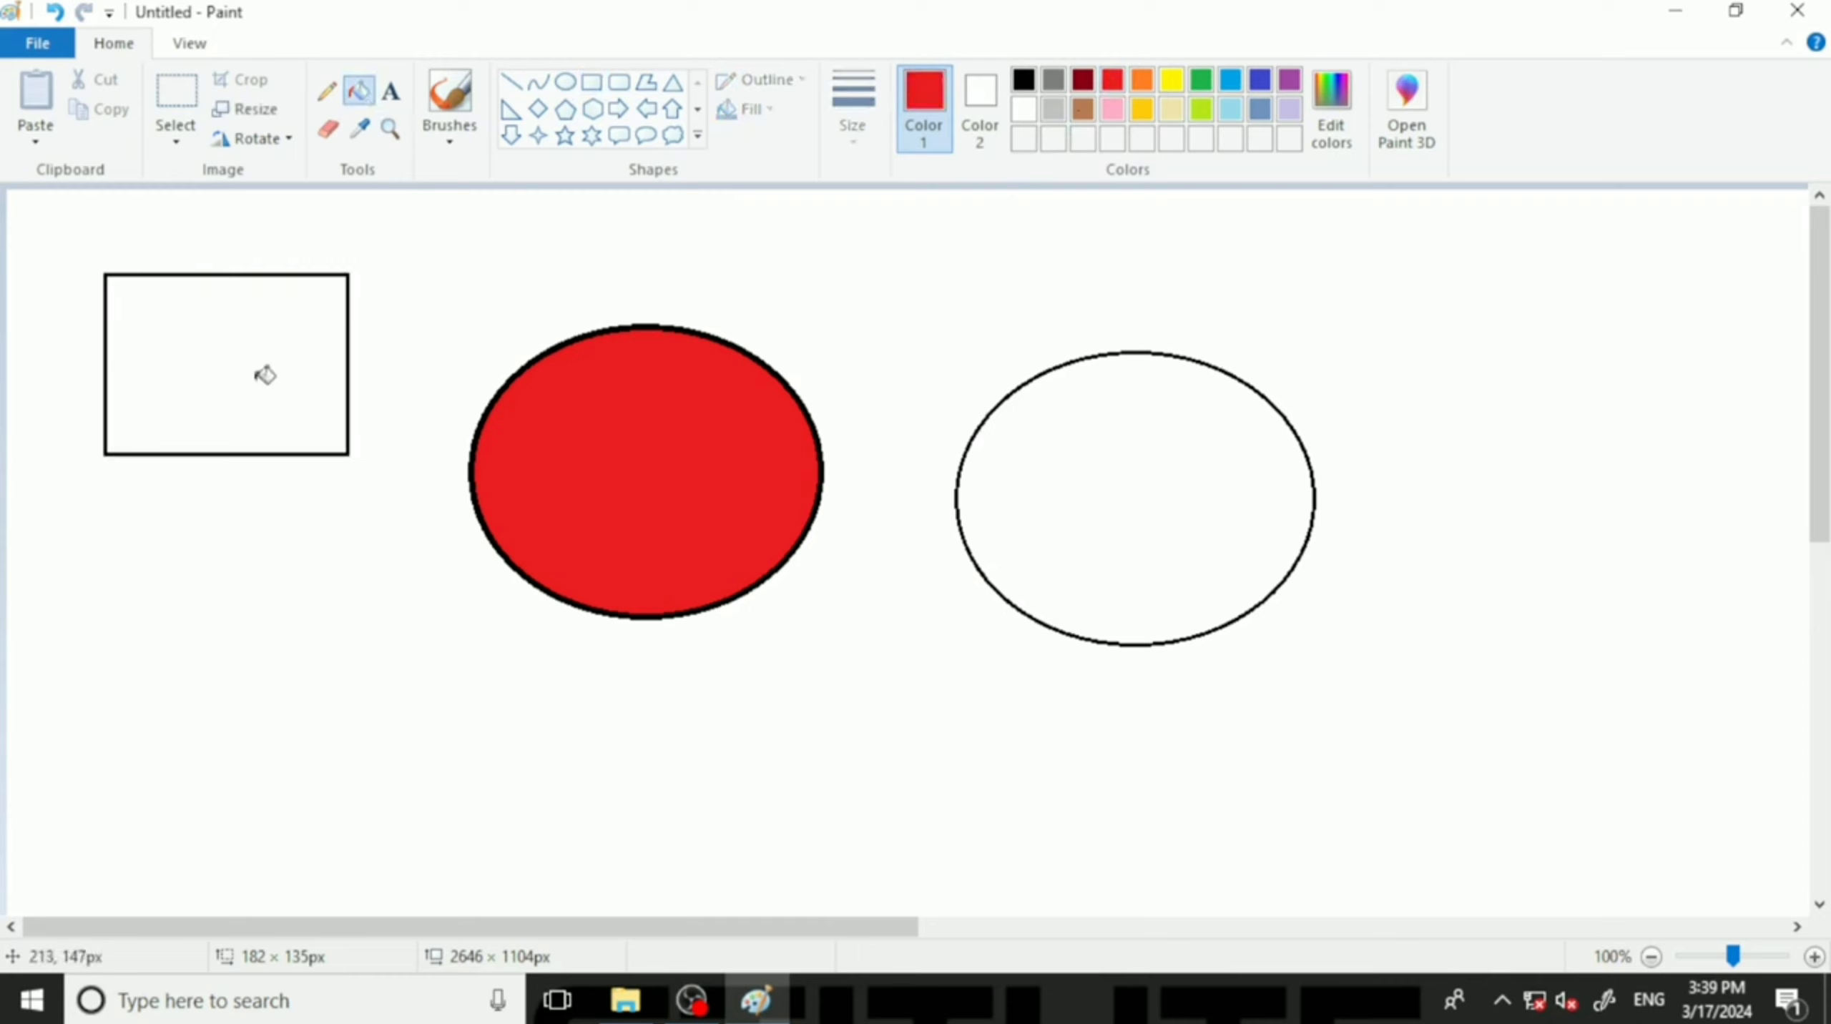
pyautogui.click(233, 353)
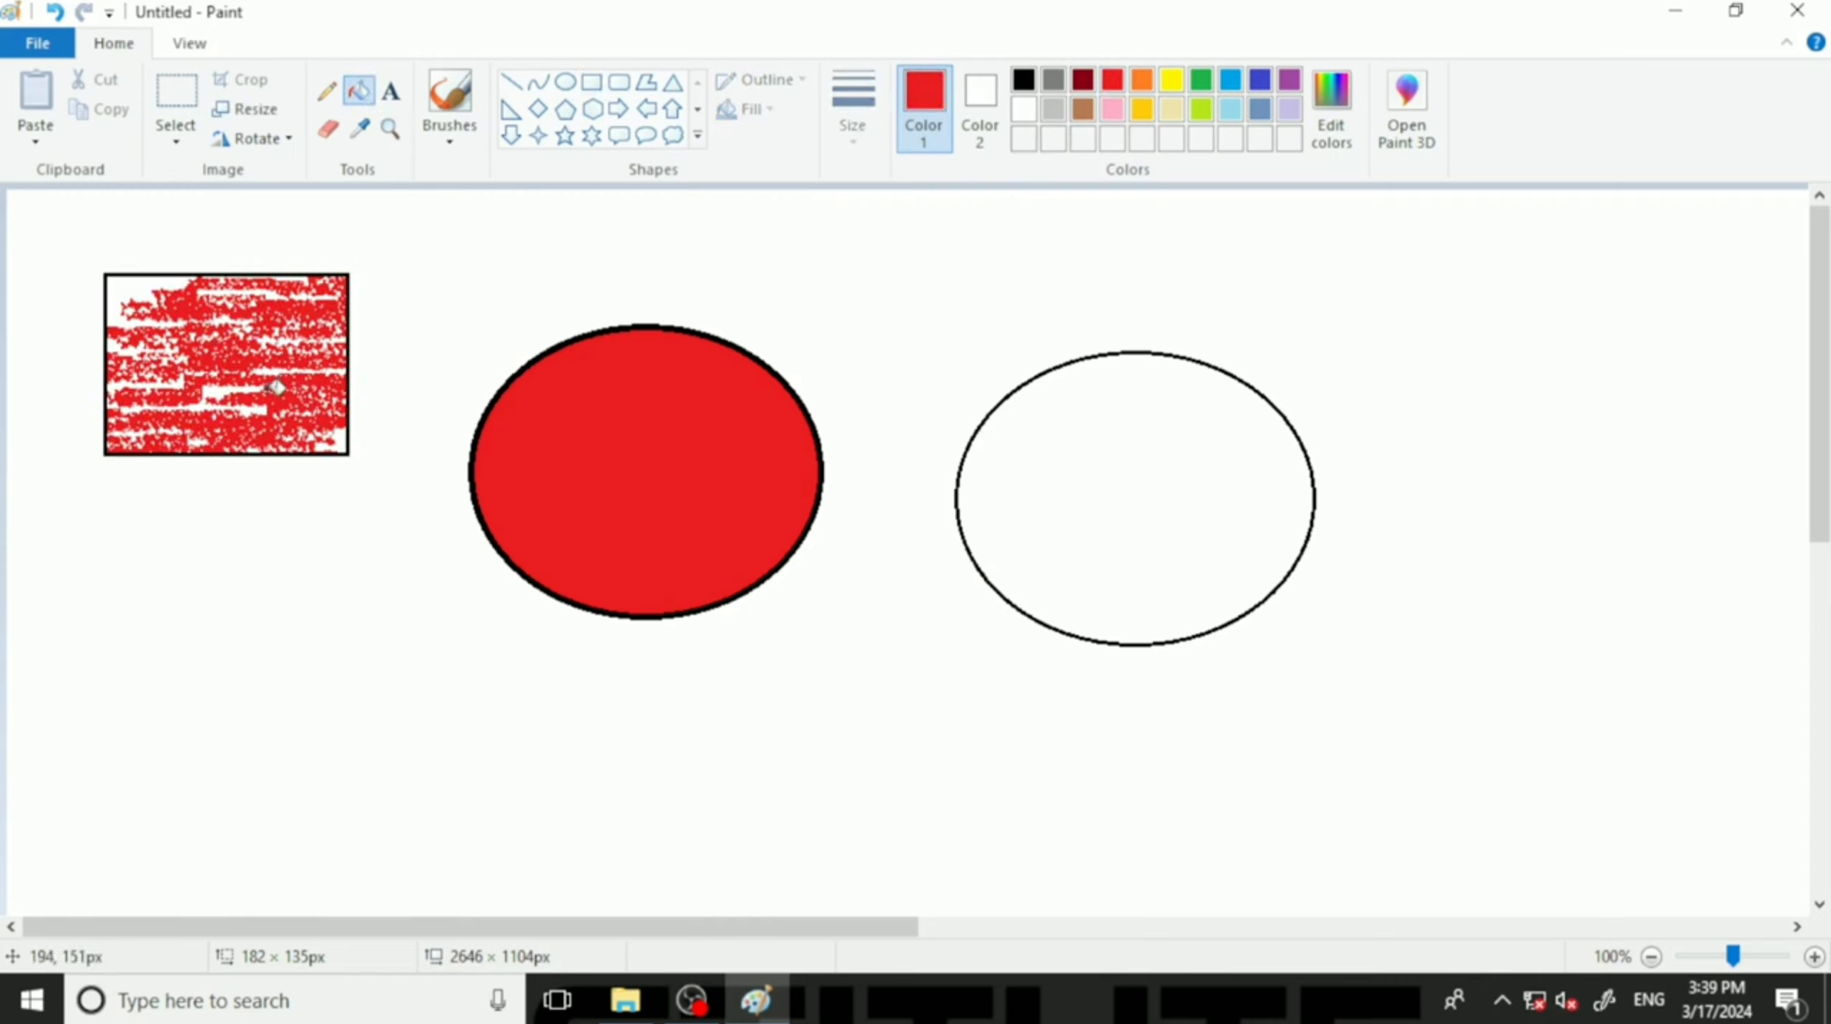
# Draw a black triangle about 182 × 157 px below the rectangle.
pyautogui.click(618, 84)
pyautogui.click(673, 81)
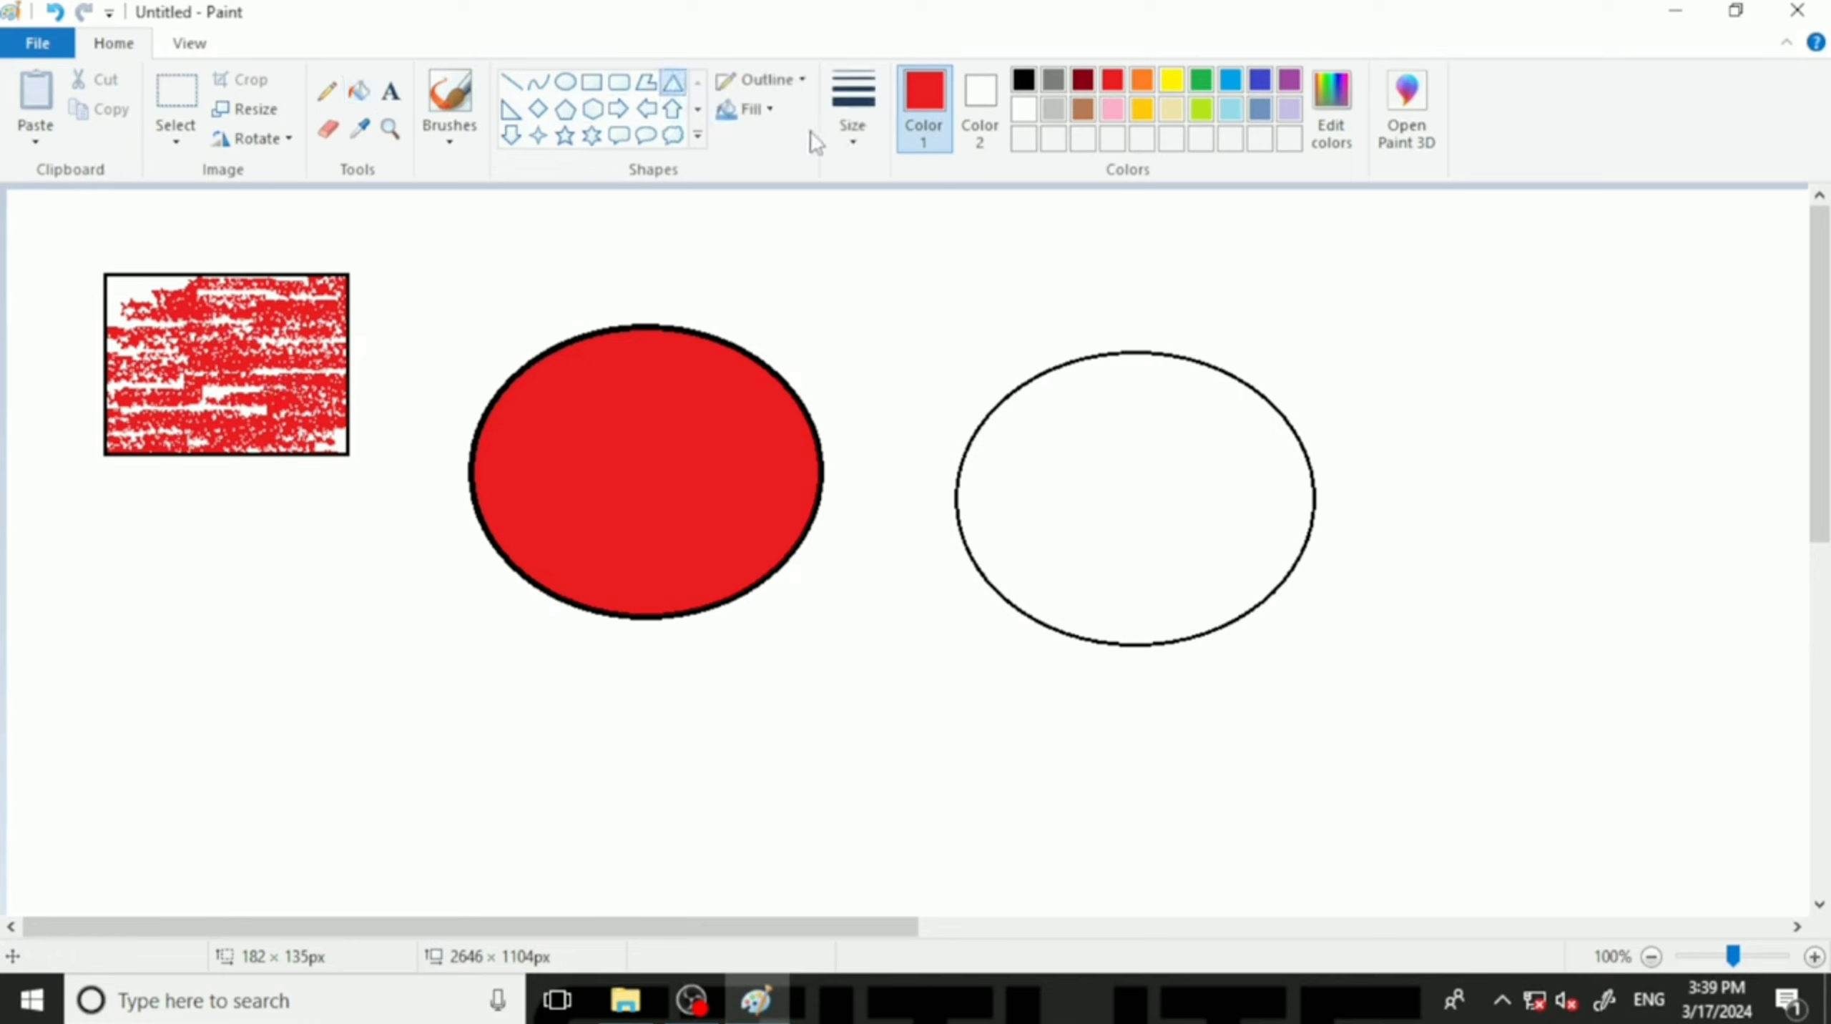
pyautogui.click(1023, 79)
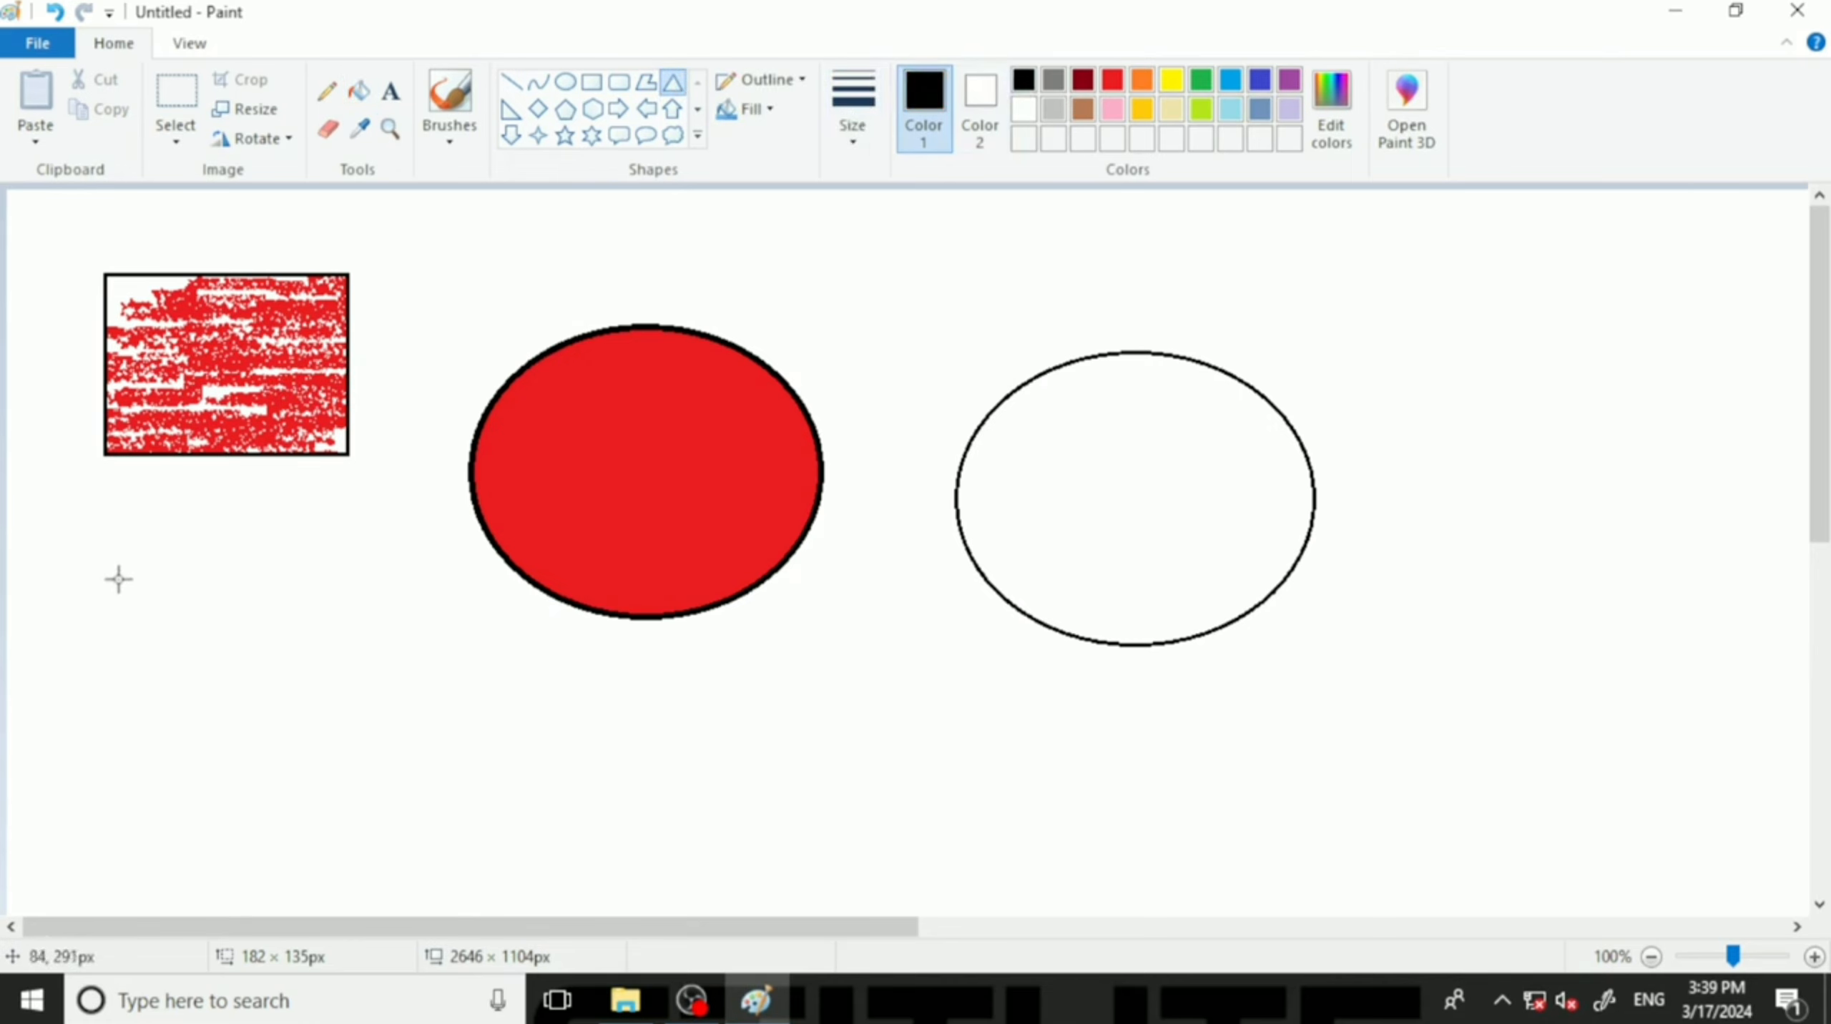
pyautogui.moveTo(115, 577); pyautogui.dragTo(358, 785)
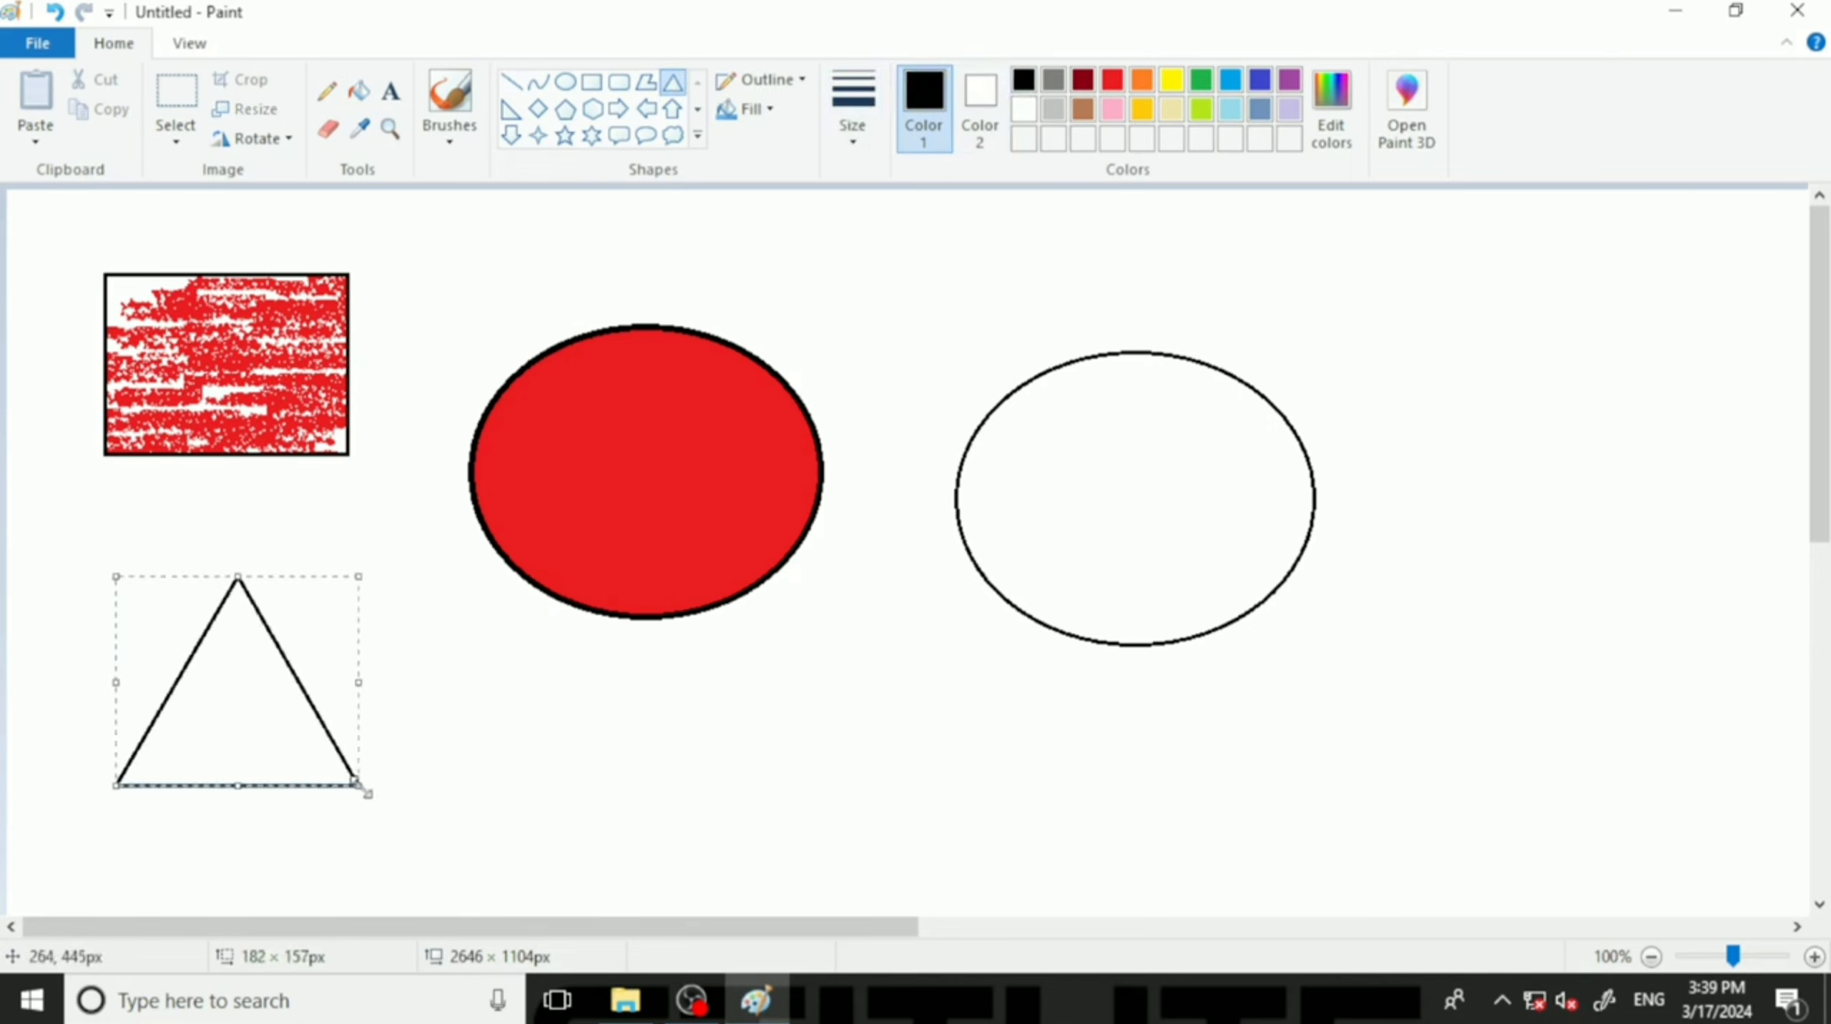
# Apply the Watercolor fill style to the triangle and fill its interior with red.
pyautogui.click(750, 116)
pyautogui.click(766, 303)
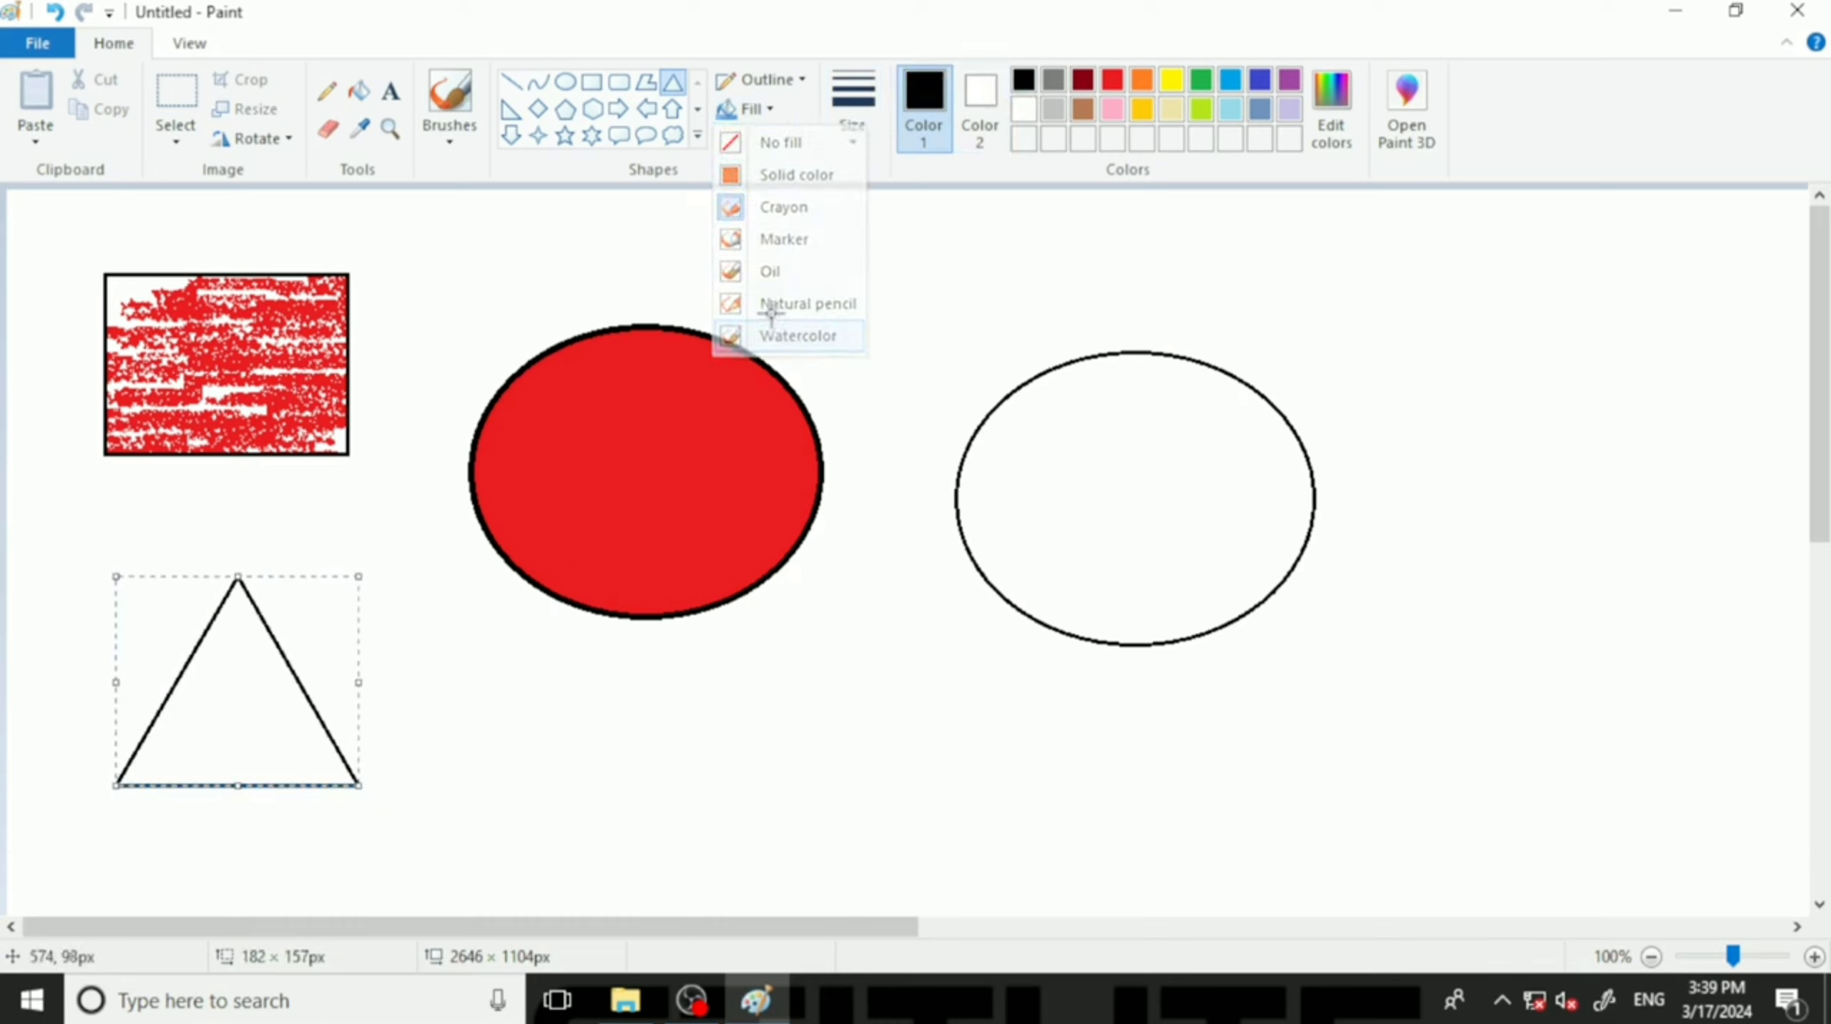
pyautogui.click(358, 90)
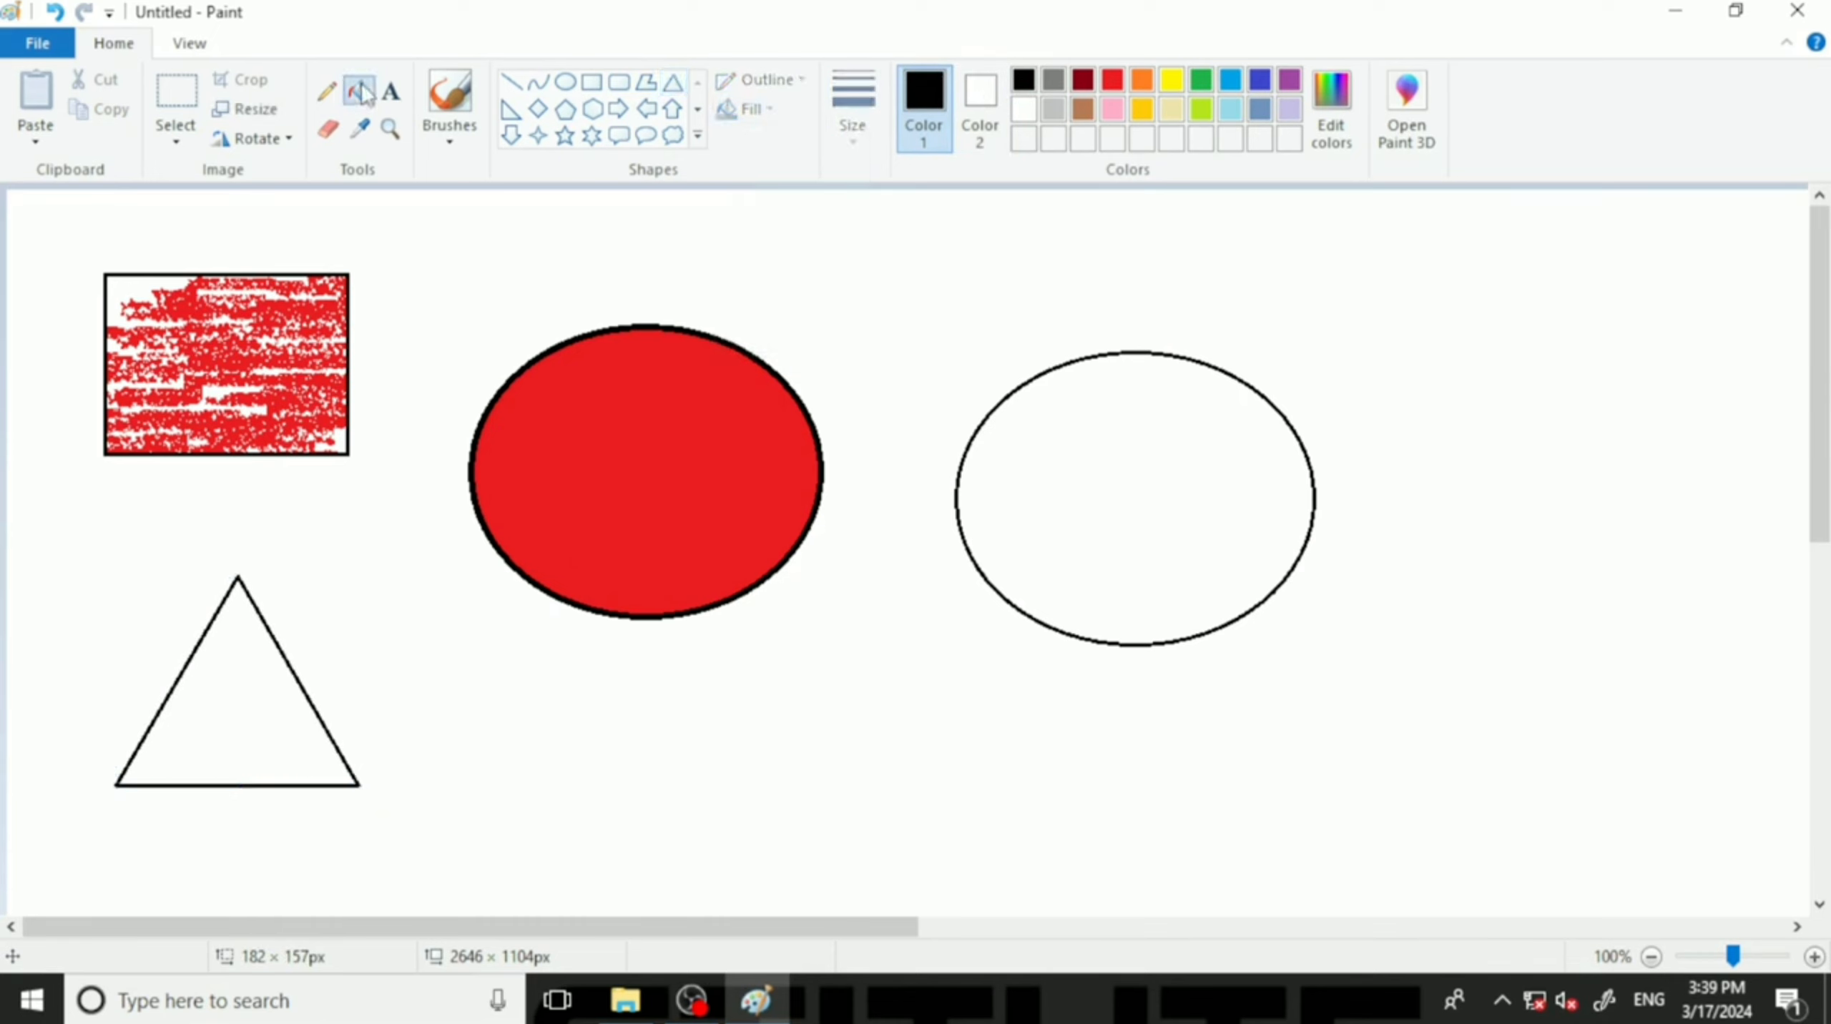
pyautogui.click(1112, 79)
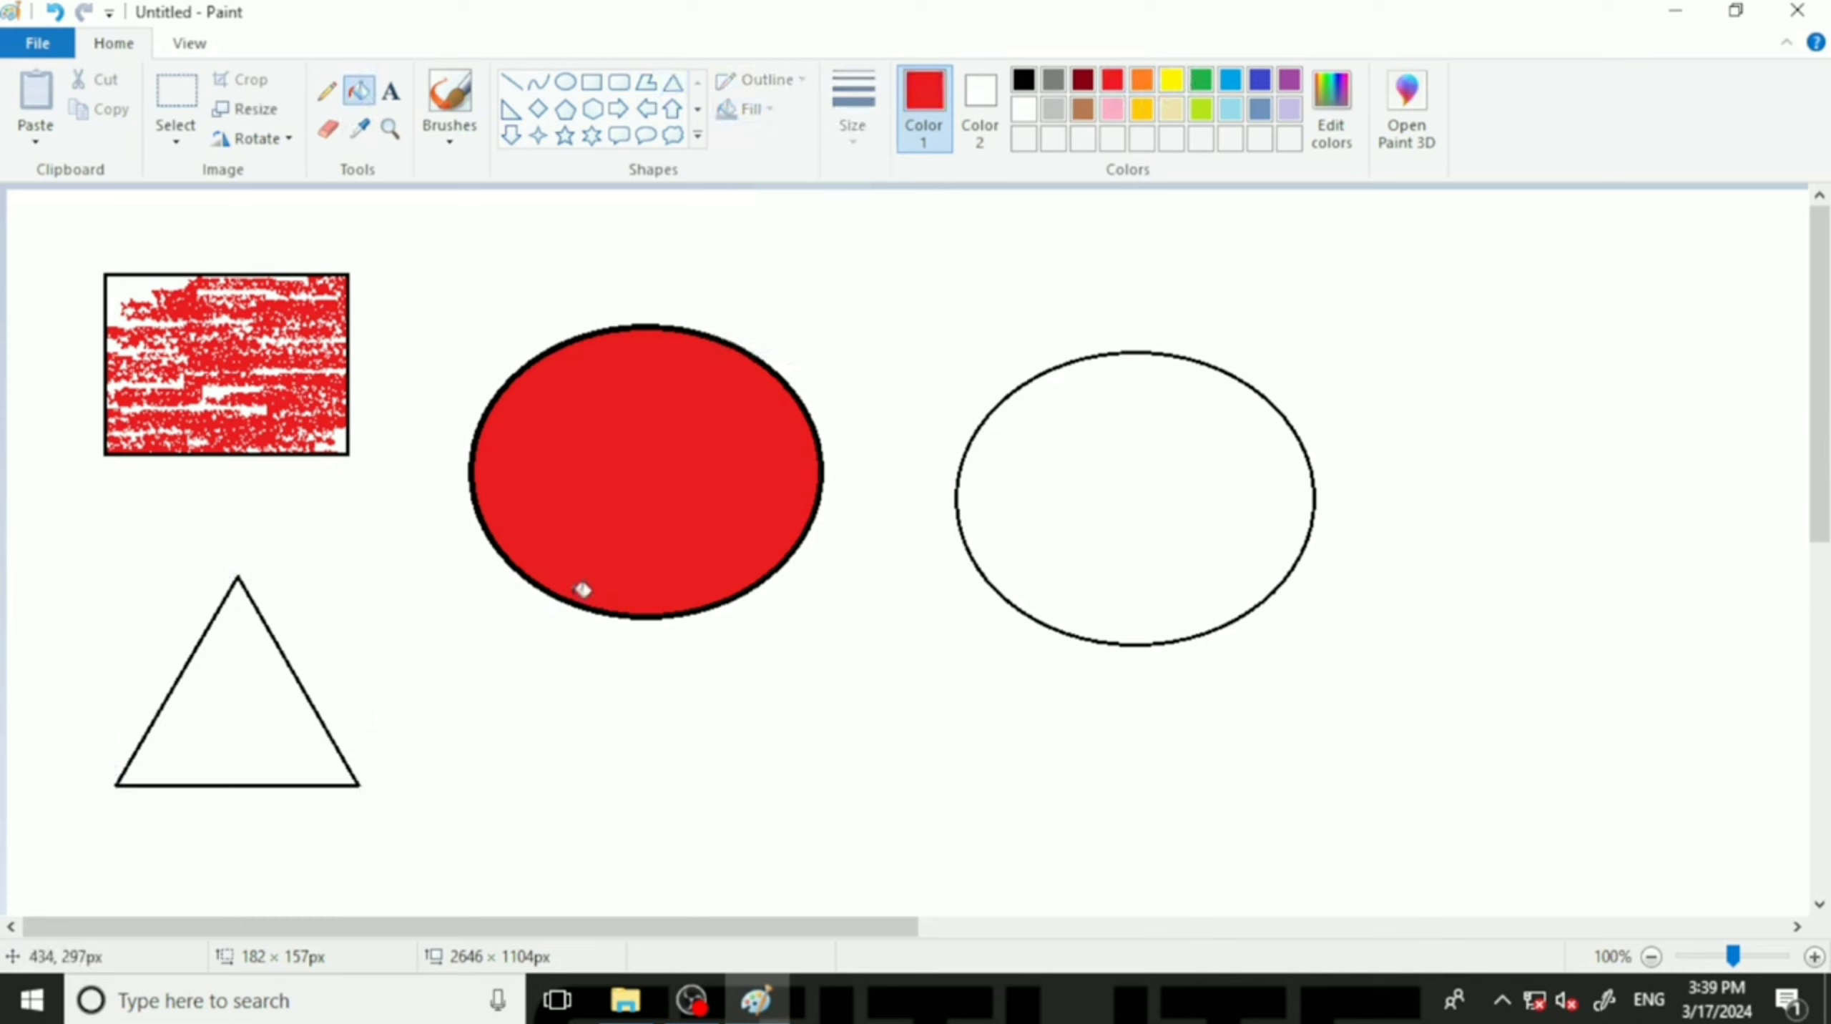
pyautogui.moveTo(229, 712); pyautogui.dragTo(307, 700)
pyautogui.click(240, 686)
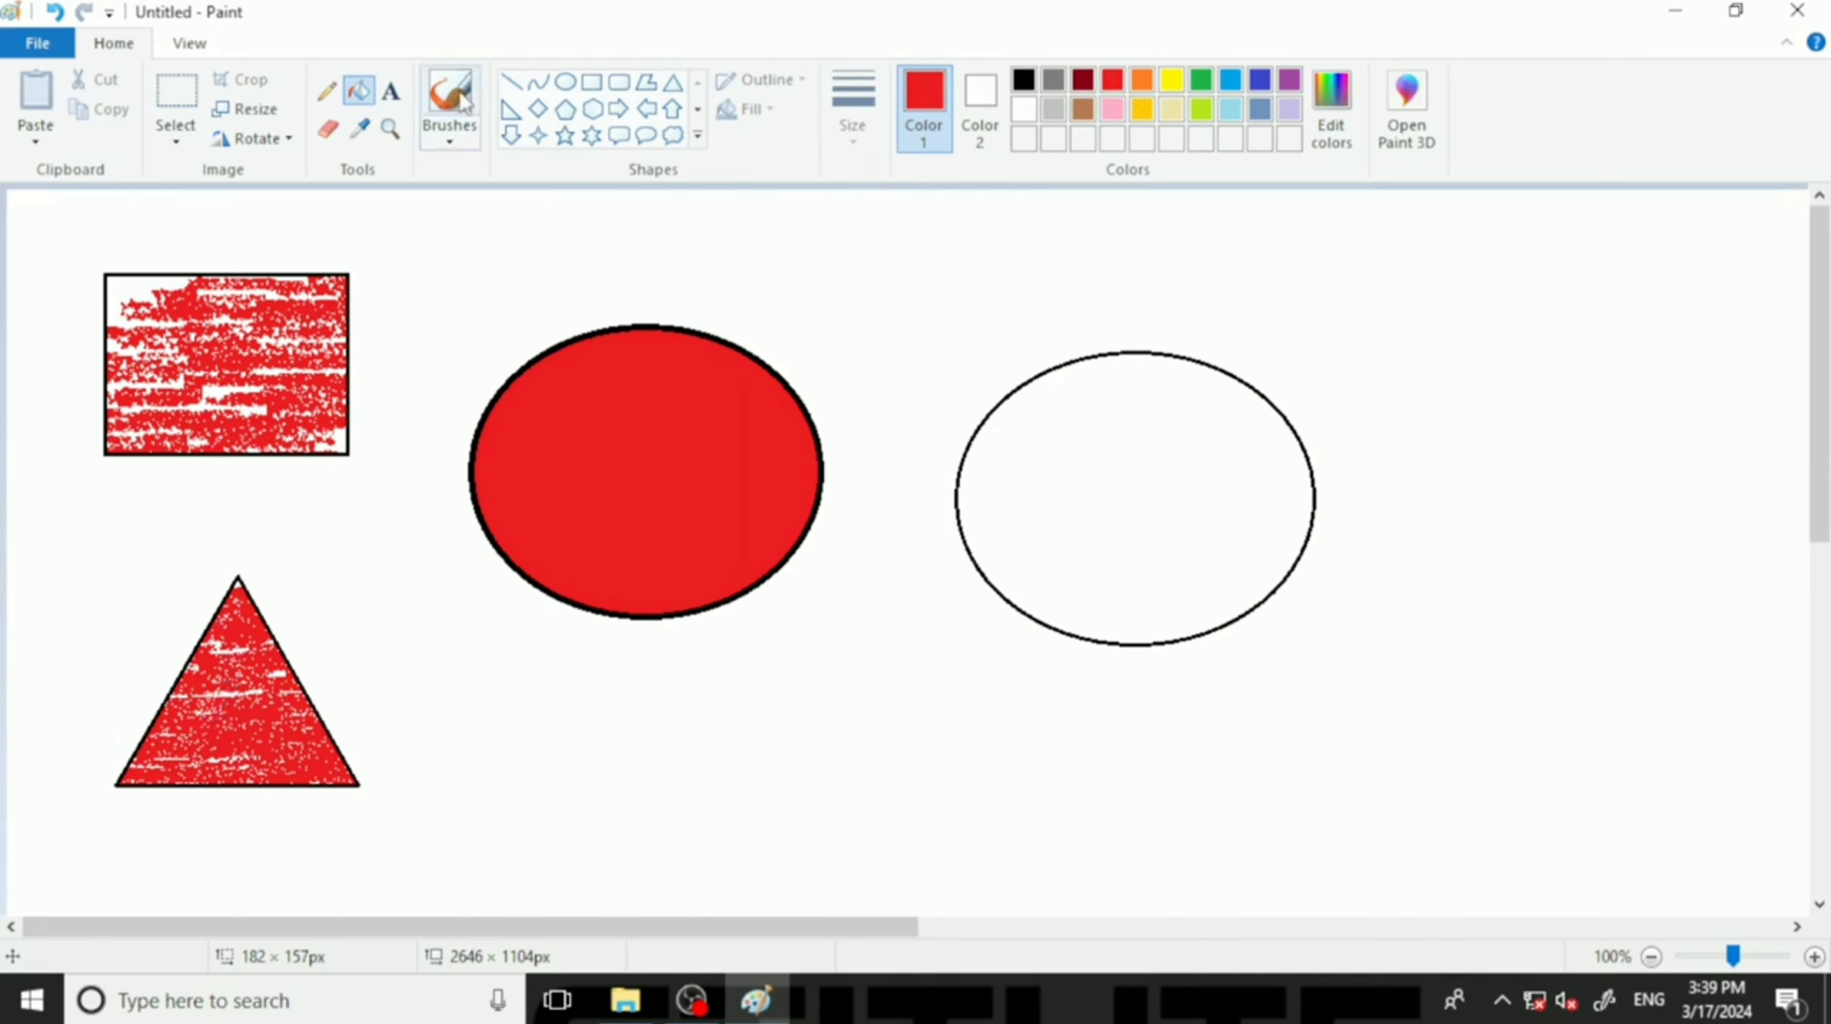
# Draw a black hexagon about 192 × 168 px to the right of the unfilled ellipse.
pyautogui.click(592, 109)
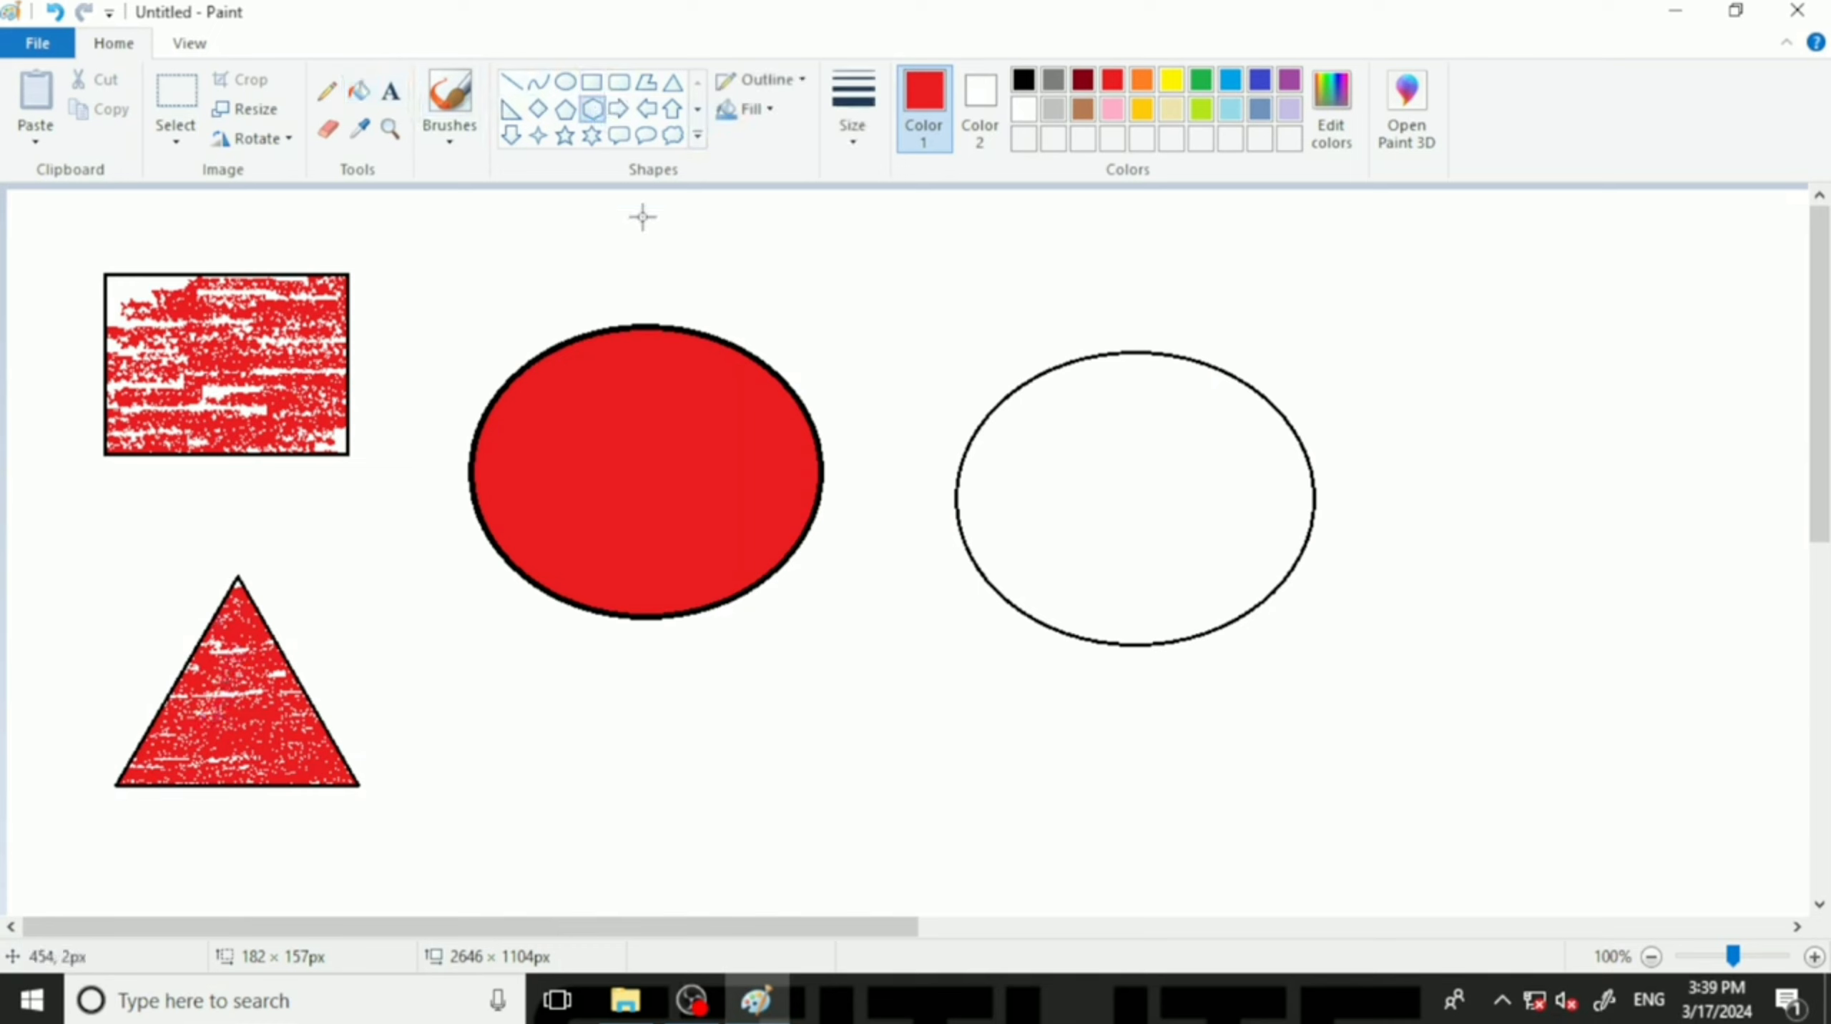
pyautogui.click(1025, 80)
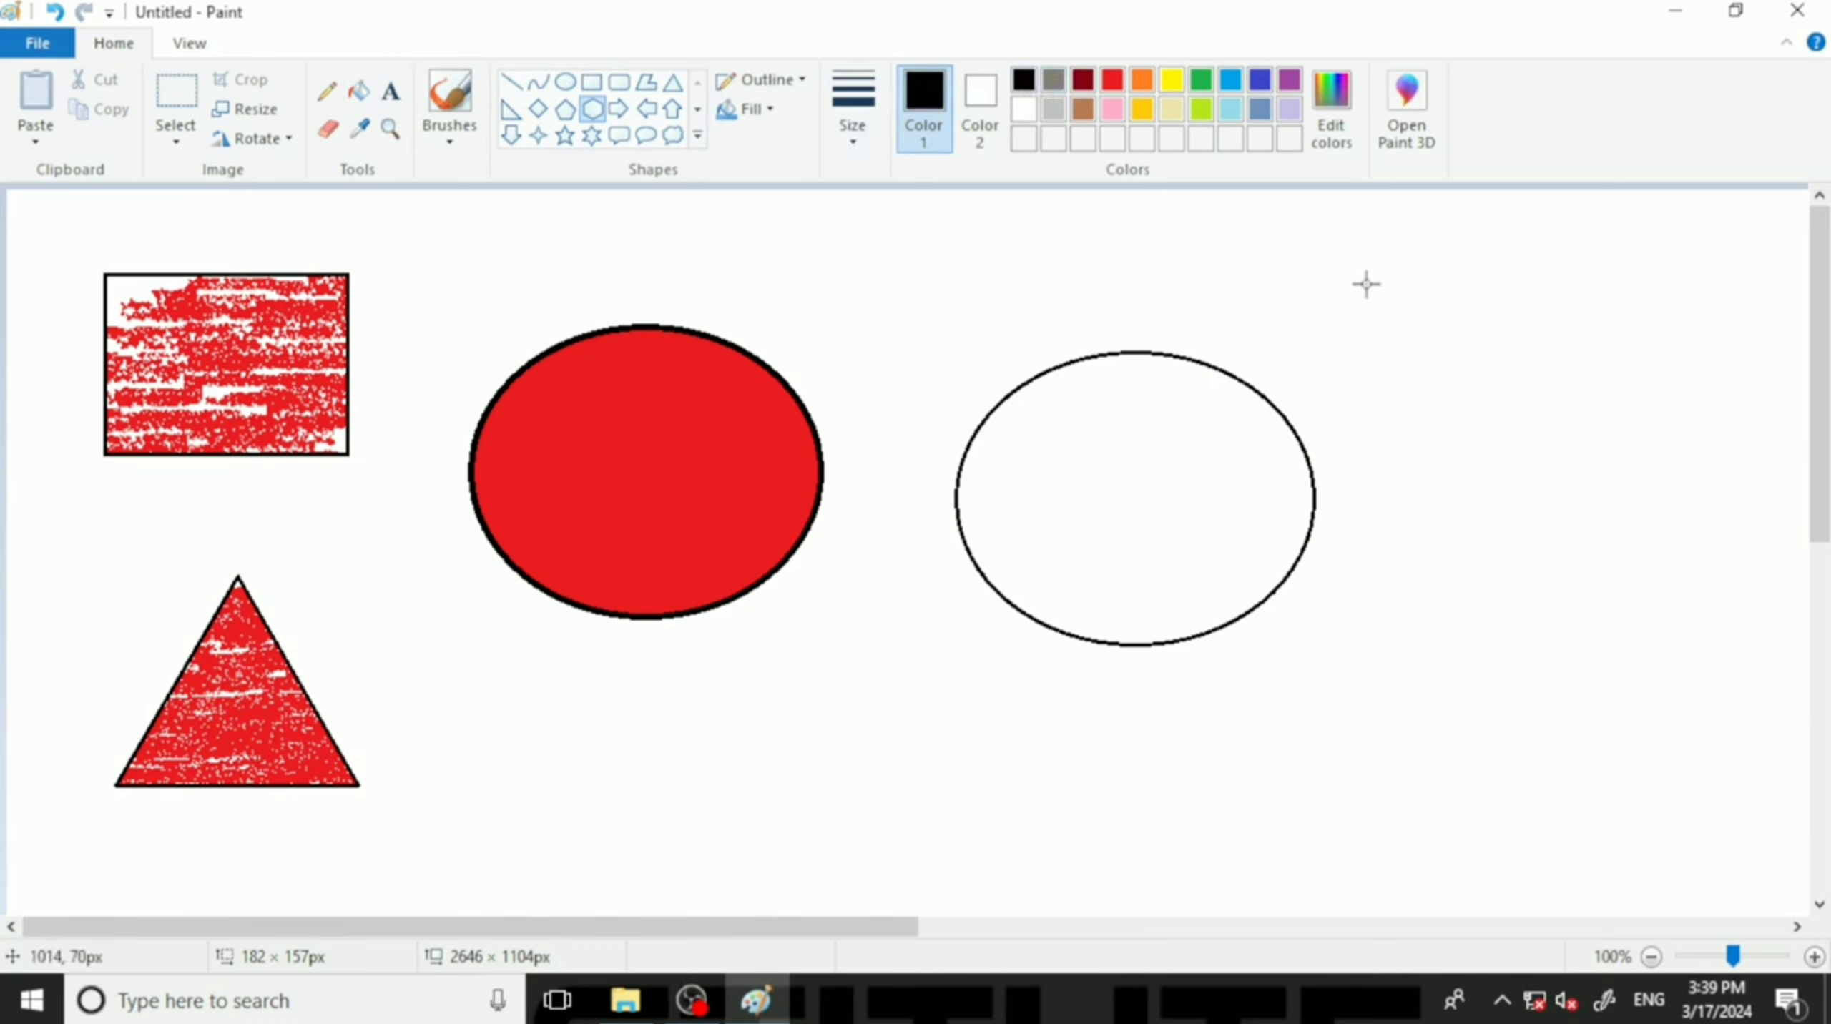
pyautogui.moveTo(1363, 281); pyautogui.dragTo(1622, 507)
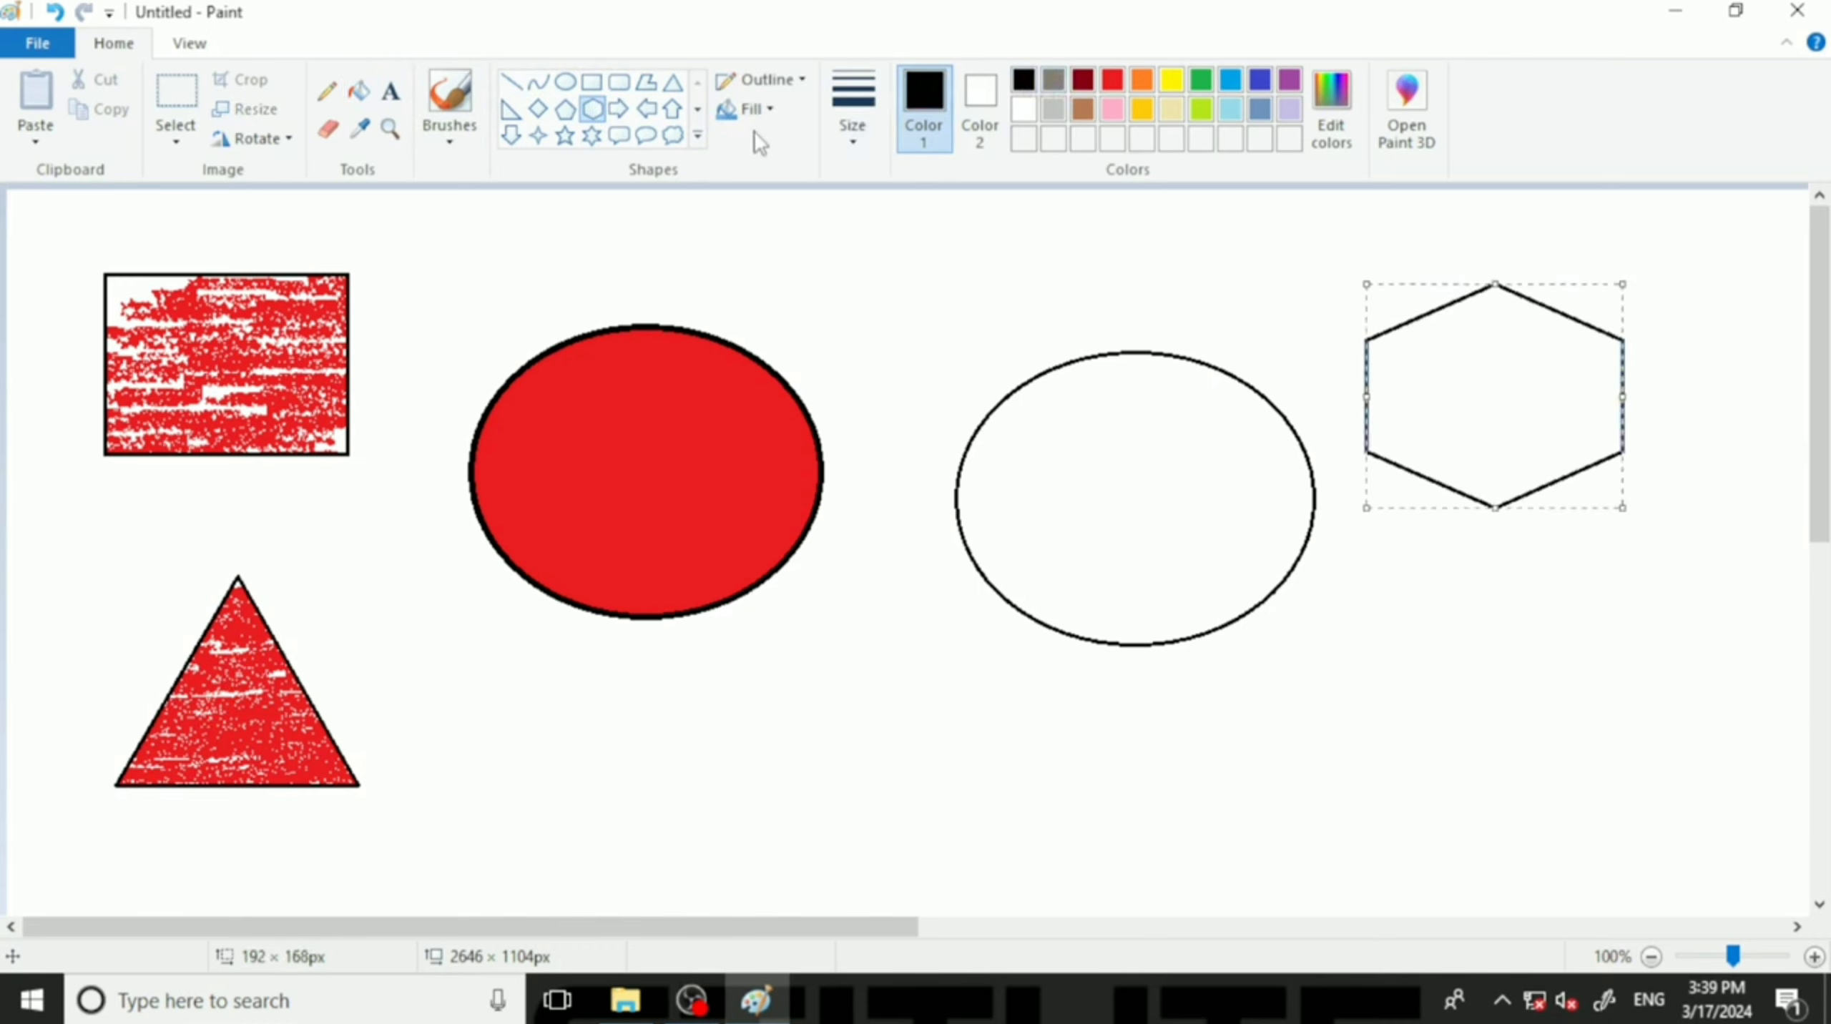
# Apply the Natural pencil fill style to the hexagon and fill its interior with red, including the white gaps near its upper part.
pyautogui.click(749, 108)
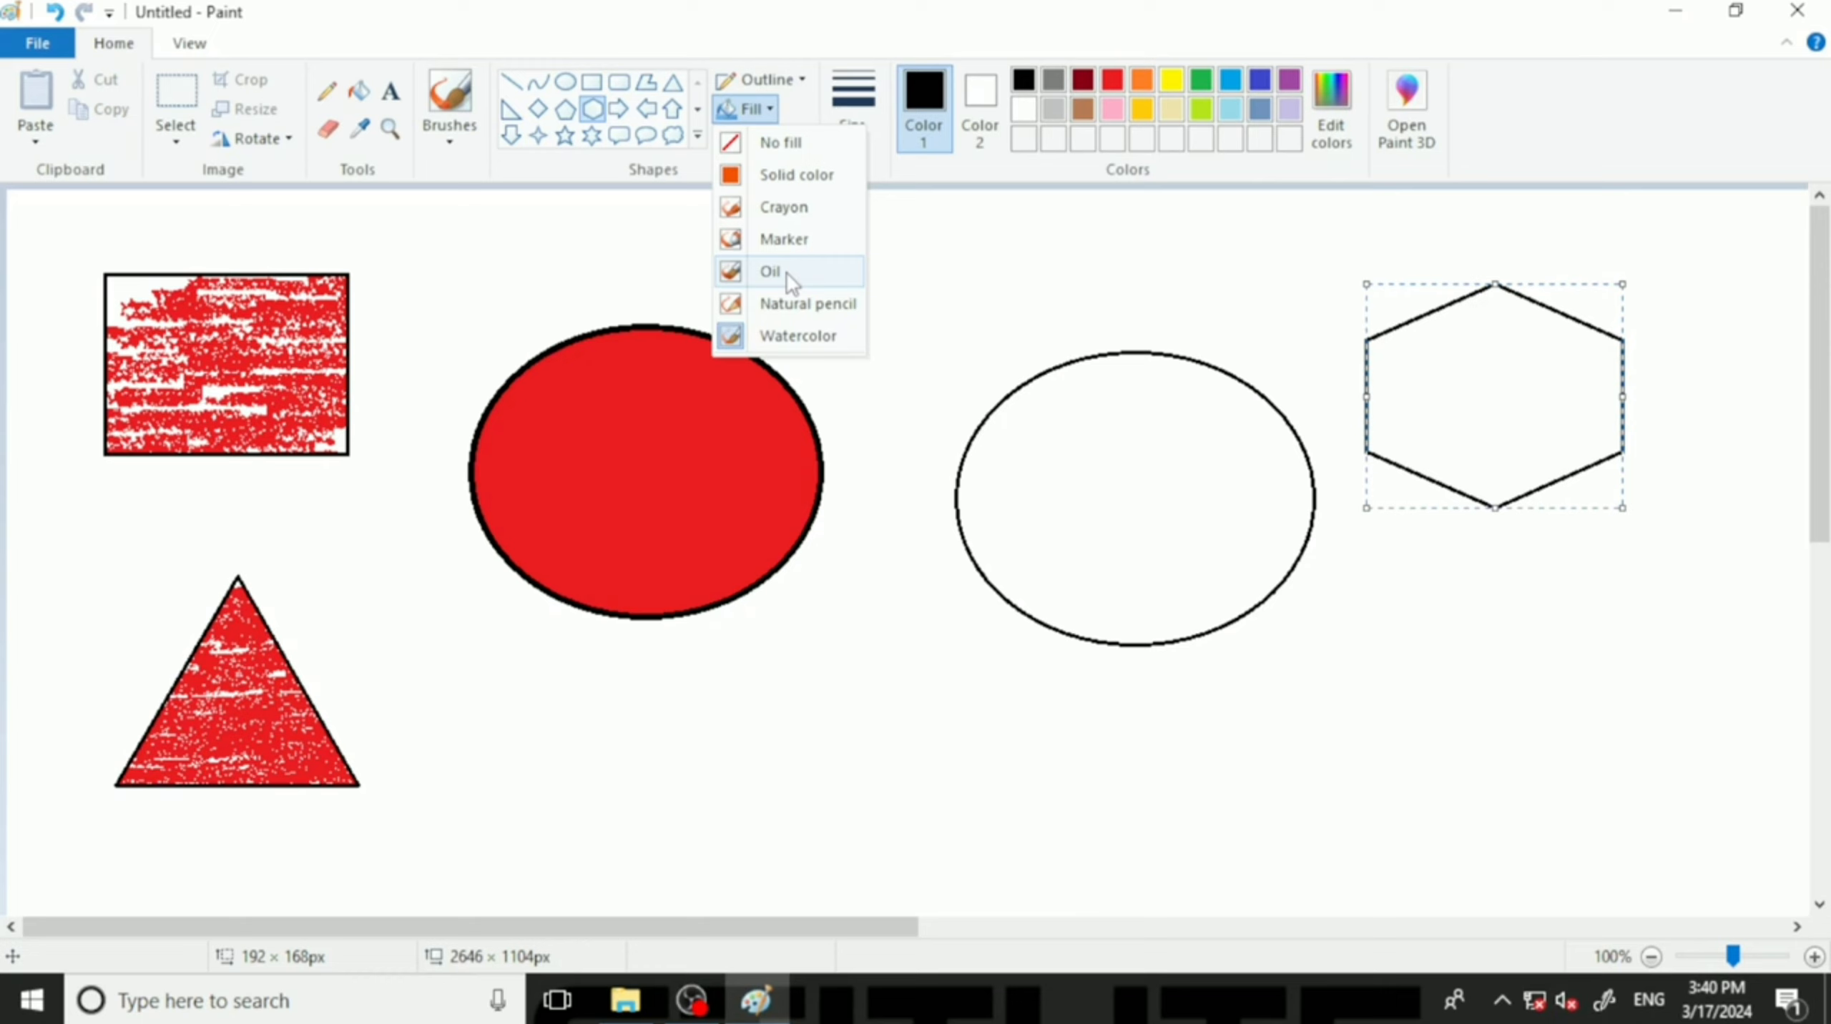
pyautogui.click(806, 307)
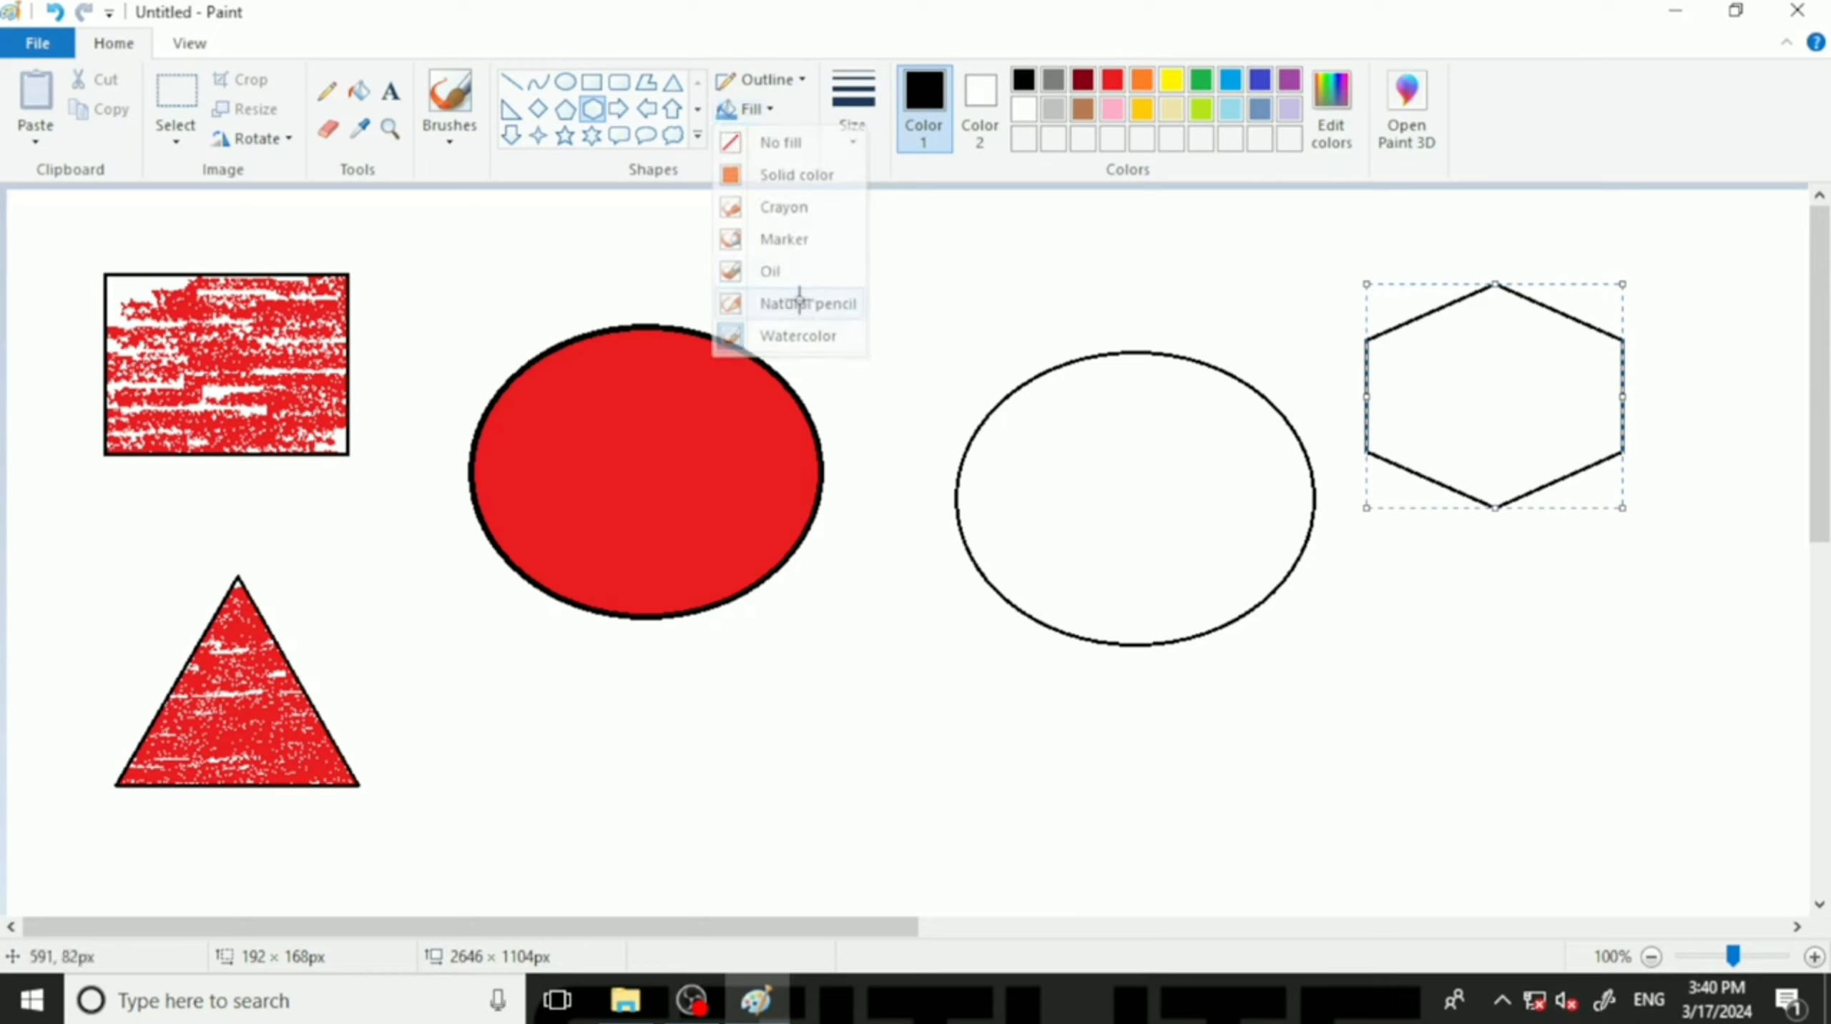
pyautogui.click(373, 95)
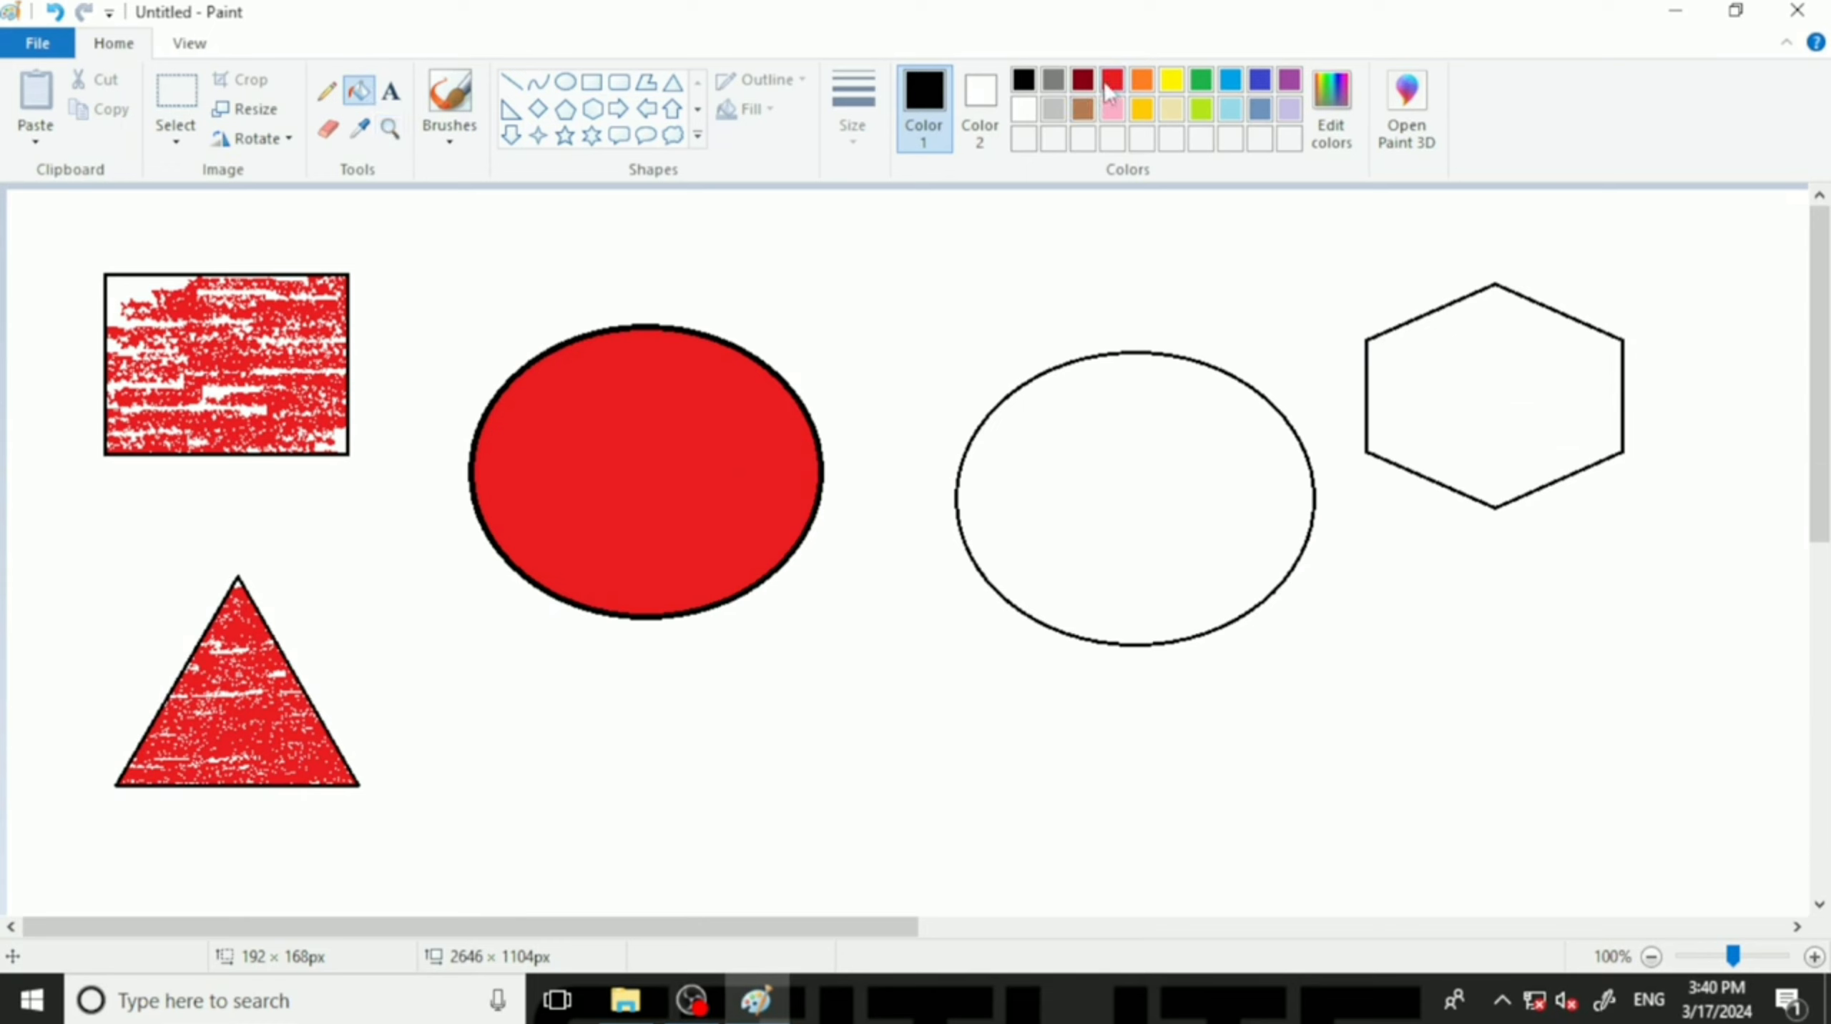
pyautogui.click(1110, 84)
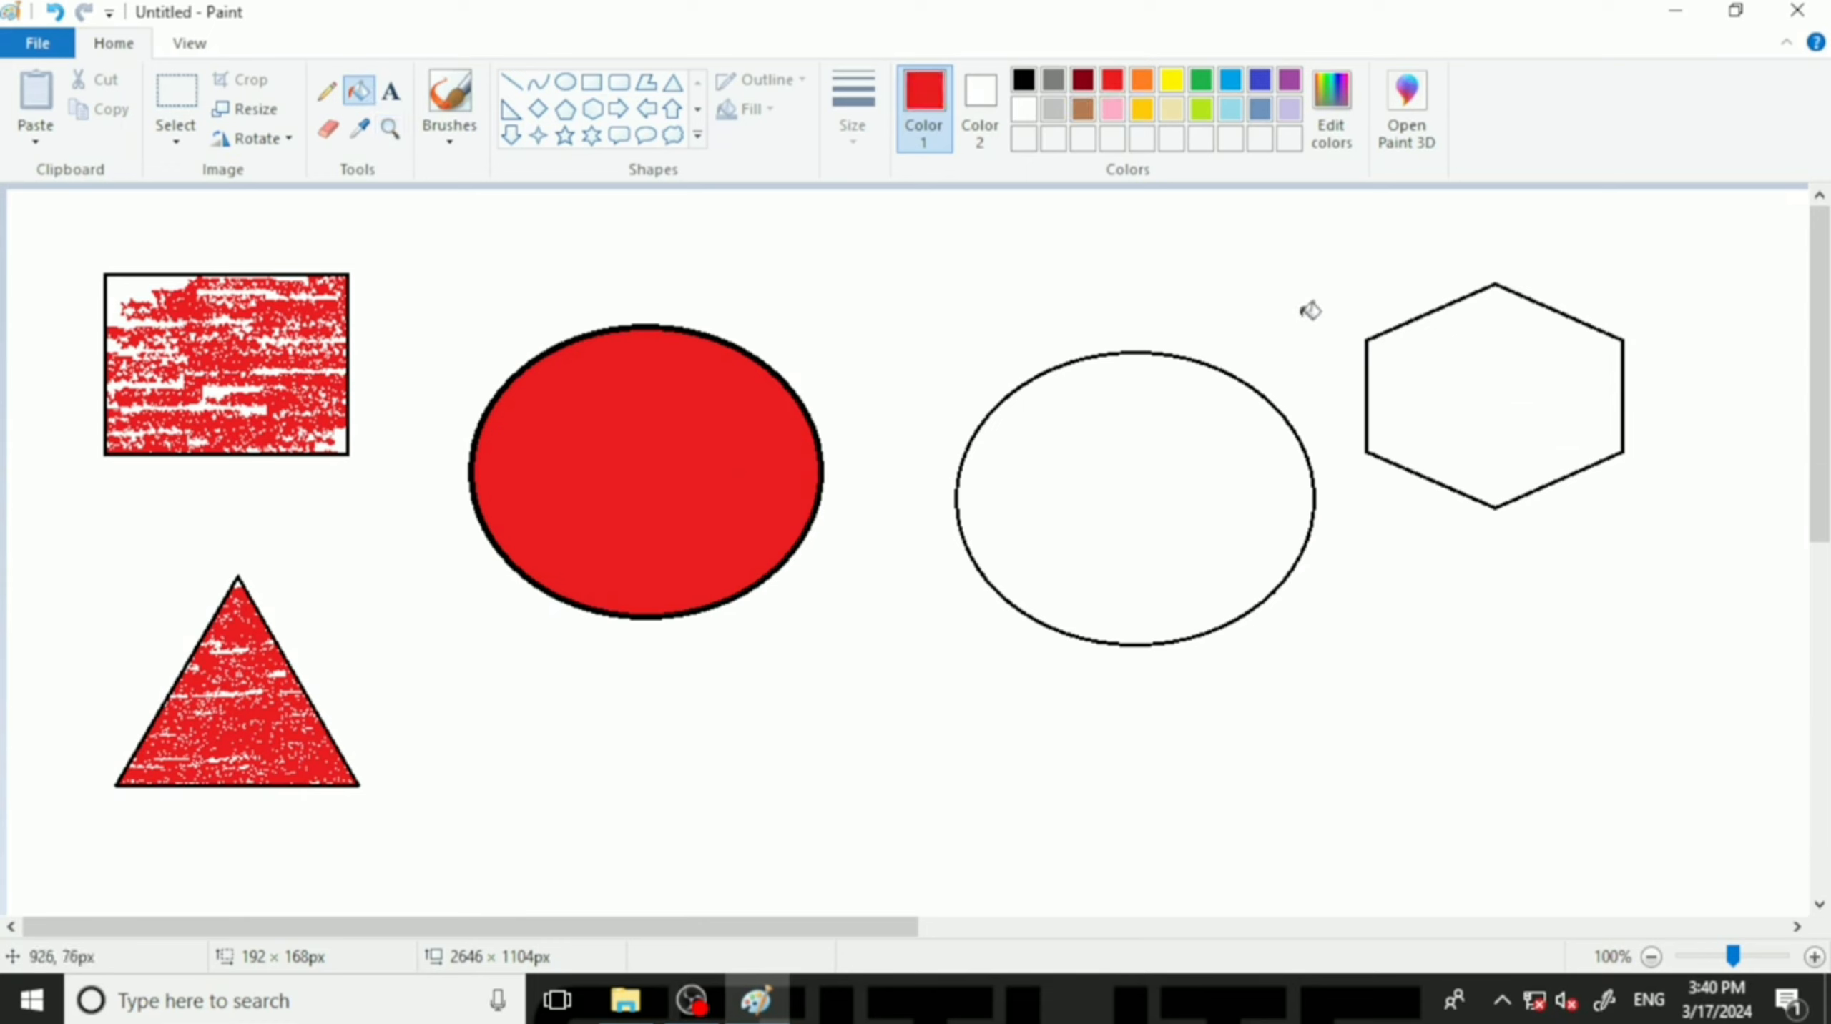
pyautogui.click(1538, 326)
pyautogui.click(1452, 367)
pyautogui.click(1473, 380)
pyautogui.click(1486, 344)
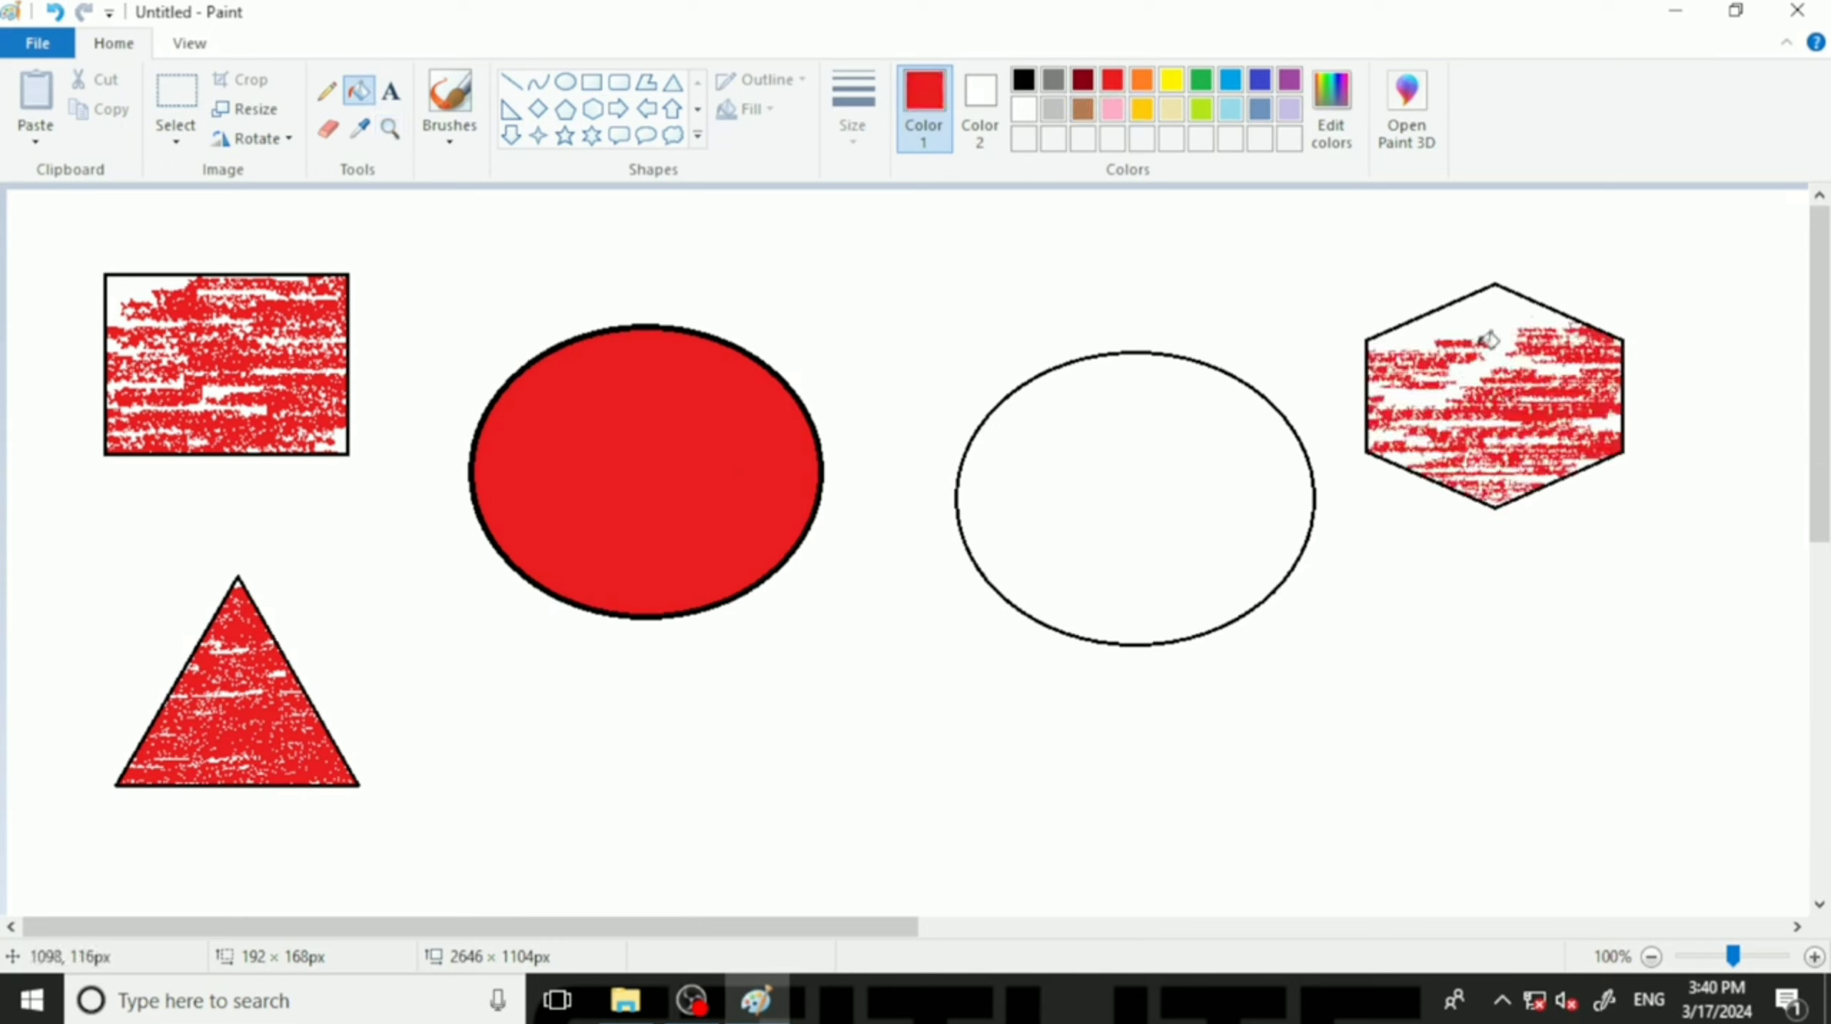
pyautogui.click(1516, 311)
pyautogui.click(1427, 336)
pyautogui.click(1475, 358)
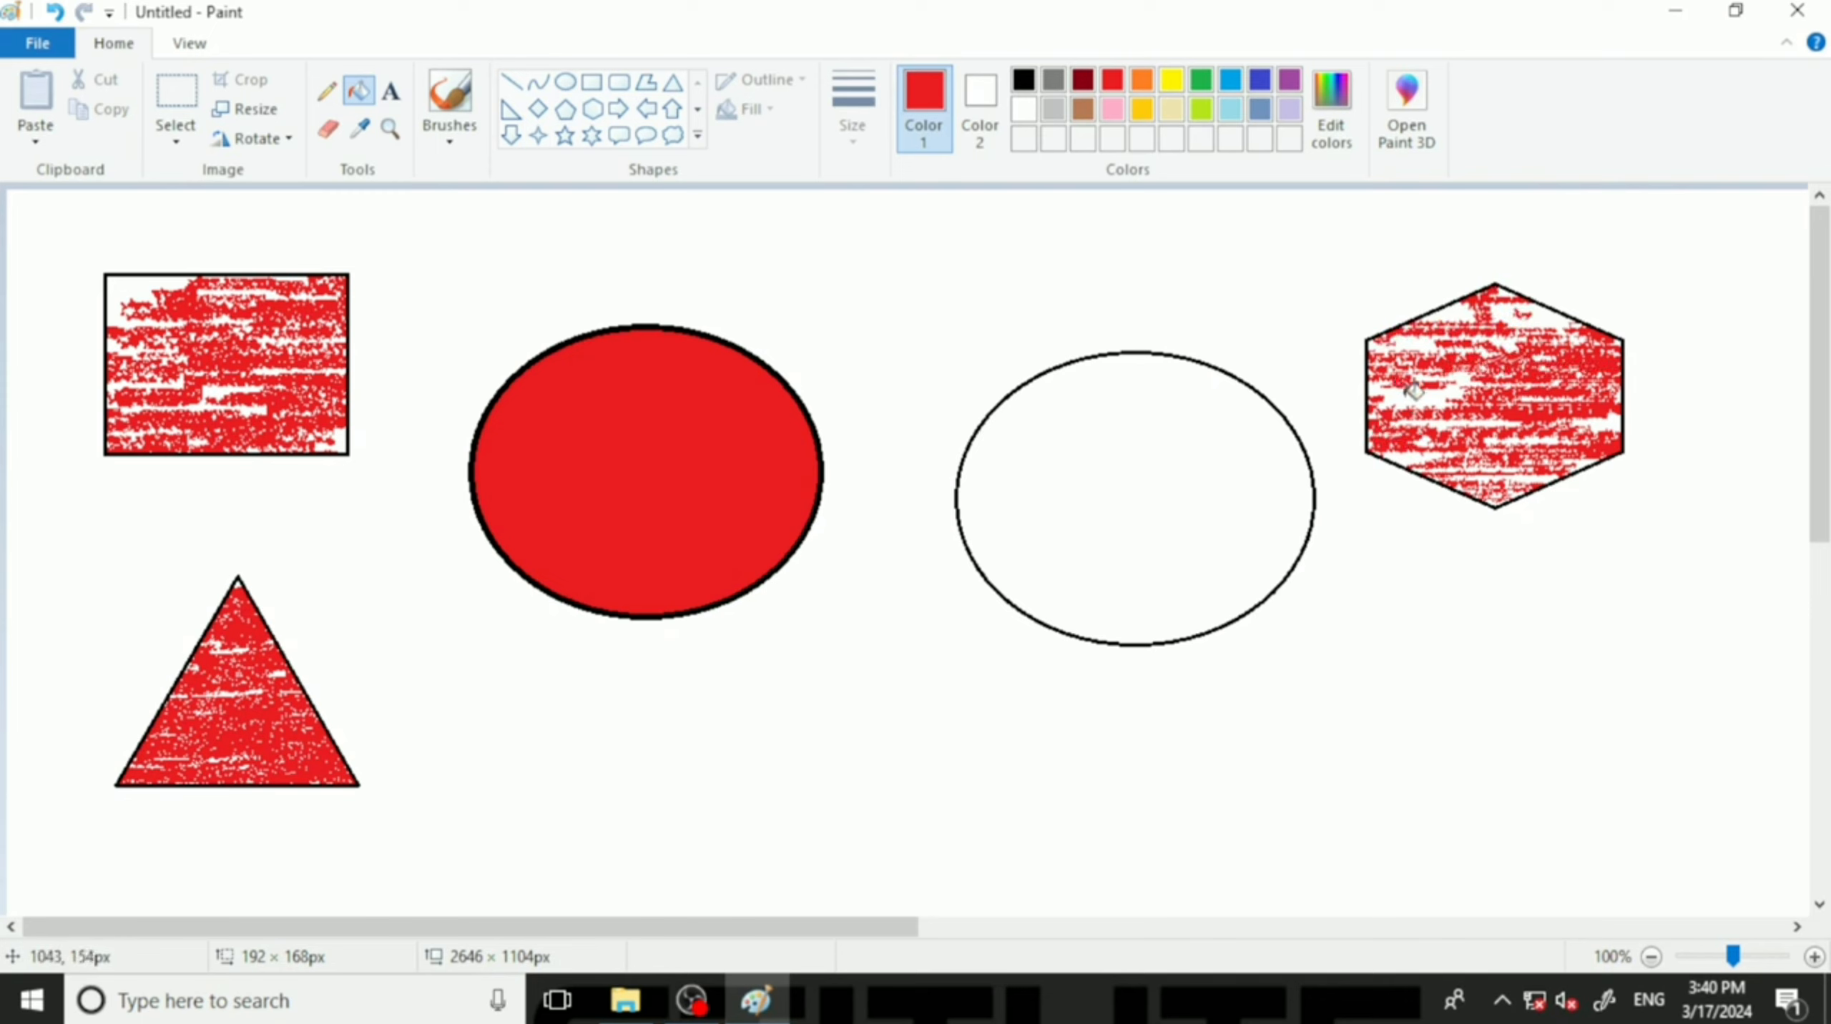
pyautogui.click(1456, 320)
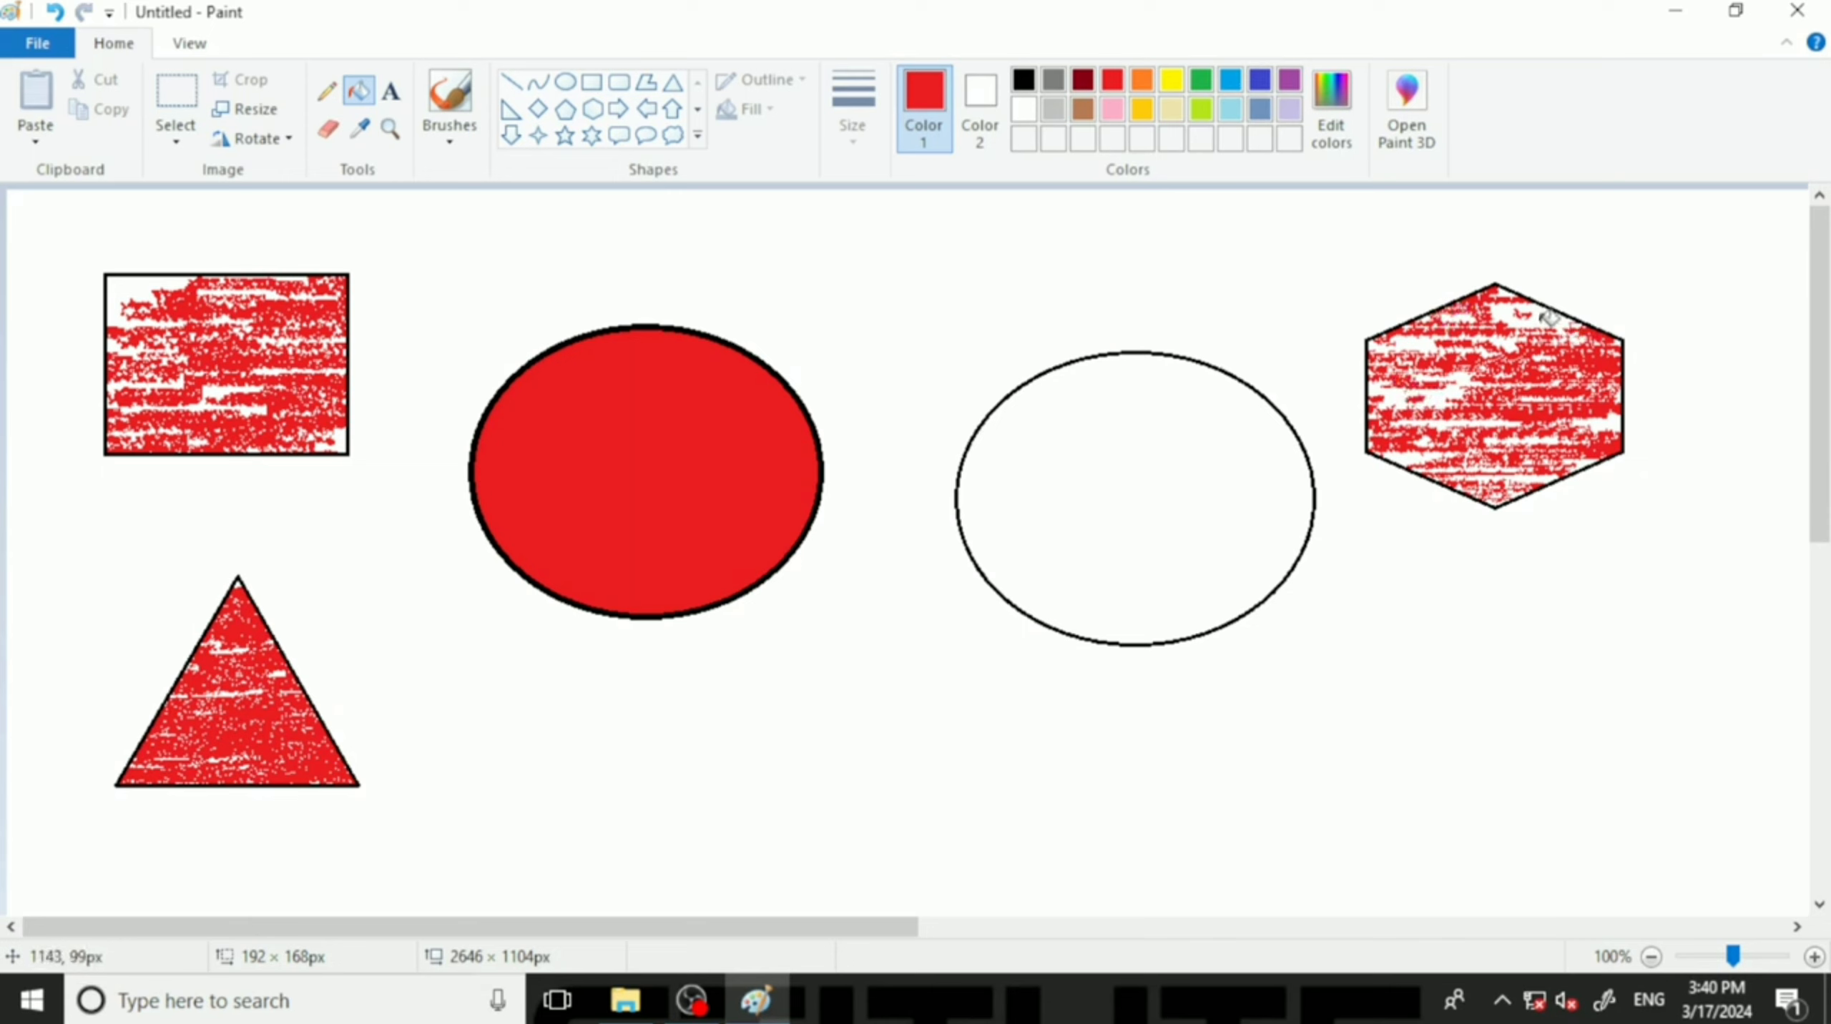
pyautogui.click(1544, 322)
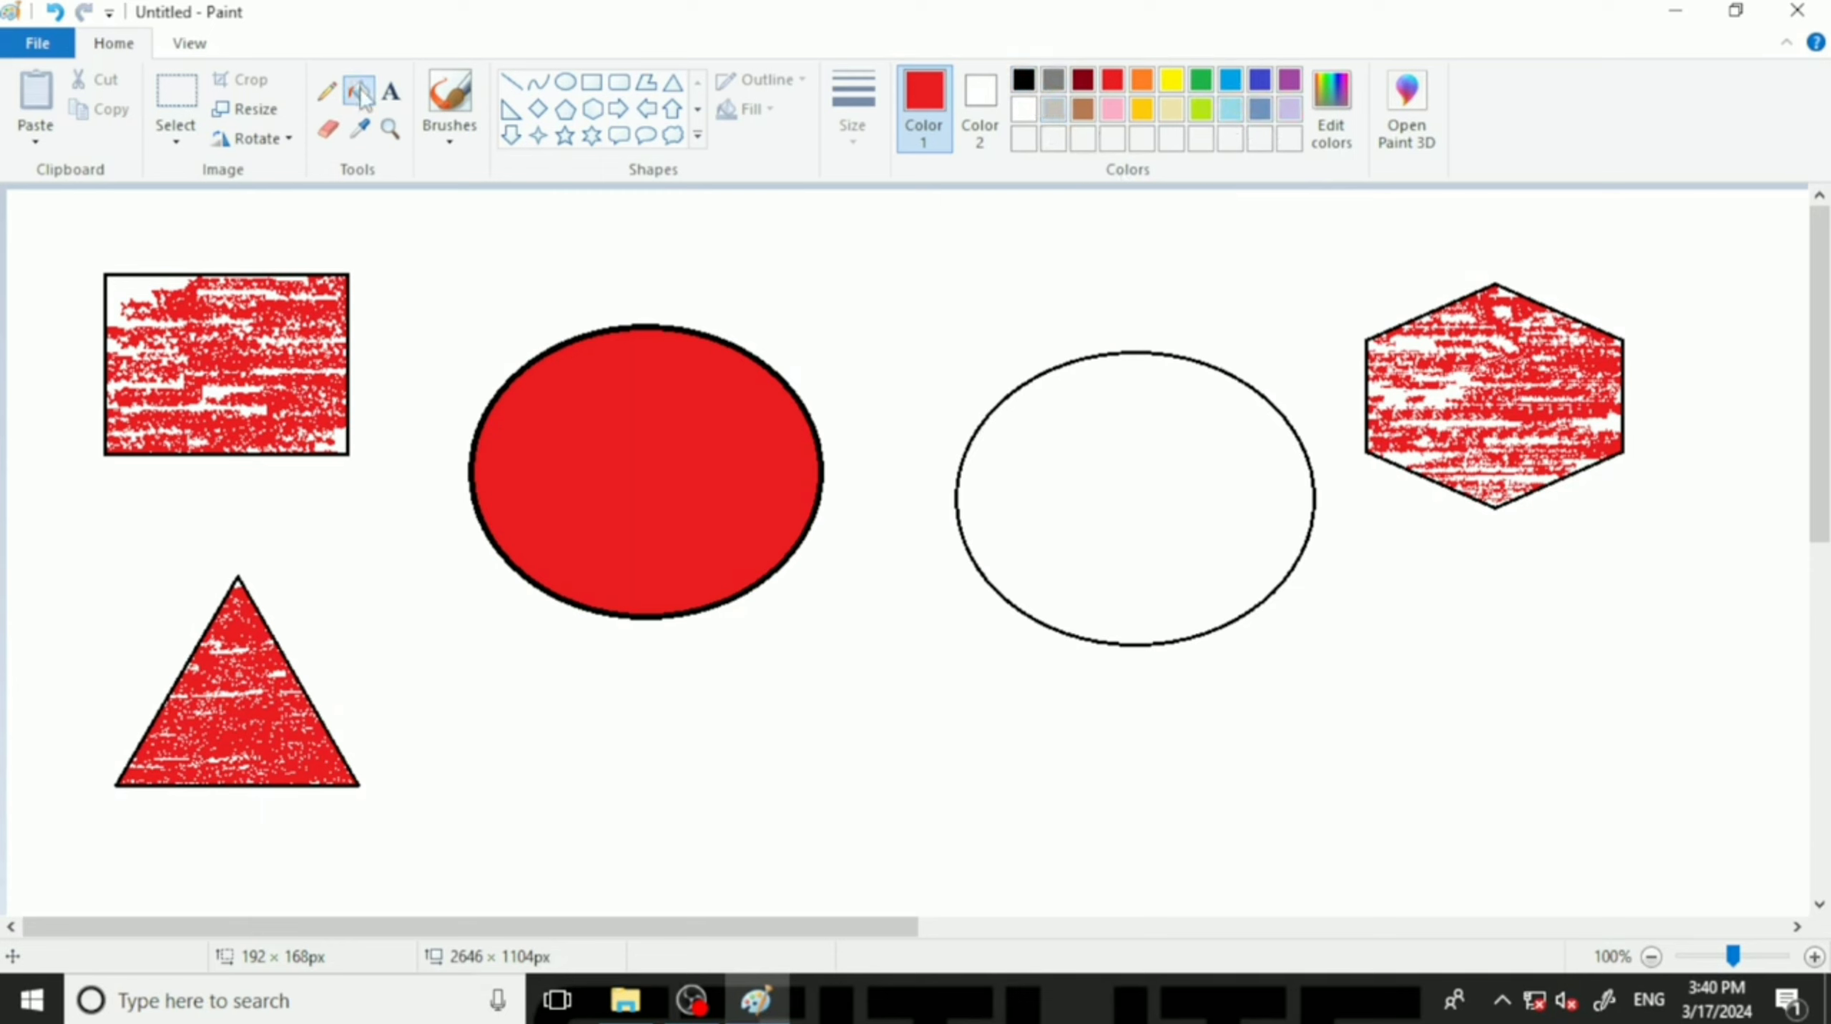
# Fill the unfilled right ellipse with yellow.
pyautogui.click(1173, 80)
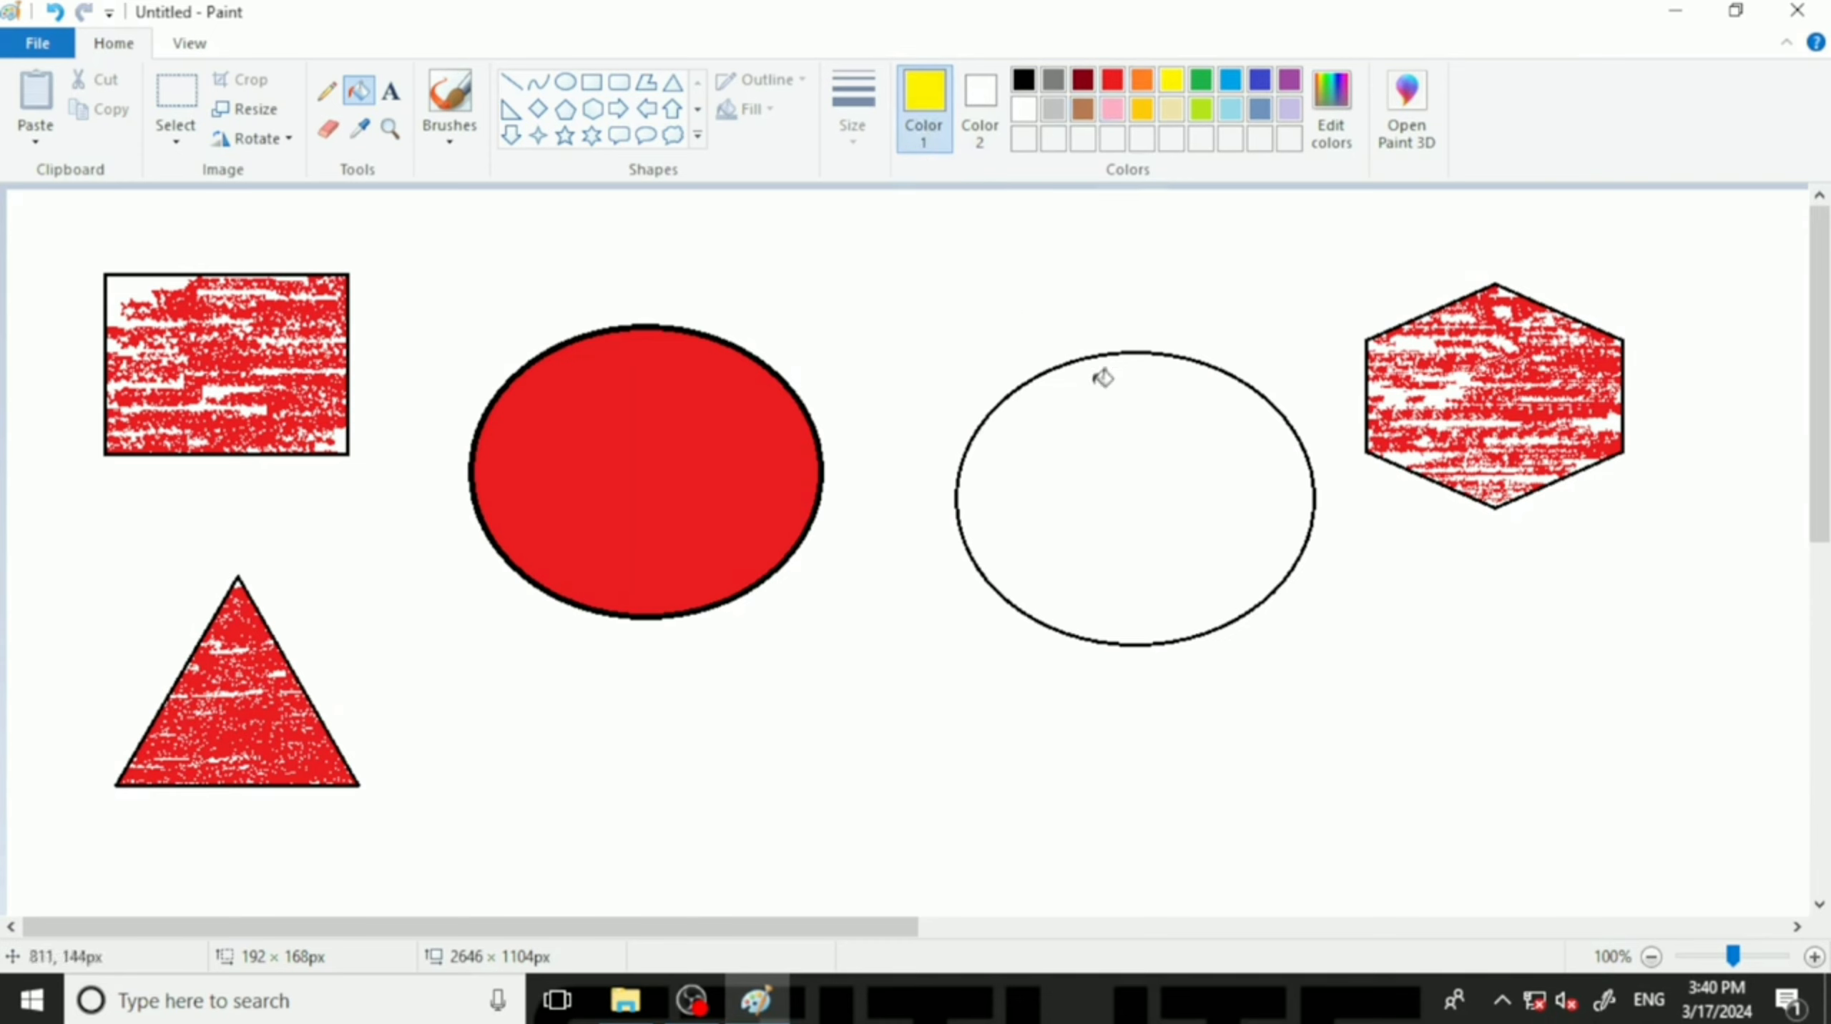
pyautogui.click(1102, 402)
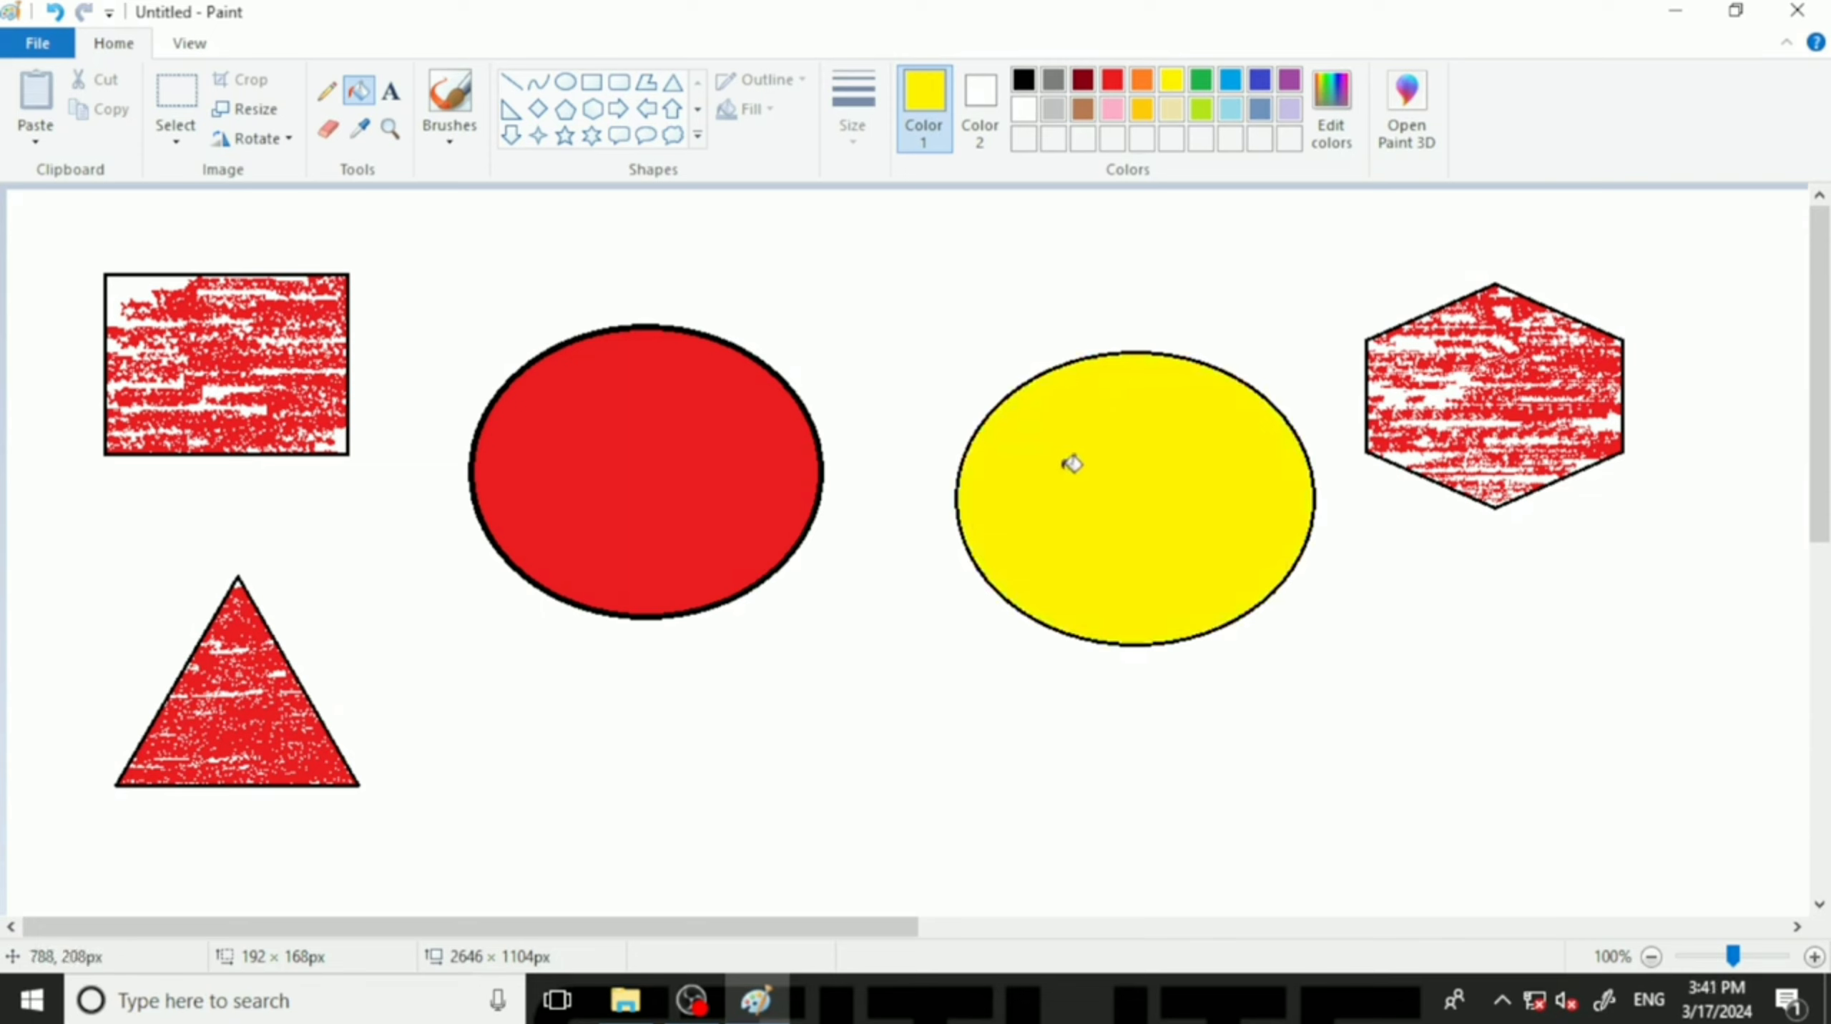
# Fill the right ellipse with the white background colour (Color 2).
pyautogui.click(978, 108)
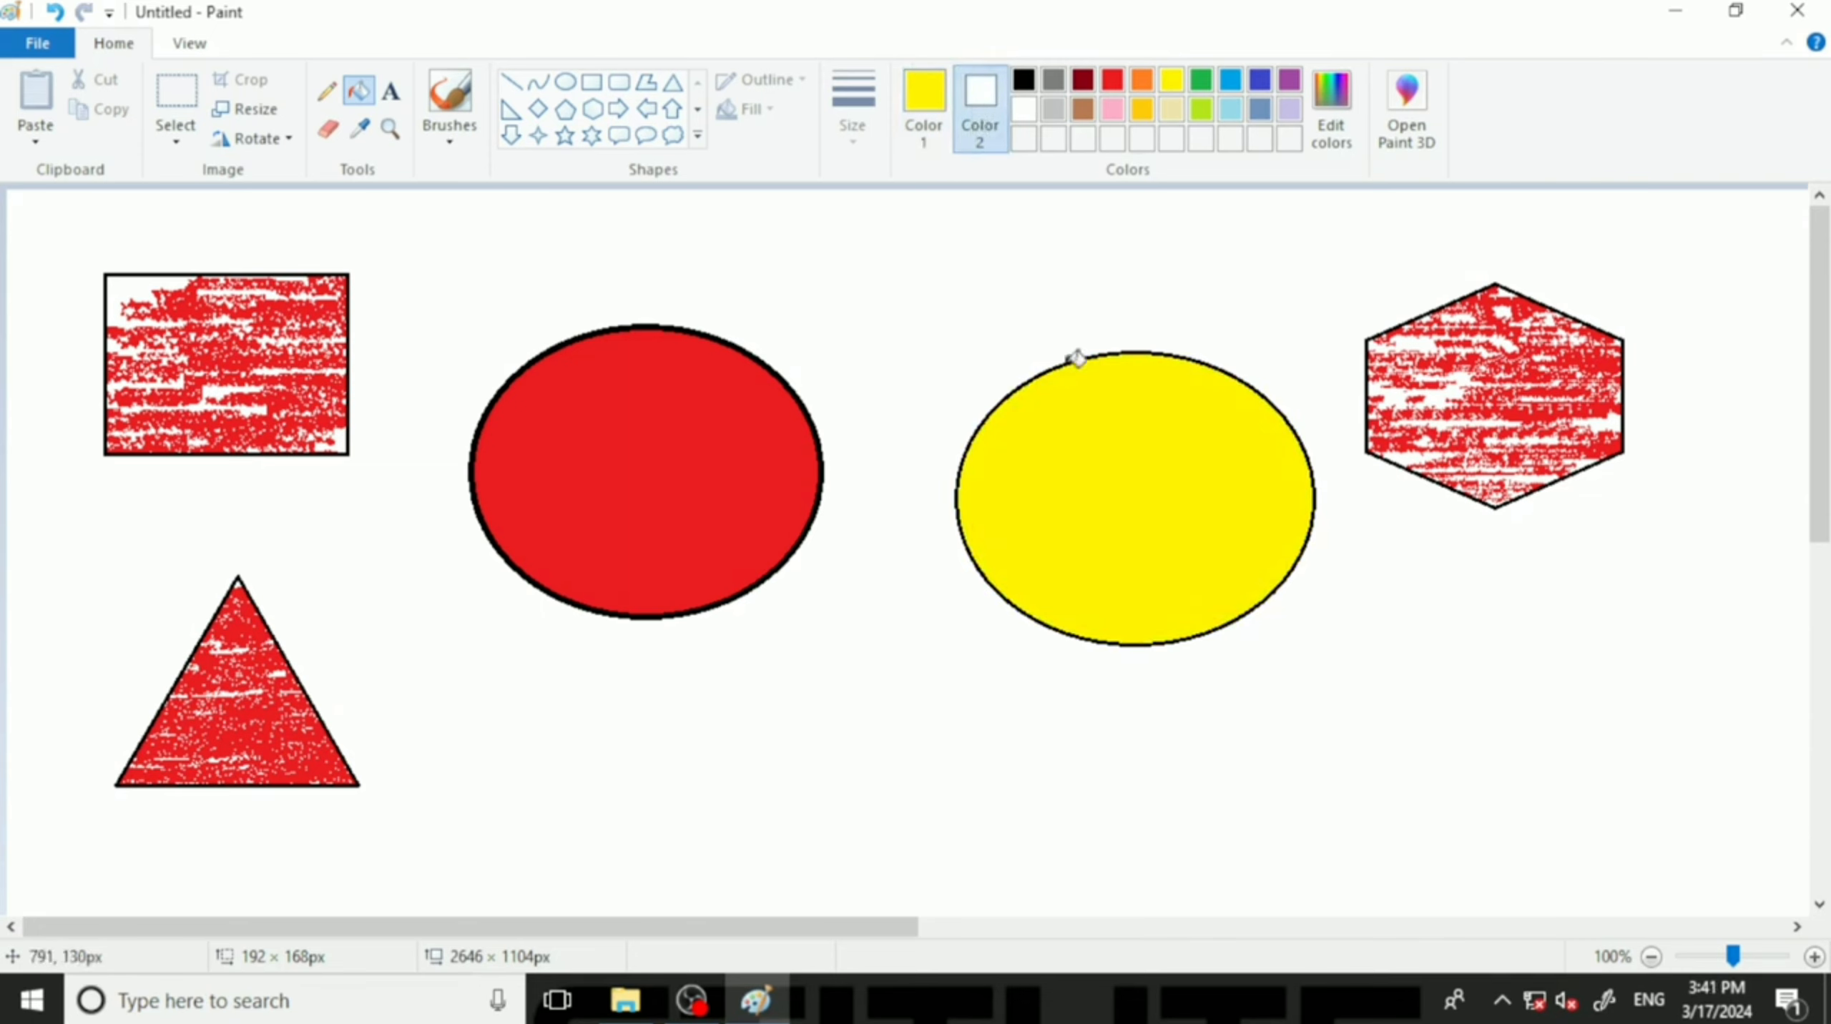
pyautogui.rightClick(1131, 449)
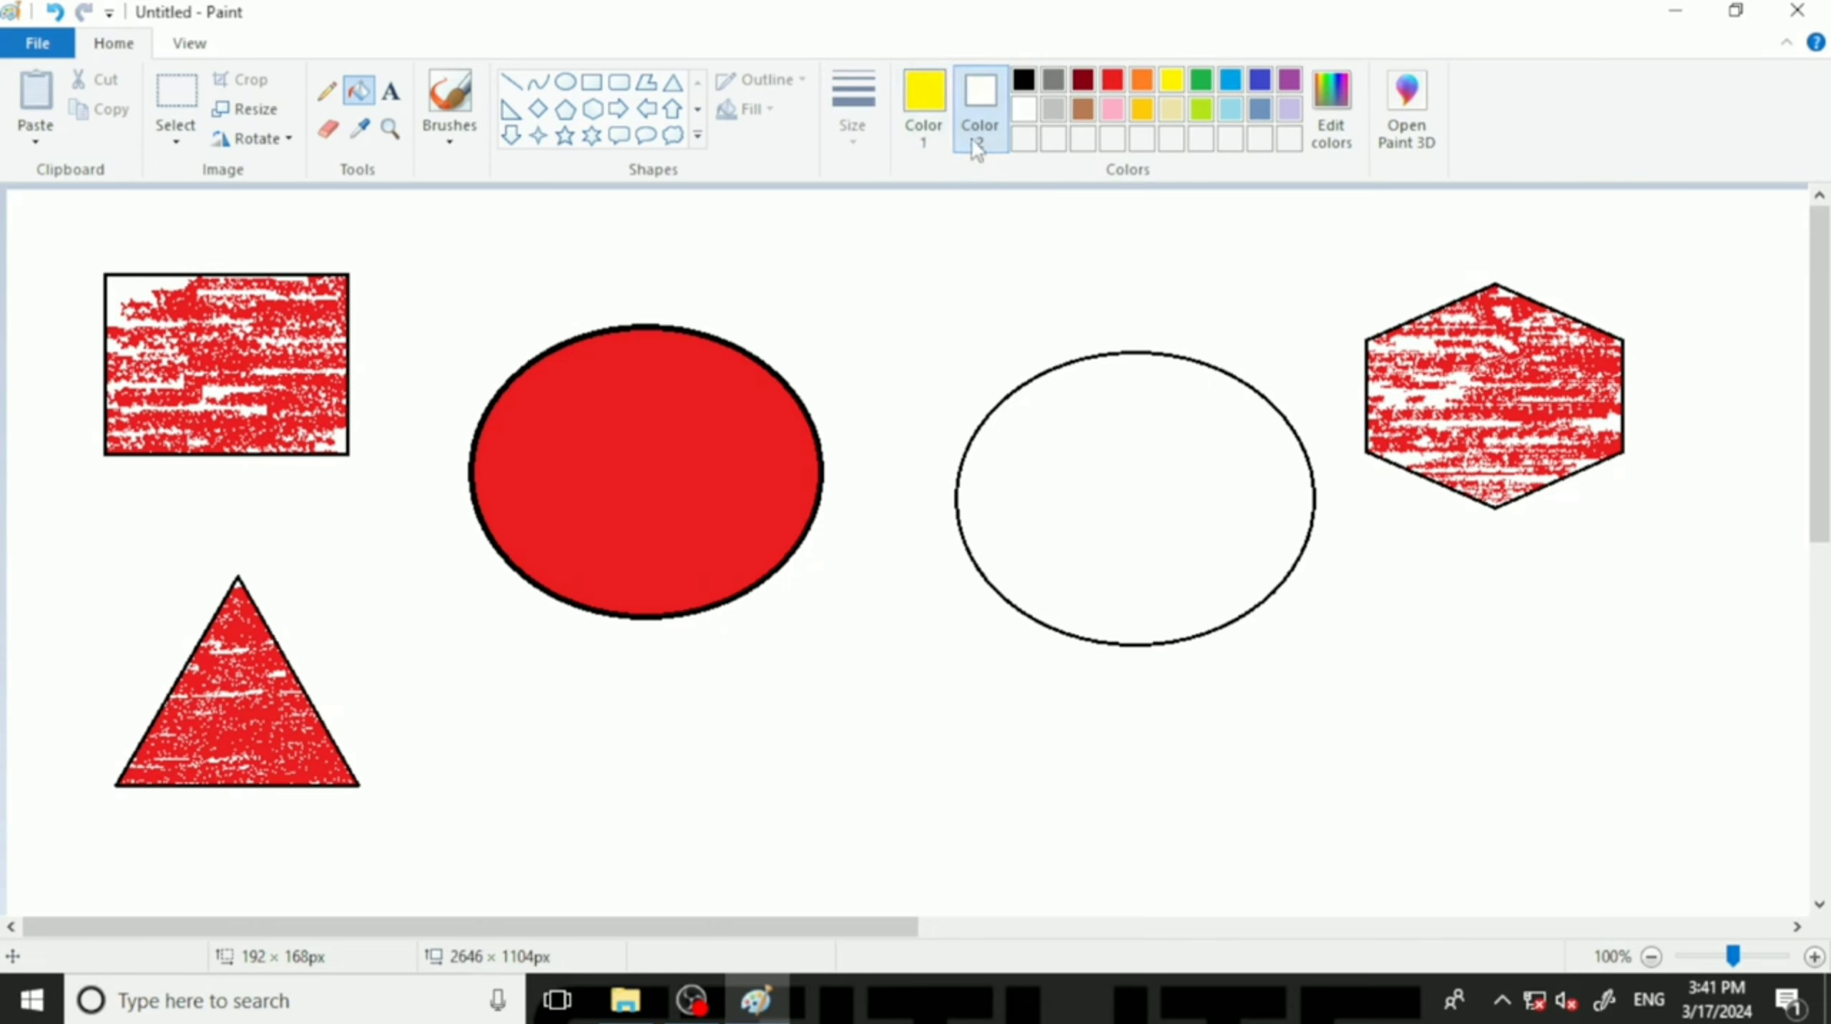
# Set Color 1 to green and fill the right ellipse with it, and refill the ellipse with the white Color 2.
pyautogui.click(923, 132)
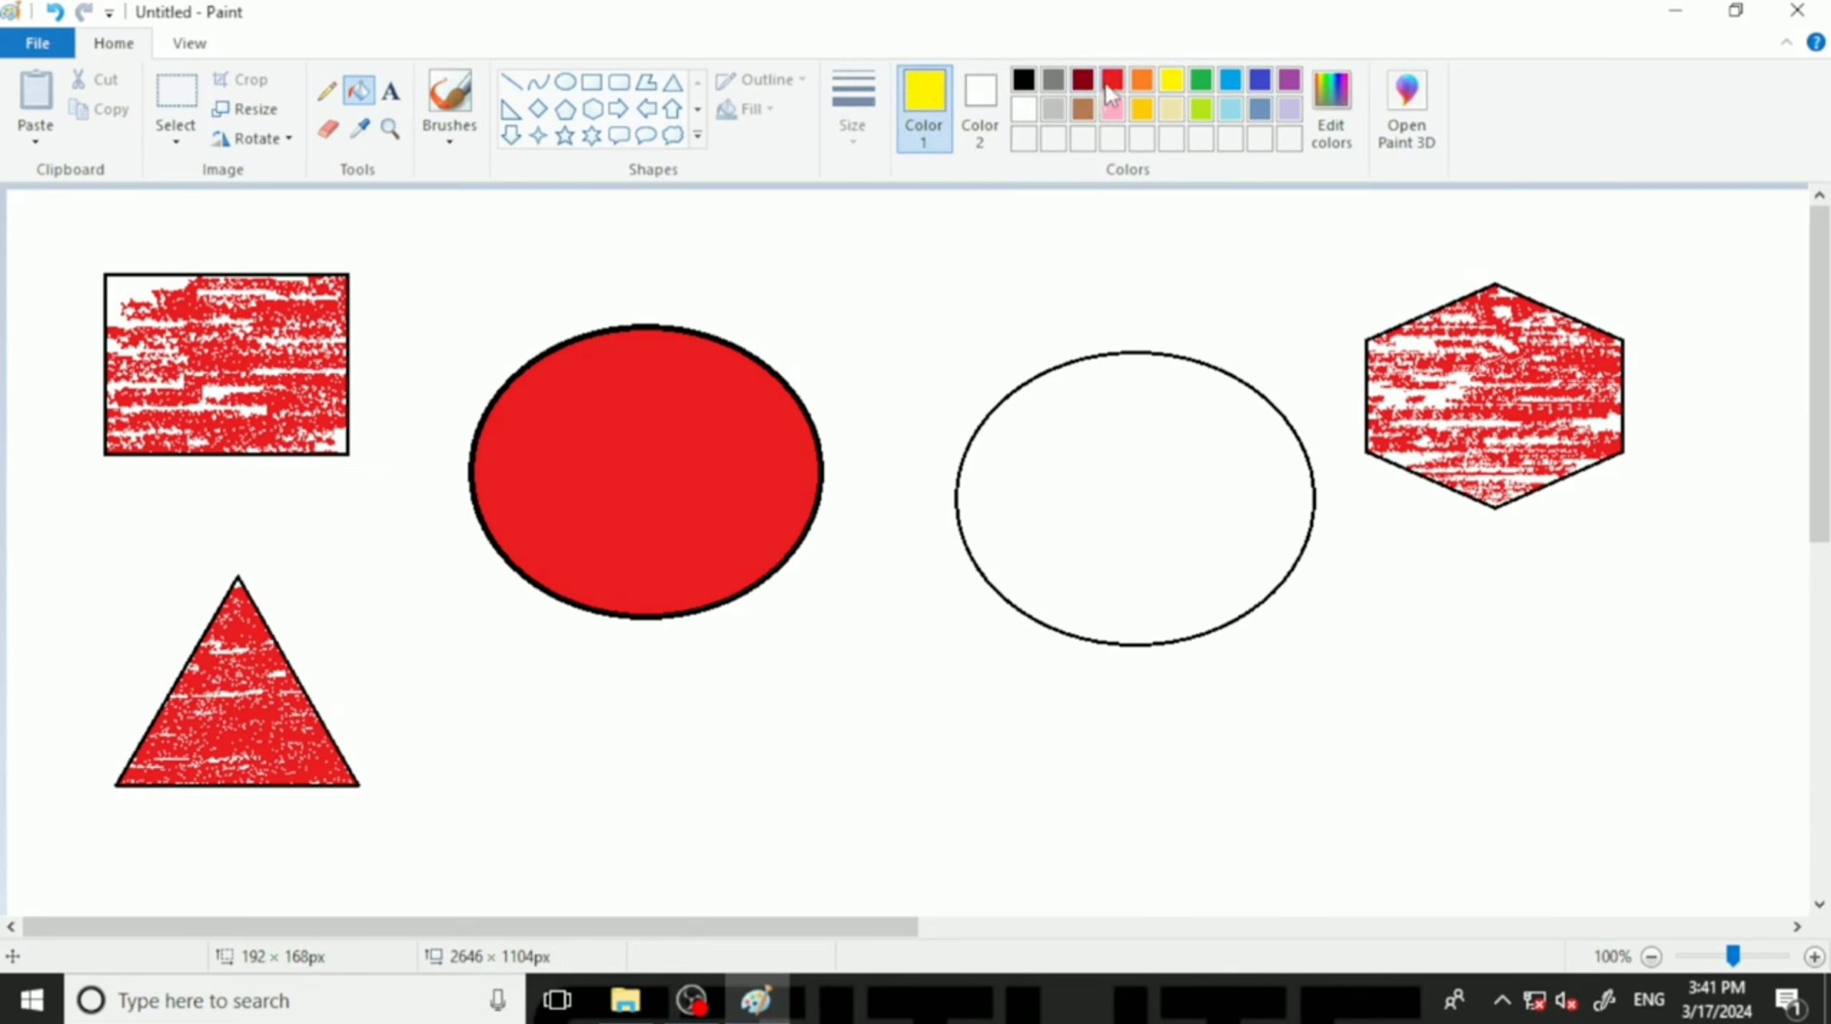
pyautogui.click(1198, 82)
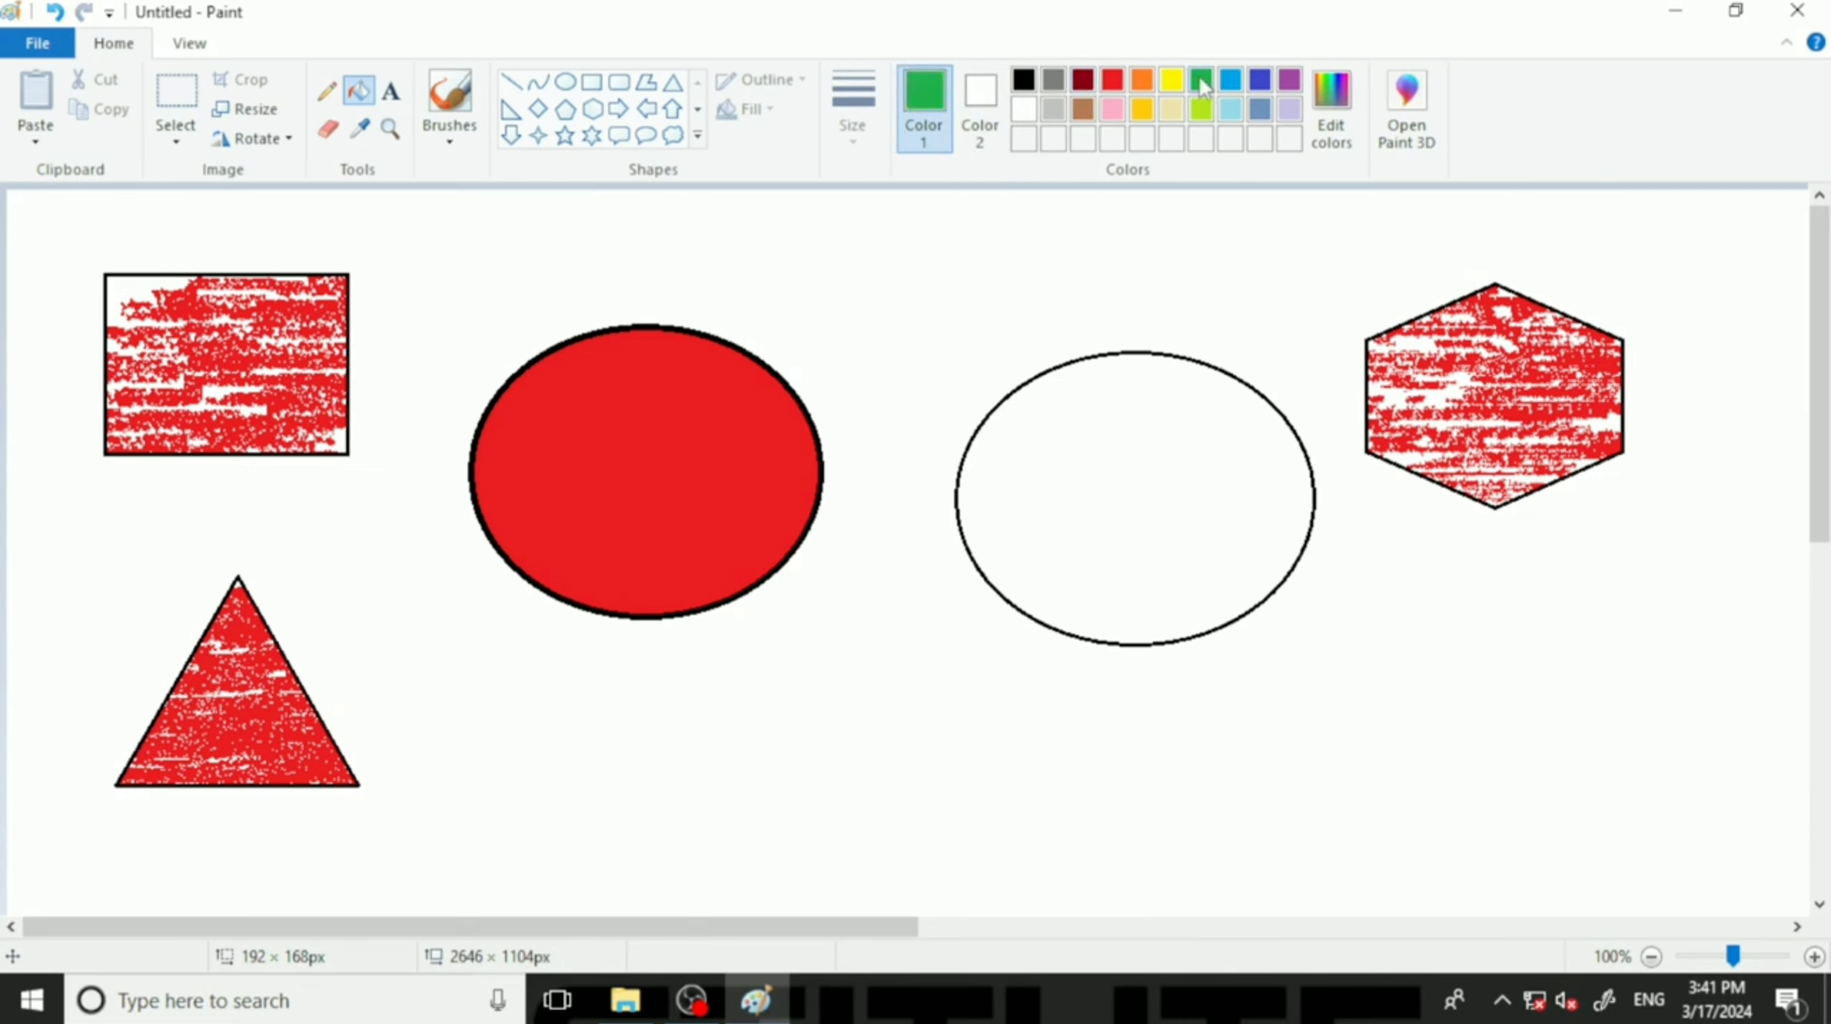
pyautogui.click(1138, 452)
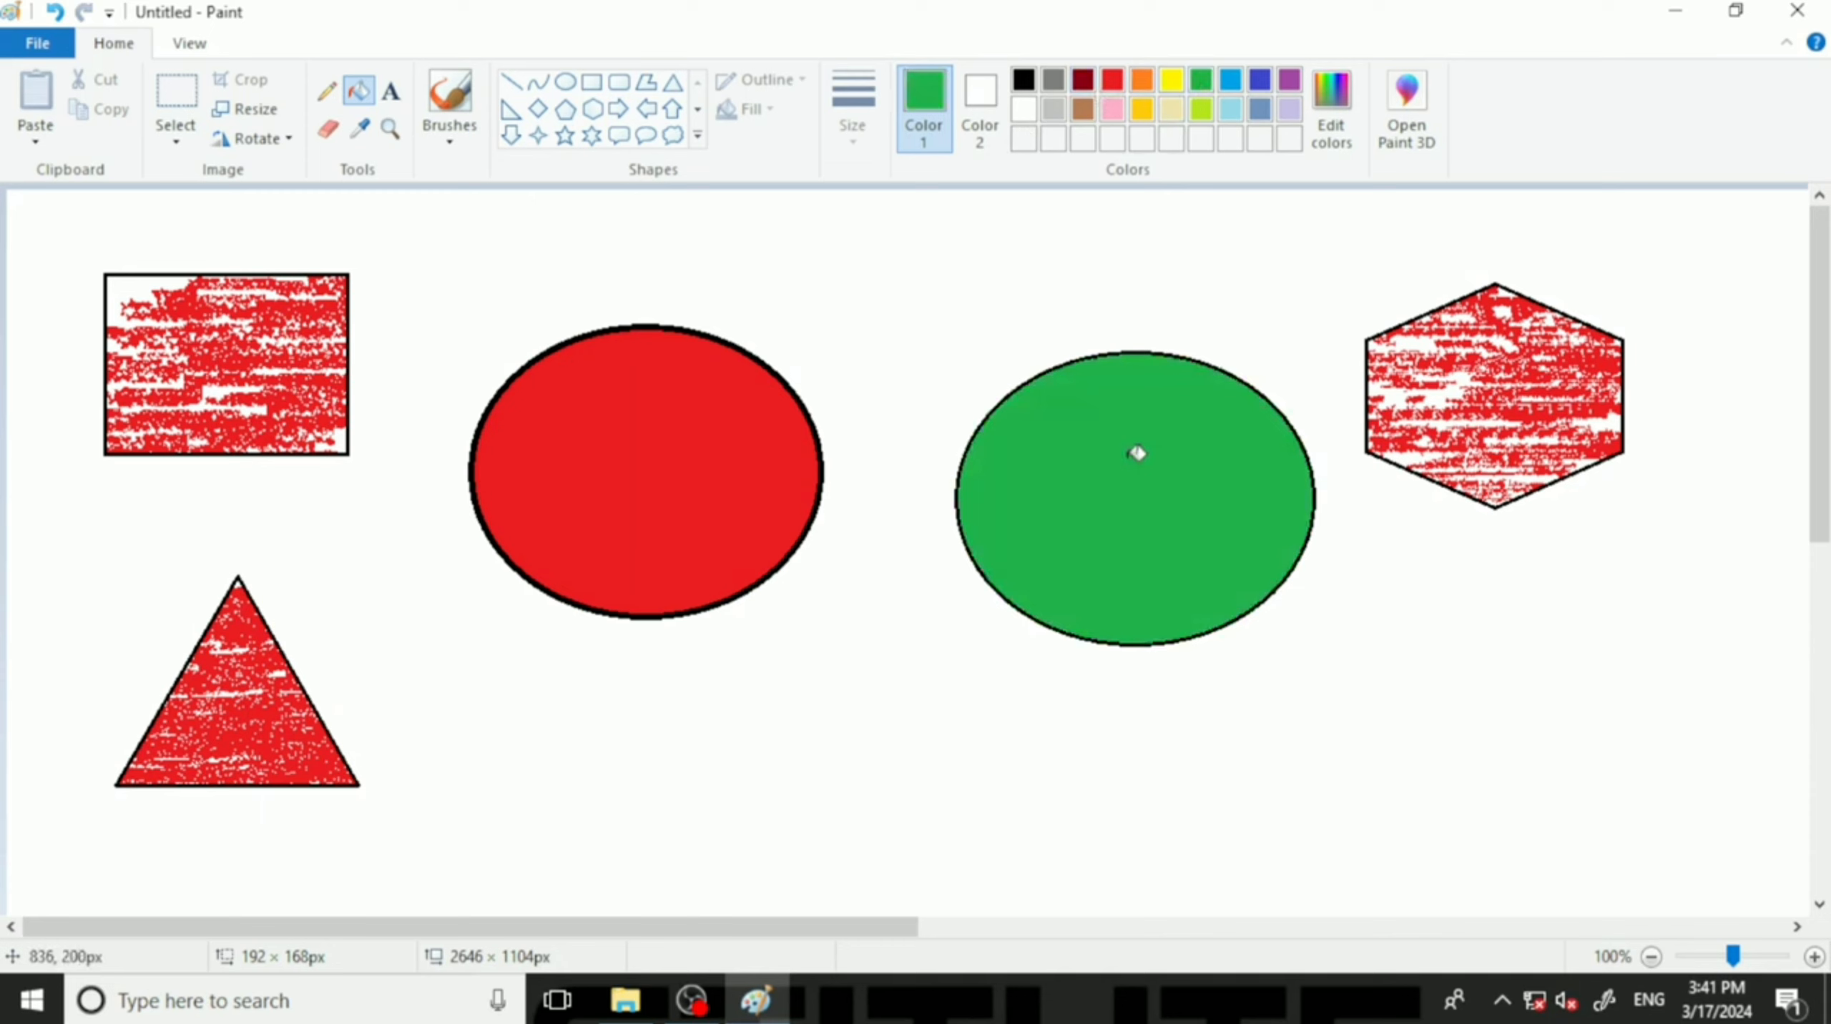
pyautogui.rightClick(1131, 459)
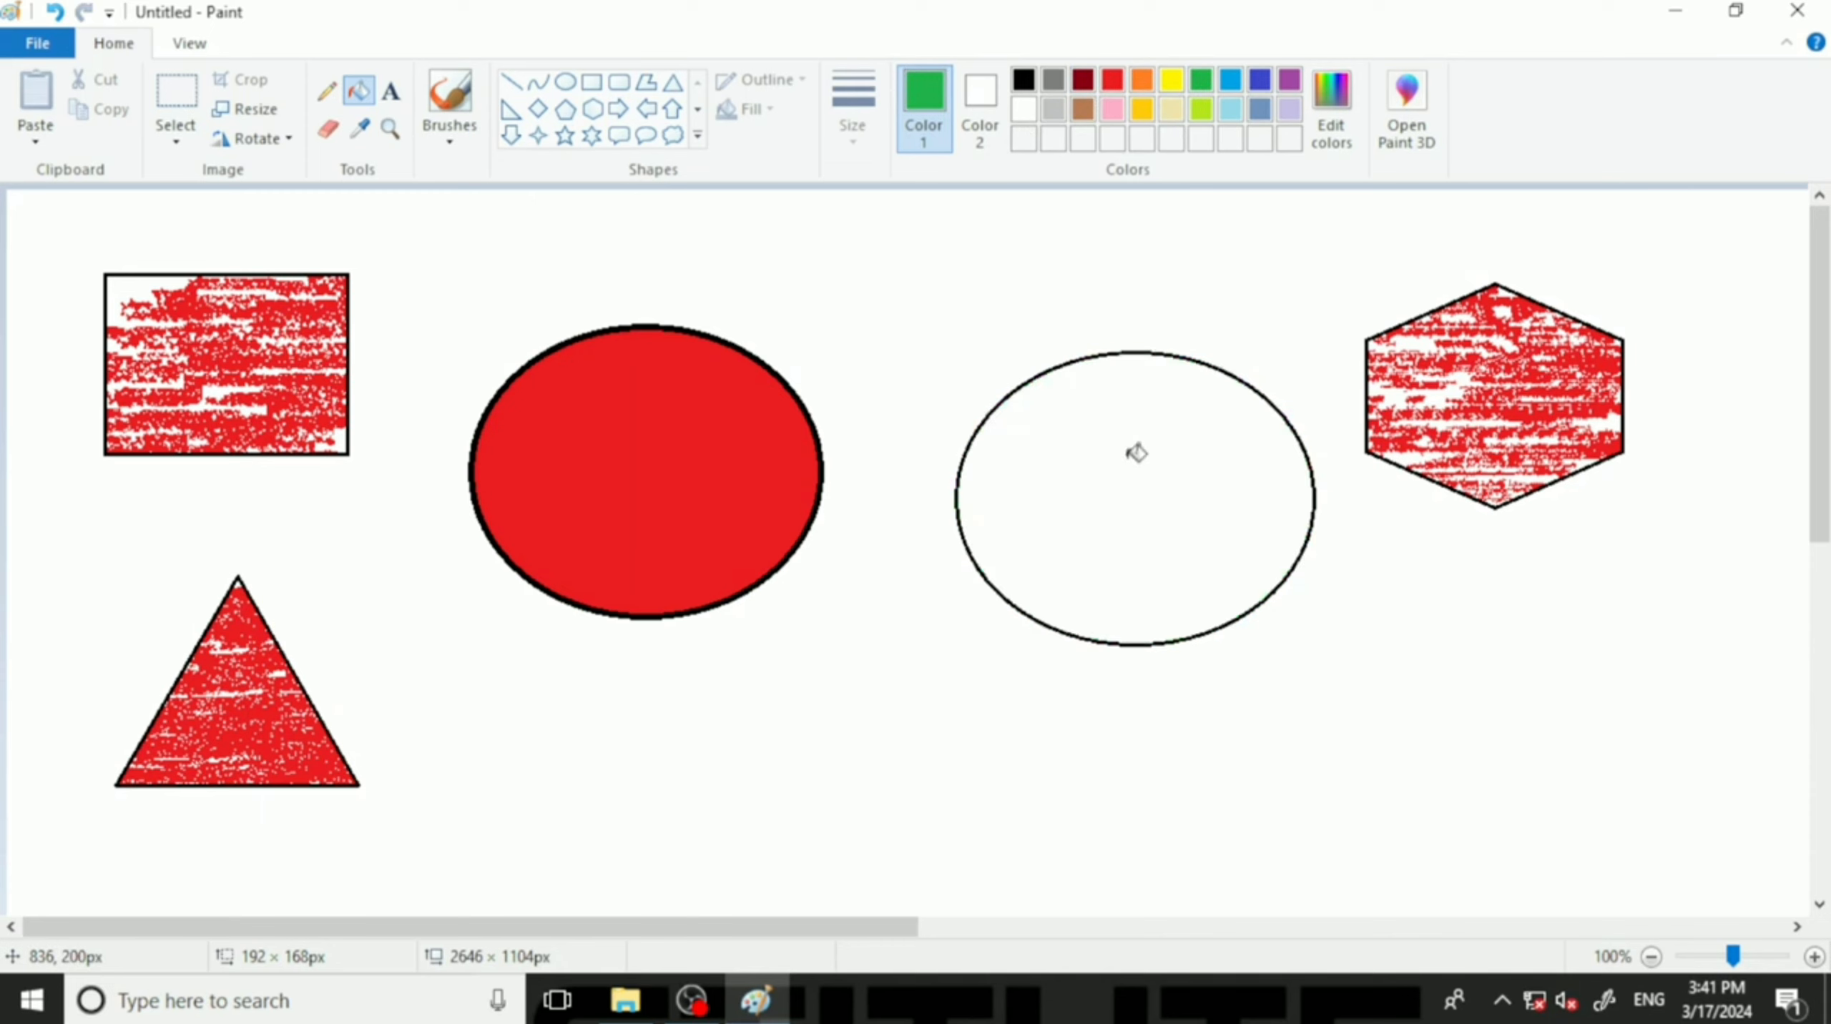
# Set Color 2 to light blue and fill the right ellipse with this background colour.
pyautogui.click(984, 146)
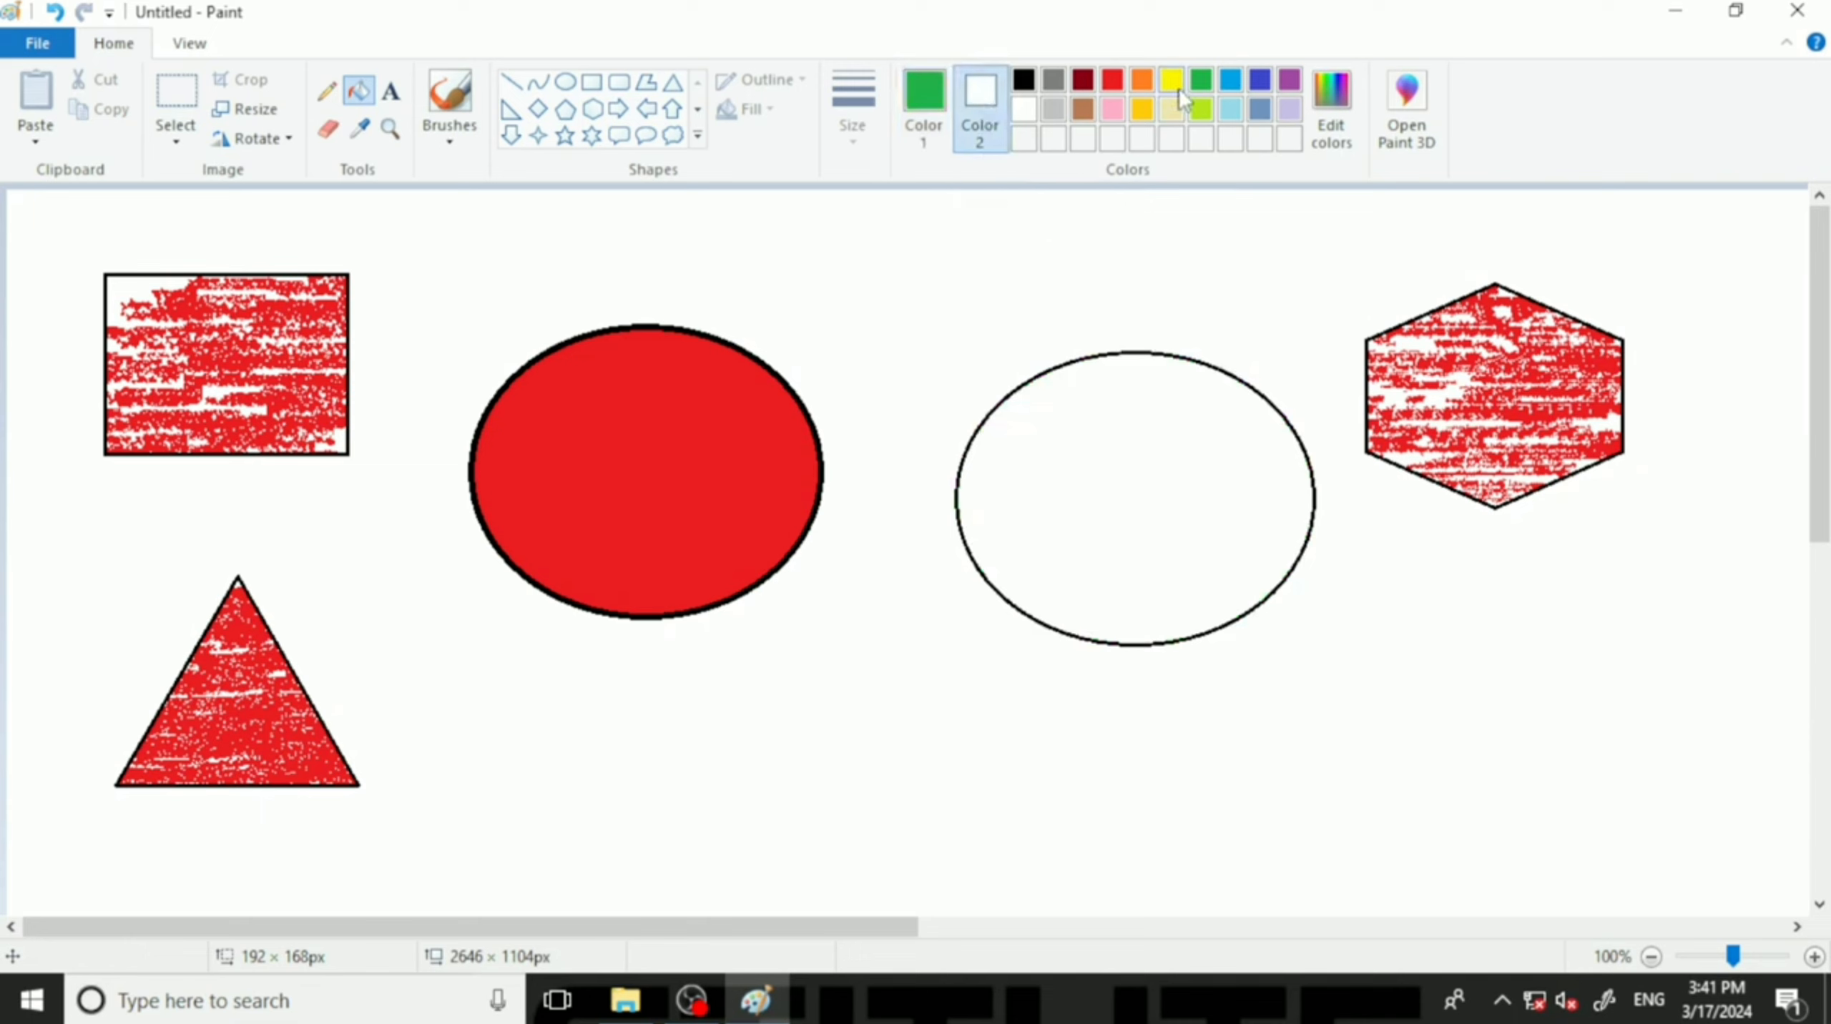
pyautogui.click(1229, 84)
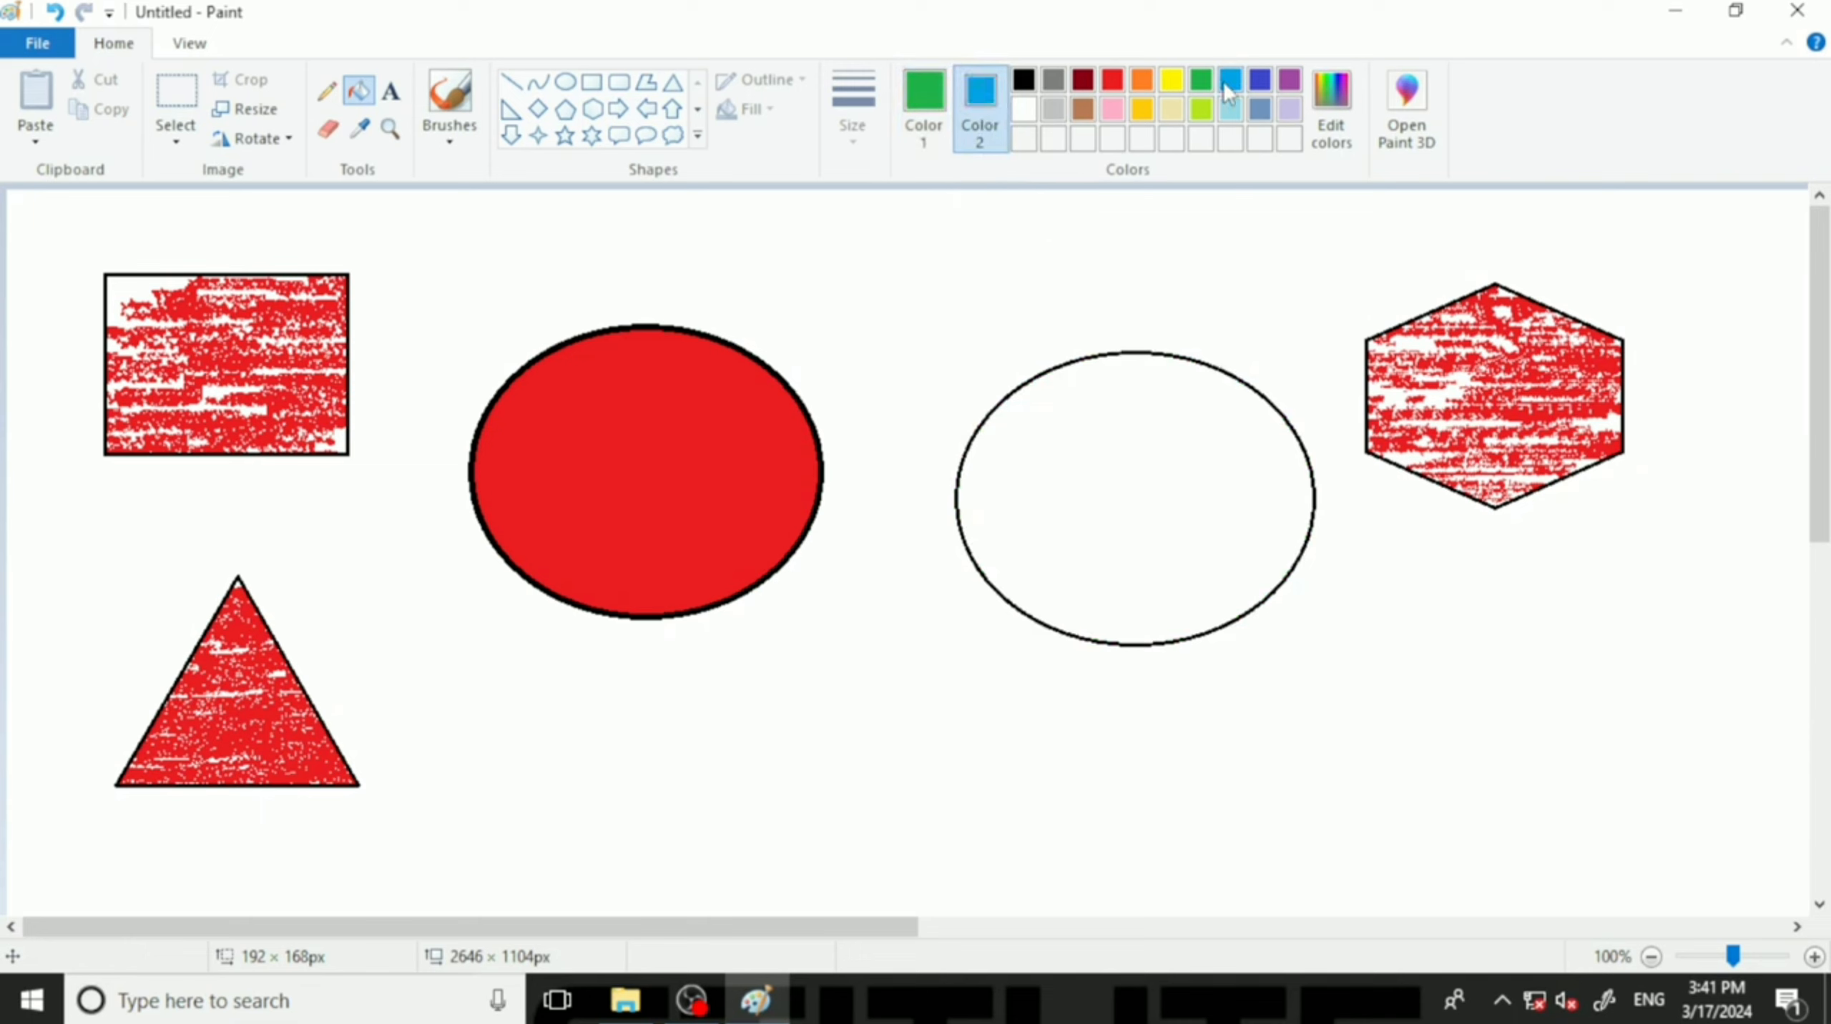
pyautogui.rightClick(1137, 426)
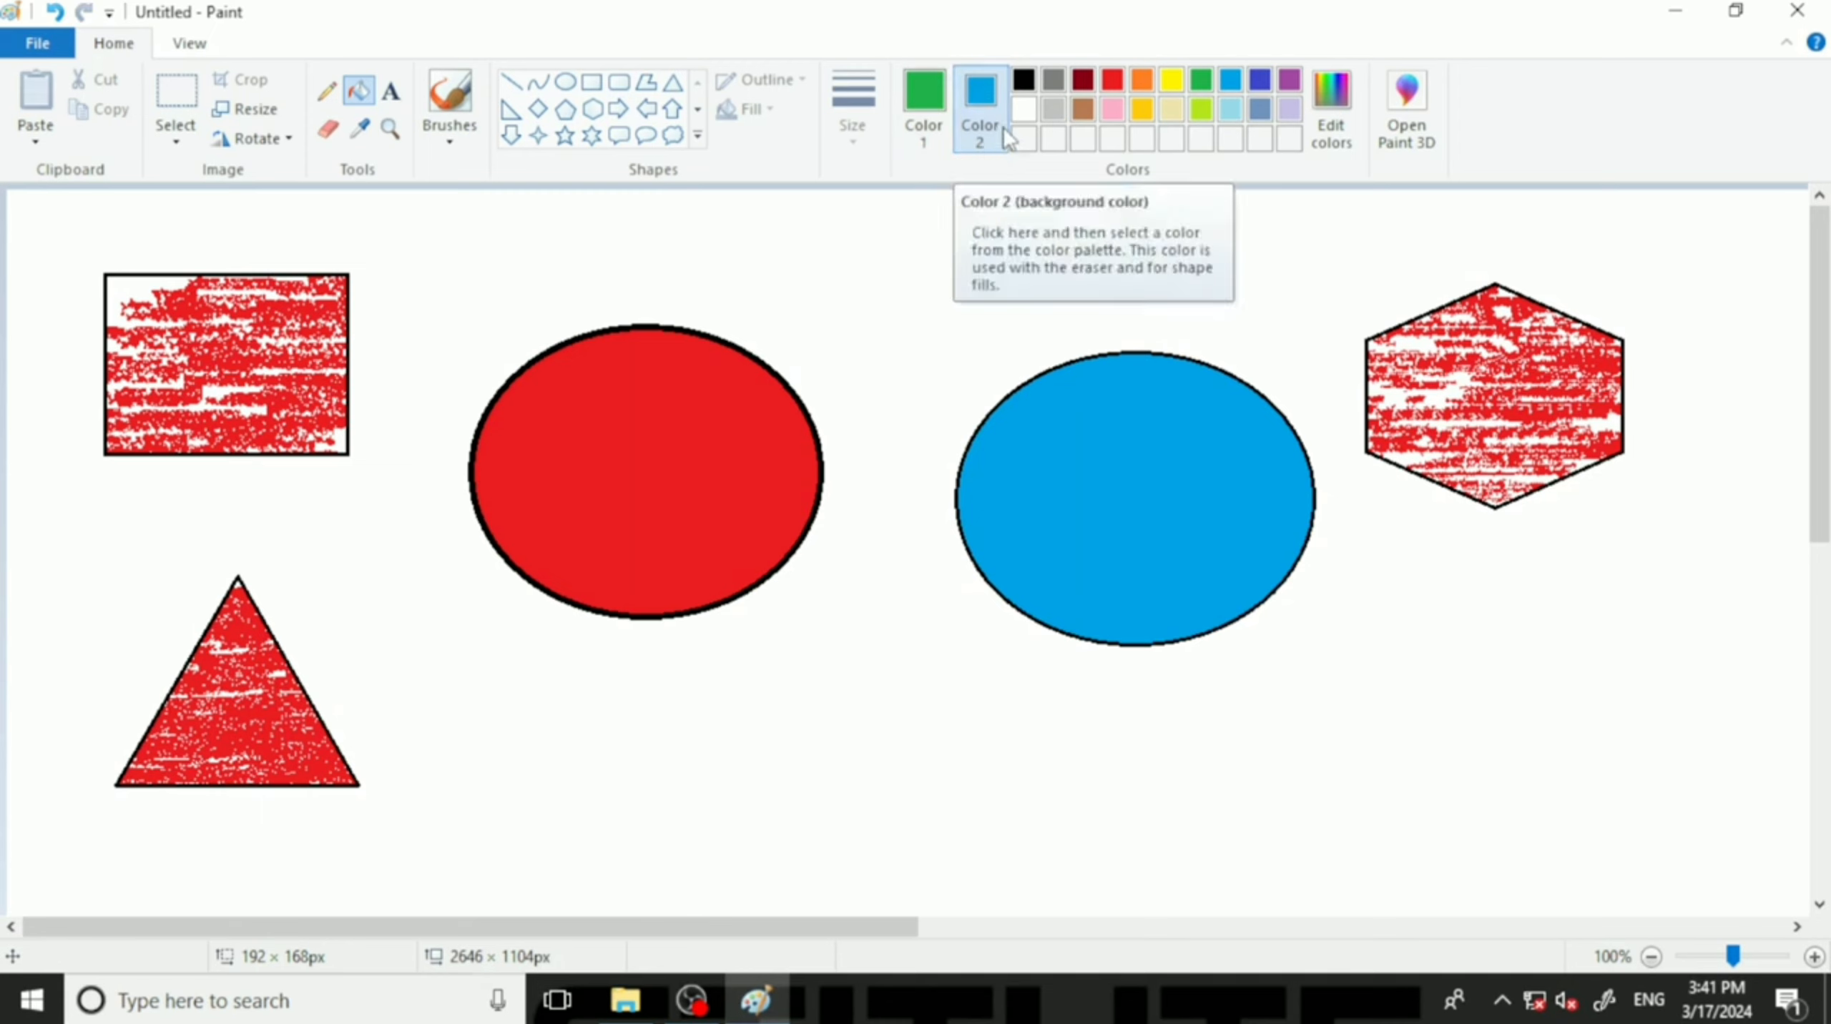
# Mix a bright green (Red 18, Green 197, Blue 27) for Color 2 and add it to the custom colours.
pyautogui.click(1024, 111)
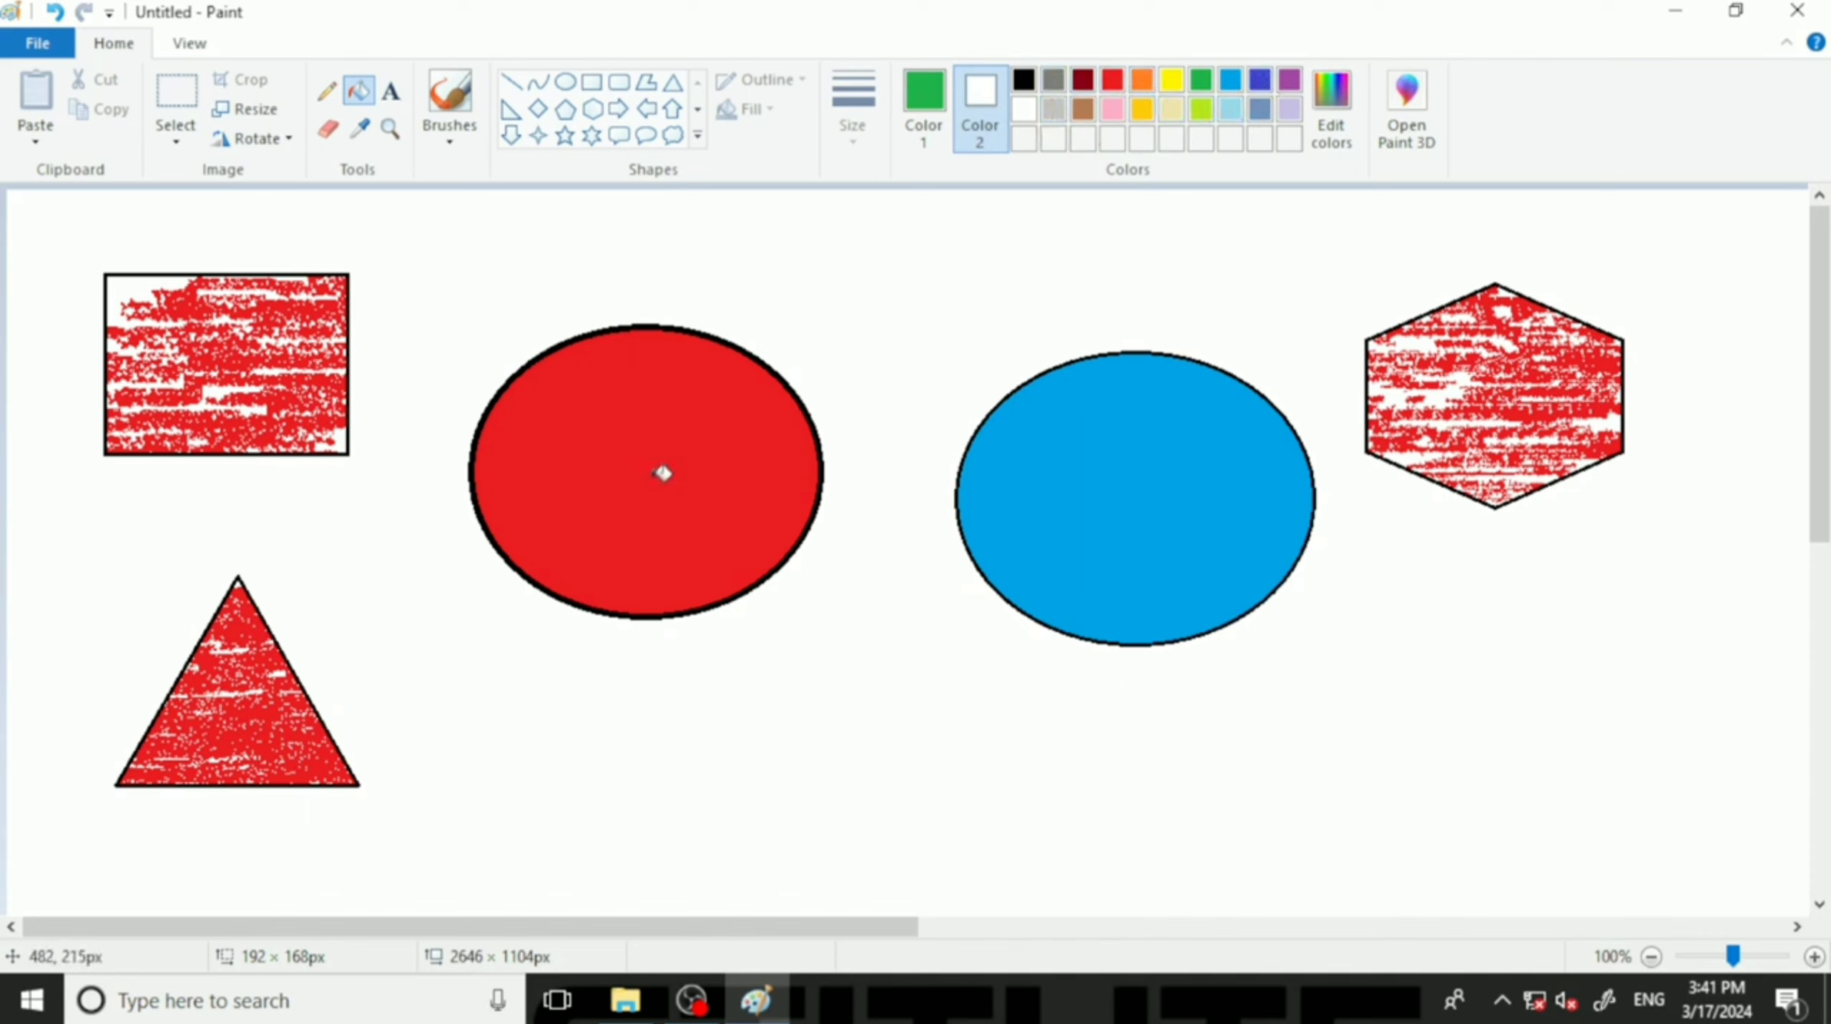
pyautogui.click(1331, 138)
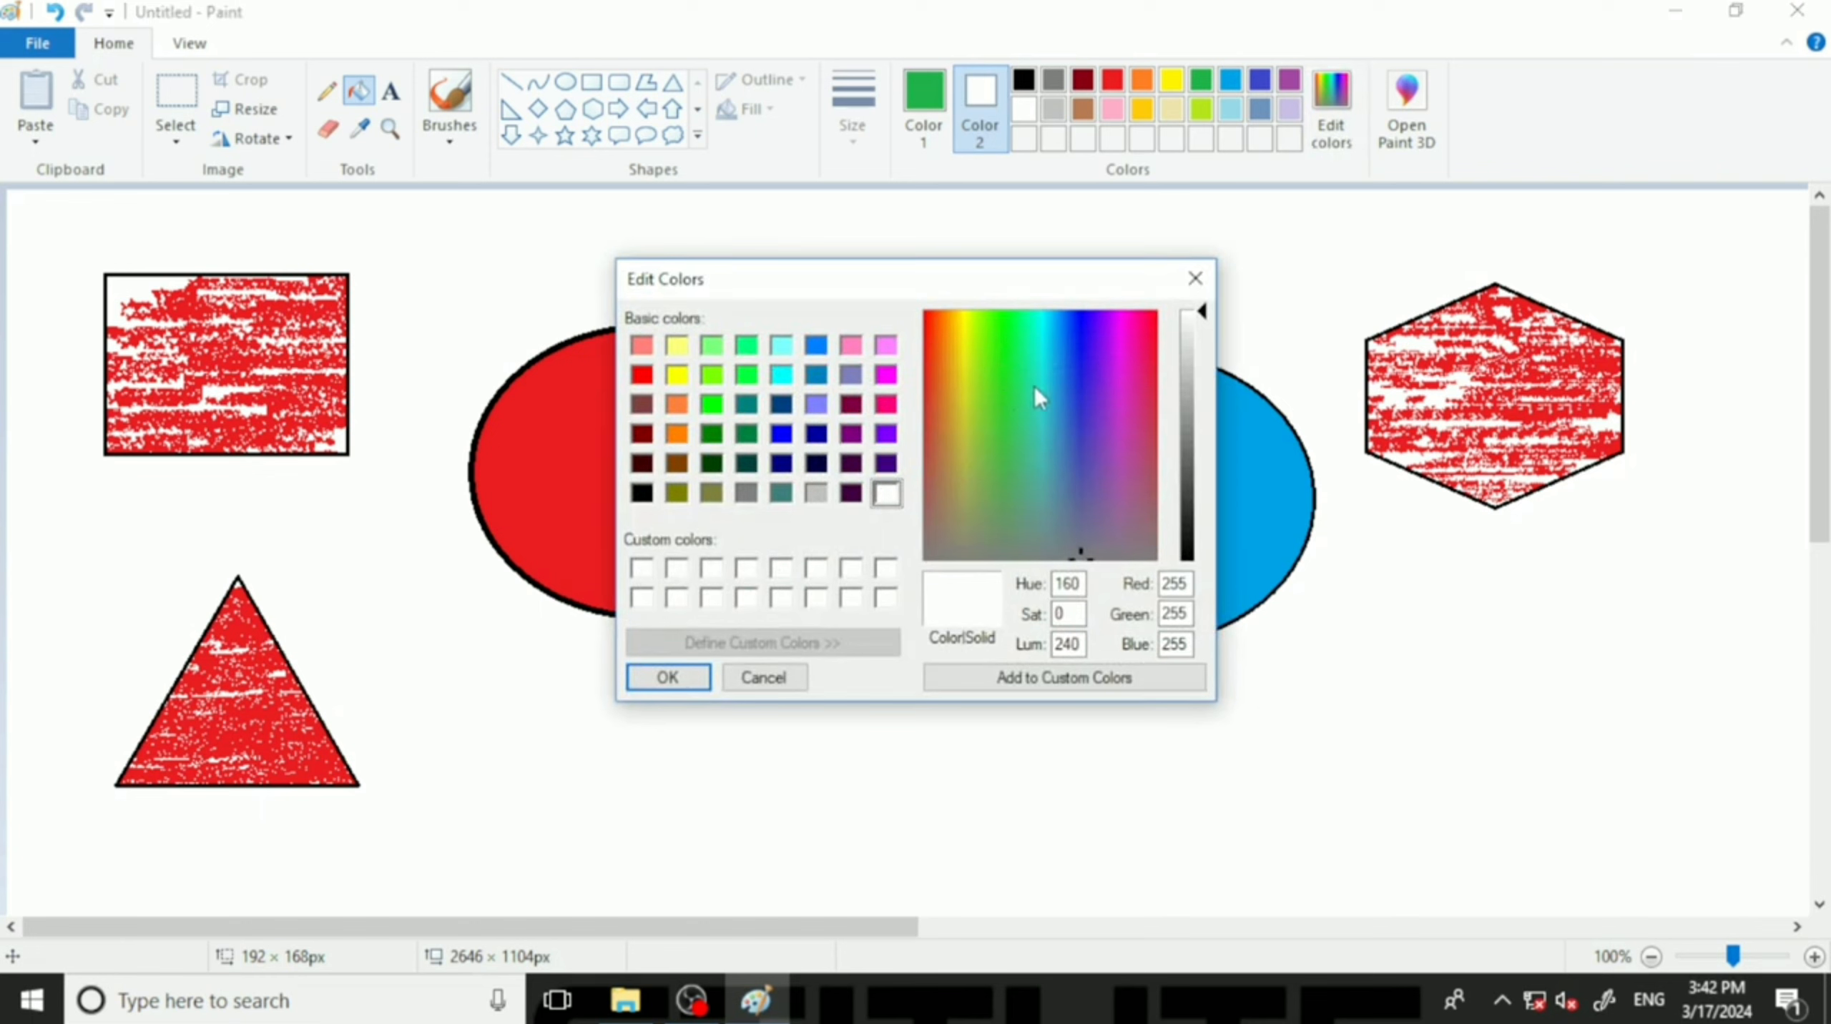
pyautogui.click(1030, 320)
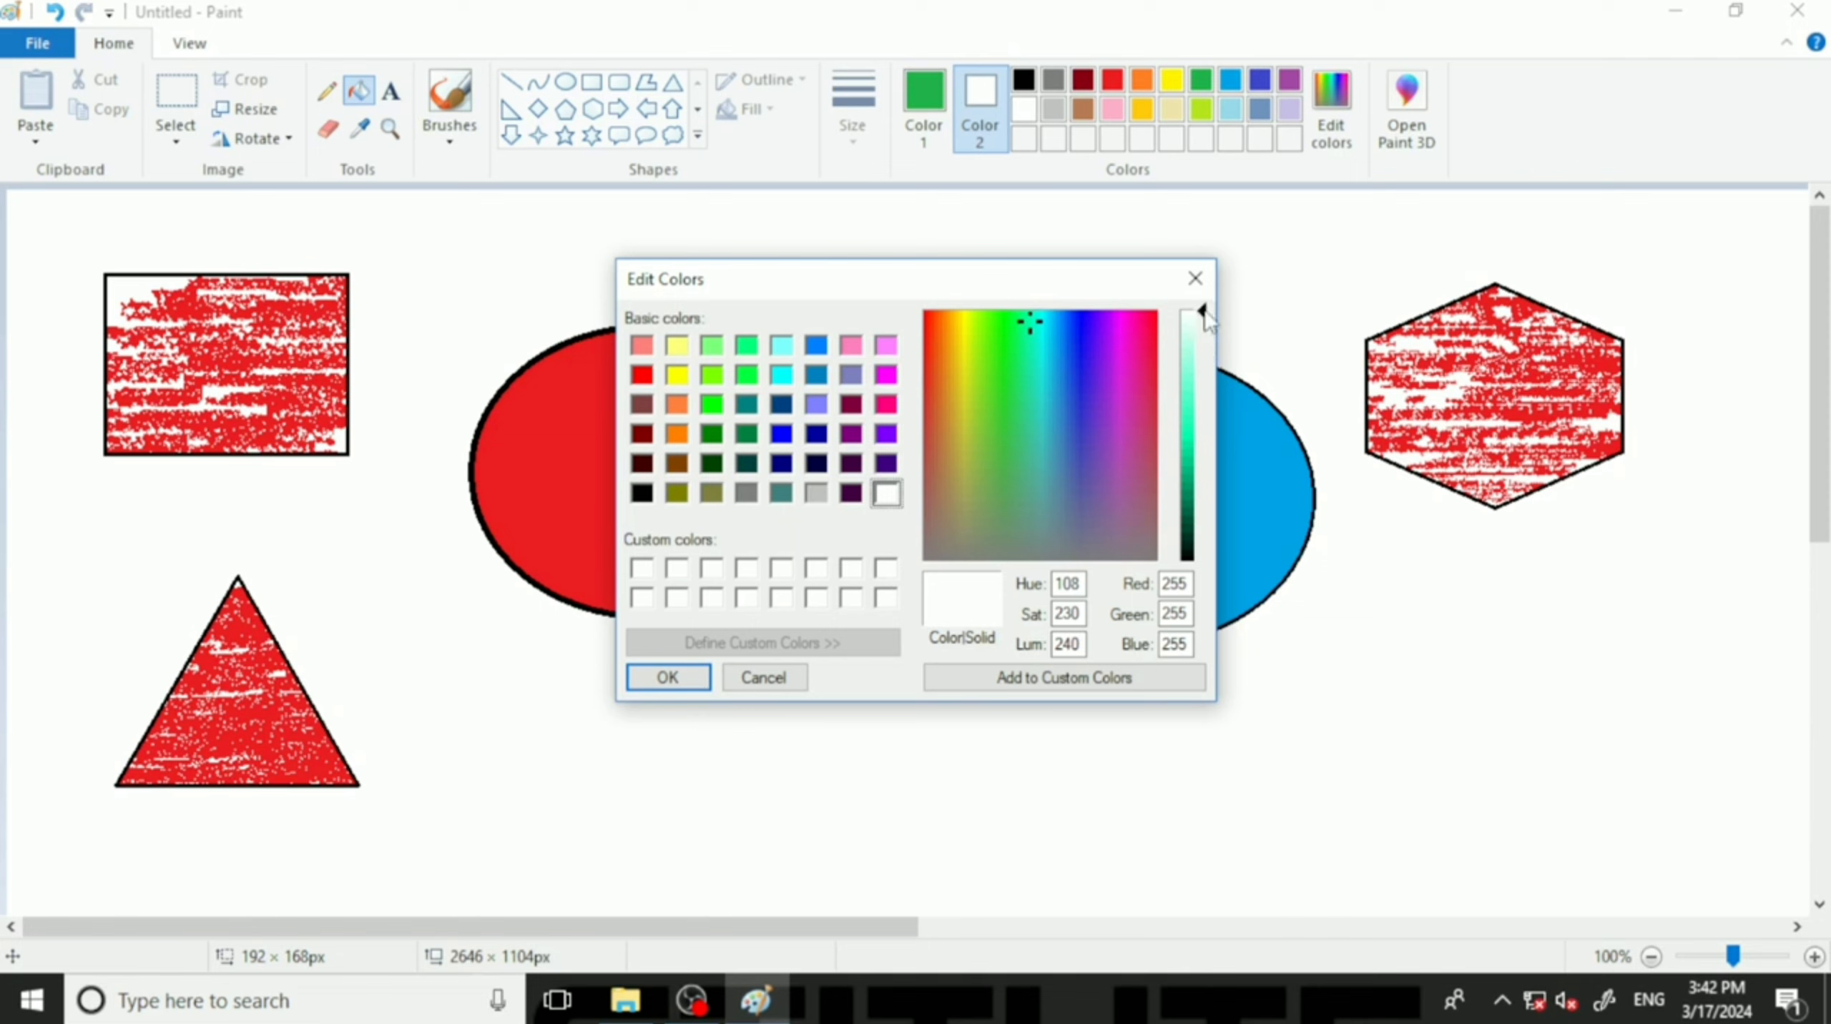
pyautogui.click(1005, 352)
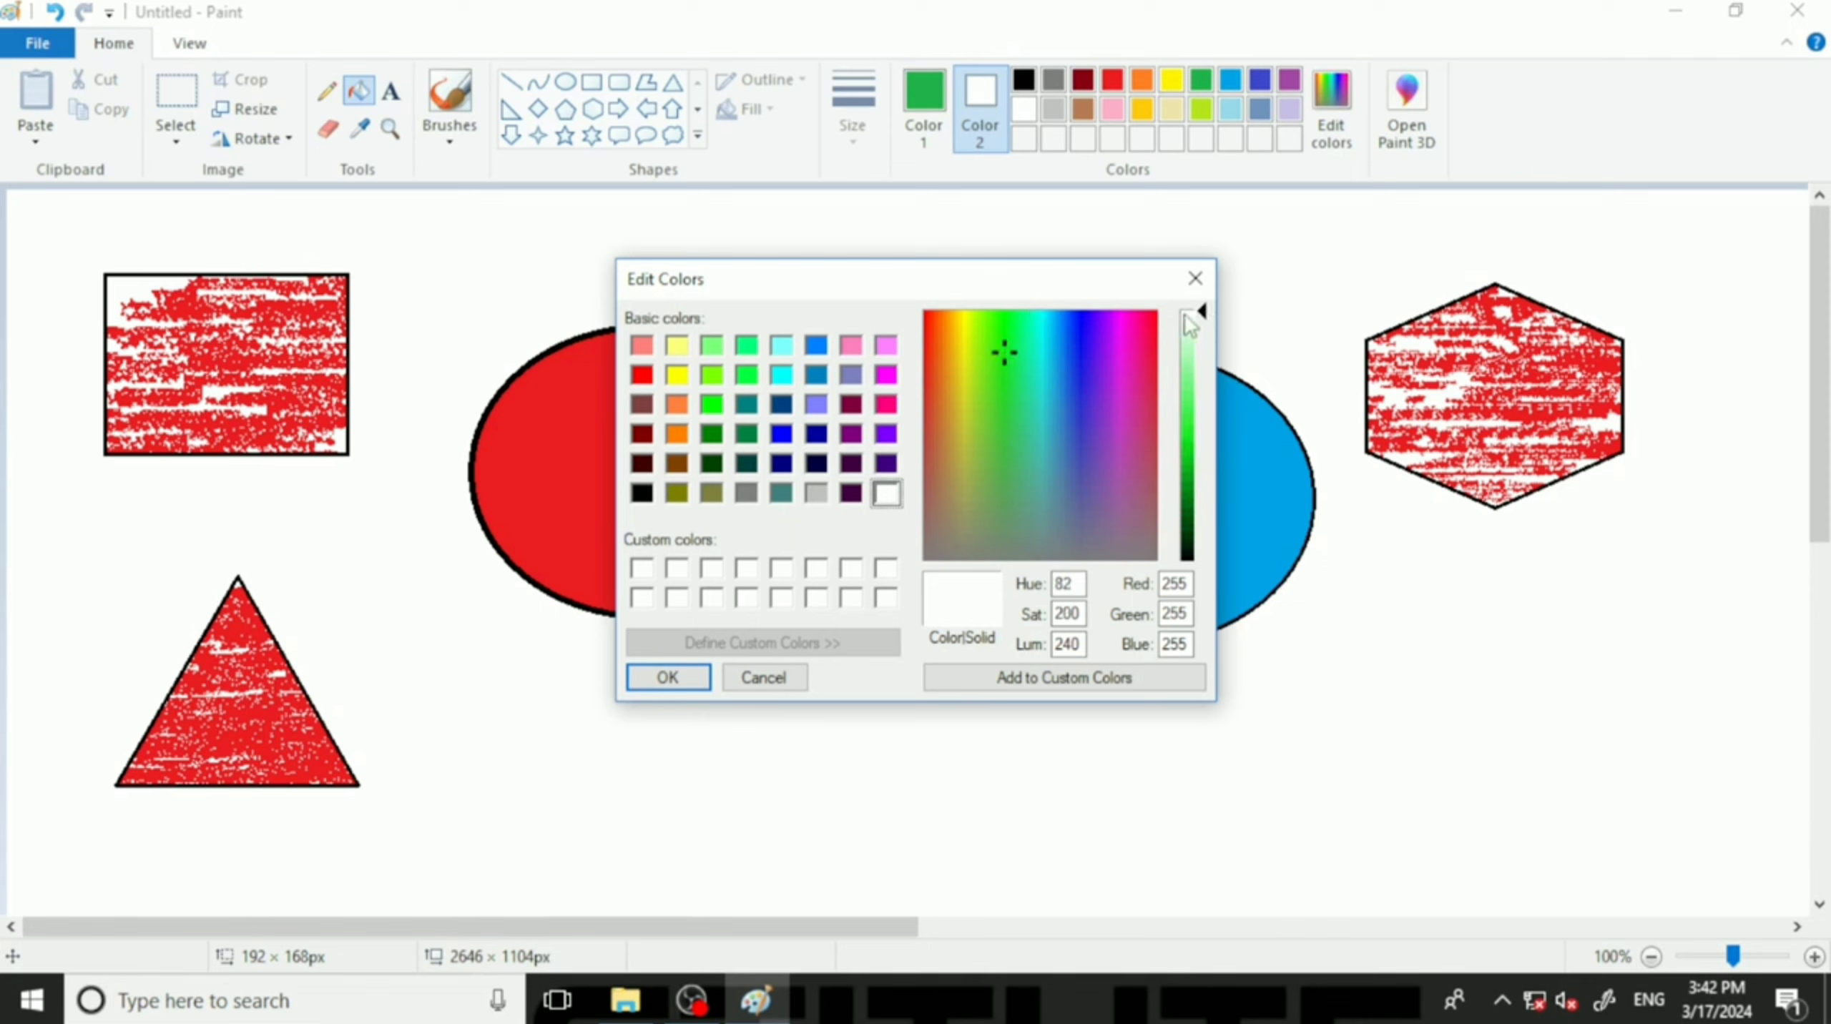
pyautogui.moveTo(1202, 319); pyautogui.dragTo(1205, 399)
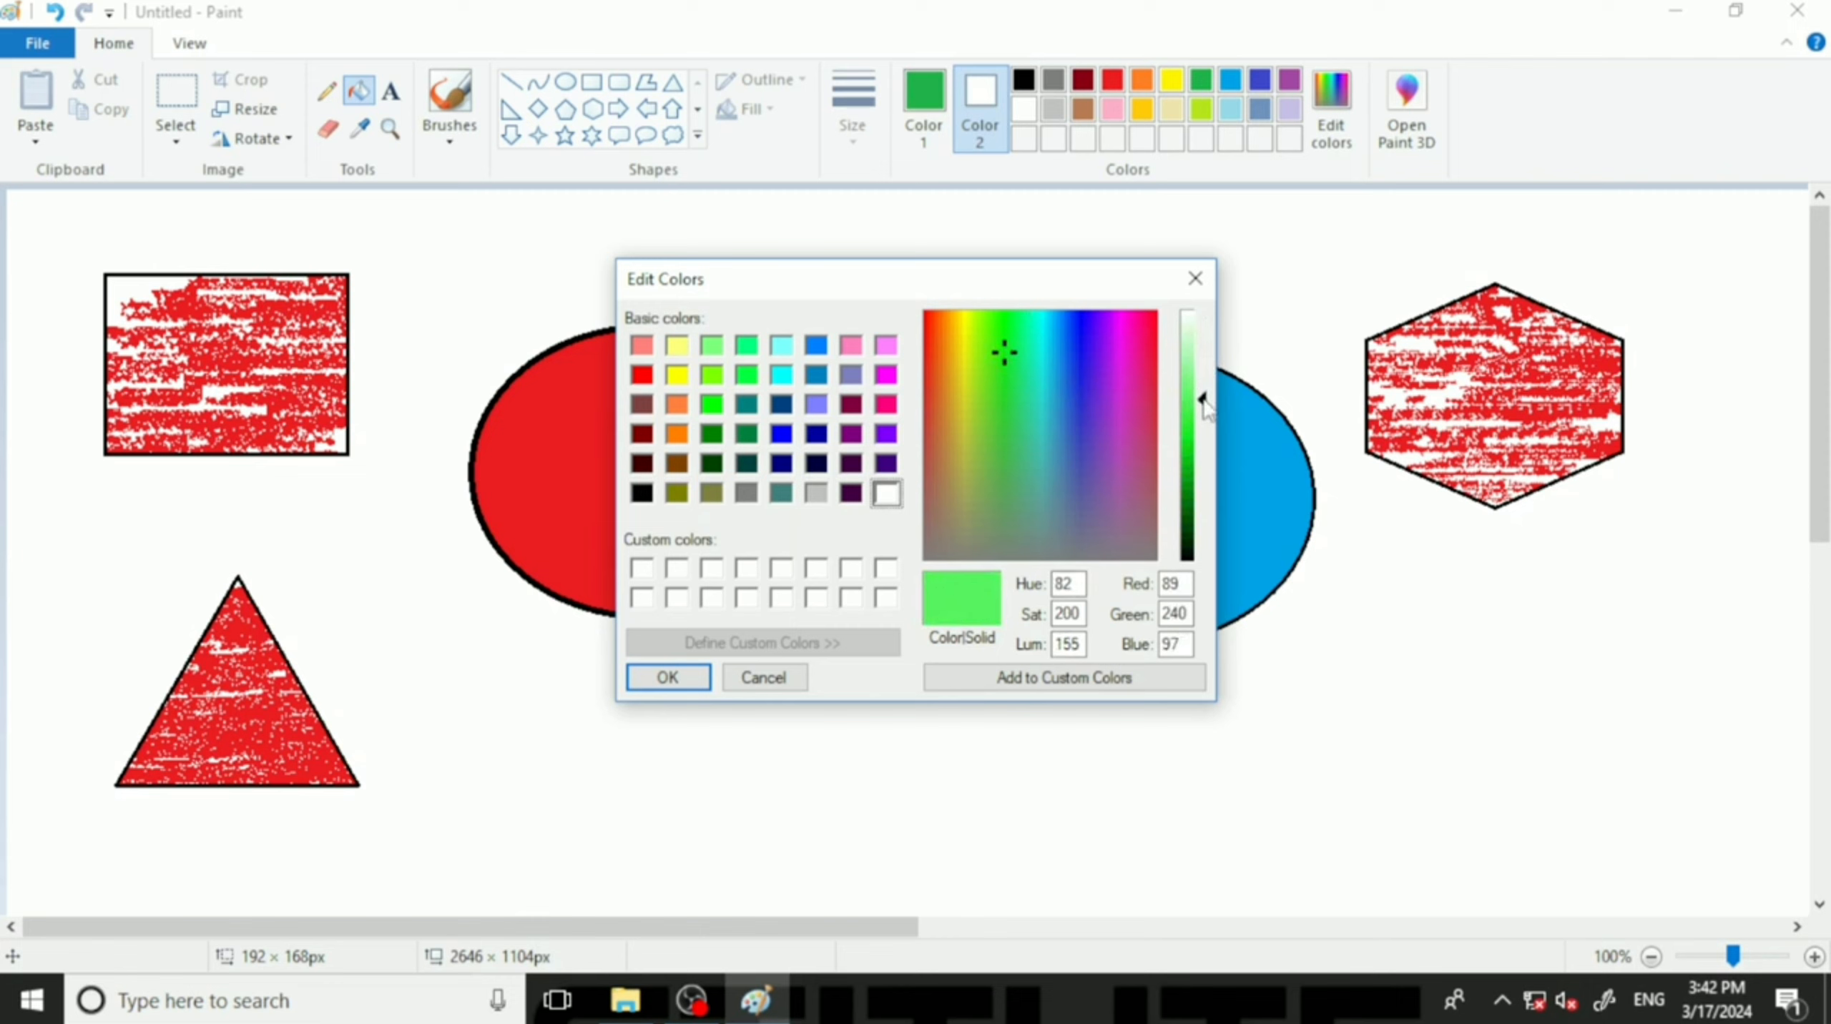
pyautogui.moveTo(1204, 404); pyautogui.dragTo(1207, 465)
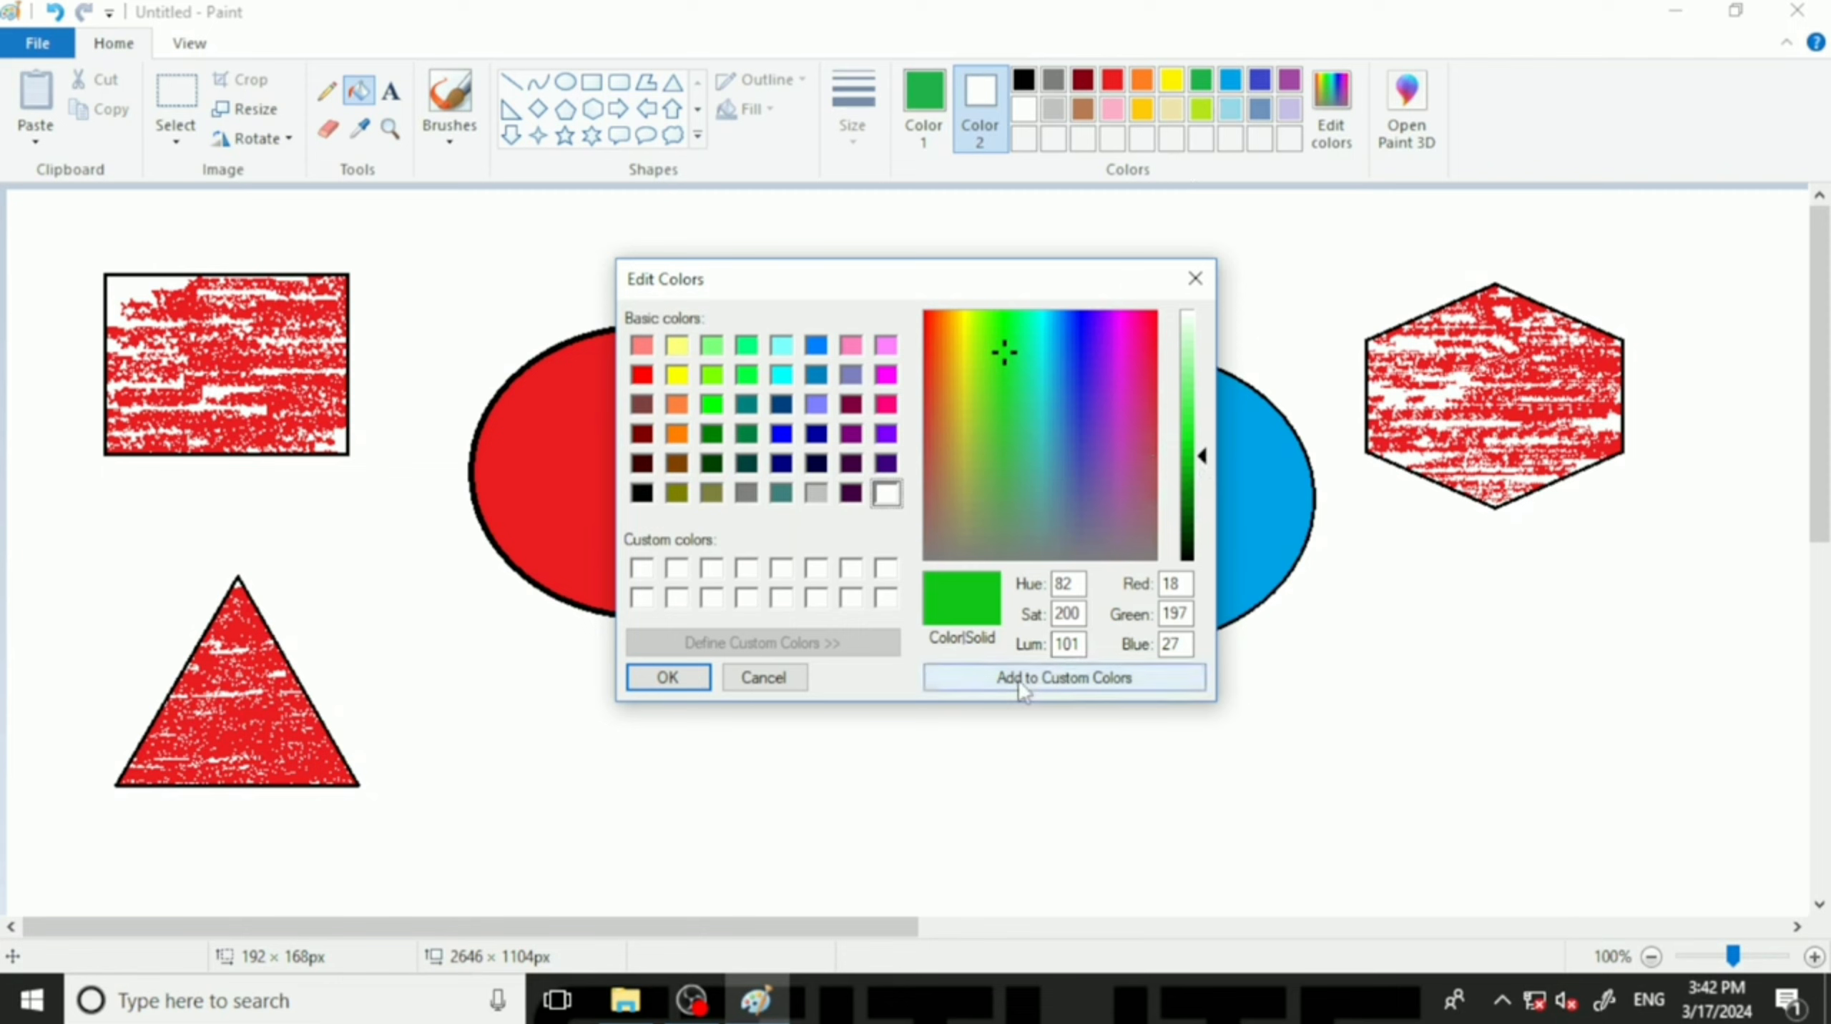
pyautogui.click(1047, 677)
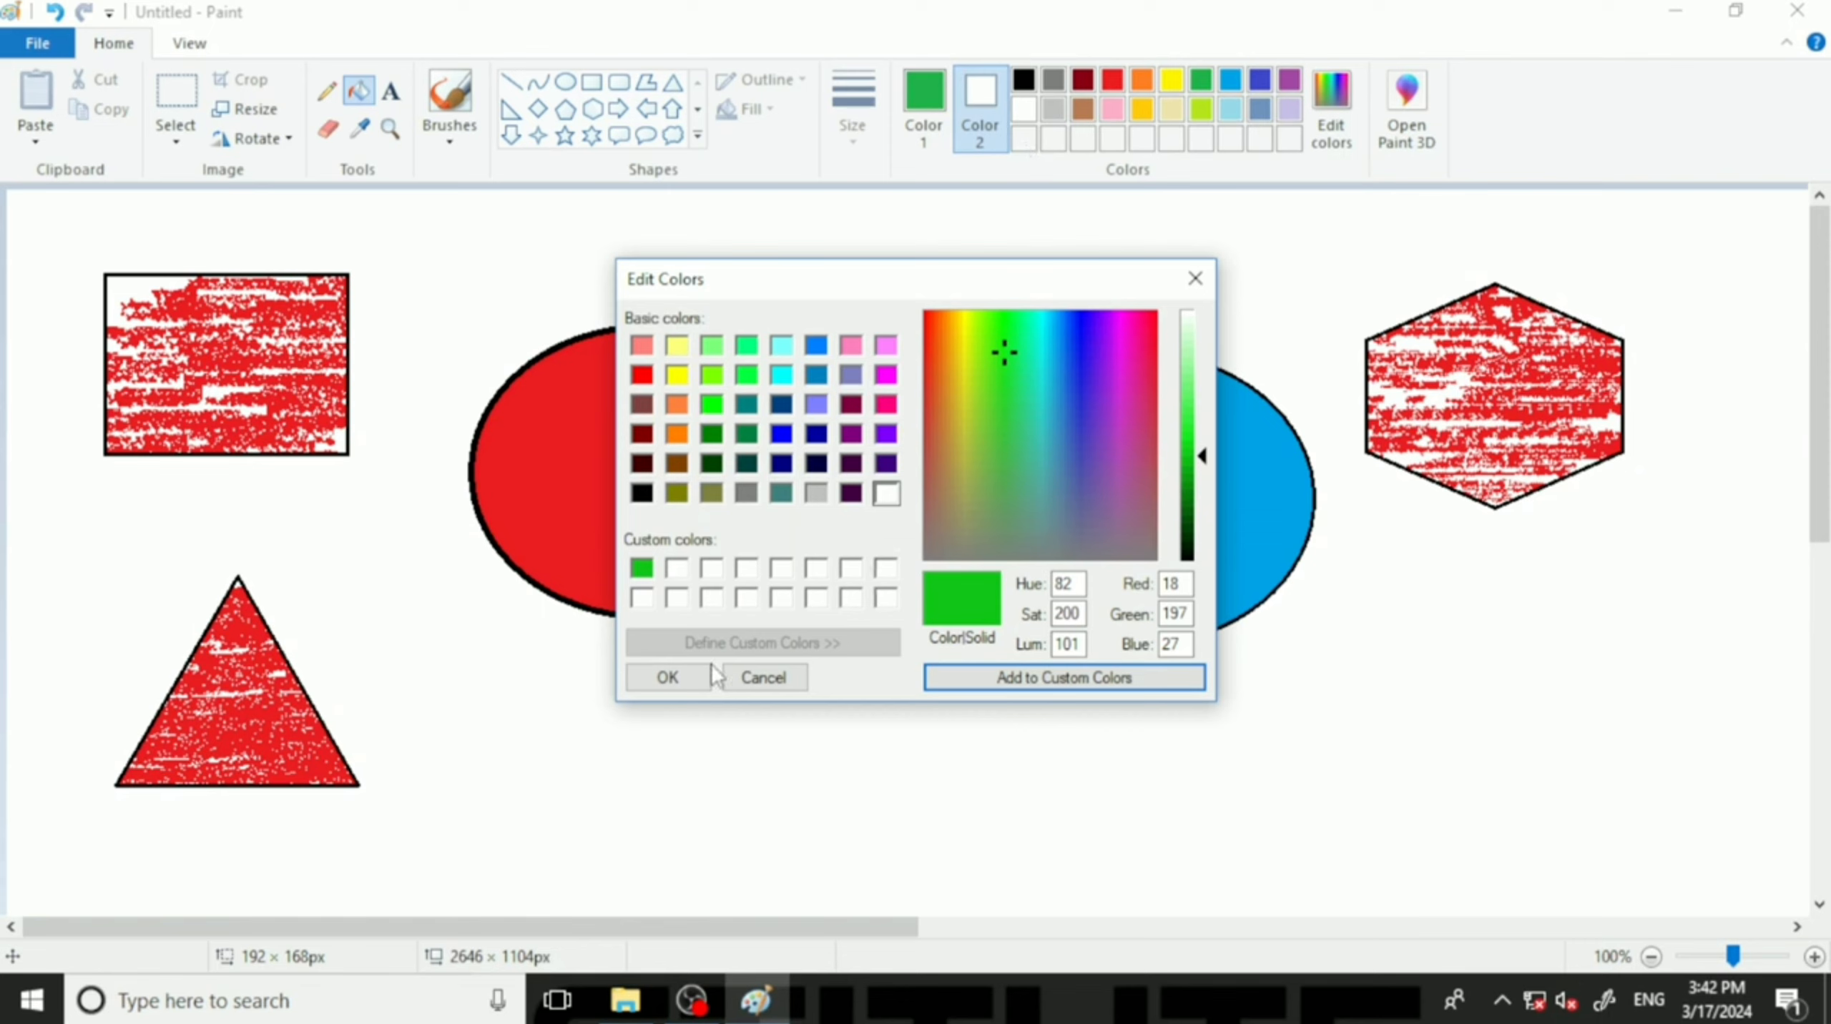
pyautogui.click(667, 678)
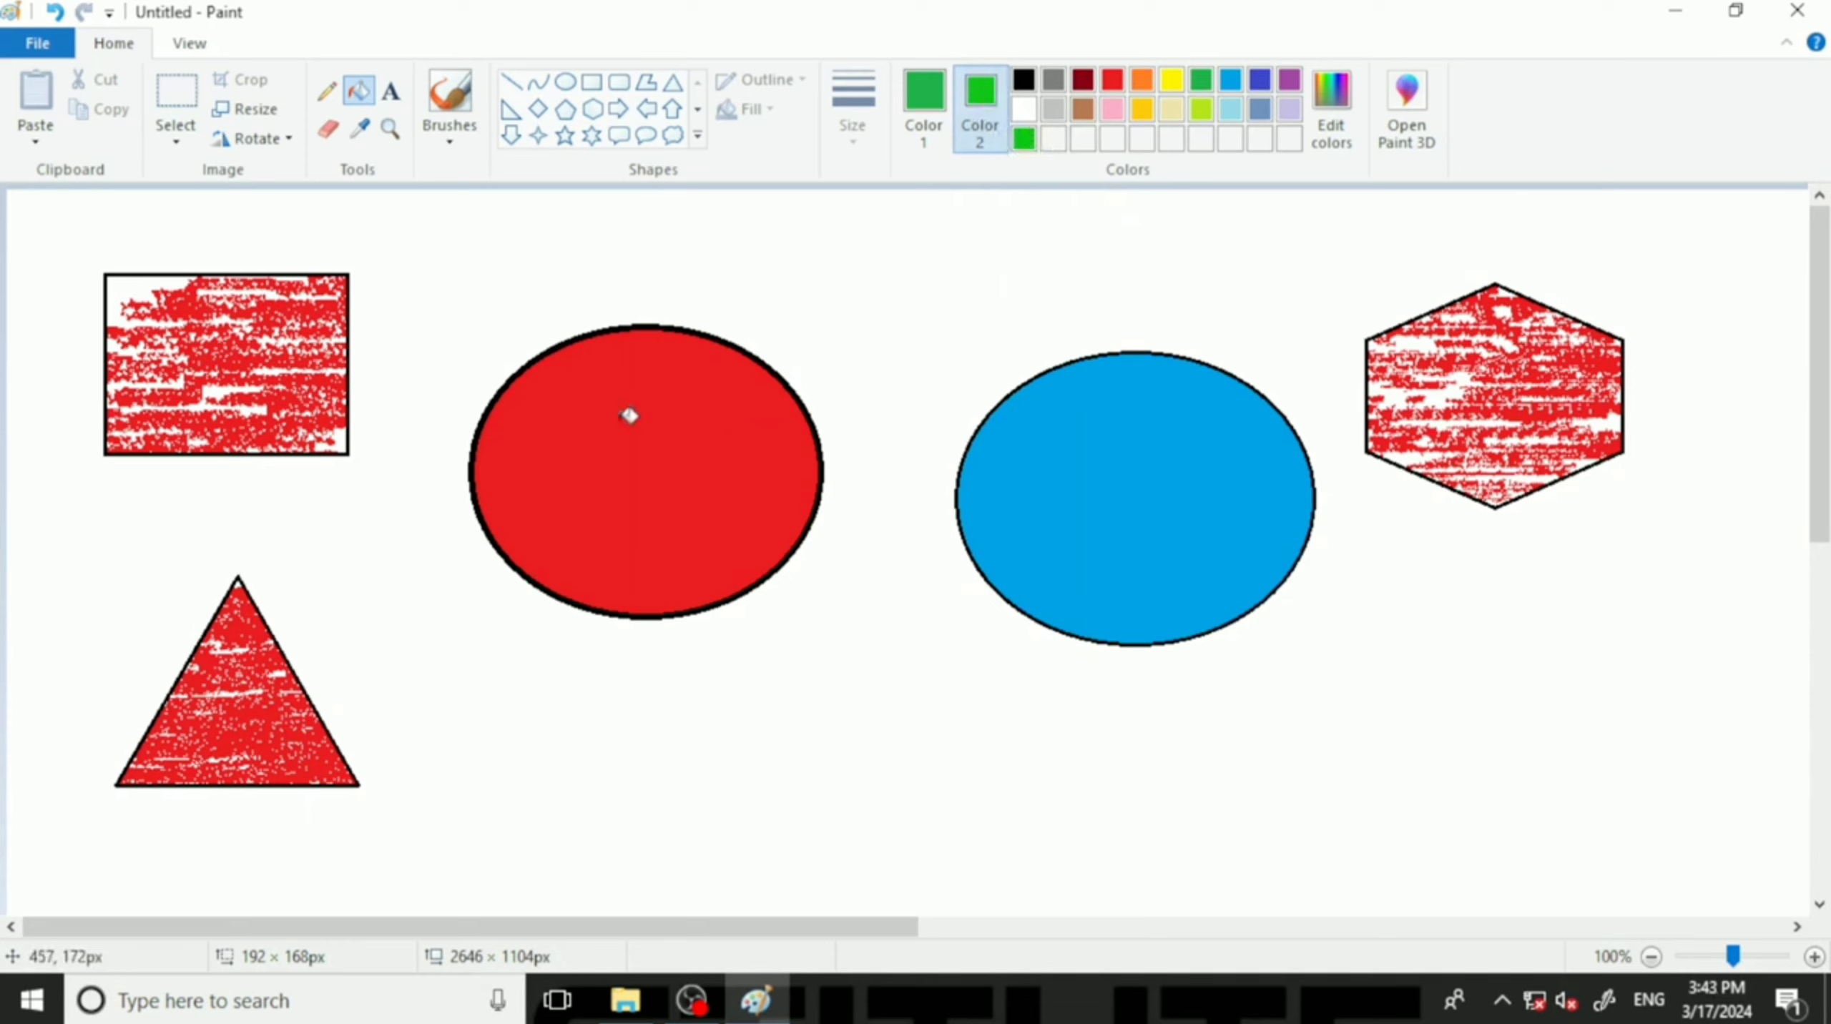
# Fill the left ellipse with the custom green background colour and reset Color 2 to white.
pyautogui.rightClick(607, 438)
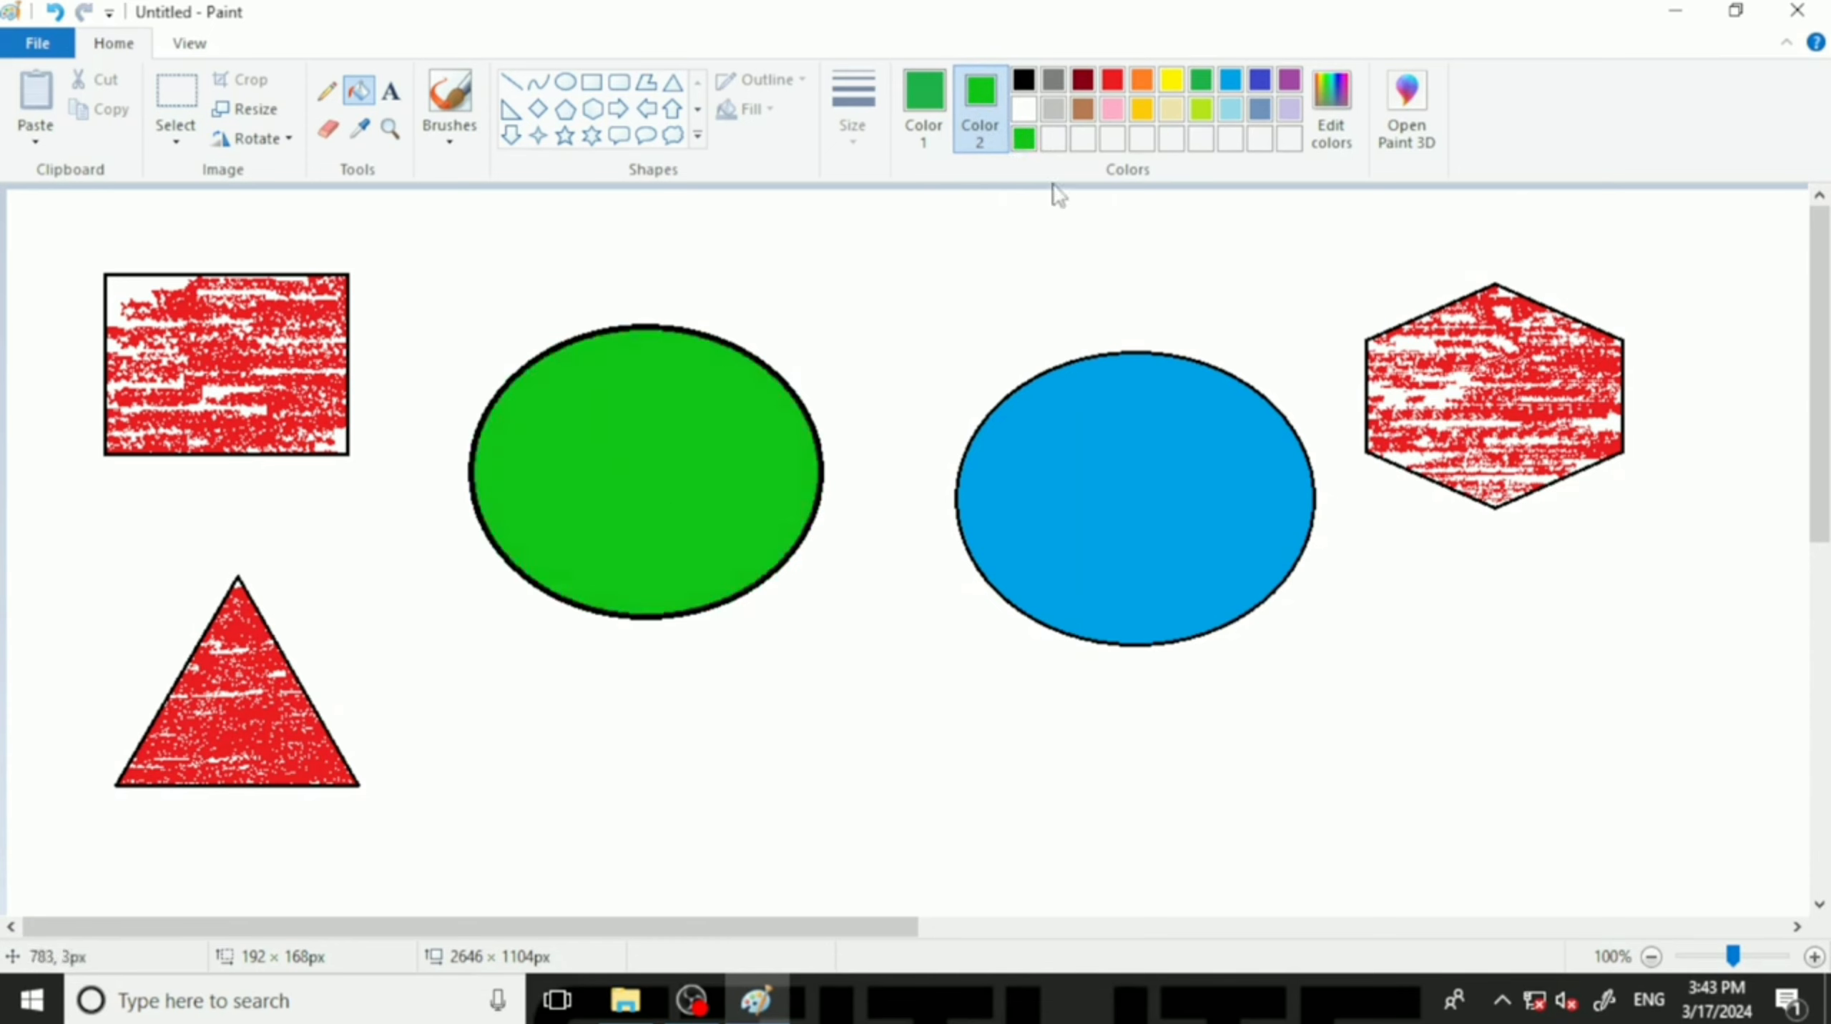
pyautogui.click(1025, 110)
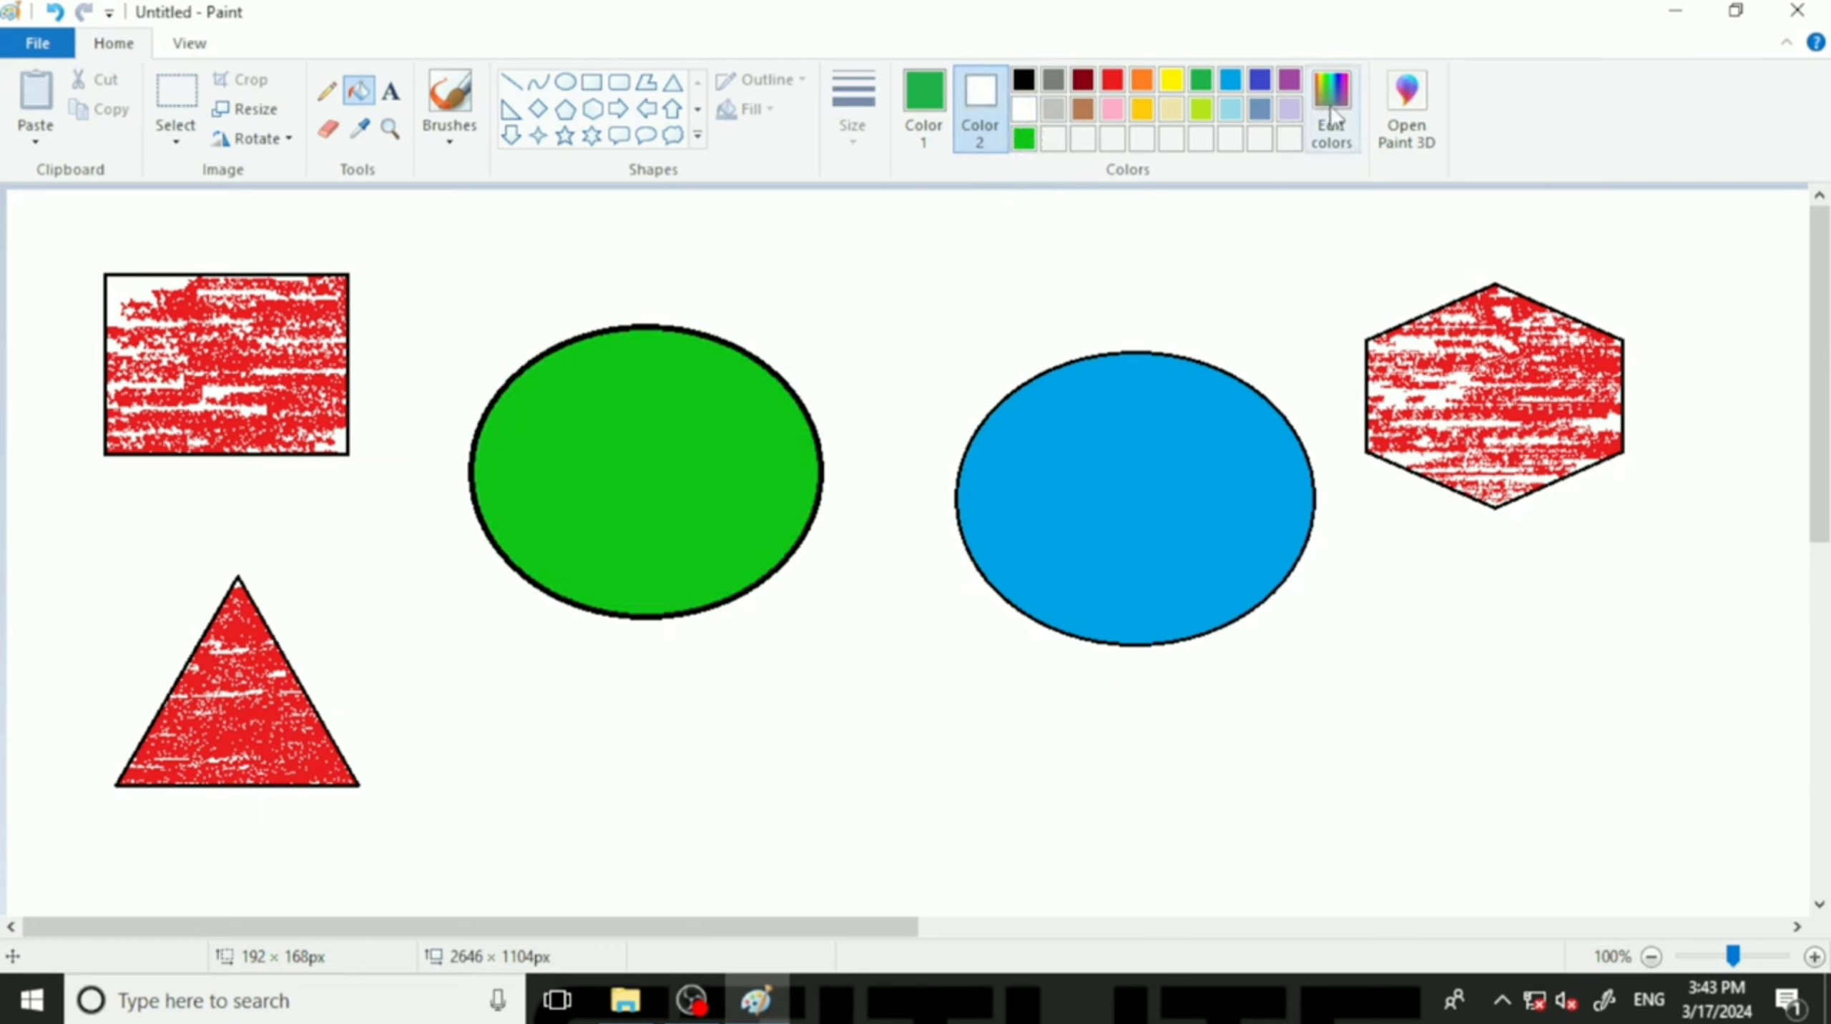
# Mix an olive yellow (Red 171, Green 160, Blue 24) for Color 1 and add it to the custom colours.
pyautogui.click(923, 129)
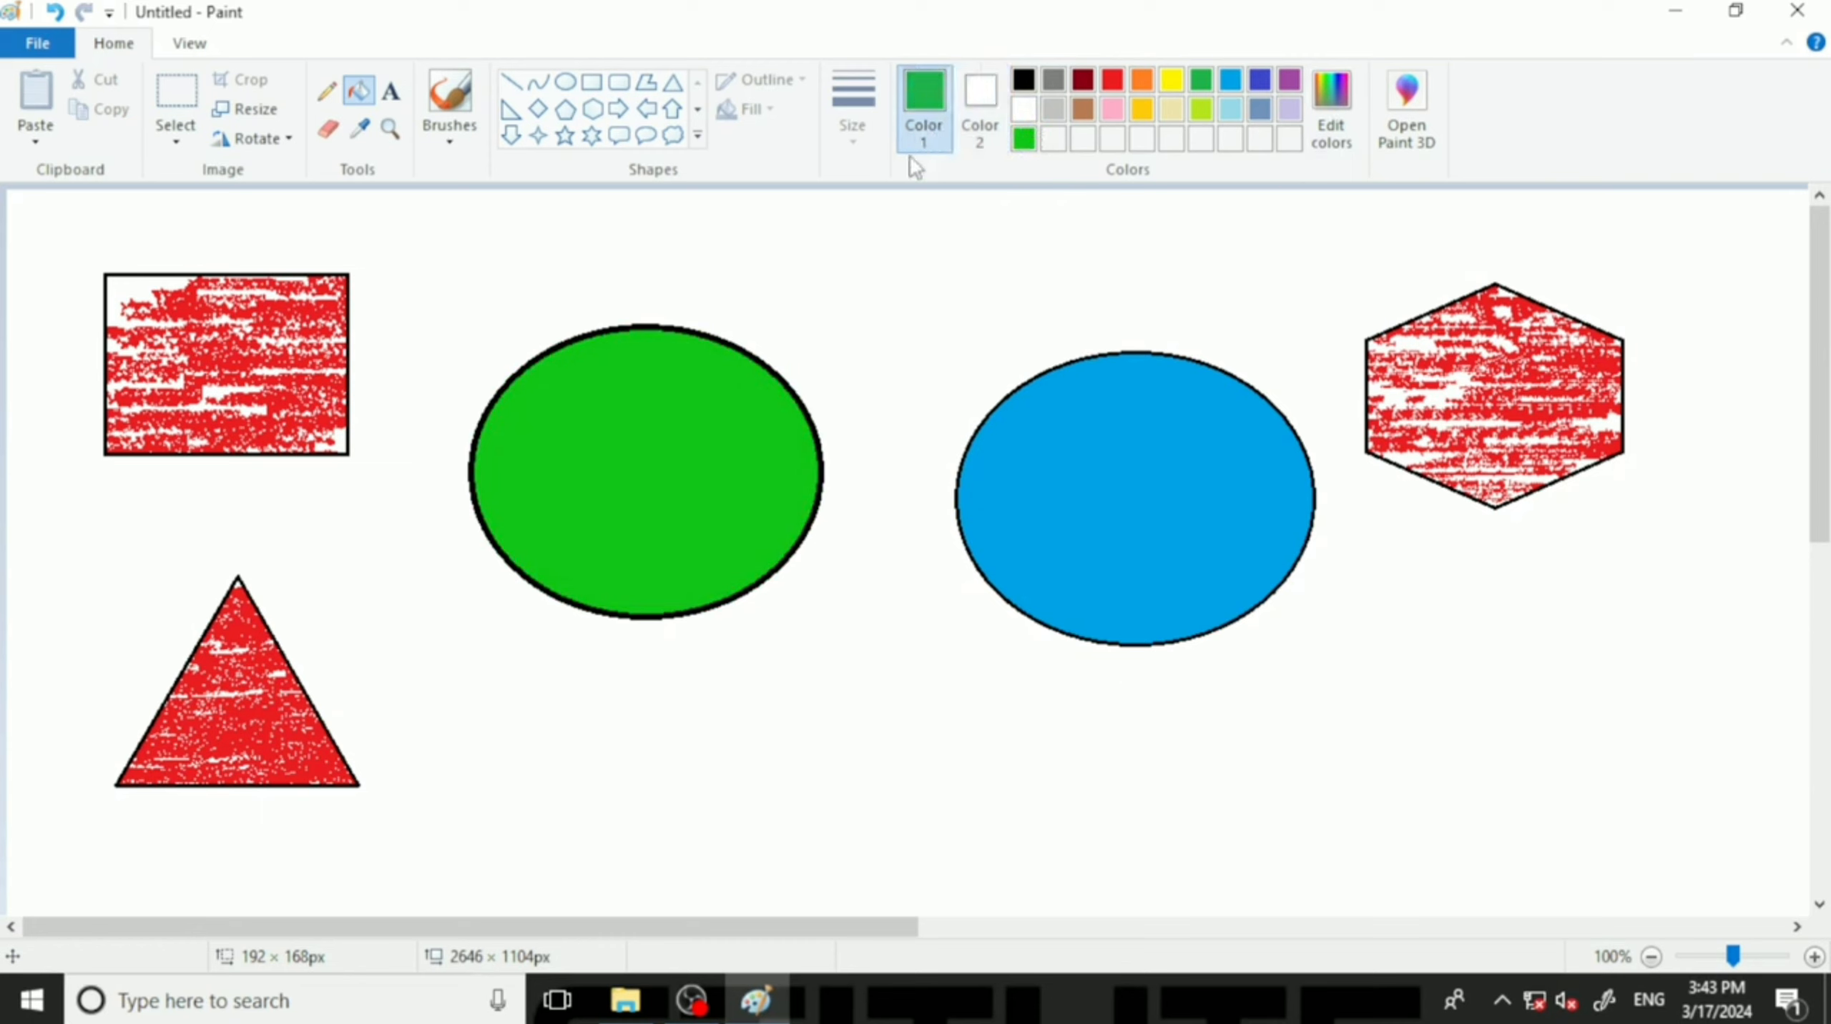
pyautogui.click(1331, 140)
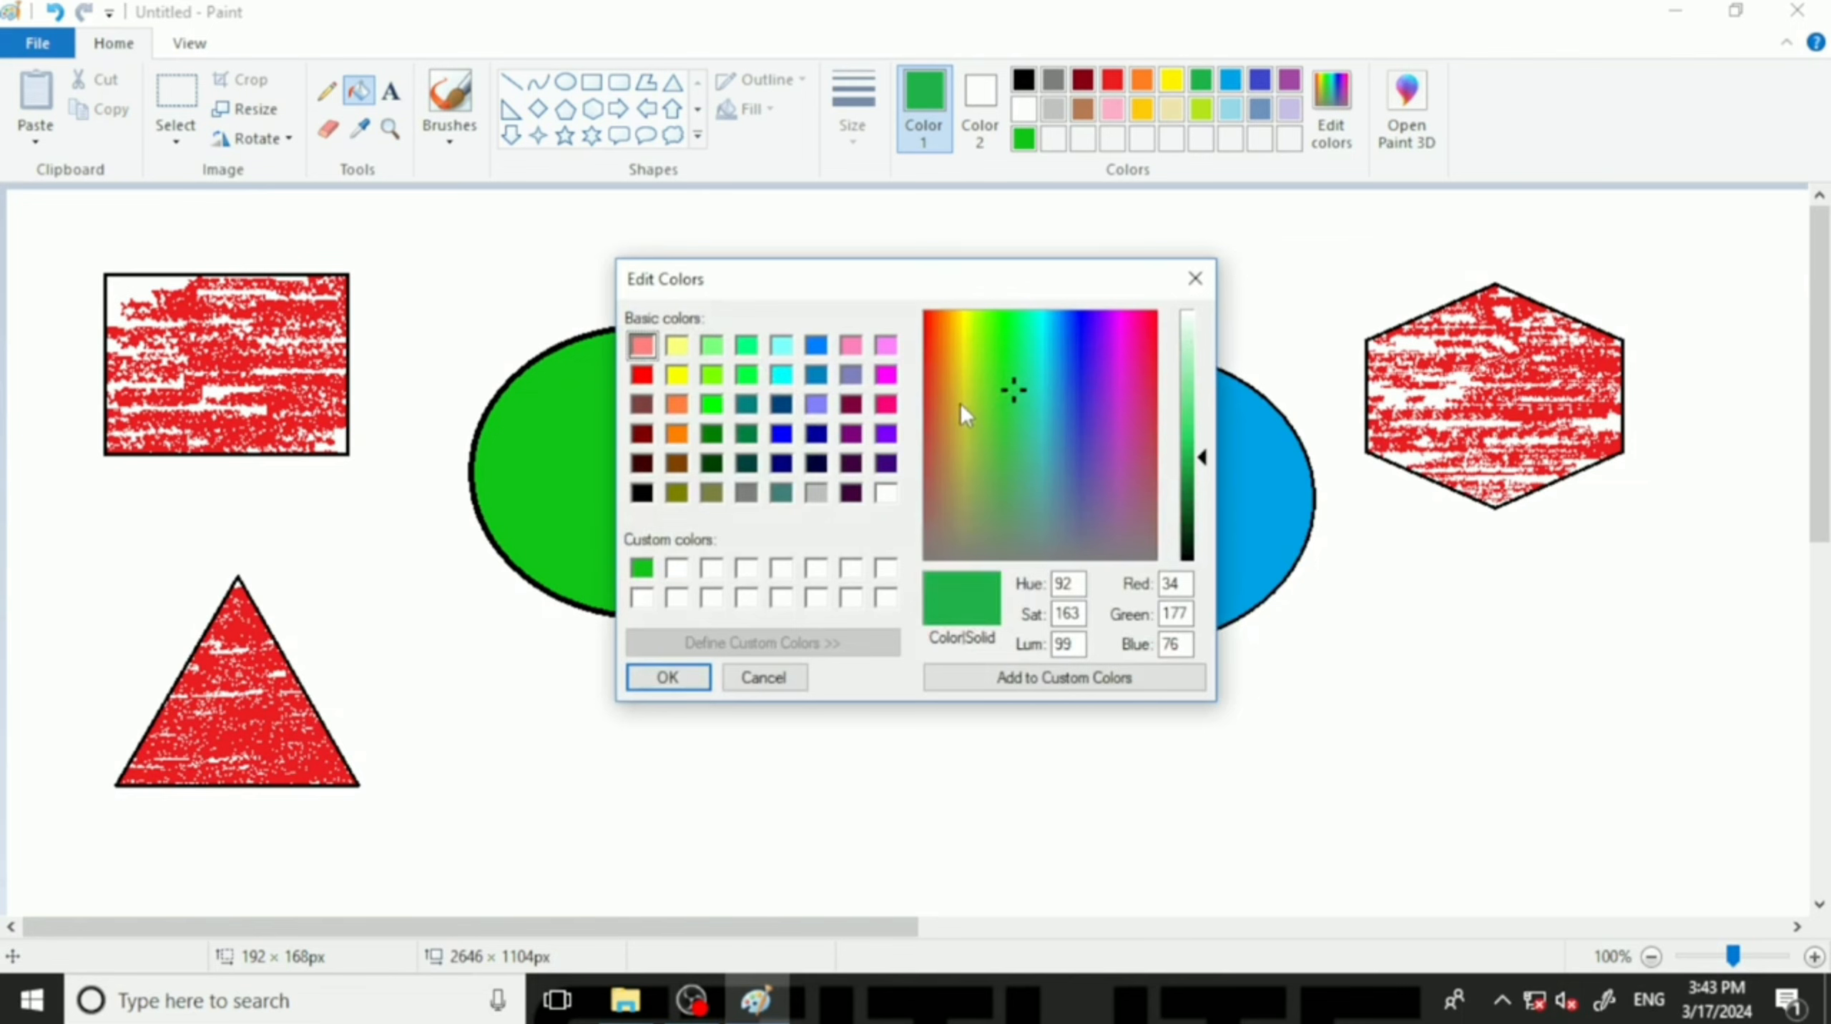
pyautogui.click(961, 375)
pyautogui.click(1203, 460)
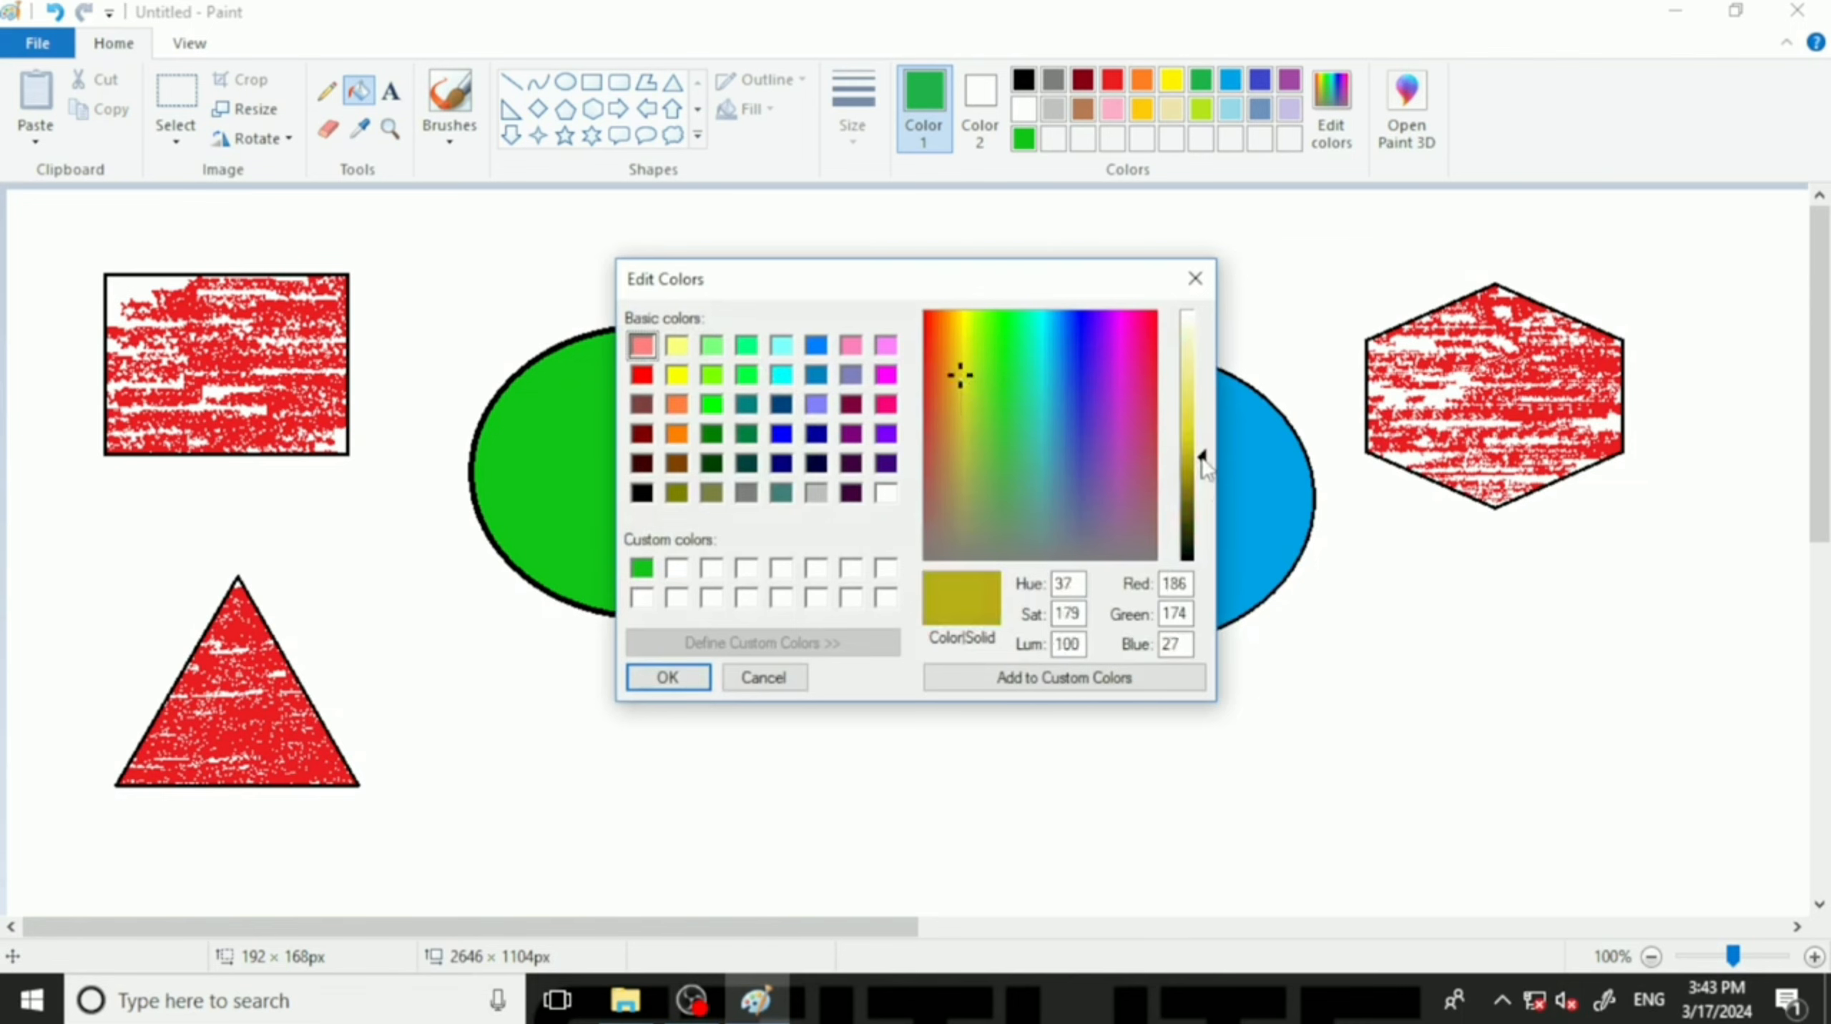
pyautogui.moveTo(1206, 468); pyautogui.dragTo(1207, 477)
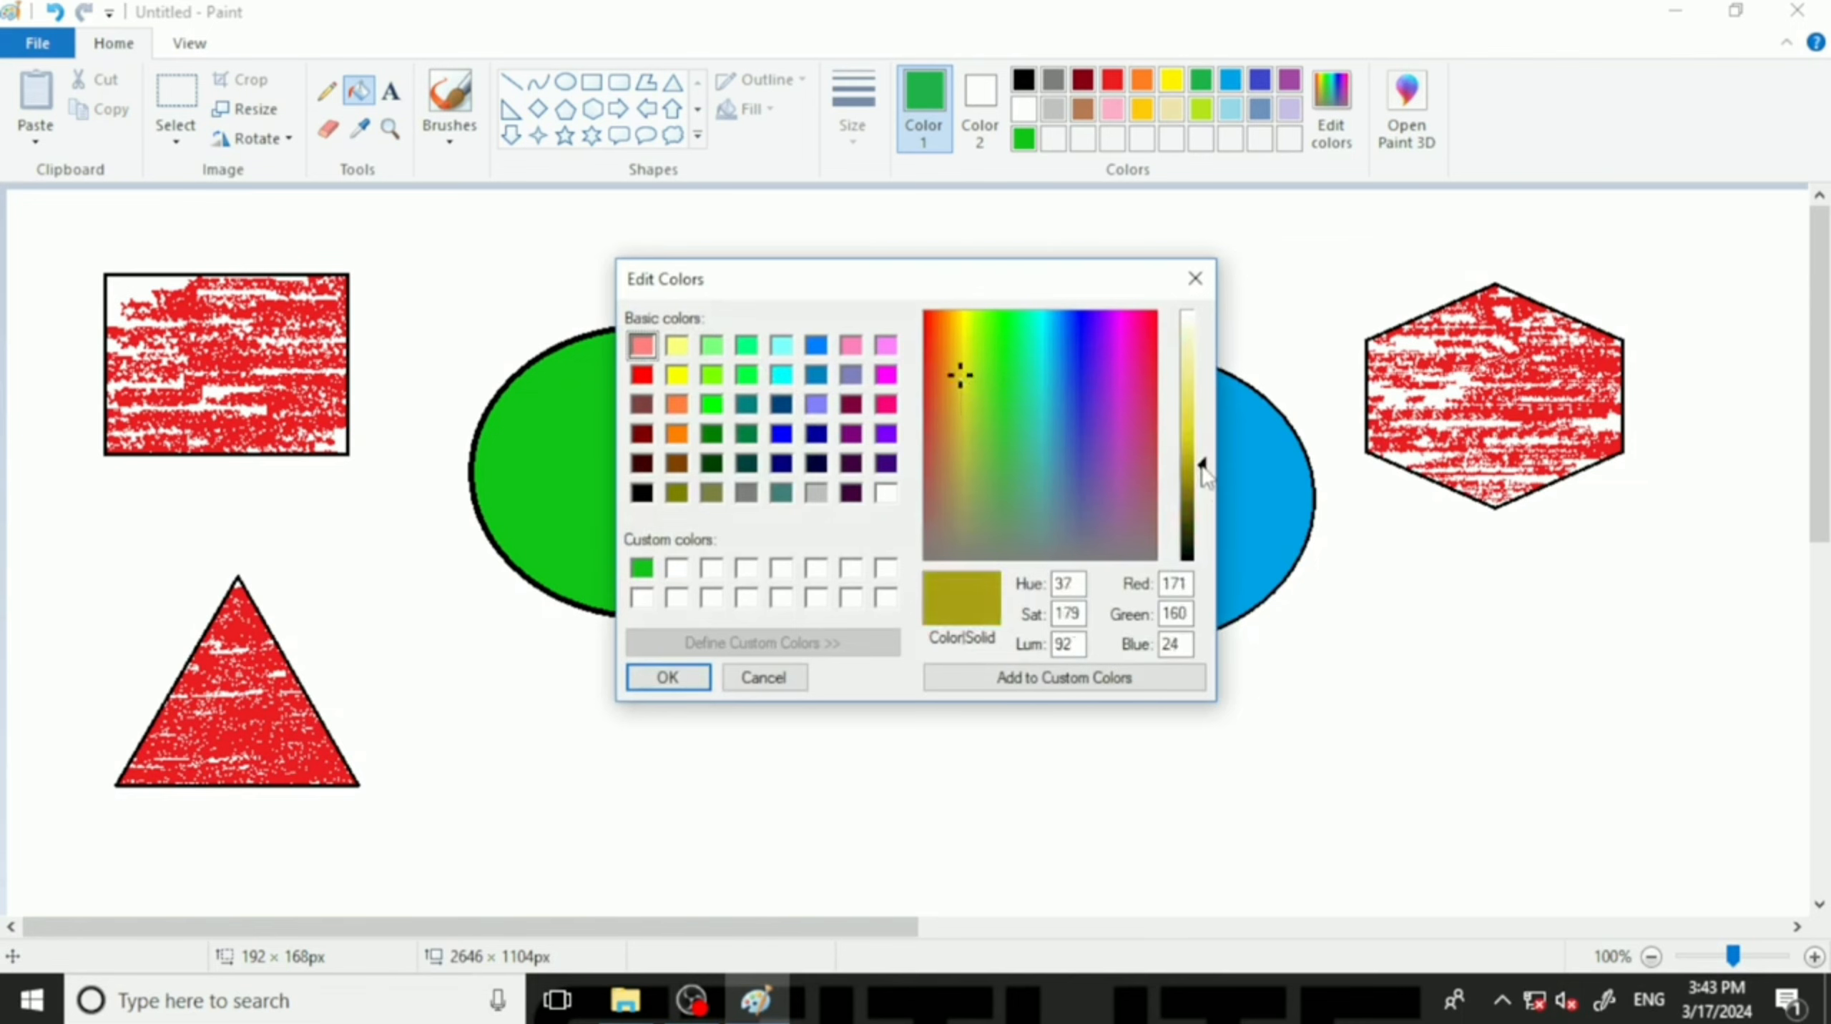
pyautogui.click(1003, 677)
pyautogui.click(667, 677)
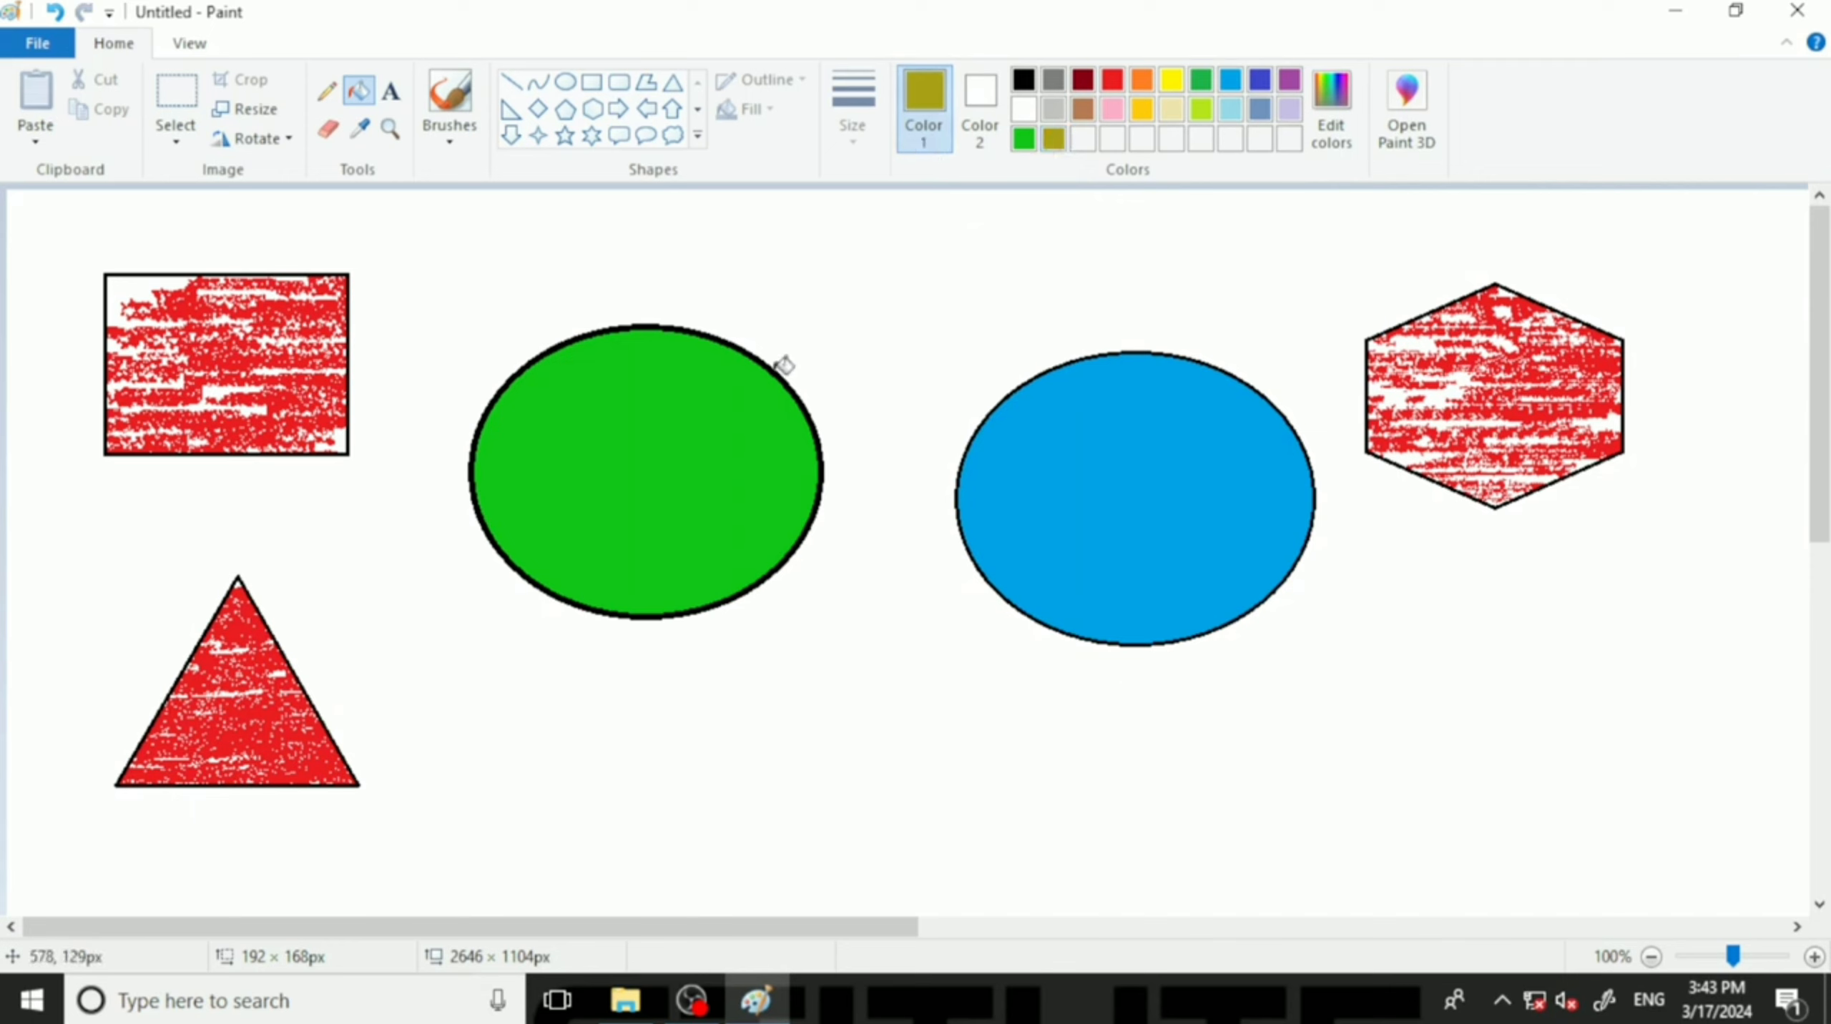
# Fill the left ellipse with the custom olive yellow and postpone the Windows update restart by an hour.
pyautogui.click(715, 436)
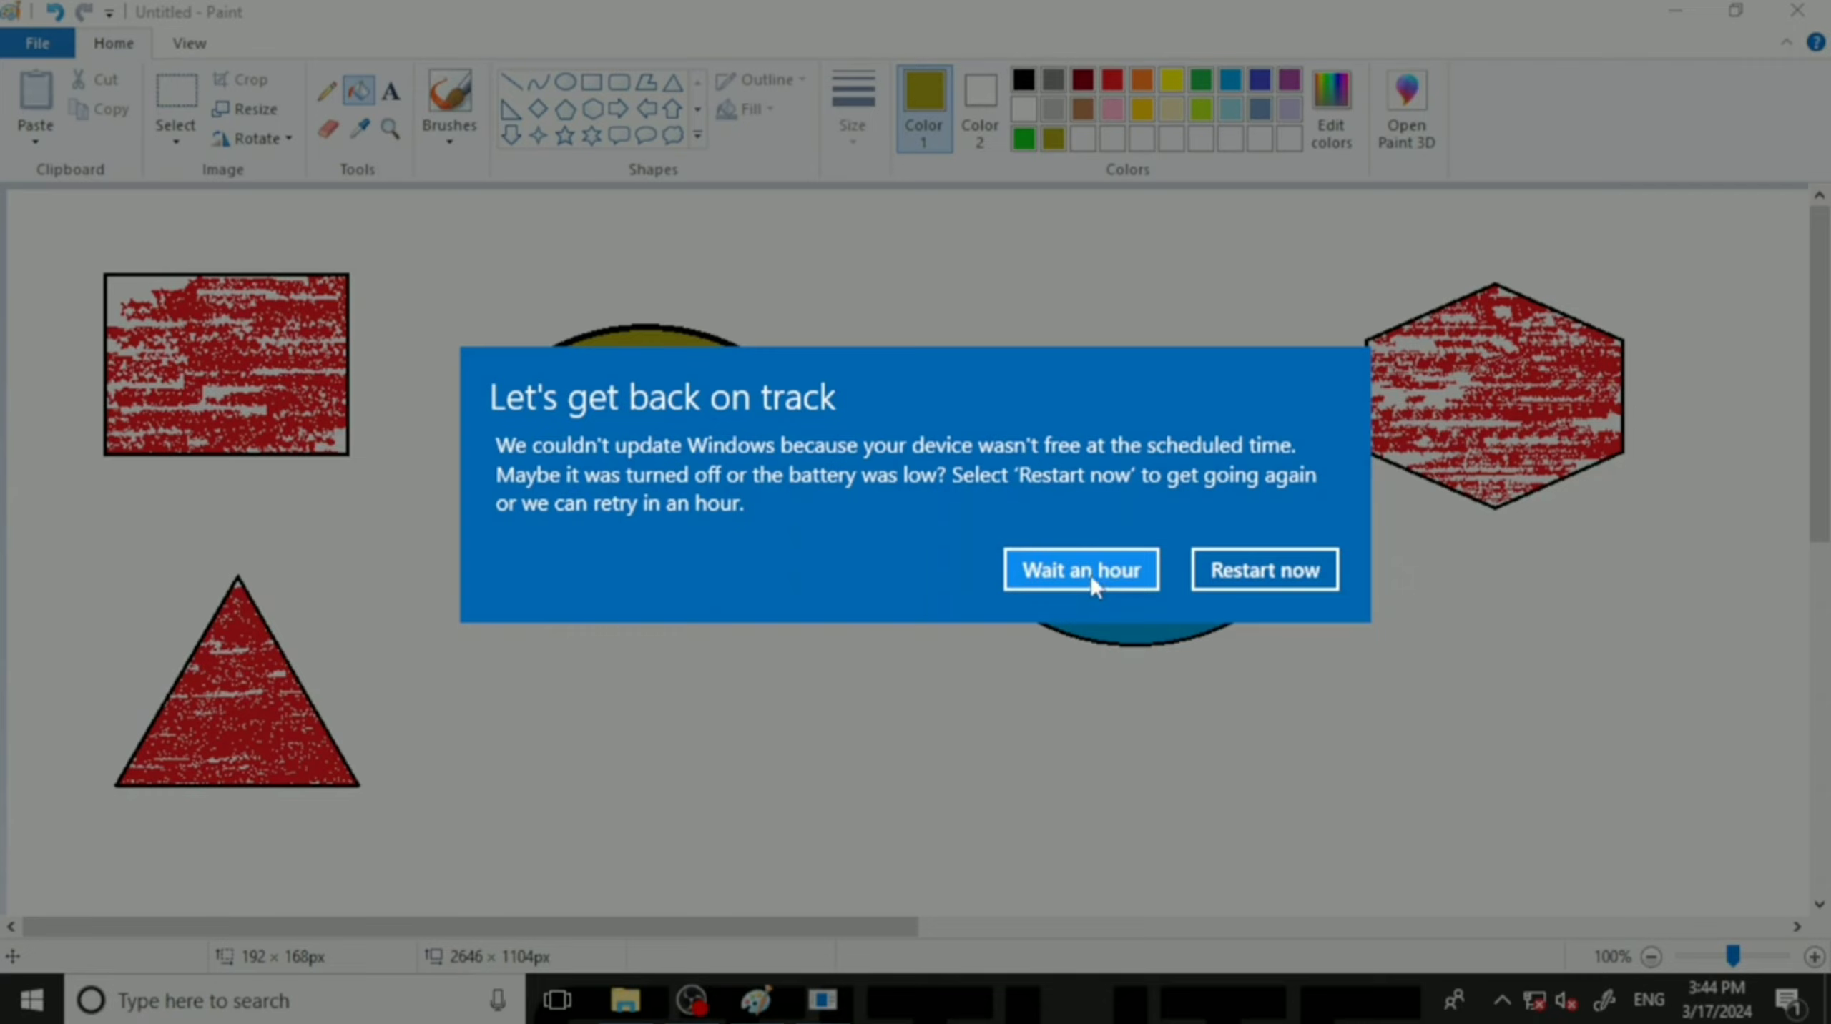
pyautogui.click(1091, 574)
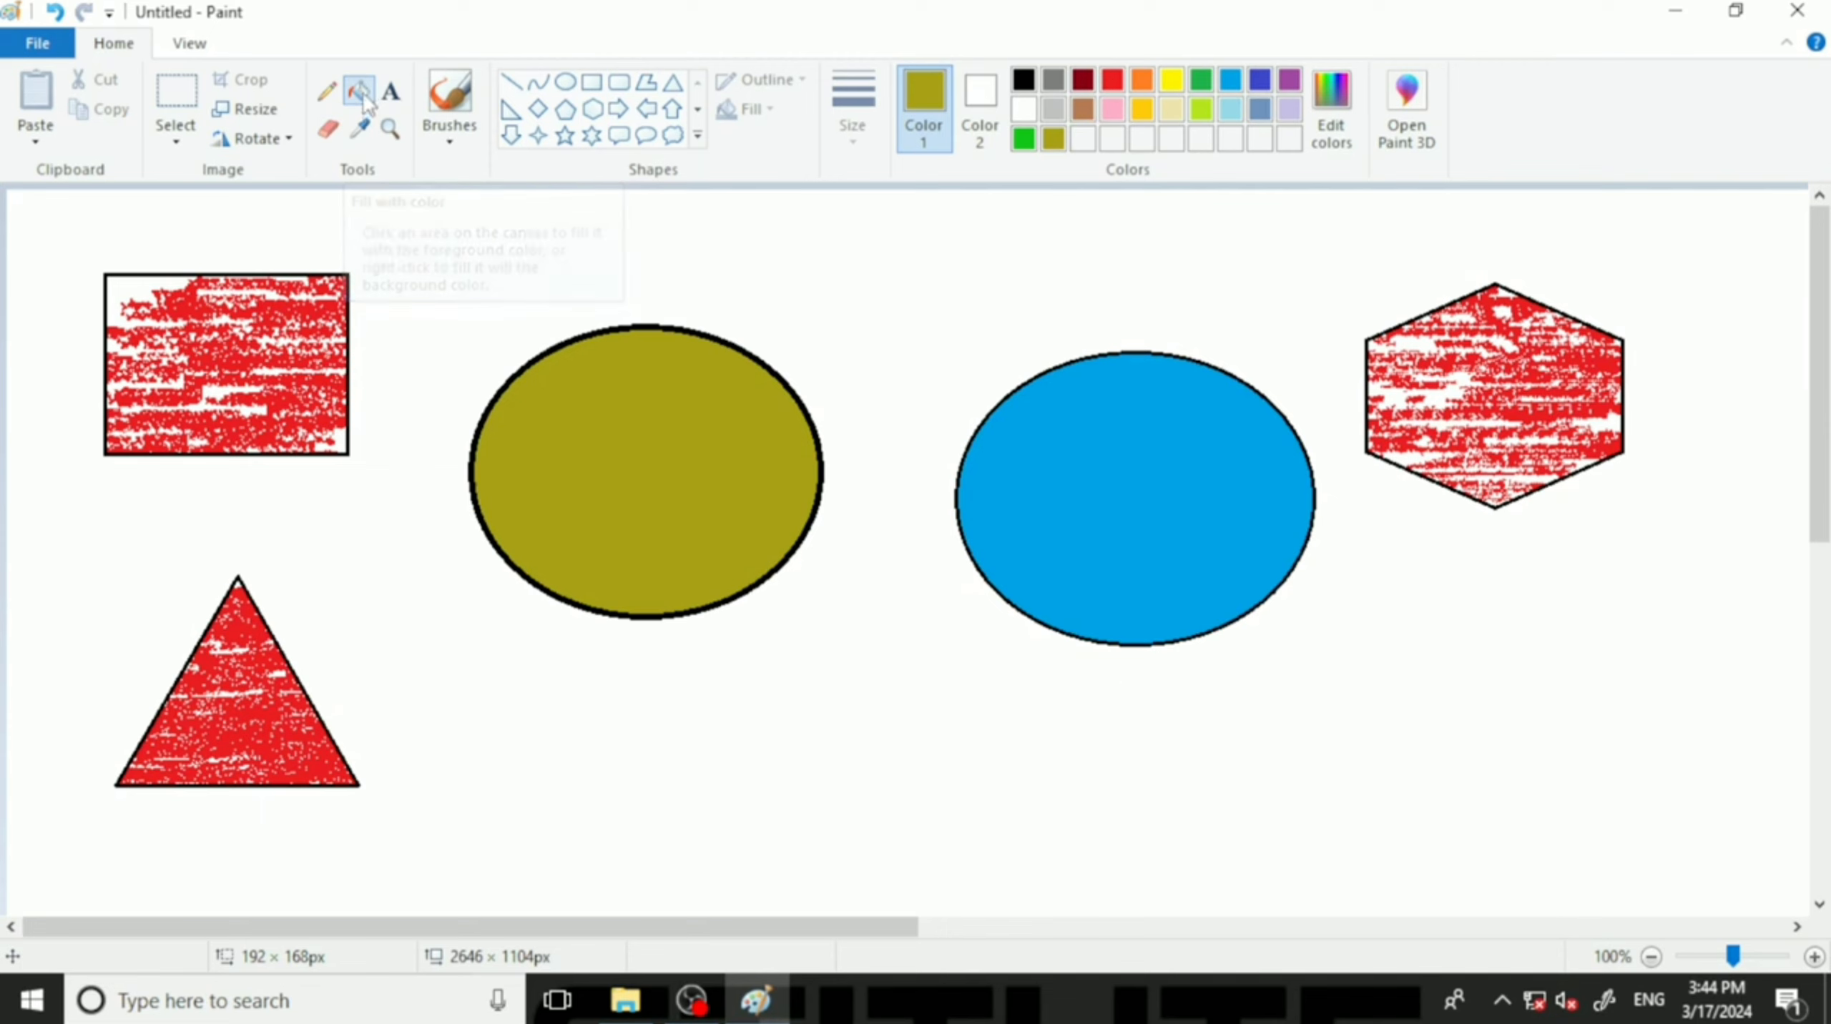
# Set Color 1 to orange and fill both ellipses and the rectangle's textured red area with it.
pyautogui.click(1145, 81)
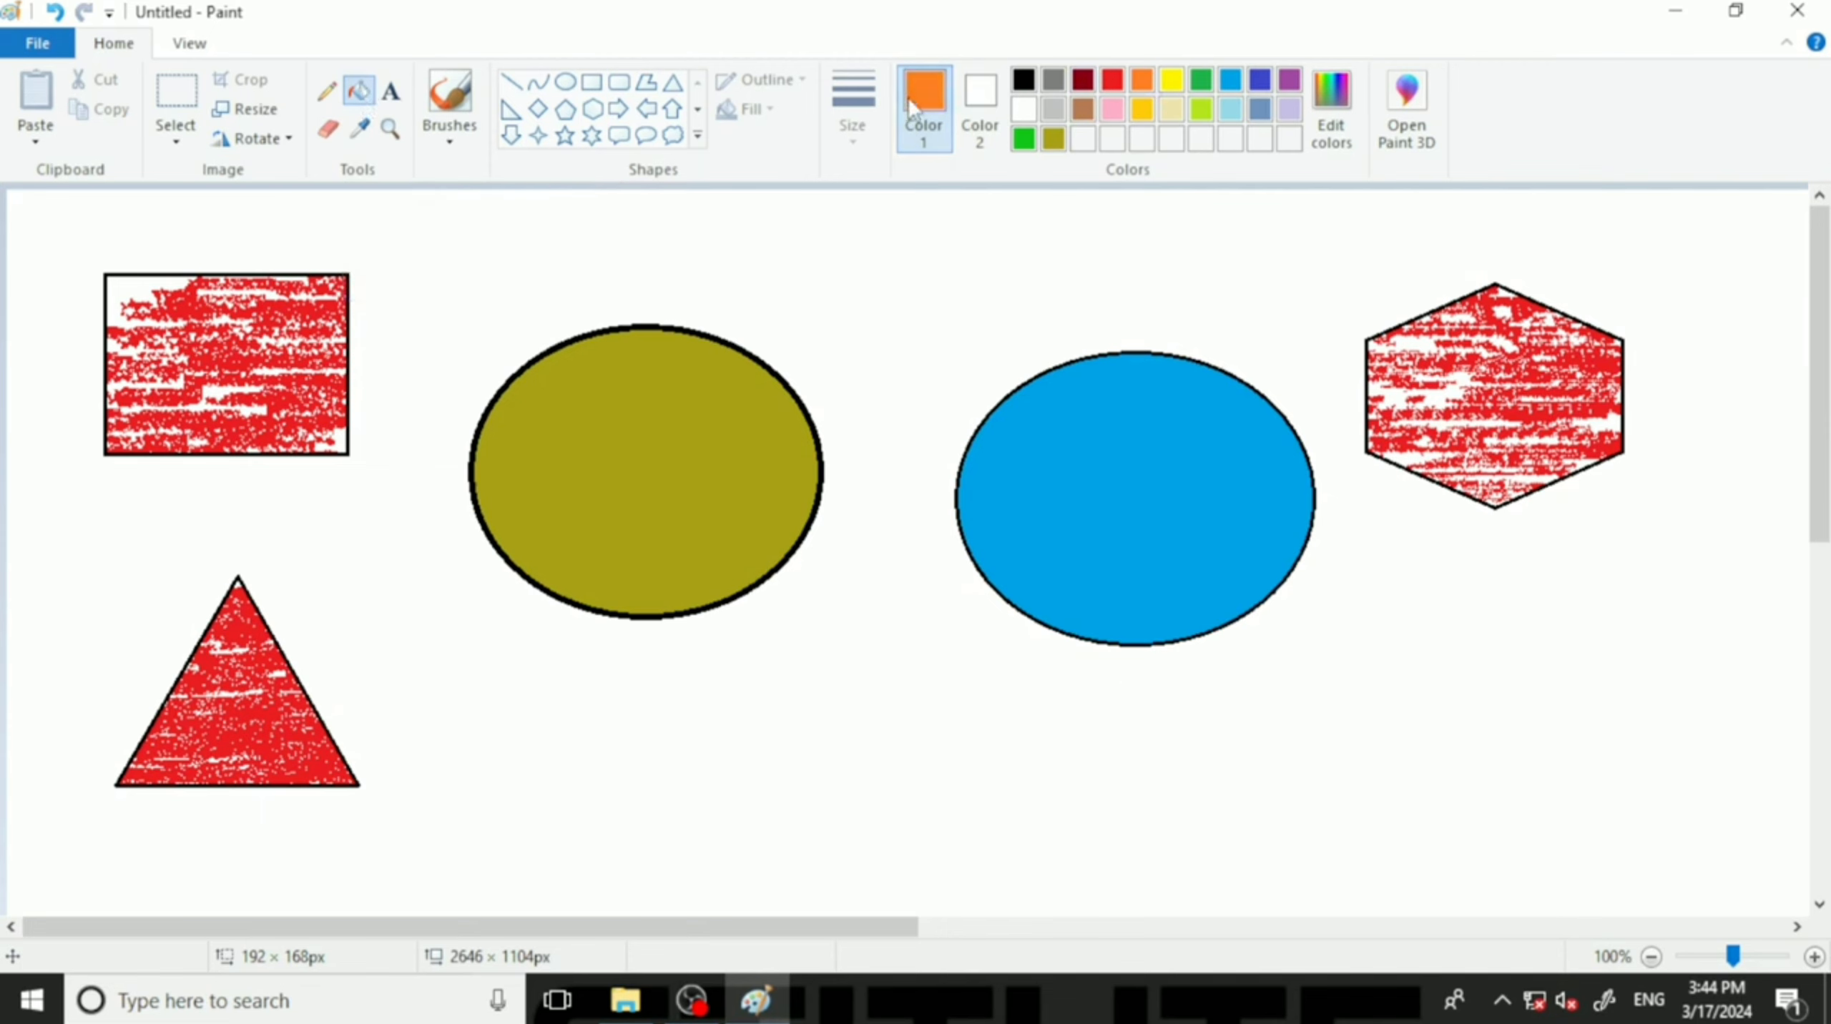
pyautogui.click(610, 409)
pyautogui.click(341, 448)
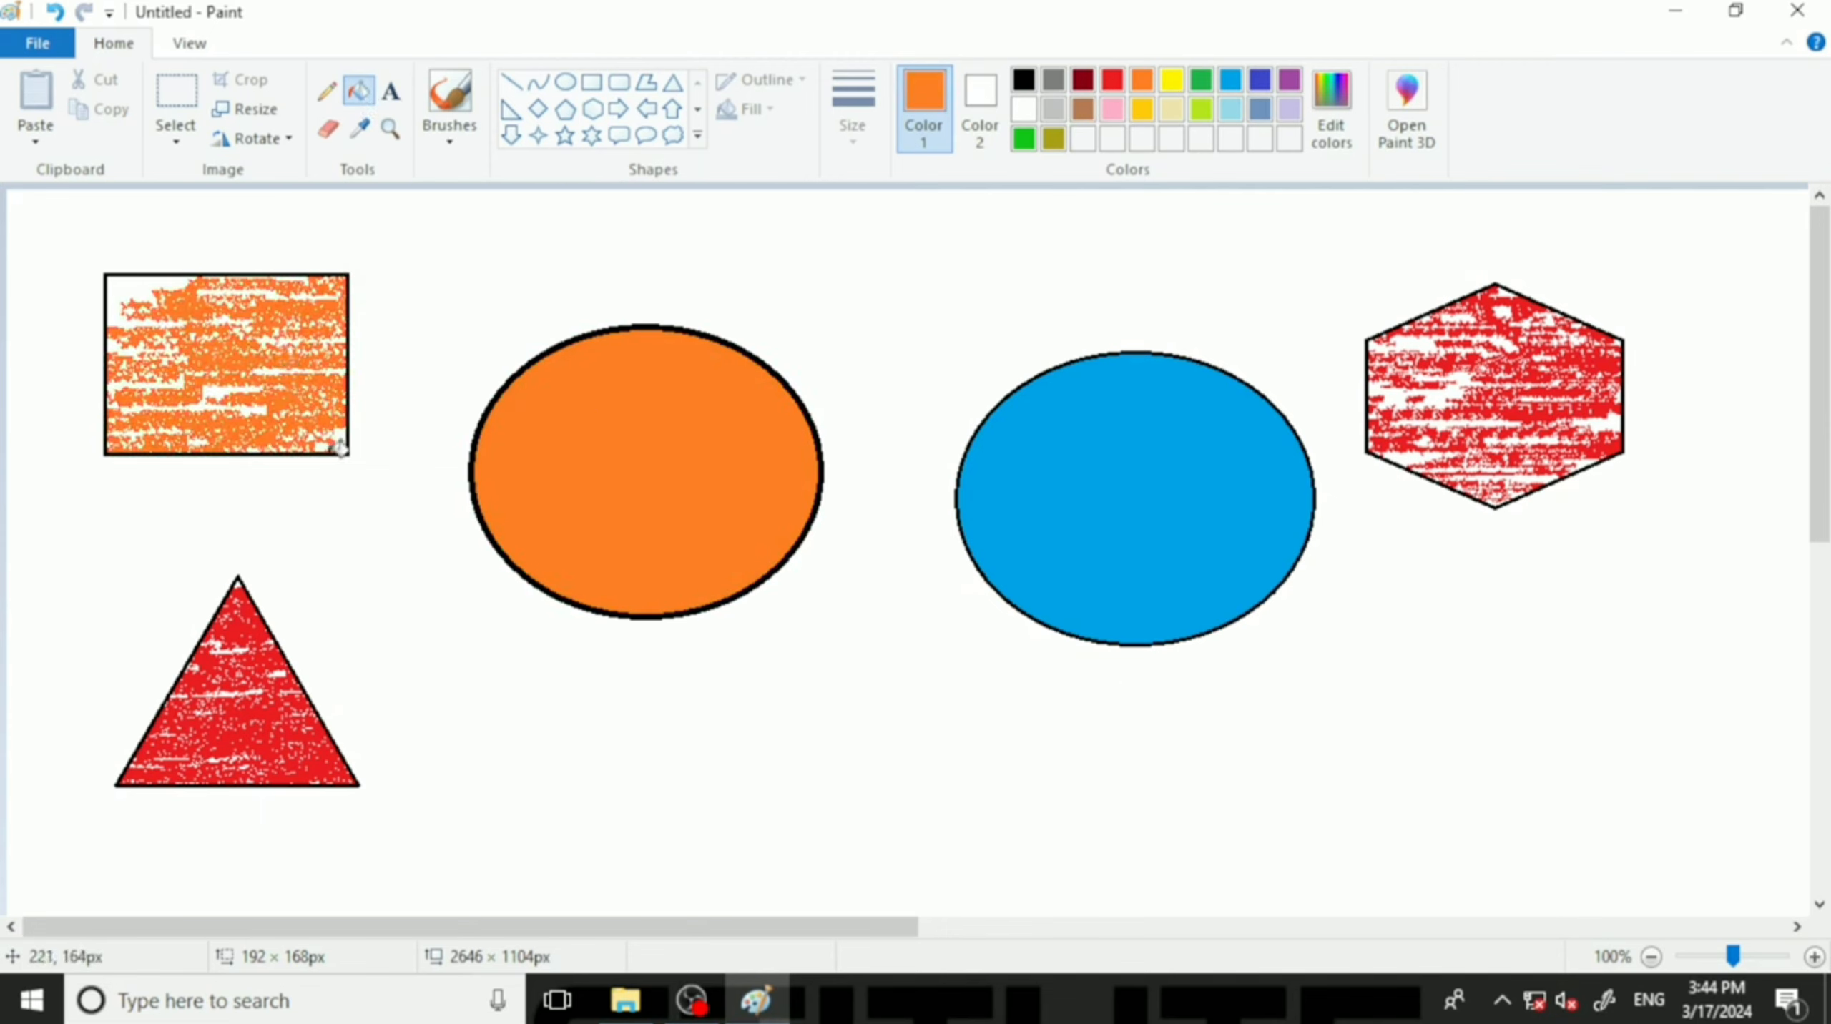
pyautogui.click(1046, 475)
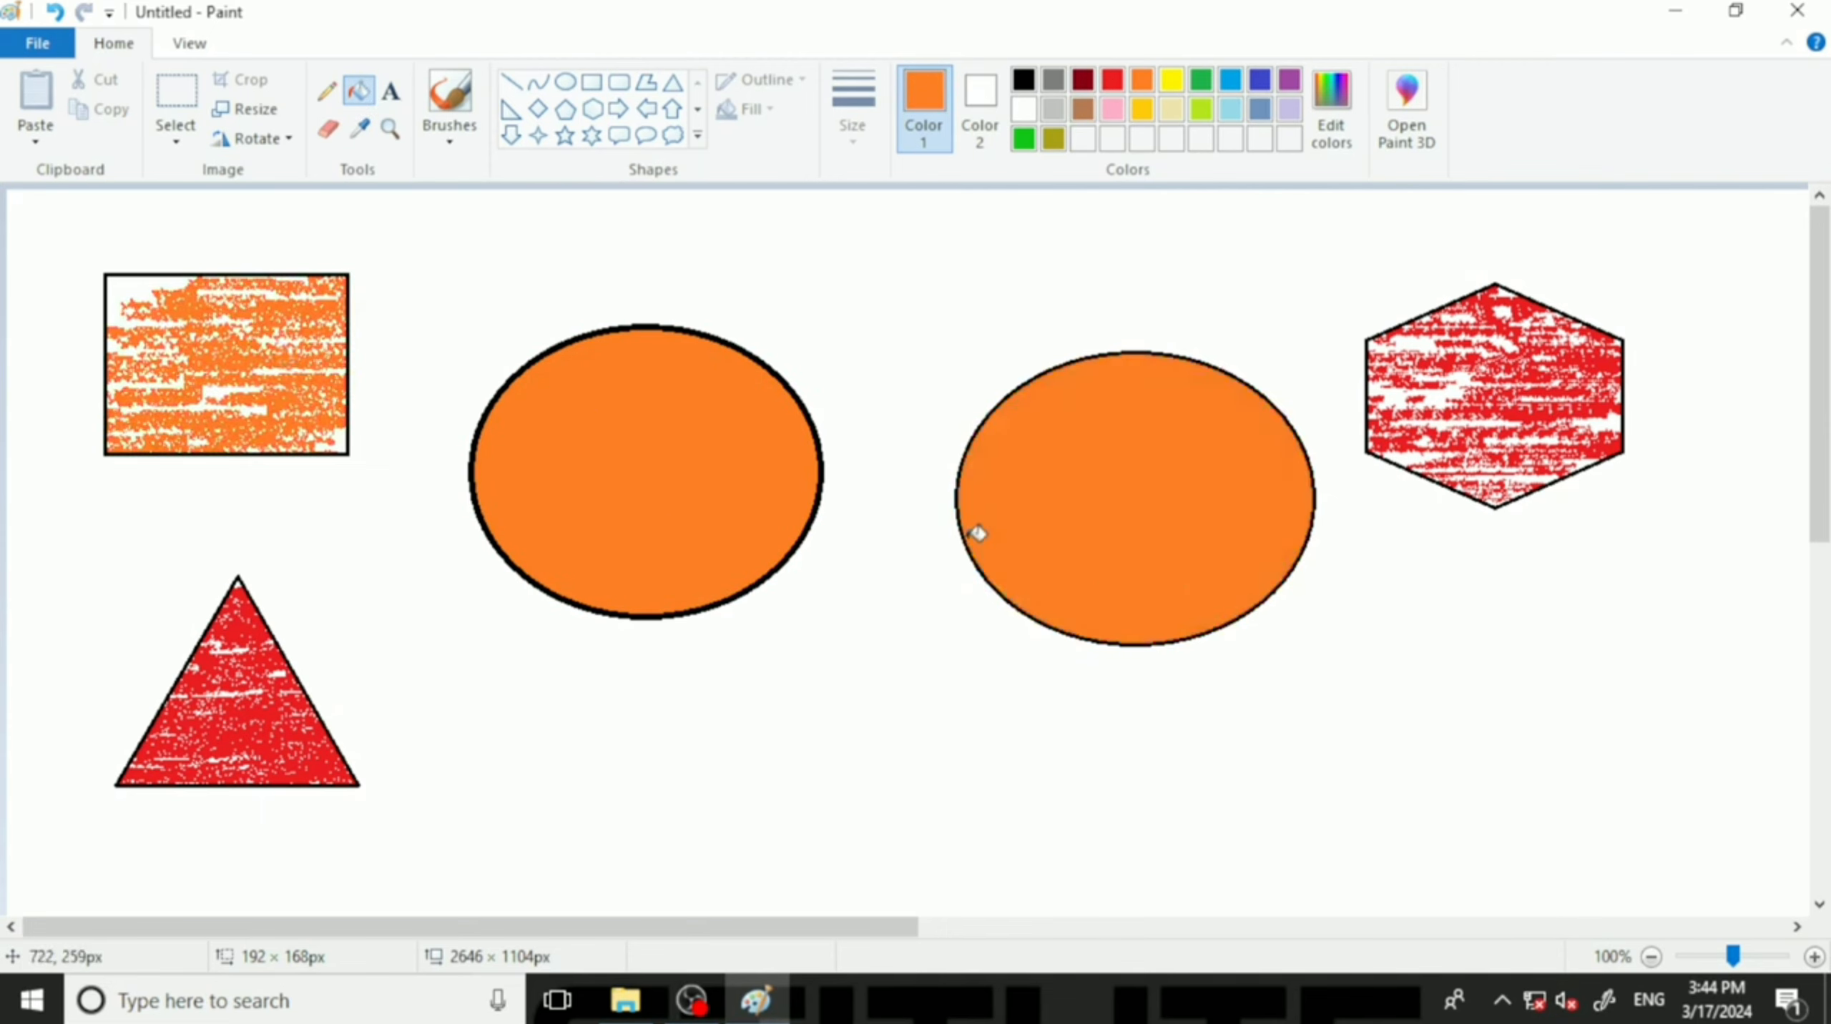
# Create a text box across the two ellipses, set the text colour to black and enter a first name in lowercase.
pyautogui.click(389, 97)
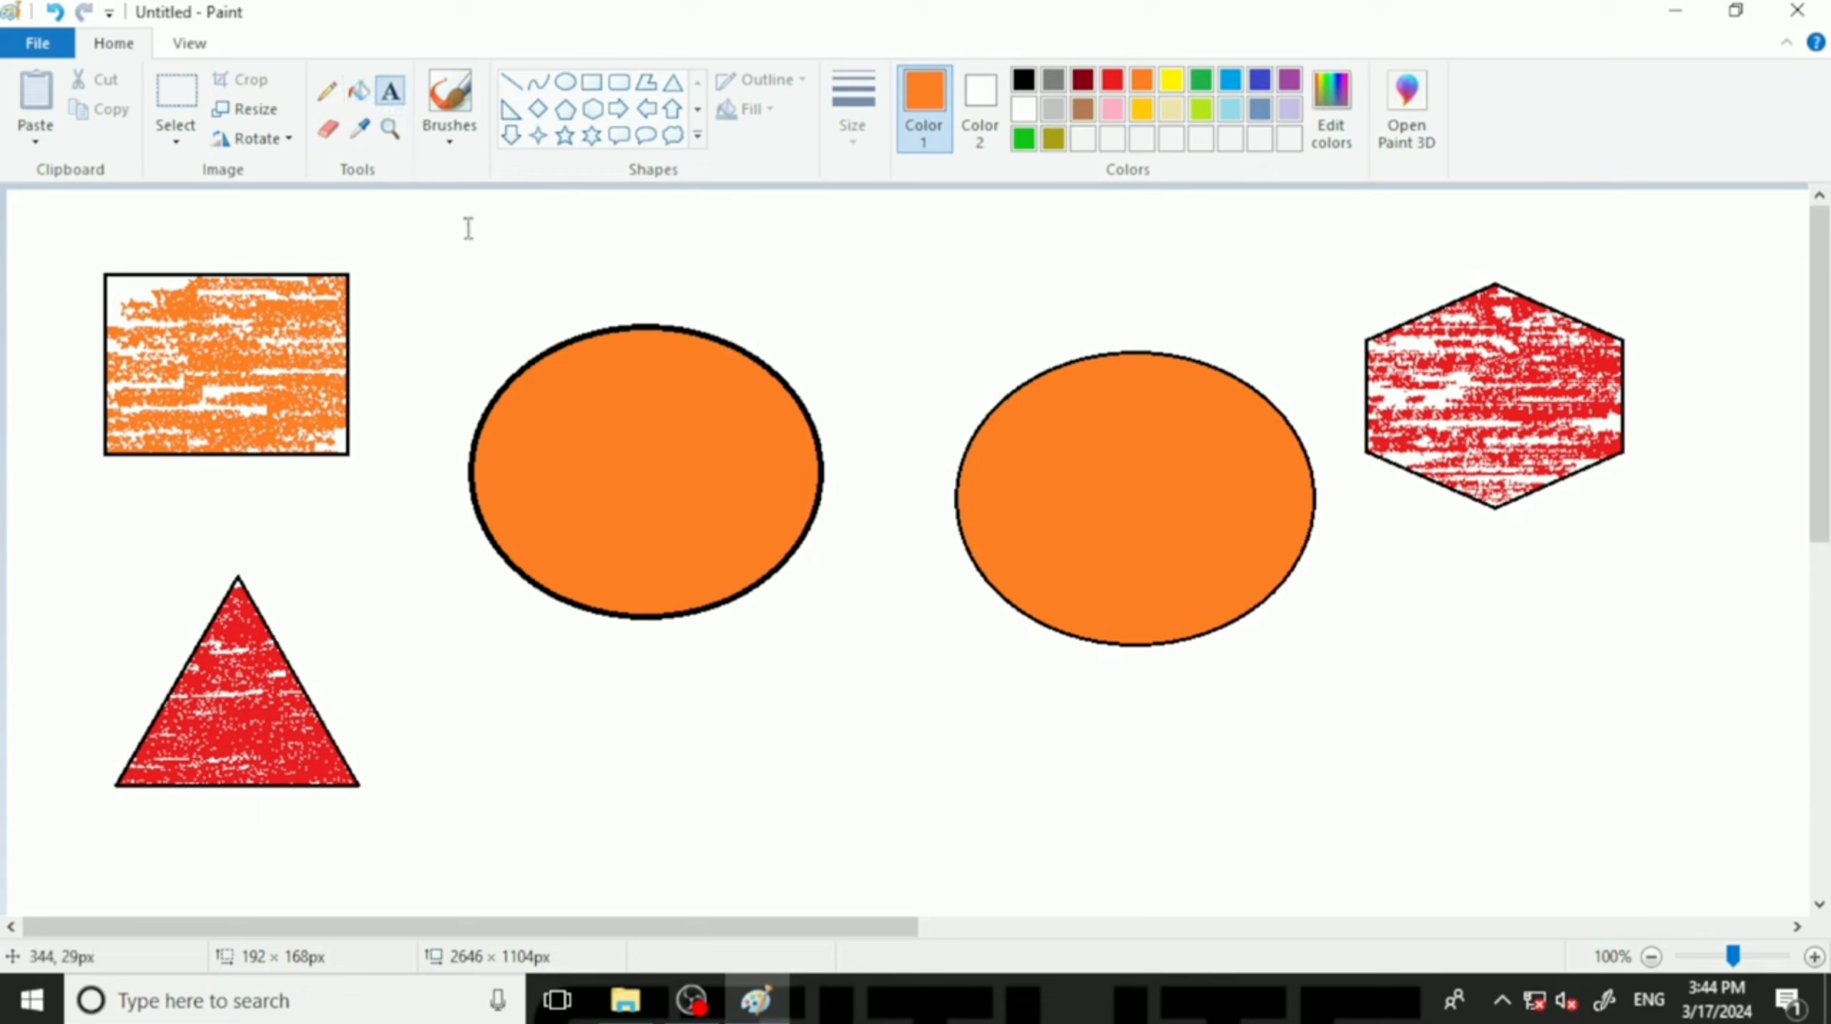
pyautogui.moveTo(509, 429); pyautogui.dragTo(1052, 506)
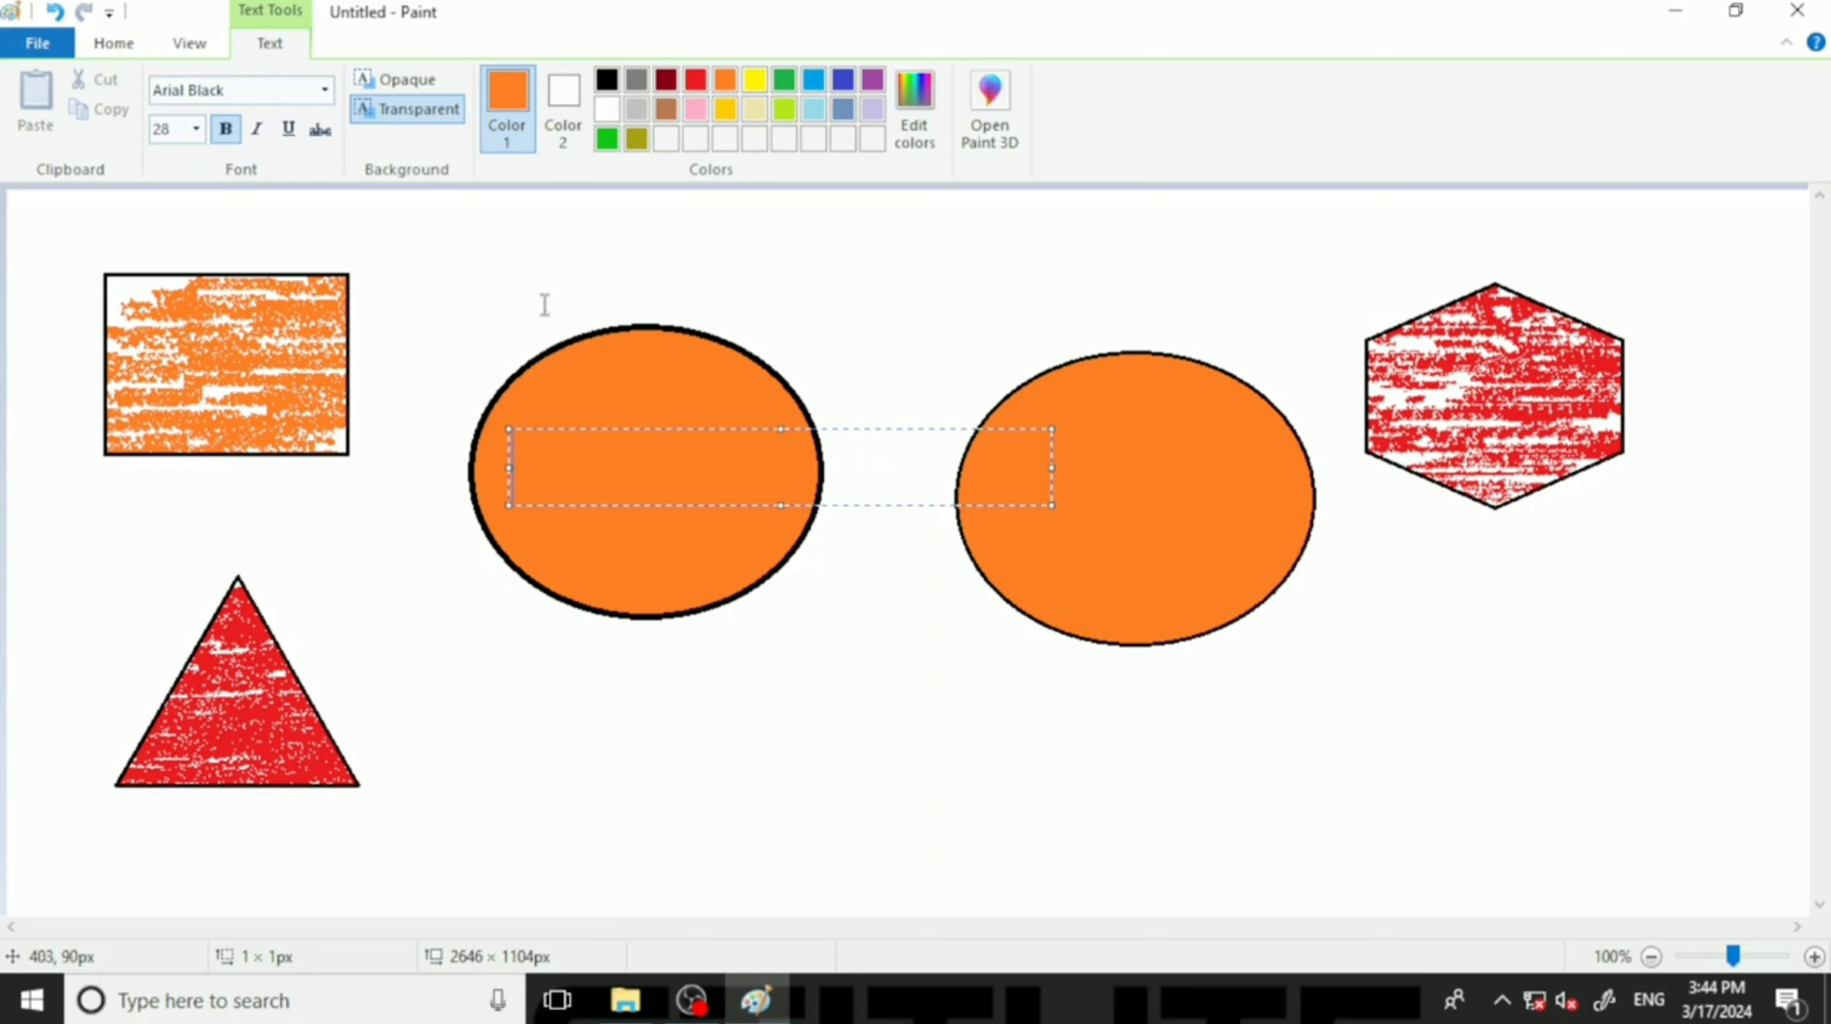
pyautogui.click(606, 78)
pyautogui.write('imran')
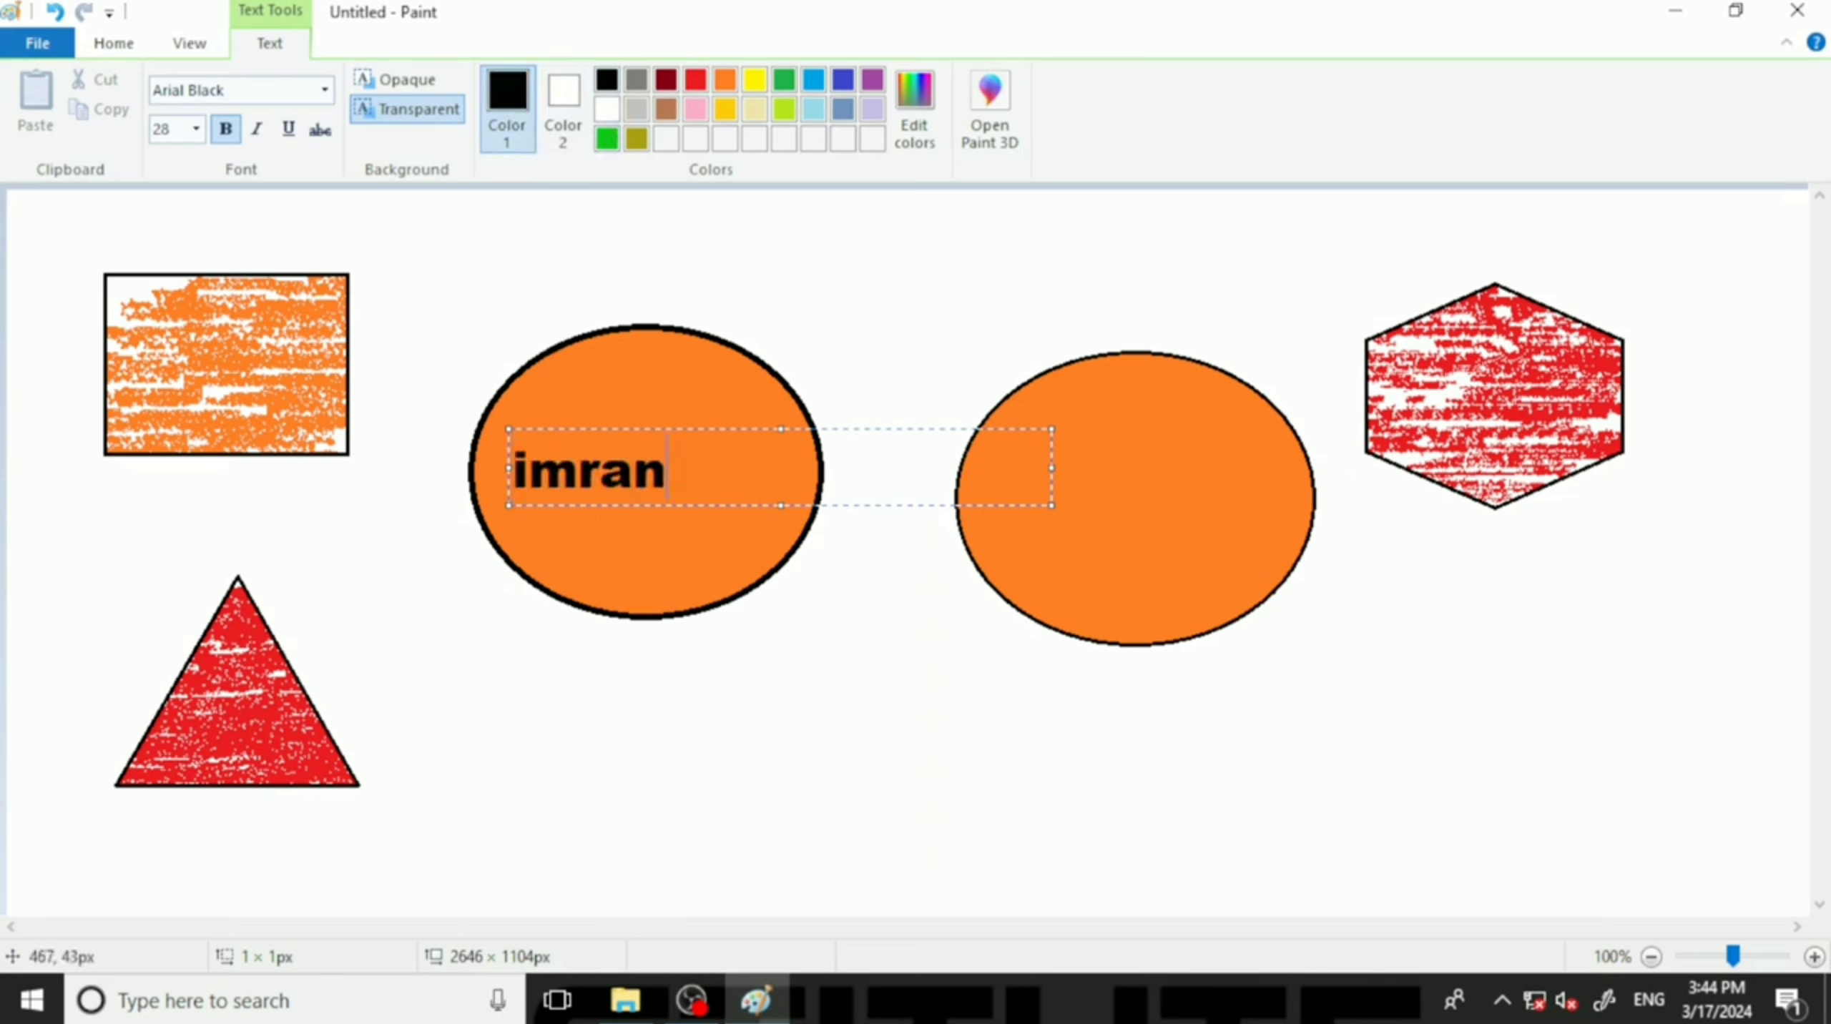
# Retype the name in the text box with a capital initial and indent it towards the middle of the left ellipse.
pyautogui.press('BackSpace')
pyautogui.press('BackSpace')
pyautogui.press('BackSpace')
pyautogui.press('BackSpace')
pyautogui.press('BackSpace')
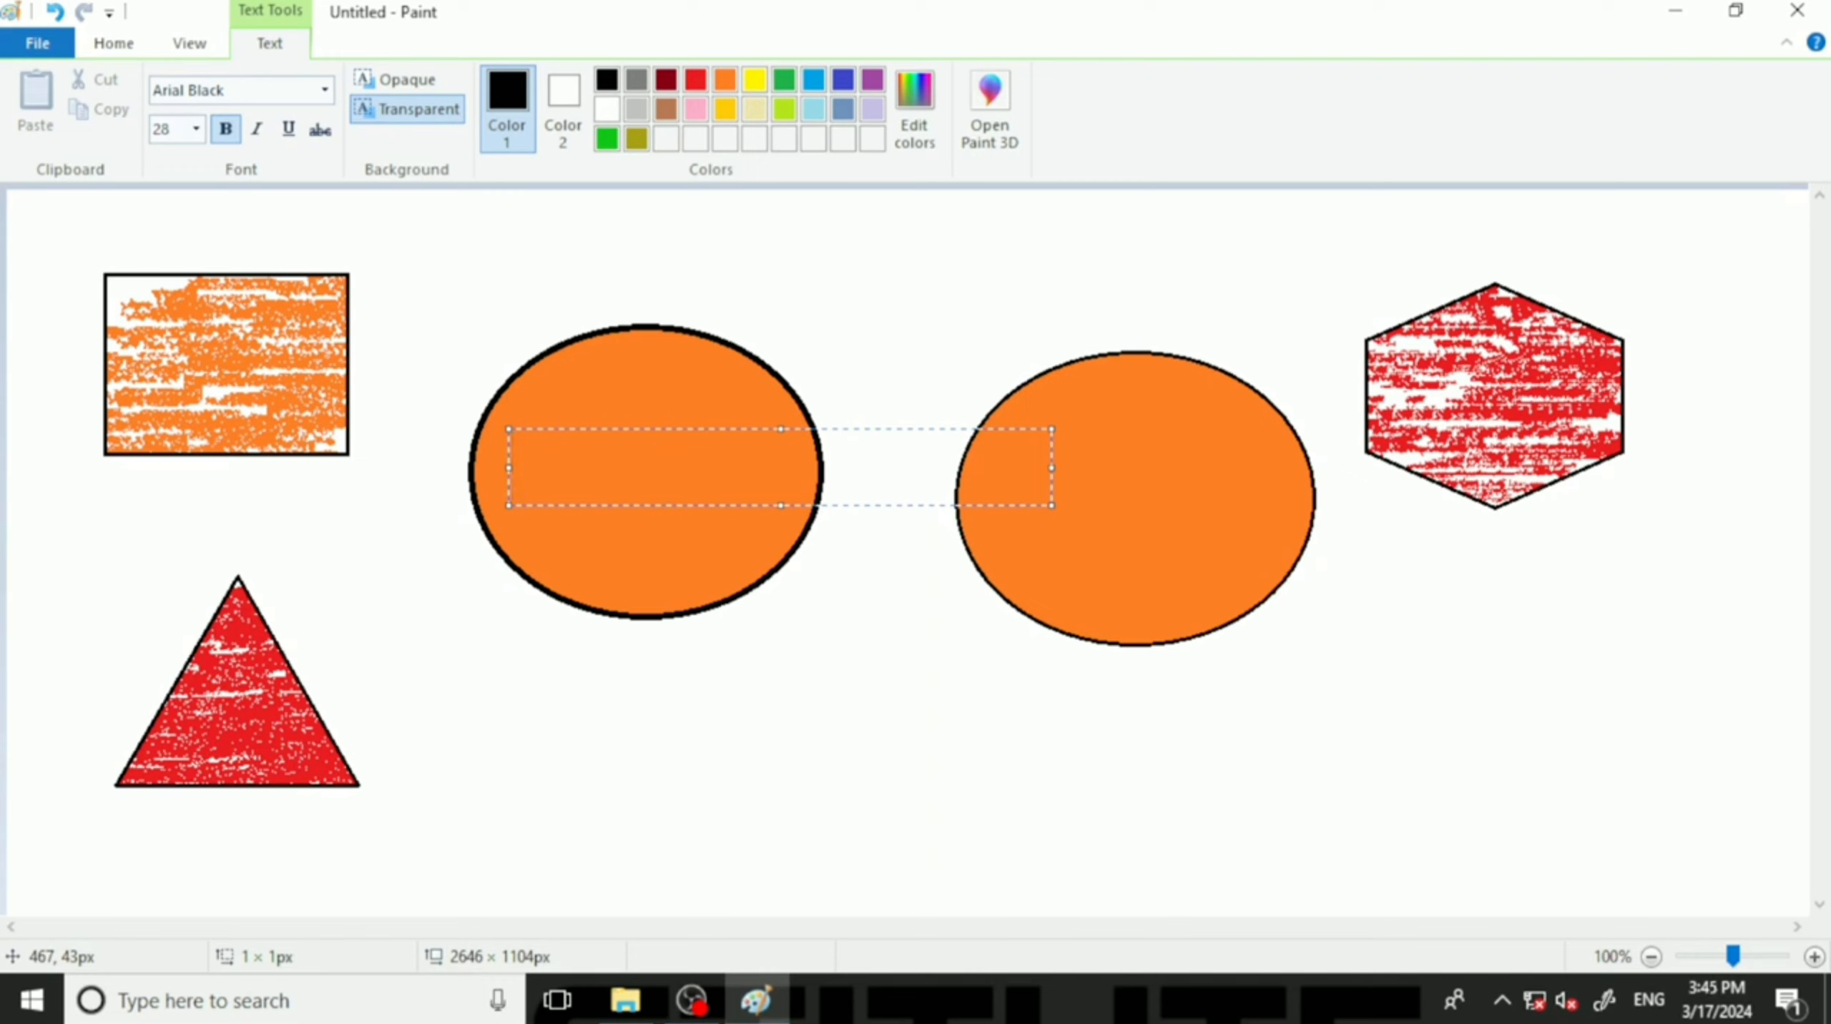
pyautogui.write('Imran')
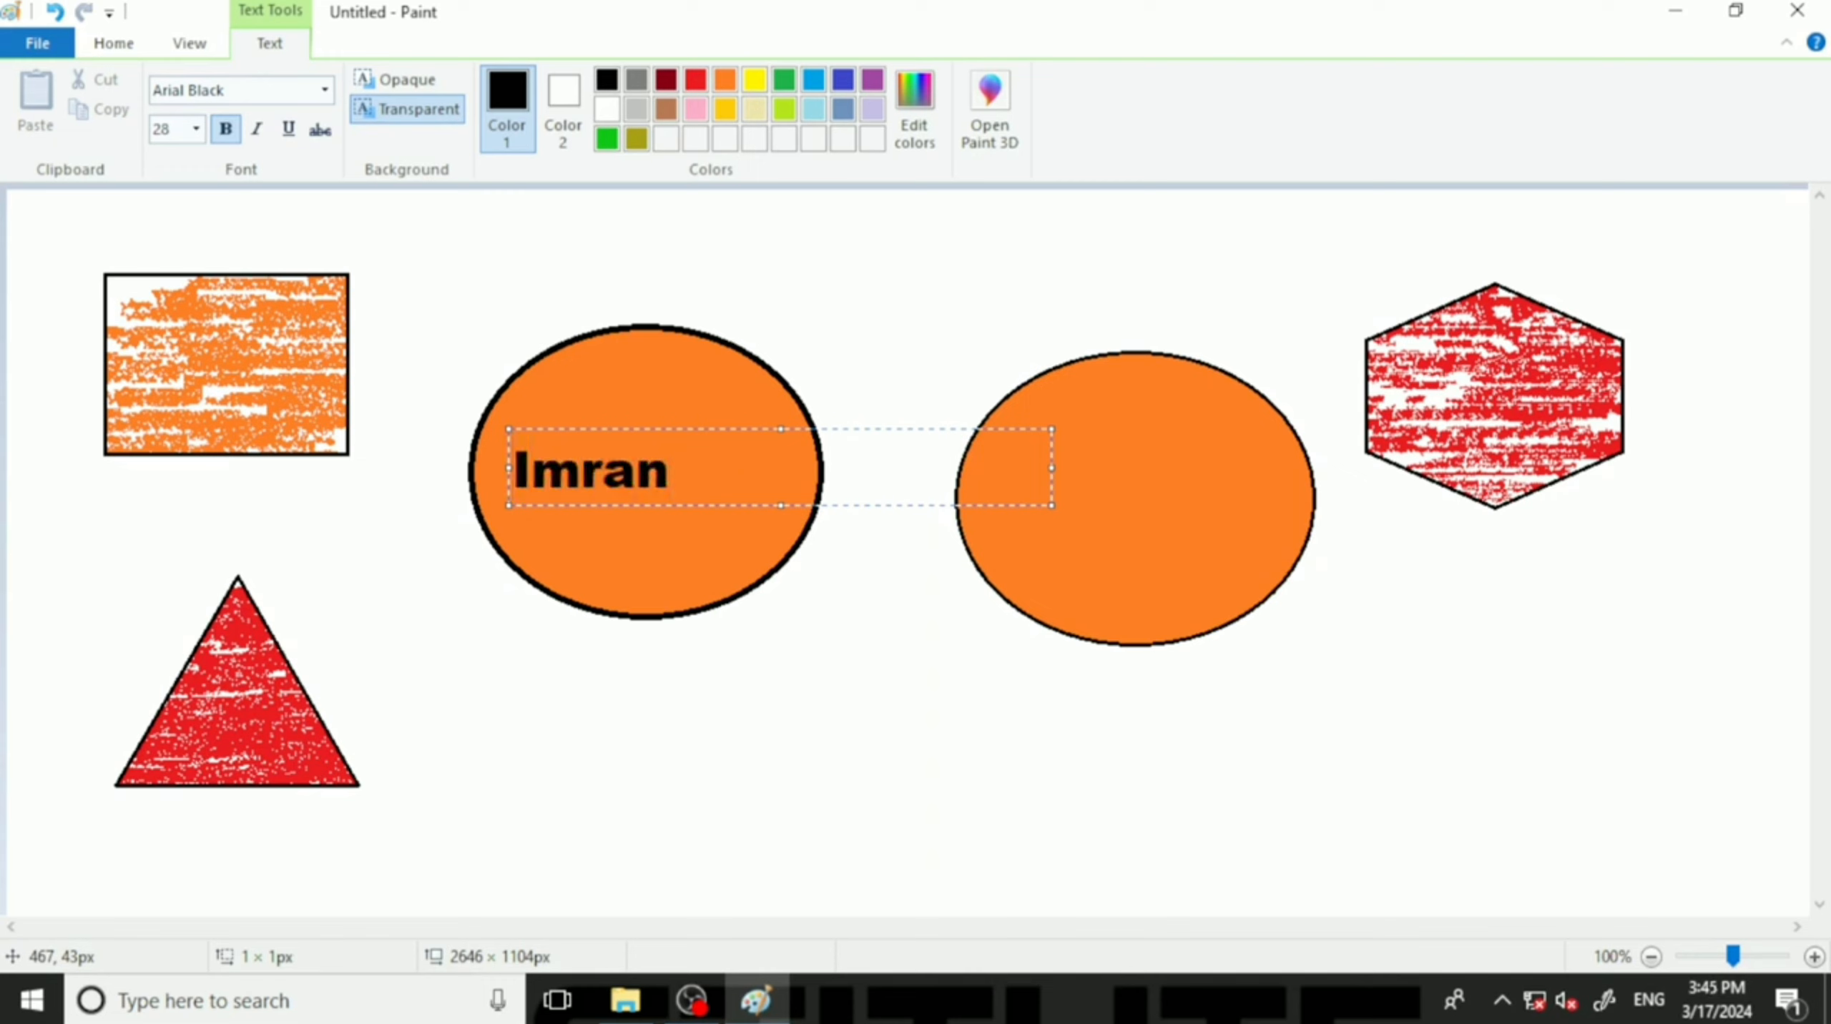
pyautogui.hotkey('shift', 'Left')
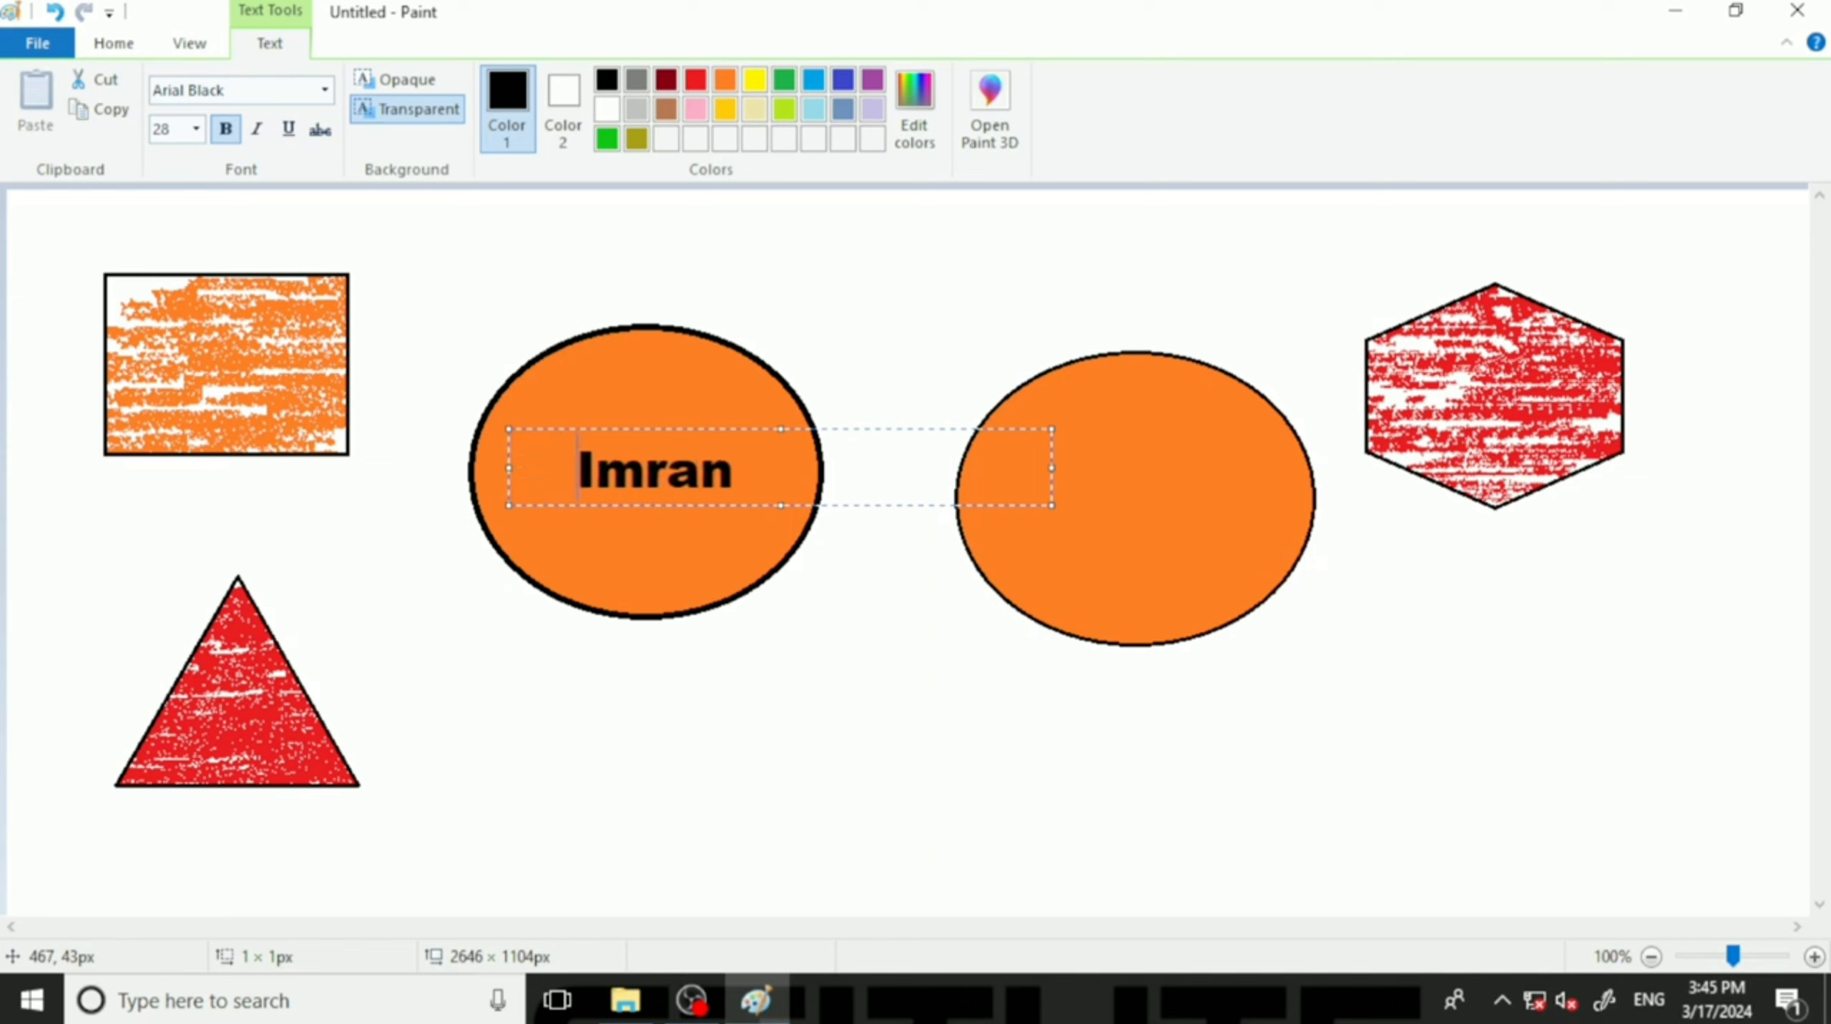
# Remove one space before the name in the left ellipse, and add two comma-separated lowercase first names as text above that ellipse.
pyautogui.press('BackSpace')
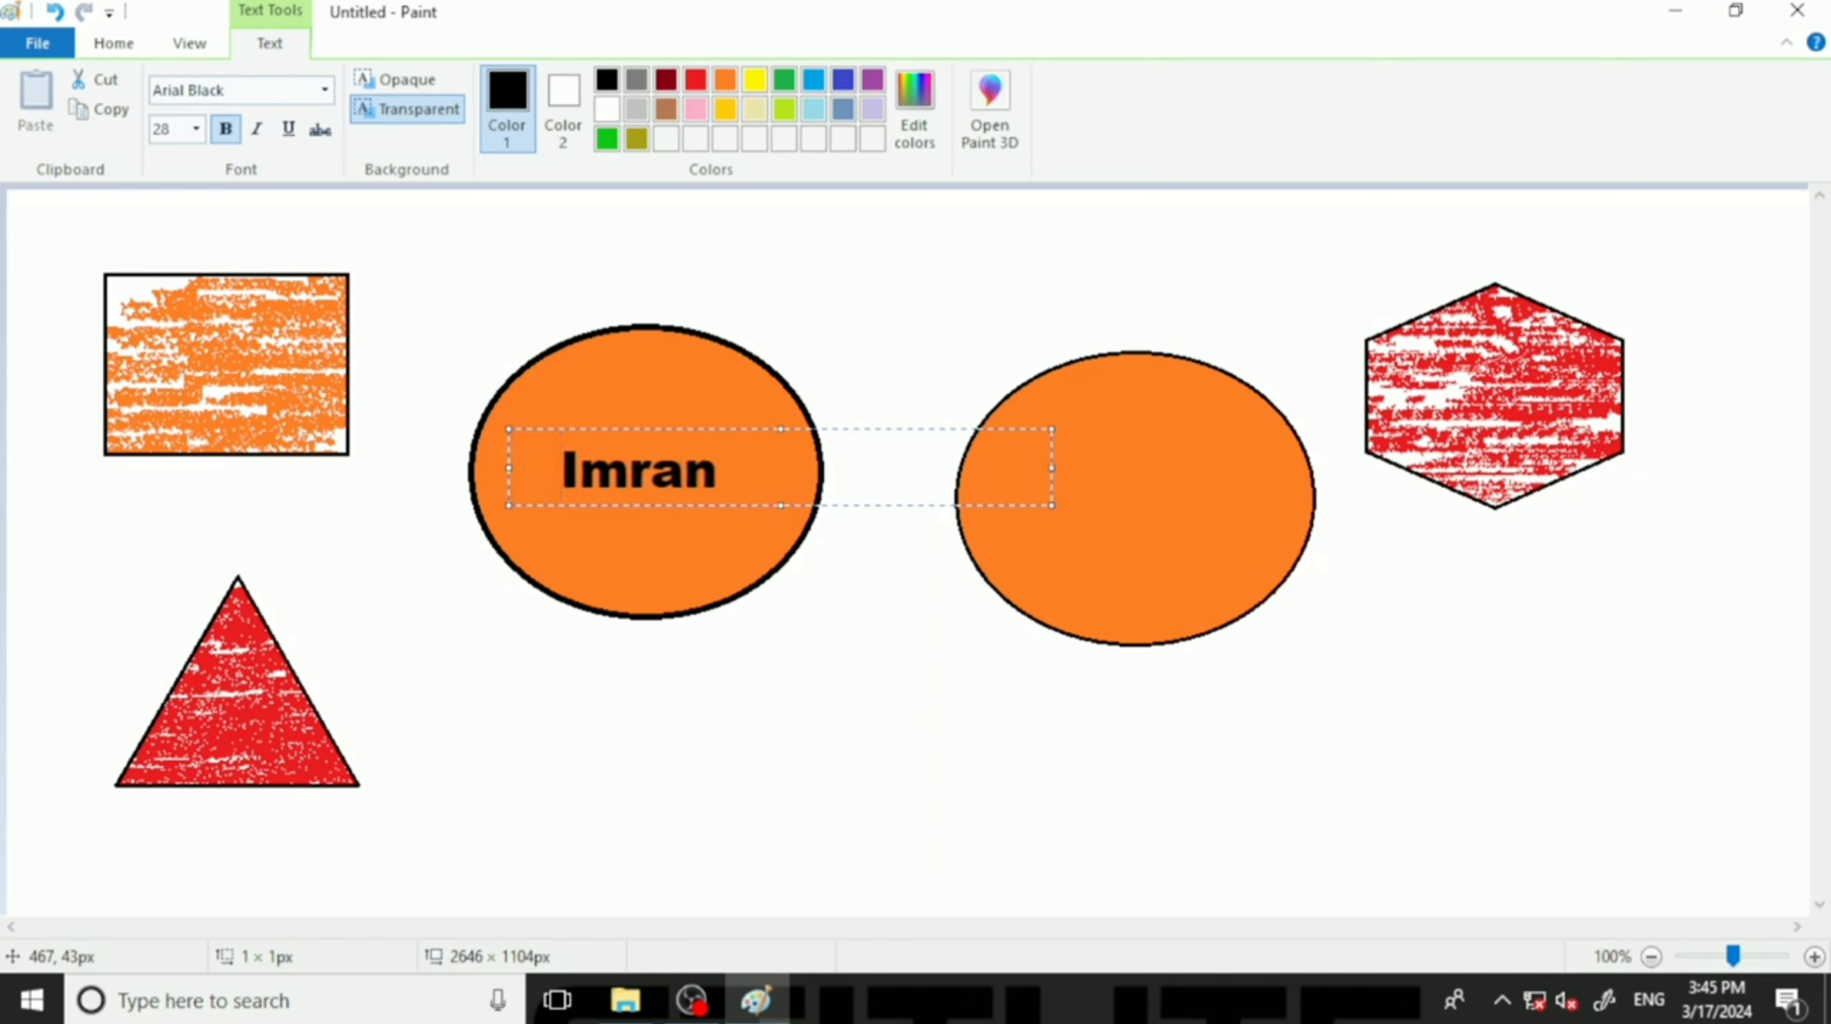
pyautogui.click(838, 337)
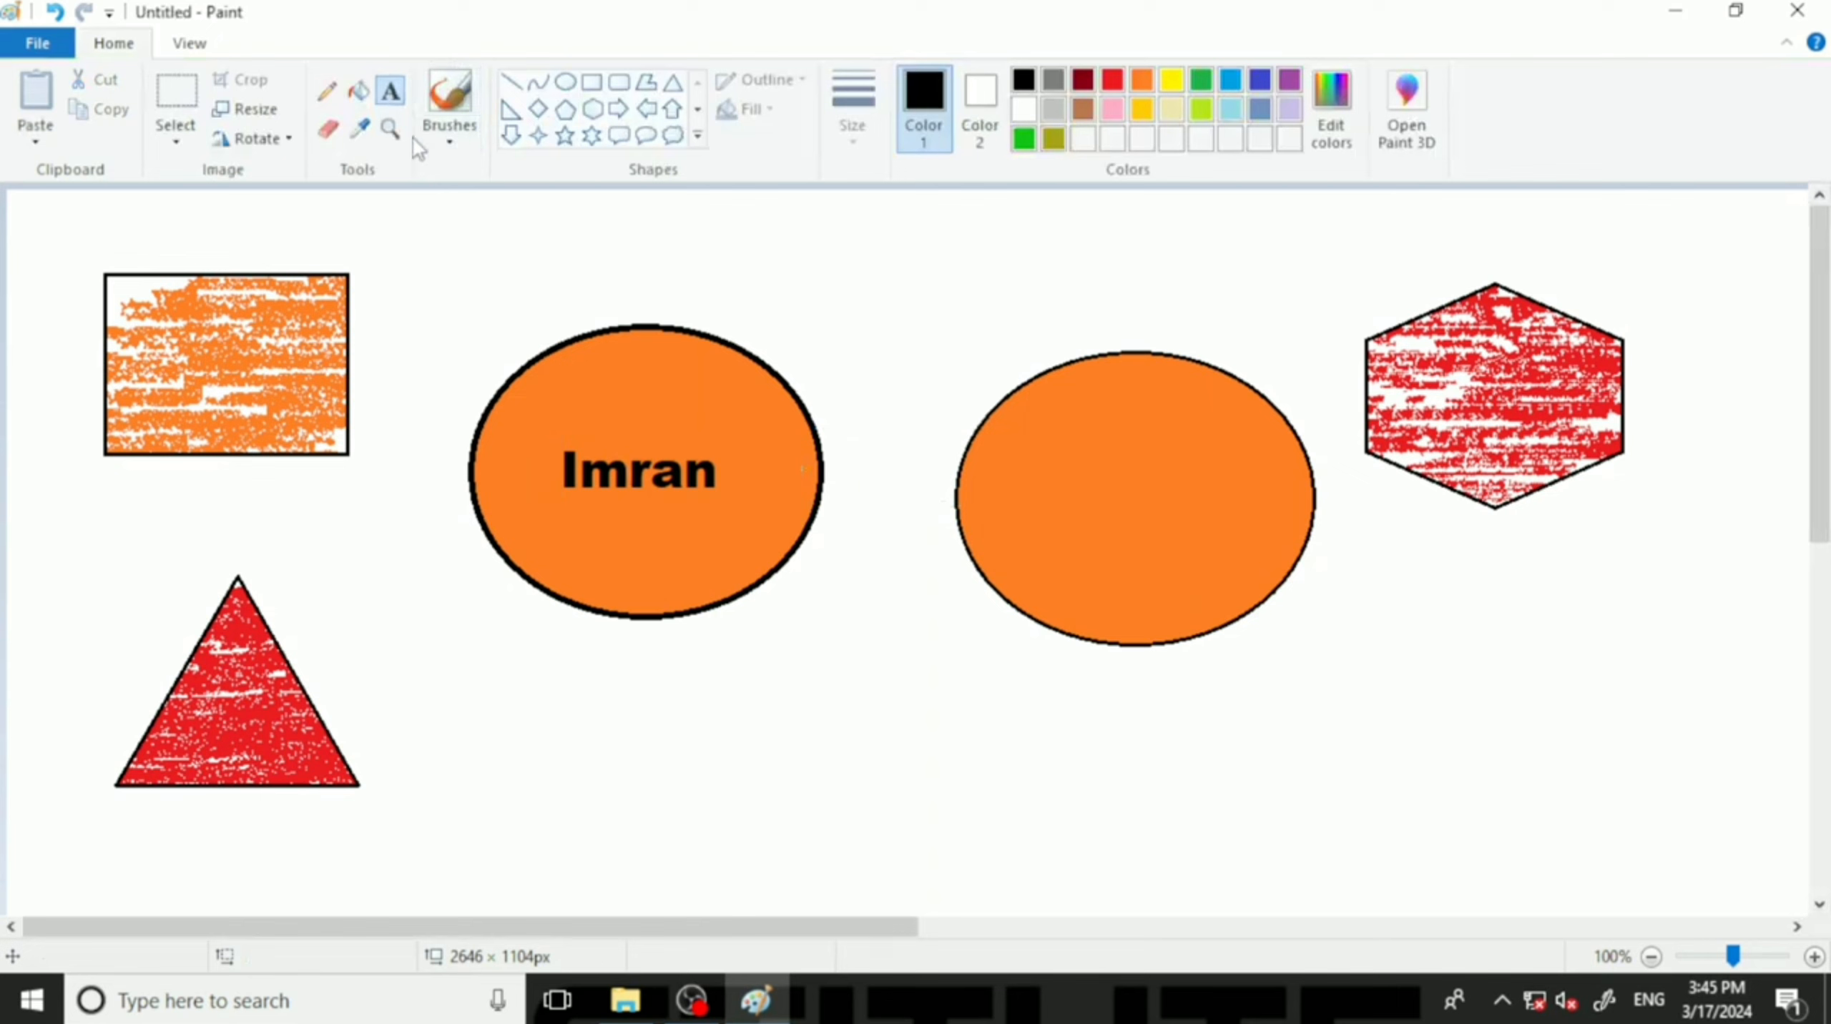
pyautogui.click(472, 237)
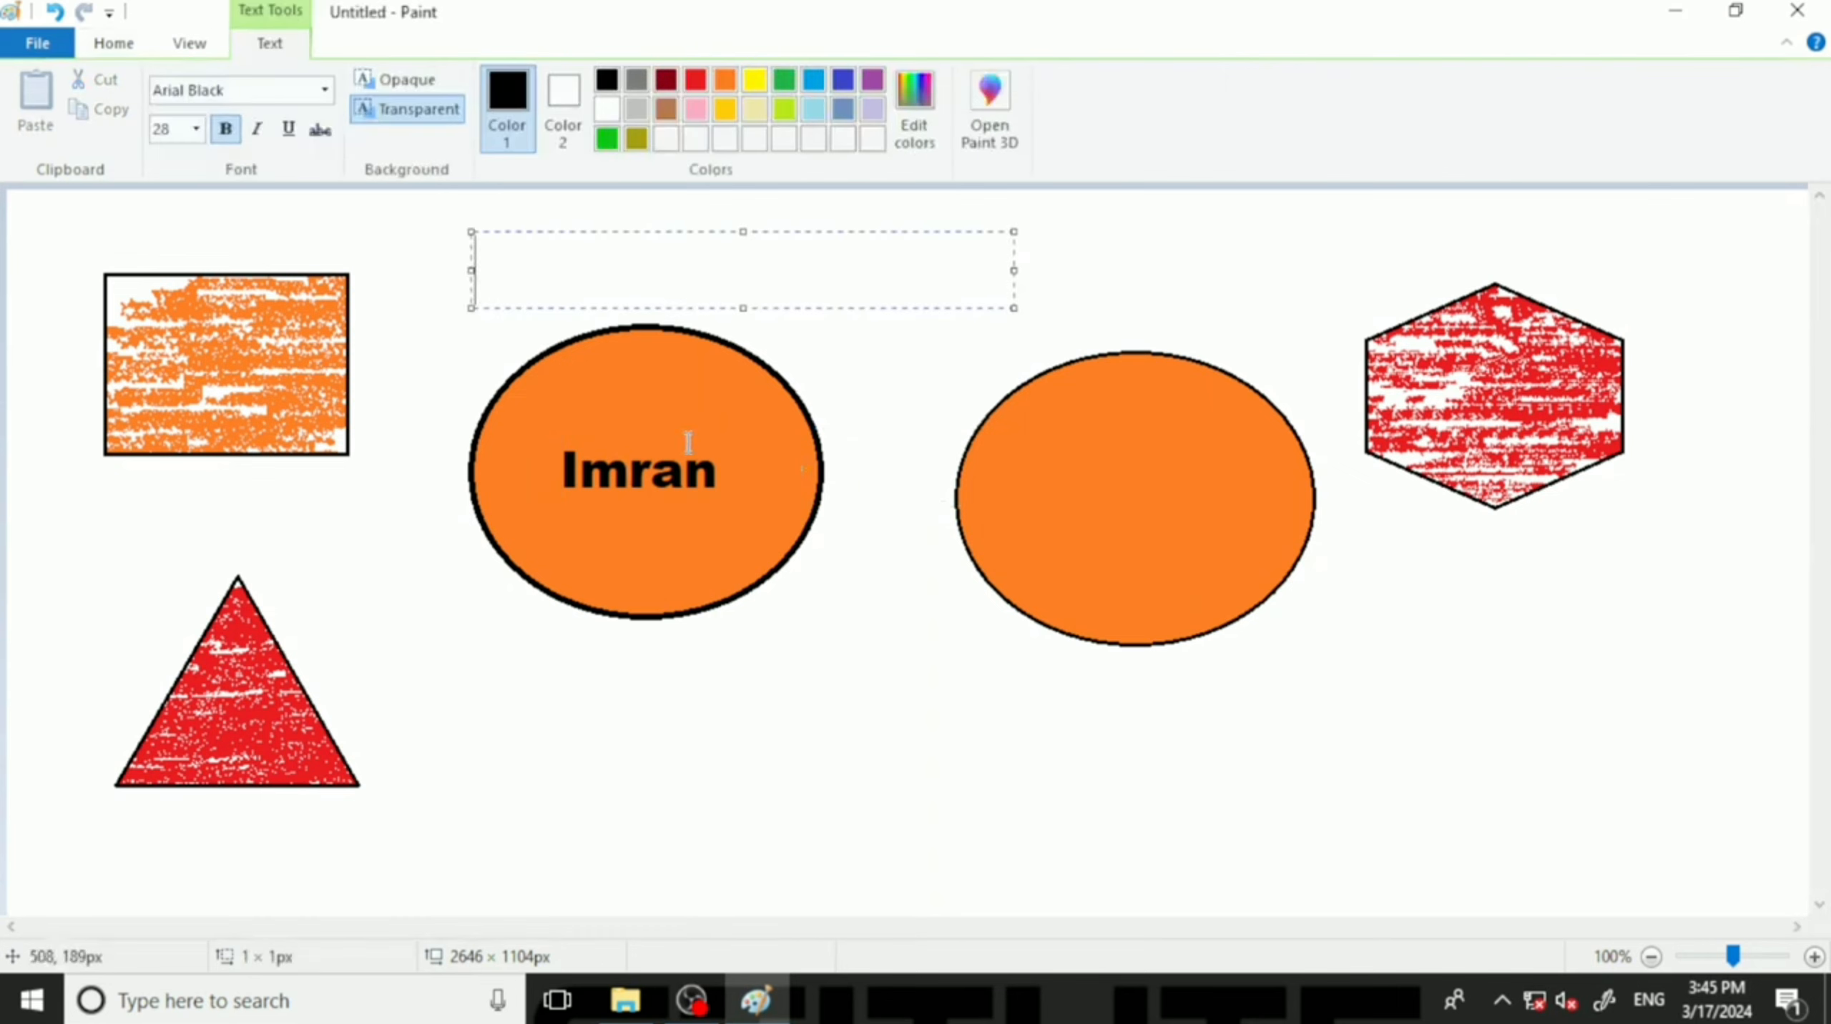
pyautogui.write('zoy')
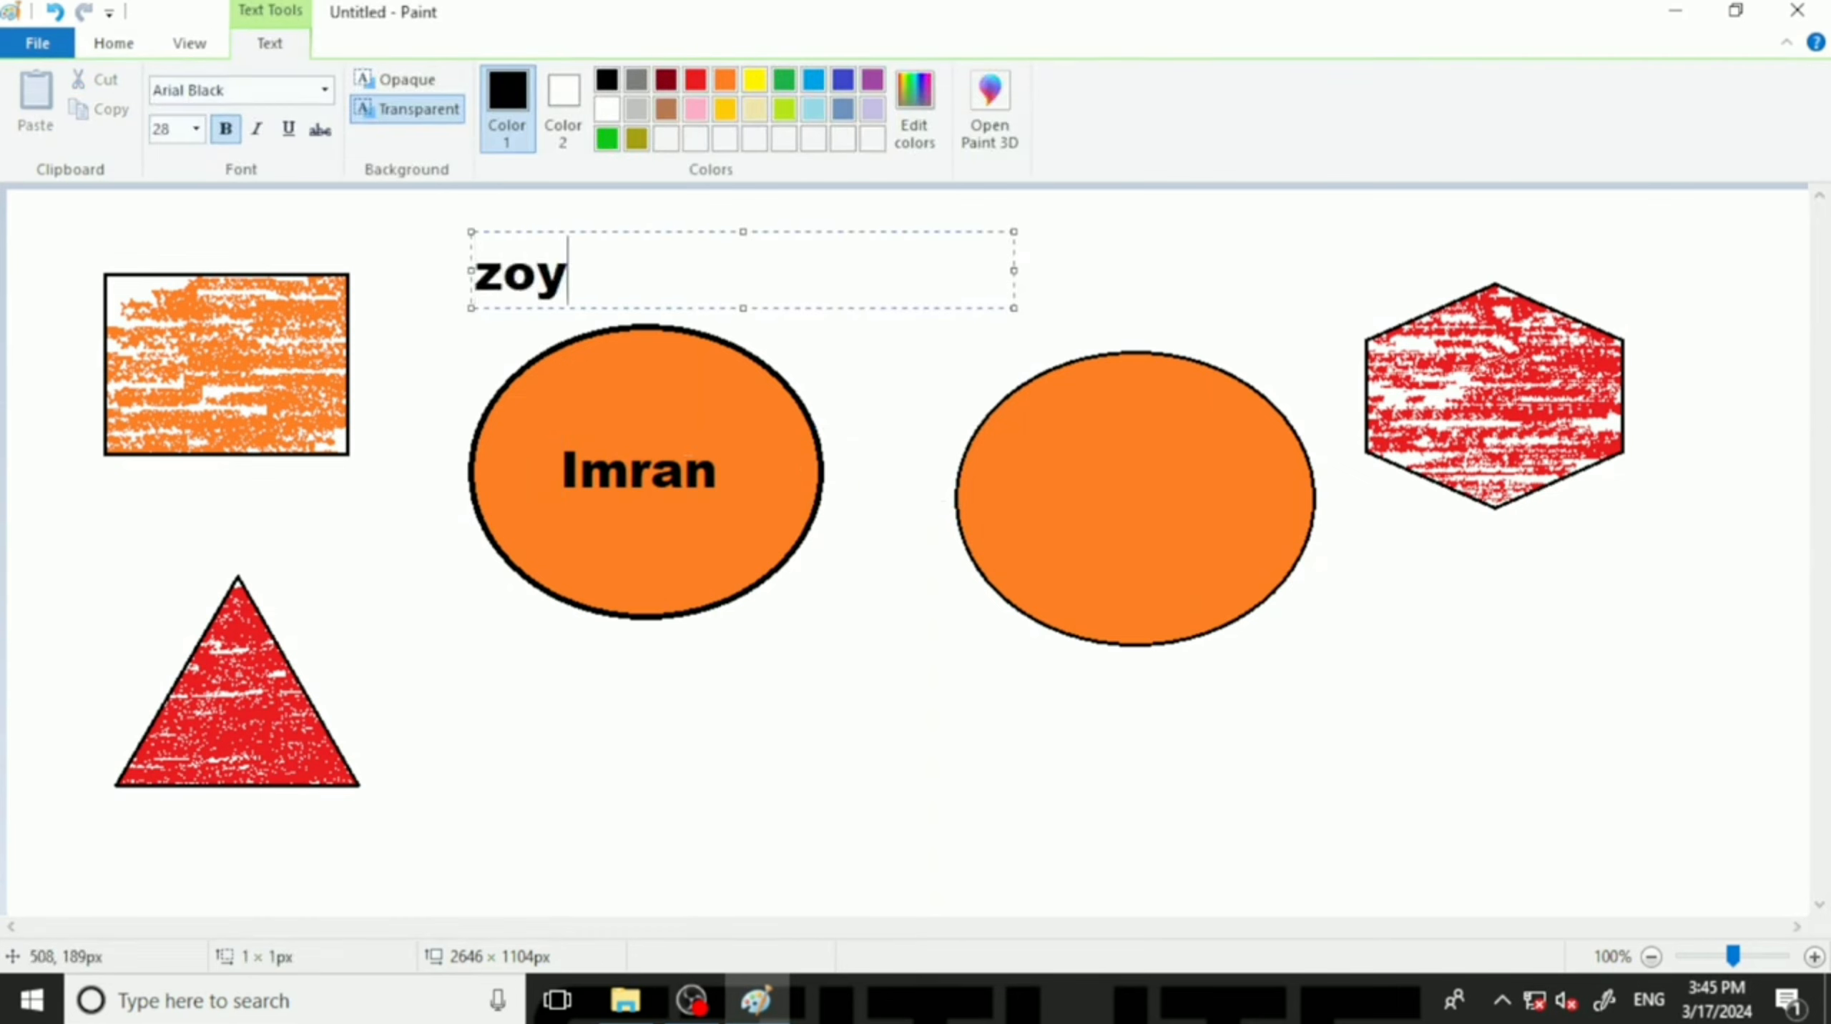
pyautogui.write('a ,rani')
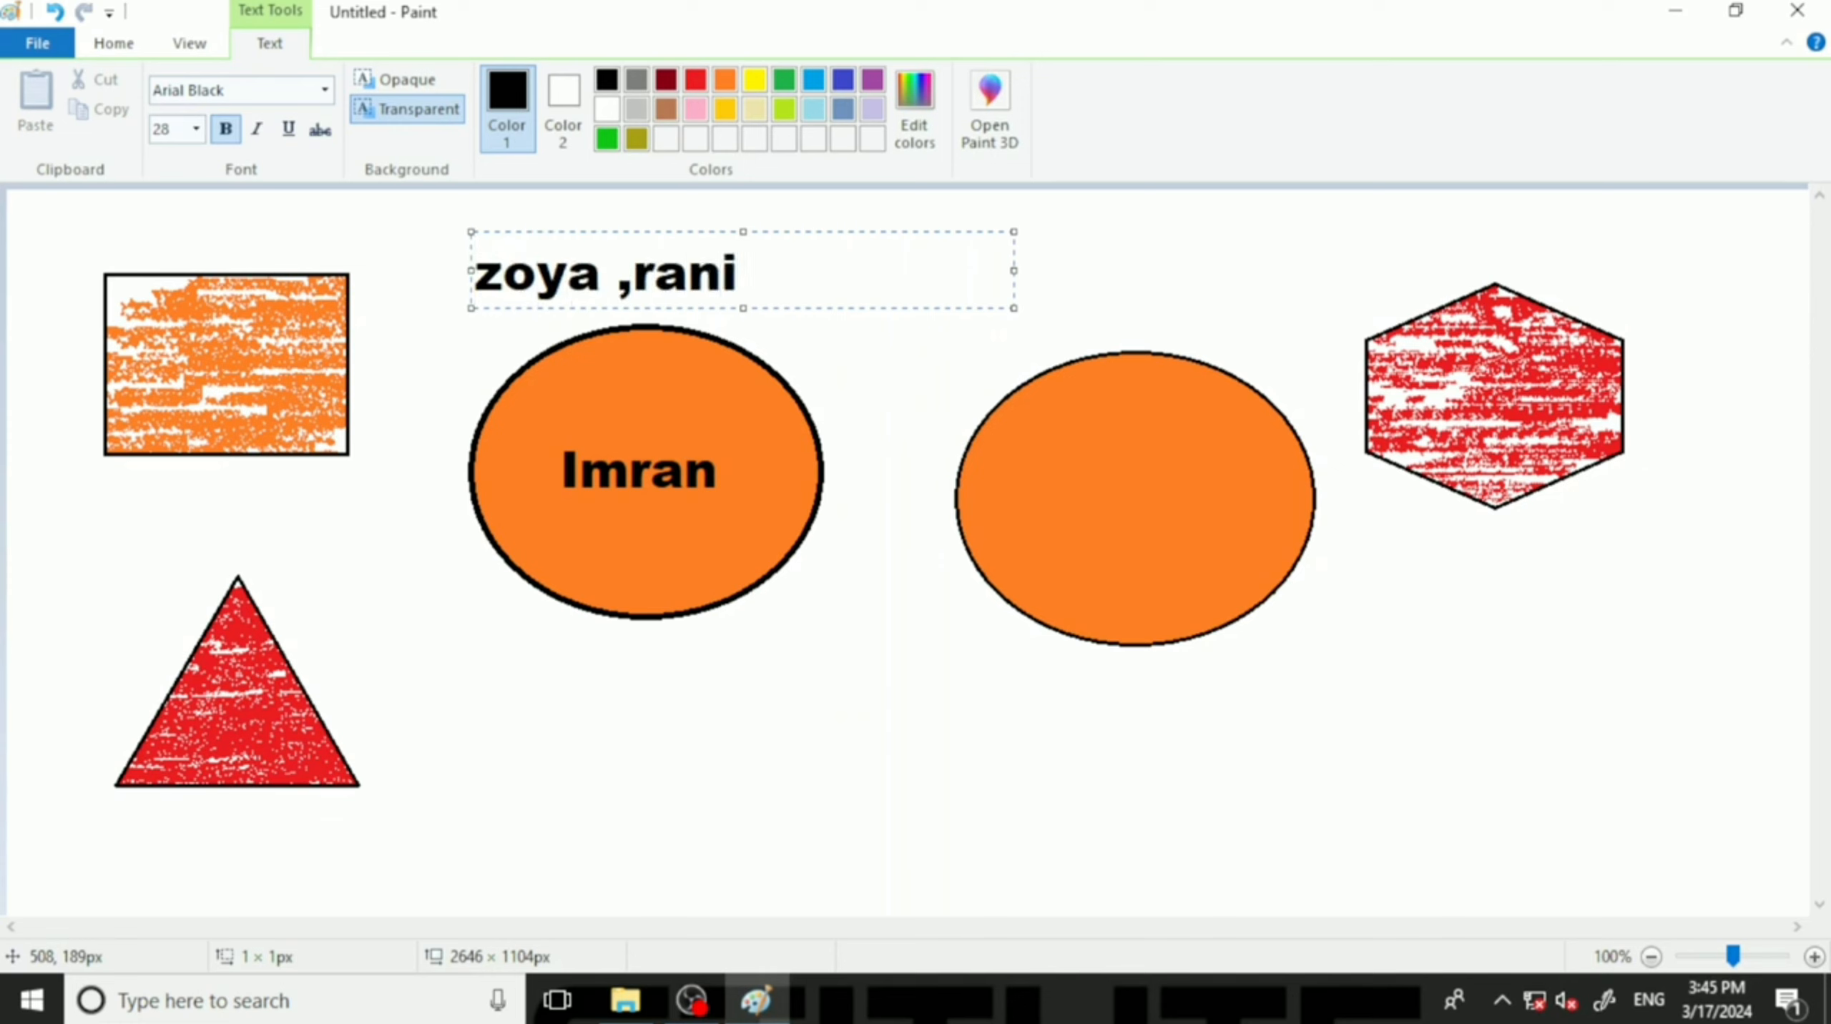
pyautogui.click(641, 349)
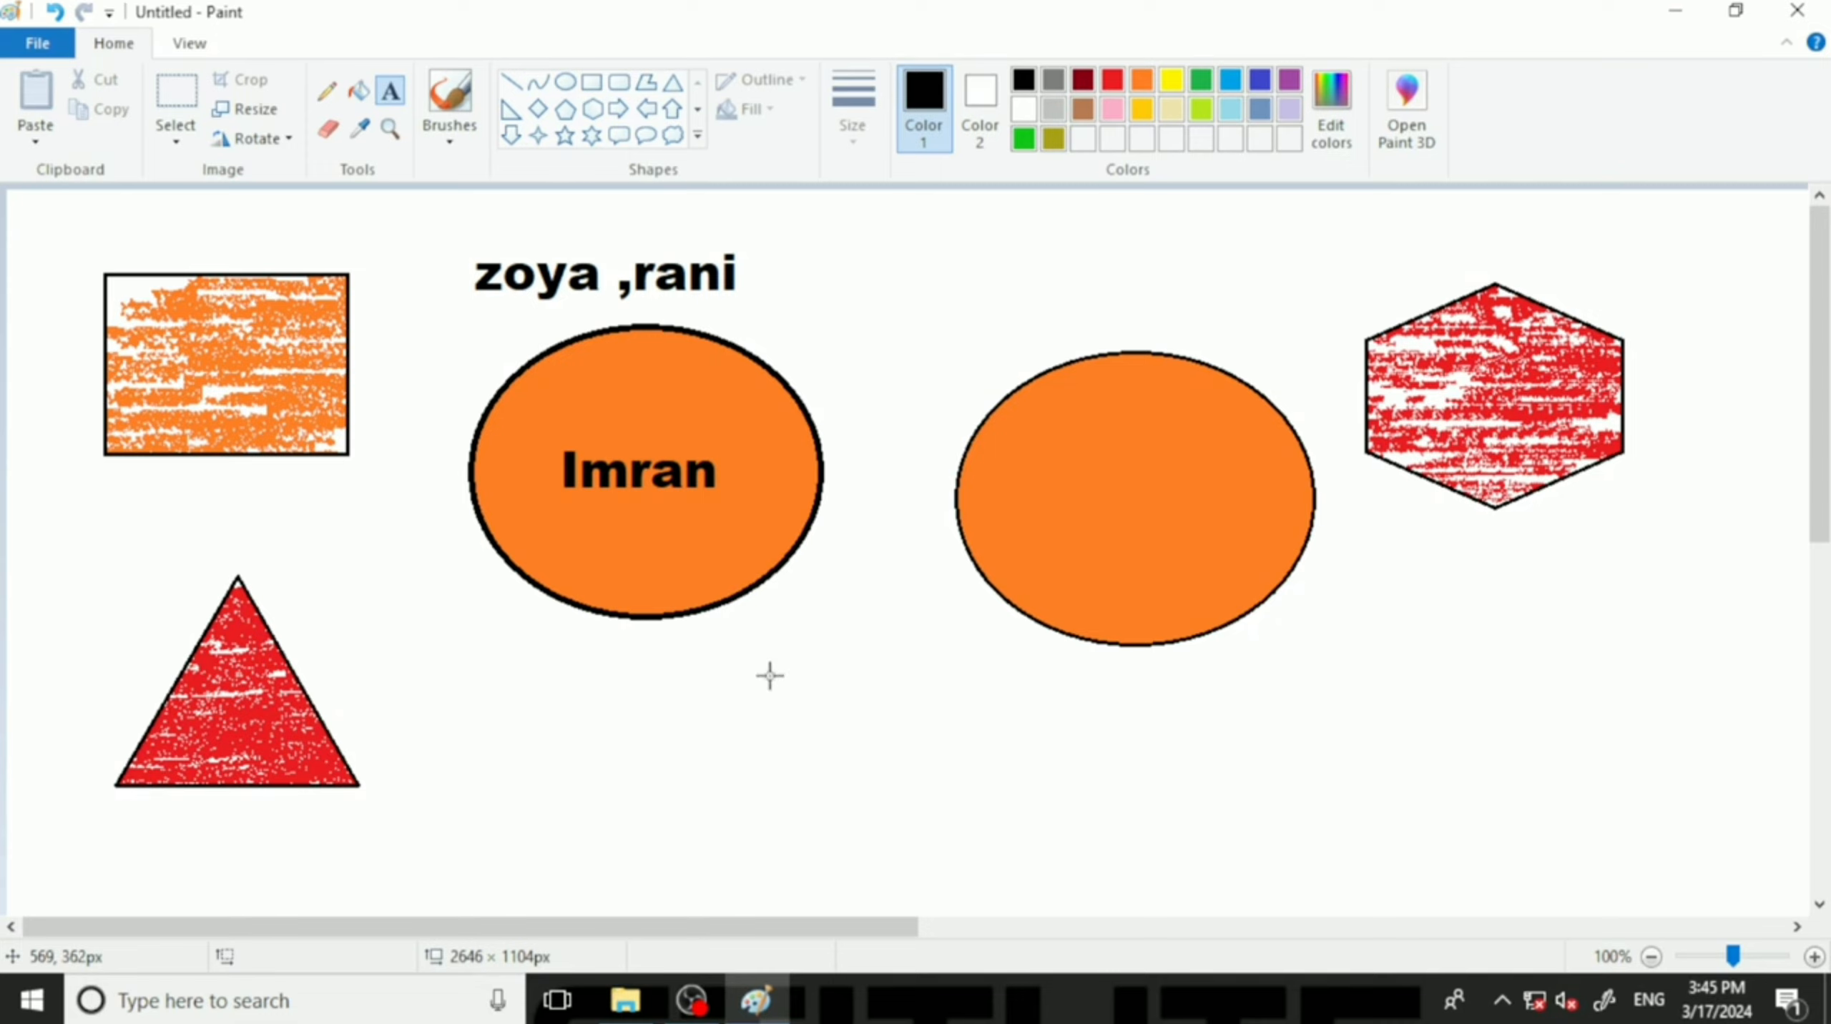
# Clear the entire canvas and draw a black ellipse outline about 284 × 269 px left of the middle of the view.
pyautogui.hotkey('ctrl', 'a')
pyautogui.press('Delete')
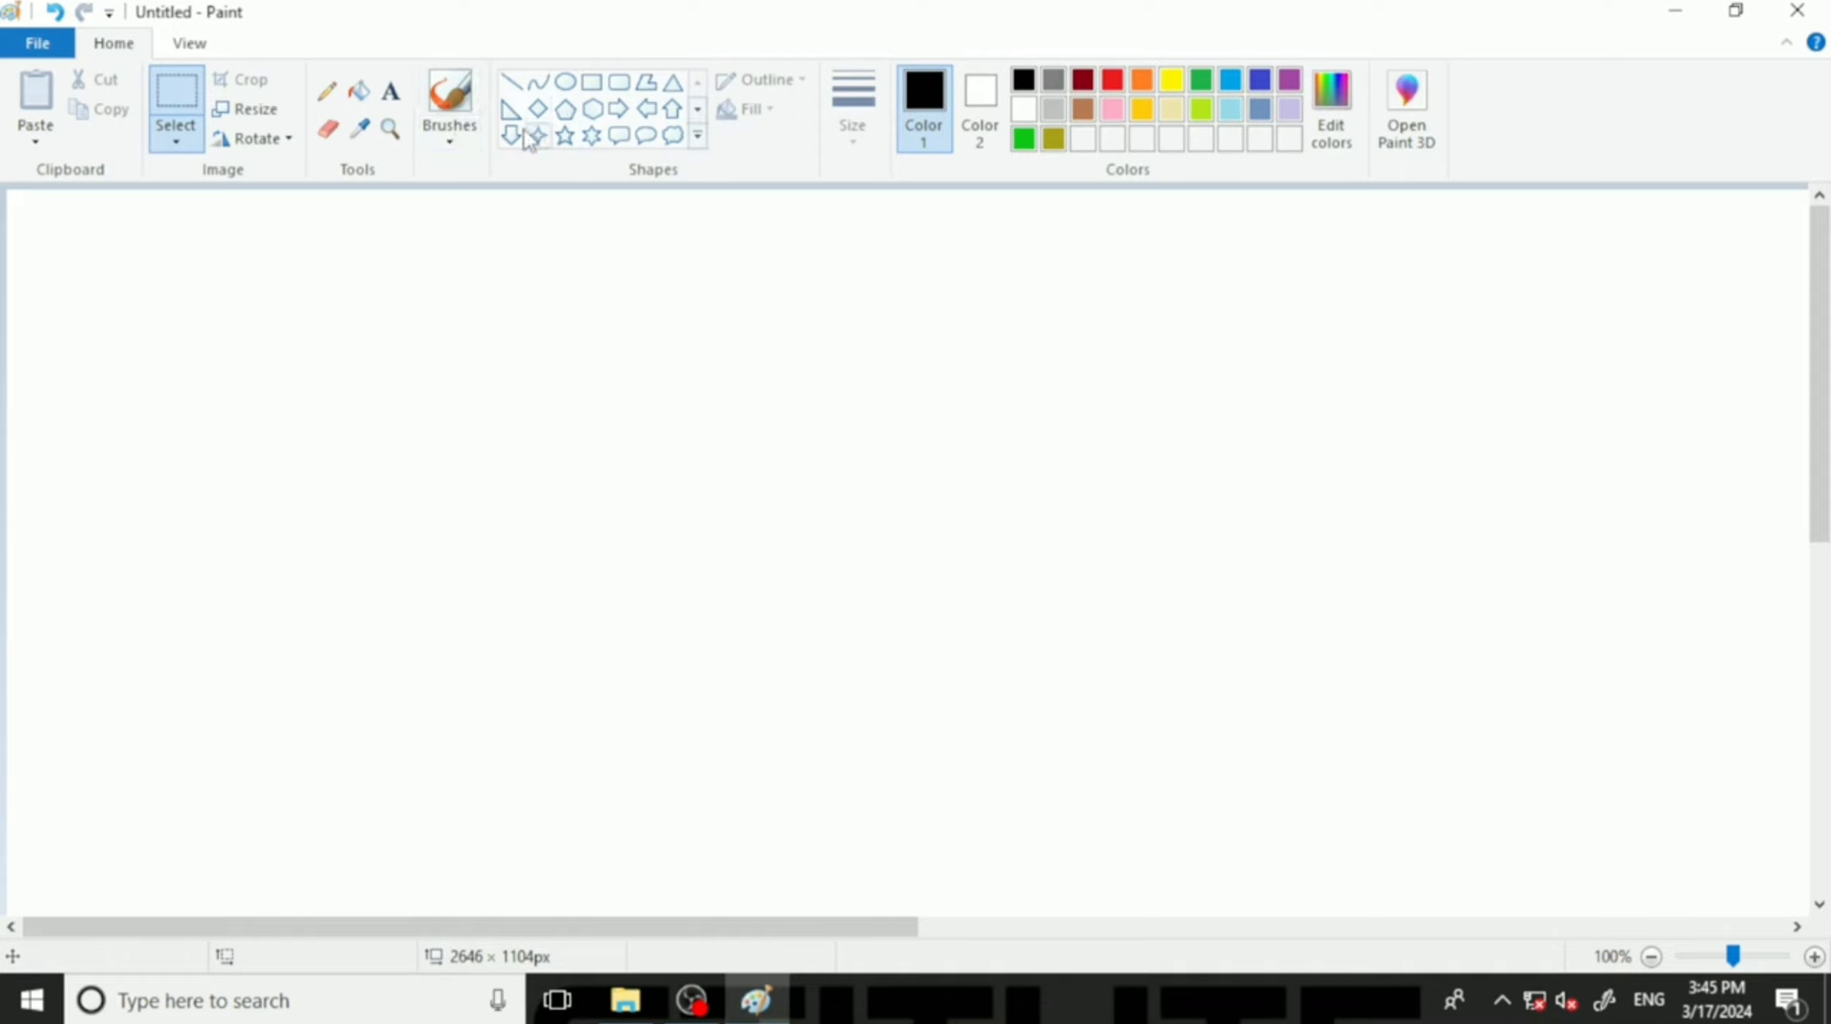
pyautogui.click(565, 91)
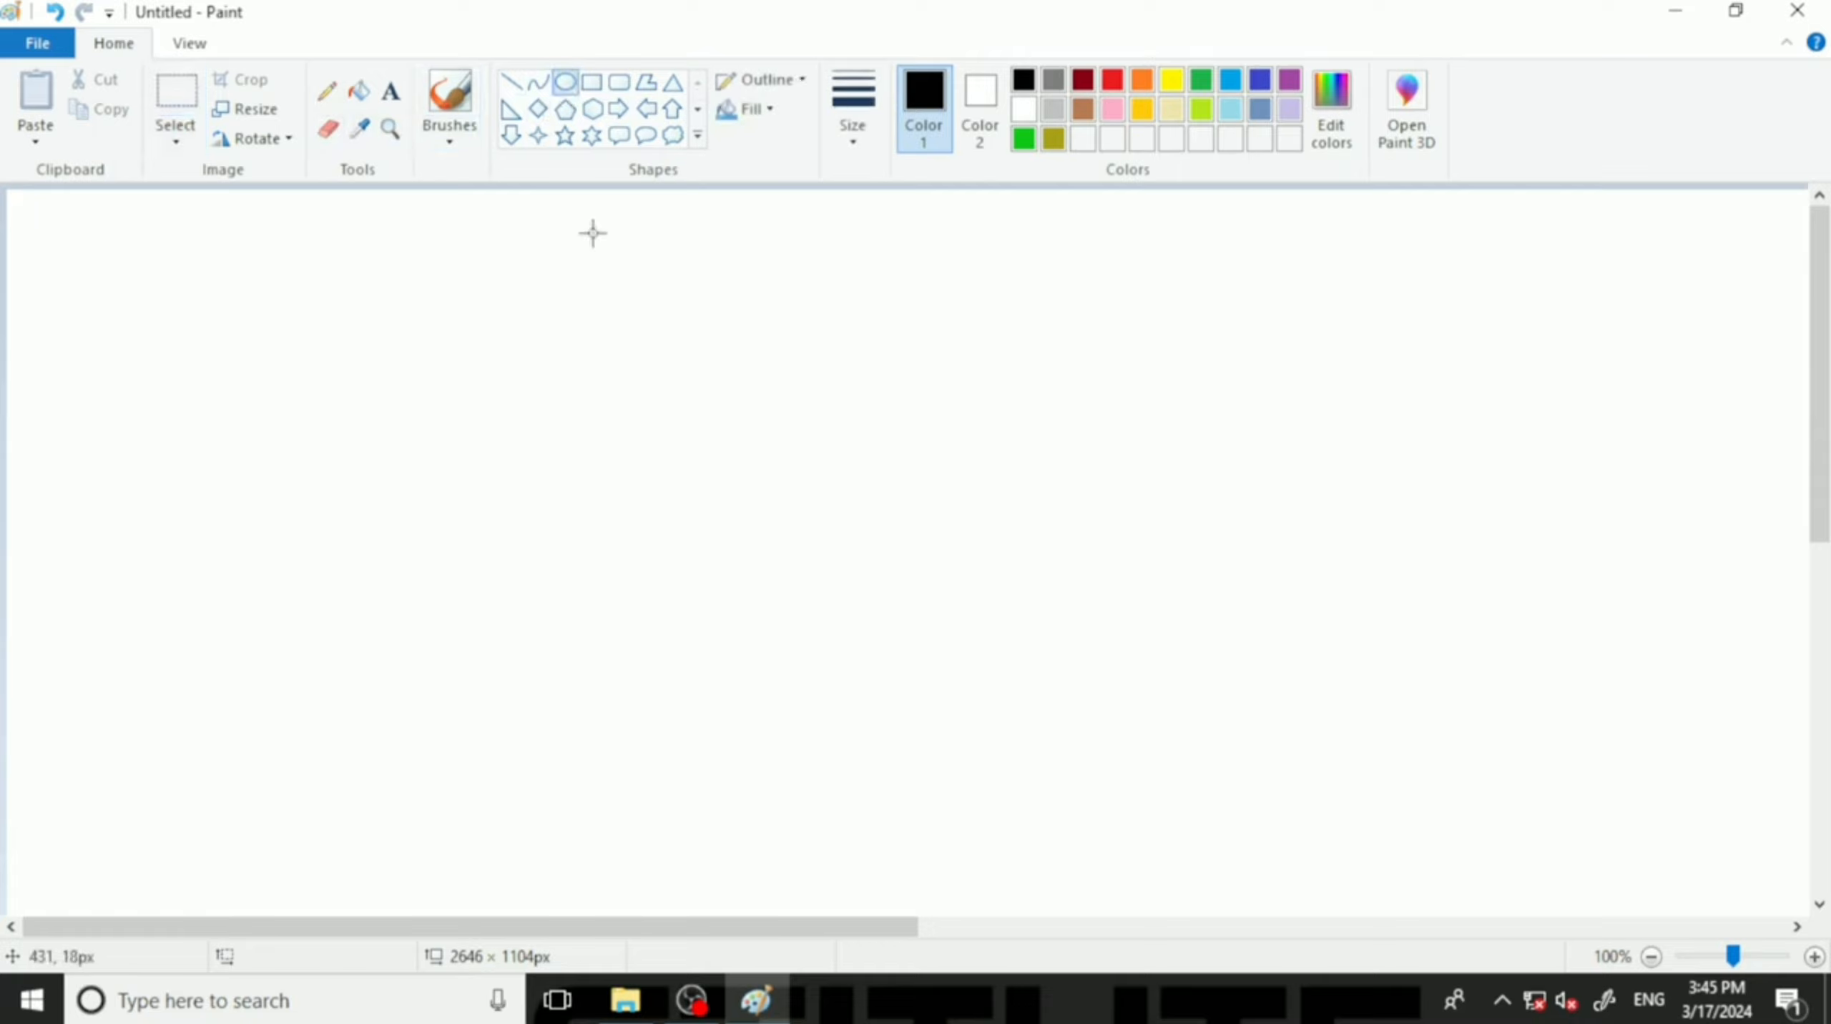
pyautogui.moveTo(594, 351); pyautogui.dragTo(974, 713)
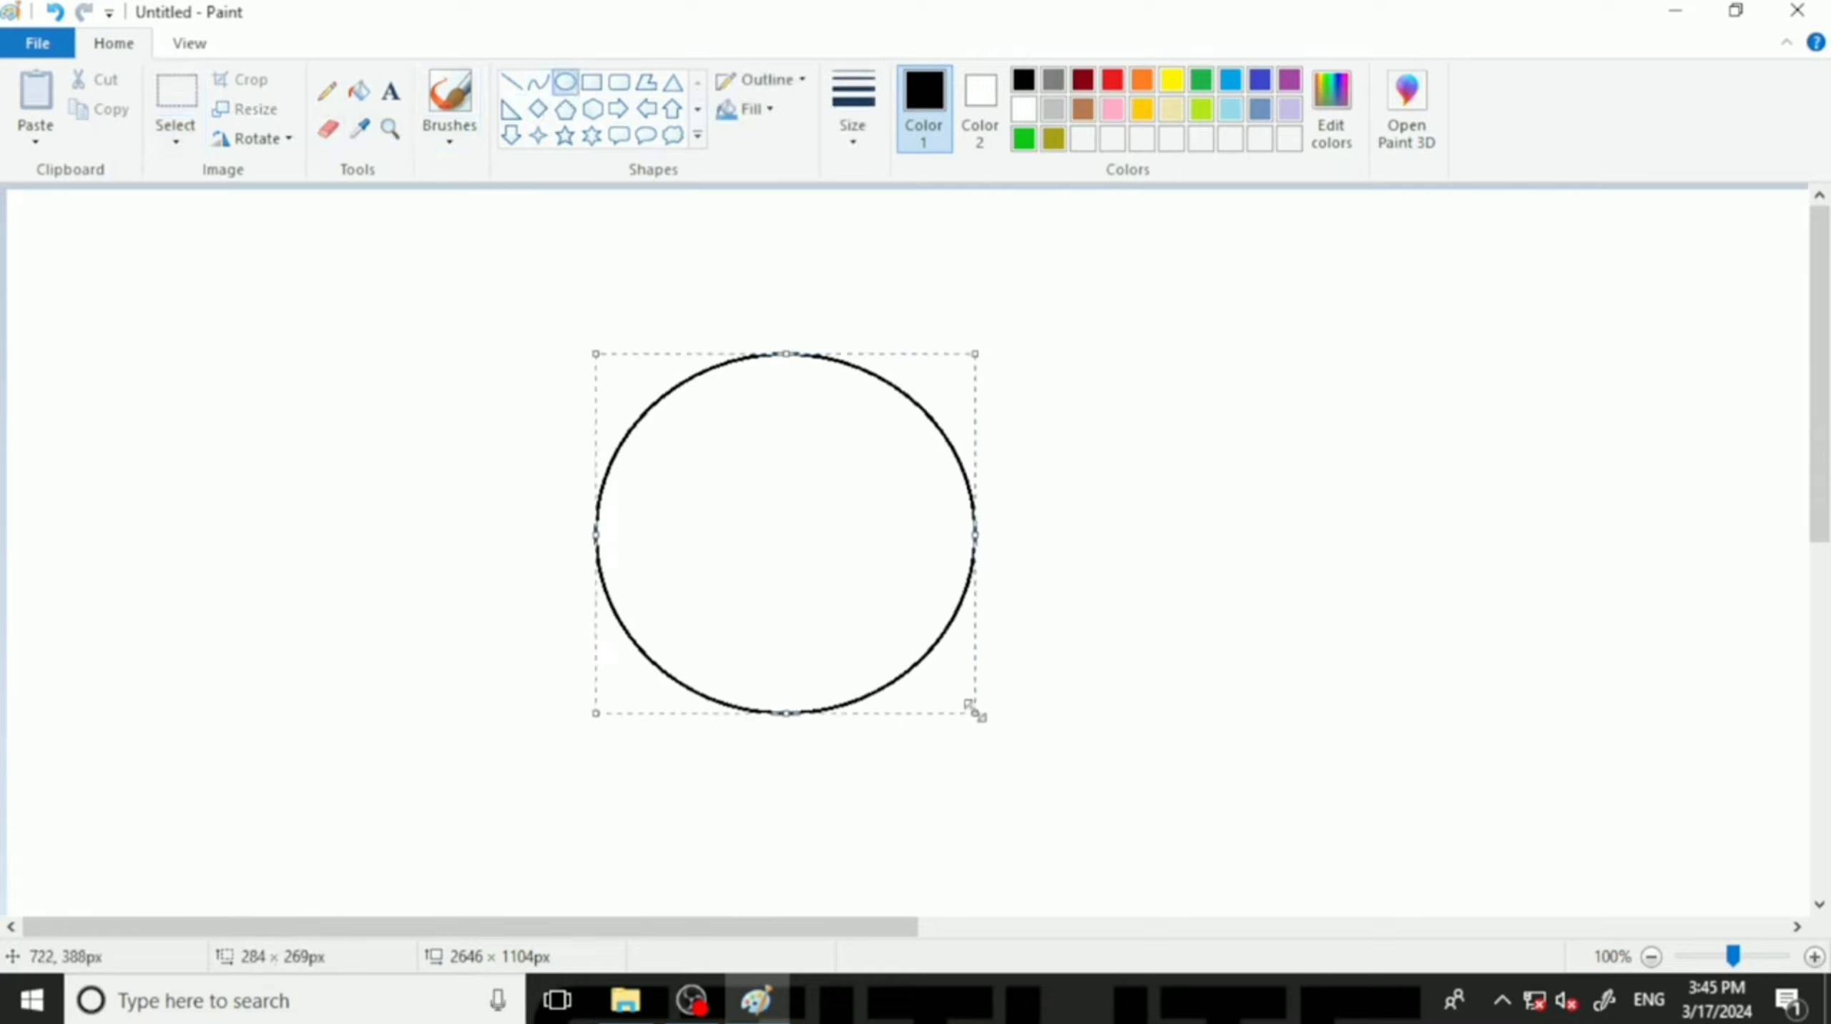
pyautogui.click(1072, 568)
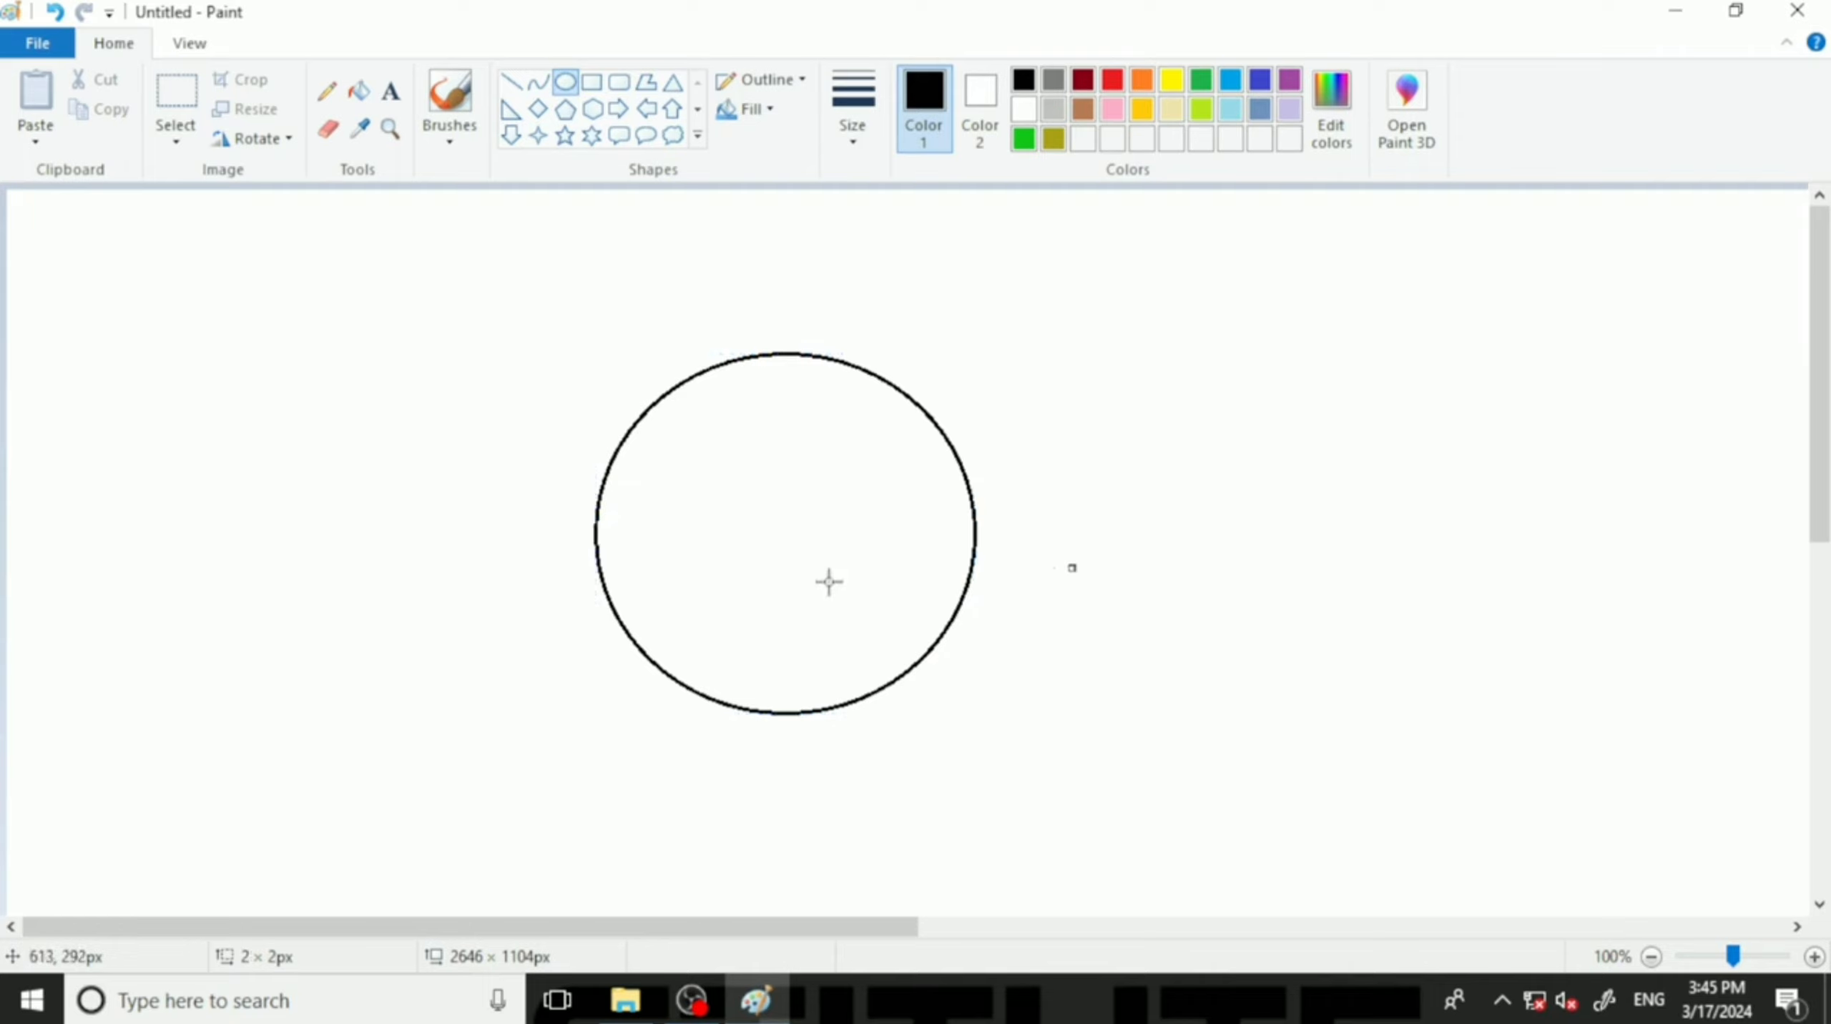
pyautogui.hotkey('ctrl', 'z')
# Try the Eraser at different sizes on the ellipse's upper-left and left outline, and undo both erasures.
pyautogui.click(333, 140)
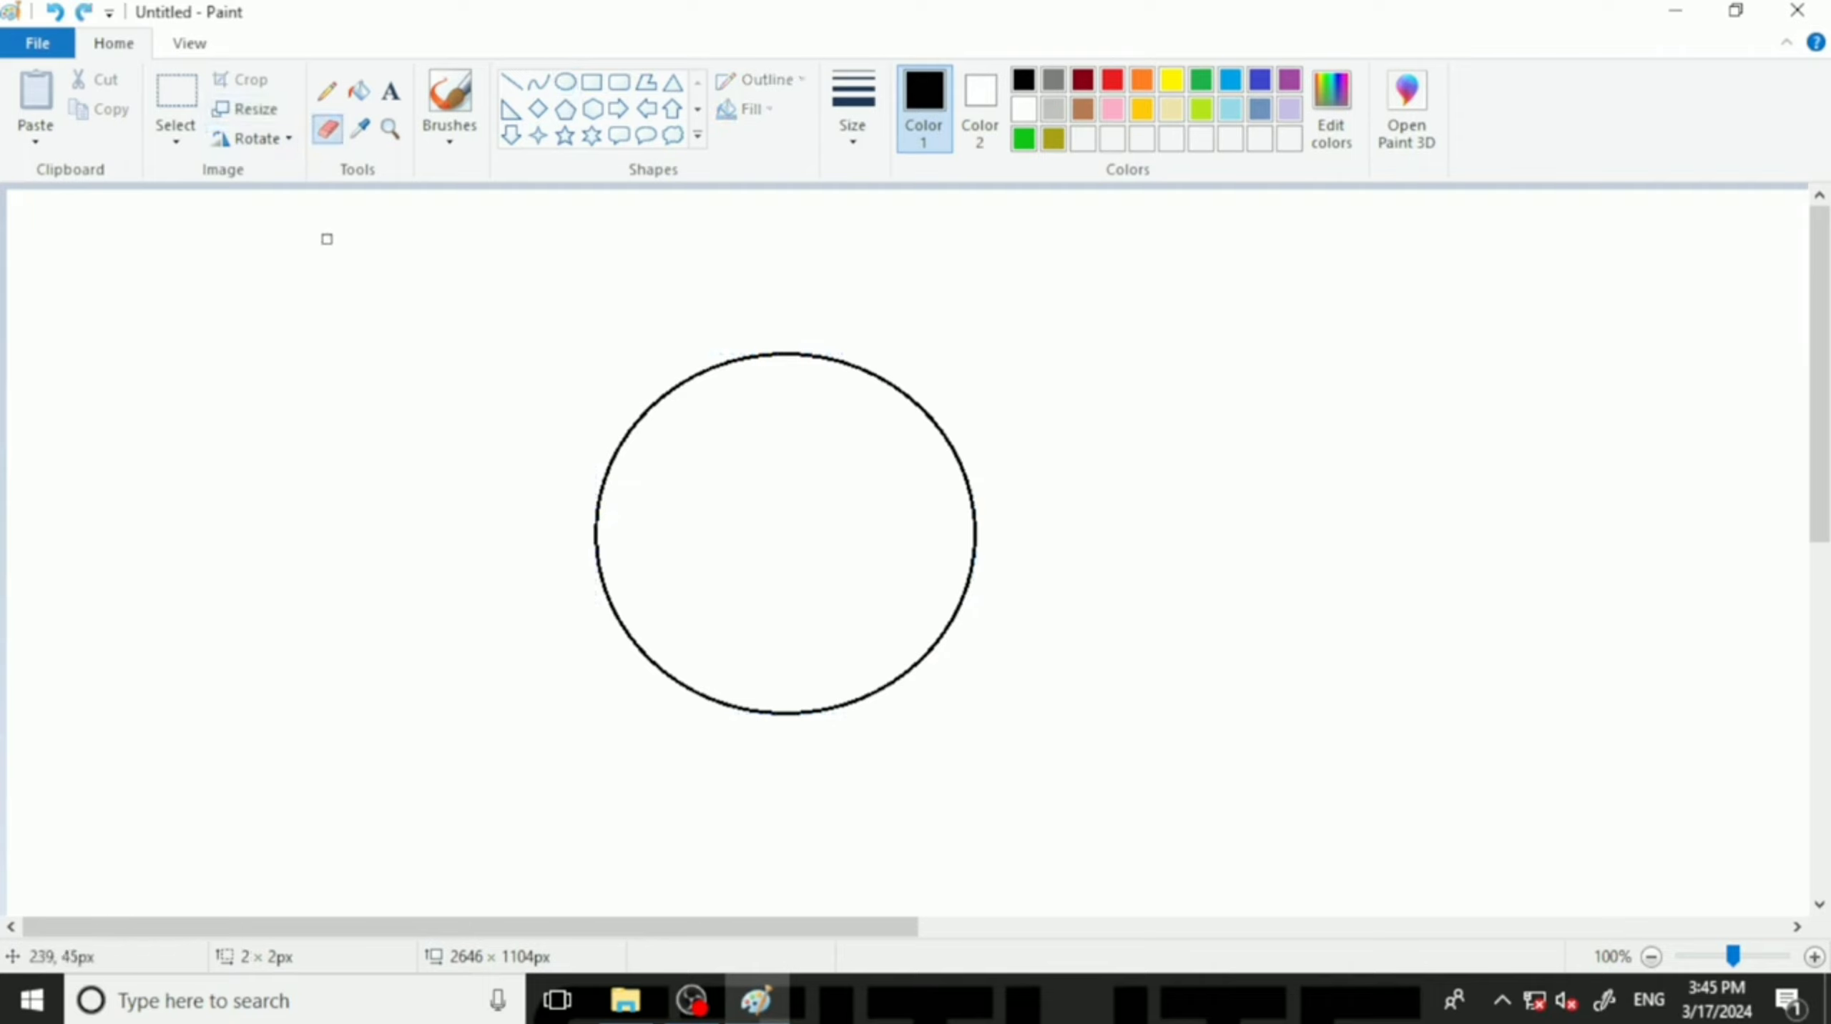
pyautogui.moveTo(680, 382)
pyautogui.mouseDown()
pyautogui.moveTo(655, 412)
pyautogui.moveTo(650, 394)
pyautogui.moveTo(624, 449)
pyautogui.moveTo(633, 426)
pyautogui.mouseUp()
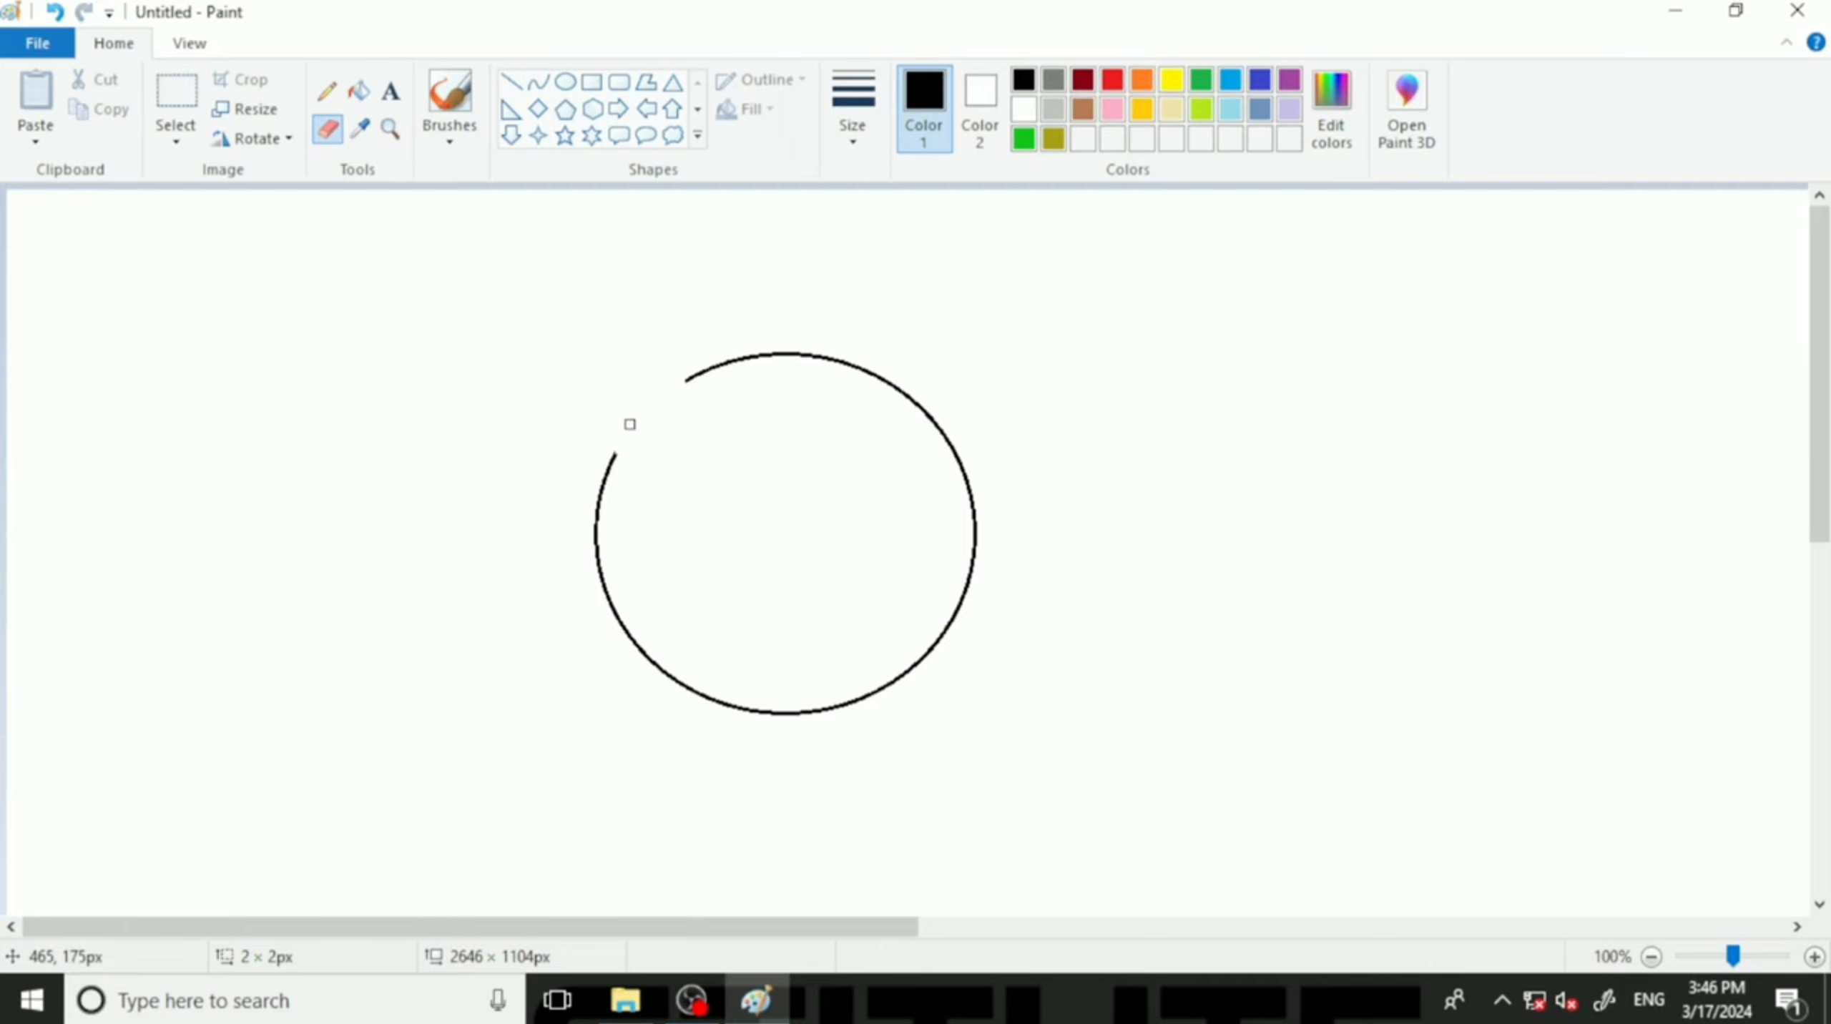
pyautogui.hotkey('ctrl', '+')
pyautogui.hotkey('ctrl', '+')
pyautogui.hotkey('ctrl', '+')
pyautogui.hotkey('ctrl', '+')
pyautogui.hotkey('ctrl', '+')
pyautogui.hotkey('ctrl', '+')
pyautogui.hotkey('ctrl', '+')
pyautogui.hotkey('ctrl', '+')
pyautogui.hotkey('ctrl', '+')
pyautogui.hotkey('ctrl', '+')
pyautogui.hotkey('ctrl', '+')
pyautogui.hotkey('ctrl', '+')
pyautogui.hotkey('ctrl', '+')
pyautogui.hotkey('ctrl', '+')
pyautogui.hotkey('ctrl', '+')
pyautogui.hotkey('ctrl', '+')
pyautogui.hotkey('ctrl', '+')
pyautogui.hotkey('ctrl', '+')
pyautogui.hotkey('ctrl', '+')
pyautogui.hotkey('ctrl', '+')
pyautogui.hotkey('ctrl', '+')
pyautogui.hotkey('ctrl', '+')
pyautogui.hotkey('ctrl', '+')
pyautogui.hotkey('ctrl', '-')
pyautogui.hotkey('ctrl', '-')
pyautogui.hotkey('ctrl', '-')
pyautogui.hotkey('ctrl', '-')
pyautogui.hotkey('ctrl', '-')
pyautogui.hotkey('ctrl', '-')
pyautogui.hotkey('ctrl', '-')
pyautogui.hotkey('ctrl', '-')
pyautogui.hotkey('ctrl', '-')
pyautogui.hotkey('ctrl', '-')
pyautogui.hotkey('ctrl', '-')
pyautogui.hotkey('ctrl', '-')
pyautogui.hotkey('ctrl', '-')
pyautogui.hotkey('ctrl', '-')
pyautogui.hotkey('ctrl', '-')
pyautogui.hotkey('ctrl', '-')
pyautogui.moveTo(609, 435)
pyautogui.mouseDown()
pyautogui.moveTo(613, 537)
pyautogui.moveTo(591, 459)
pyautogui.moveTo(615, 604)
pyautogui.mouseUp()
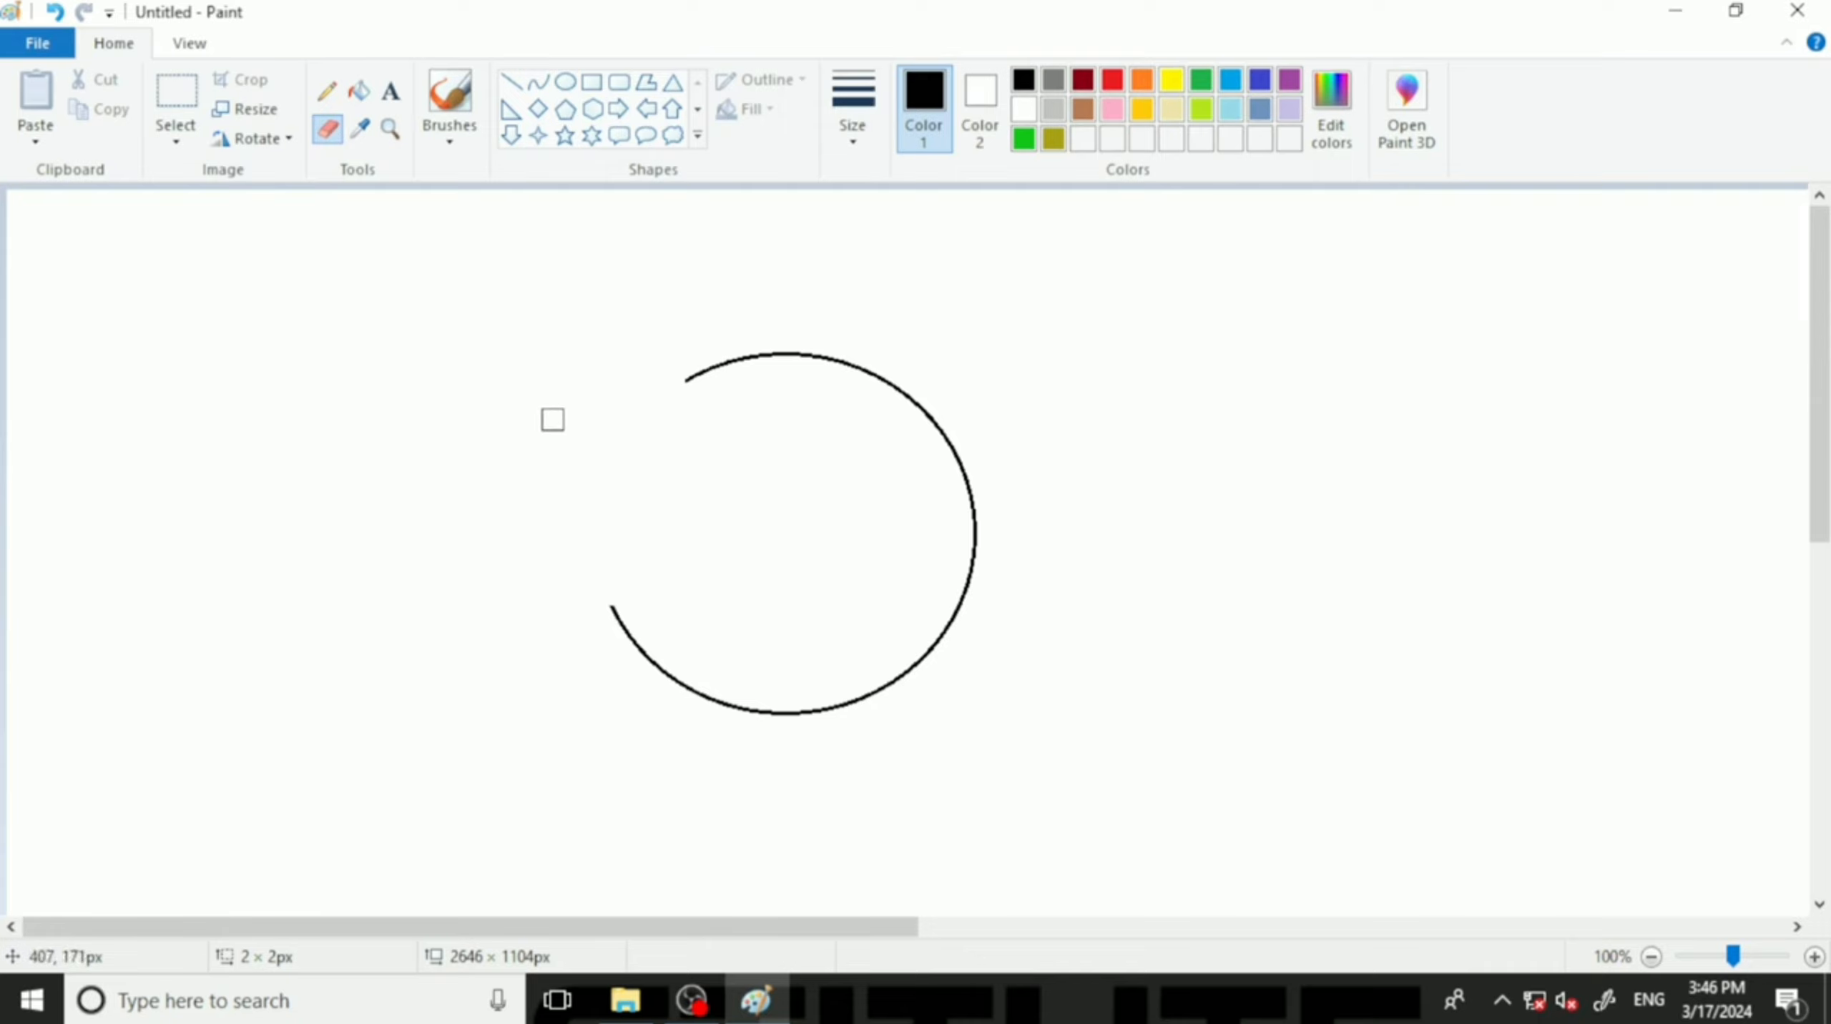
pyautogui.hotkey('ctrl', 'z')
pyautogui.hotkey('ctrl', 'z')
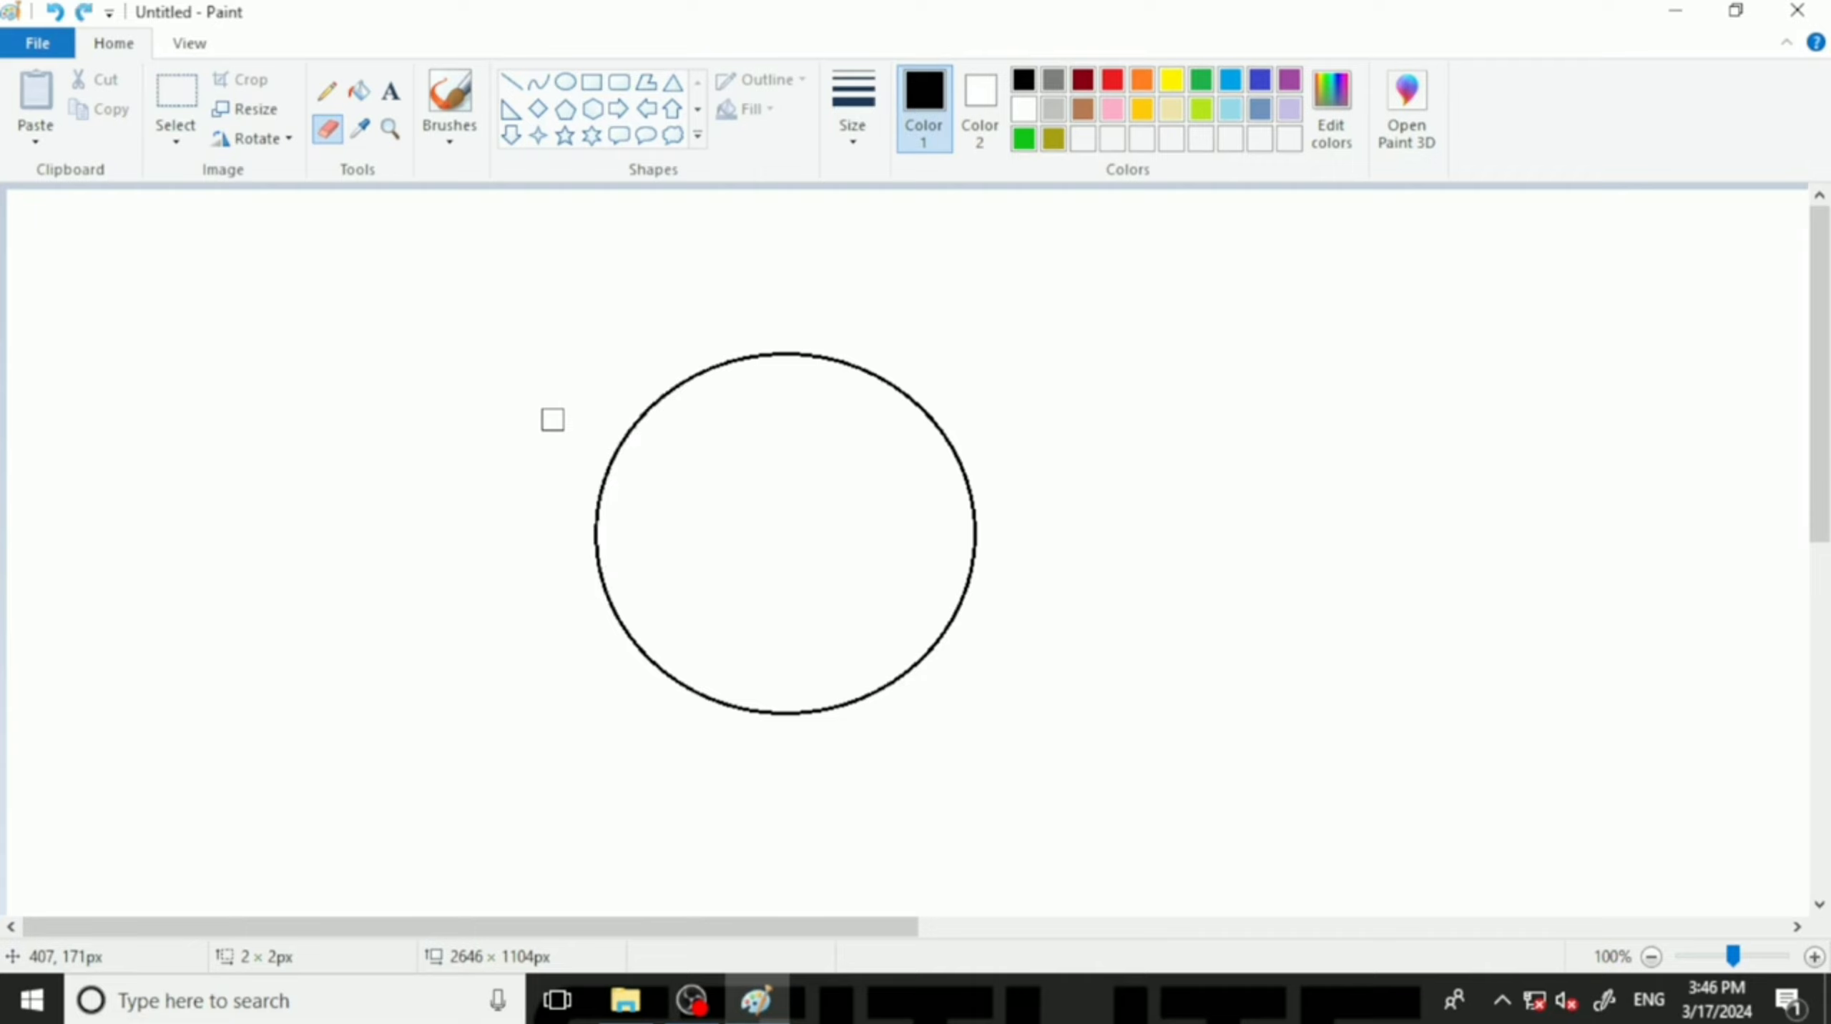
# Reduce the eraser size and erase a tiny gap in the ellipse's upper-right outline.
pyautogui.hotkey('ctrl', '-')
pyautogui.hotkey('ctrl', '-')
pyautogui.hotkey('ctrl', '-')
pyautogui.hotkey('ctrl', '-')
pyautogui.hotkey('ctrl', '-')
pyautogui.hotkey('ctrl', '-')
pyautogui.click(899, 388)
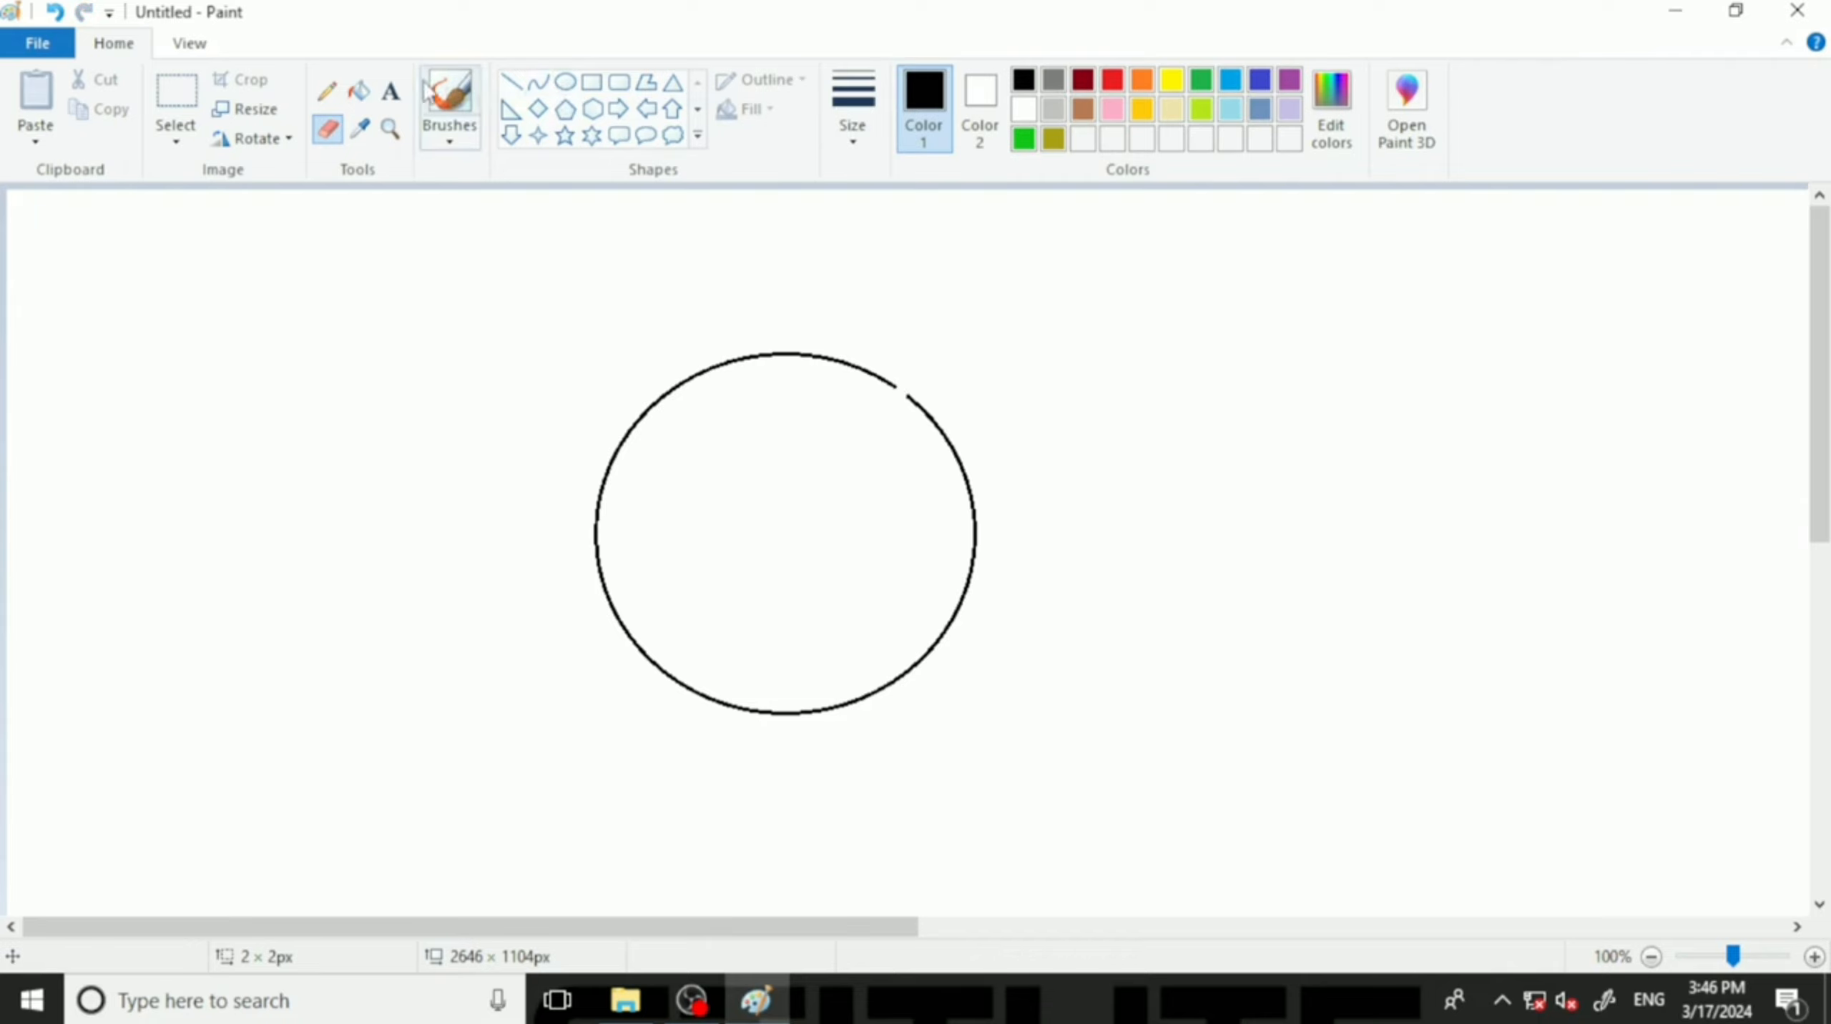
# Try to fill the inside of the gapped ellipse with rose pink, and undo the fill.
pyautogui.click(367, 93)
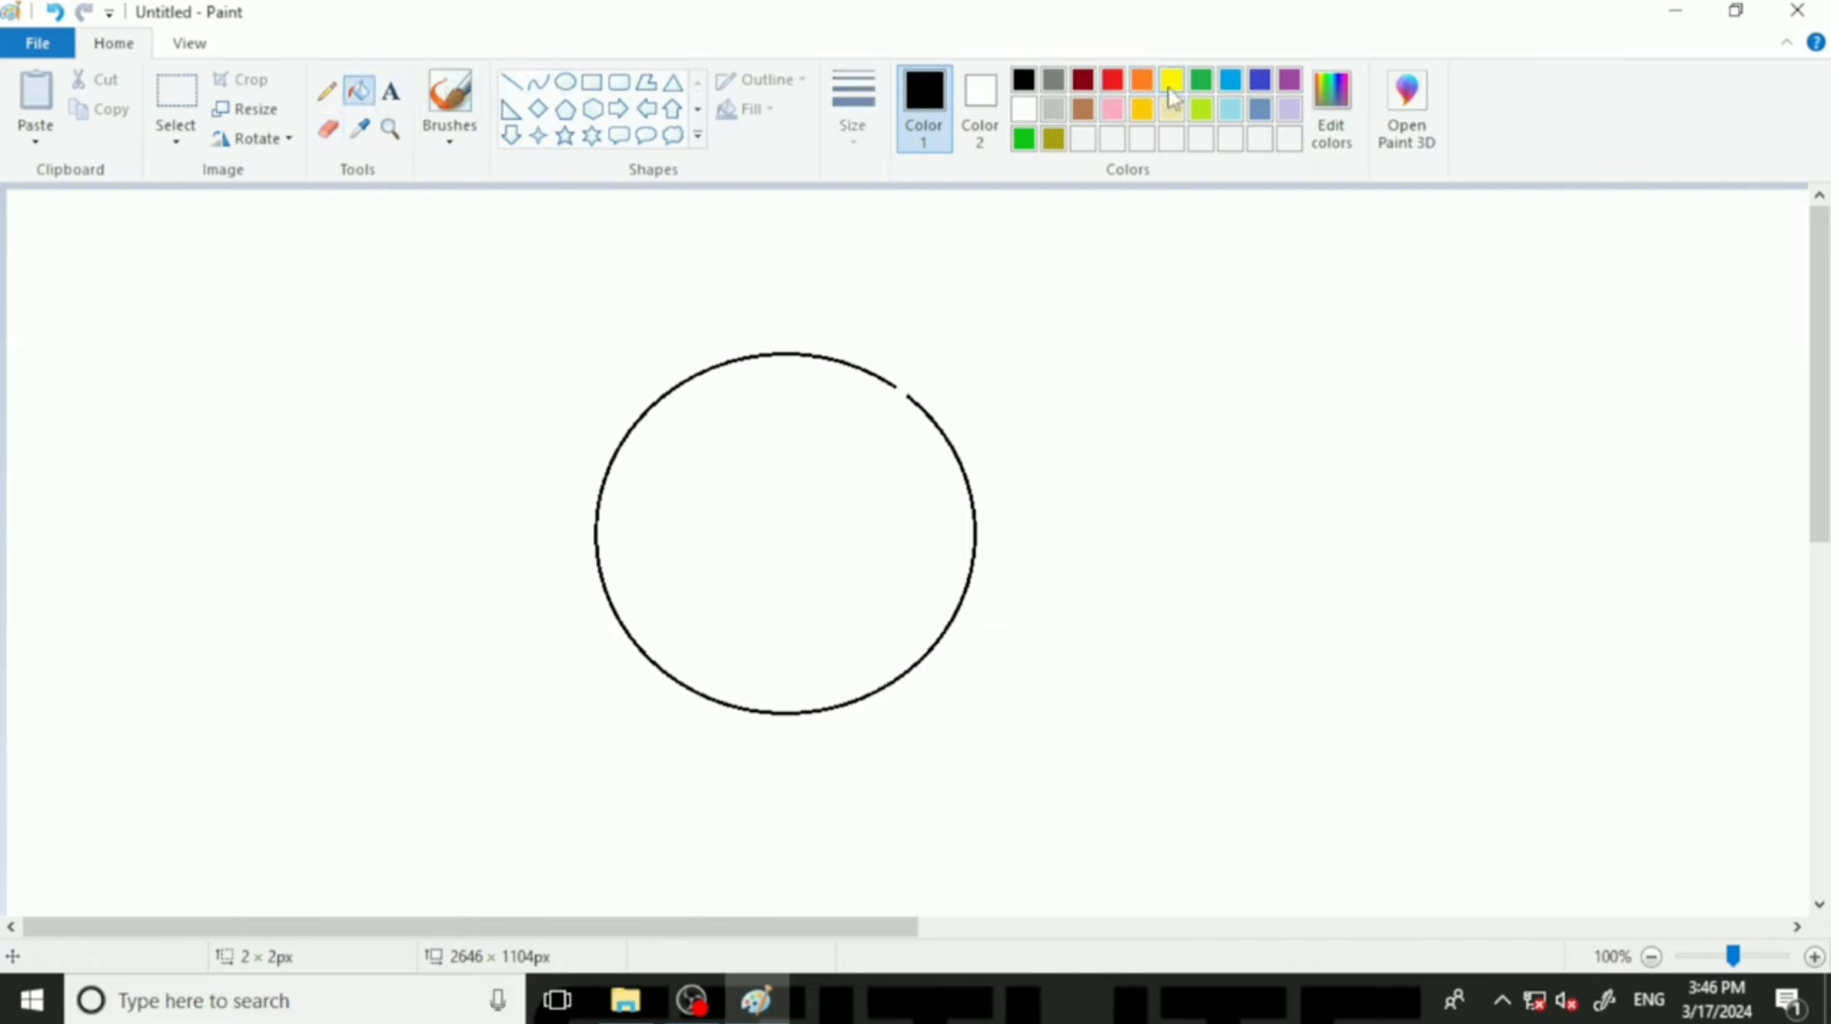
pyautogui.click(1113, 109)
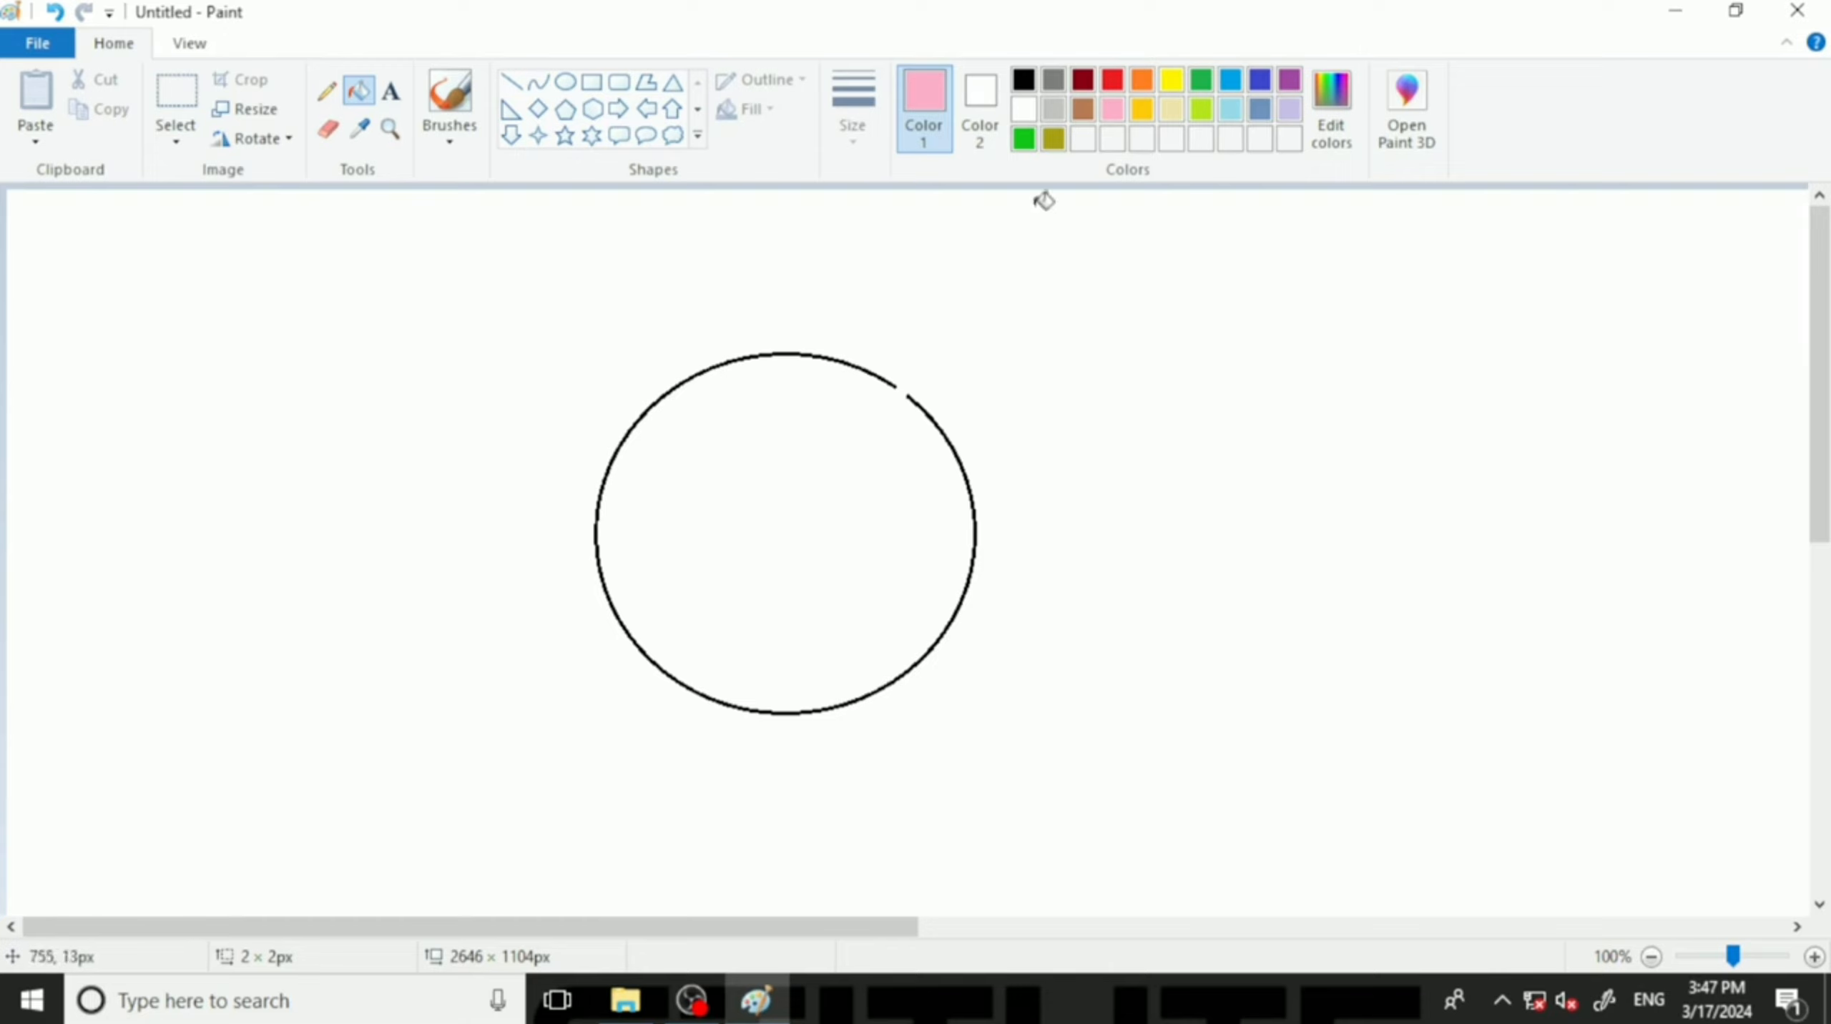
pyautogui.click(820, 440)
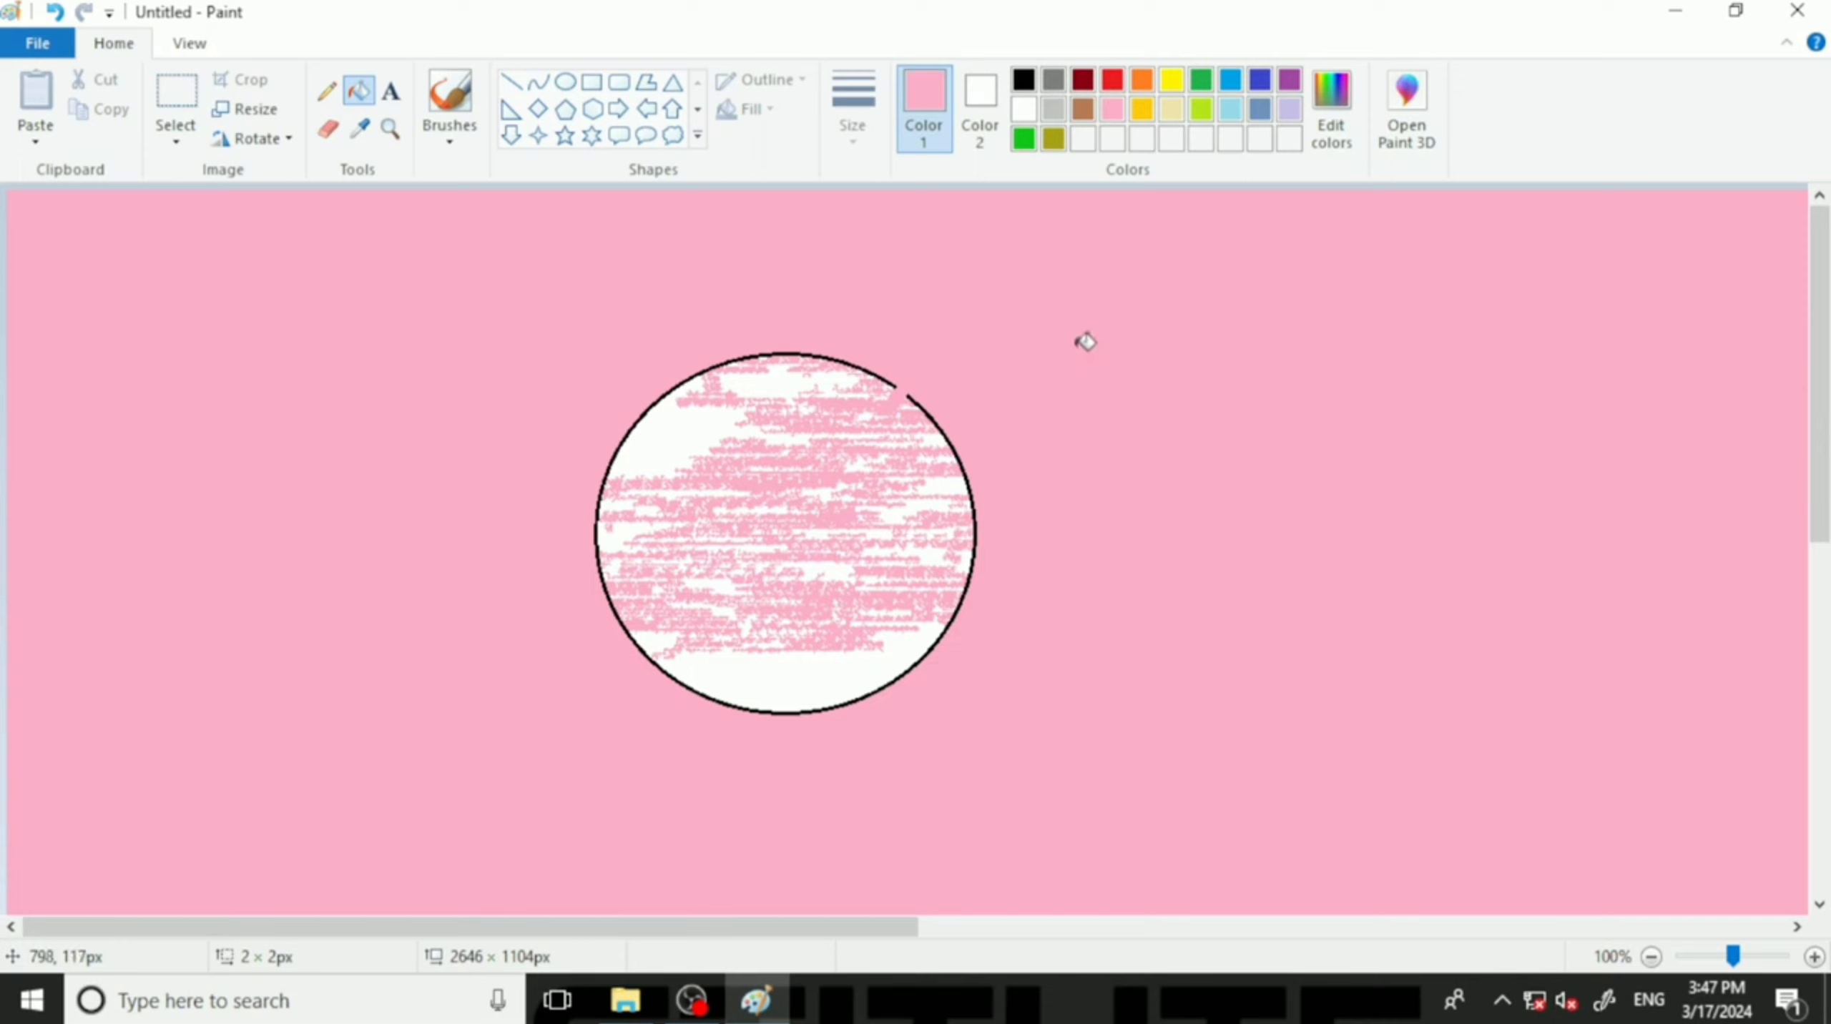
pyautogui.click(52, 16)
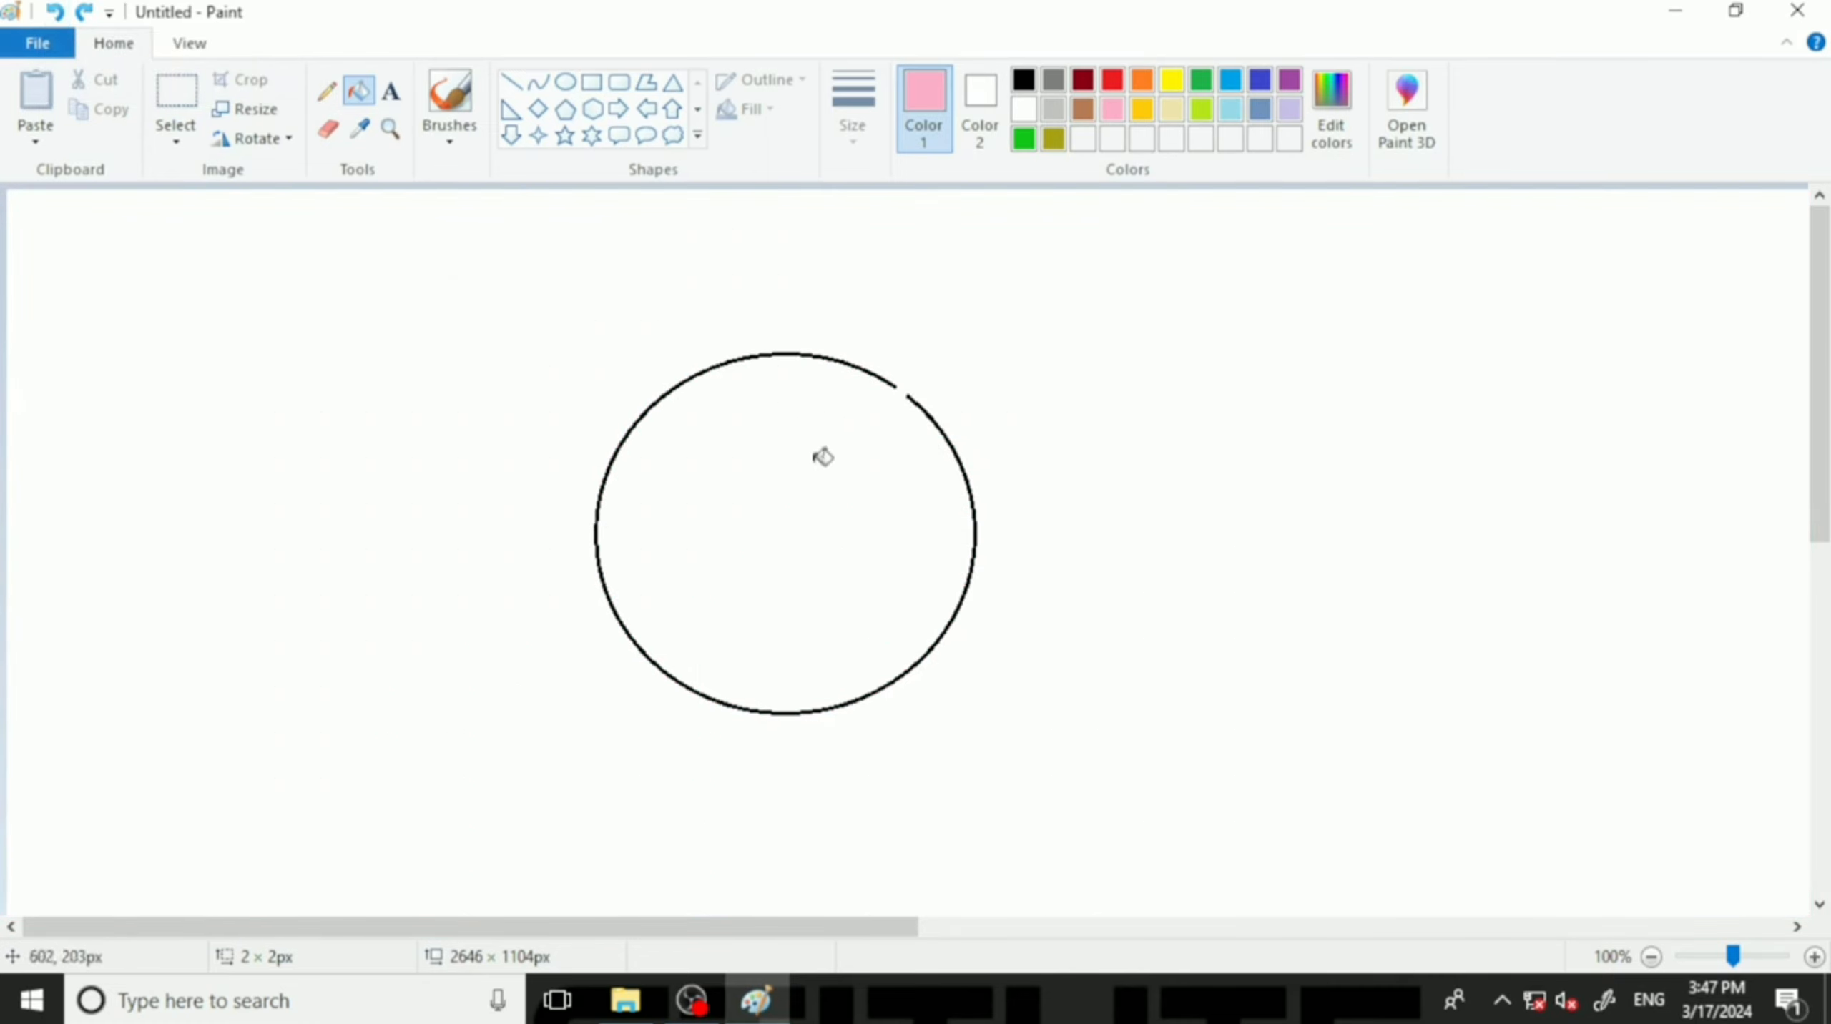
# Close the gap in the ellipse's upper-right outline pixel by pixel with the Pencil in black at 800% magnification.
pyautogui.click(394, 129)
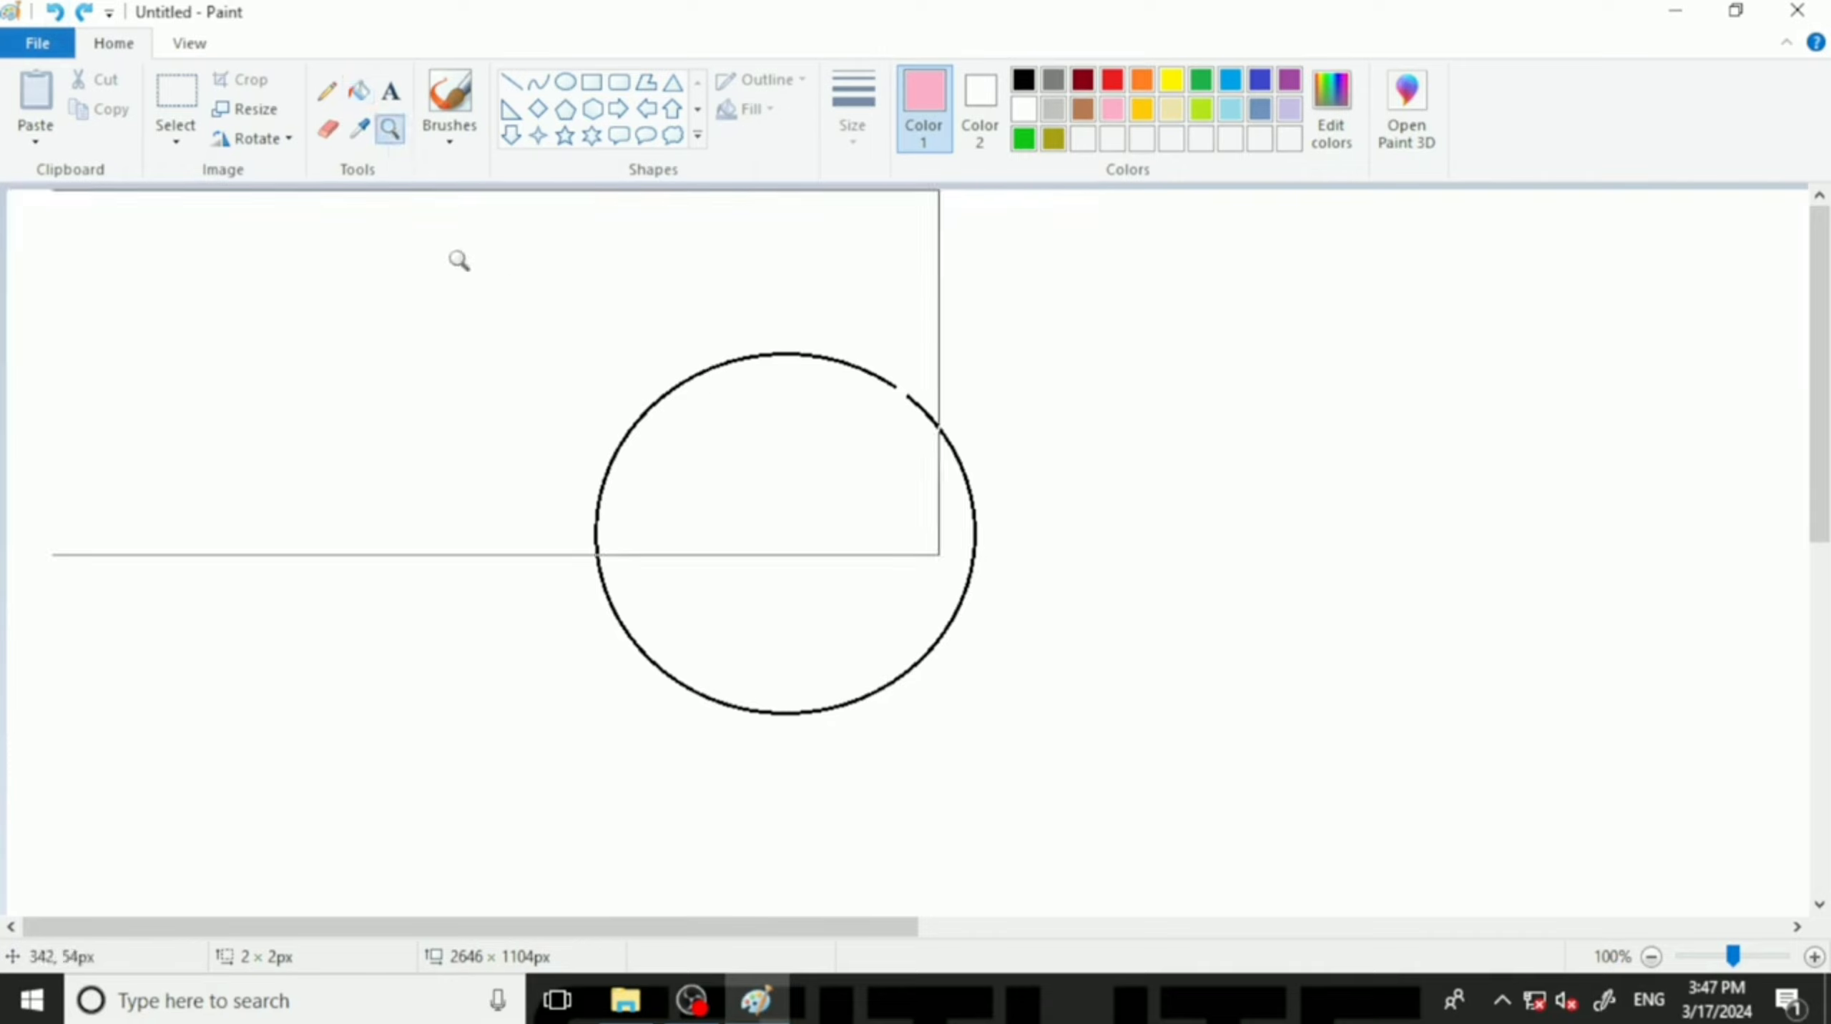
pyautogui.click(909, 426)
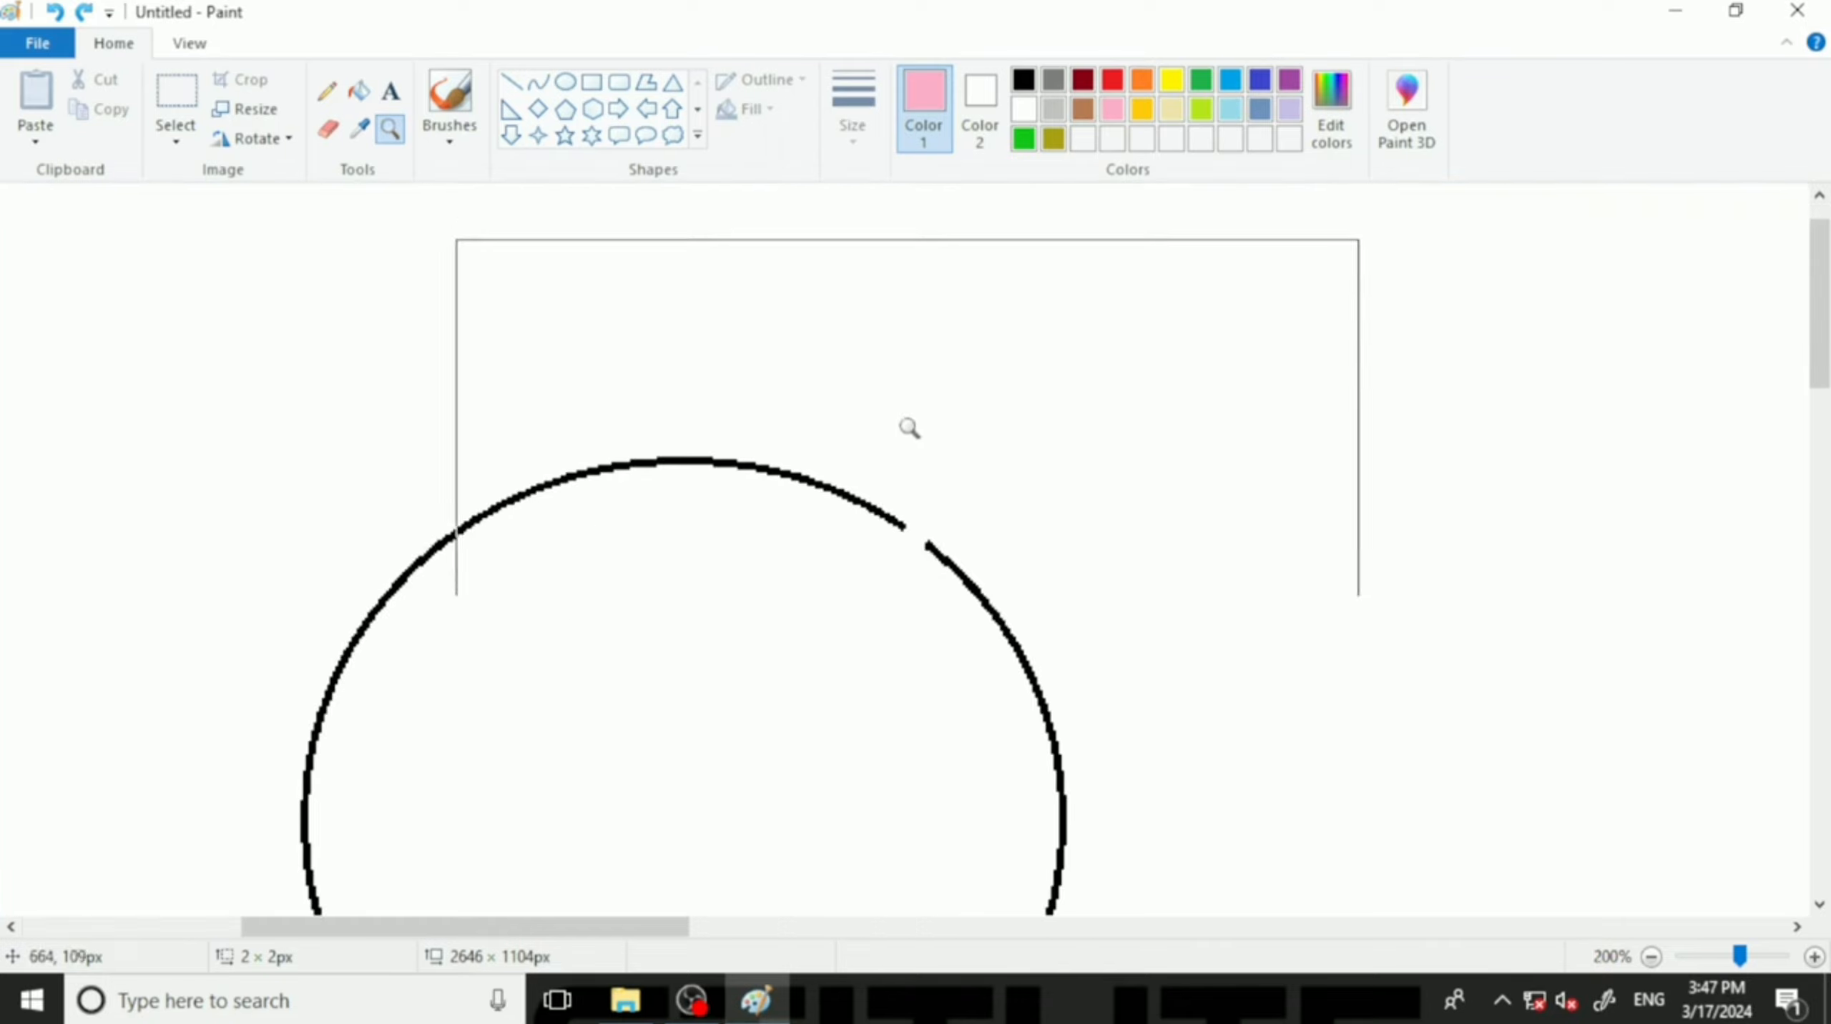
pyautogui.click(919, 539)
pyautogui.click(678, 462)
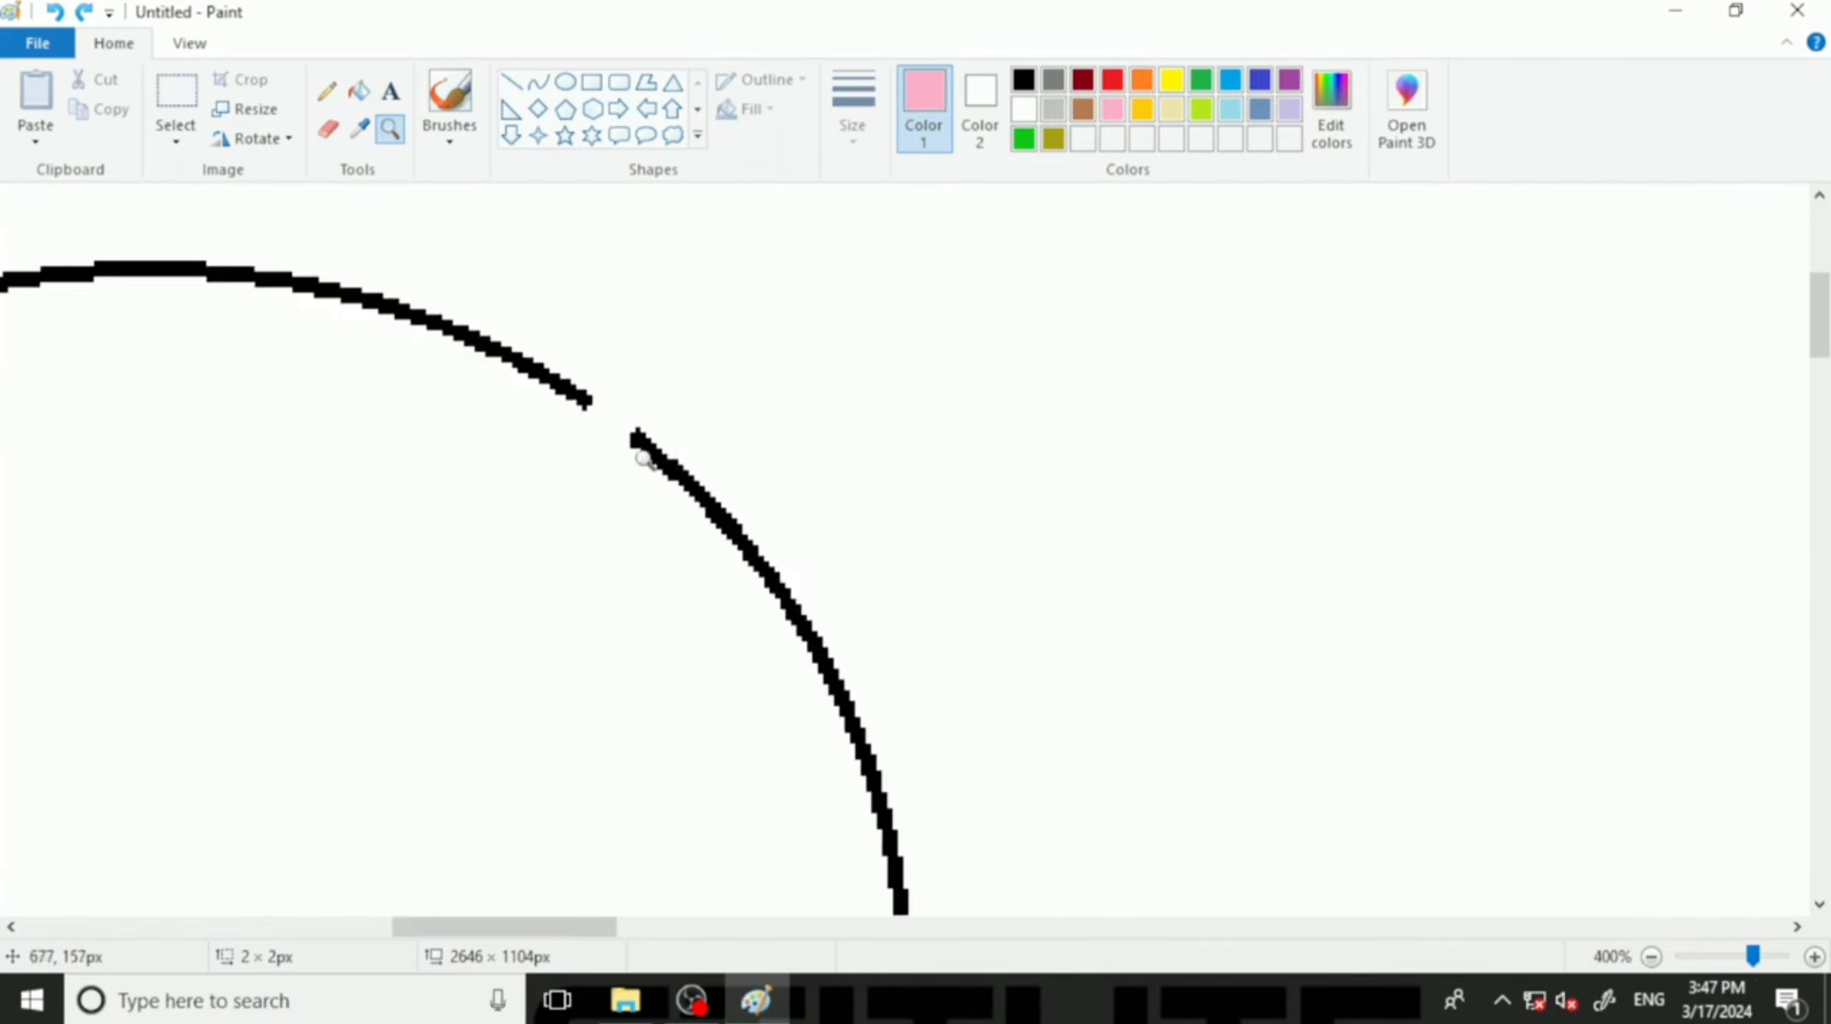
pyautogui.click(580, 430)
pyautogui.click(581, 394)
pyautogui.click(570, 399)
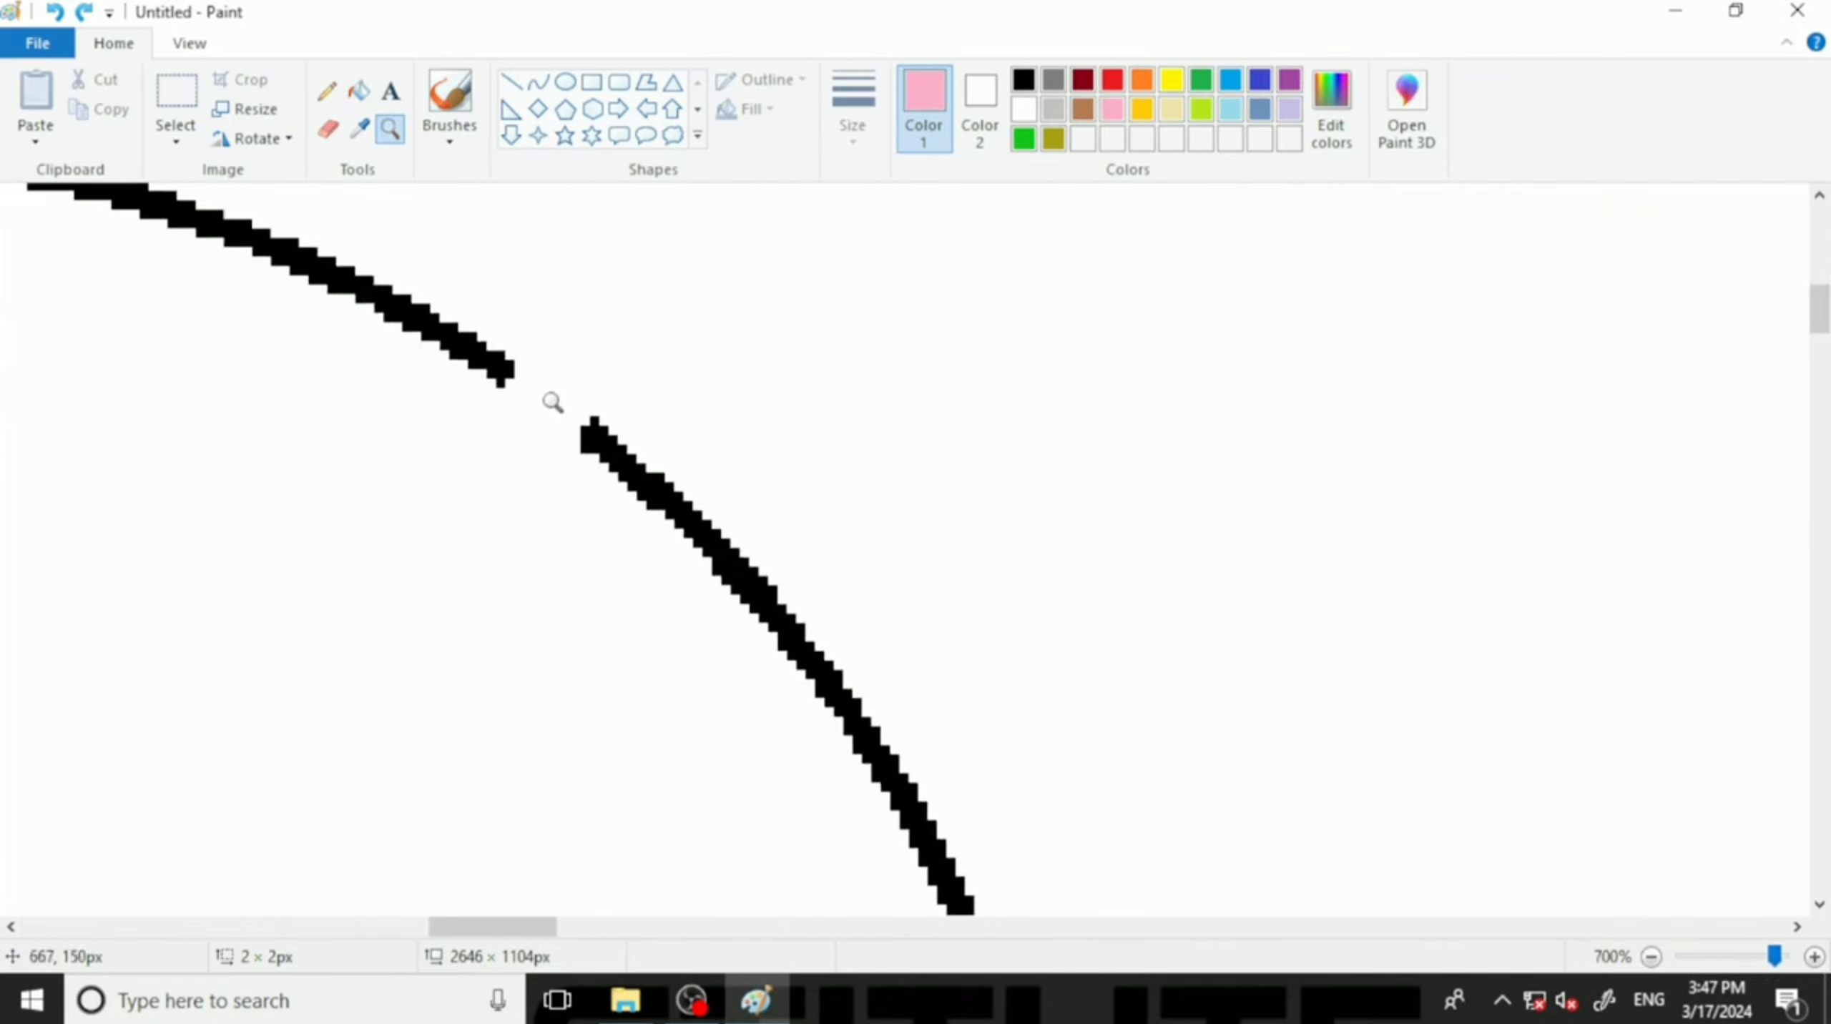
pyautogui.click(511, 393)
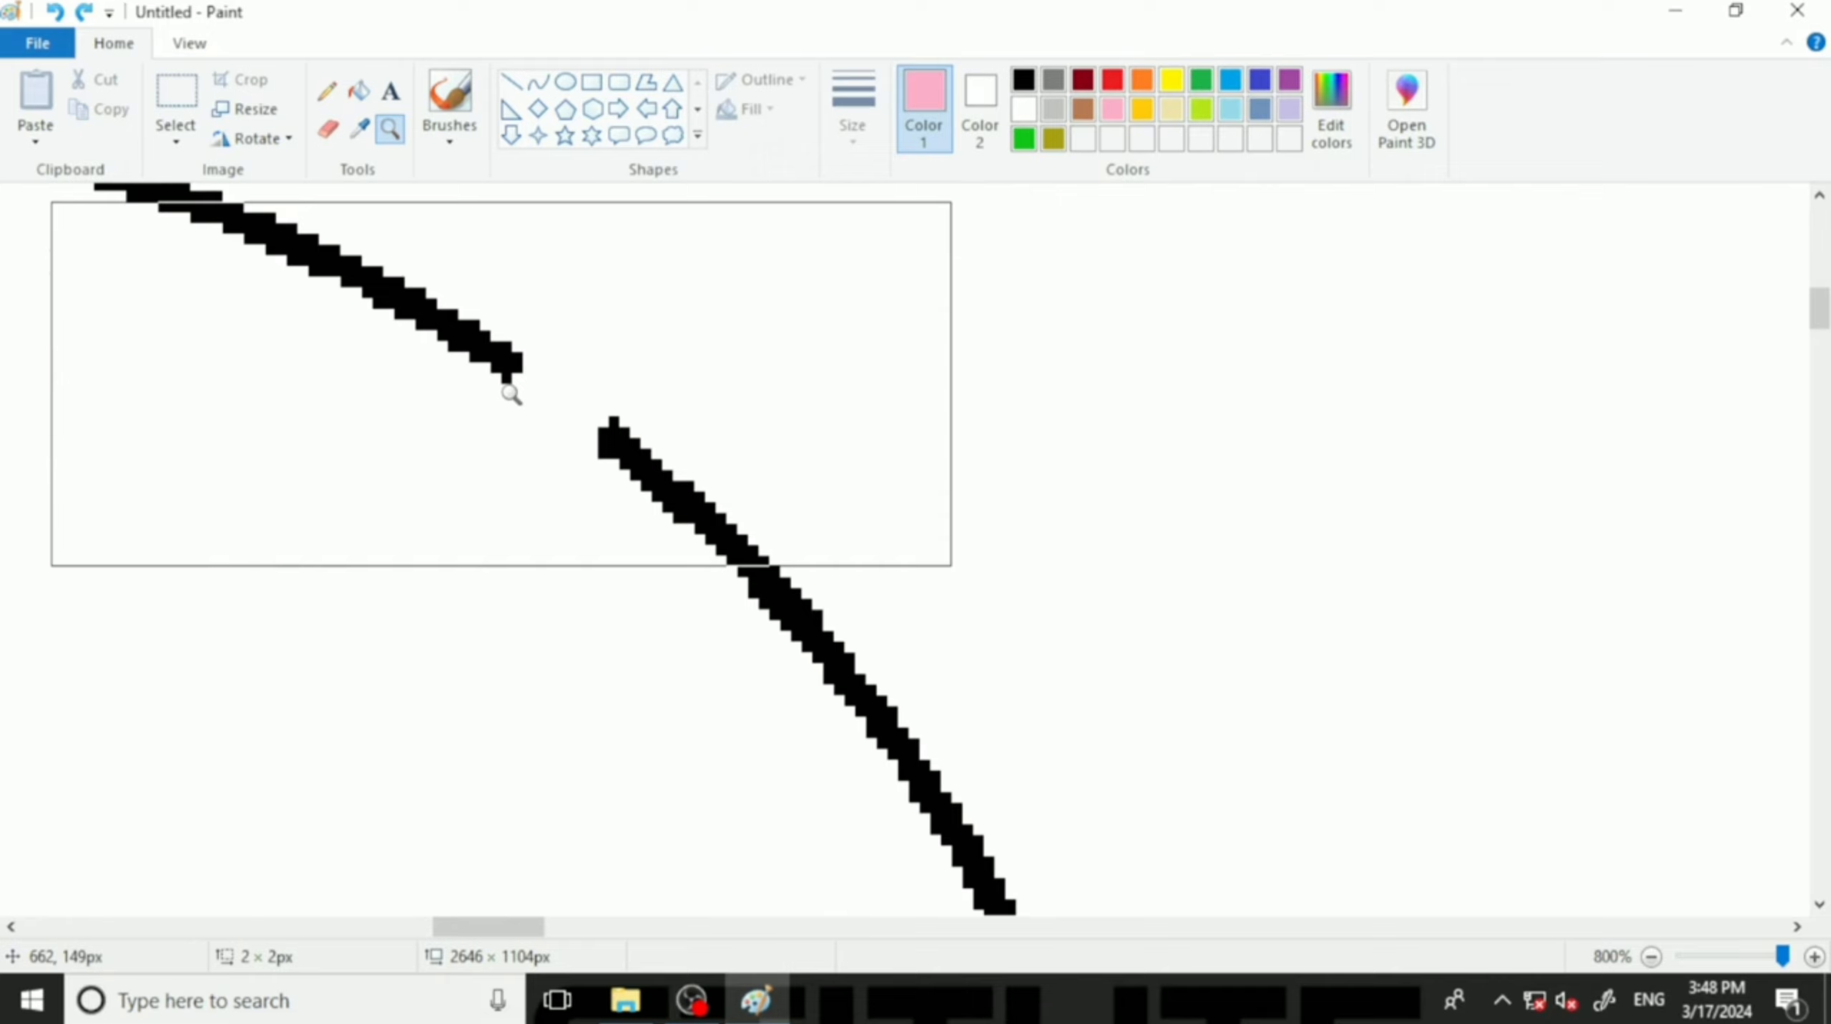
pyautogui.click(327, 91)
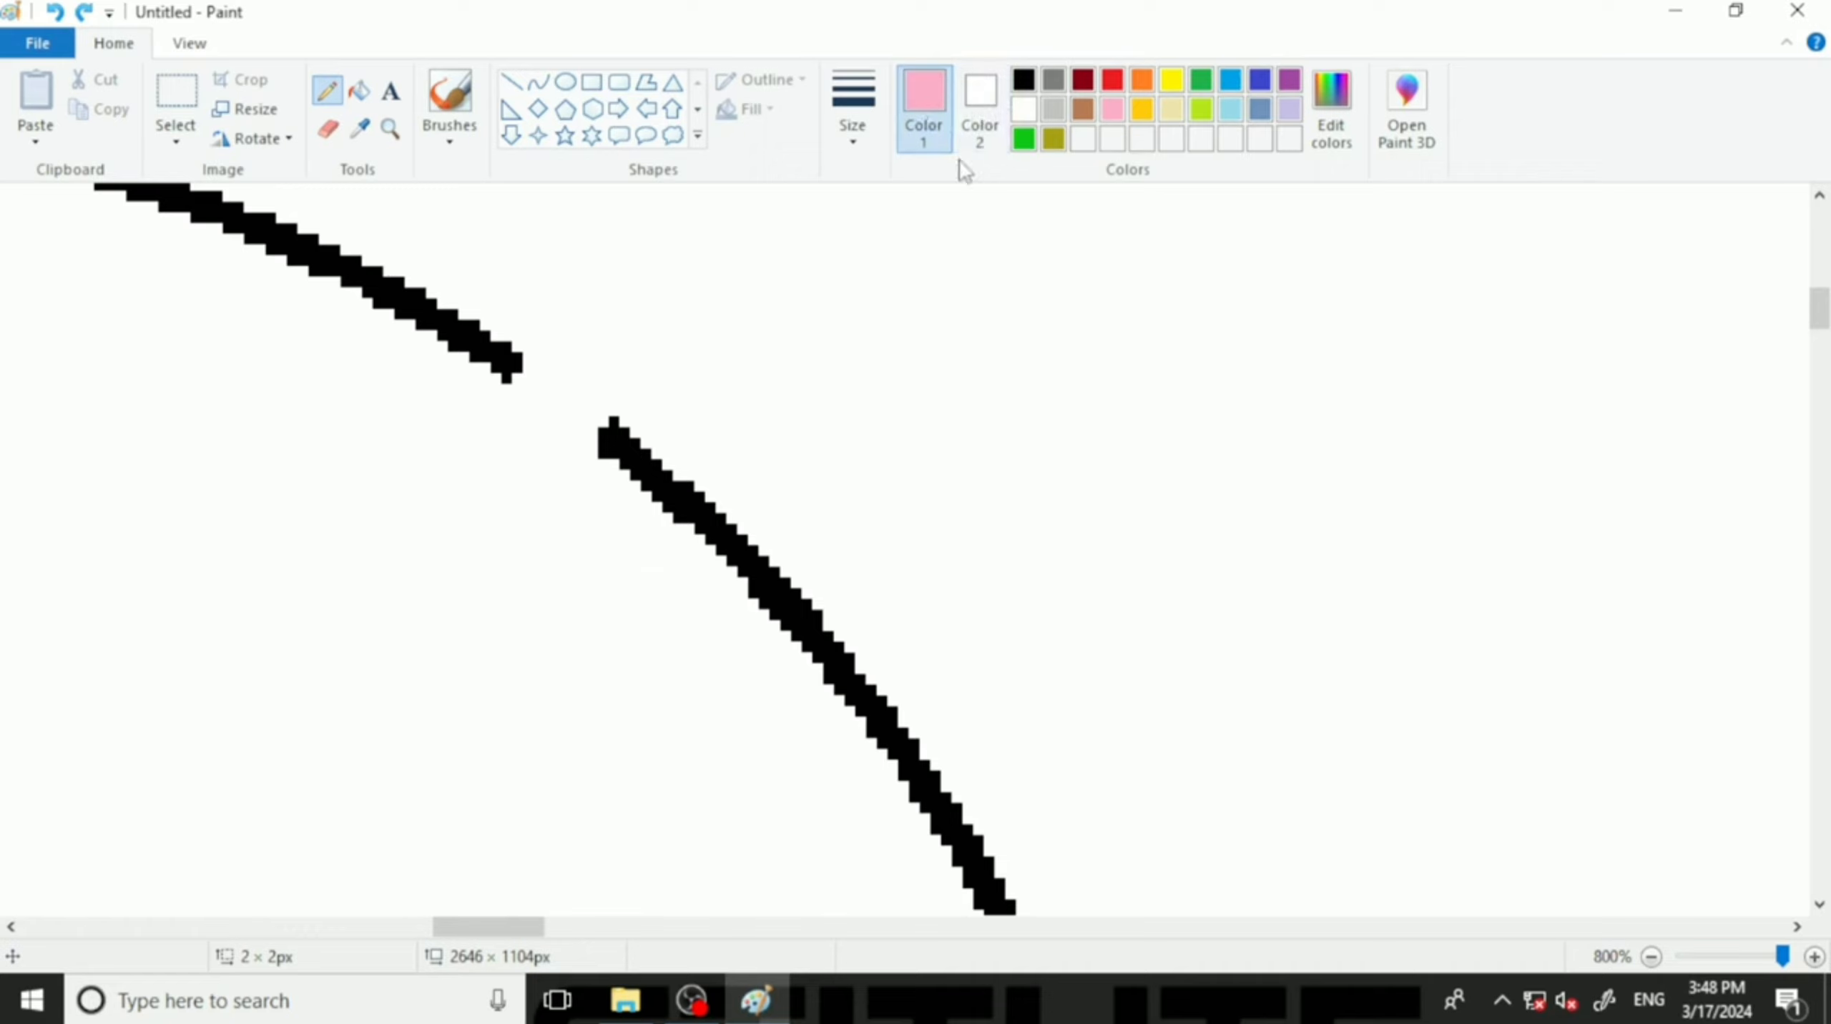
pyautogui.moveTo(828, 314)
pyautogui.mouseDown()
pyautogui.moveTo(917, 432)
pyautogui.moveTo(923, 375)
pyautogui.moveTo(959, 439)
pyautogui.moveTo(978, 386)
pyautogui.mouseUp()
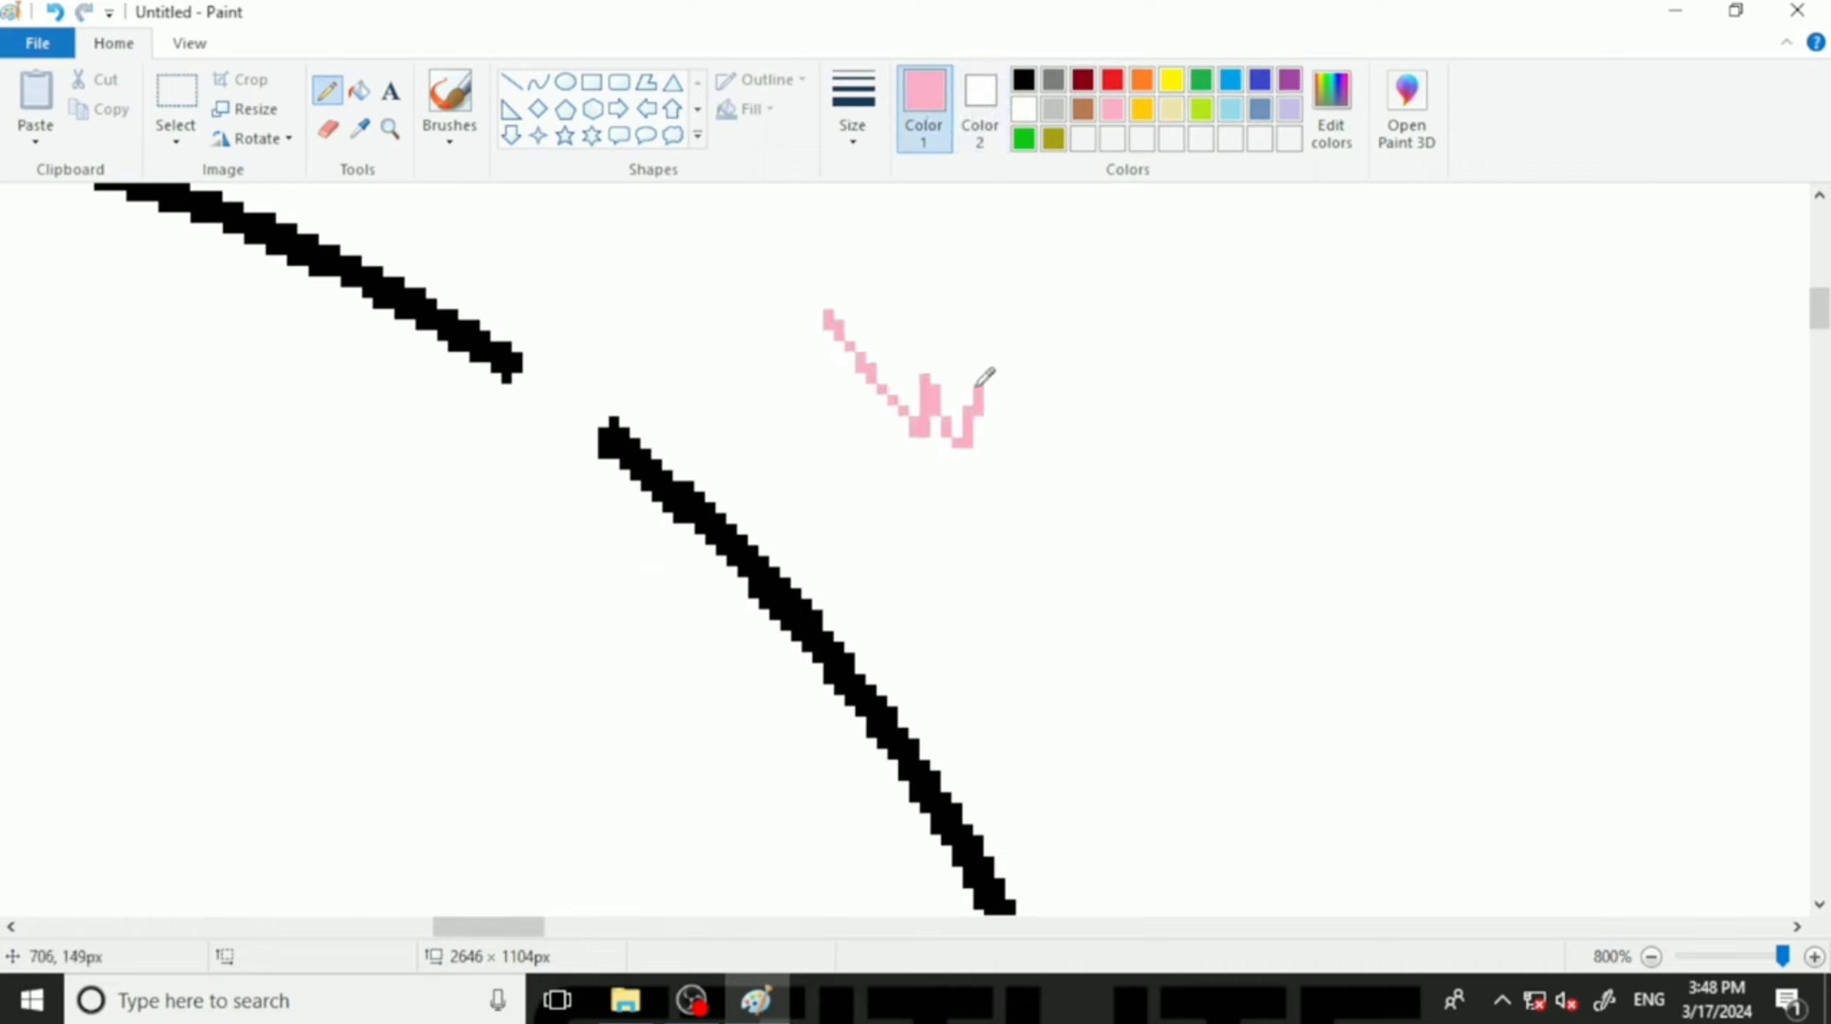
pyautogui.hotkey('ctrl', 'z')
pyautogui.click(1023, 79)
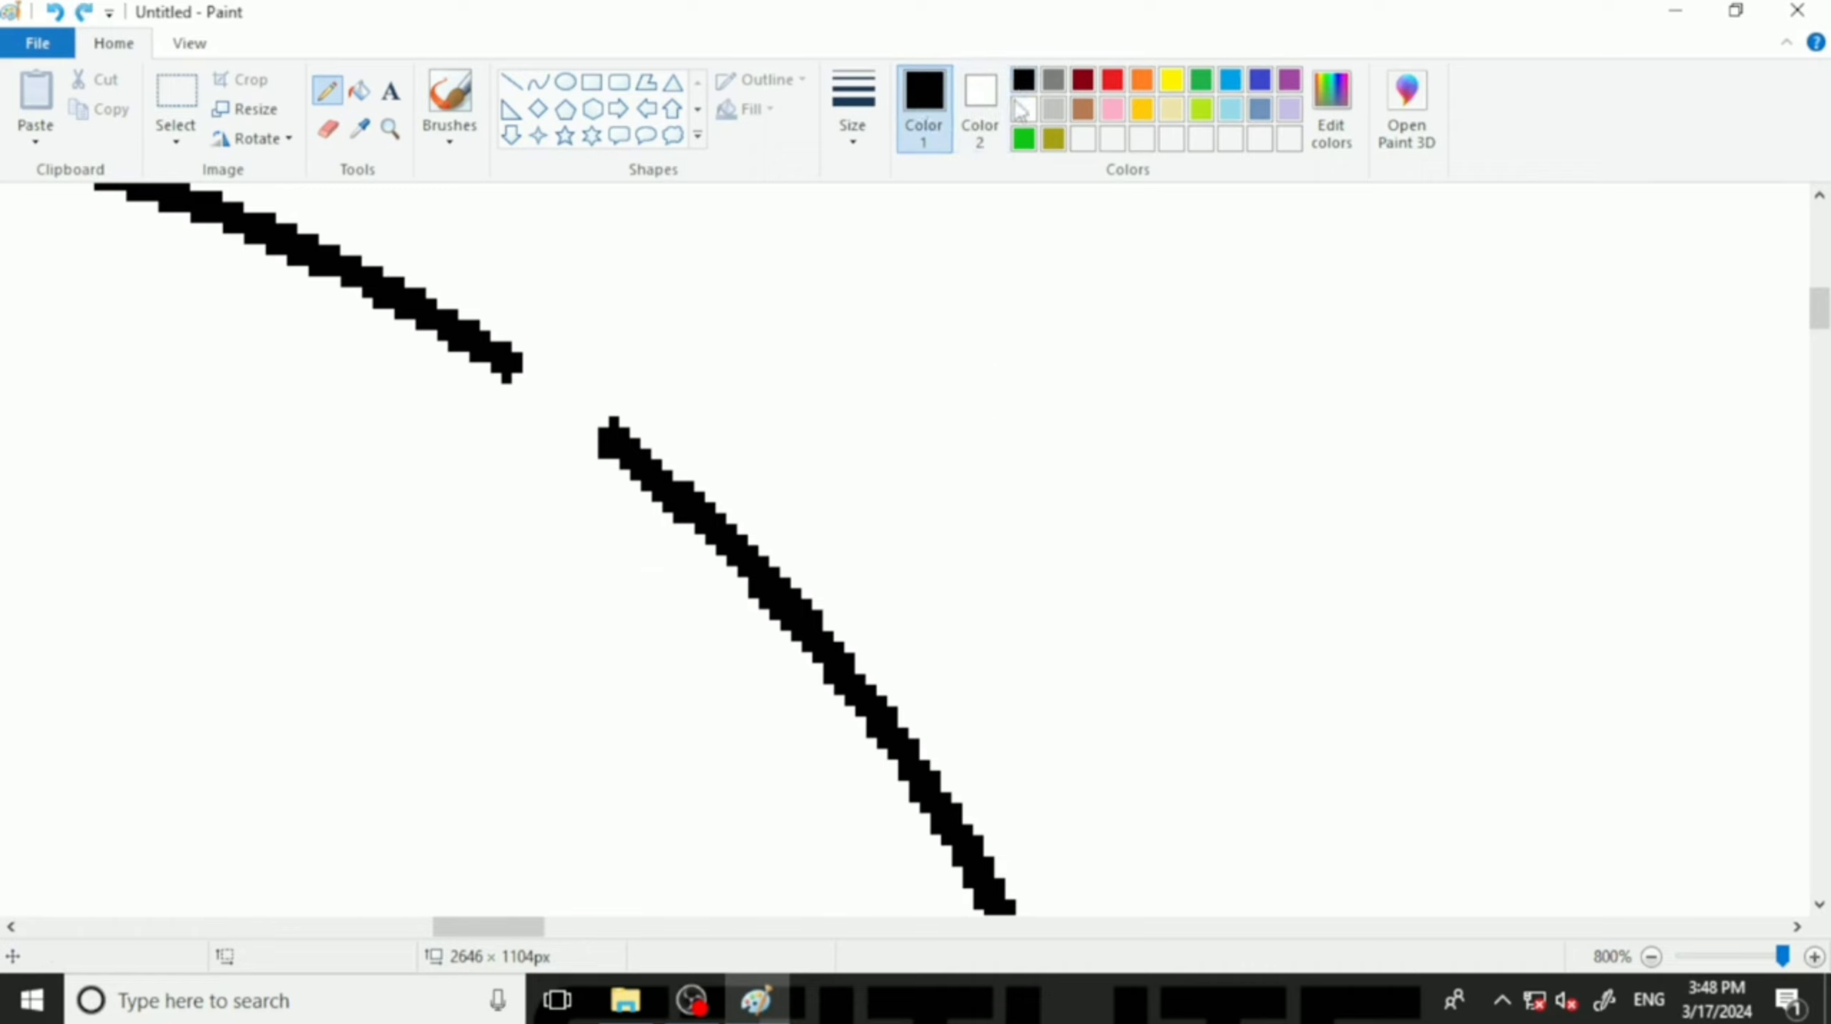
pyautogui.moveTo(505, 355)
pyautogui.mouseDown()
pyautogui.moveTo(602, 433)
pyautogui.moveTo(515, 356)
pyautogui.moveTo(591, 421)
pyautogui.moveTo(536, 355)
pyautogui.moveTo(494, 342)
pyautogui.mouseUp()
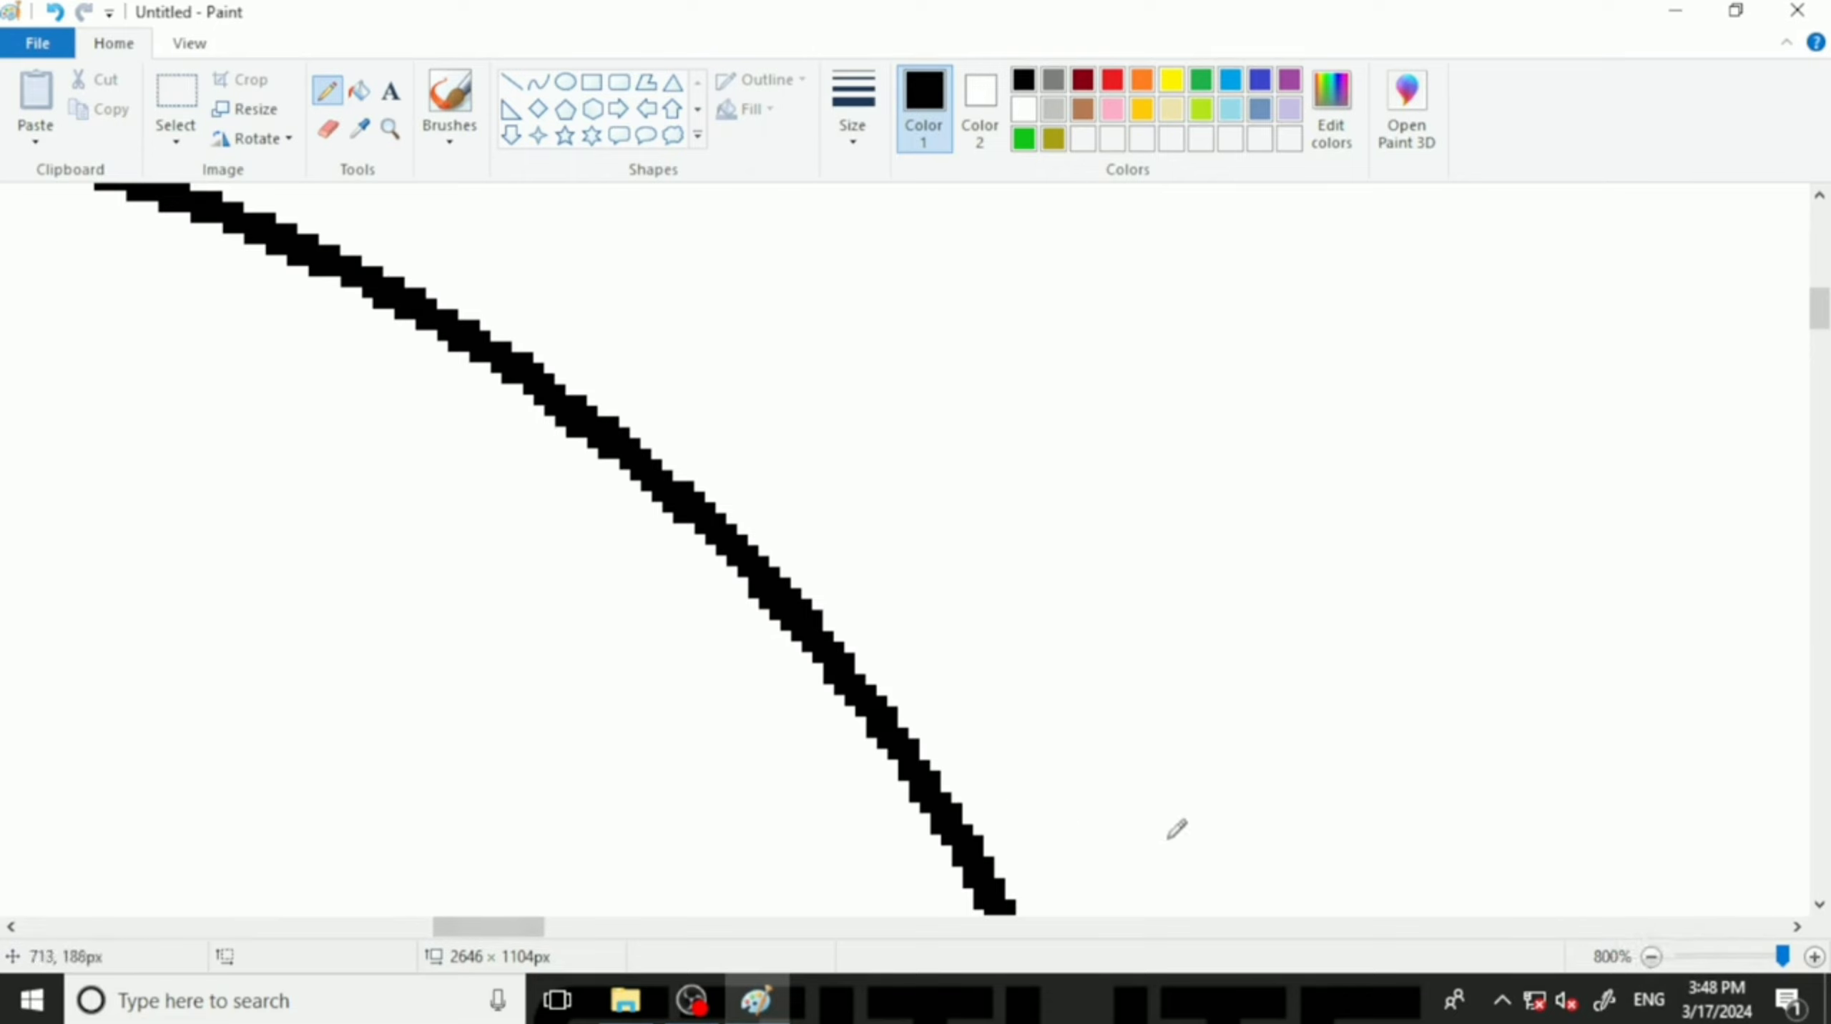
# Return the zoom to 100% and bring the whole ellipse back into view.
pyautogui.click(1652, 958)
pyautogui.click(1652, 959)
pyautogui.click(1652, 959)
pyautogui.click(1651, 958)
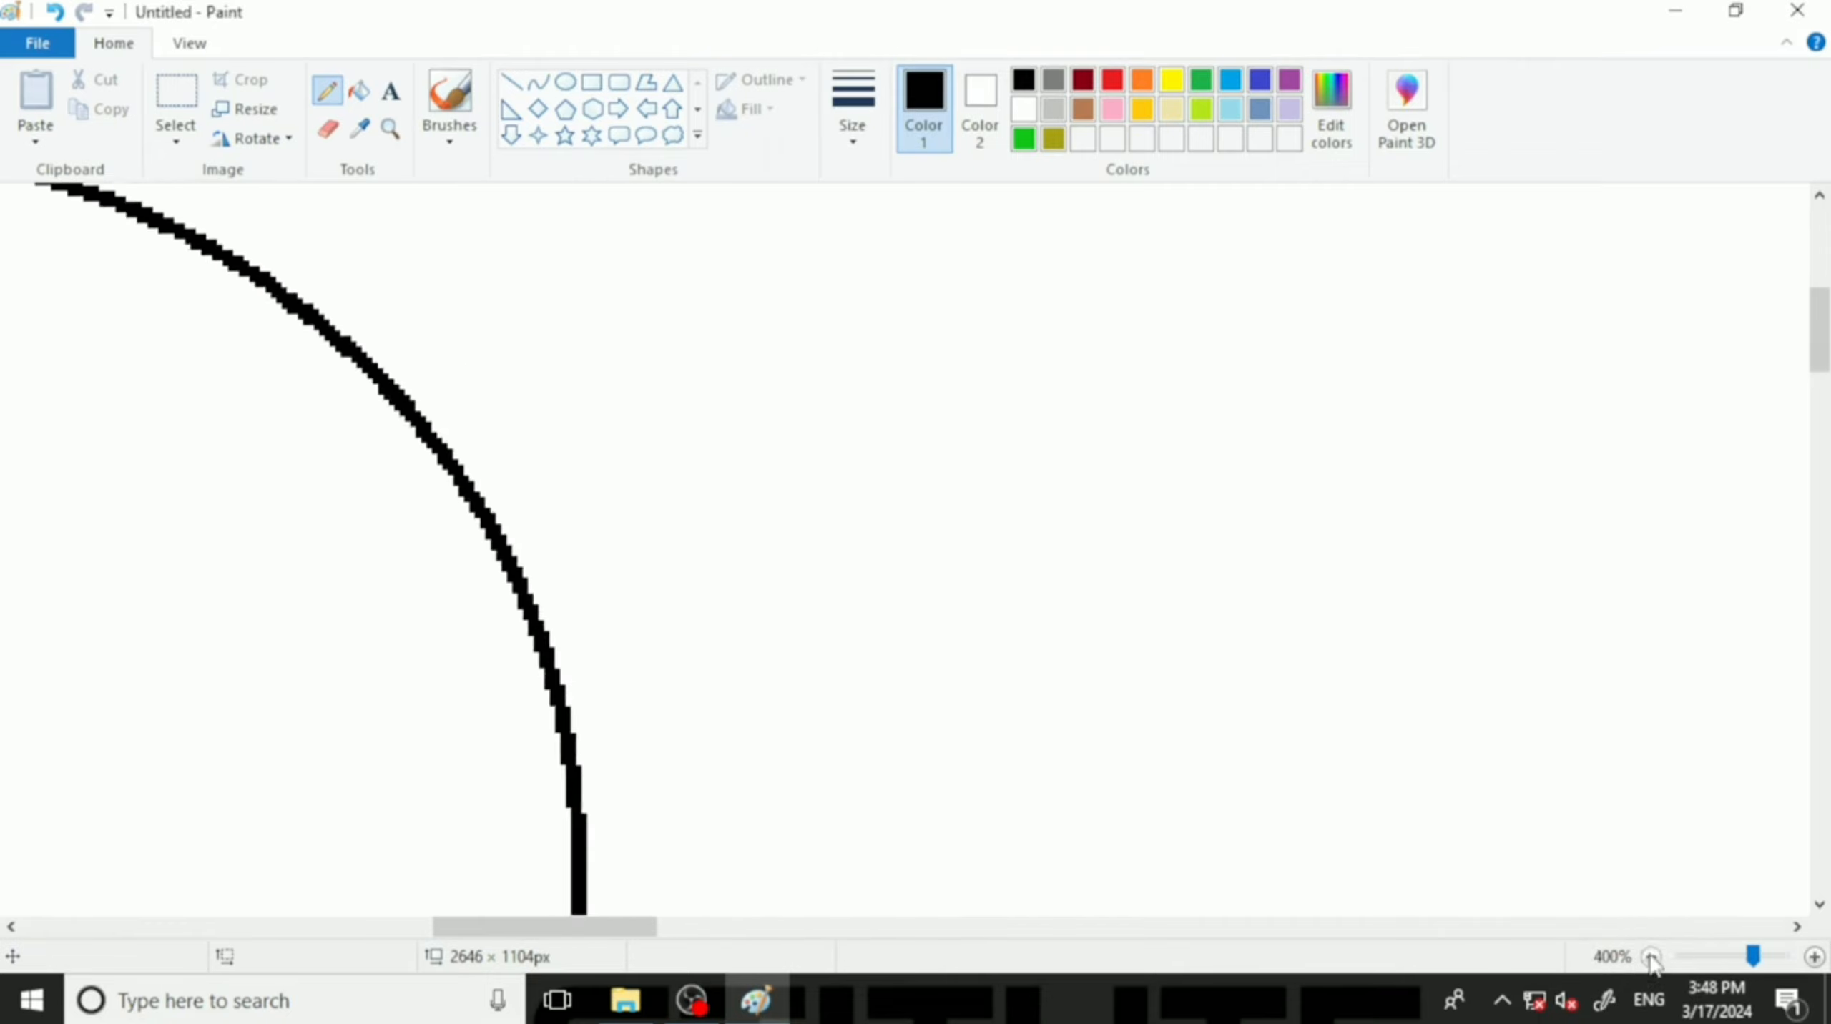
pyautogui.click(1652, 958)
pyautogui.click(1651, 958)
pyautogui.click(1651, 958)
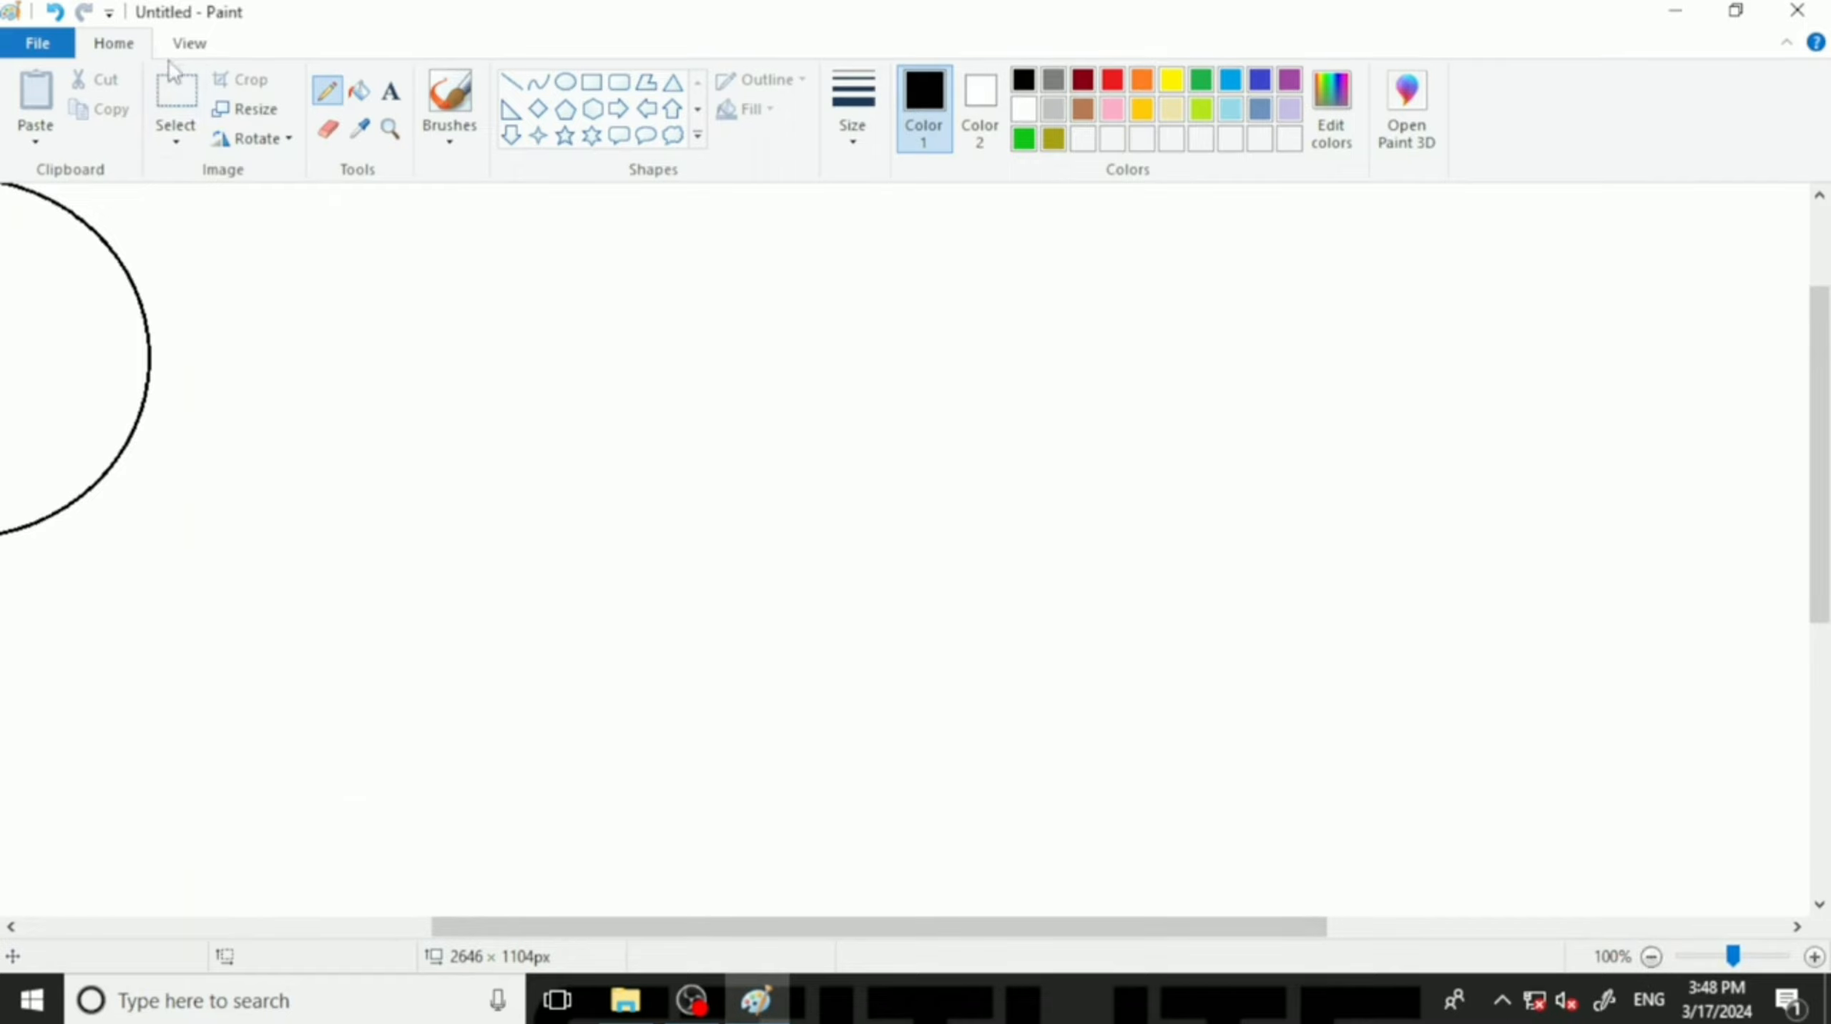
pyautogui.click(190, 44)
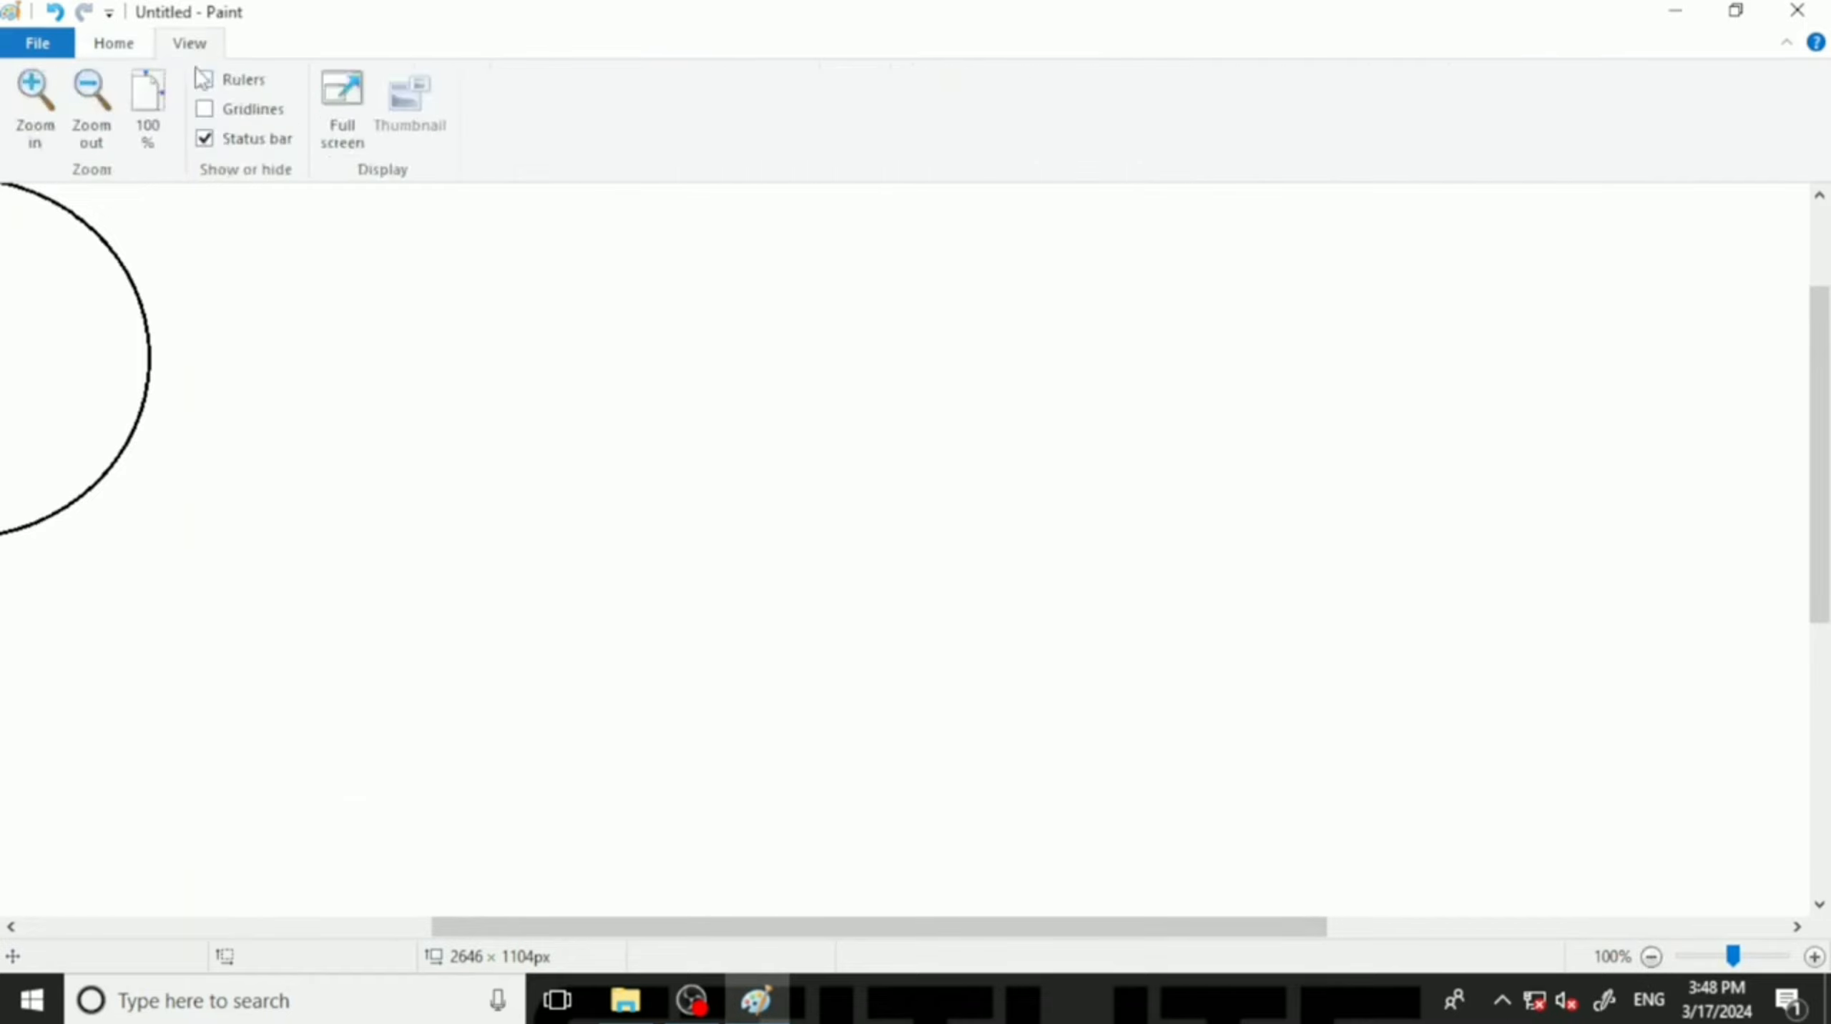
pyautogui.click(143, 108)
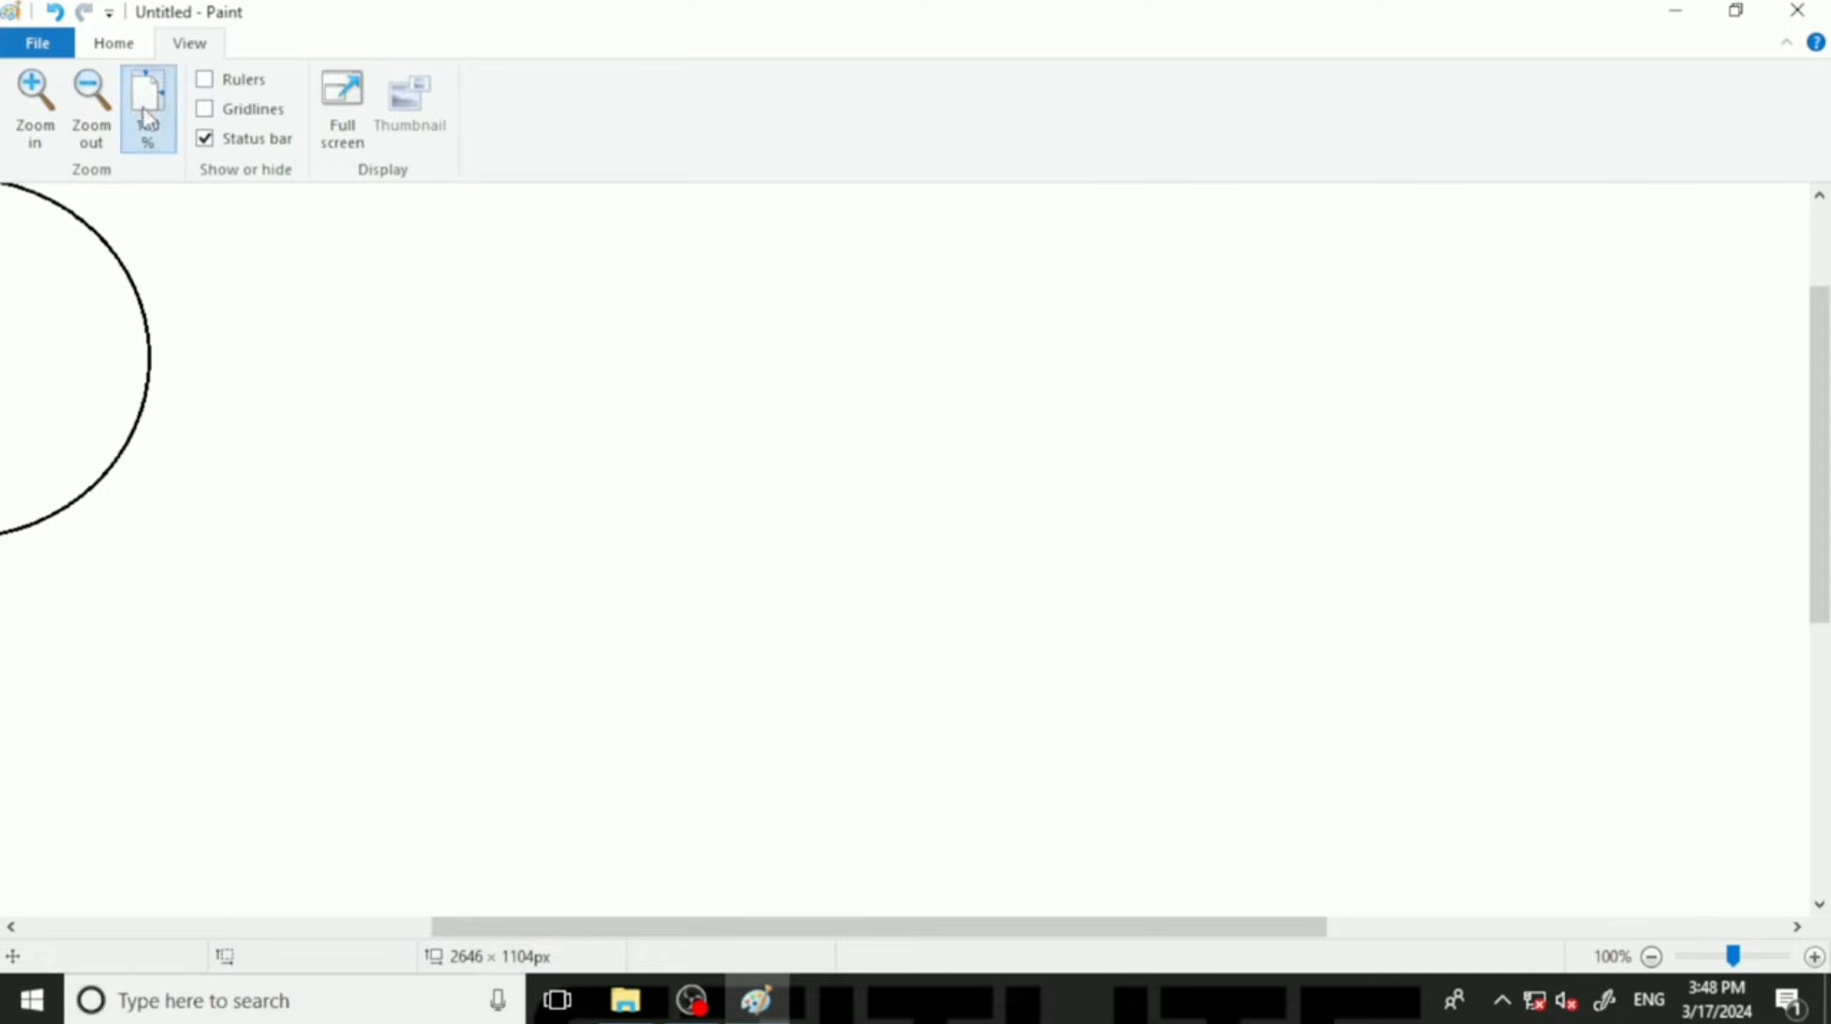
pyautogui.click(114, 43)
pyautogui.click(188, 42)
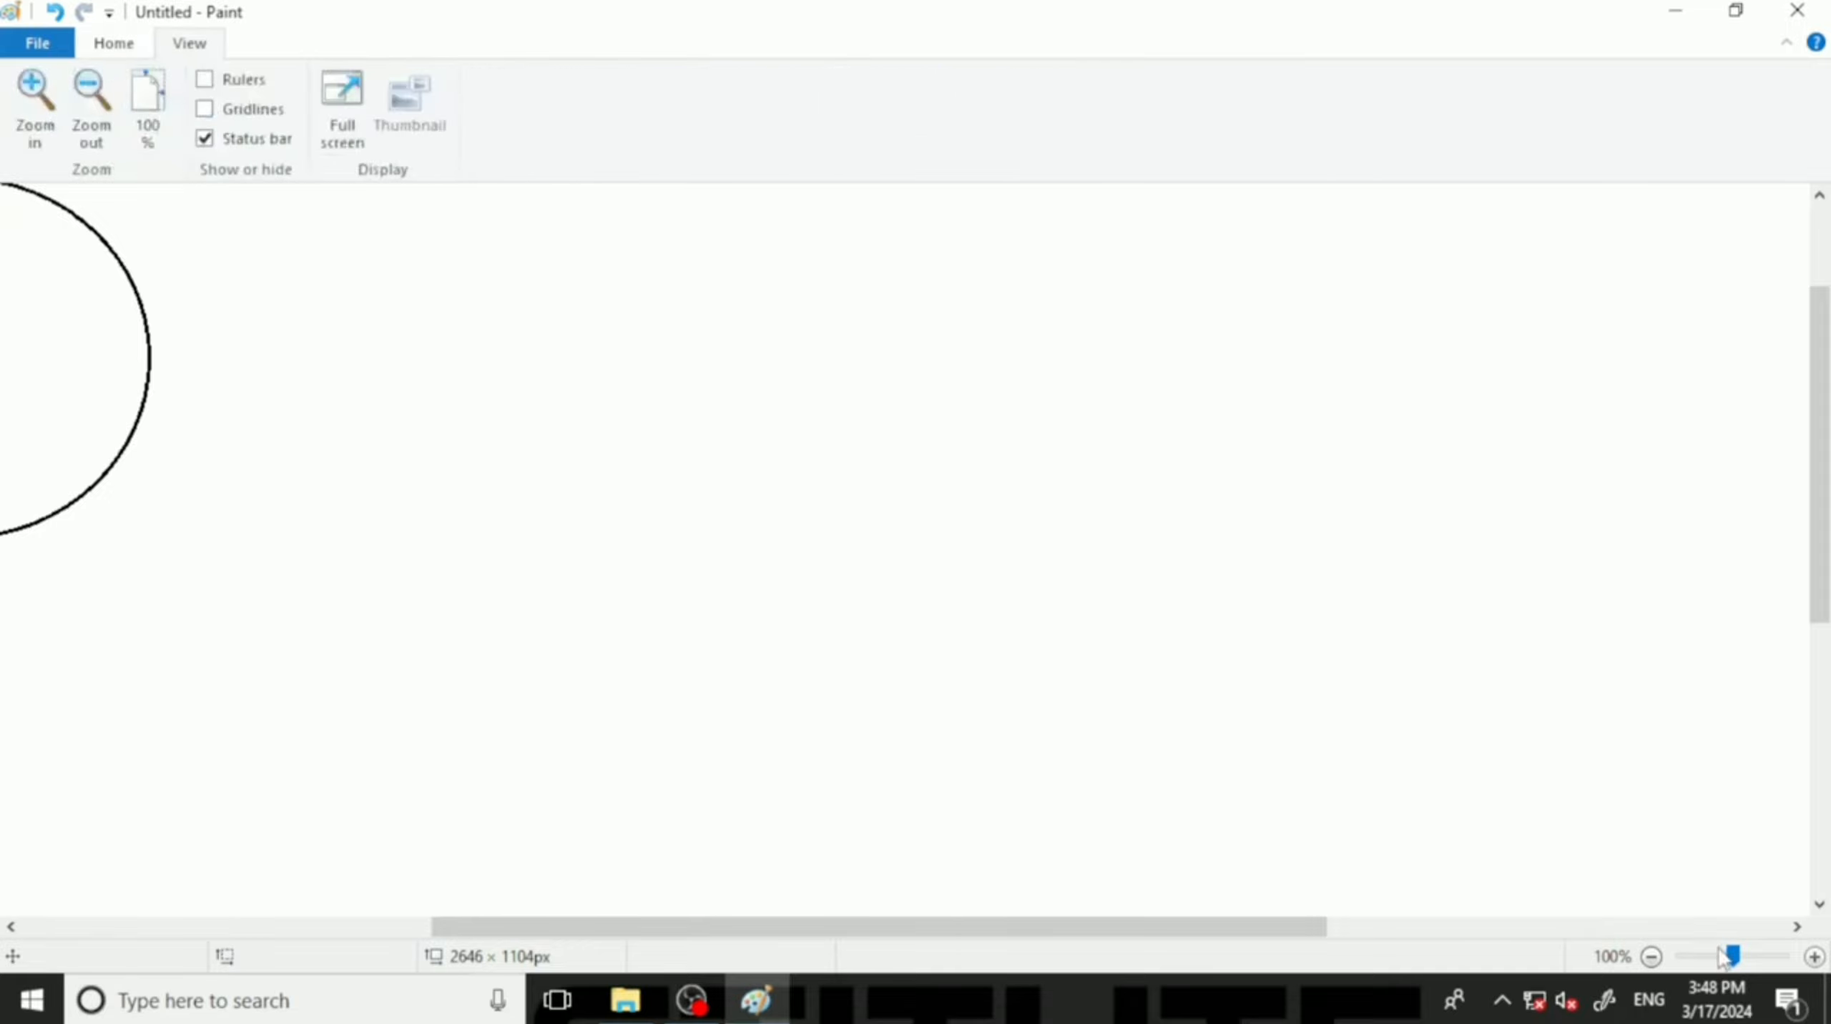
pyautogui.moveTo(1726, 958); pyautogui.dragTo(1682, 957)
pyautogui.click(143, 100)
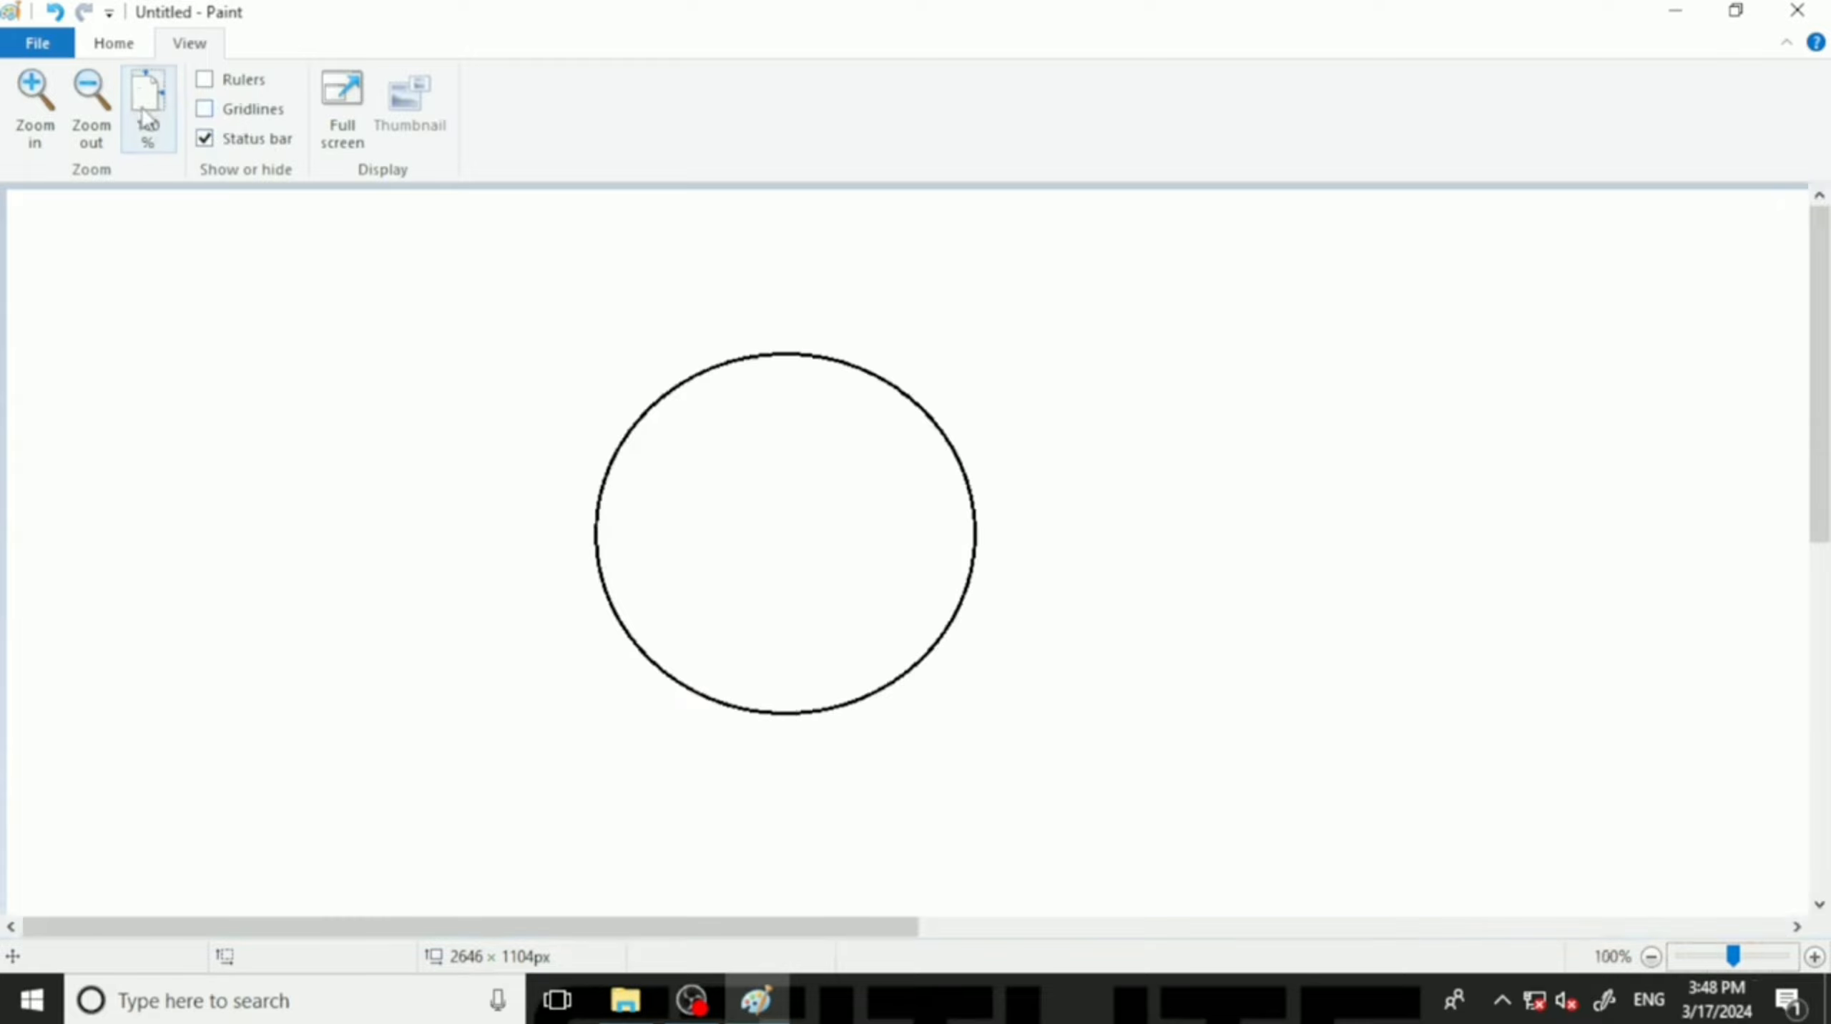
pyautogui.click(86, 49)
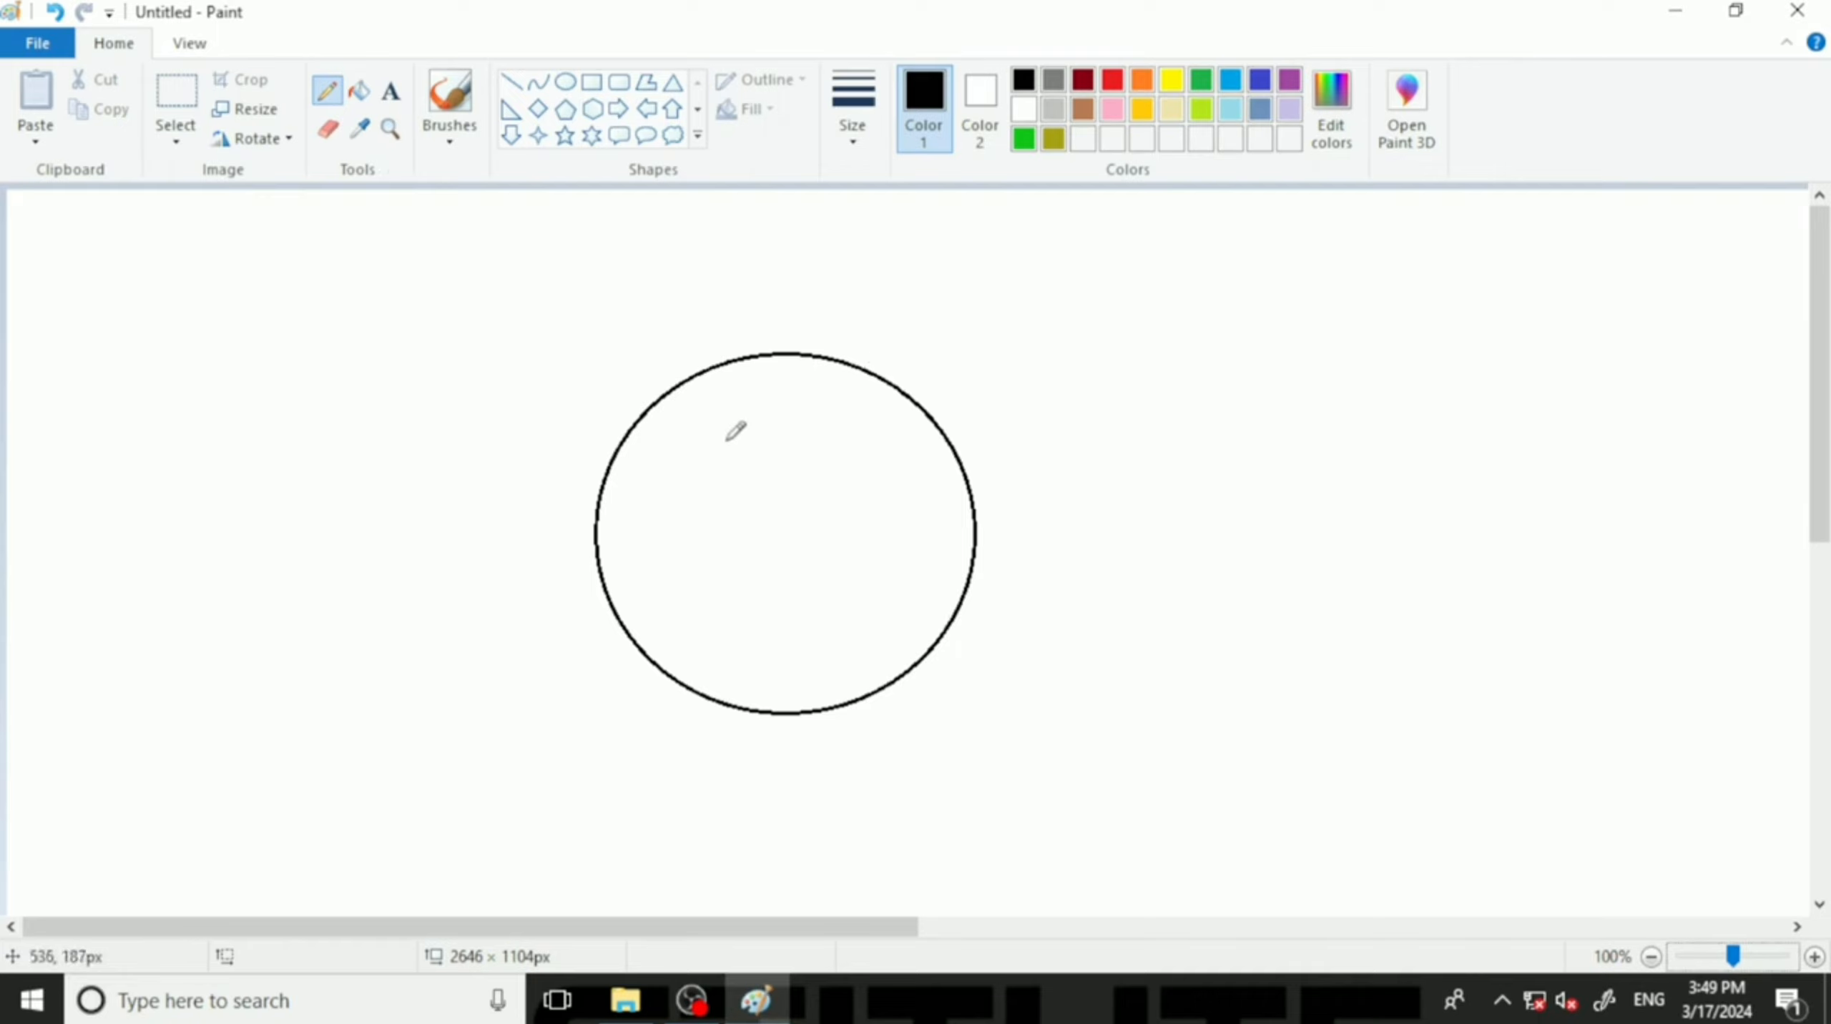
# Fill the inside of the repaired circle with orange, repeating the fill on the remaining white patches.
pyautogui.click(1146, 82)
pyautogui.click(358, 89)
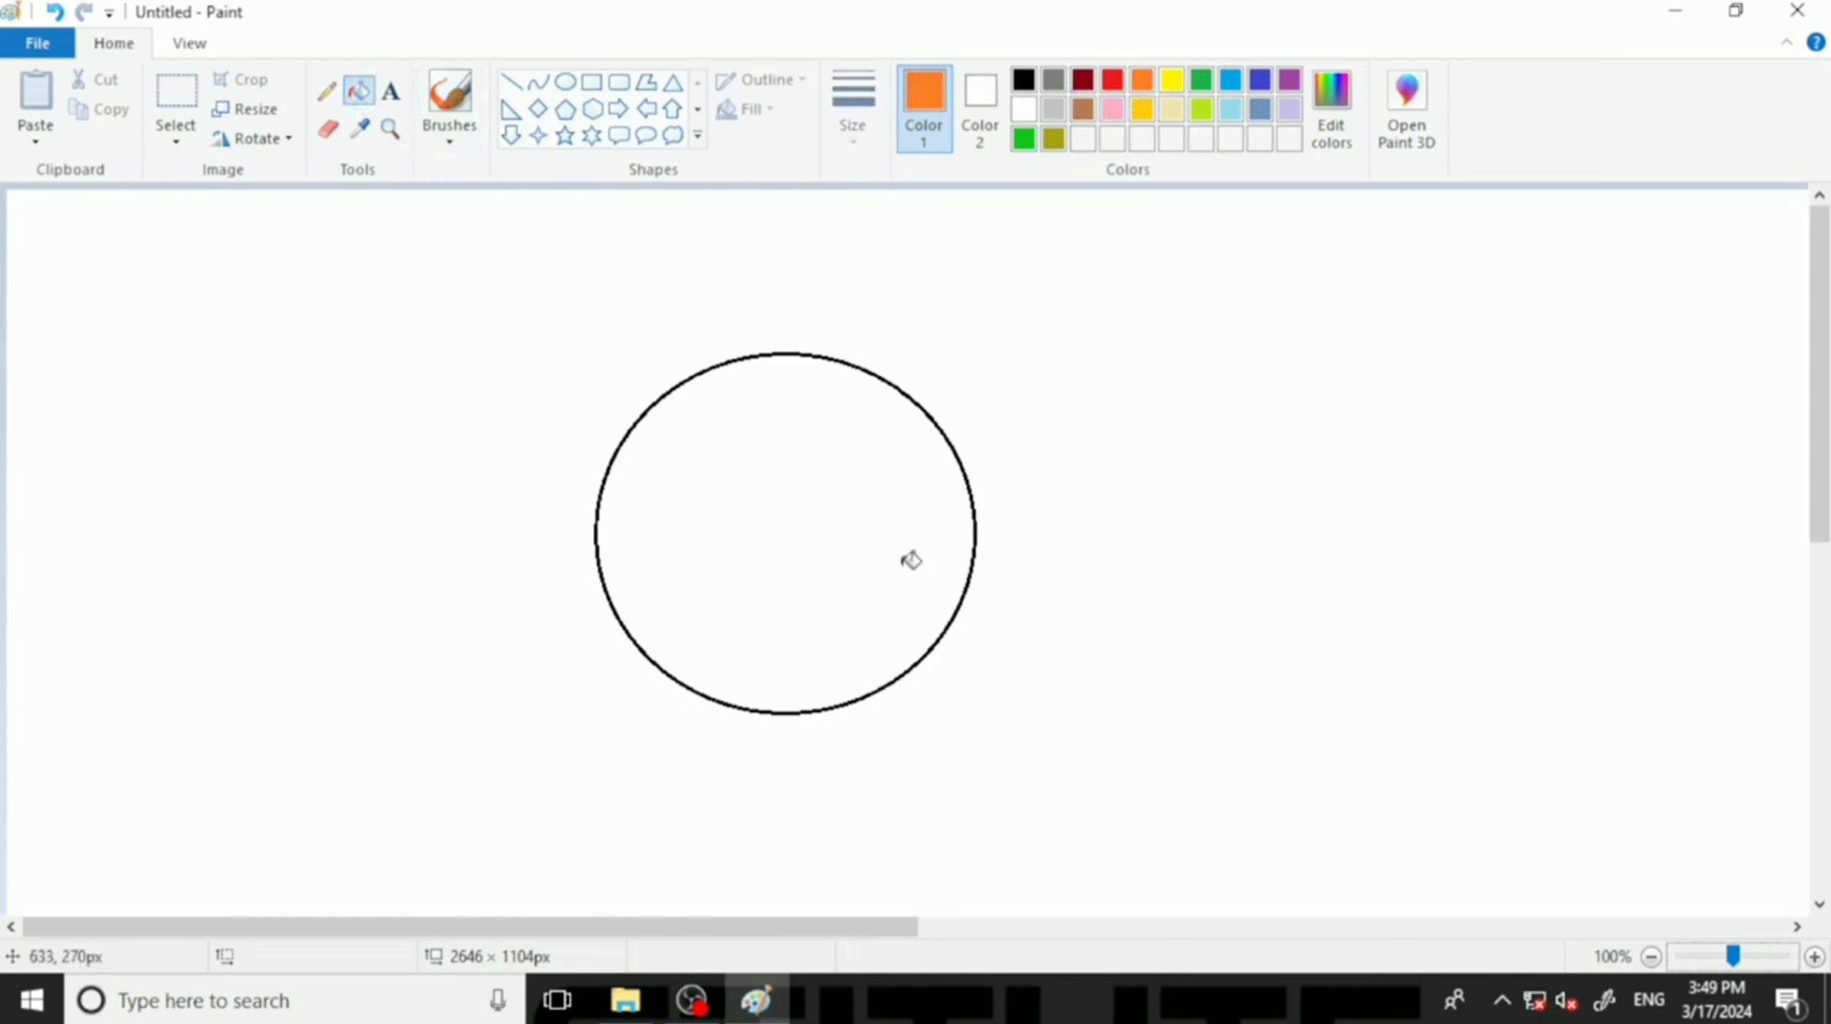
pyautogui.click(885, 495)
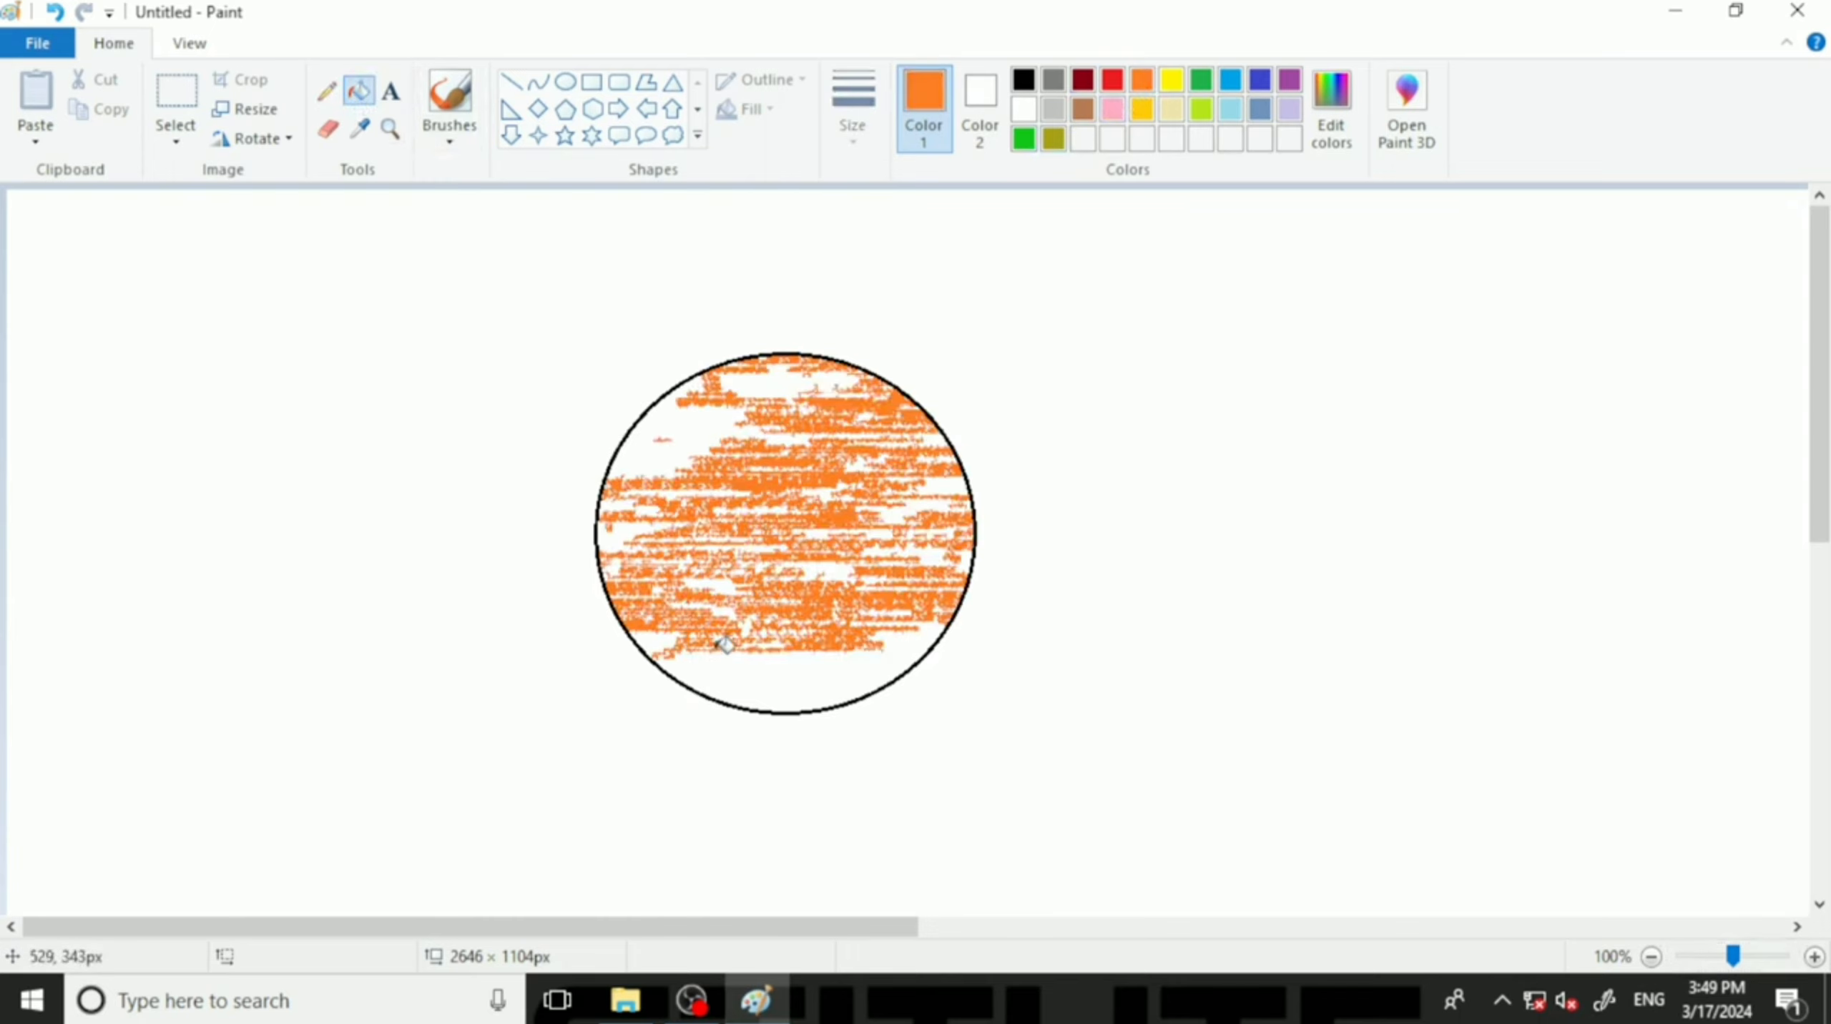
pyautogui.click(797, 675)
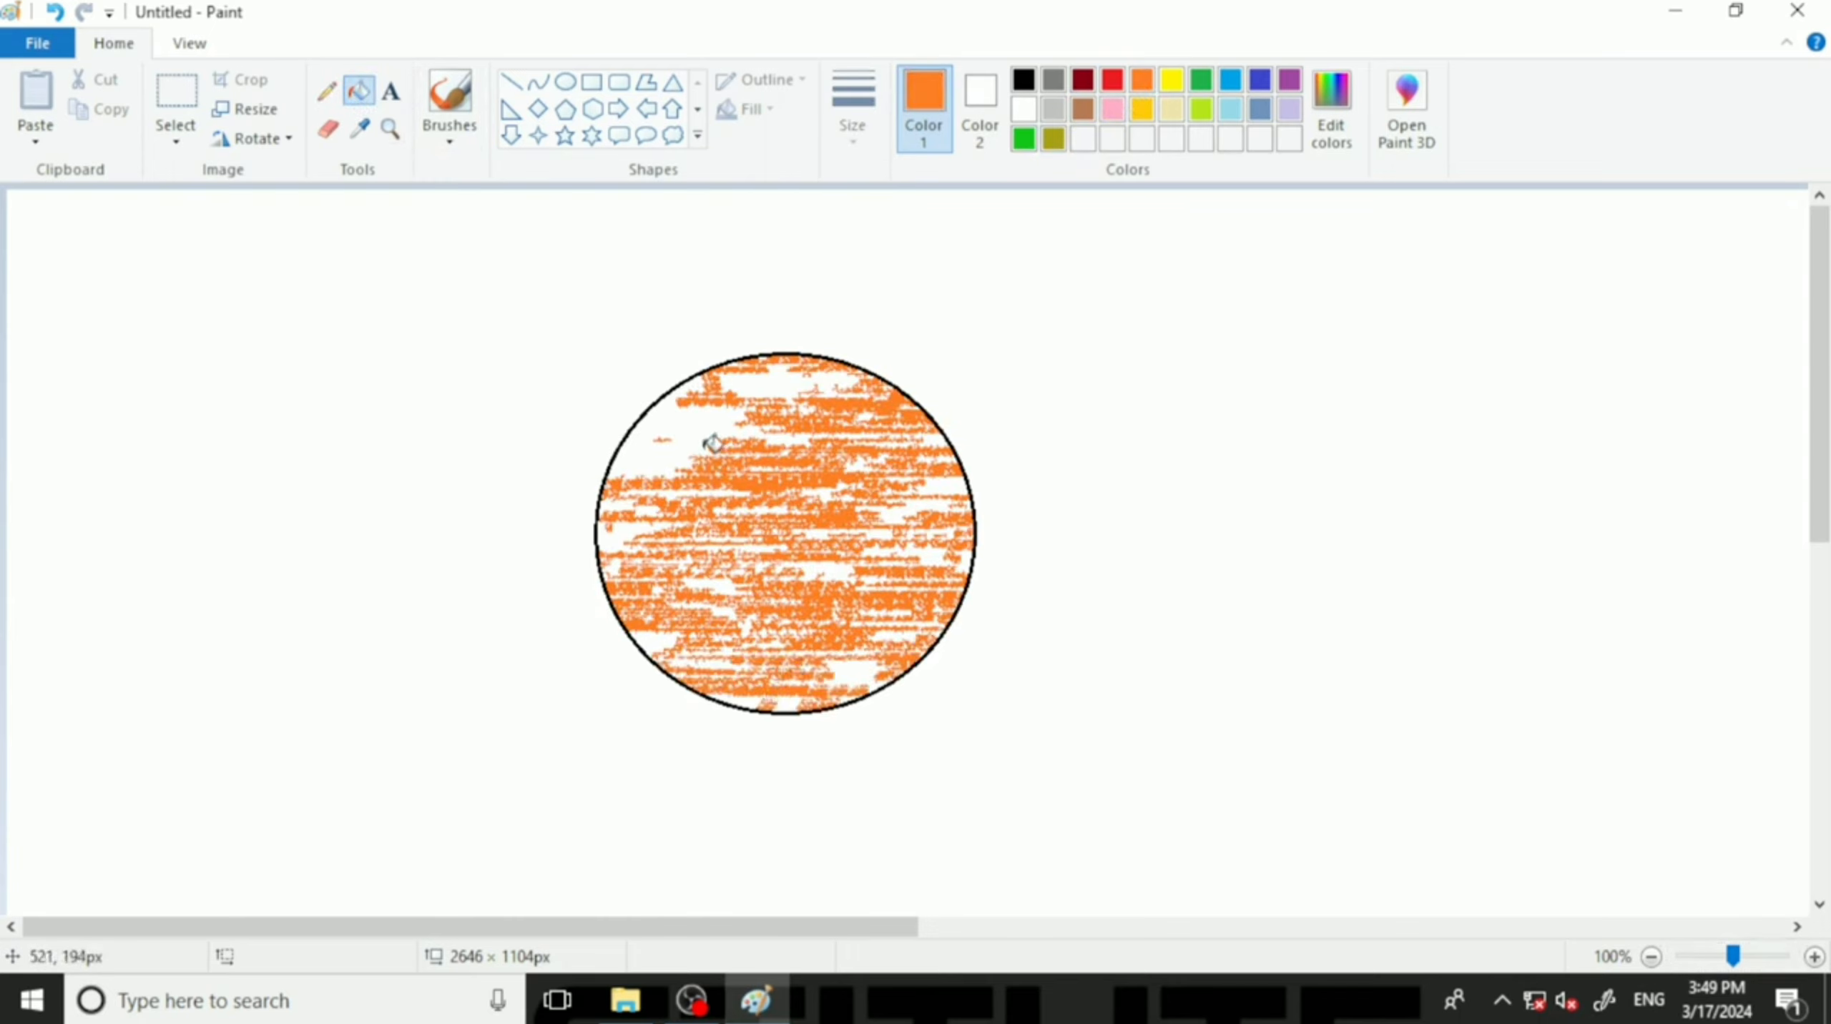
pyautogui.click(658, 449)
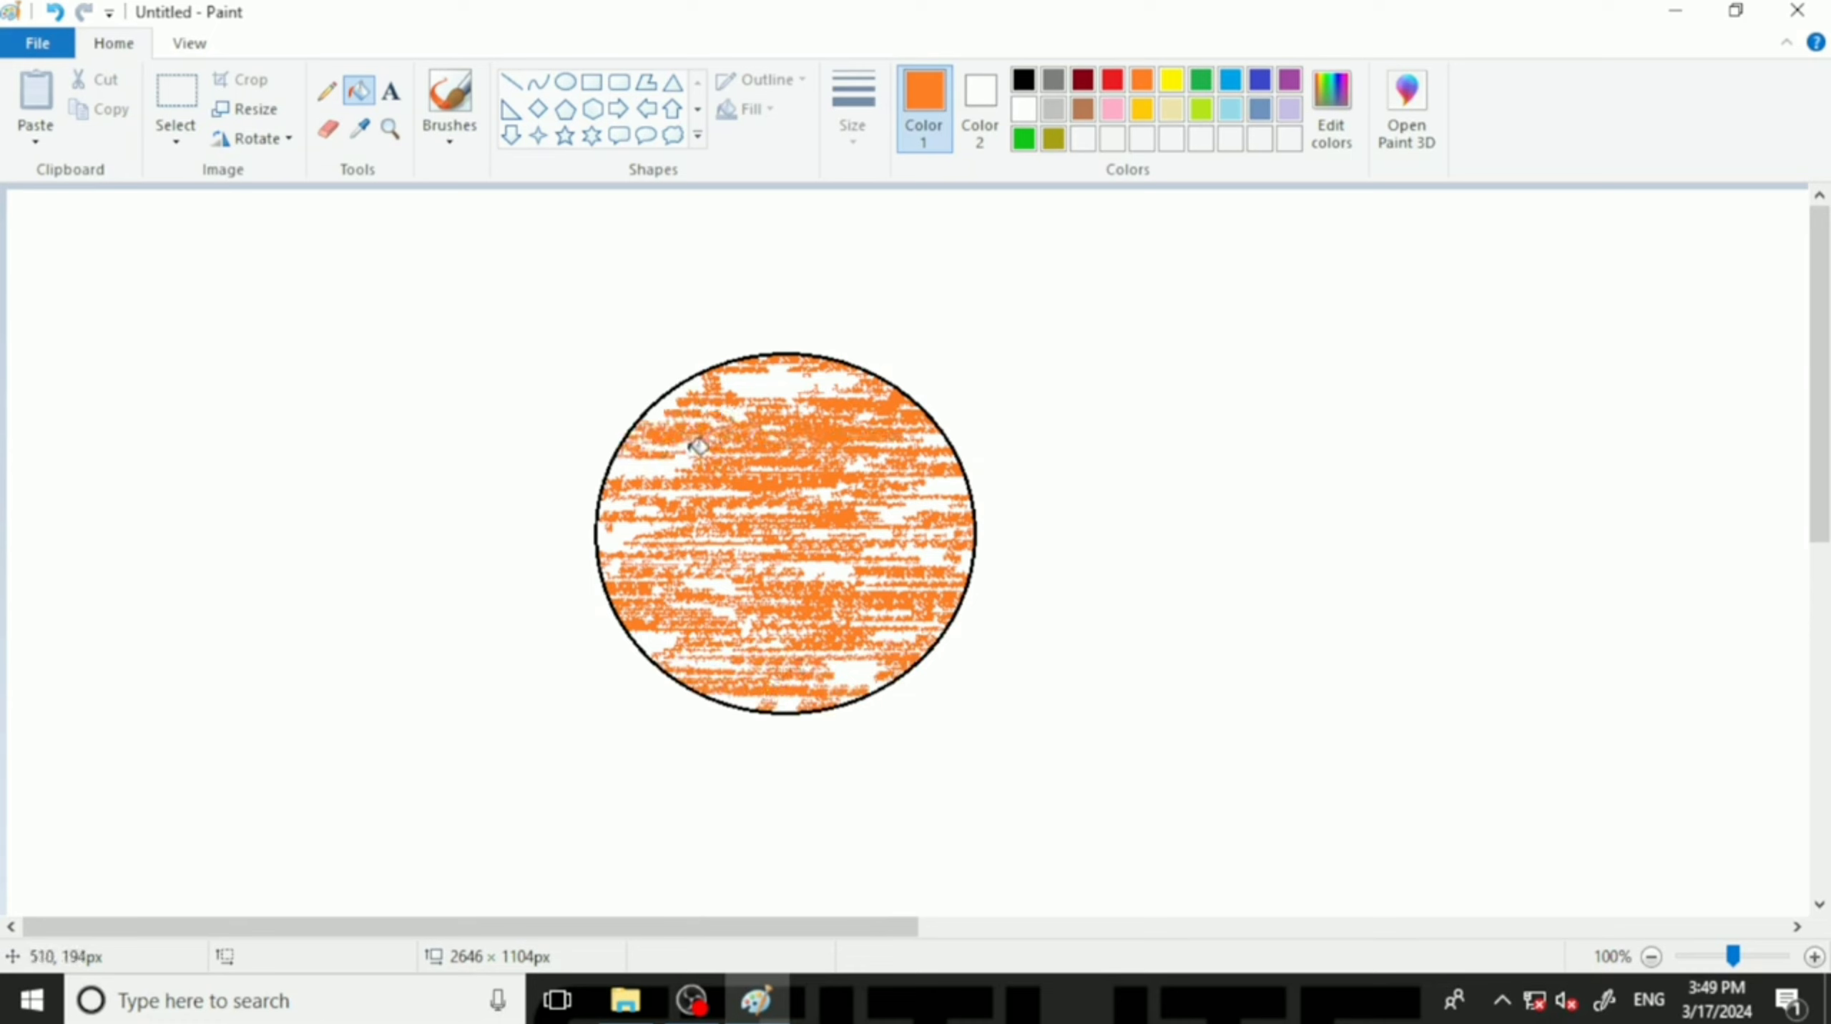
pyautogui.click(698, 435)
pyautogui.click(649, 466)
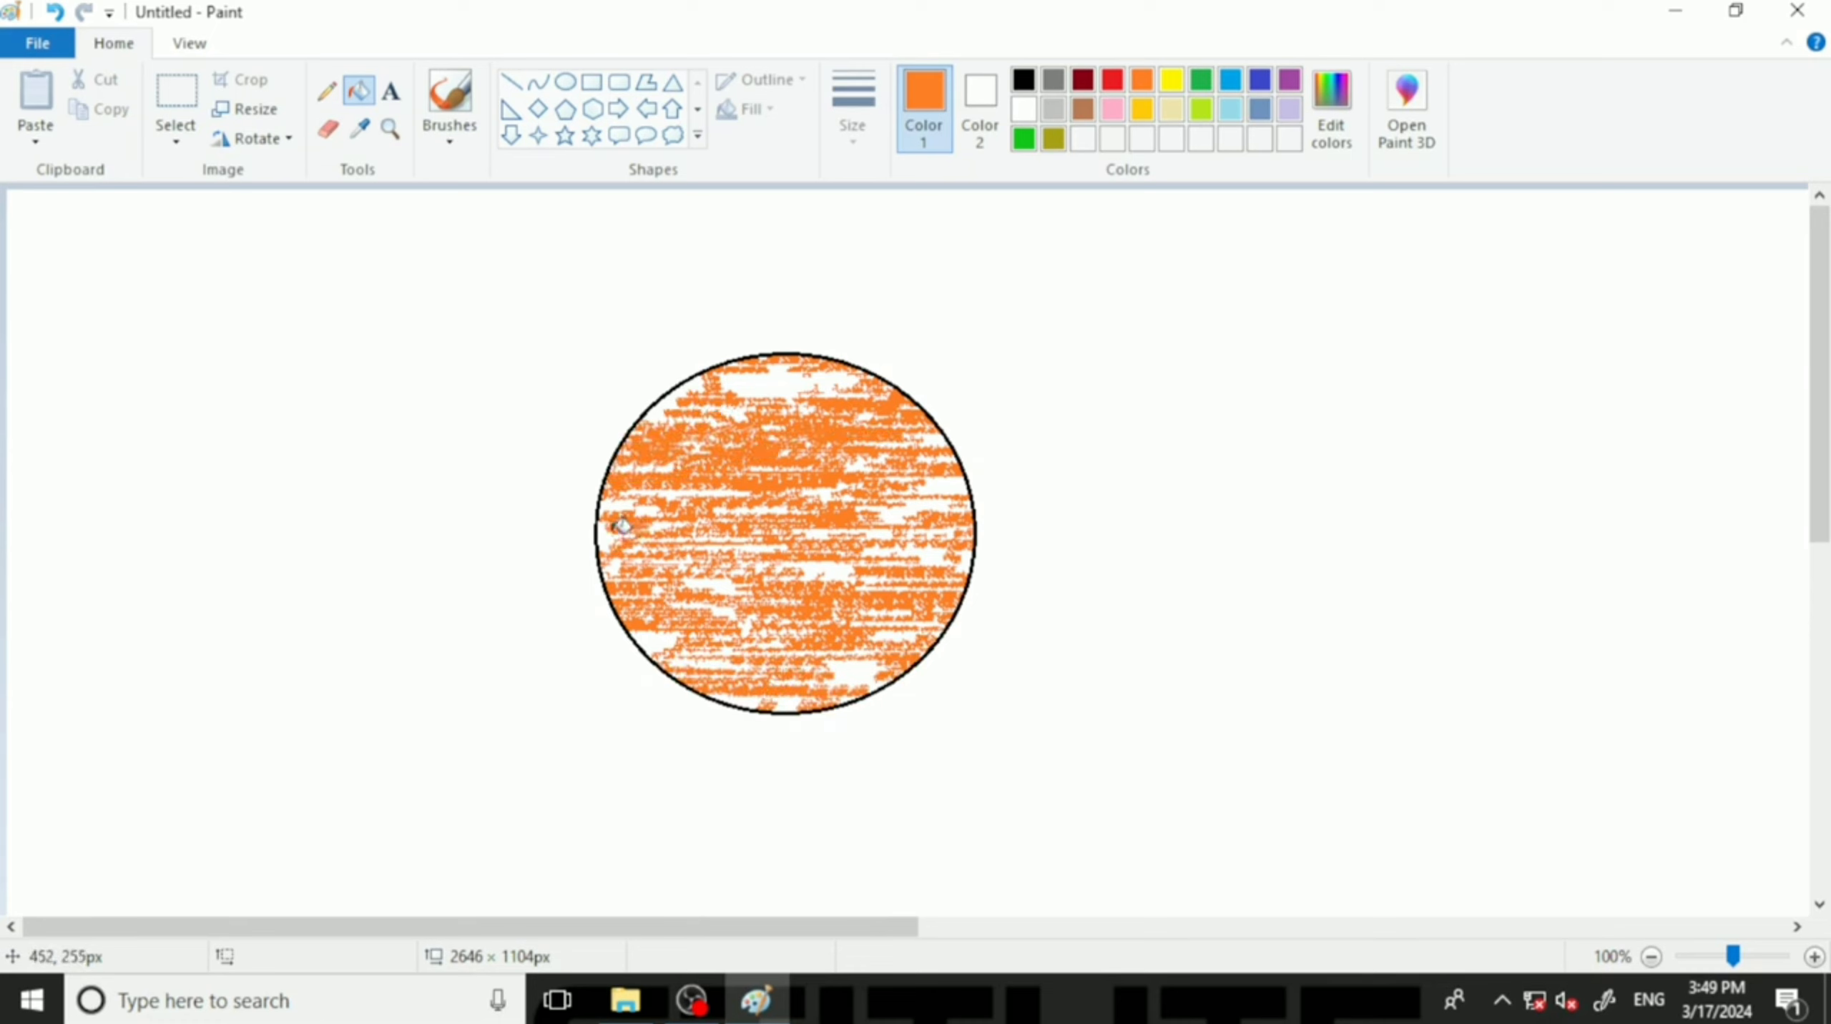
# Set the shape fill style to Solid color and ready the fill tool with orange again for the circle's white patches.
pyautogui.click(566, 84)
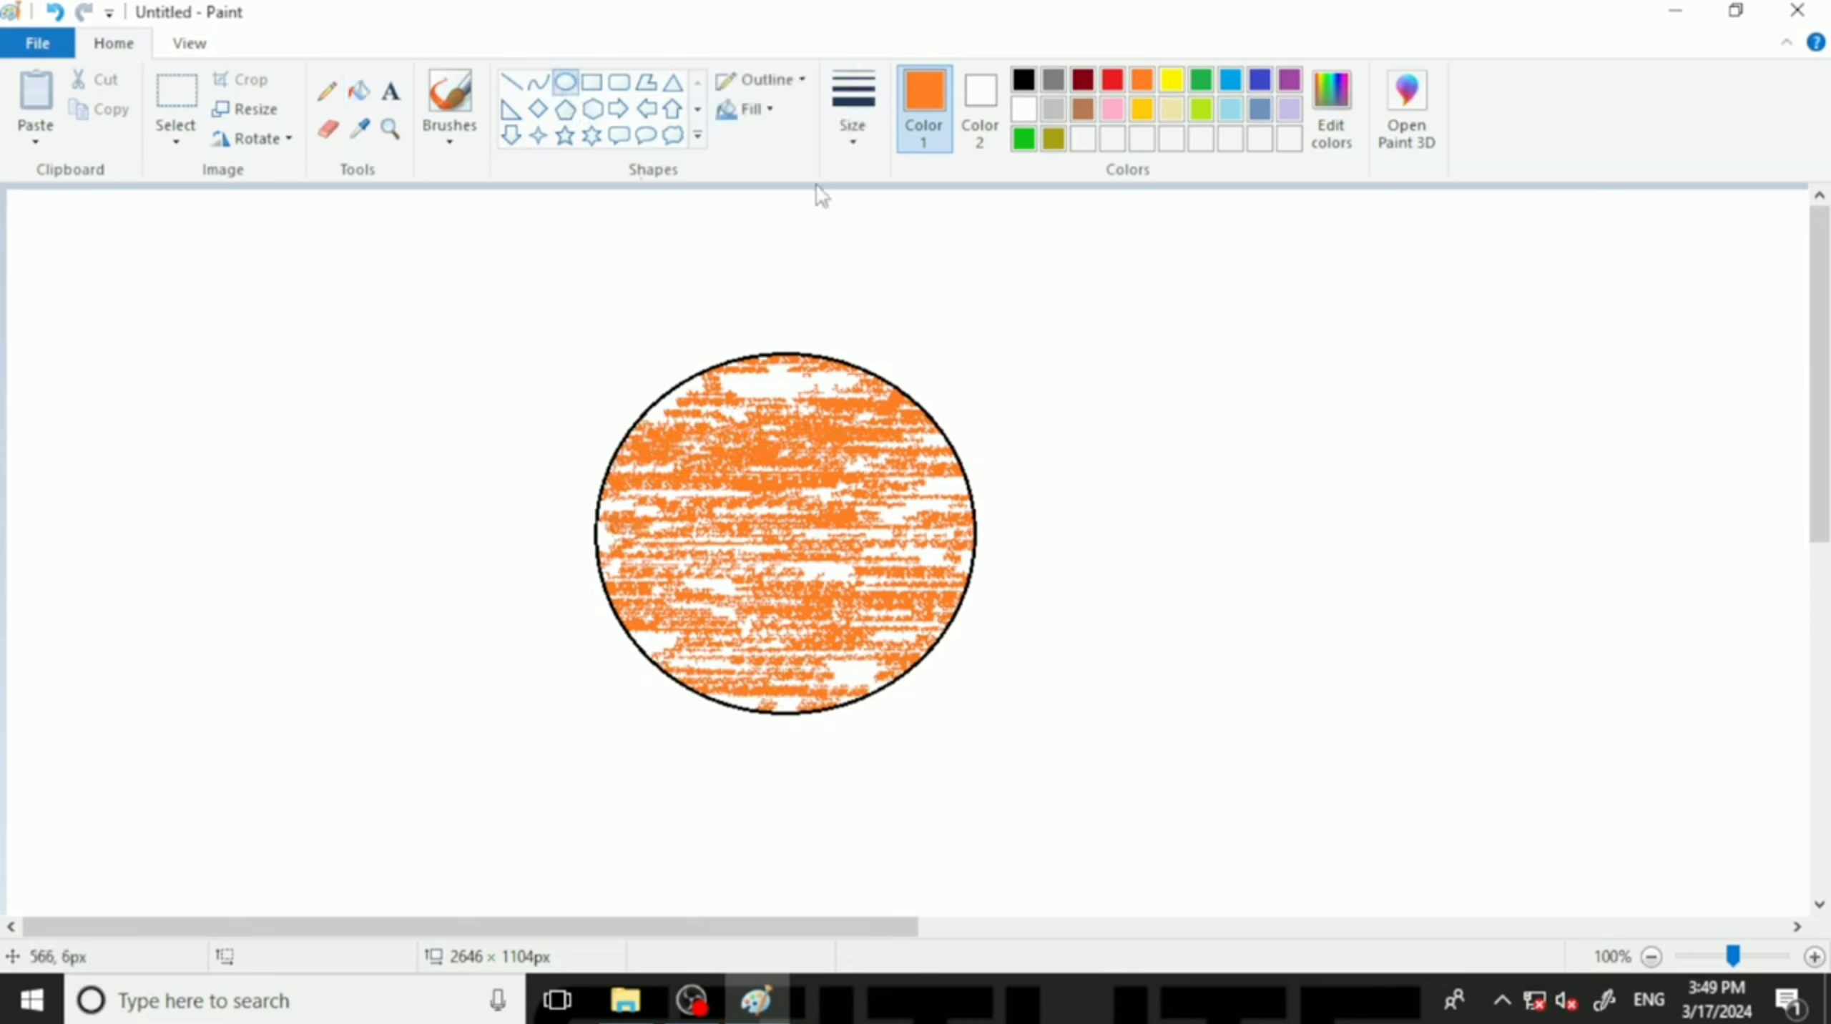
pyautogui.click(1024, 79)
pyautogui.click(769, 110)
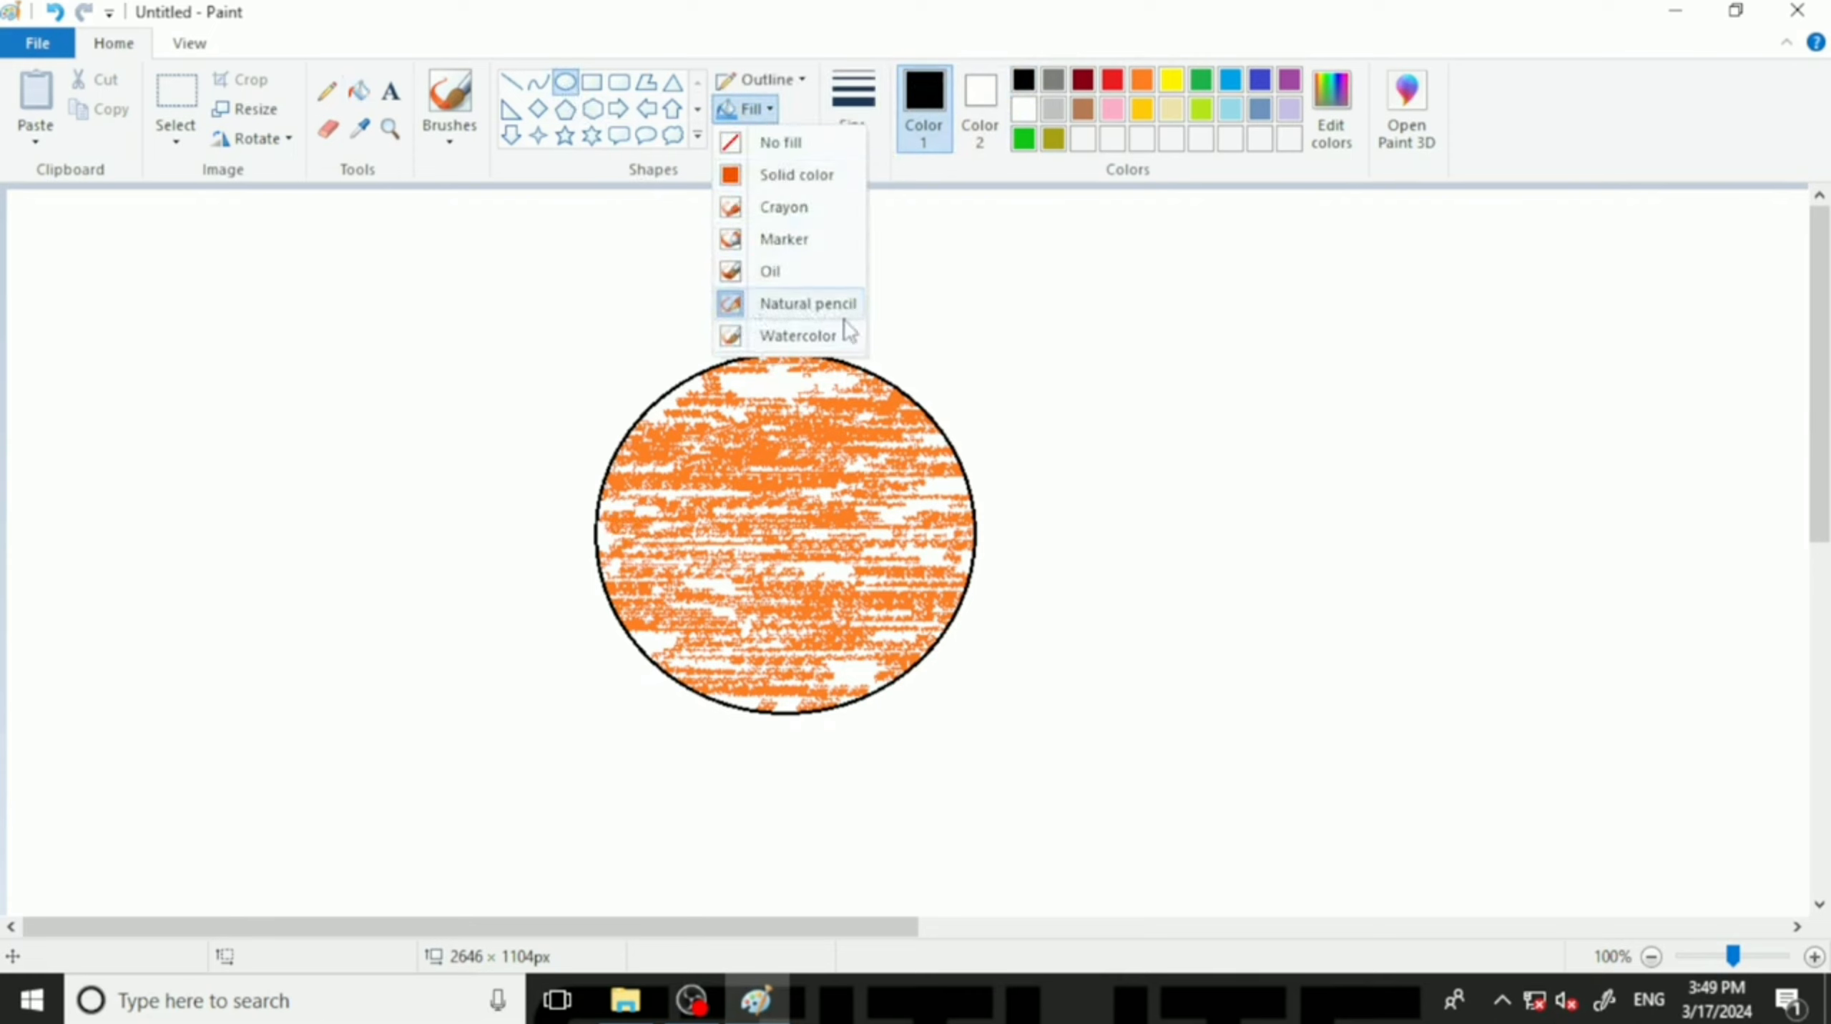
pyautogui.click(789, 175)
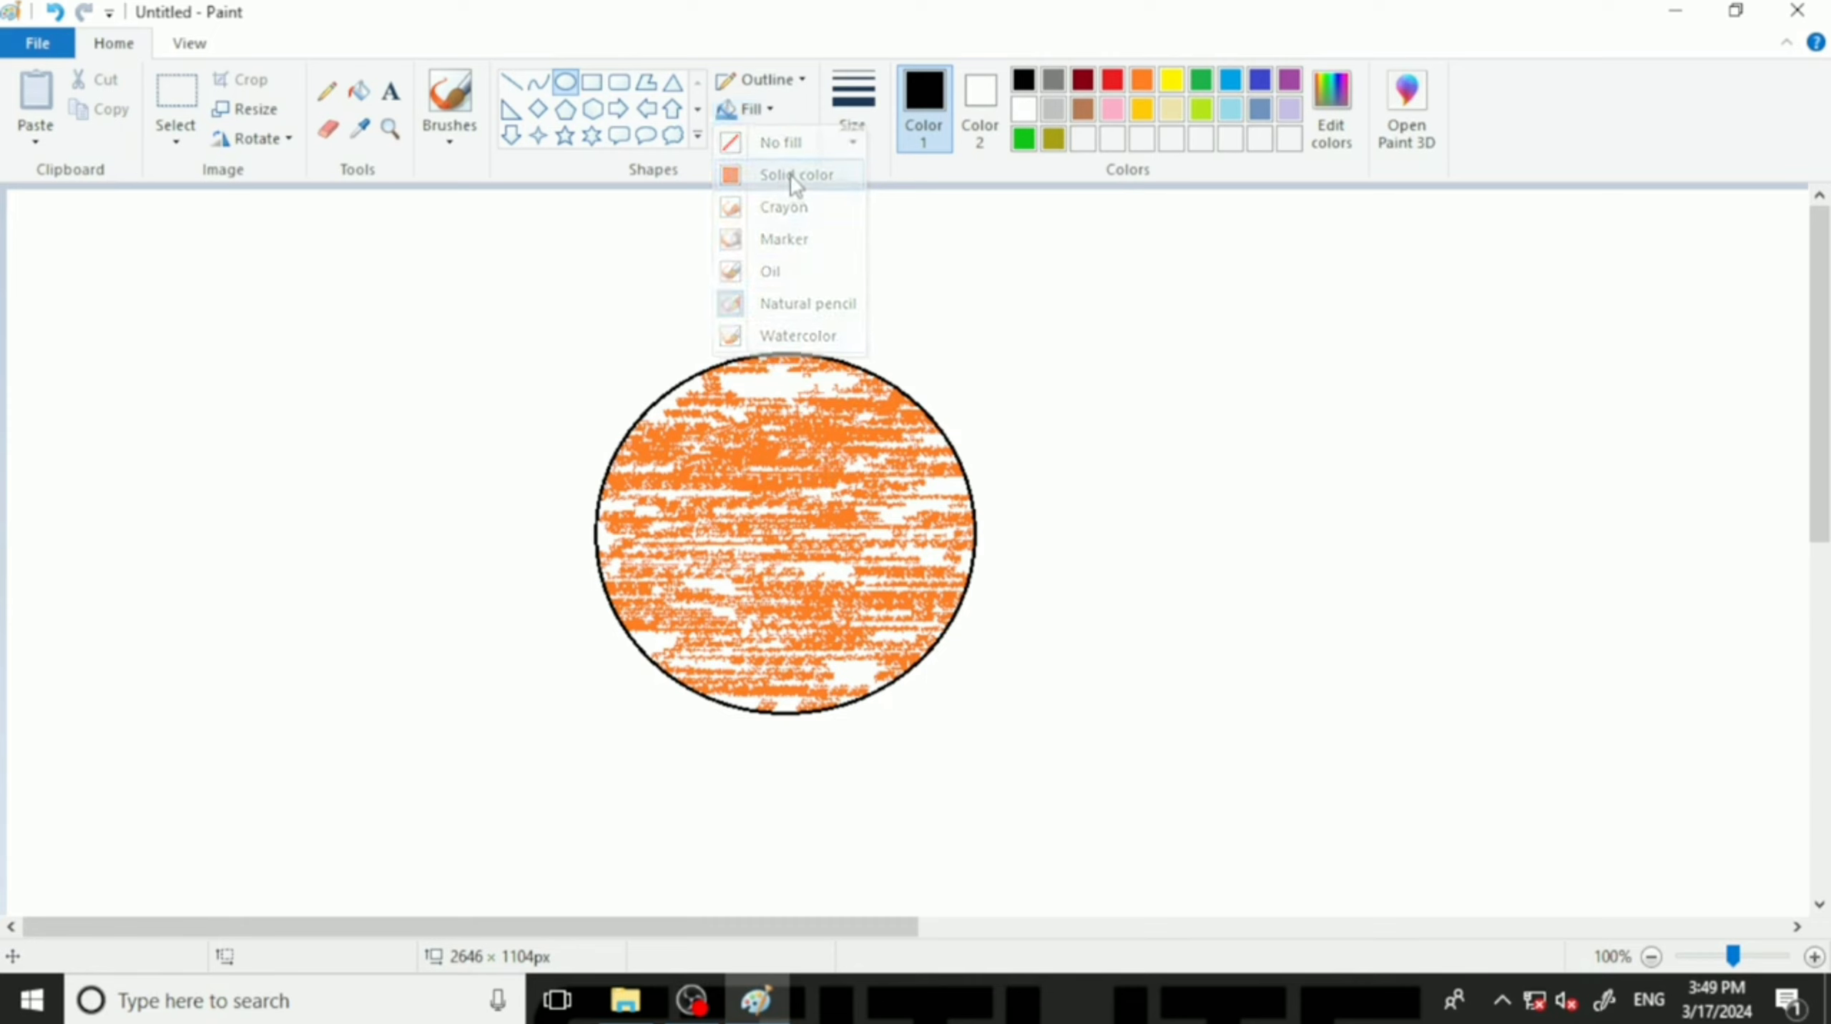
pyautogui.click(358, 89)
pyautogui.click(1141, 80)
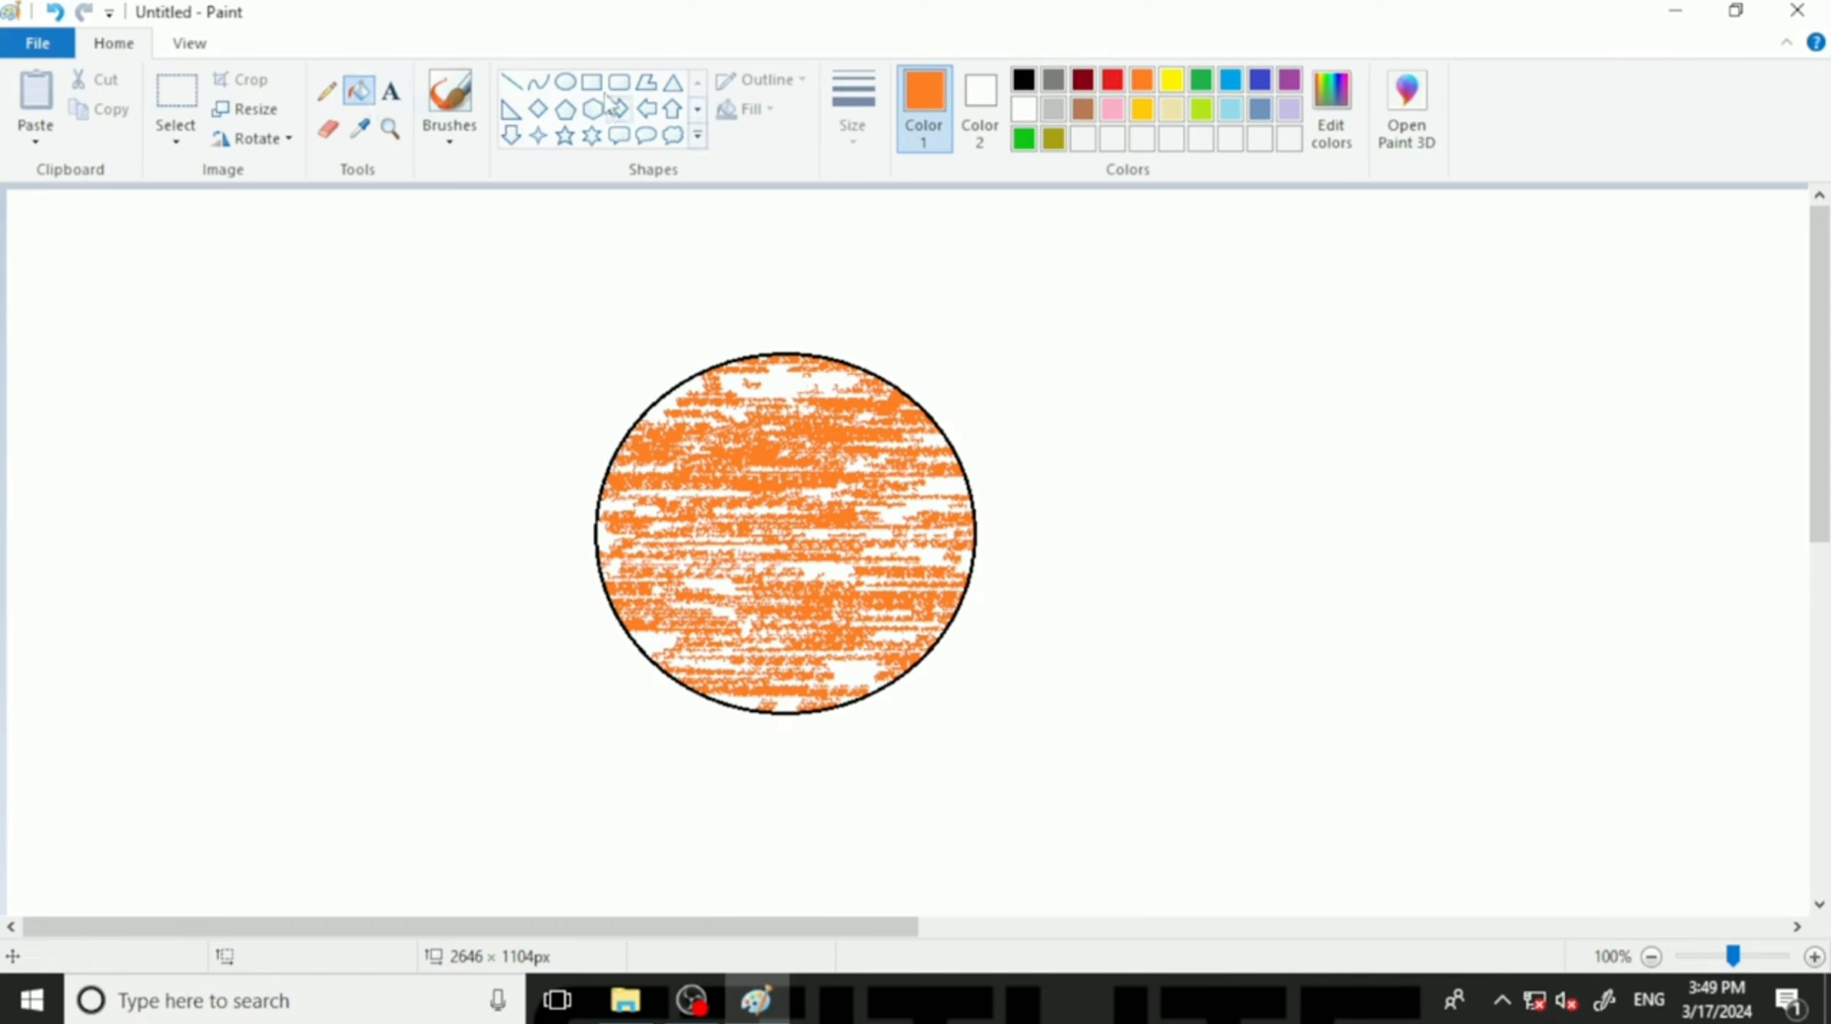
# Draw a black-outlined ellipse about 220 × 274 px beside the patchy circle, using the Solid color fill style.
pyautogui.click(565, 80)
pyautogui.click(1024, 79)
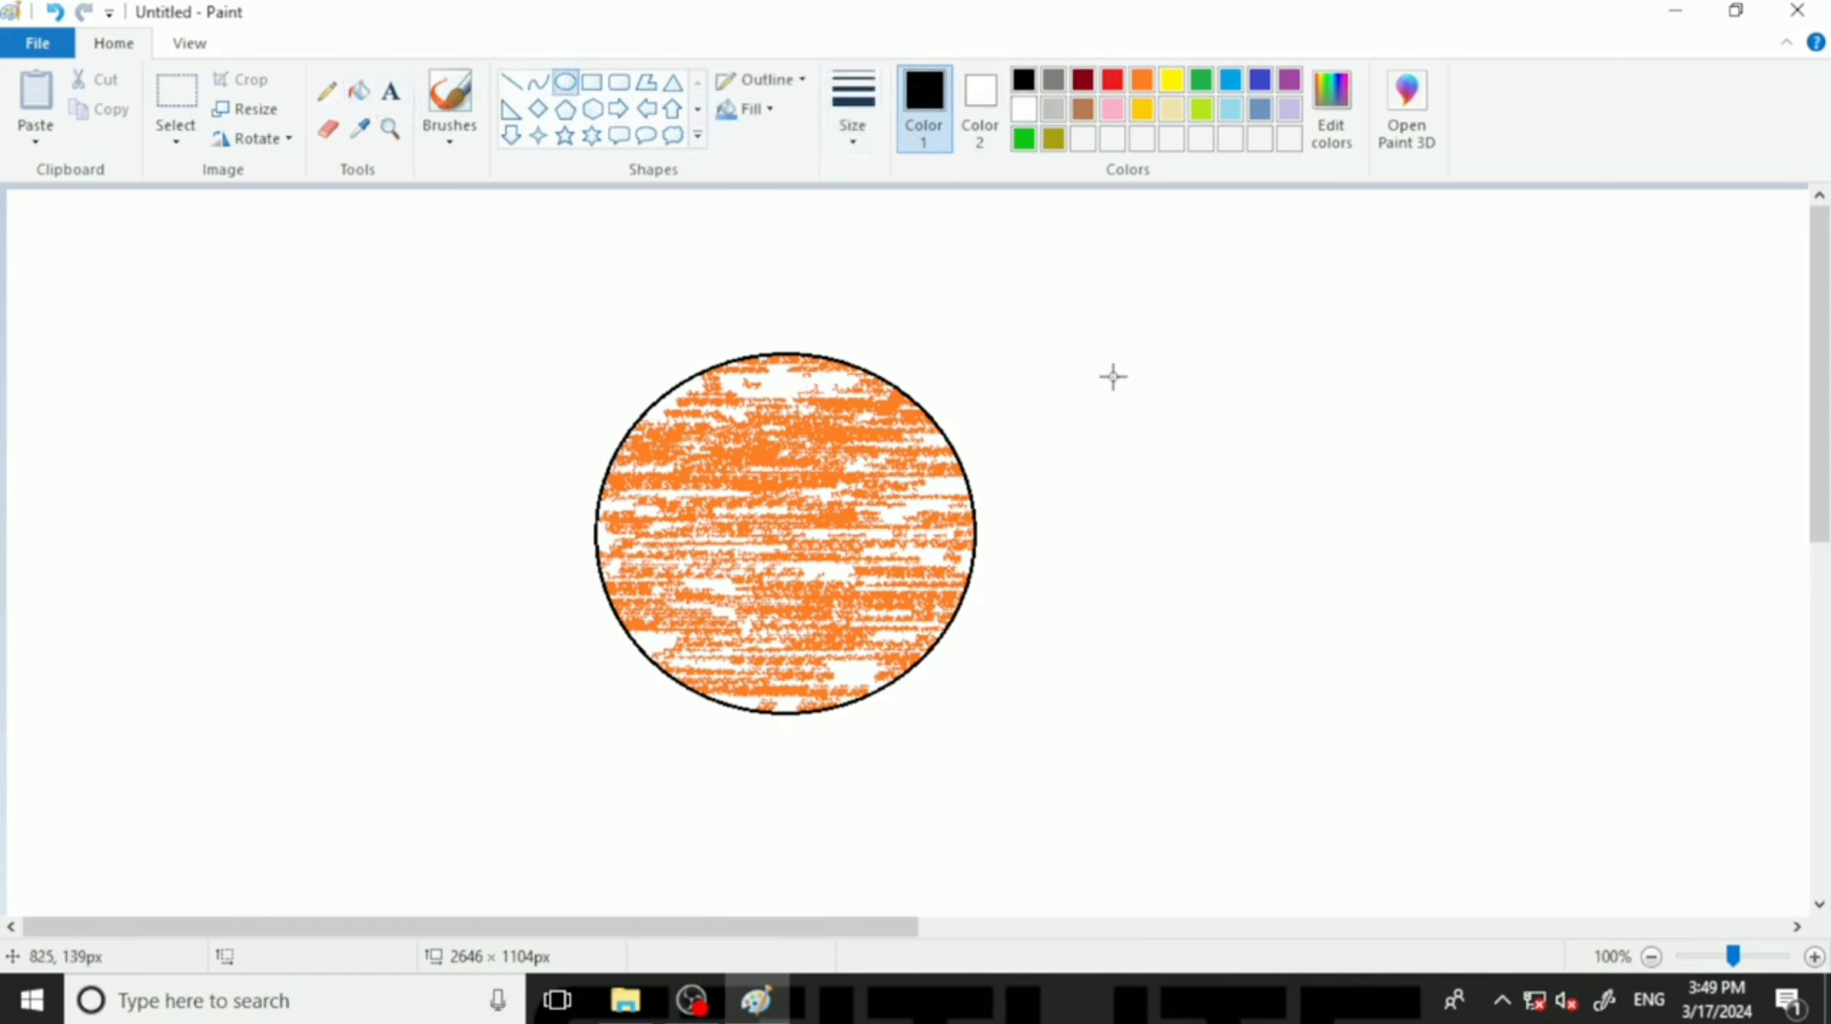
pyautogui.moveTo(1113, 376); pyautogui.dragTo(1407, 743)
pyautogui.click(749, 109)
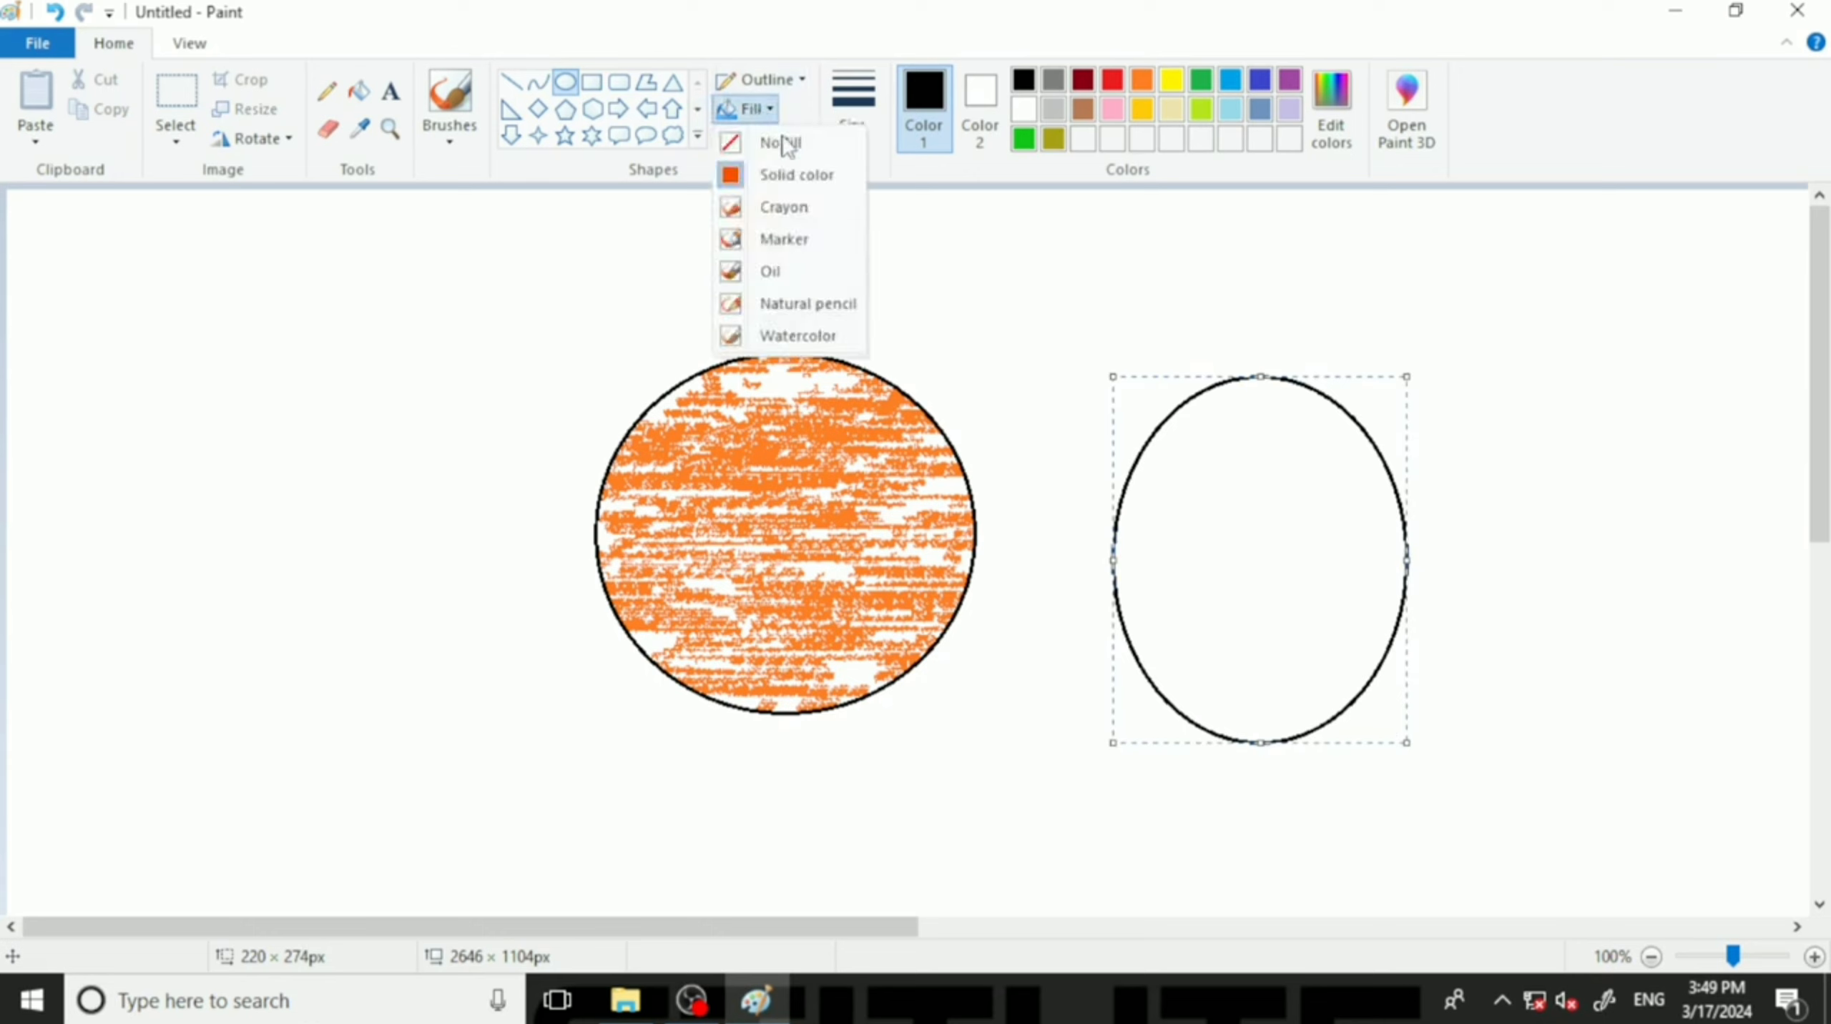
pyautogui.click(778, 175)
# Fill the new ellipse with orange and refill the white patch near the top of the neighbouring circle.
pyautogui.click(358, 89)
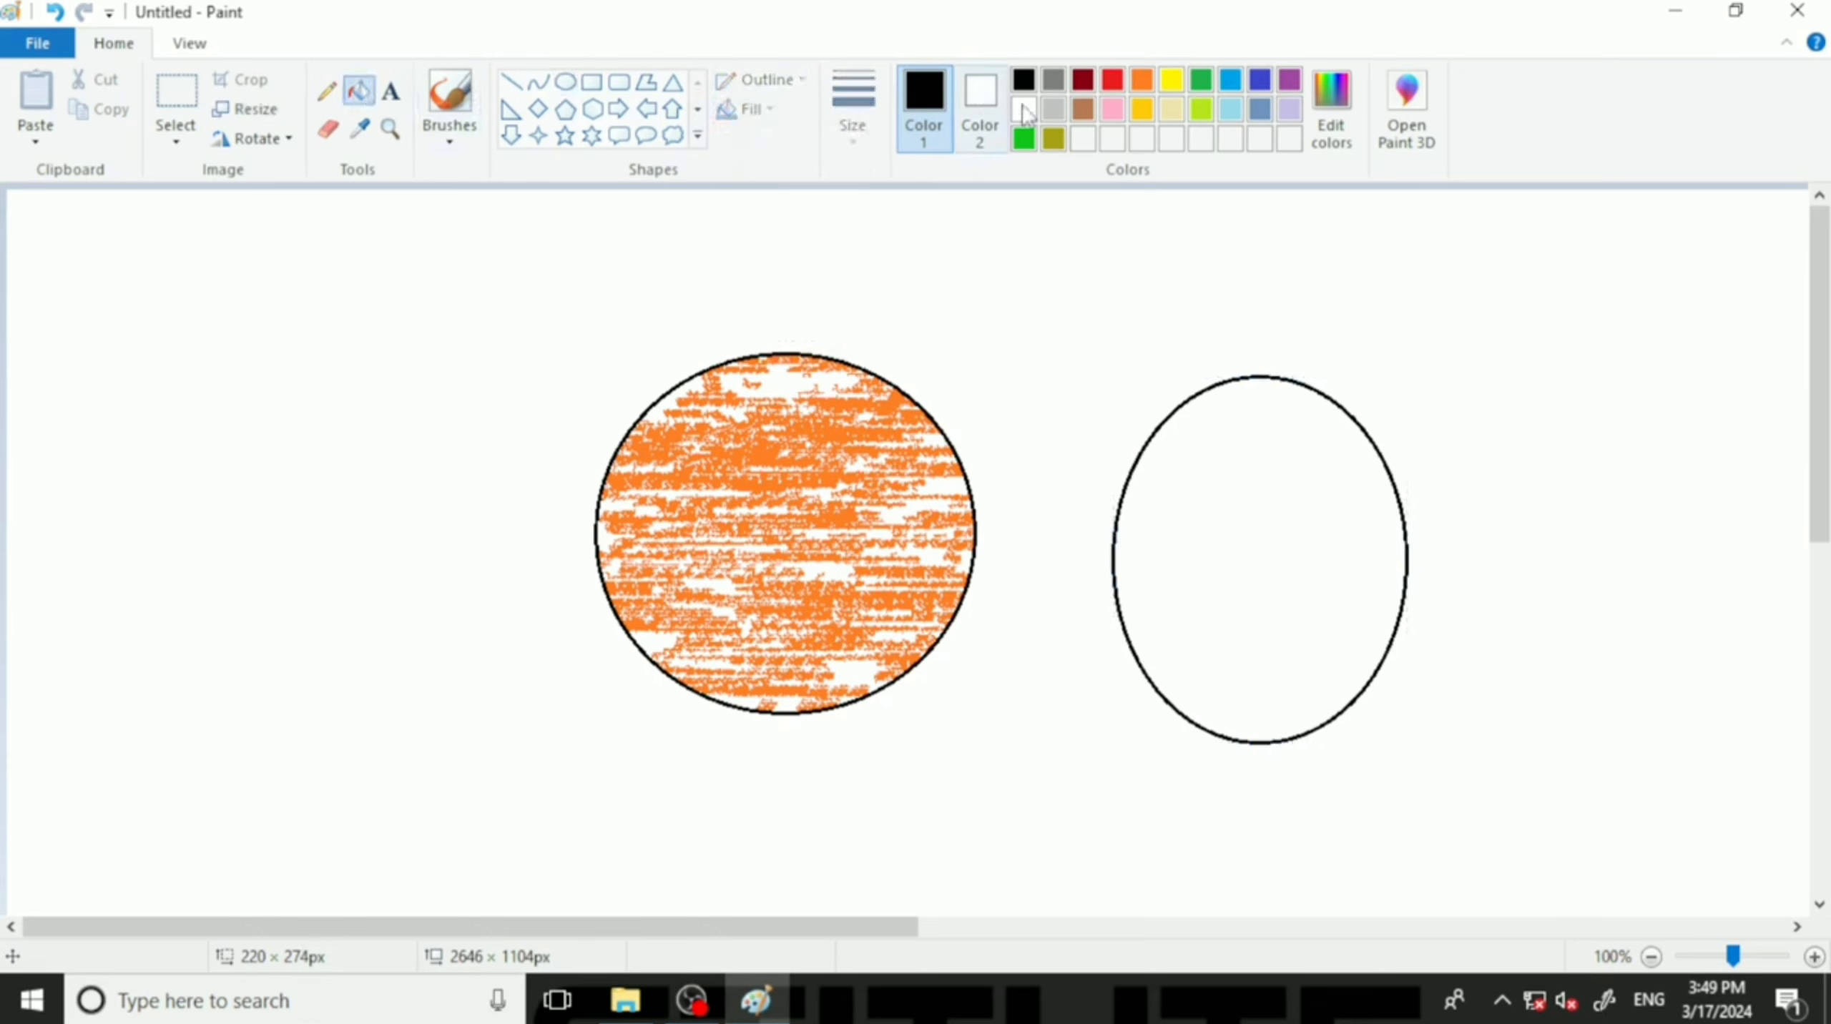
pyautogui.click(1142, 79)
pyautogui.click(1236, 457)
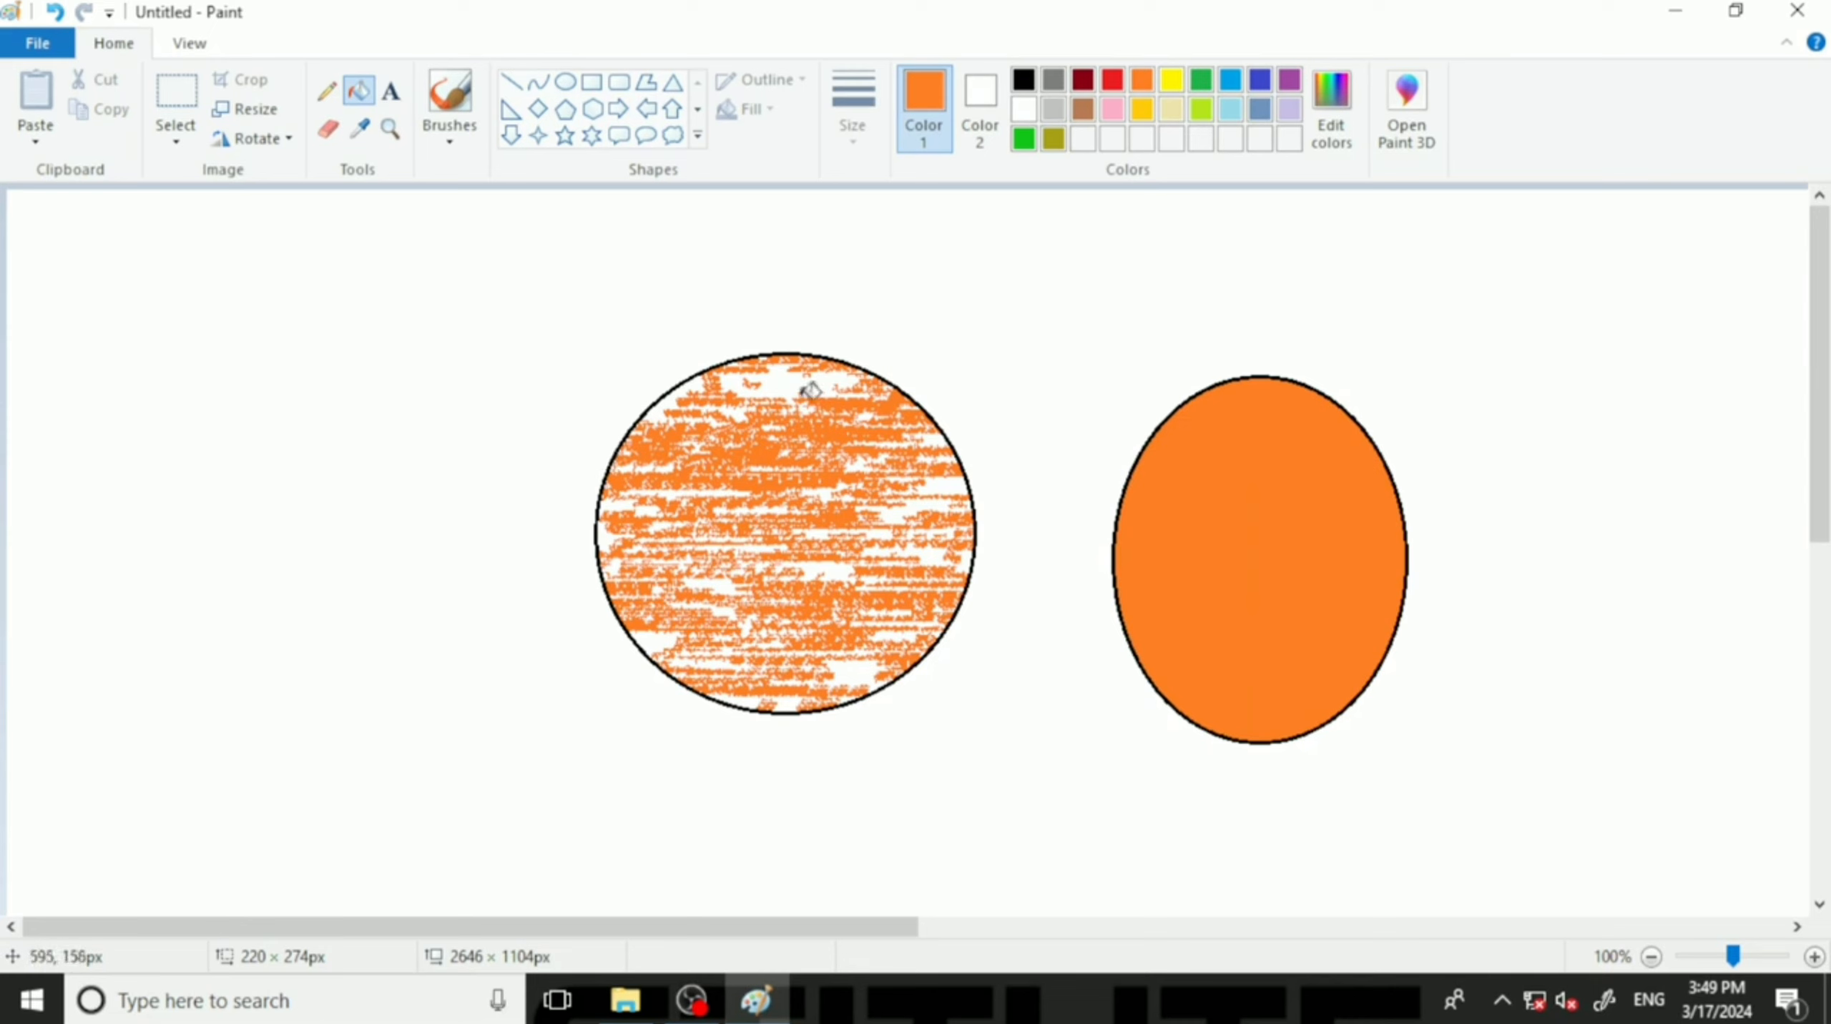
pyautogui.click(769, 388)
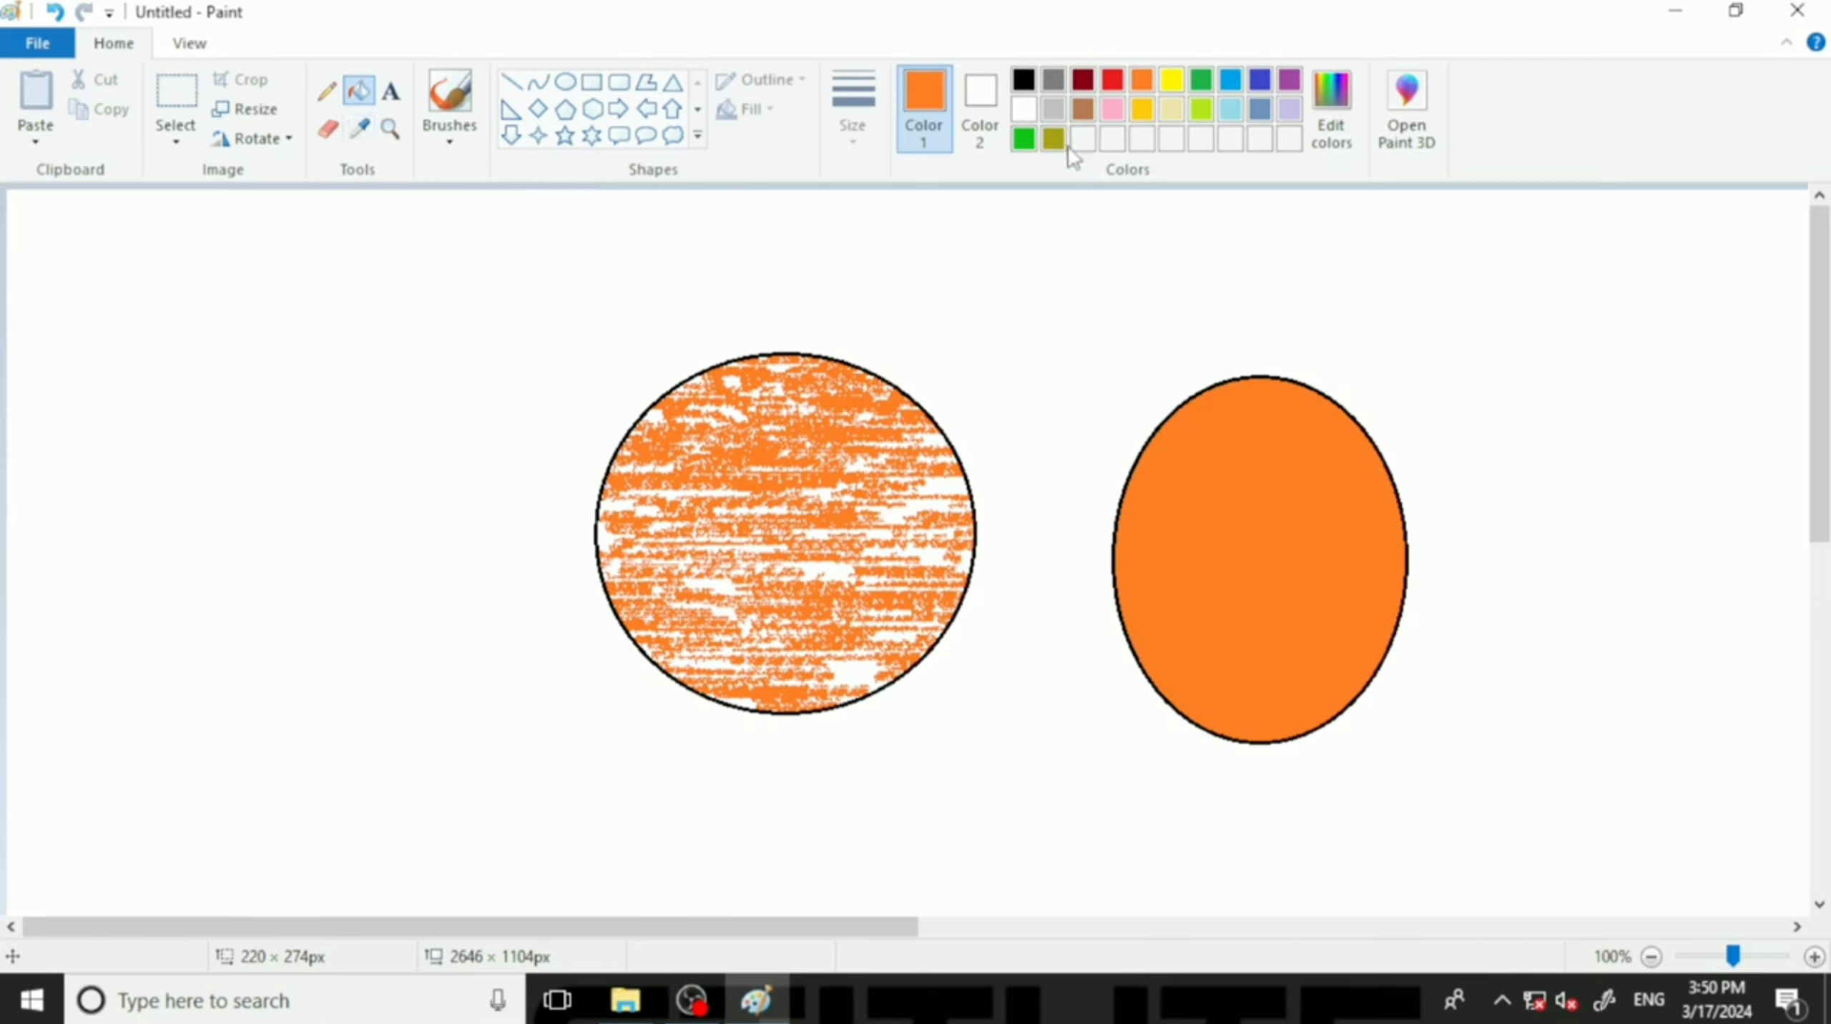
# Define a lime green with red 152, green 245, blue 48, add it to the custom colours and make it Color 1.
pyautogui.click(1331, 108)
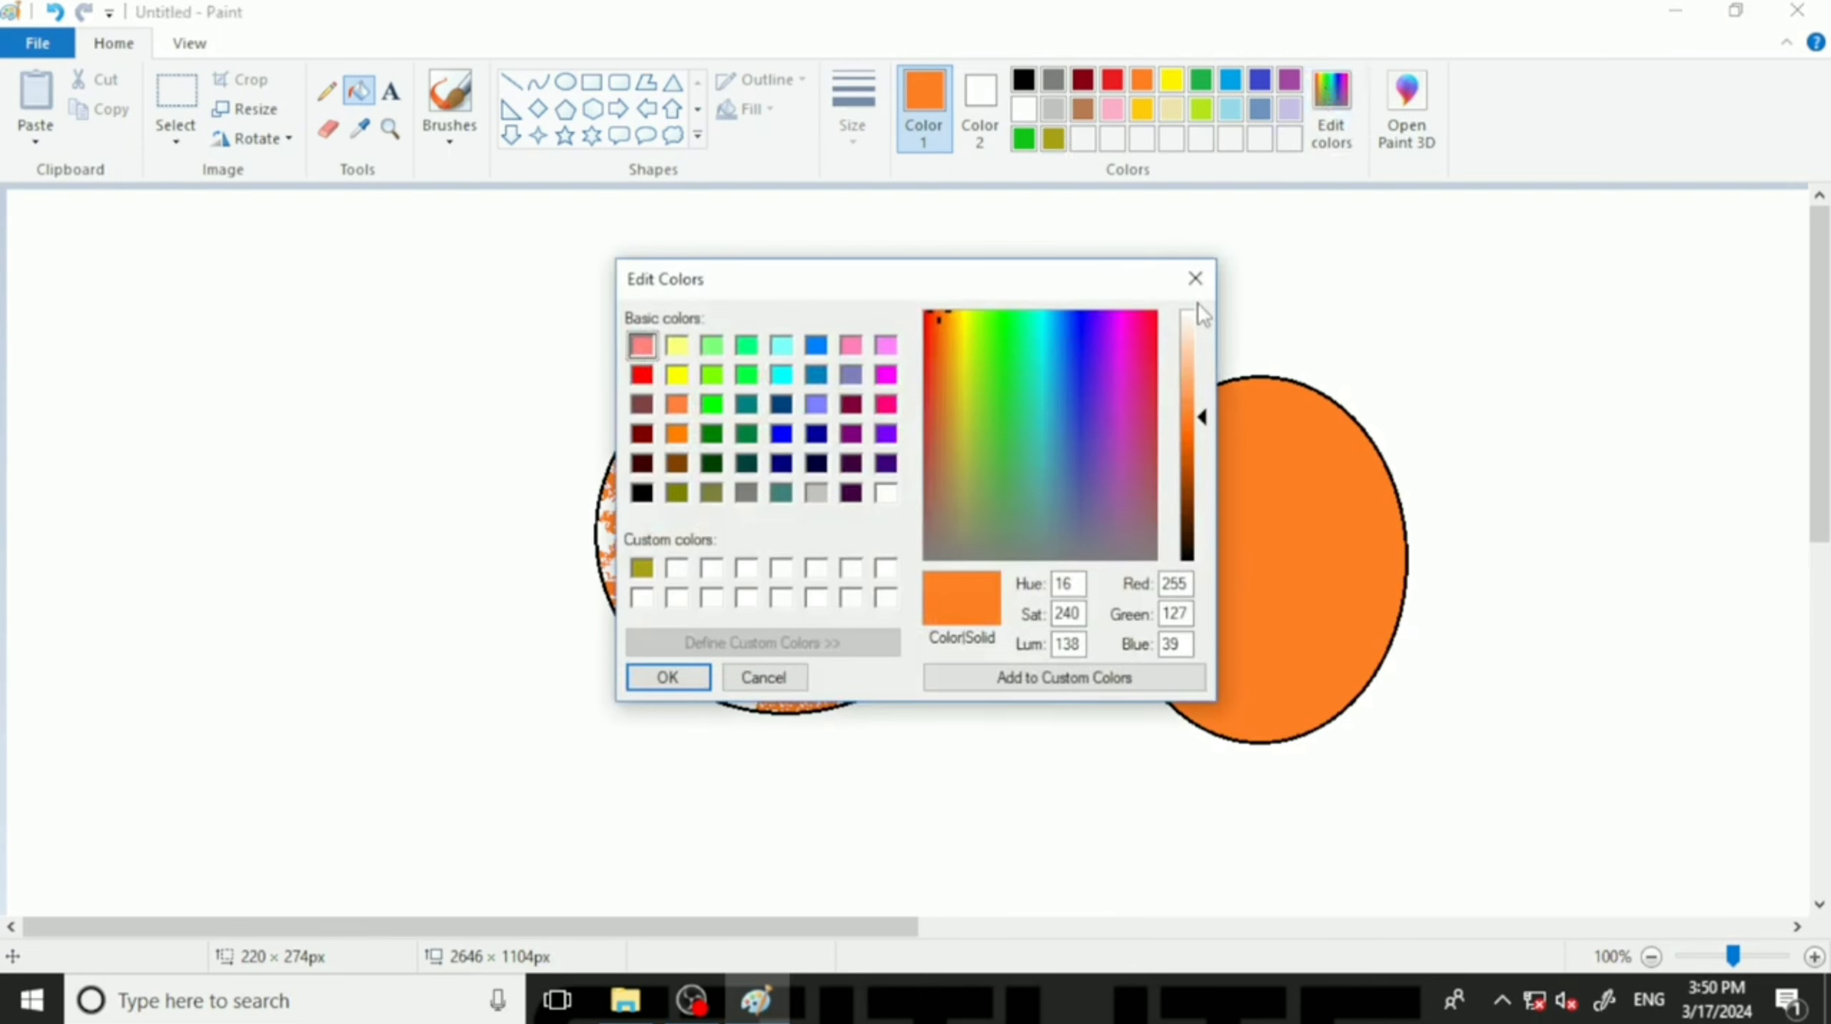
pyautogui.click(981, 334)
pyautogui.click(1085, 678)
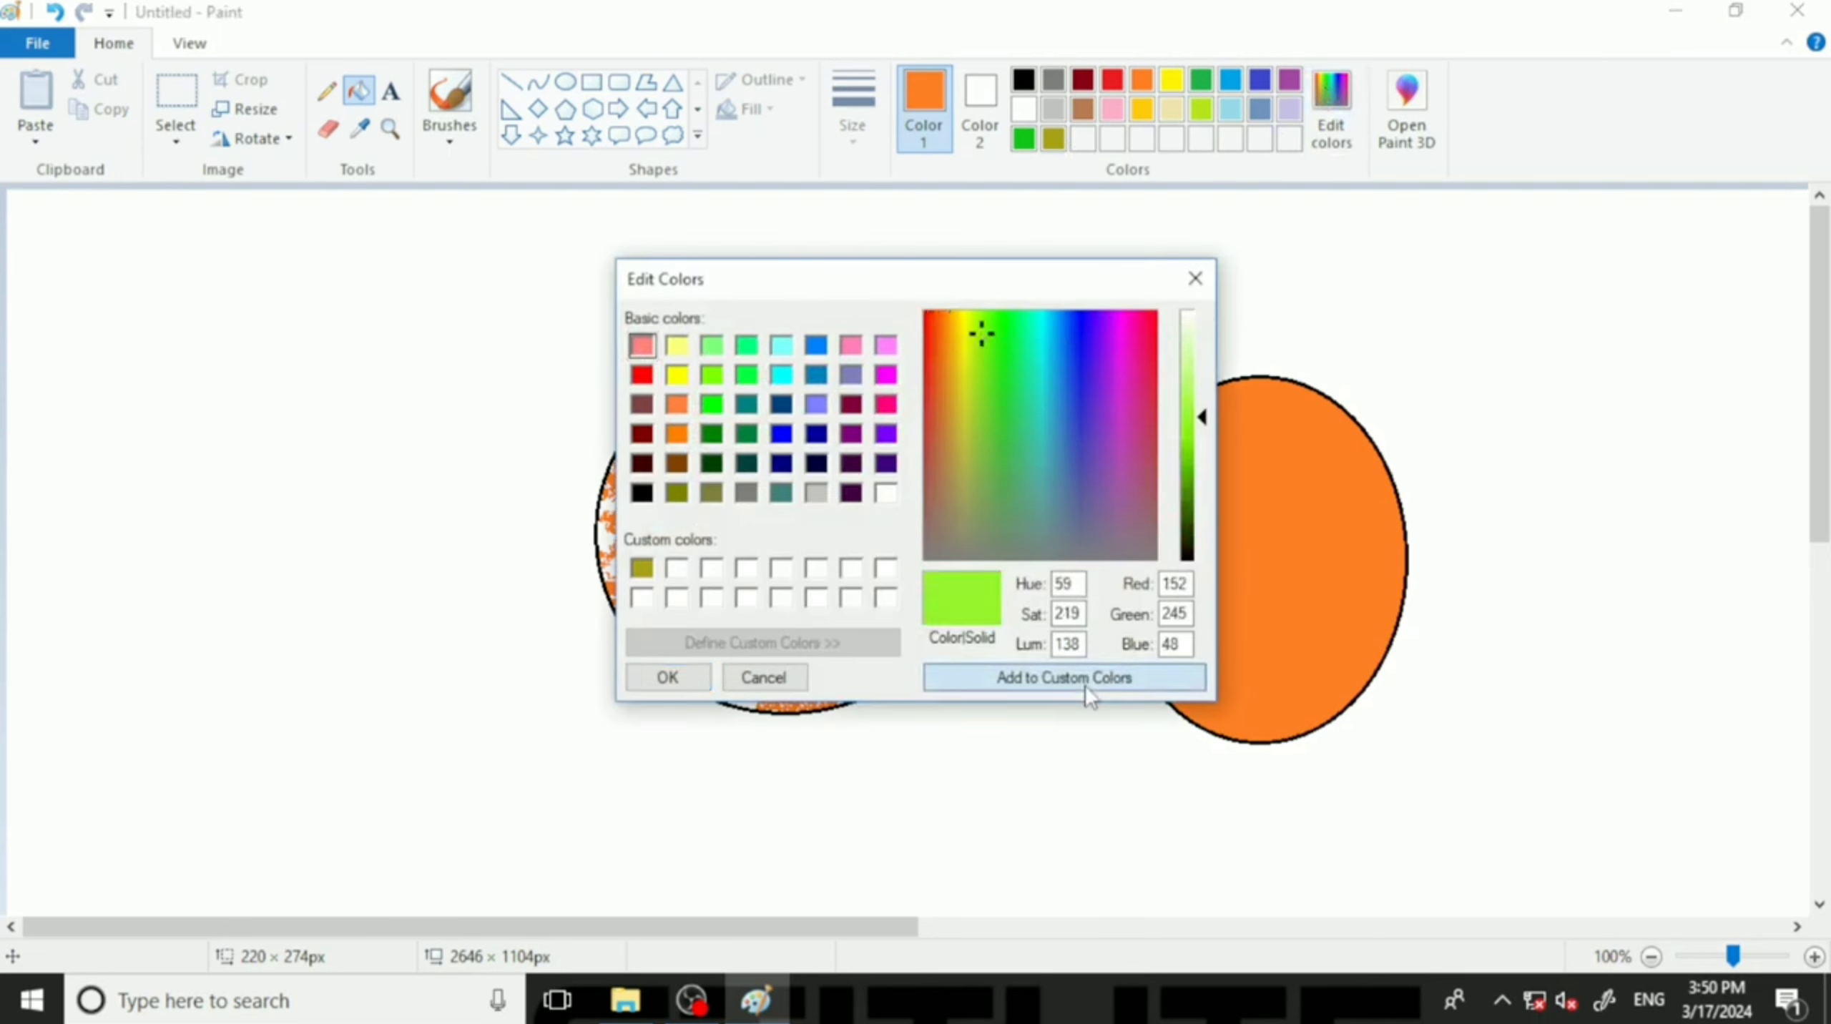
pyautogui.click(666, 677)
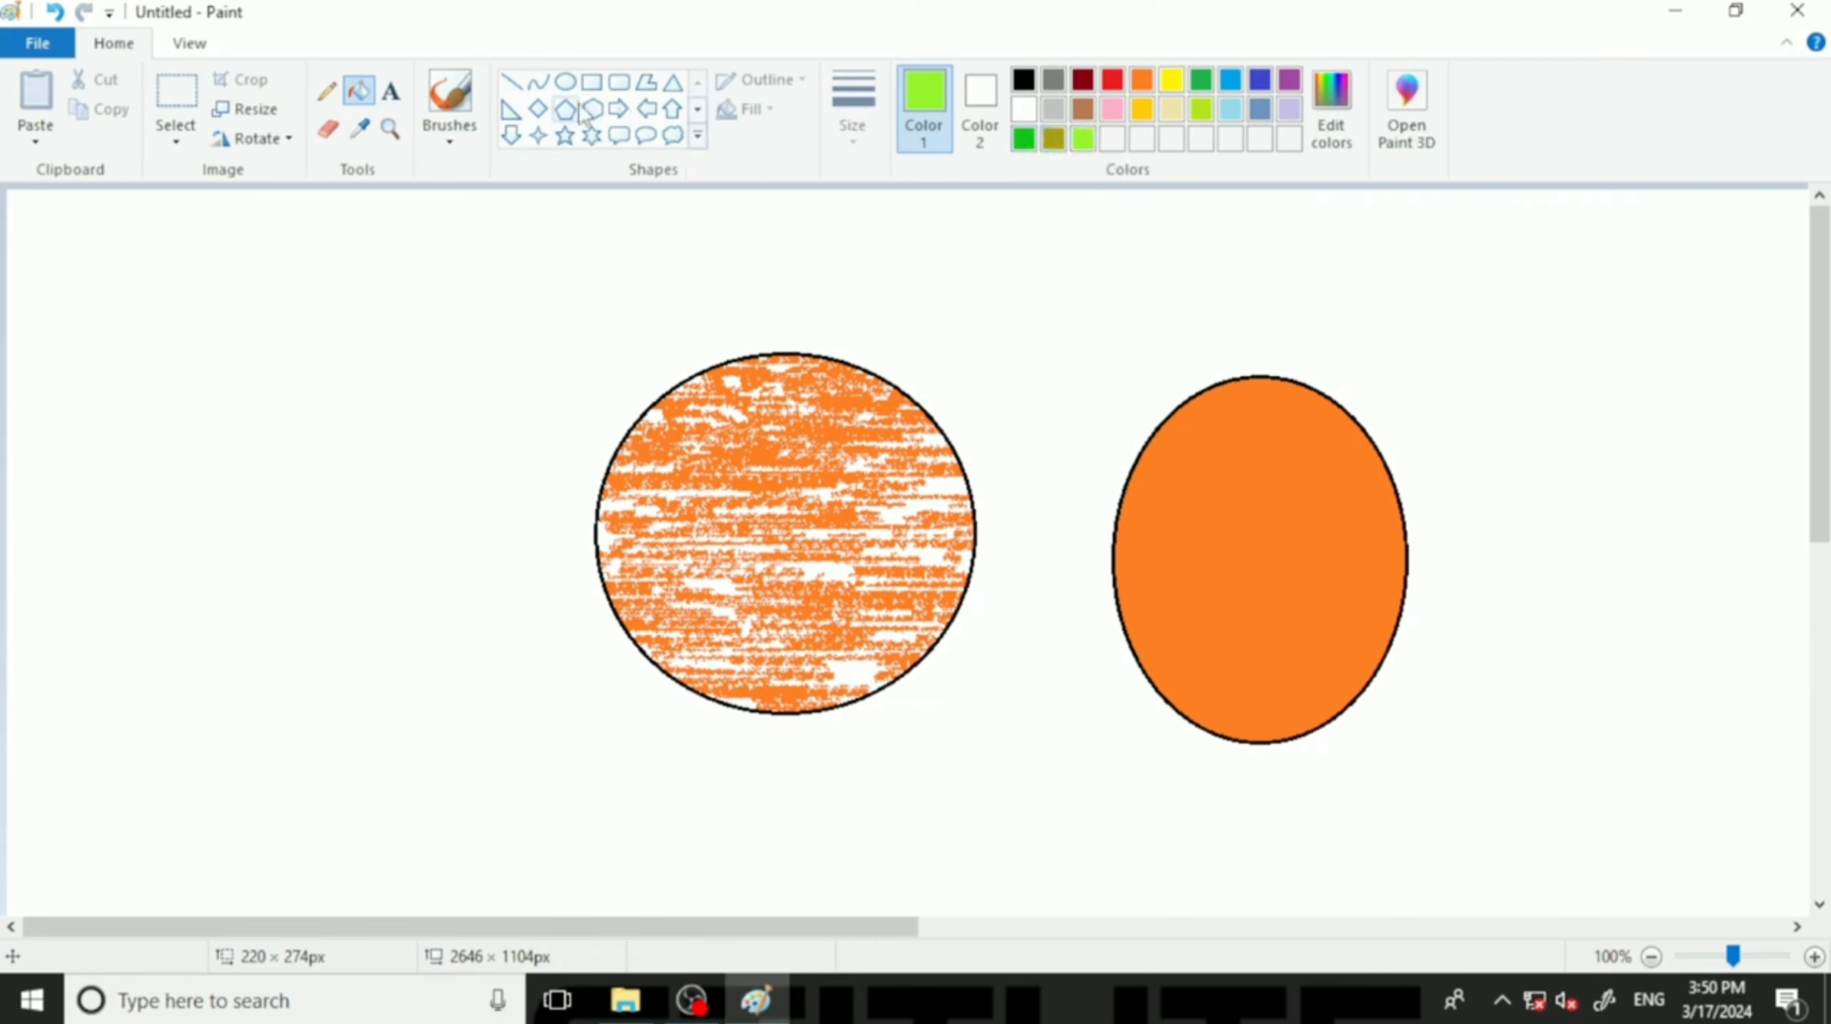
# Draw a black ellipse about 186 × 214 px left of the patchy circle and a rectangle about 239 × 124 px below it.
pyautogui.click(566, 82)
pyautogui.click(1022, 80)
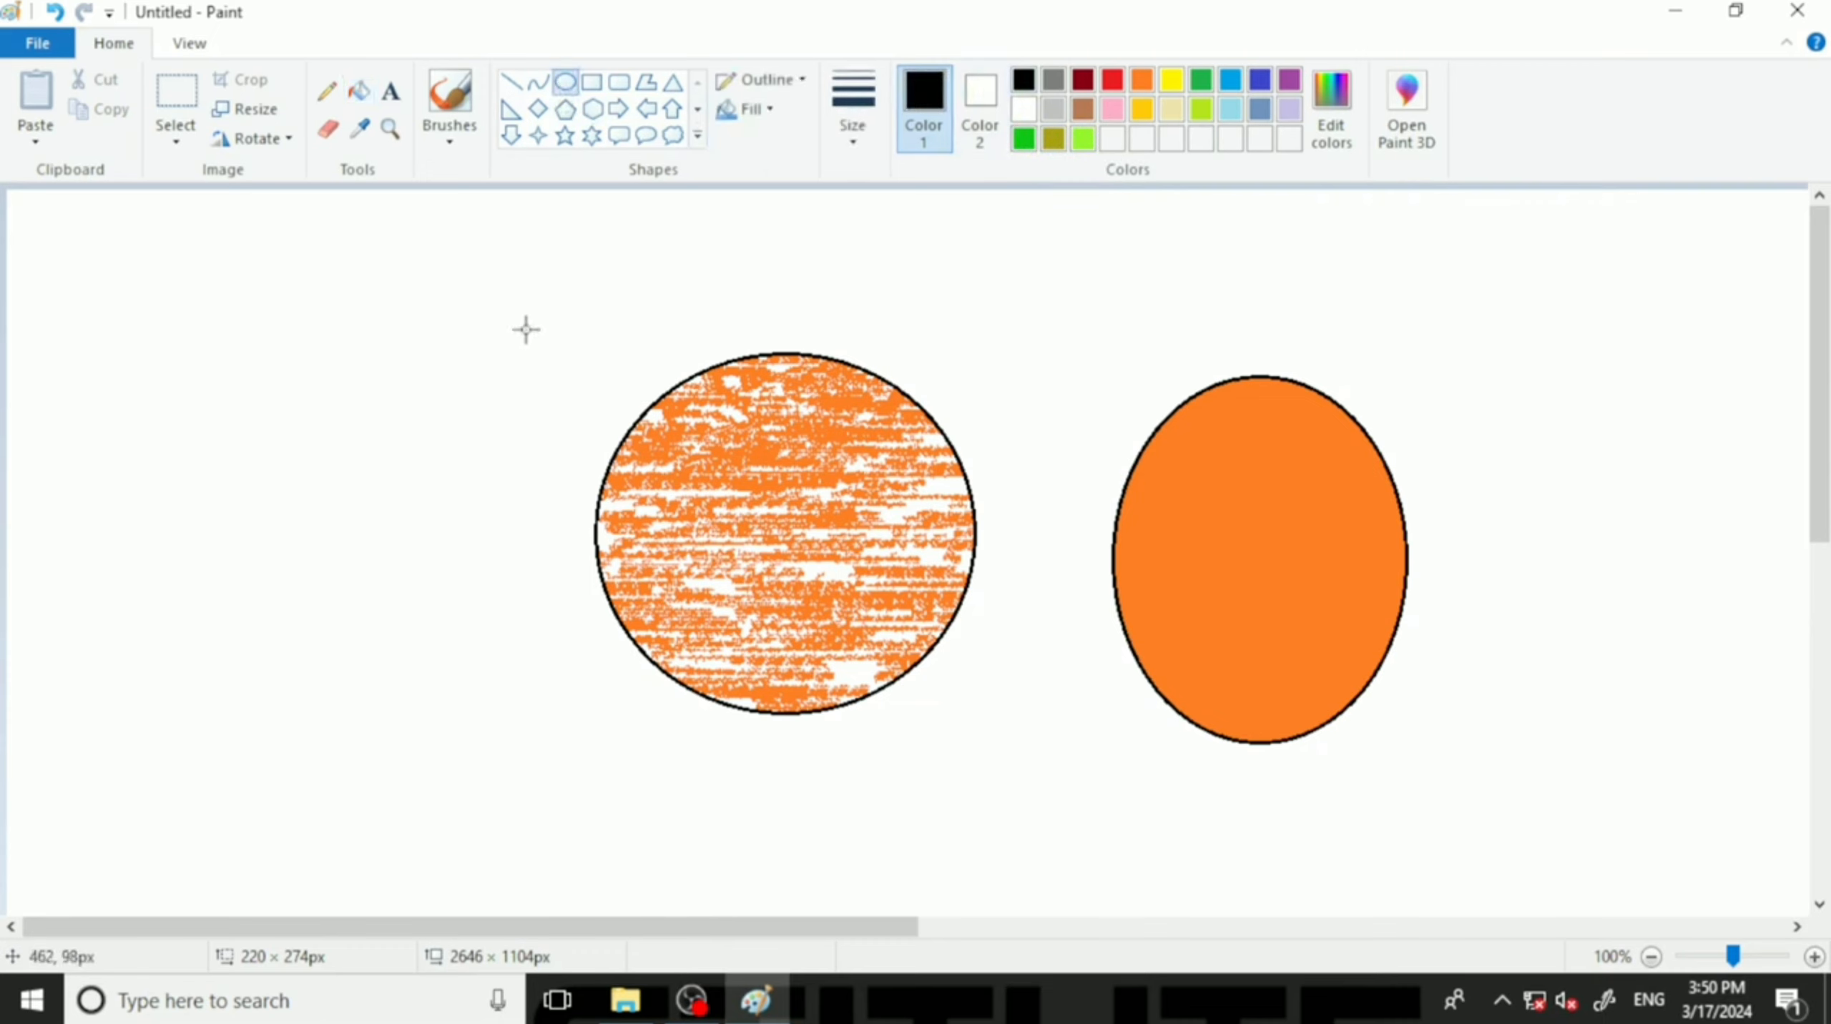
pyautogui.moveTo(165, 274); pyautogui.dragTo(412, 560)
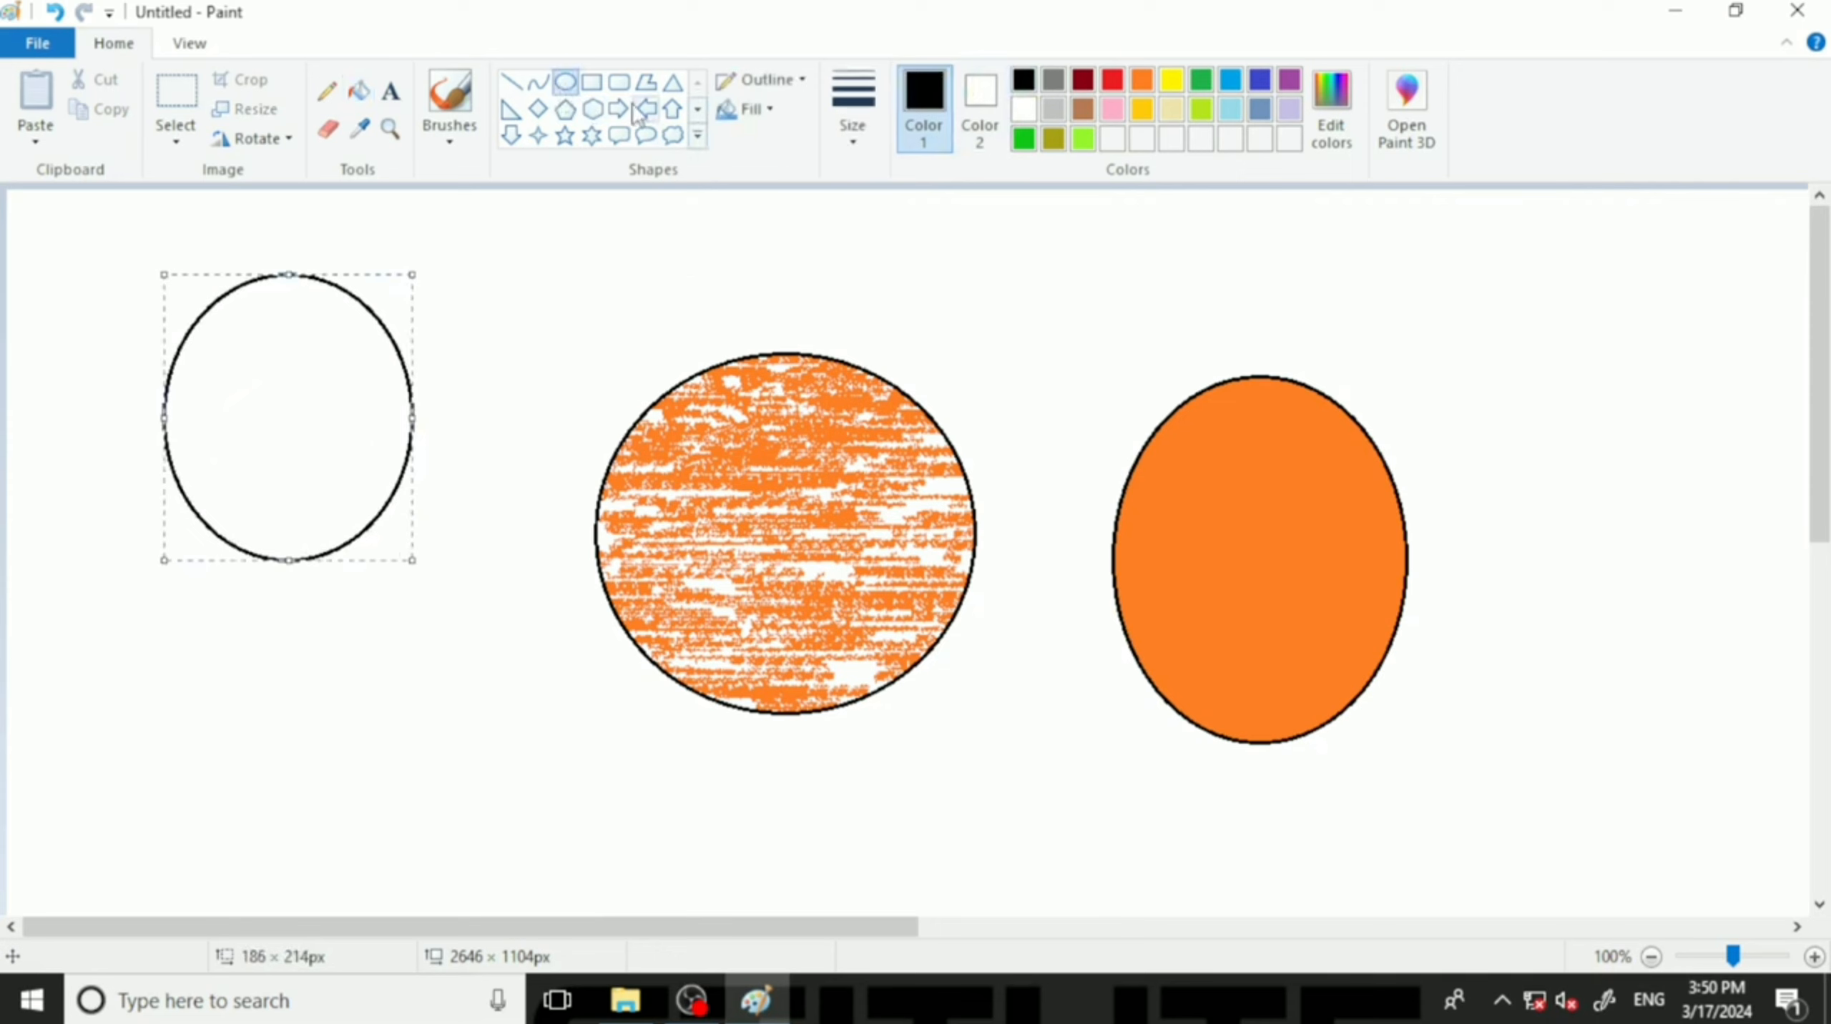
pyautogui.click(592, 82)
pyautogui.moveTo(127, 617); pyautogui.dragTo(447, 783)
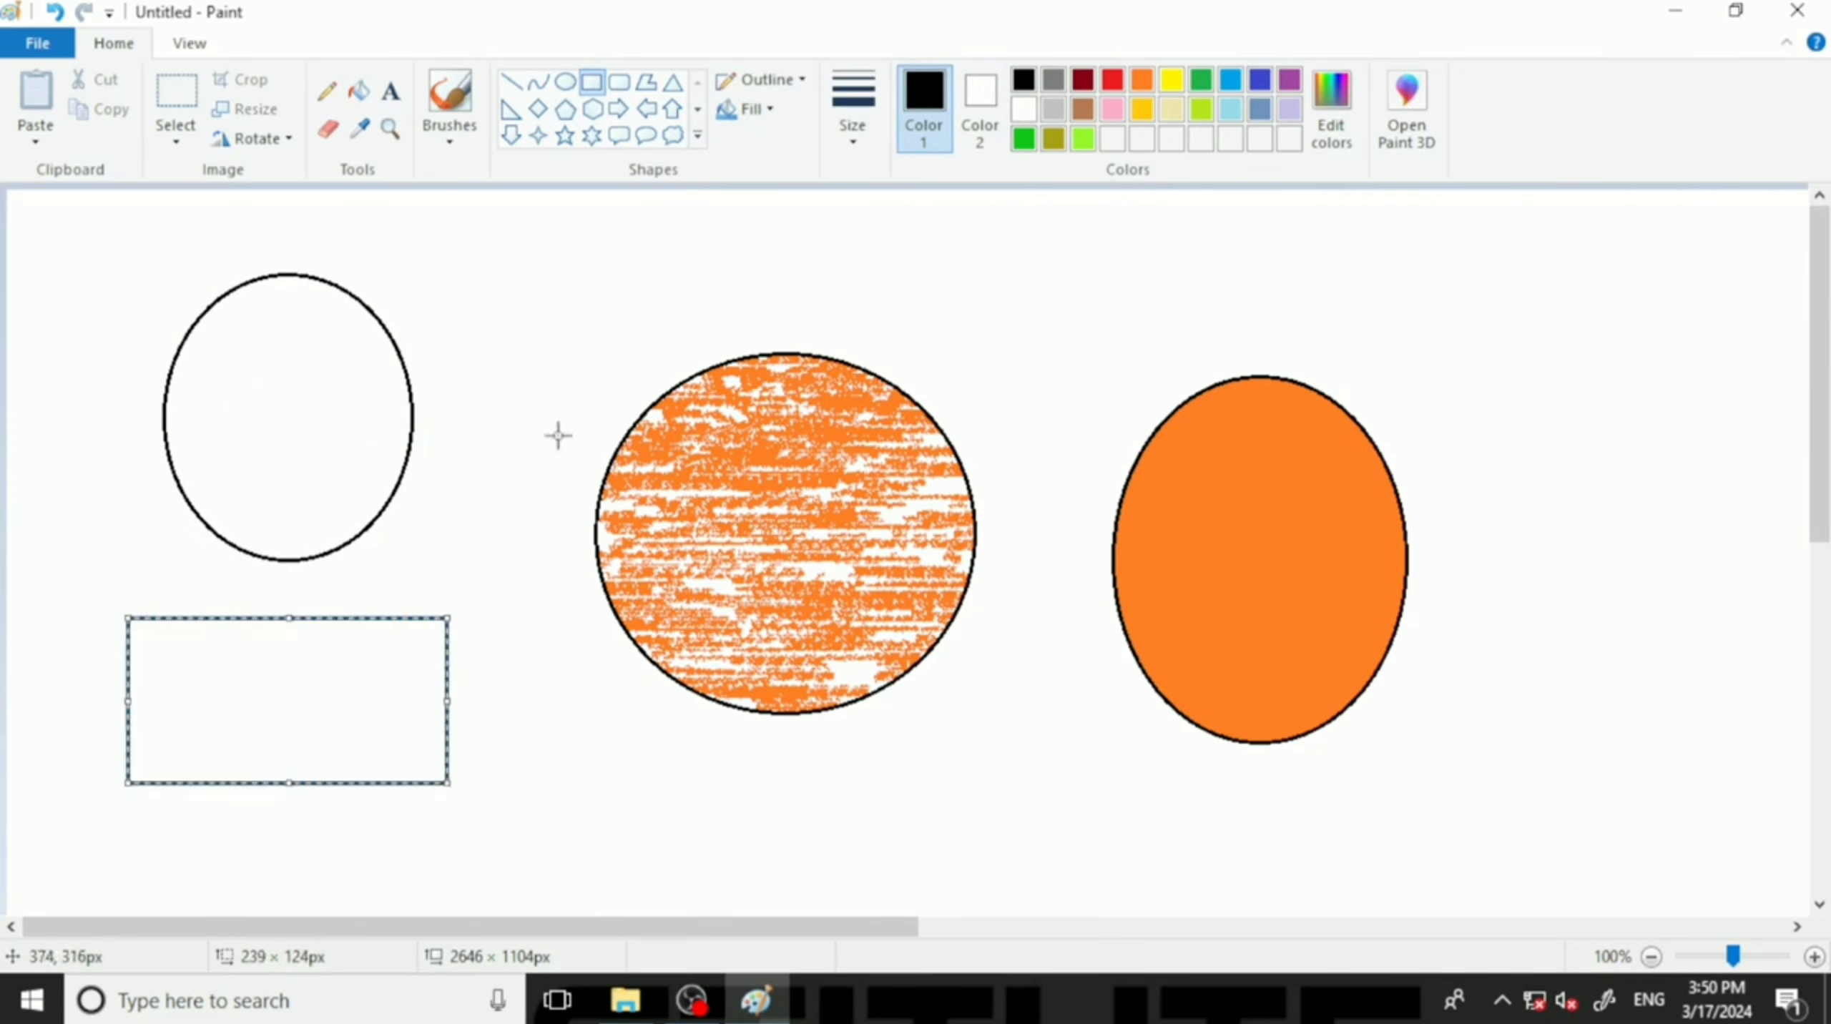
# Fill the newly drawn ellipse with the custom green and the rectangle below it with the custom lime green.
pyautogui.click(358, 90)
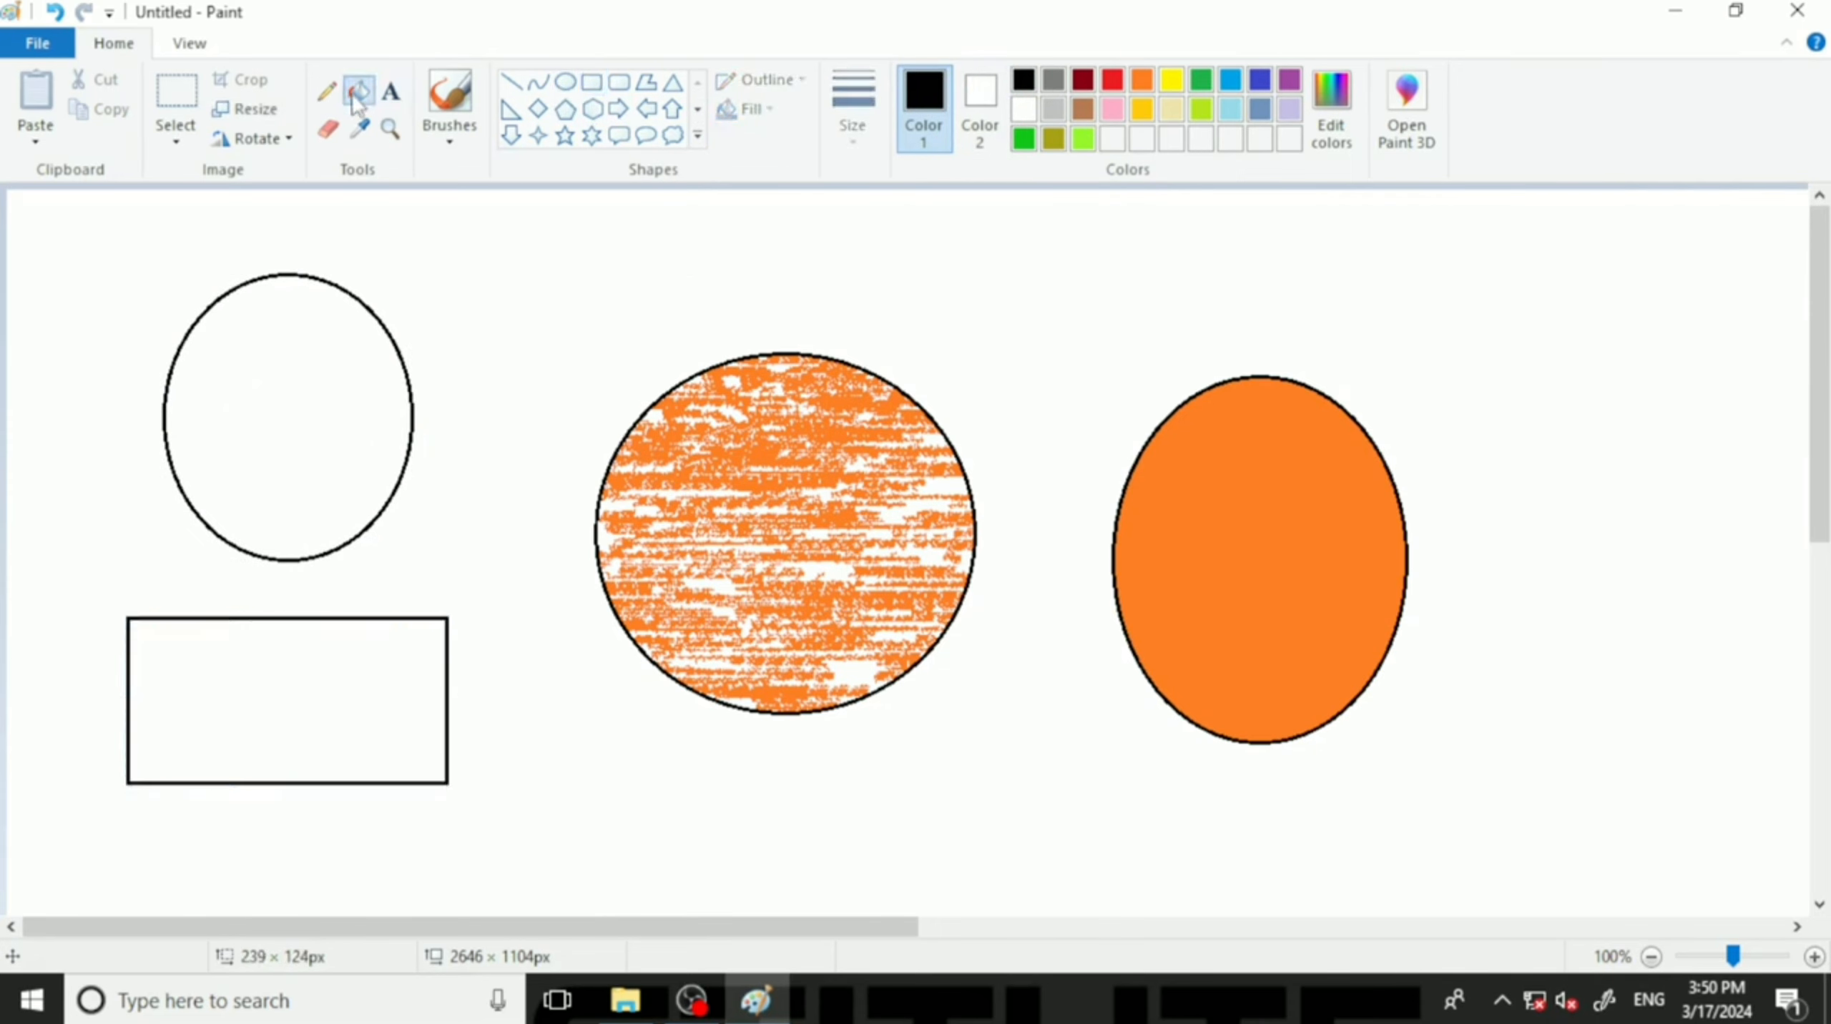
pyautogui.click(1024, 139)
pyautogui.click(281, 366)
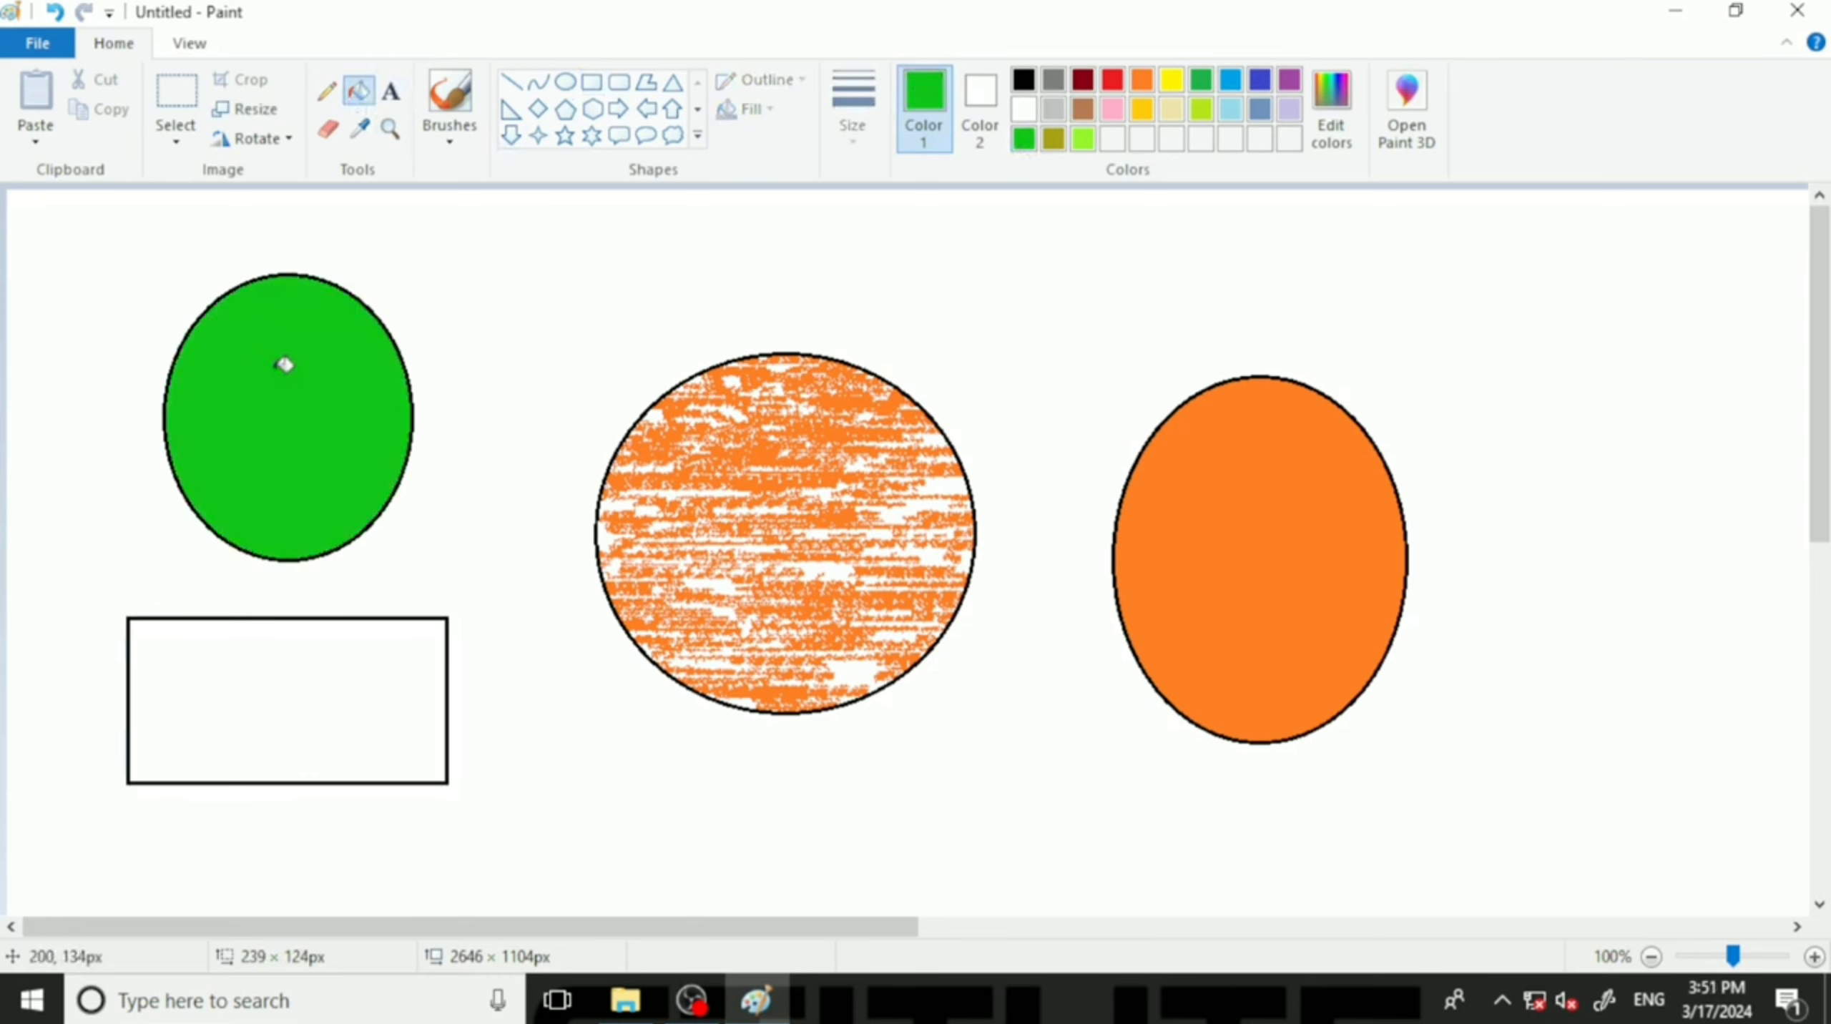
pyautogui.click(1084, 139)
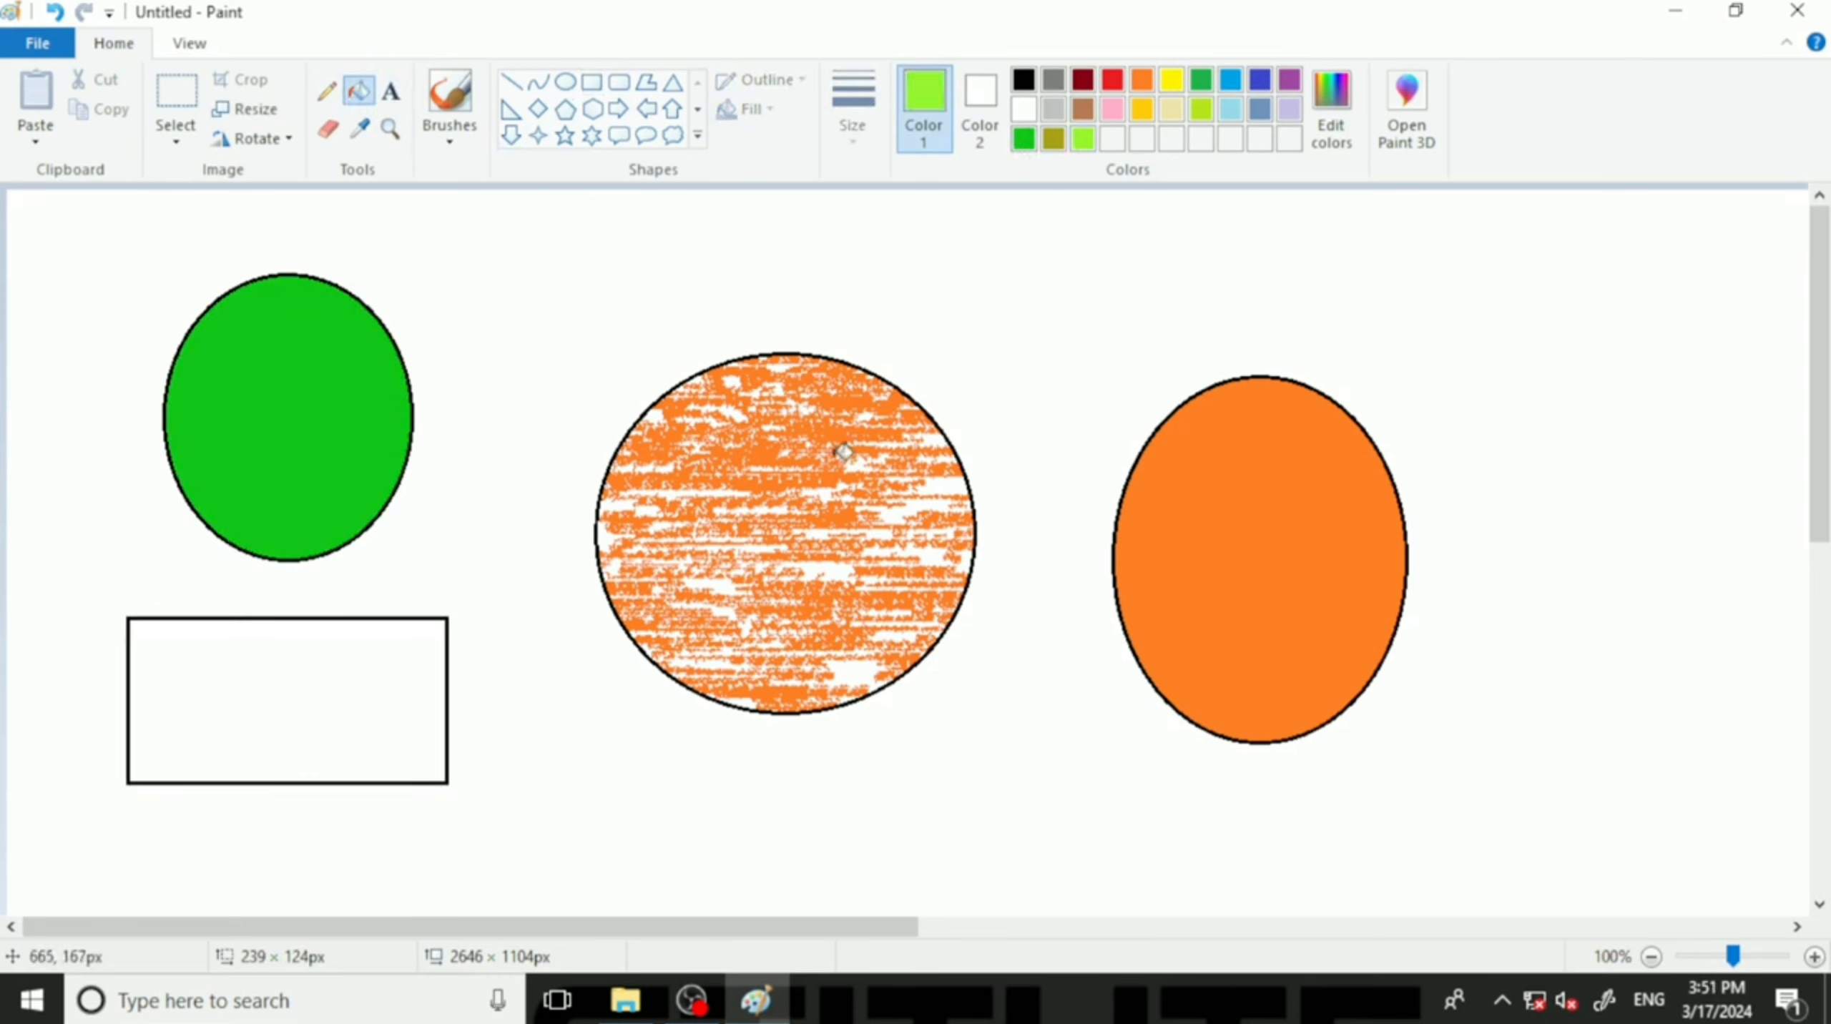
pyautogui.click(391, 678)
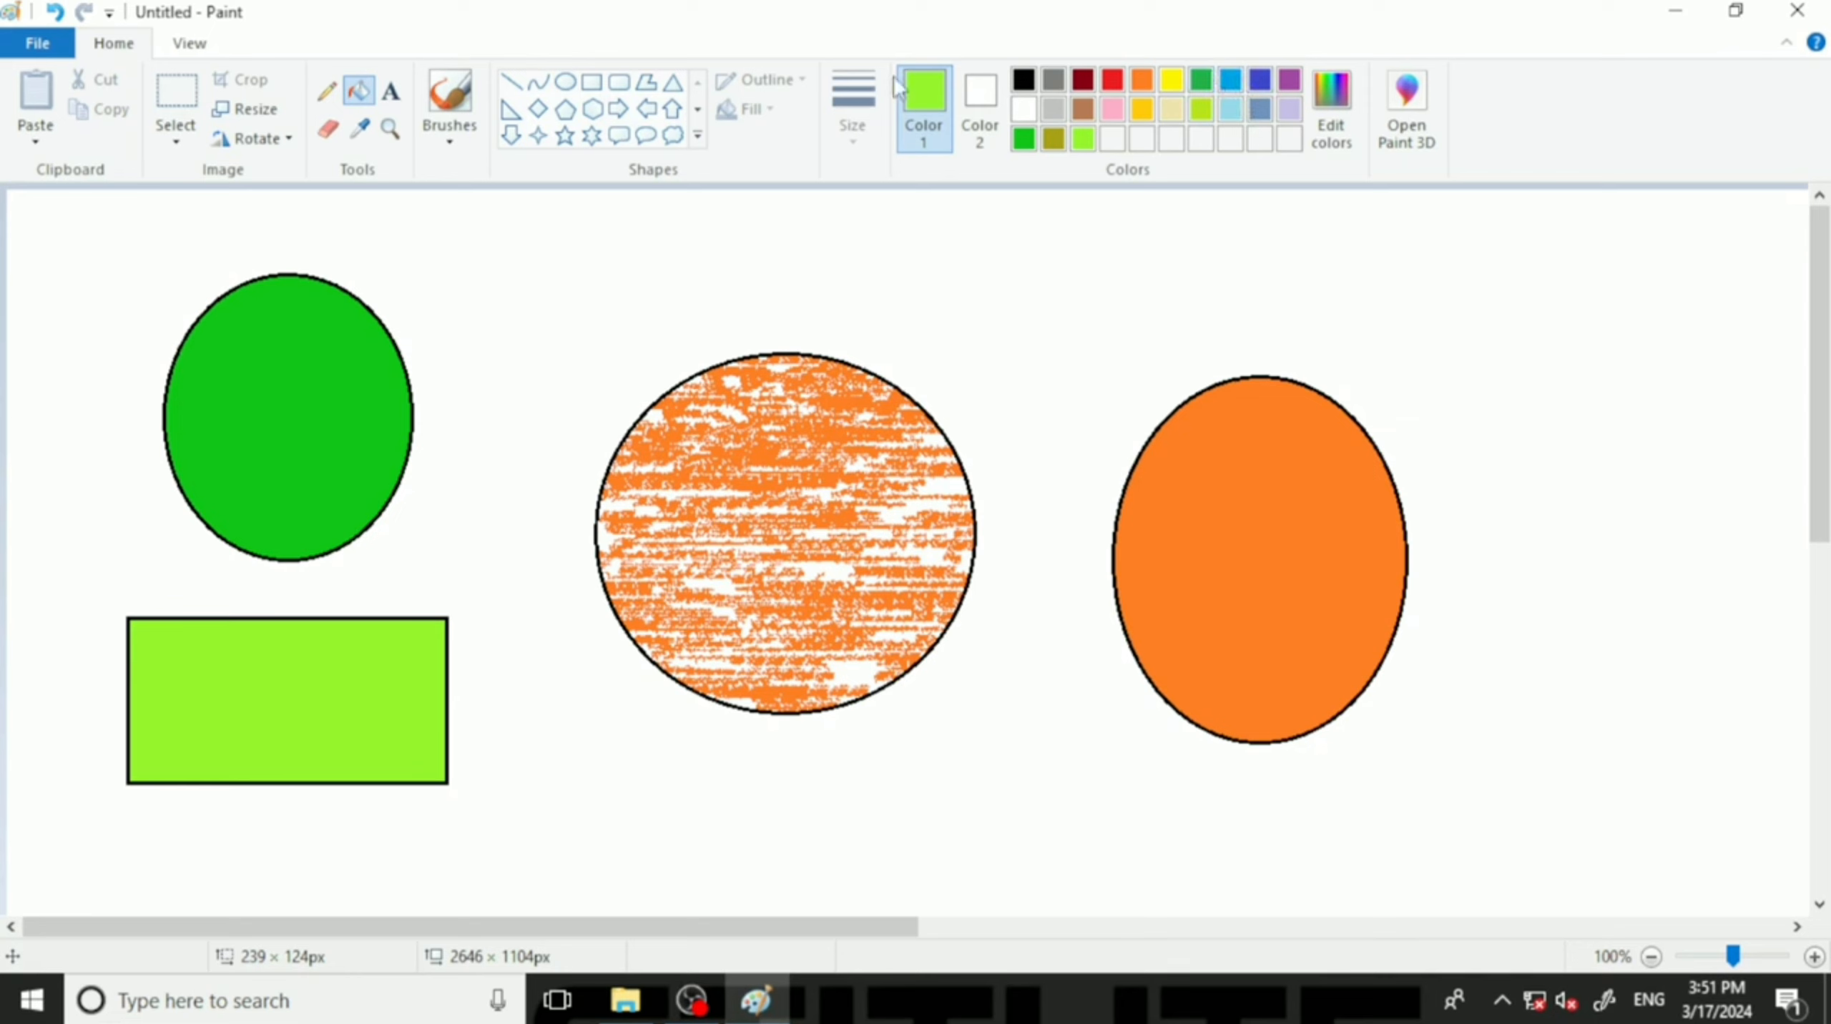
# Draw a black six-point star about 153 × 186 px to the upper right of the orange ellipse.
pyautogui.click(1024, 80)
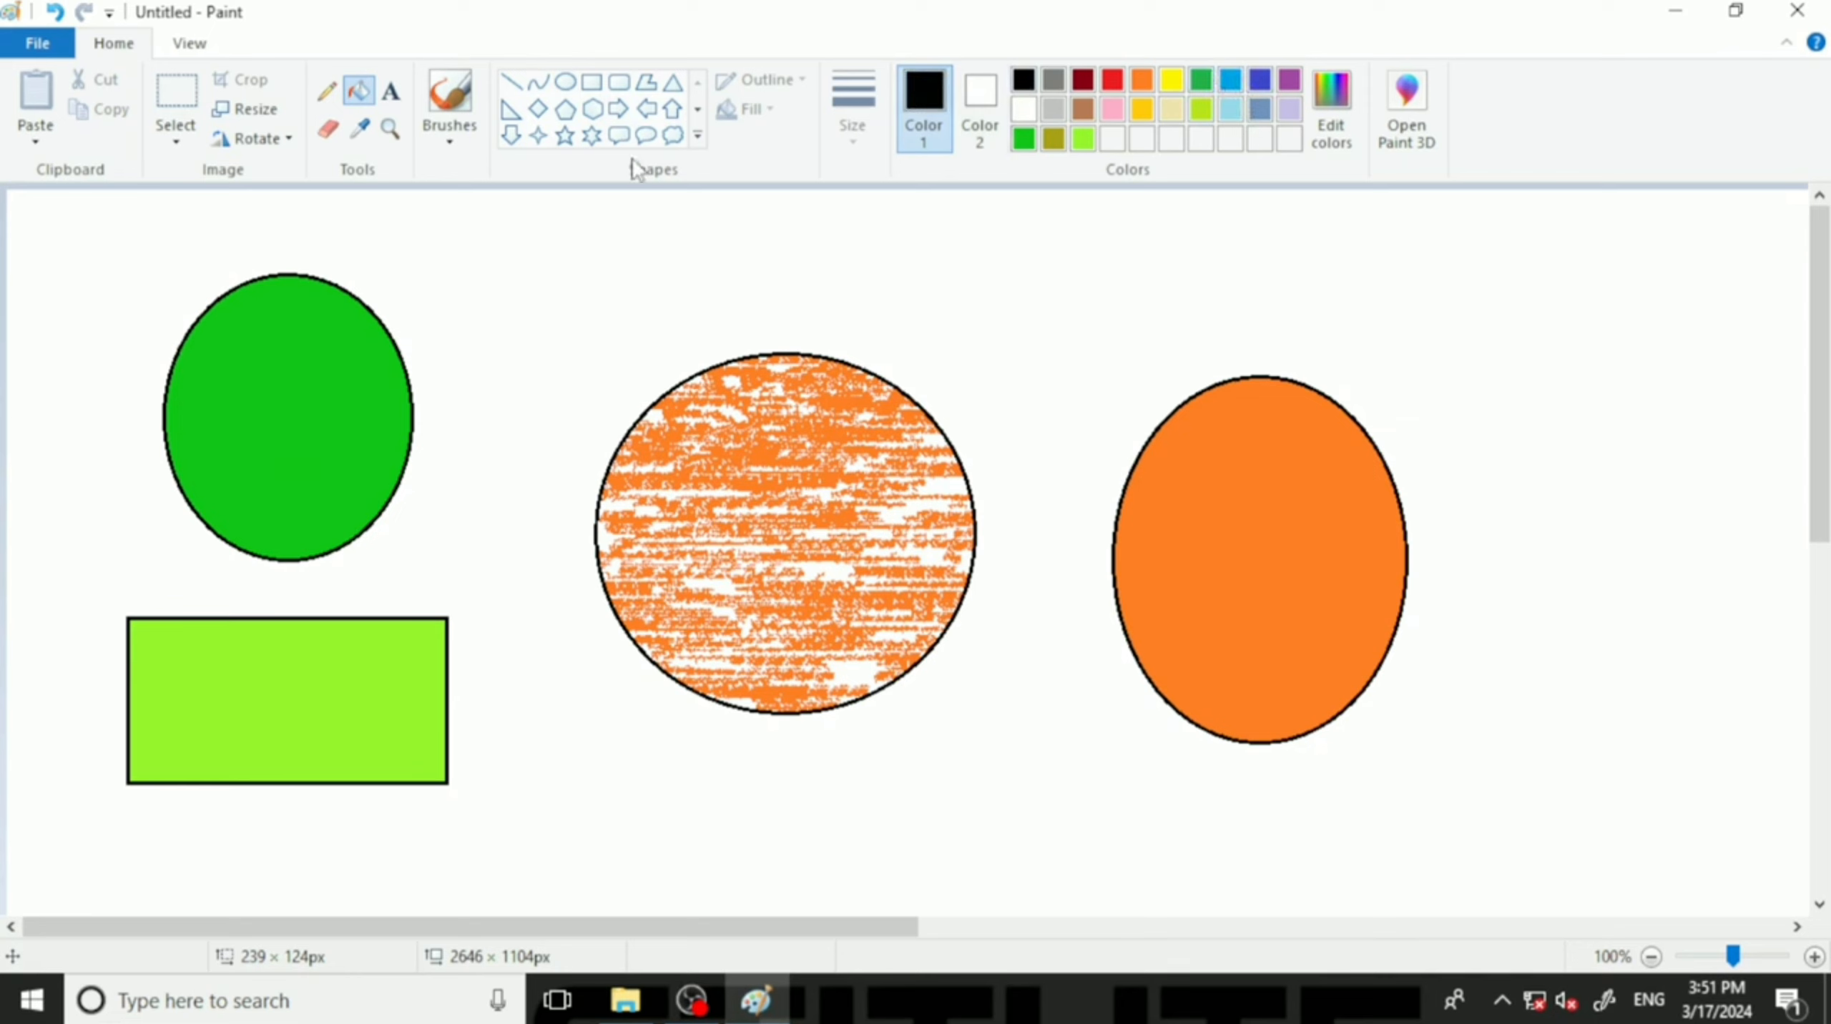
pyautogui.click(592, 137)
pyautogui.moveTo(1460, 267); pyautogui.dragTo(1665, 516)
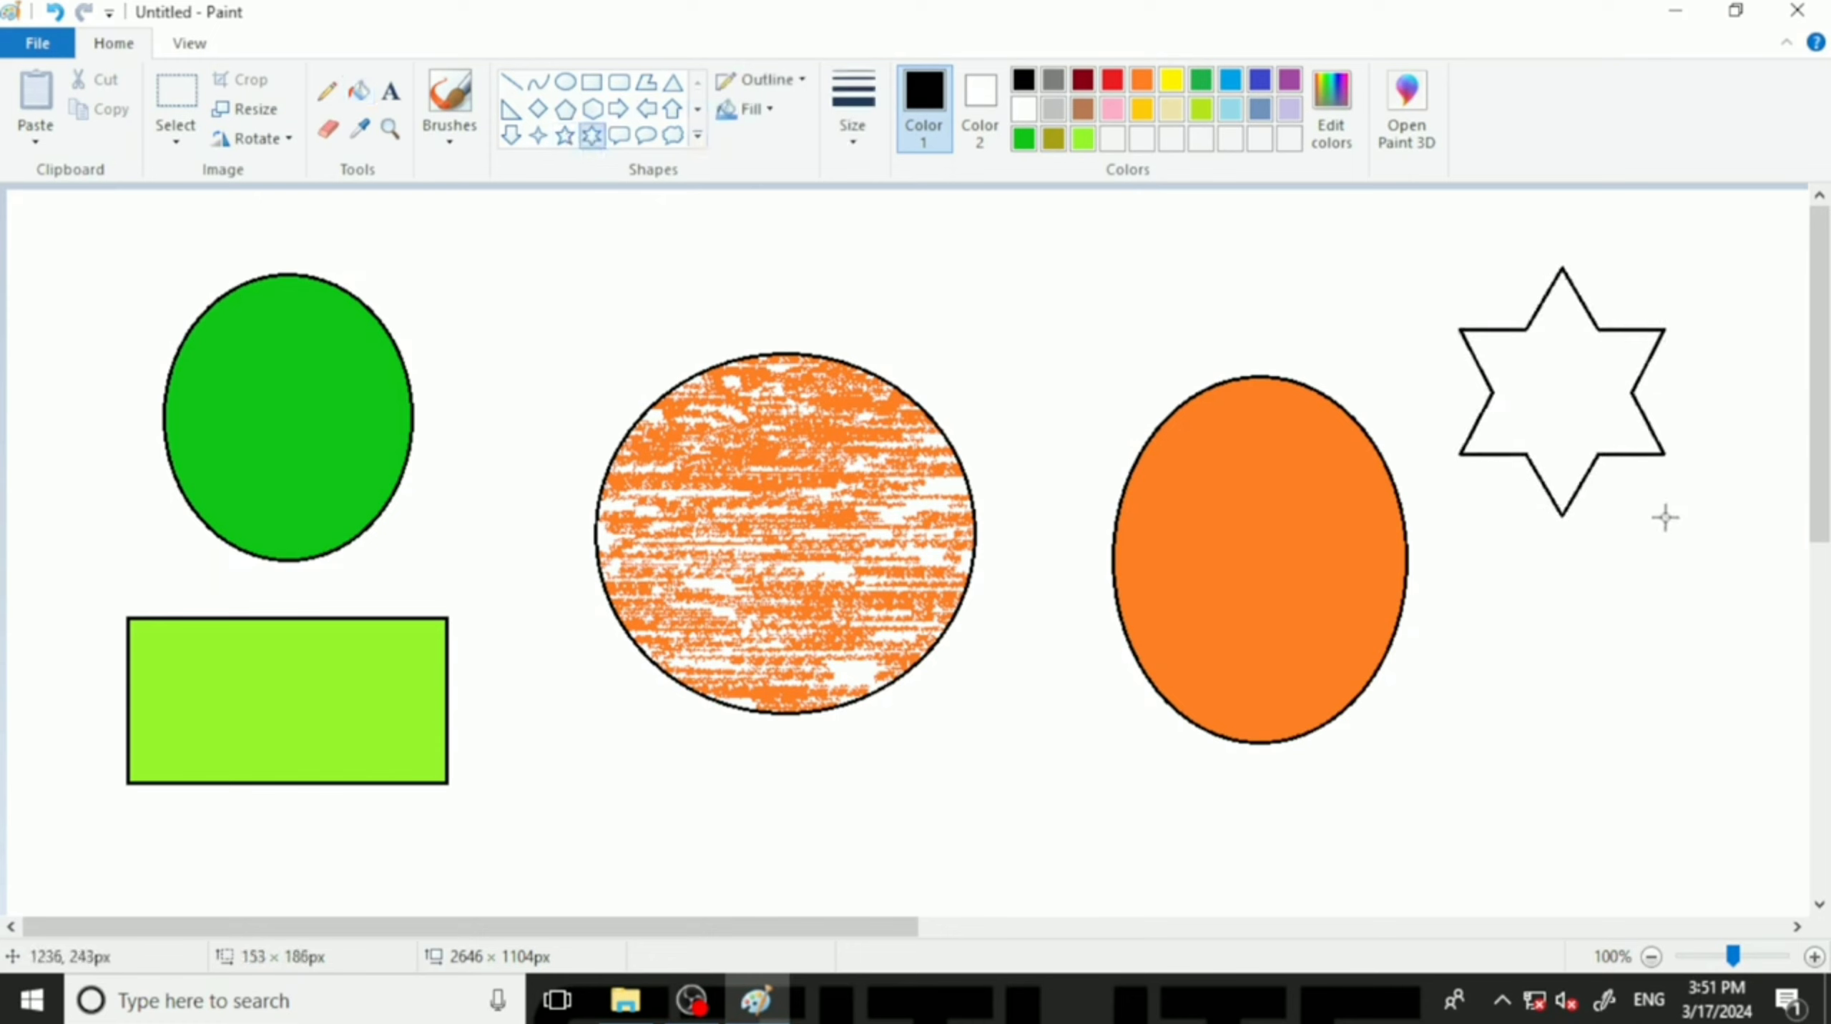
pyautogui.click(1384, 295)
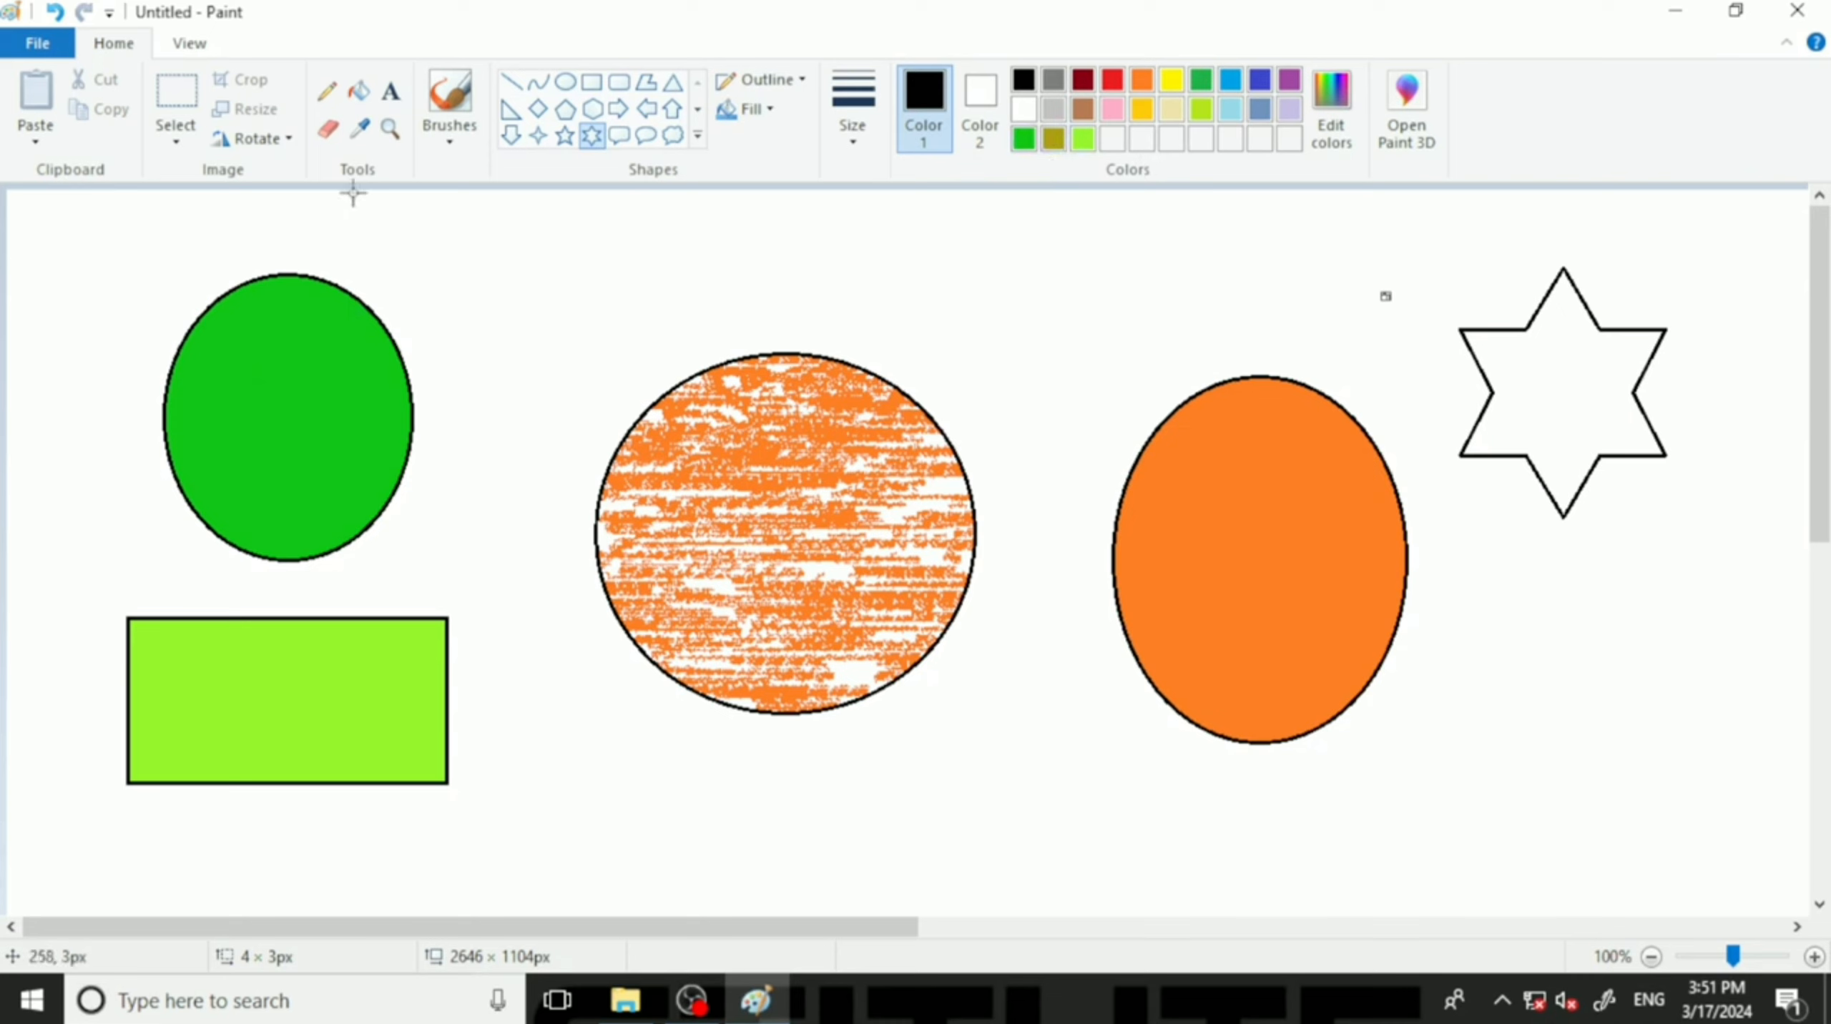
# Sample the green from the filled ellipse with the Color picker and fill the six-point star with it.
pyautogui.click(360, 131)
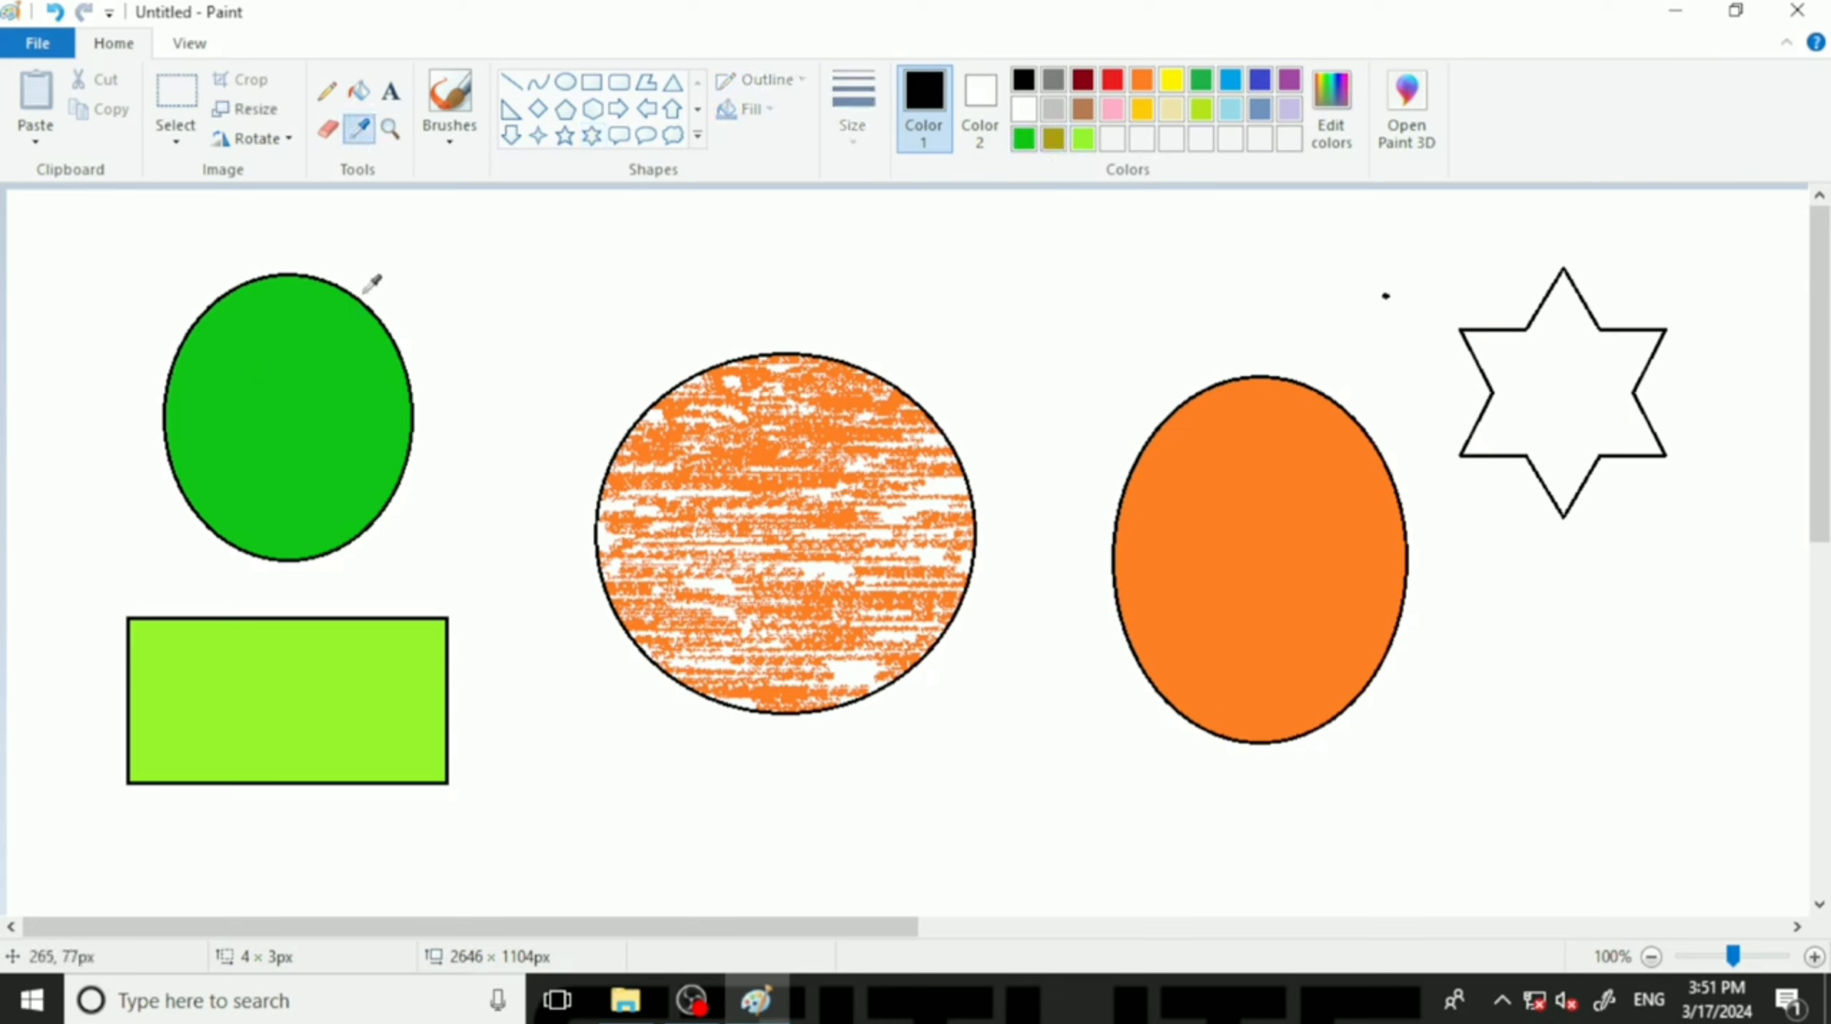
pyautogui.click(360, 142)
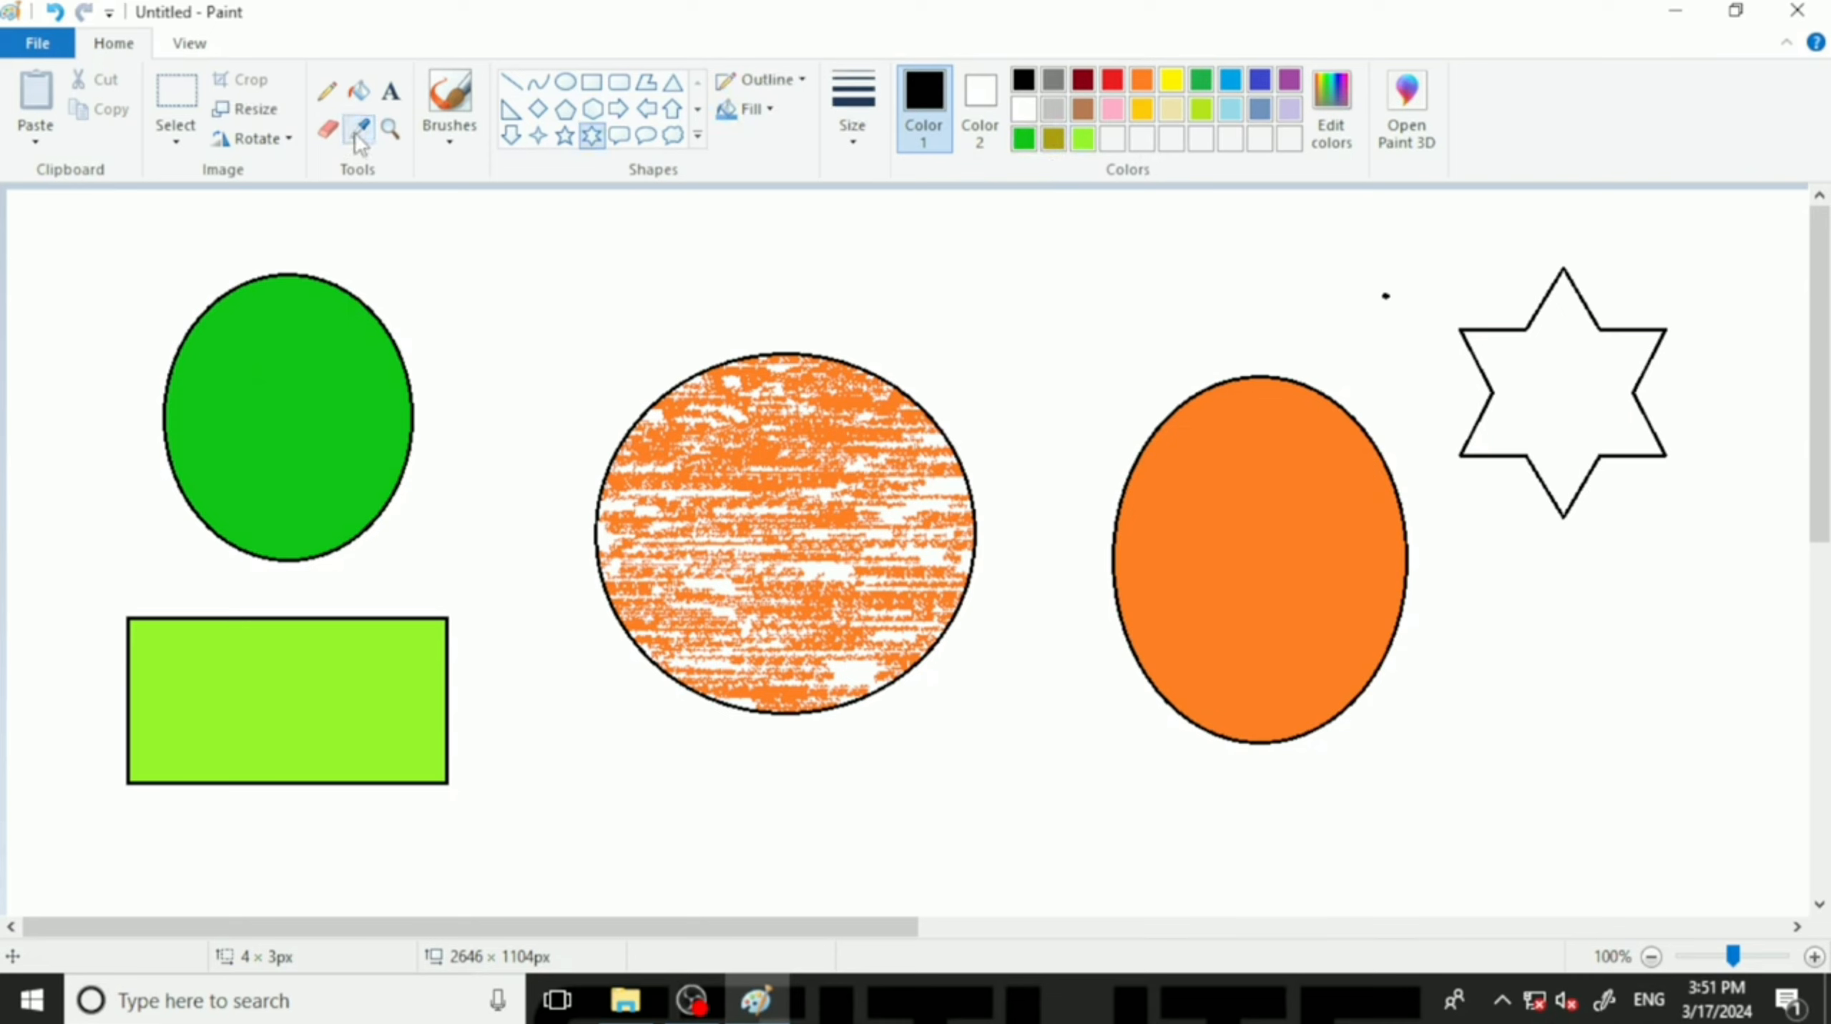
pyautogui.click(360, 141)
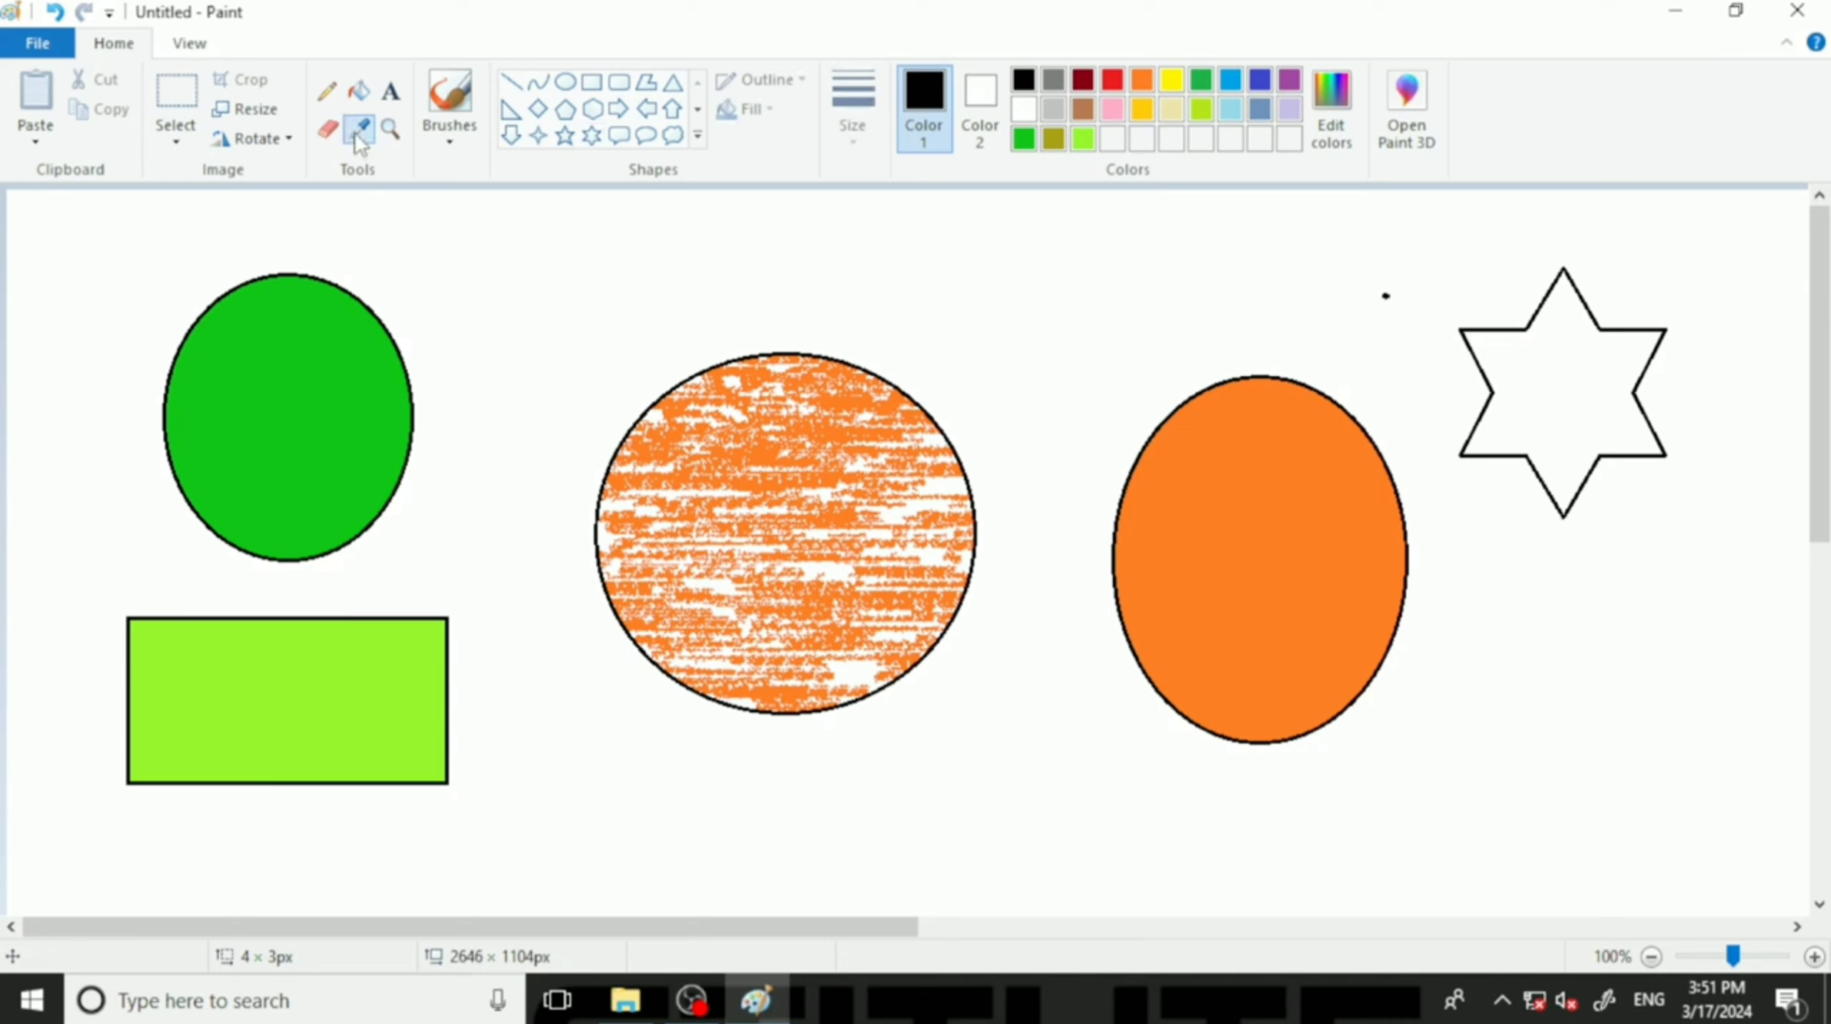
pyautogui.click(288, 324)
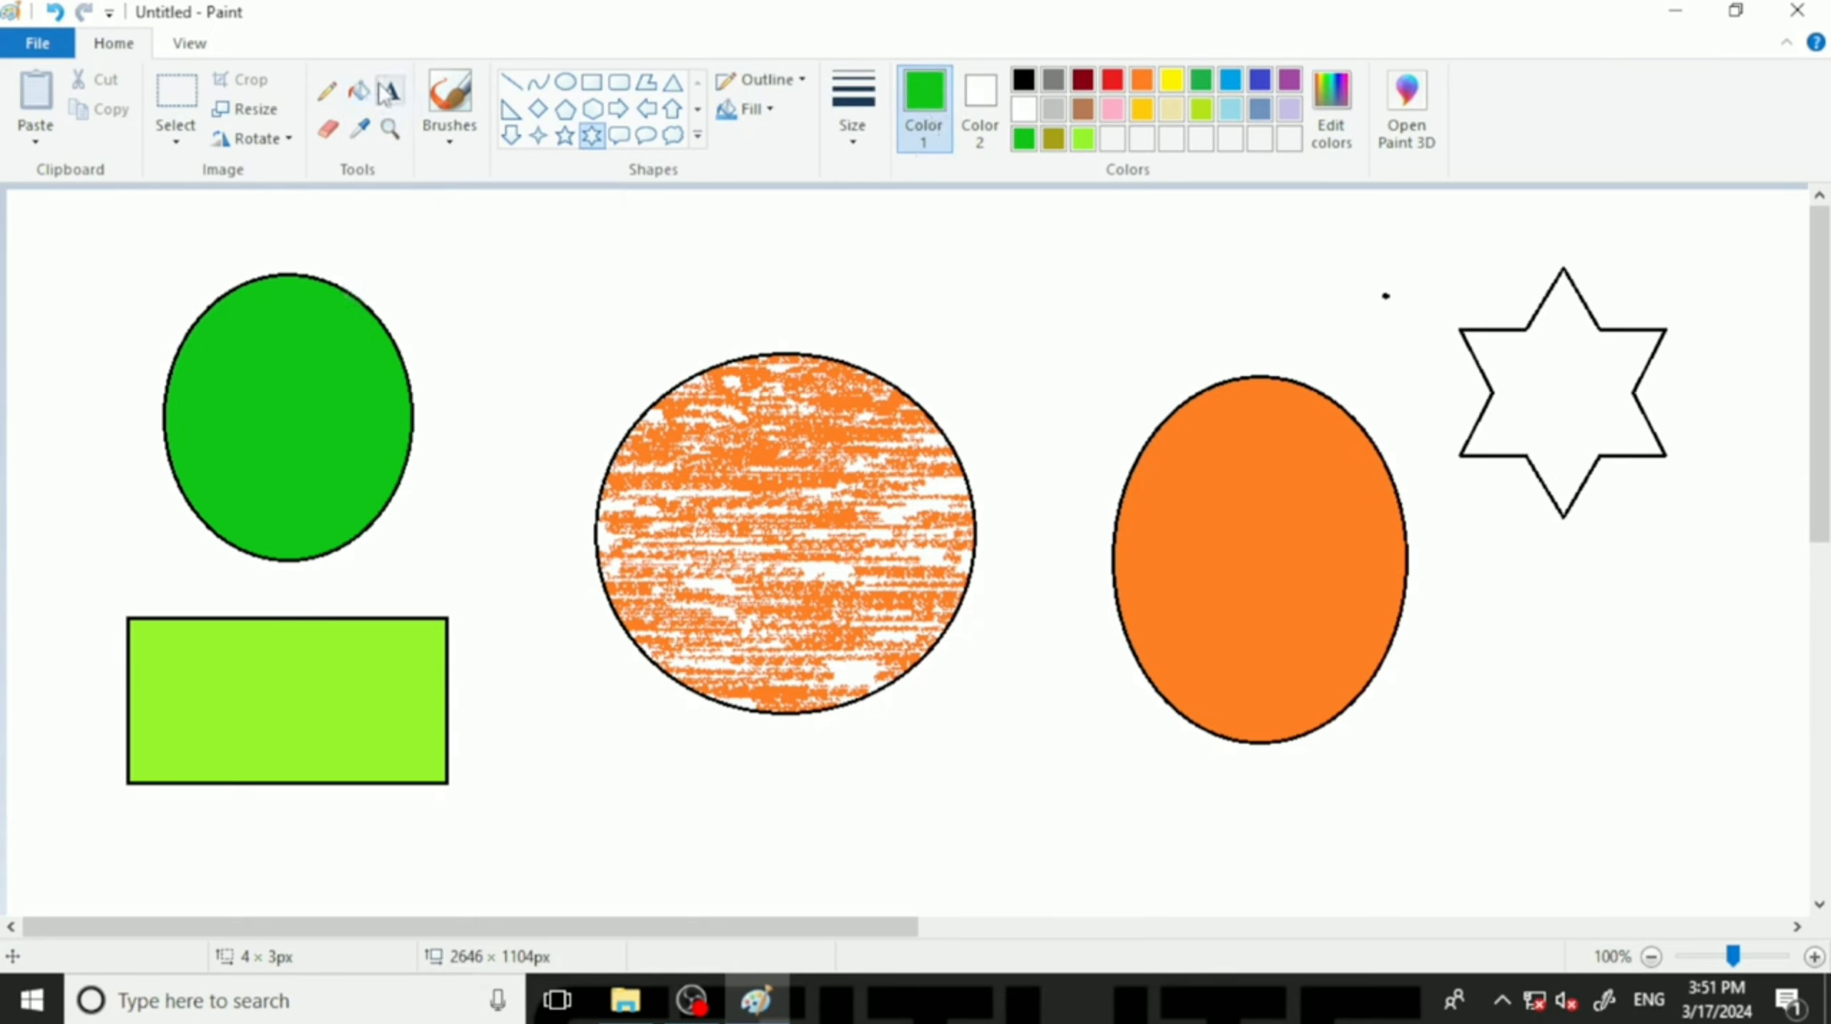
pyautogui.click(358, 90)
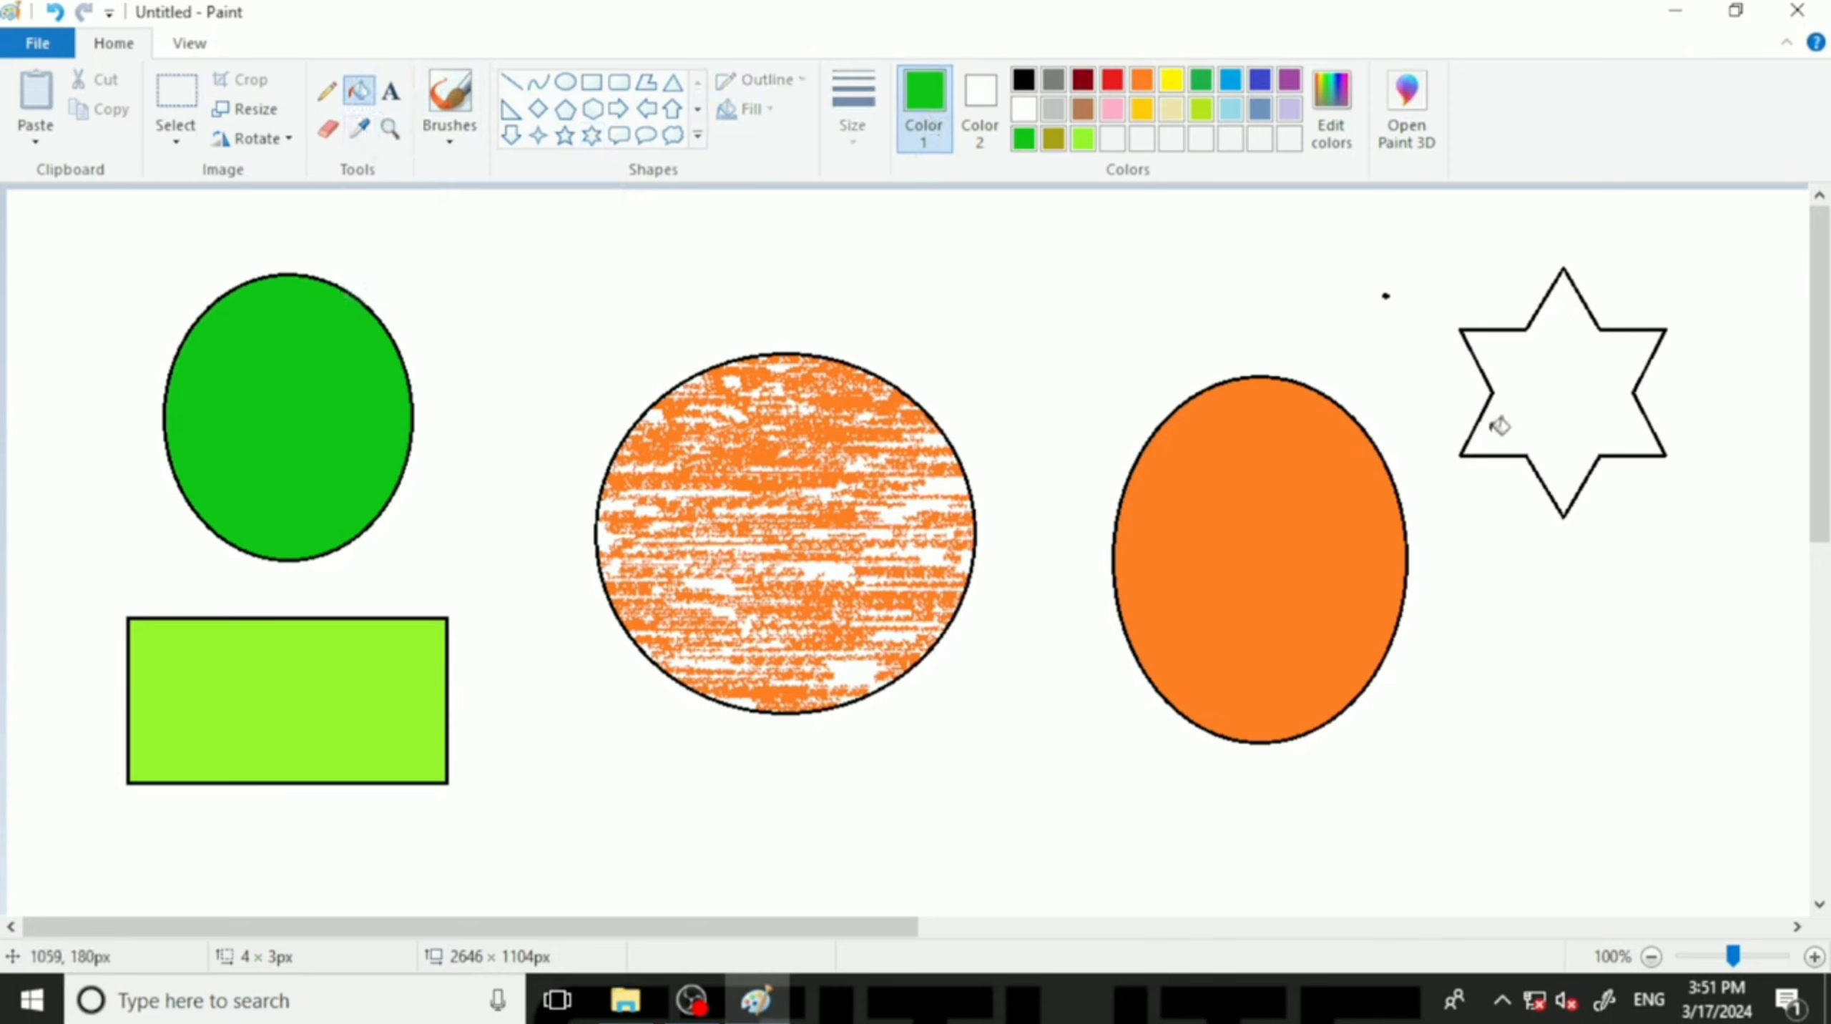
pyautogui.click(1572, 392)
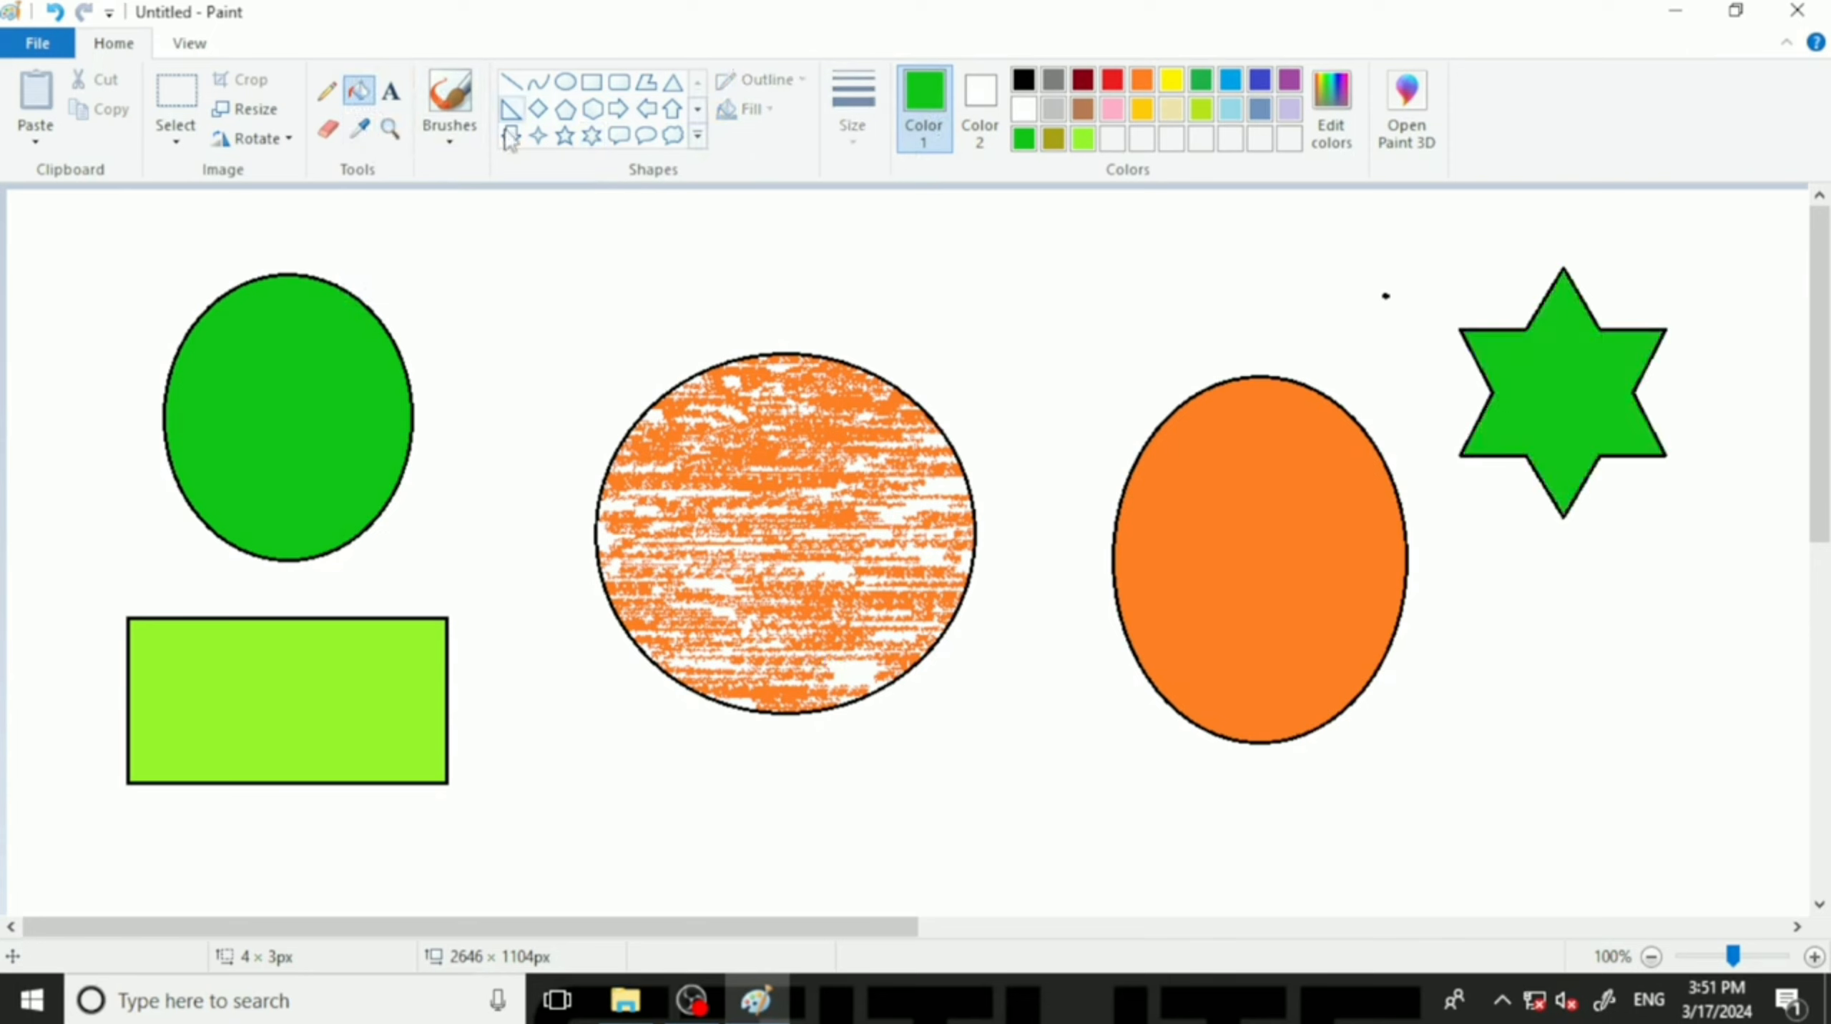
# Sample the lime green from the filled rectangle with the Color picker and fill the orange ellipse with it.
pyautogui.click(367, 137)
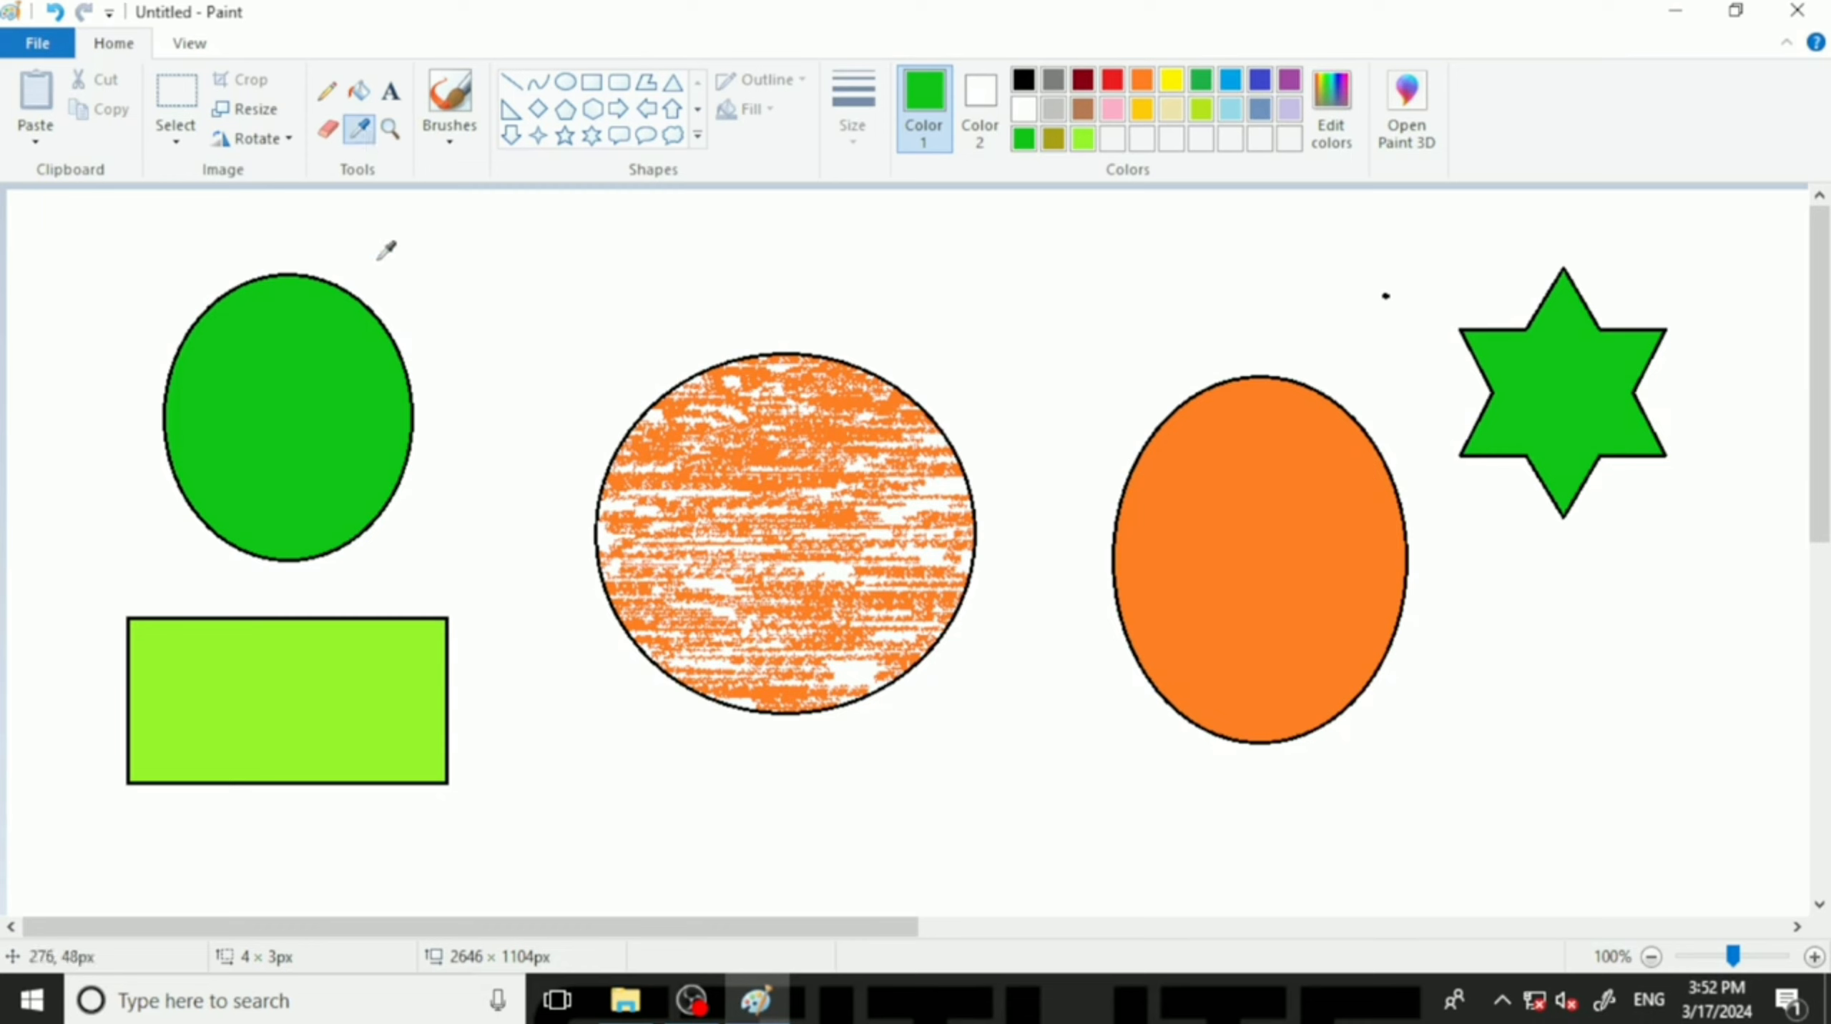
pyautogui.click(273, 705)
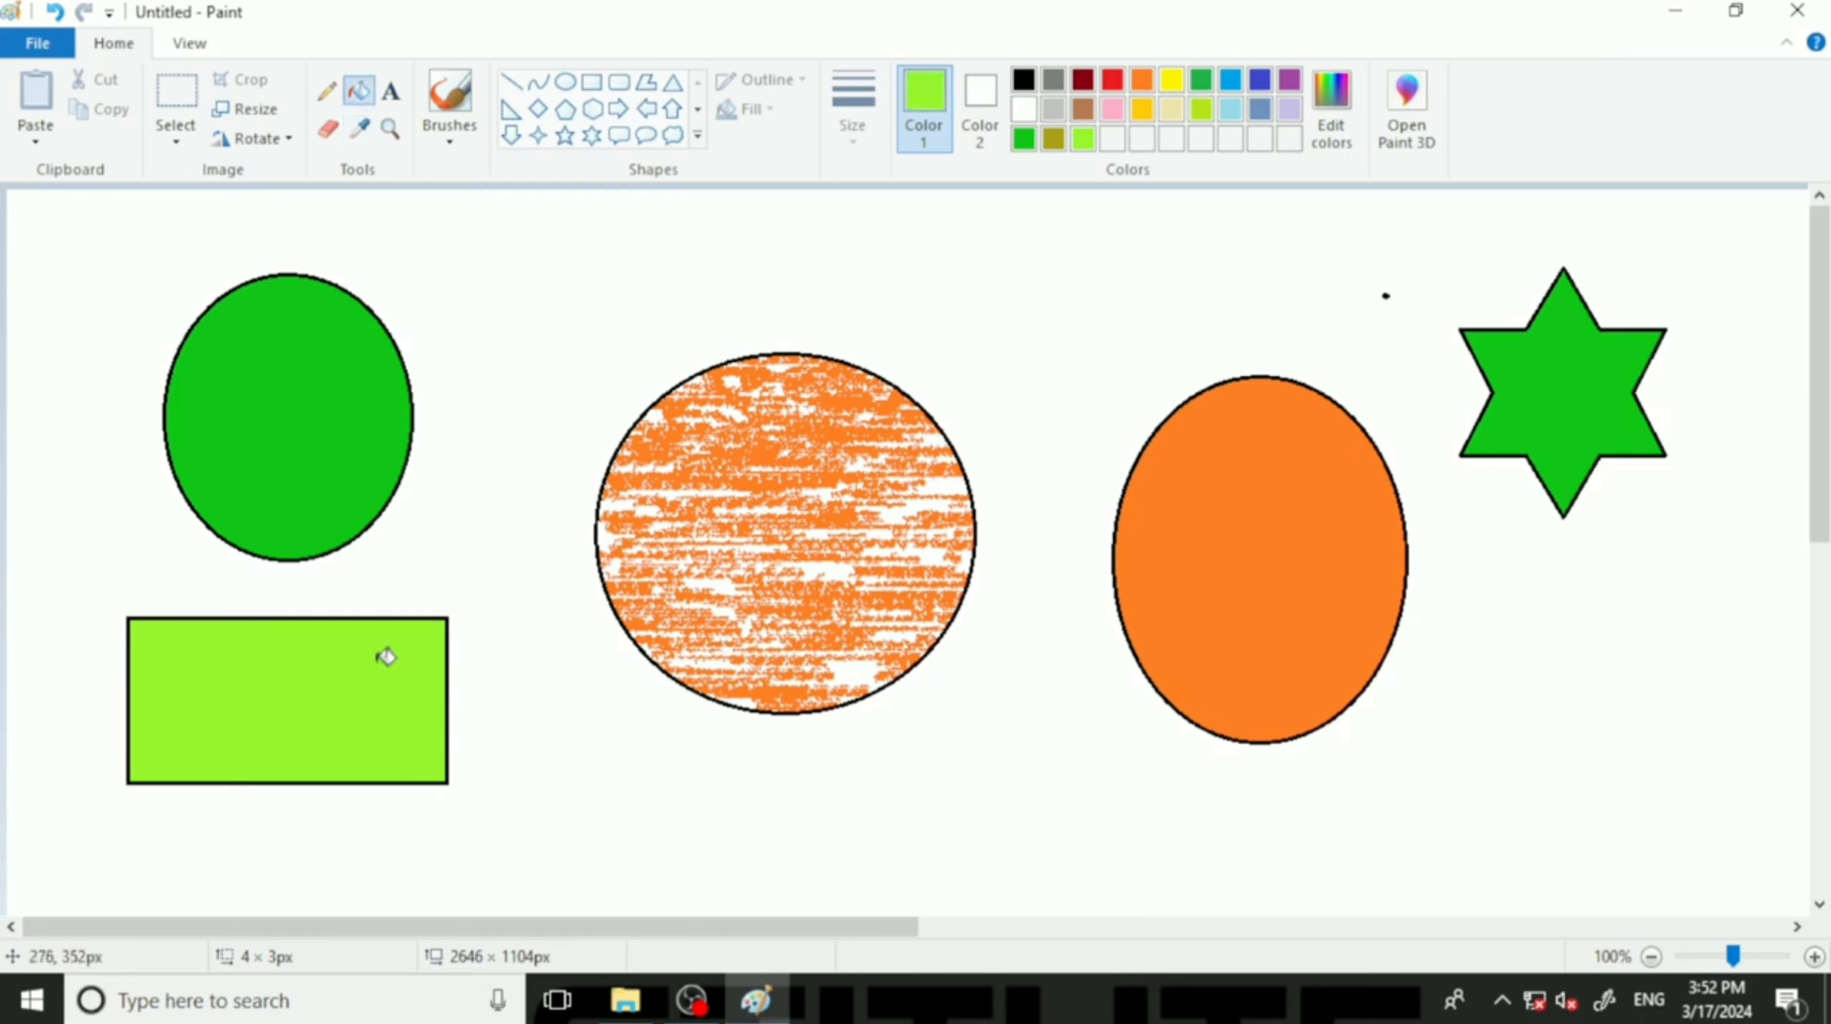
pyautogui.click(1259, 504)
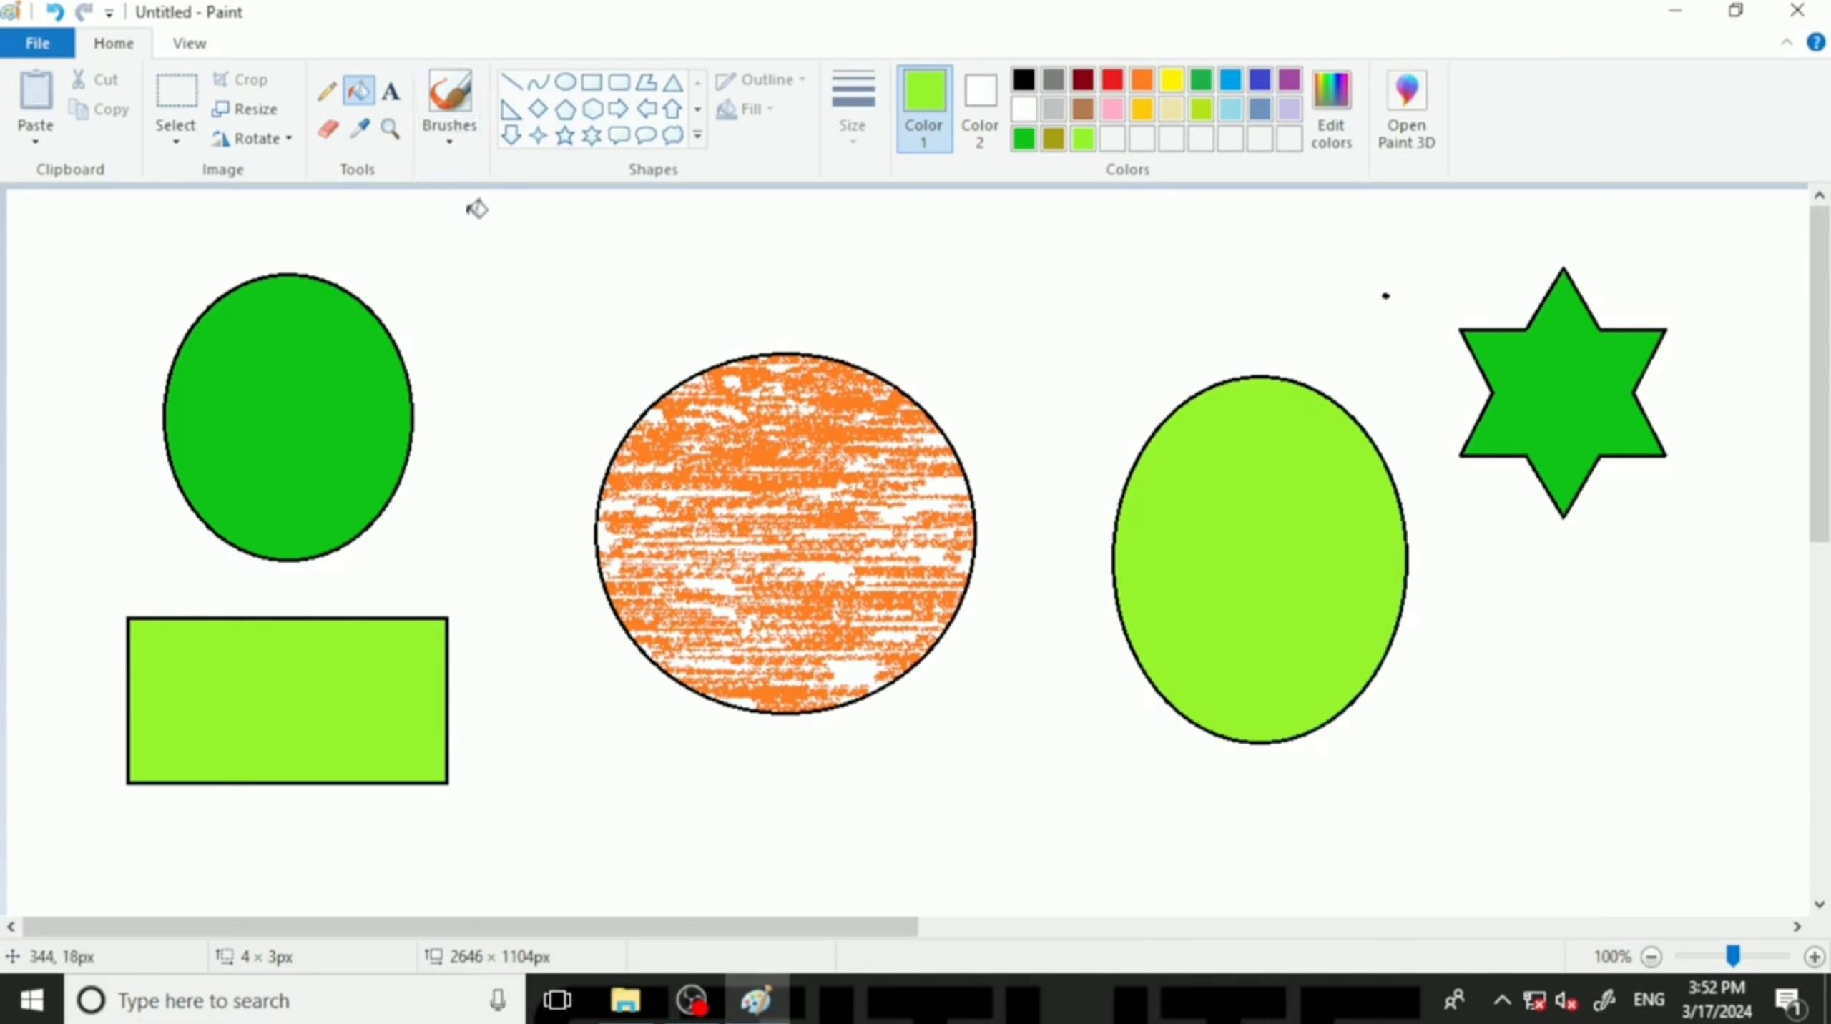
# Clear the entire canvas and draw a black right-pointing block arrow in its upper-left area.
pyautogui.hotkey('ctrl', 'a')
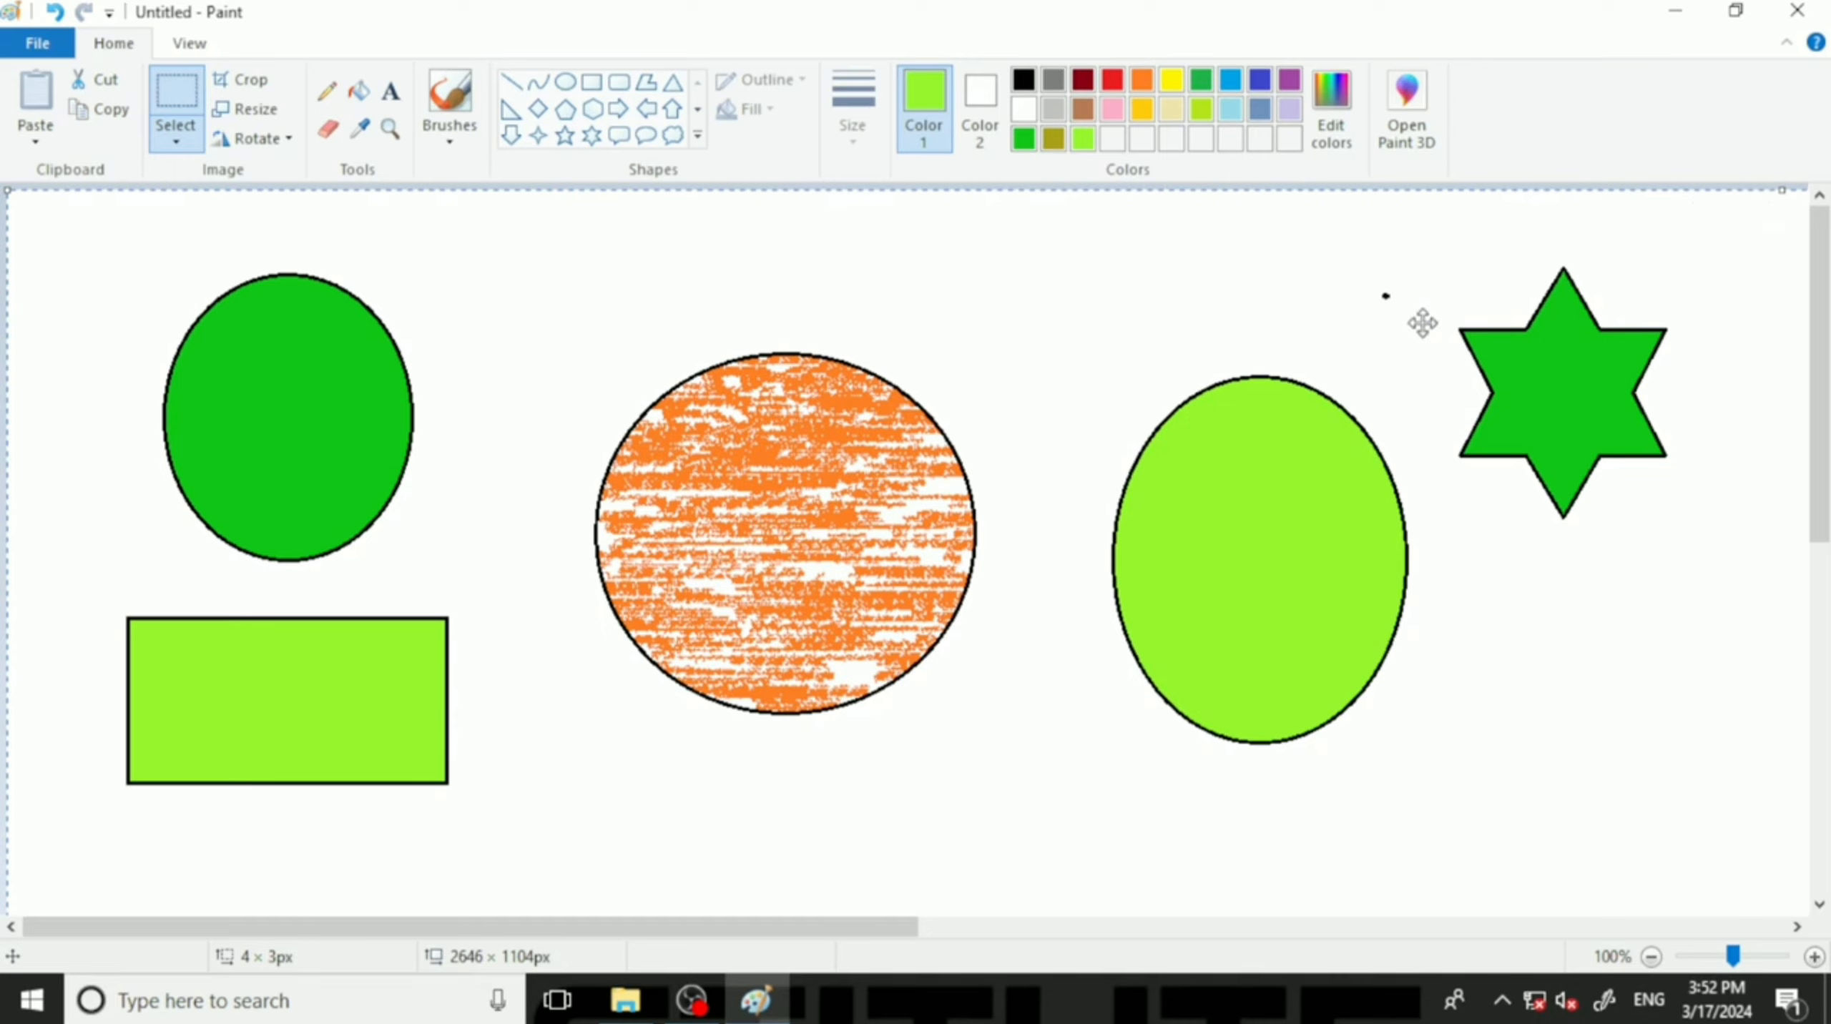
pyautogui.press('Delete')
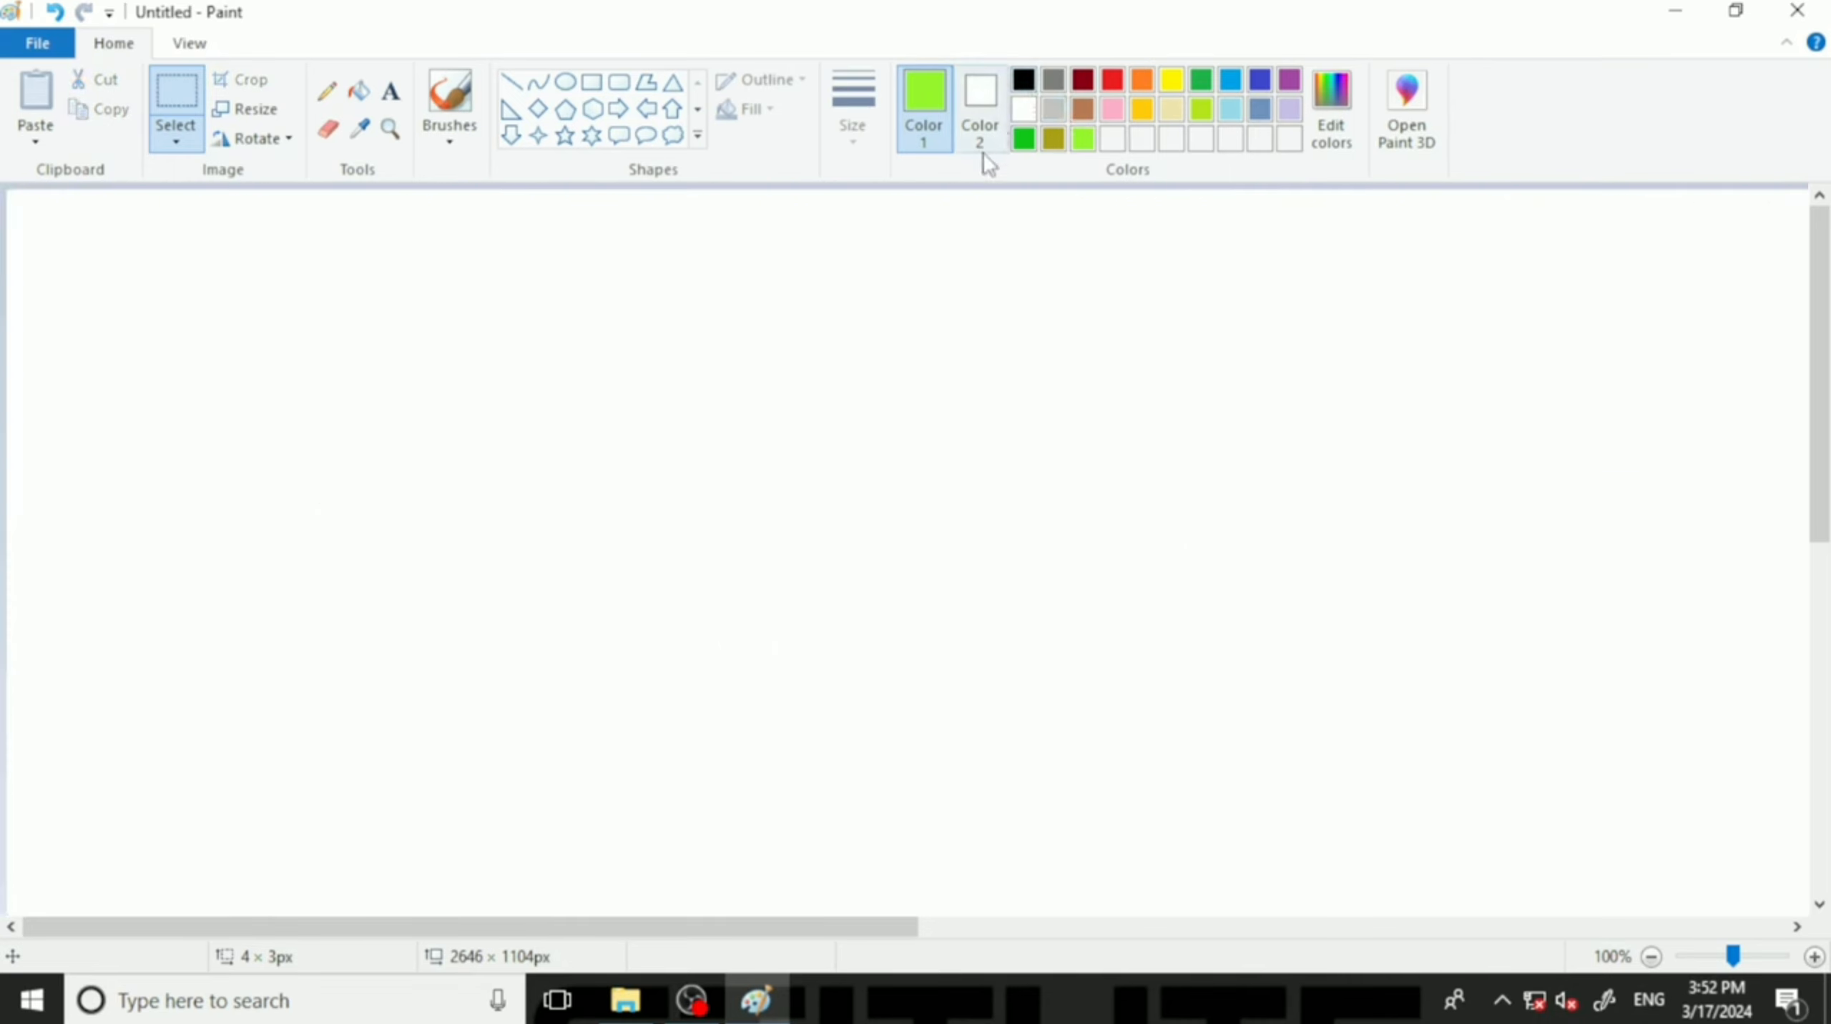
pyautogui.click(1023, 80)
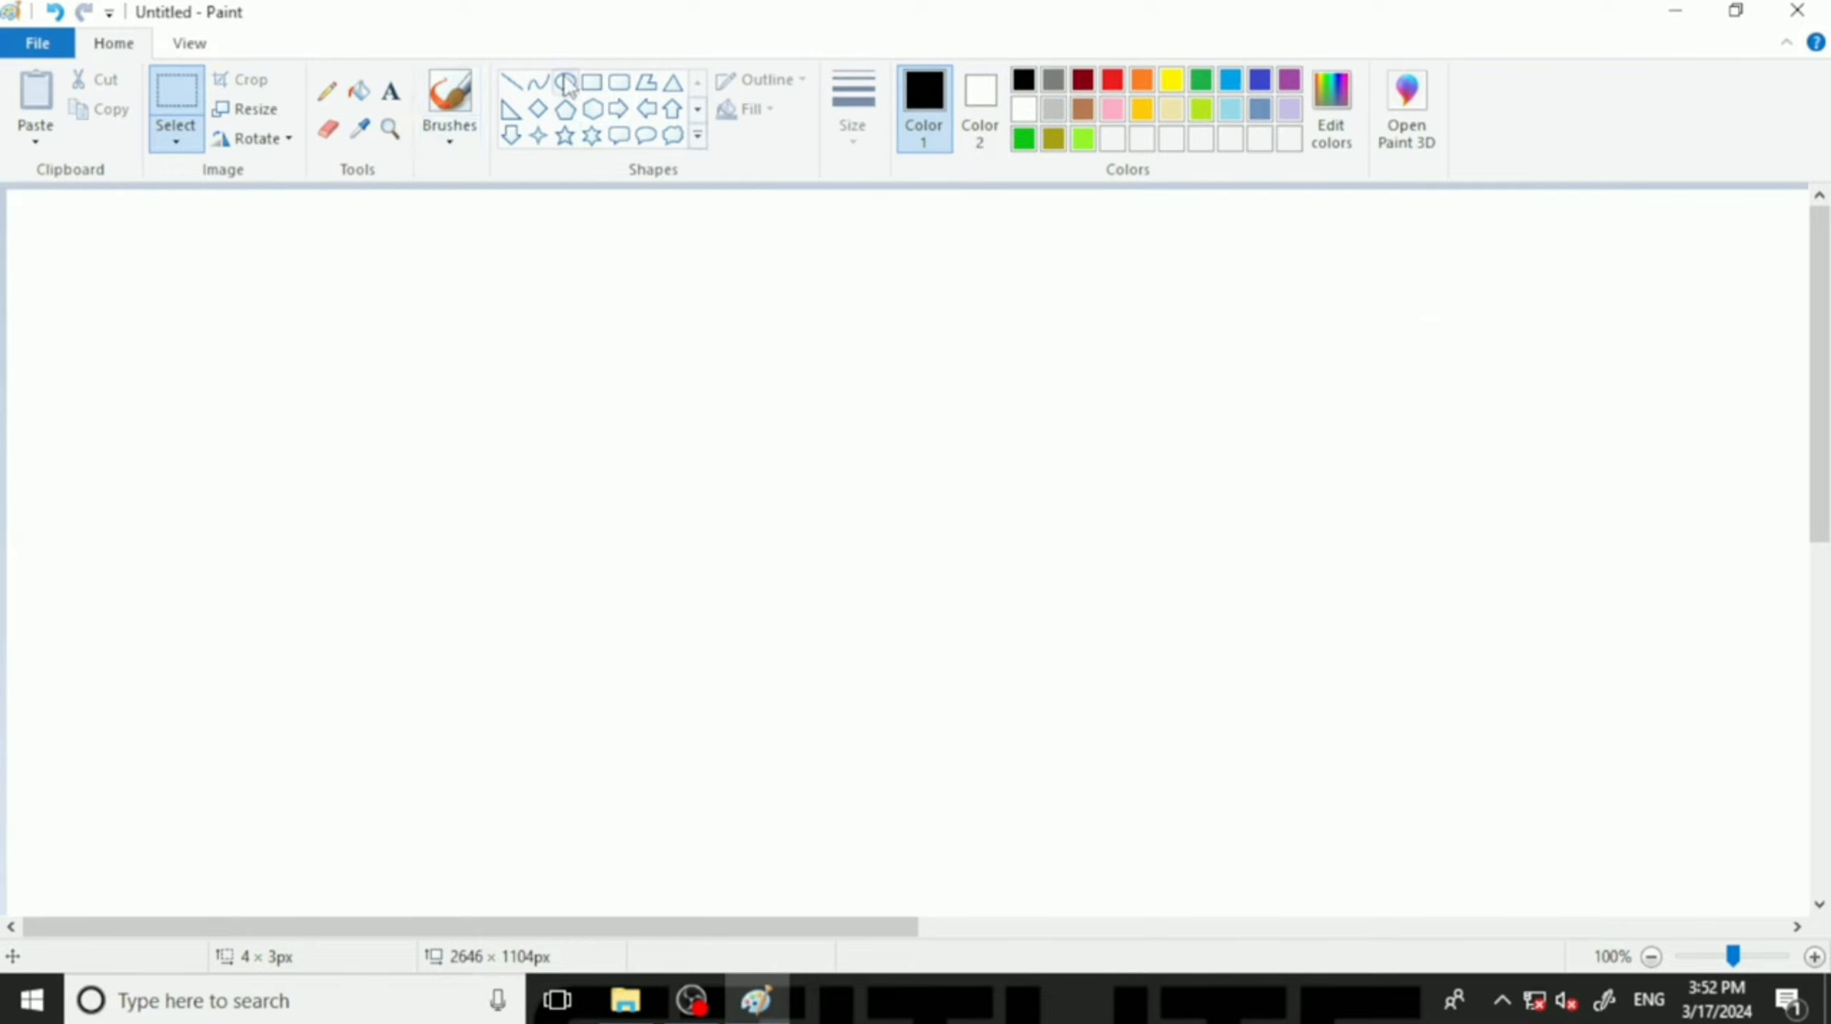
pyautogui.click(618, 108)
pyautogui.moveTo(273, 284); pyautogui.dragTo(358, 366)
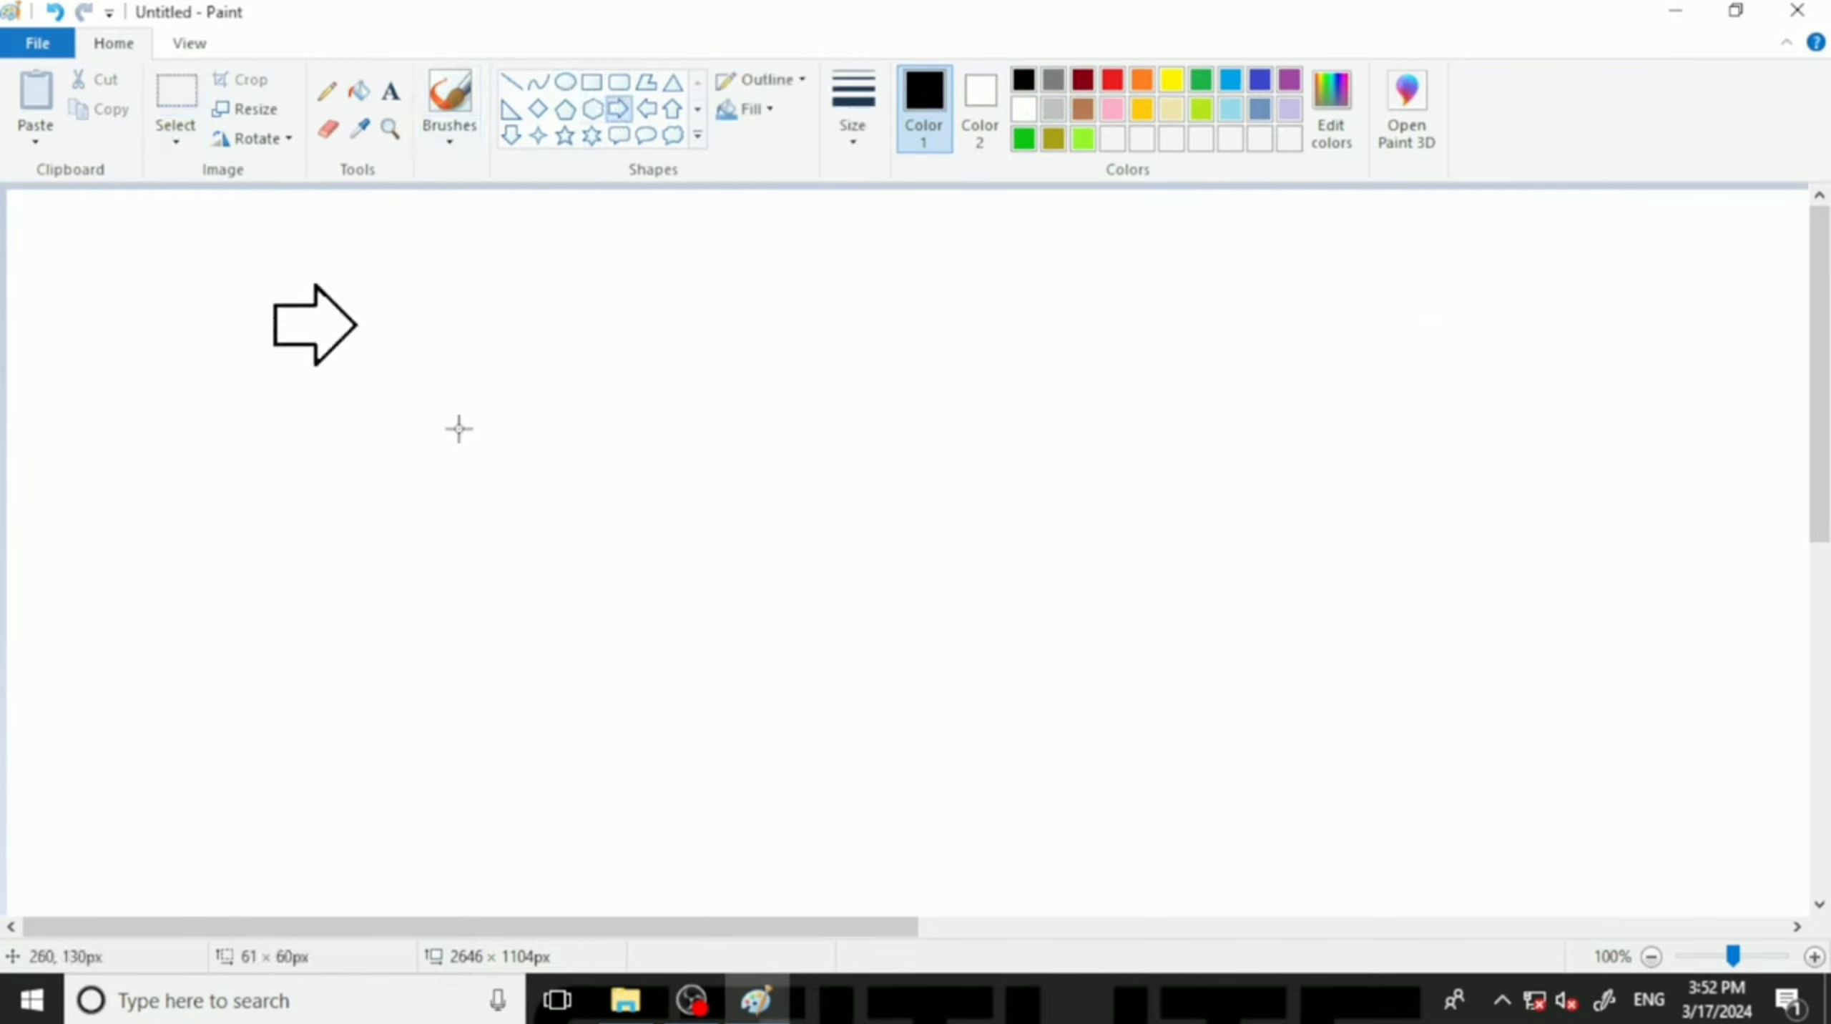
pyautogui.moveTo(459, 429); pyautogui.dragTo(511, 458)
# Draw a left-pointing arrow about 192 × 165 px beside the first arrow and an up arrow about 82 × 178 px below and between them.
pyautogui.click(647, 109)
pyautogui.moveTo(807, 285); pyautogui.dragTo(1065, 506)
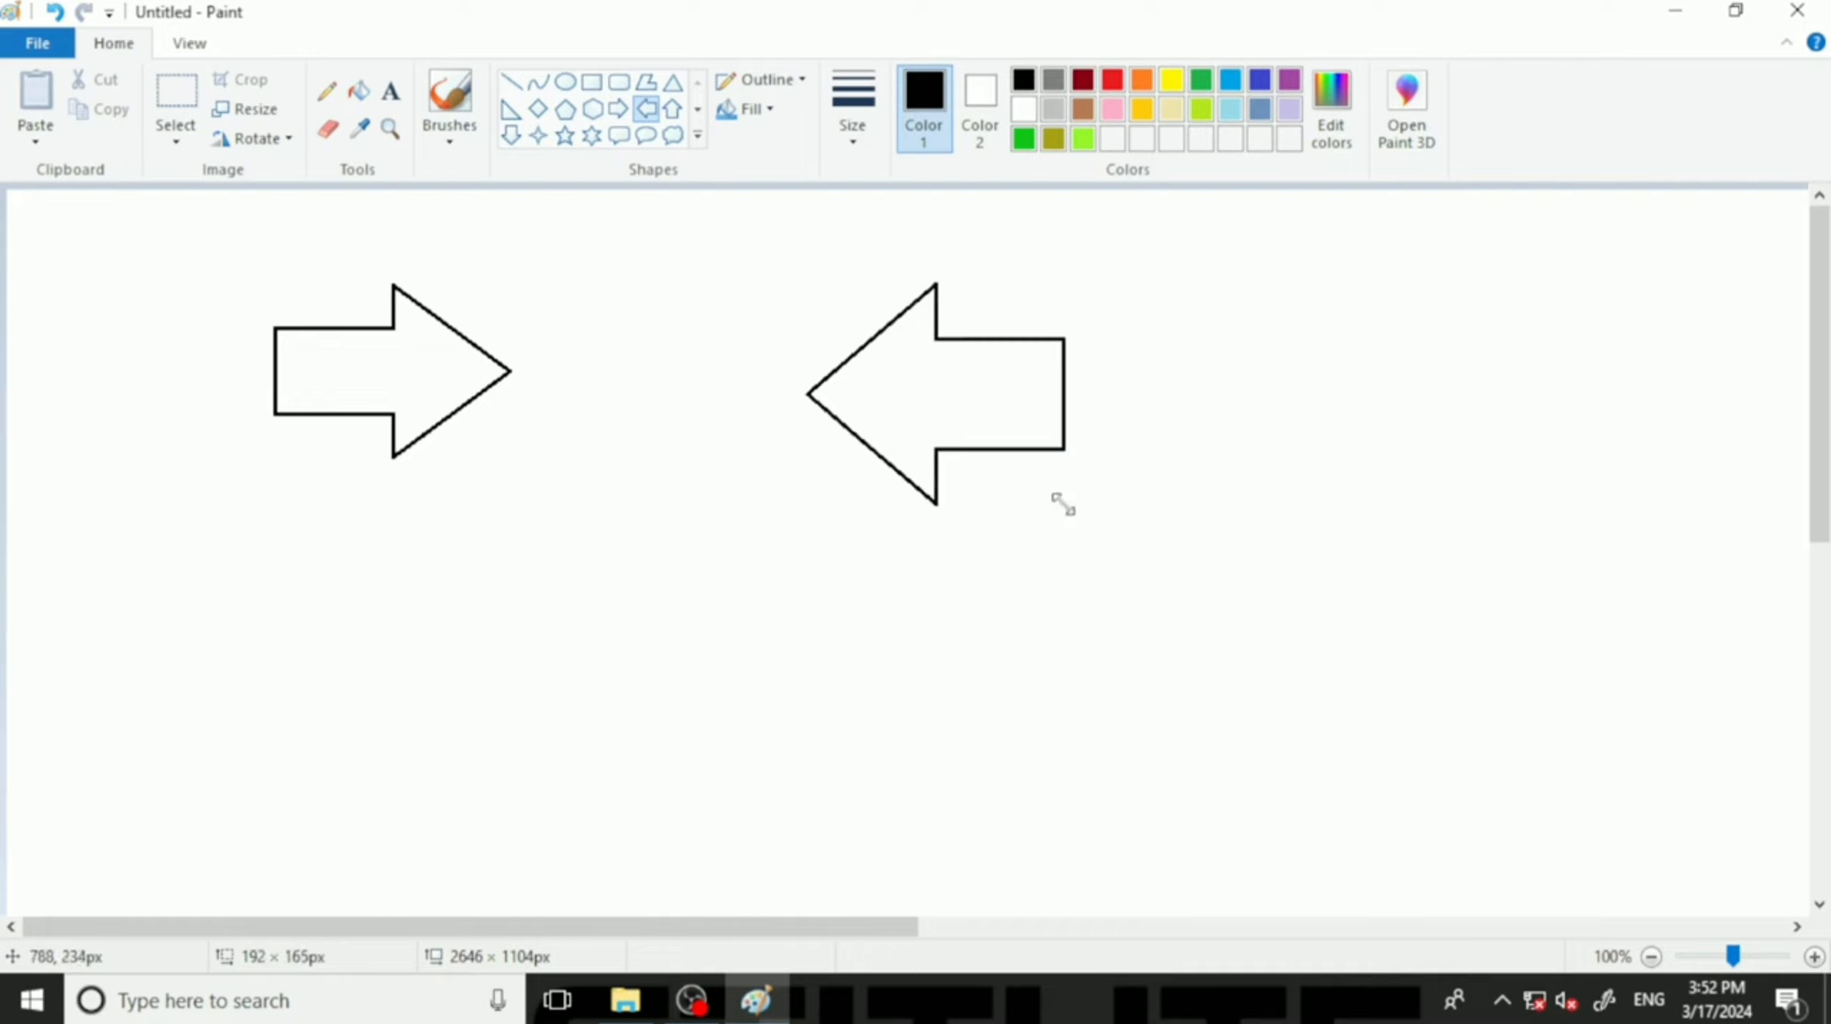
pyautogui.click(673, 109)
pyautogui.moveTo(590, 482); pyautogui.dragTo(699, 720)
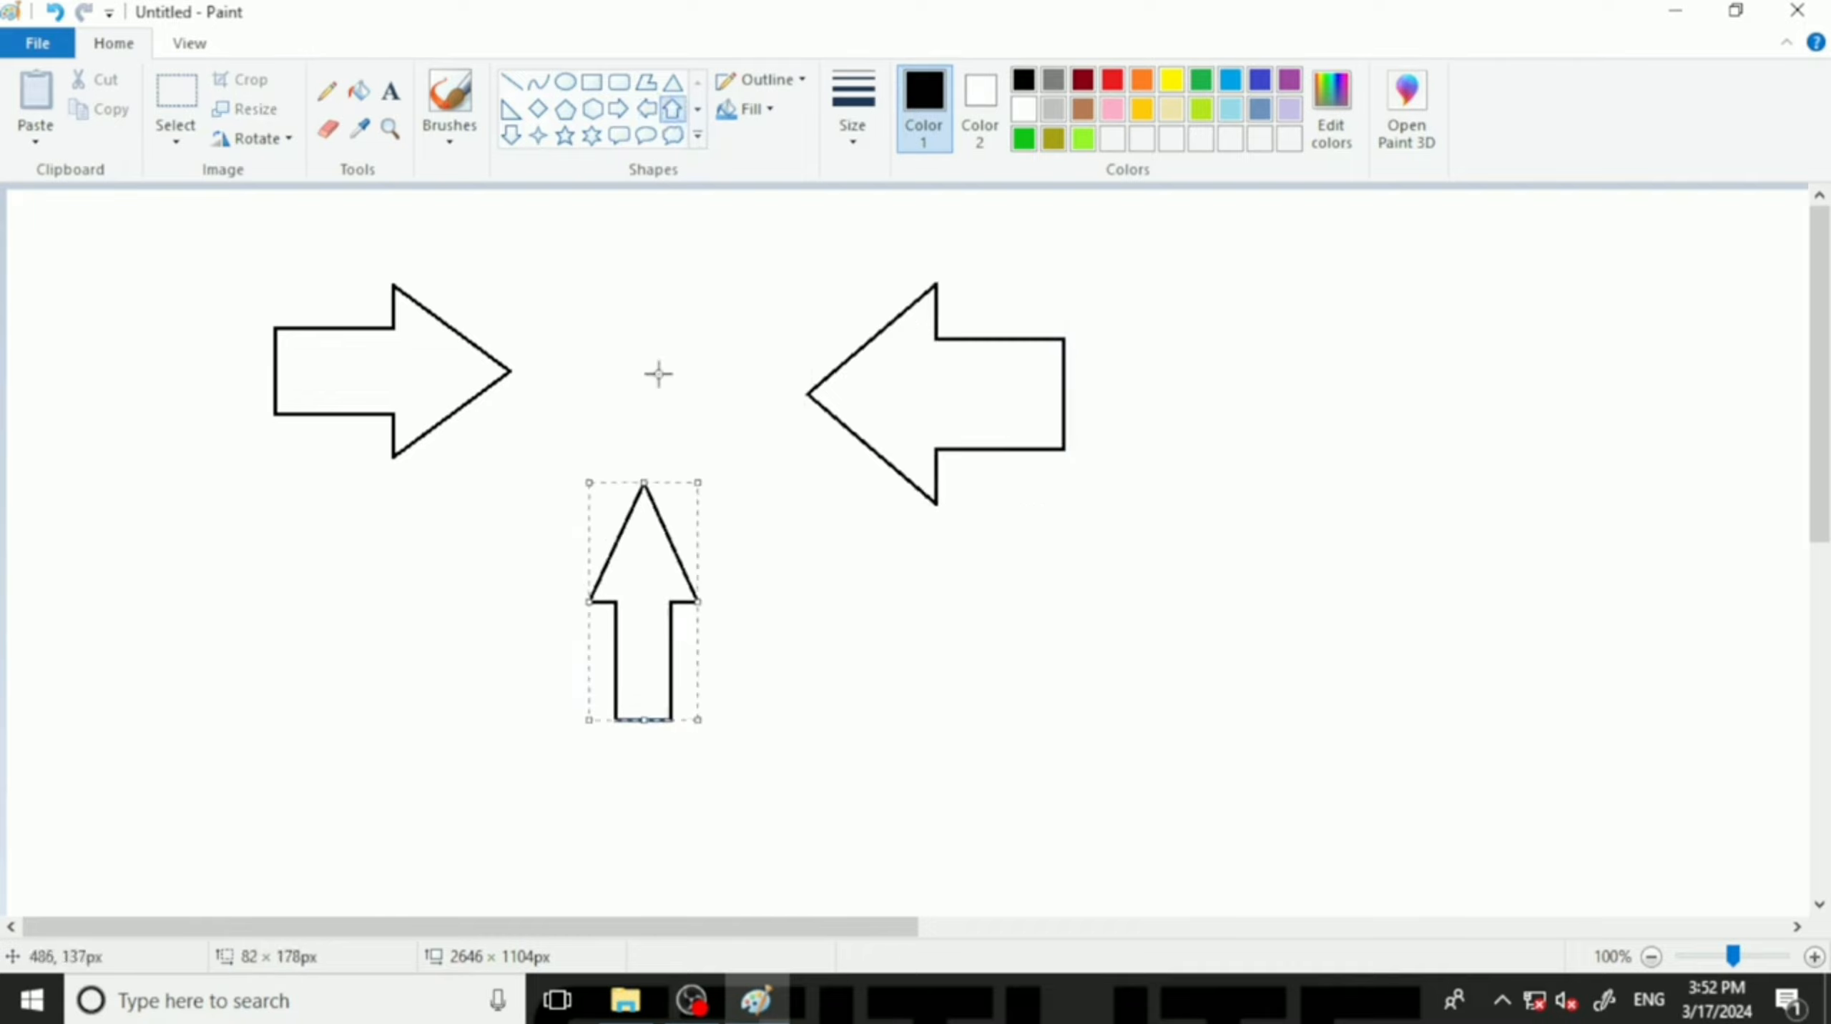
# Draw a six-point star about 184 × 207 px beside the left-pointing arrow and an oval callout about 218 × 102 px below that arrow.
pyautogui.click(591, 135)
pyautogui.moveTo(1238, 373); pyautogui.dragTo(1484, 650)
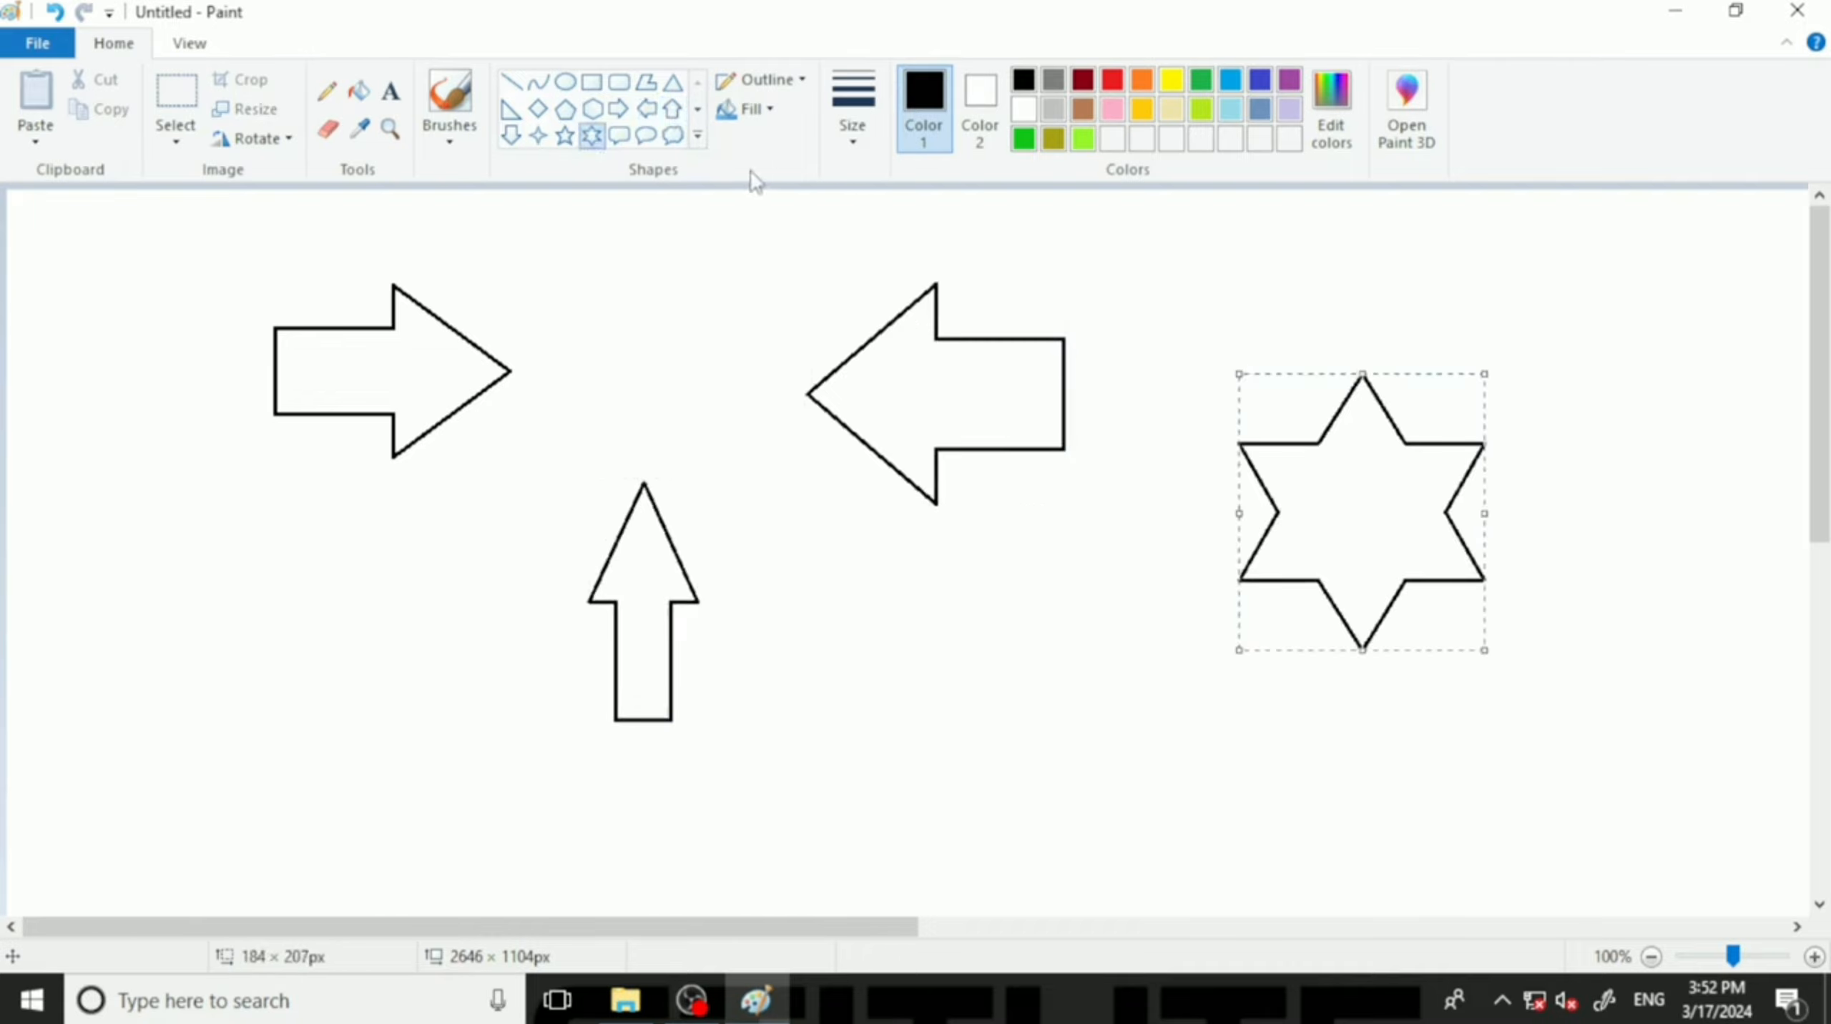
pyautogui.click(645, 135)
pyautogui.moveTo(838, 637); pyautogui.dragTo(1129, 773)
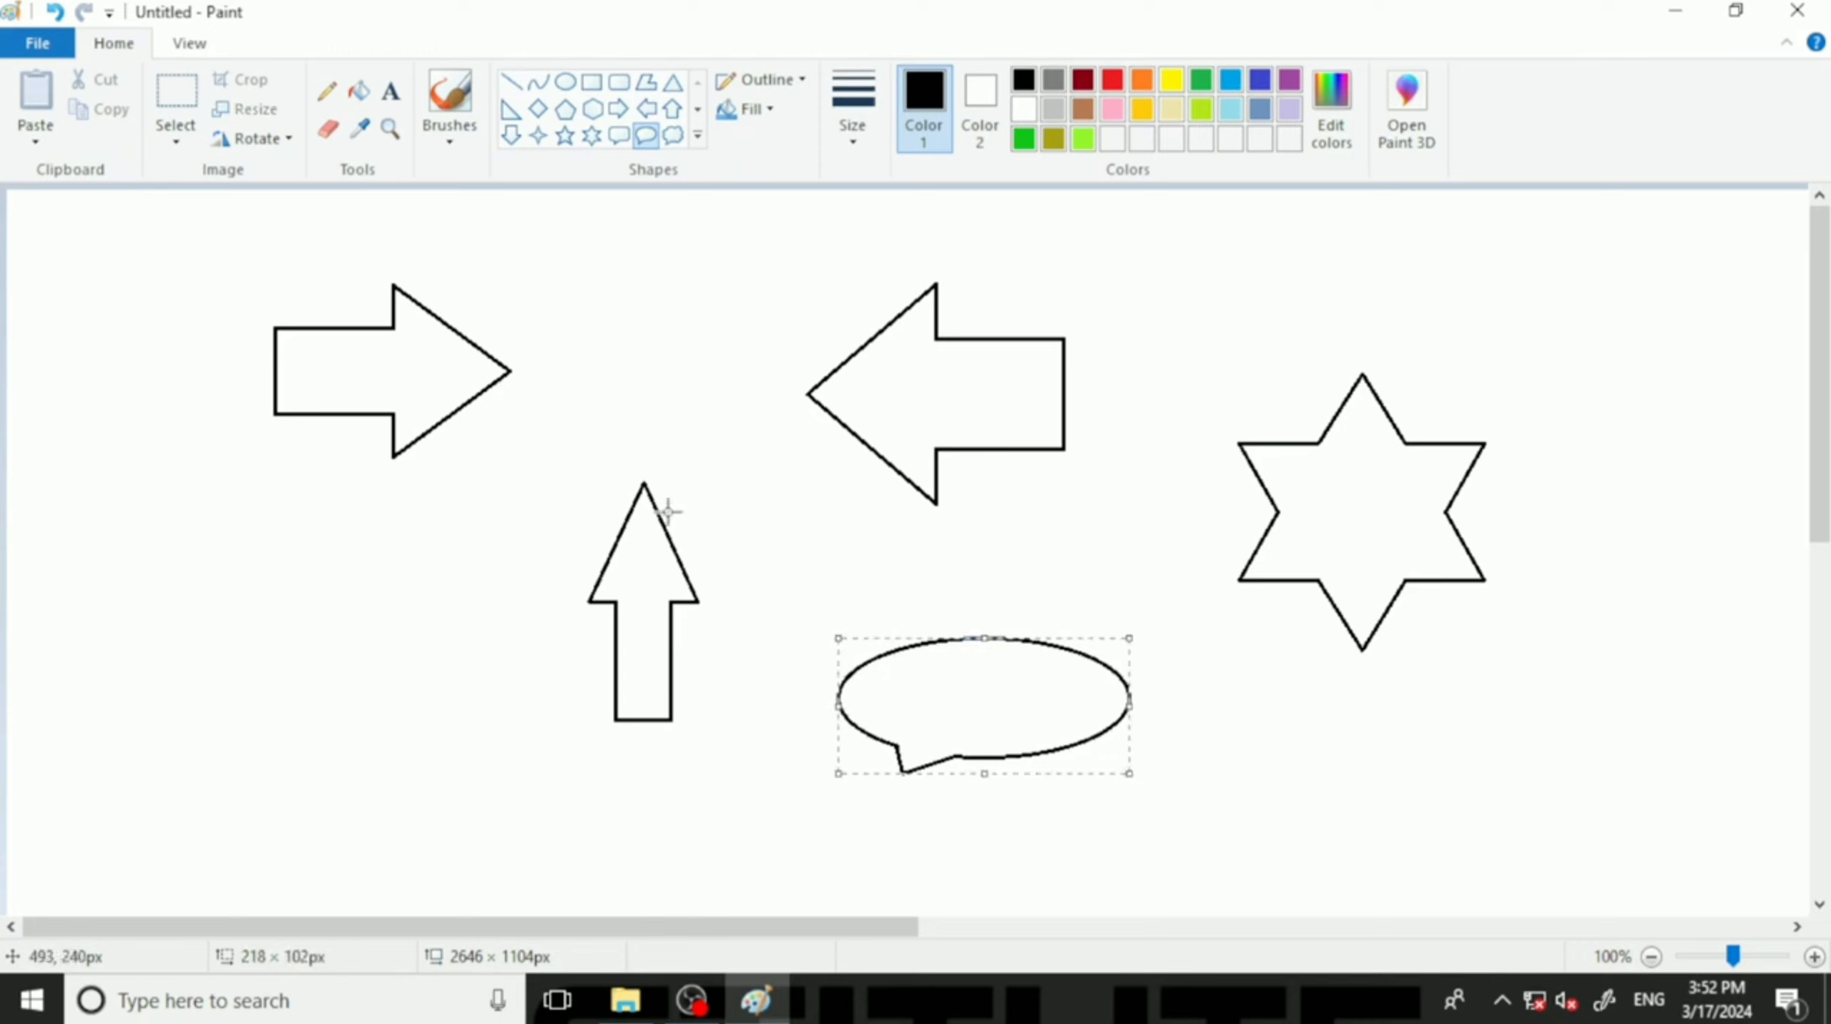
pyautogui.click(658, 406)
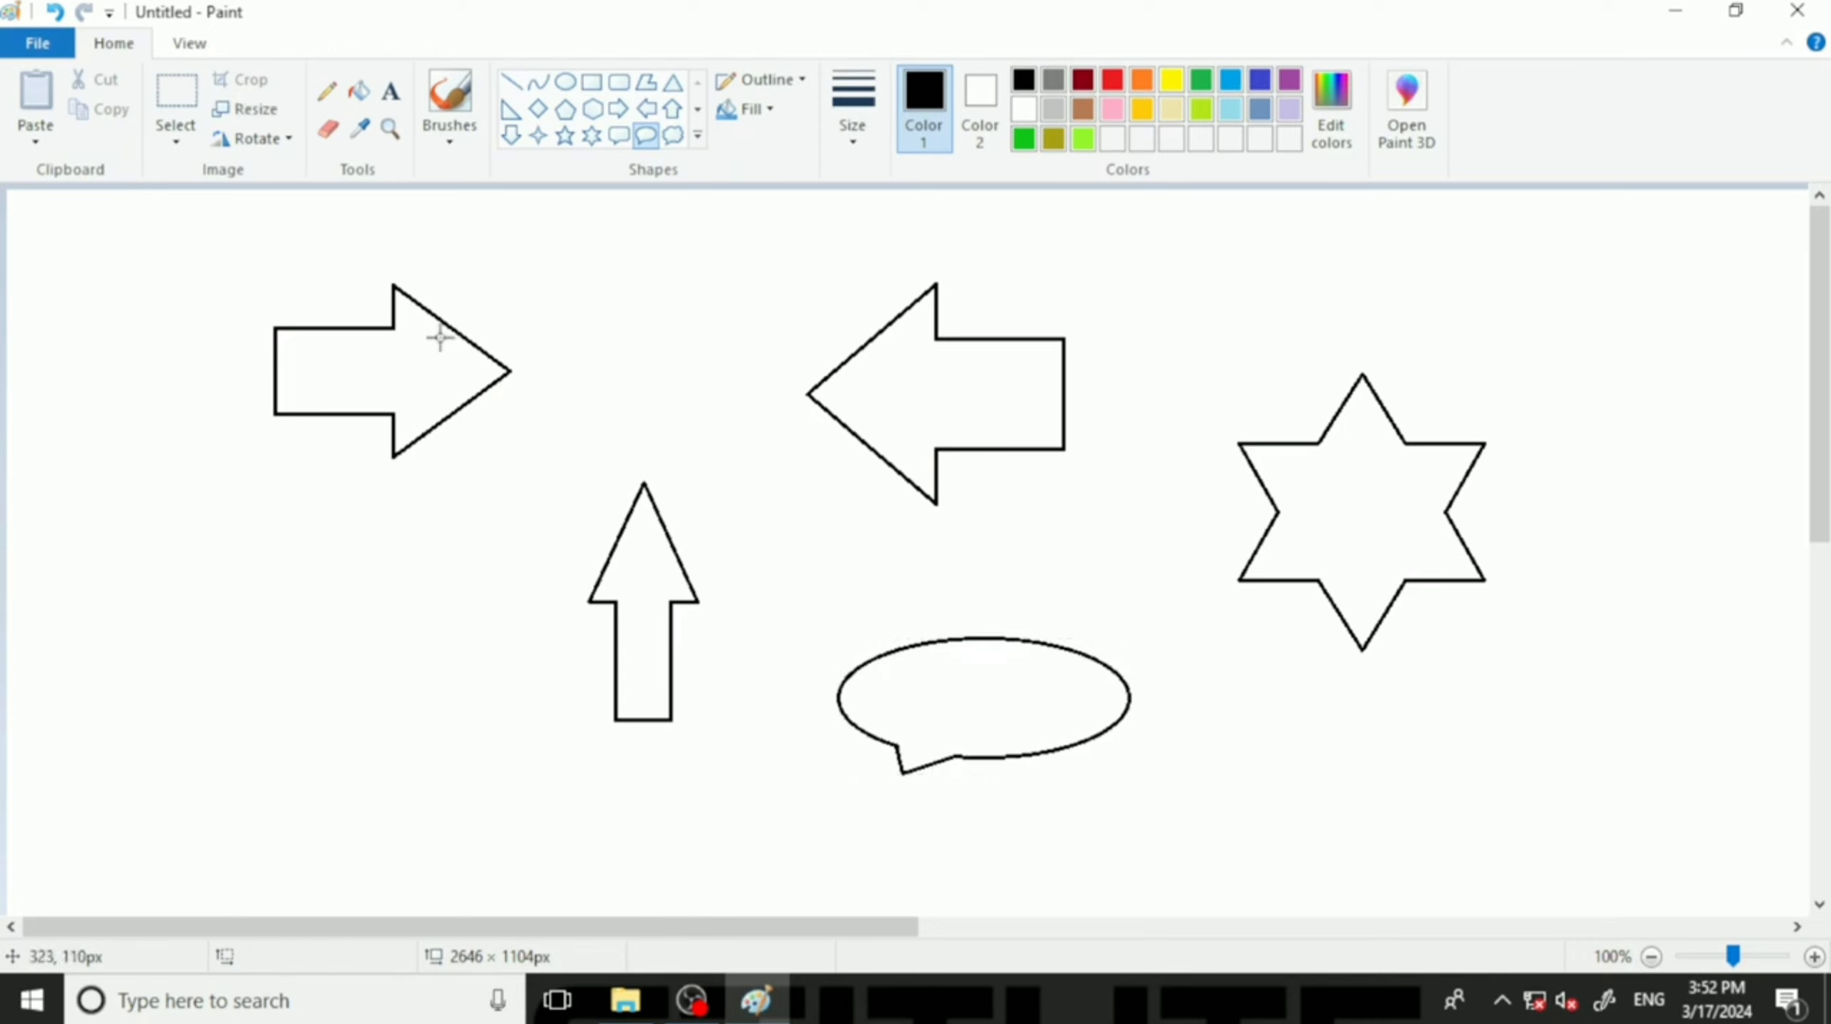
# Shade the inside of the right-pointing arrow in red with the Airbrush.
pyautogui.click(441, 131)
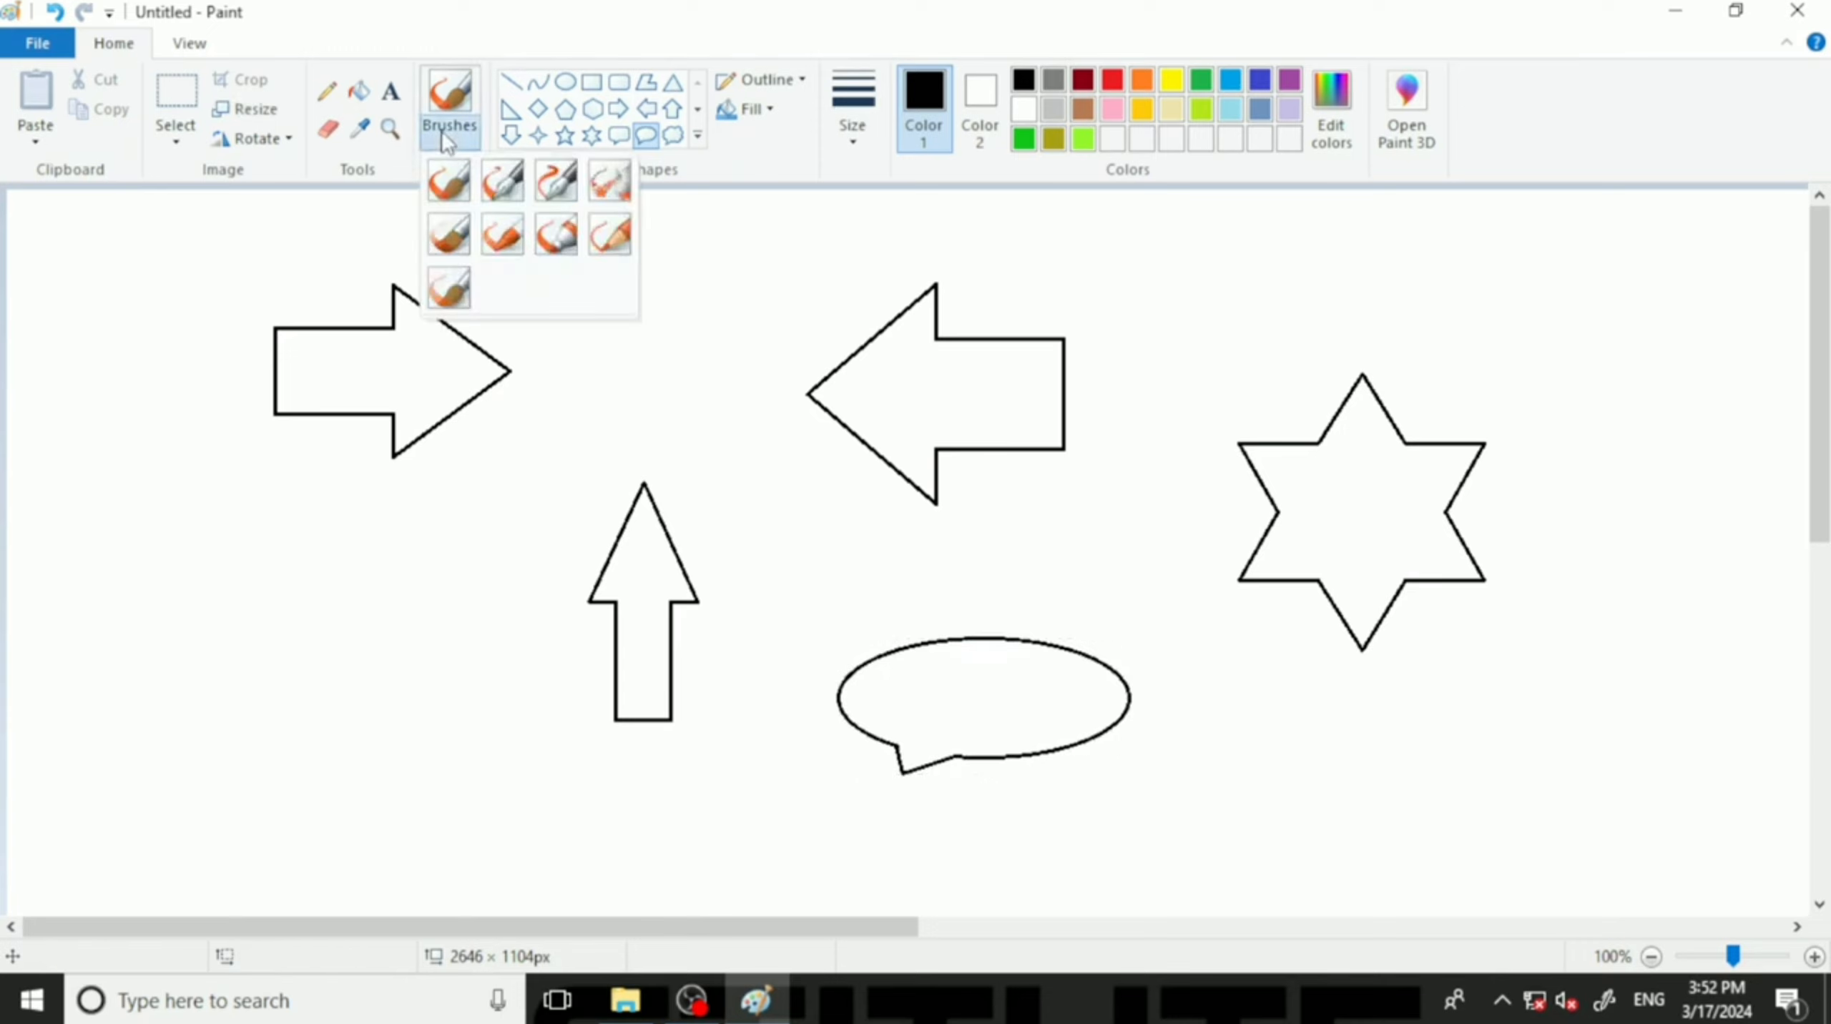
pyautogui.click(549, 194)
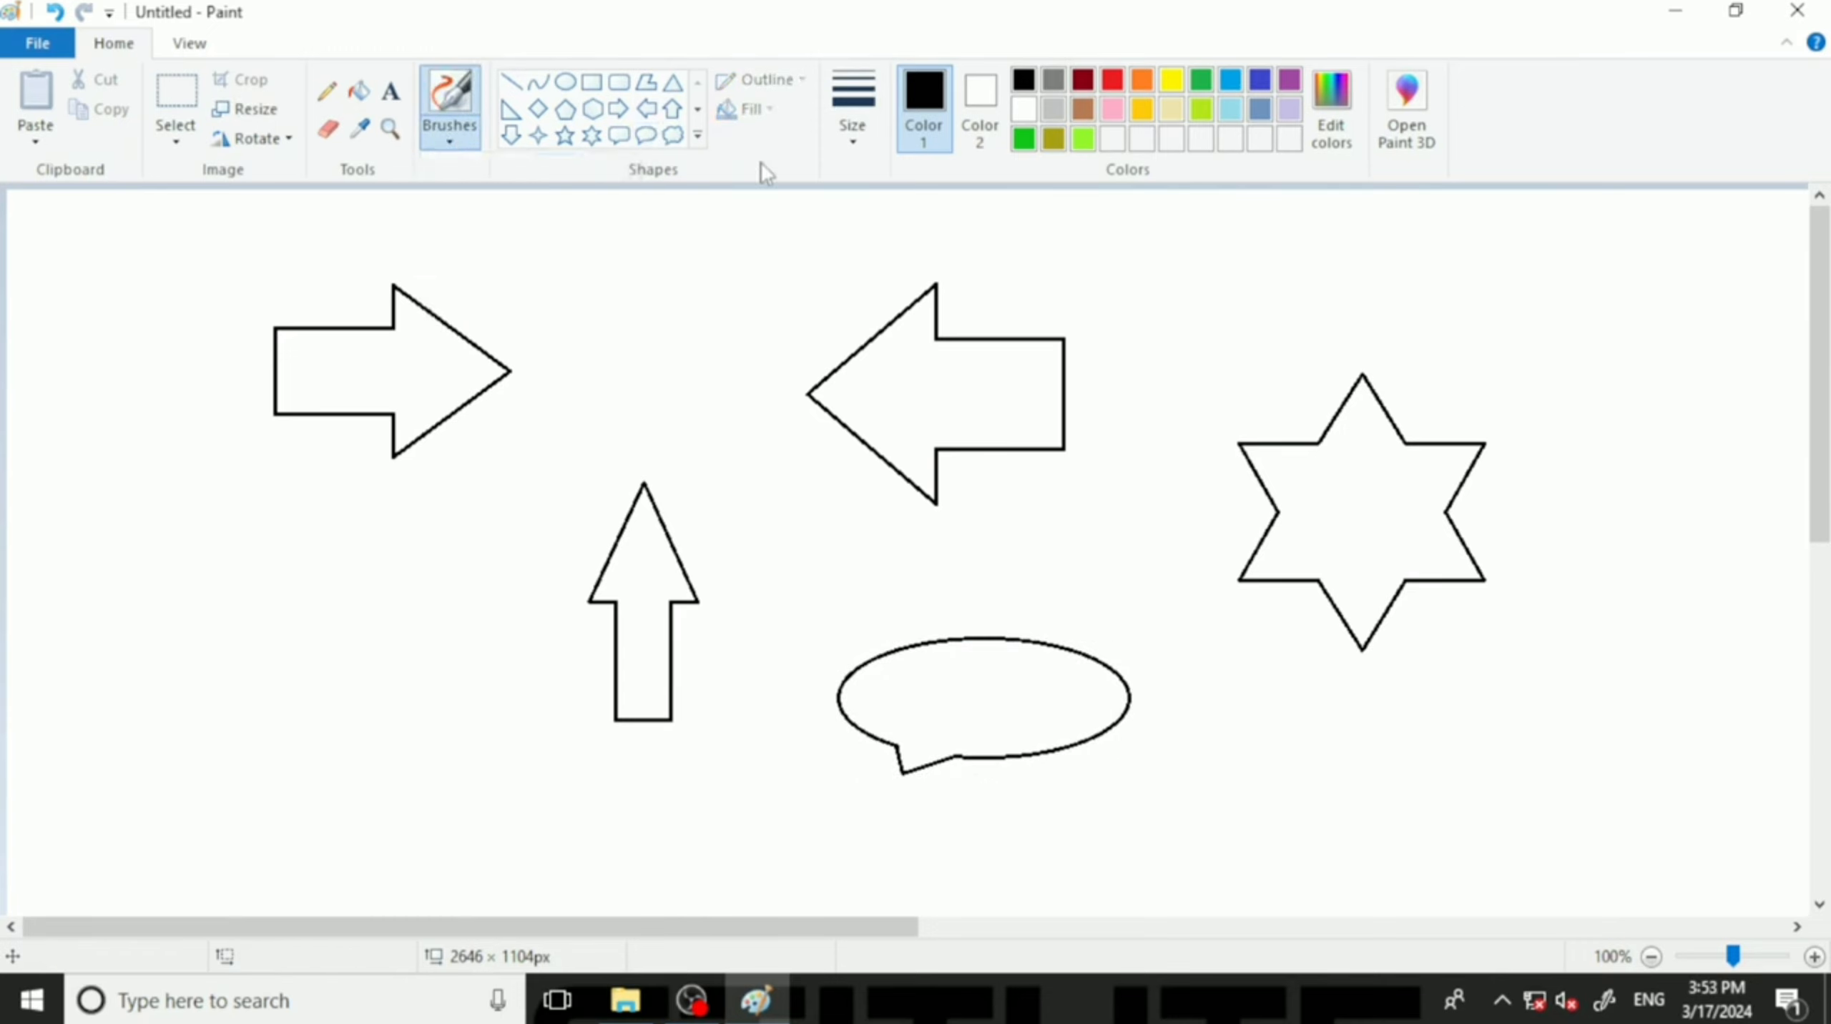
pyautogui.click(1110, 84)
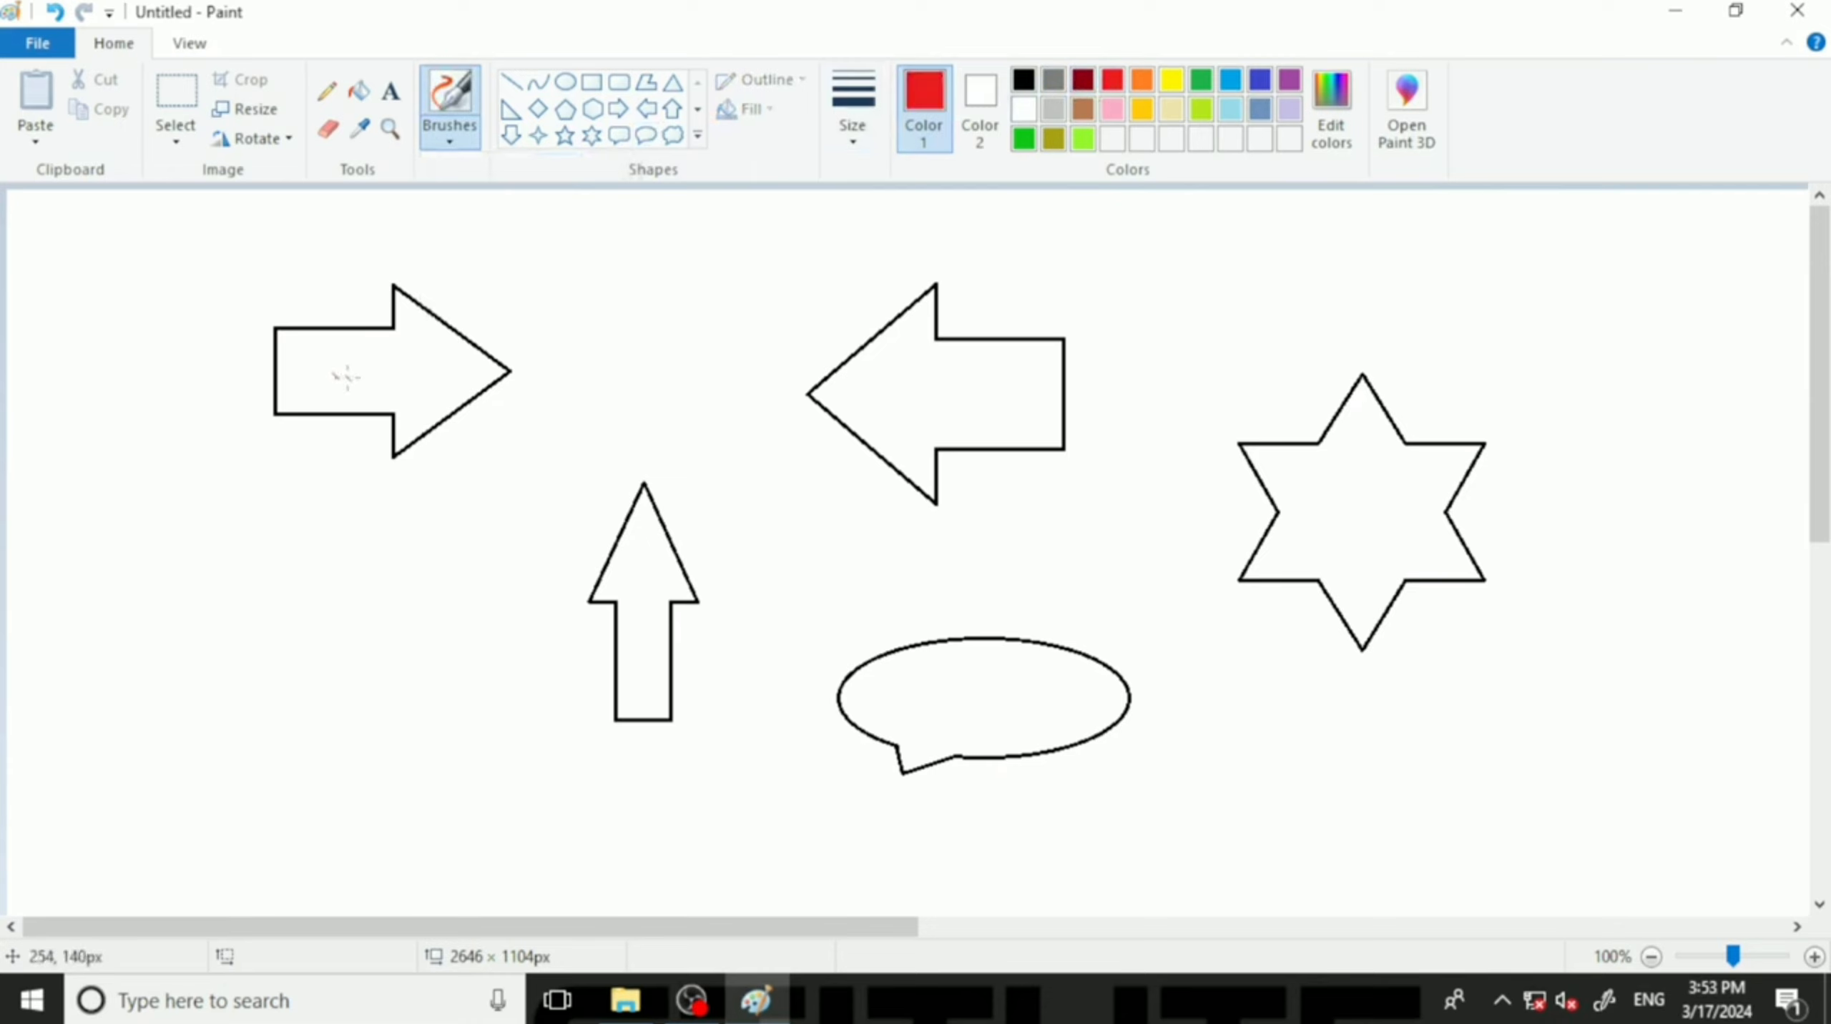
pyautogui.click(465, 149)
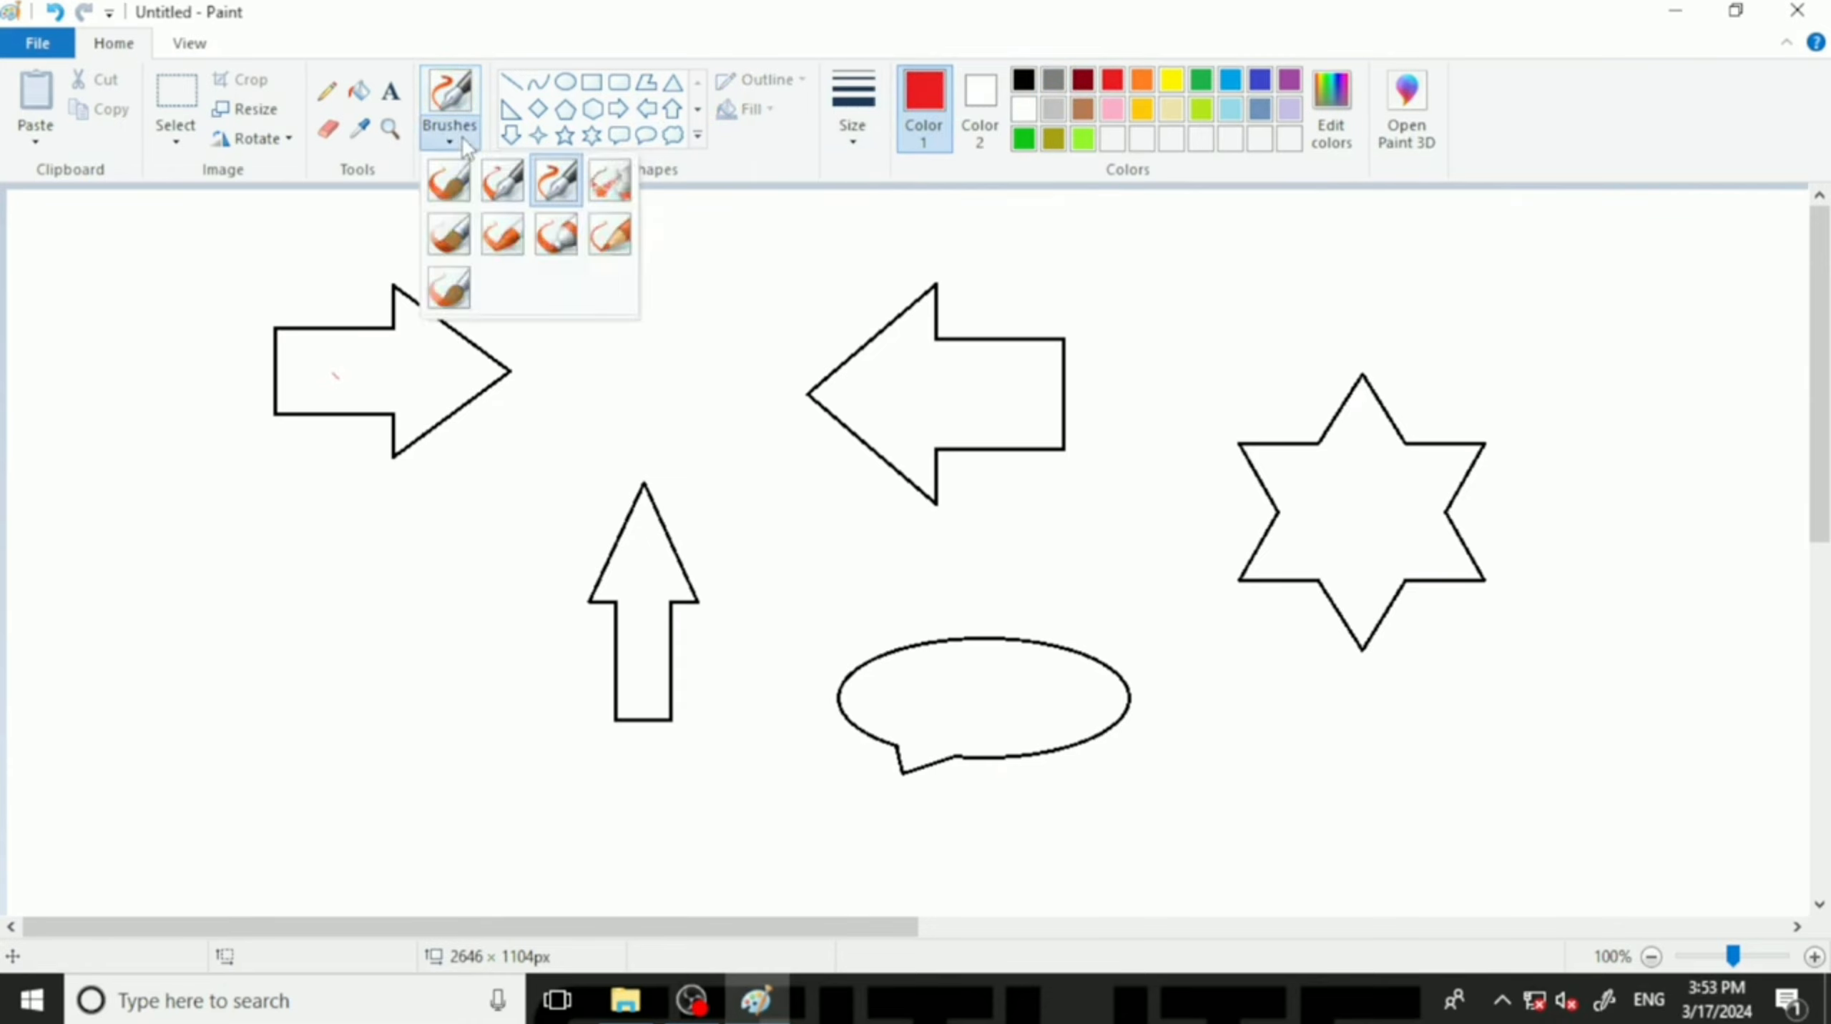
pyautogui.click(606, 185)
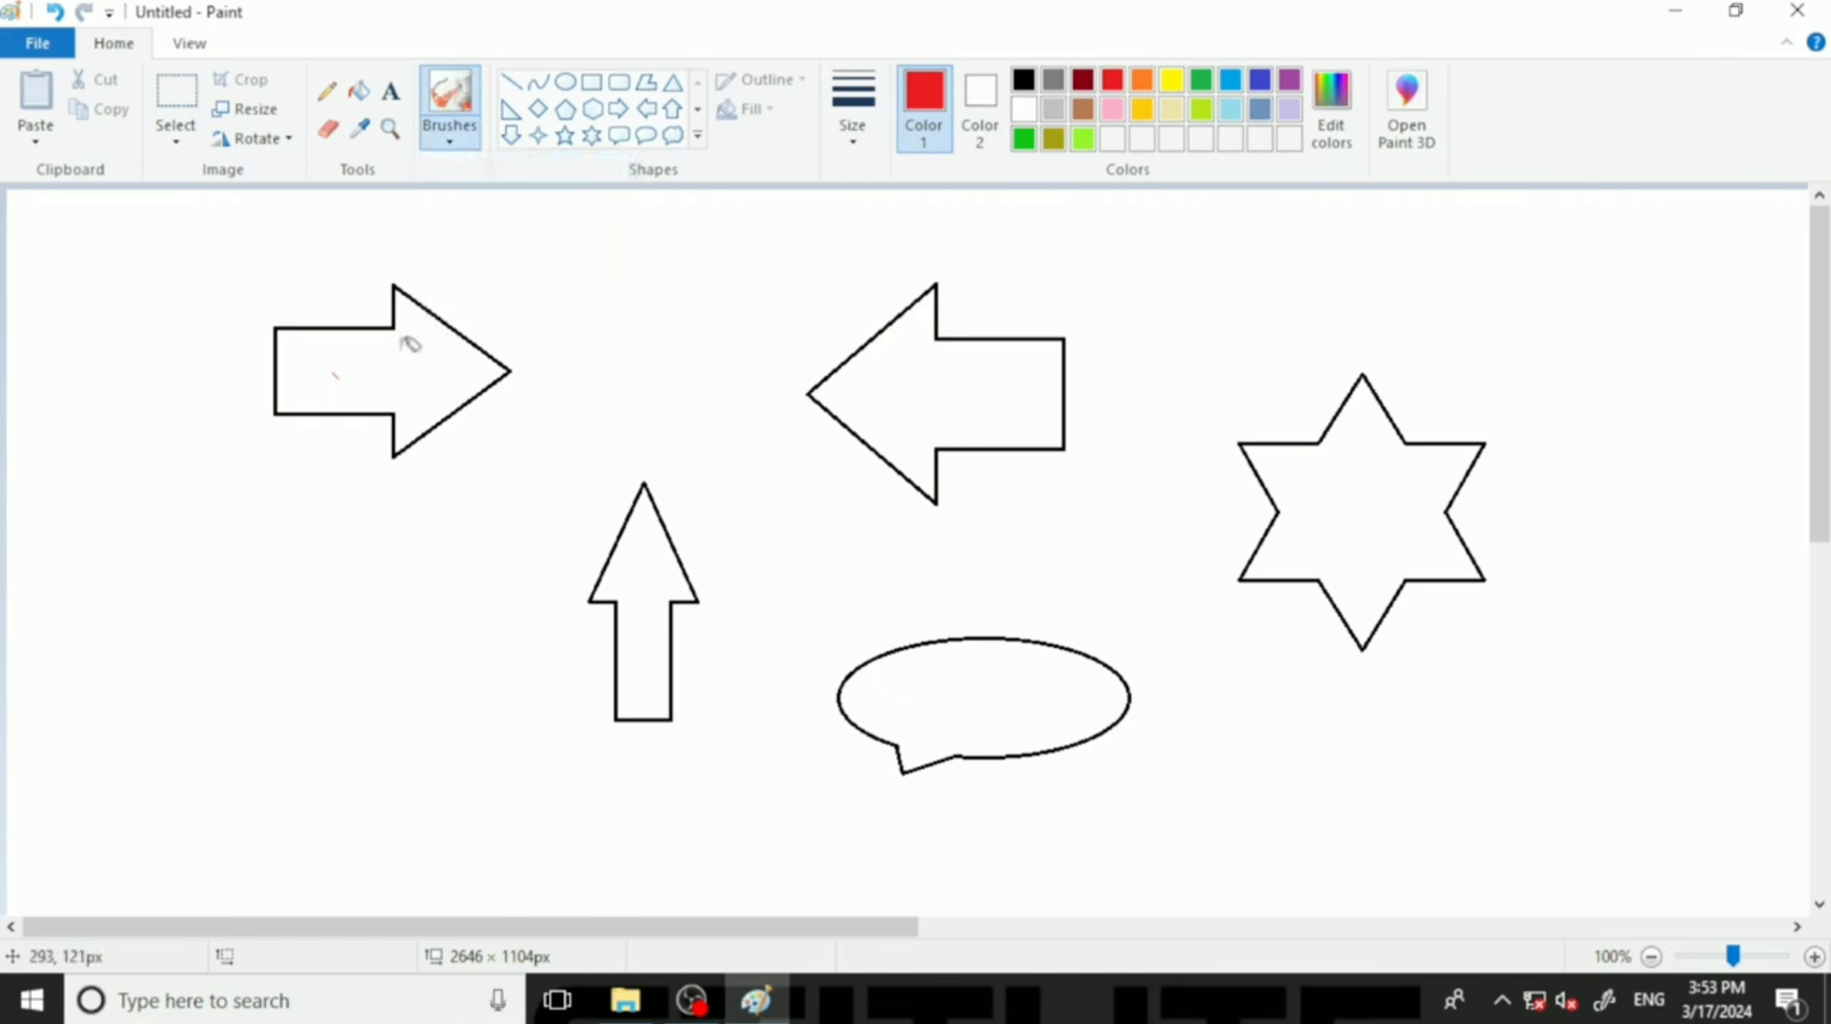
pyautogui.moveTo(406, 352)
pyautogui.mouseDown()
pyautogui.moveTo(346, 380)
pyautogui.moveTo(389, 367)
pyautogui.moveTo(401, 385)
pyautogui.moveTo(441, 356)
pyautogui.moveTo(354, 379)
pyautogui.moveTo(310, 355)
pyautogui.moveTo(306, 377)
pyautogui.moveTo(284, 352)
pyautogui.moveTo(294, 334)
pyautogui.moveTo(398, 343)
pyautogui.moveTo(409, 316)
pyautogui.moveTo(455, 361)
pyautogui.moveTo(418, 421)
pyautogui.moveTo(495, 385)
pyautogui.moveTo(449, 352)
pyautogui.moveTo(444, 391)
pyautogui.moveTo(481, 384)
pyautogui.moveTo(452, 396)
pyautogui.moveTo(468, 374)
pyautogui.moveTo(421, 317)
pyautogui.moveTo(477, 354)
pyautogui.moveTo(410, 302)
pyautogui.moveTo(378, 340)
pyautogui.moveTo(303, 330)
pyautogui.moveTo(292, 394)
pyautogui.moveTo(403, 393)
pyautogui.moveTo(412, 430)
pyautogui.mouseUp()
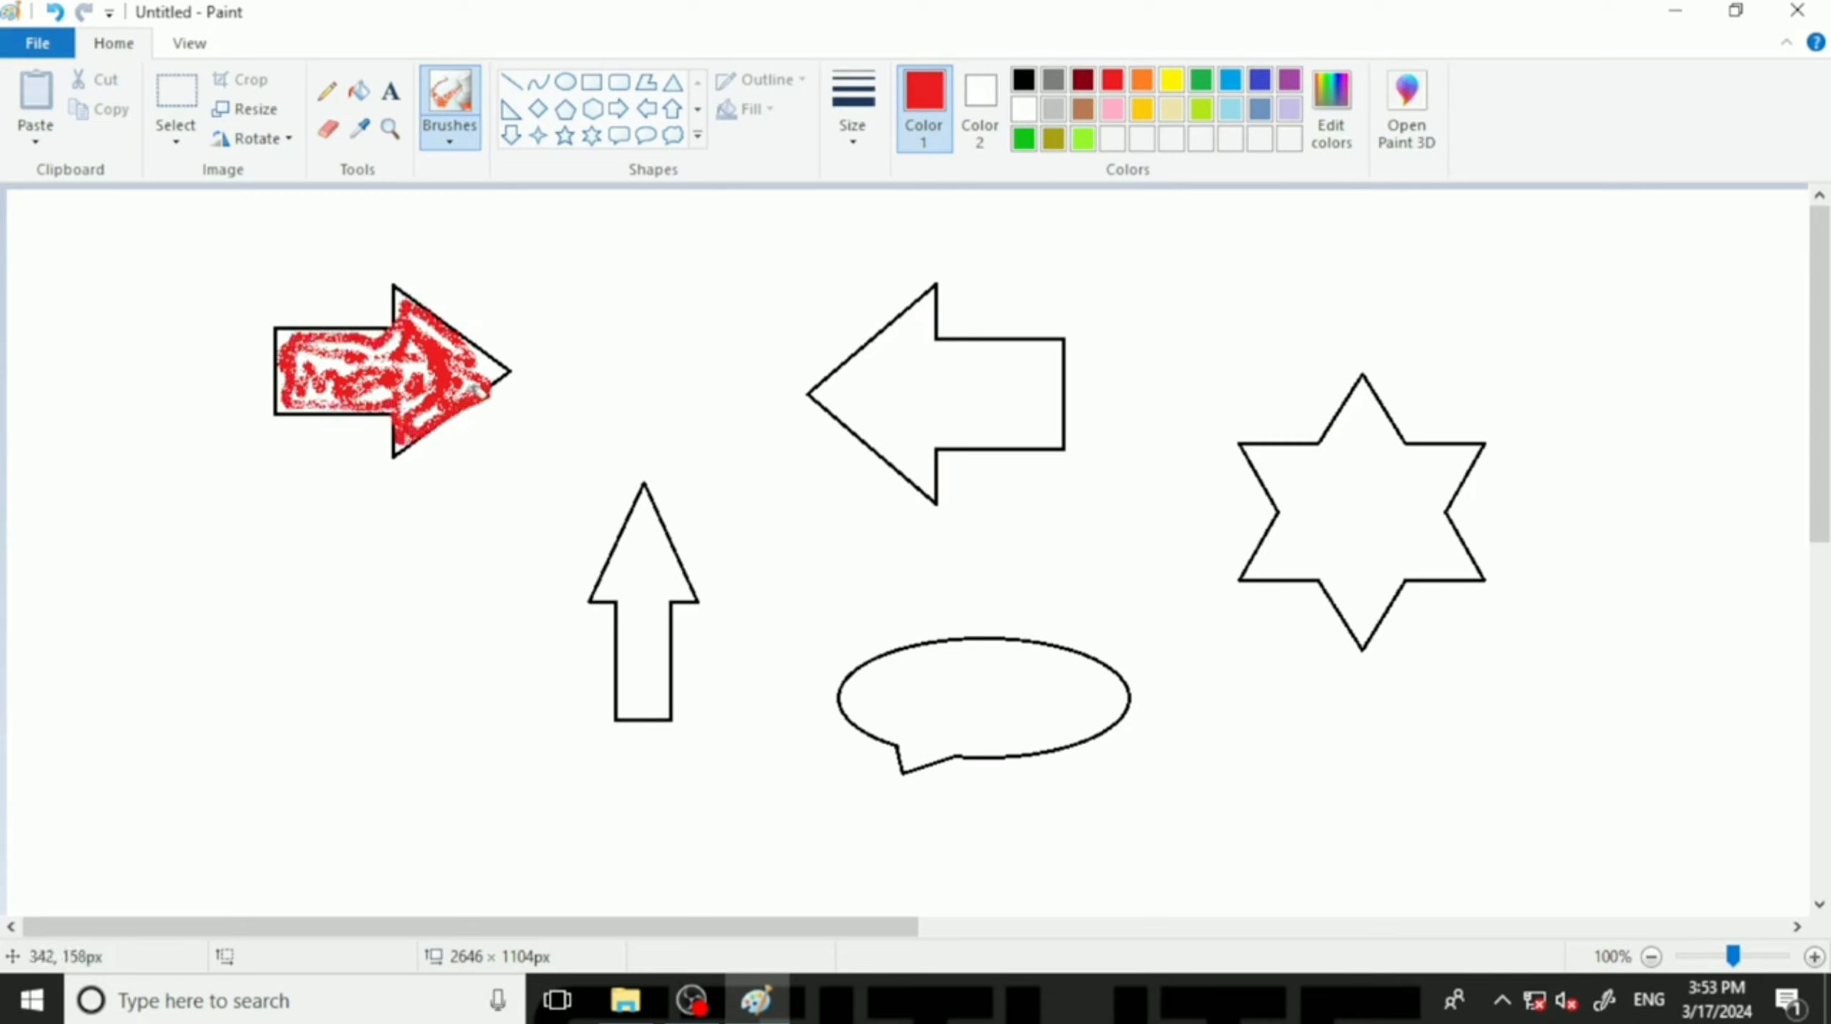
# Paint the inside of the left-pointing arrow in red with the Oil brush.
pyautogui.click(450, 137)
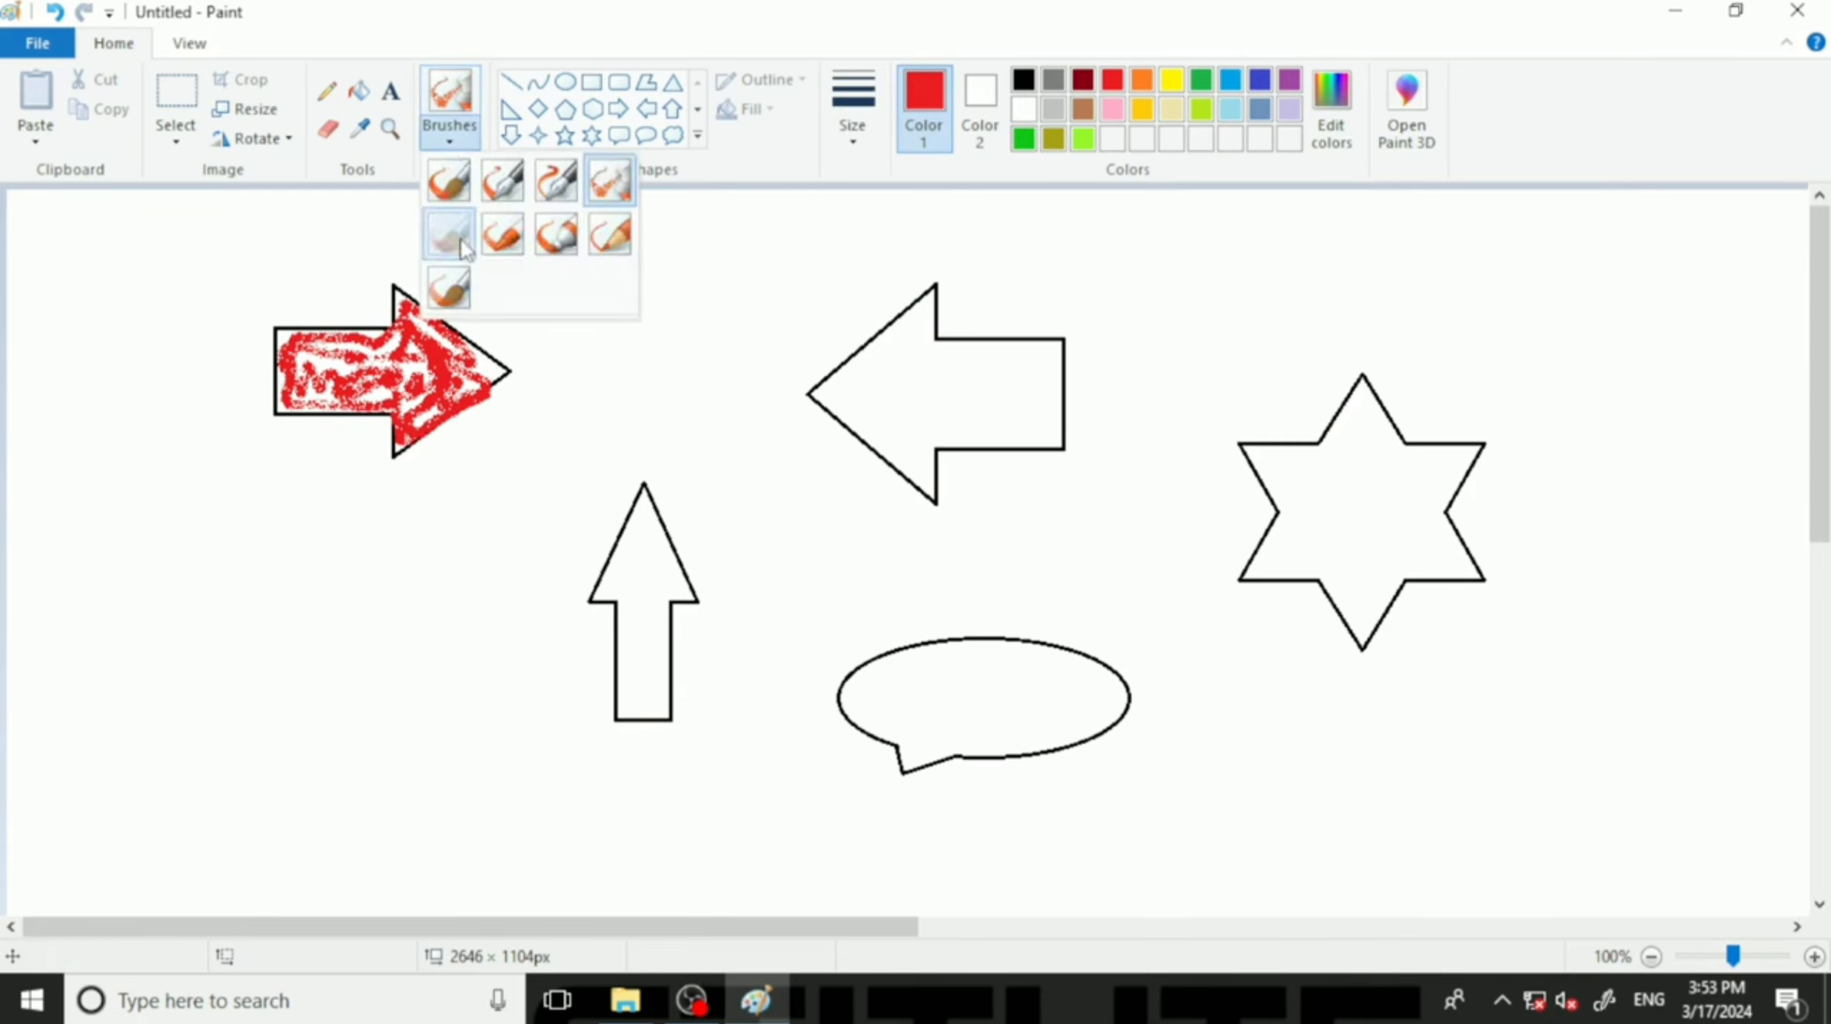
pyautogui.click(449, 180)
pyautogui.moveTo(940, 397)
pyautogui.mouseDown()
pyautogui.moveTo(888, 380)
pyautogui.moveTo(899, 360)
pyautogui.moveTo(871, 381)
pyautogui.moveTo(912, 332)
pyautogui.moveTo(840, 389)
pyautogui.moveTo(922, 449)
pyautogui.moveTo(919, 429)
pyautogui.moveTo(973, 429)
pyautogui.moveTo(1029, 366)
pyautogui.moveTo(1049, 432)
pyautogui.moveTo(1019, 367)
pyautogui.moveTo(924, 377)
pyautogui.mouseUp()
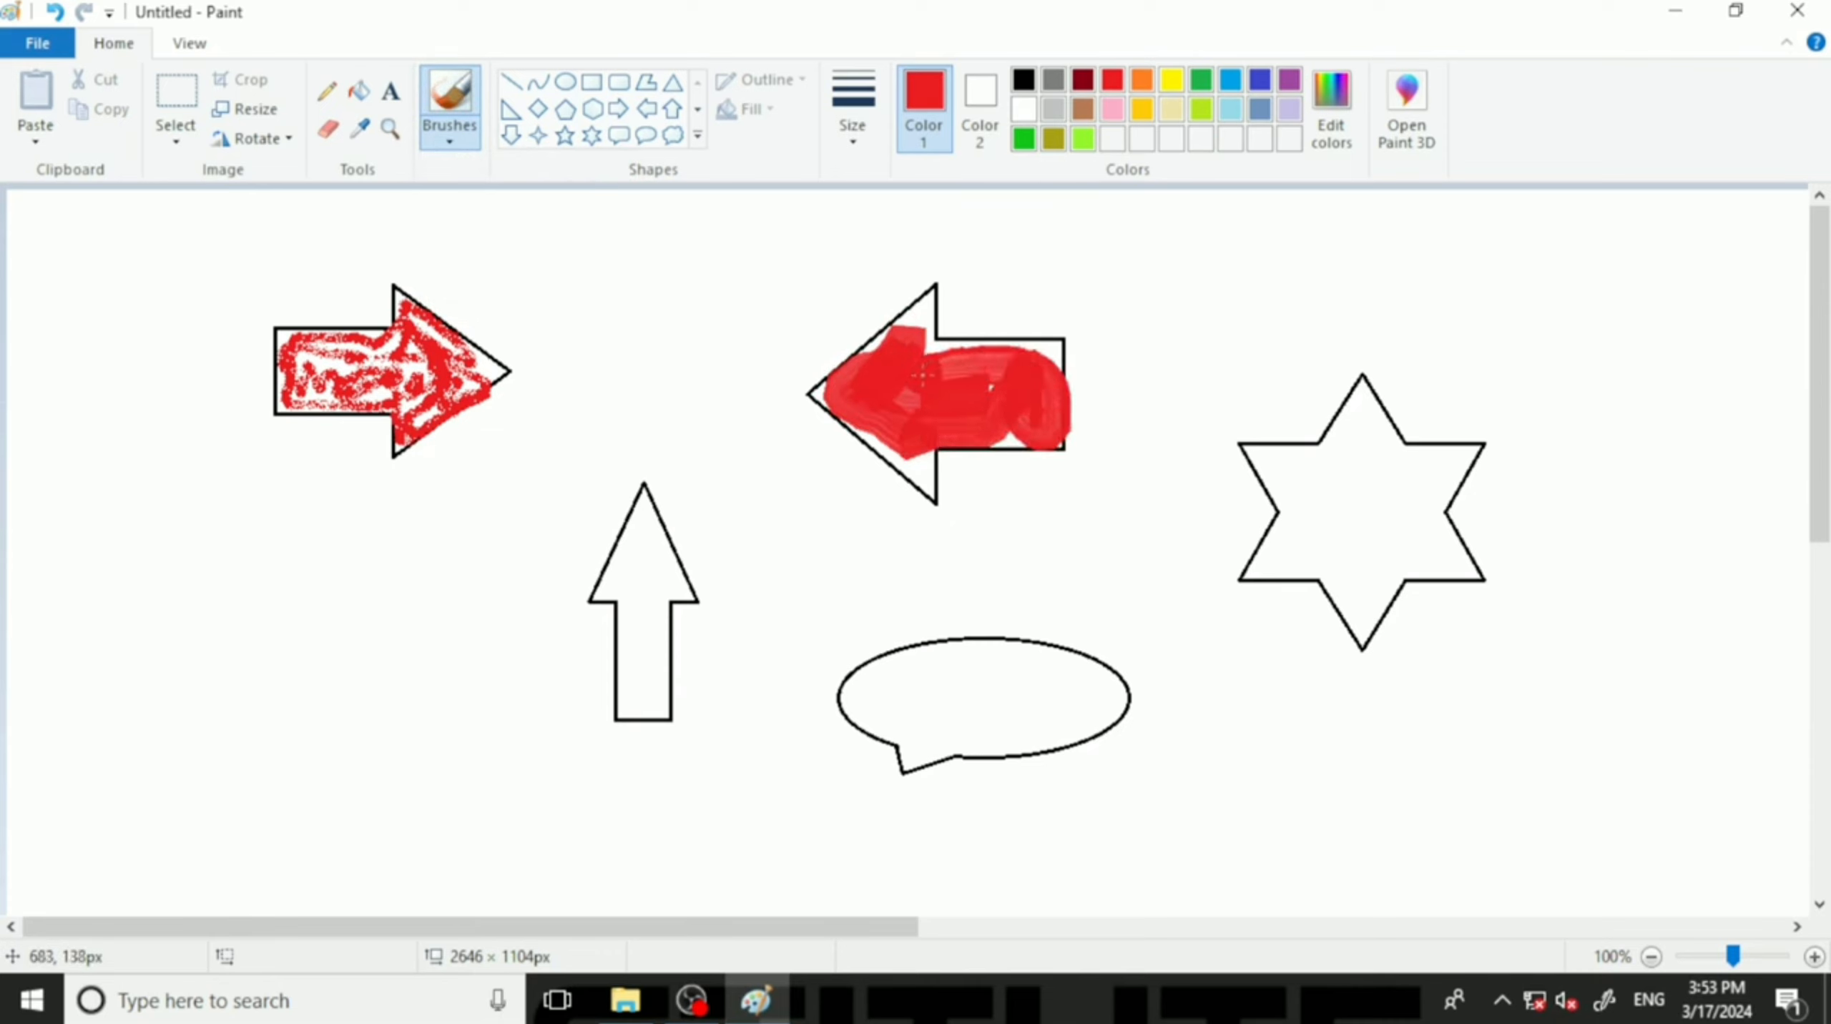
# Scribble in red inside the oval callout with the Natural pencil and paint a curved Oil brush stroke inside the star.
pyautogui.click(459, 133)
pyautogui.click(610, 236)
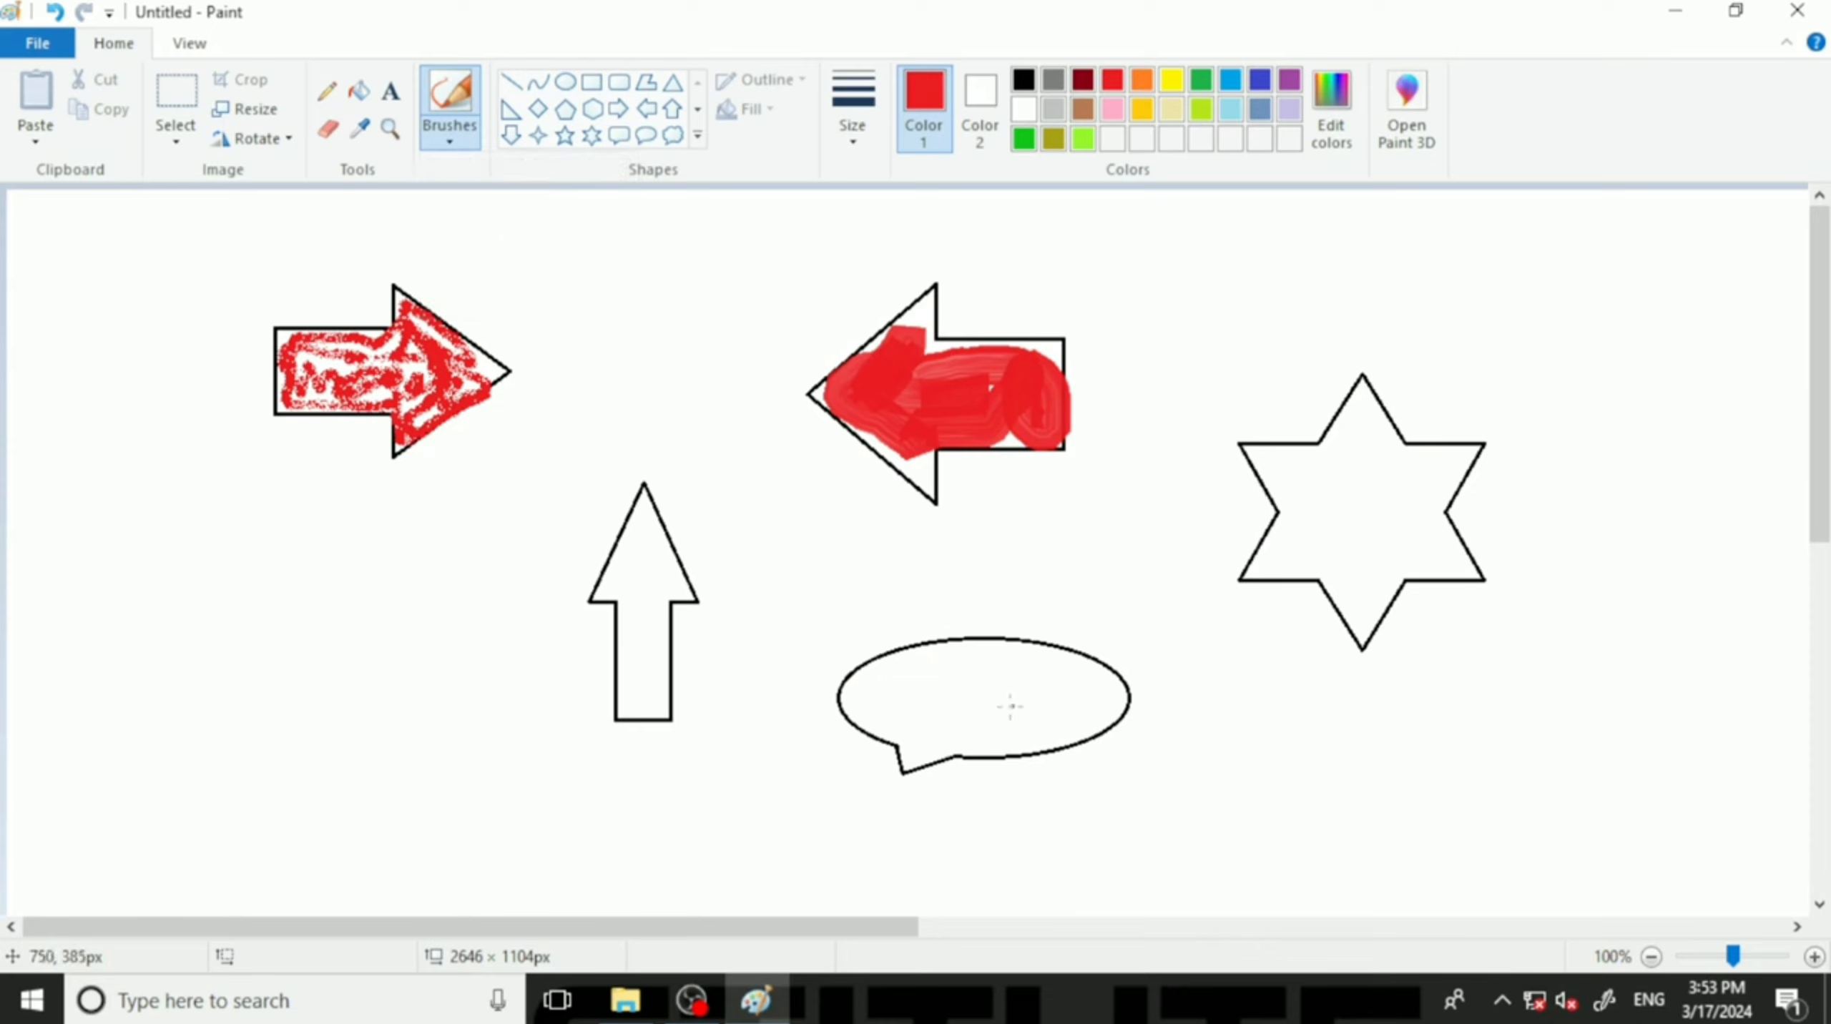
pyautogui.moveTo(971, 703)
pyautogui.mouseDown()
pyautogui.moveTo(929, 702)
pyautogui.moveTo(968, 693)
pyautogui.mouseUp()
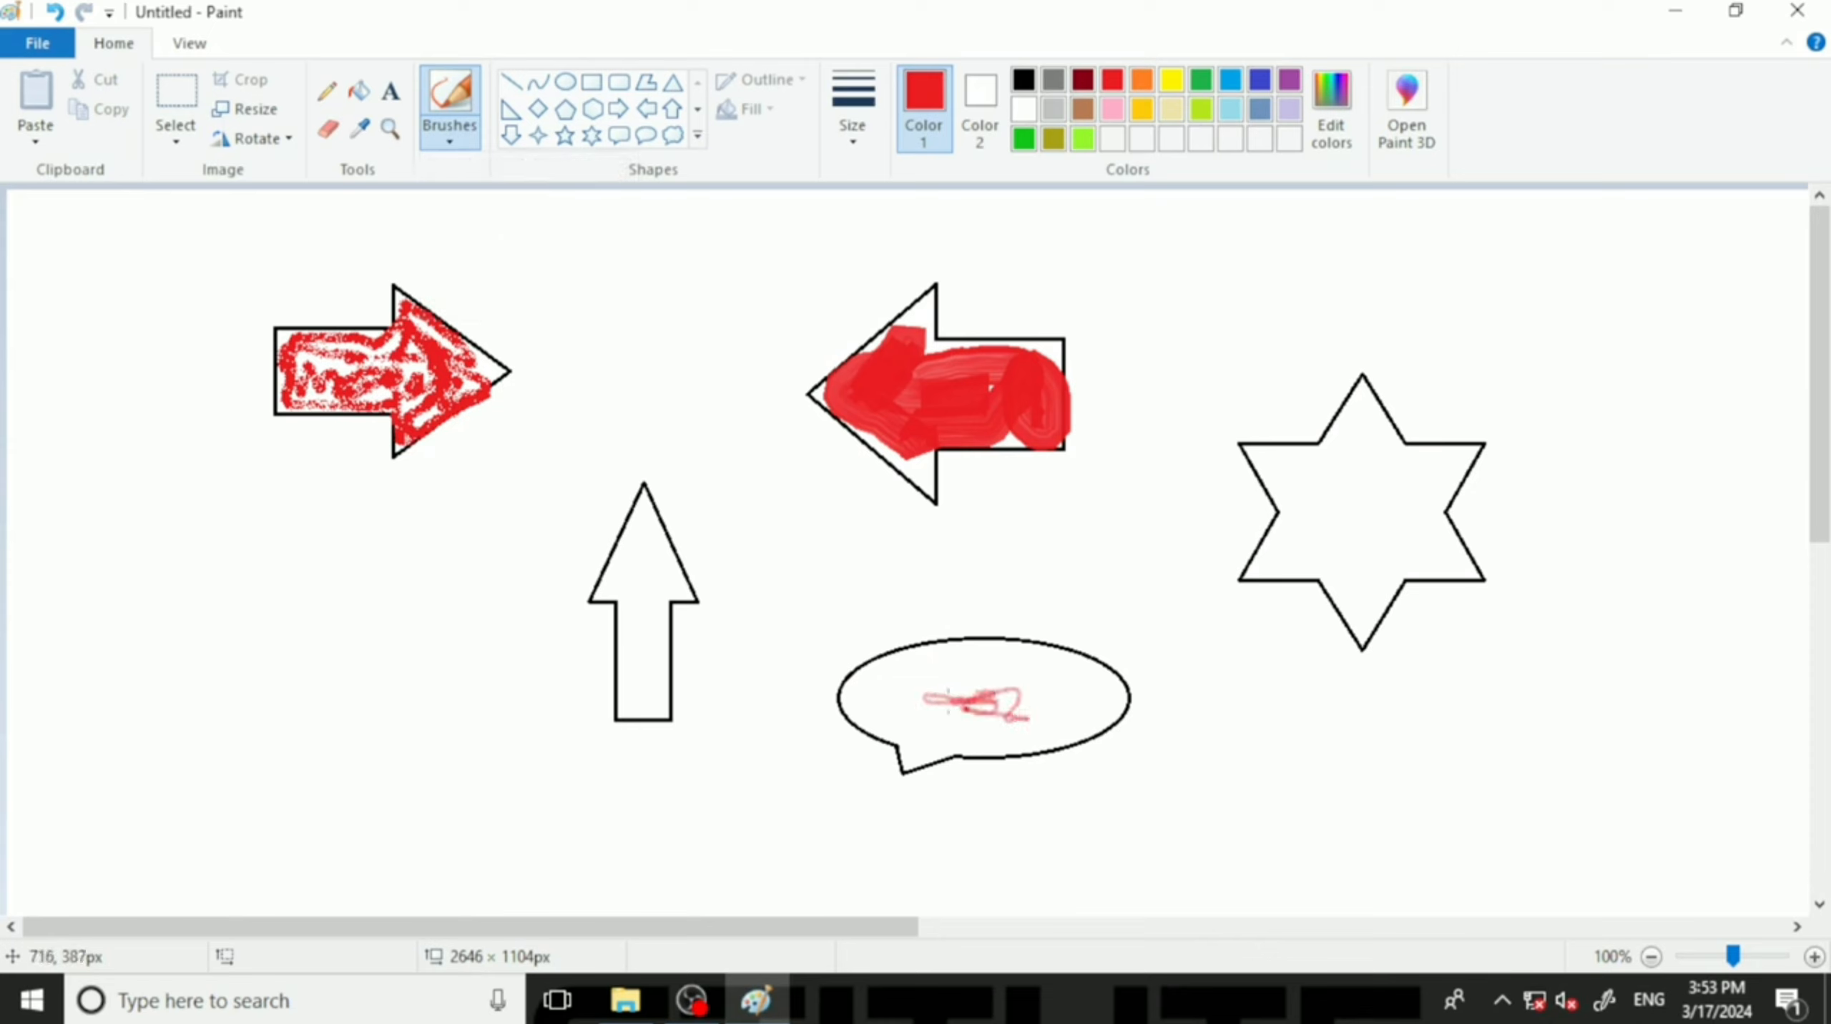
pyautogui.click(450, 138)
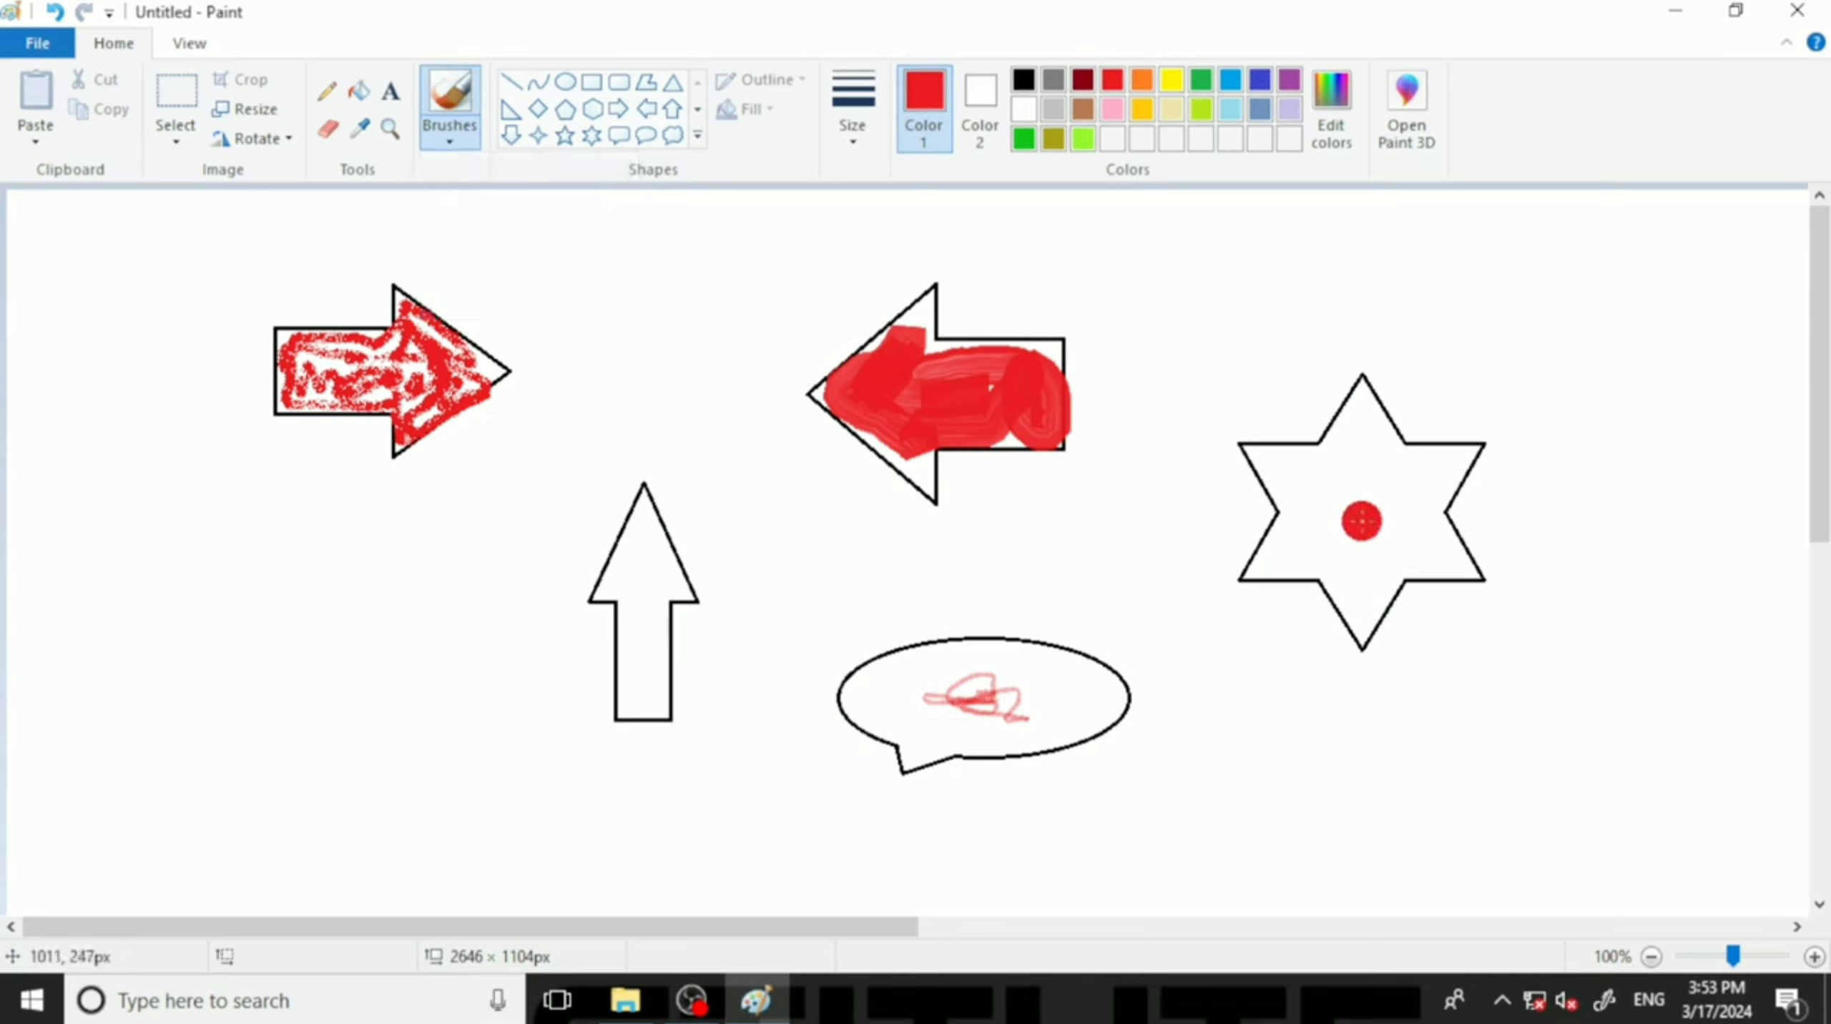
pyautogui.moveTo(1365, 532)
pyautogui.mouseDown()
pyautogui.moveTo(1385, 500)
pyautogui.moveTo(1370, 467)
pyautogui.moveTo(1326, 493)
pyautogui.mouseUp()
# Paint red strokes inside the six-point star and the up arrow with Calligraphy brush 2.
pyautogui.click(450, 138)
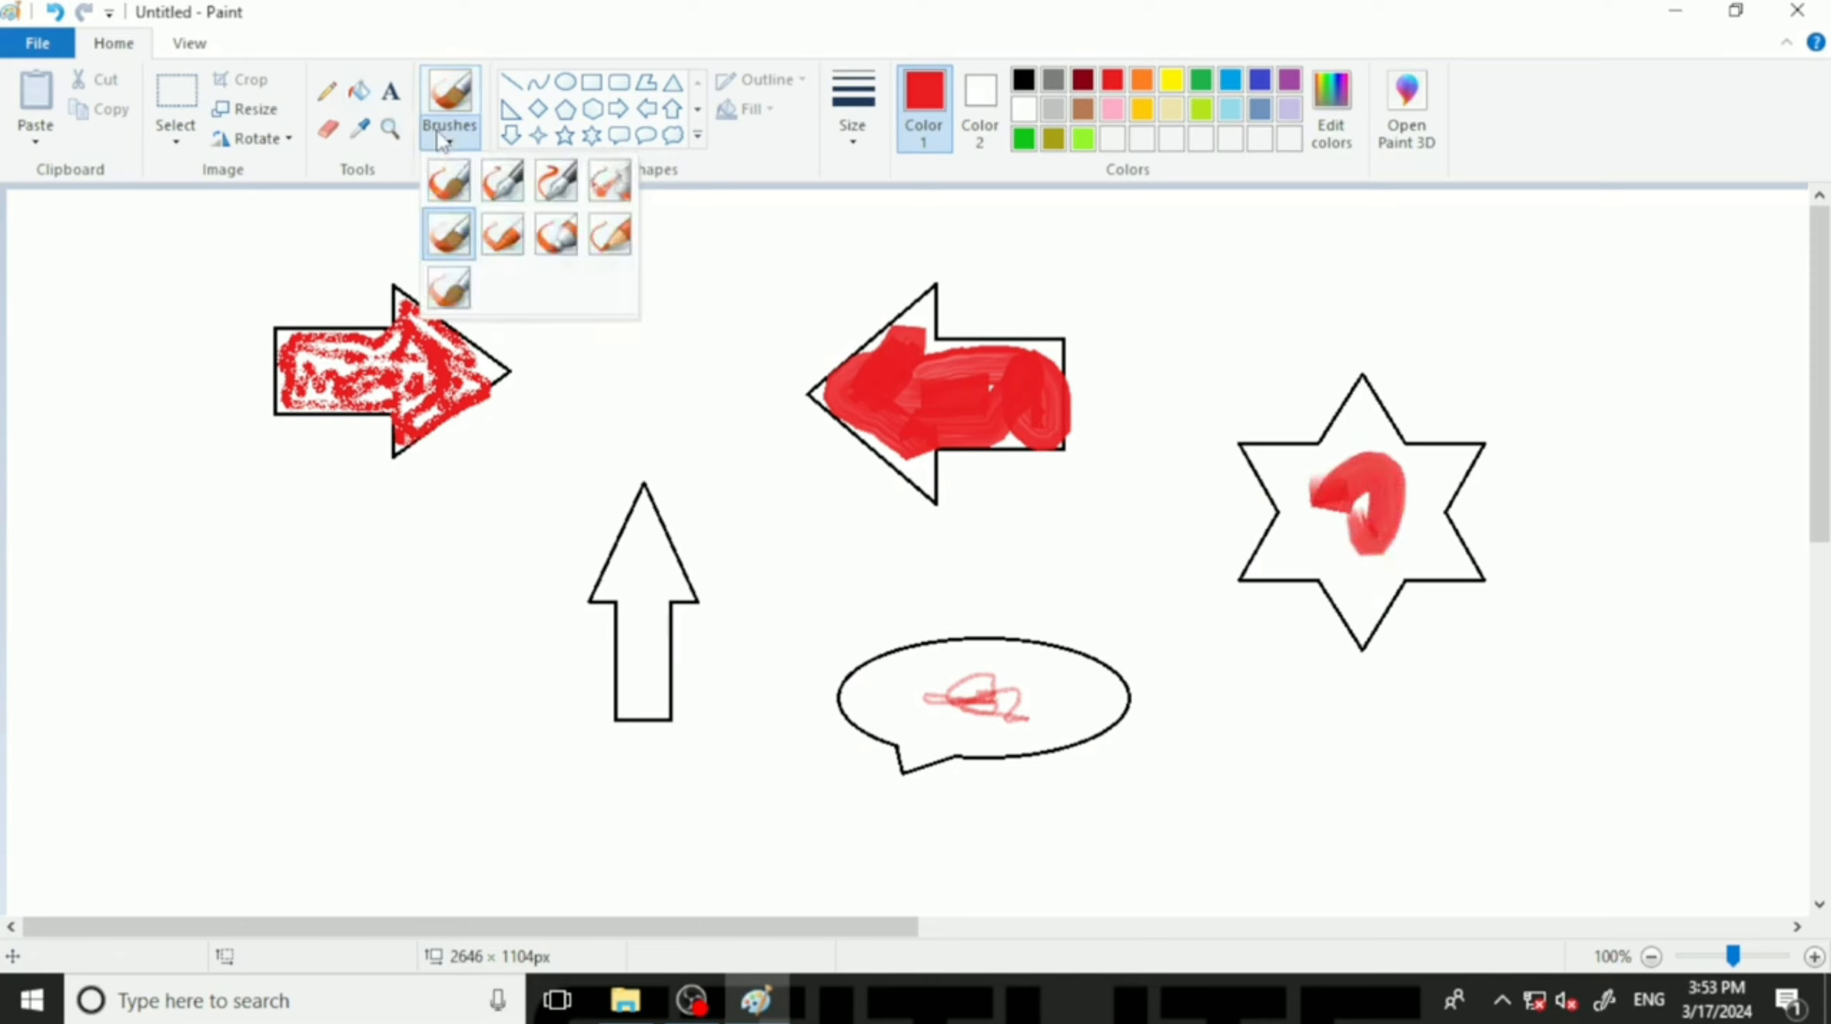
pyautogui.click(566, 195)
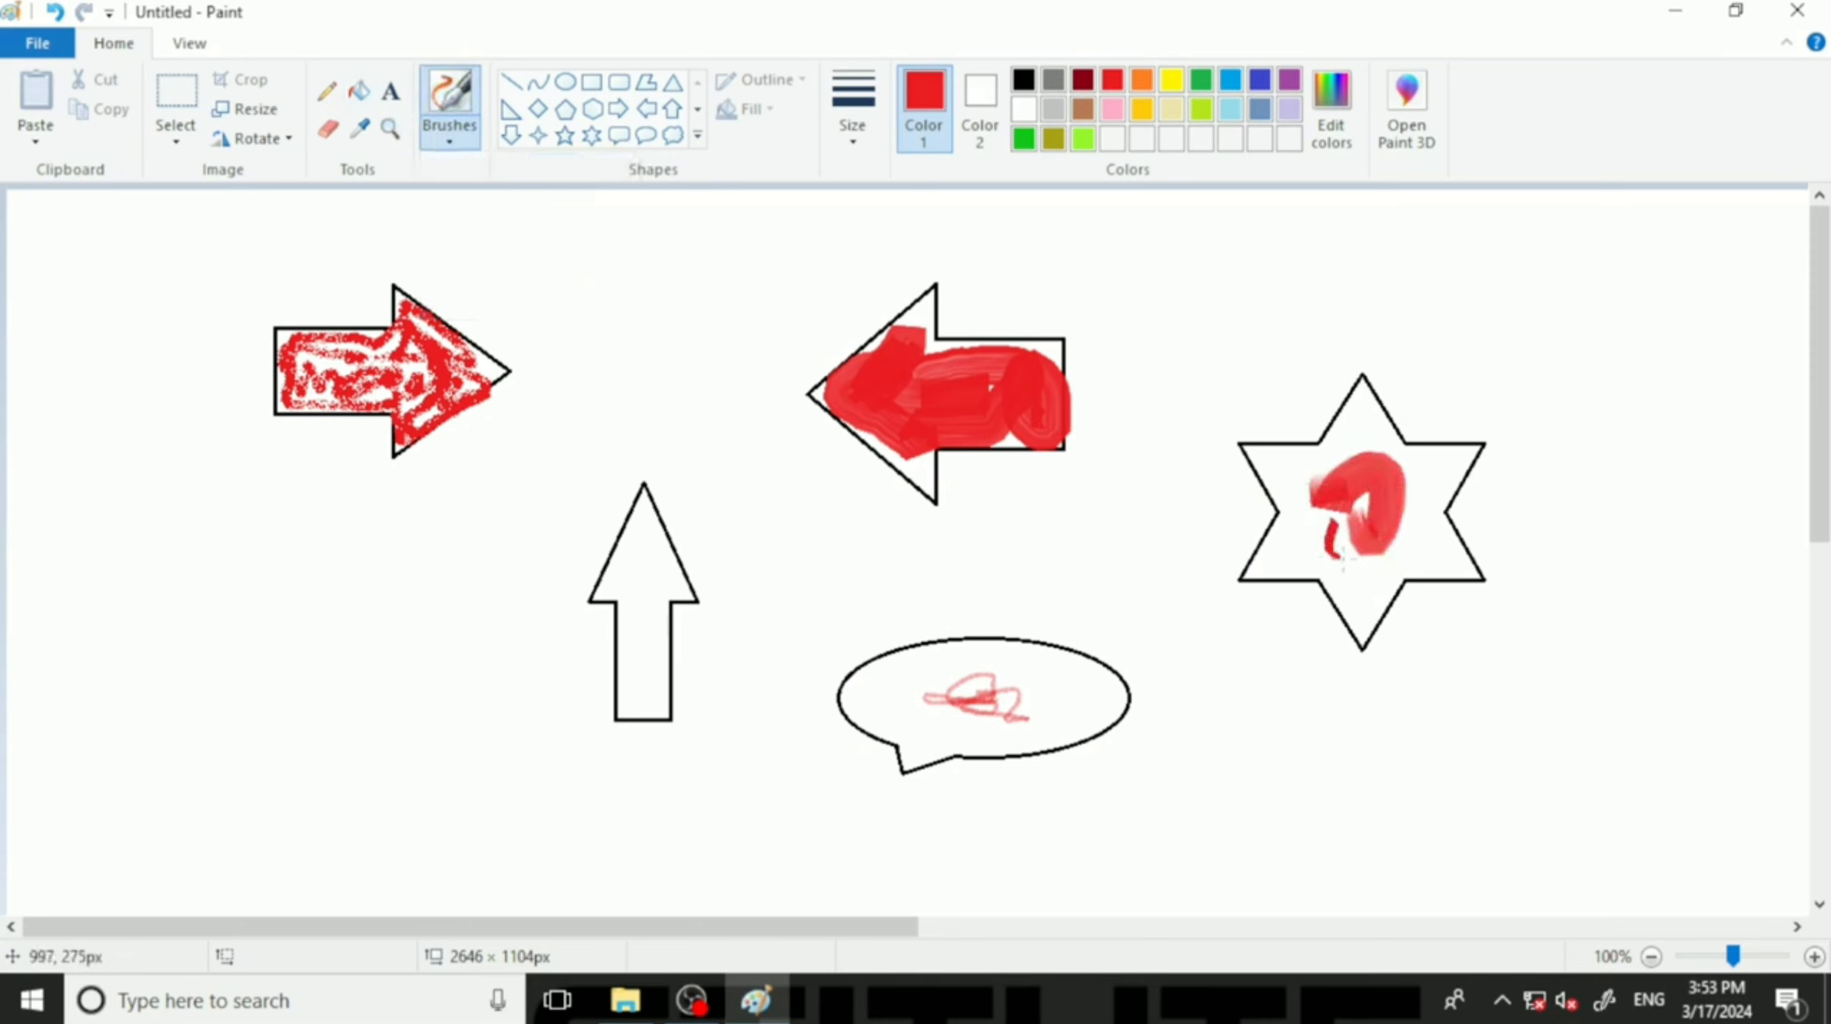
pyautogui.moveTo(1341, 561); pyautogui.dragTo(1284, 527)
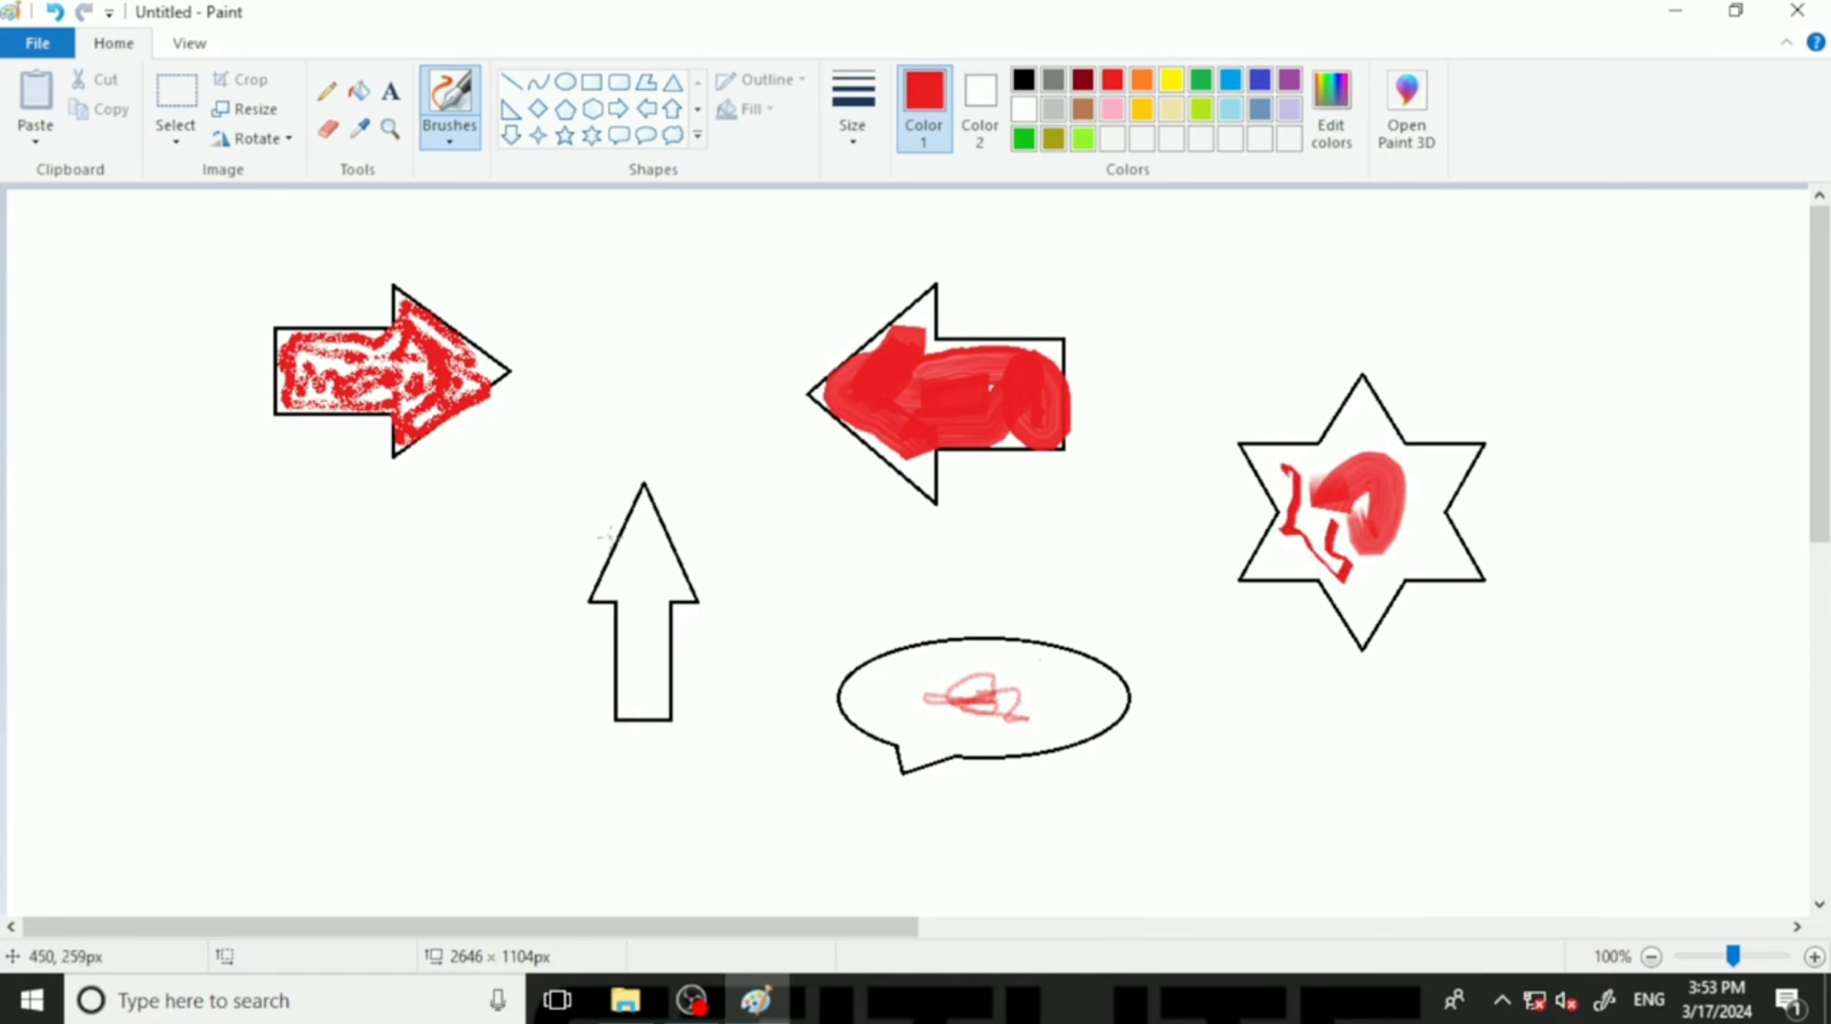
pyautogui.moveTo(608, 536)
pyautogui.mouseDown()
pyautogui.moveTo(647, 606)
pyautogui.moveTo(660, 587)
pyautogui.moveTo(635, 670)
pyautogui.moveTo(628, 574)
pyautogui.moveTo(670, 528)
pyautogui.mouseUp()
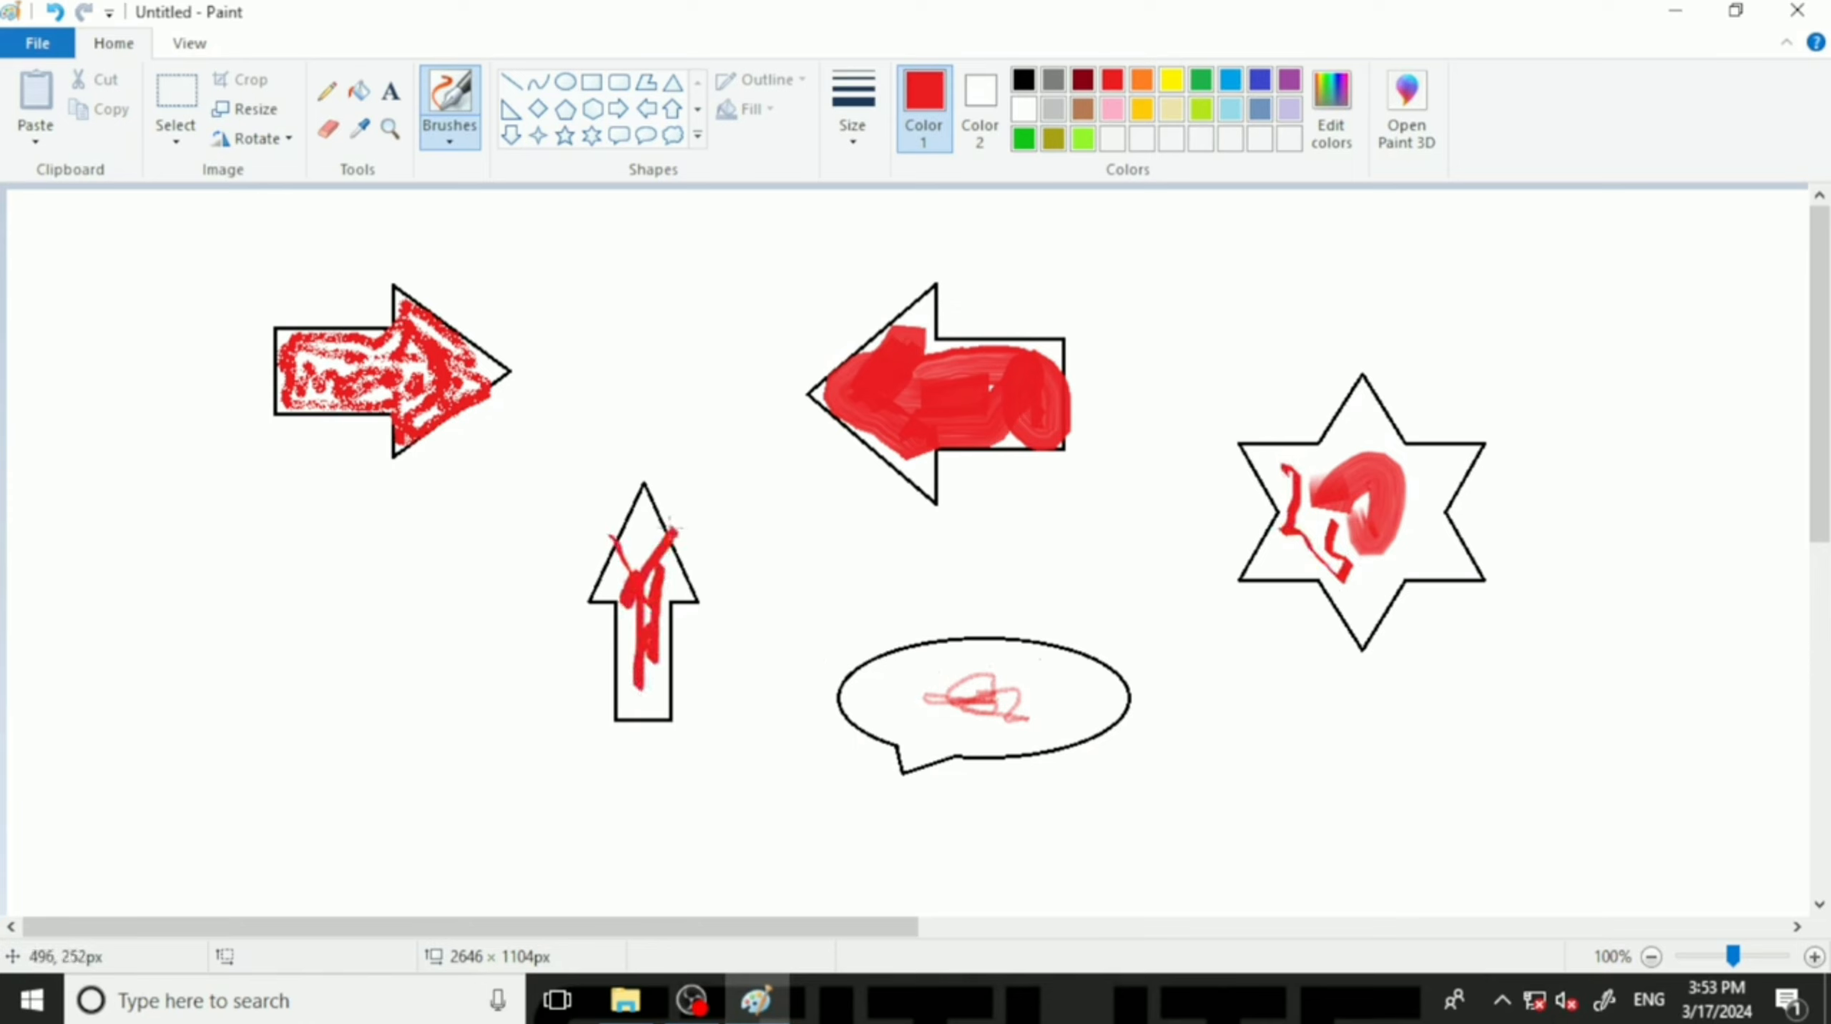
pyautogui.moveTo(517, 264)
pyautogui.mouseDown()
pyautogui.moveTo(559, 486)
pyautogui.moveTo(603, 382)
pyautogui.moveTo(647, 449)
pyautogui.moveTo(714, 386)
pyautogui.moveTo(749, 492)
pyautogui.mouseUp()
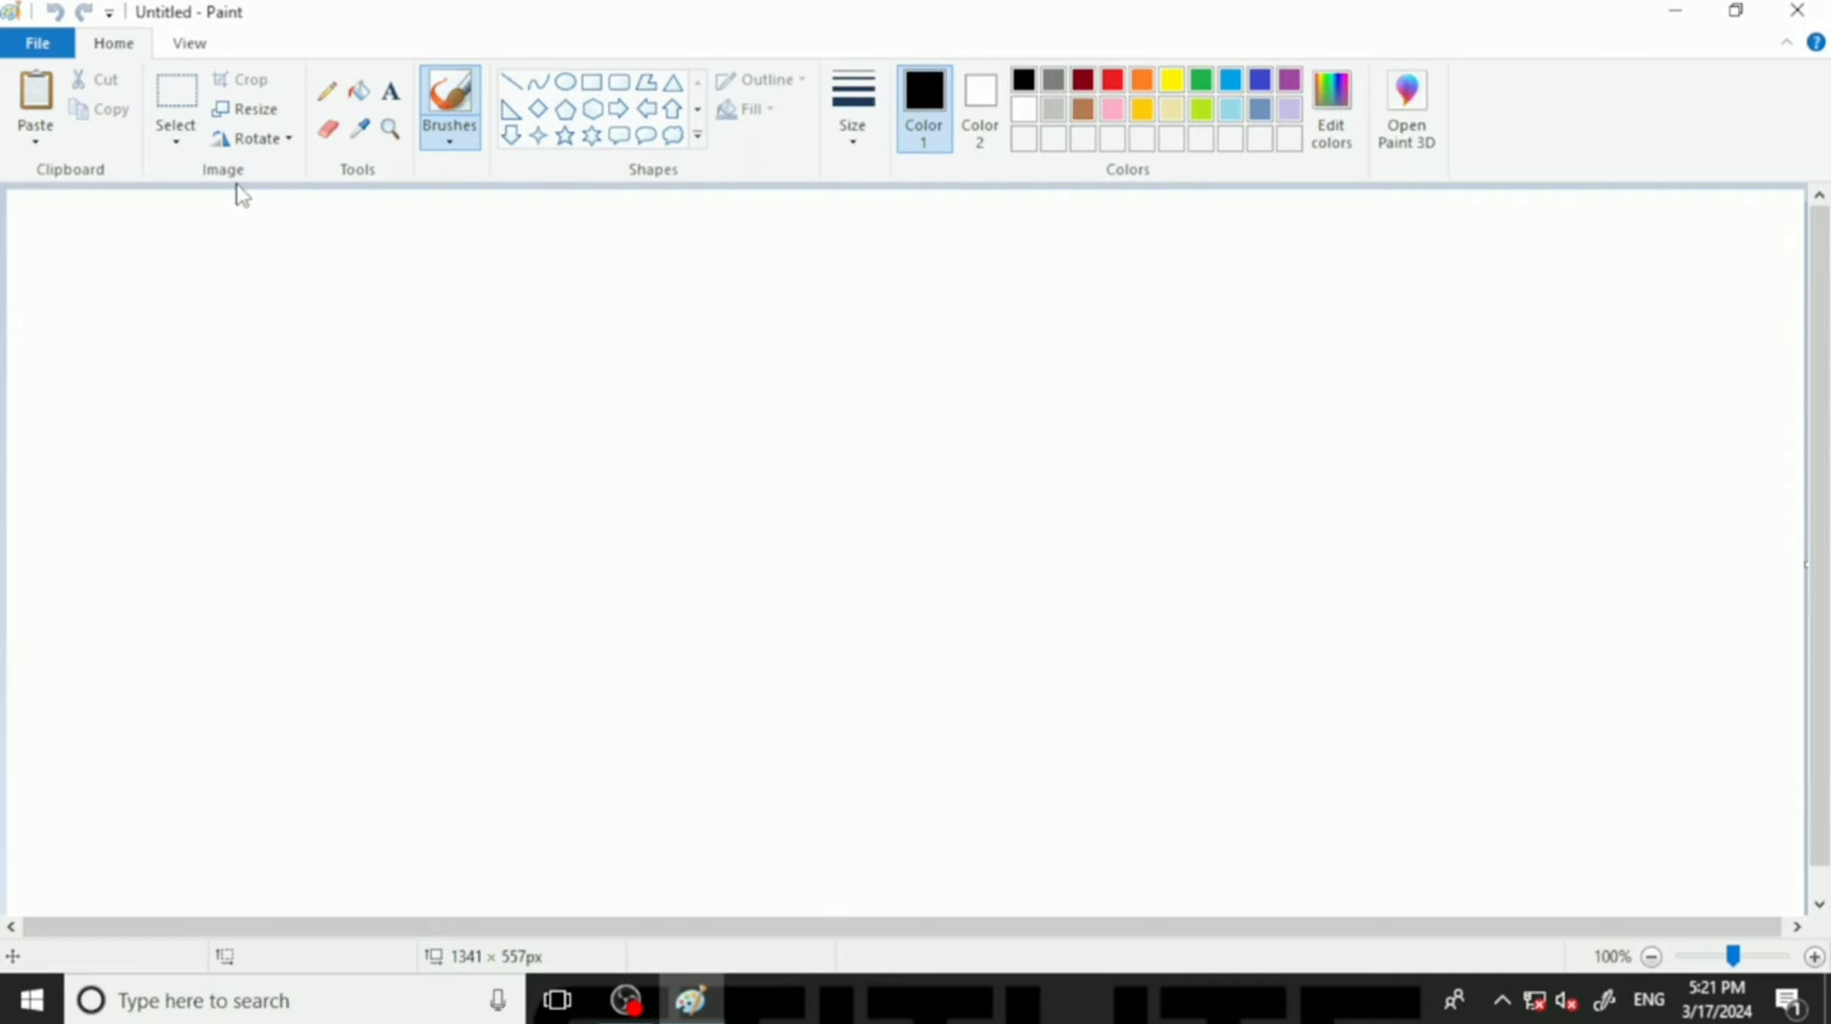
# Draw a black-outlined rectangle about 260 × 191 px on the blank canvas and fill it with red.
pyautogui.click(597, 87)
pyautogui.moveTo(414, 336); pyautogui.dragTo(765, 593)
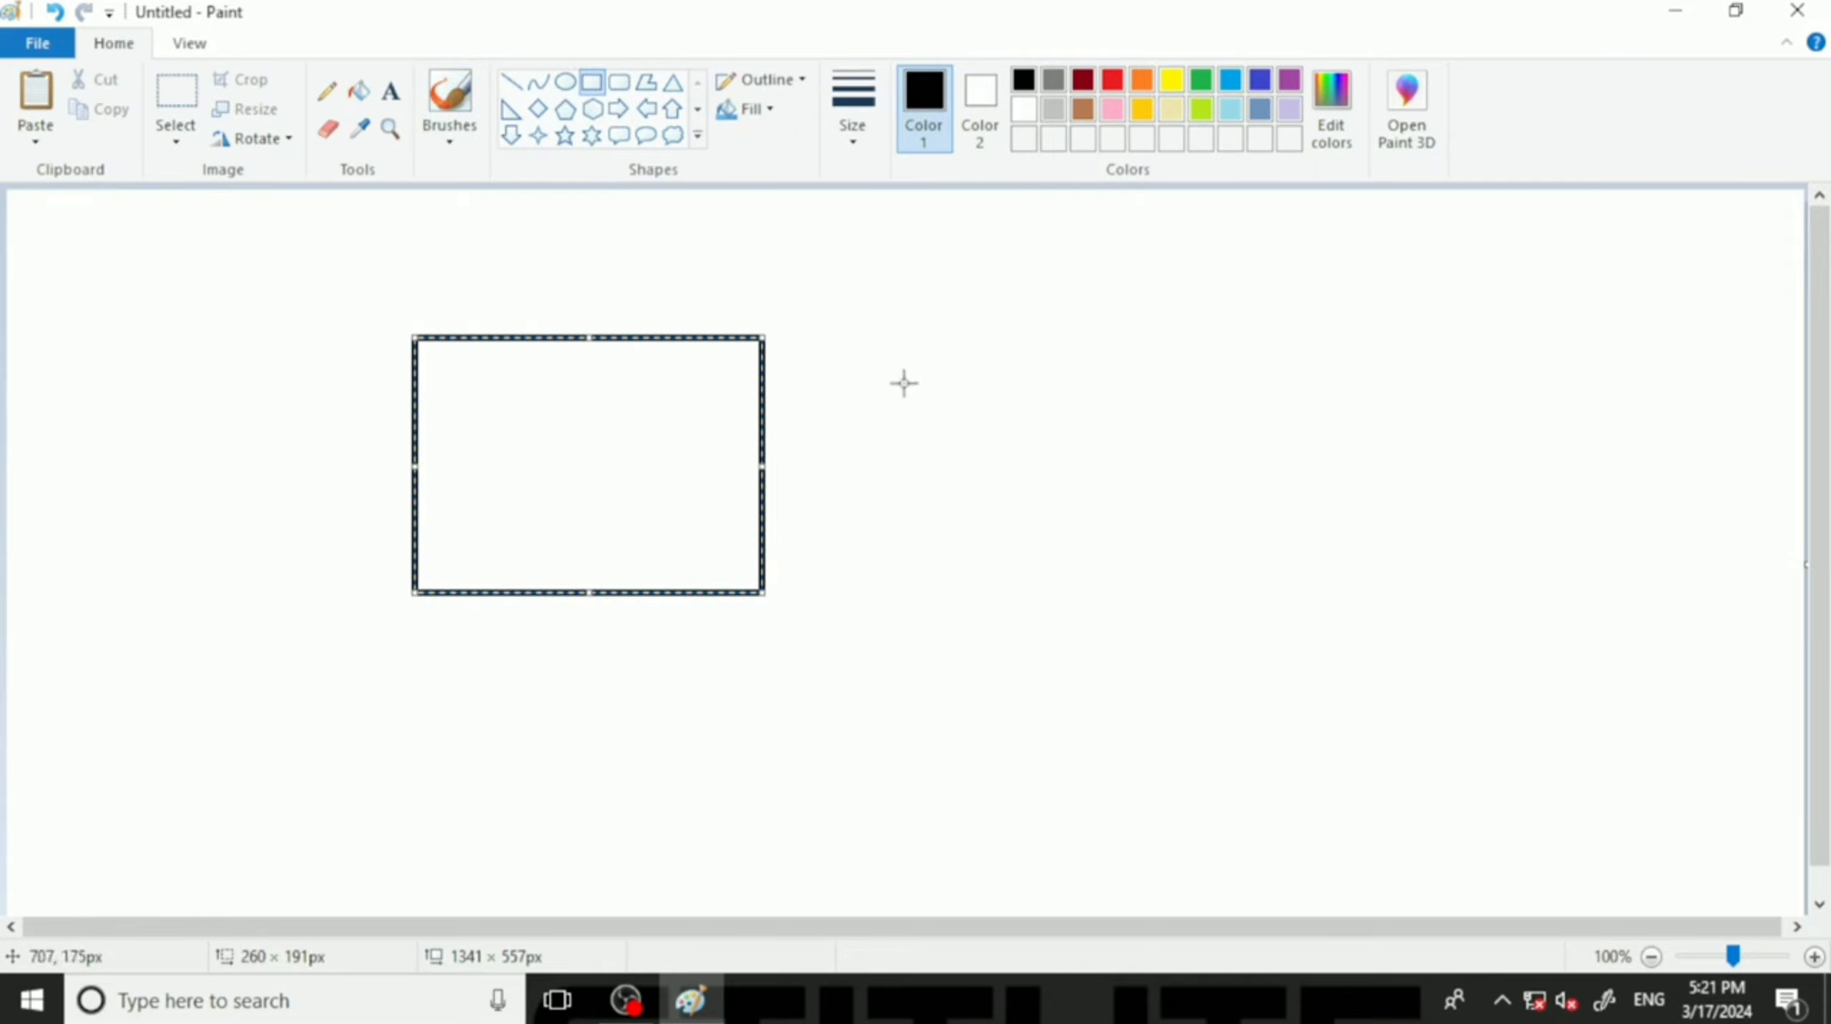
pyautogui.click(362, 96)
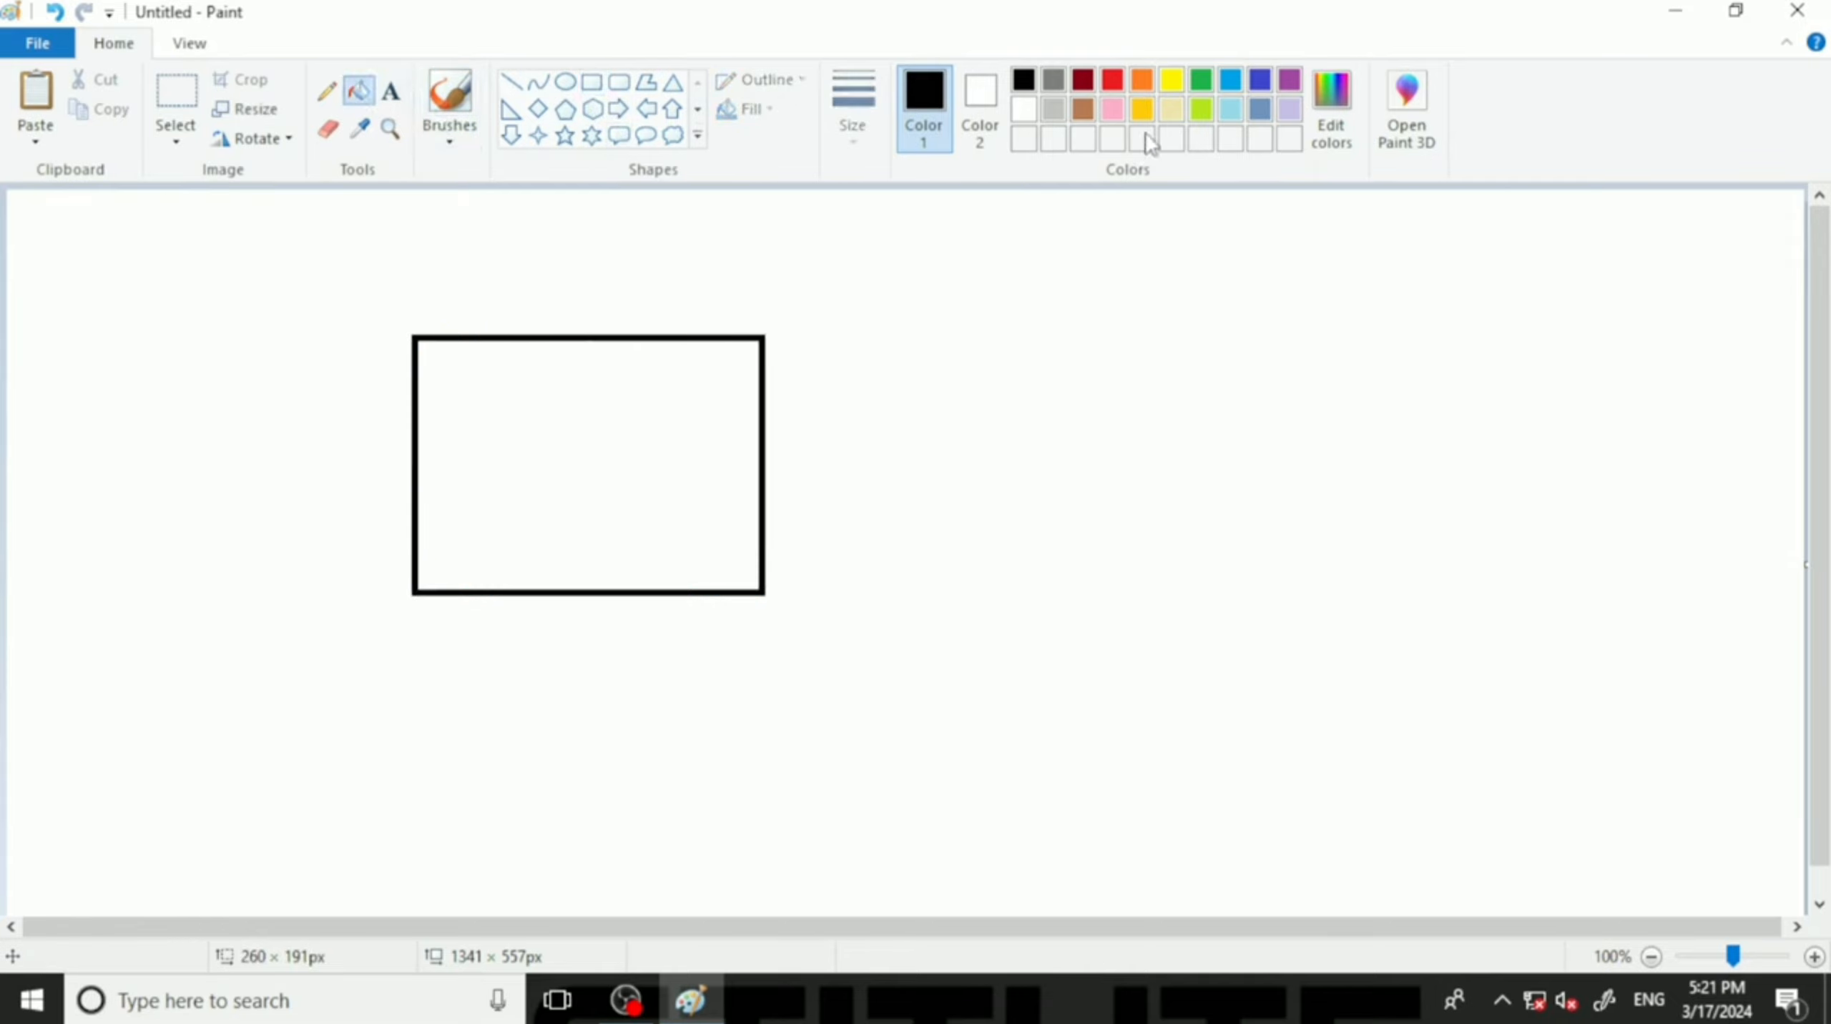
pyautogui.click(1113, 80)
pyautogui.click(745, 420)
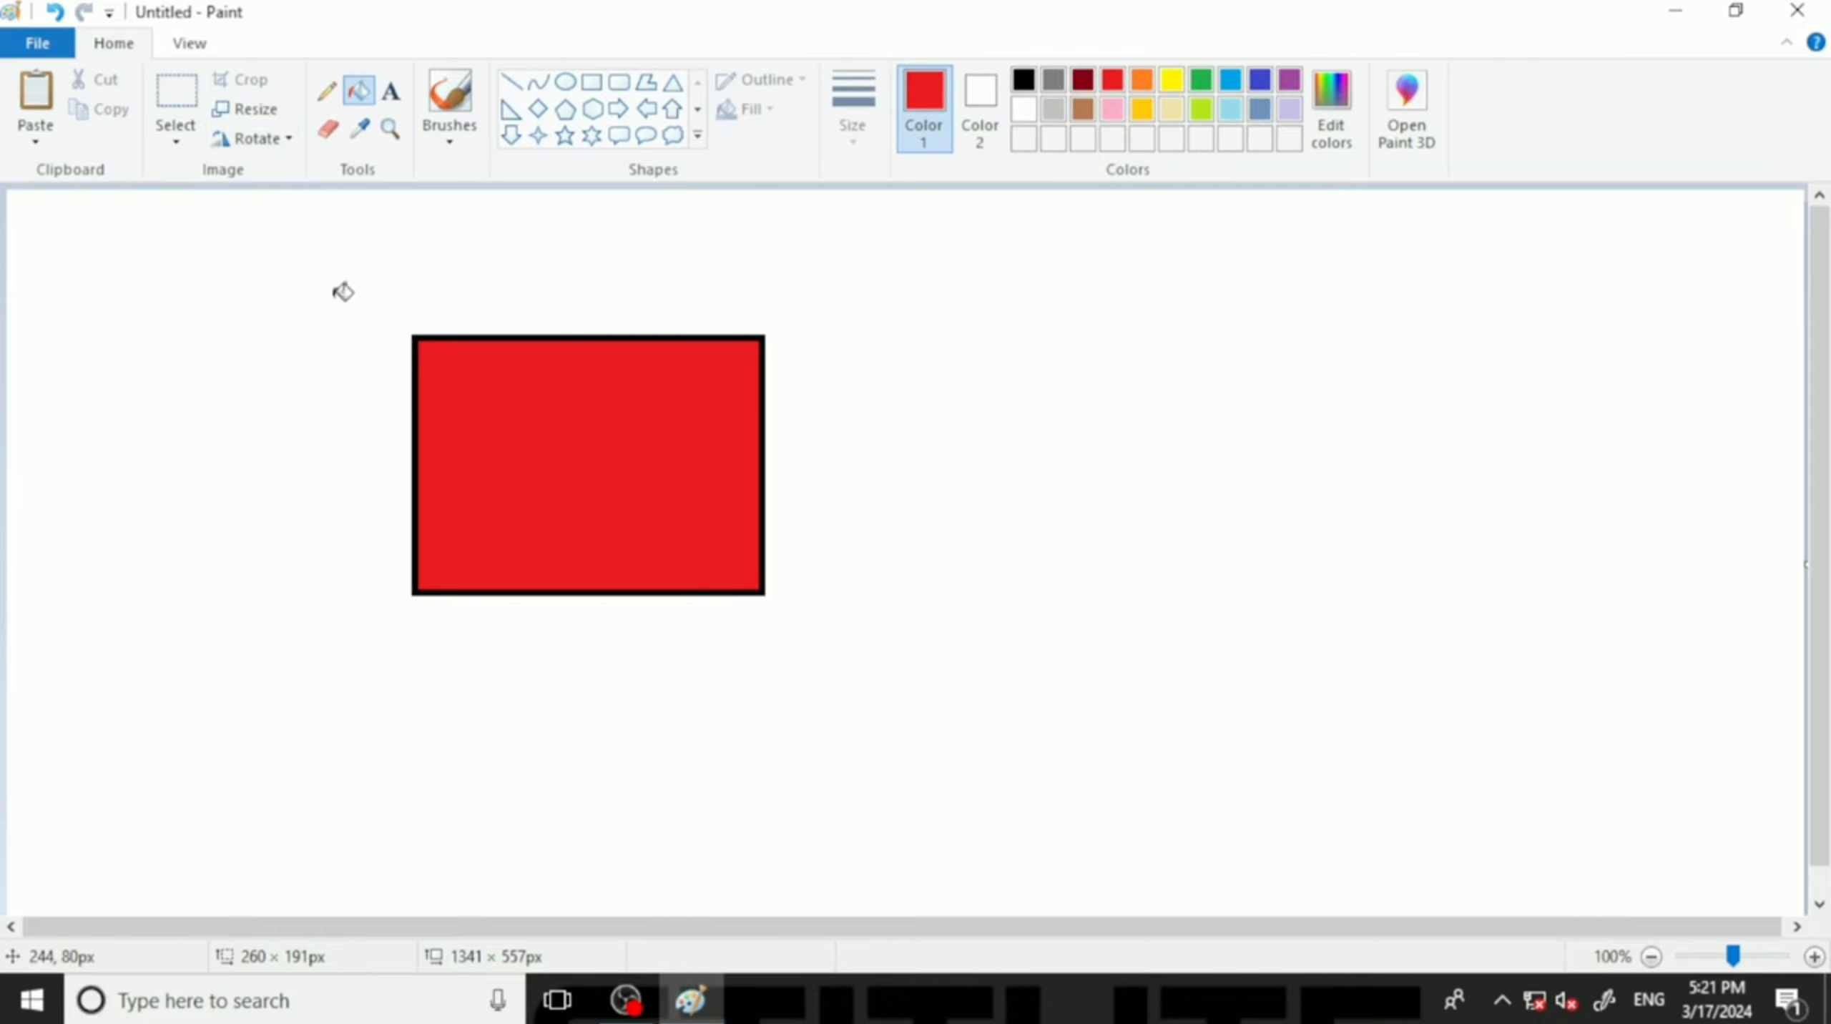
# Add a text box over the red rectangle and enter a person's first name in black.
pyautogui.click(391, 92)
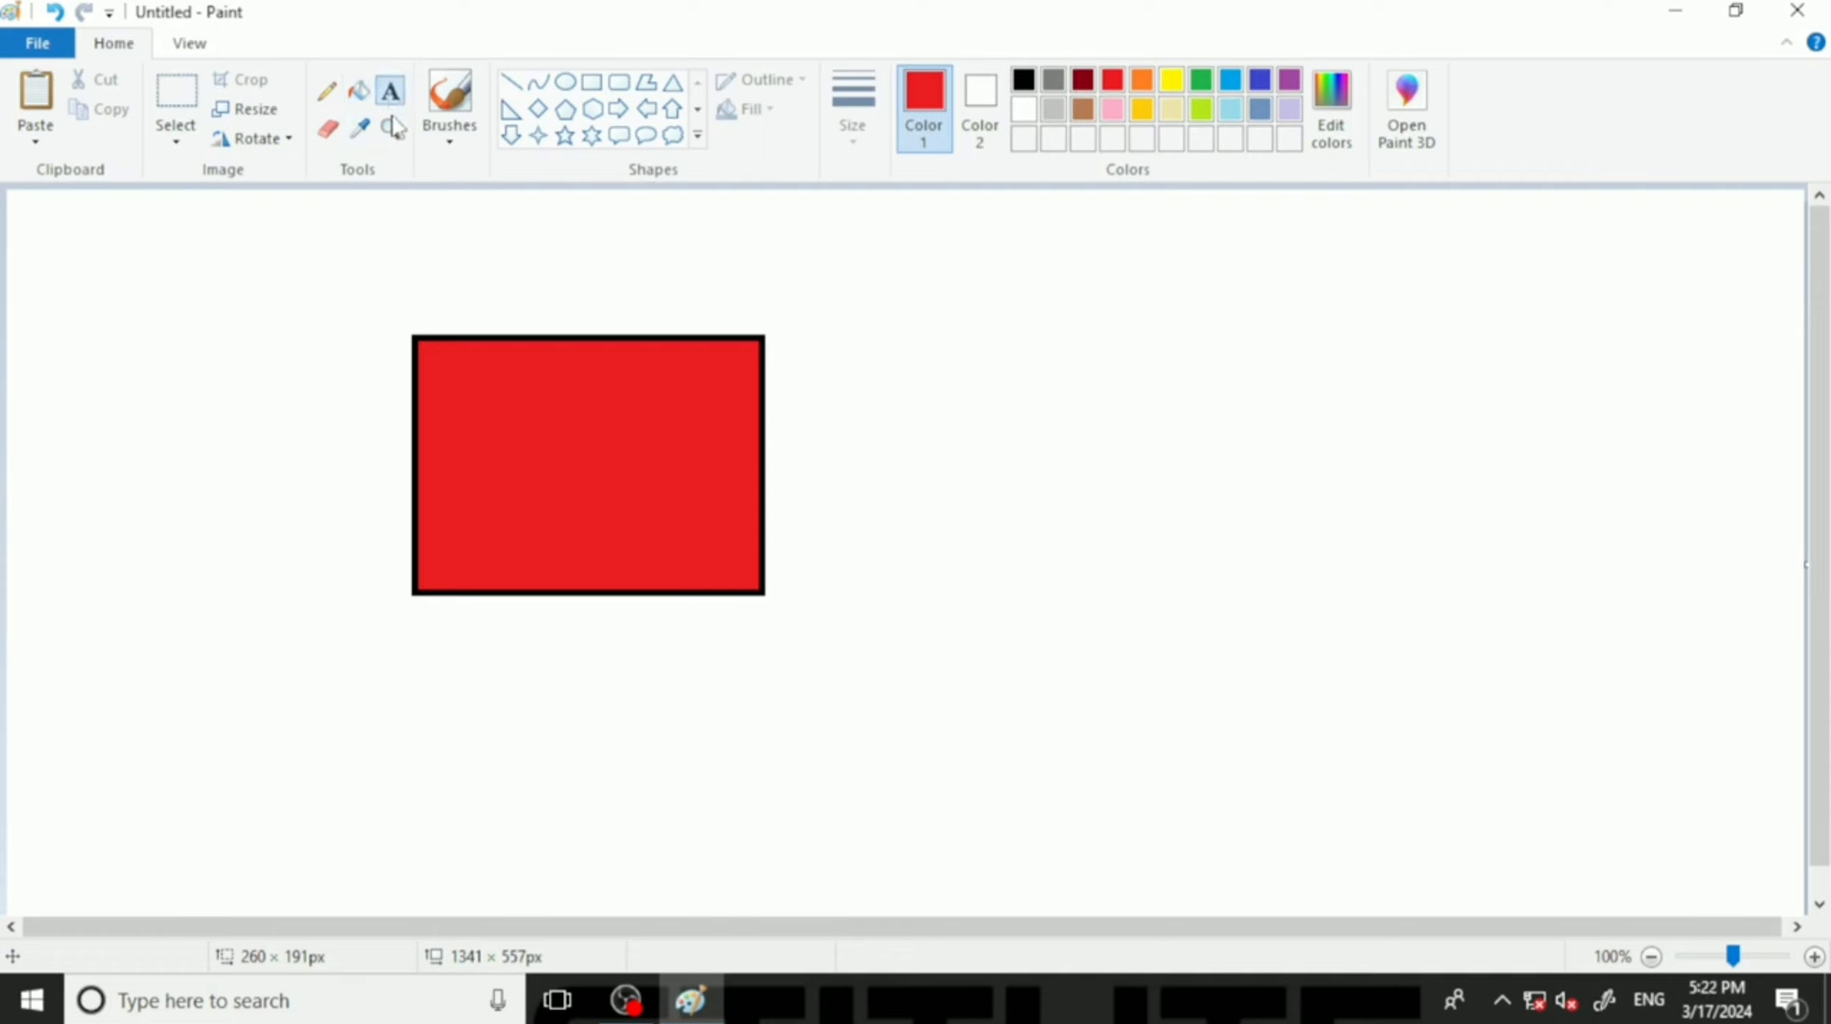
pyautogui.click(474, 452)
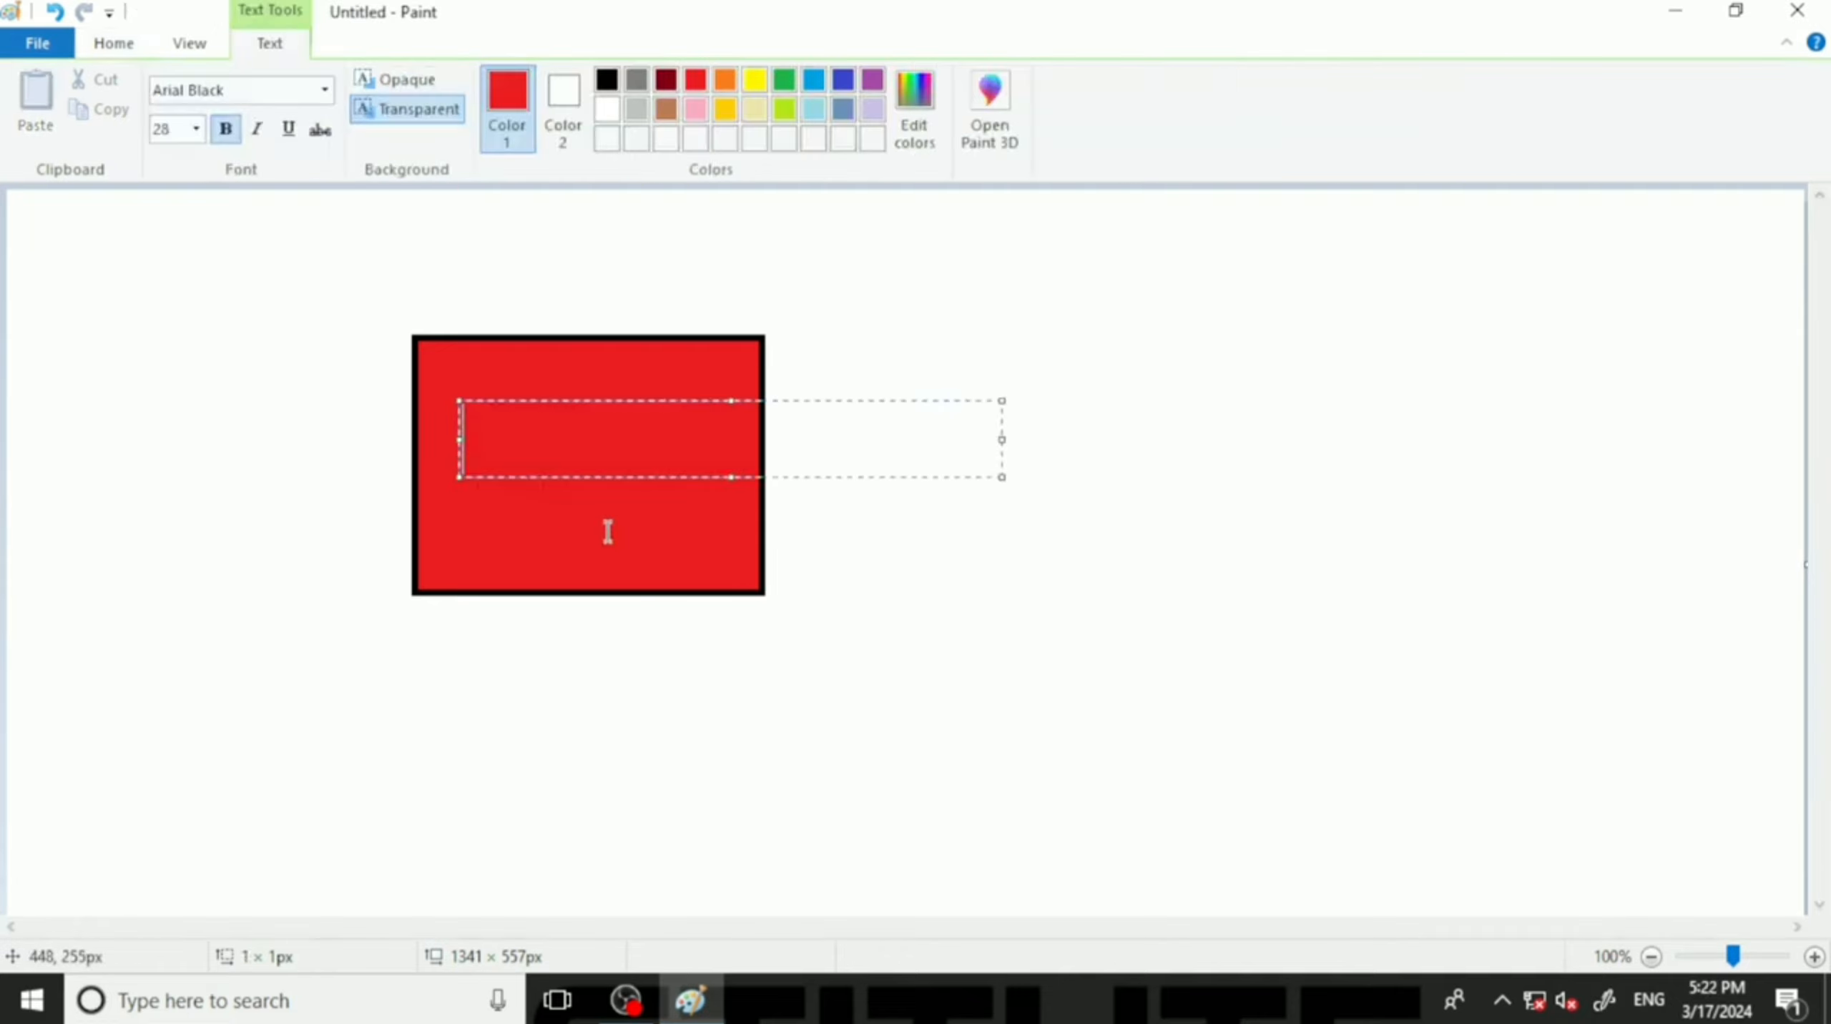
pyautogui.click(608, 81)
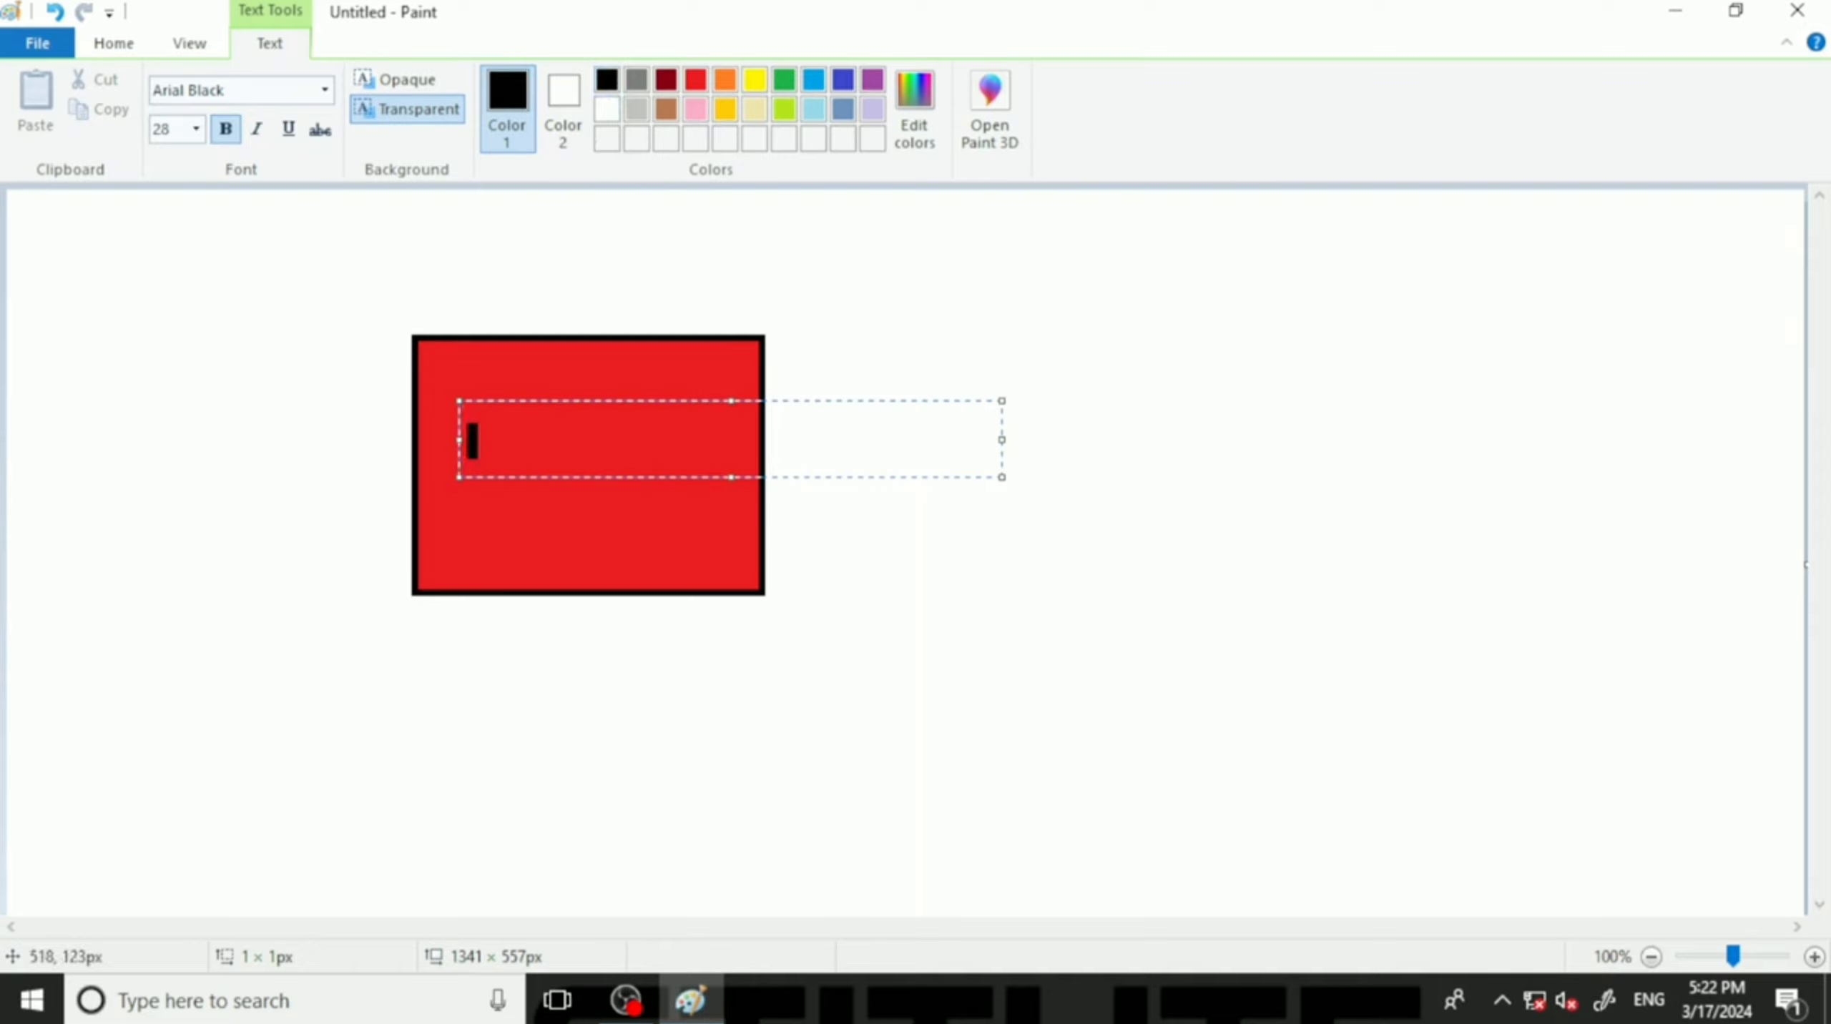
pyautogui.write('IMRAN')
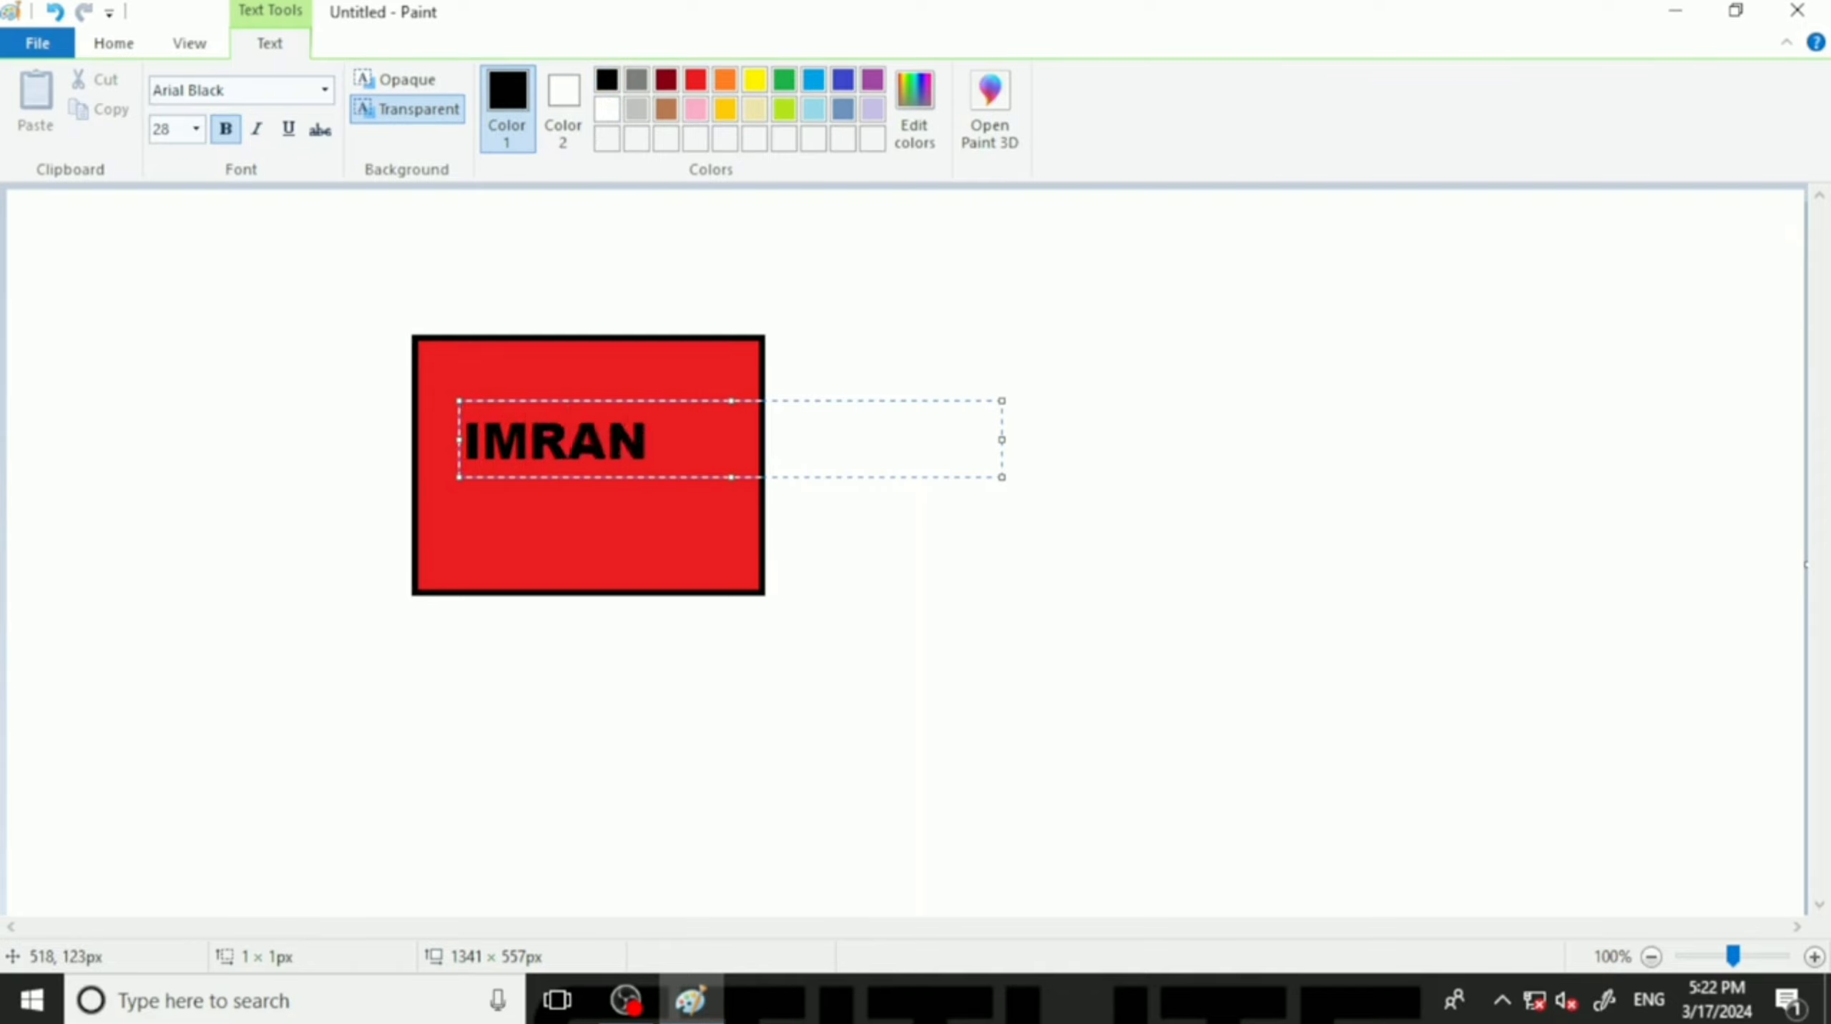
# Indent the name inside its text box so it sits centred across the red rectangle and commit the text.
pyautogui.press('Left')
pyautogui.press('Left')
pyautogui.press('Left')
pyautogui.press('Home')
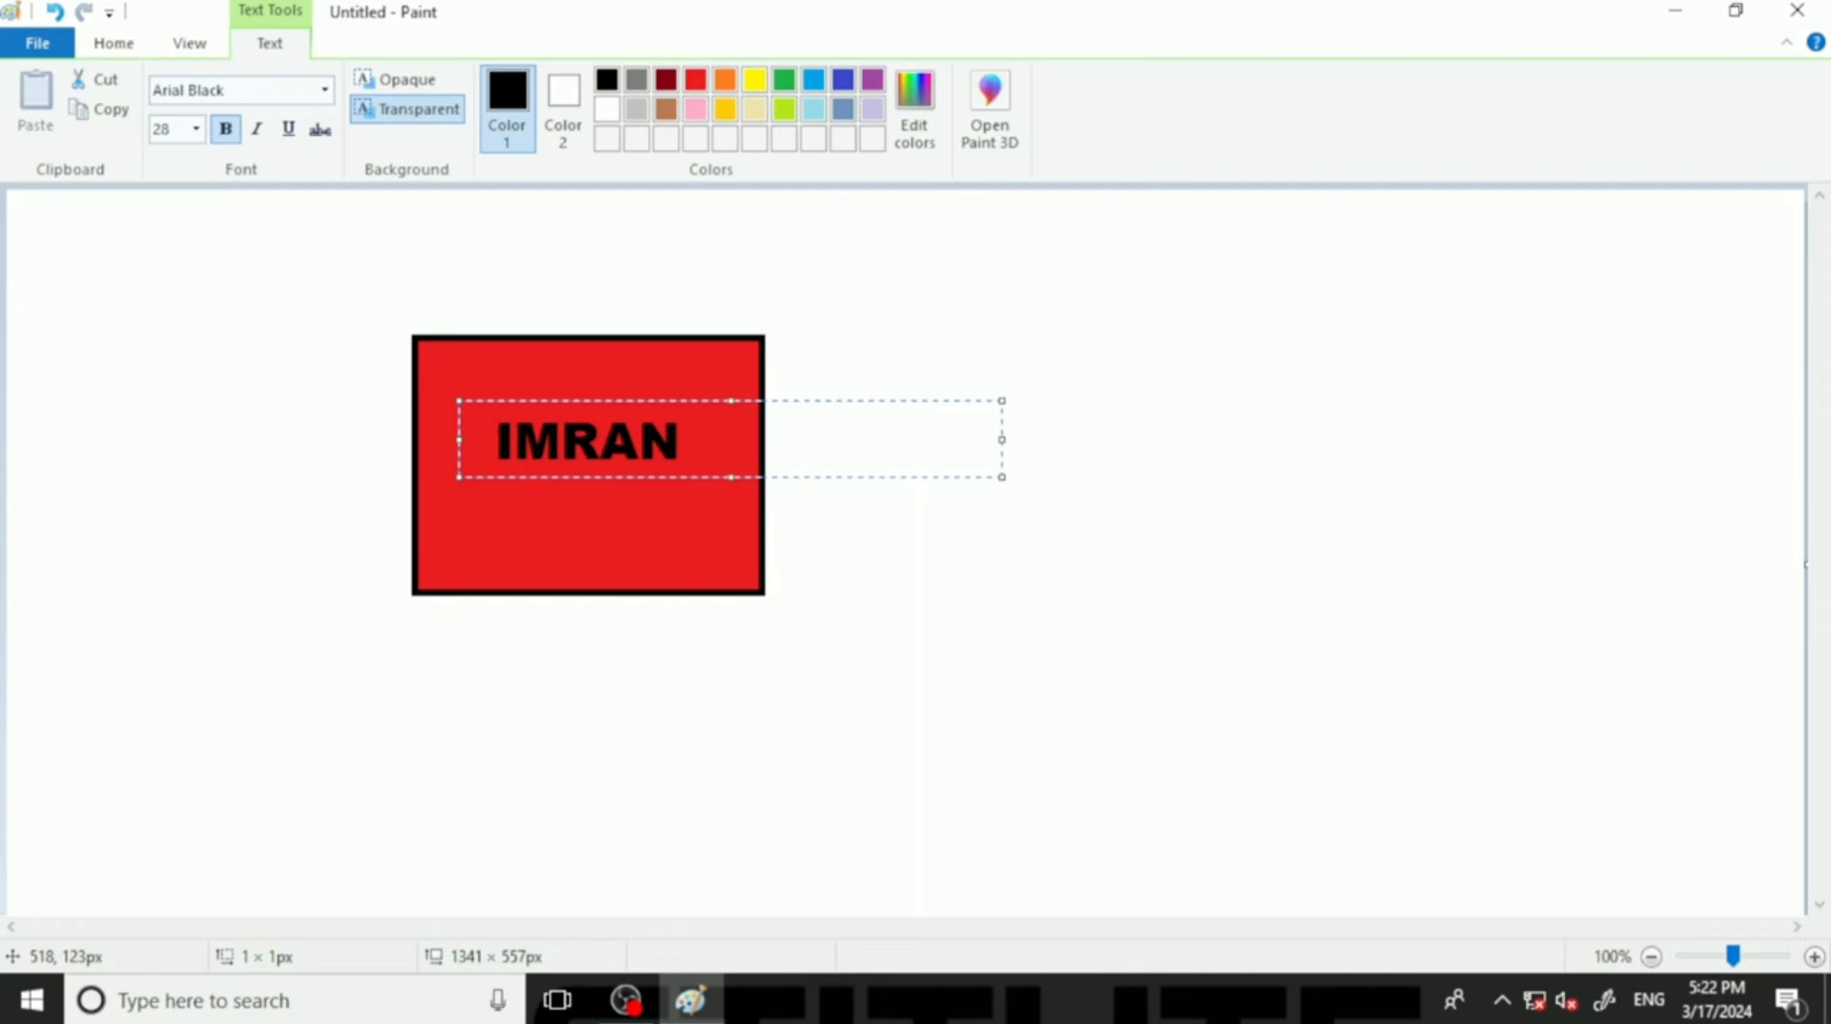
pyautogui.click(946, 618)
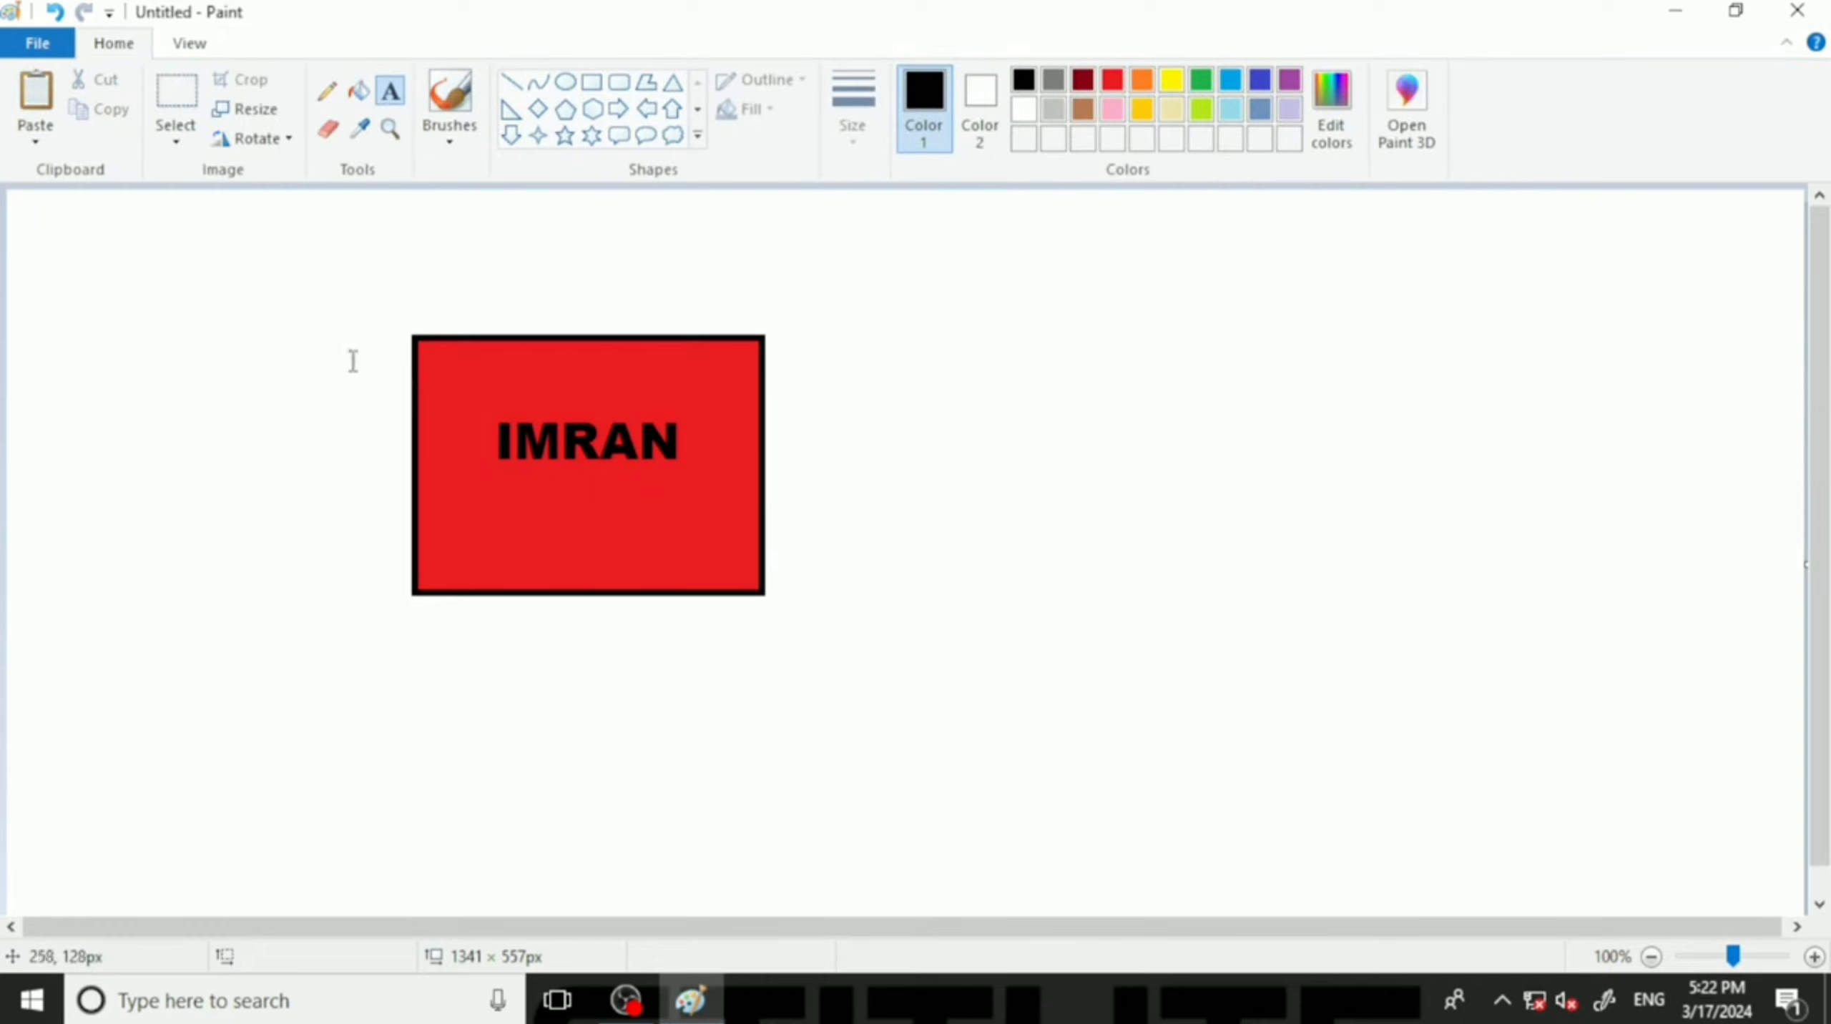
# Select an area about 483 × 341 px around the red rectangle, rotate it right 90° and rotate it back left 90°.
pyautogui.click(176, 98)
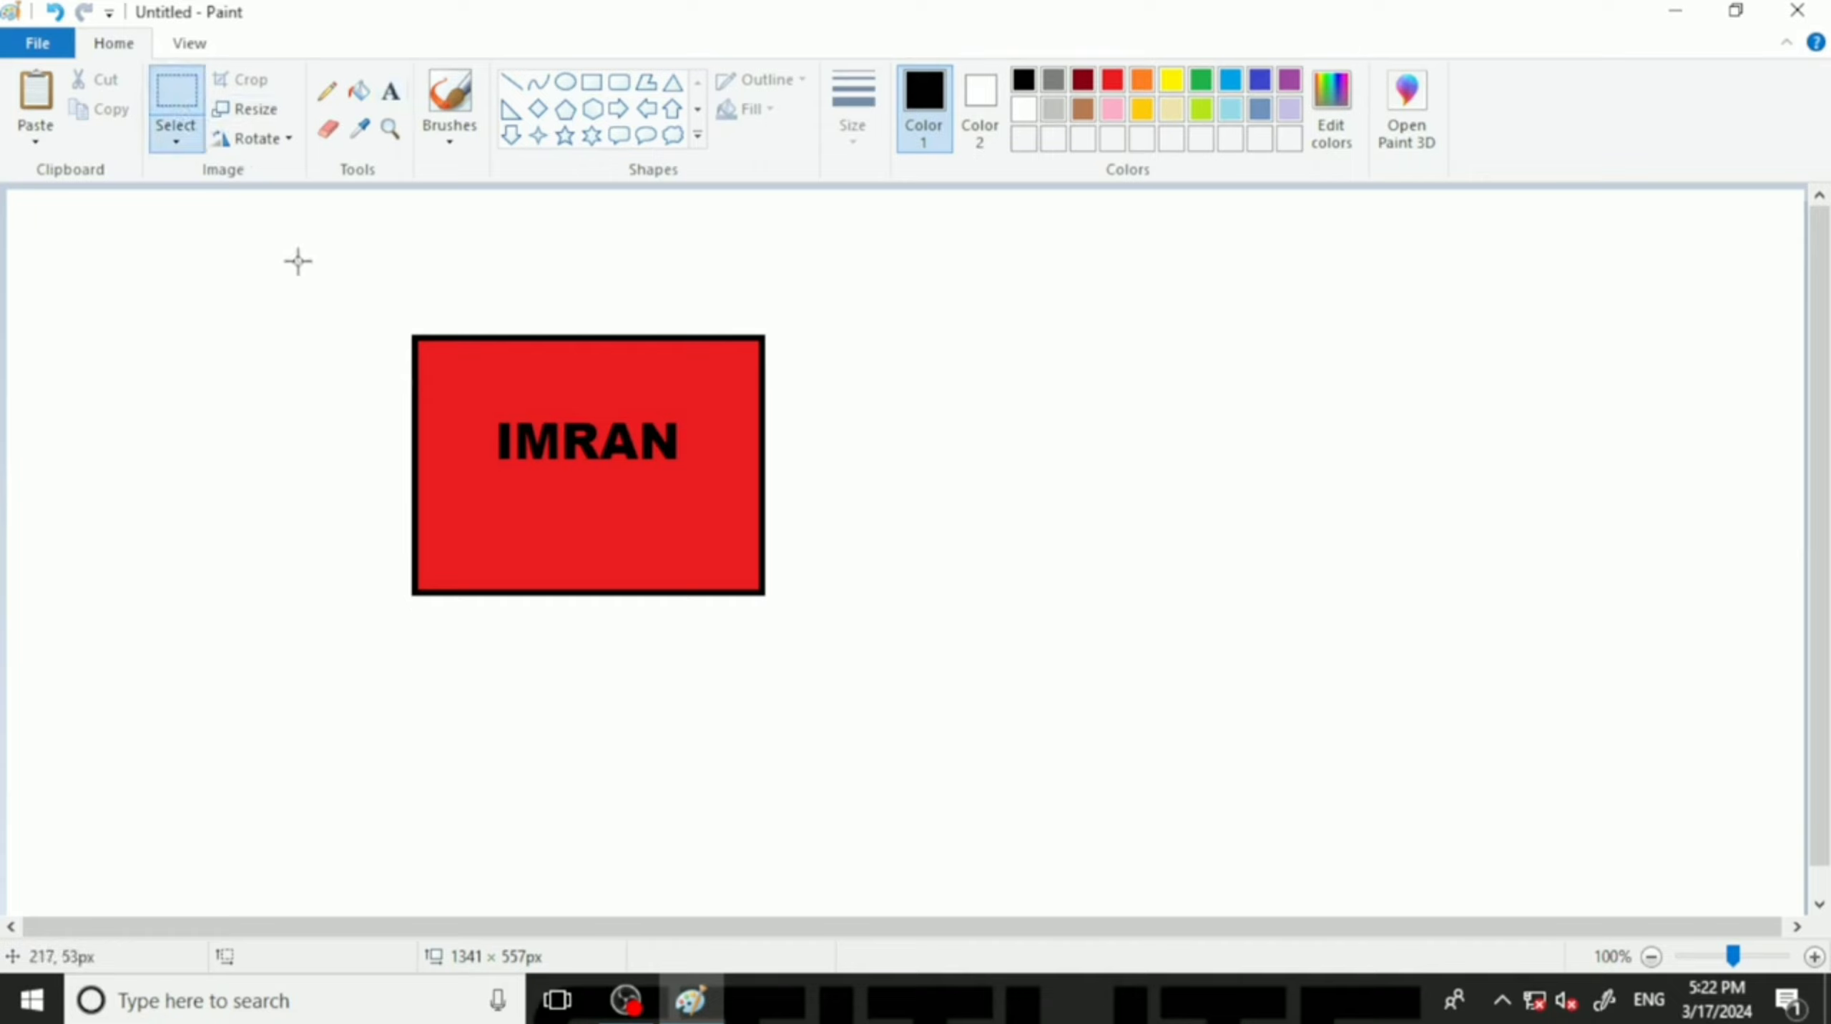
pyautogui.moveTo(298, 261); pyautogui.dragTo(946, 718)
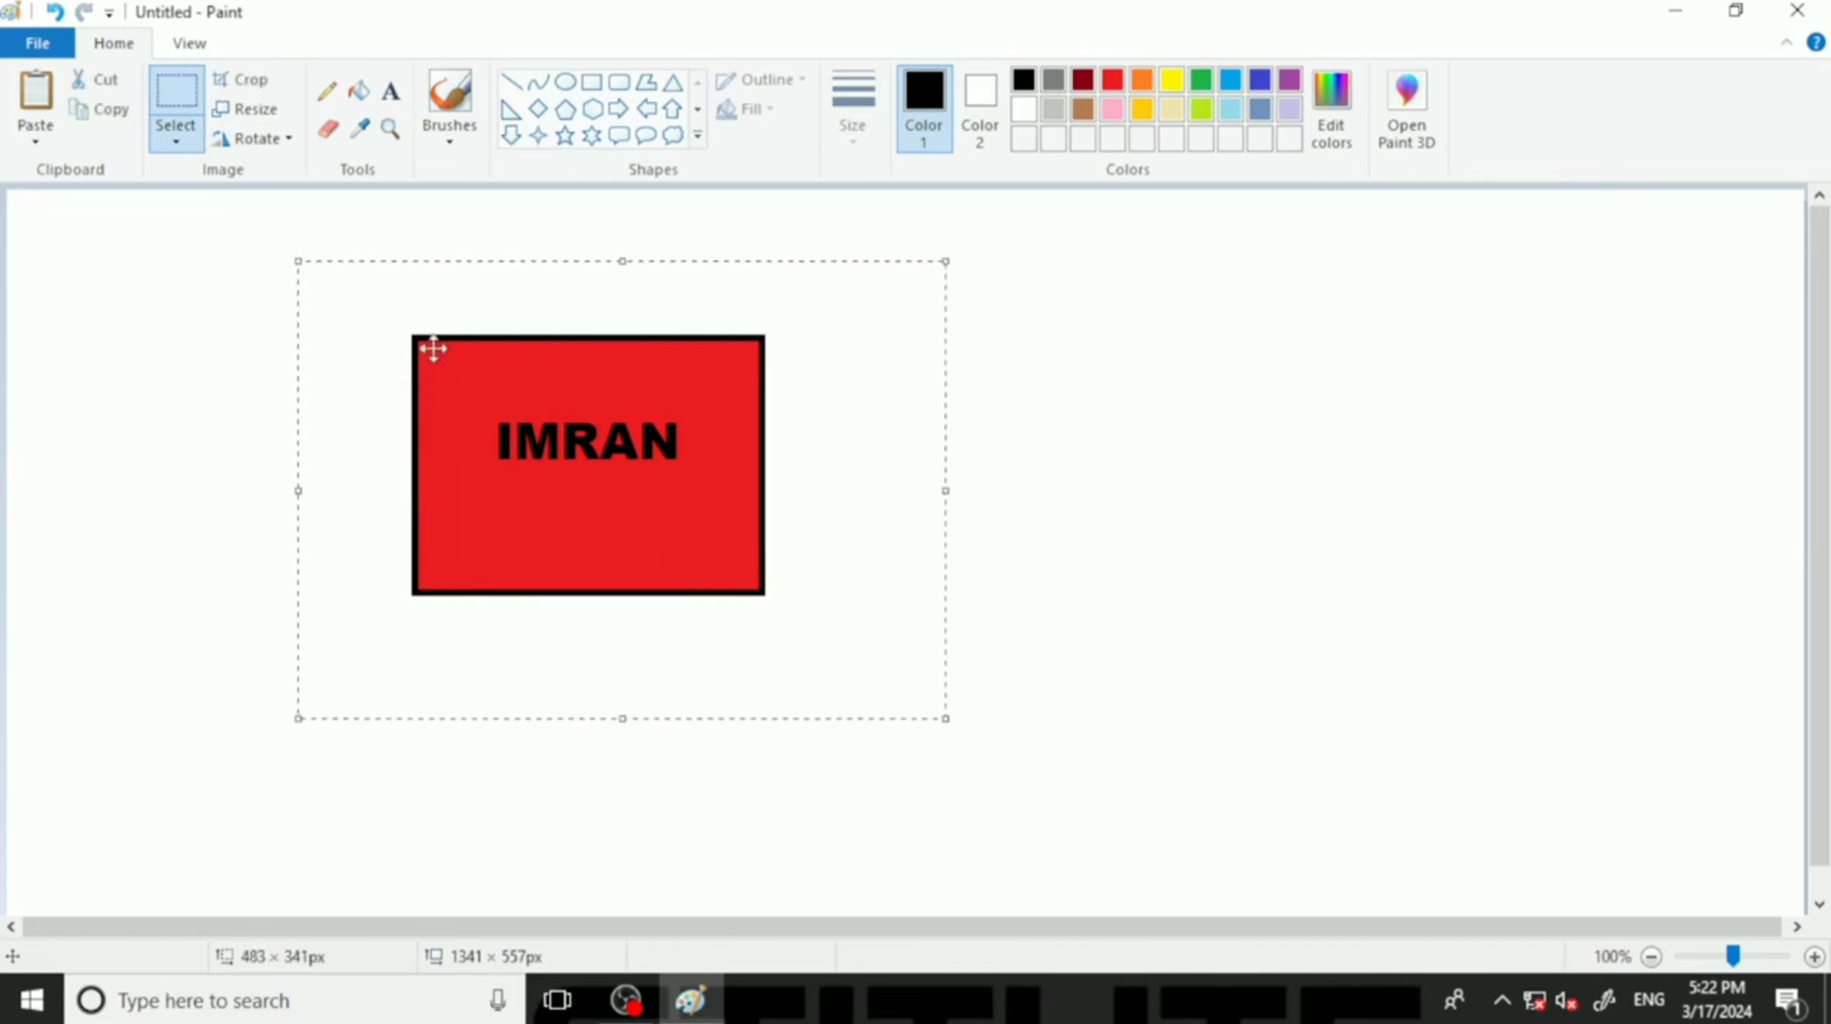
pyautogui.click(283, 139)
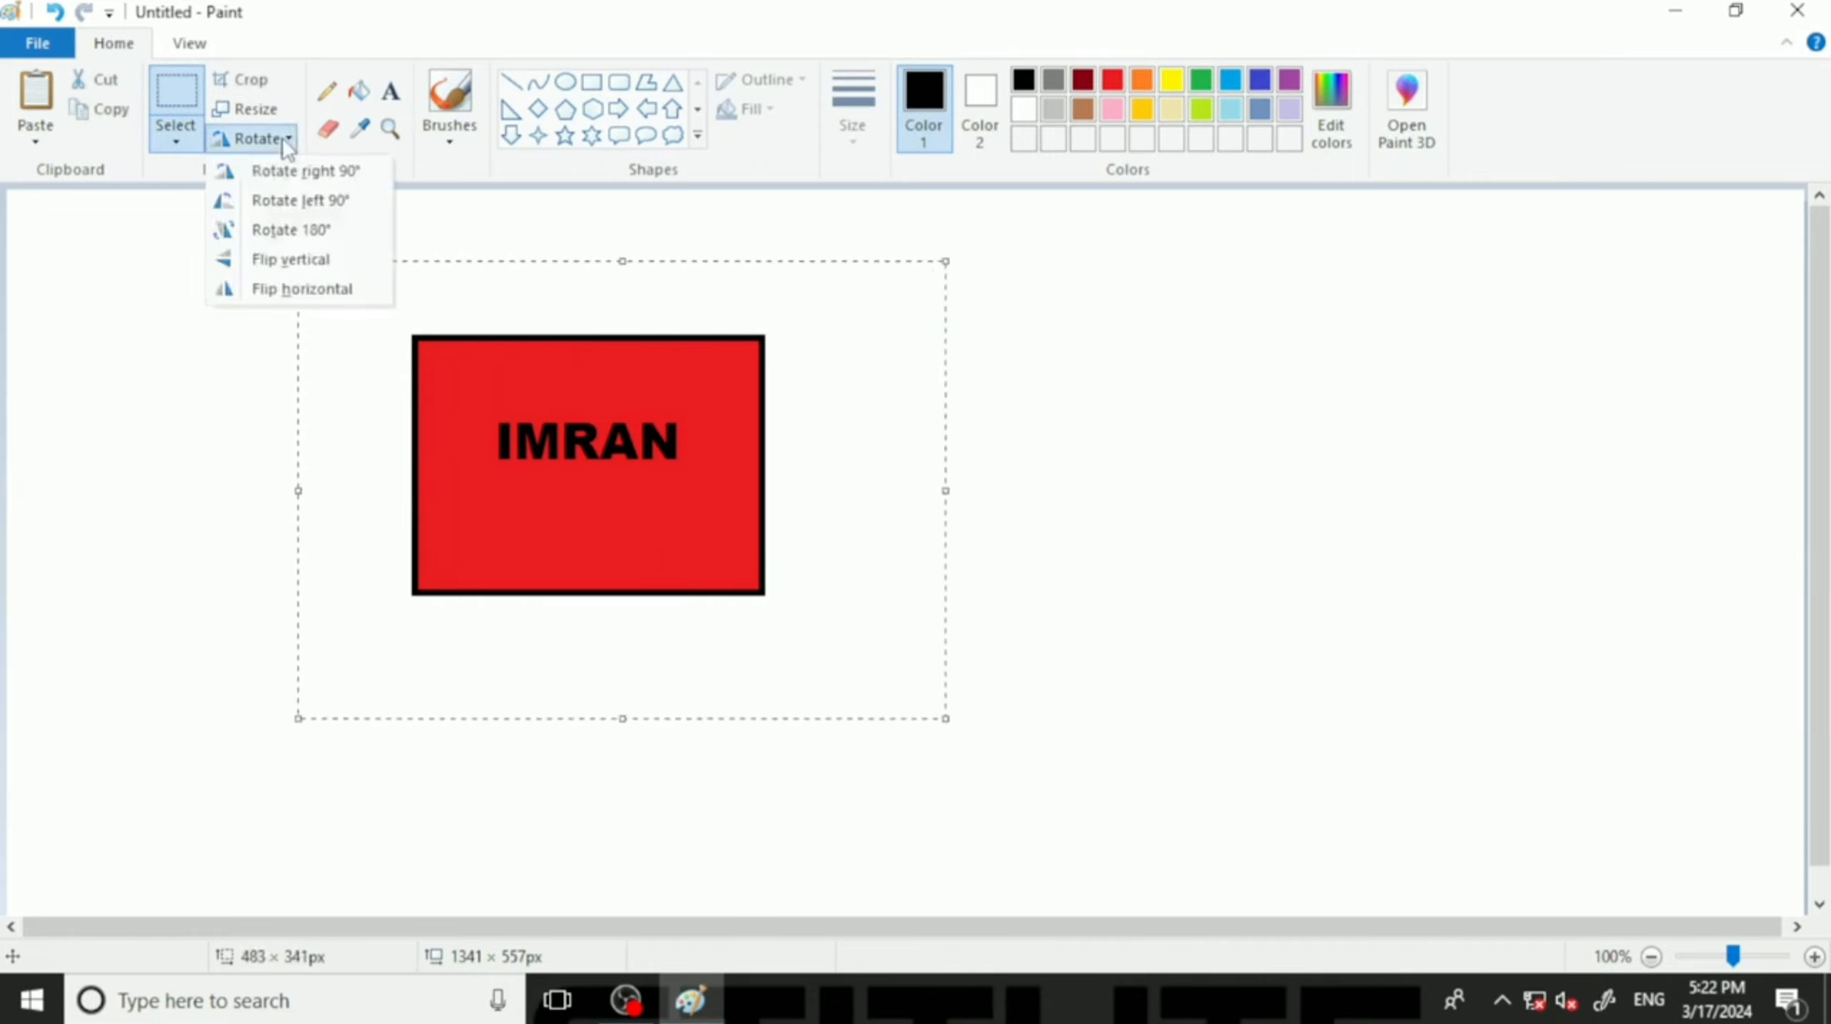
pyautogui.click(302, 172)
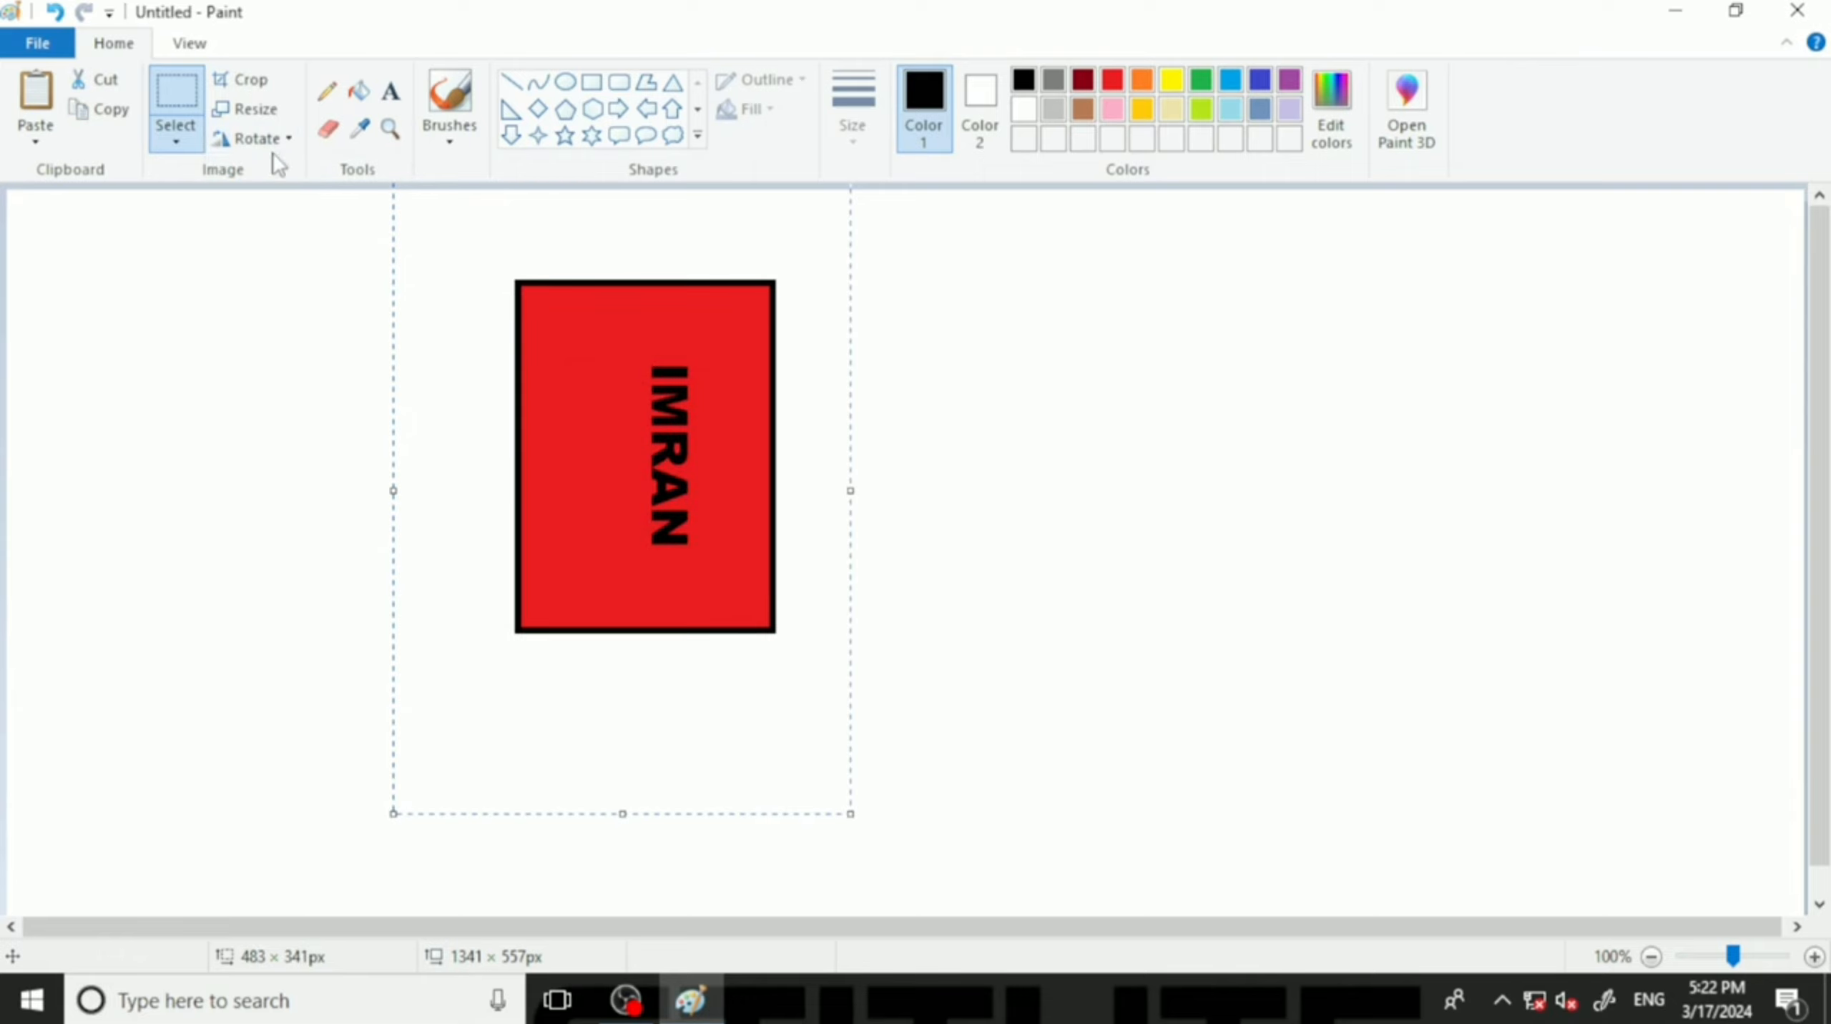
pyautogui.click(272, 144)
pyautogui.click(294, 201)
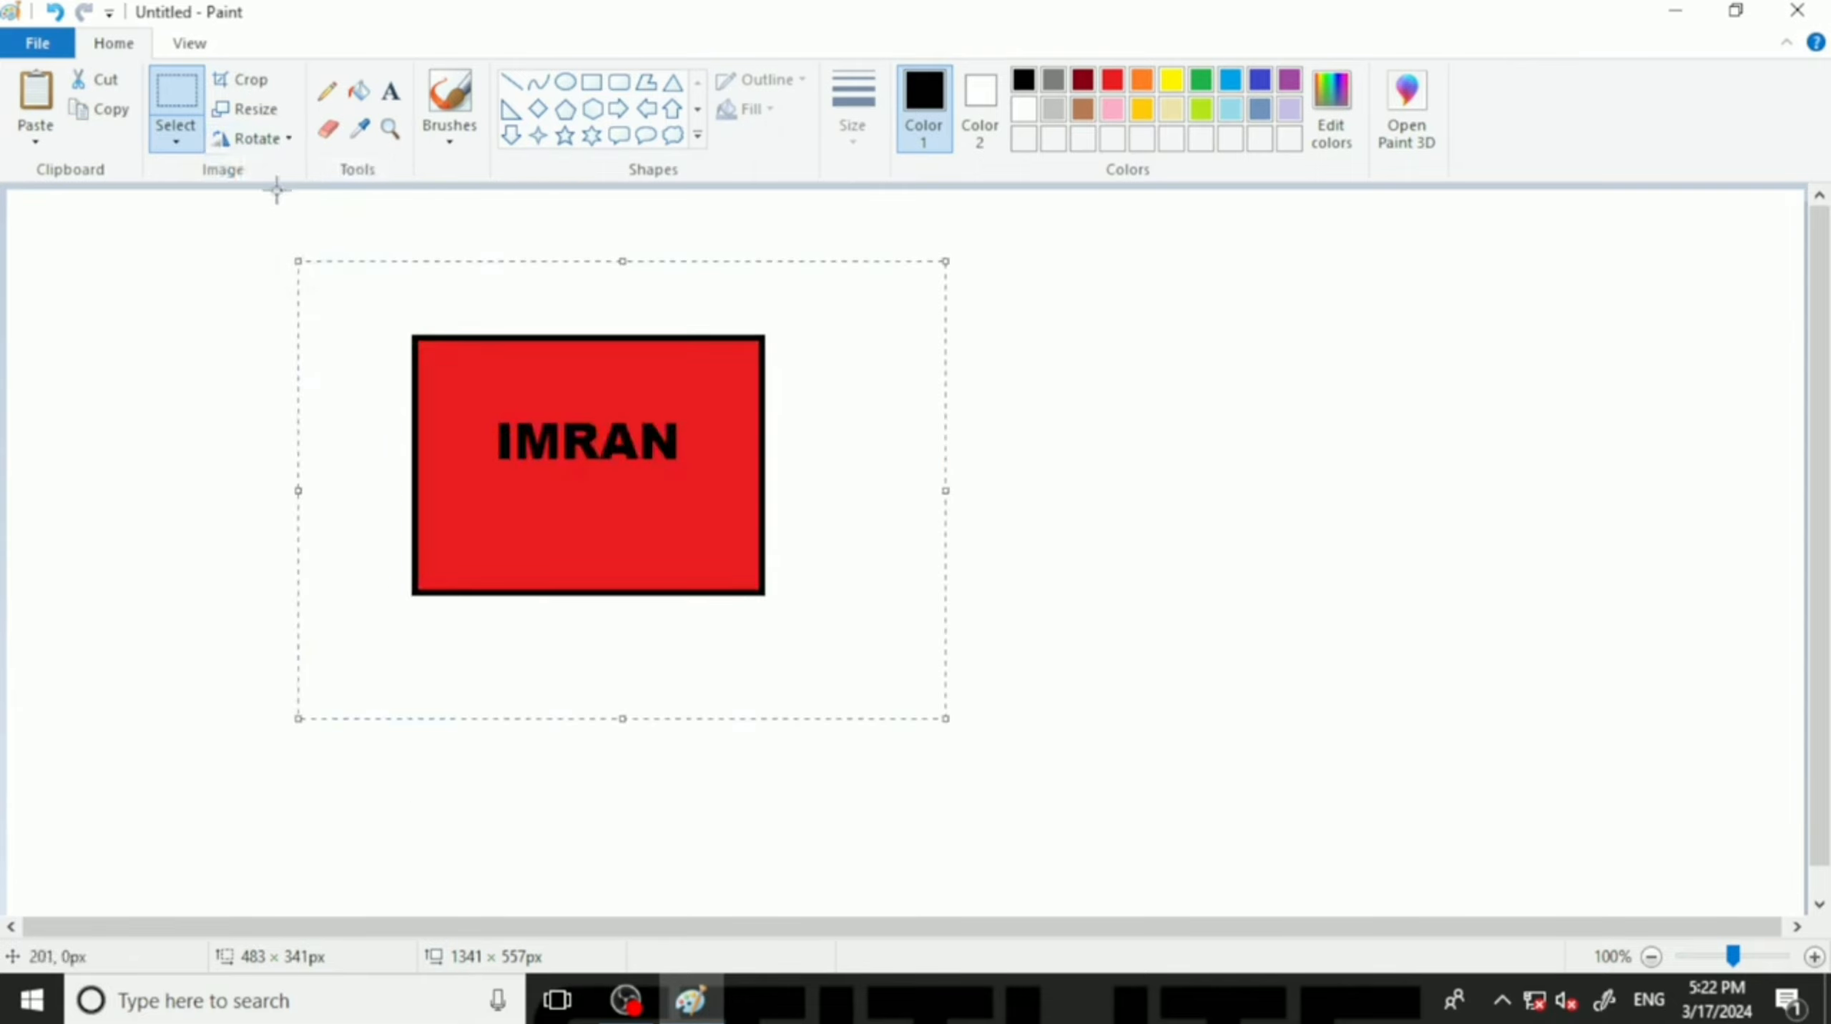
# Rotate the selected rectangle 180°, flip it vertically and horizontally, and deselect it.
pyautogui.click(276, 144)
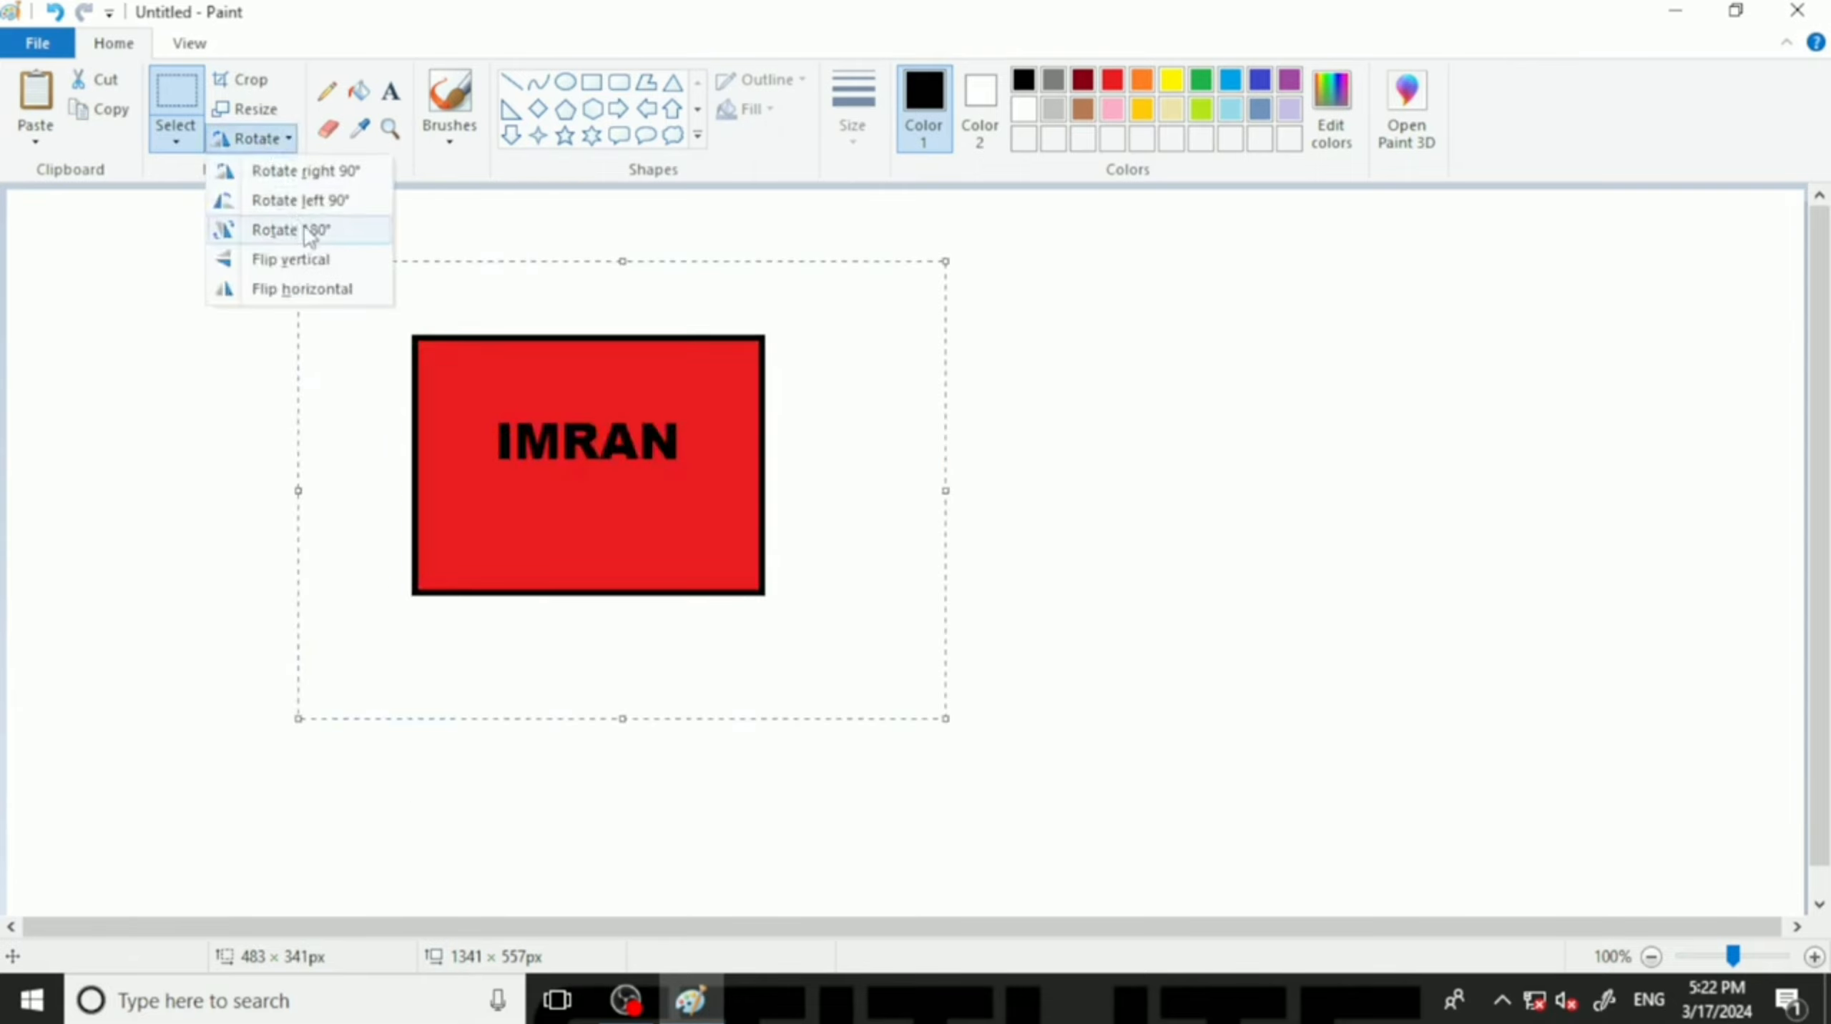
pyautogui.click(346, 232)
pyautogui.click(255, 140)
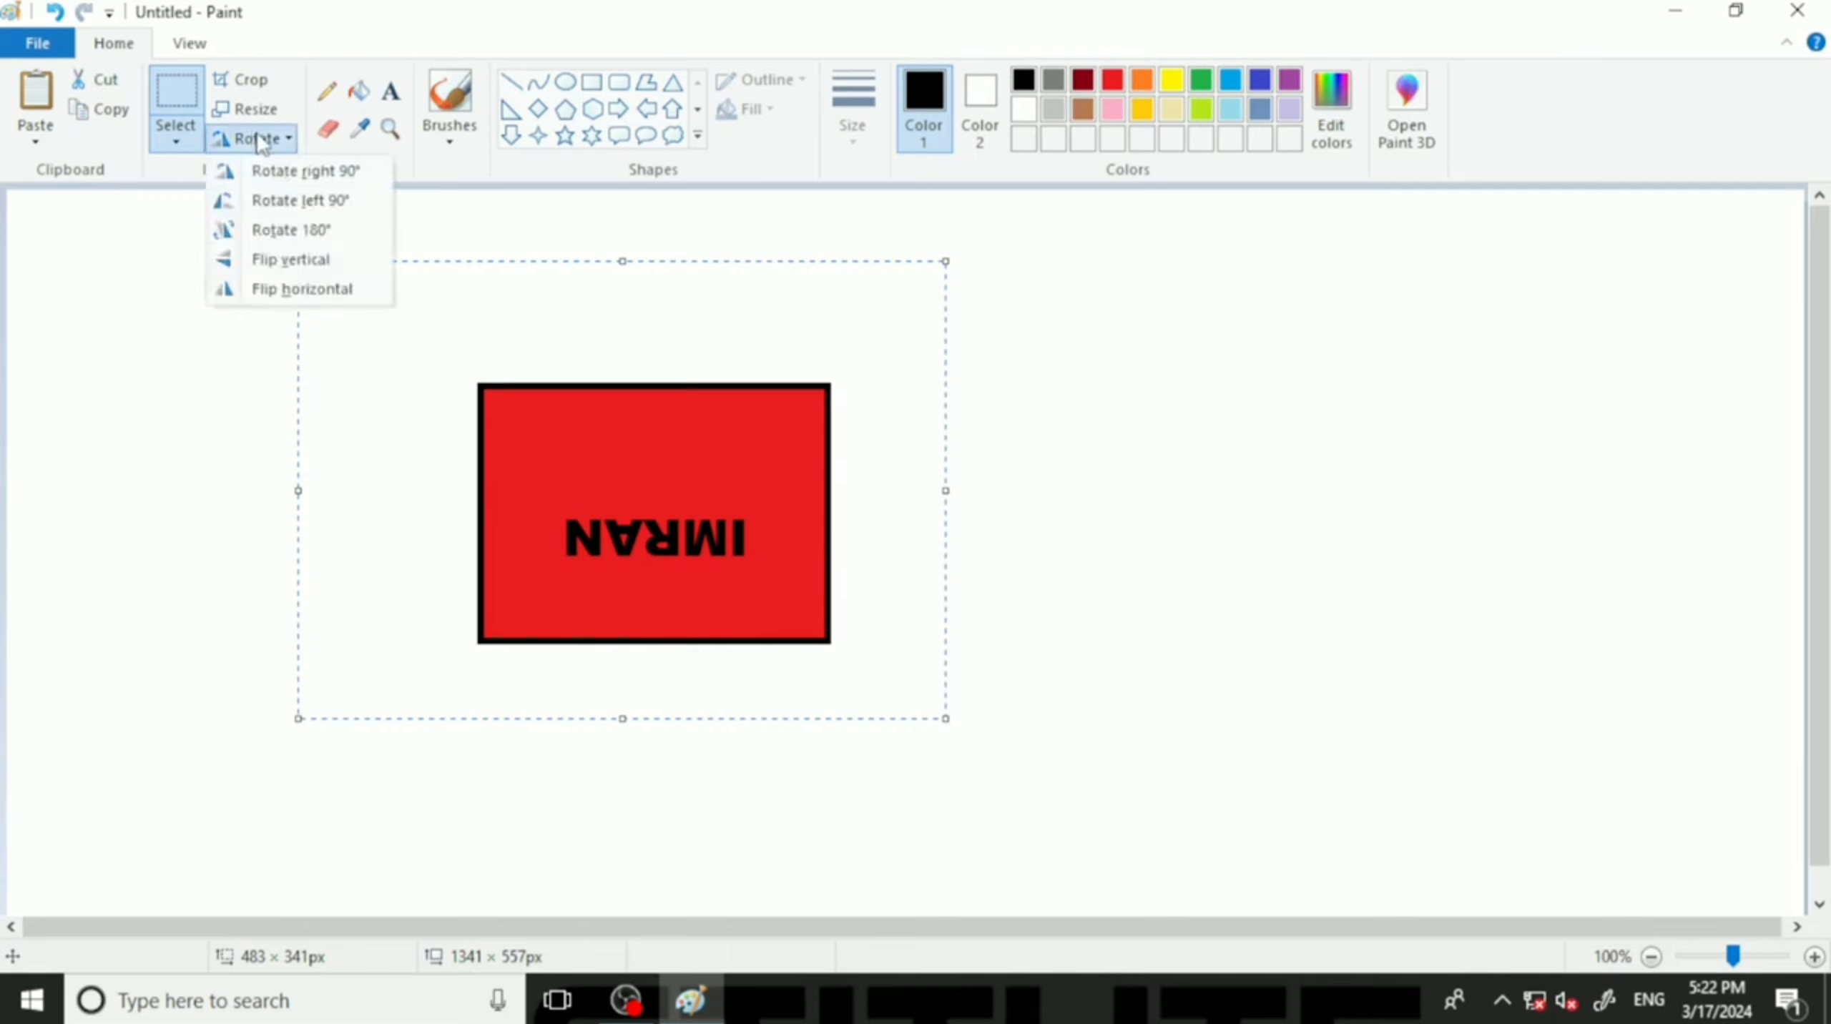
pyautogui.click(314, 271)
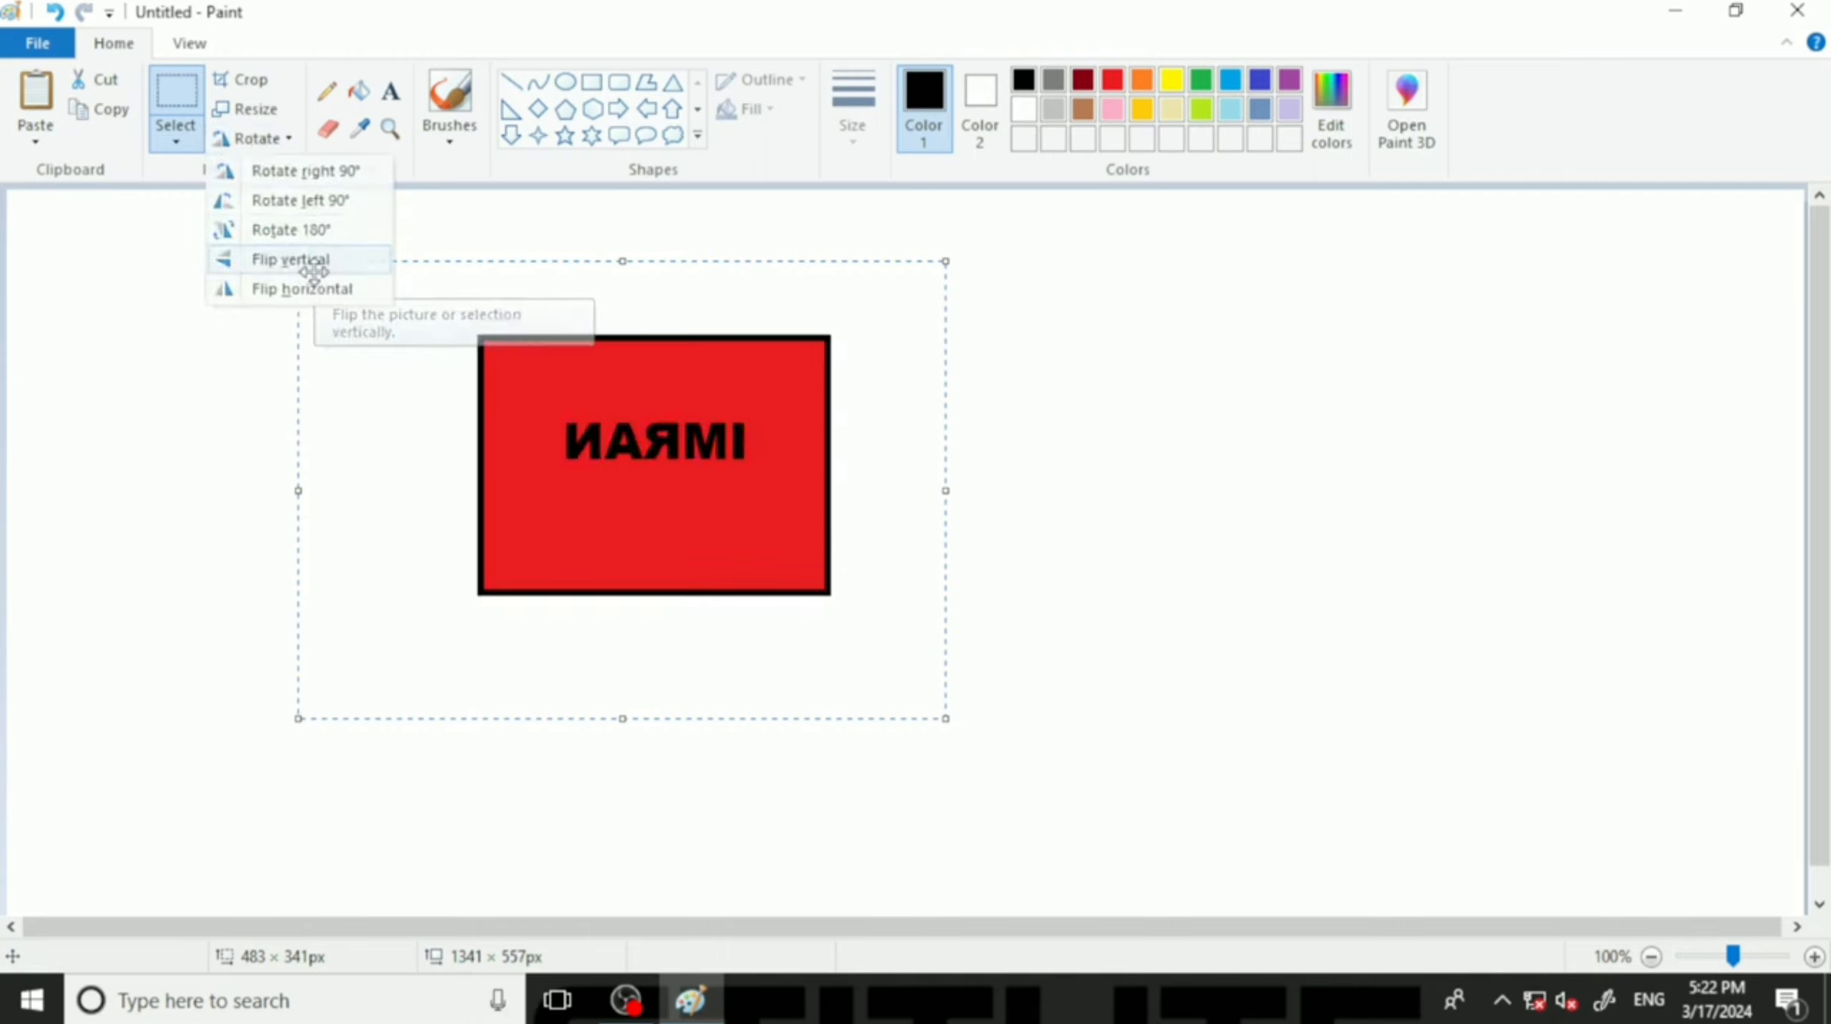
pyautogui.click(262, 139)
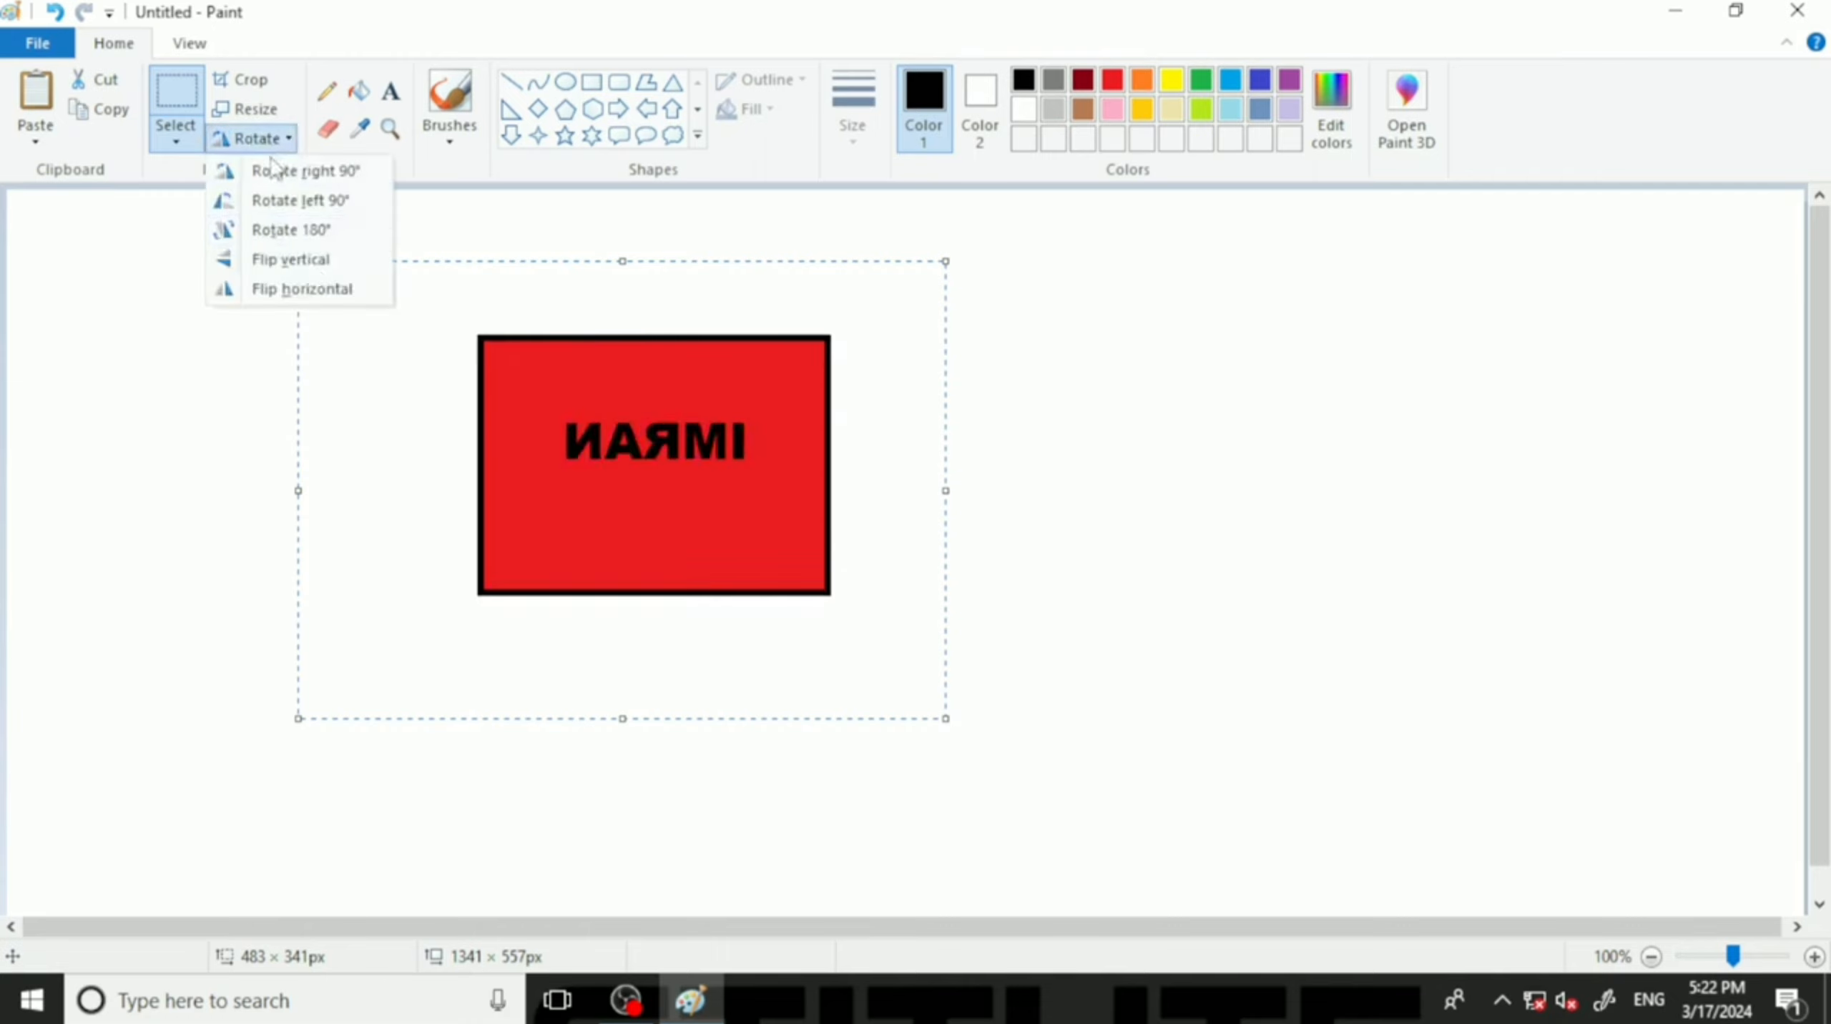
pyautogui.click(326, 297)
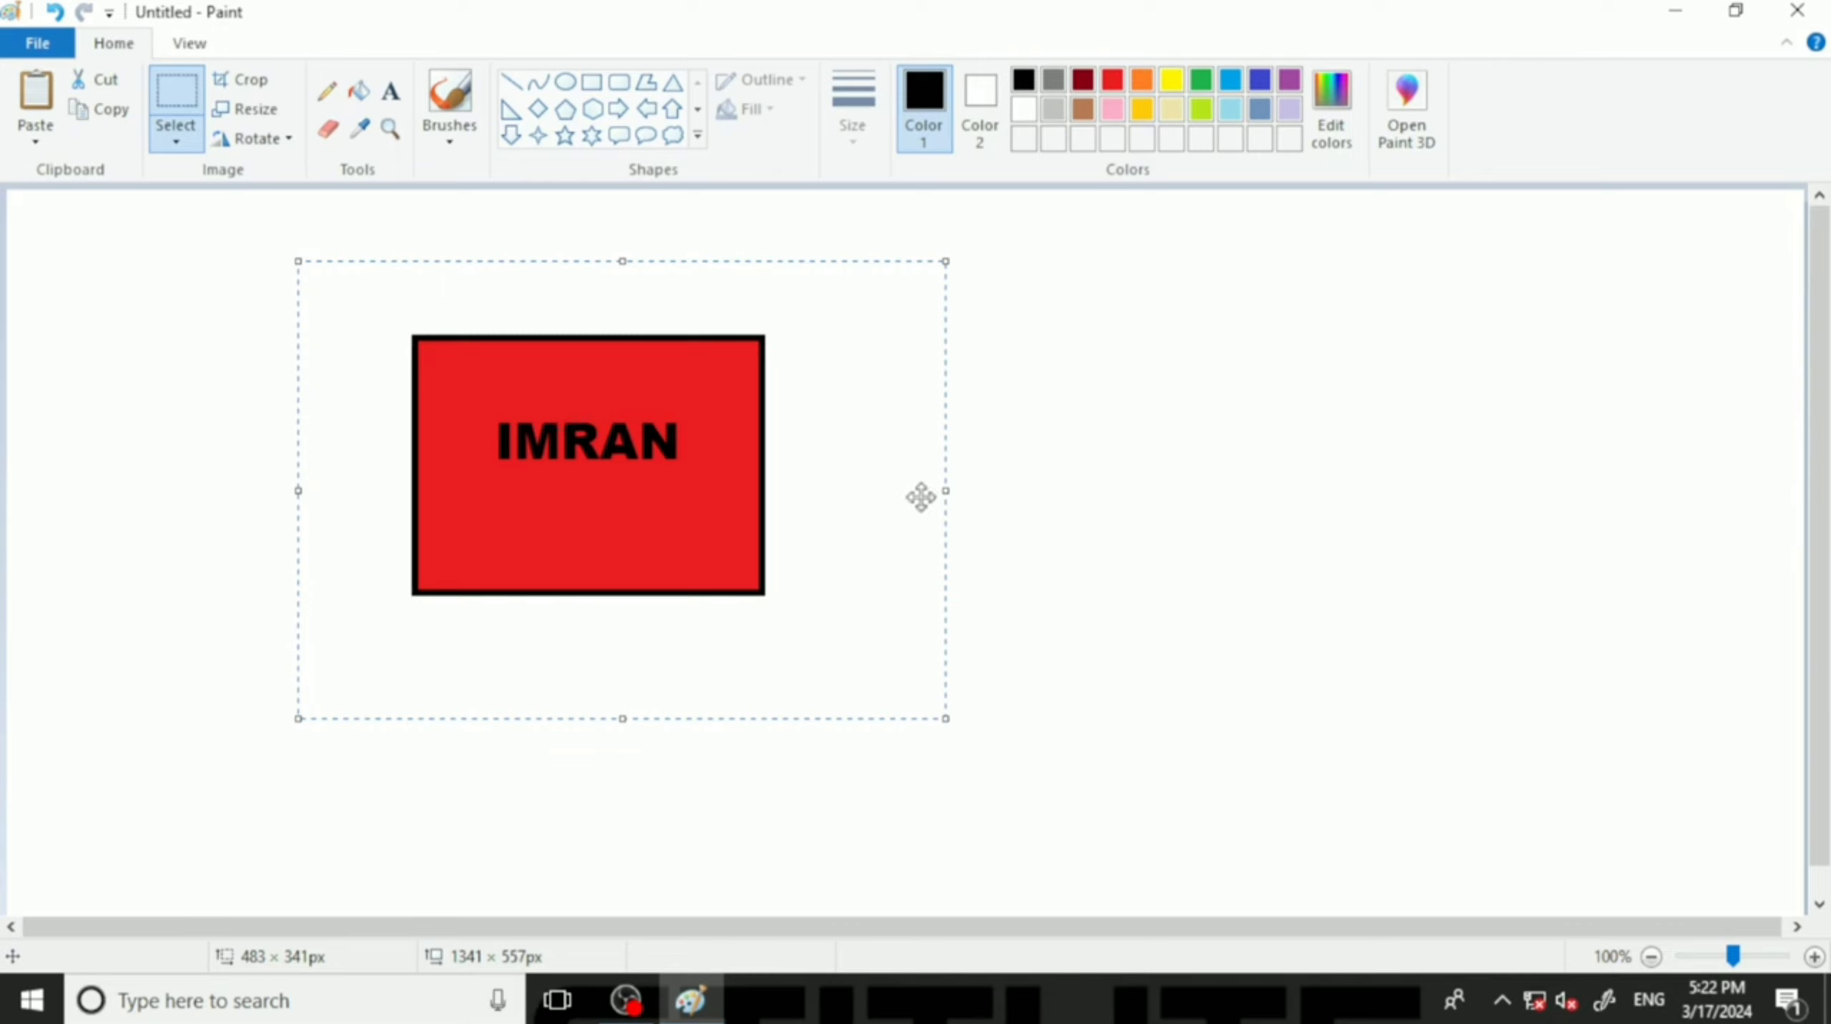
pyautogui.click(1050, 531)
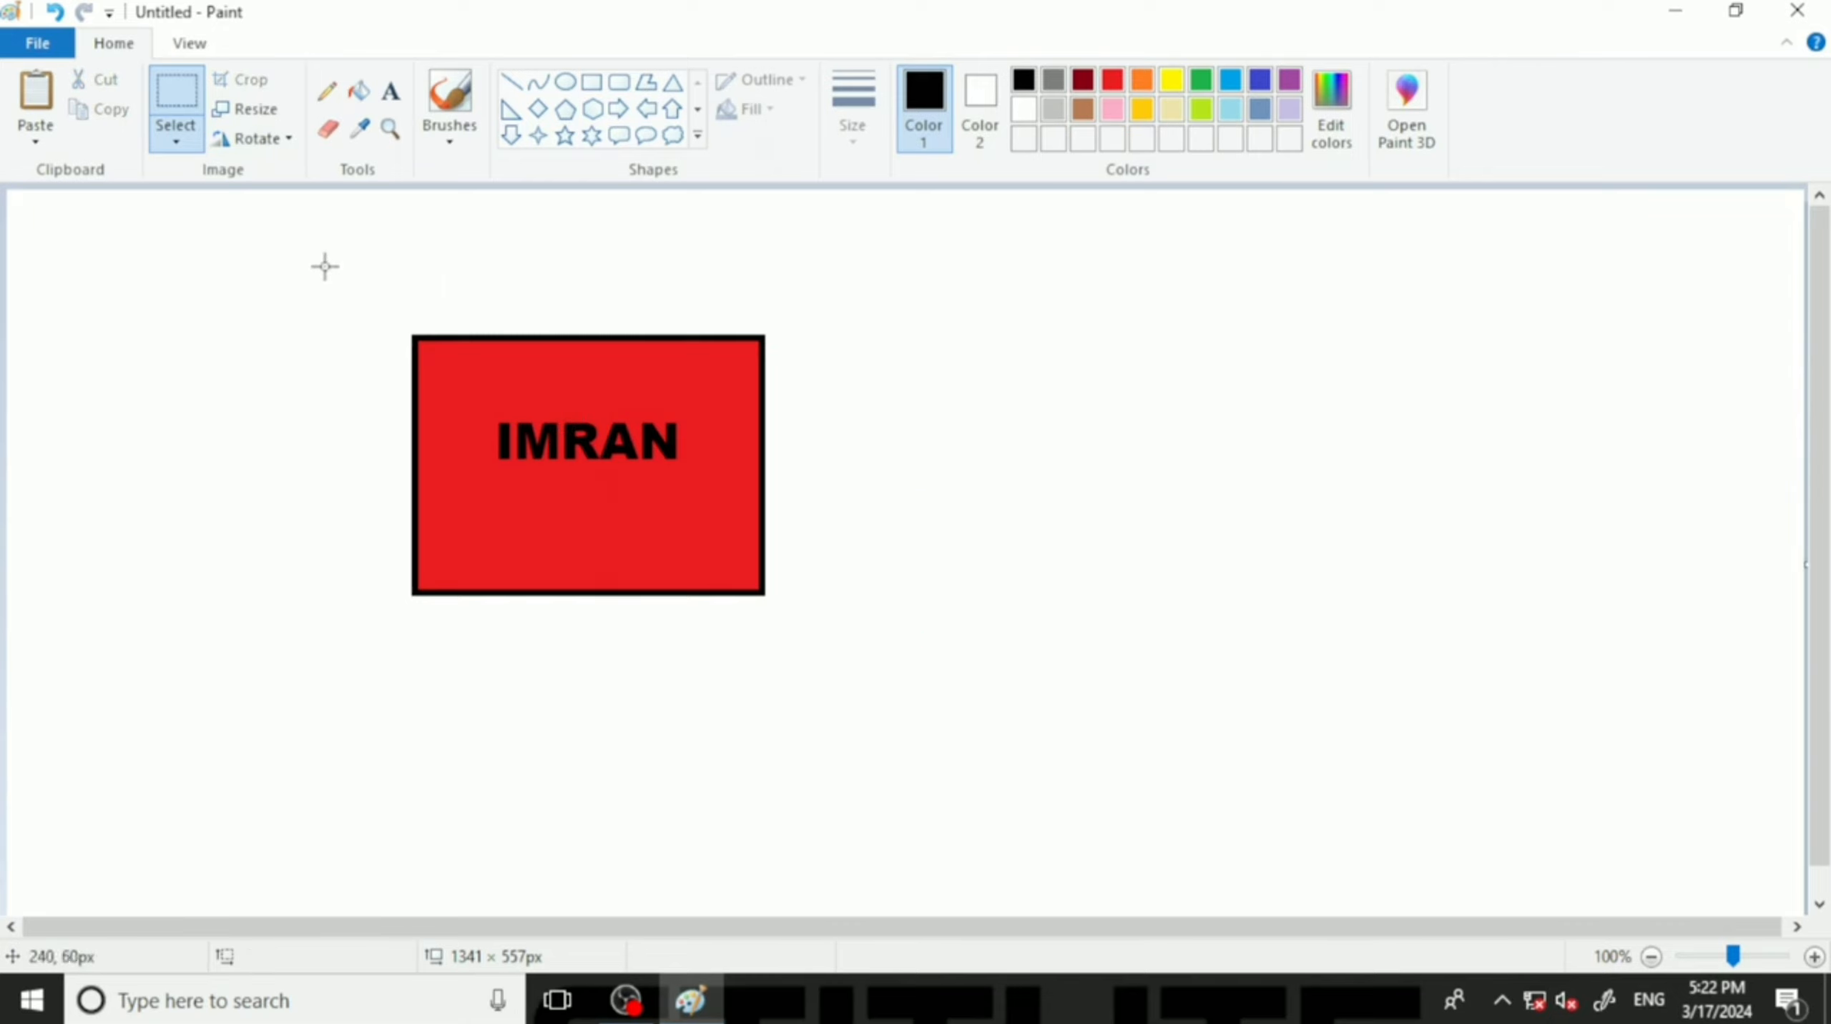
# Resize the whole picture to 150 percent with the aspect ratio maintained.
pyautogui.click(240, 112)
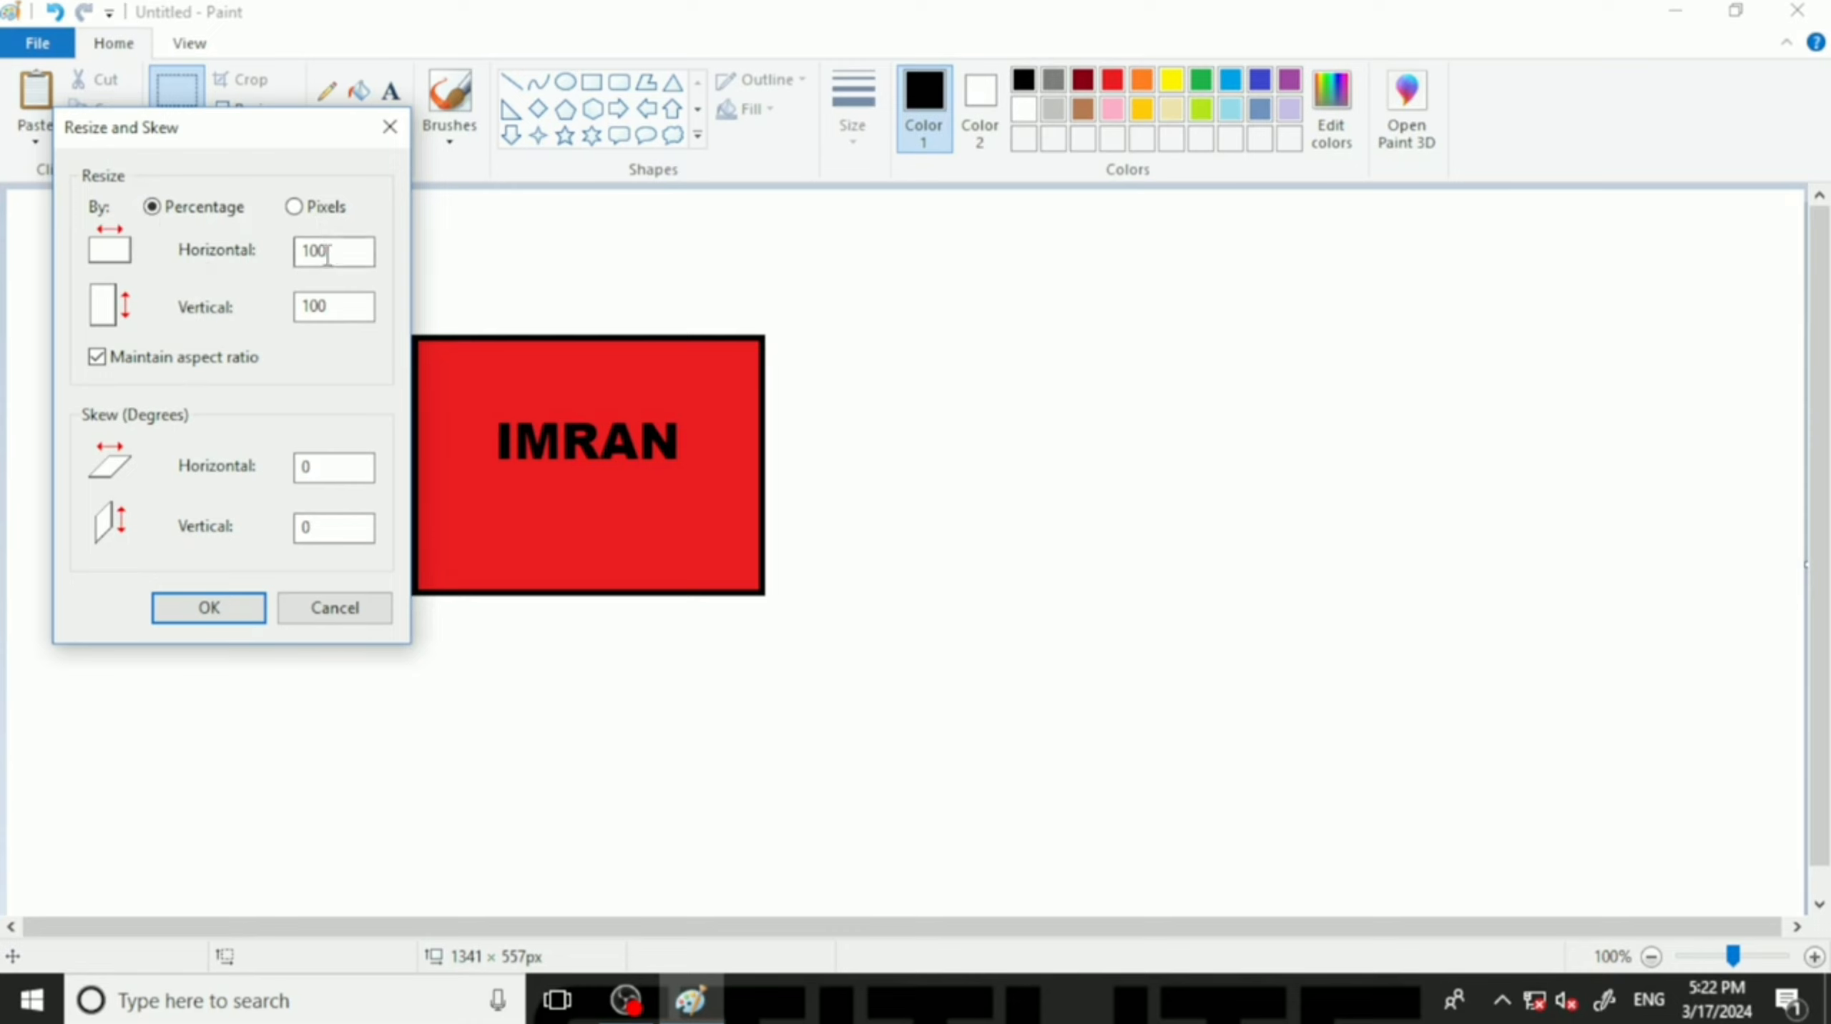
pyautogui.moveTo(329, 252); pyautogui.dragTo(264, 264)
pyautogui.write('150')
pyautogui.click(229, 612)
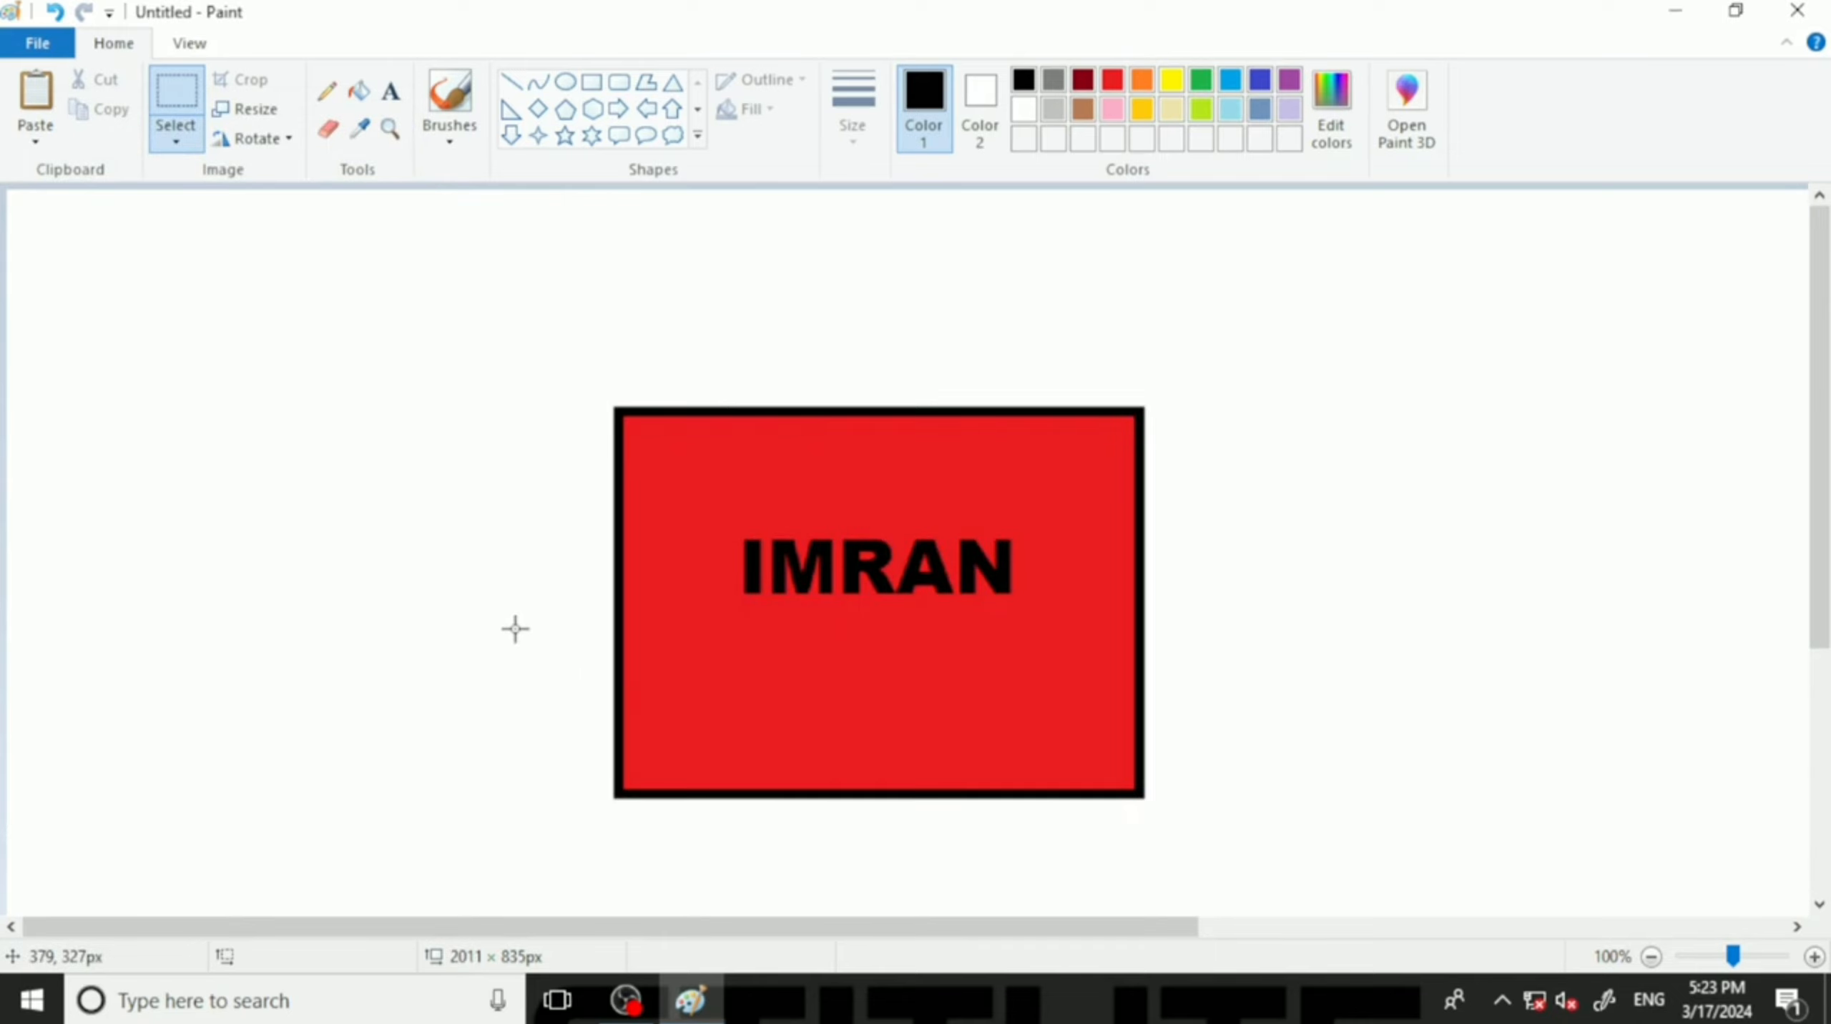
# Shrink the whole picture to 50 percent with the aspect ratio maintained.
pyautogui.click(266, 115)
pyautogui.moveTo(334, 249); pyautogui.dragTo(237, 264)
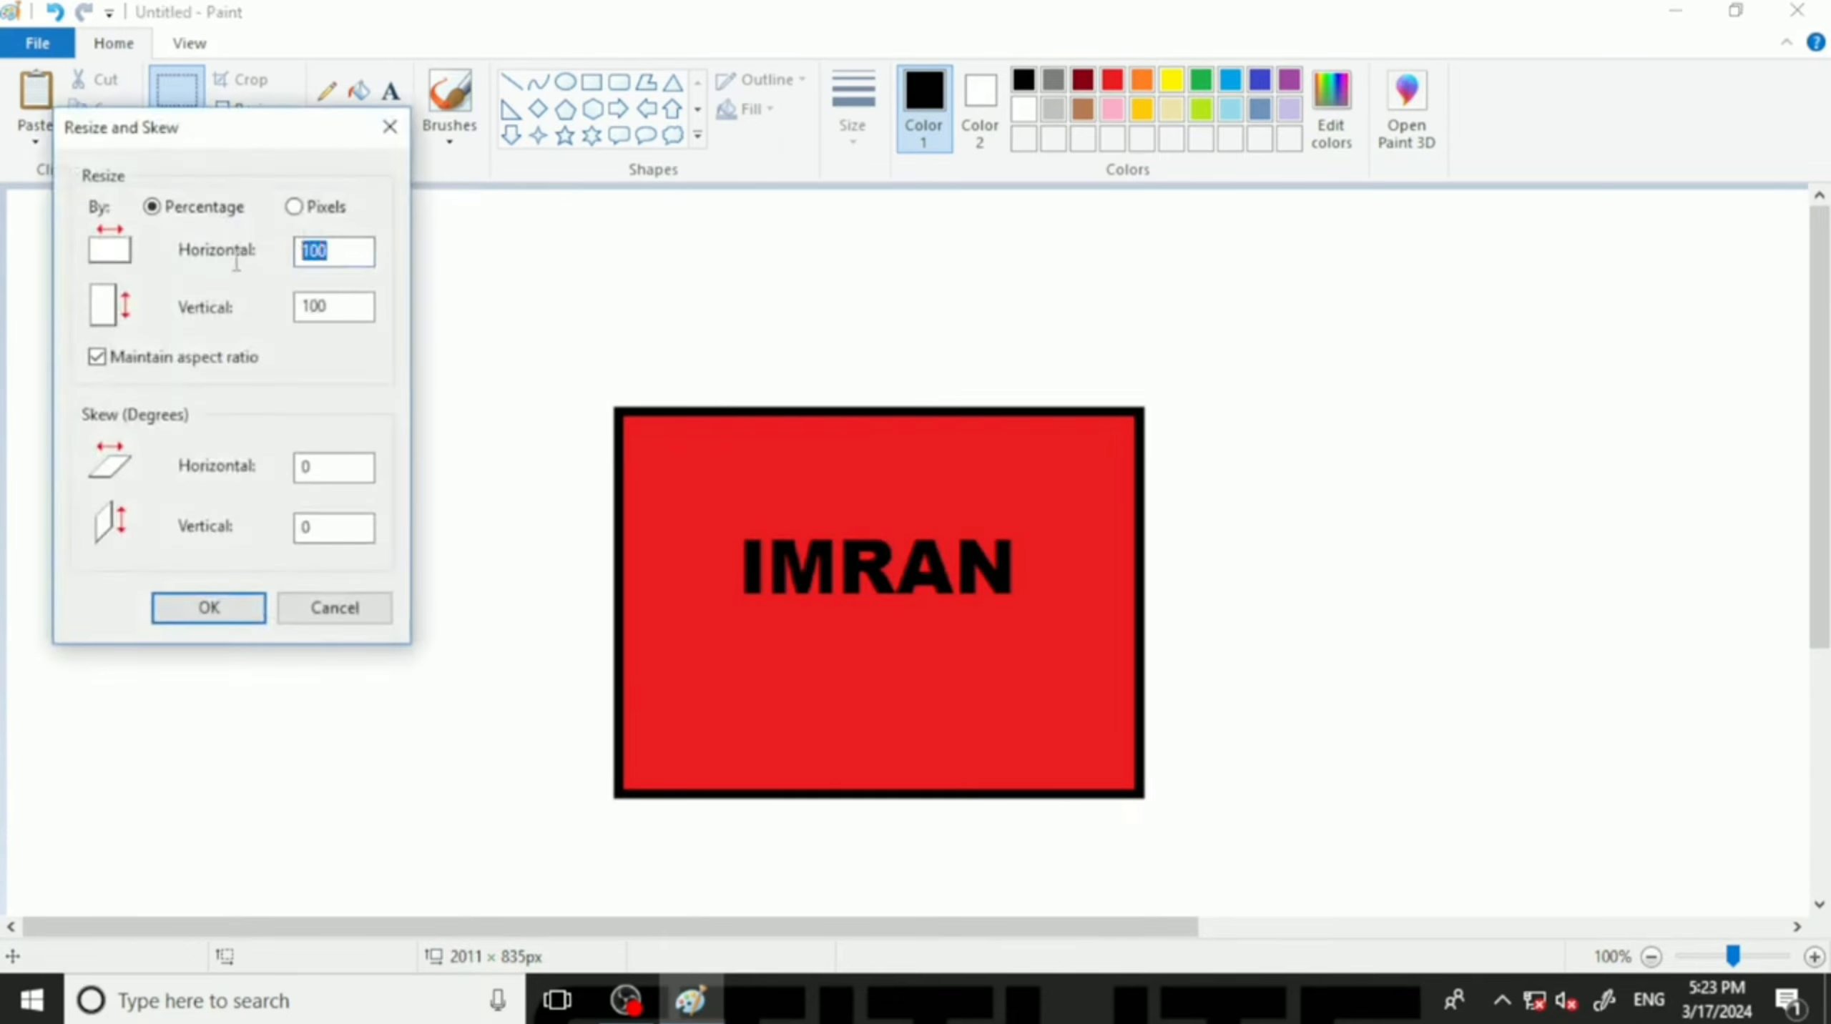
pyautogui.write('50')
pyautogui.click(208, 608)
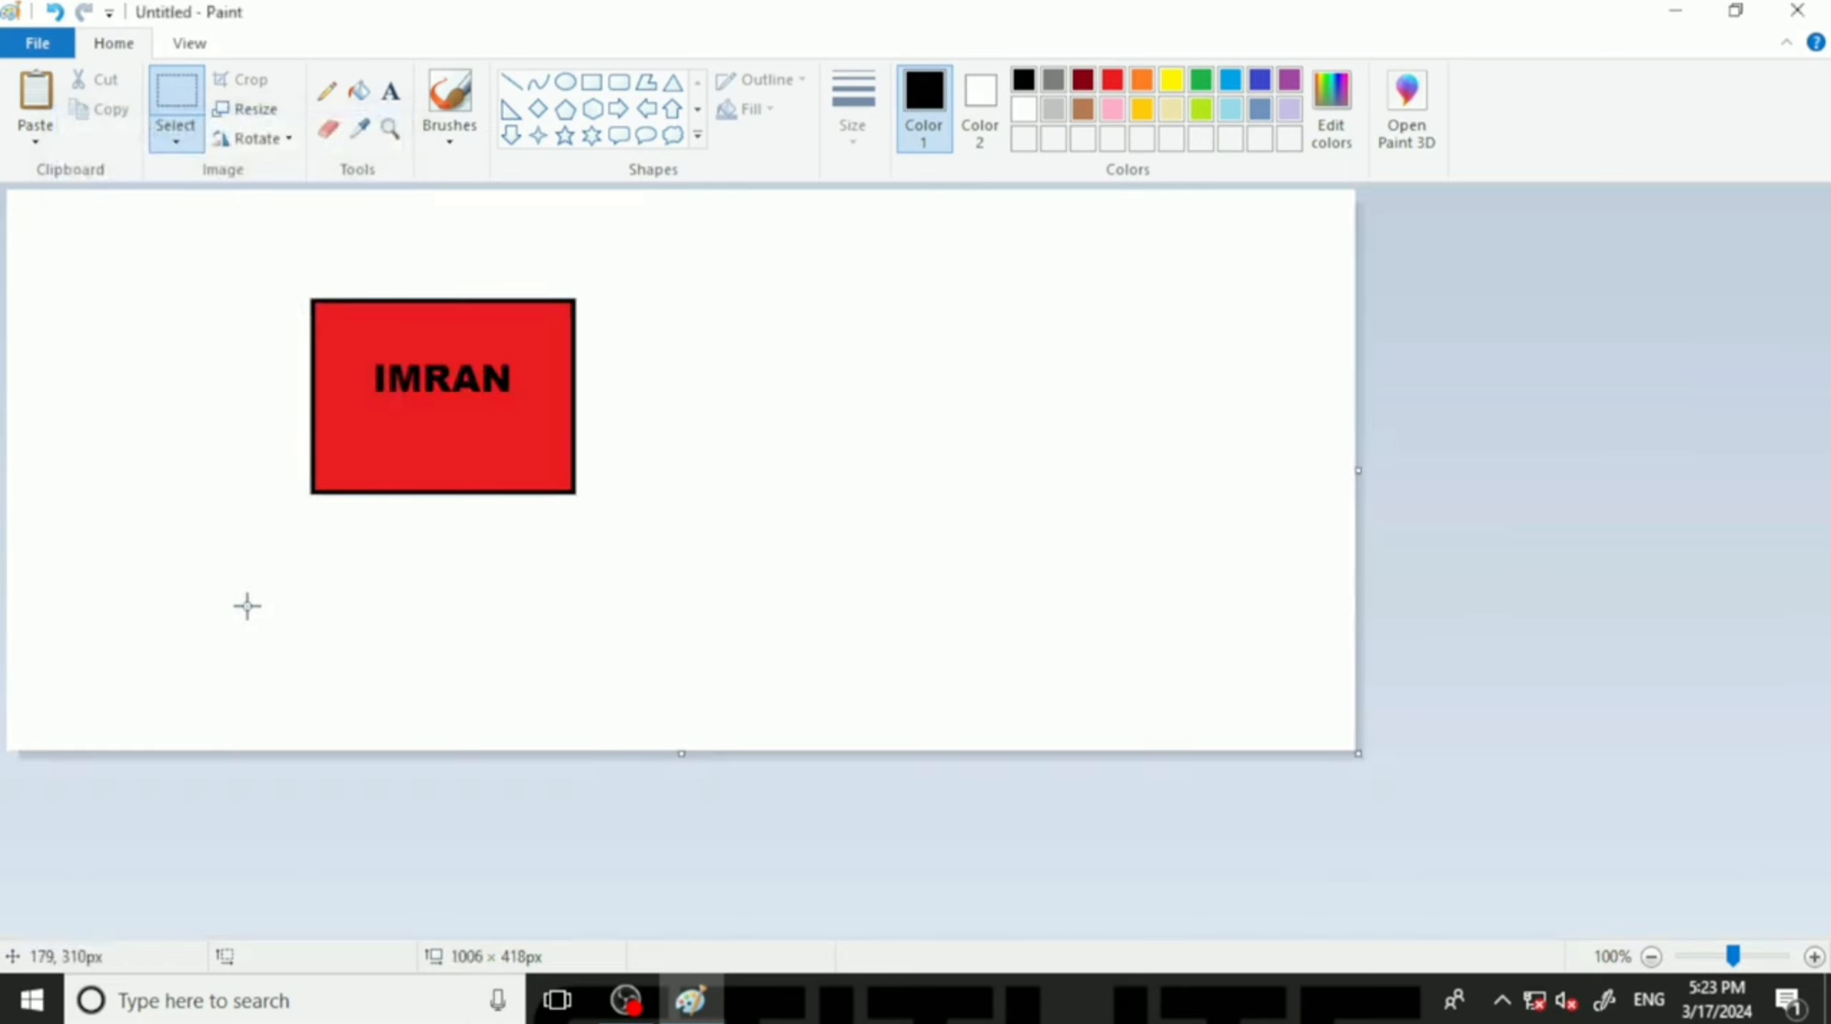
# Stretch the picture horizontally to 150 percent without maintaining the aspect ratio.
pyautogui.click(251, 108)
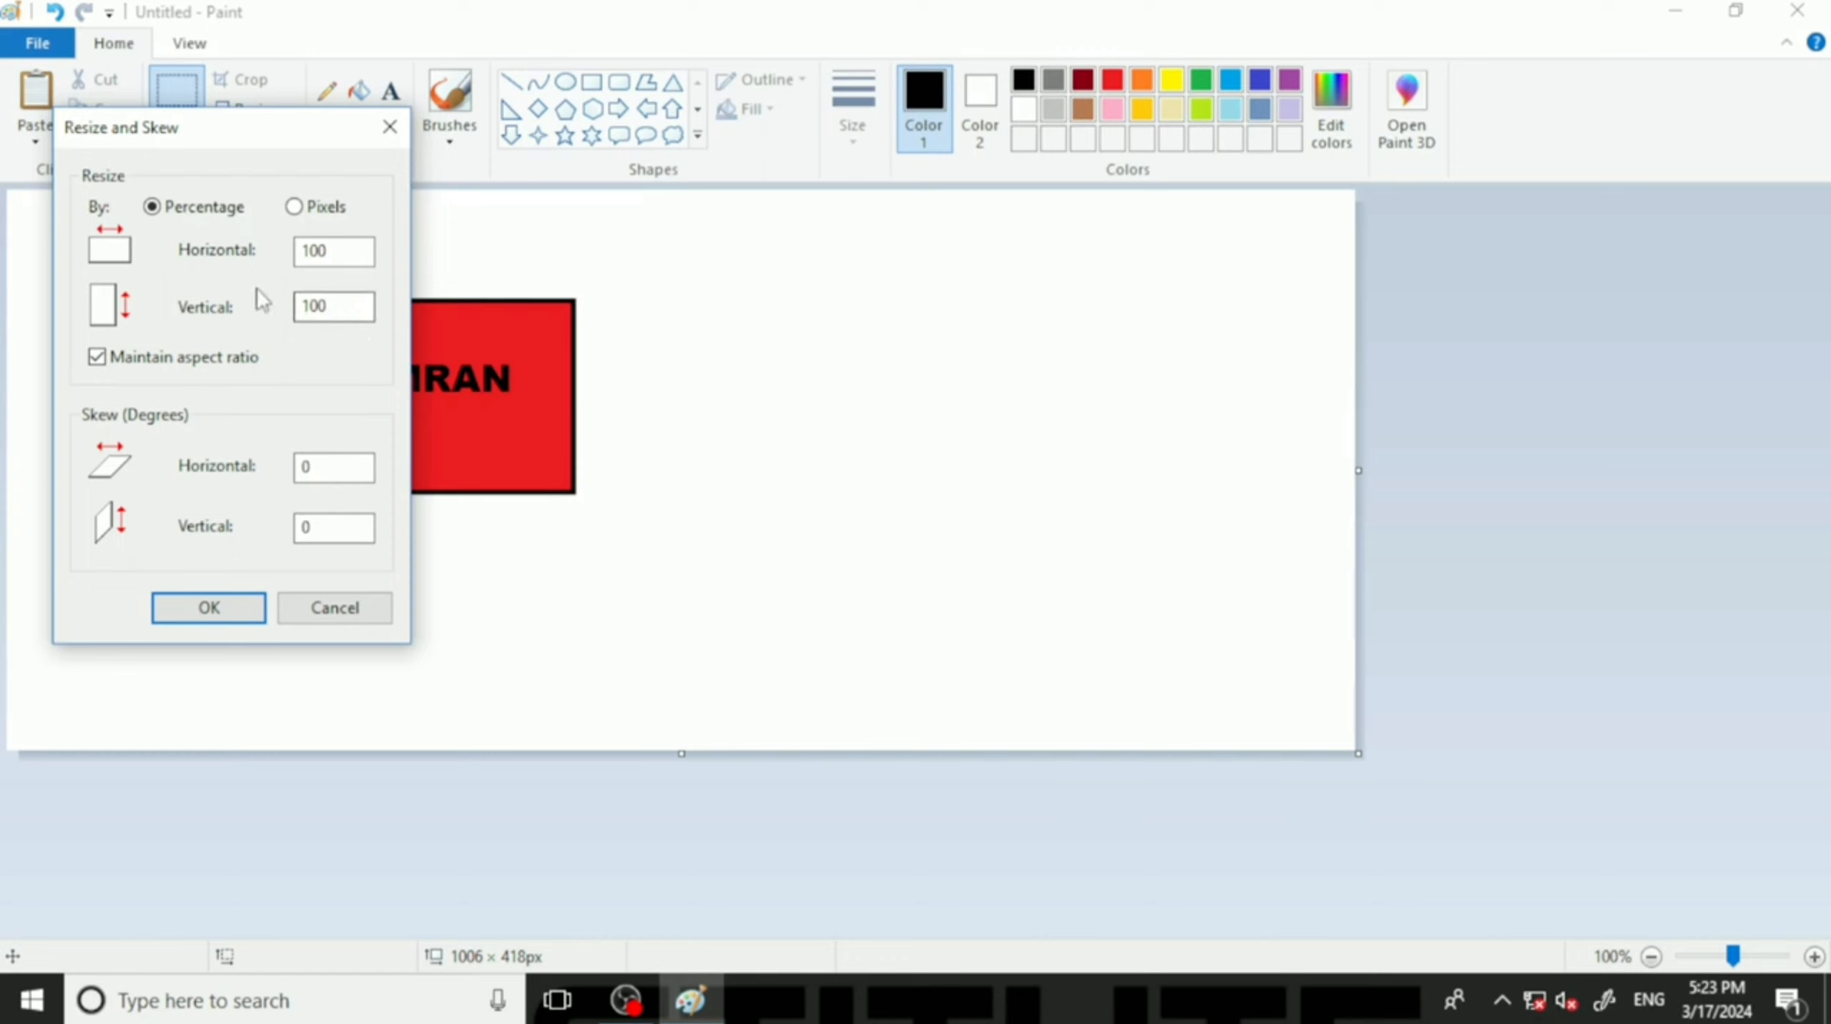
pyautogui.click(98, 357)
pyautogui.doubleClick(331, 251)
pyautogui.write('150')
pyautogui.click(236, 611)
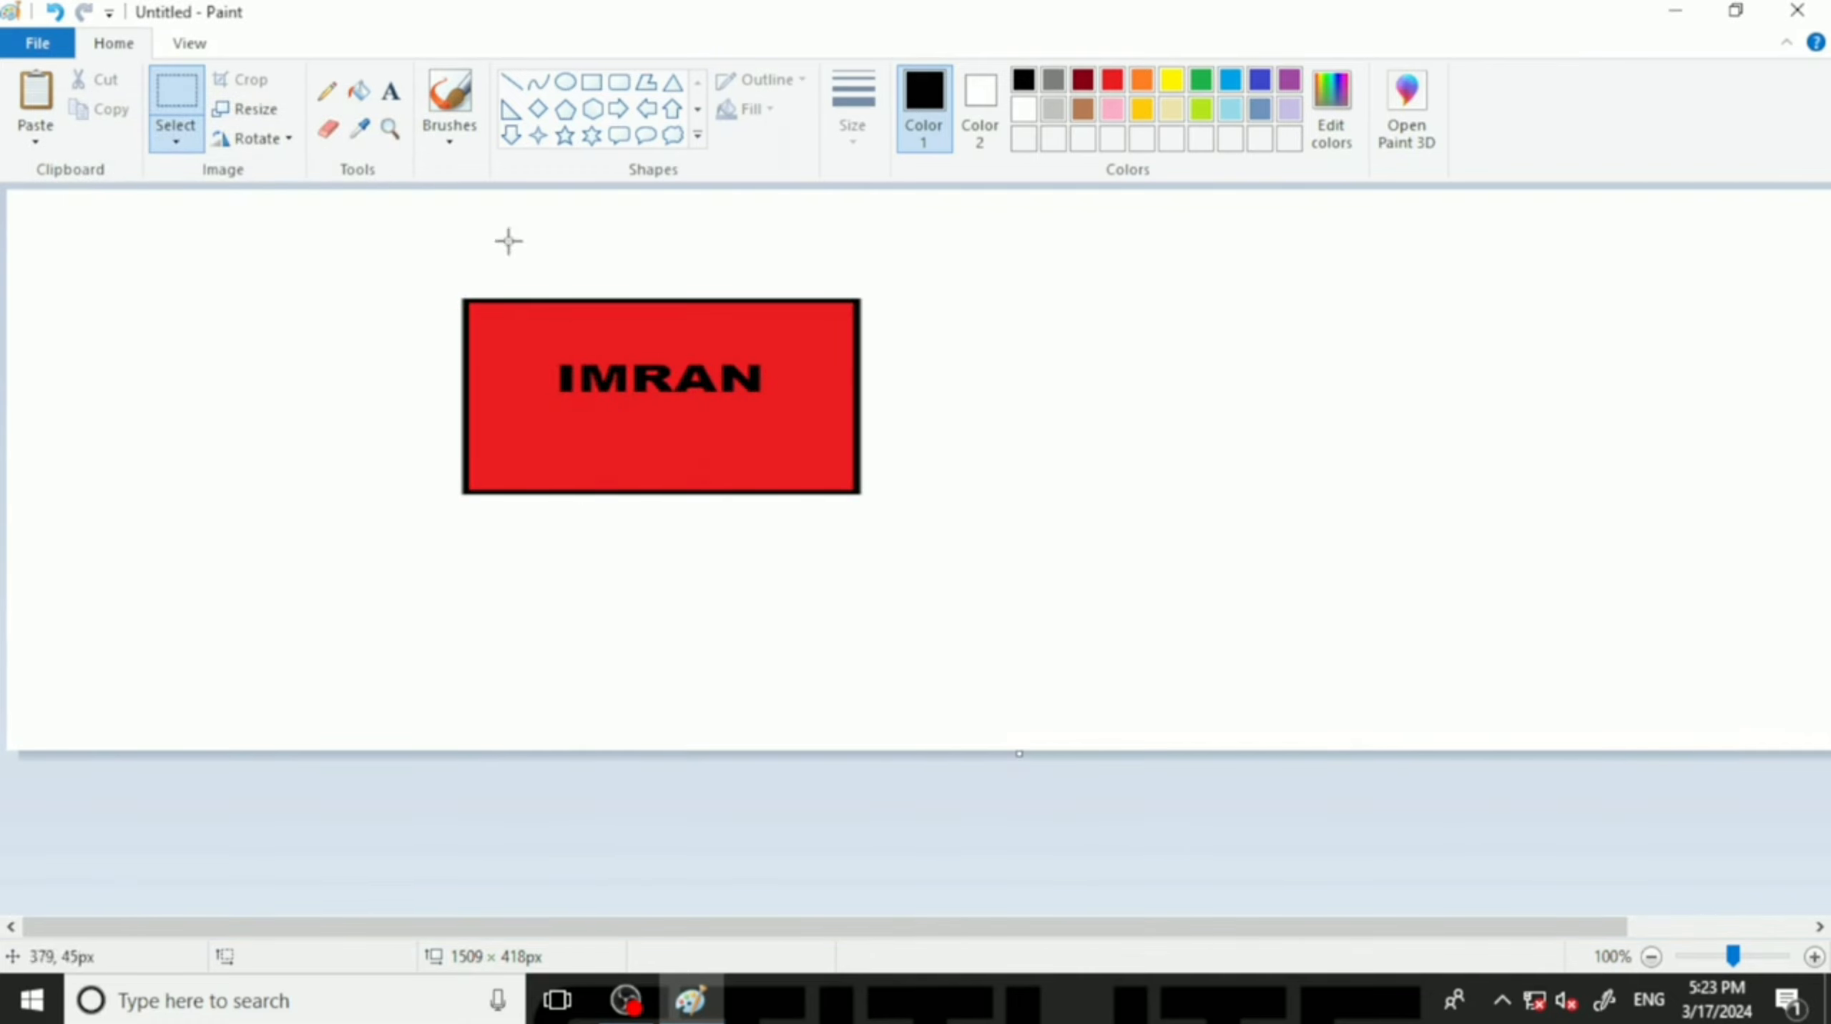
# Skew the picture horizontally by 30 degrees.
pyautogui.click(251, 109)
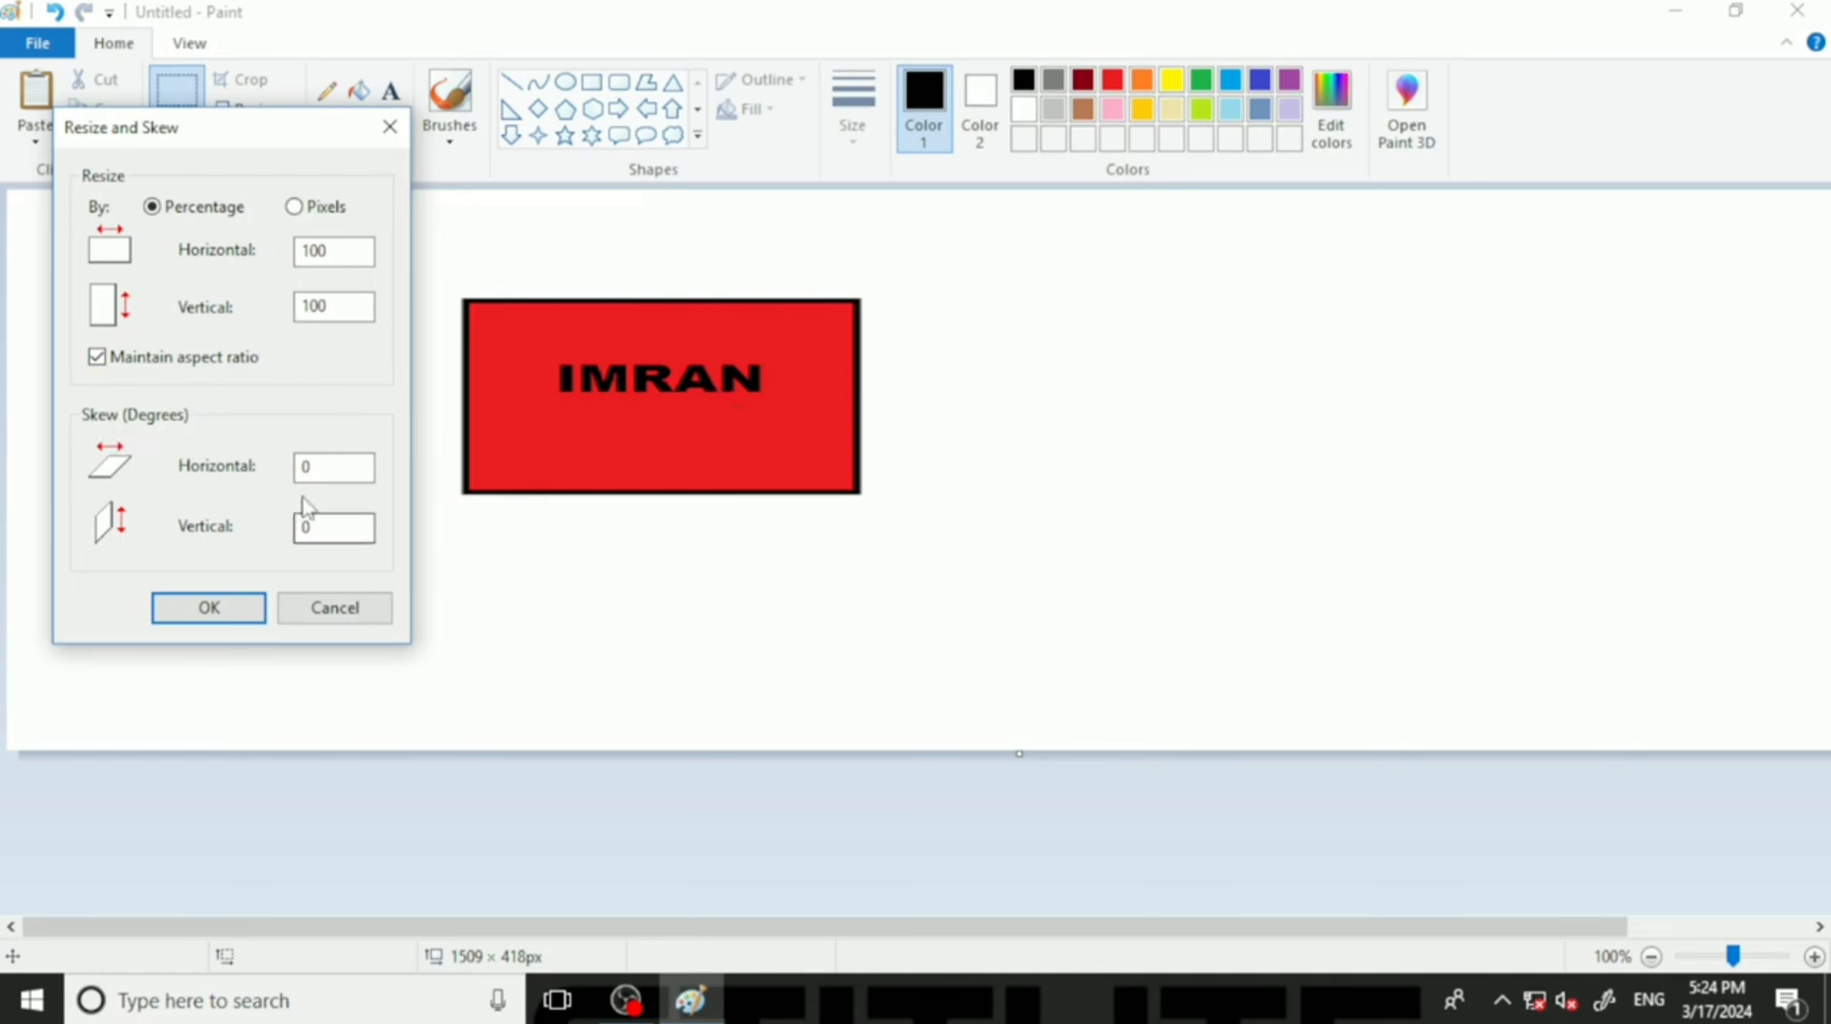
pyautogui.doubleClick(337, 465)
pyautogui.write('30')
pyautogui.click(197, 616)
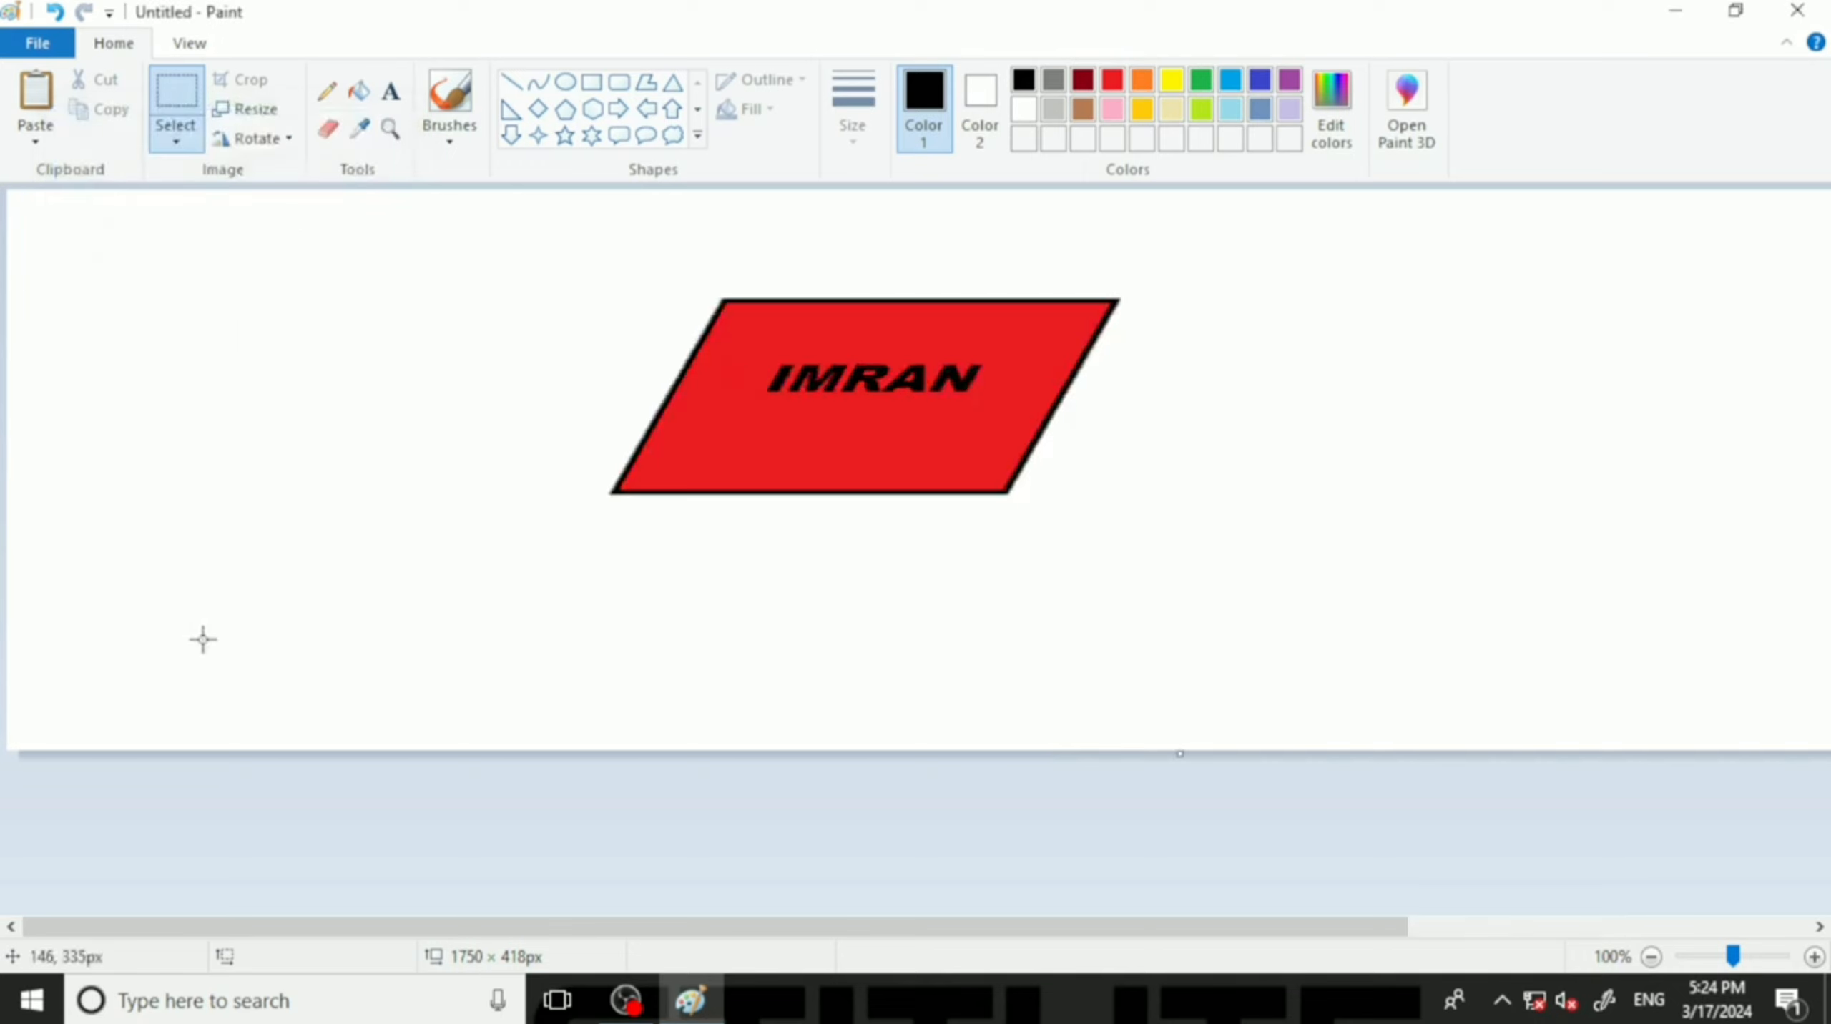
# Skew the picture vertically by 50 degrees, inspect the slanted shape at 25% zoom, and undo the skew.
pyautogui.click(276, 115)
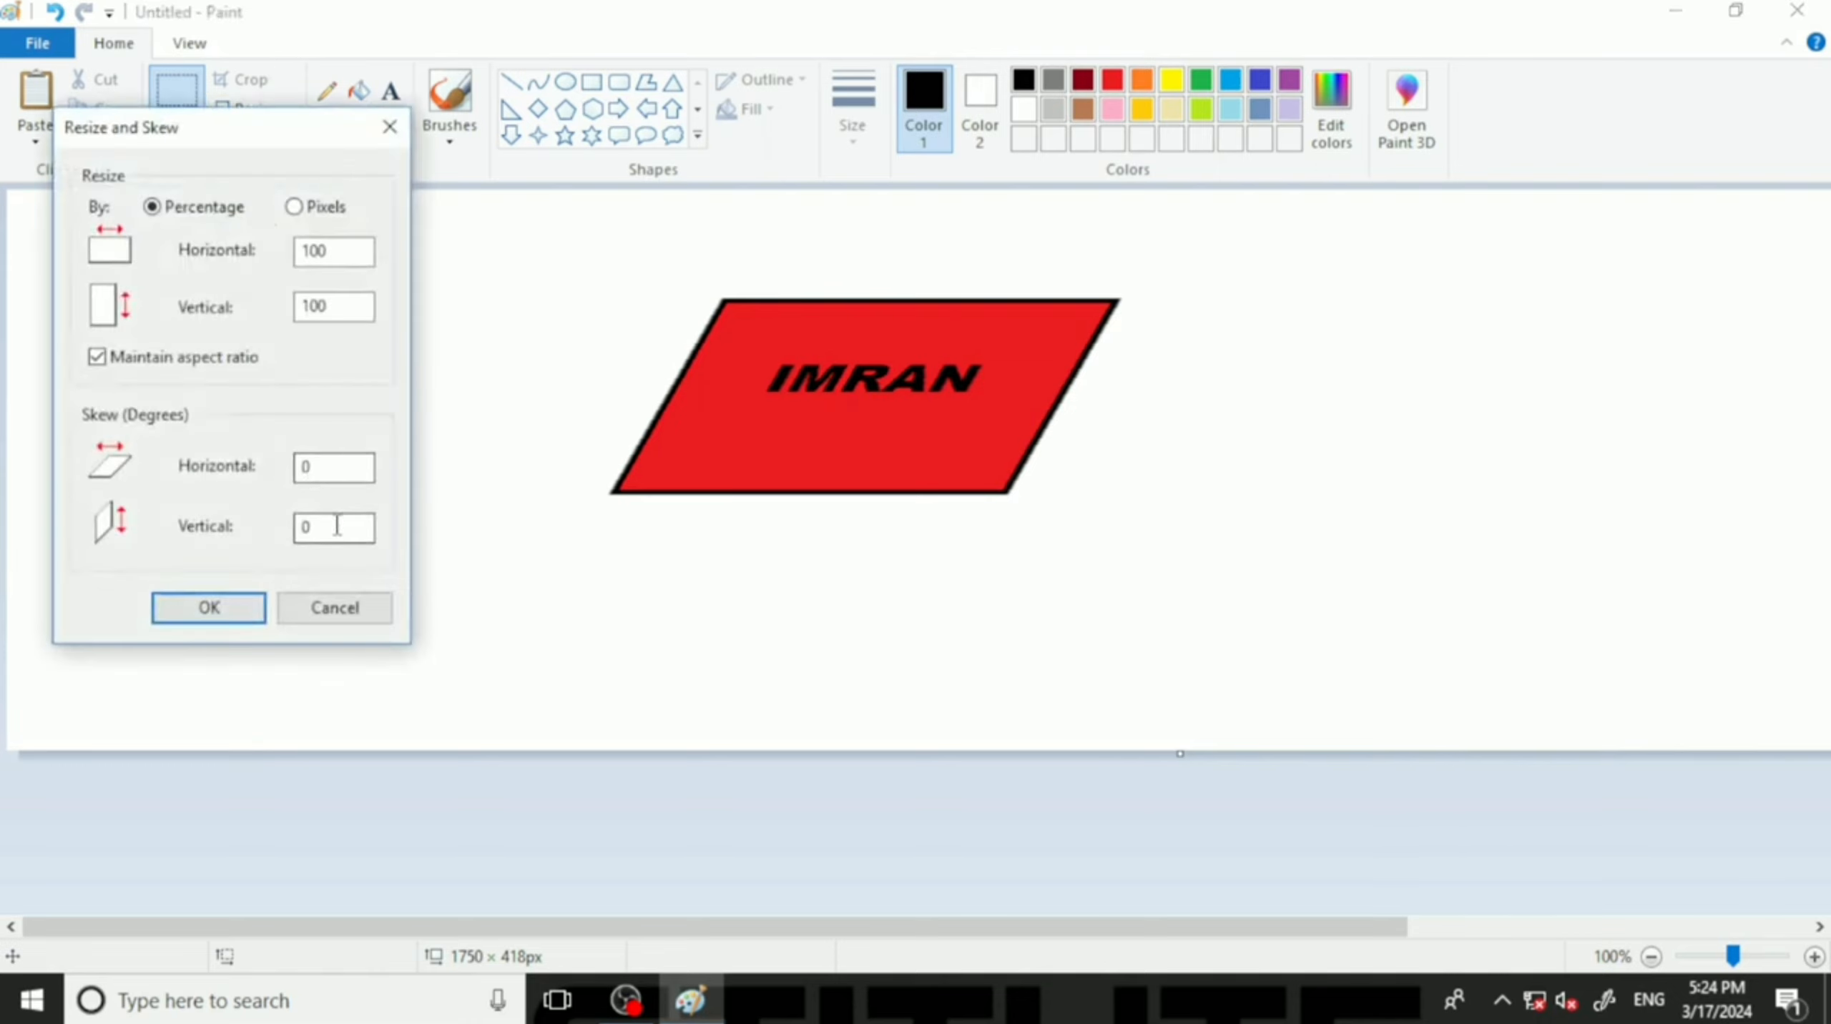
pyautogui.doubleClick(337, 525)
pyautogui.write('50')
pyautogui.click(209, 607)
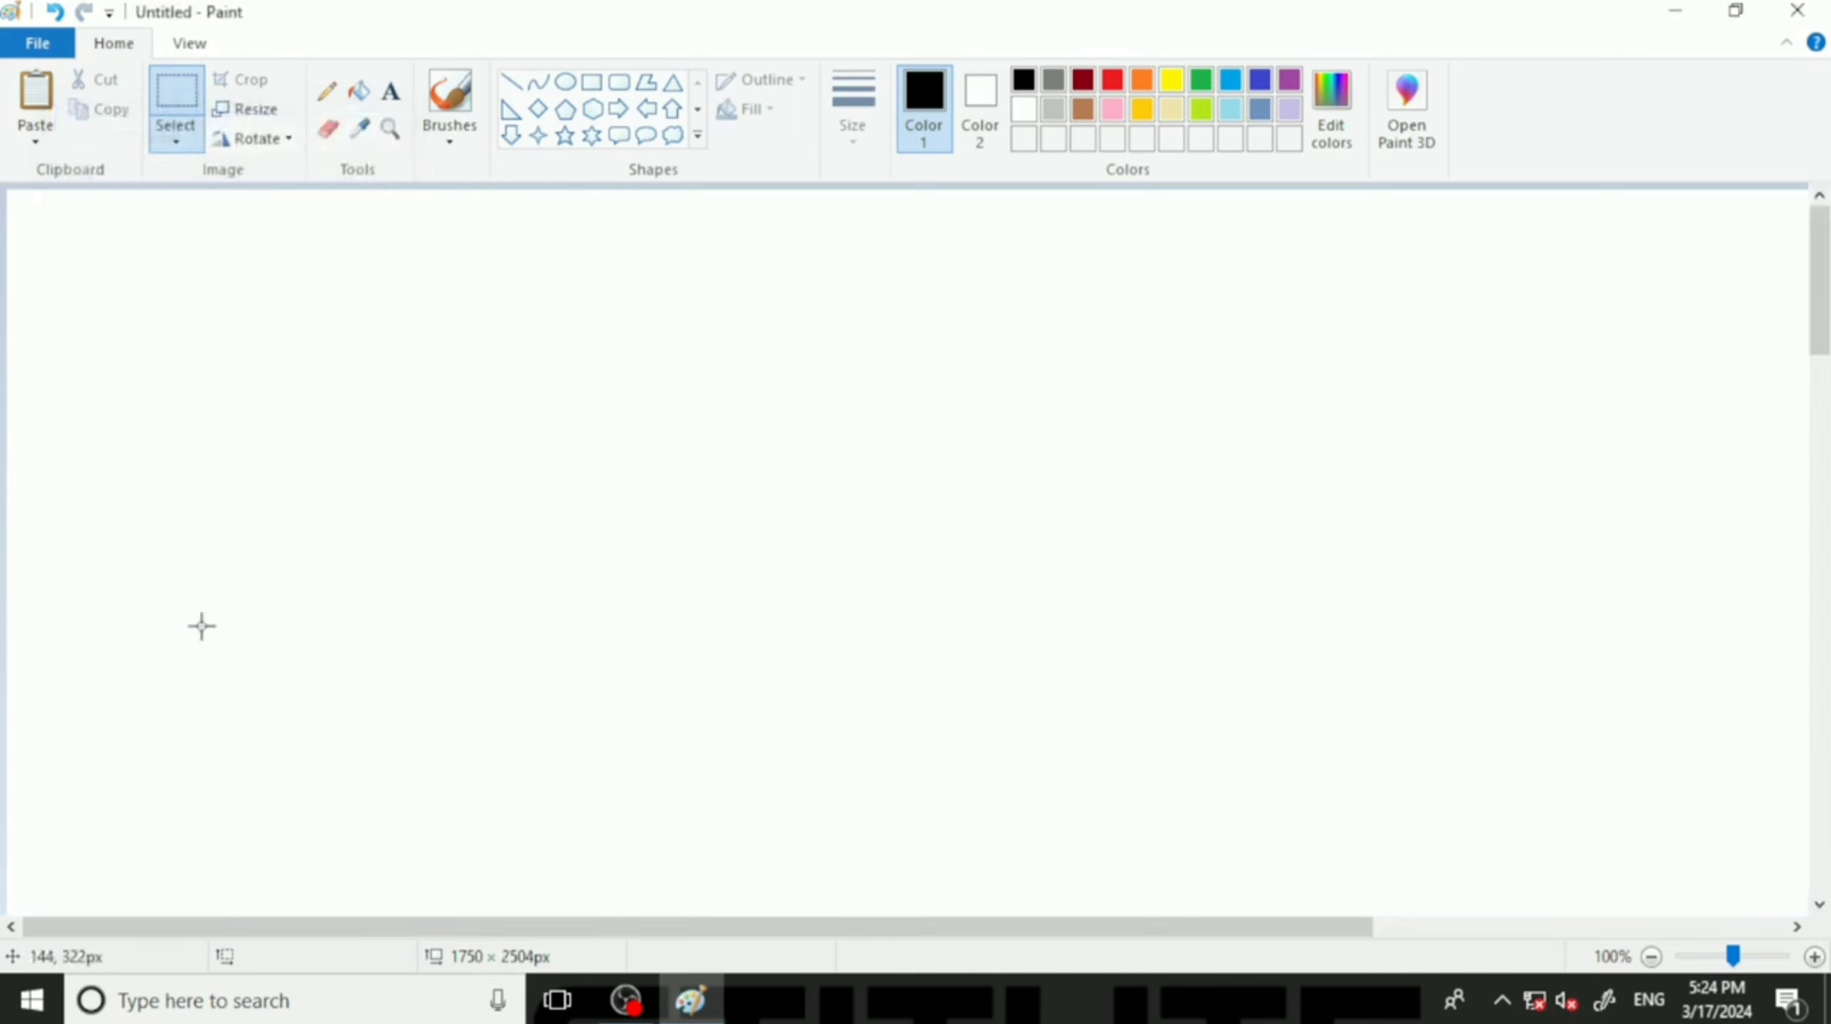
pyautogui.scroll(-8, 482, 654)
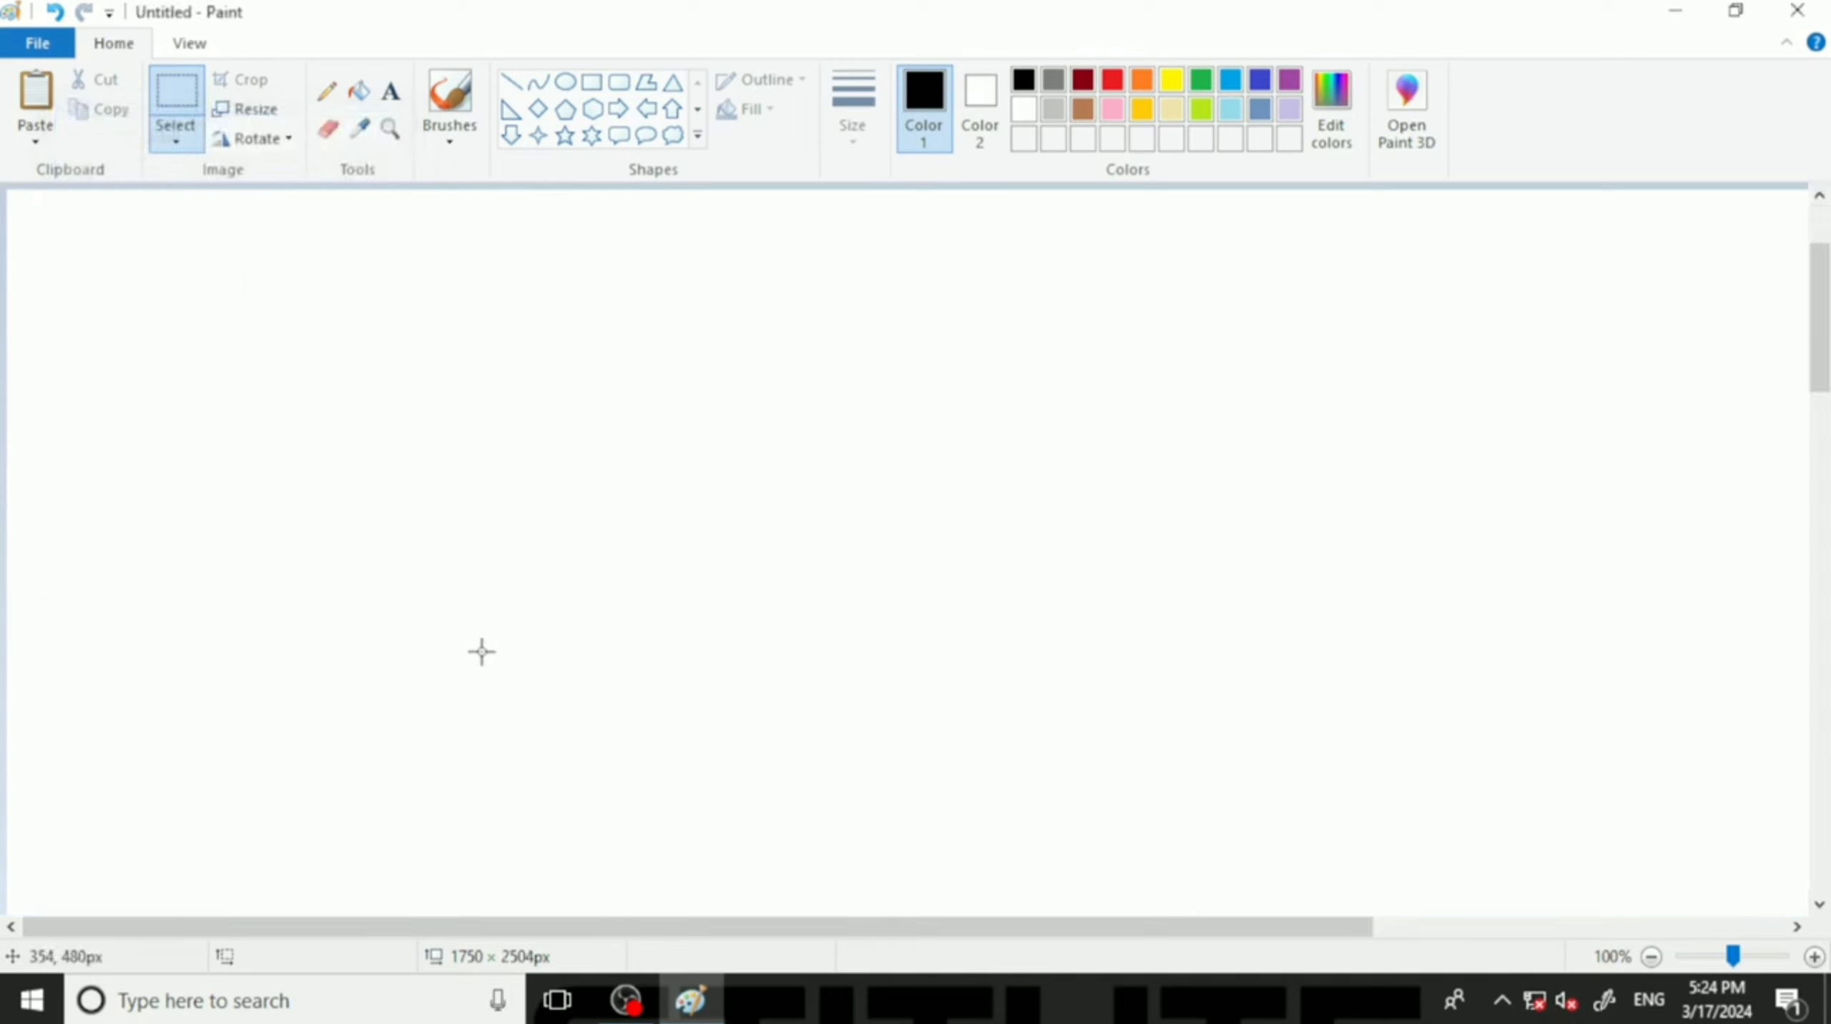
pyautogui.scroll(-5, 482, 655)
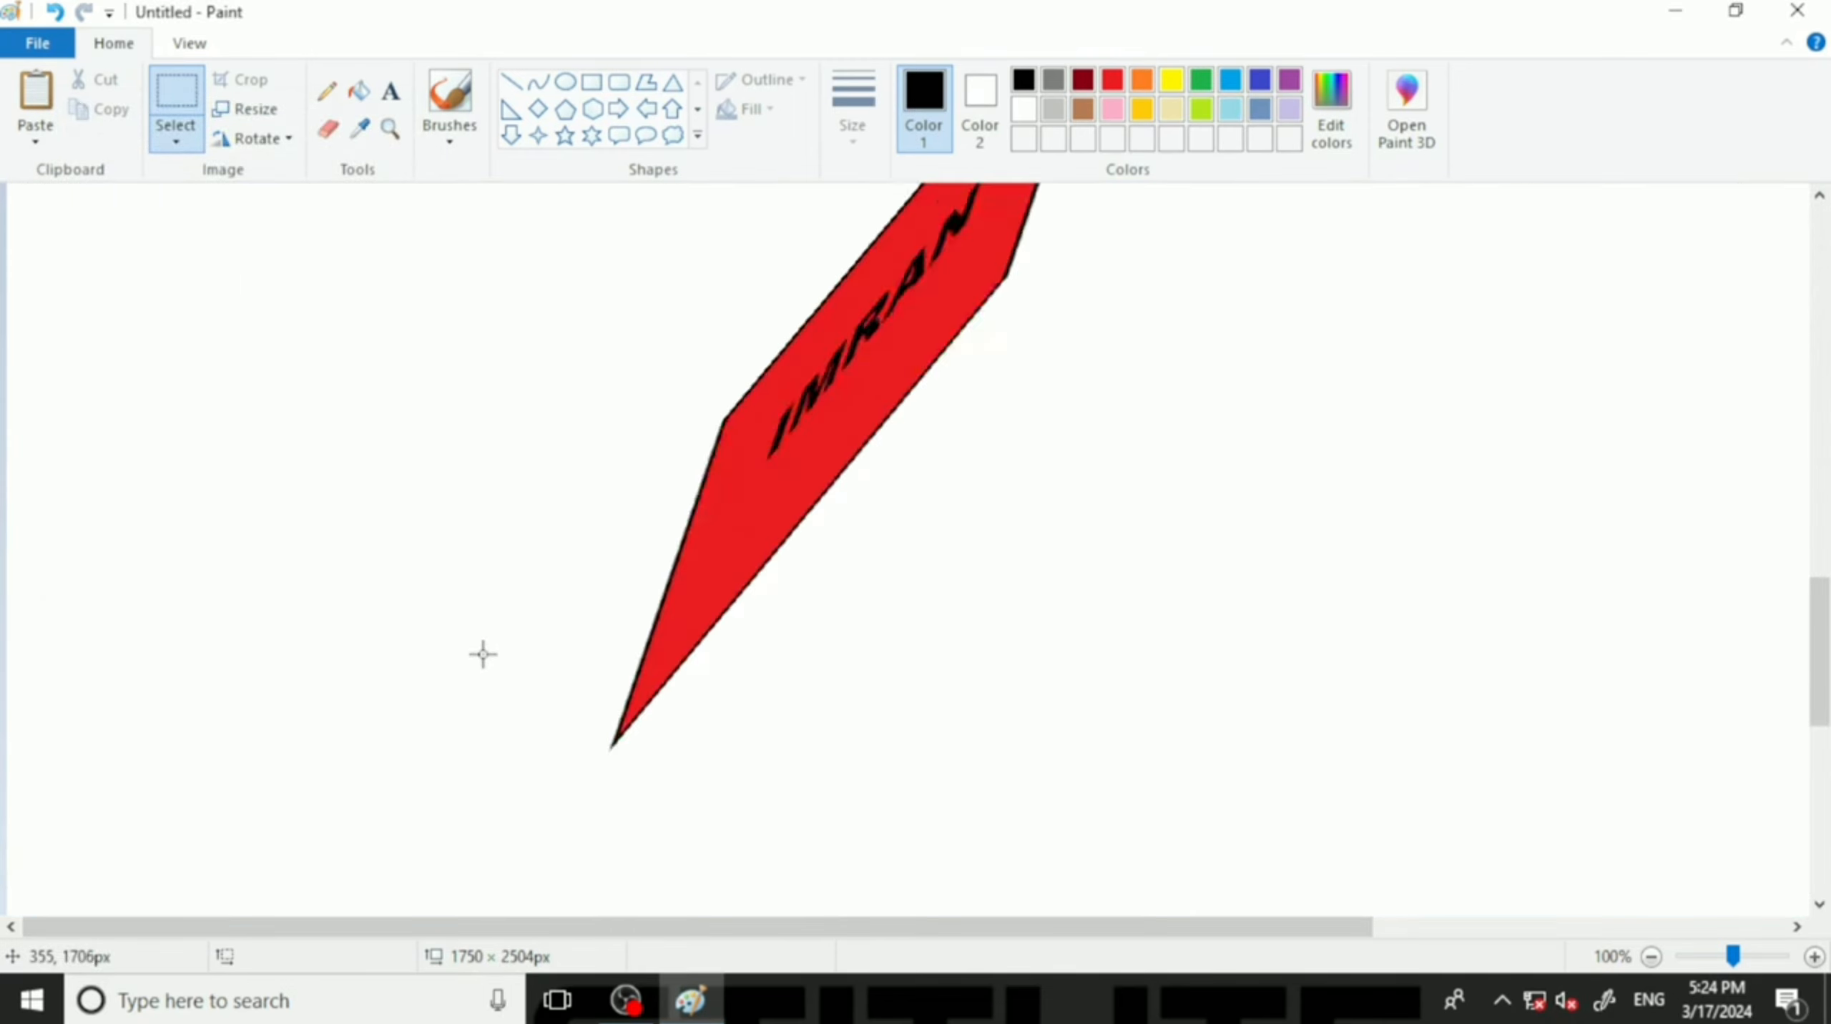
pyautogui.scroll(2, 482, 655)
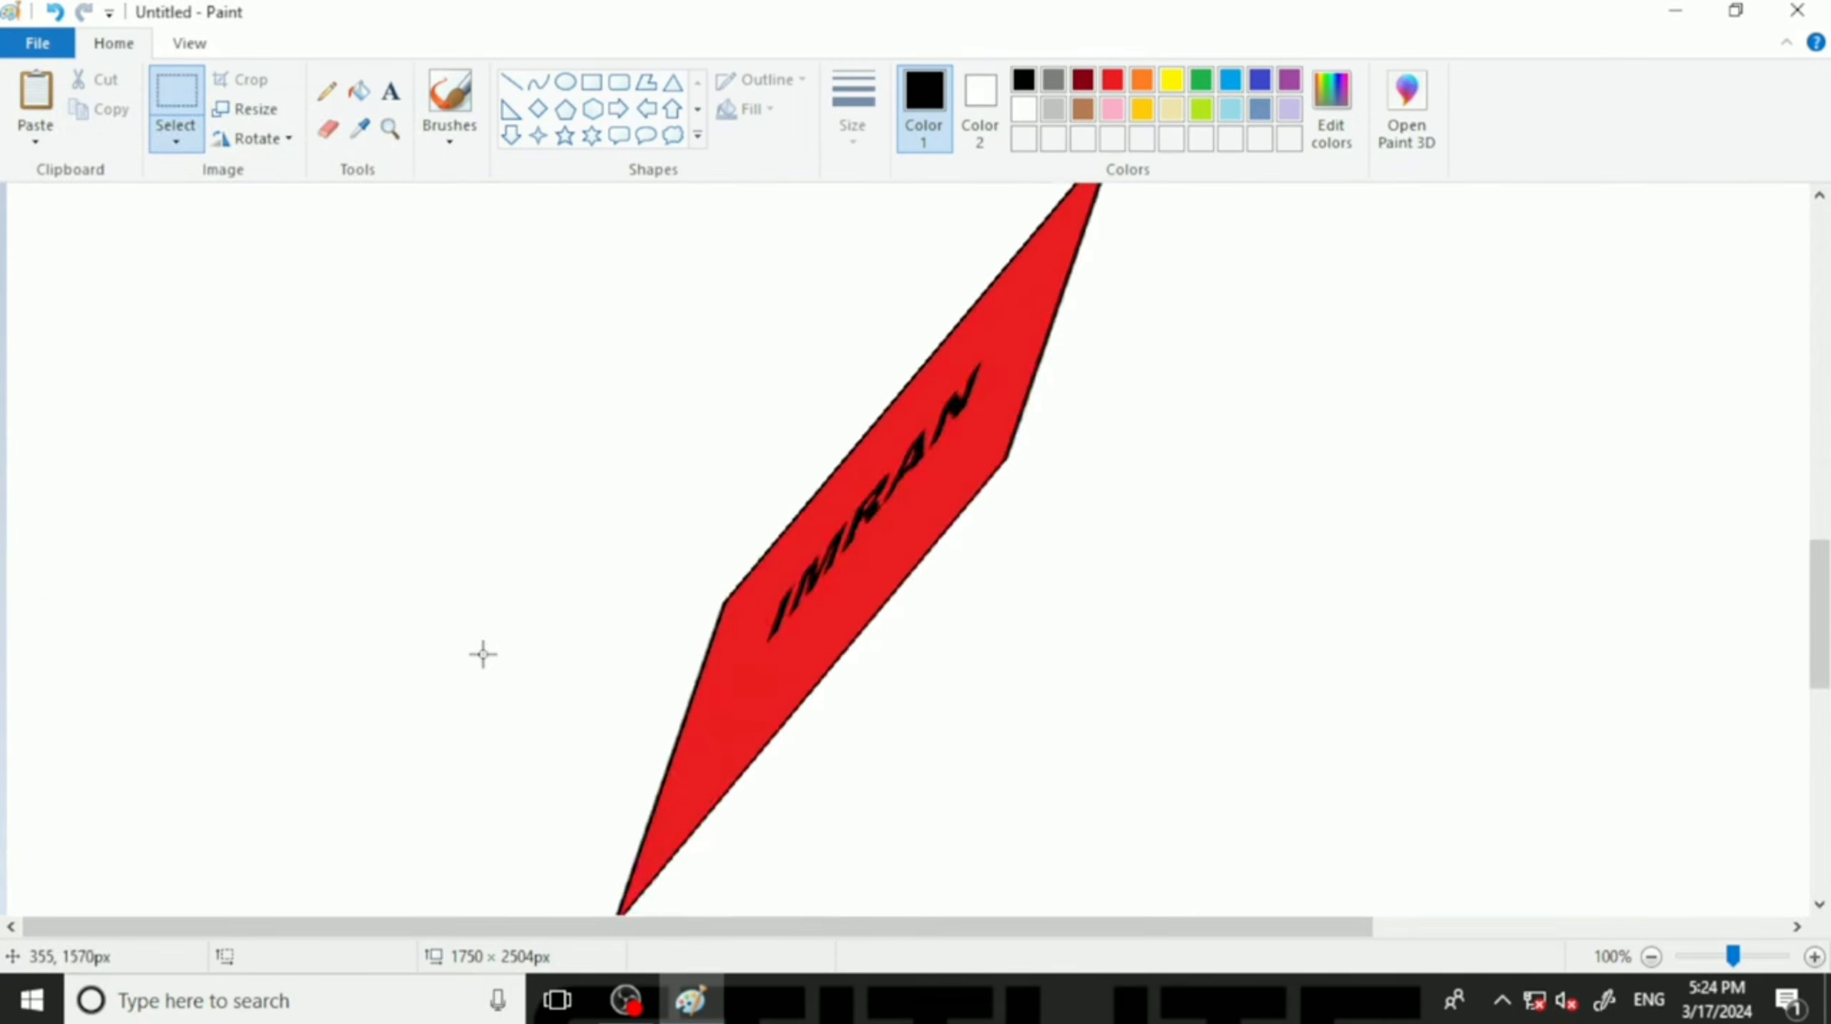
pyautogui.click(1709, 954)
pyautogui.click(1691, 955)
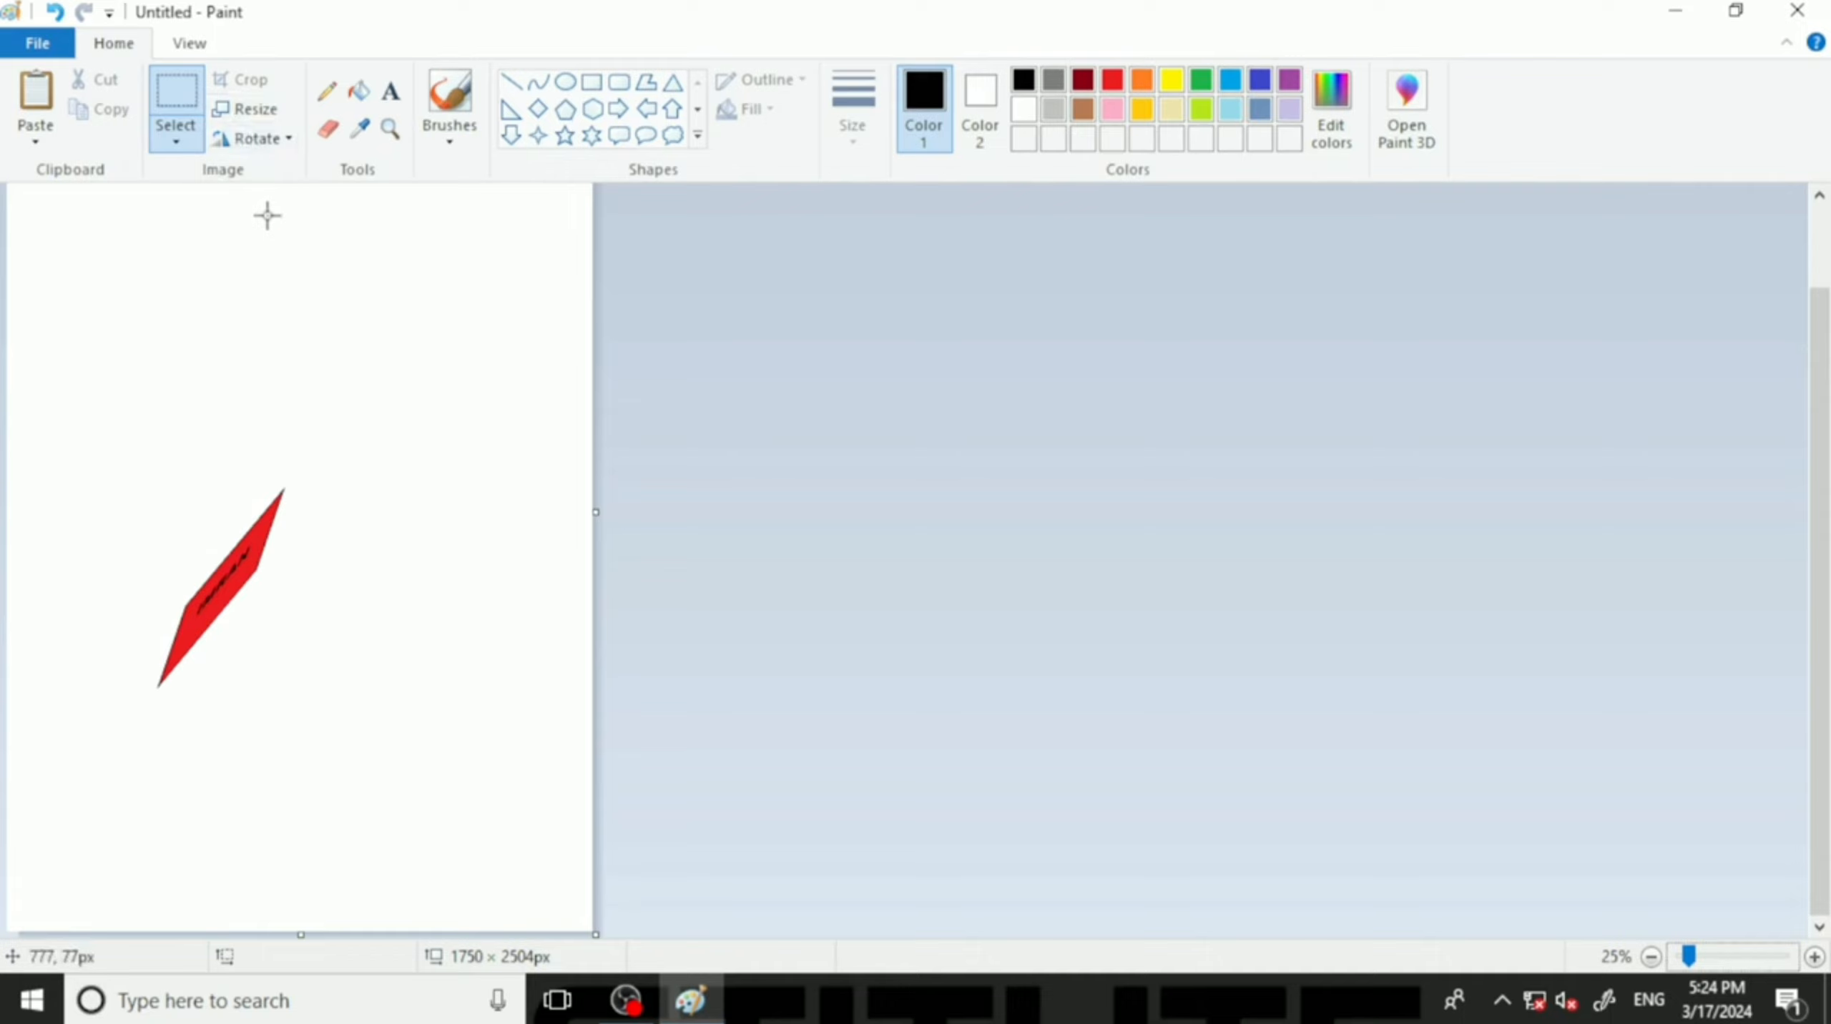
pyautogui.hotkey('ctrl', 'z')
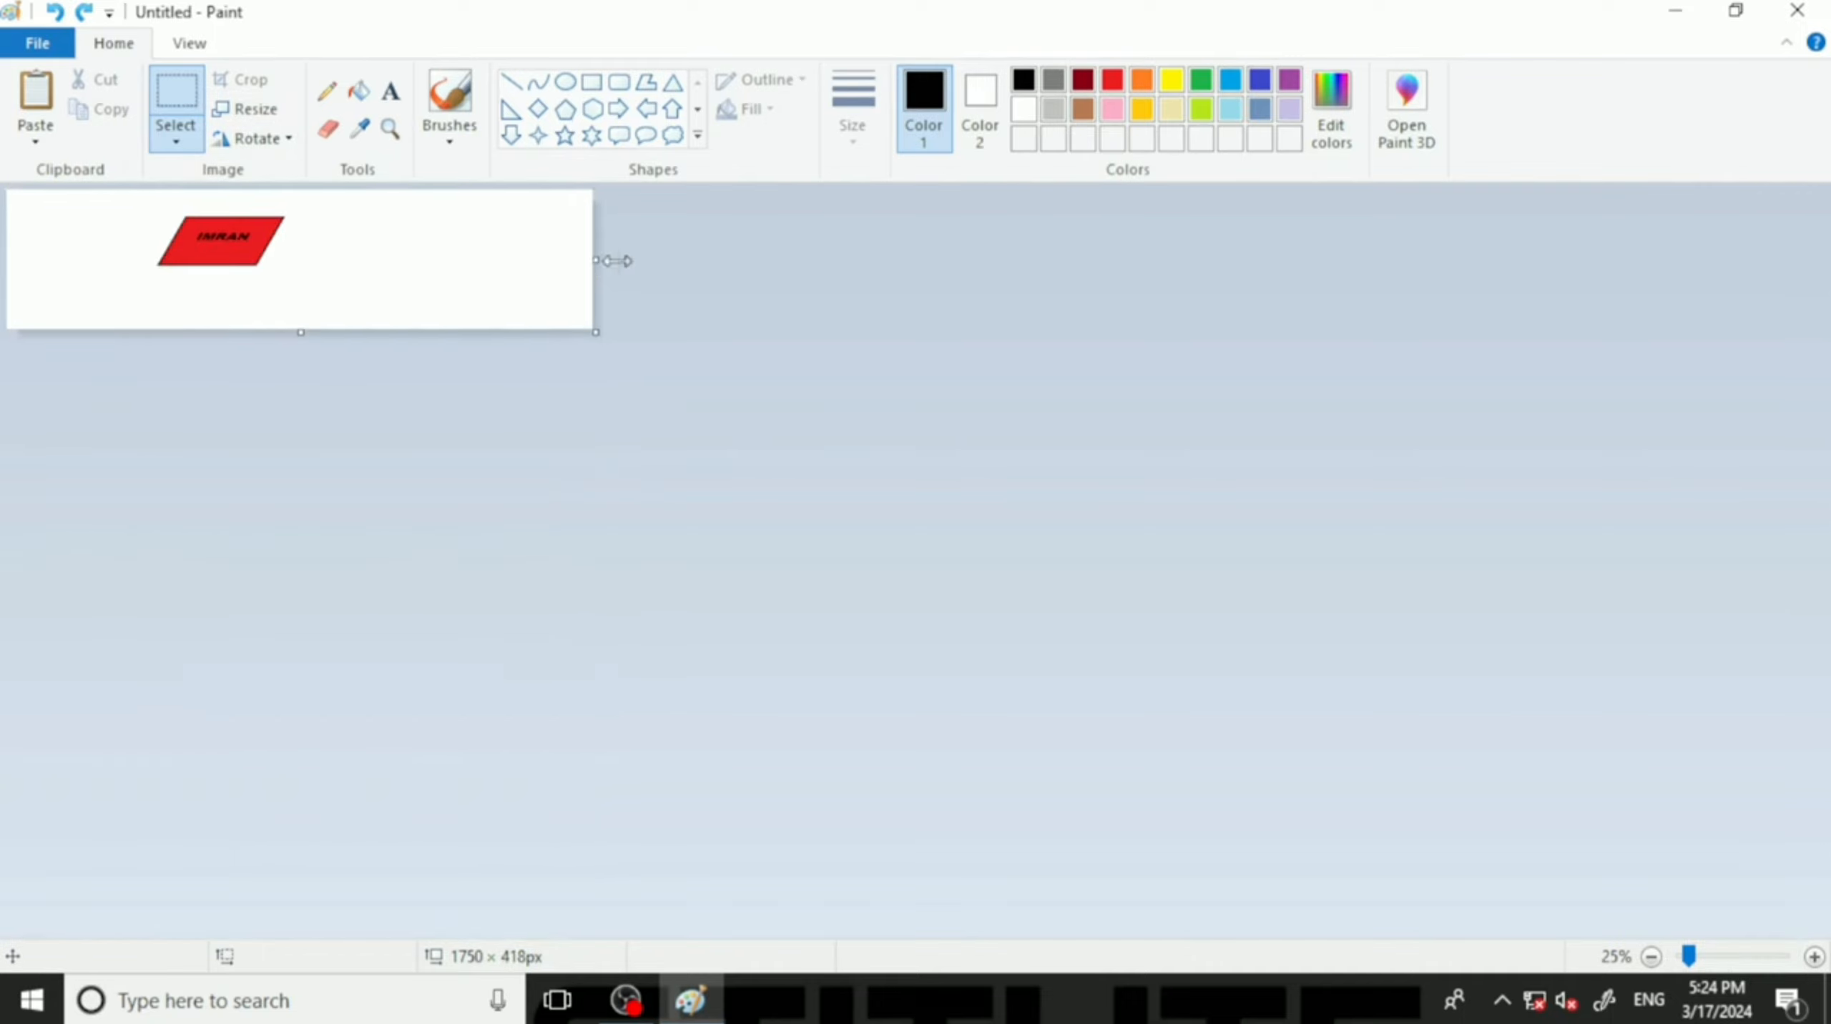
# Enlarge the canvas to about 4324 × 1216 px and return the zoom to 100%.
pyautogui.moveTo(615, 261); pyautogui.dragTo(1476, 260)
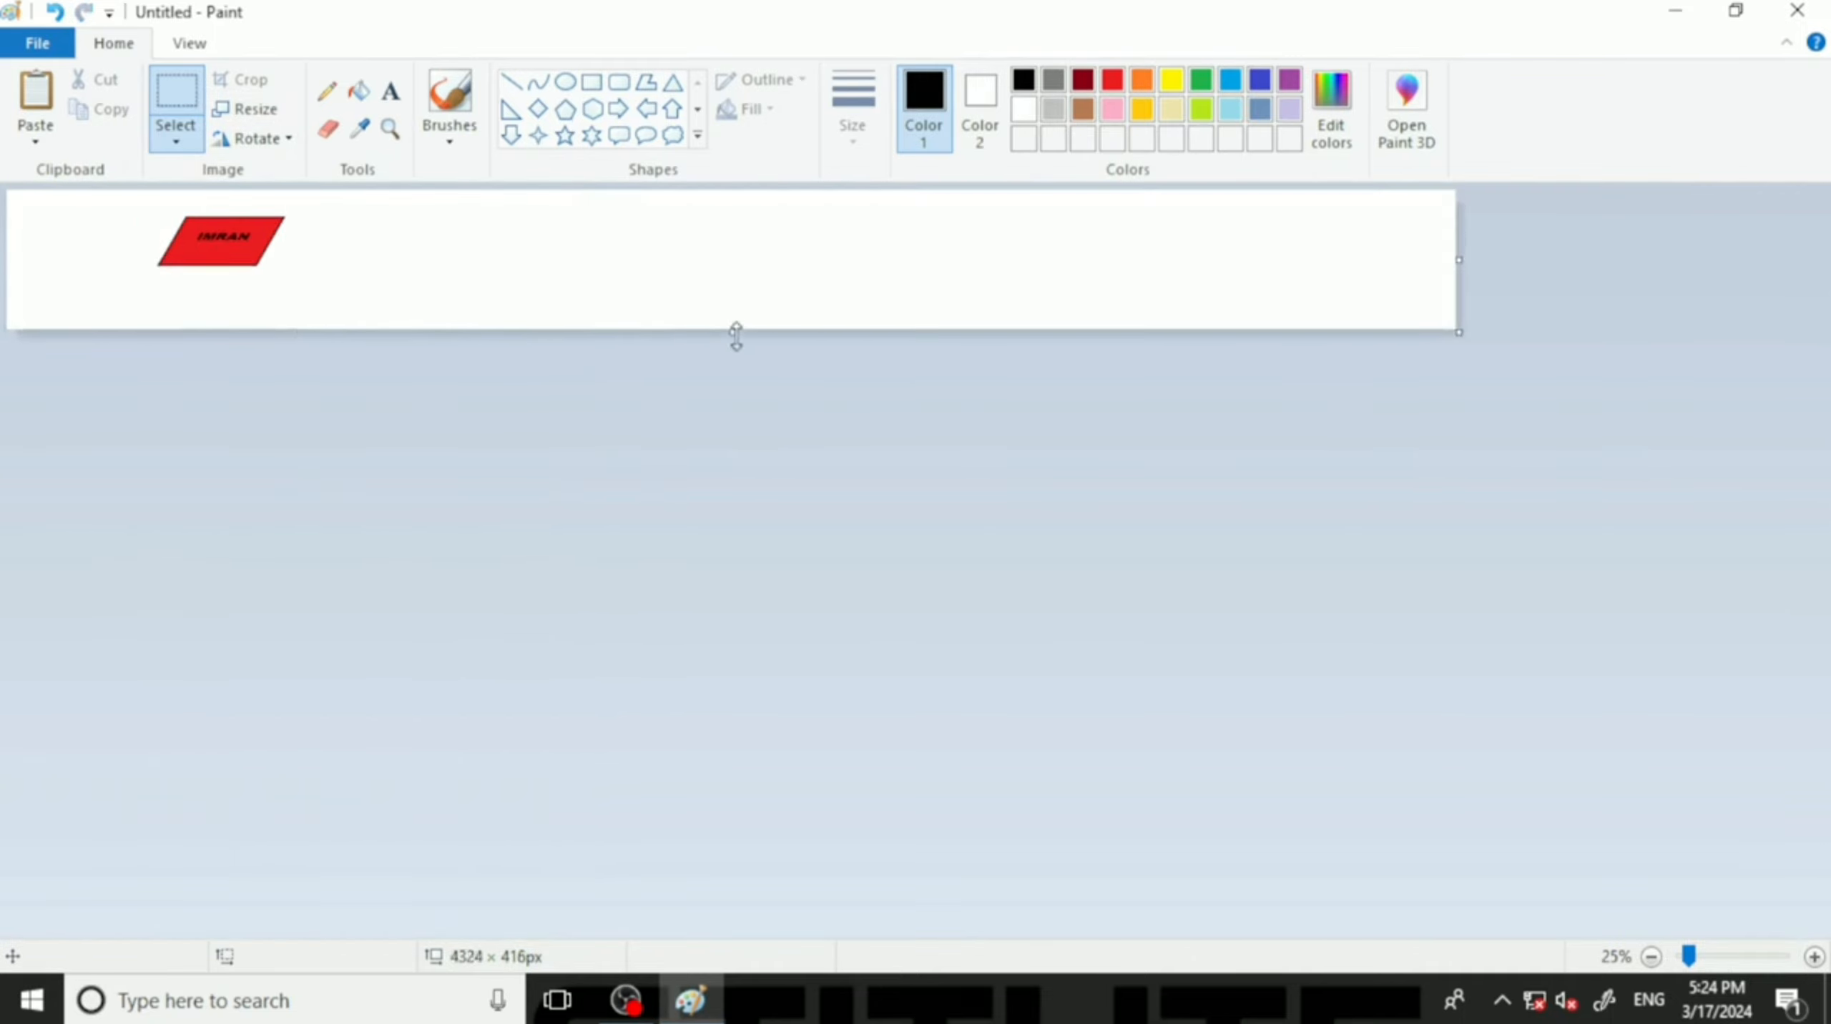
pyautogui.moveTo(736, 335); pyautogui.dragTo(732, 600)
pyautogui.click(190, 42)
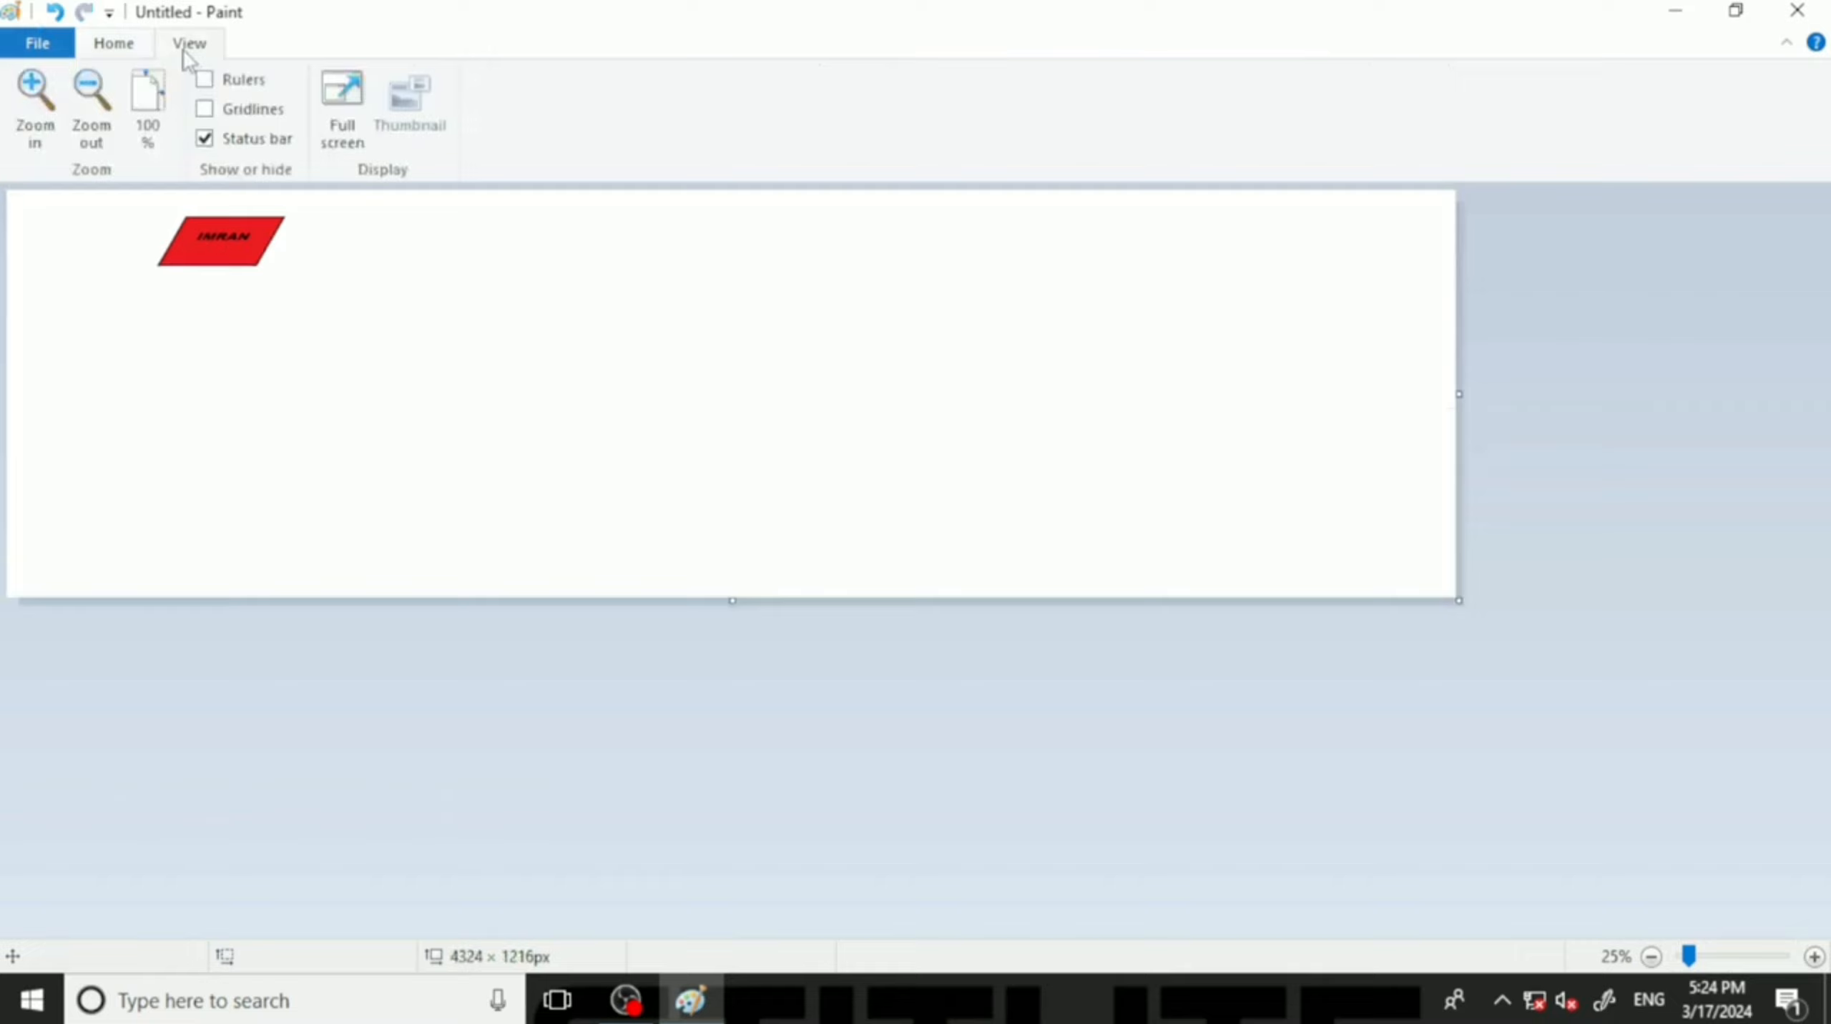
pyautogui.click(145, 114)
pyautogui.click(113, 44)
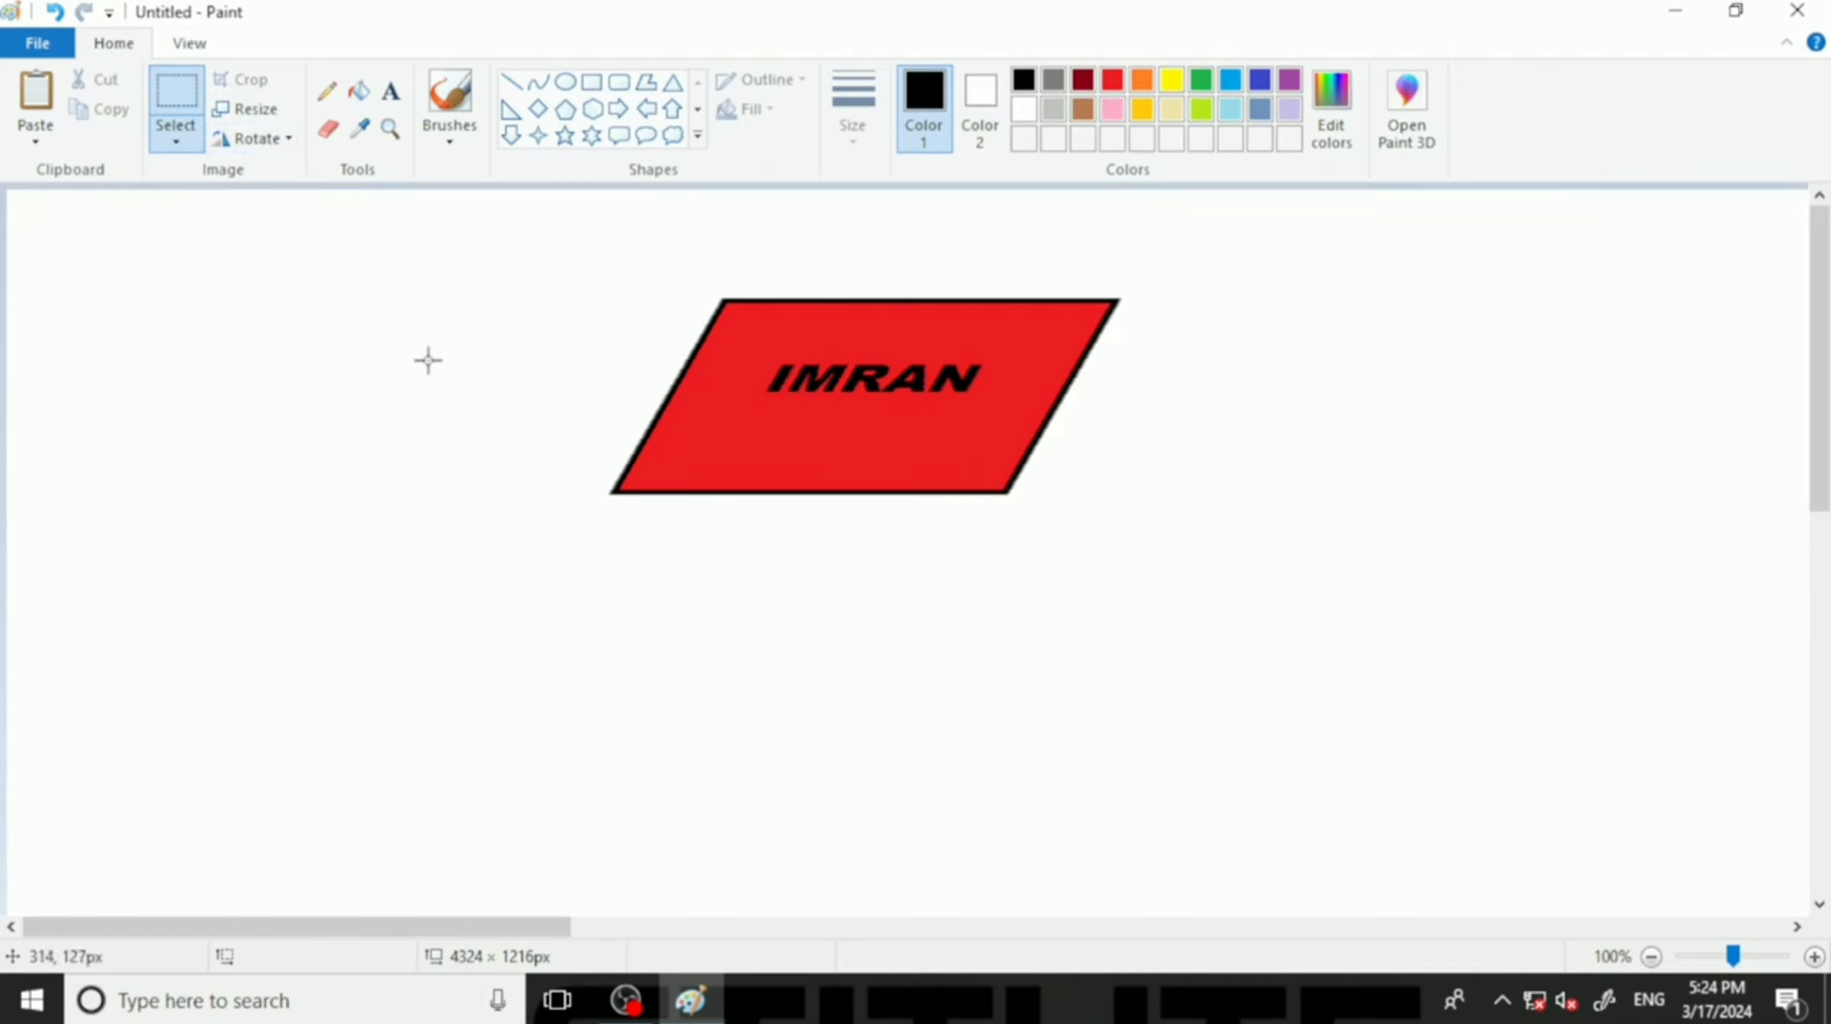
# Clear everything from the canvas and draw a black-outlined oval about 297 × 230 px.
pyautogui.hotkey('ctrl', 'a')
pyautogui.press('Delete')
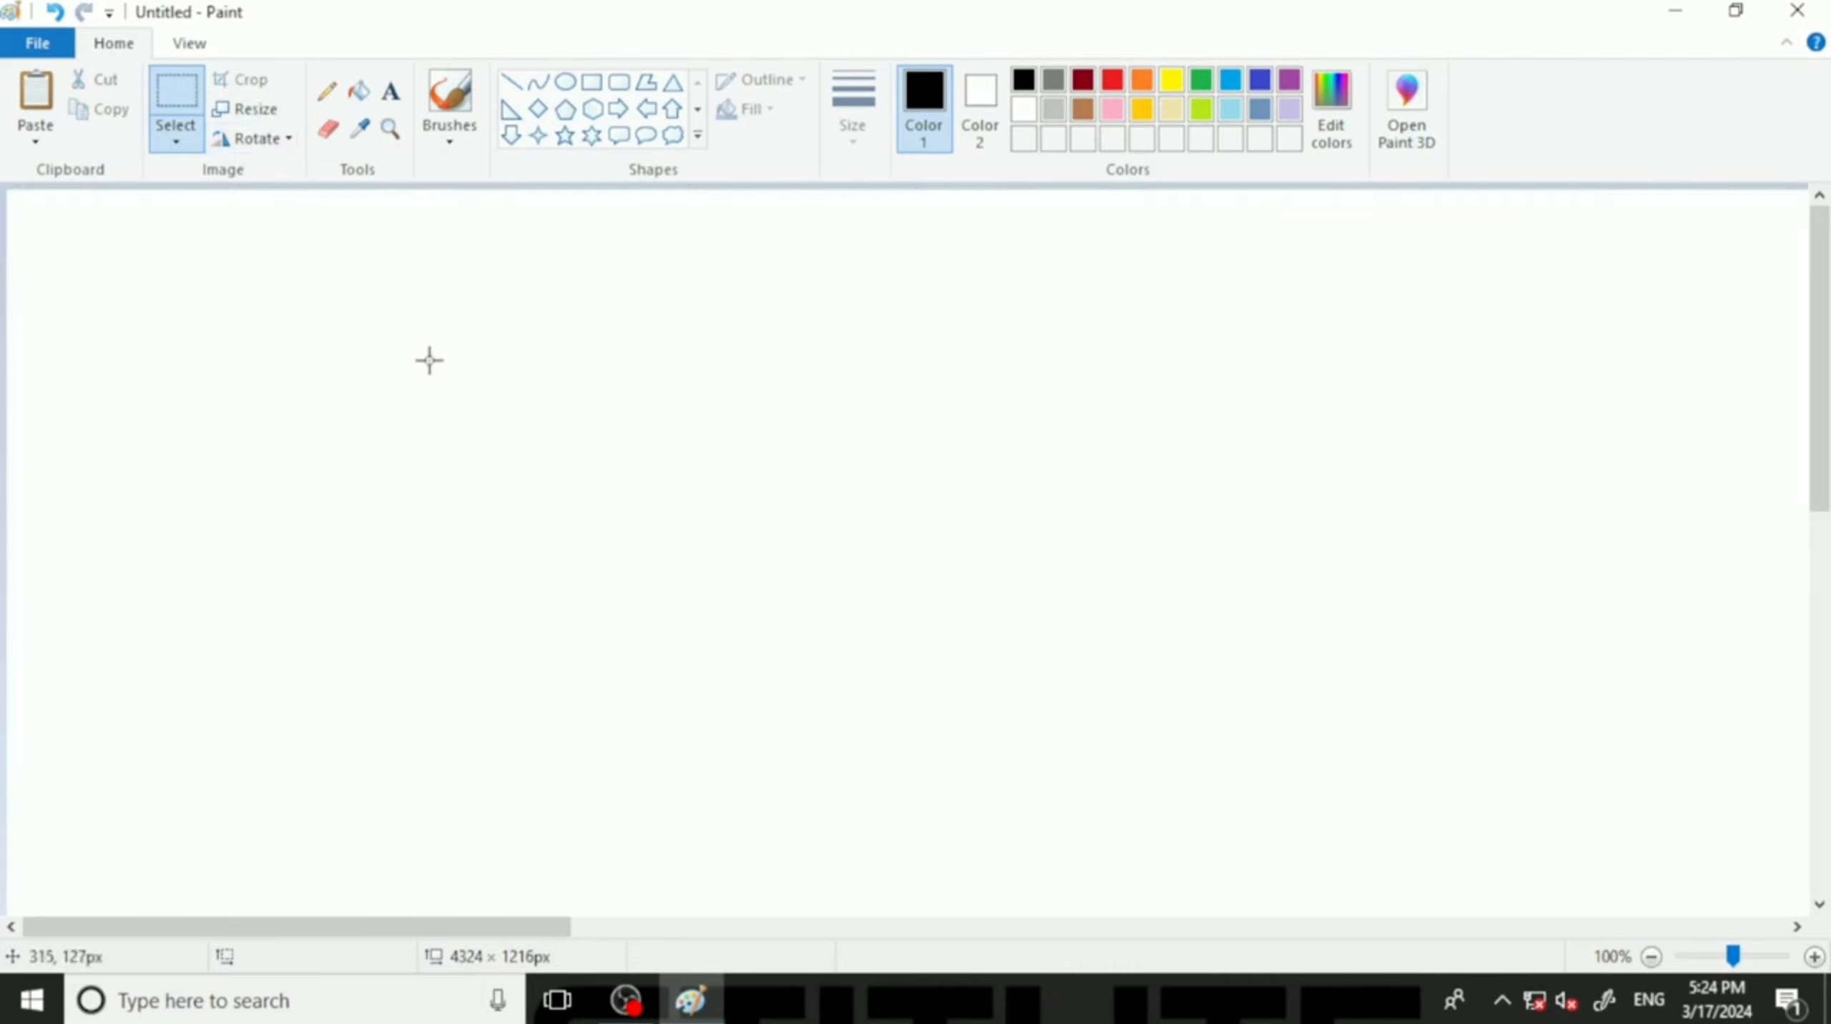
pyautogui.click(565, 81)
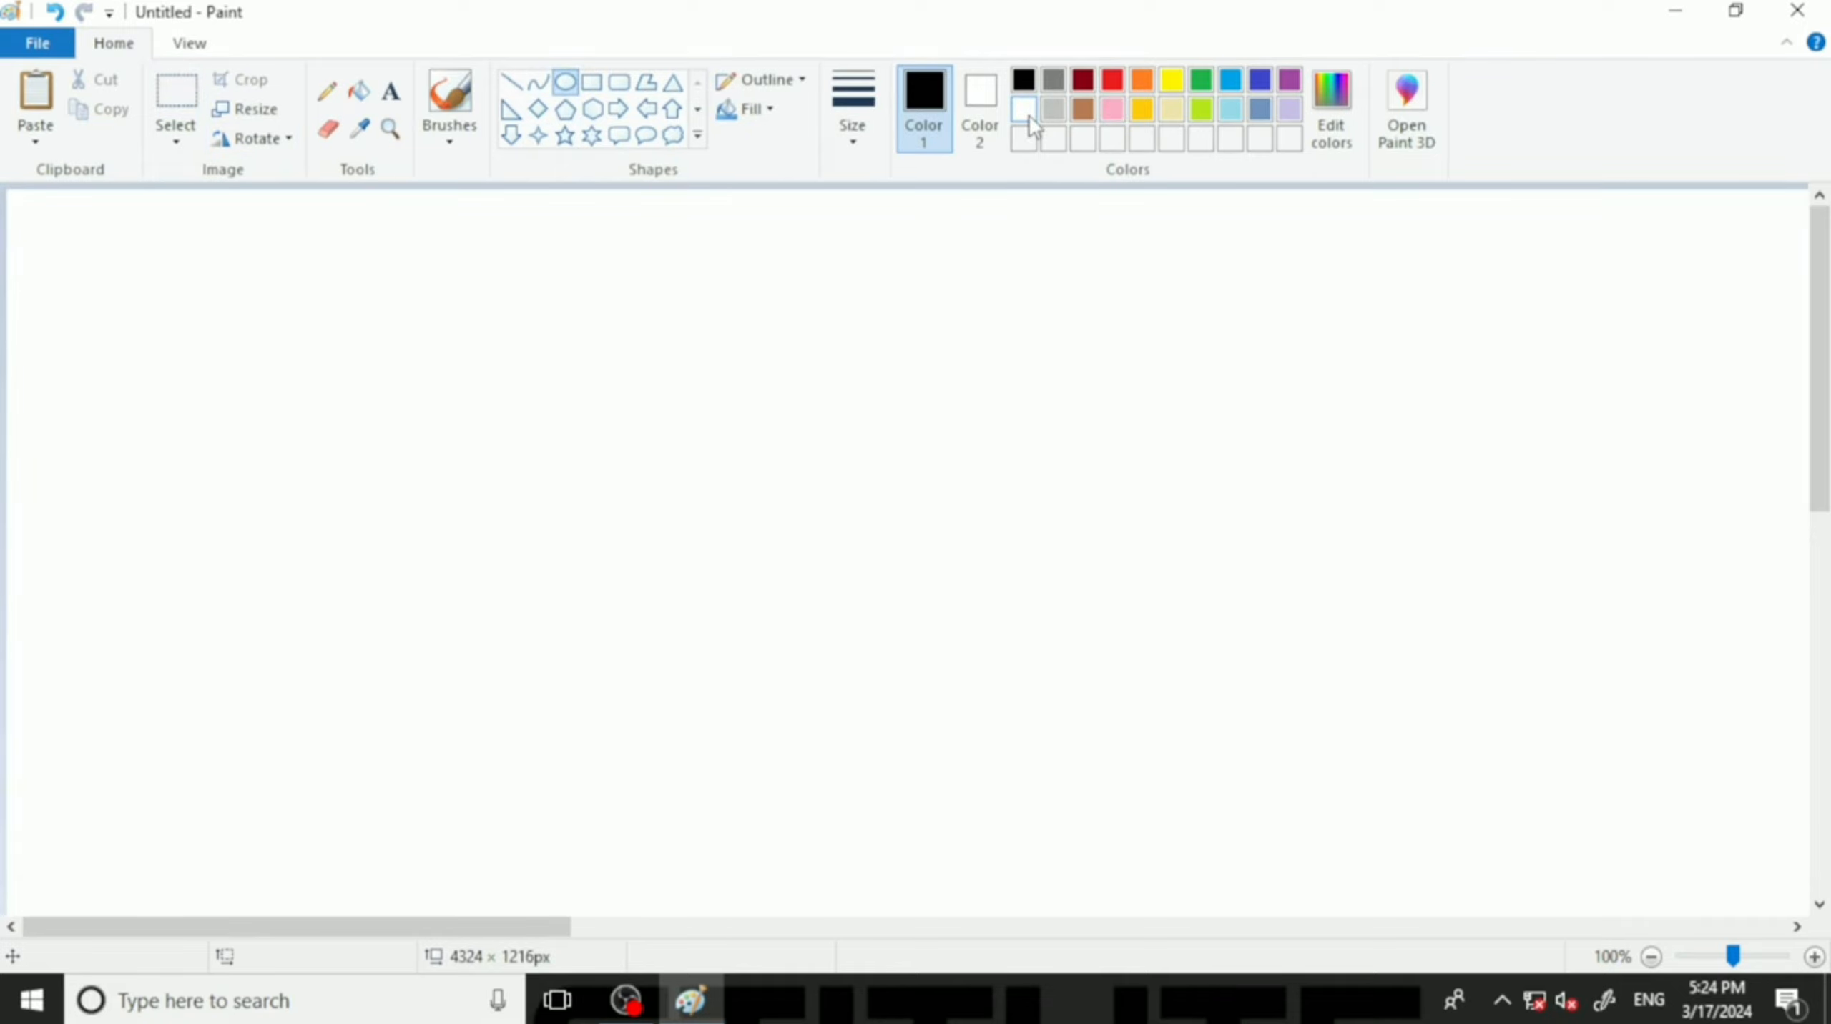
pyautogui.moveTo(416, 373); pyautogui.dragTo(813, 680)
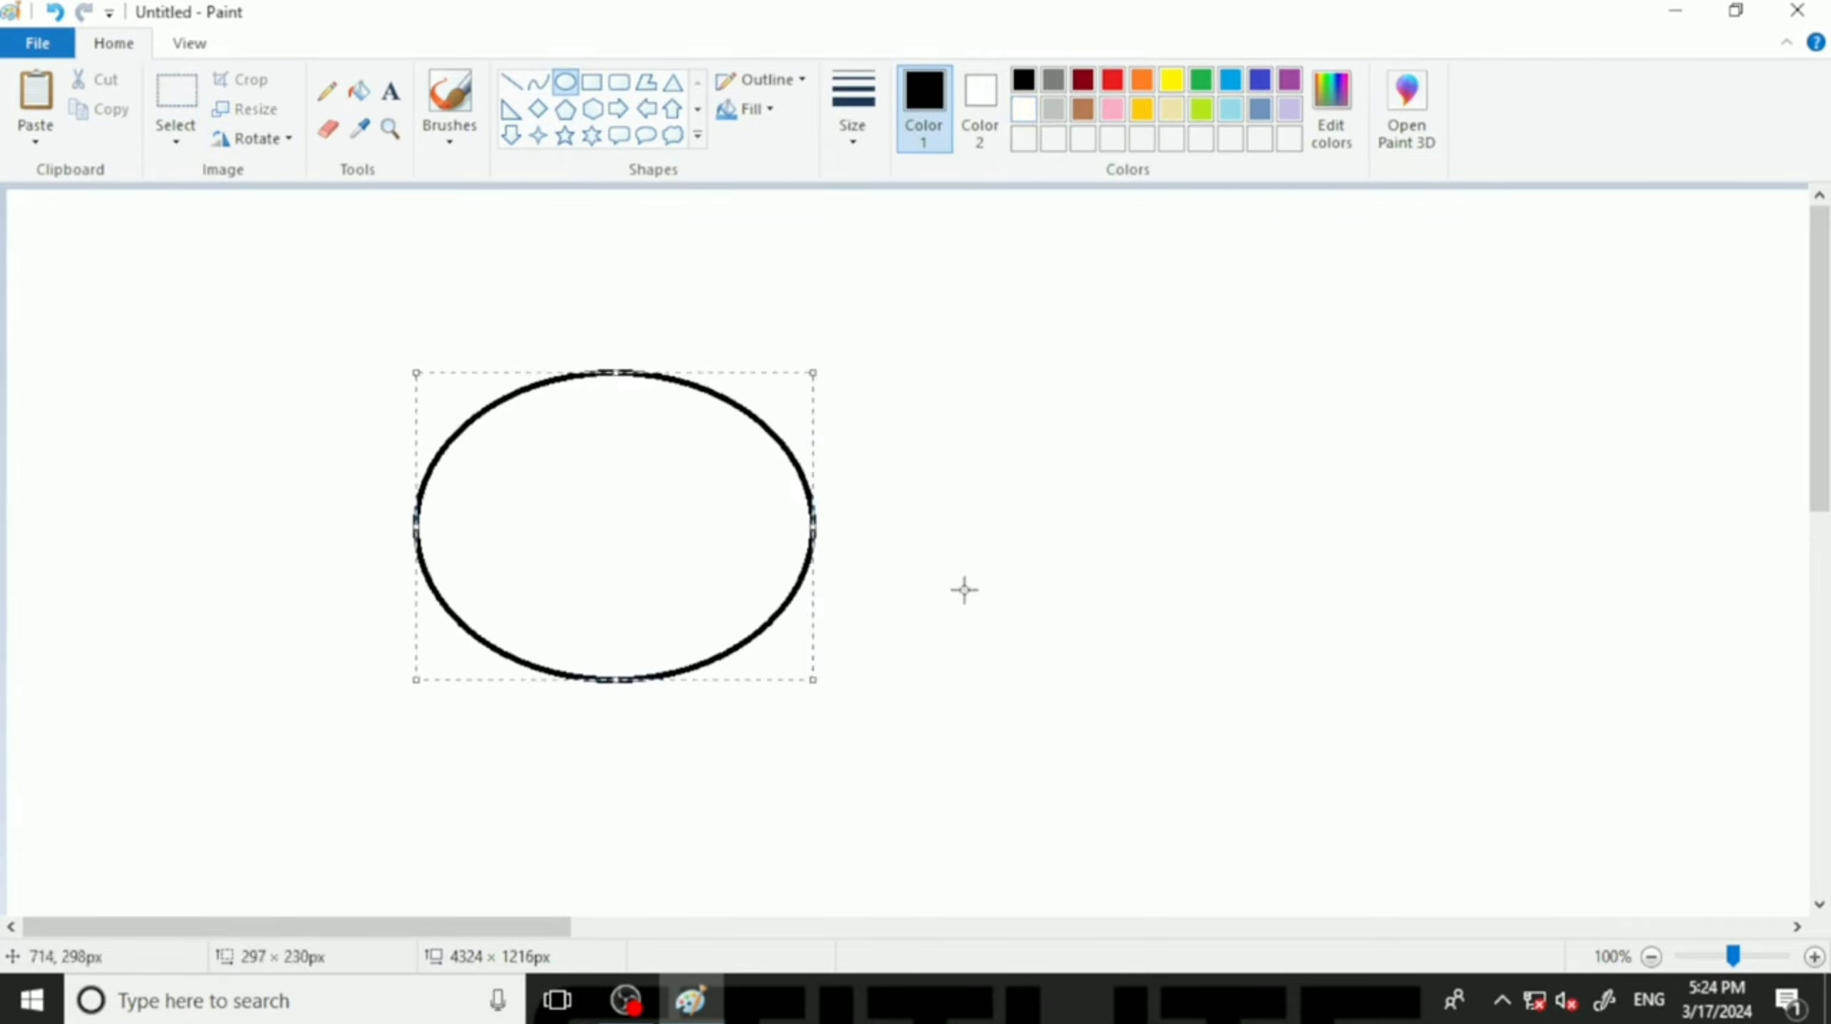
pyautogui.click(967, 502)
# Fill the inside of the black-outlined oval with yellow.
pyautogui.click(359, 89)
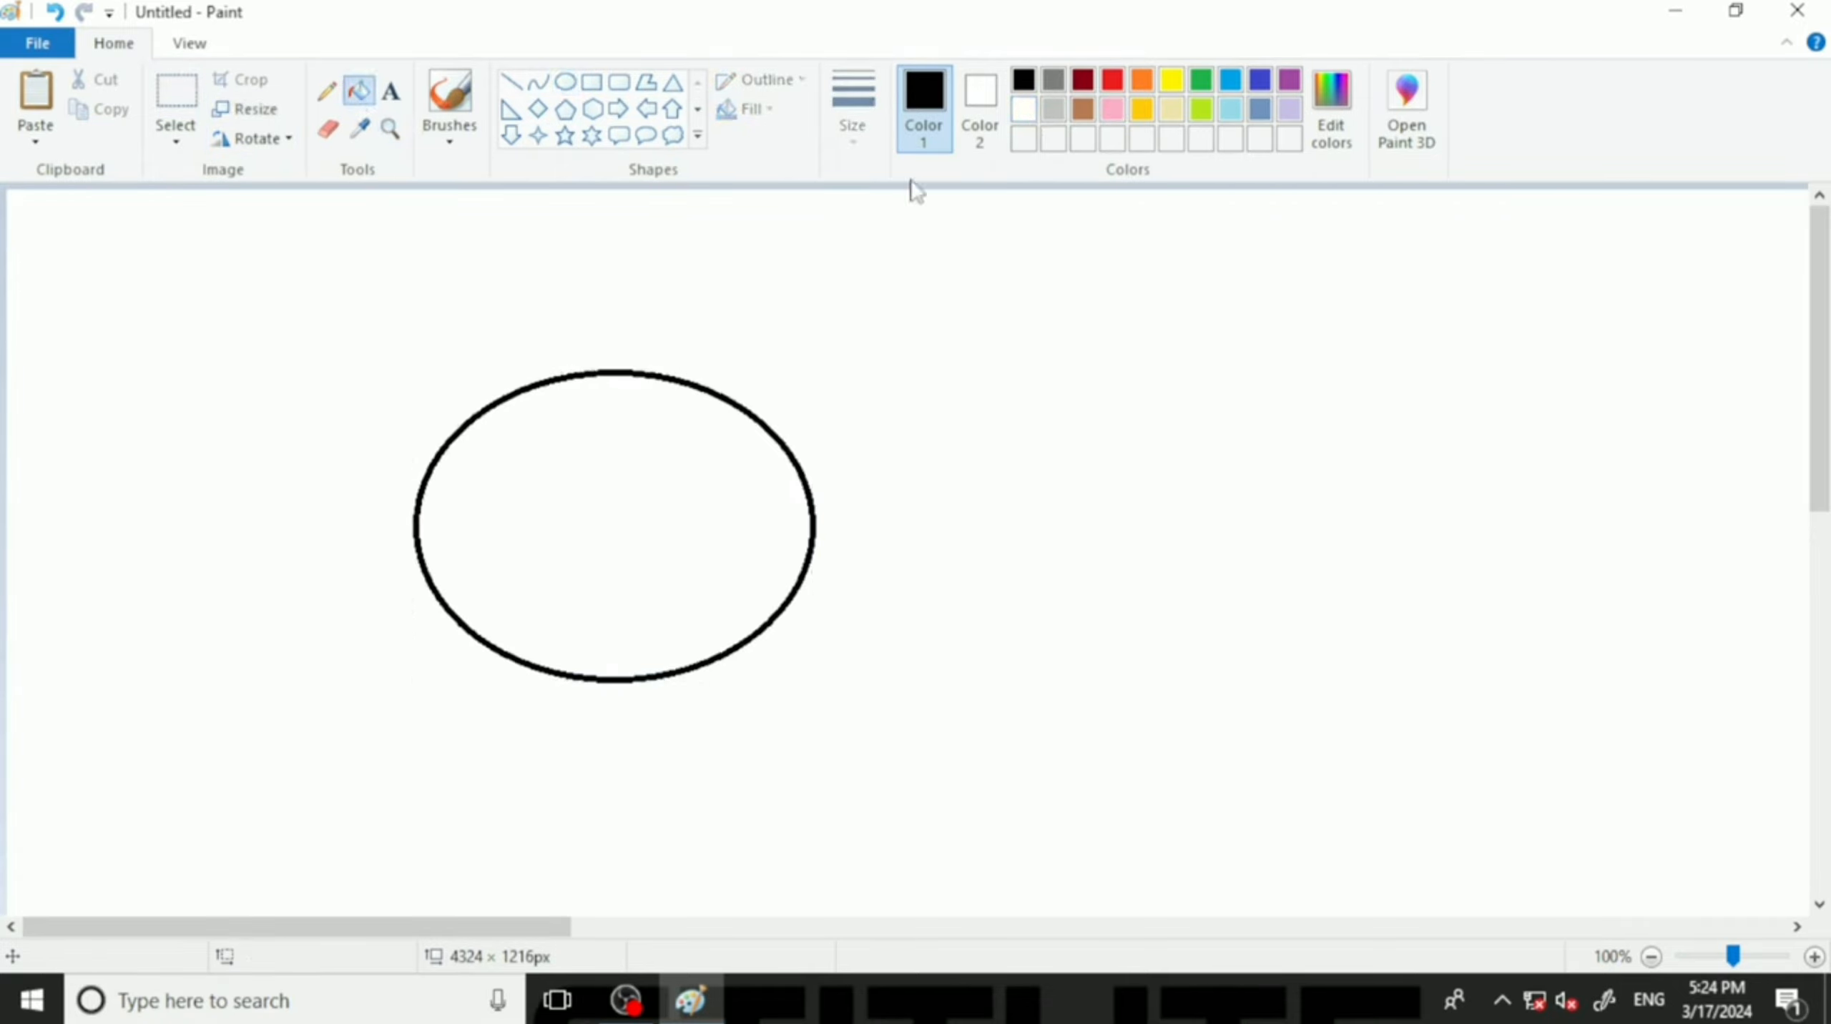
pyautogui.click(1169, 80)
pyautogui.click(605, 491)
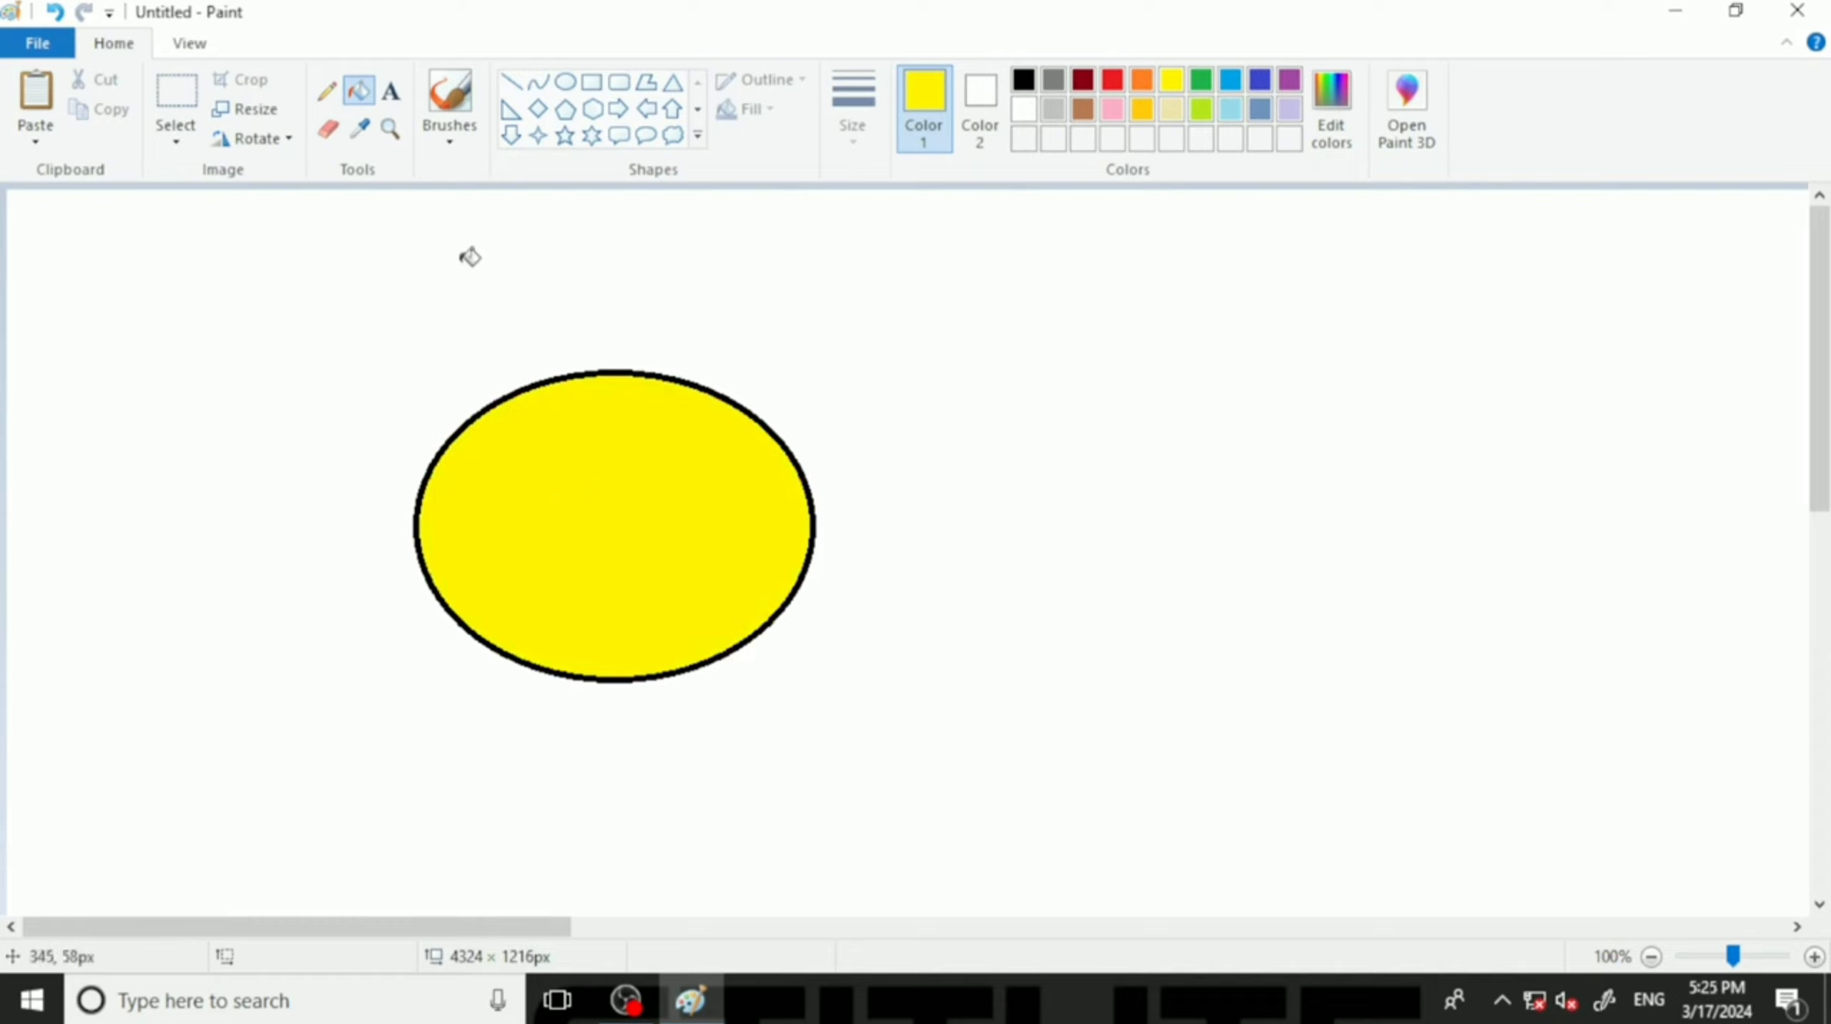
# Crop the picture to a rectangular selection of about 452 × 345 px around the yellow oval.
pyautogui.click(176, 93)
pyautogui.moveTo(331, 324); pyautogui.dragTo(936, 787)
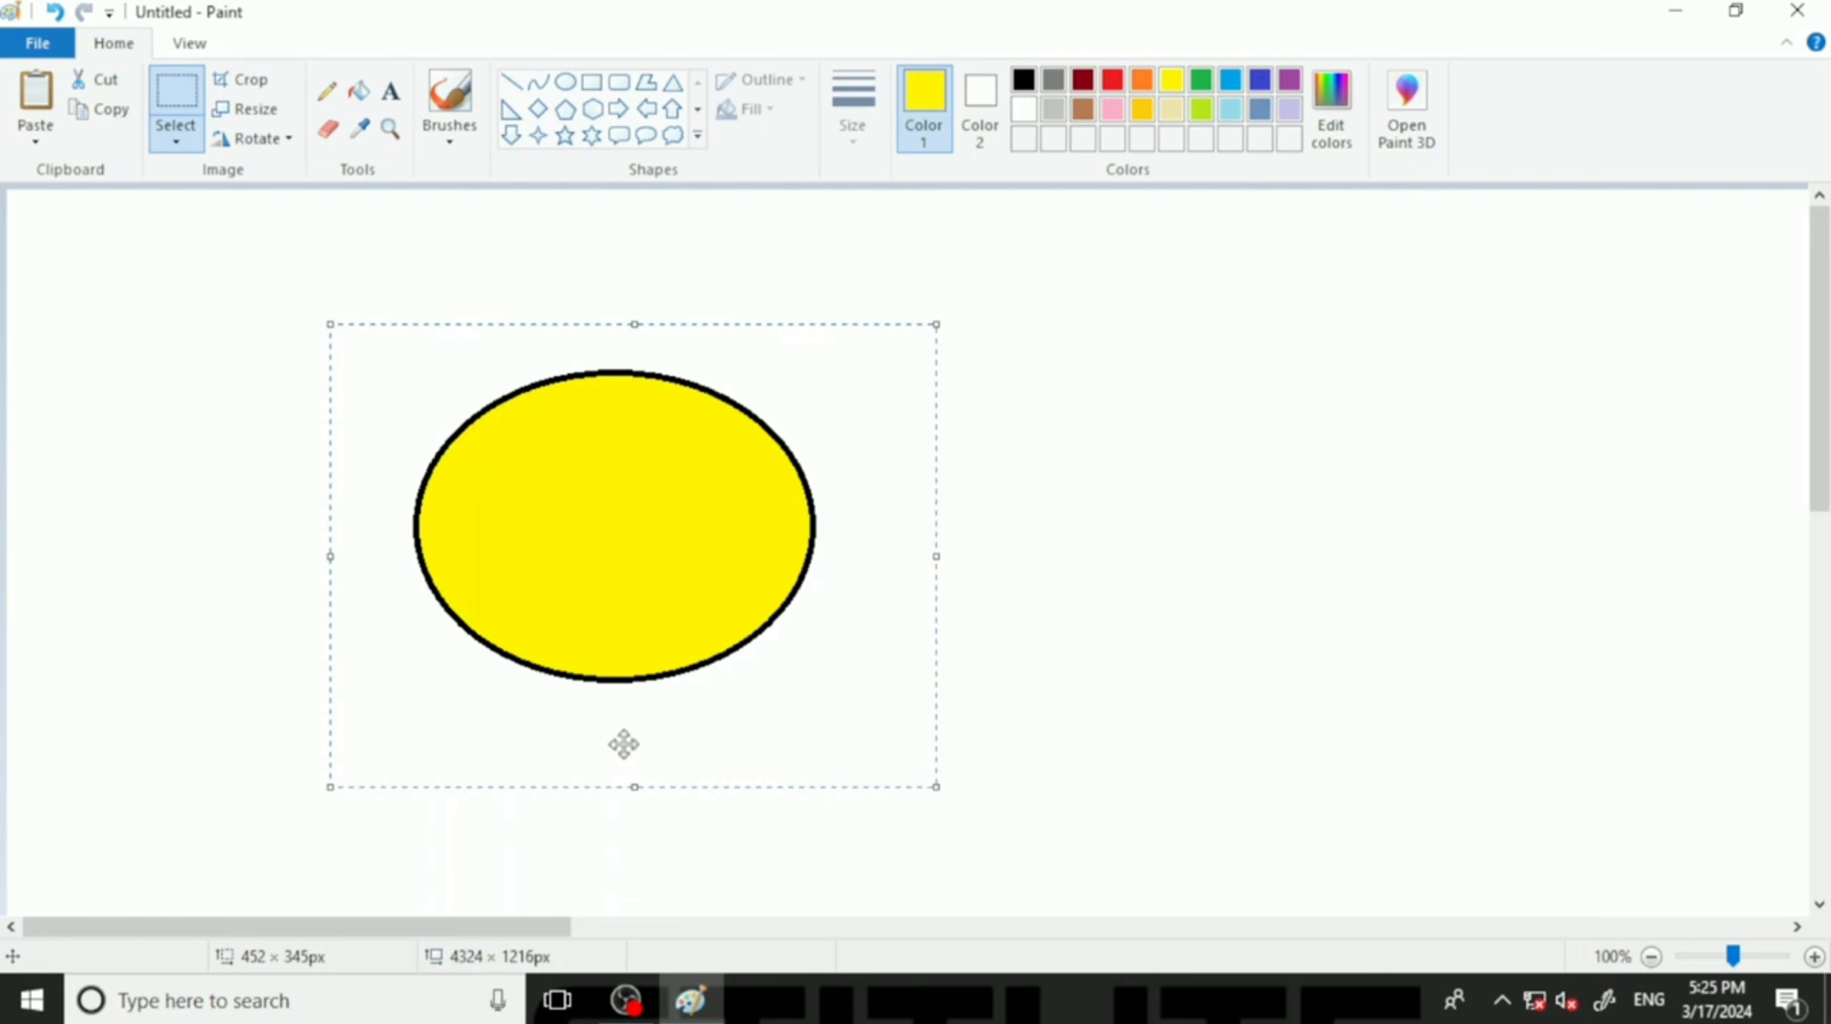
pyautogui.click(260, 86)
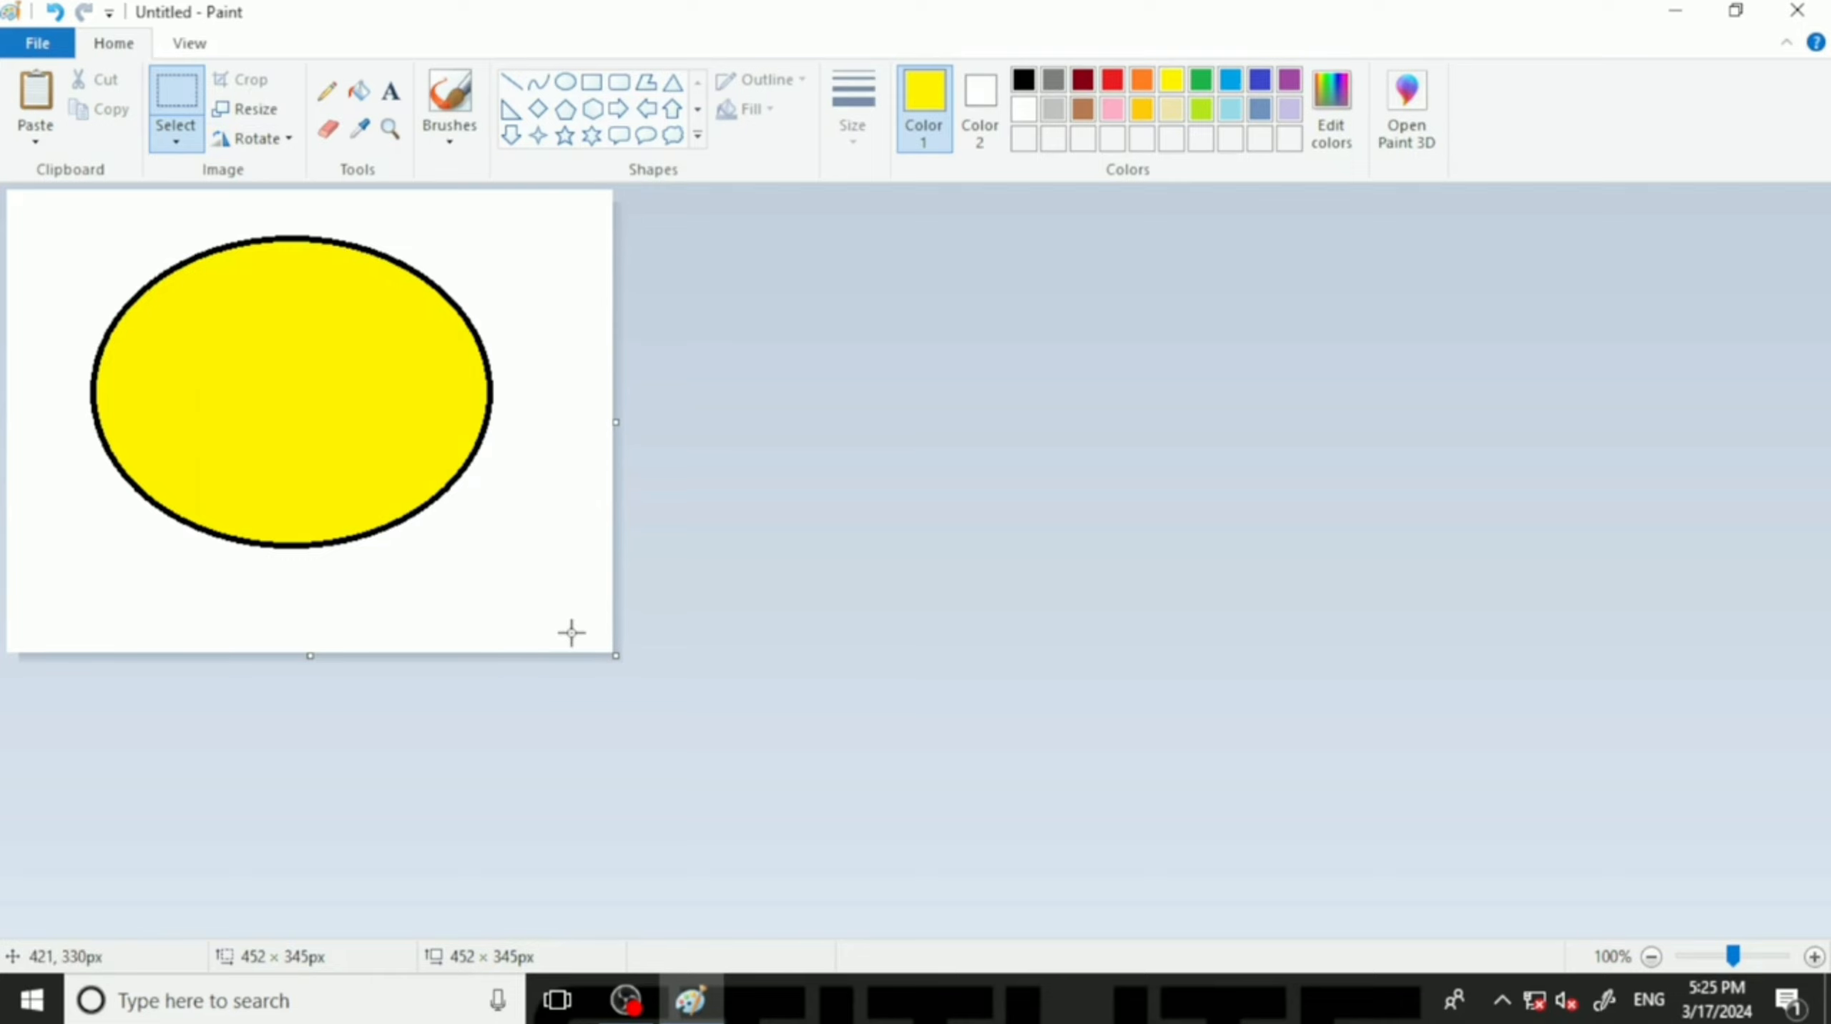
# Undo the crop, and also undo and redo the oval's yellow fill.
pyautogui.hotkey('ctrl', 'z')
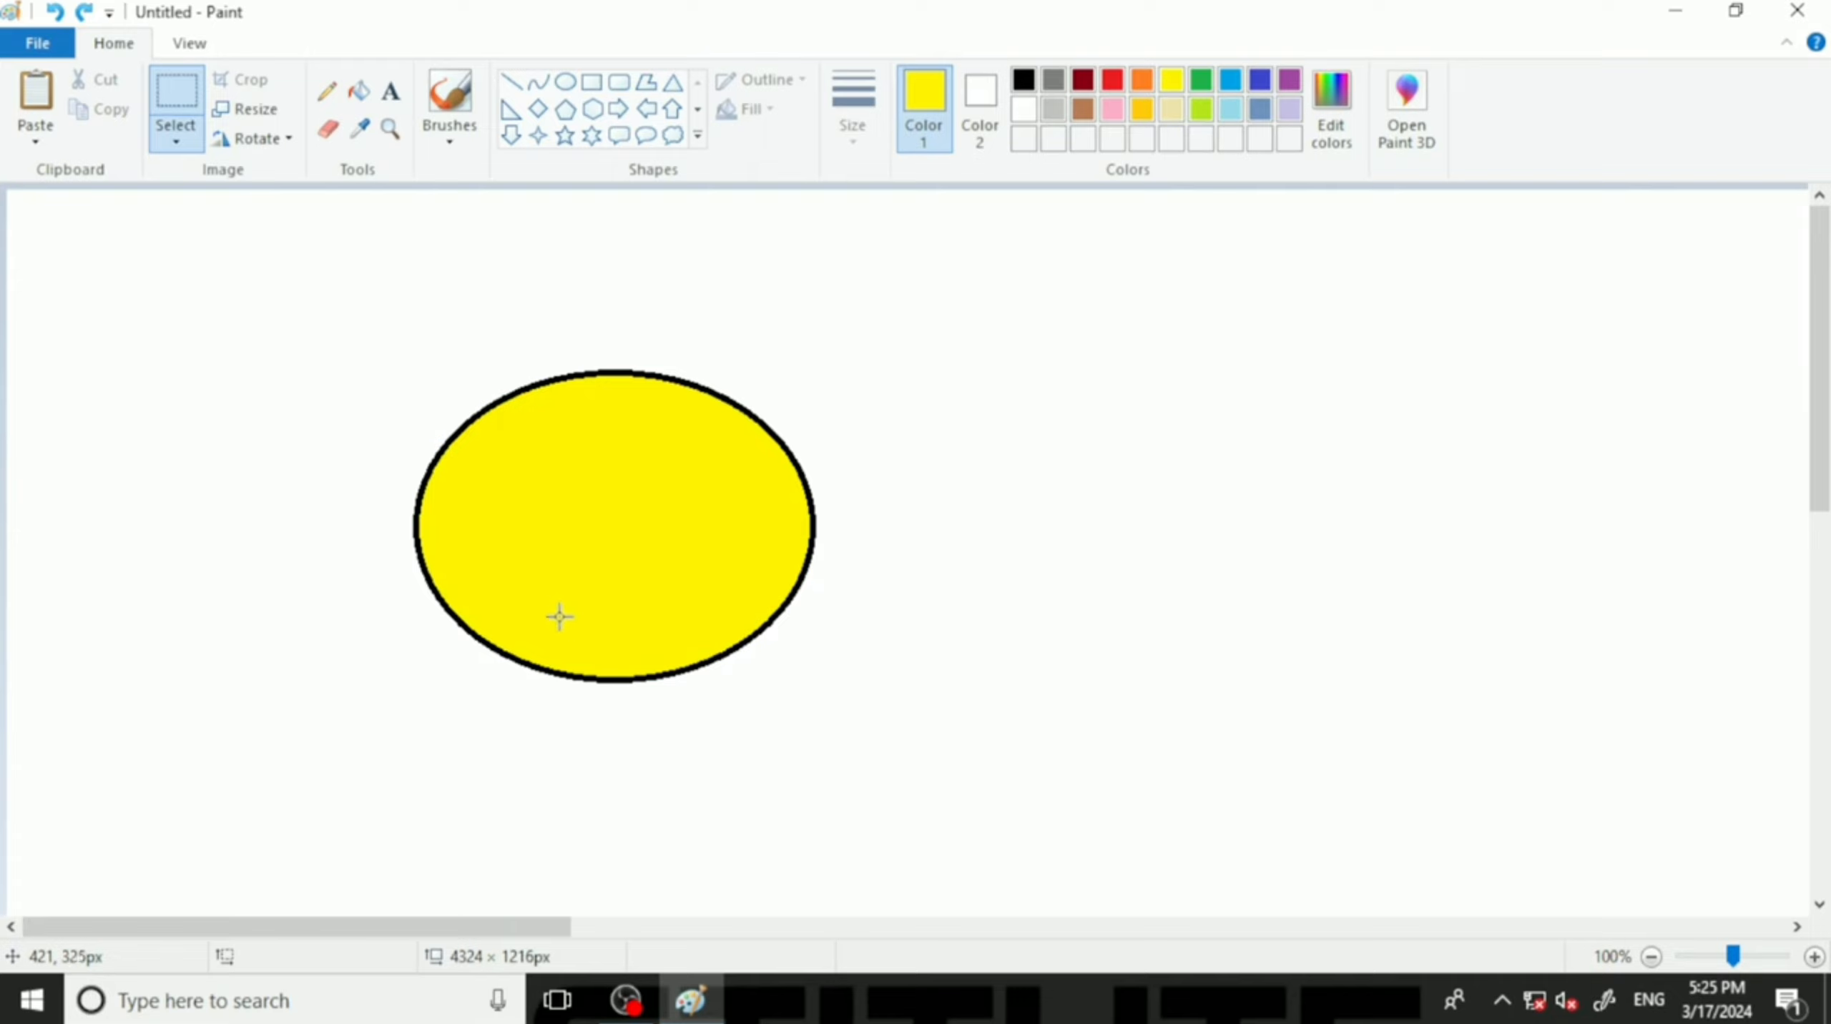
pyautogui.click(55, 14)
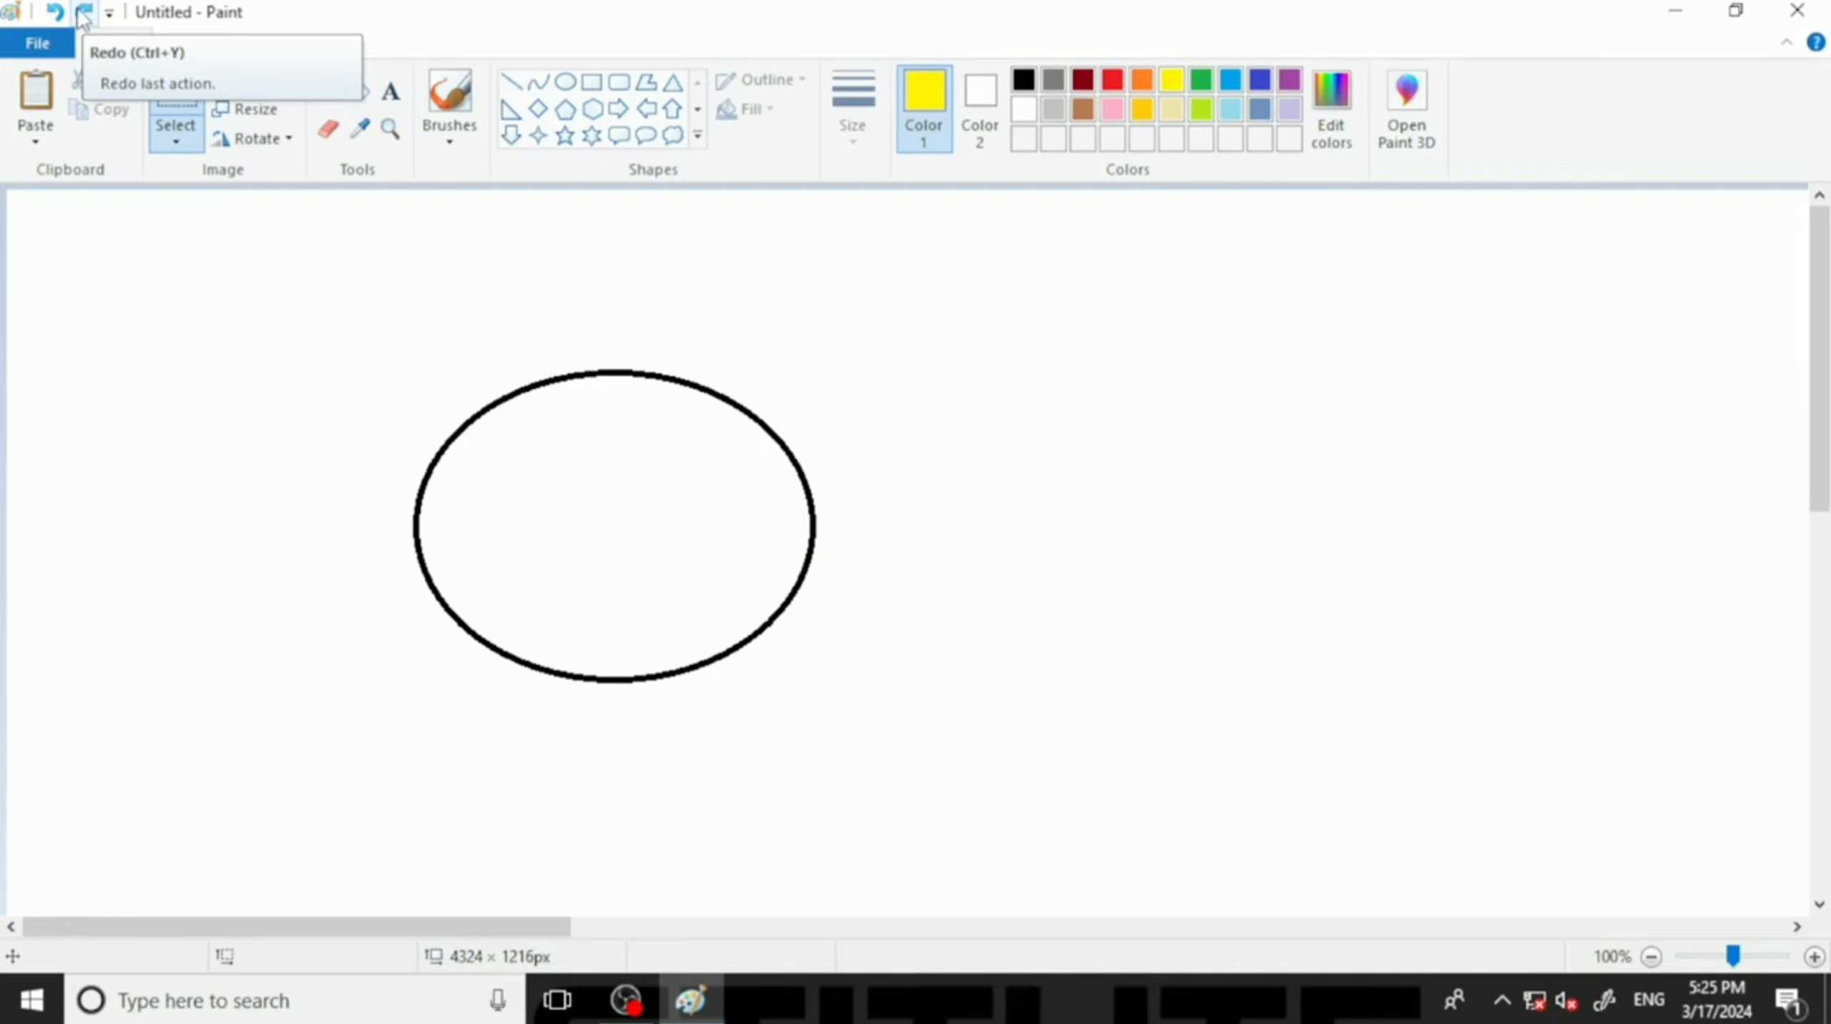
pyautogui.click(83, 14)
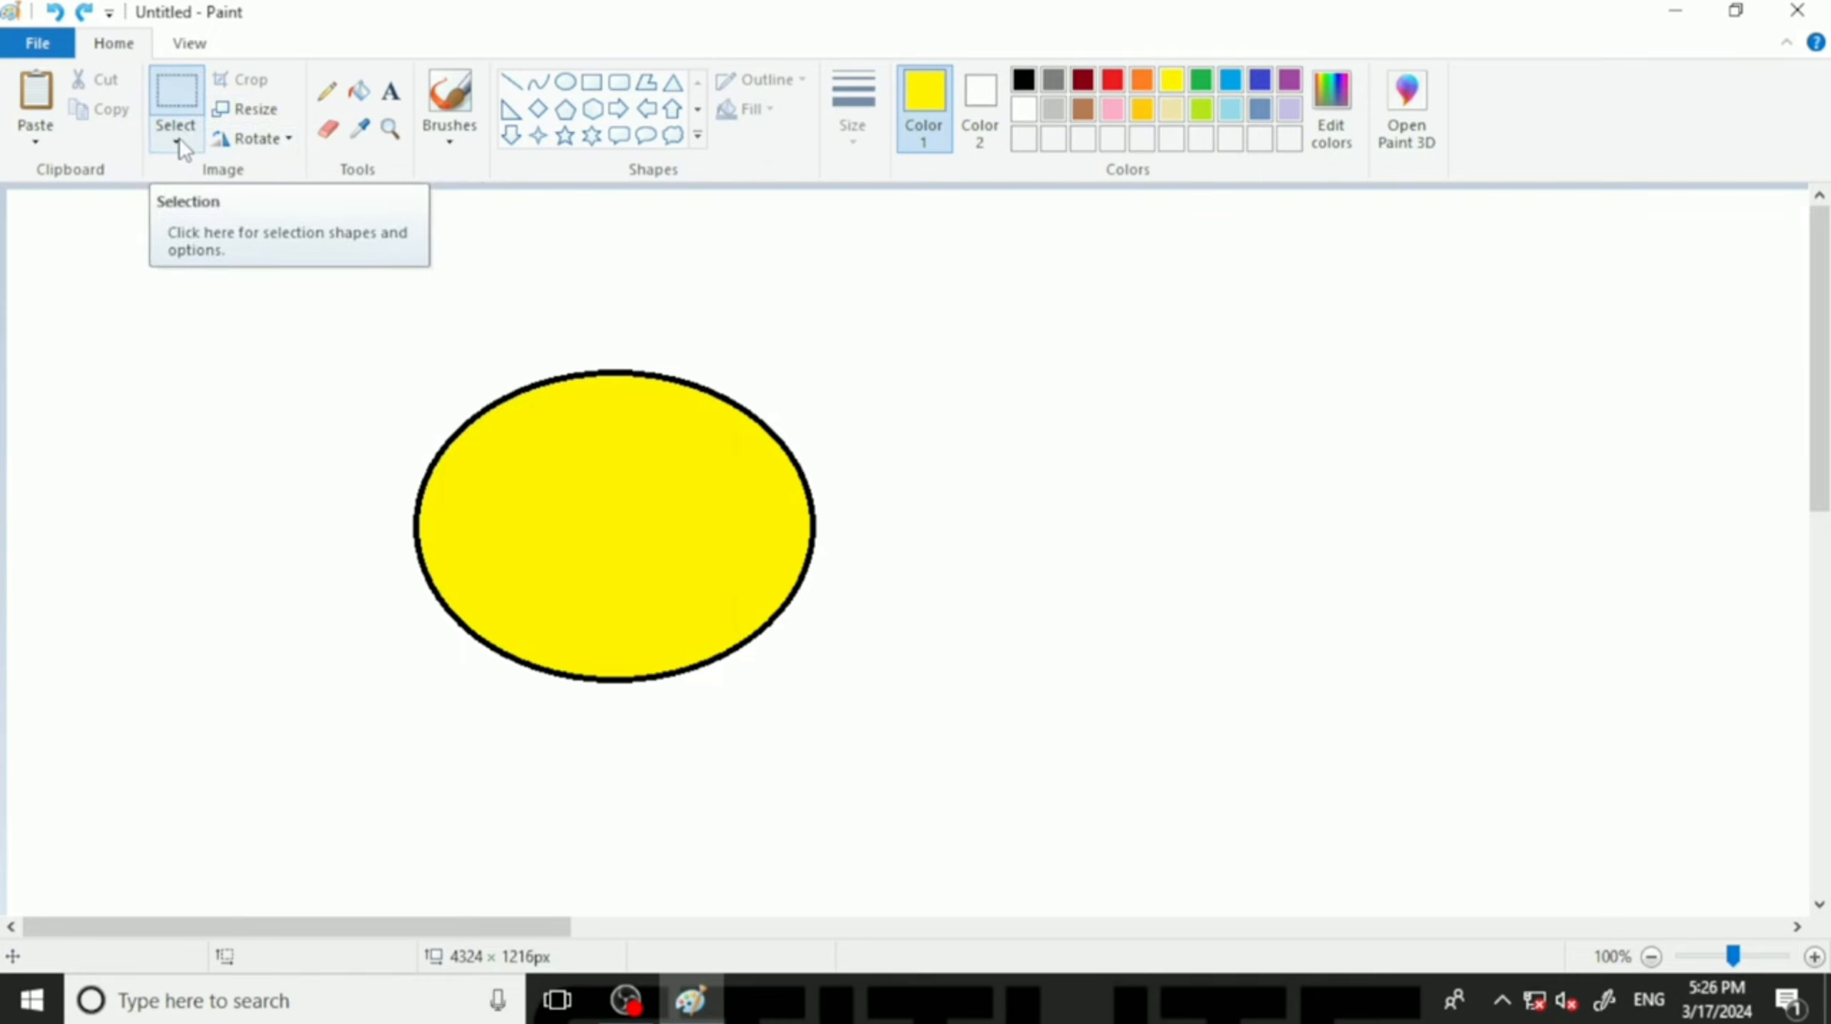
# Select a rectangular area of about 550 × 380 px around the oval, move it slightly up and to the left, and deselect it.
pyautogui.click(177, 88)
pyautogui.moveTo(282, 283); pyautogui.dragTo(1019, 792)
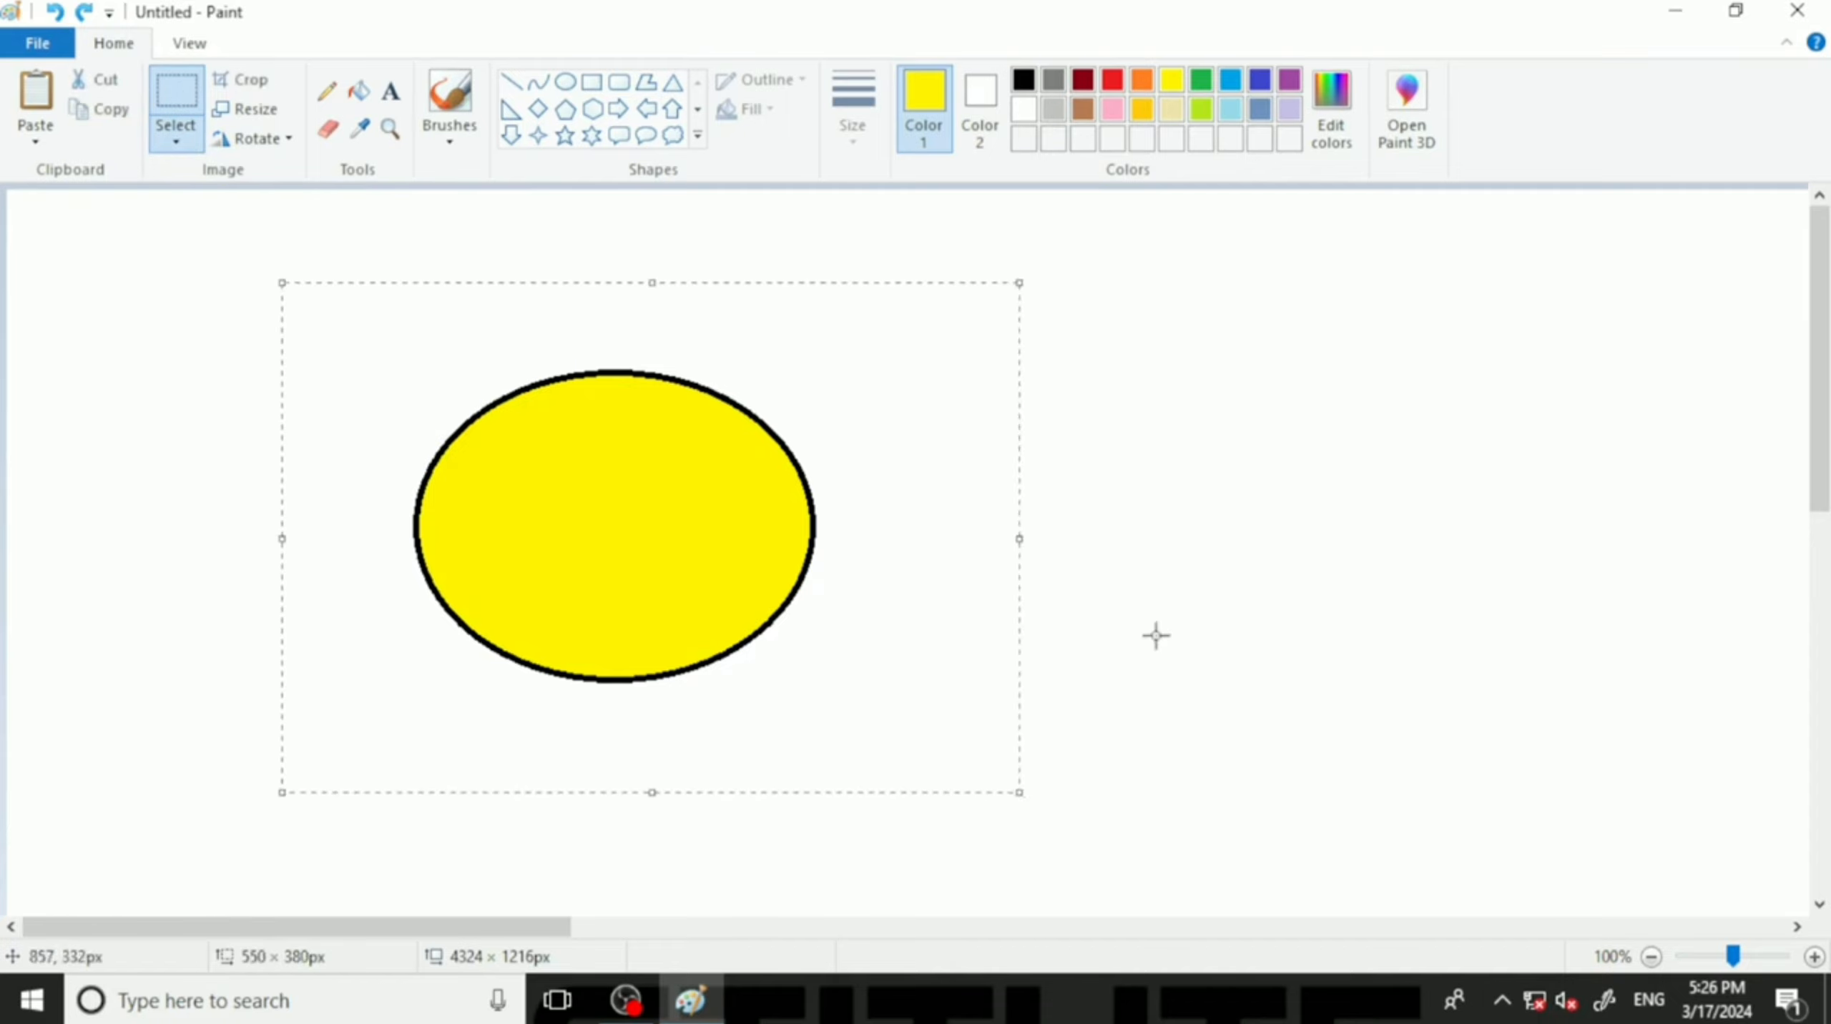
pyautogui.moveTo(642, 557); pyautogui.dragTo(702, 582)
pyautogui.hotkey('ctrl', 'z')
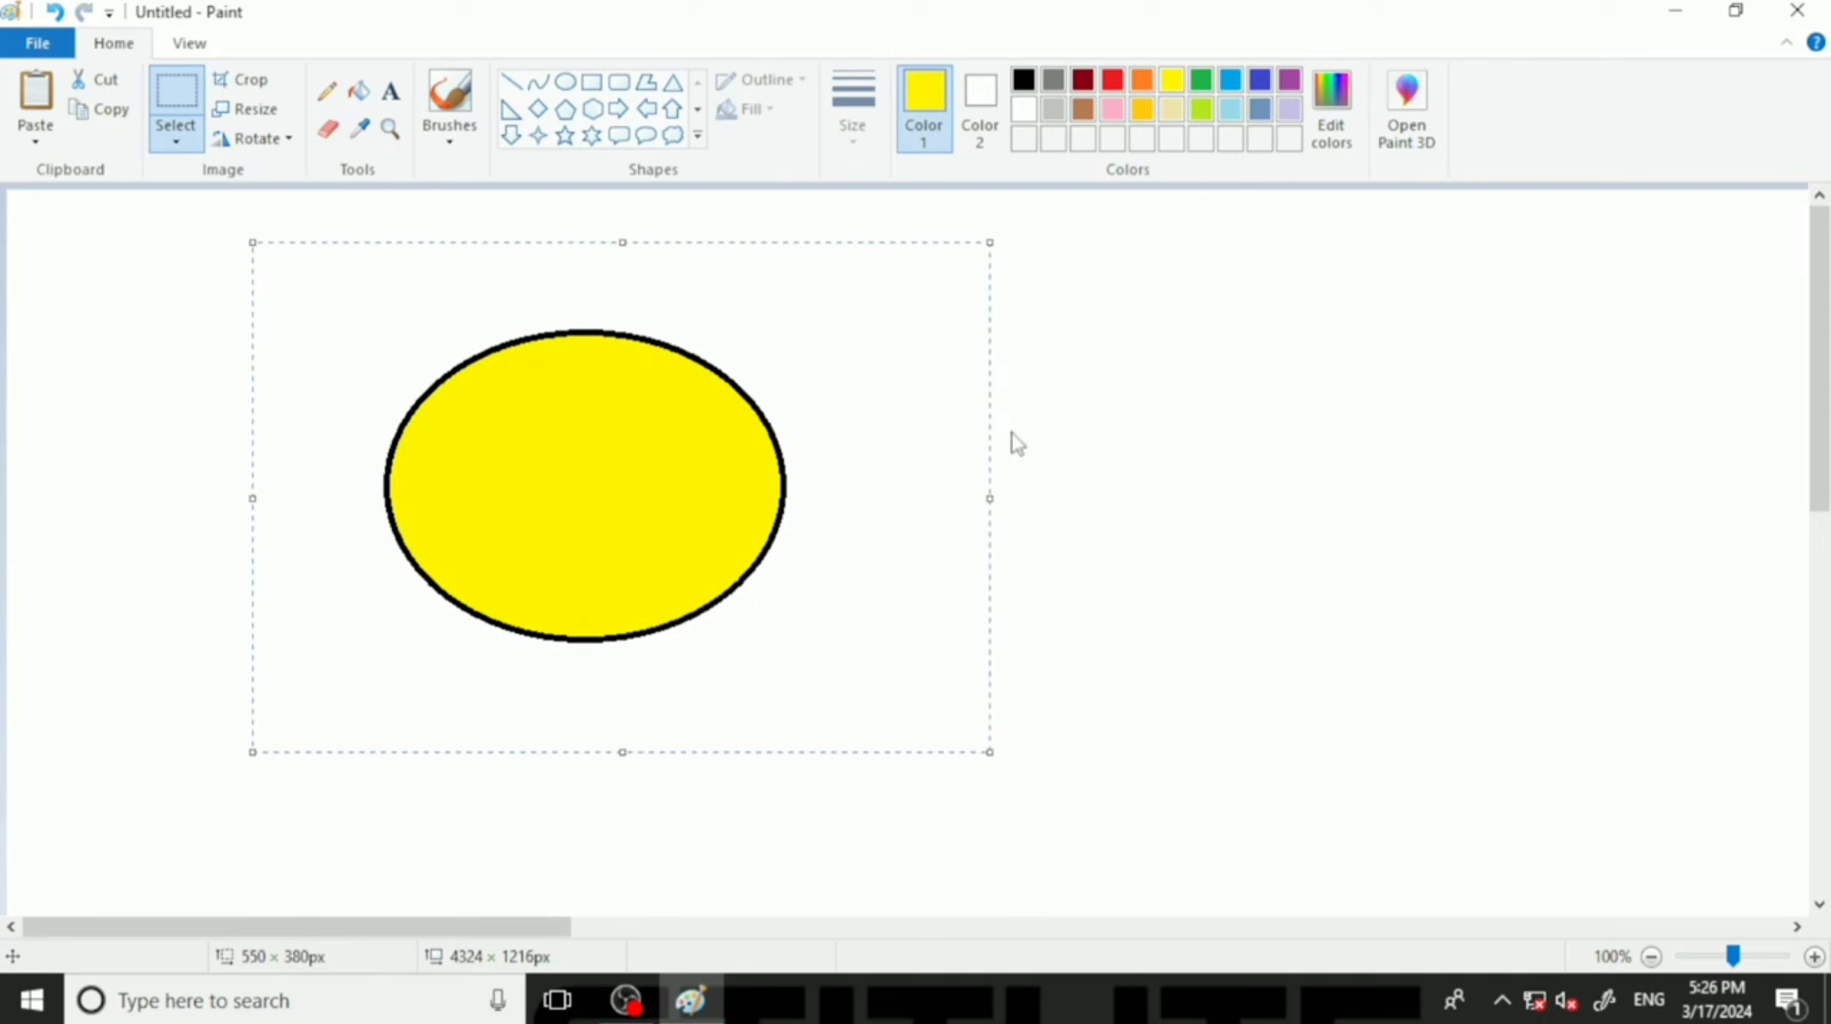
pyautogui.click(156, 320)
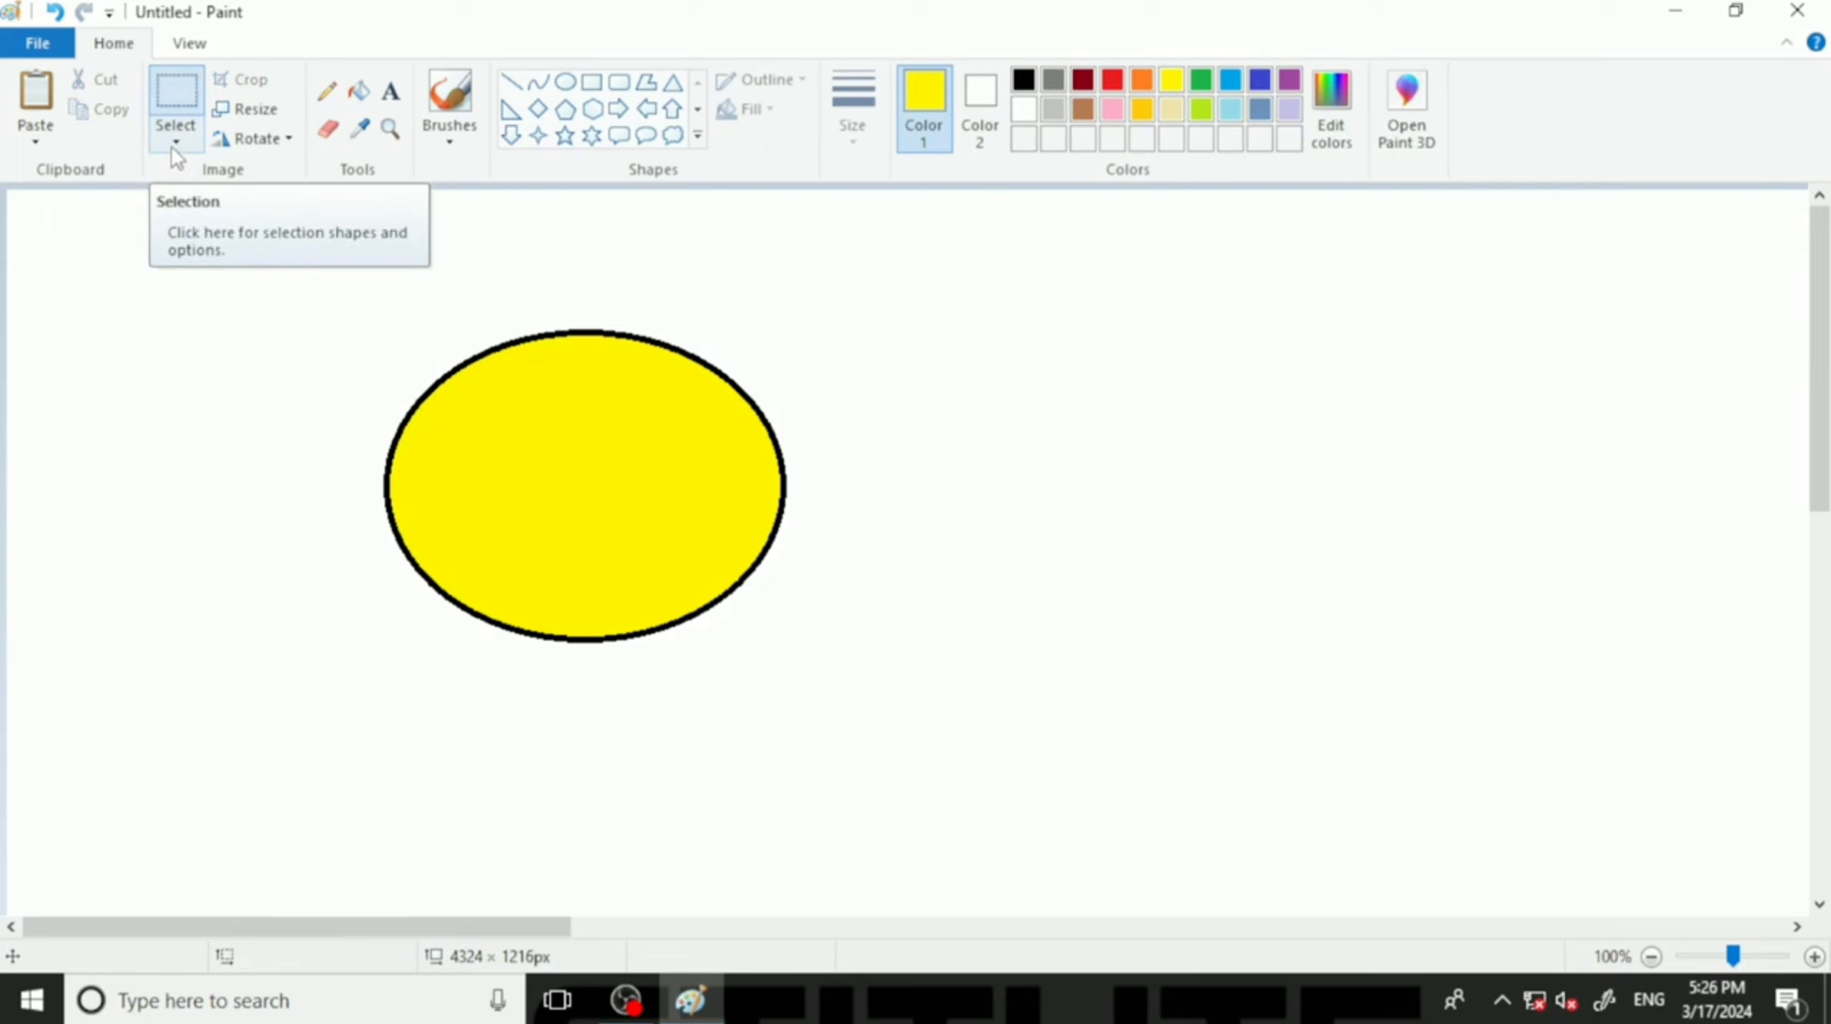
# Outline the oval with a free-form selection, move it slightly down and to the left, and deselect it.
pyautogui.click(175, 145)
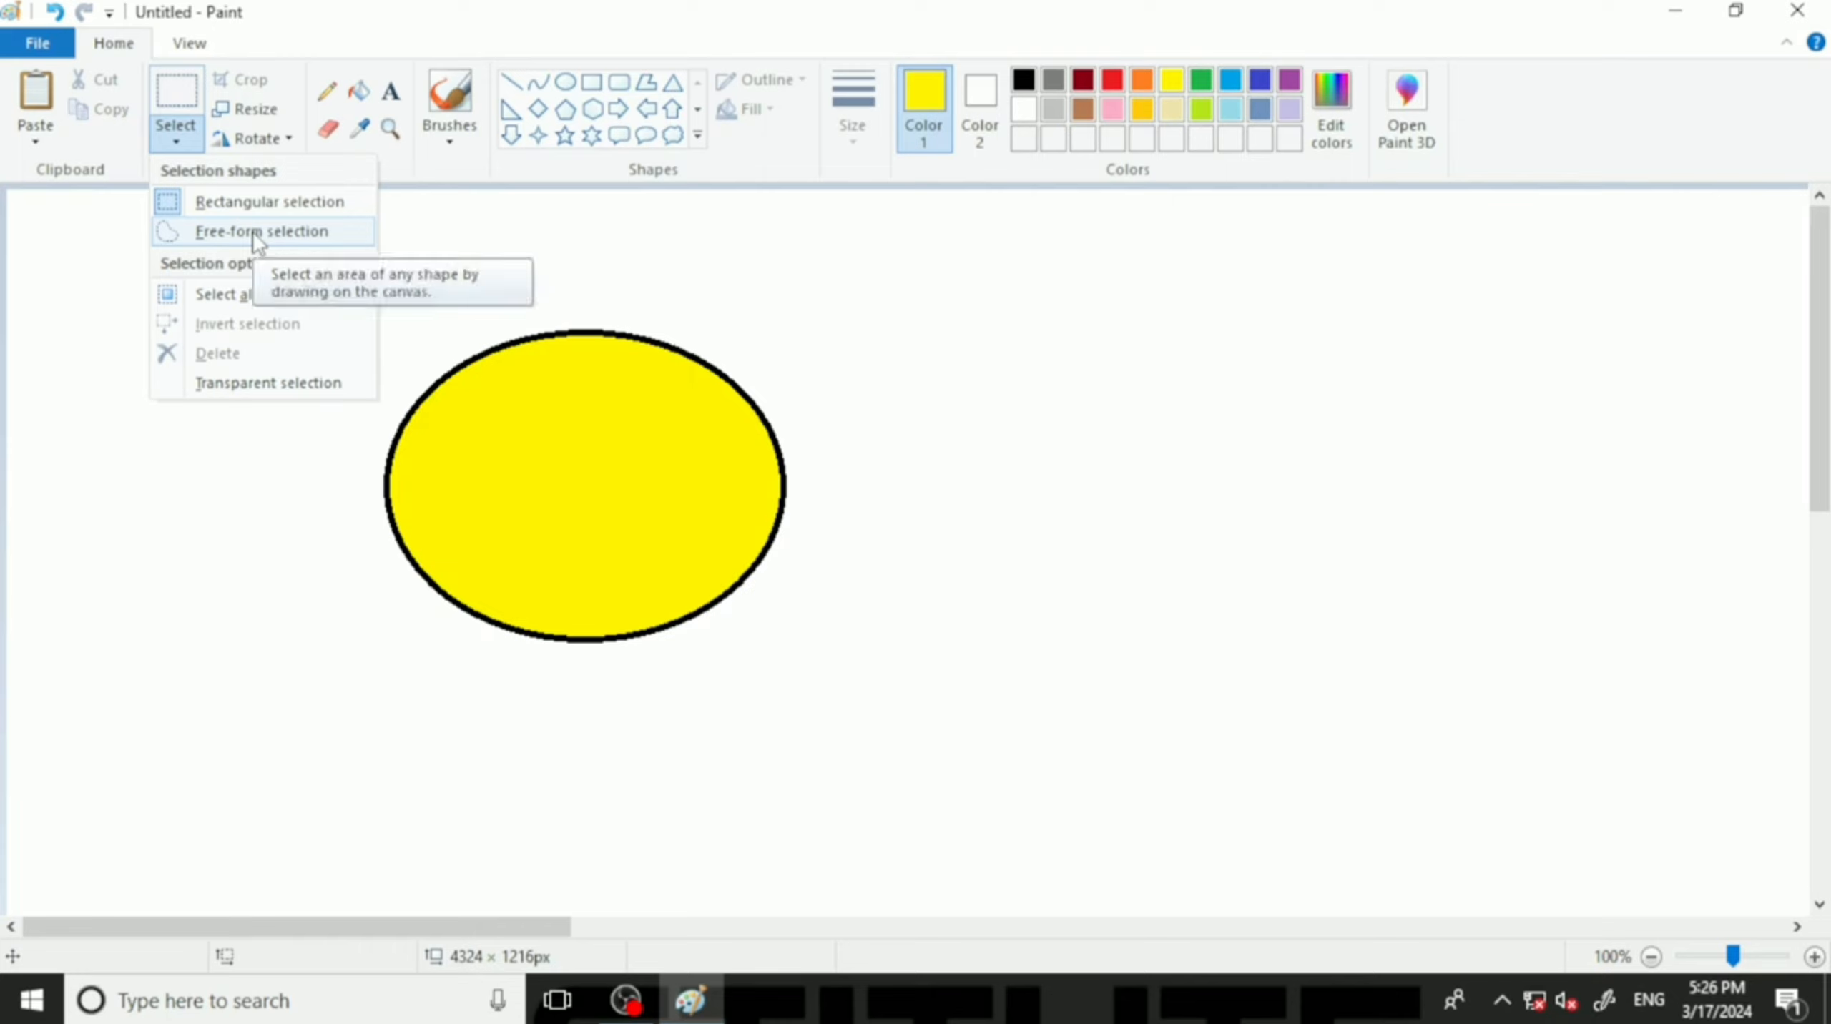
pyautogui.click(290, 234)
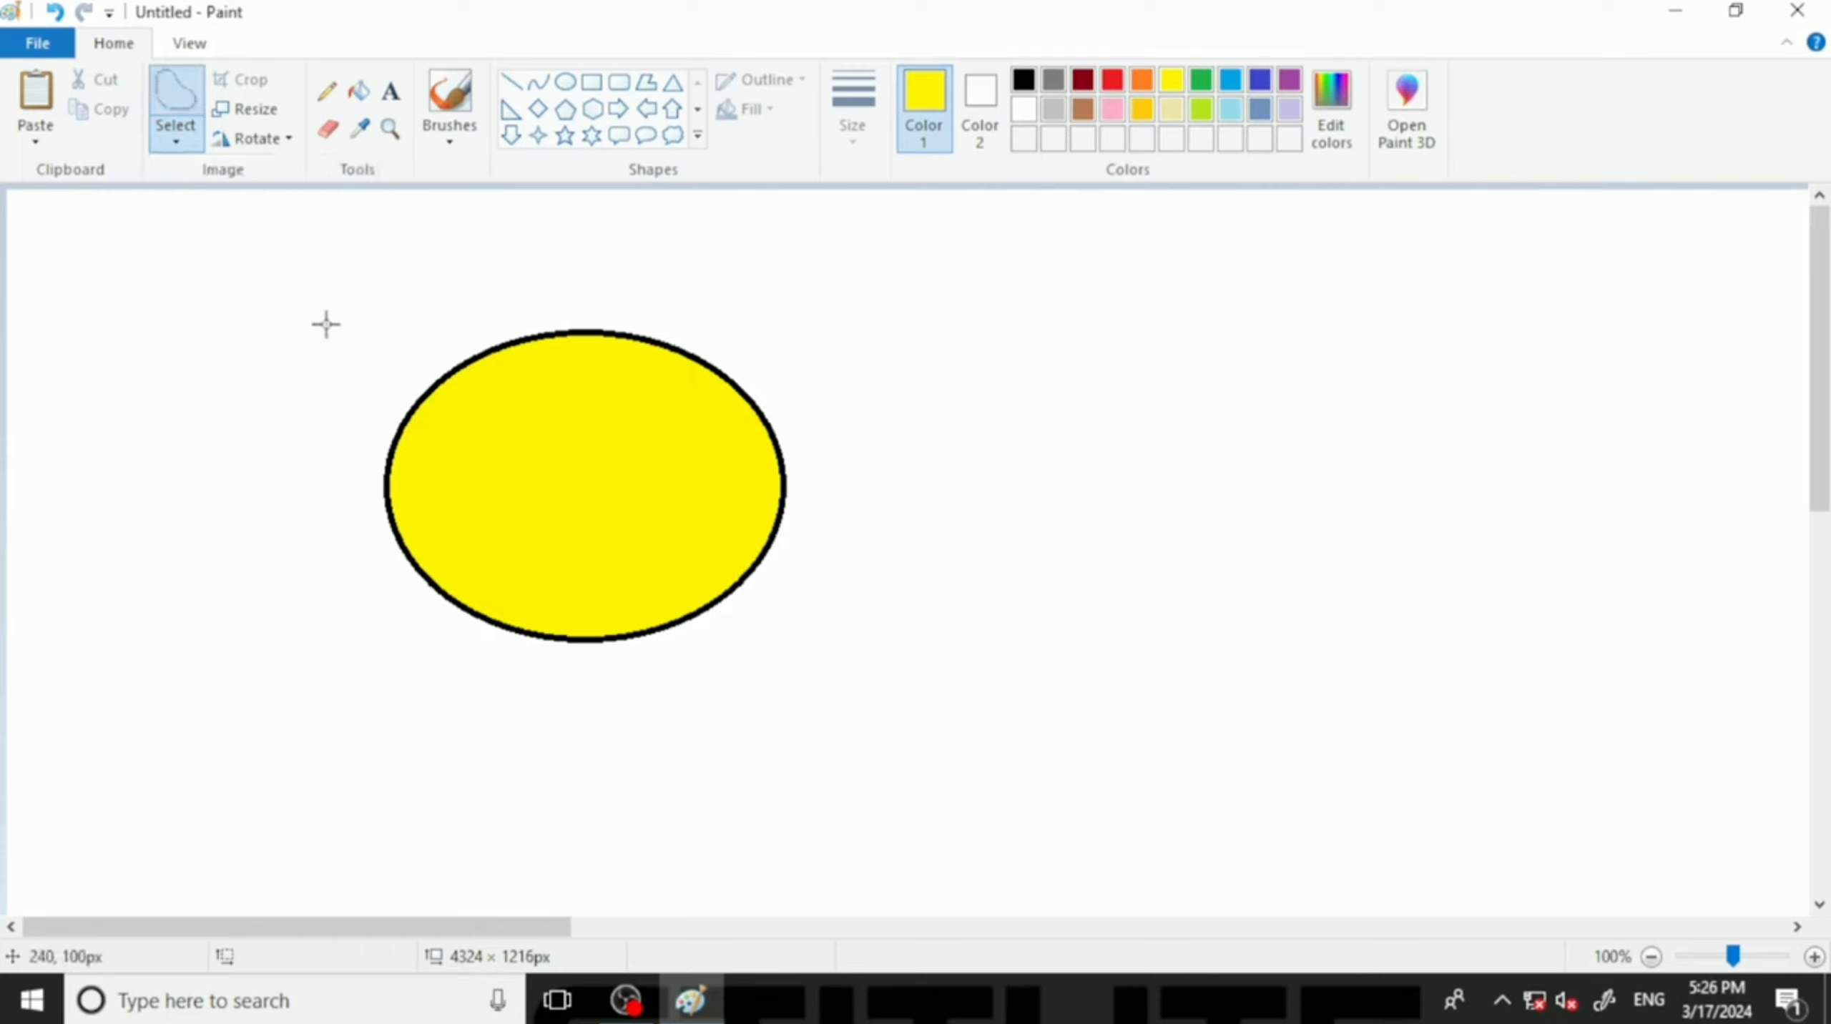
pyautogui.moveTo(356, 332)
pyautogui.mouseDown()
pyautogui.moveTo(299, 457)
pyautogui.moveTo(307, 593)
pyautogui.moveTo(414, 702)
pyautogui.moveTo(740, 711)
pyautogui.moveTo(900, 531)
pyautogui.moveTo(852, 365)
pyautogui.moveTo(762, 281)
pyautogui.moveTo(630, 249)
pyautogui.moveTo(536, 299)
pyautogui.moveTo(417, 305)
pyautogui.moveTo(355, 332)
pyautogui.mouseUp()
pyautogui.moveTo(588, 487); pyautogui.dragTo(476, 480)
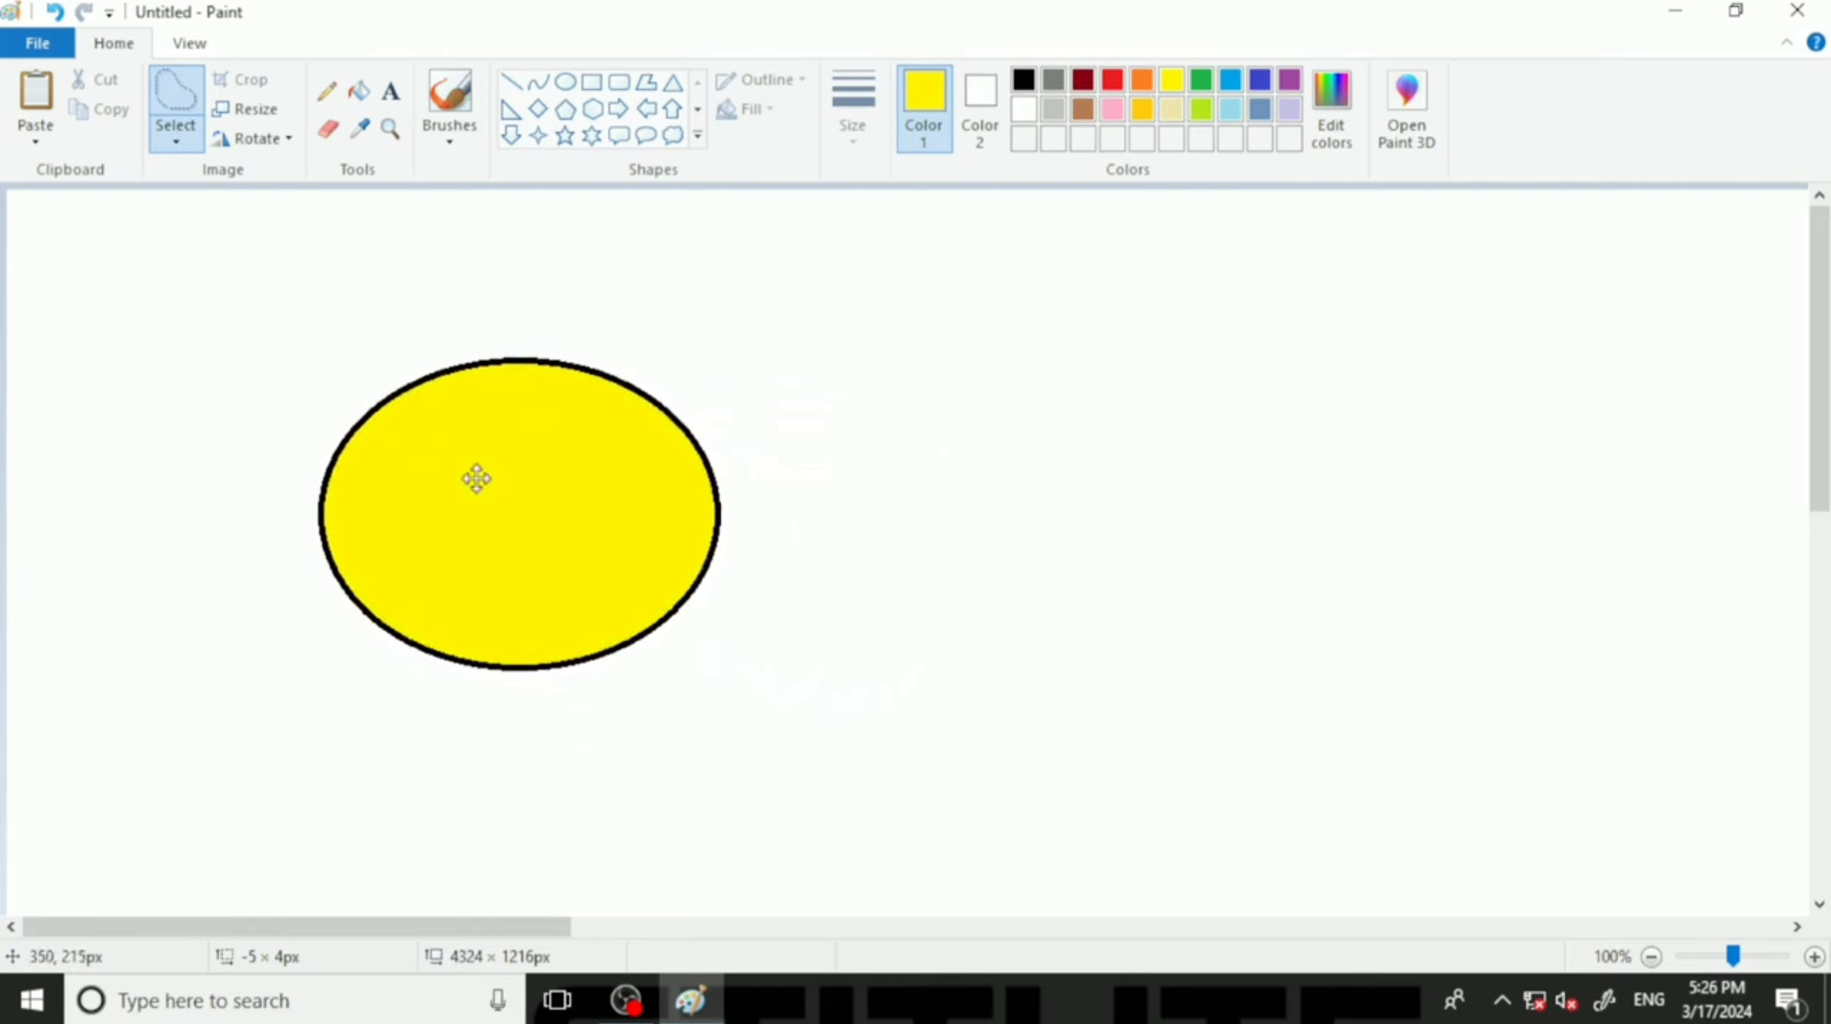
pyautogui.click(1034, 495)
# Switch back to rectangular selection and fill the white background around the oval with green.
pyautogui.click(176, 138)
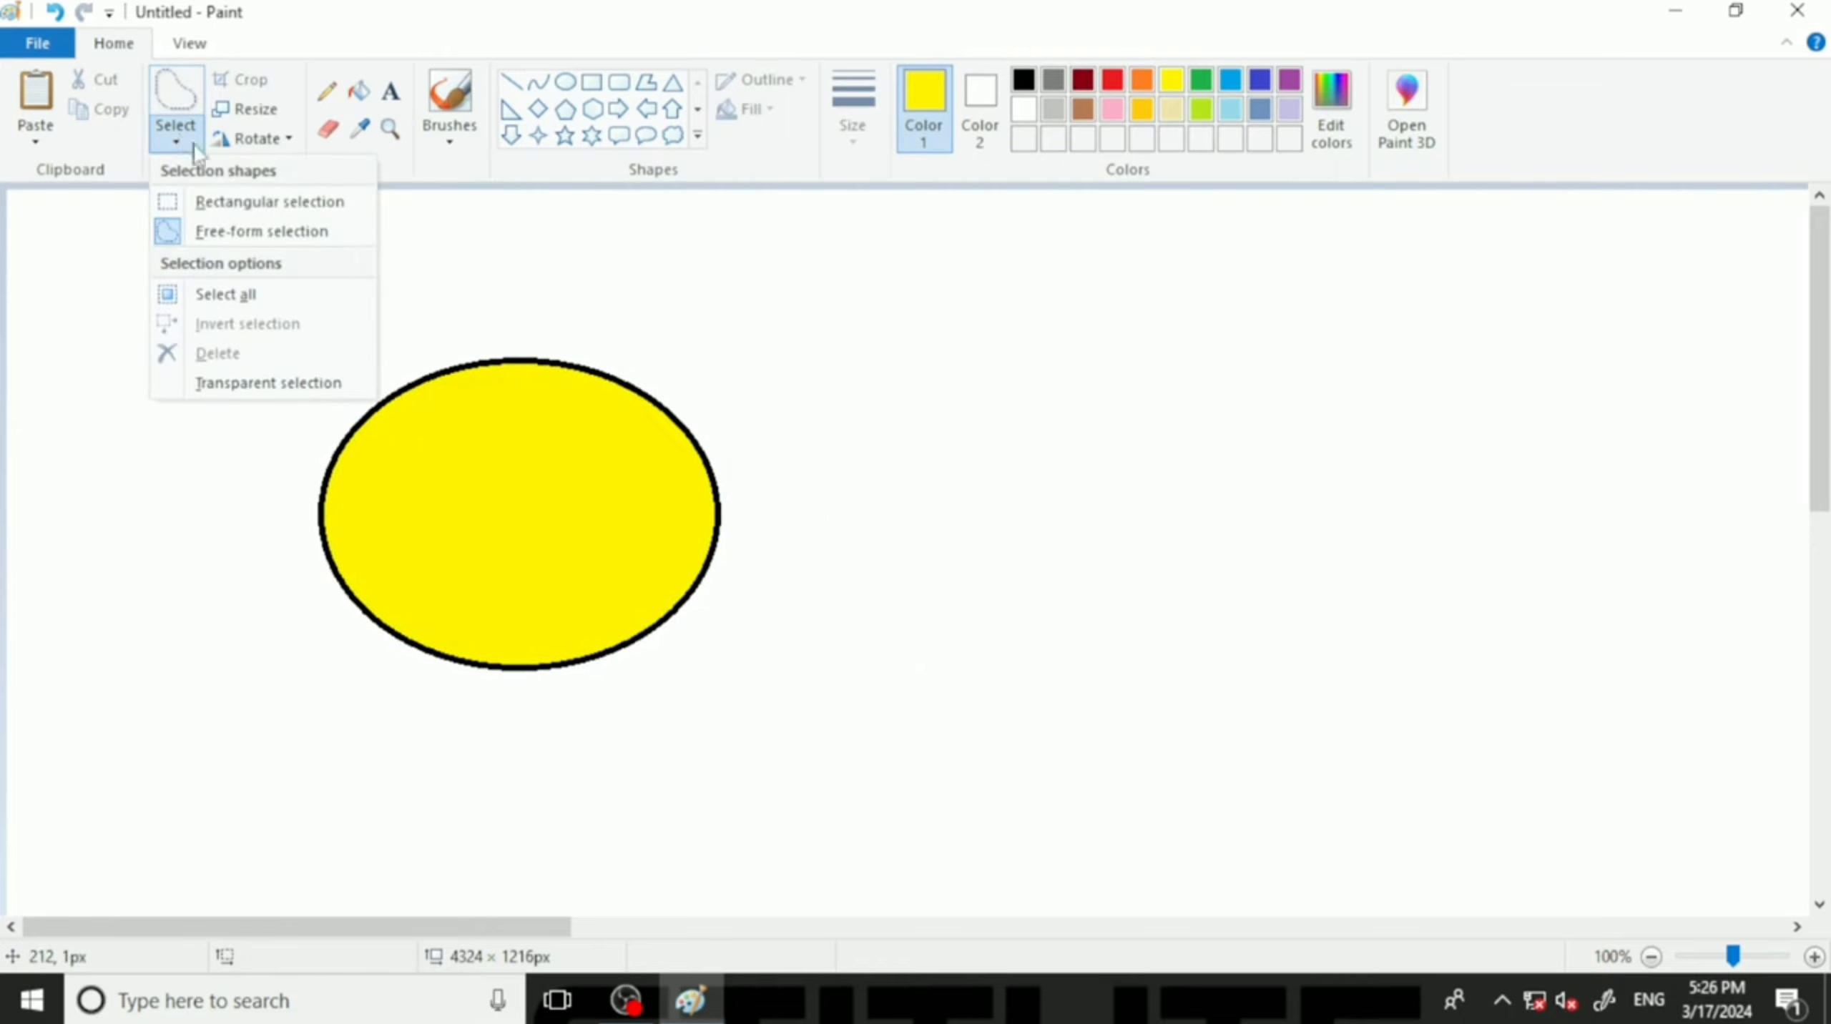
pyautogui.click(237, 197)
pyautogui.click(358, 90)
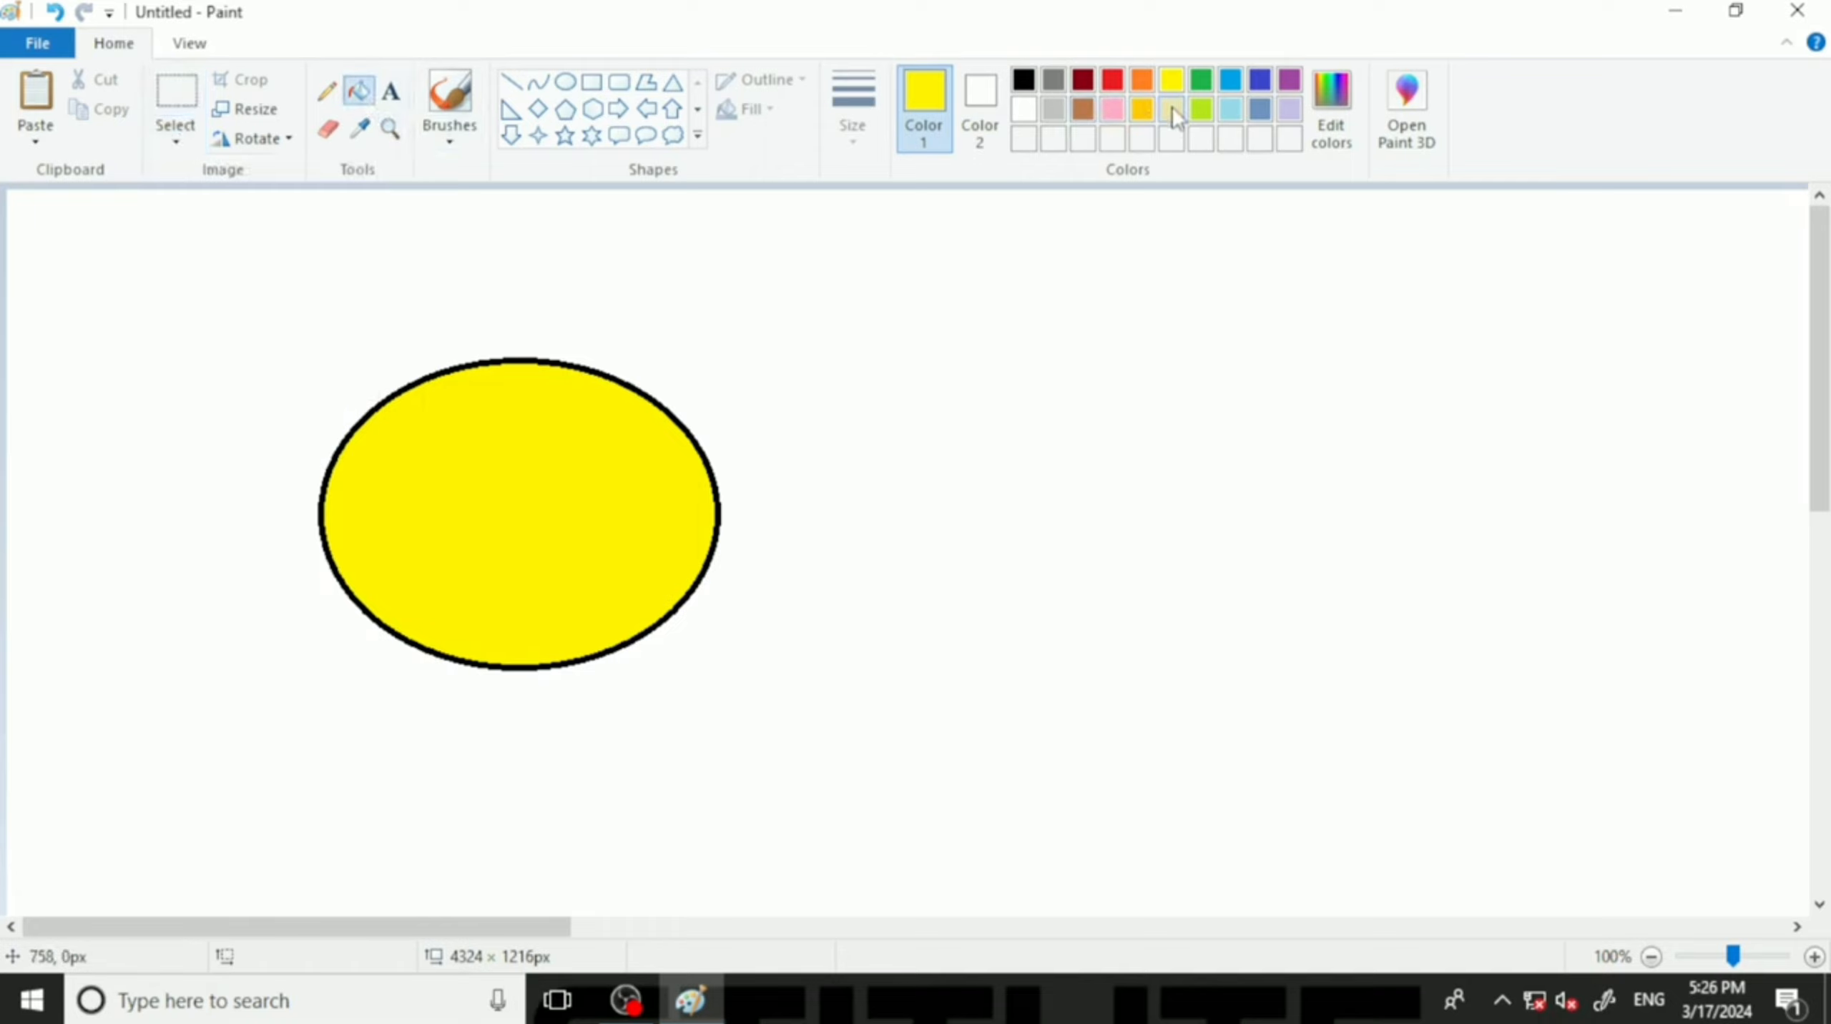
pyautogui.click(1199, 90)
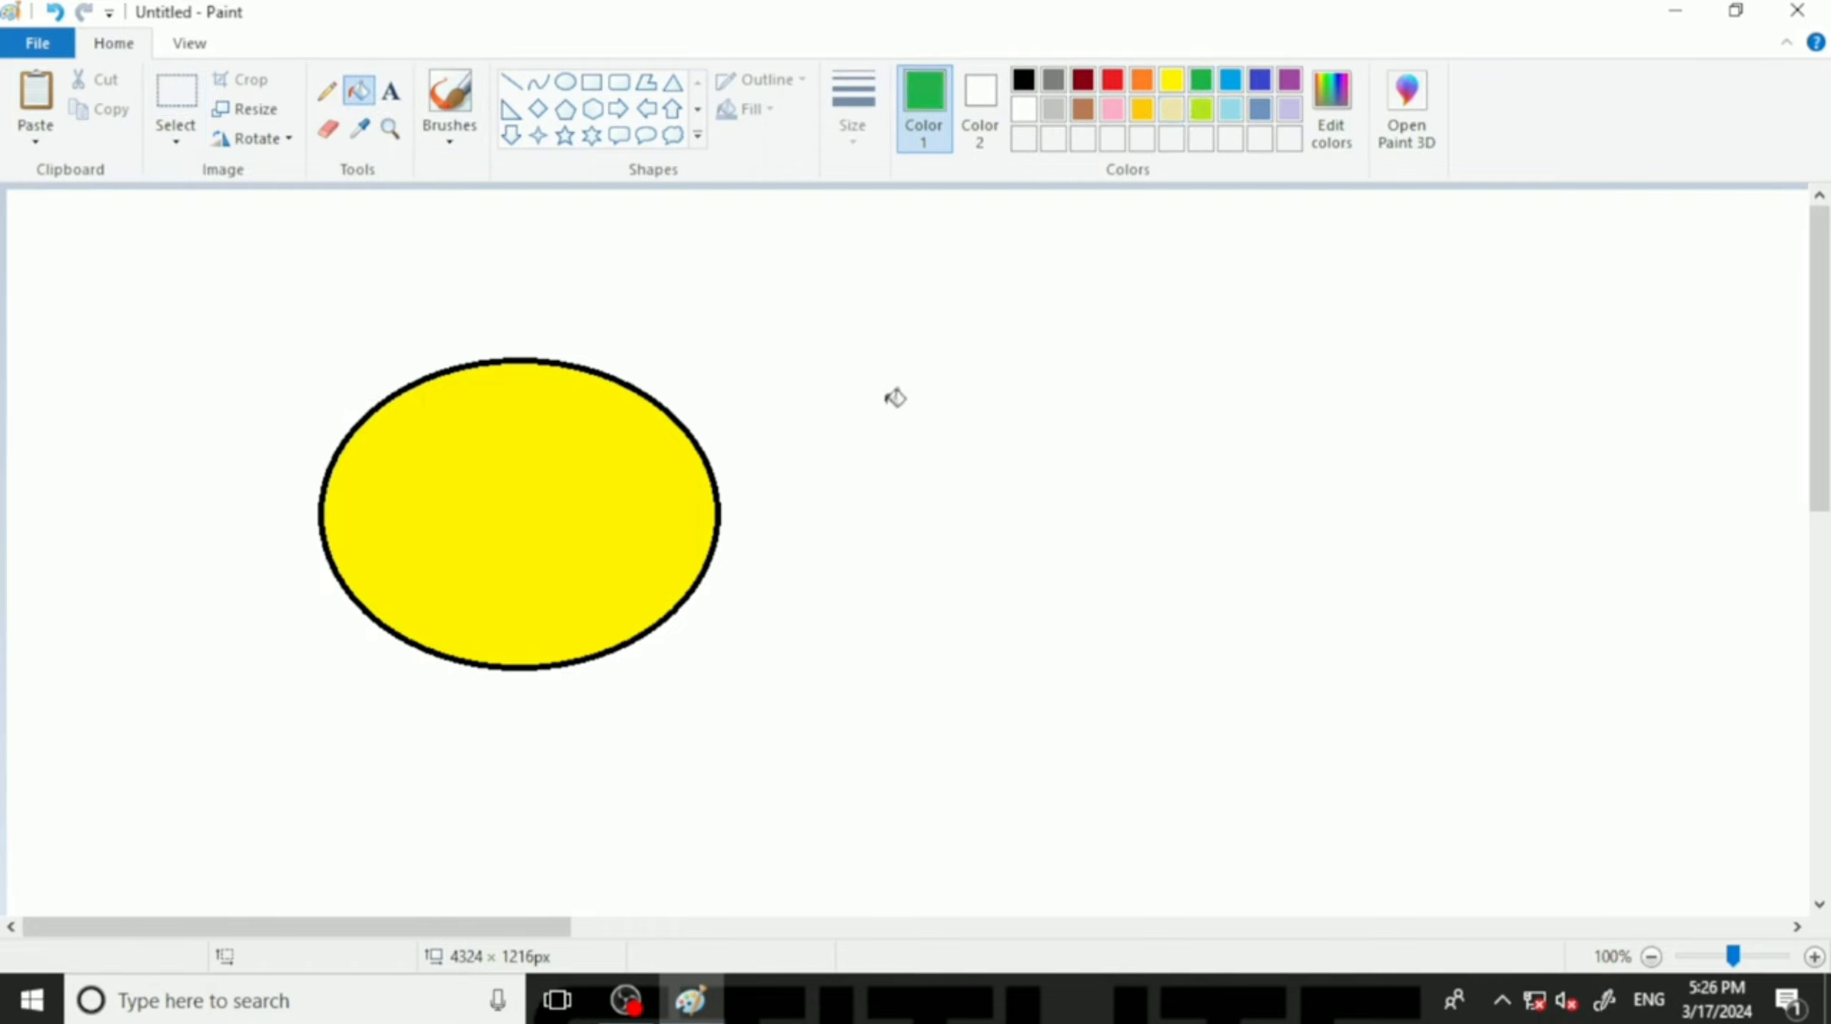
pyautogui.click(810, 450)
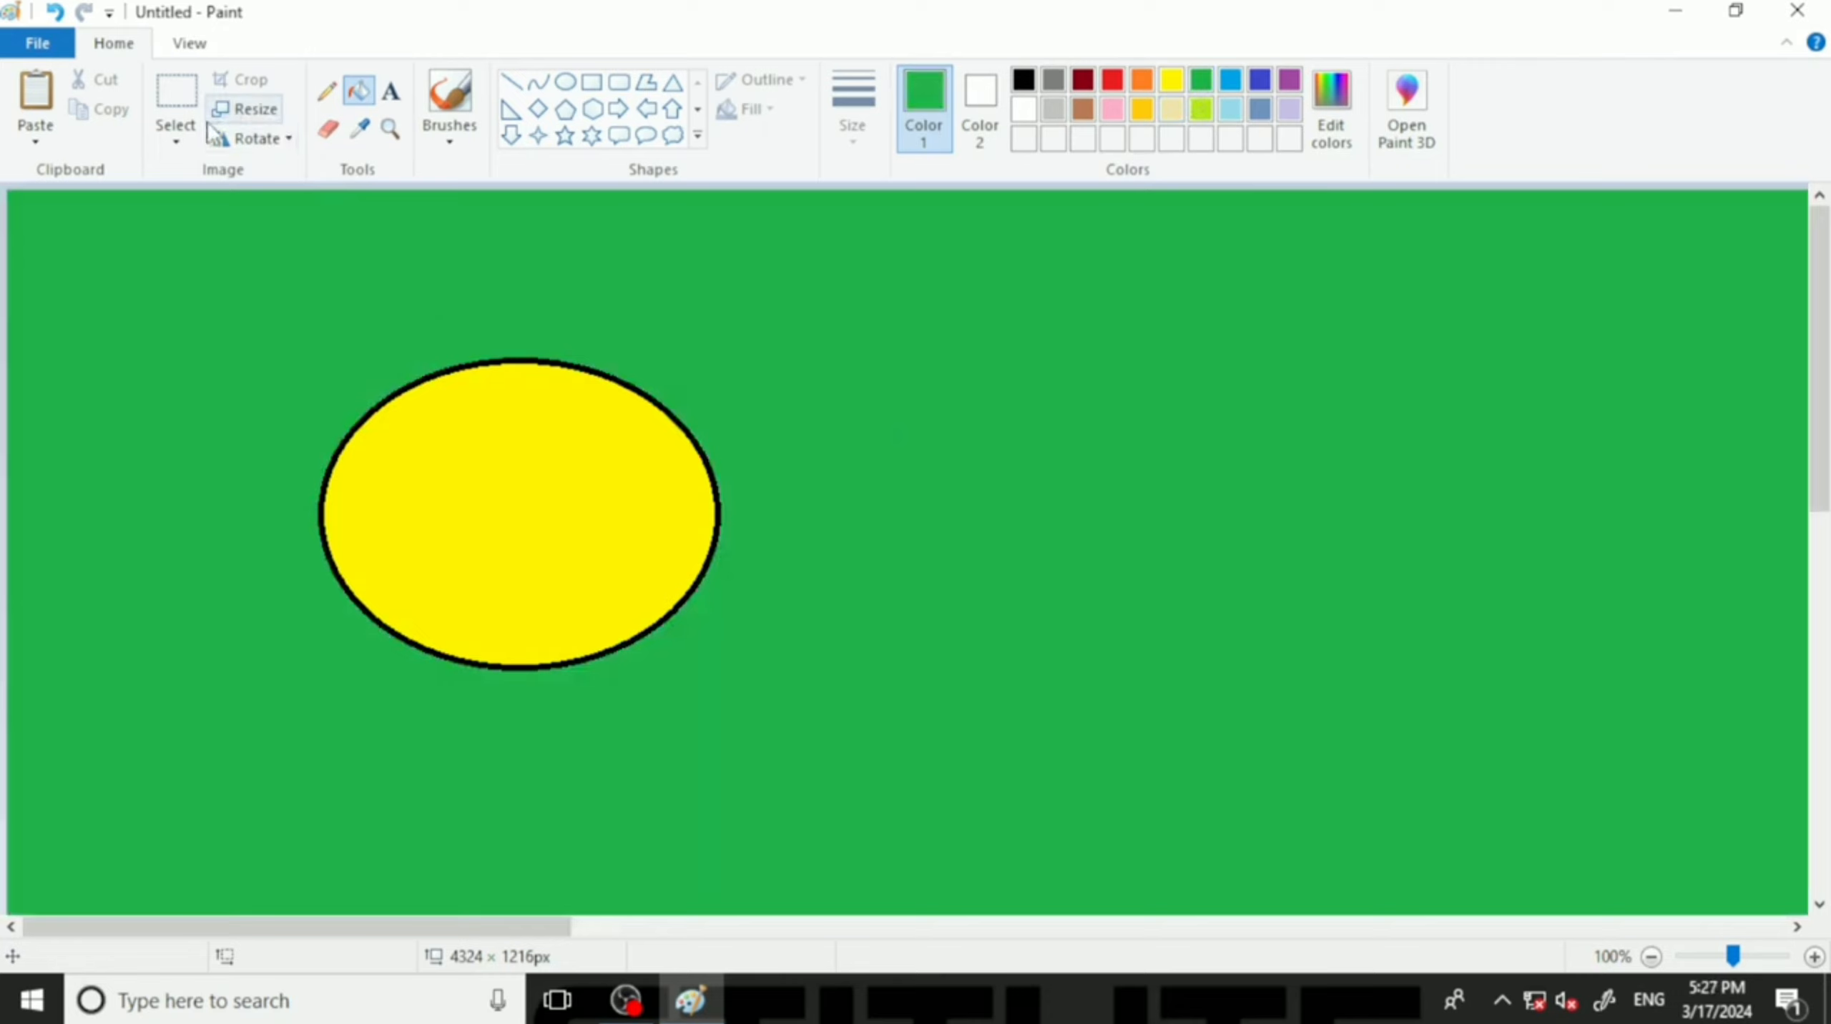
# Move the yellow oval to the right with a free-form selection around it, and undo the move.
pyautogui.click(176, 133)
pyautogui.click(235, 227)
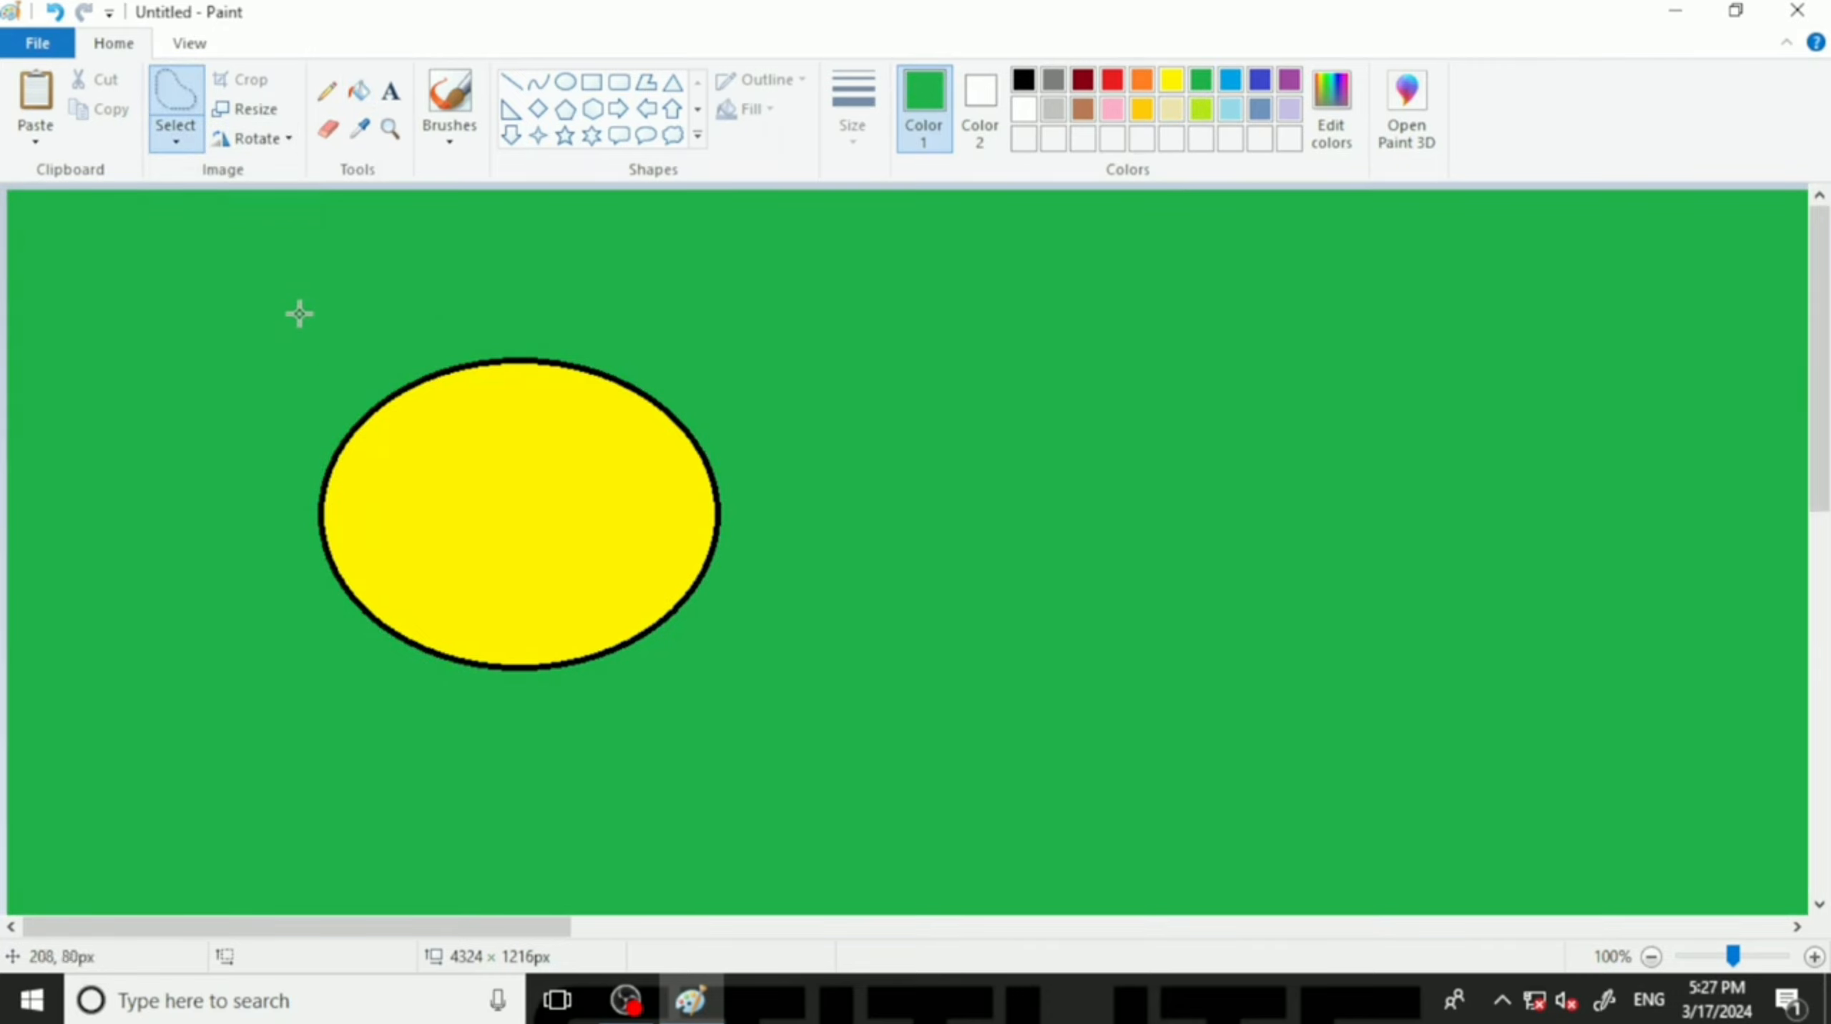
pyautogui.moveTo(344, 329)
pyautogui.mouseDown()
pyautogui.moveTo(222, 484)
pyautogui.moveTo(311, 641)
pyautogui.moveTo(447, 704)
pyautogui.moveTo(654, 727)
pyautogui.moveTo(742, 688)
pyautogui.moveTo(779, 423)
pyautogui.moveTo(664, 342)
pyautogui.moveTo(529, 293)
pyautogui.moveTo(344, 334)
pyautogui.mouseUp()
pyautogui.moveTo(498, 512); pyautogui.dragTo(1132, 567)
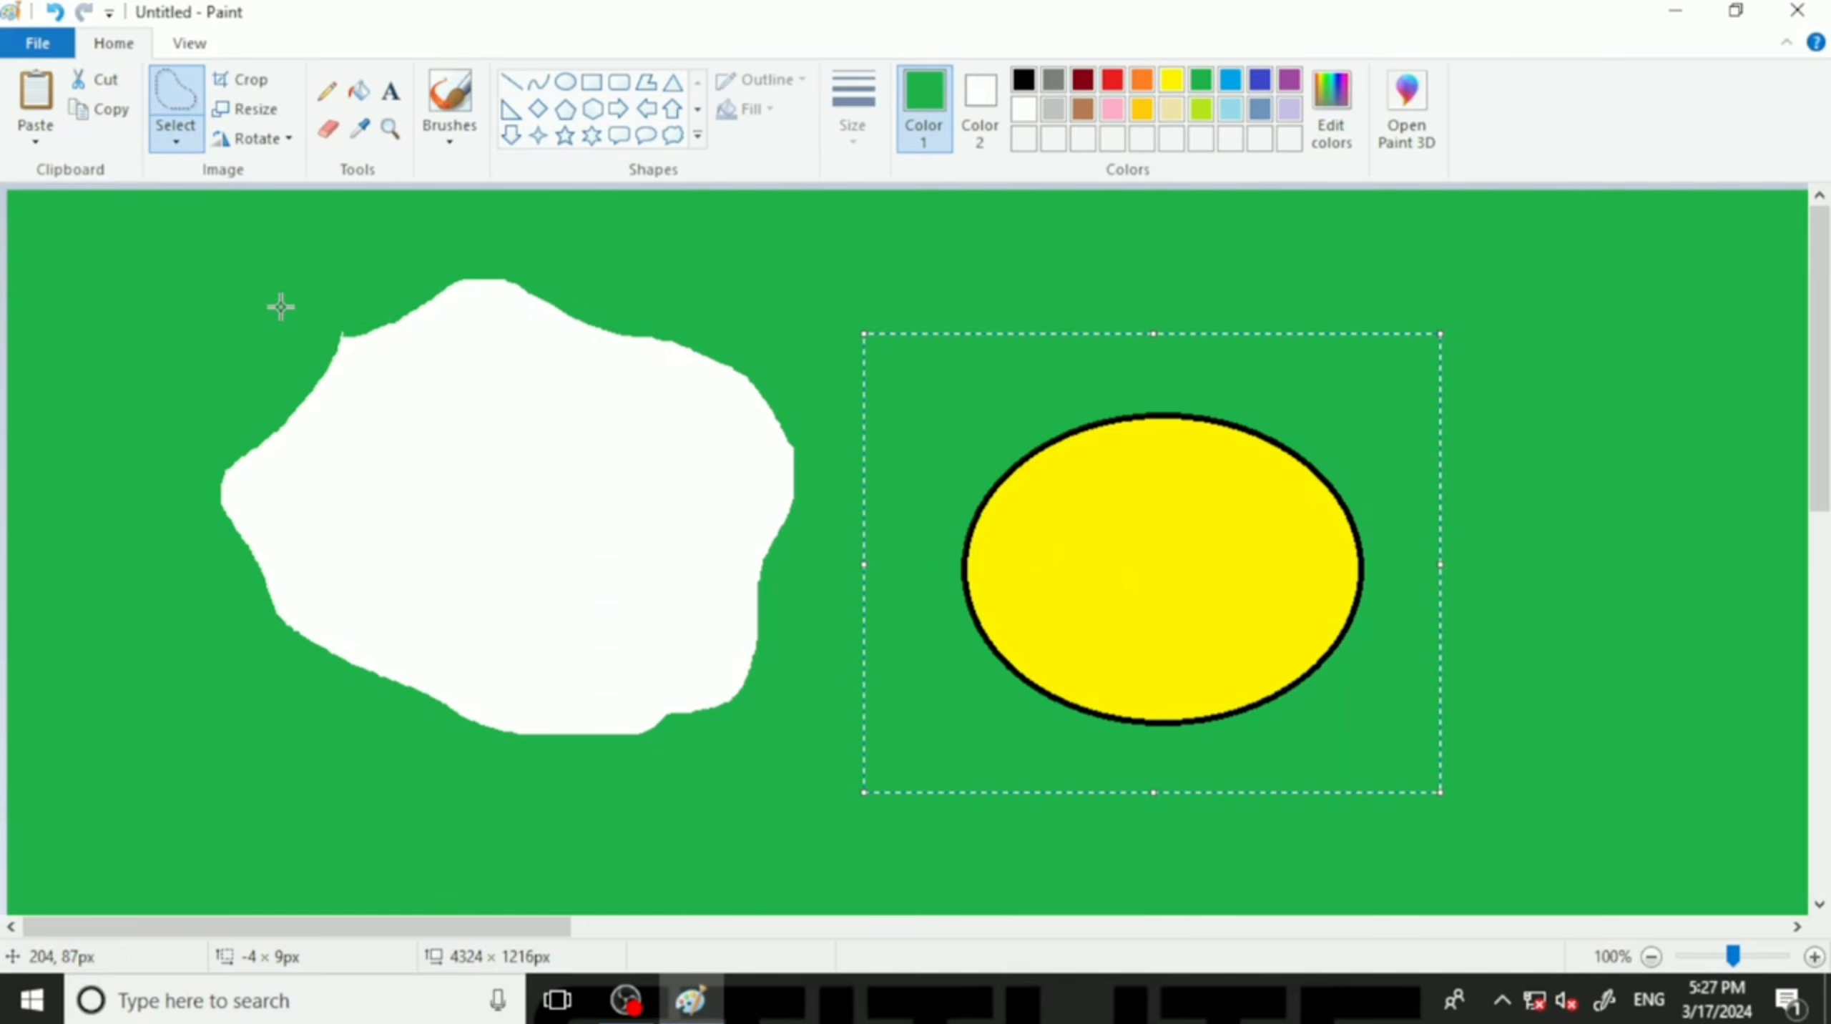
pyautogui.hotkey('ctrl', 'z')
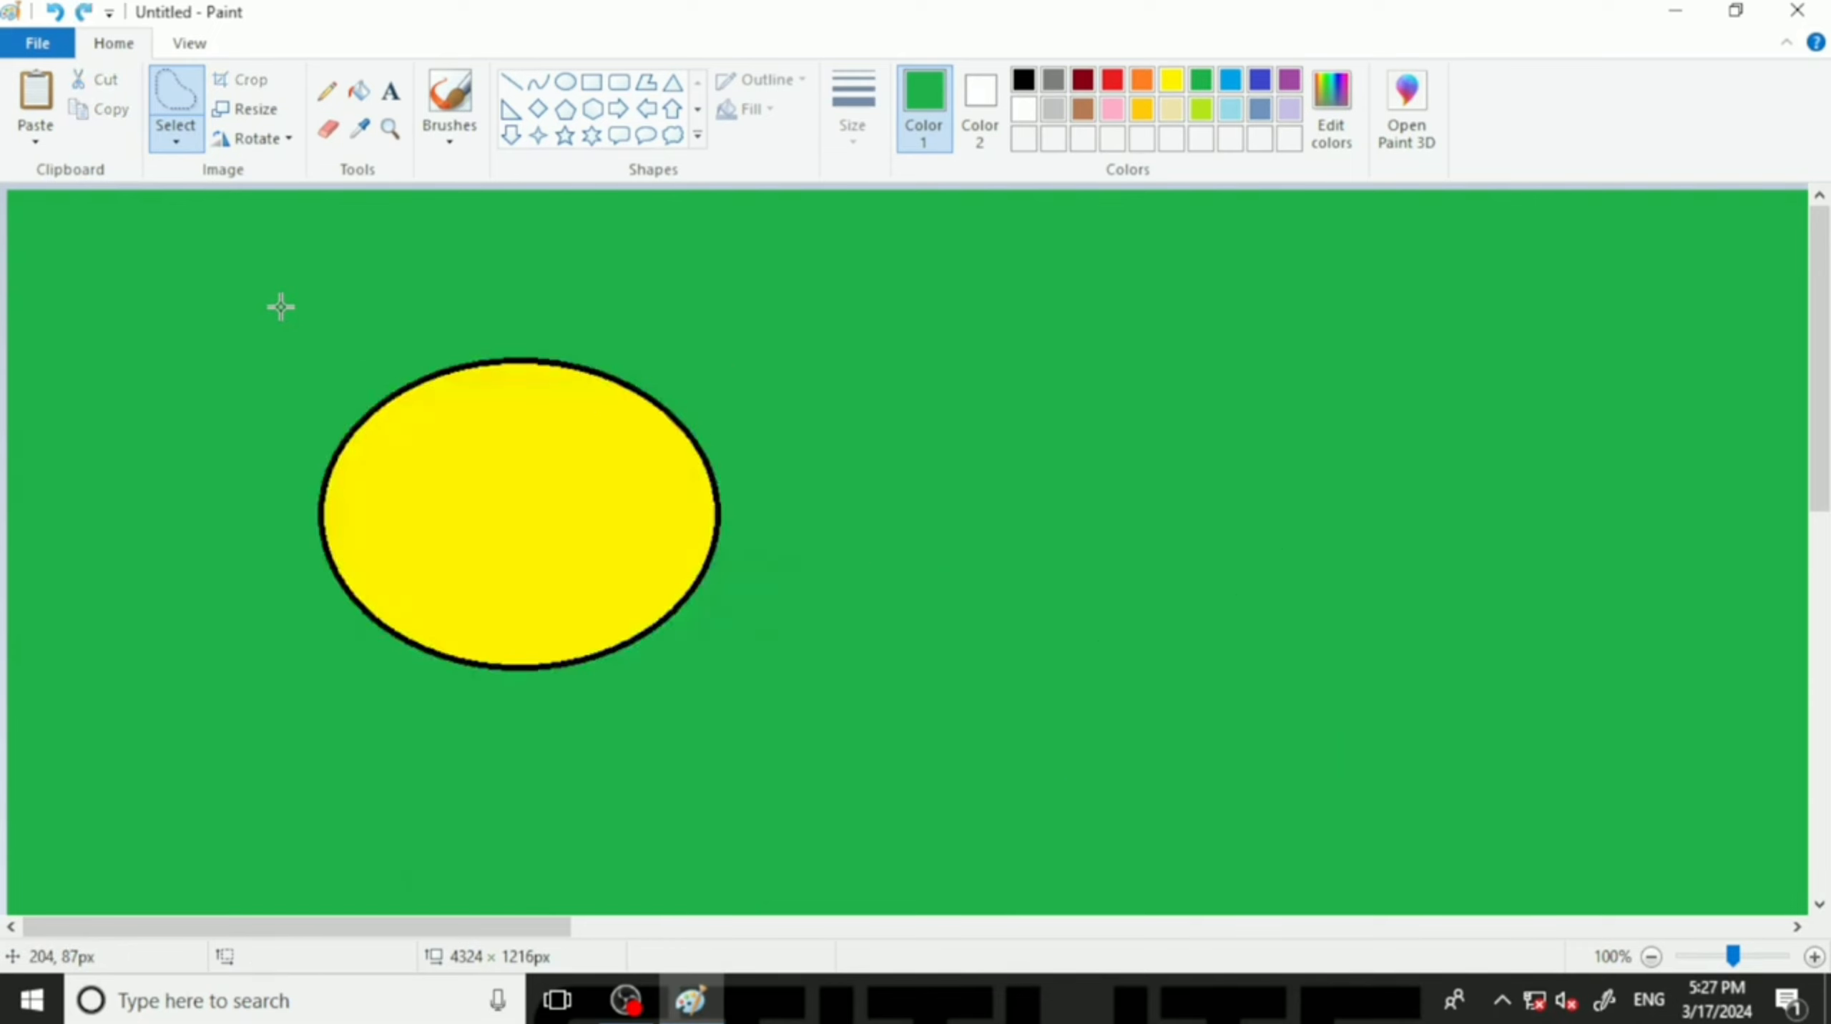
# Select the entire picture, delete it, and undo the deletion.
pyautogui.click(174, 145)
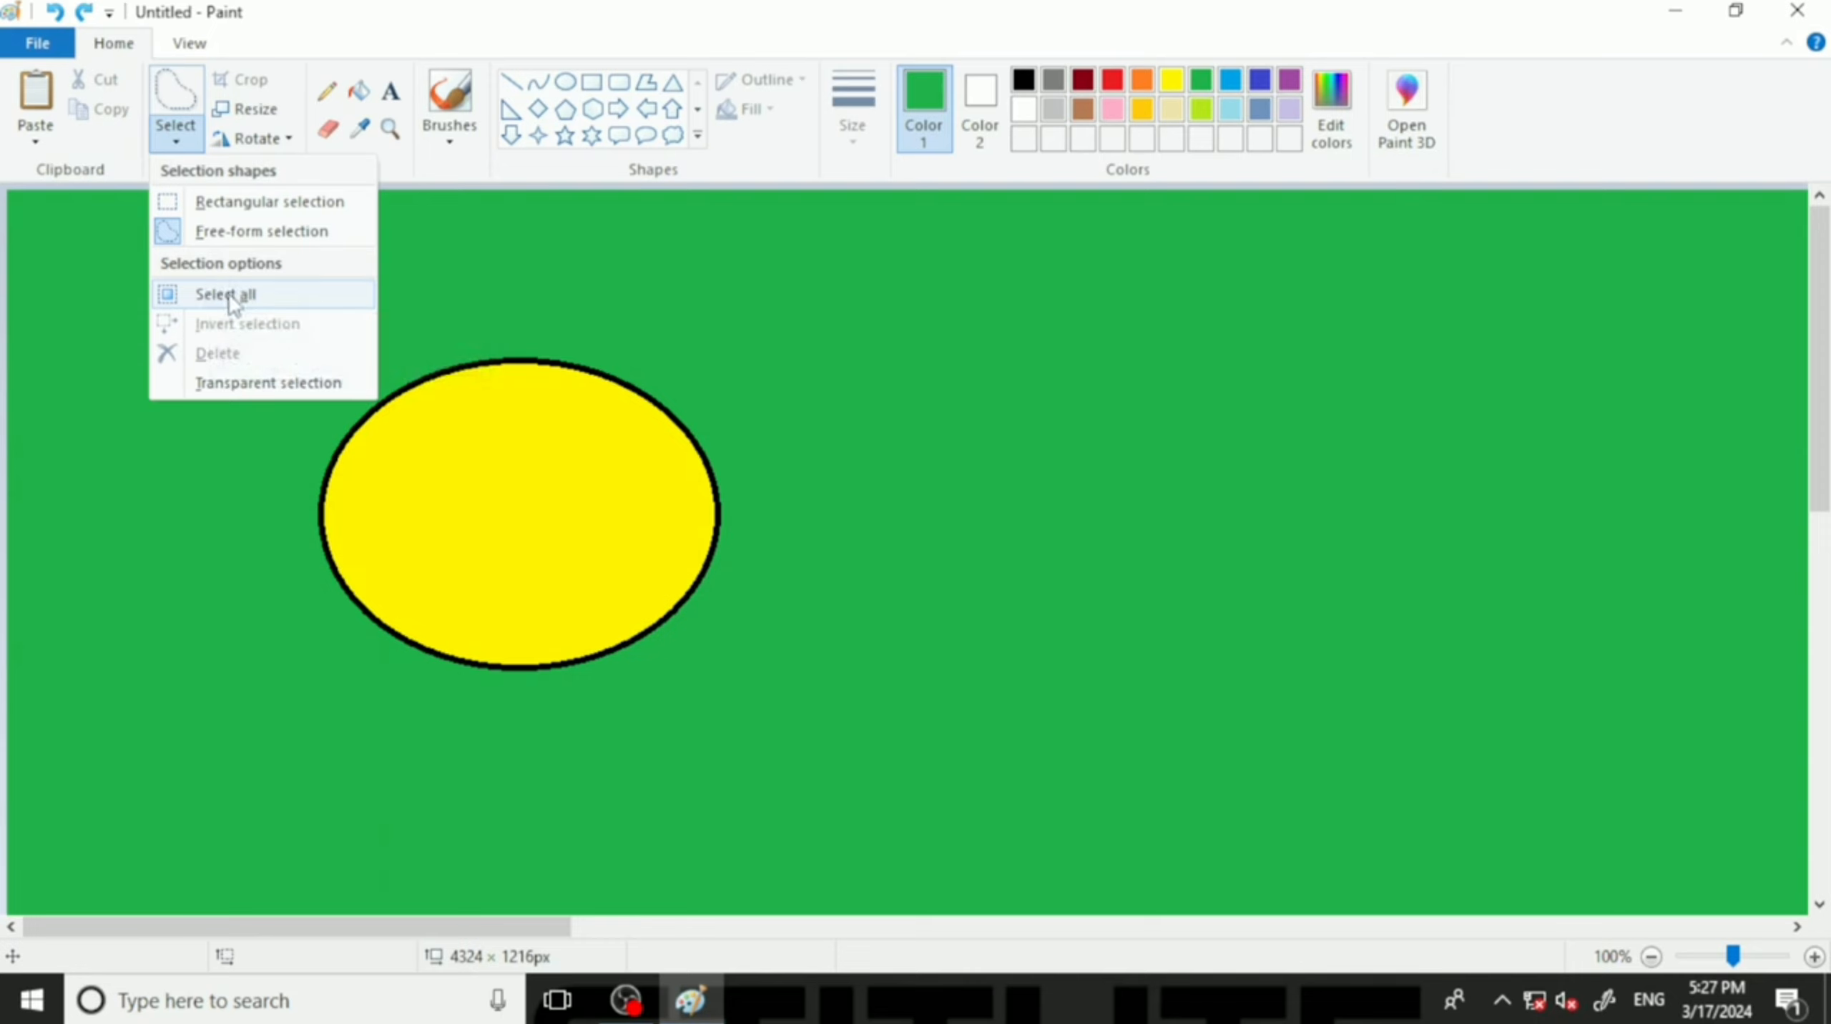
pyautogui.click(268, 294)
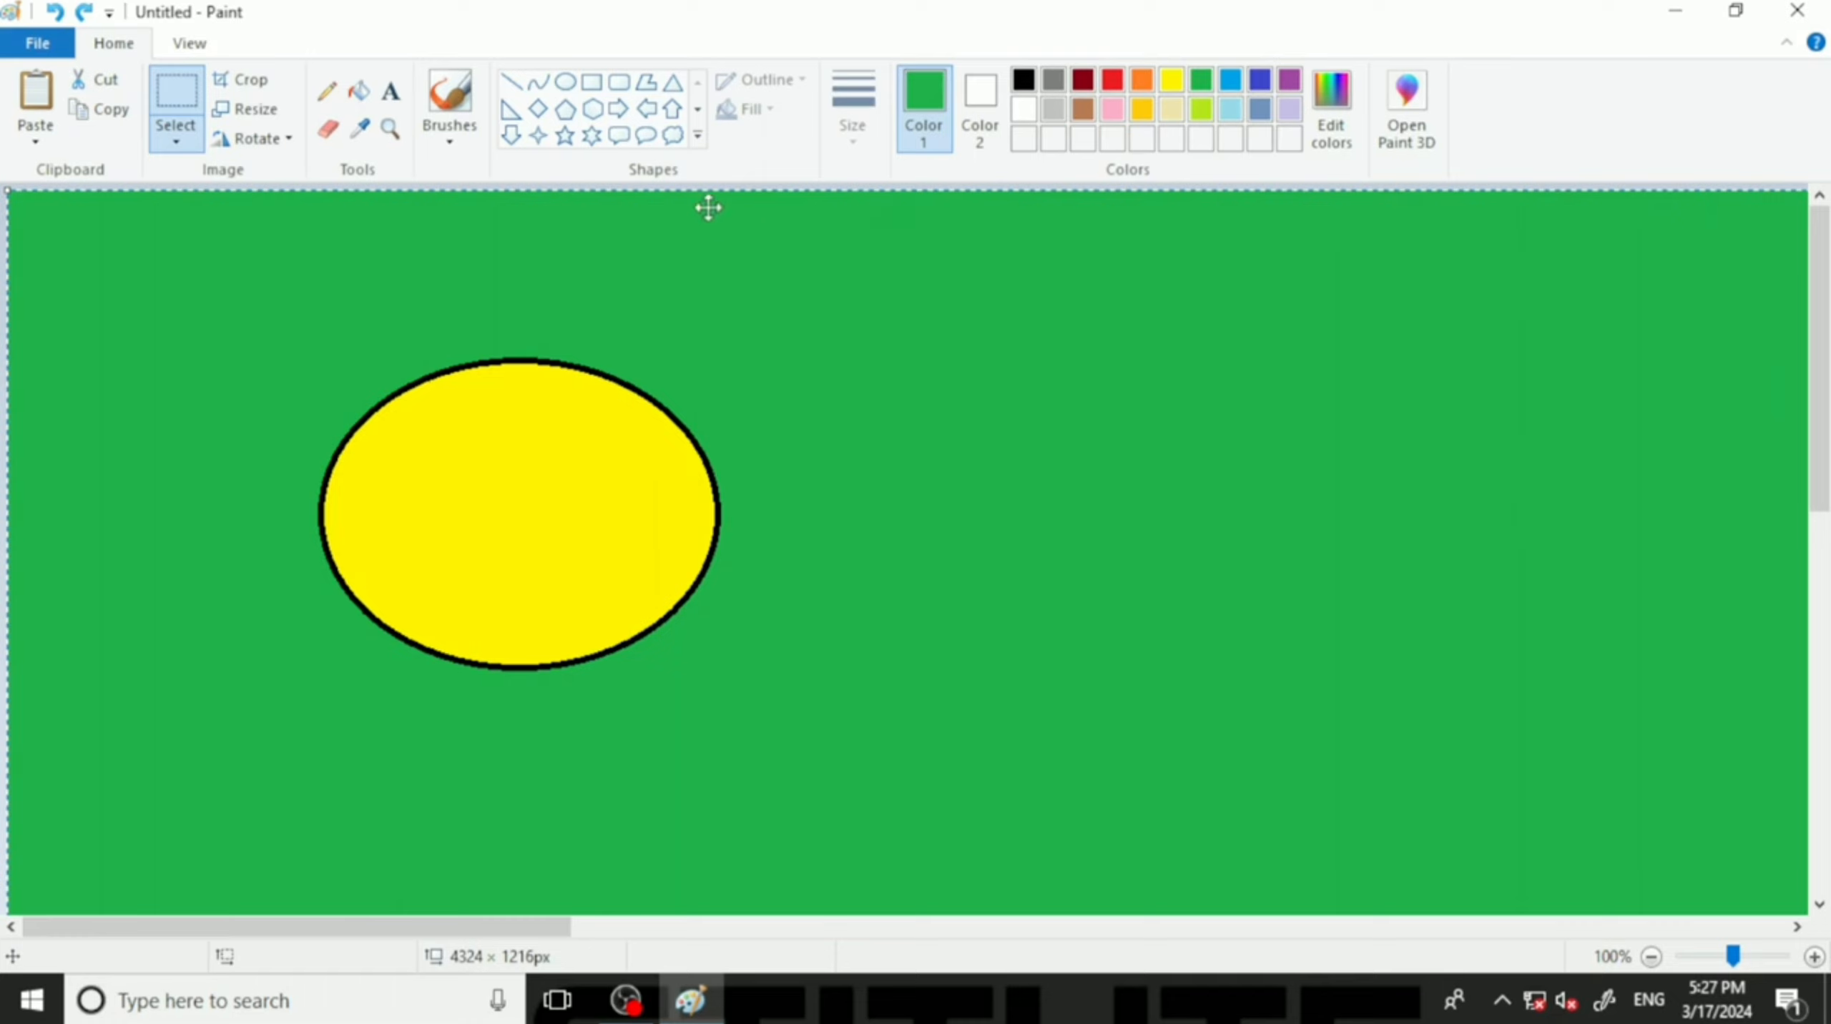
pyautogui.press('Delete')
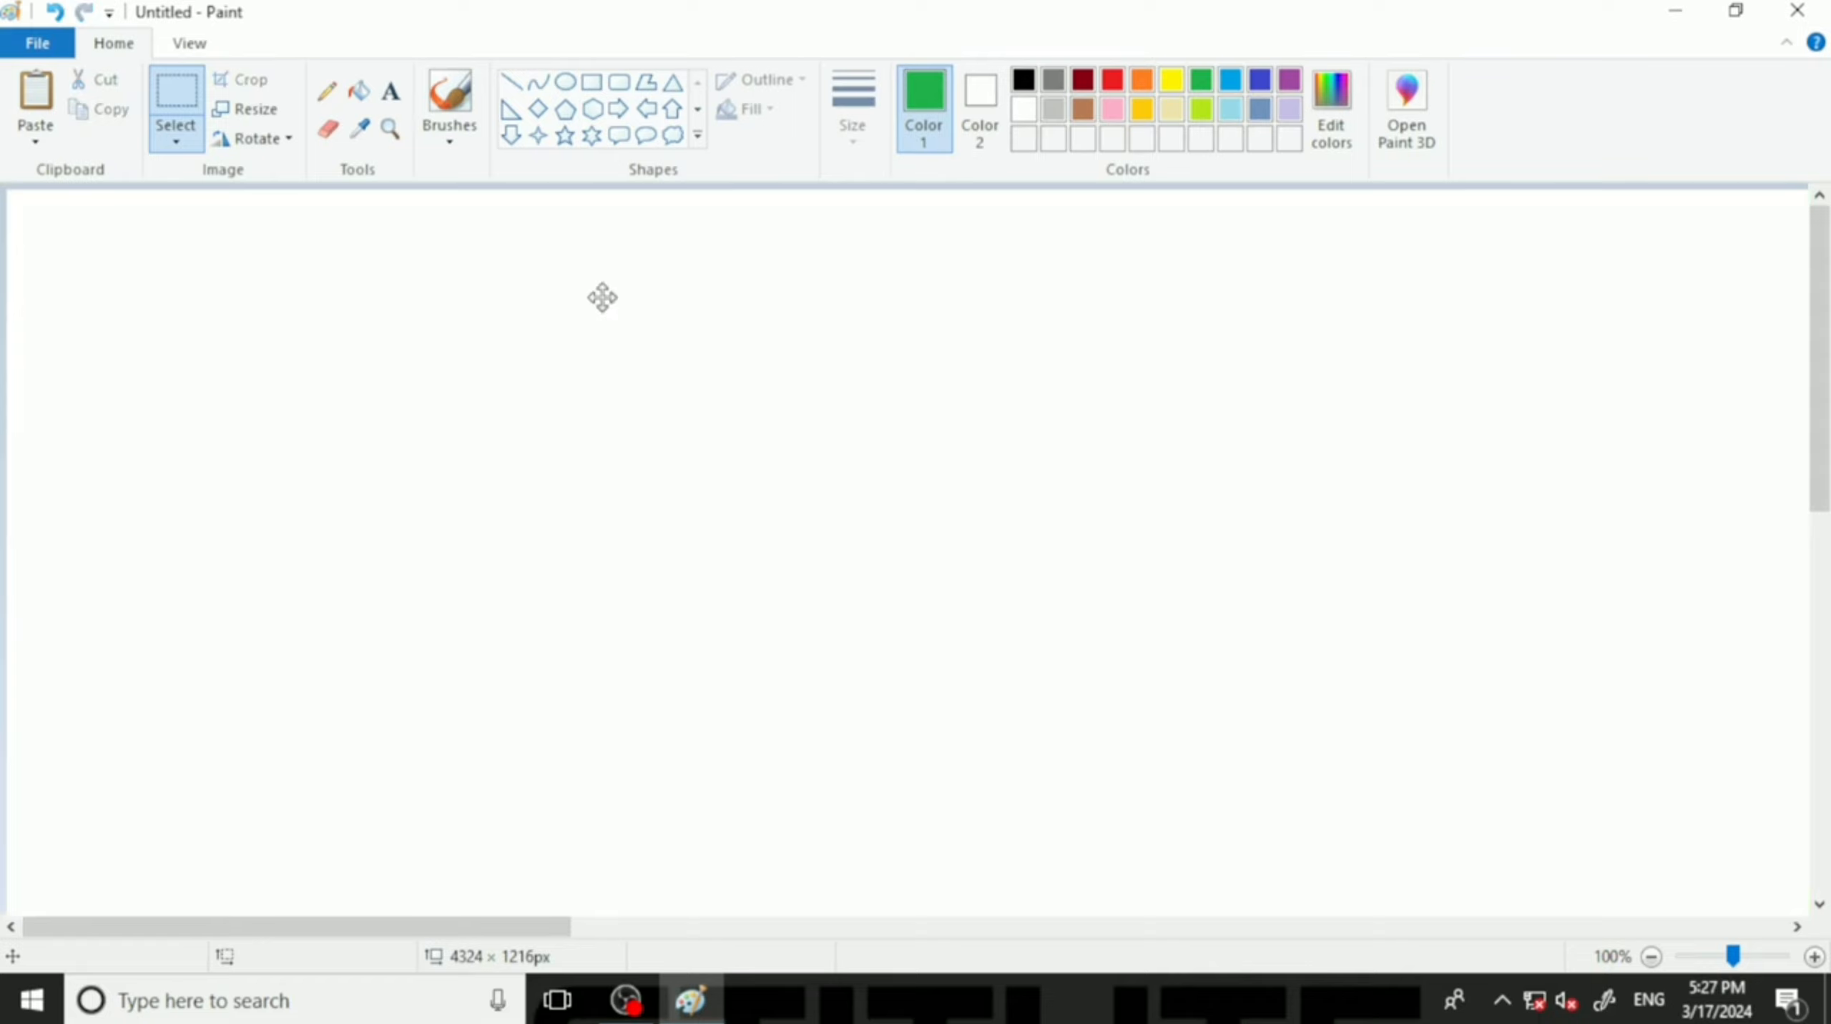
pyautogui.hotkey('ctrl', 'z')
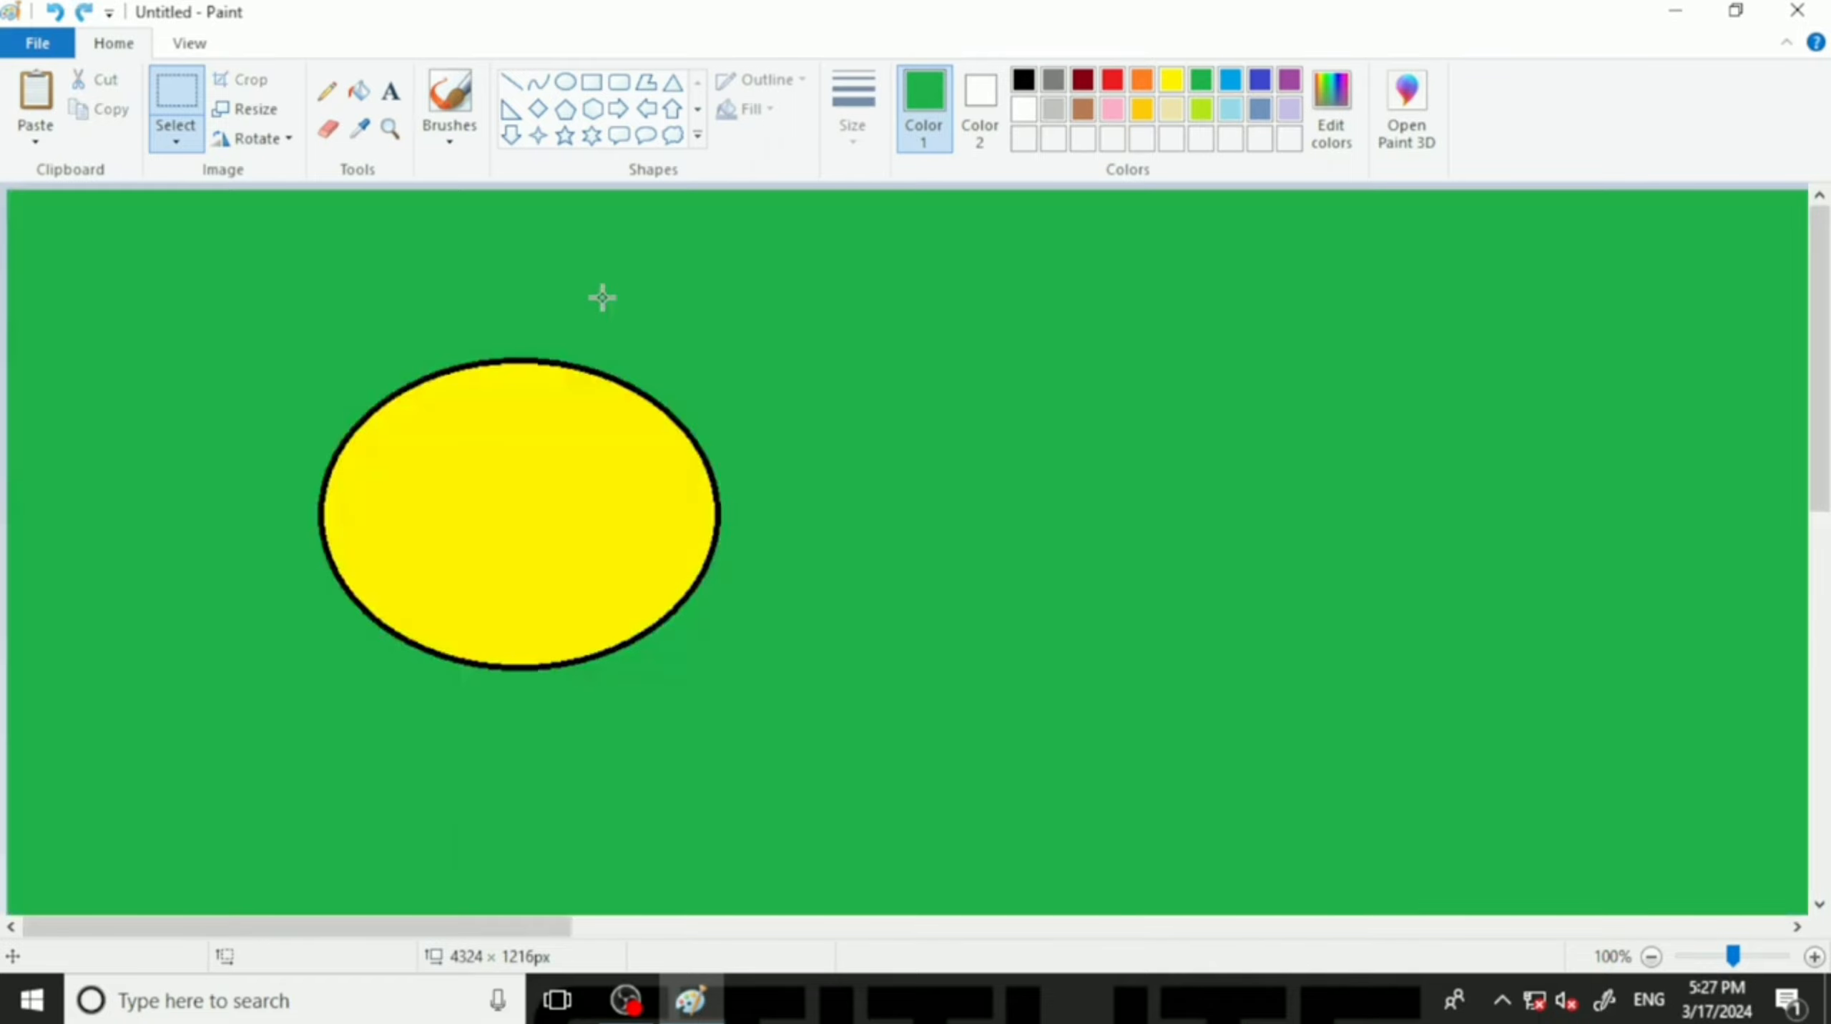
# Select everything on the green canvas and delete it.
pyautogui.click(176, 133)
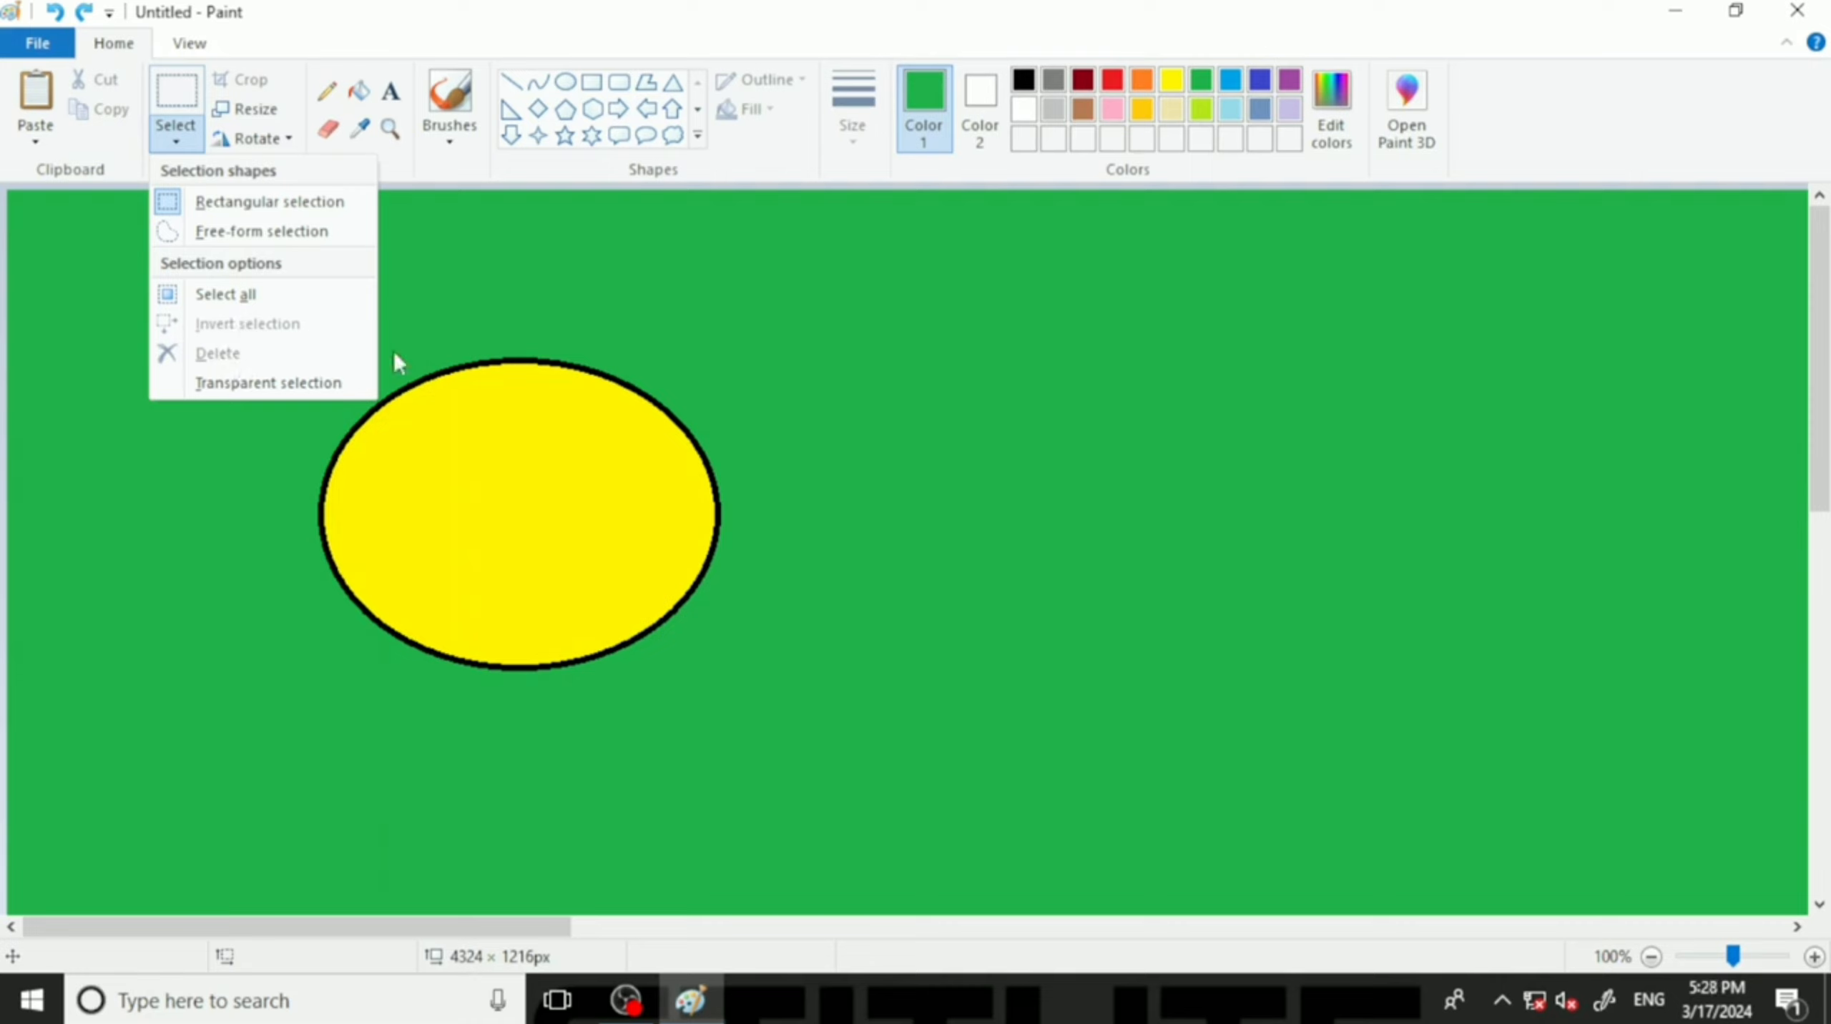
pyautogui.click(904, 386)
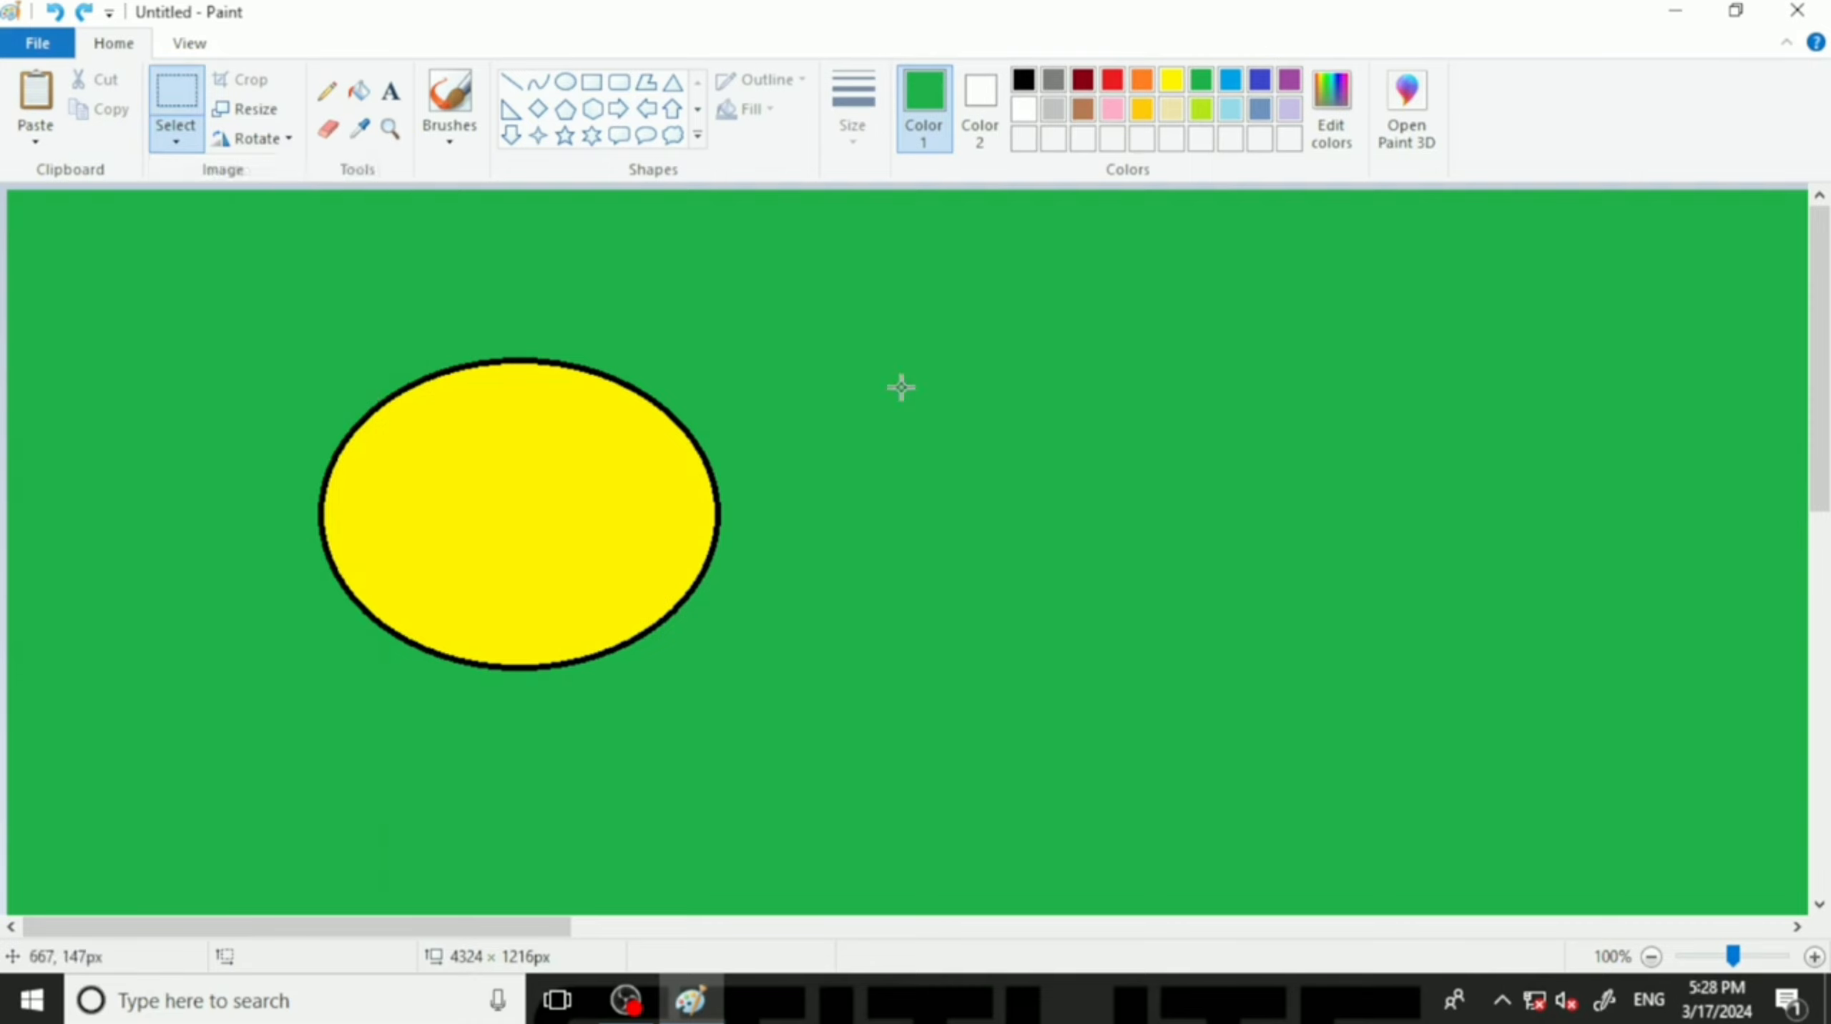
pyautogui.hotkey('ctrl', 'a')
pyautogui.press('Delete')
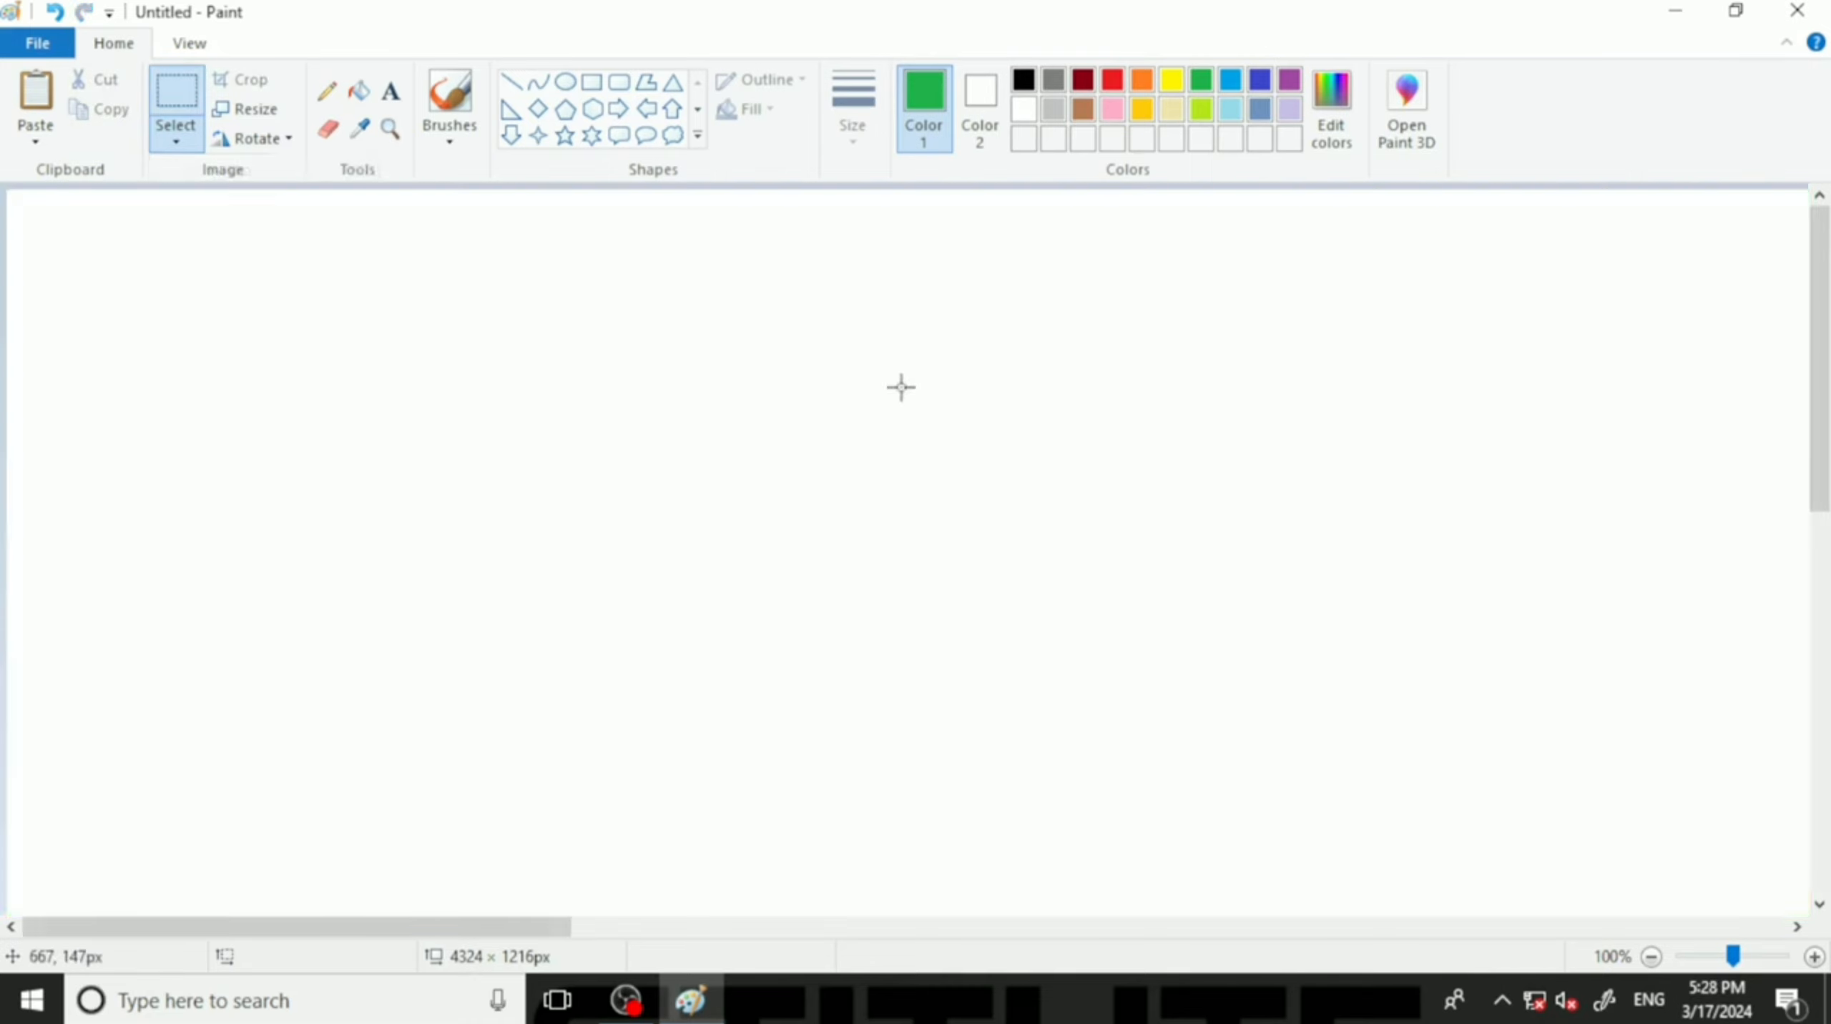
# Draw a nearly round, slightly taller-than-wide black-outlined oval on the blank canvas.
pyautogui.click(565, 81)
pyautogui.click(1023, 79)
pyautogui.moveTo(617, 353); pyautogui.dragTo(890, 646)
pyautogui.click(507, 217)
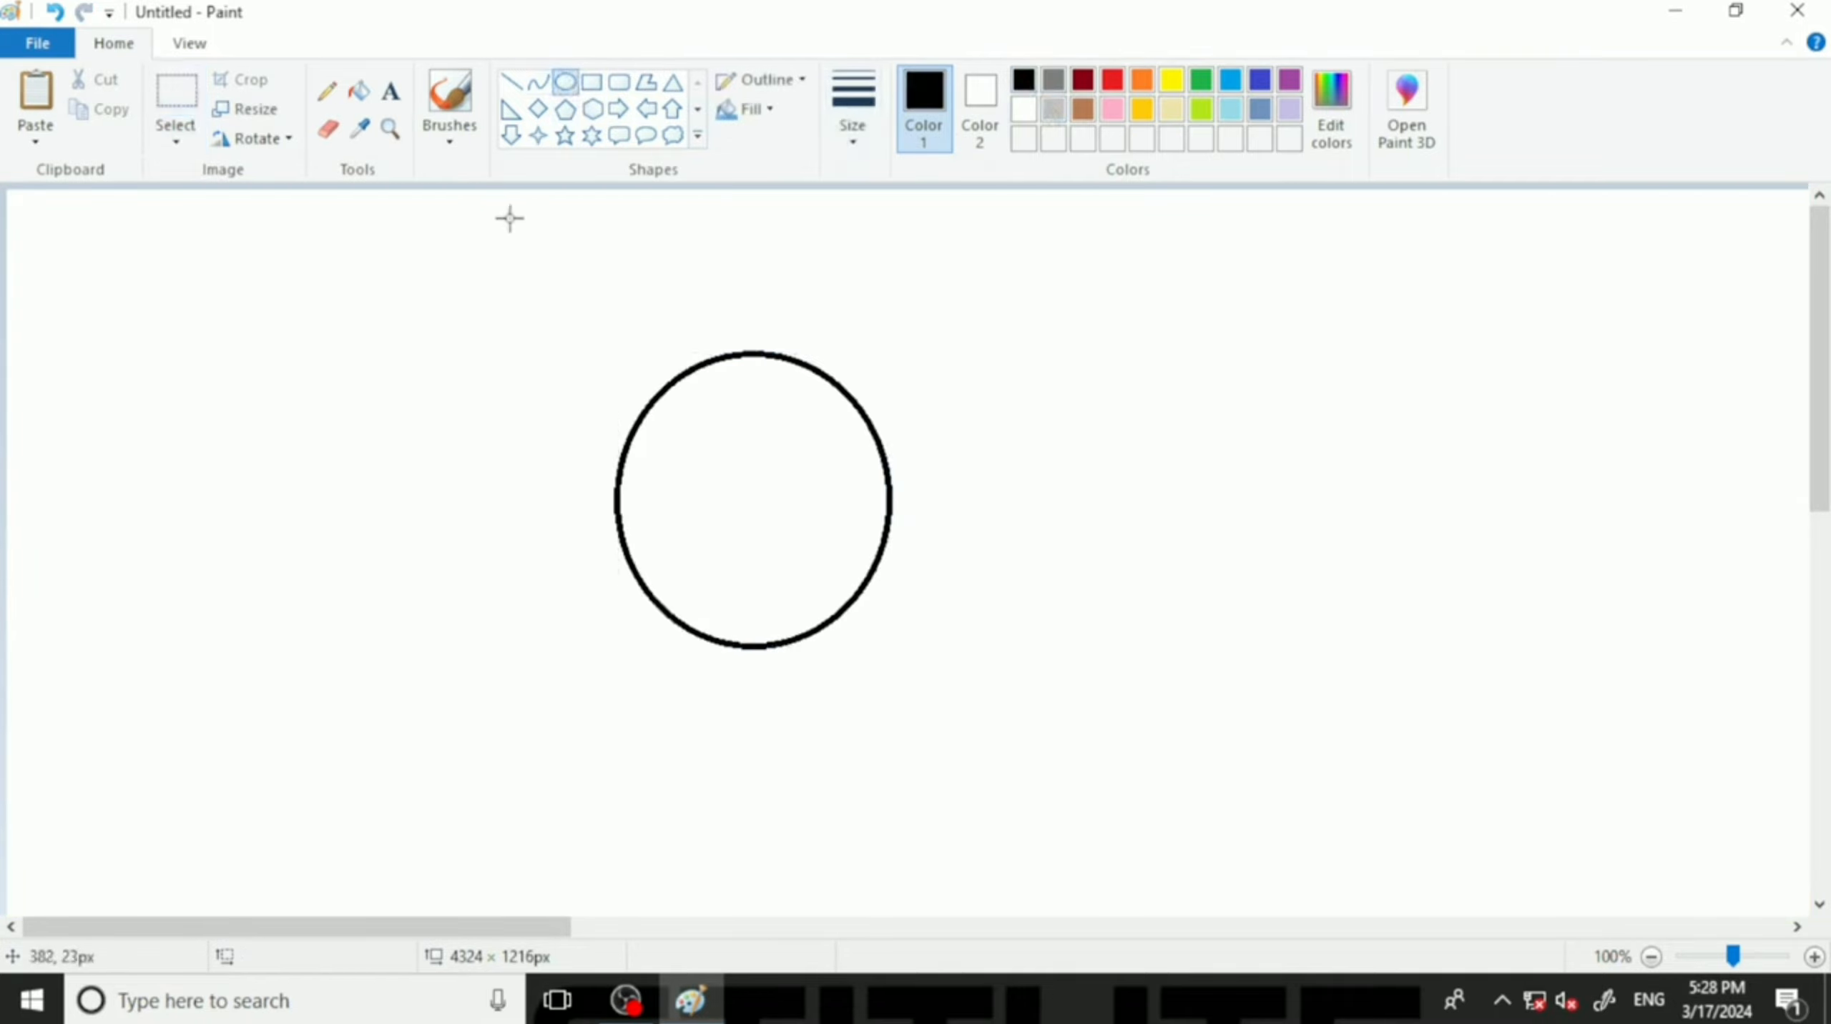
# Fill the new oval with orange.
pyautogui.click(359, 90)
pyautogui.click(1140, 79)
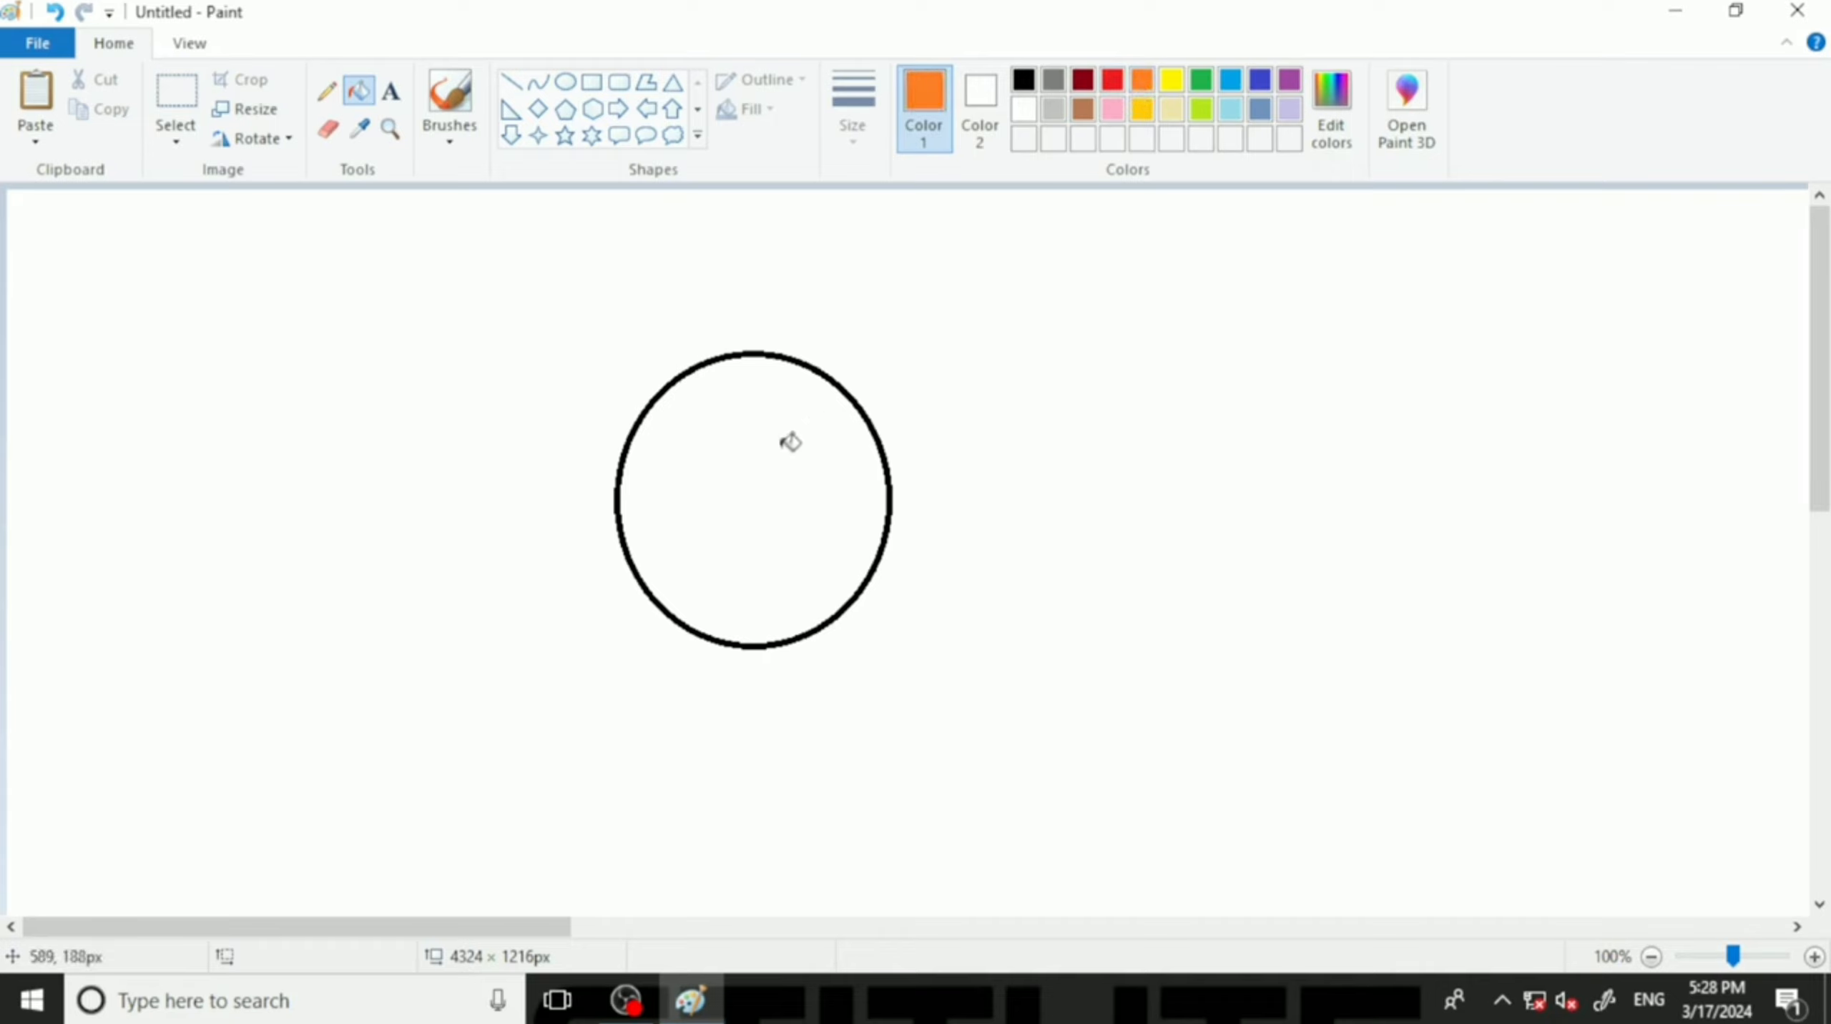
pyautogui.click(789, 443)
pyautogui.click(179, 136)
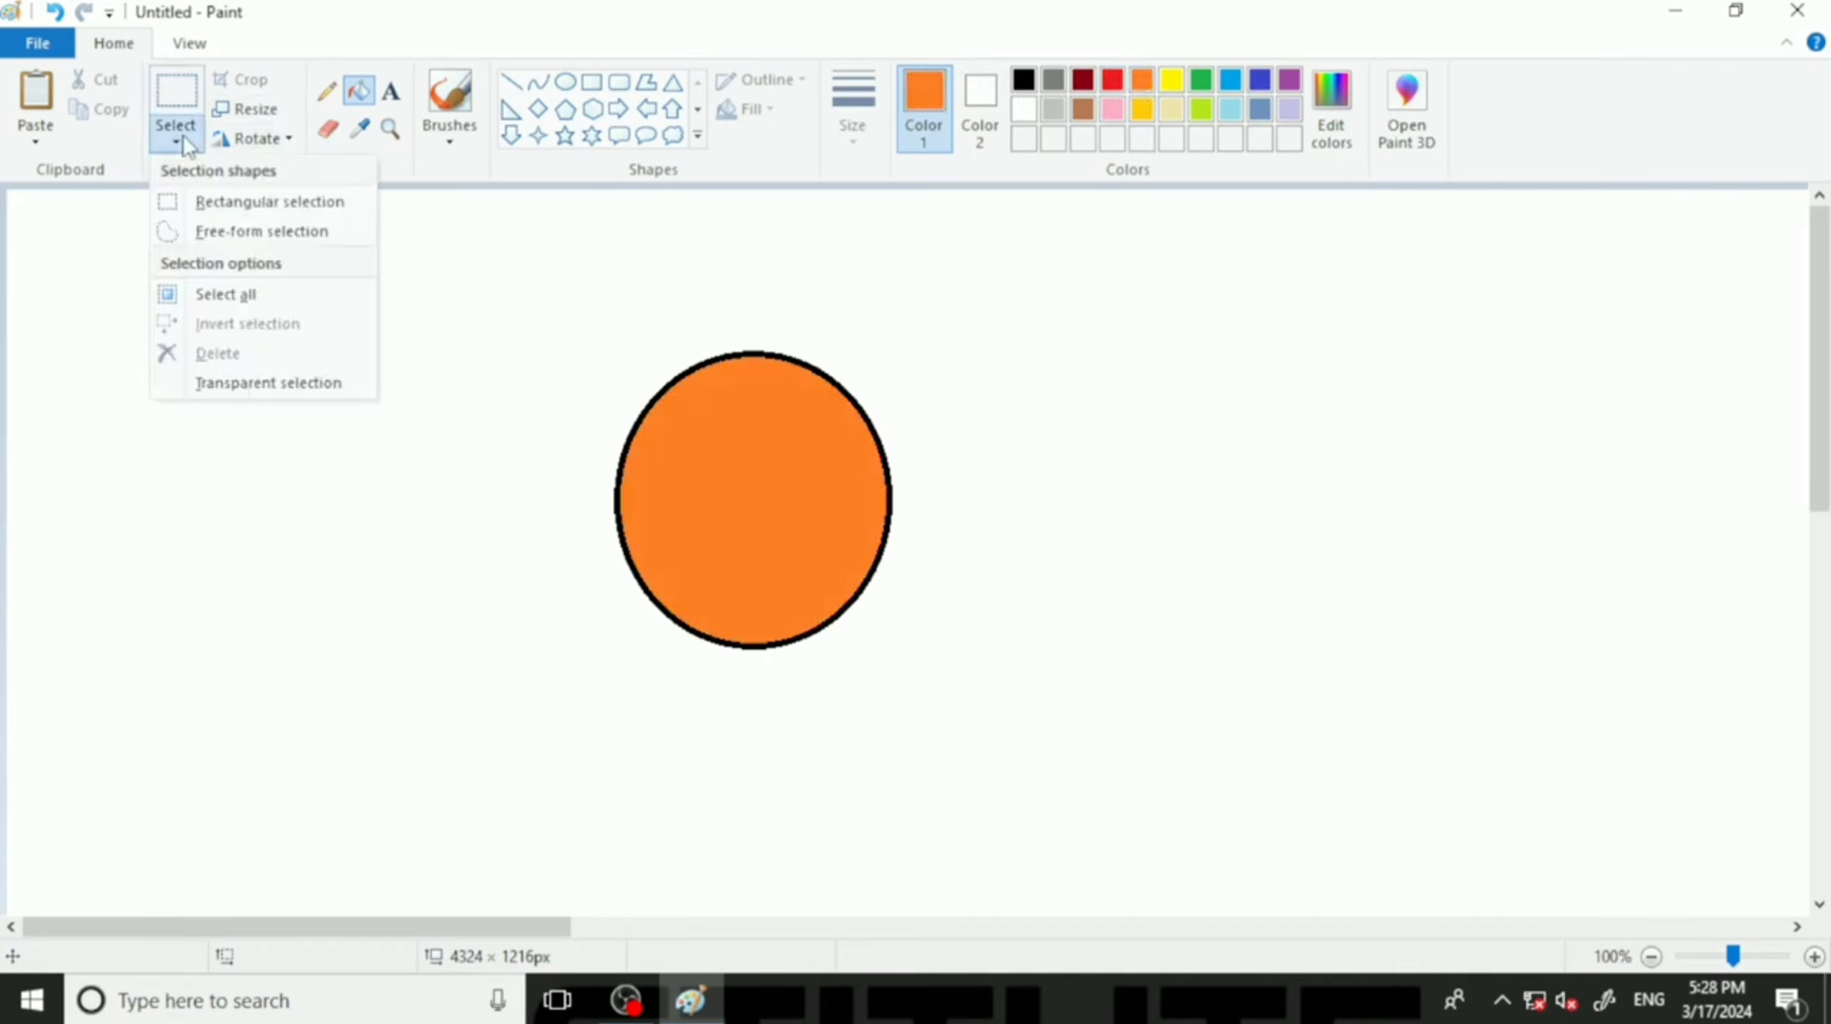
pyautogui.click(517, 350)
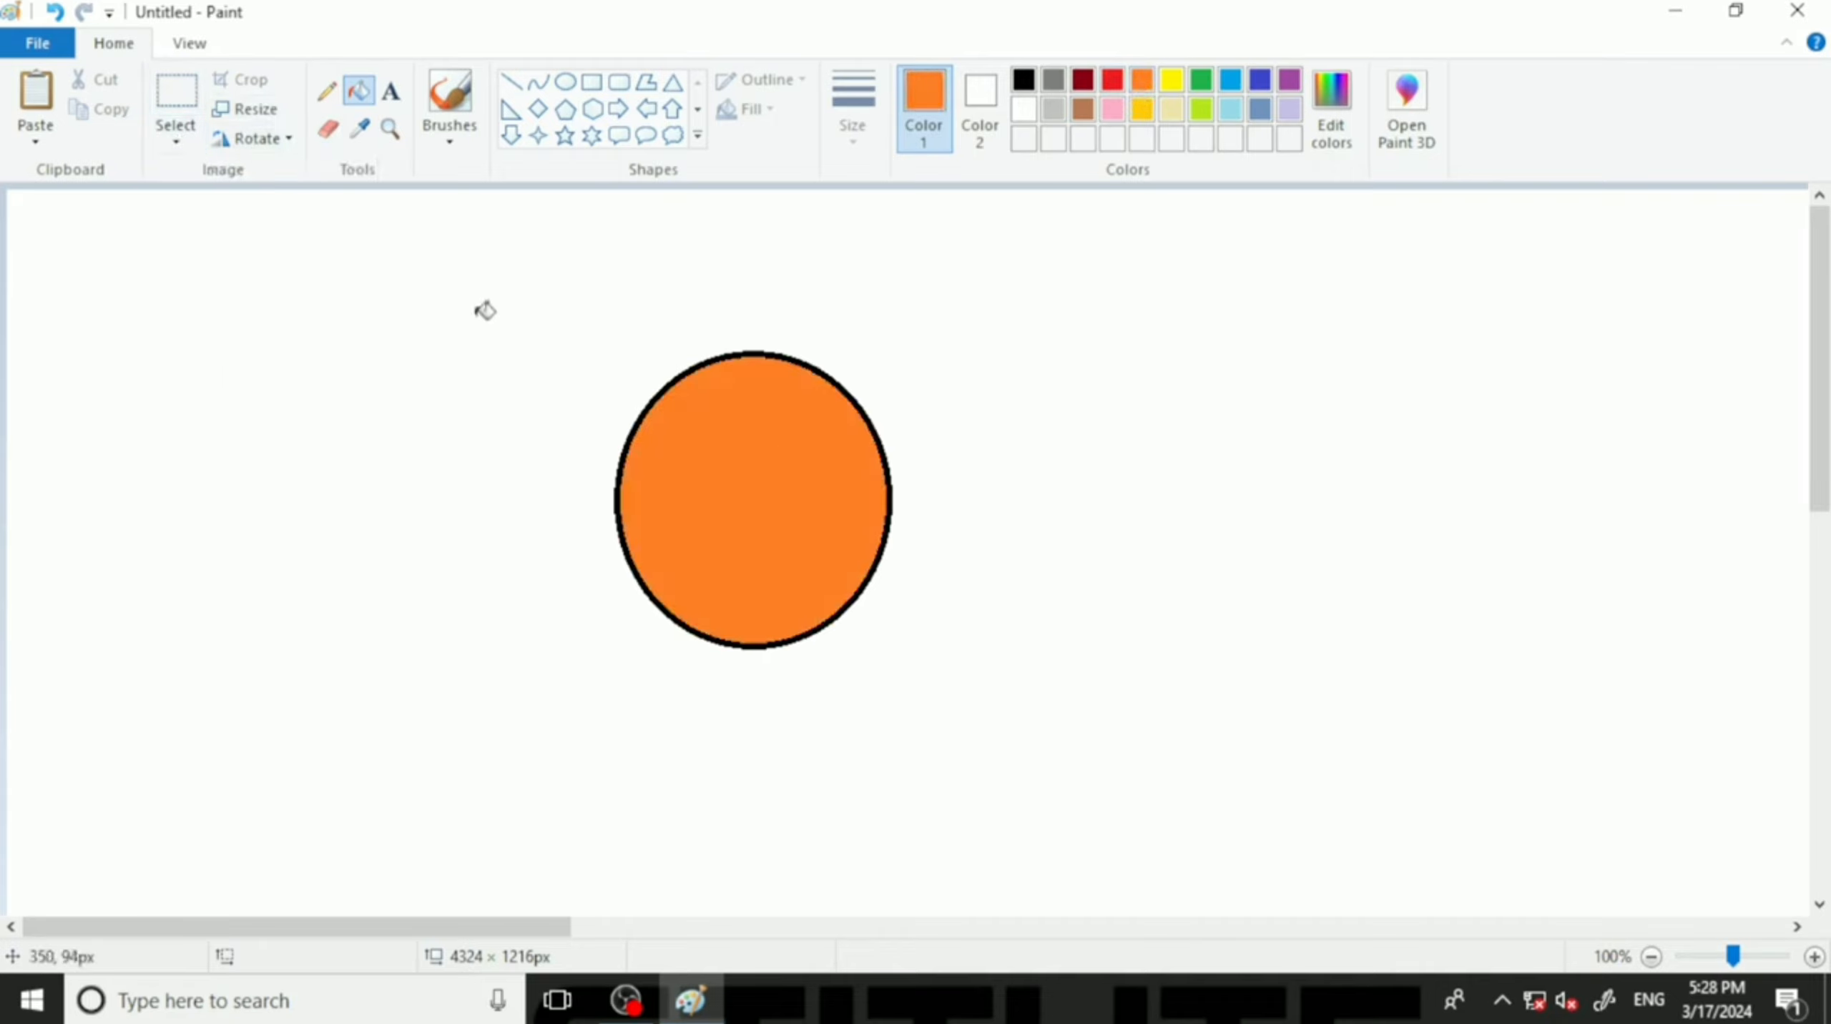
# Make a rectangular selection of about 340 × 340 px around the orange circle and view the selection options.
pyautogui.click(176, 144)
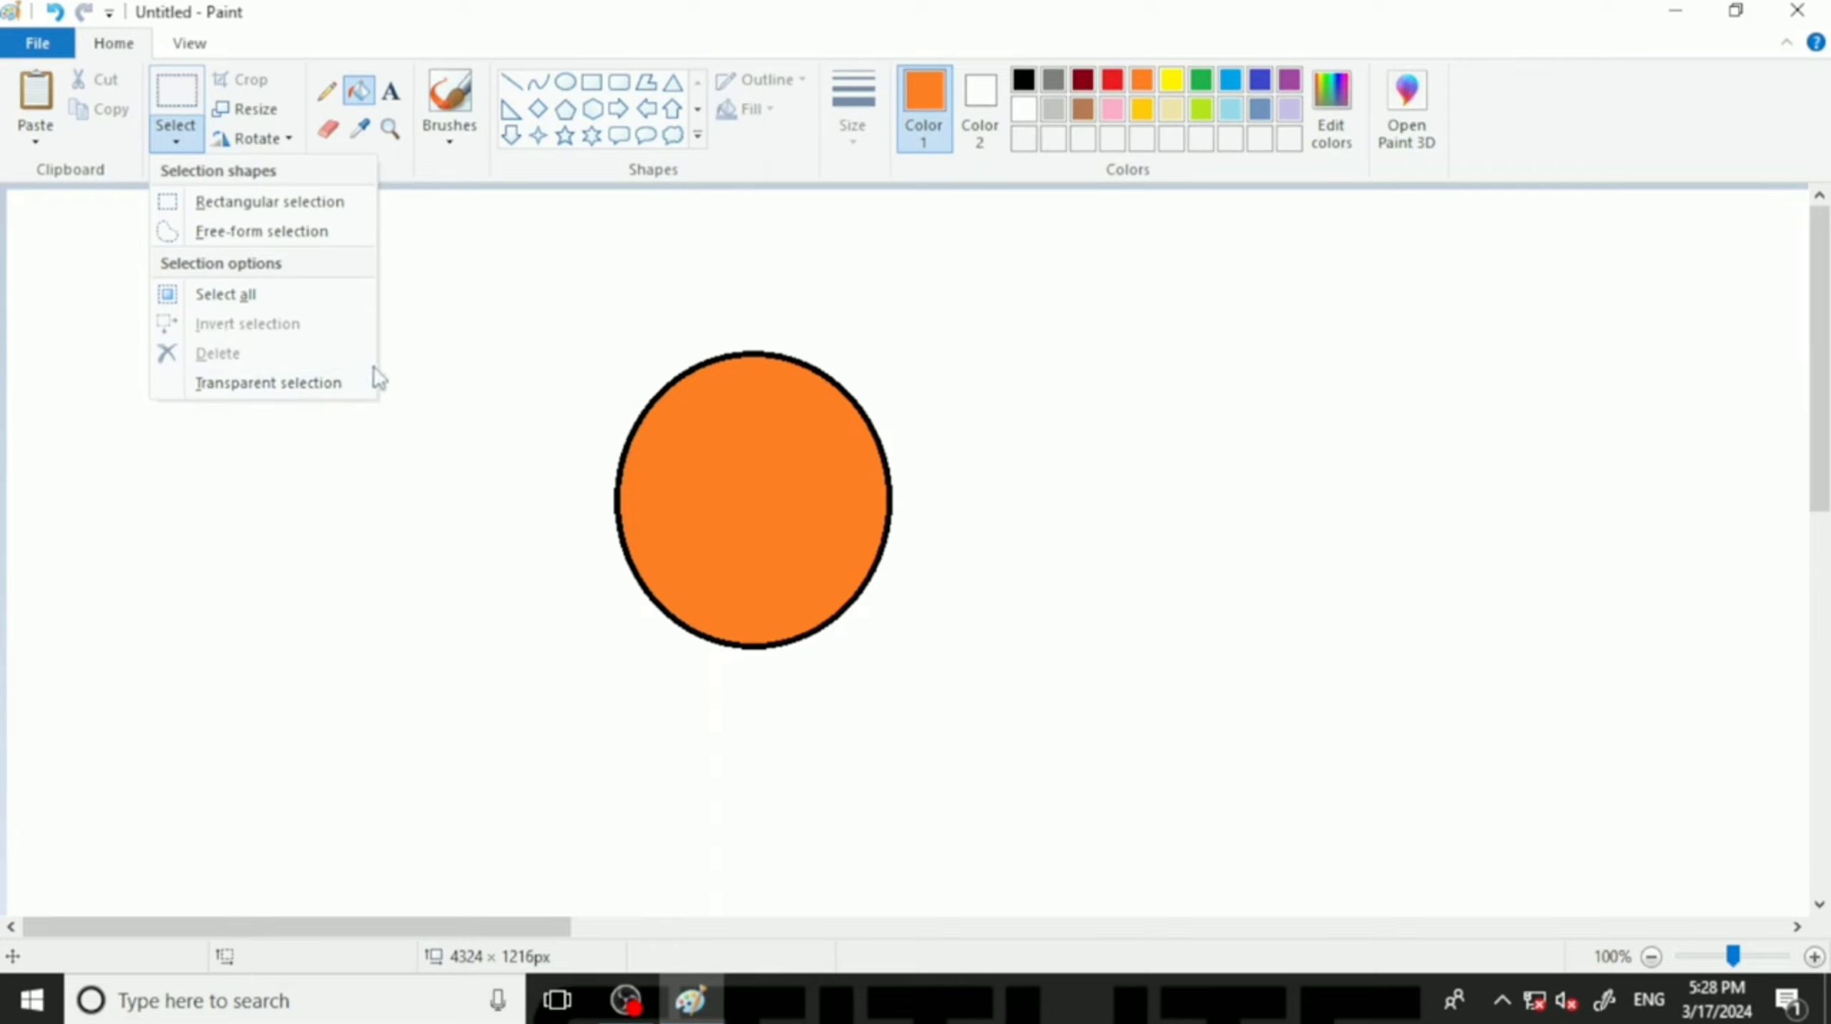
pyautogui.click(526, 337)
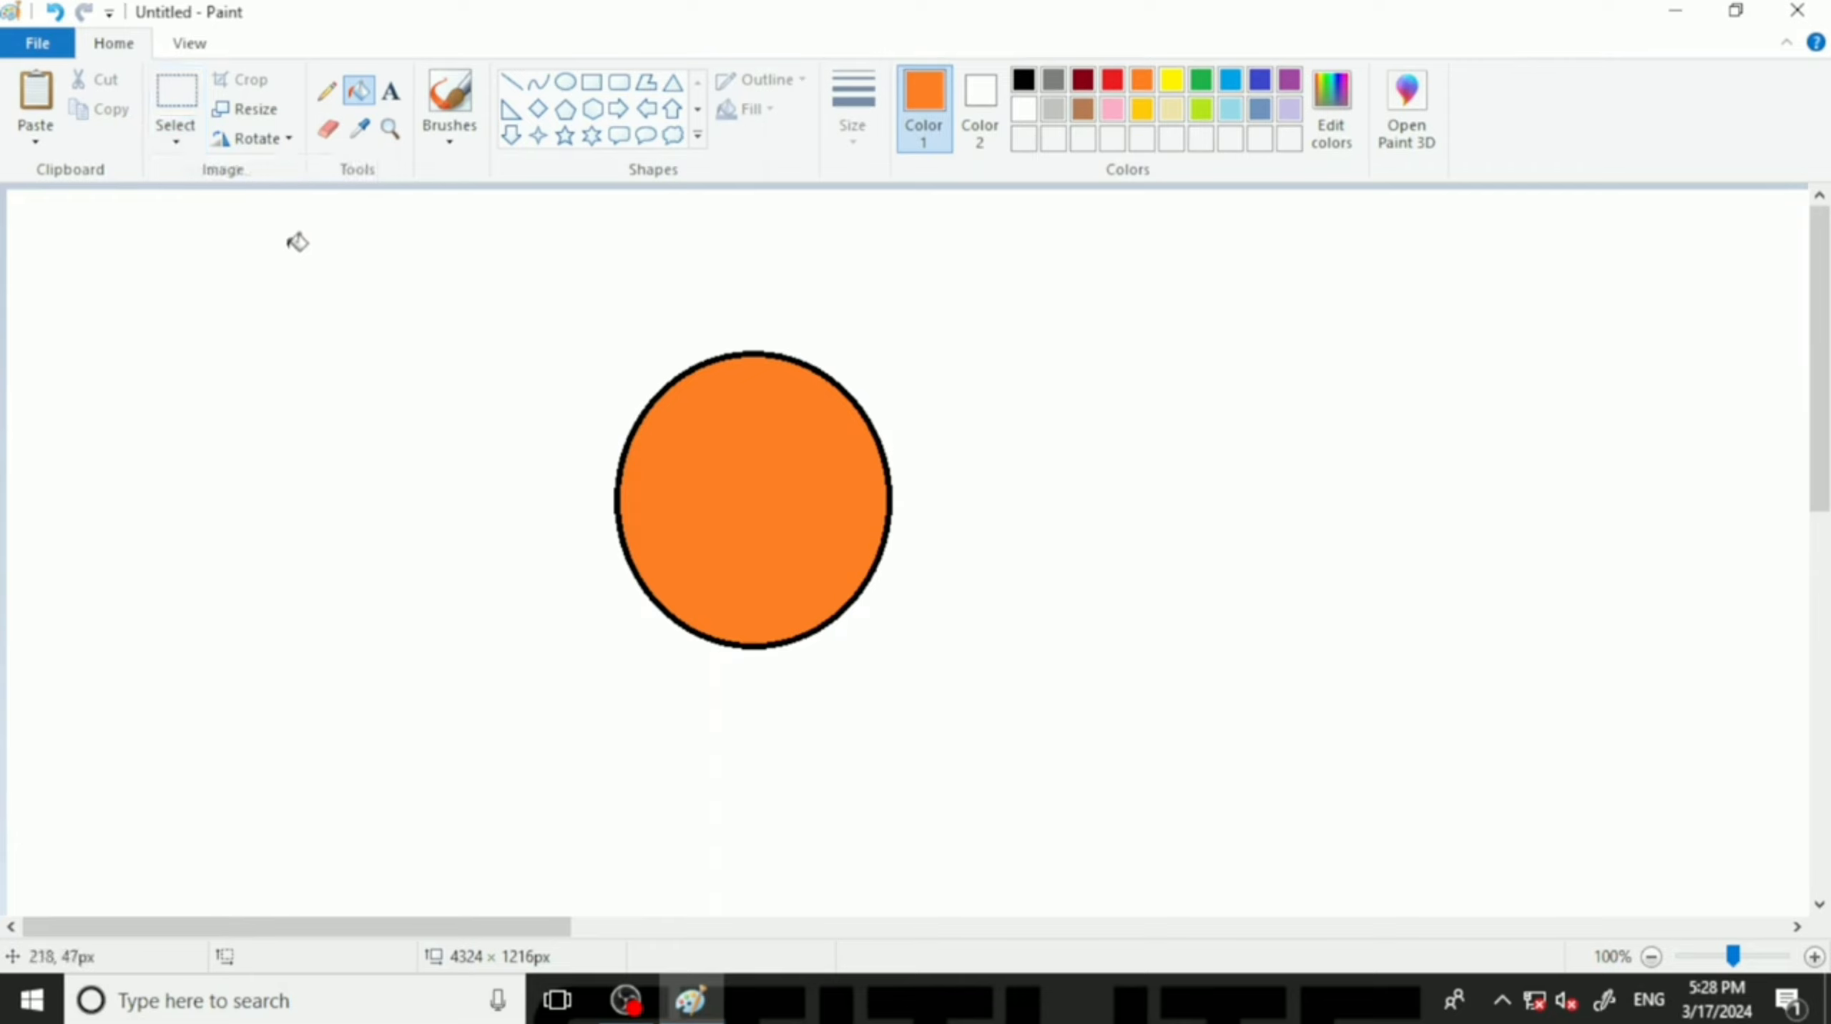
pyautogui.click(175, 107)
pyautogui.moveTo(519, 290); pyautogui.dragTo(975, 745)
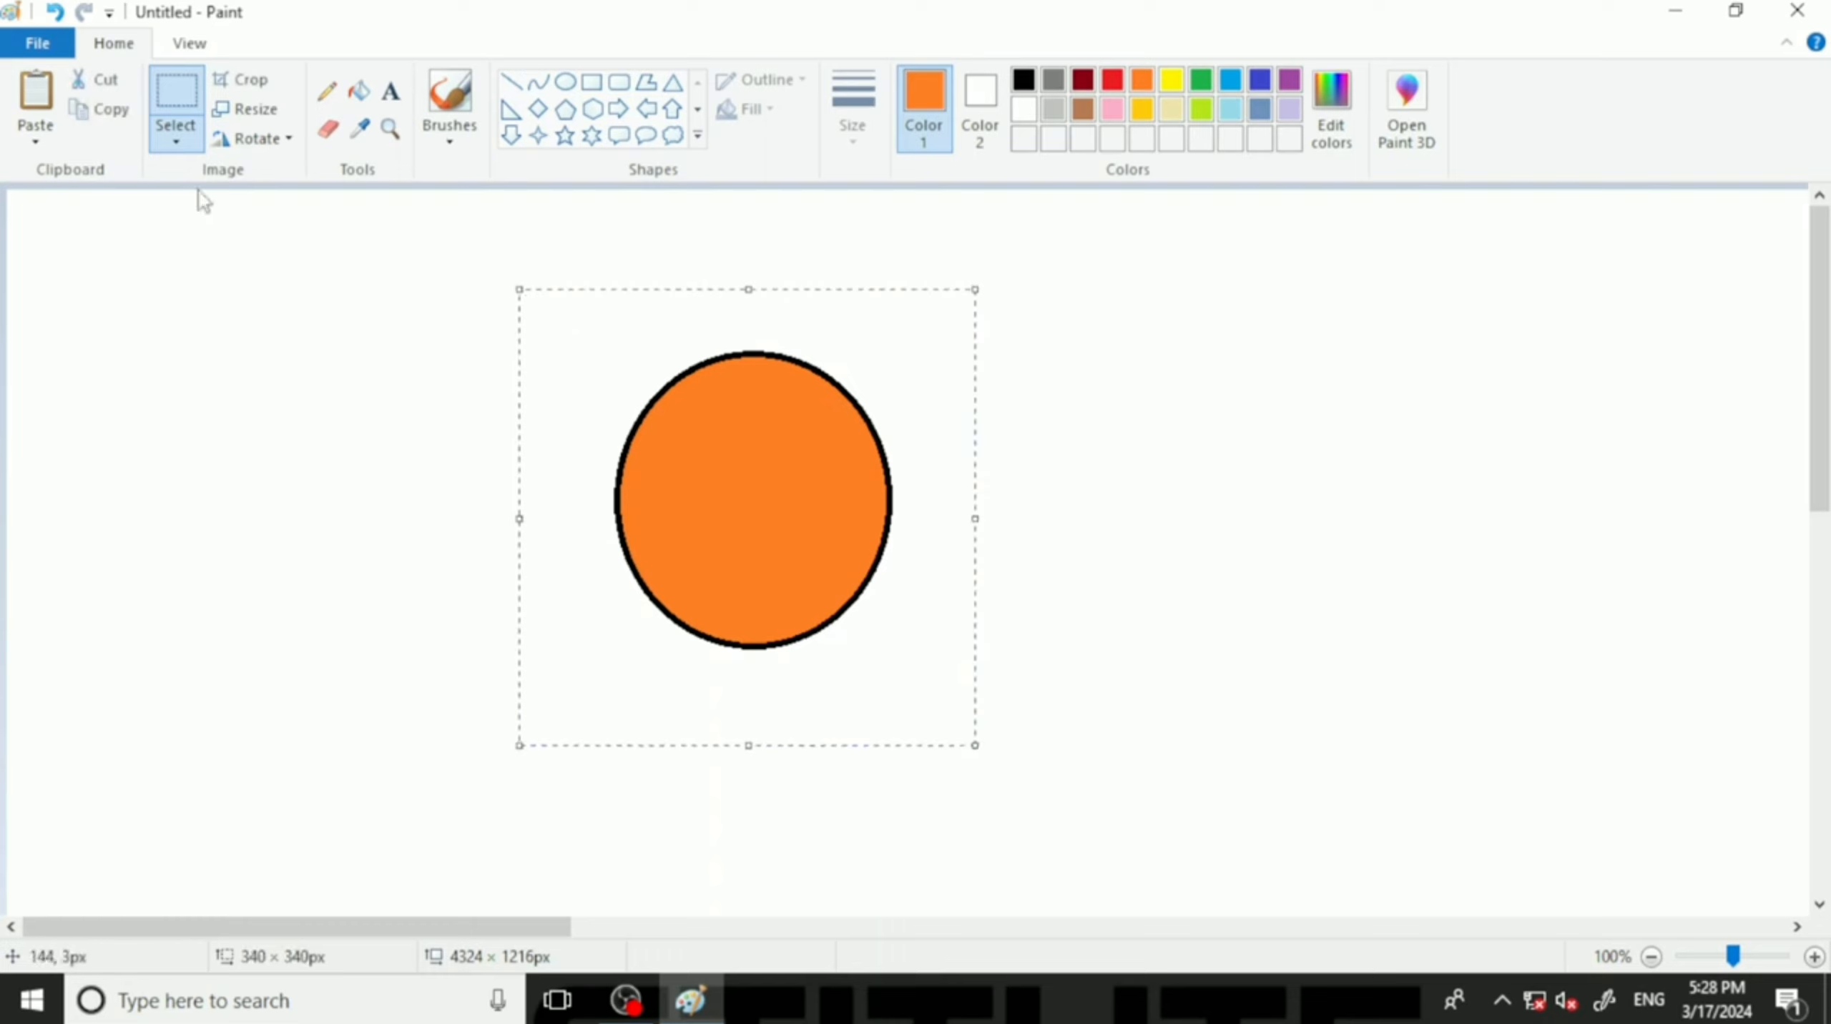
pyautogui.click(182, 142)
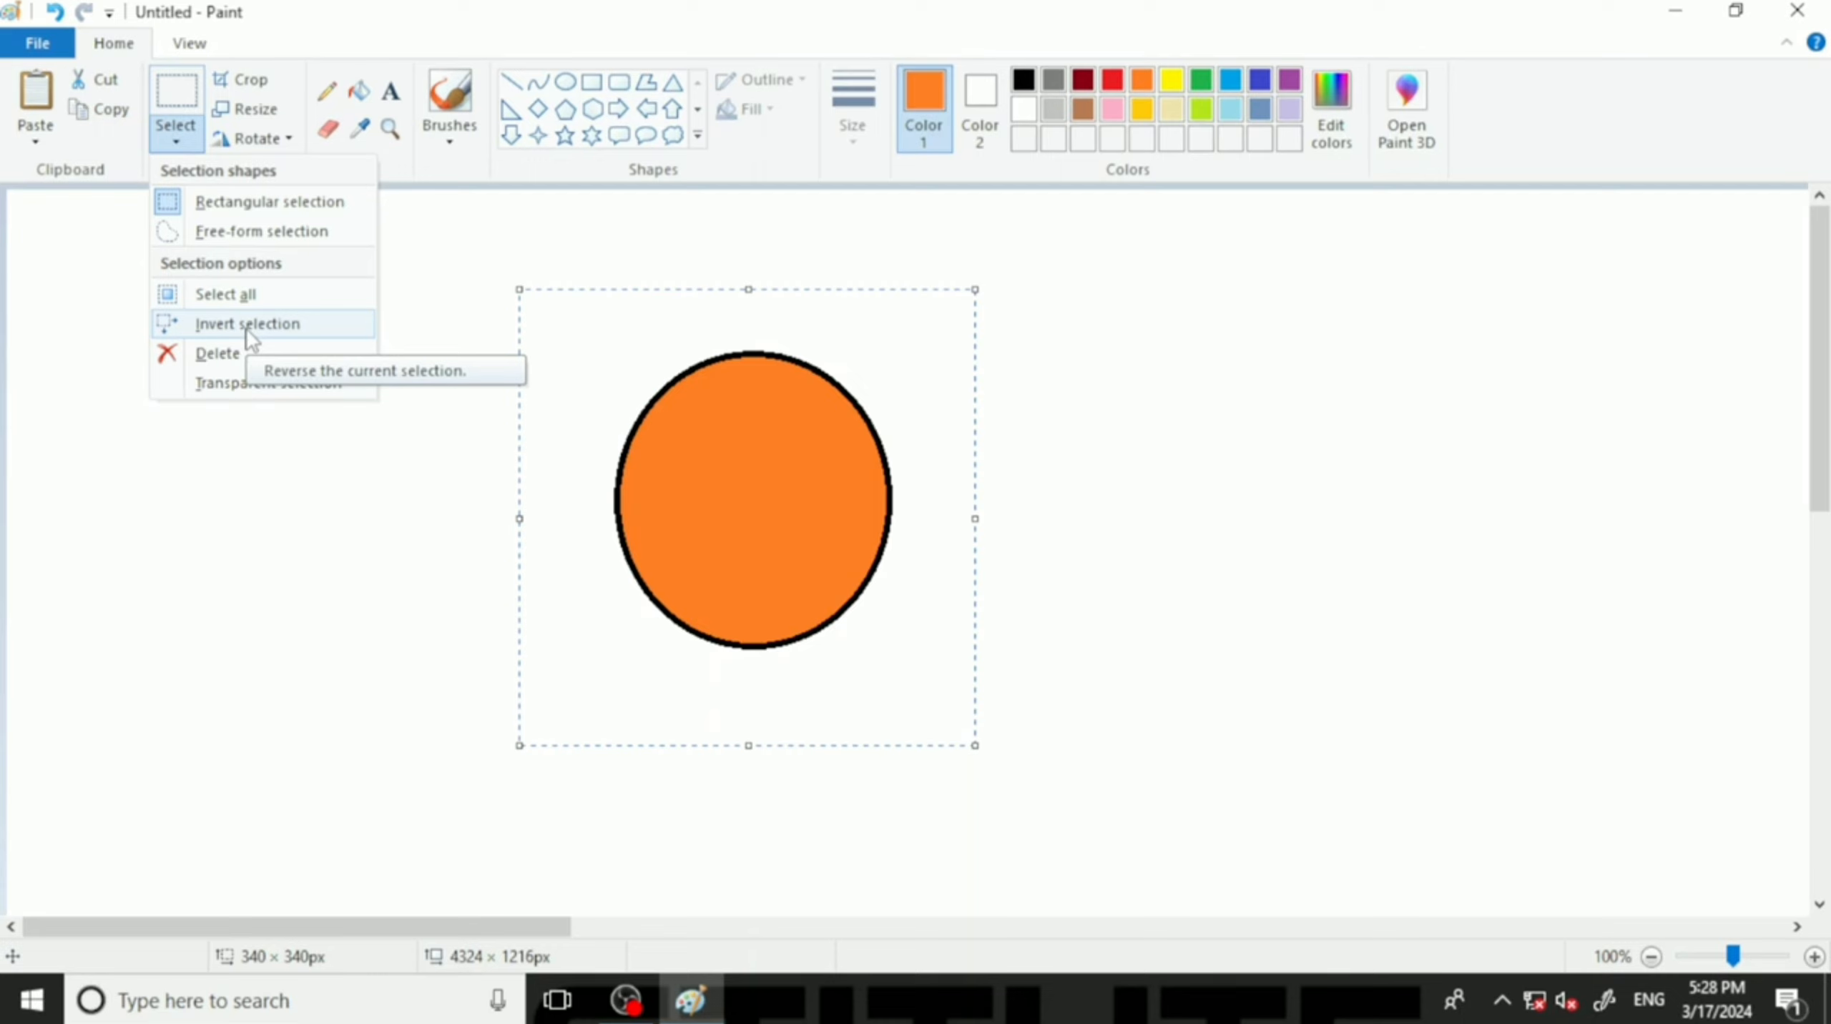
pyautogui.click(335, 484)
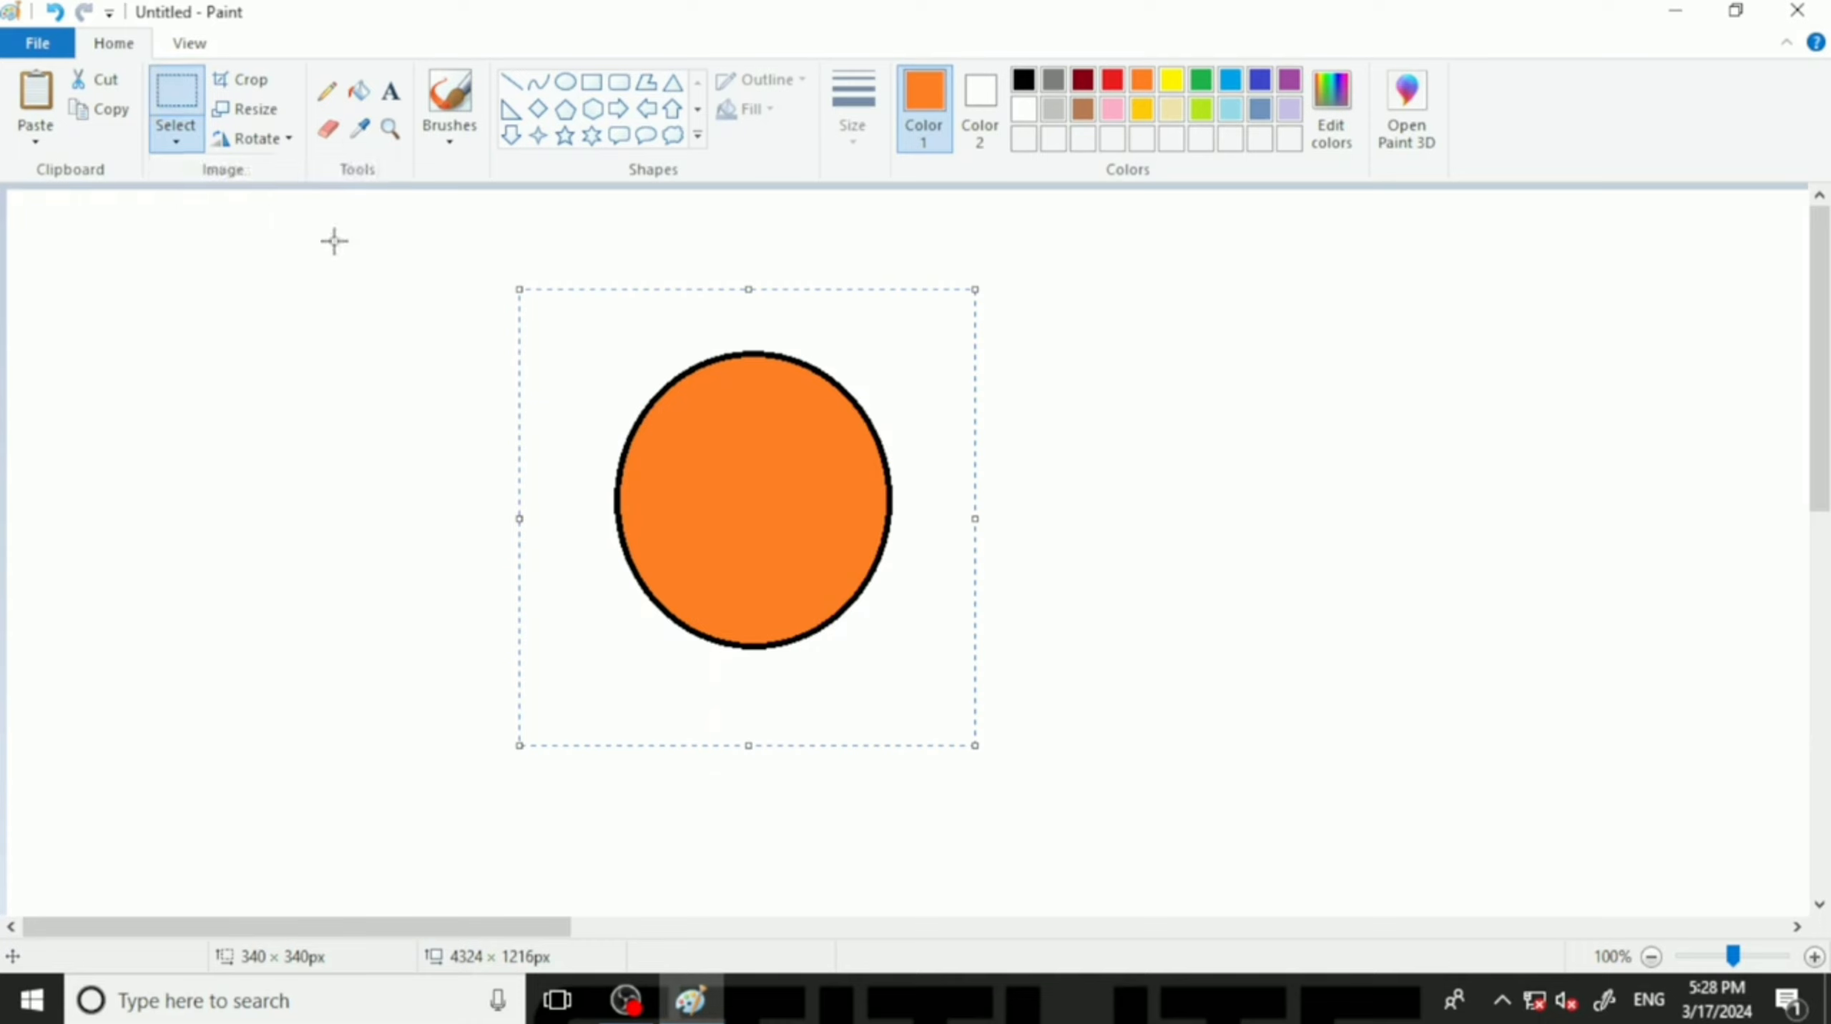
# Draw a black-outlined square of about 260 × 261 px to the right of the orange circle.
pyautogui.click(358, 90)
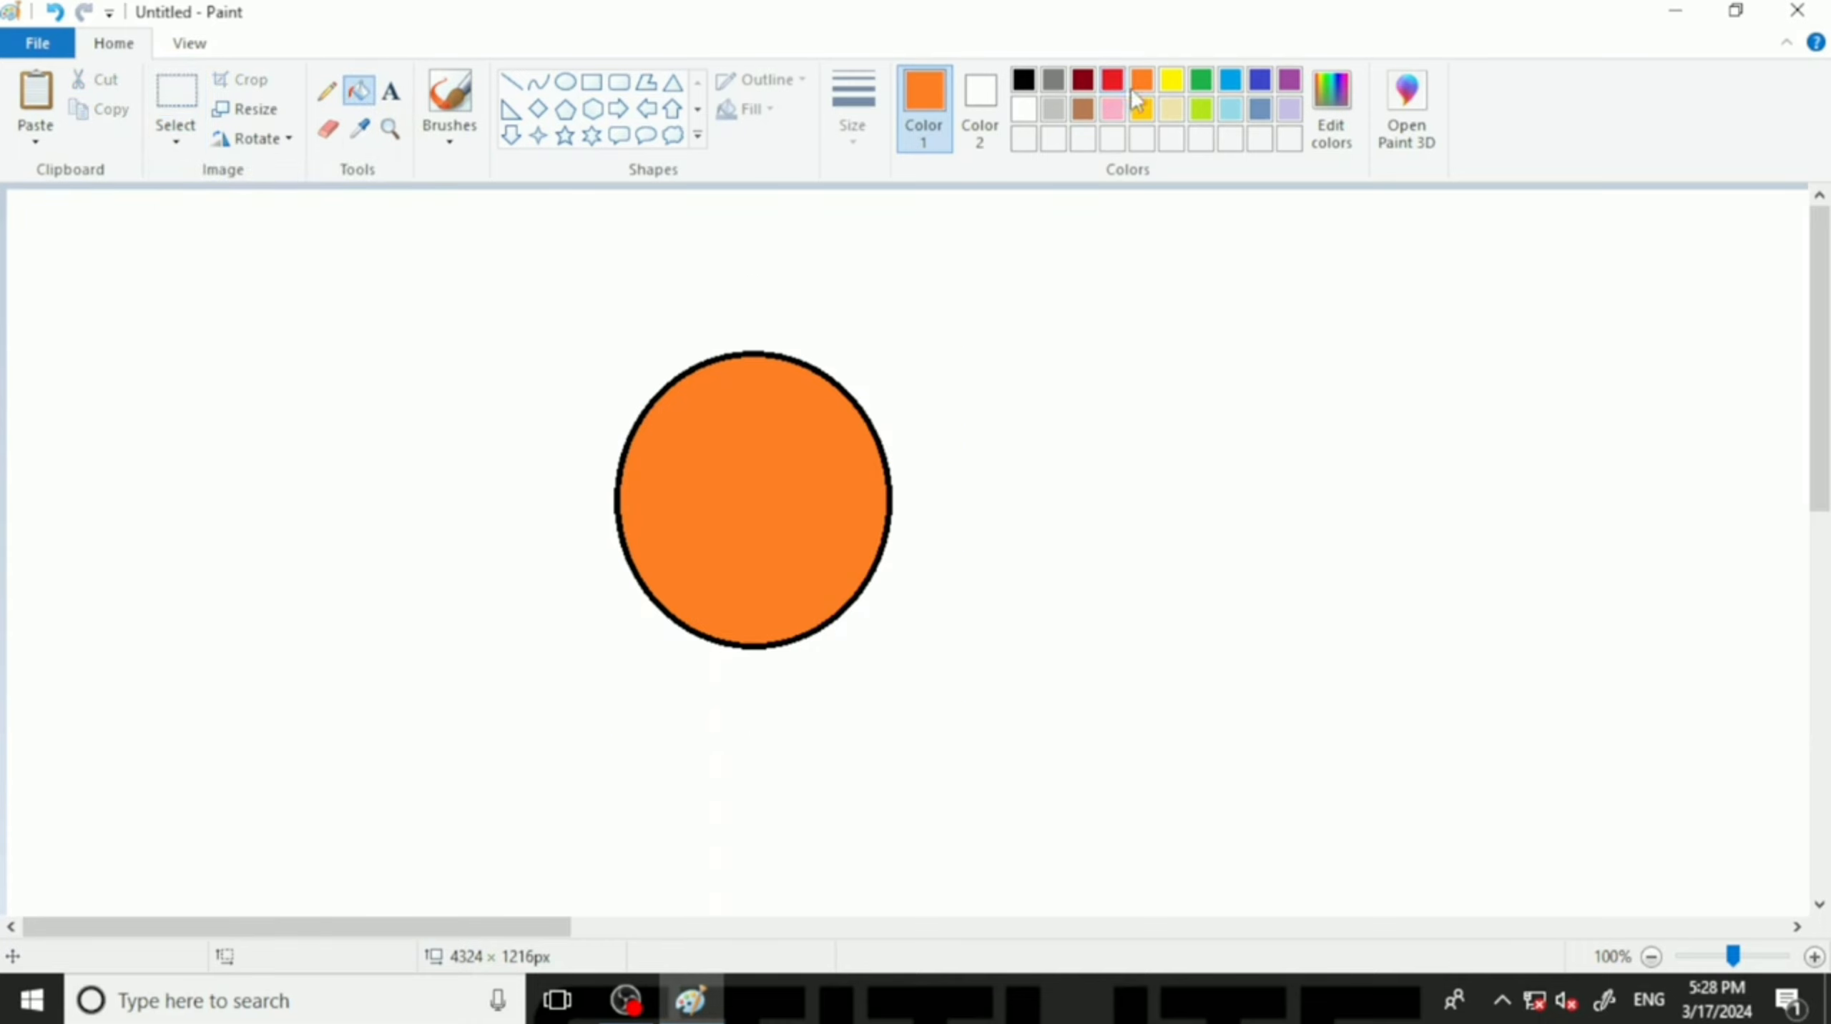
pyautogui.click(618, 80)
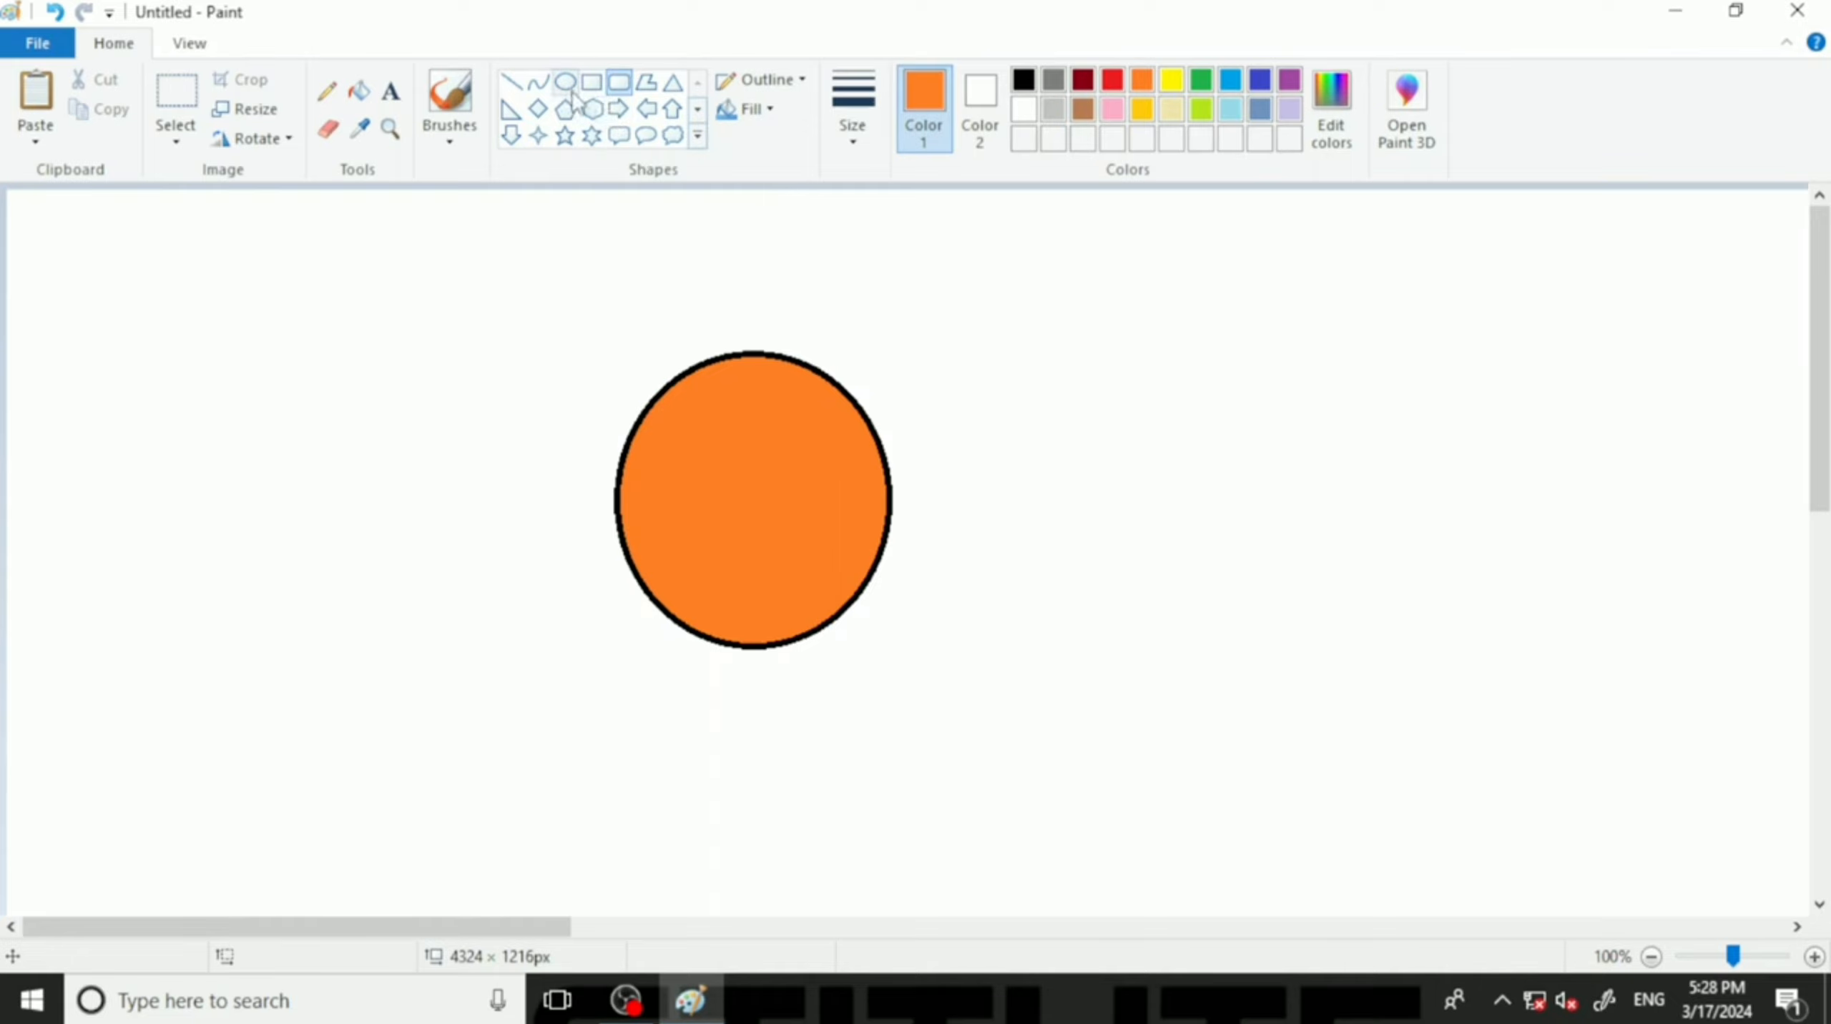
pyautogui.click(591, 81)
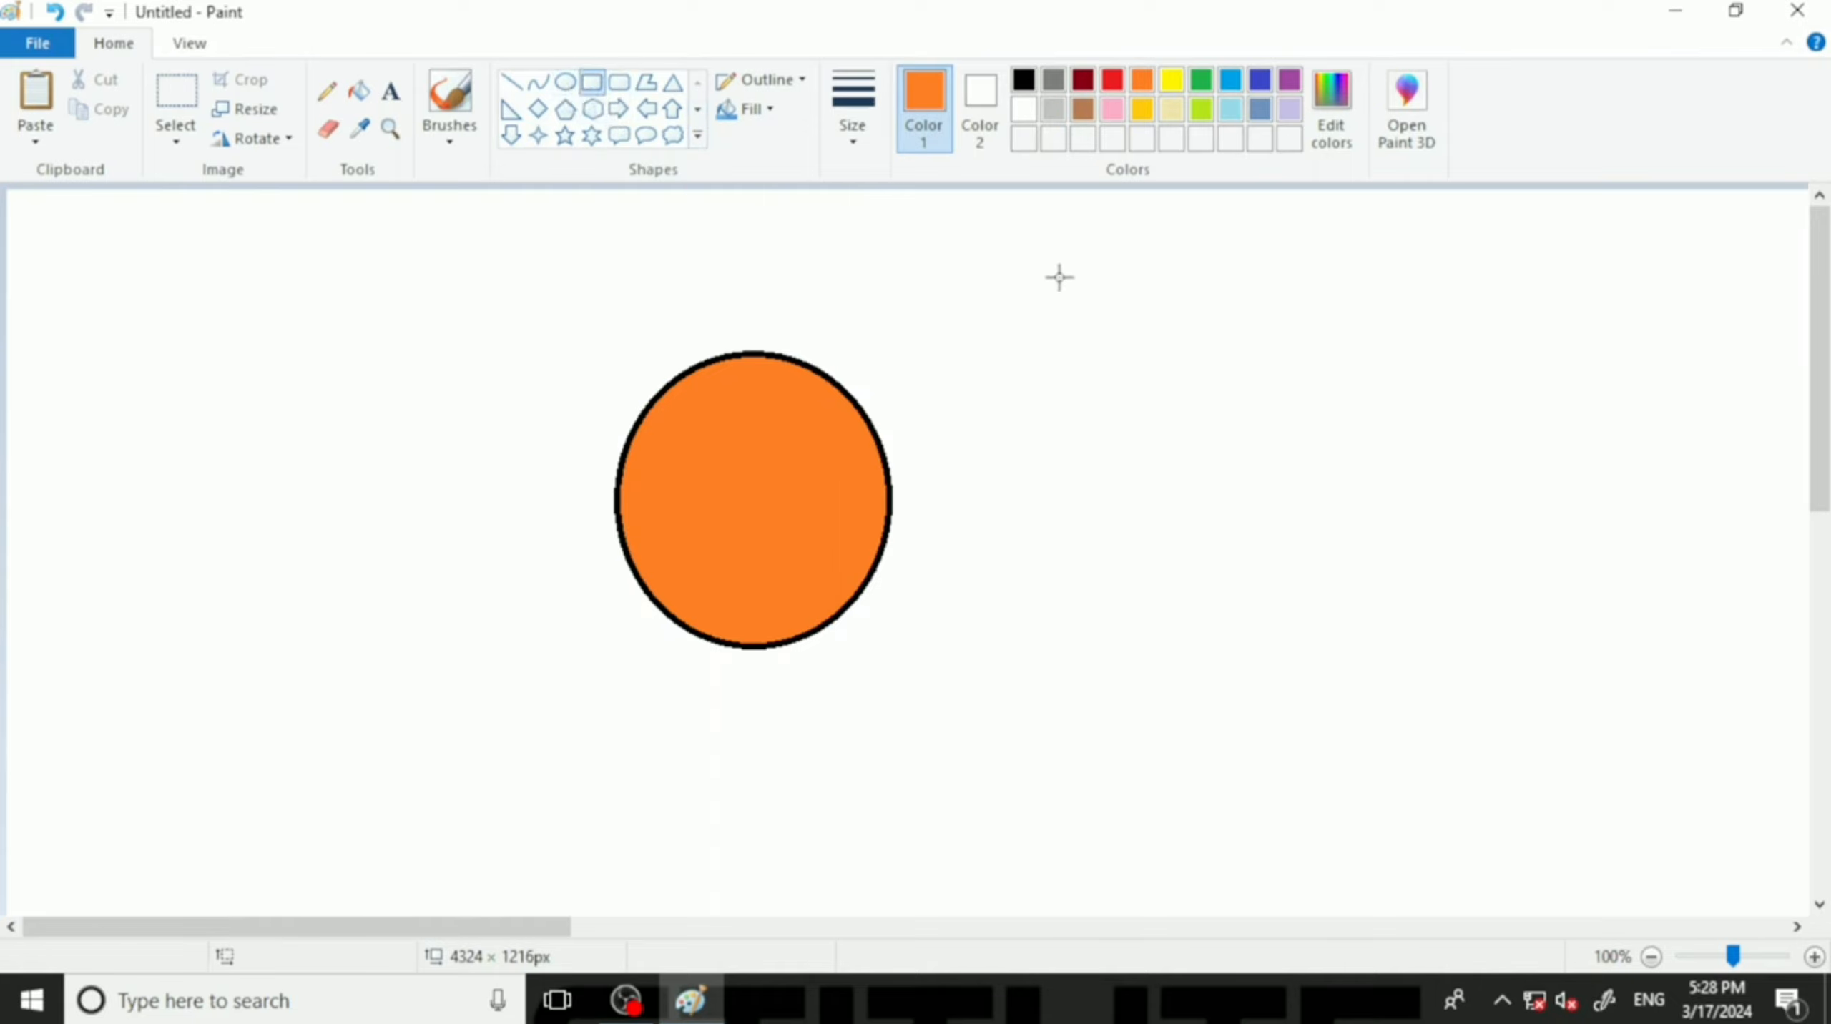
pyautogui.click(1023, 81)
pyautogui.moveTo(1090, 358); pyautogui.dragTo(1439, 710)
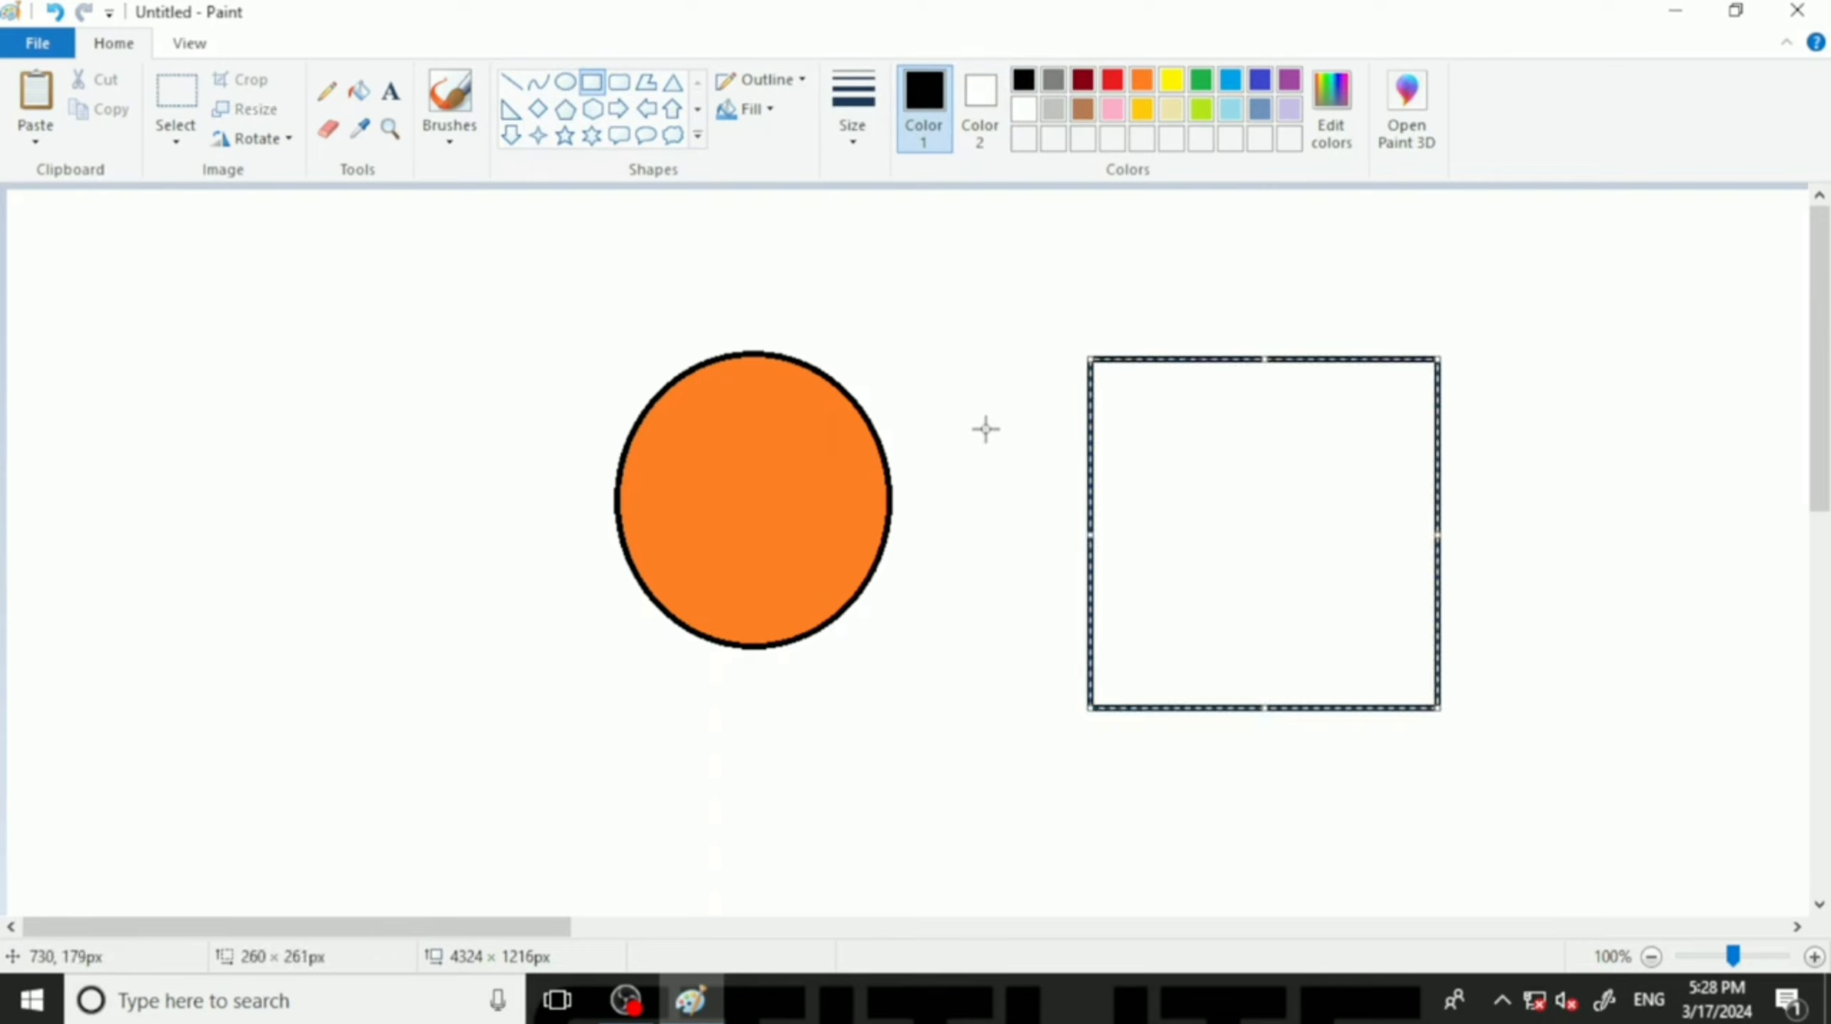
pyautogui.click(982, 423)
# Fill the inside of the square with yellow.
pyautogui.click(358, 90)
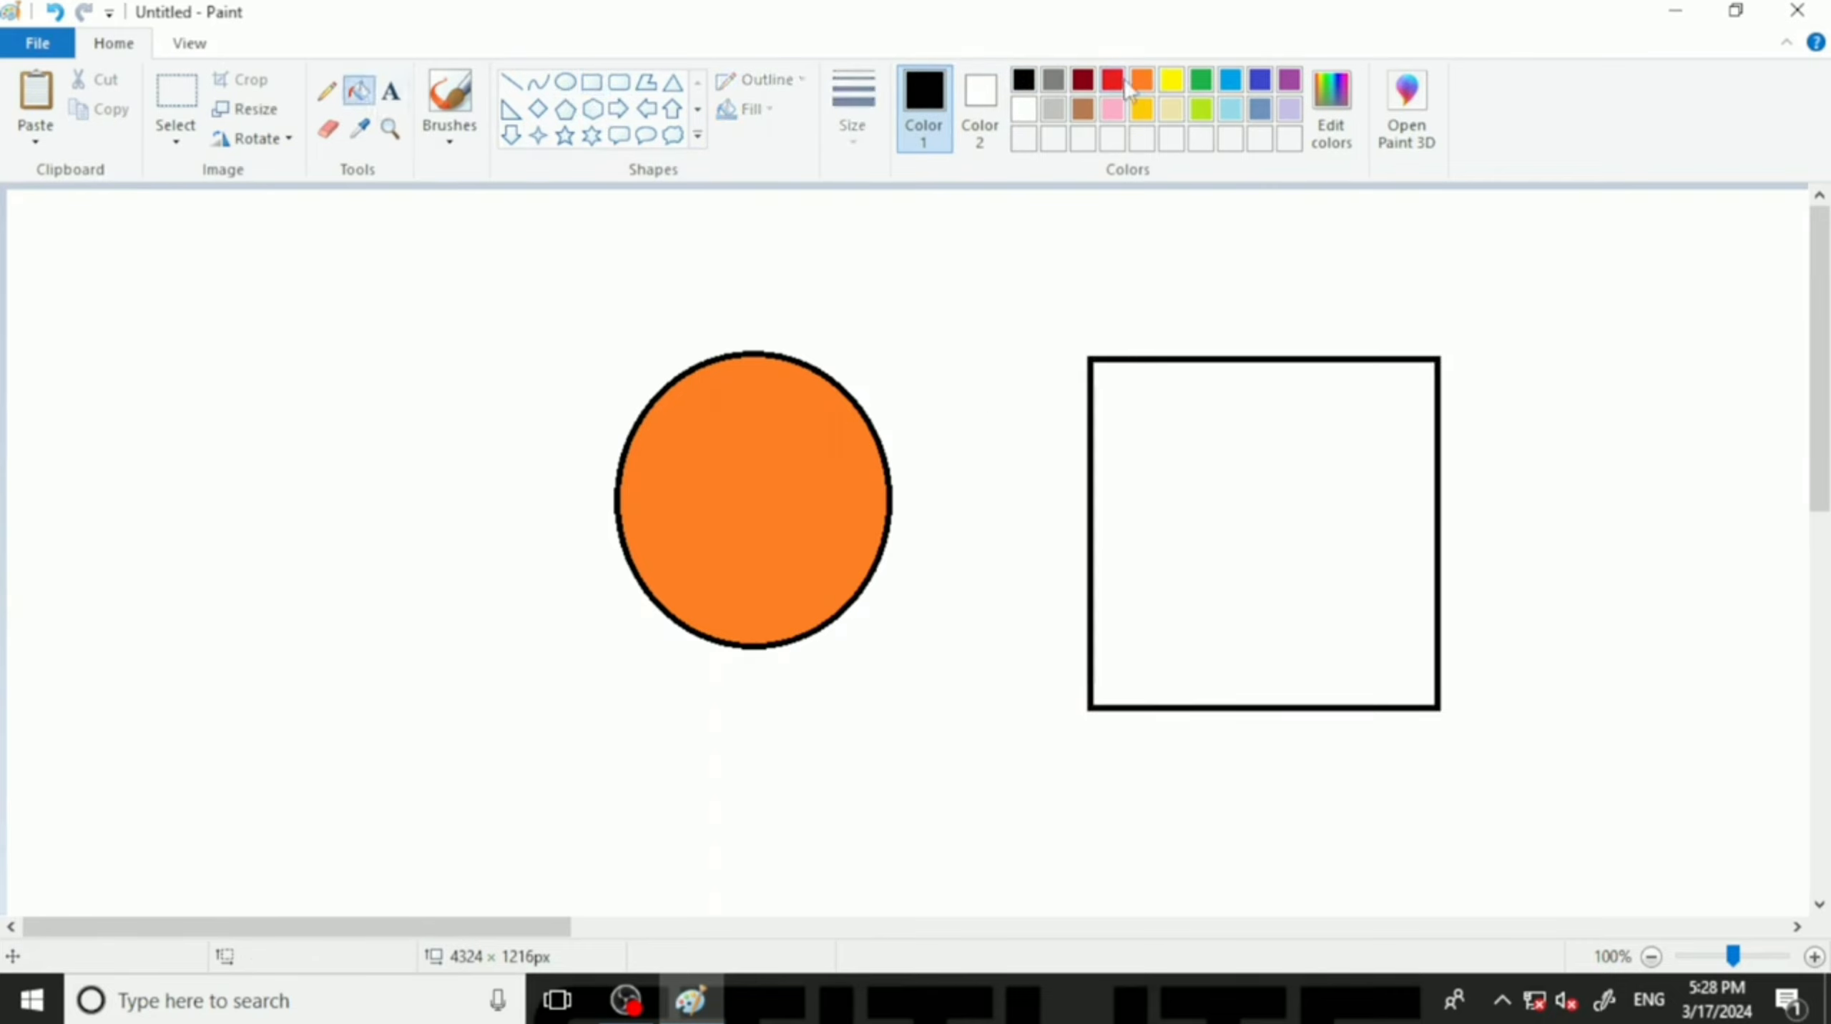
pyautogui.click(1169, 81)
pyautogui.click(1283, 397)
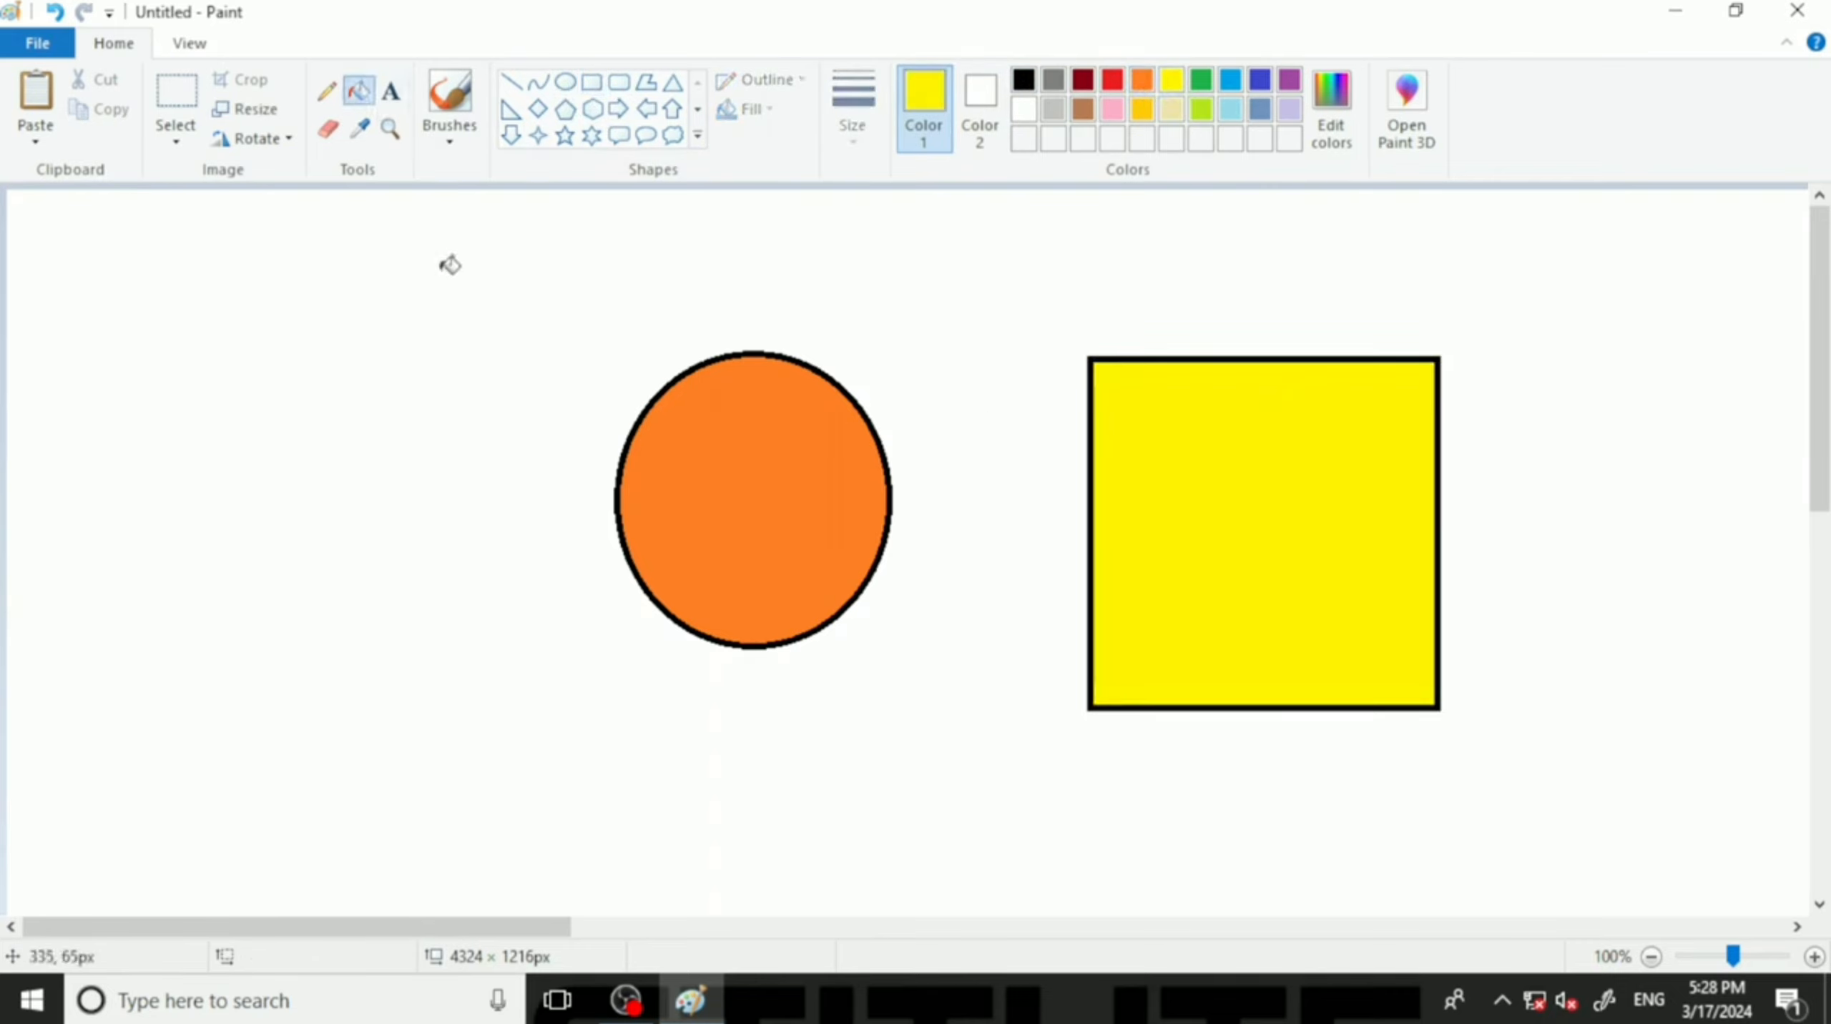
# Make a rectangular selection of about 314 × 372 px around the orange circle and invert the selection.
pyautogui.click(176, 92)
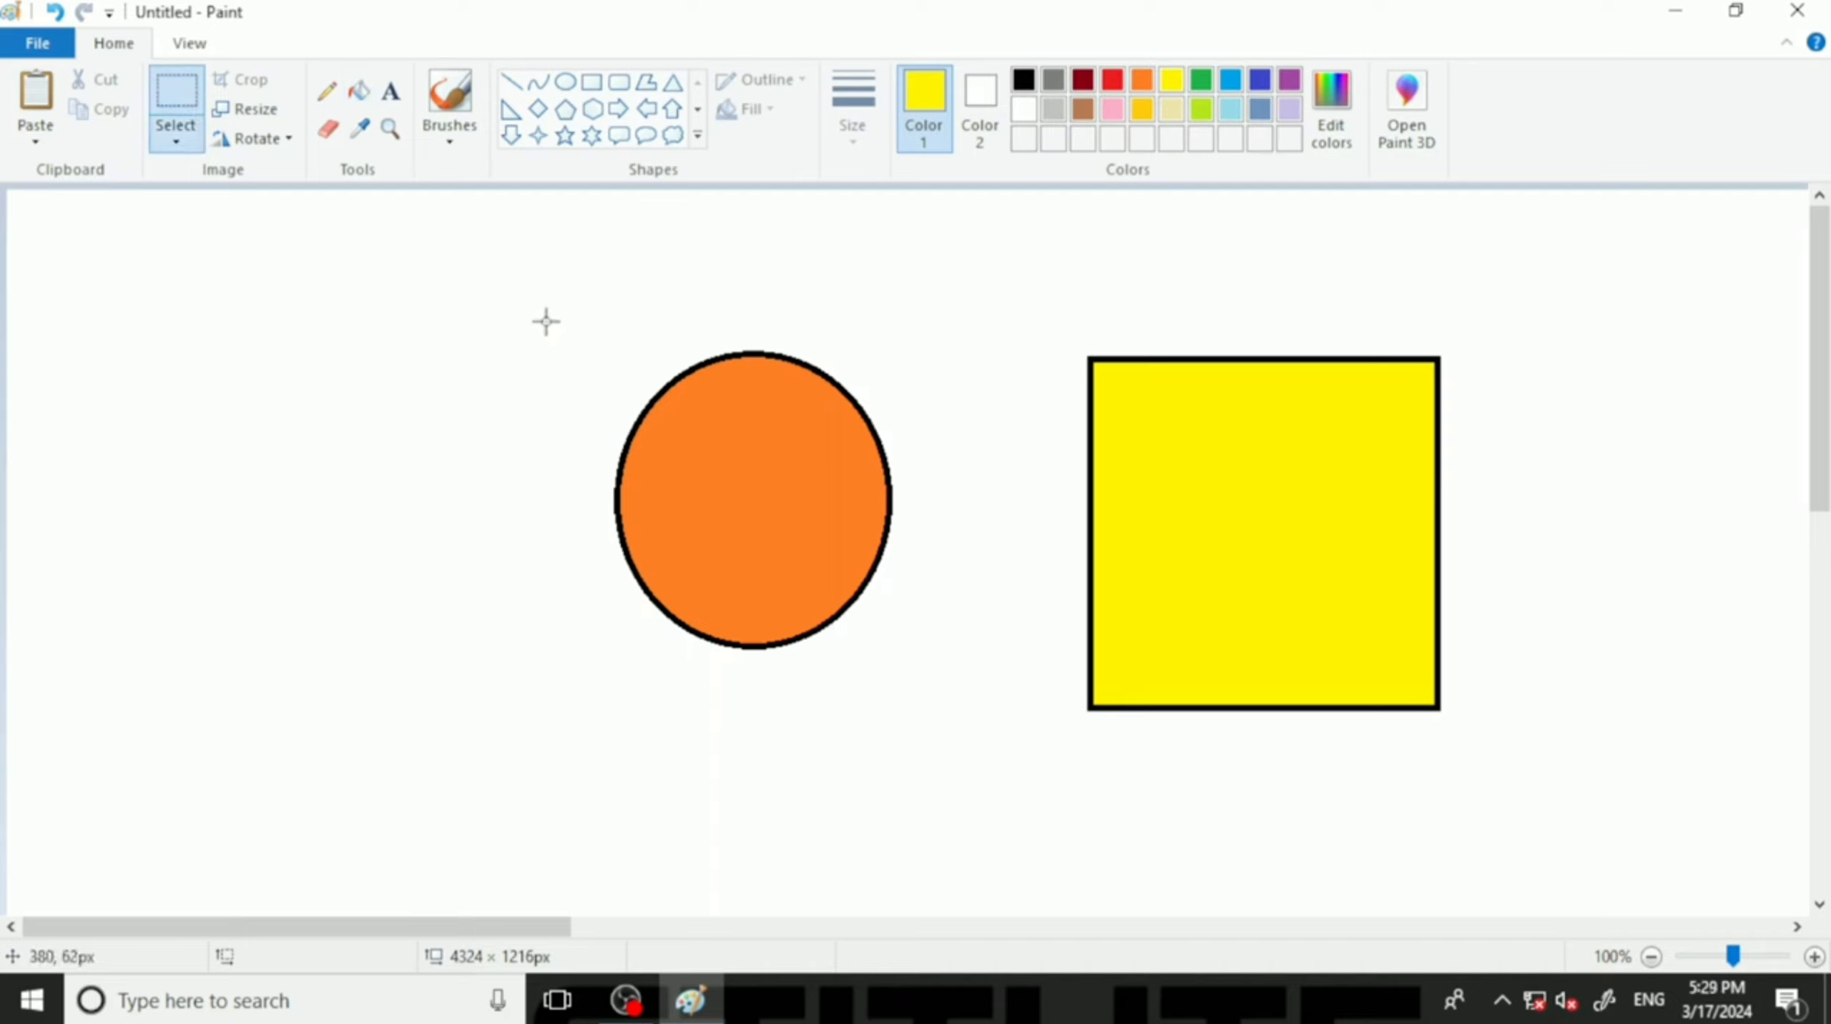
pyautogui.moveTo(516, 272); pyautogui.dragTo(938, 772)
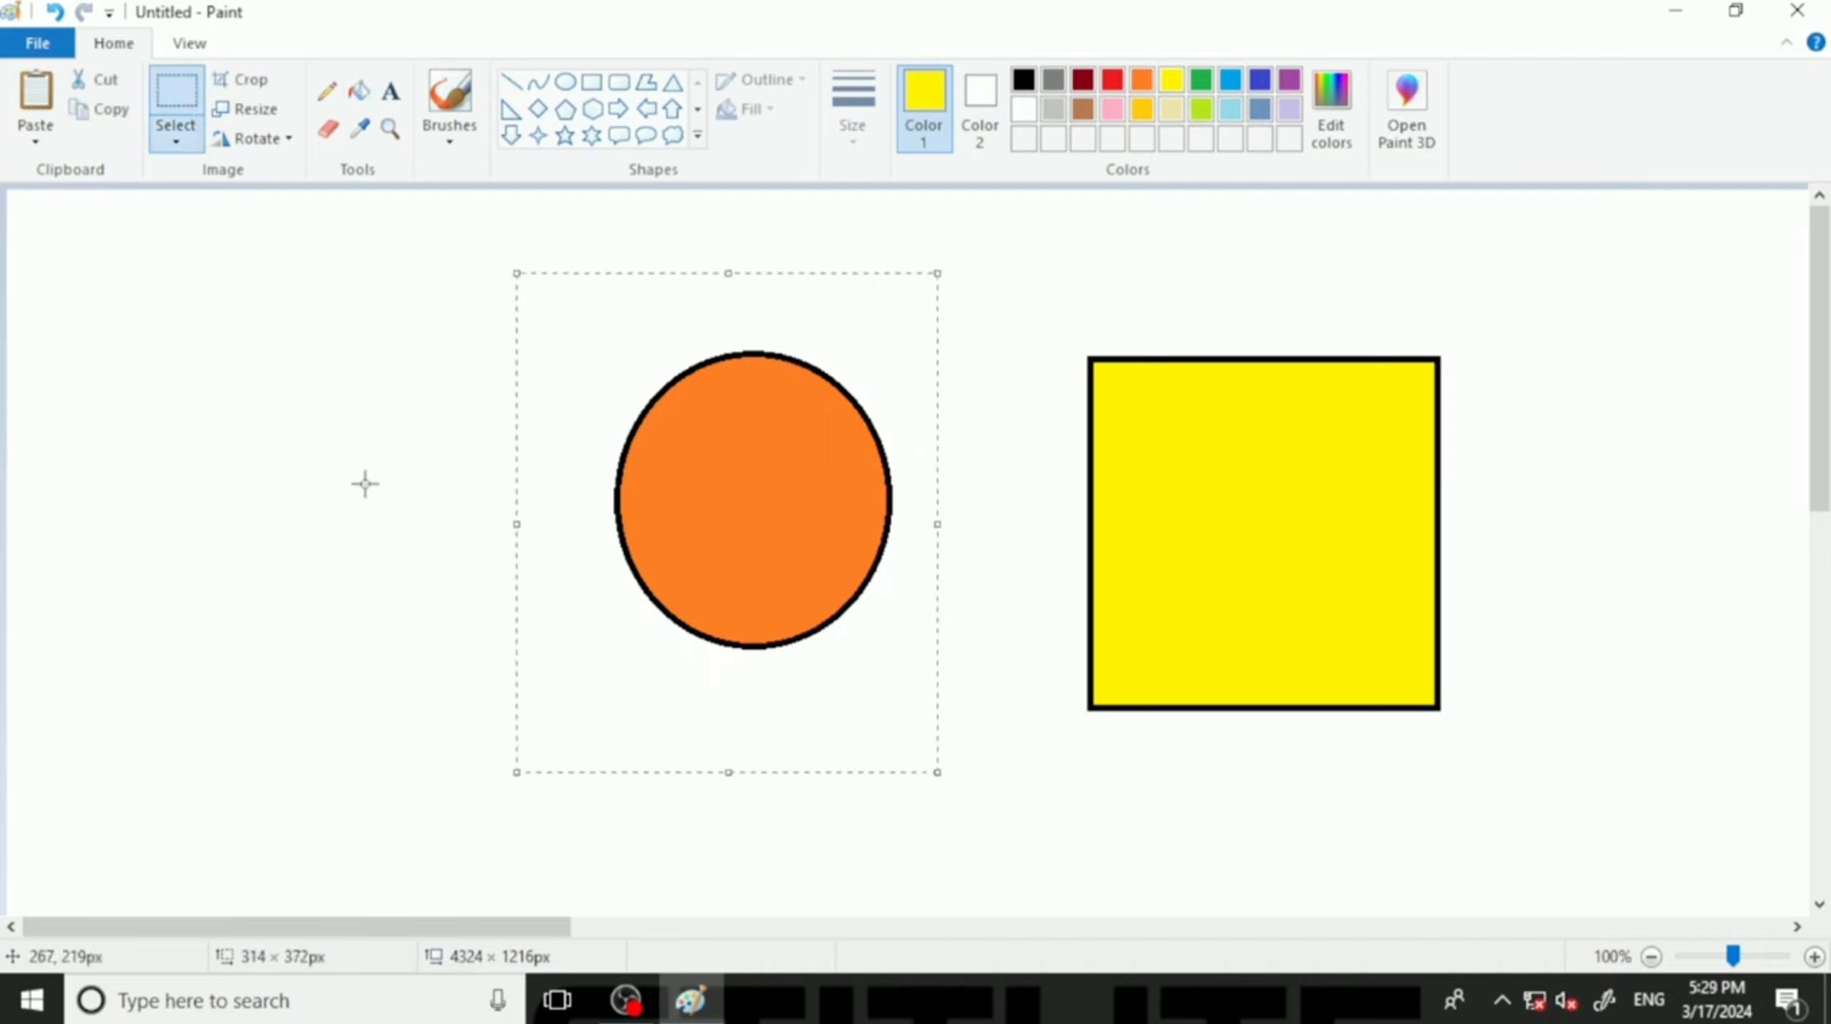
pyautogui.click(178, 143)
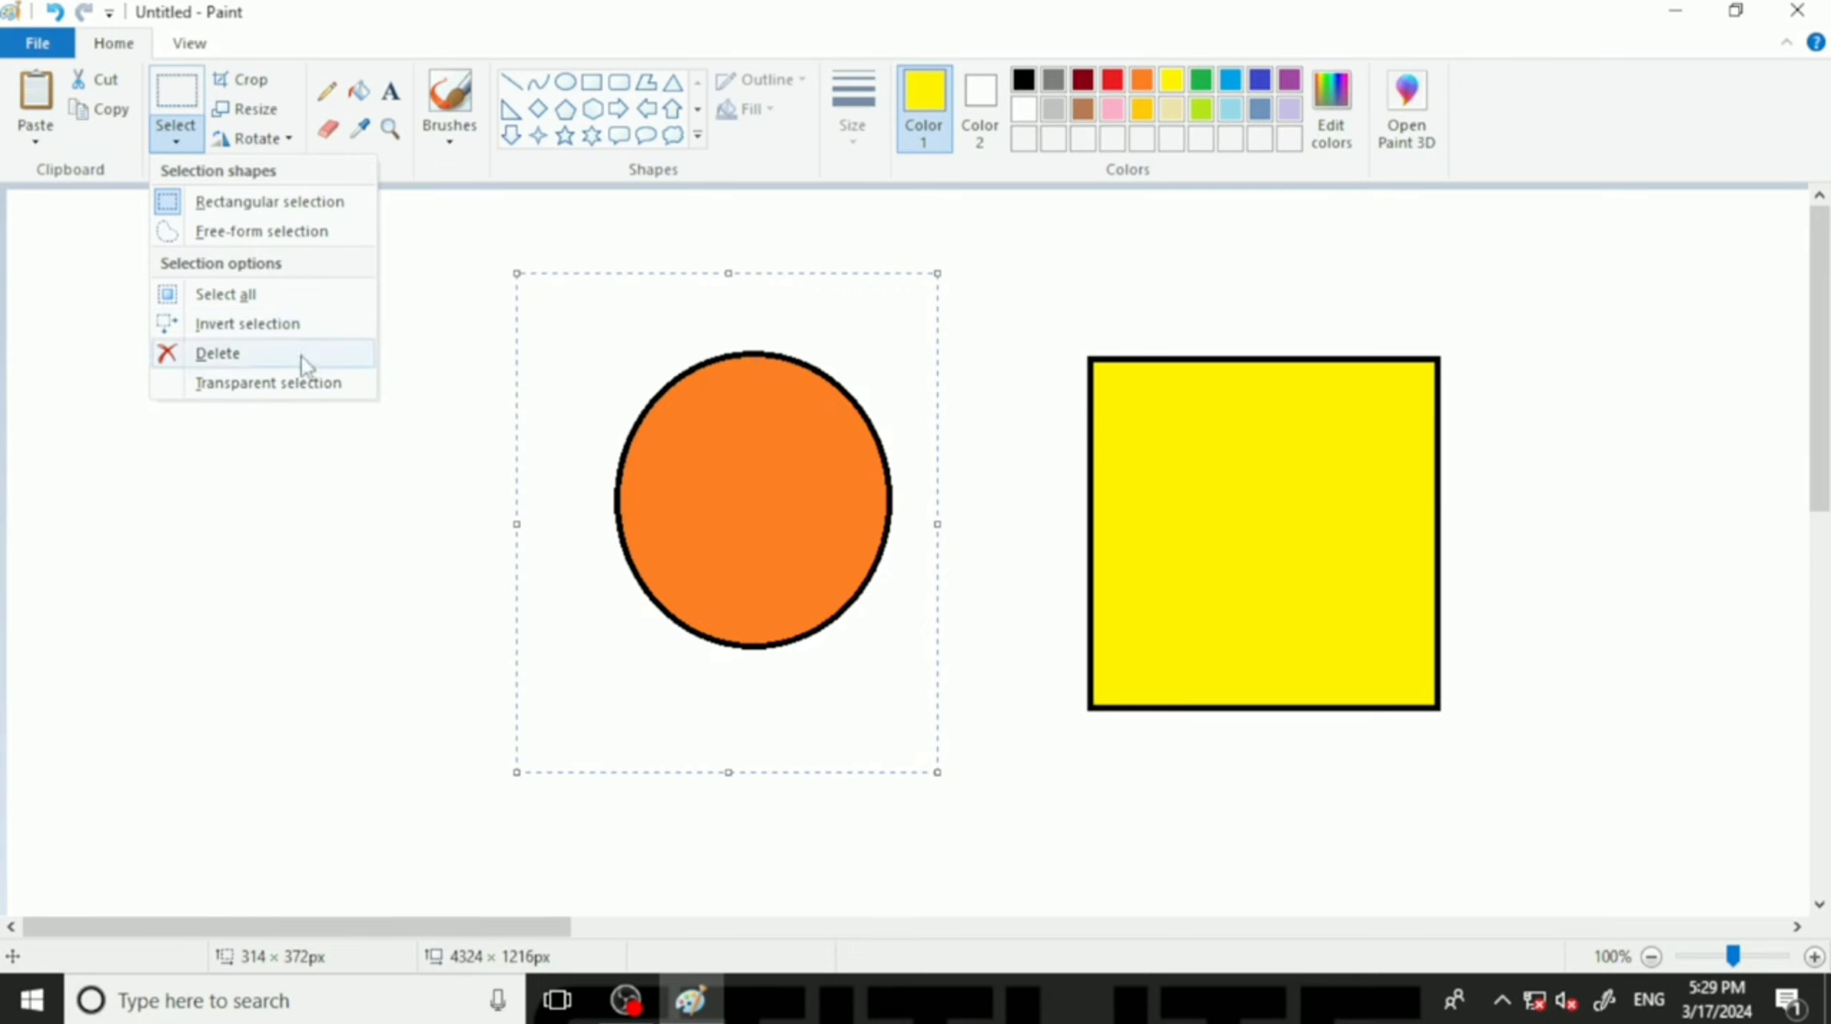
pyautogui.click(256, 325)
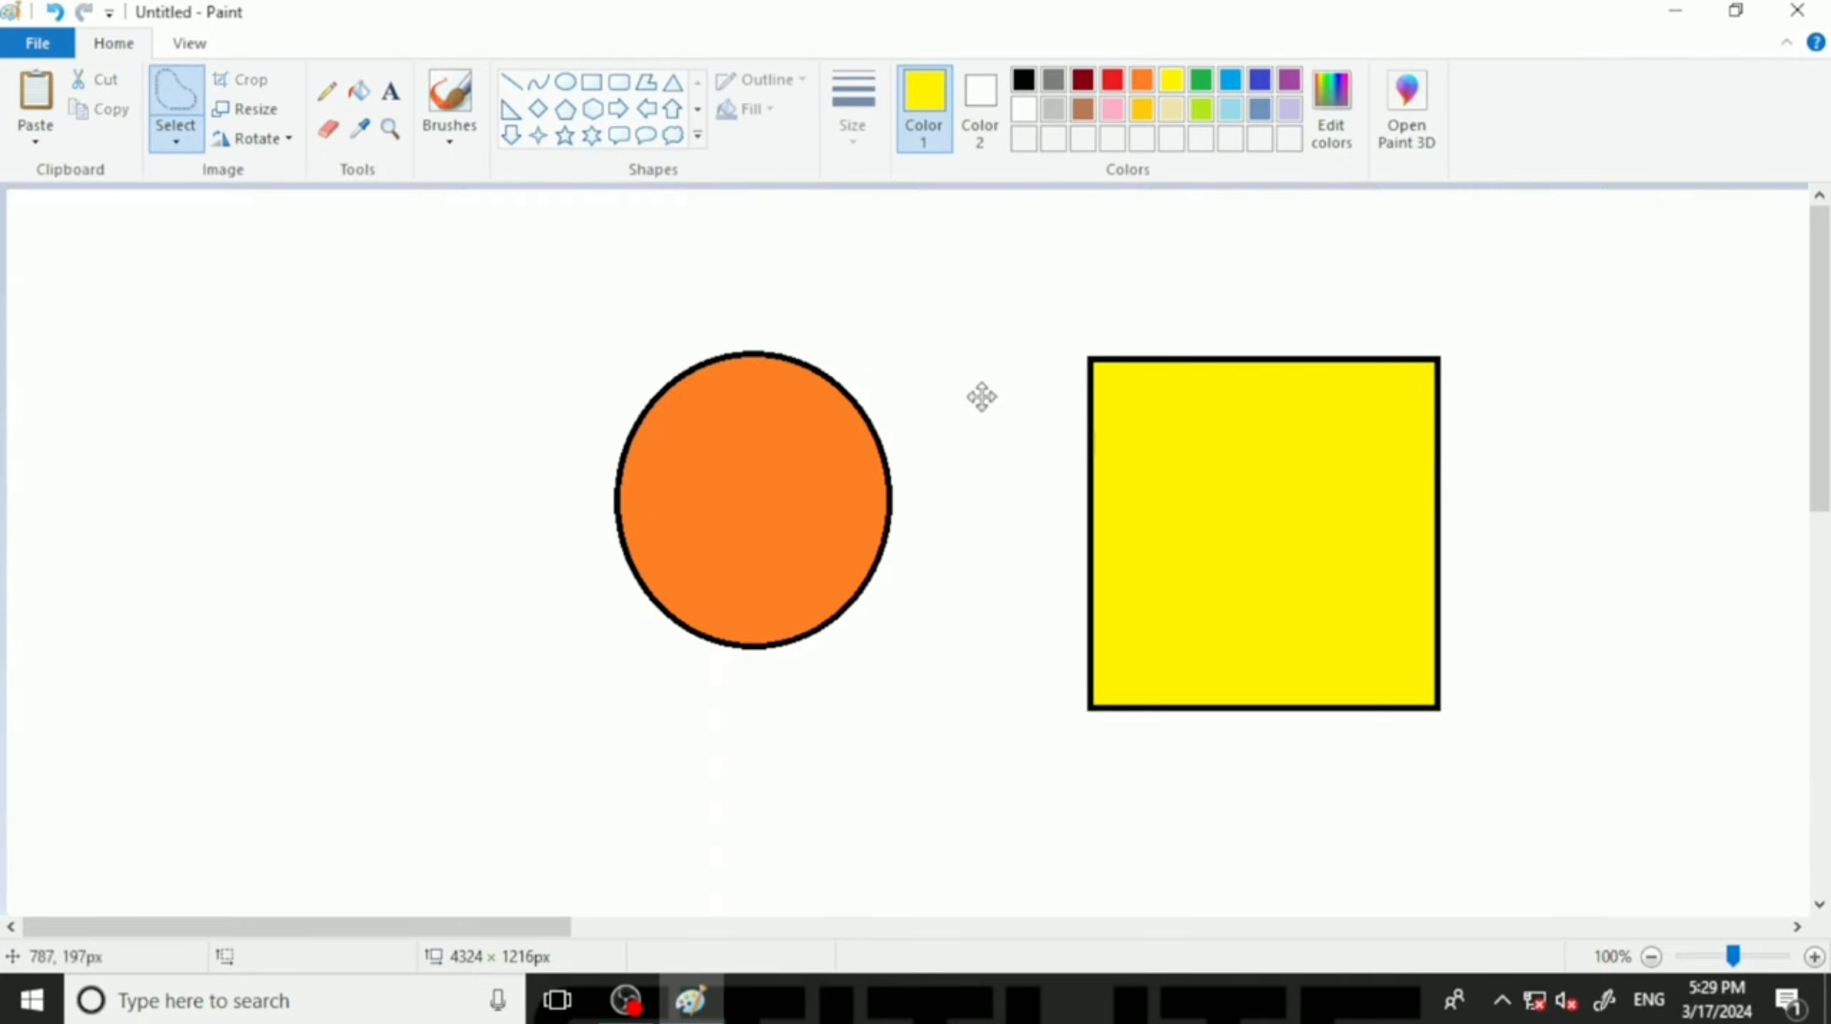
# Try moving the inverted selection with the yellow square around the canvas, and undo the move.
pyautogui.moveTo(1054, 576); pyautogui.dragTo(915, 775)
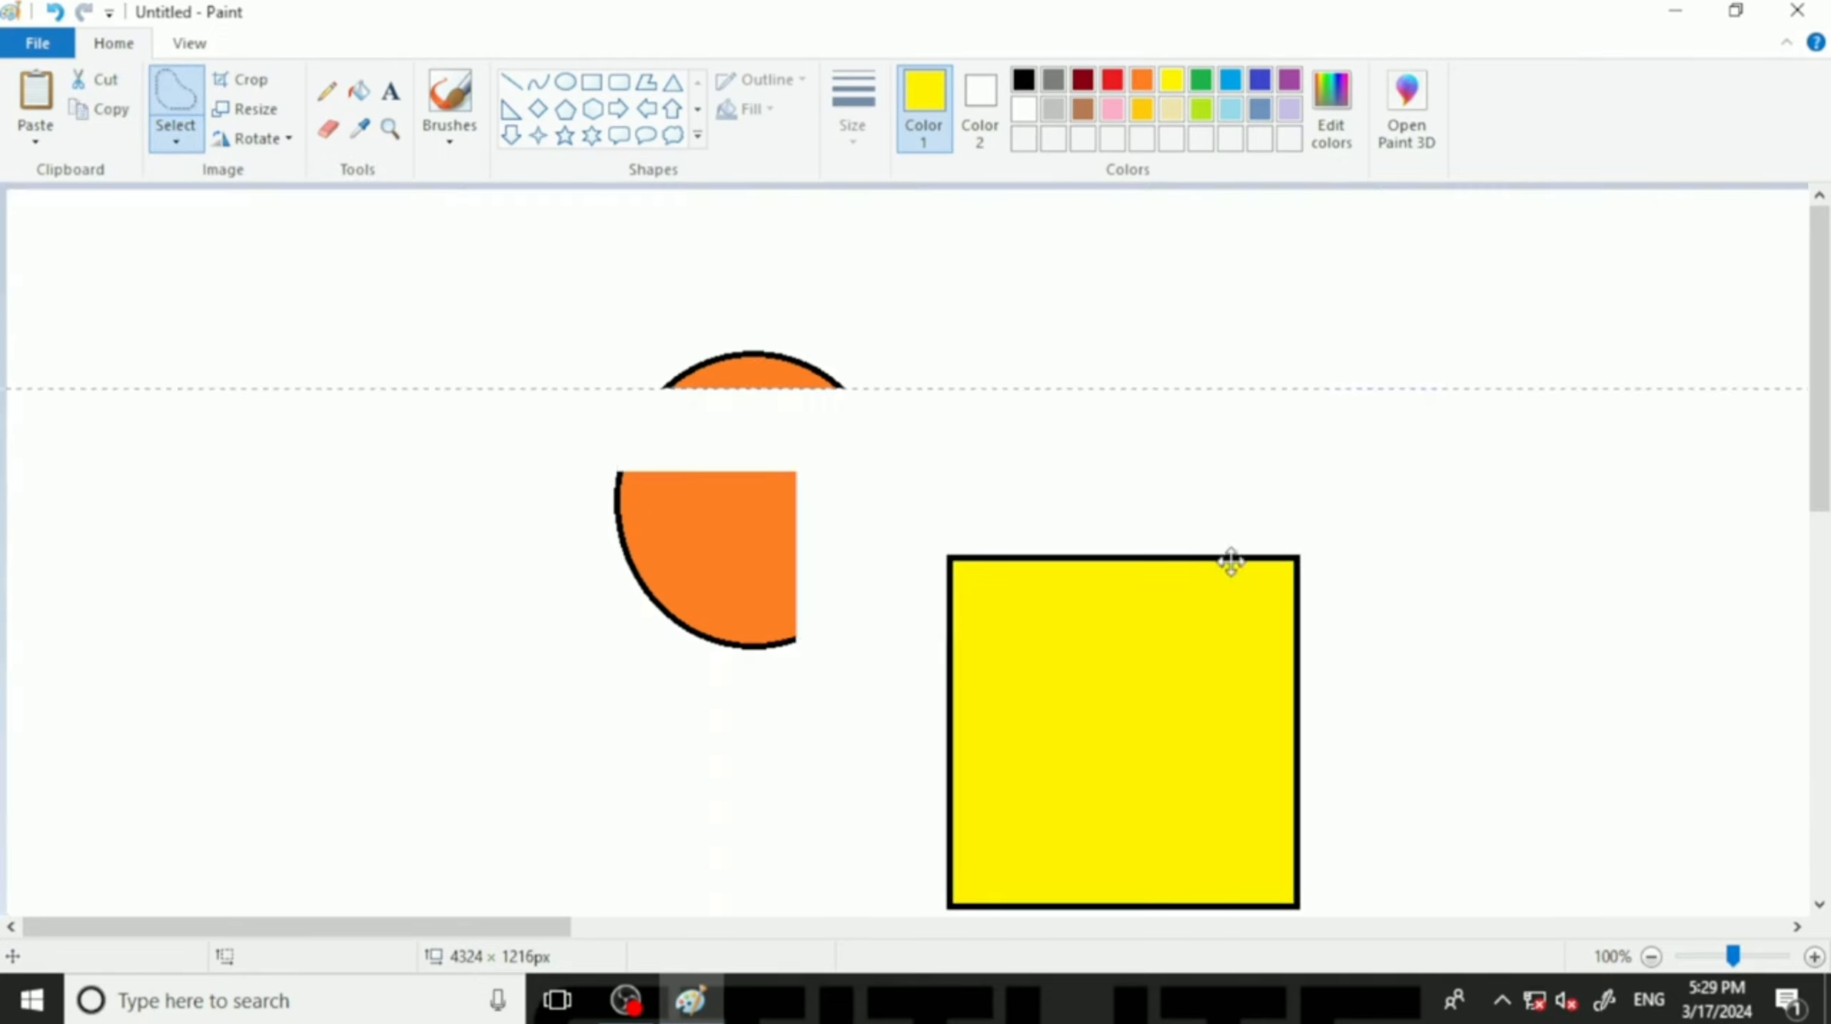
pyautogui.moveTo(1104, 513); pyautogui.dragTo(1447, 373)
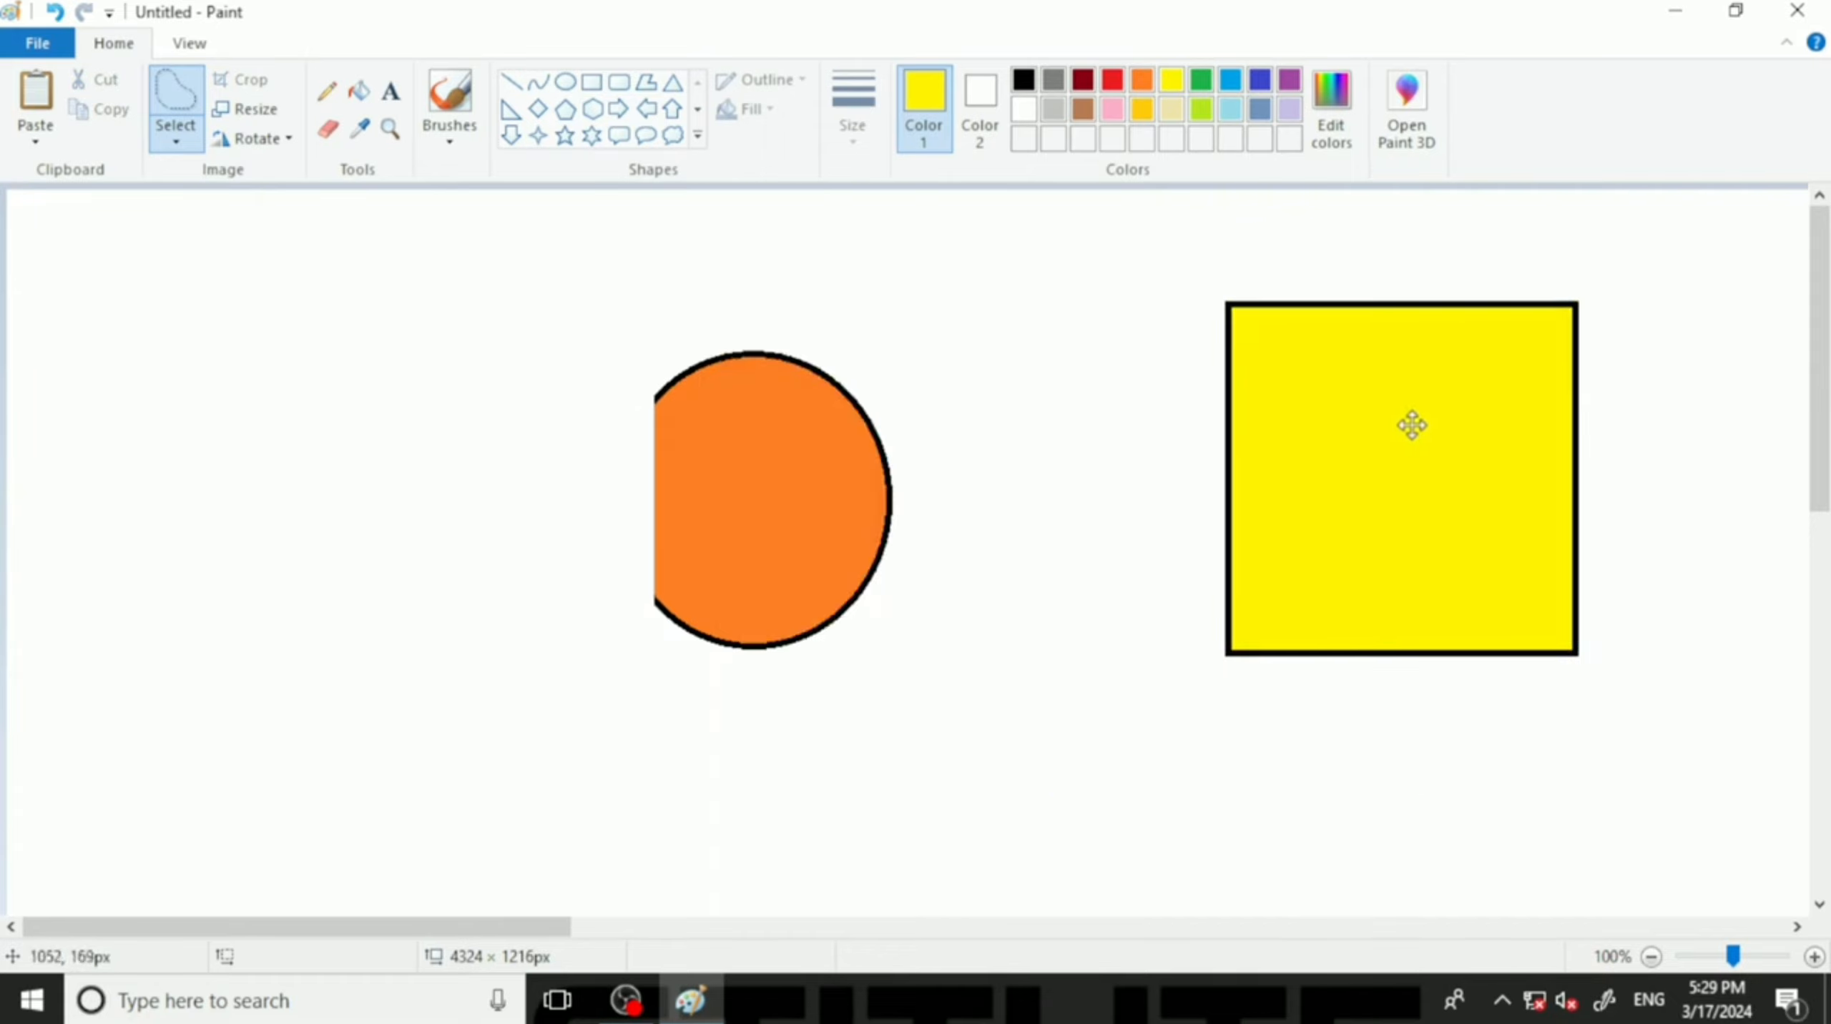
pyautogui.hotkey('ctrl', 'z')
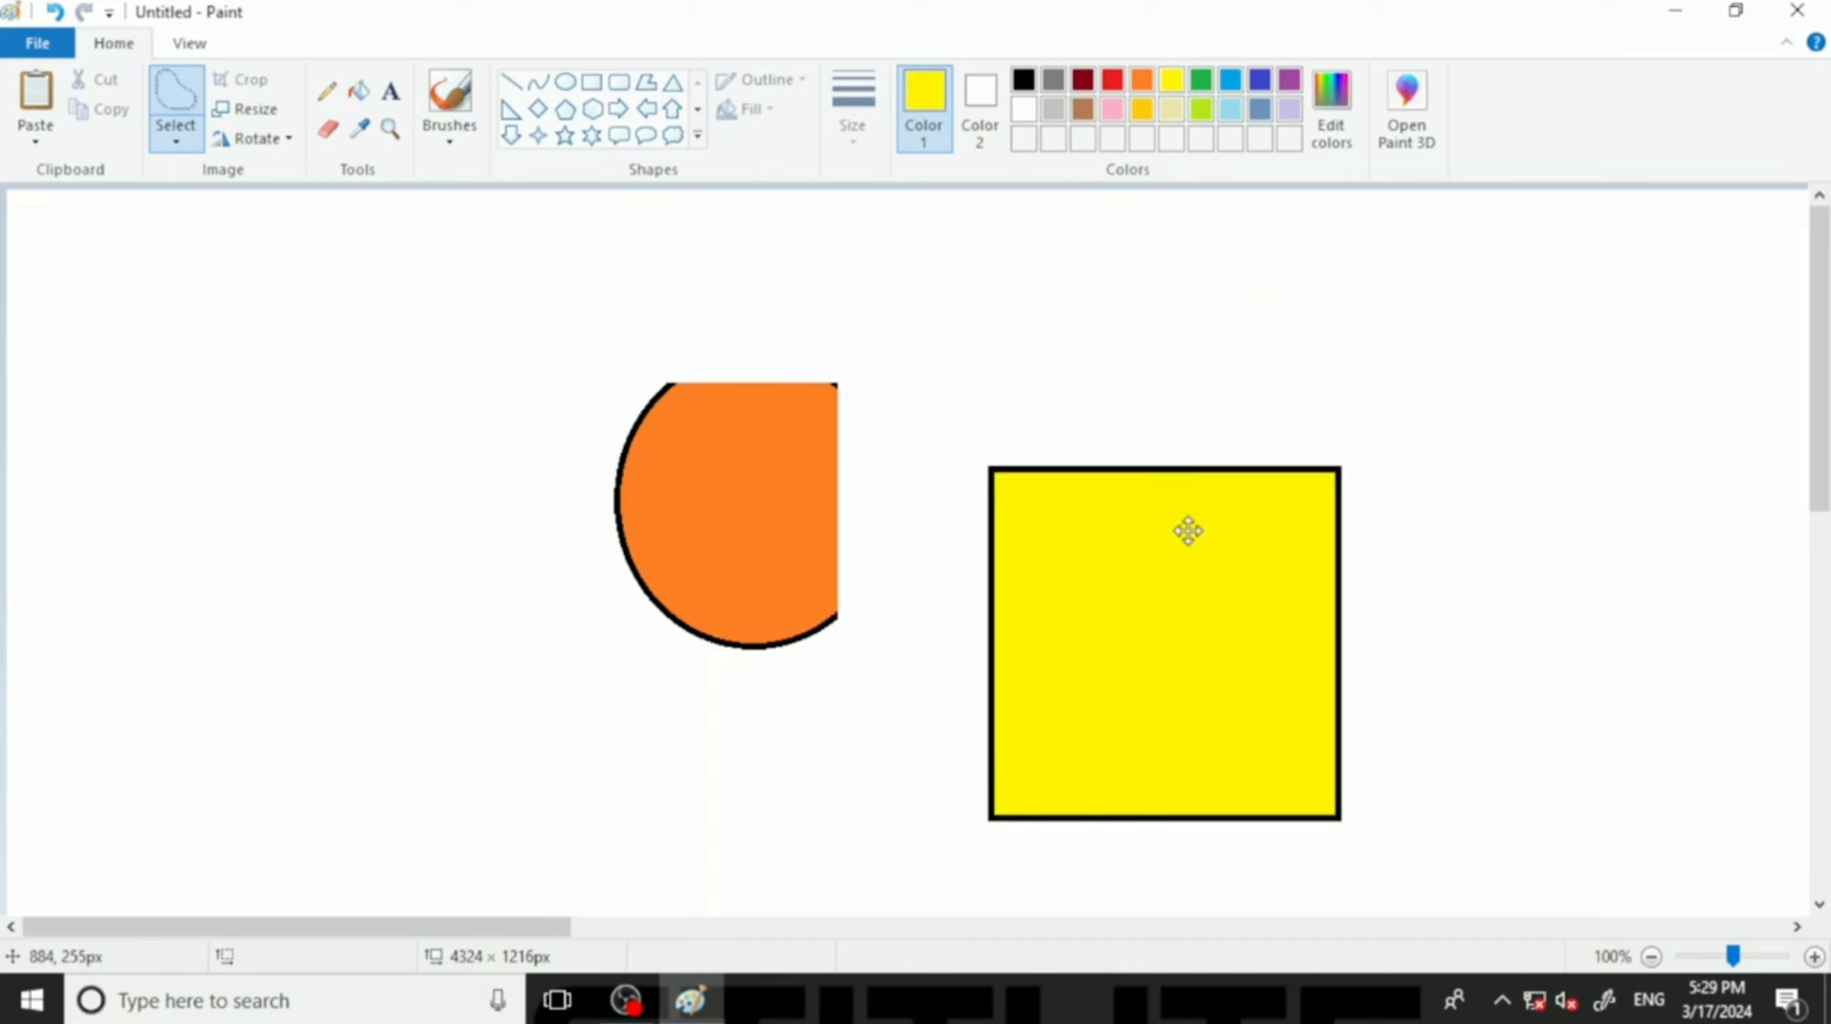
pyautogui.hotkey('ctrl', 'z')
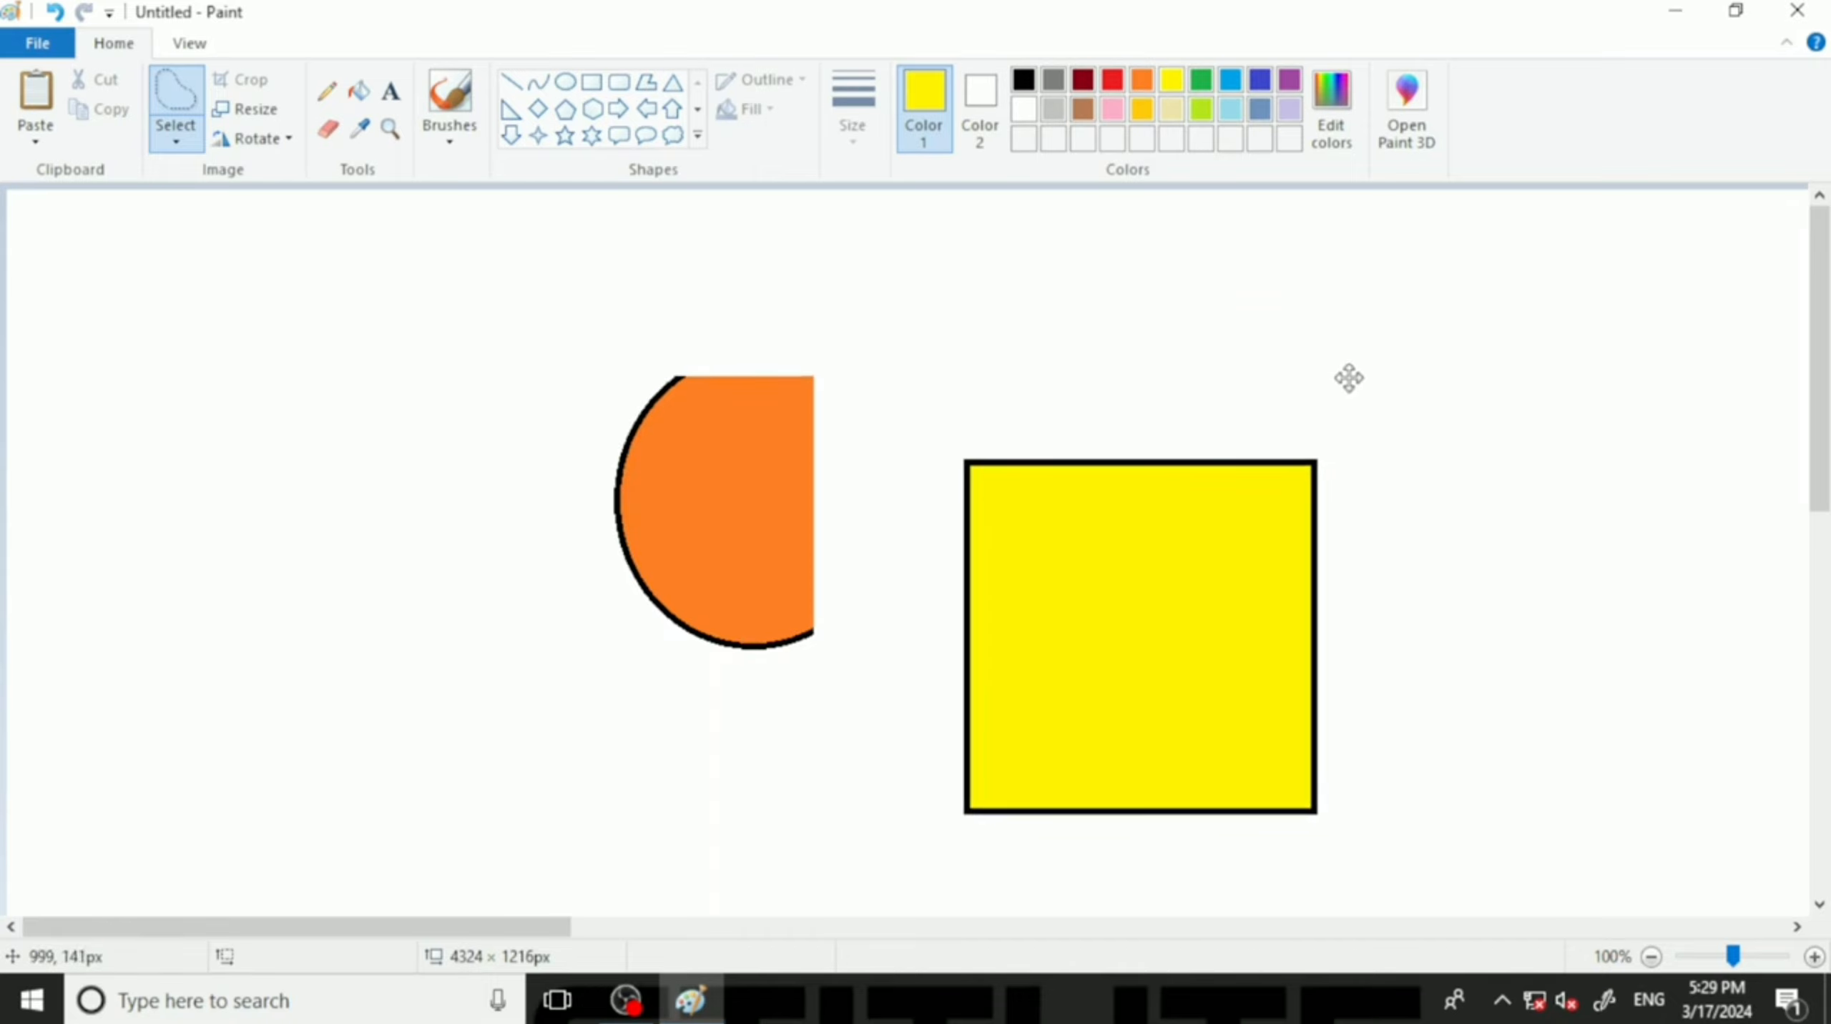
pyautogui.hotkey('ctrl', 'y')
pyautogui.moveTo(1355, 376); pyautogui.dragTo(1354, 379)
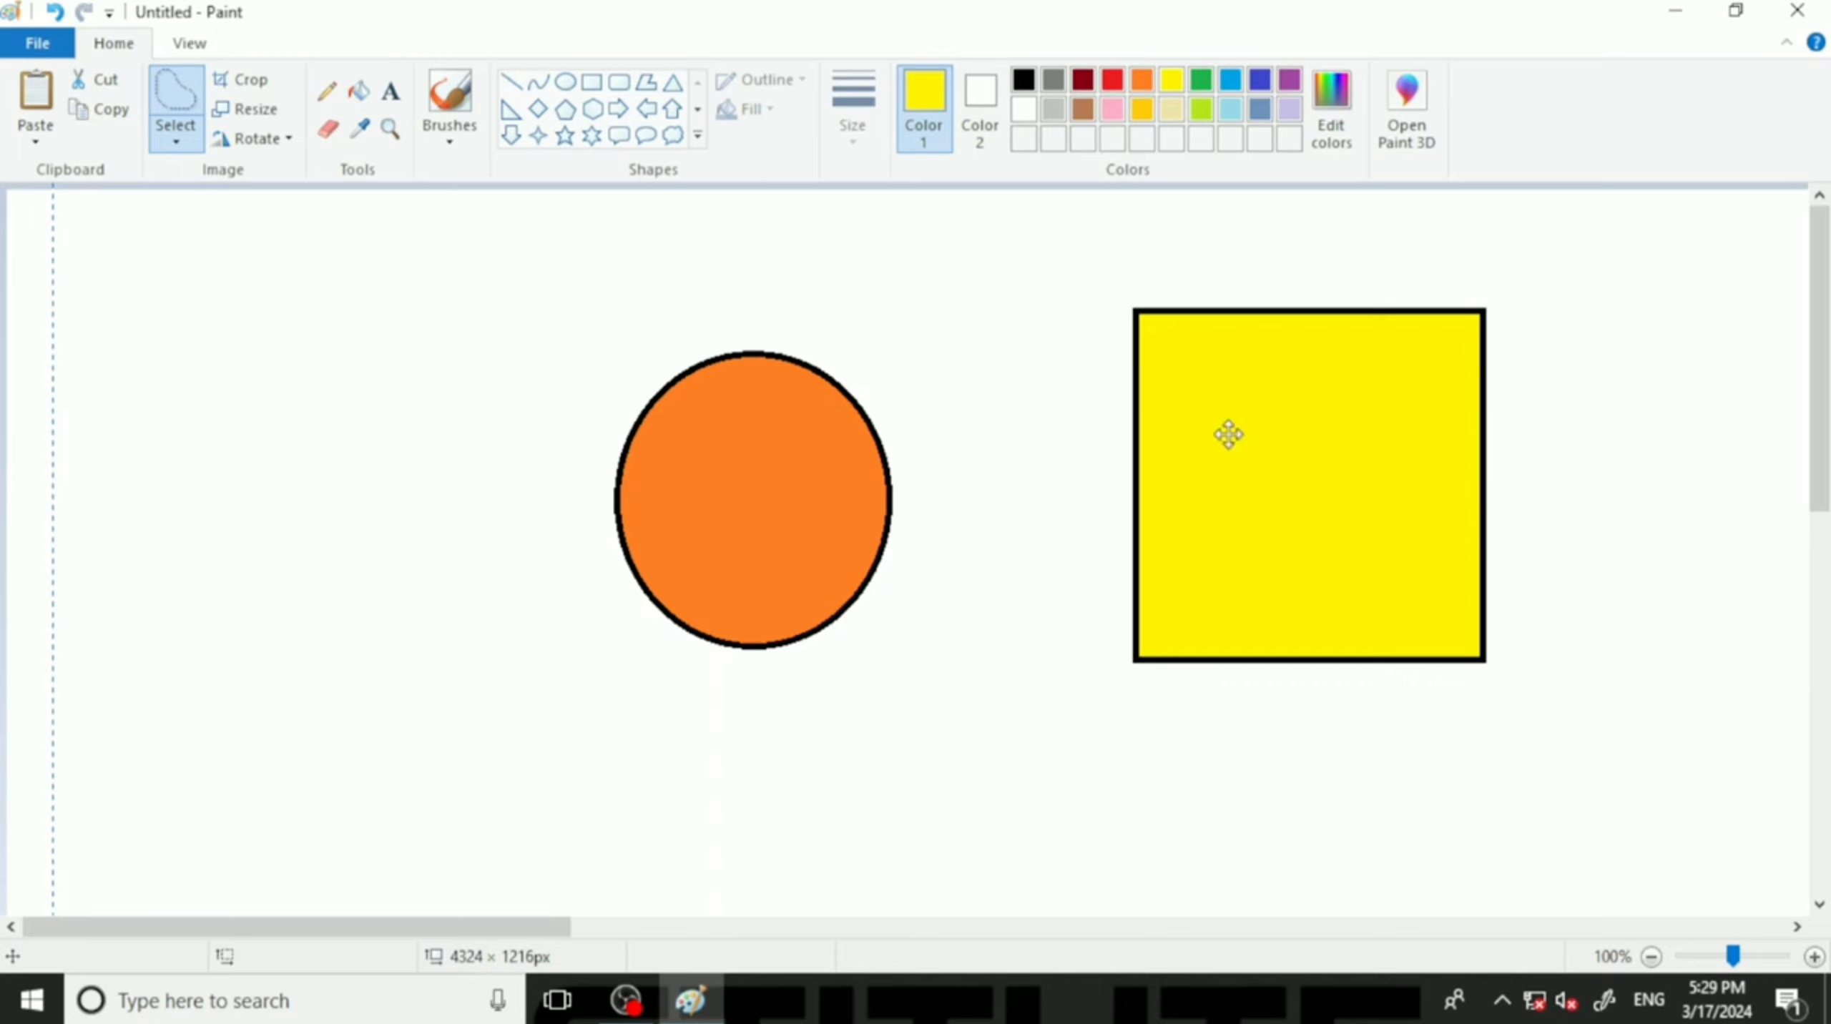
pyautogui.hotkey('ctrl', 'z')
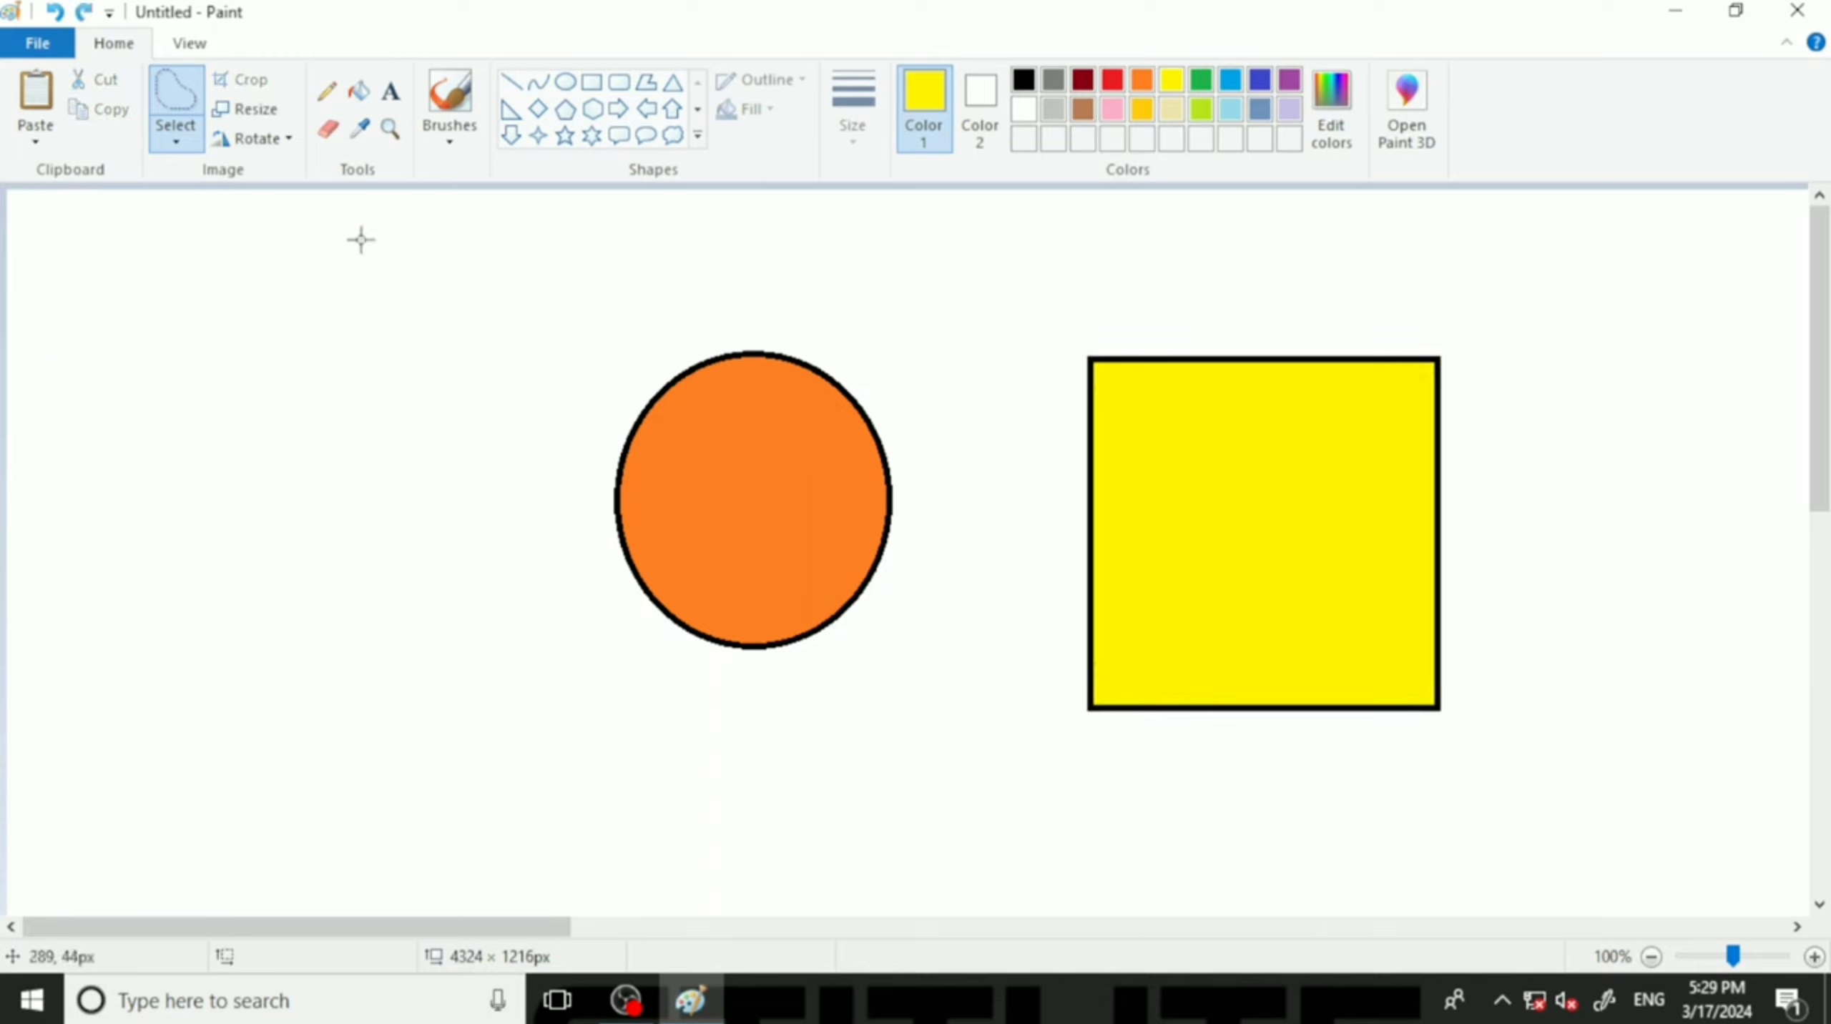
# Delete a rectangular selection of about 311 × 354 px containing the orange circle, and undo the deletion.
pyautogui.click(176, 142)
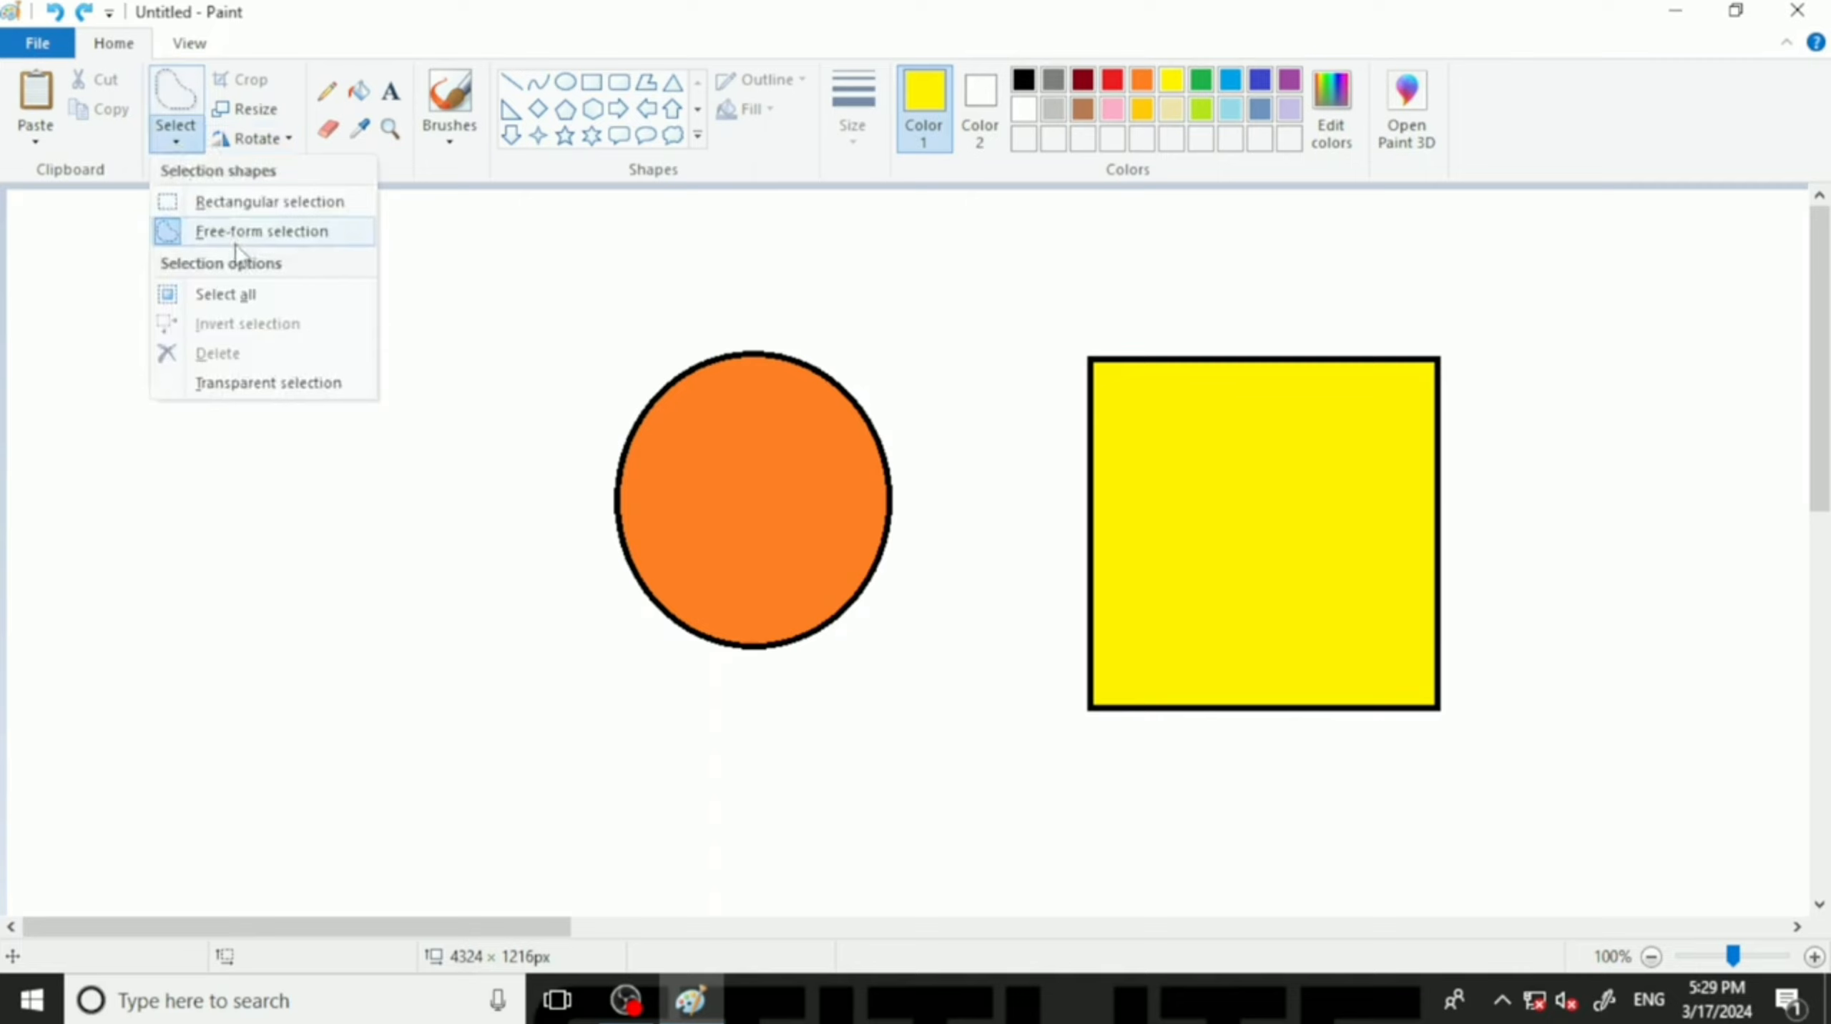
pyautogui.click(432, 255)
pyautogui.click(176, 142)
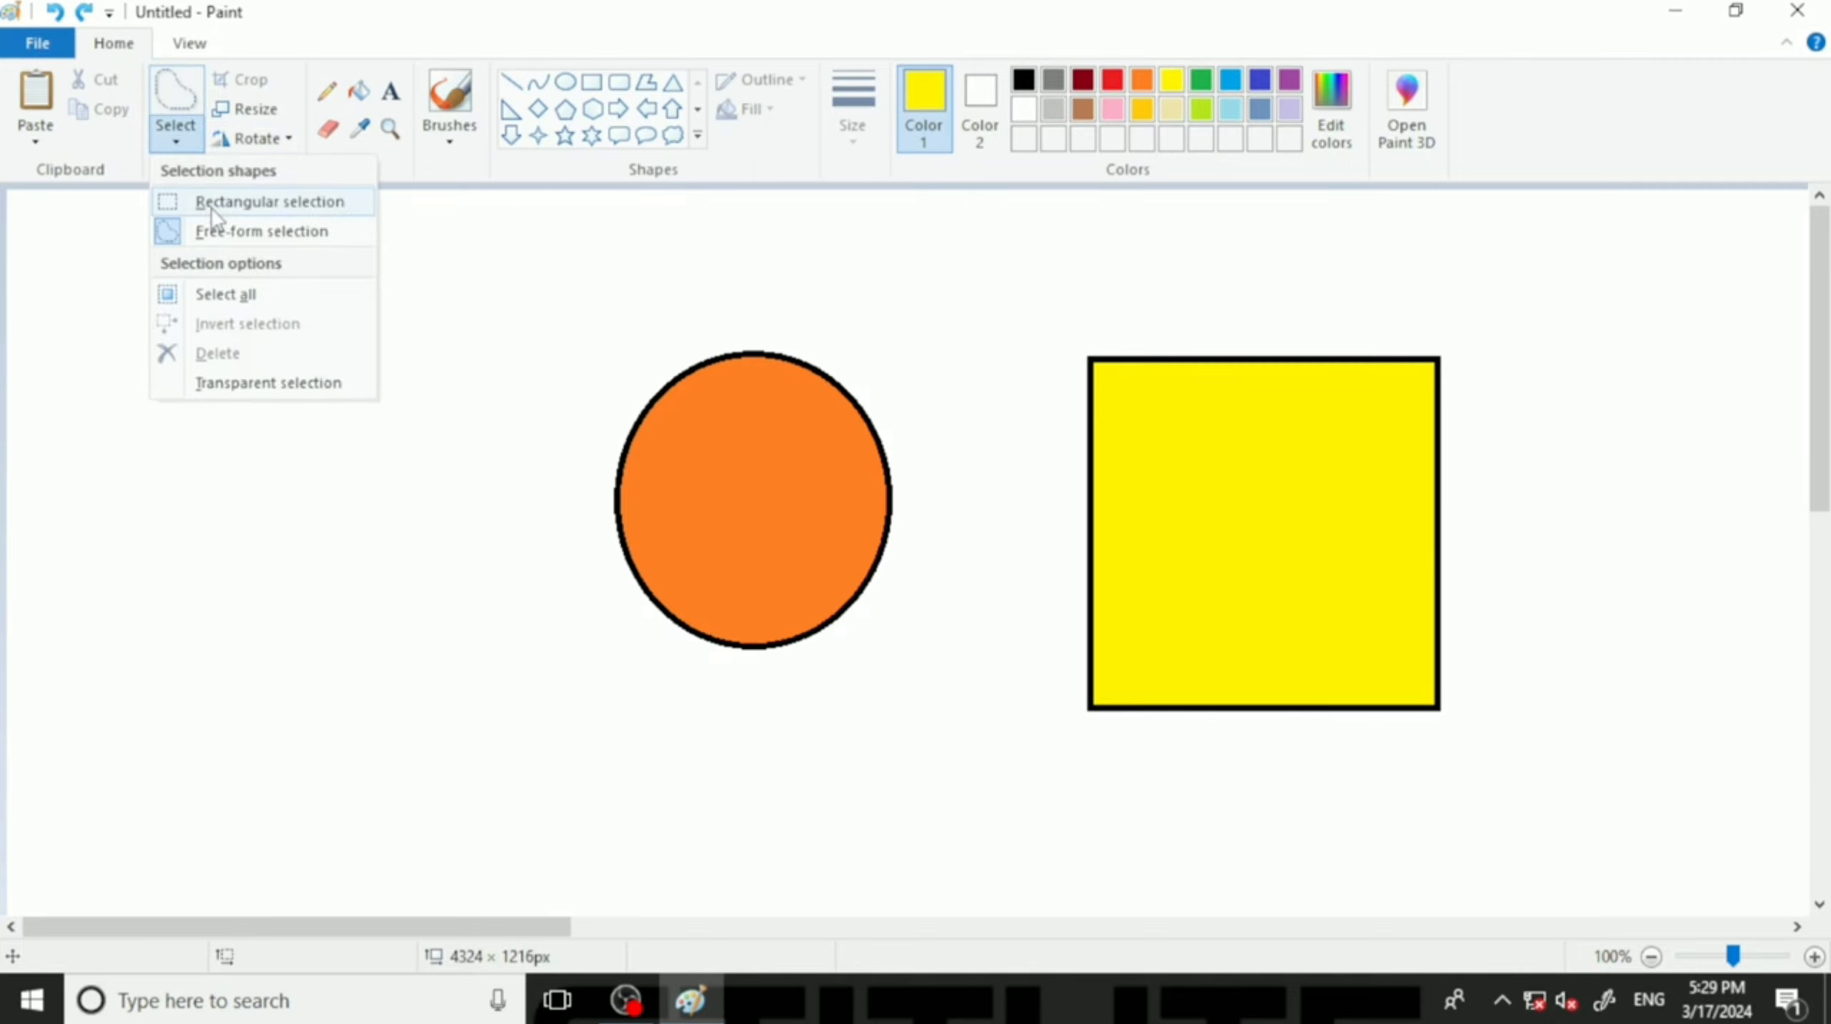
pyautogui.click(214, 198)
pyautogui.moveTo(515, 279); pyautogui.dragTo(932, 754)
pyautogui.click(179, 144)
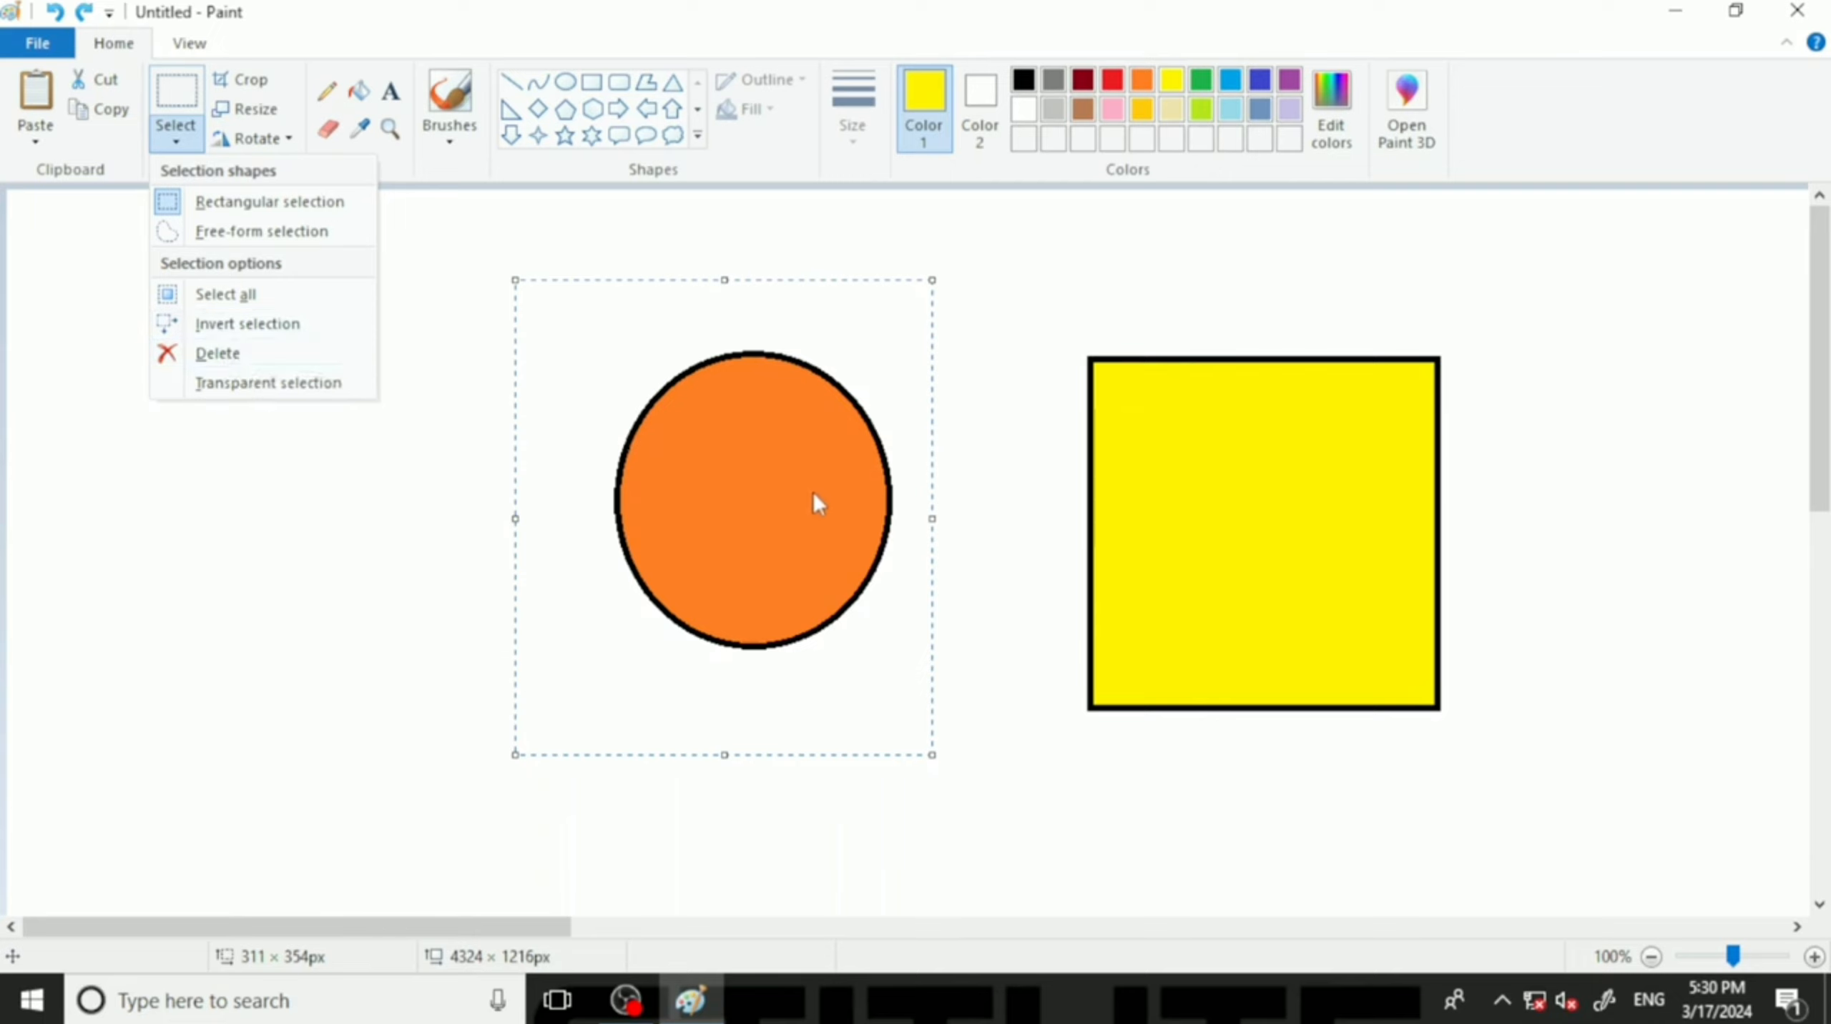
pyautogui.click(218, 353)
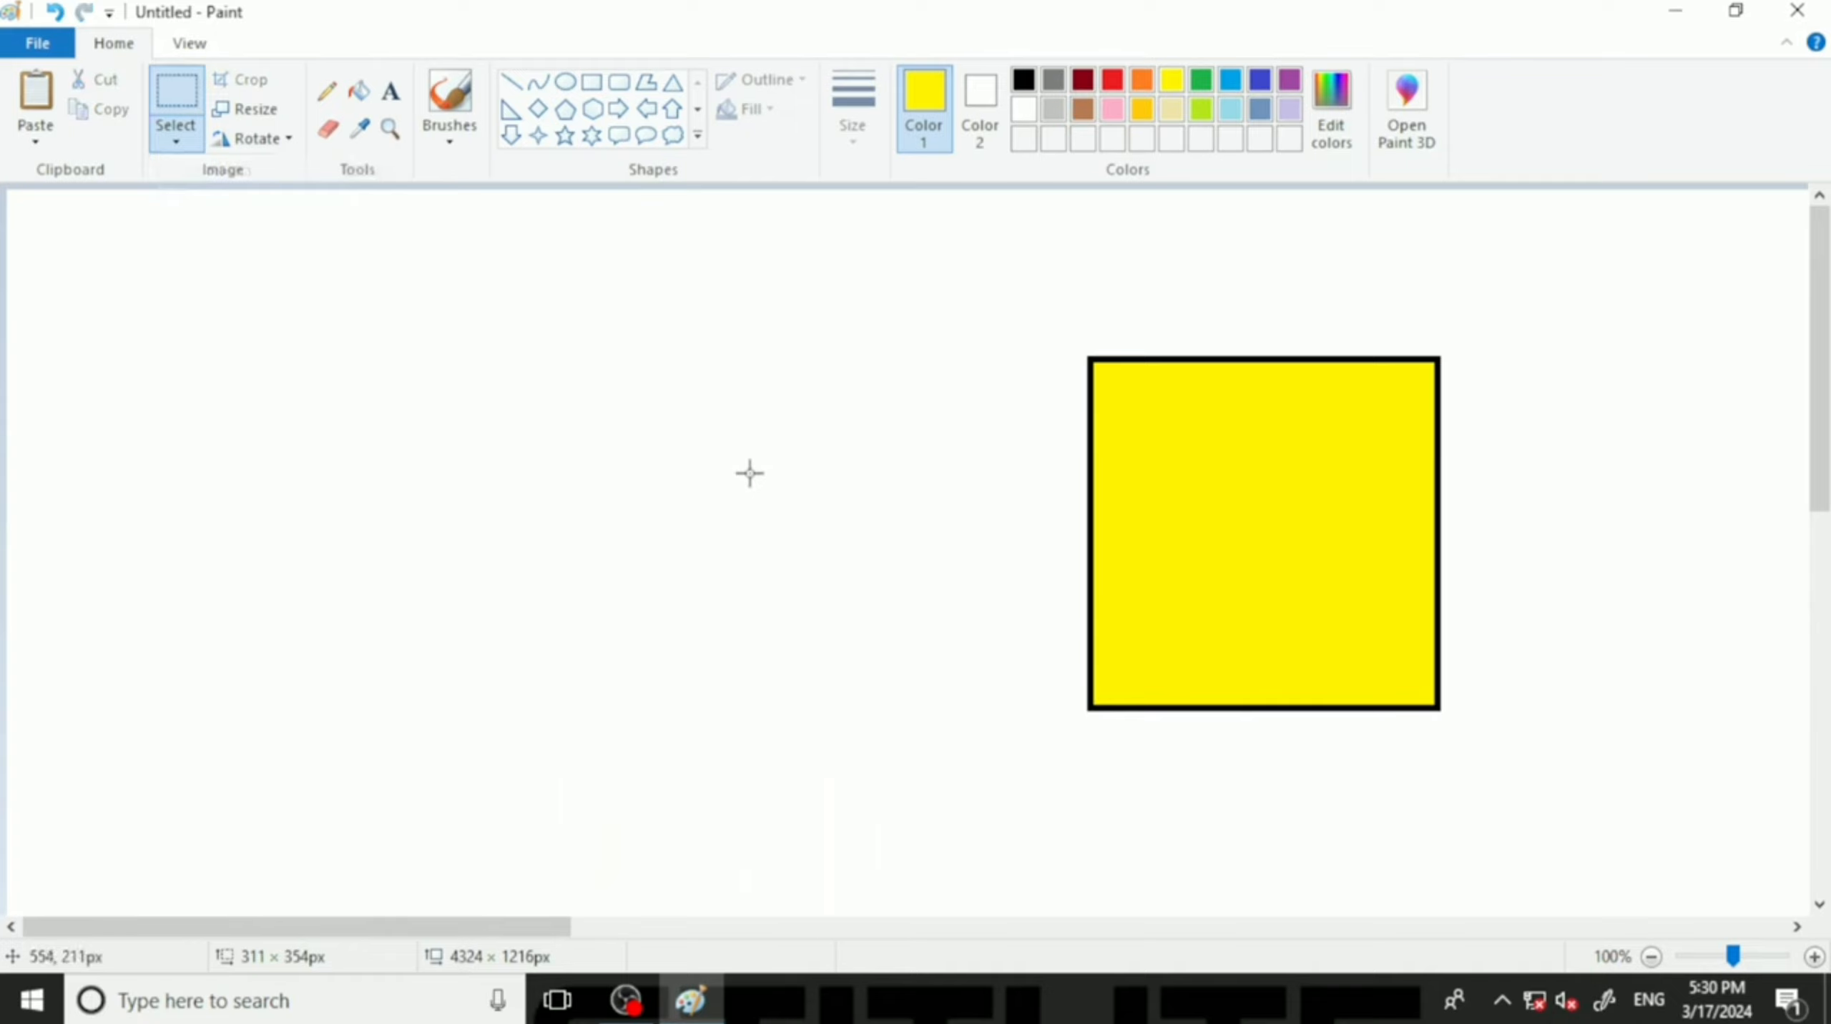
pyautogui.hotkey('ctrl', 'z')
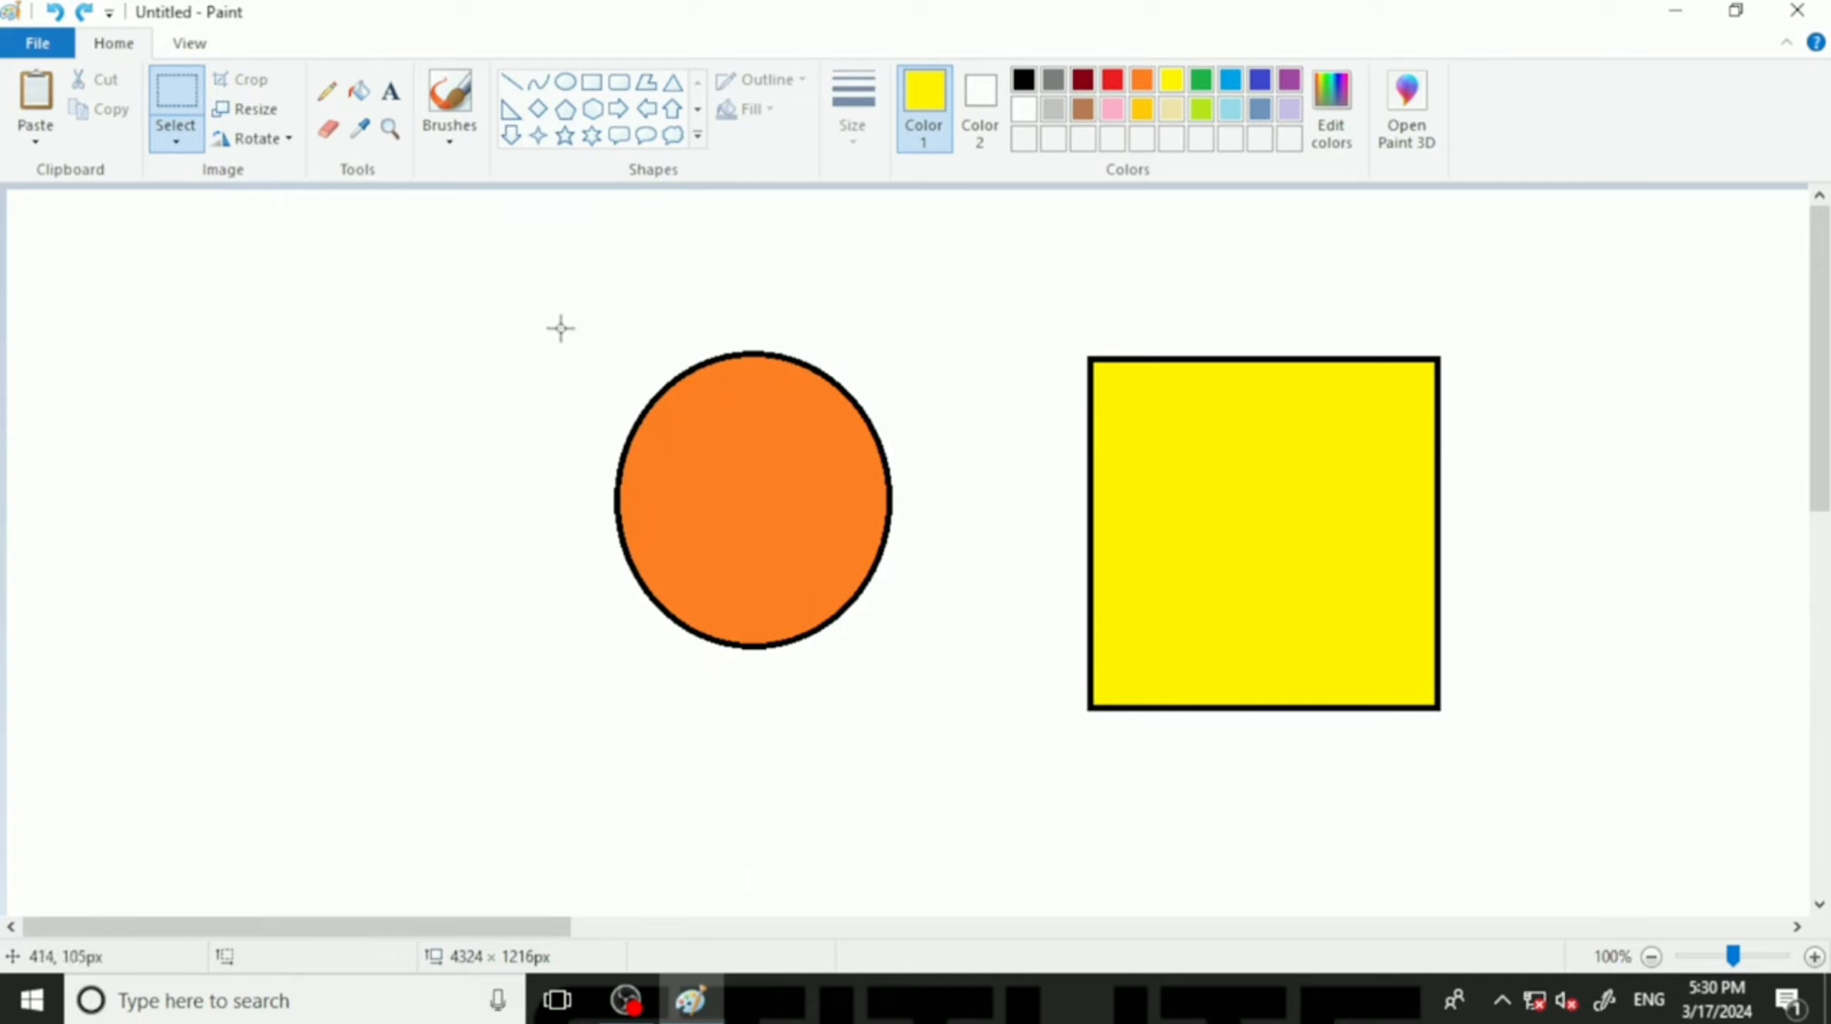
# Delete the orange circle again with a selection of about 301 × 276 px, and undo the deletion.
pyautogui.moveTo(542, 308); pyautogui.dragTo(944, 676)
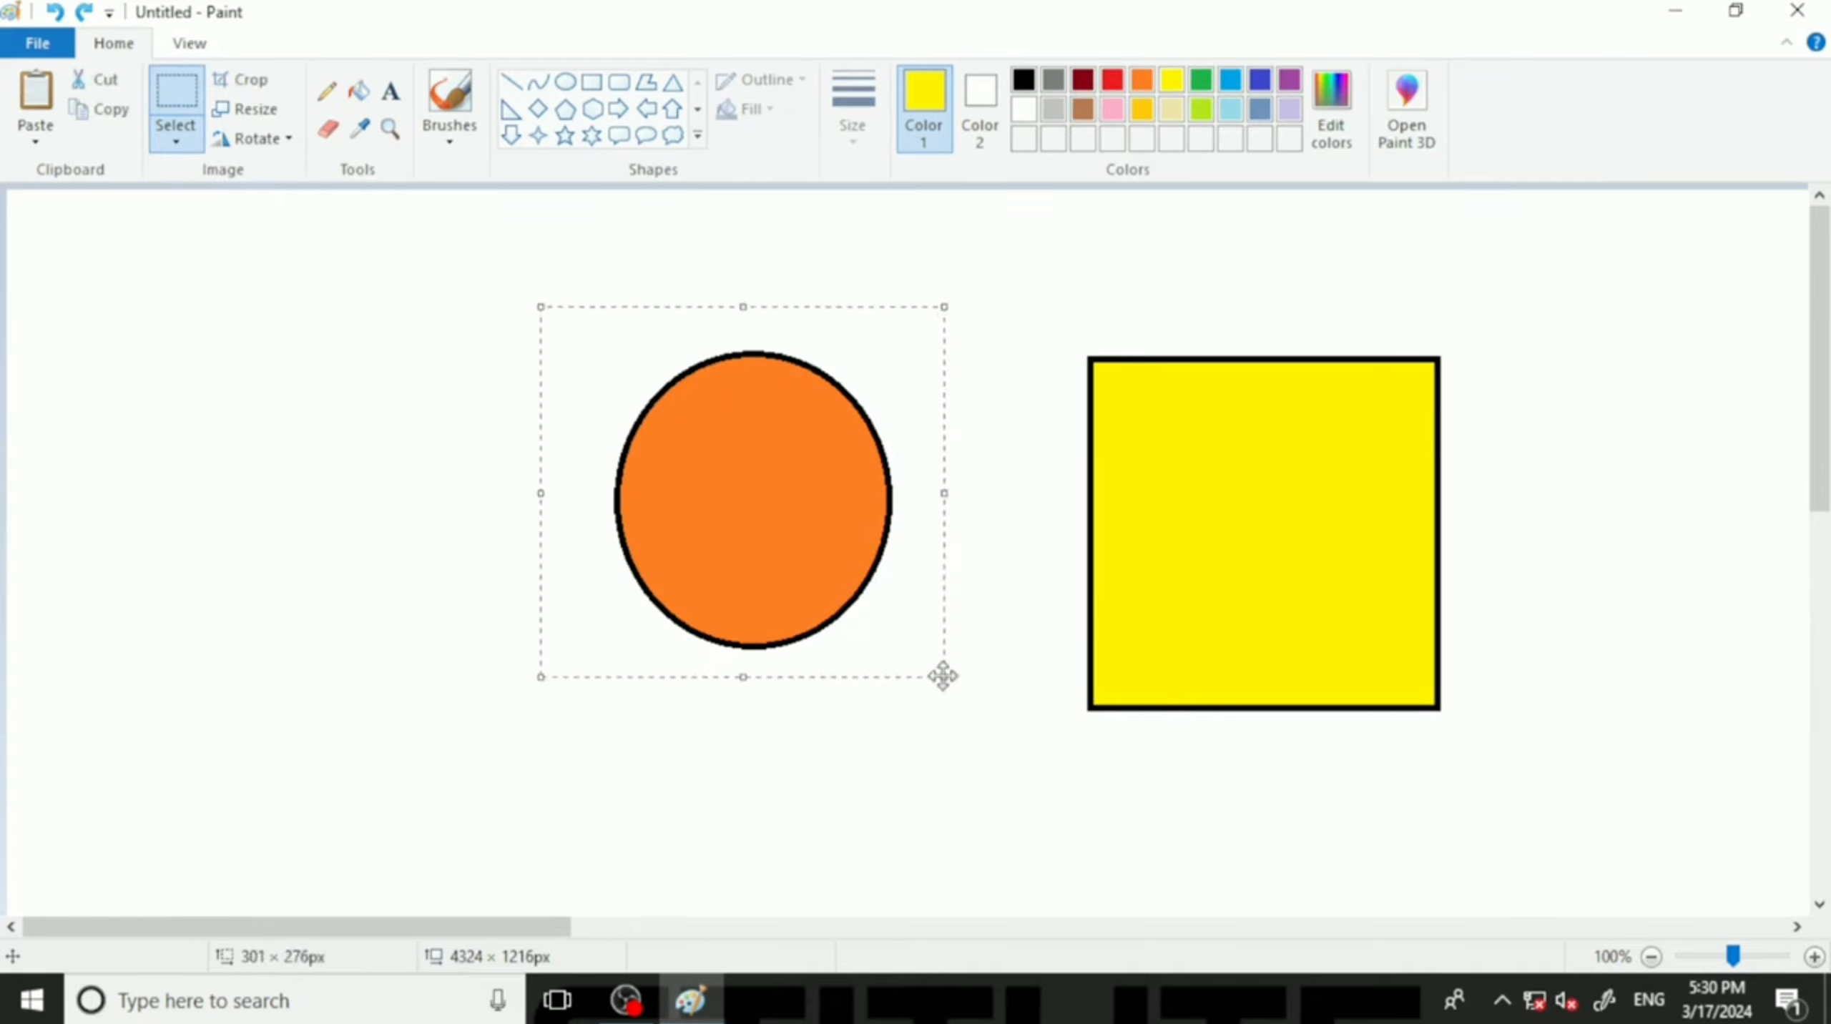
pyautogui.press('Delete')
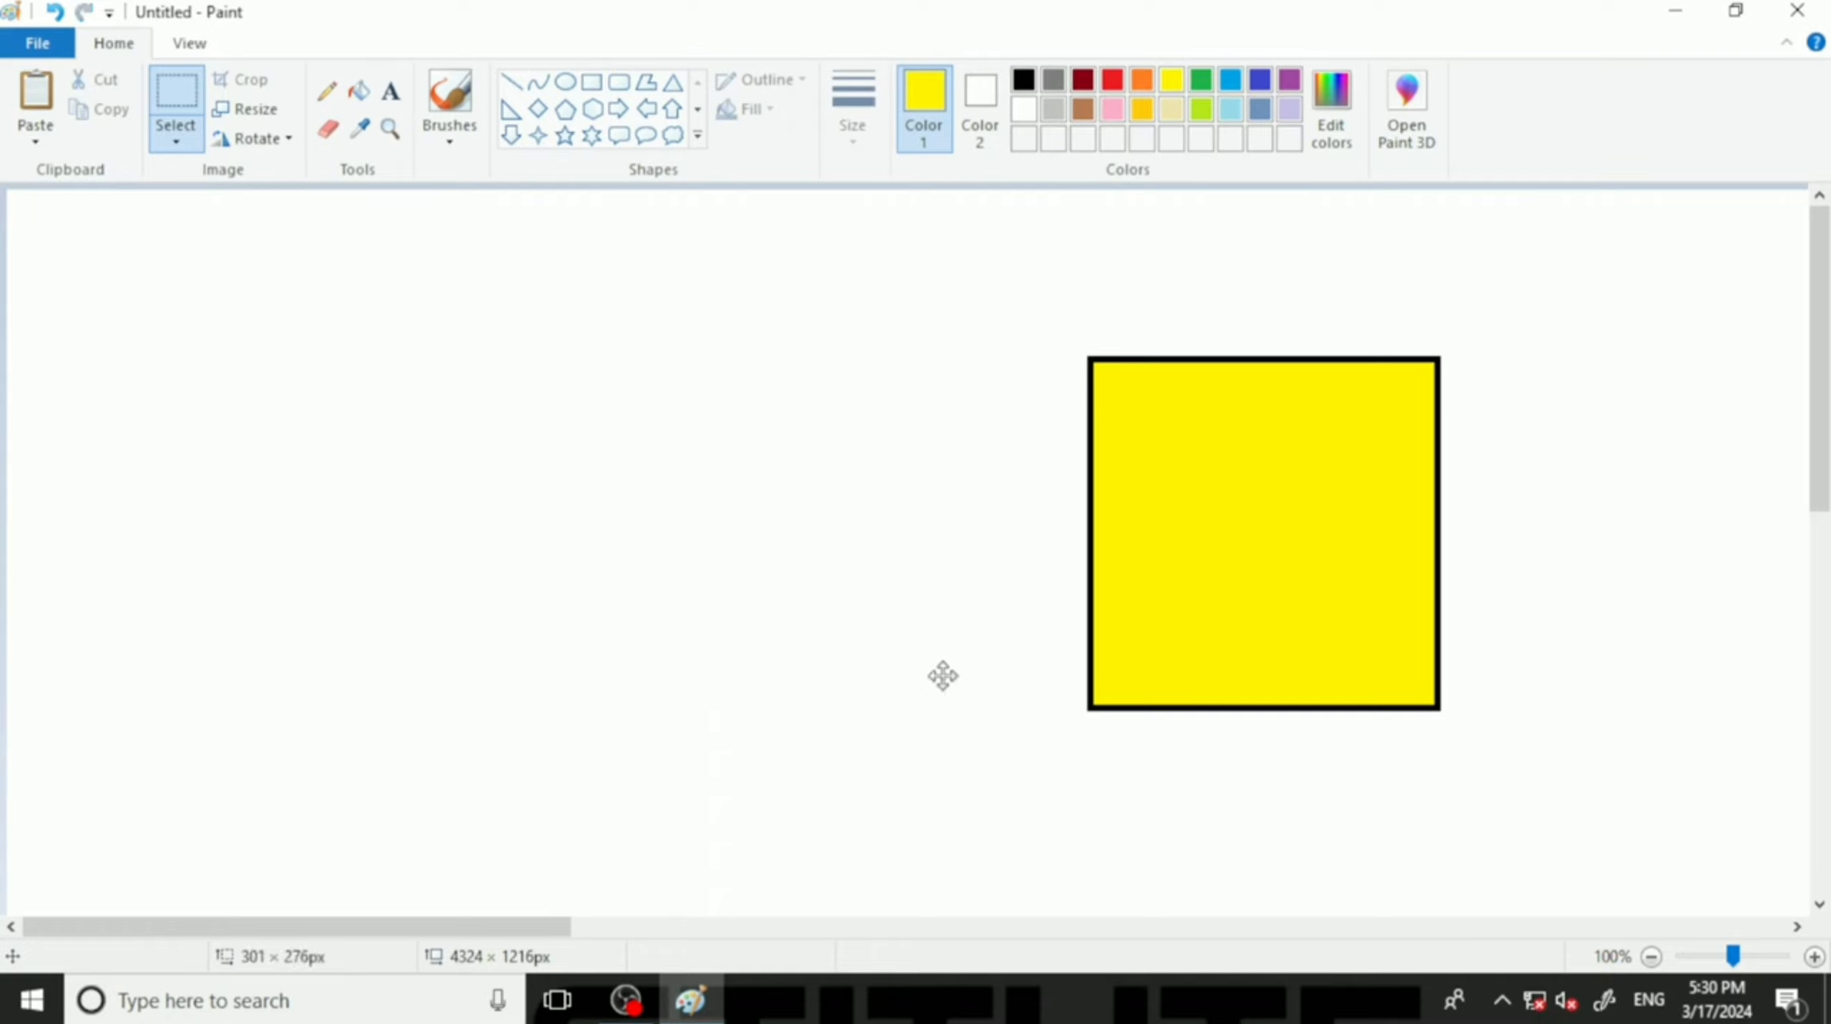
pyautogui.hotkey('ctrl', 'z')
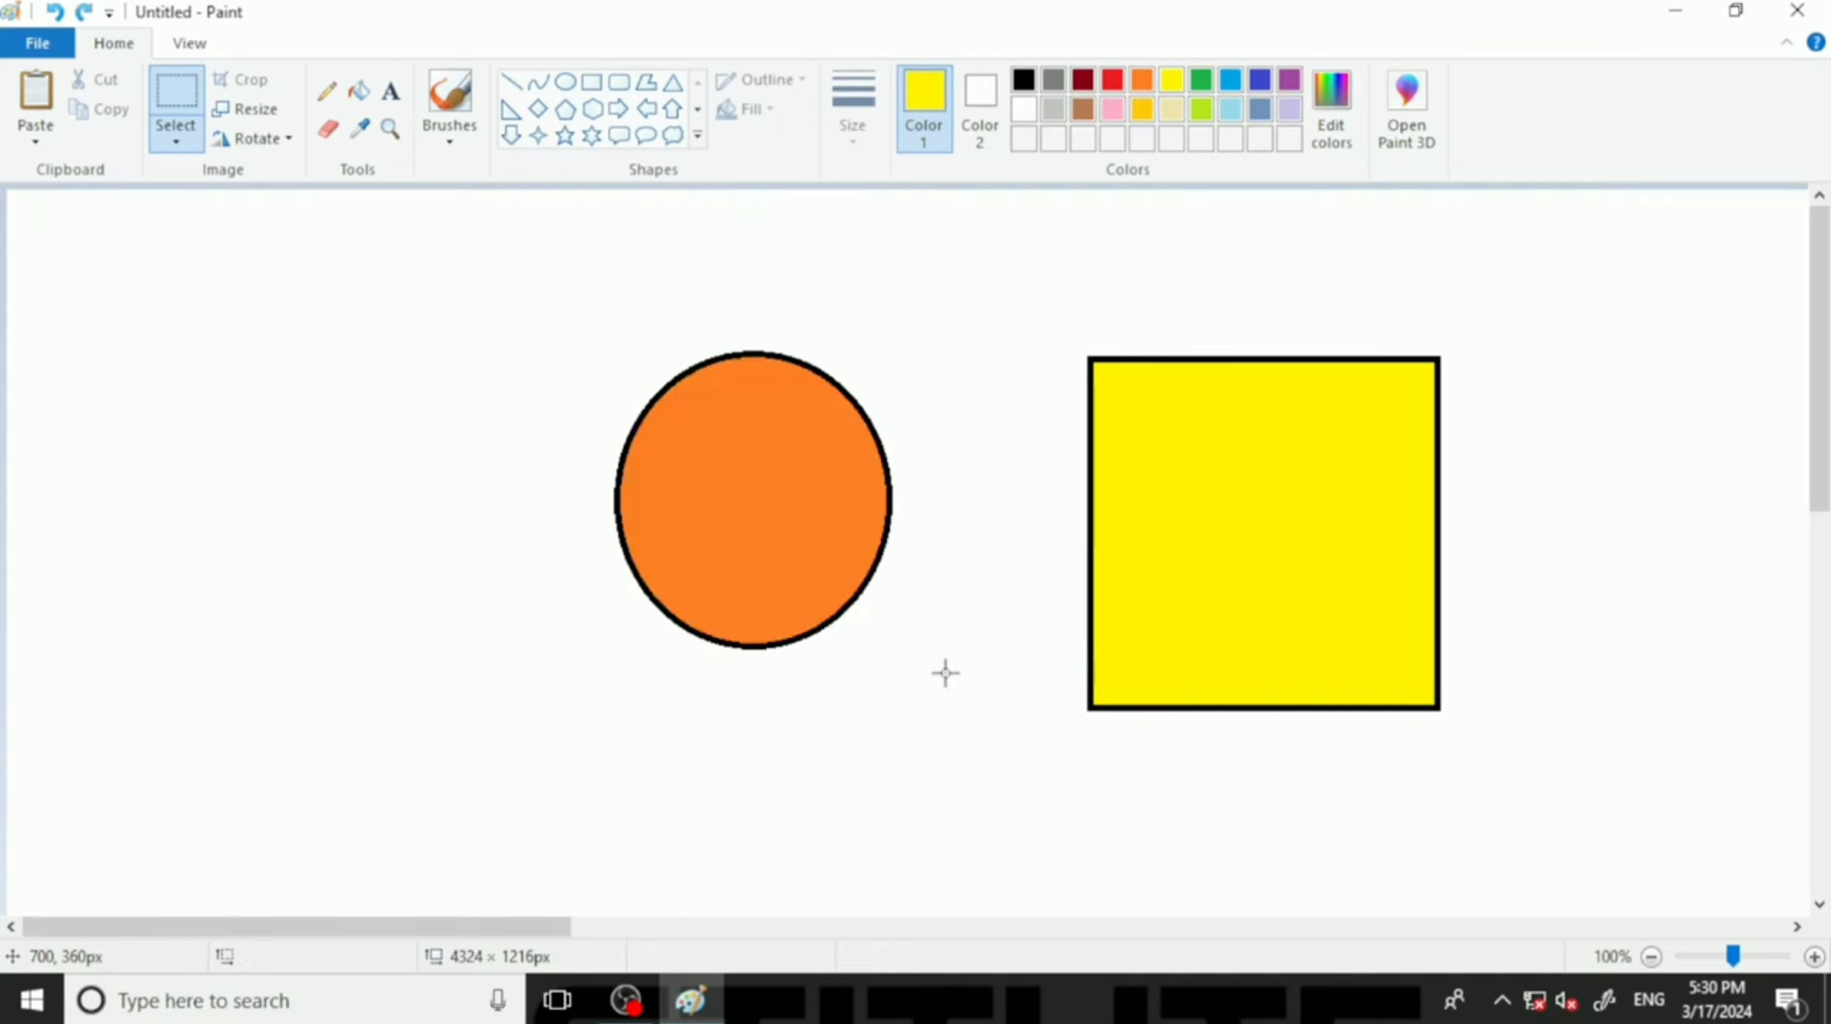
# Select a rectangle of about 299 × 311 px around the orange circle and move it slightly down and to the left.
pyautogui.click(175, 141)
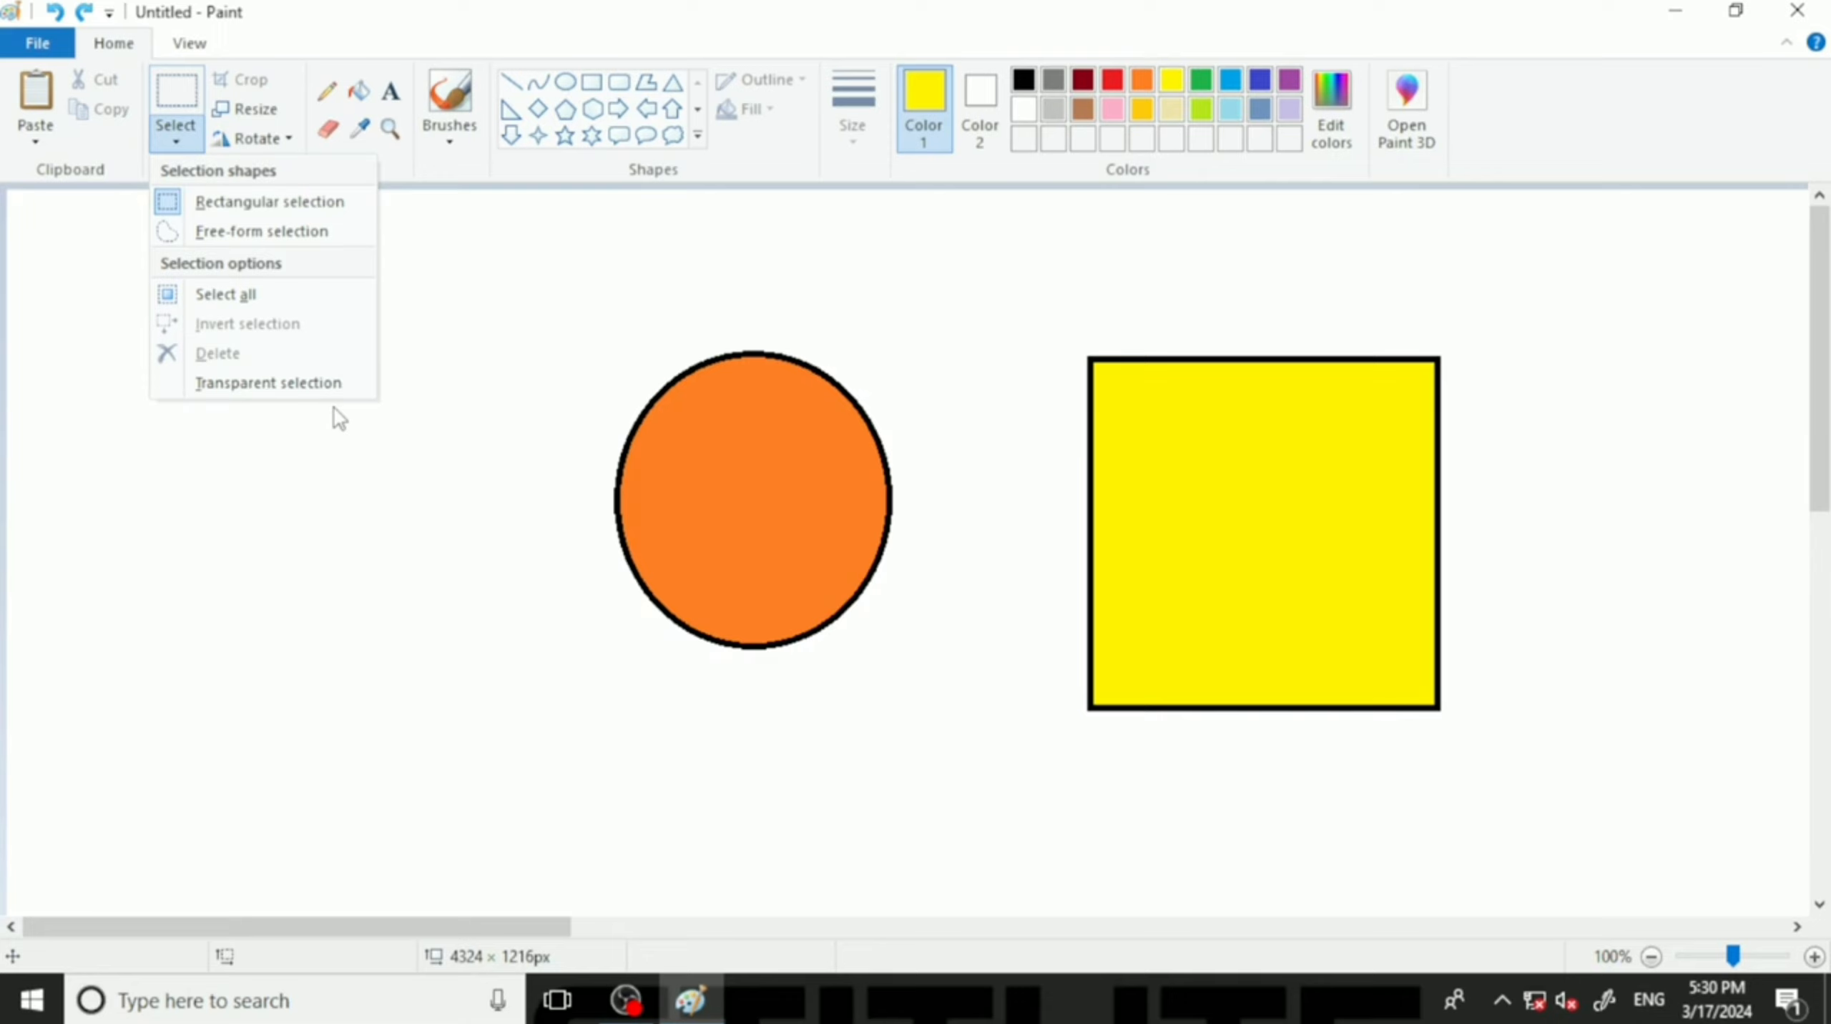
pyautogui.click(296, 207)
pyautogui.moveTo(535, 316); pyautogui.dragTo(936, 733)
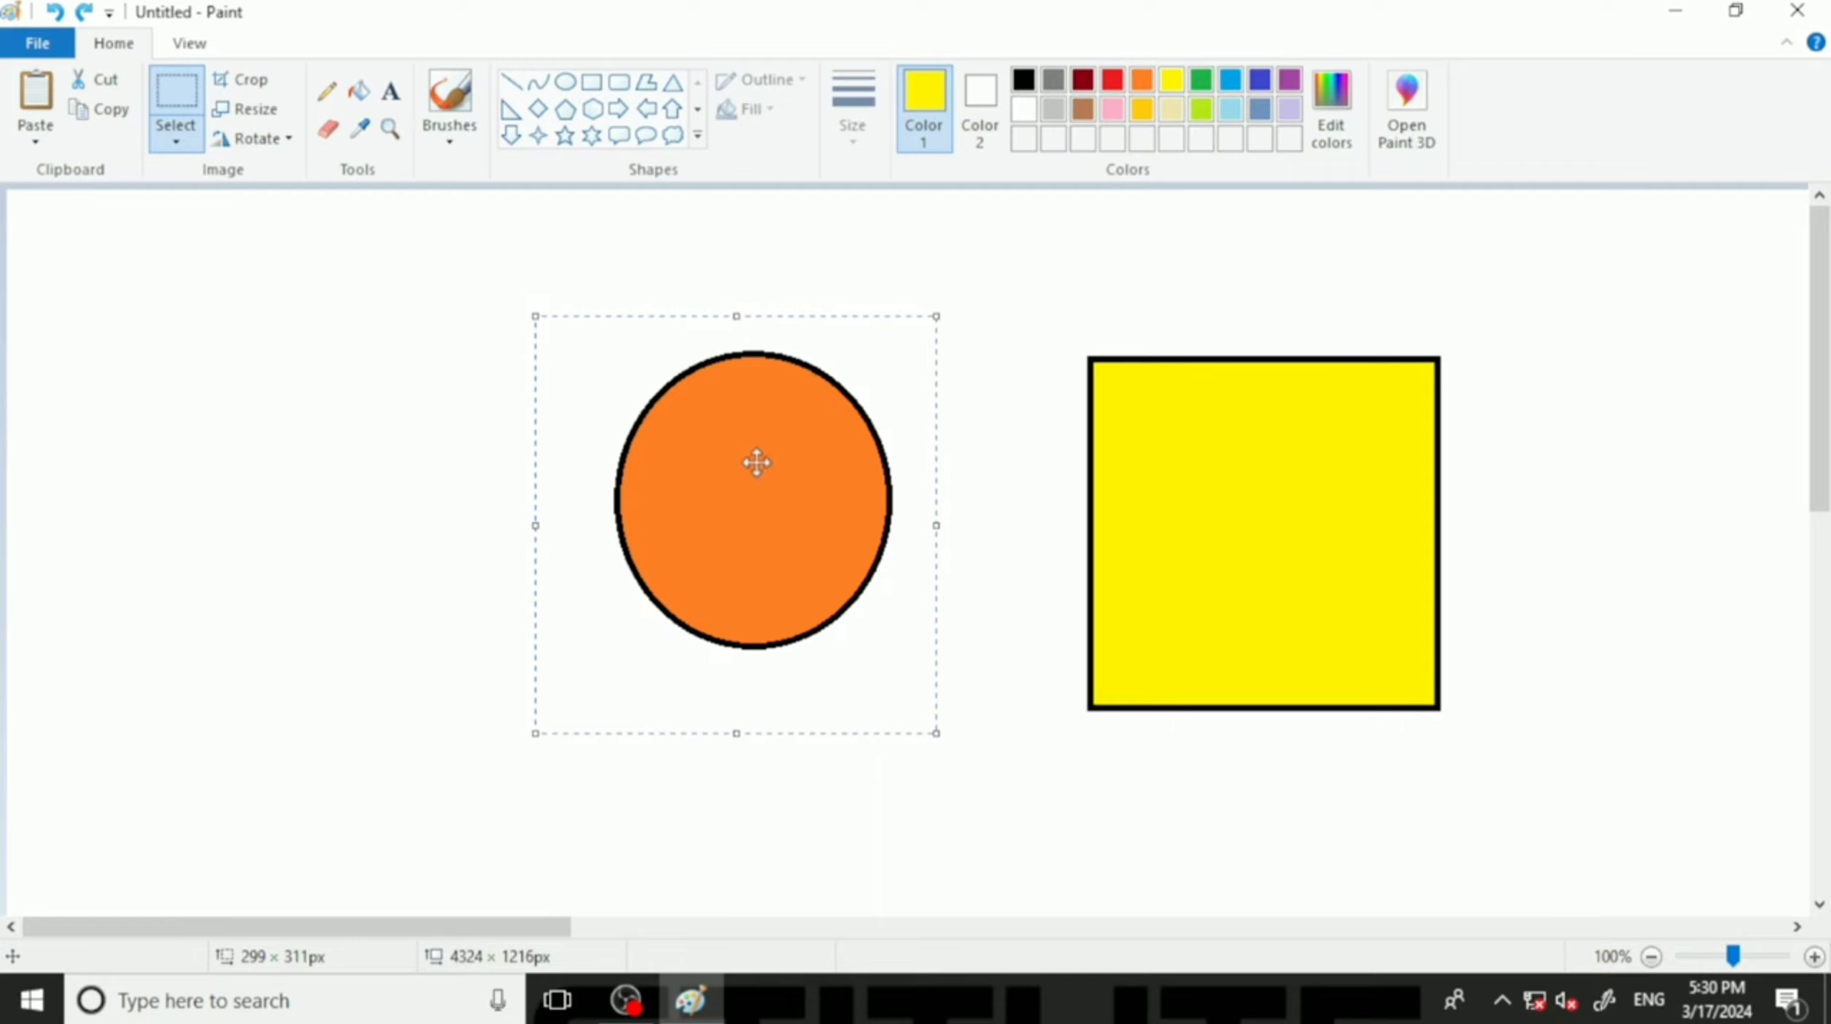
pyautogui.moveTo(736, 495); pyautogui.dragTo(658, 548)
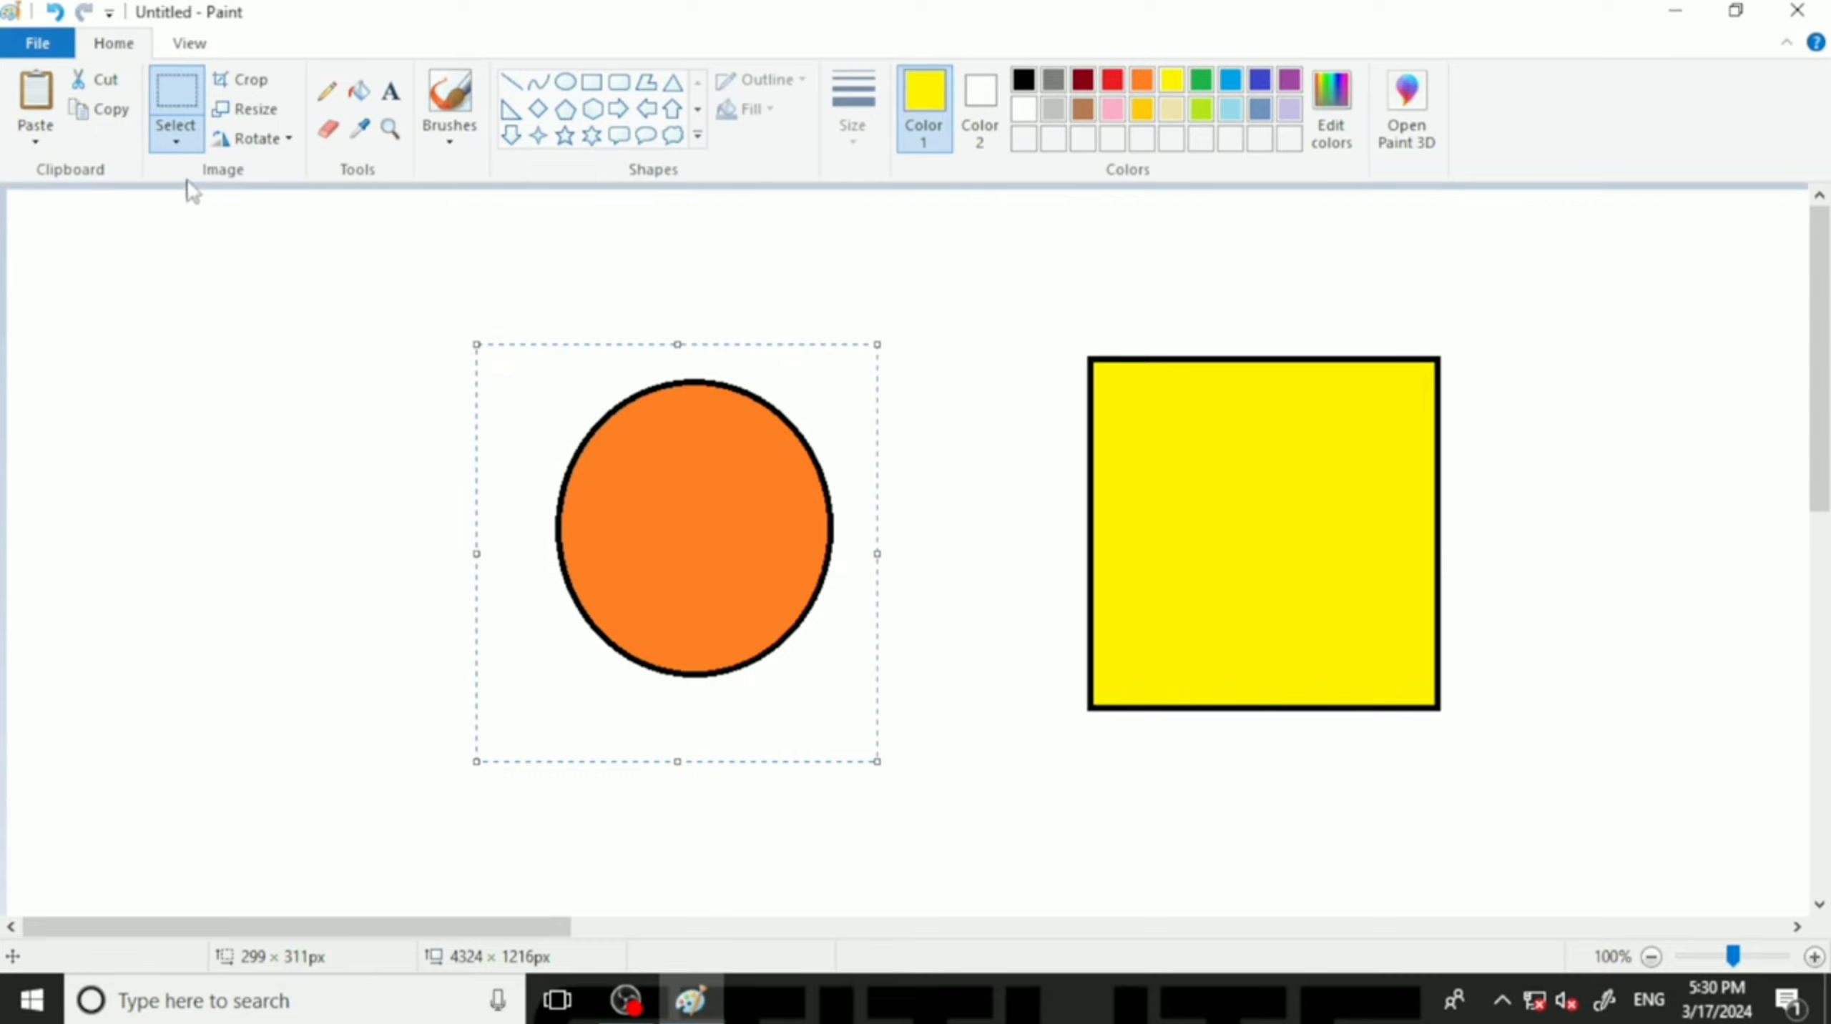
# Turn on transparent selection for the selected circle and check the option in the selection options.
pyautogui.click(175, 136)
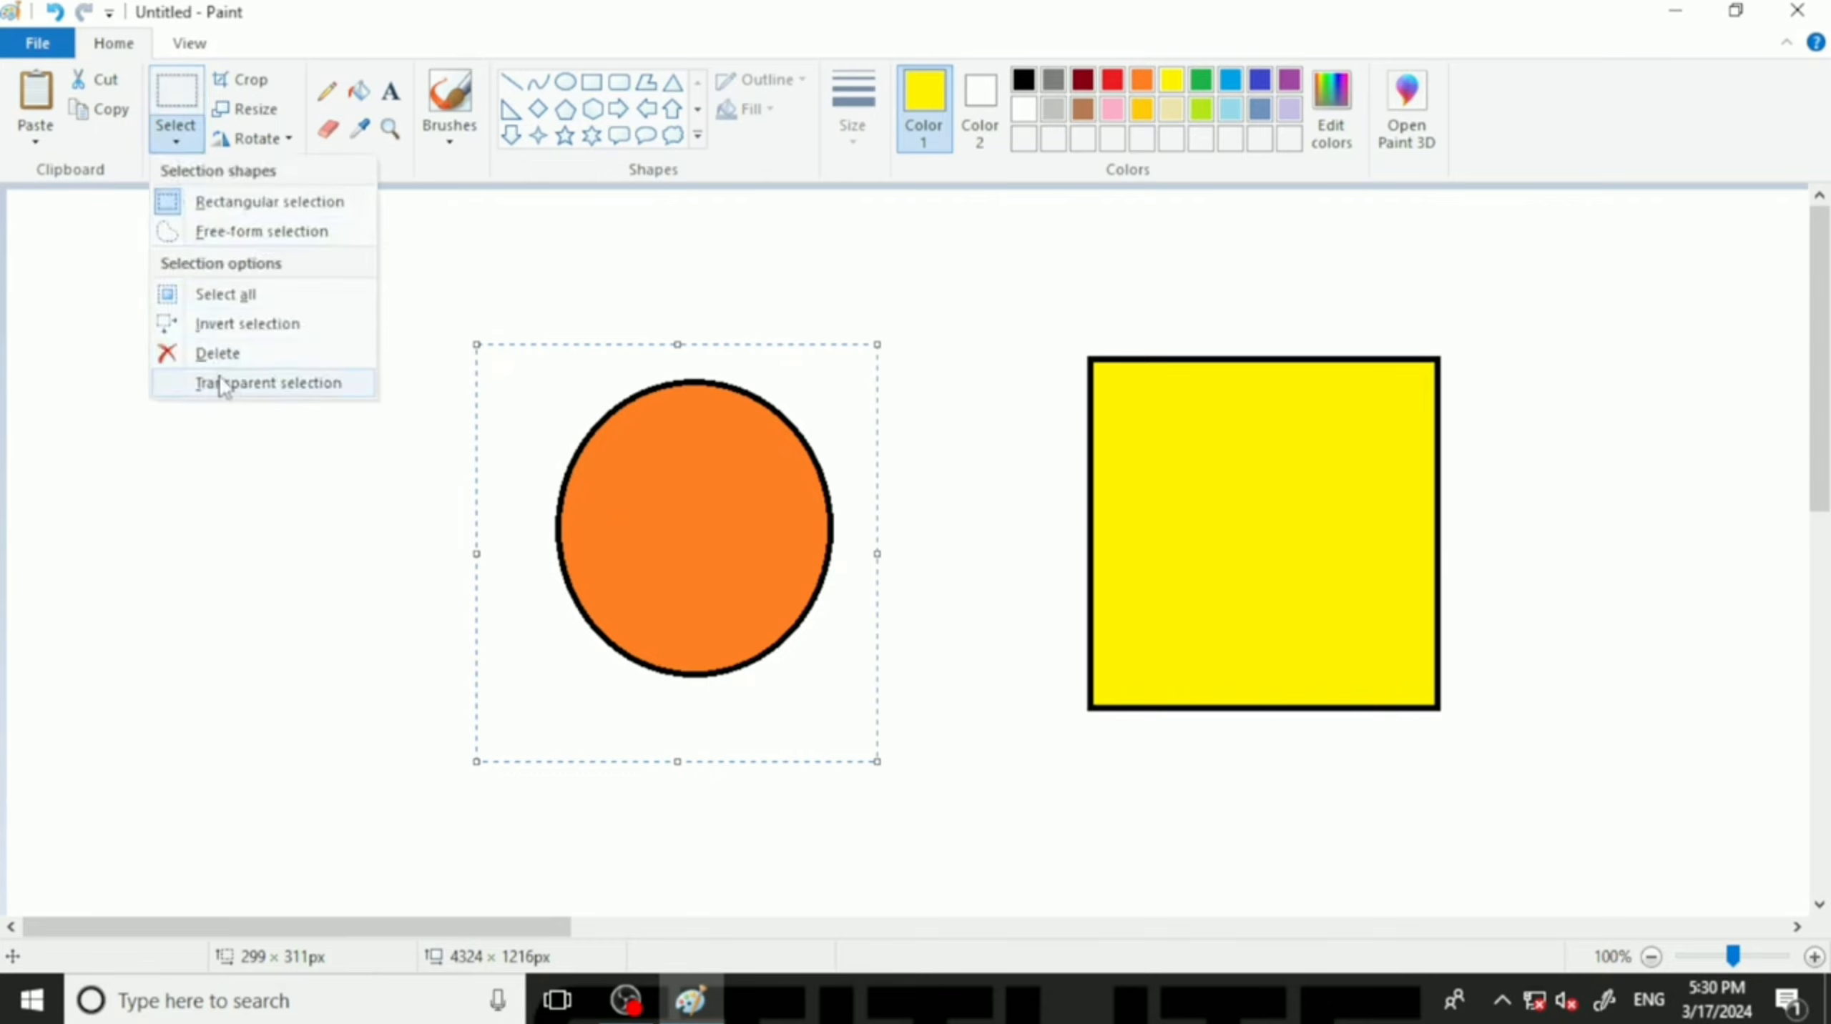
pyautogui.click(230, 387)
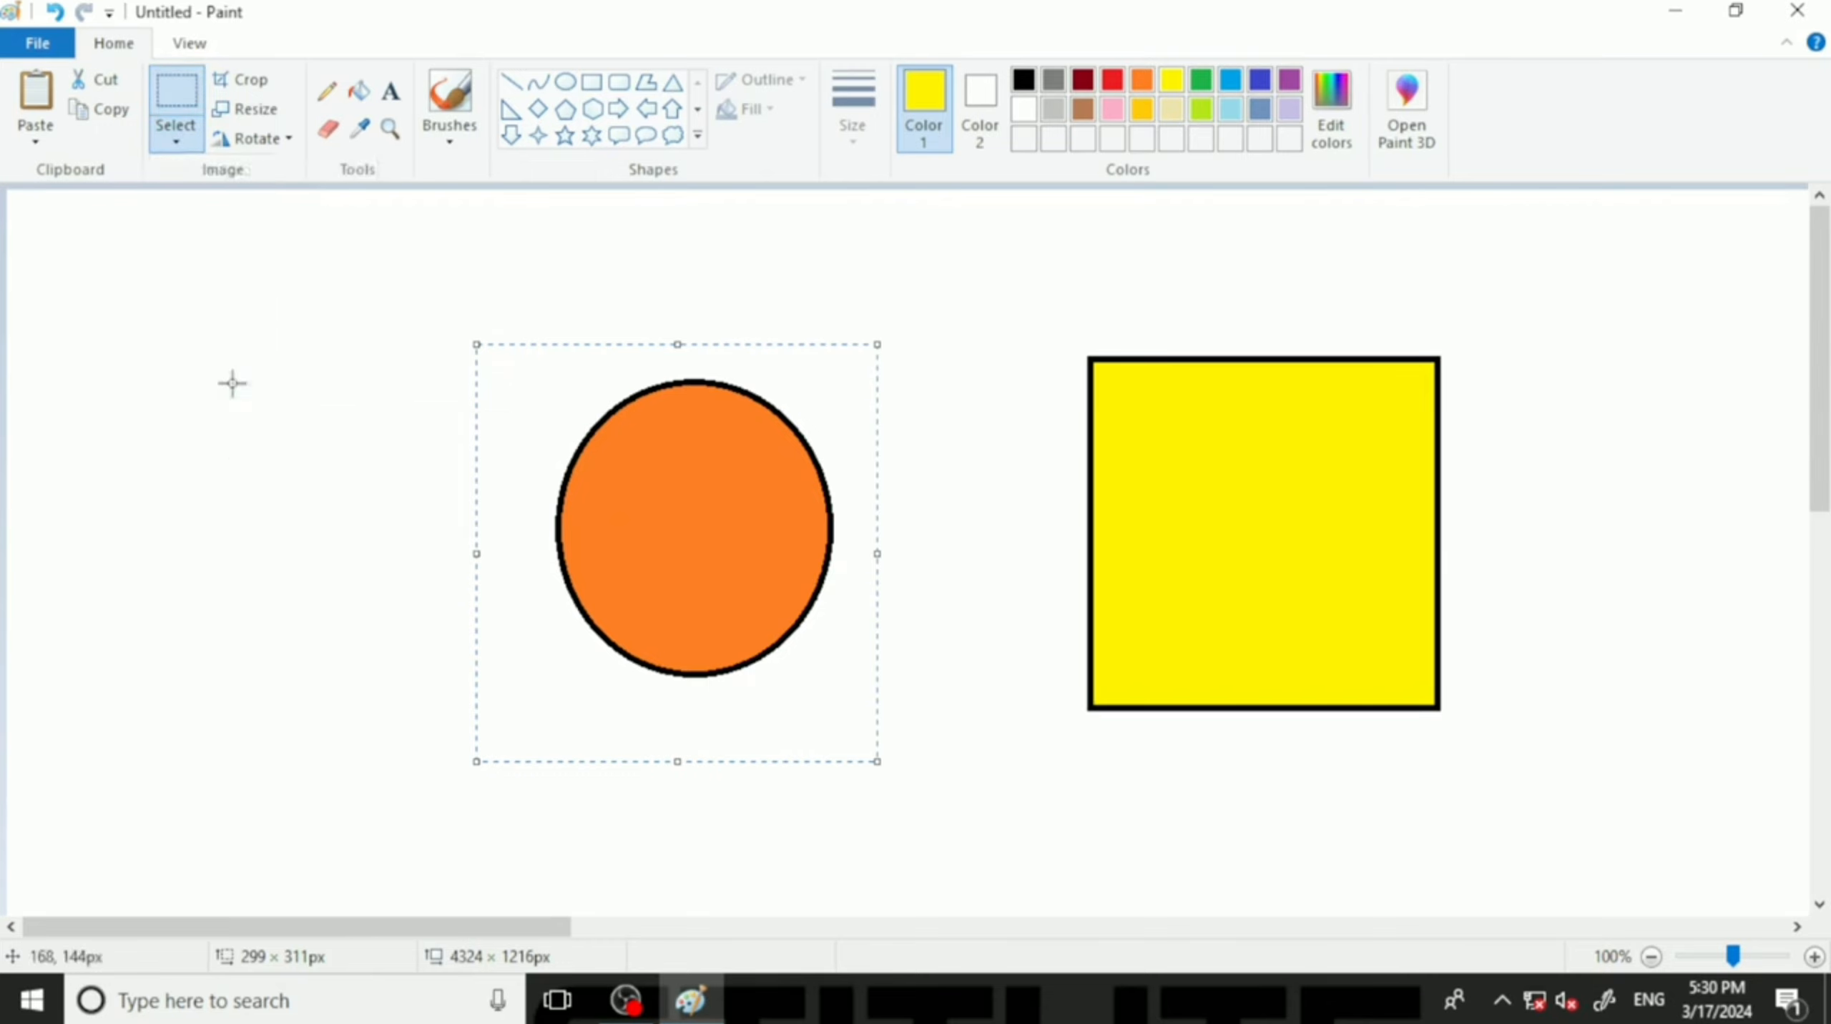
pyautogui.click(175, 137)
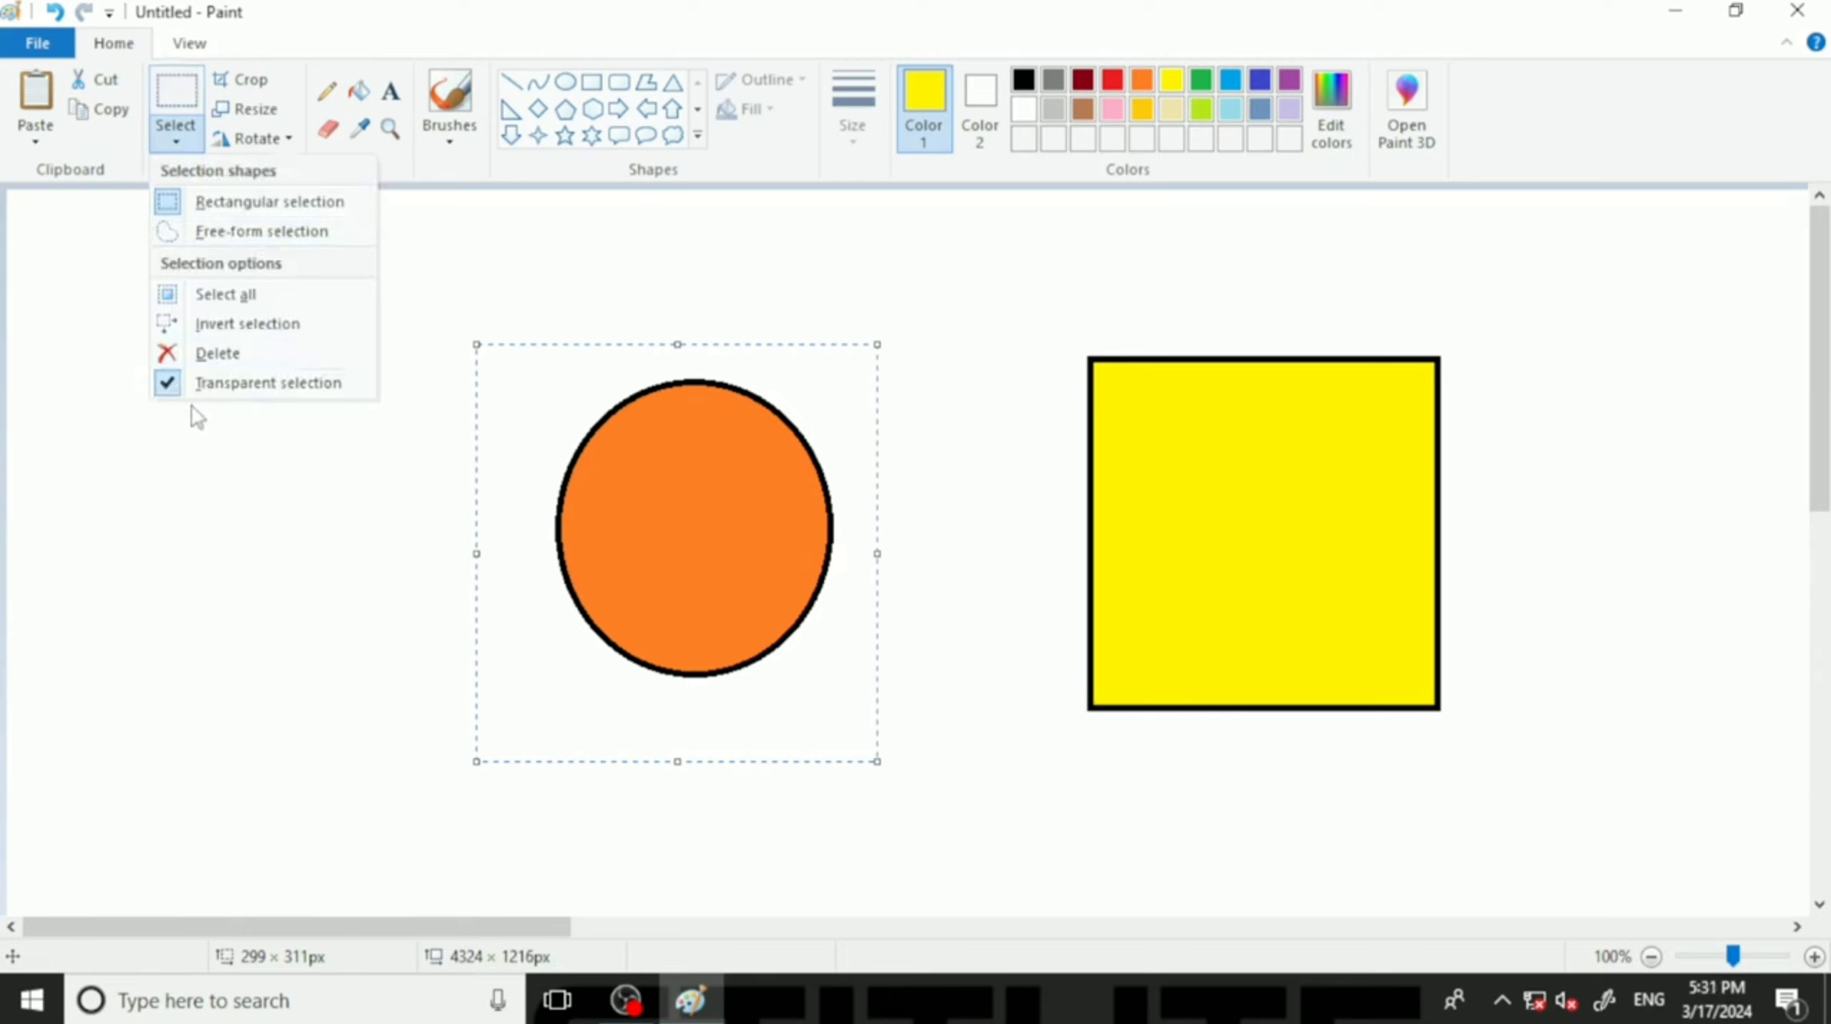
# Move the transparent circle selection onto the yellow square, deselect it, and undo the placement.
pyautogui.click(264, 439)
pyautogui.moveTo(703, 512); pyautogui.dragTo(1273, 517)
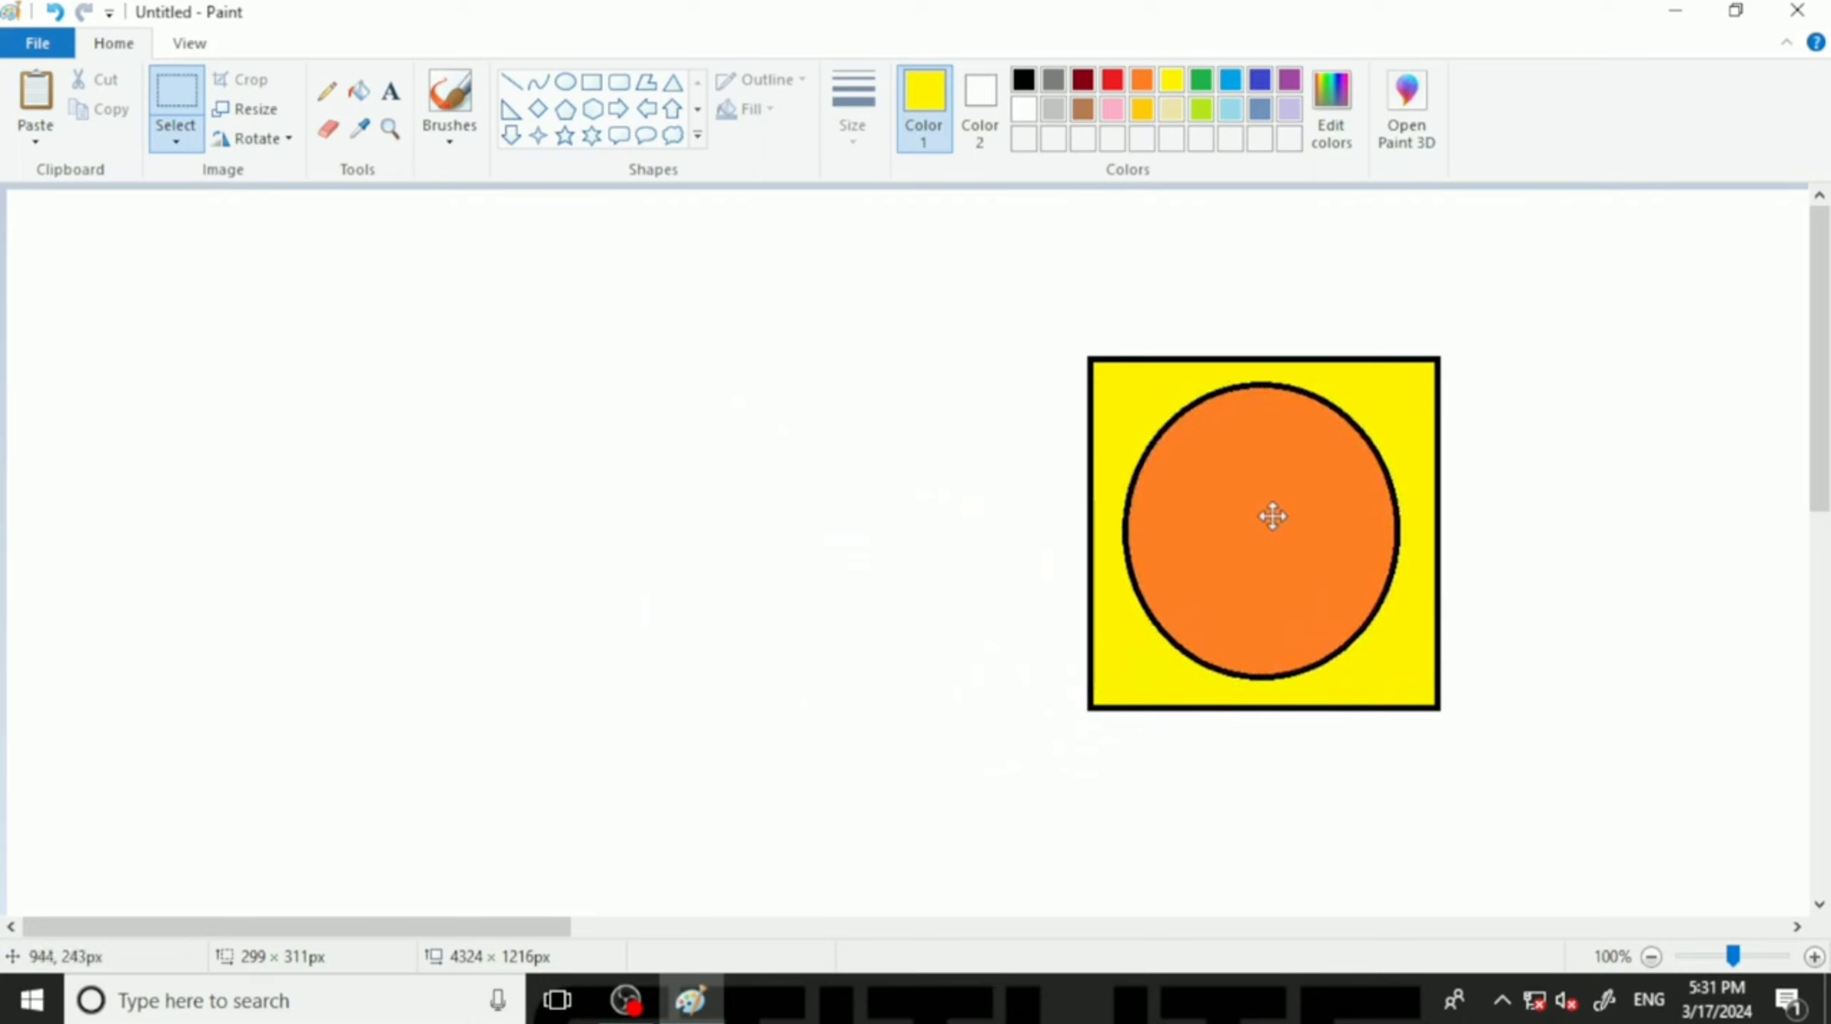
pyautogui.click(818, 593)
pyautogui.hotkey('ctrl', 'z')
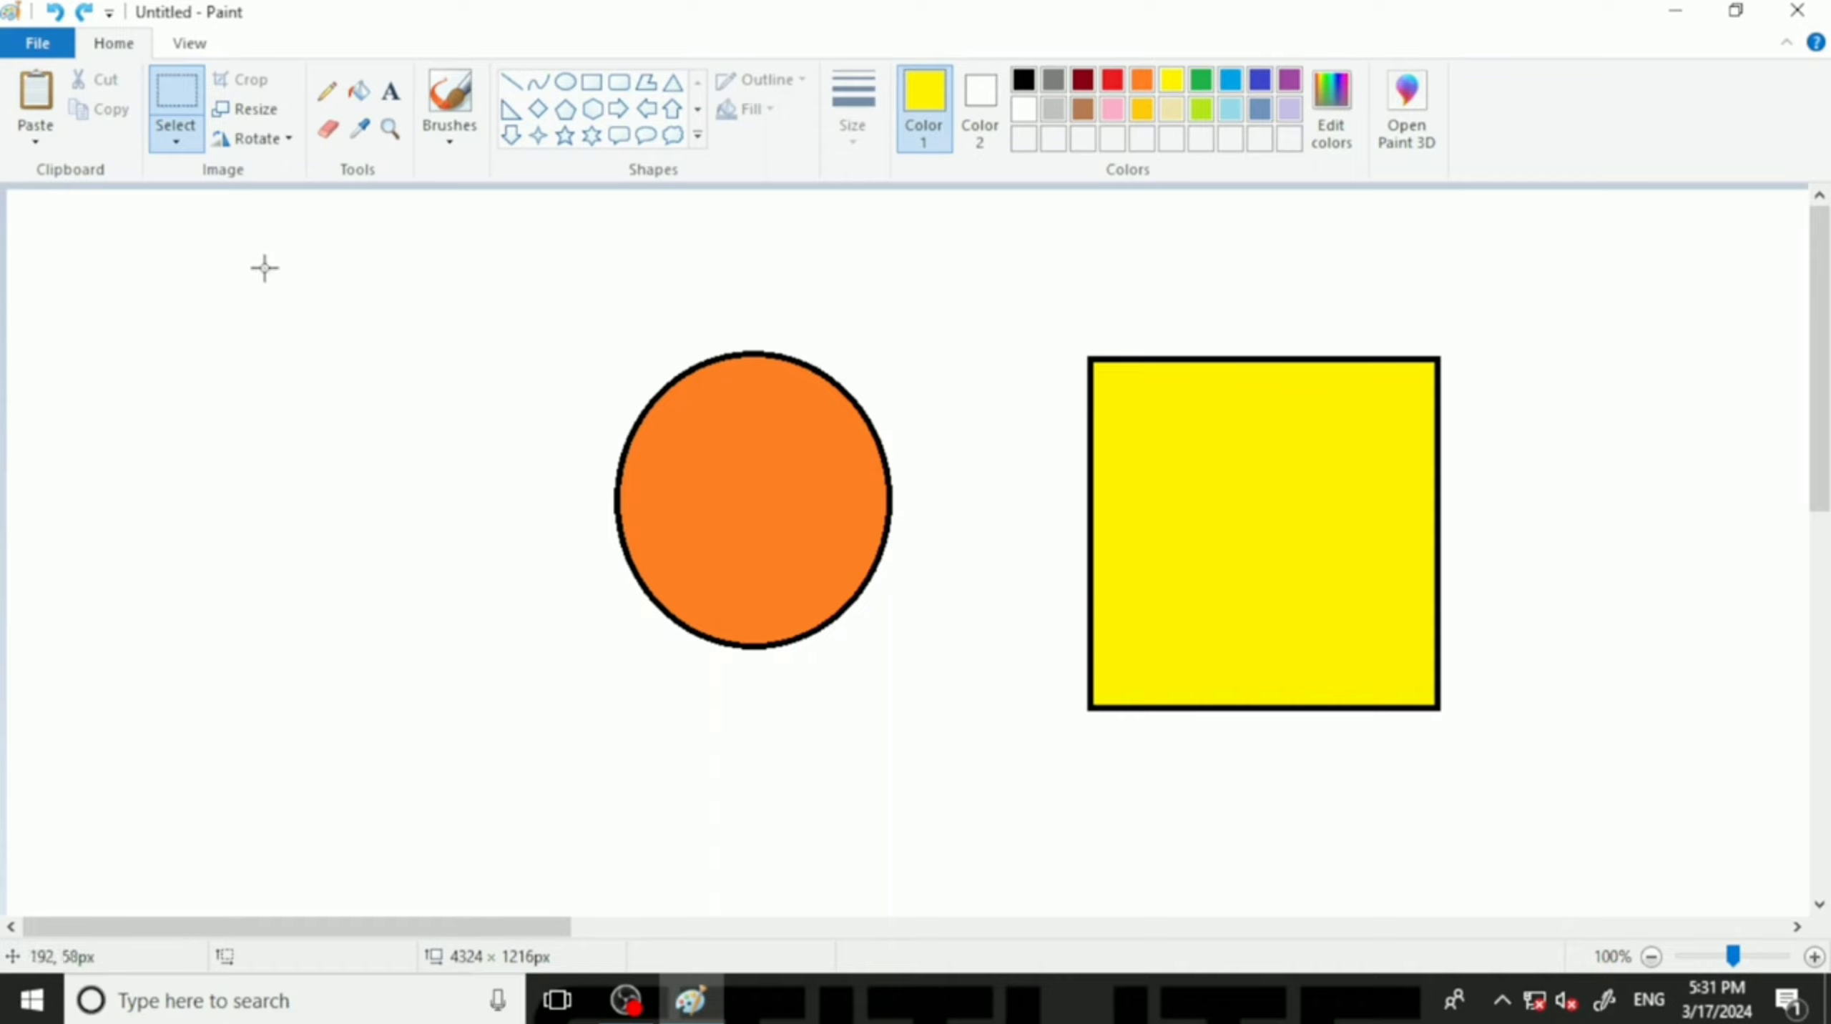
# Delete the yellow square with a rectangular selection of about 438 × 405 px around it.
pyautogui.moveTo(985, 282); pyautogui.dragTo(1571, 816)
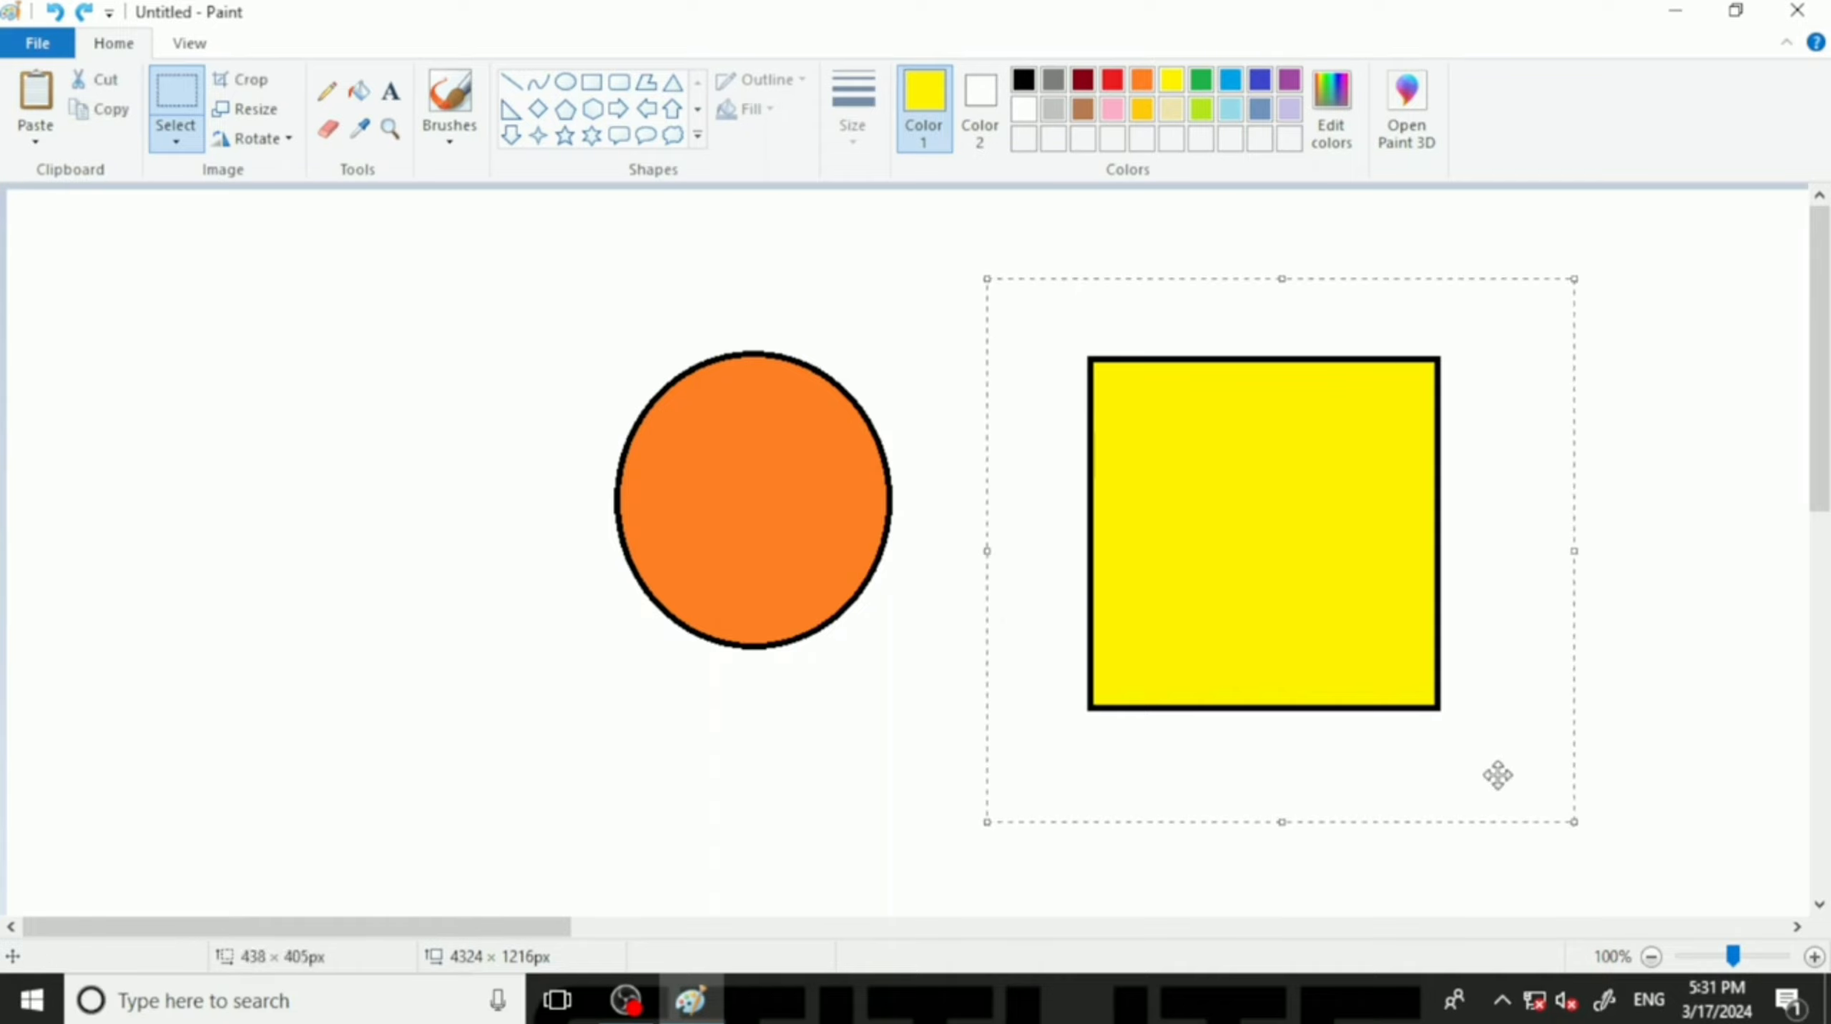
pyautogui.press('Delete')
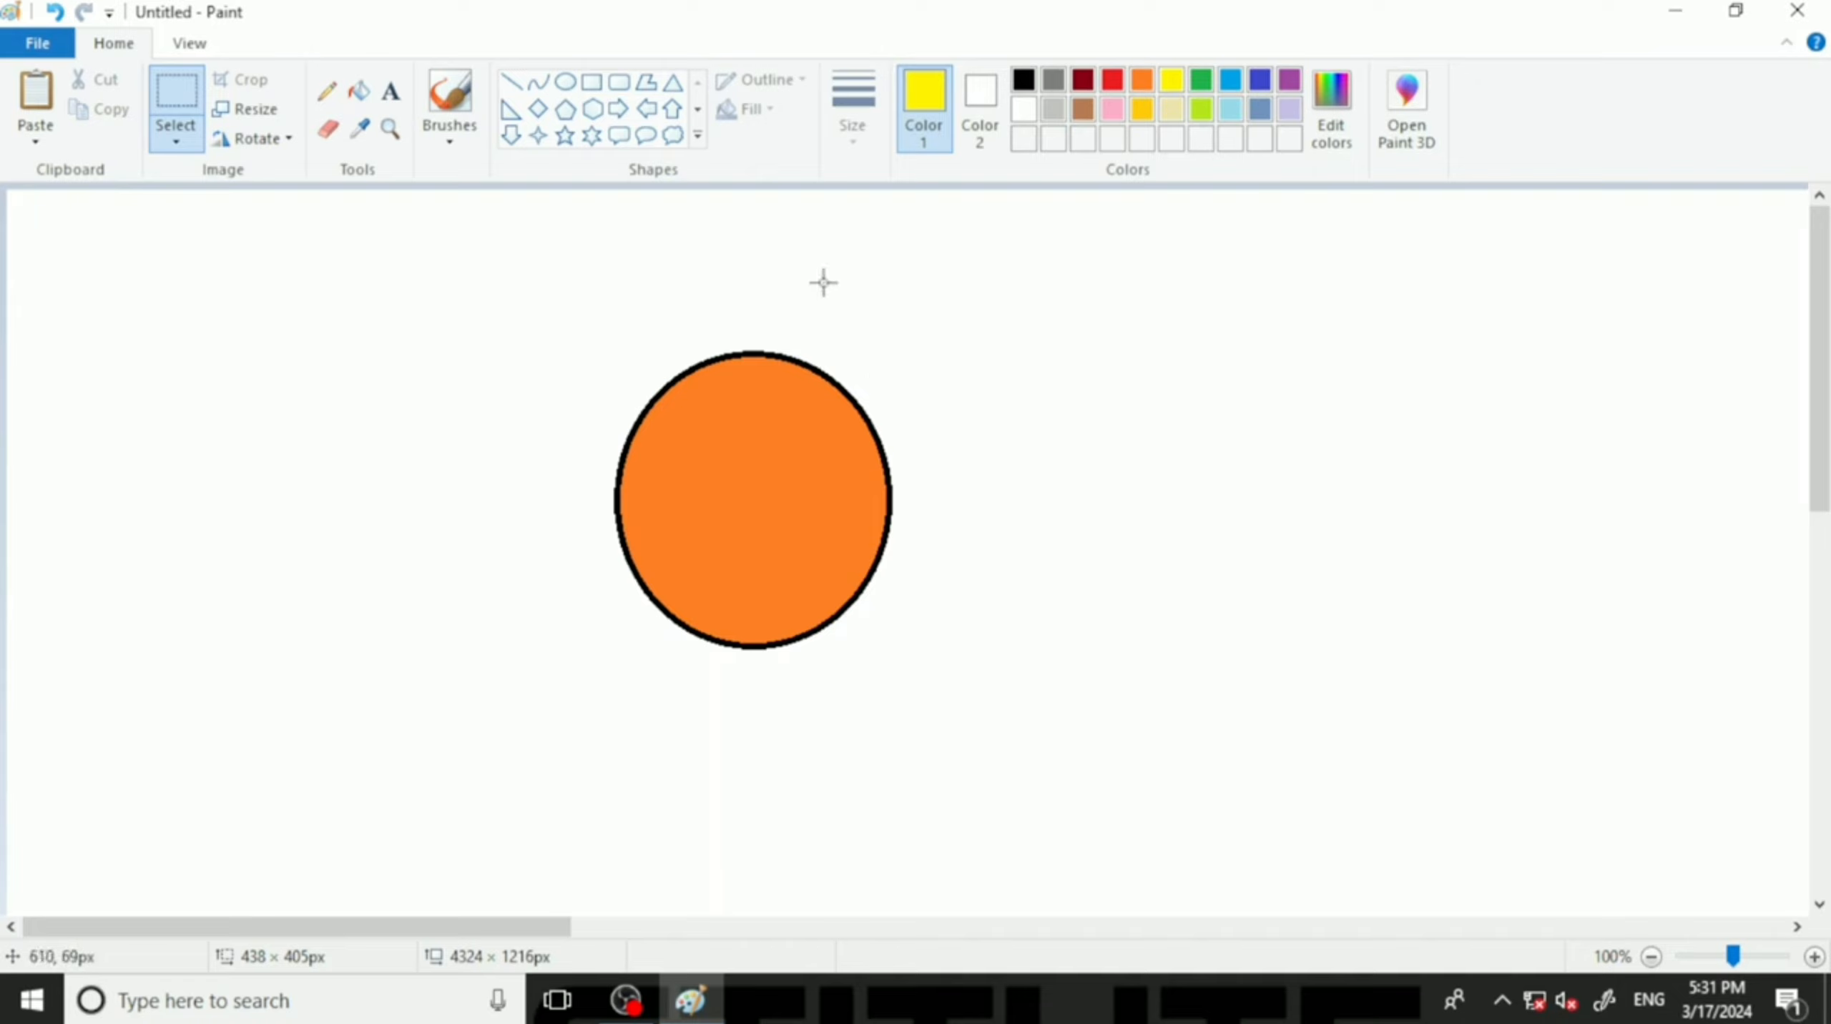
# Draw a black oval eye of about 38 × 56 px in the upper-left part of the orange circle.
pyautogui.click(565, 82)
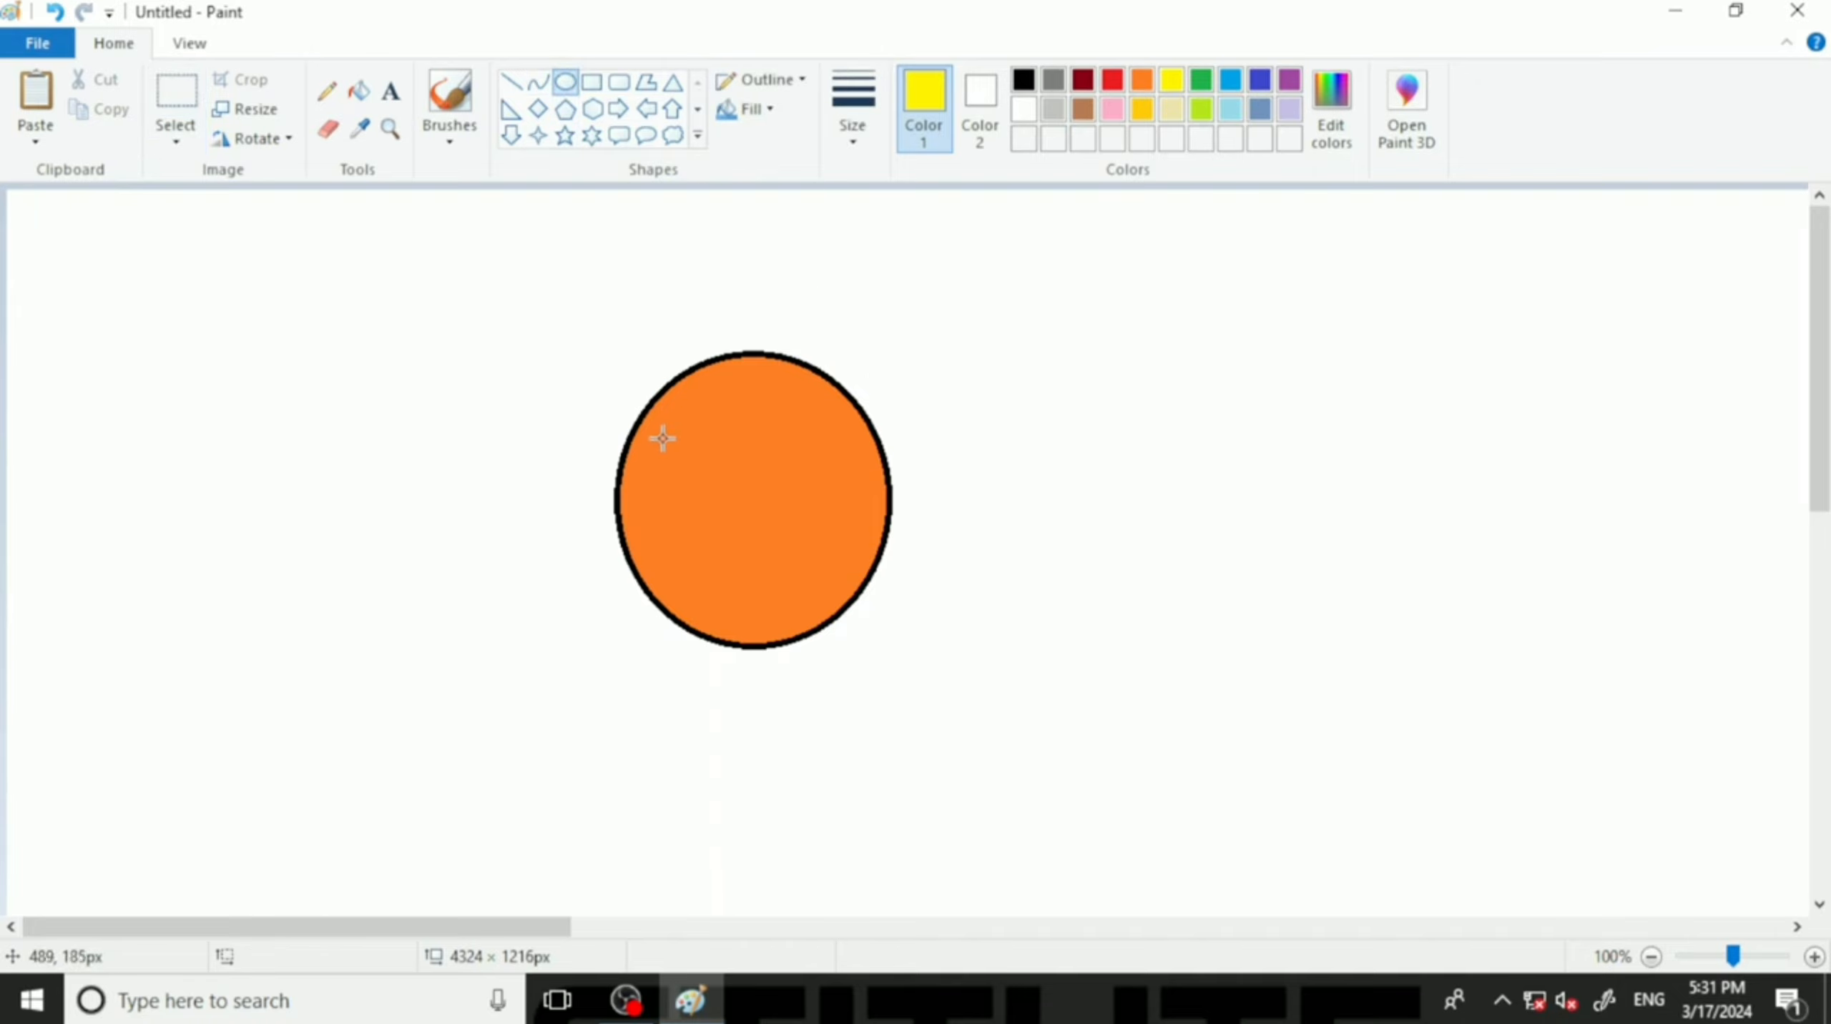
pyautogui.click(1024, 78)
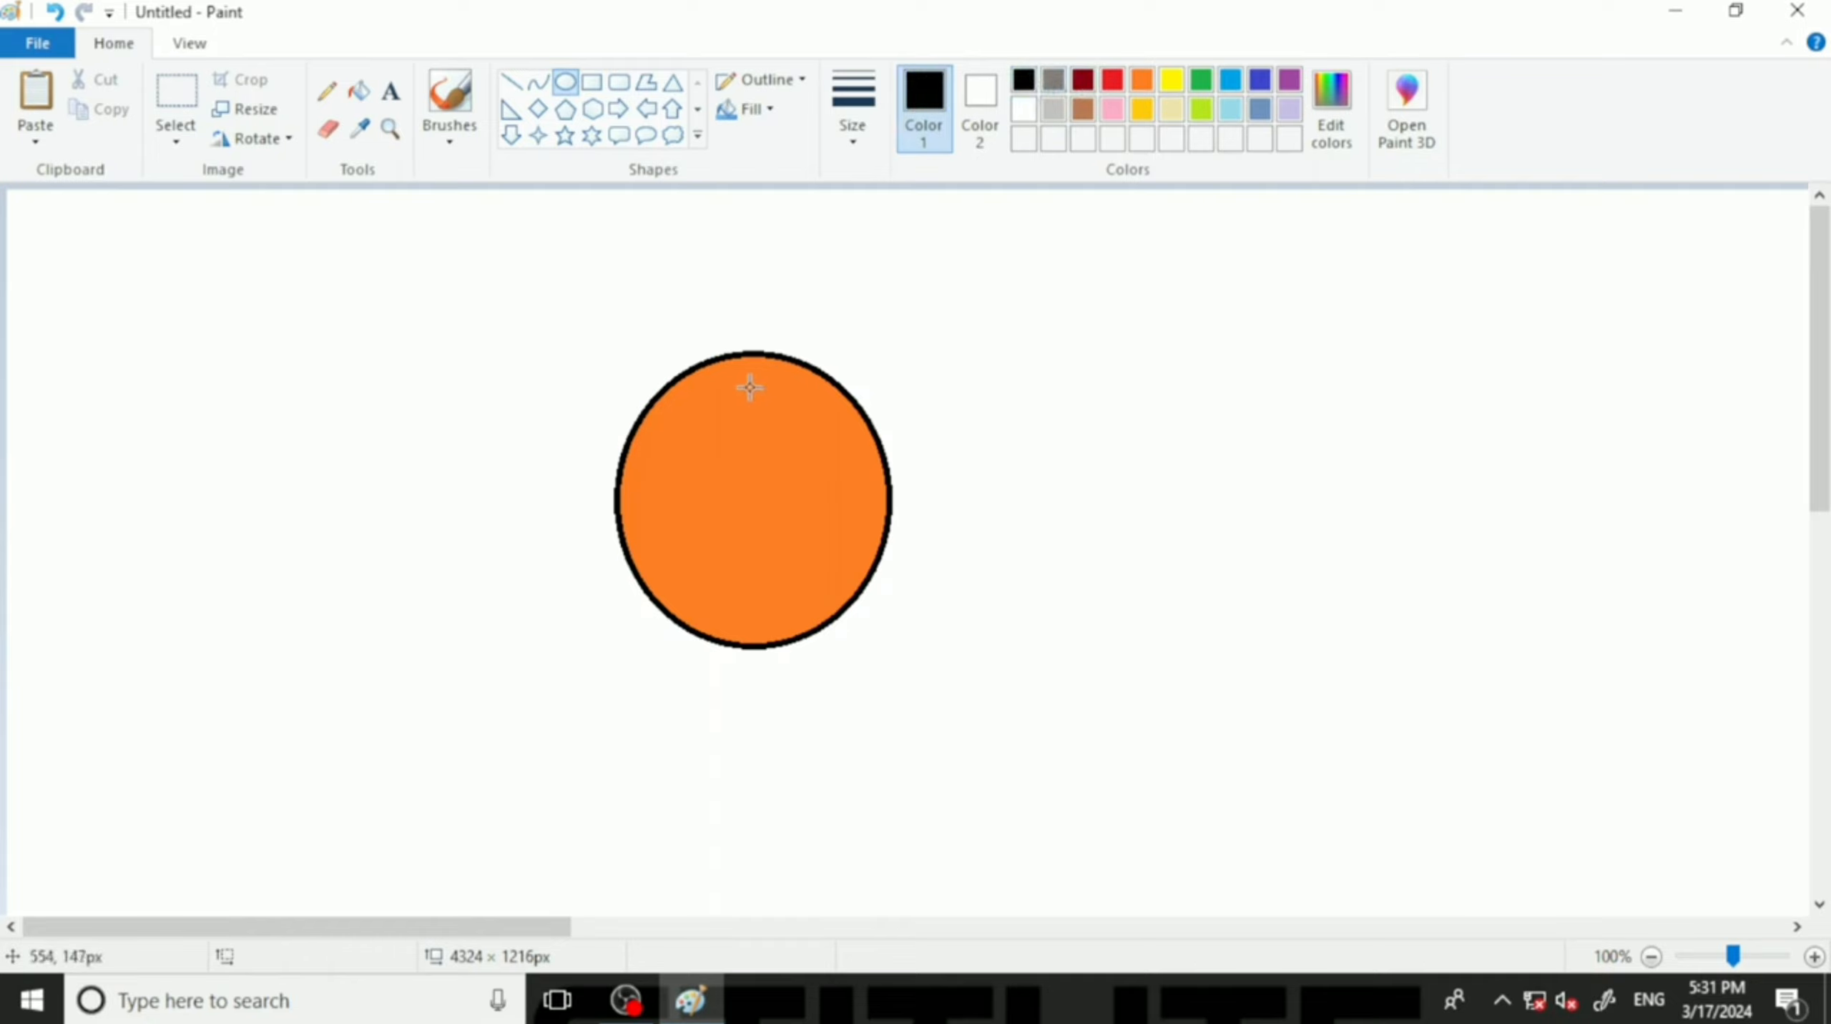
pyautogui.moveTo(672, 421); pyautogui.dragTo(726, 496)
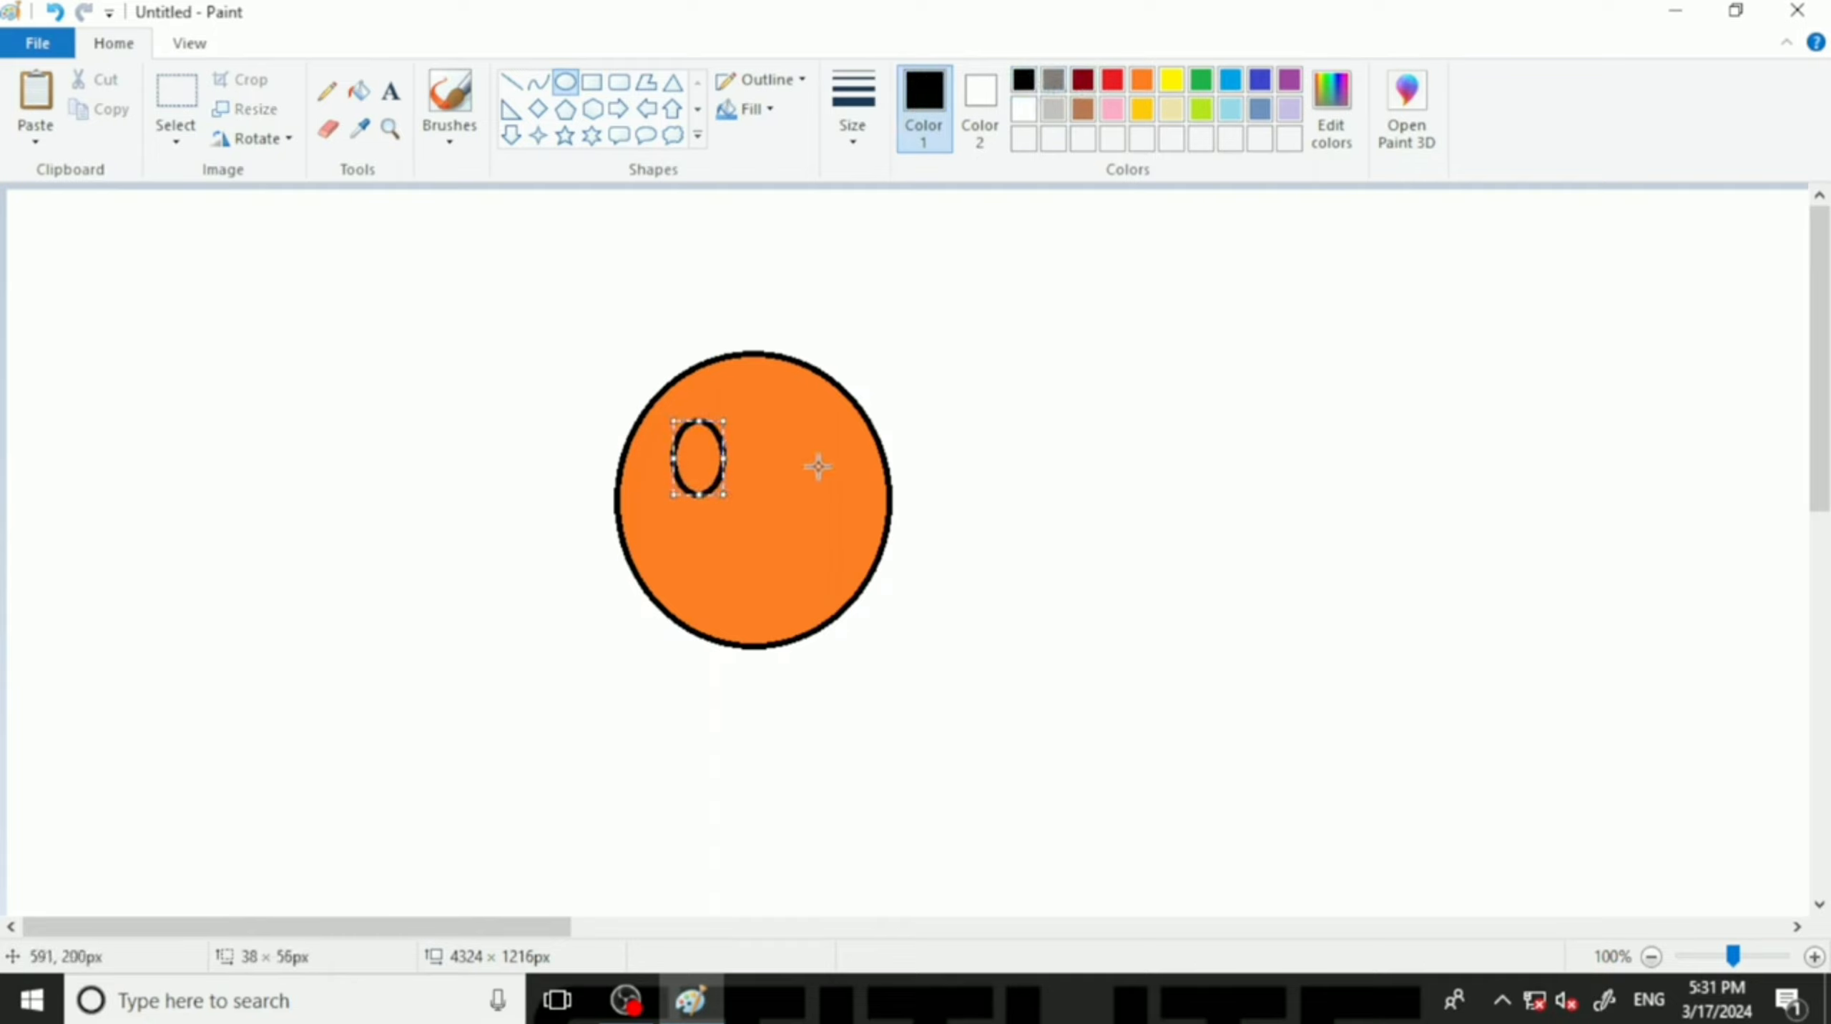
# Draw a second black oval eye of about 38 × 49 px beside the first and nudge it down until the two are level.
pyautogui.moveTo(761, 412); pyautogui.dragTo(814, 479)
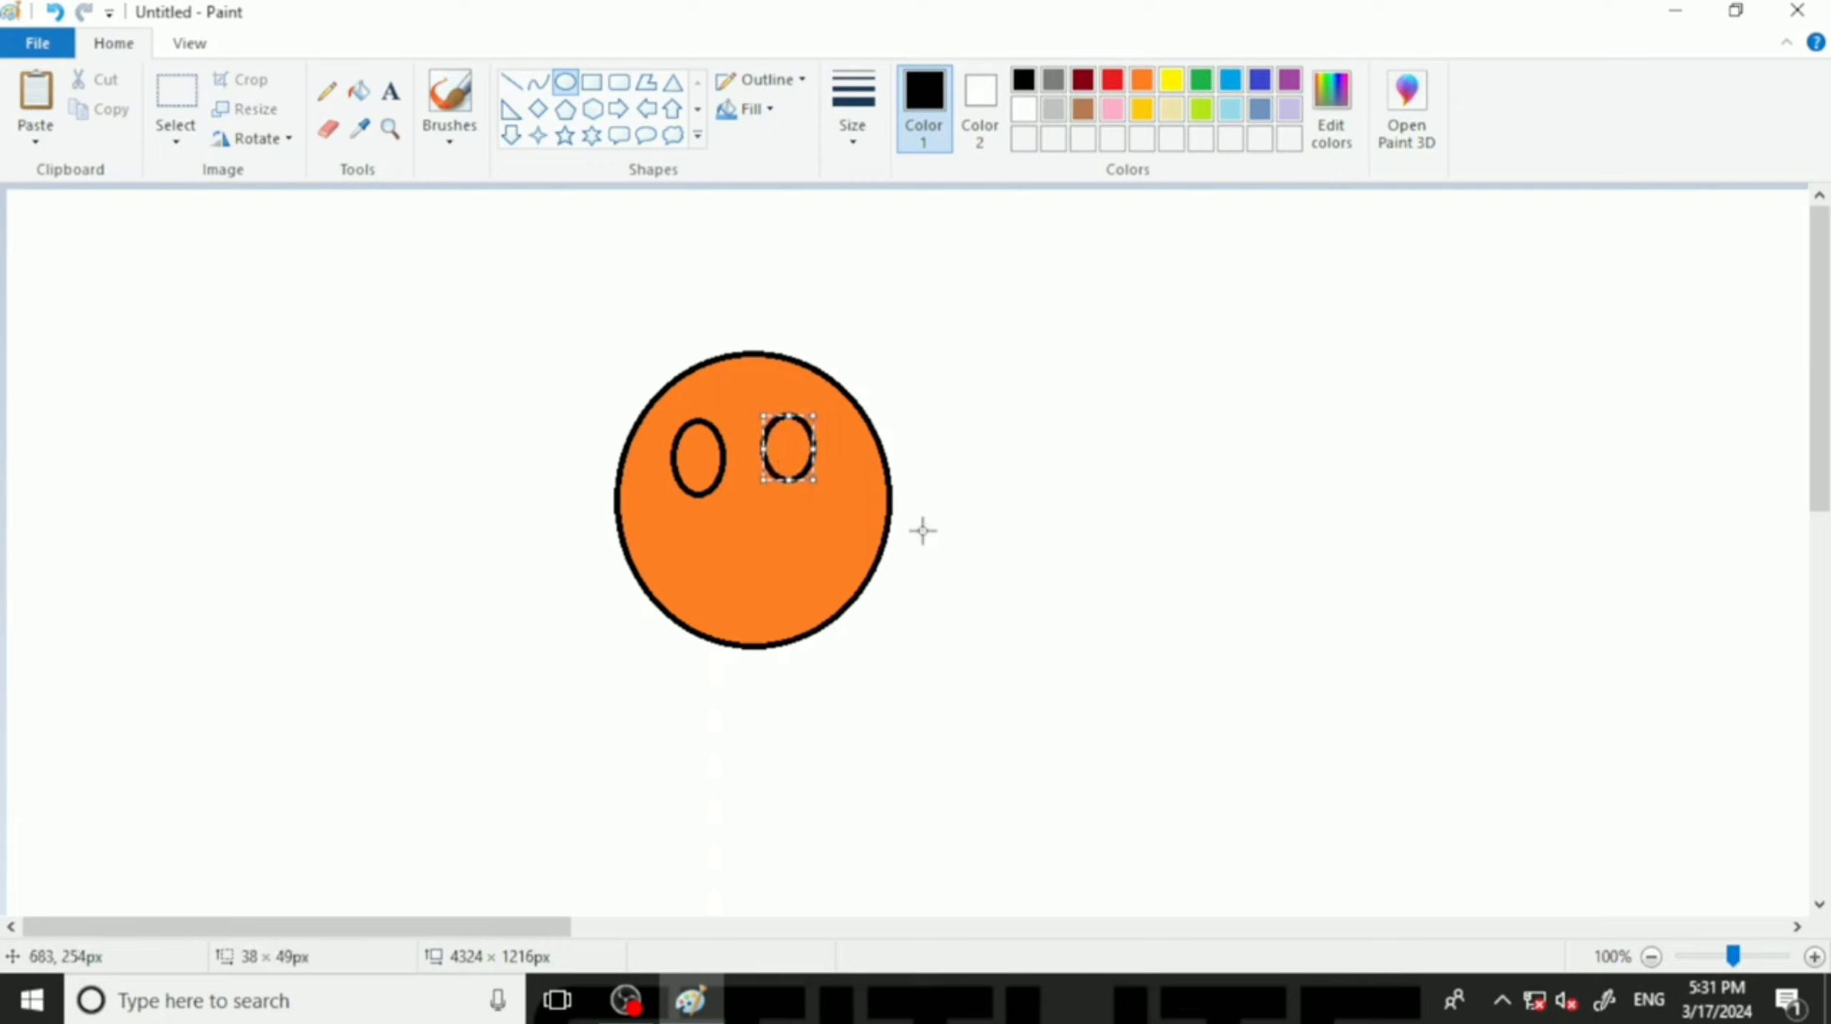
pyautogui.press('Down')
pyautogui.press('Down')
pyautogui.press('Down')
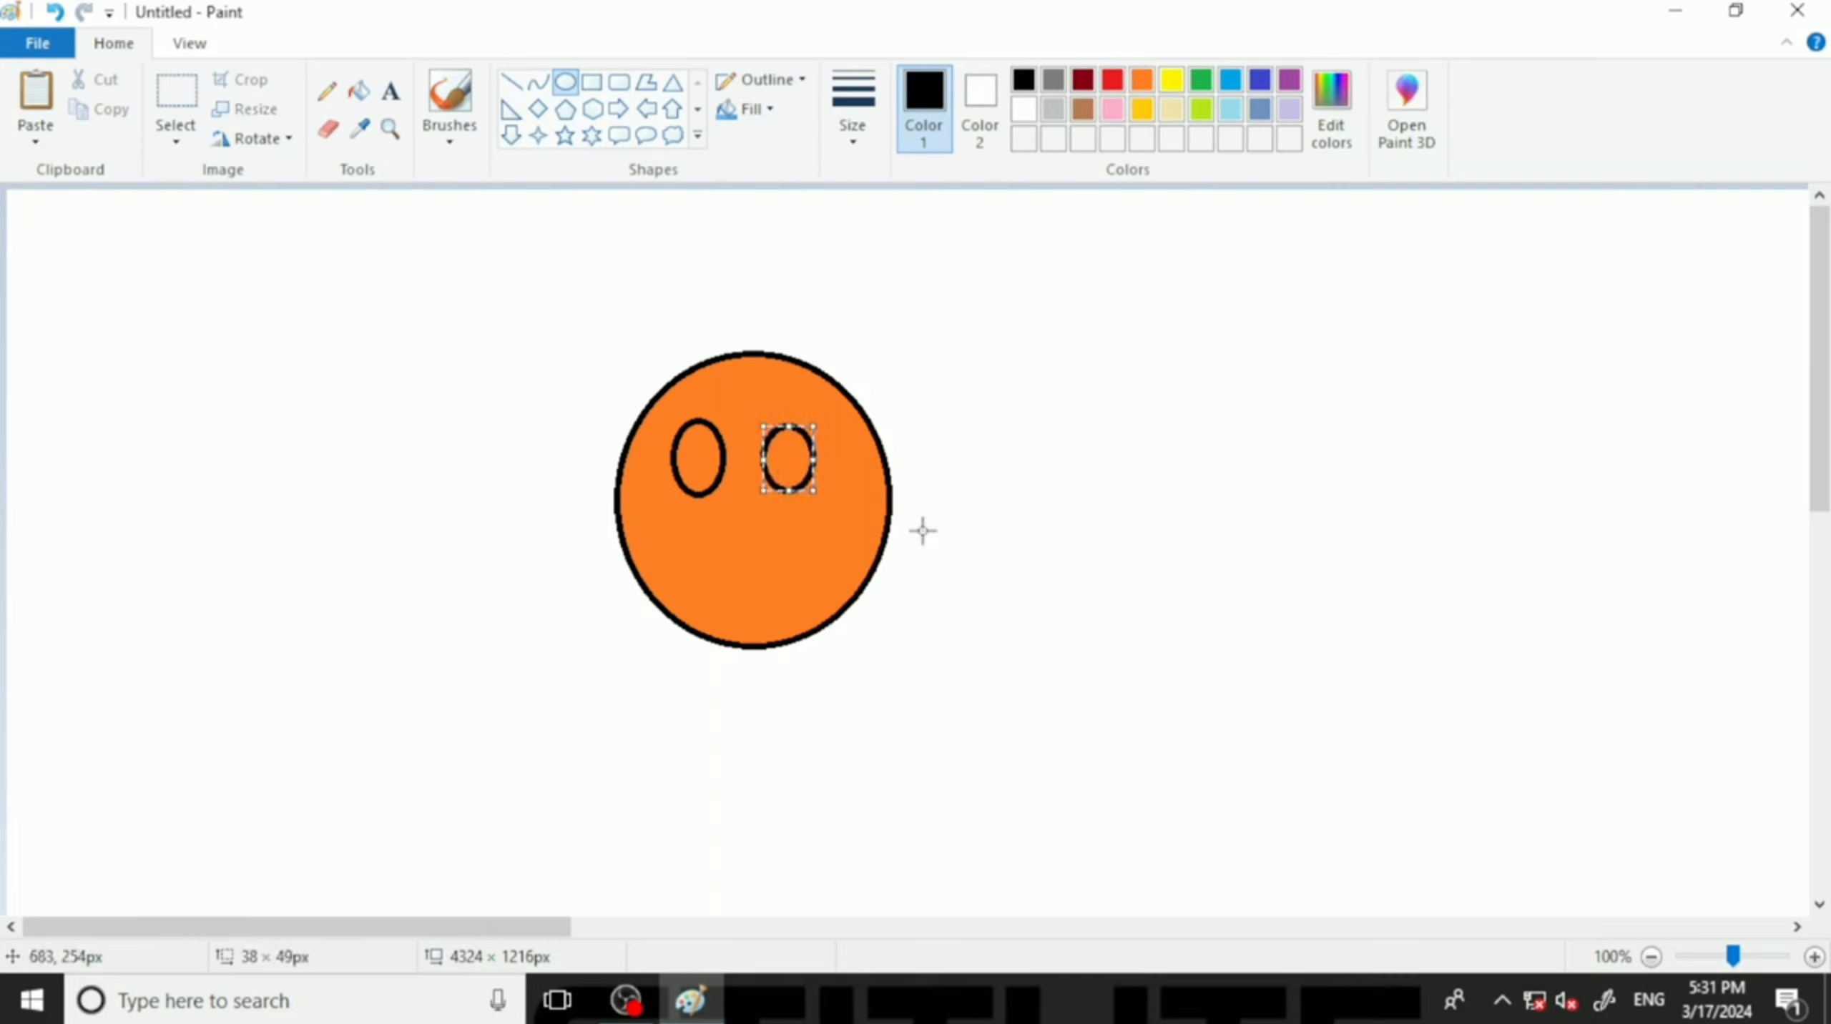
pyautogui.press('Down')
pyautogui.press('Down')
pyautogui.press('Up')
pyautogui.press('Up')
pyautogui.click(948, 520)
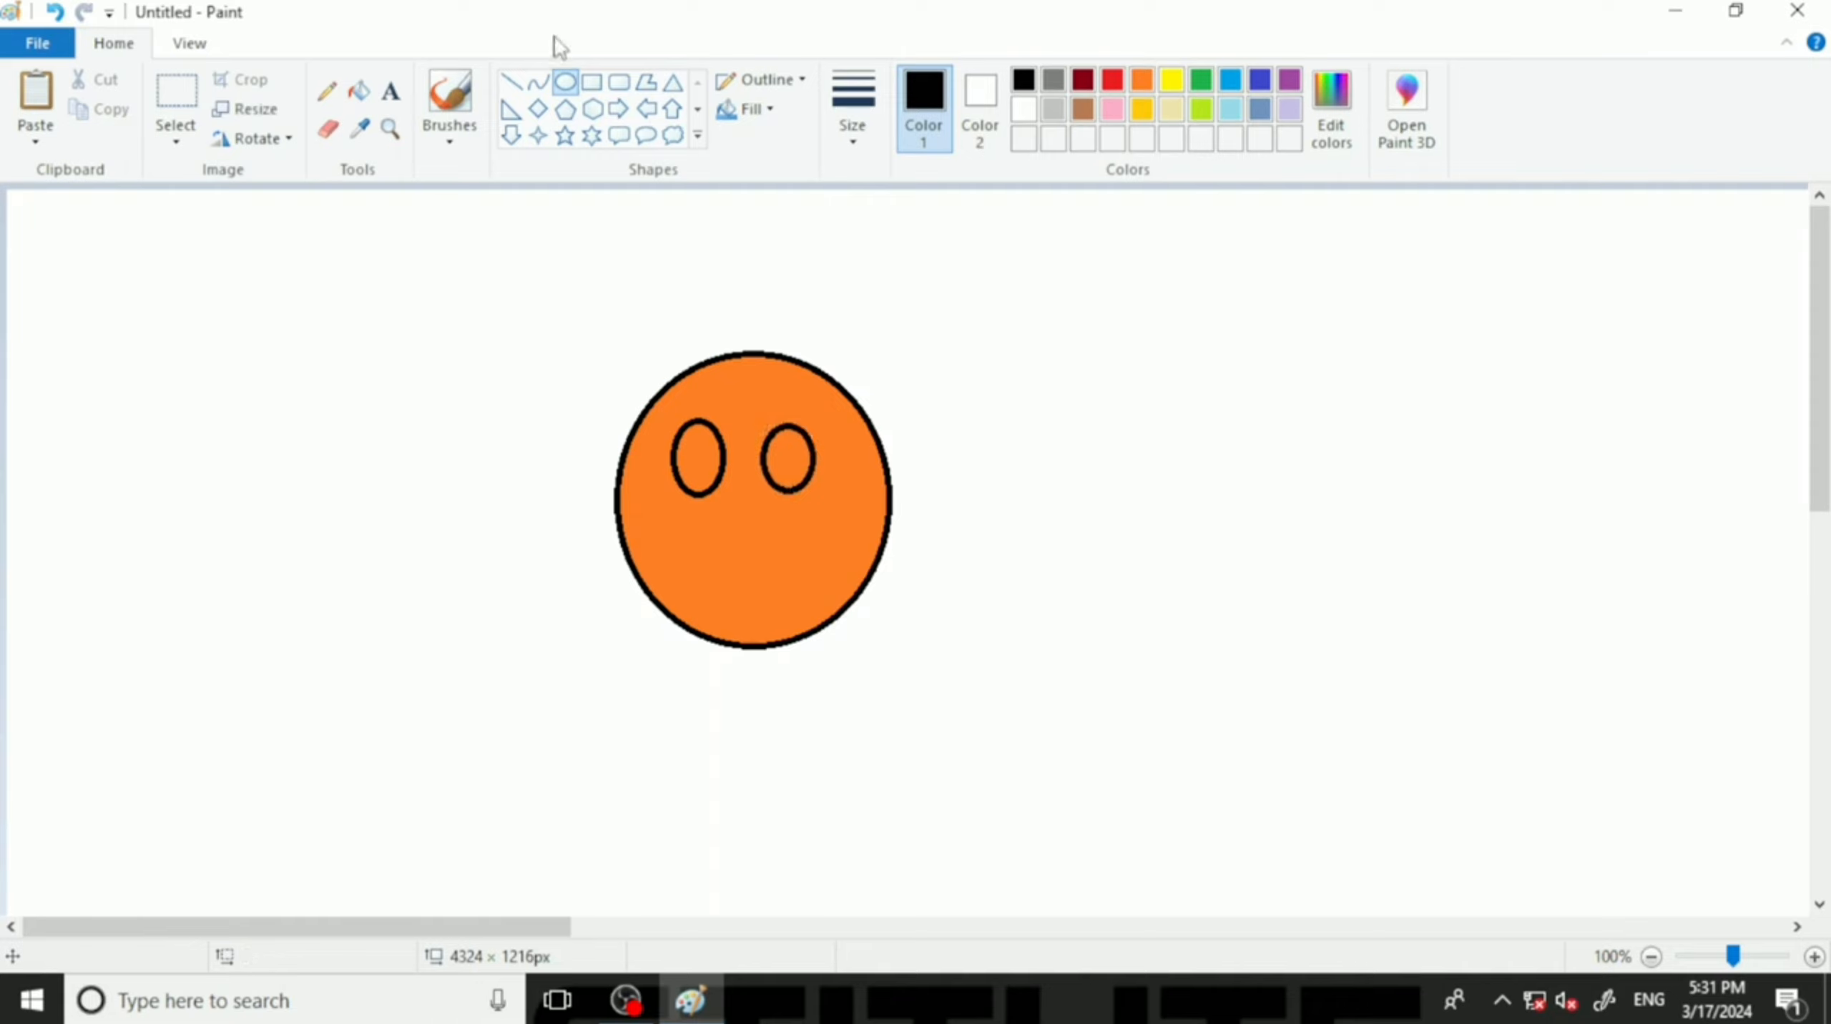
# Draw a curved smiling mouth about 108 px wide below the eyes and fill both eyes with black.
pyautogui.click(541, 83)
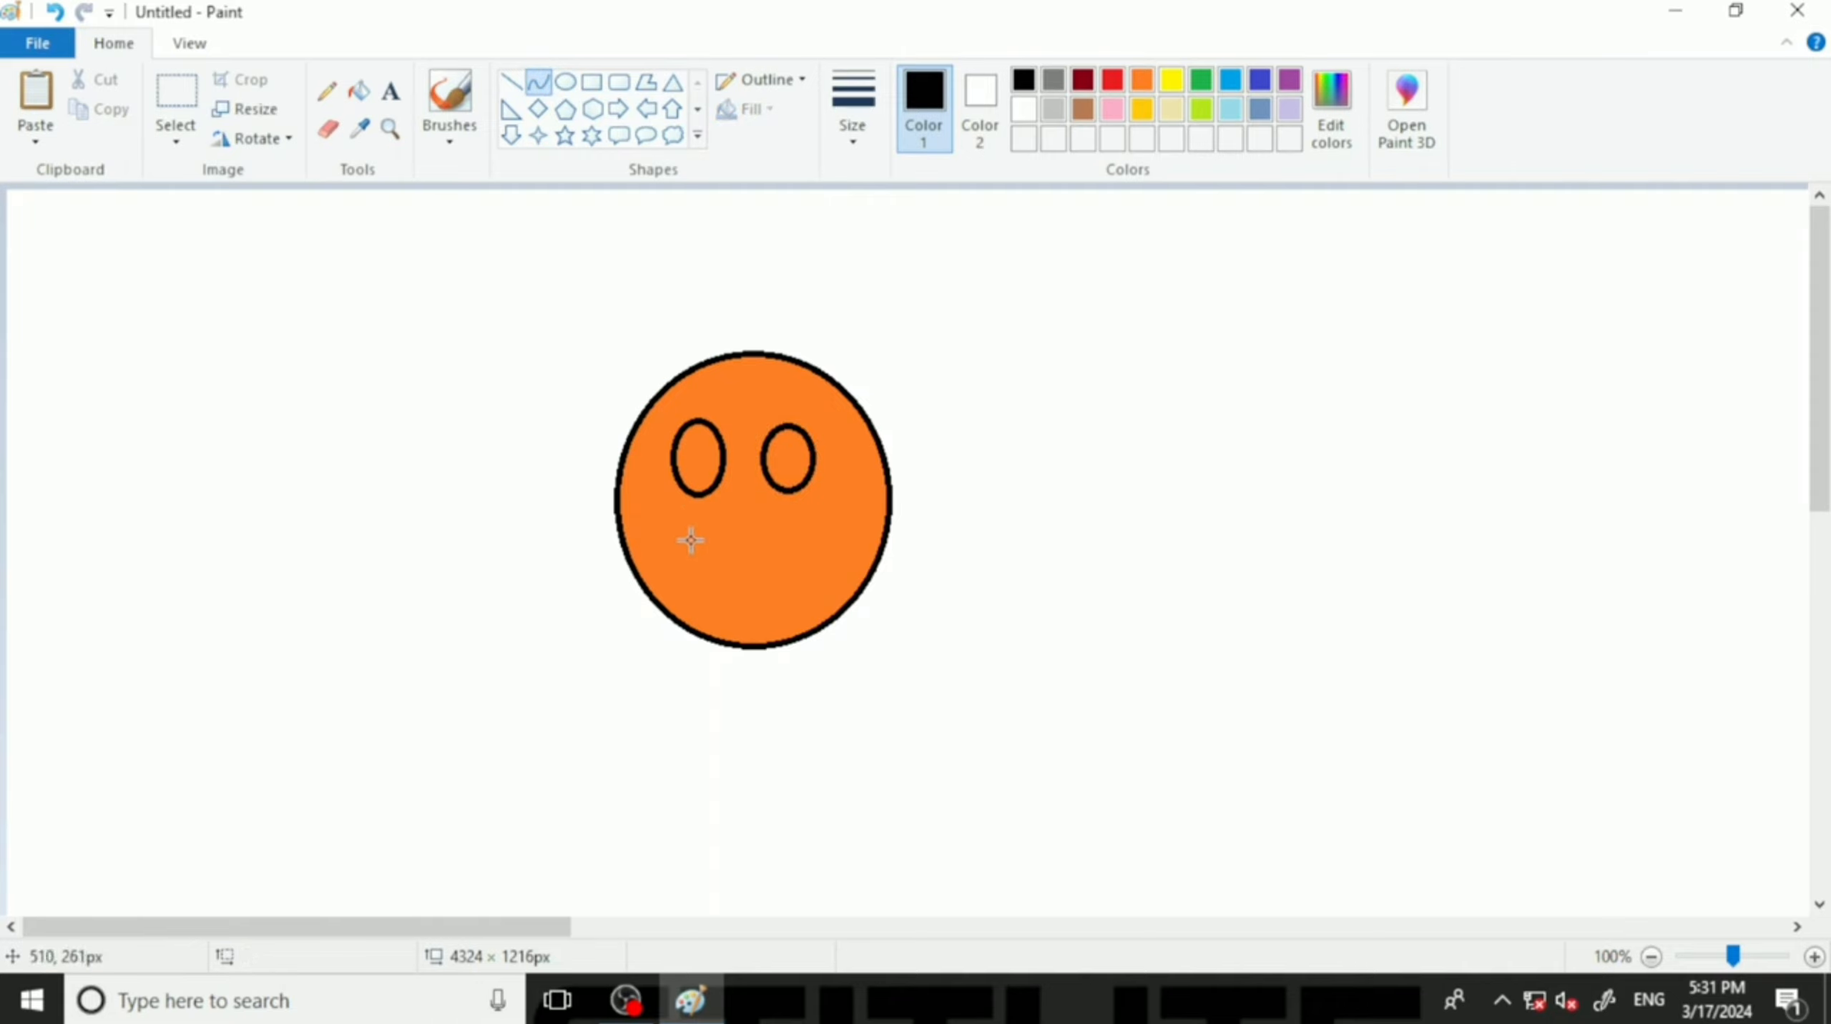
pyautogui.moveTo(682, 543); pyautogui.dragTo(748, 584)
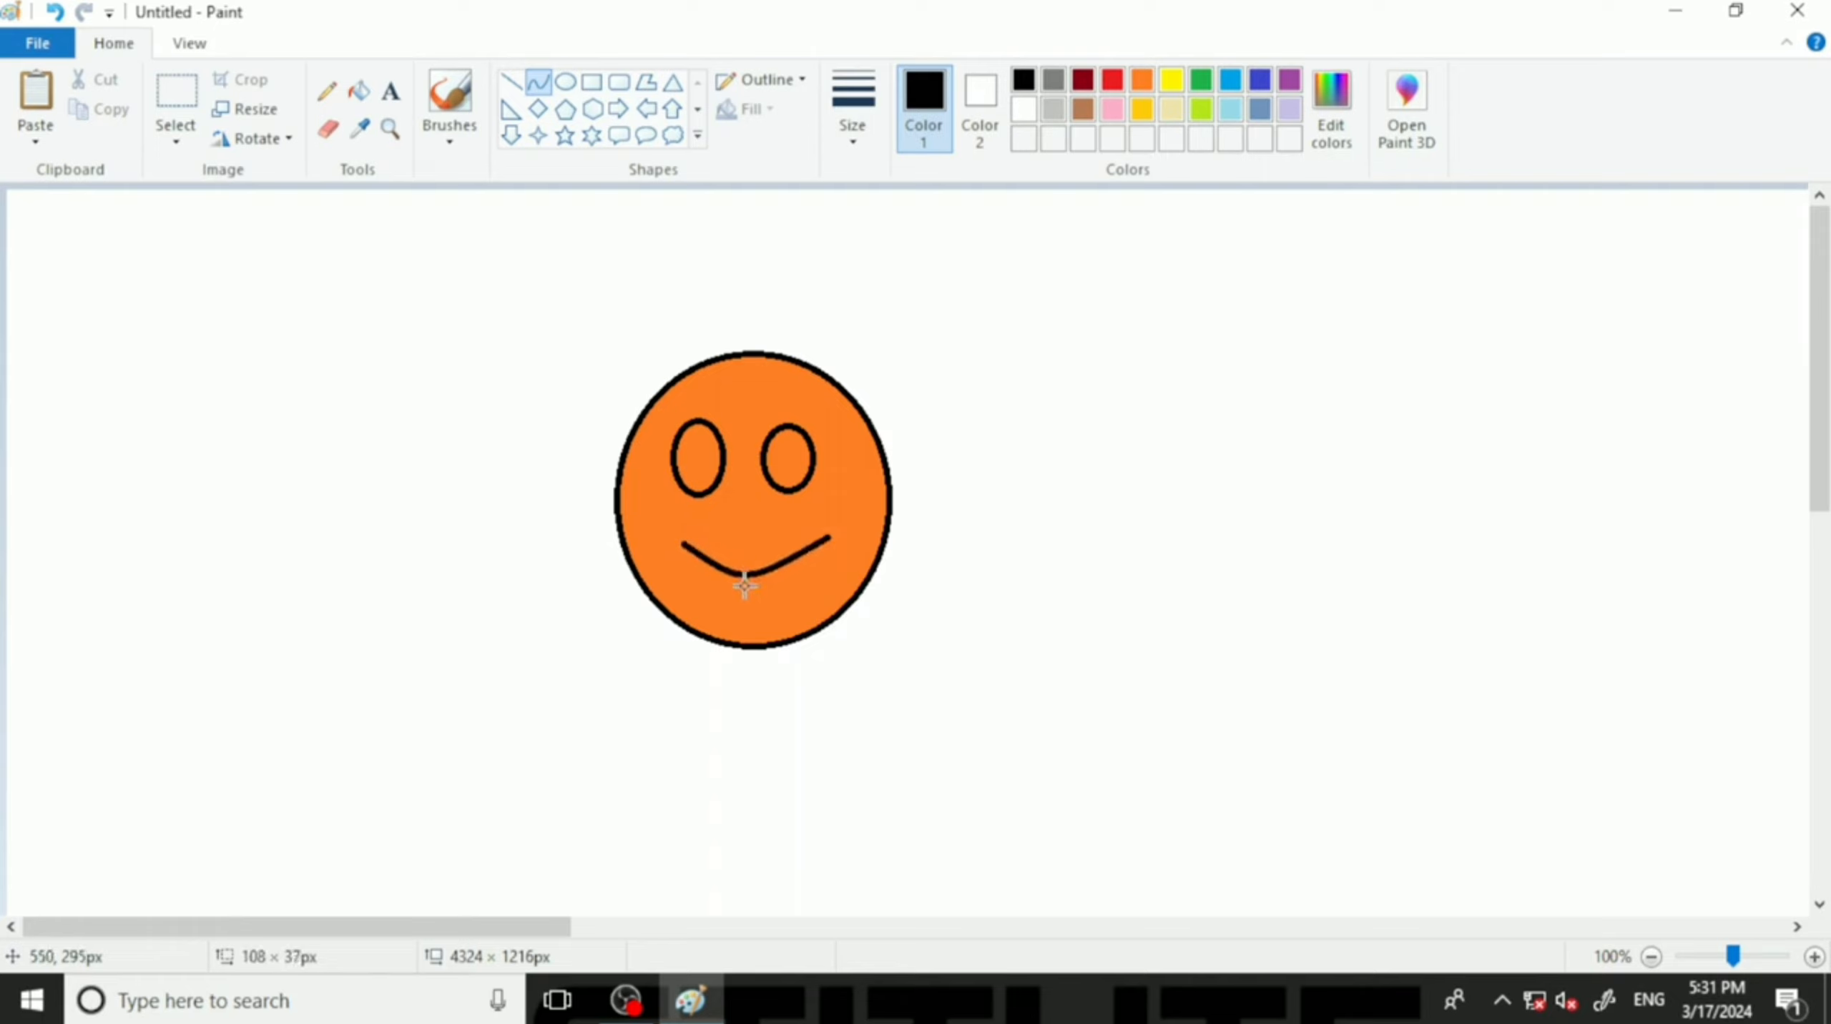
pyautogui.click(359, 90)
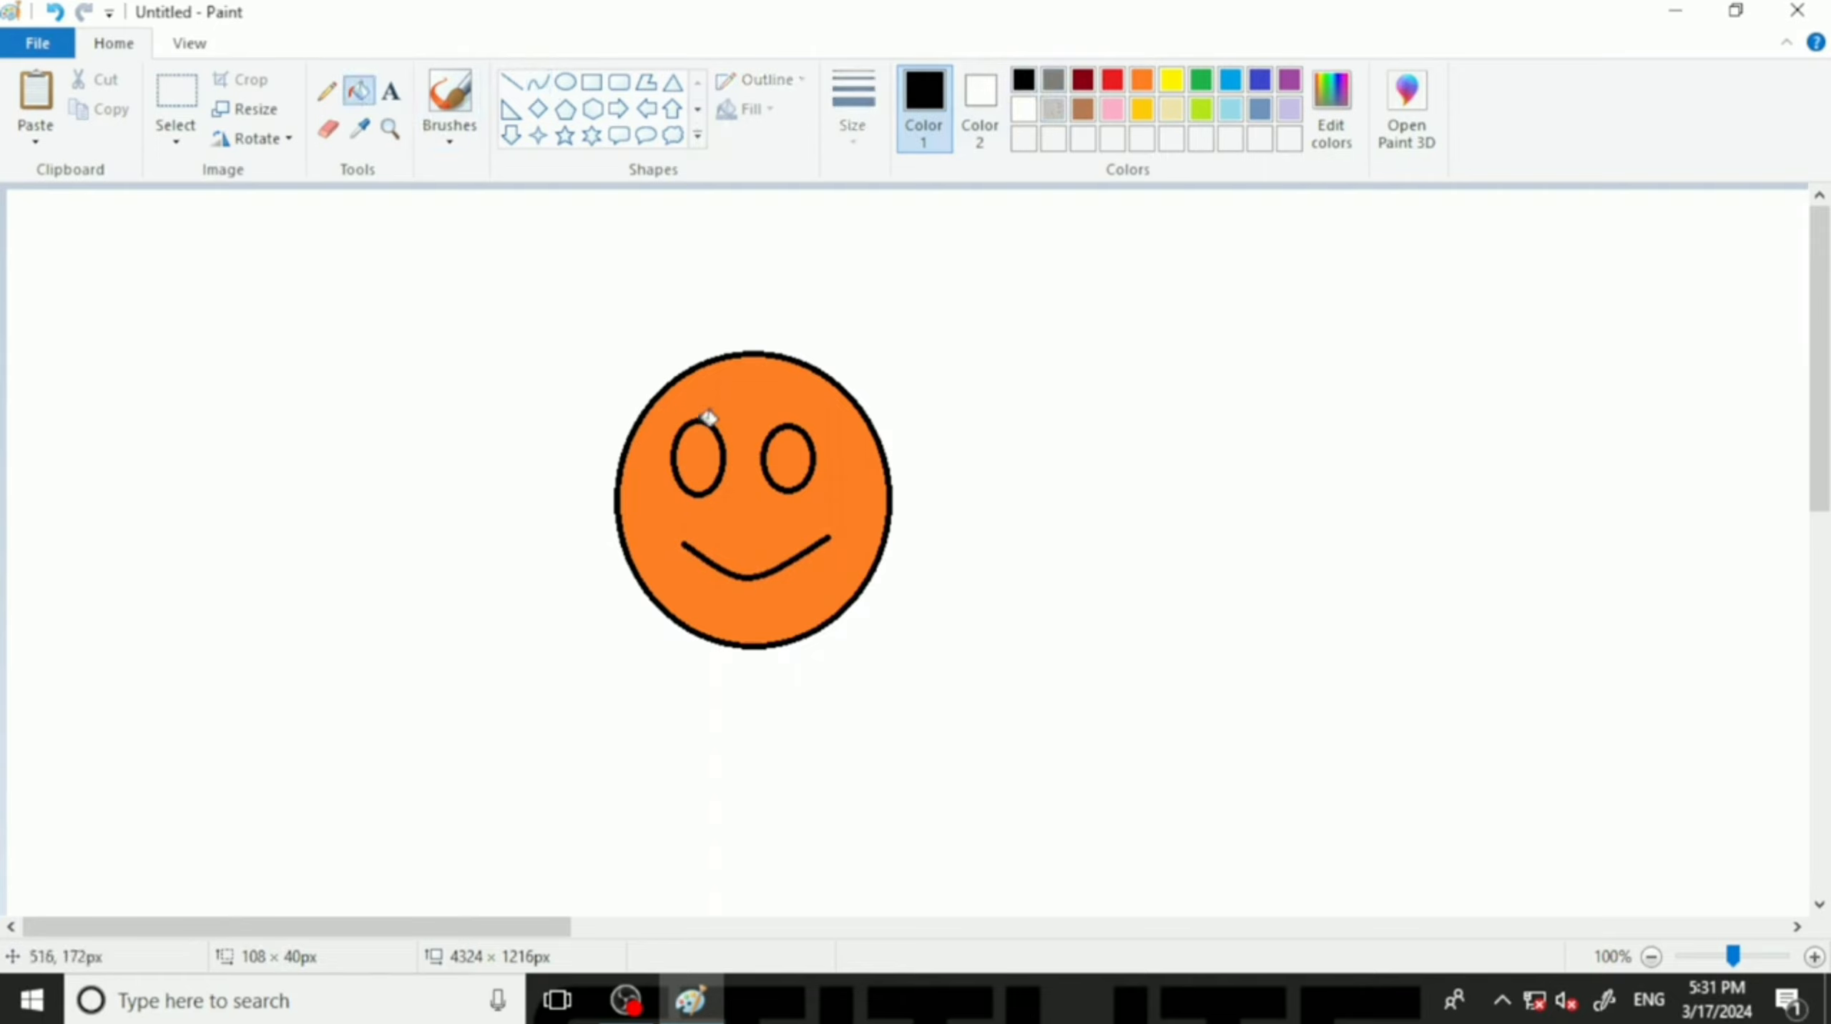
pyautogui.click(698, 455)
pyautogui.click(791, 463)
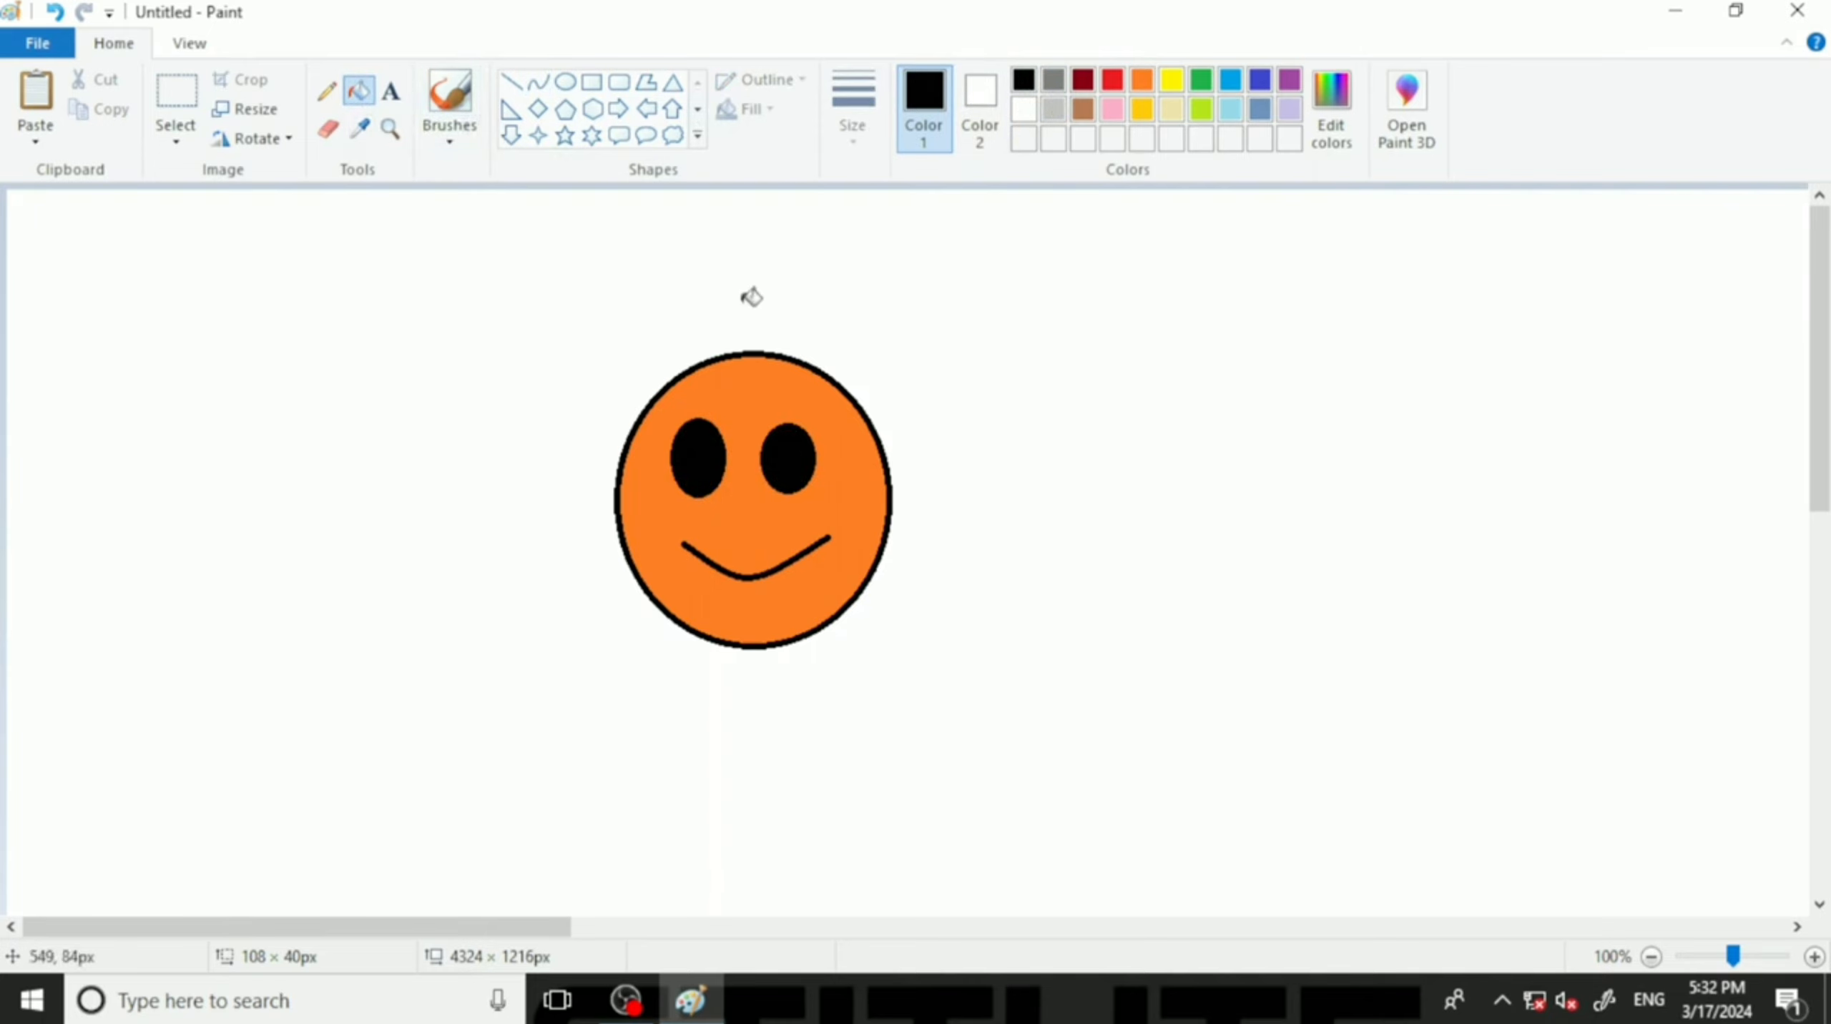
# Turn off transparent selection and select a rectangle of about 276 × 302 px around the smiley face.
pyautogui.click(177, 141)
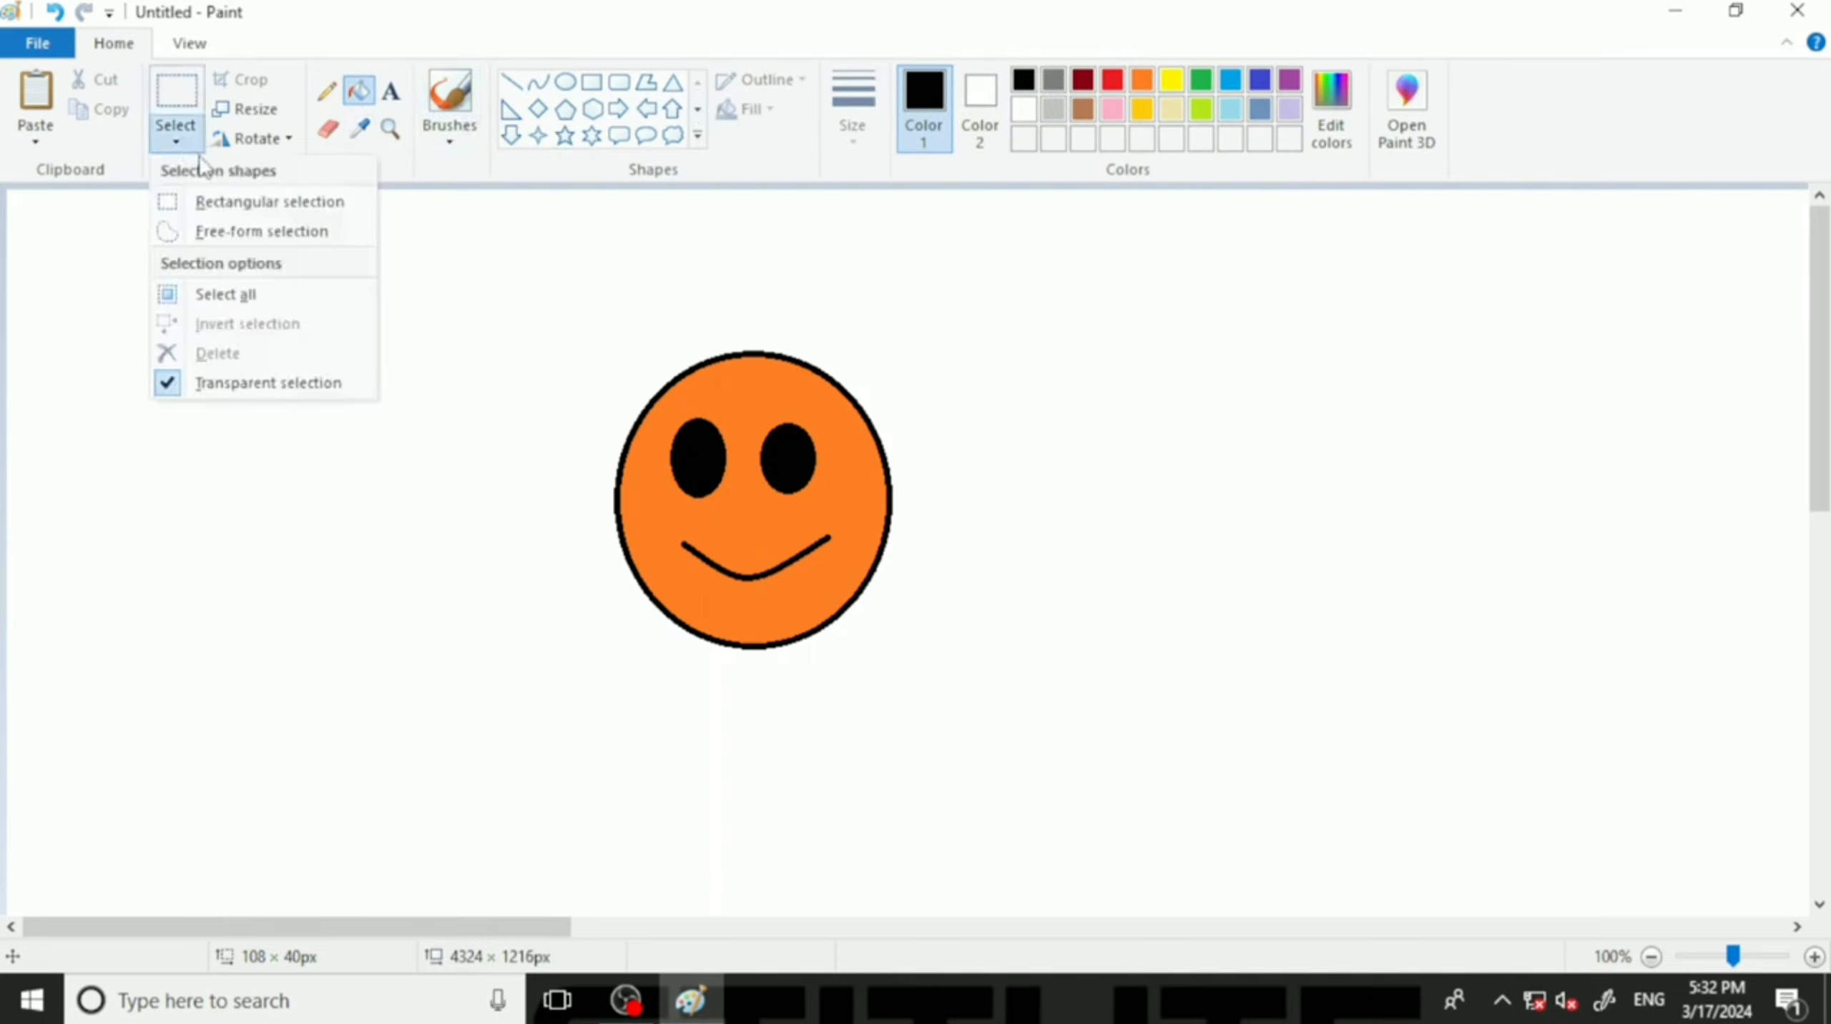
pyautogui.click(258, 382)
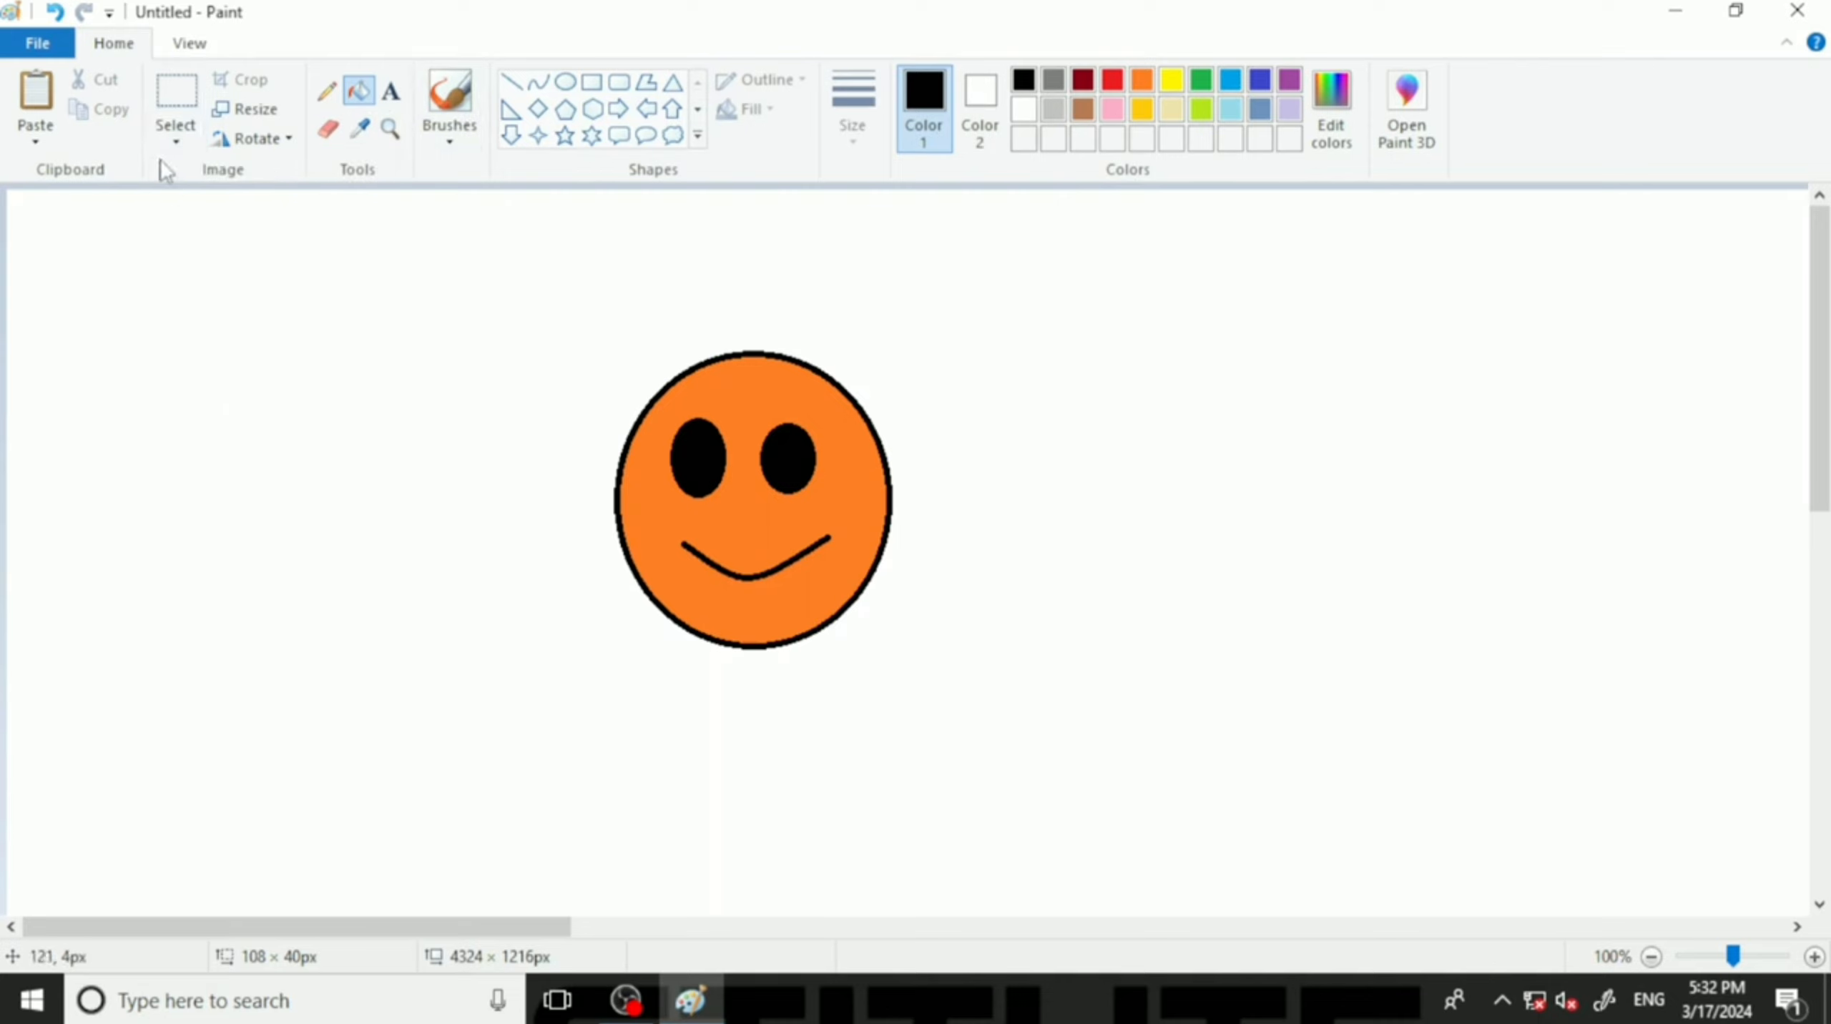
pyautogui.click(195, 146)
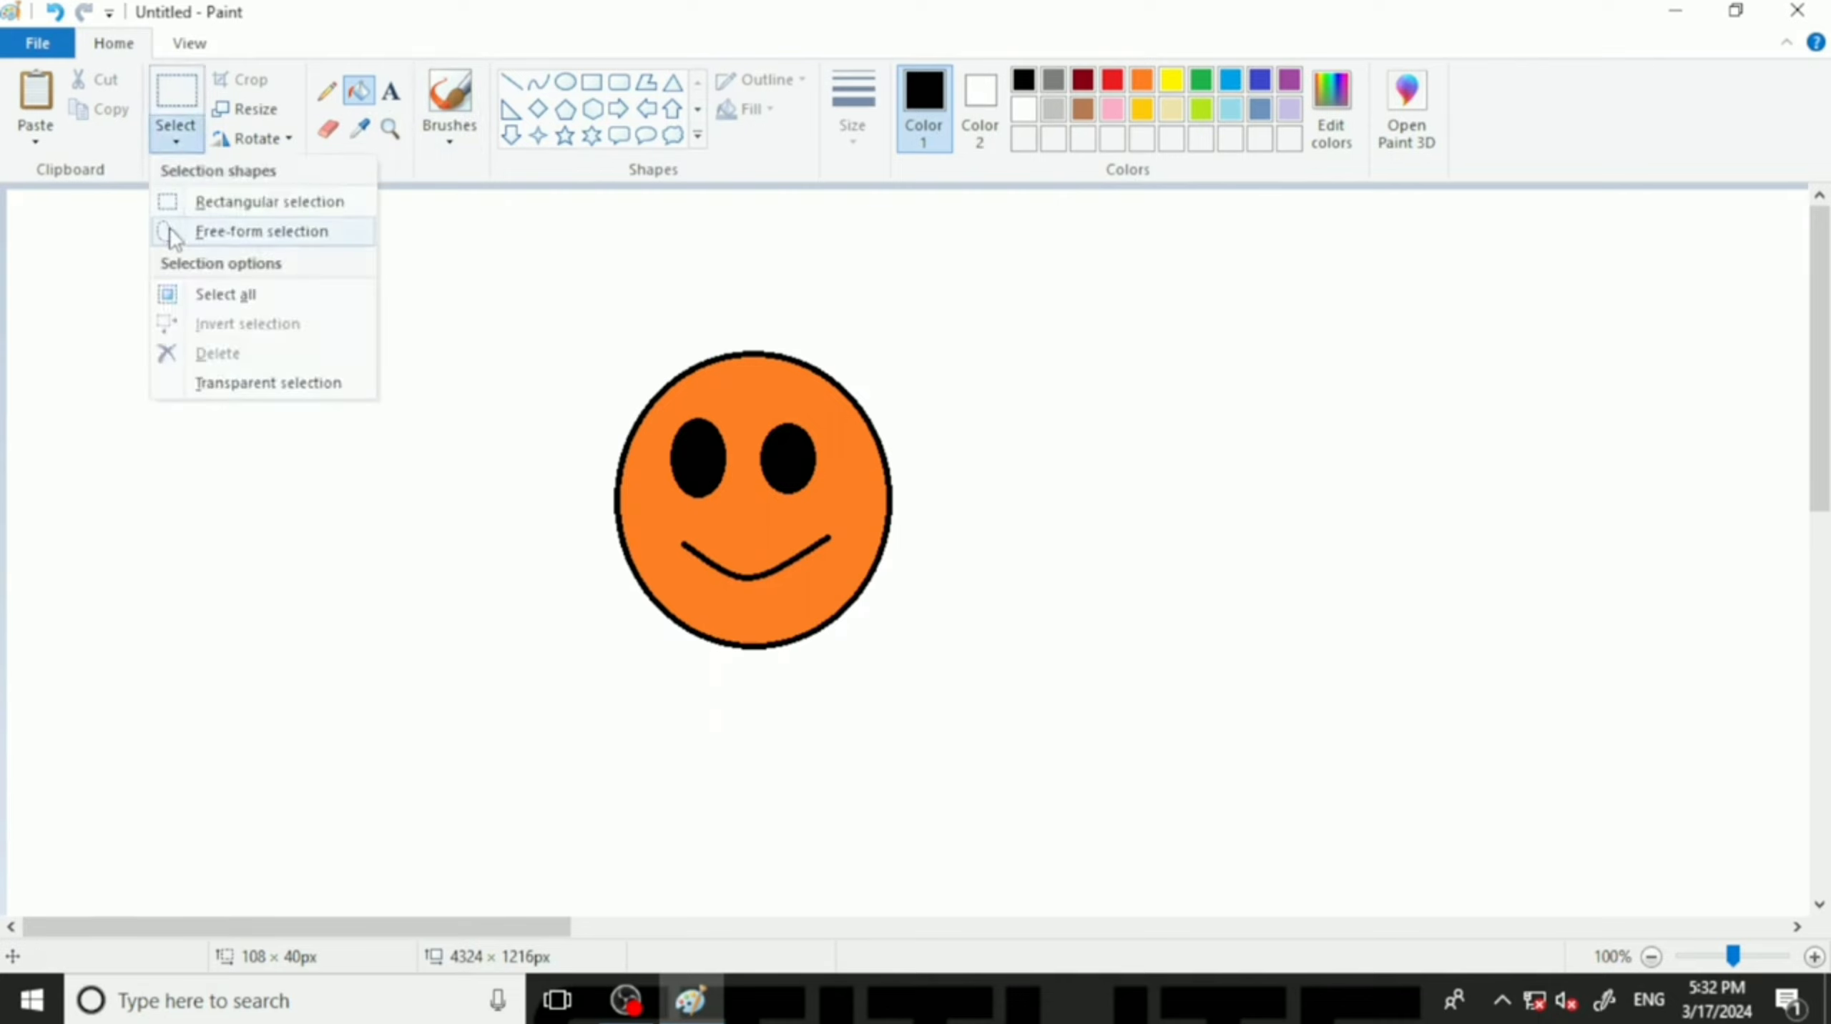
pyautogui.click(204, 208)
pyautogui.moveTo(552, 319); pyautogui.dragTo(923, 723)
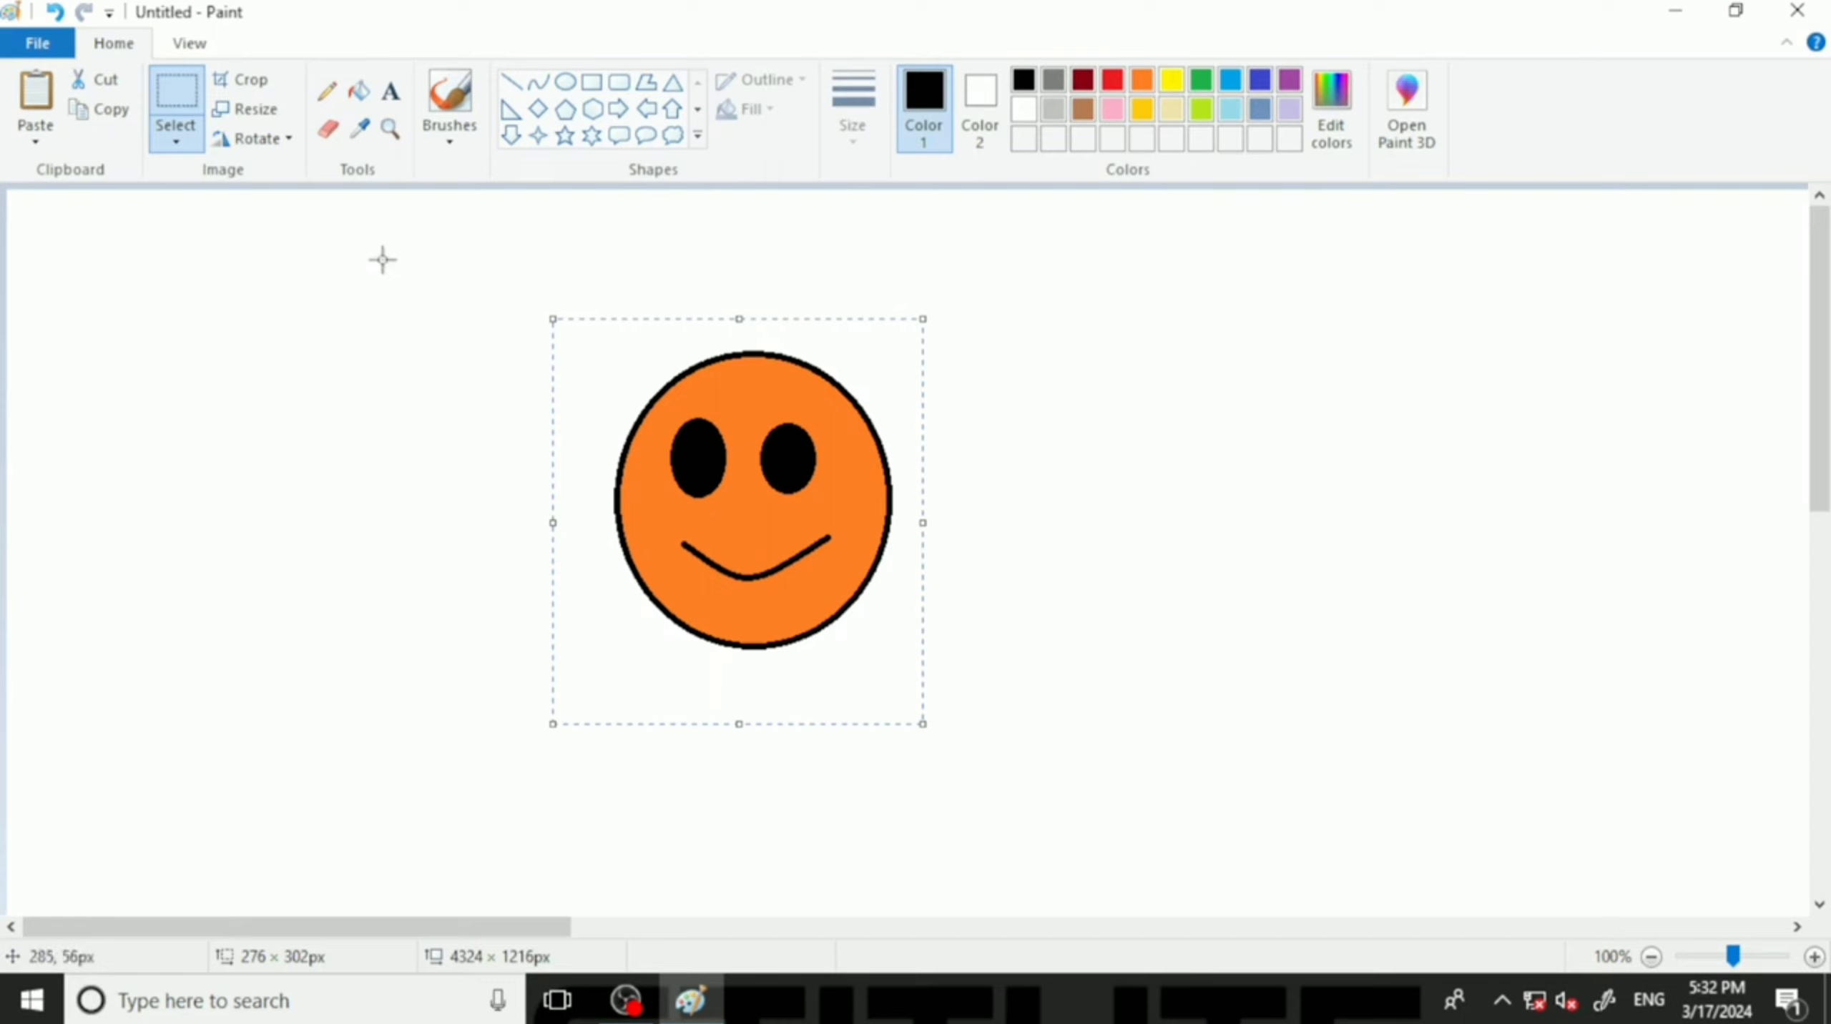
# Turn on transparent selection and smear the selected face around the canvas, leaving a dense trail of overlapping copies.
pyautogui.click(198, 139)
pyautogui.click(218, 380)
pyautogui.press('Escape')
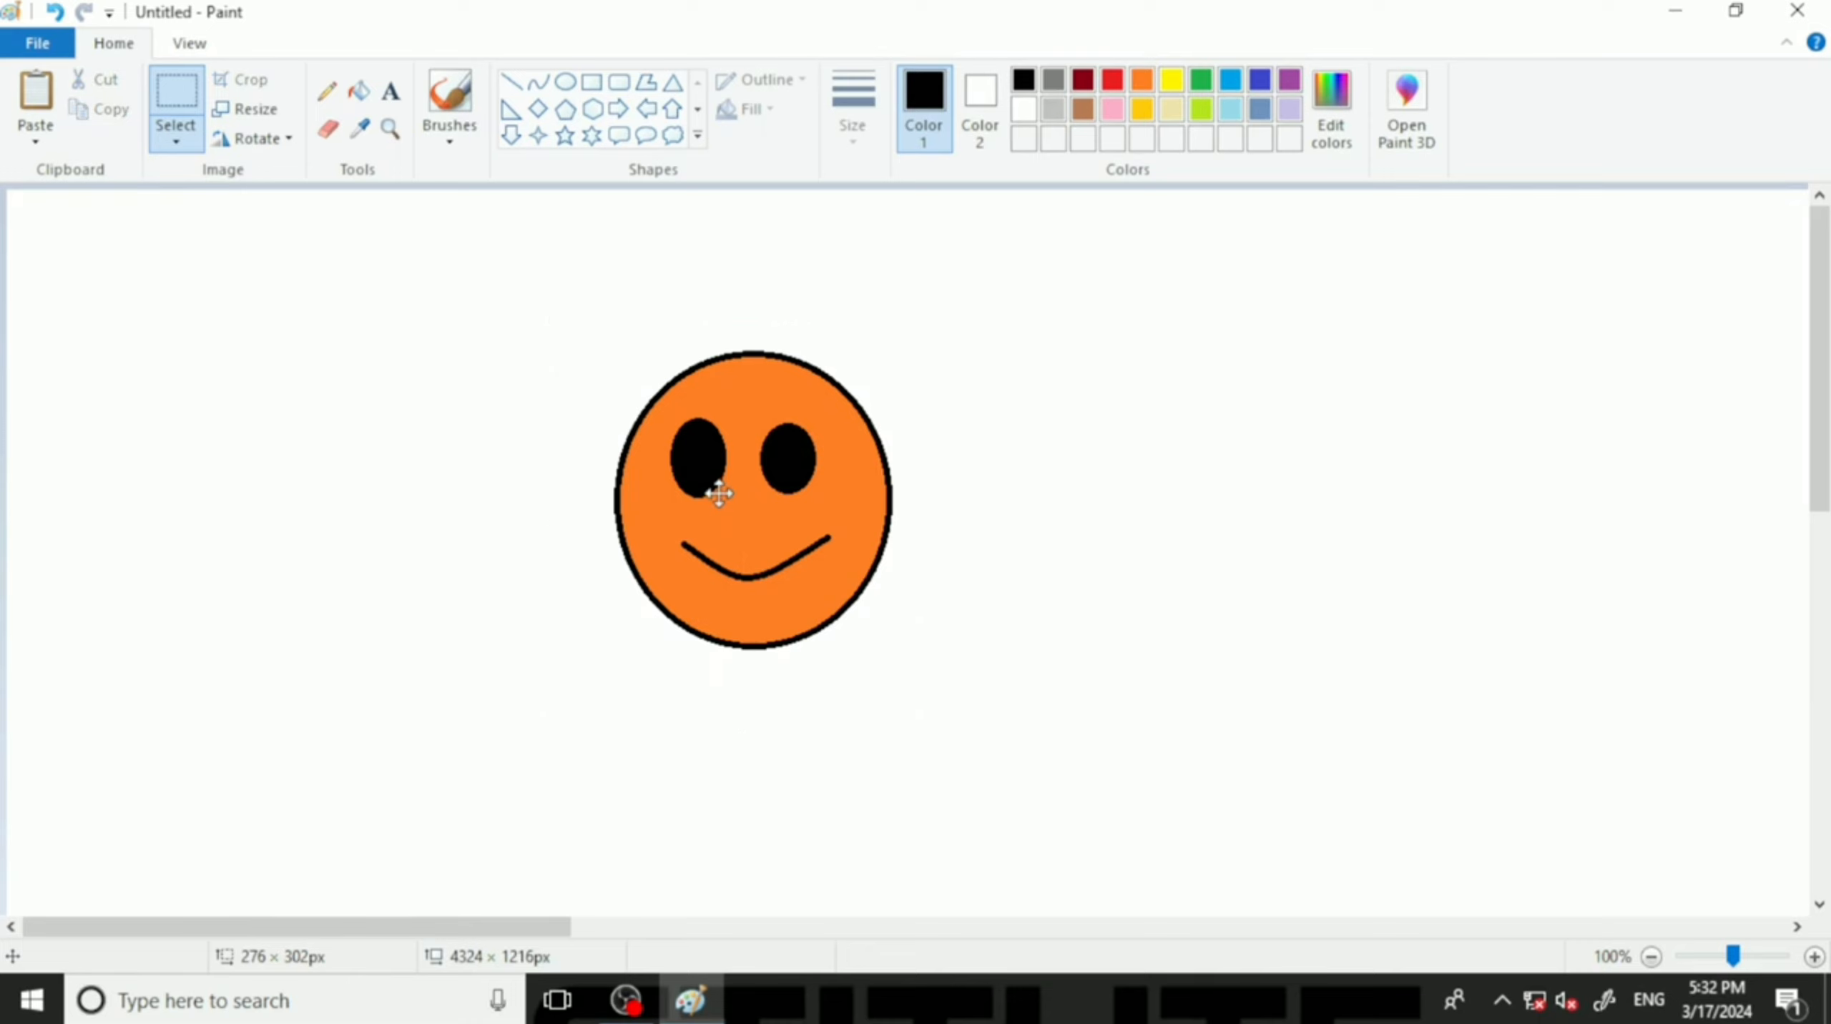
pyautogui.moveTo(718, 493)
pyautogui.mouseDown()
pyautogui.moveTo(670, 545)
pyautogui.moveTo(491, 553)
pyautogui.moveTo(377, 473)
pyautogui.moveTo(522, 440)
pyautogui.moveTo(733, 521)
pyautogui.moveTo(1199, 500)
pyautogui.moveTo(1218, 356)
pyautogui.moveTo(951, 475)
pyautogui.moveTo(611, 767)
pyautogui.moveTo(263, 672)
pyautogui.moveTo(180, 480)
pyautogui.moveTo(407, 528)
pyautogui.moveTo(868, 755)
pyautogui.moveTo(1454, 641)
pyautogui.moveTo(1479, 426)
pyautogui.moveTo(983, 542)
pyautogui.moveTo(361, 745)
pyautogui.moveTo(70, 583)
pyautogui.moveTo(268, 395)
pyautogui.moveTo(783, 690)
pyautogui.moveTo(1591, 814)
pyautogui.moveTo(1820, 512)
pyautogui.moveTo(1511, 413)
pyautogui.moveTo(1096, 627)
pyautogui.moveTo(659, 723)
pyautogui.moveTo(460, 599)
pyautogui.moveTo(617, 384)
pyautogui.moveTo(933, 500)
pyautogui.moveTo(1397, 614)
pyautogui.moveTo(1367, 391)
pyautogui.moveTo(1027, 425)
pyautogui.moveTo(537, 673)
pyautogui.moveTo(256, 634)
pyautogui.moveTo(175, 440)
pyautogui.moveTo(367, 344)
pyautogui.moveTo(763, 598)
pyautogui.moveTo(1400, 718)
pyautogui.moveTo(1556, 500)
pyautogui.moveTo(1230, 410)
pyautogui.moveTo(565, 695)
pyautogui.moveTo(377, 564)
pyautogui.moveTo(556, 455)
pyautogui.moveTo(1106, 690)
pyautogui.moveTo(1400, 560)
pyautogui.moveTo(1270, 421)
pyautogui.moveTo(967, 493)
pyautogui.moveTo(627, 696)
pyautogui.moveTo(379, 617)
pyautogui.moveTo(447, 437)
pyautogui.moveTo(699, 536)
pyautogui.moveTo(1139, 659)
pyautogui.moveTo(1362, 476)
pyautogui.moveTo(1144, 392)
pyautogui.moveTo(799, 625)
pyautogui.moveTo(458, 684)
pyautogui.moveTo(497, 541)
pyautogui.moveTo(701, 623)
pyautogui.moveTo(1098, 652)
pyautogui.moveTo(1275, 497)
pyautogui.moveTo(1647, 672)
pyautogui.moveTo(1770, 528)
pyautogui.moveTo(1536, 432)
pyautogui.moveTo(1330, 721)
pyautogui.moveTo(921, 497)
pyautogui.moveTo(513, 623)
pyautogui.moveTo(404, 473)
pyautogui.moveTo(200, 485)
pyautogui.moveTo(218, 673)
pyautogui.moveTo(712, 519)
pyautogui.moveTo(903, 638)
pyautogui.moveTo(1295, 510)
pyautogui.moveTo(1581, 586)
pyautogui.moveTo(1017, 664)
pyautogui.moveTo(944, 643)
pyautogui.moveTo(911, 712)
pyautogui.mouseUp()
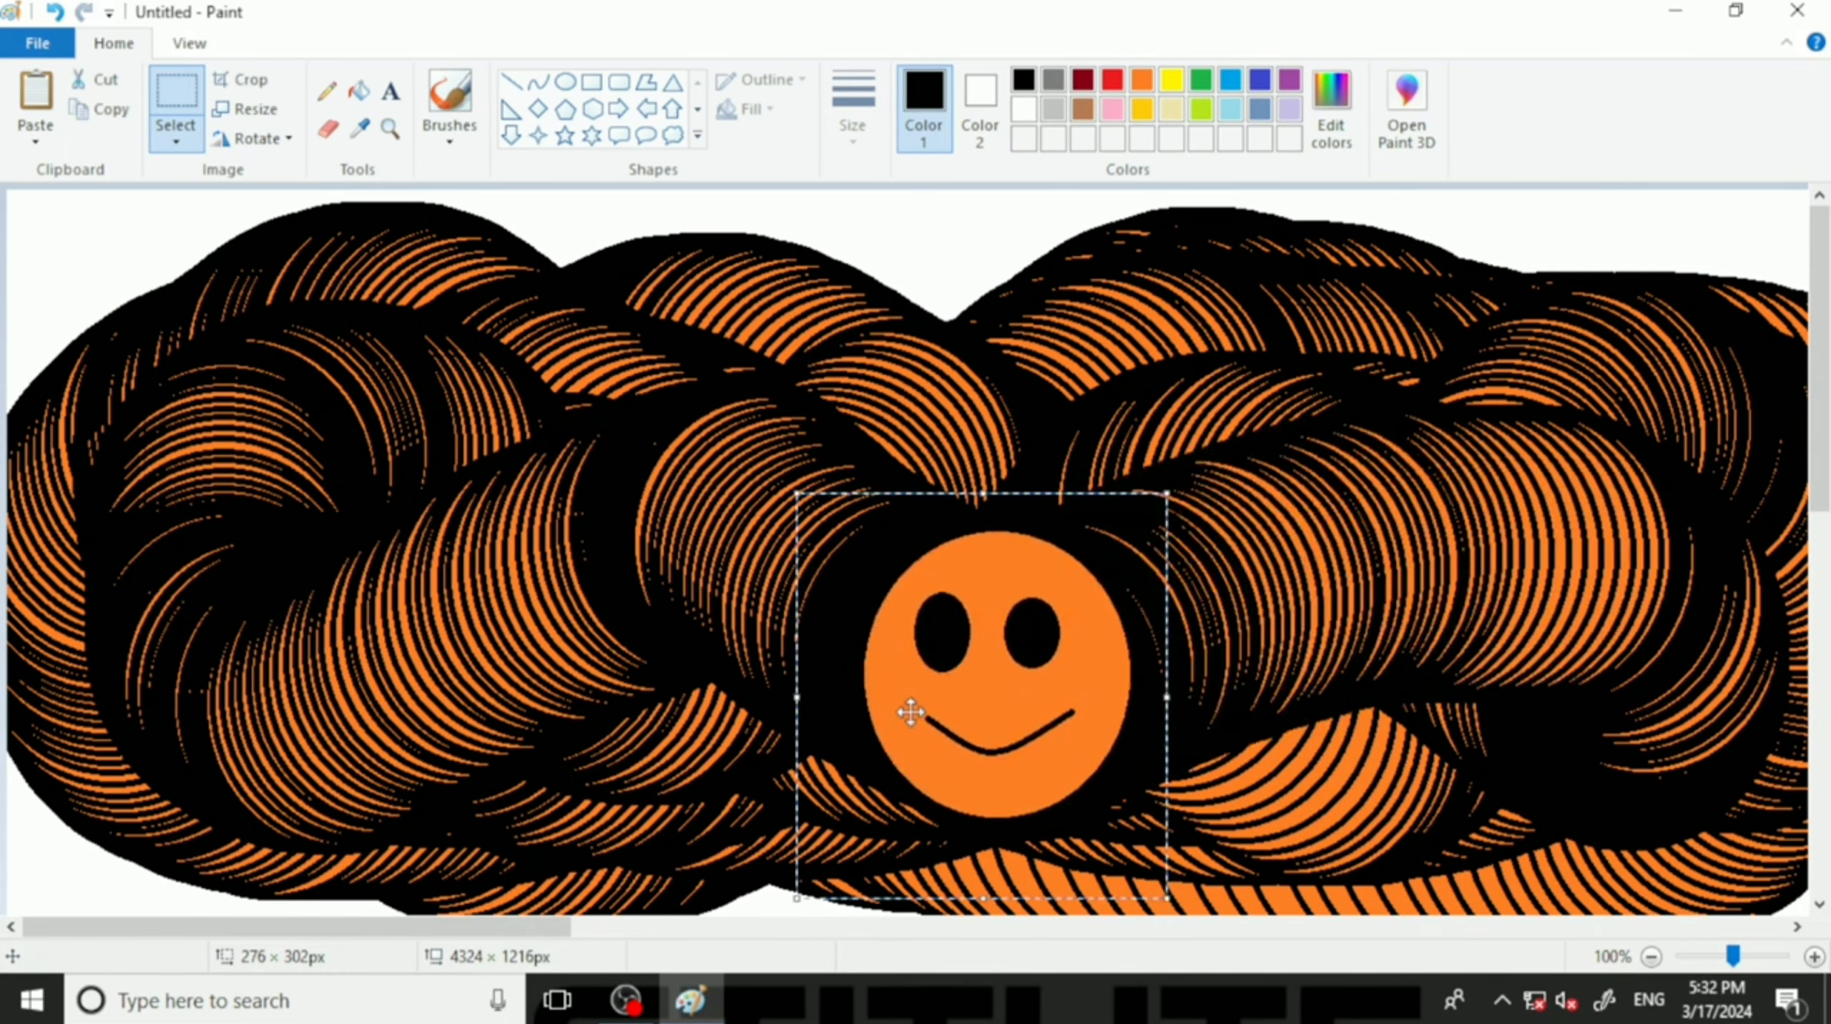
# Clear everything from the canvas, including the face and its trail of copies.
pyautogui.click(1628, 512)
pyautogui.press('Delete')
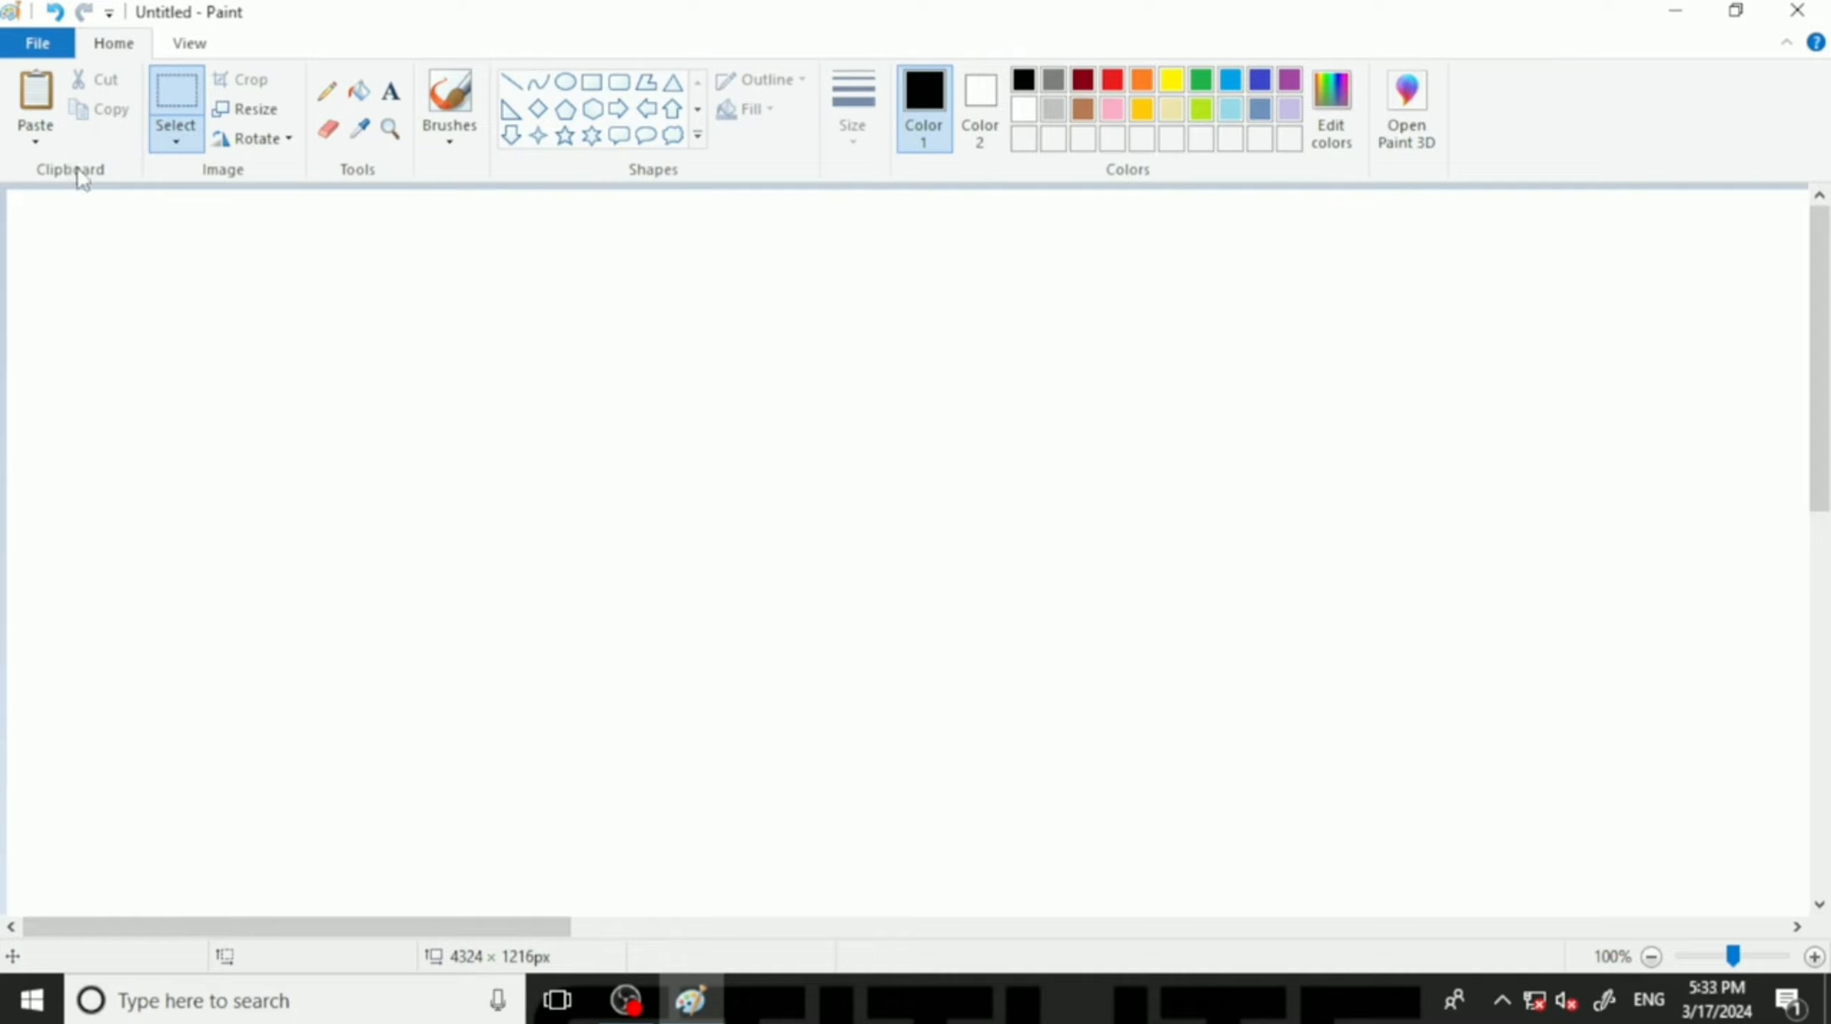
# Draw a black-outlined circle of about 233 × 213 px on the left half of the canvas and fill it with orange.
pyautogui.click(560, 86)
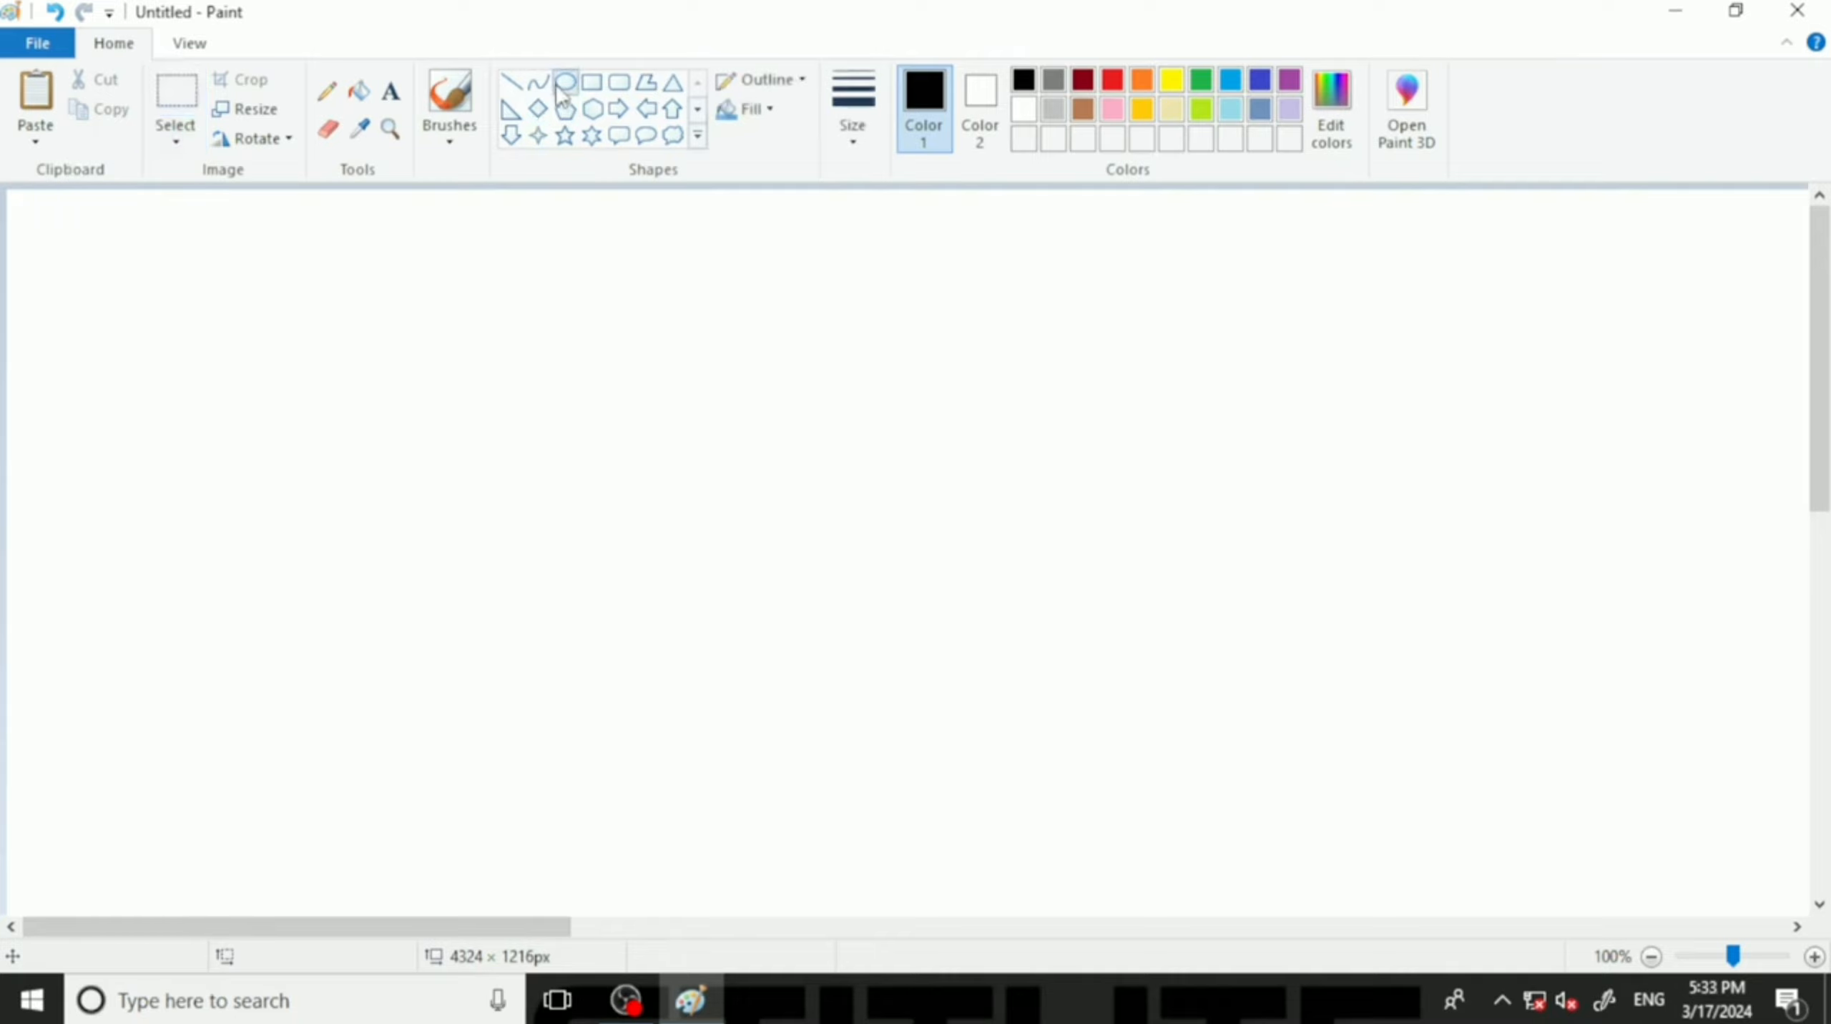
pyautogui.moveTo(420, 341); pyautogui.dragTo(731, 626)
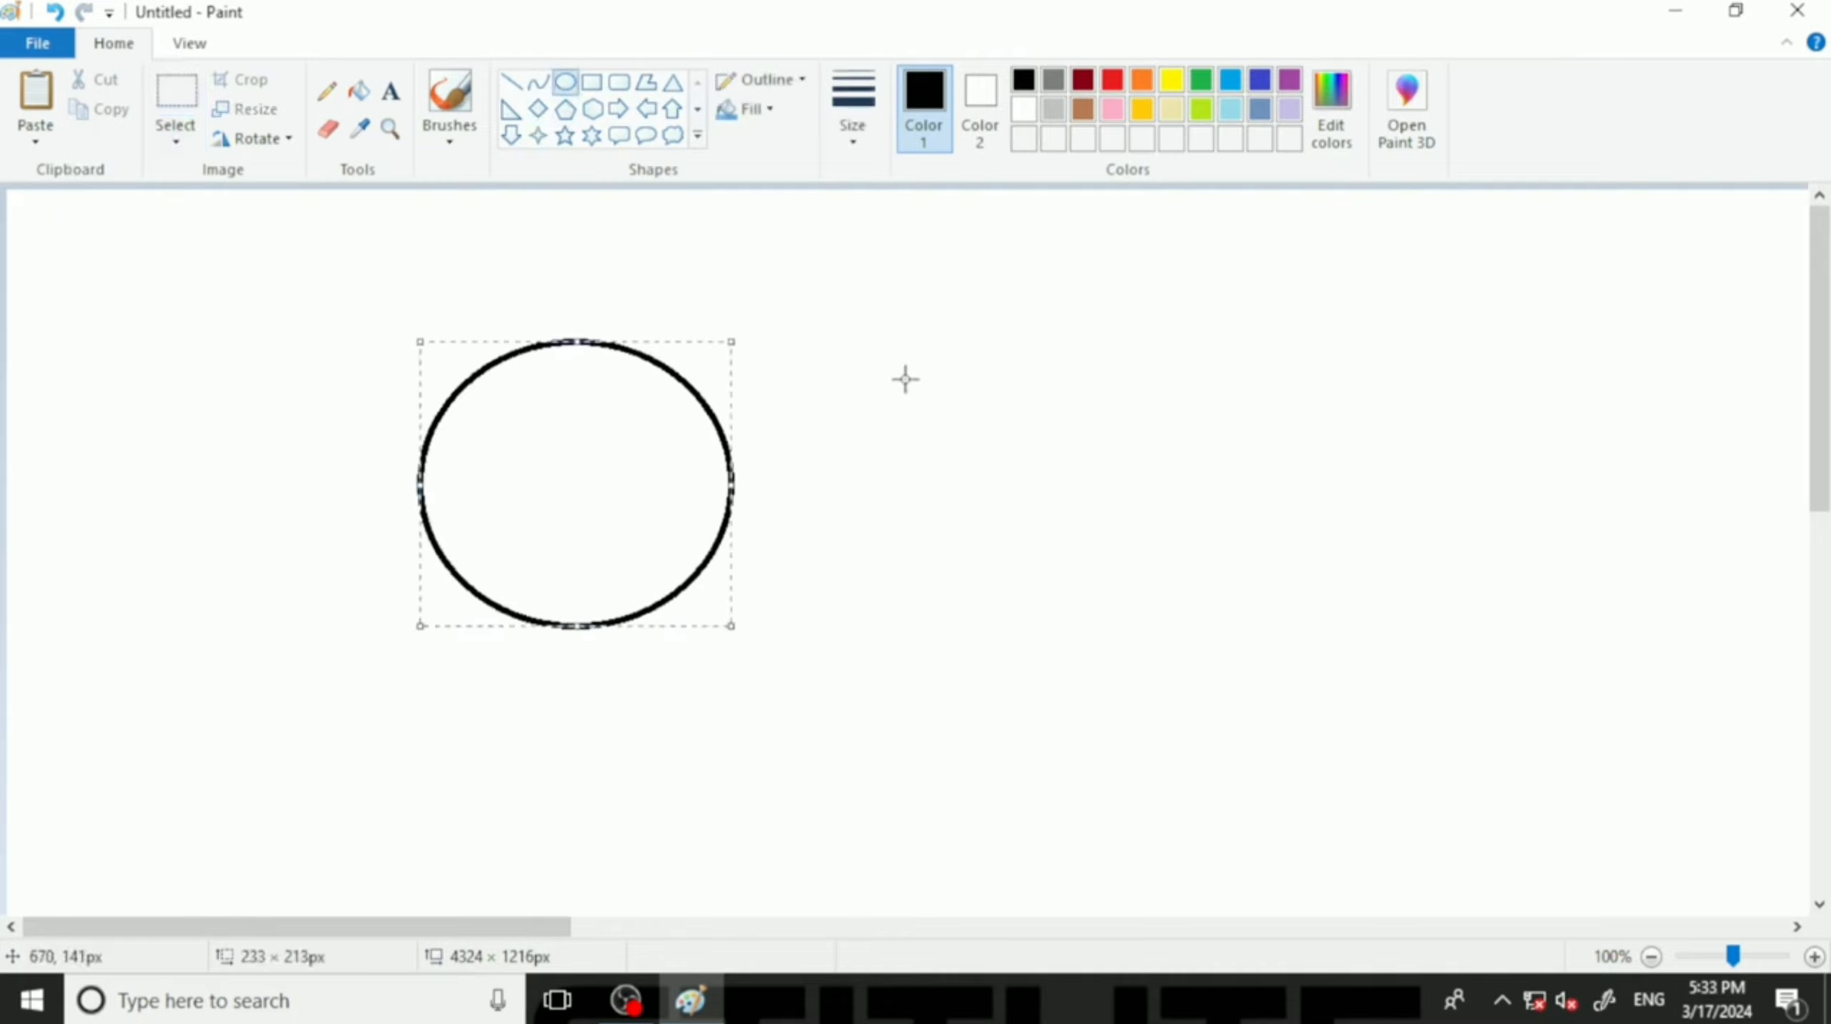
pyautogui.click(851, 343)
pyautogui.click(358, 90)
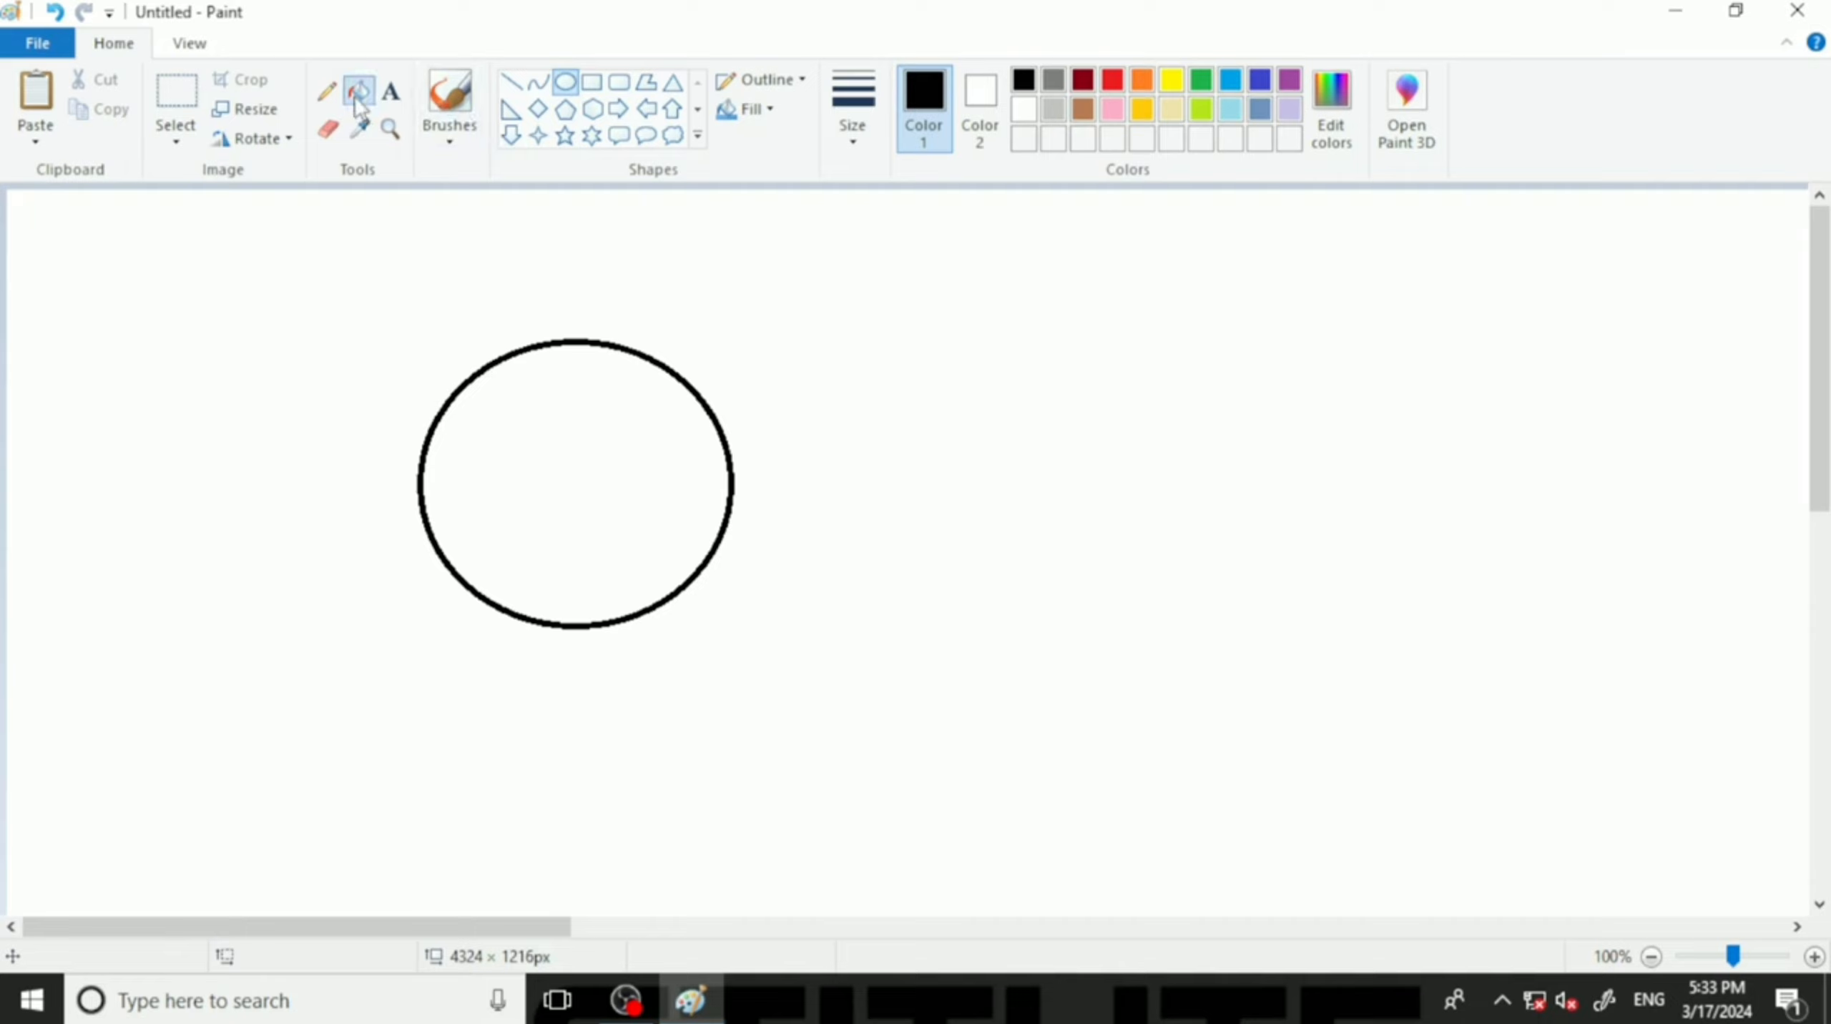
pyautogui.click(1140, 80)
pyautogui.click(648, 445)
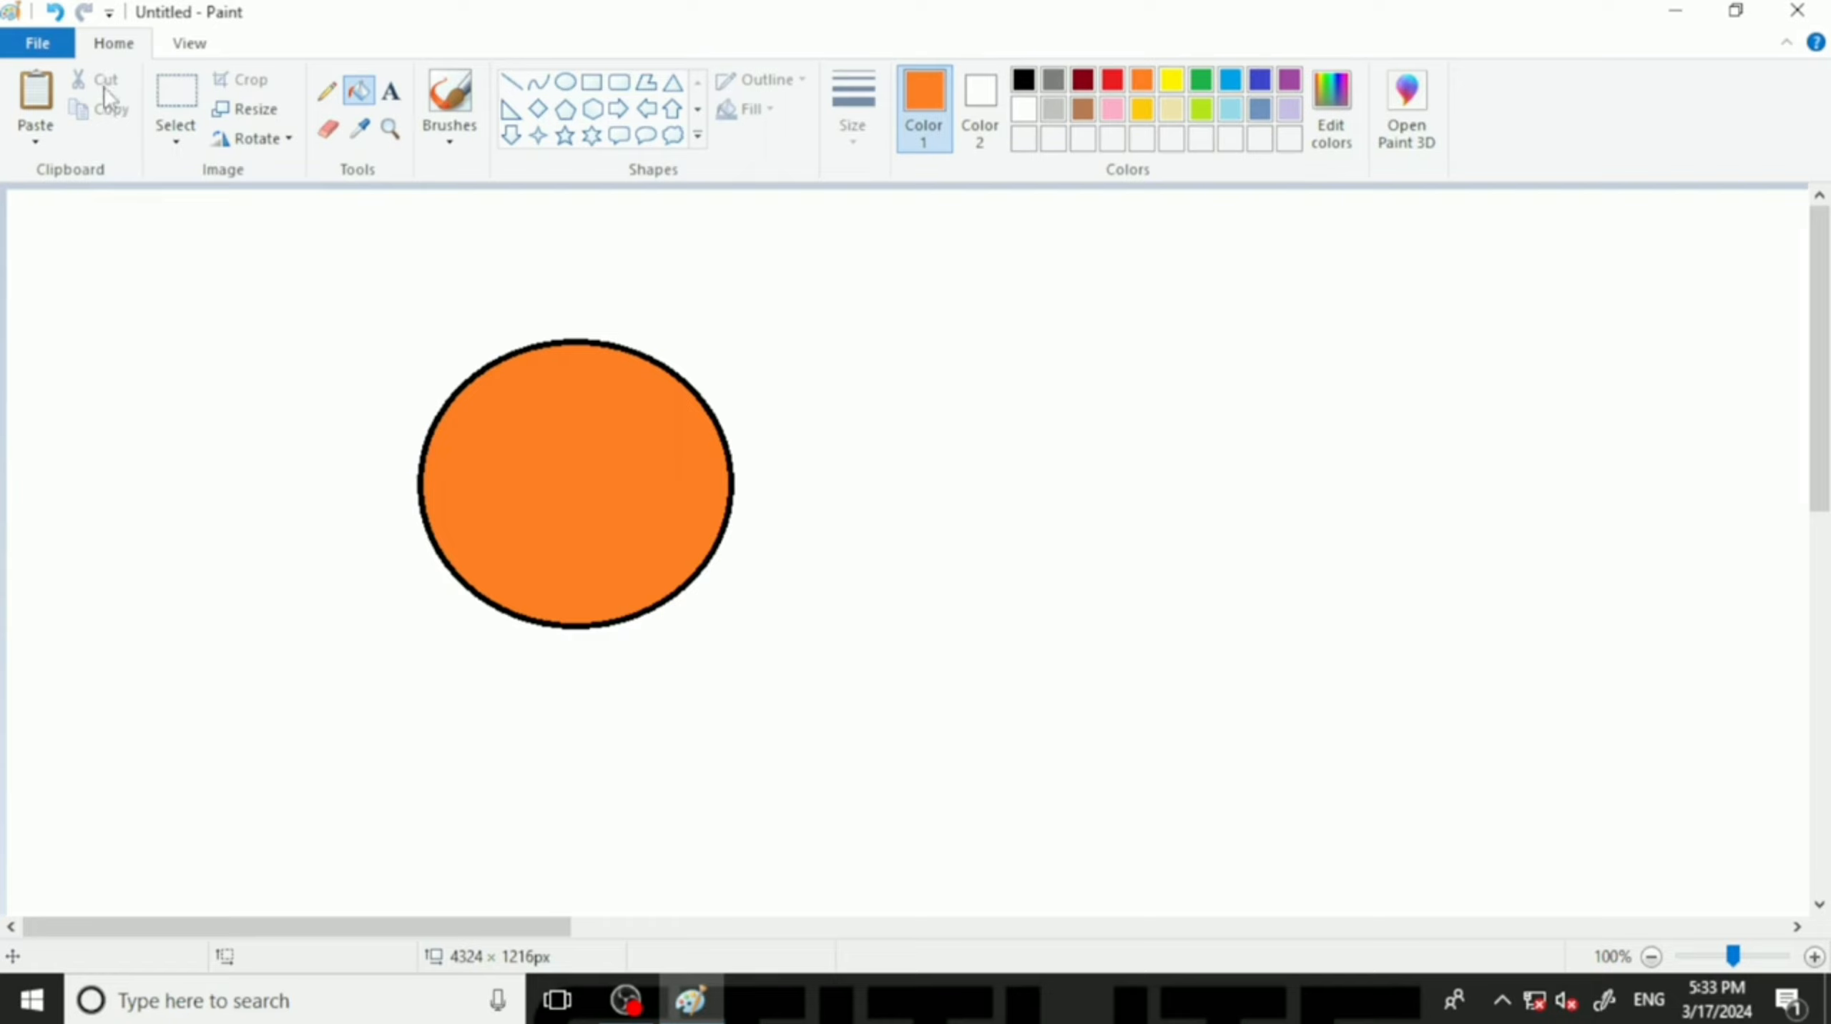
# Copy a rectangular selection of about 336 × 327 px around the orange circle and paste one duplicate to its right.
pyautogui.click(176, 96)
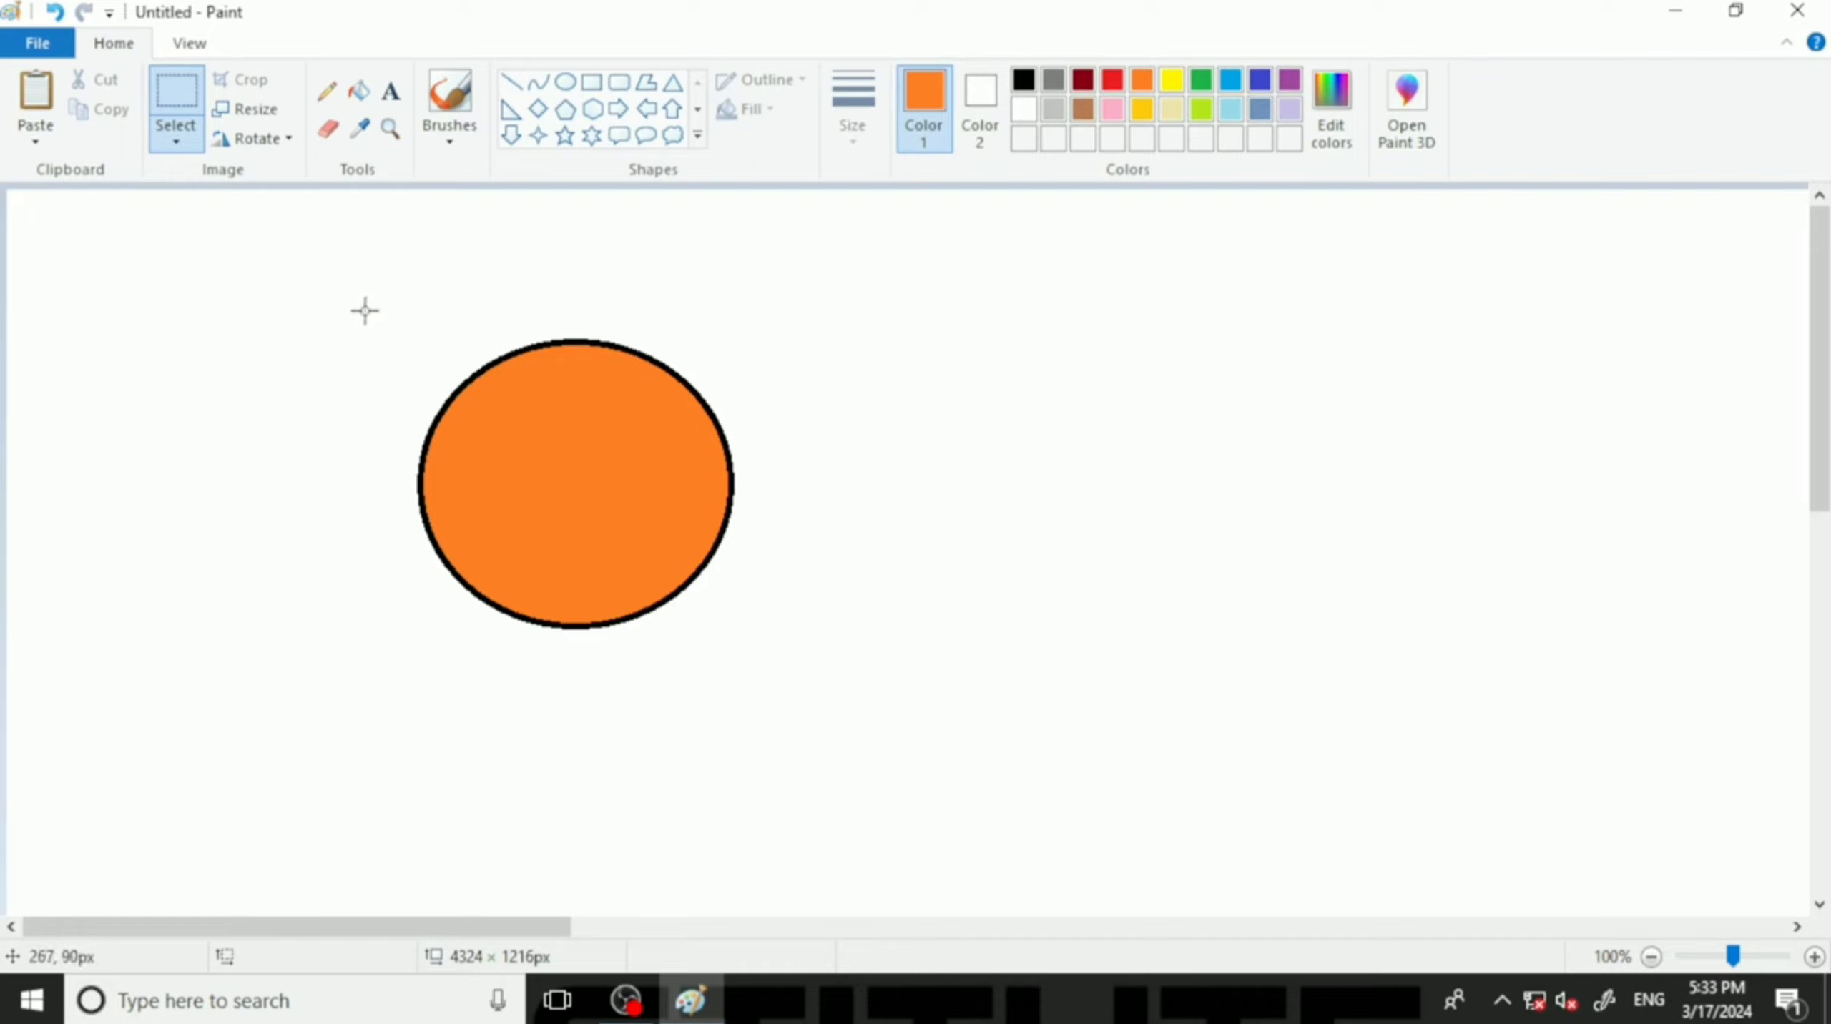
pyautogui.moveTo(352, 277); pyautogui.dragTo(804, 715)
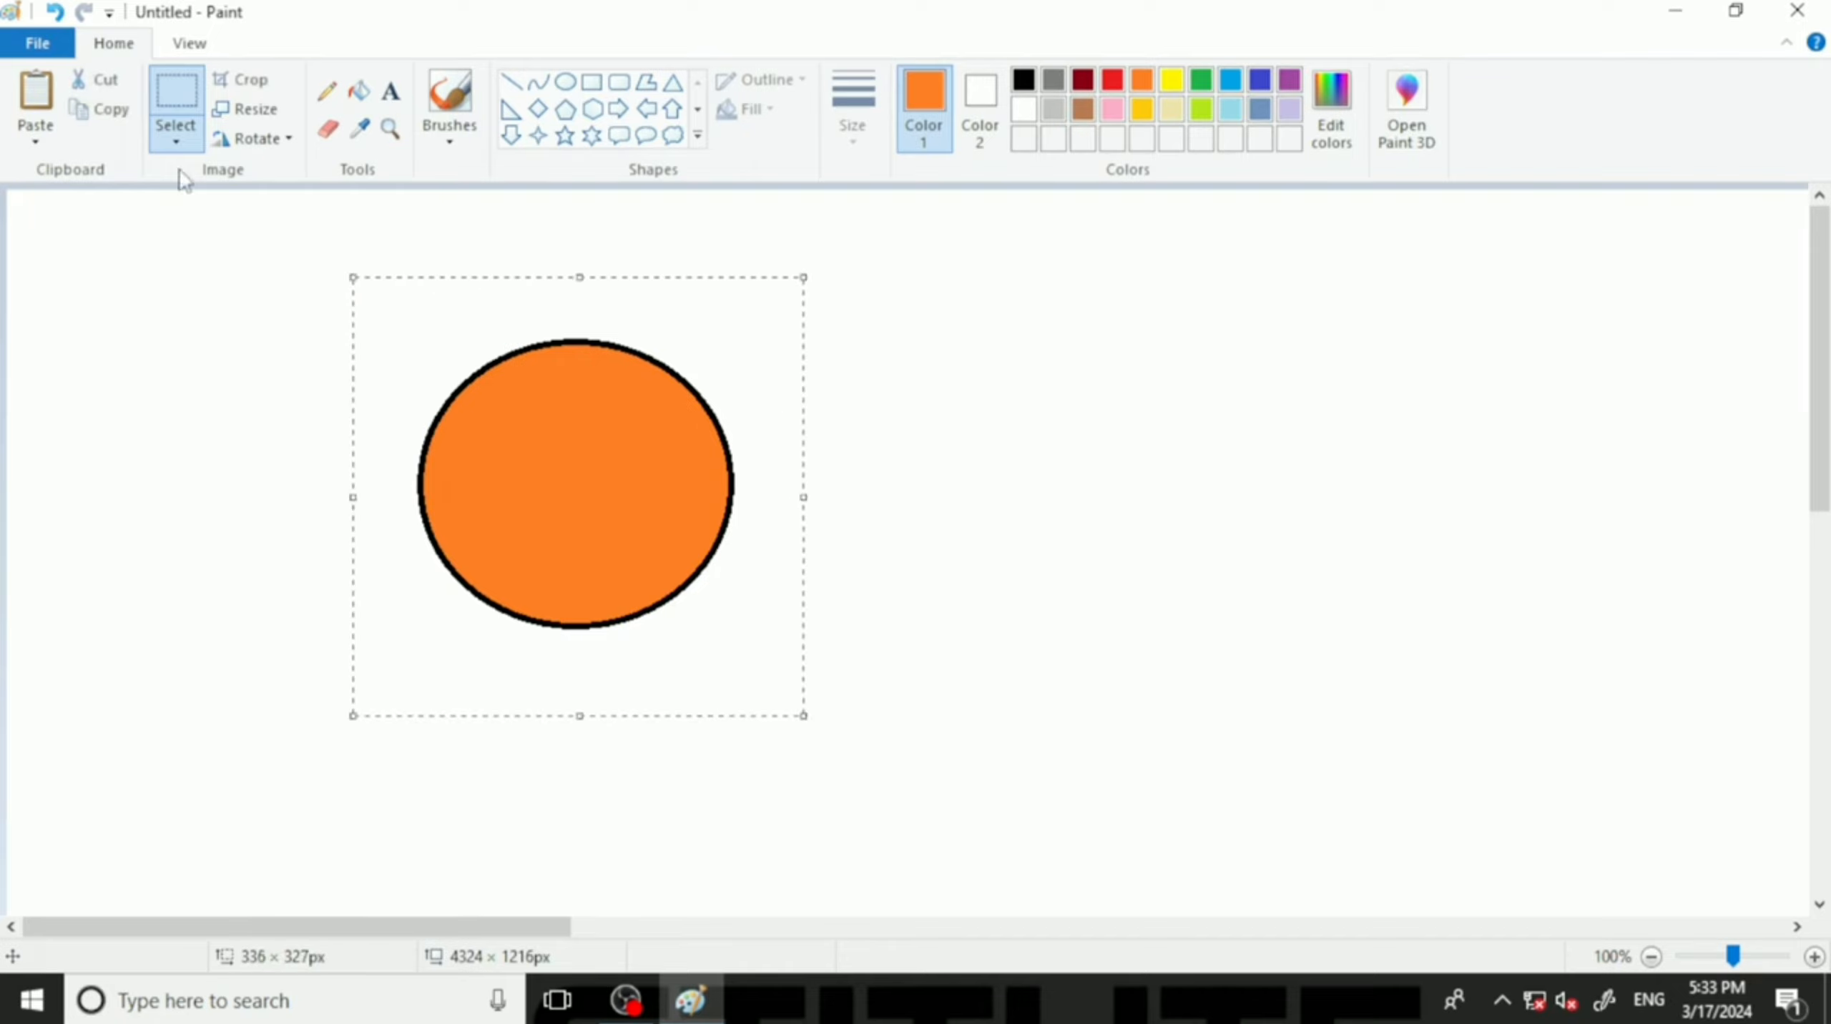
pyautogui.click(123, 116)
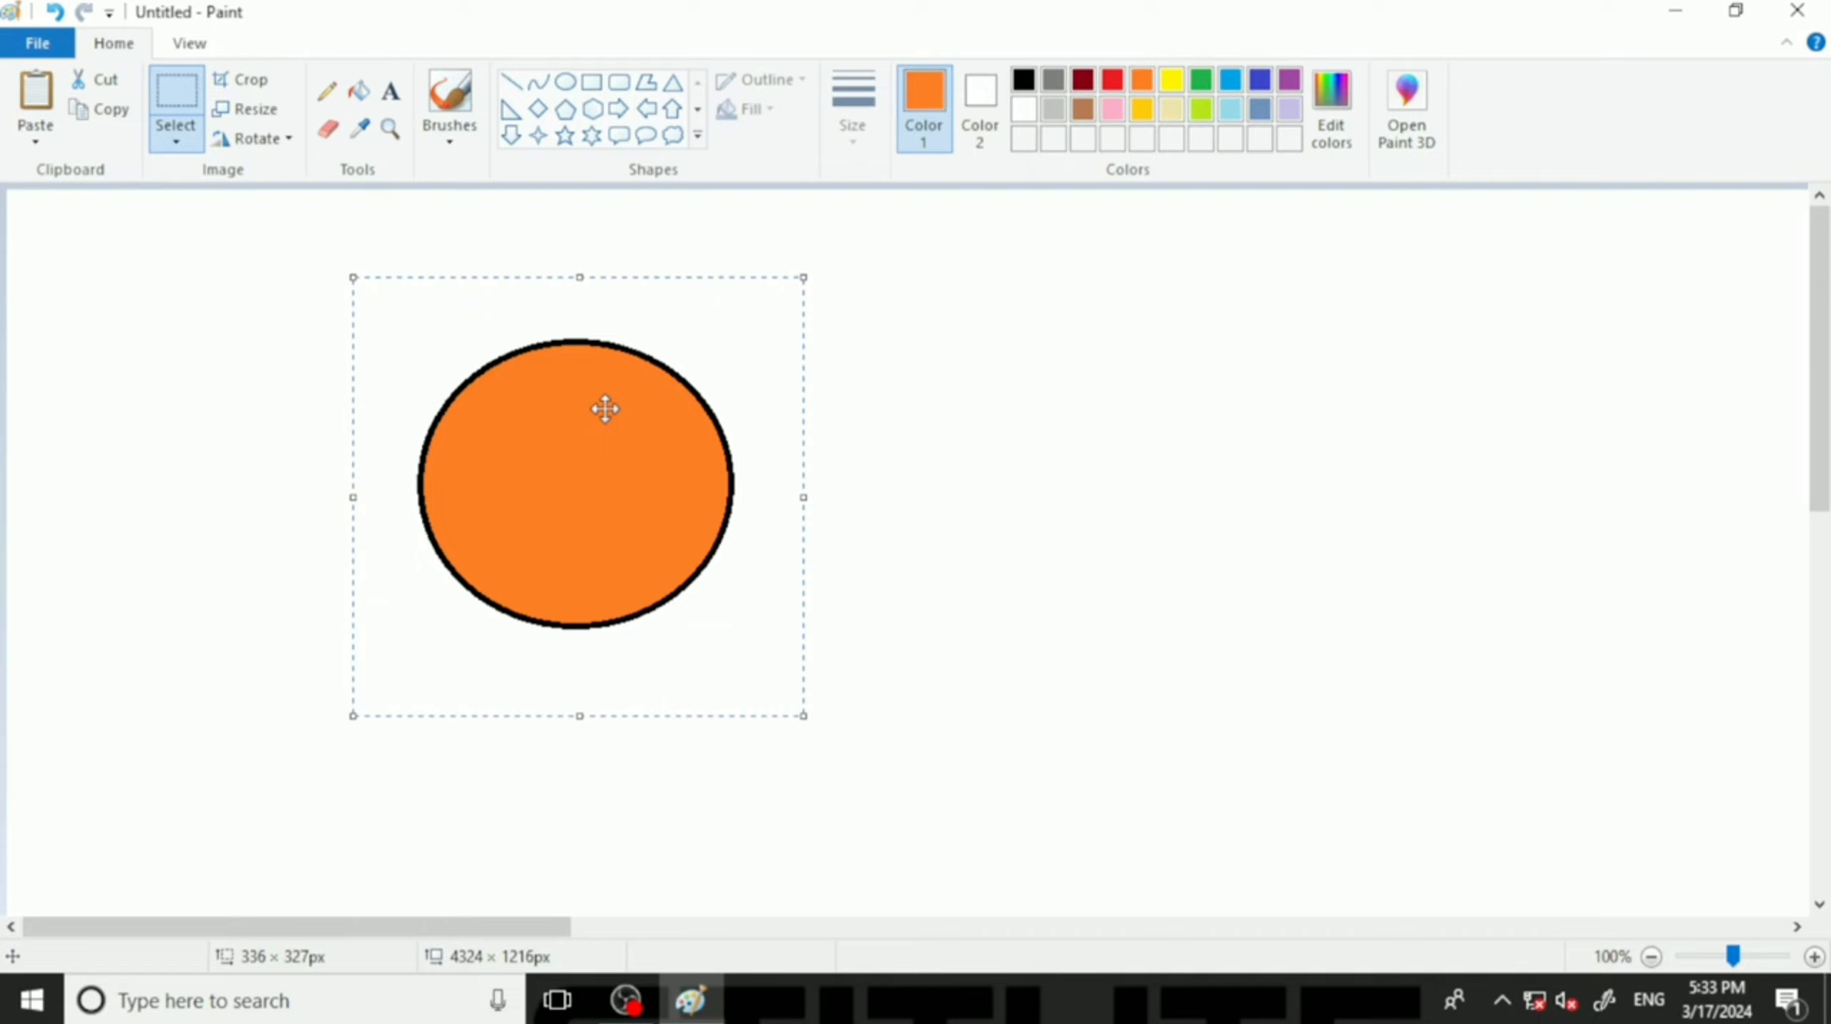
pyautogui.click(36, 101)
pyautogui.moveTo(257, 351); pyautogui.dragTo(1266, 450)
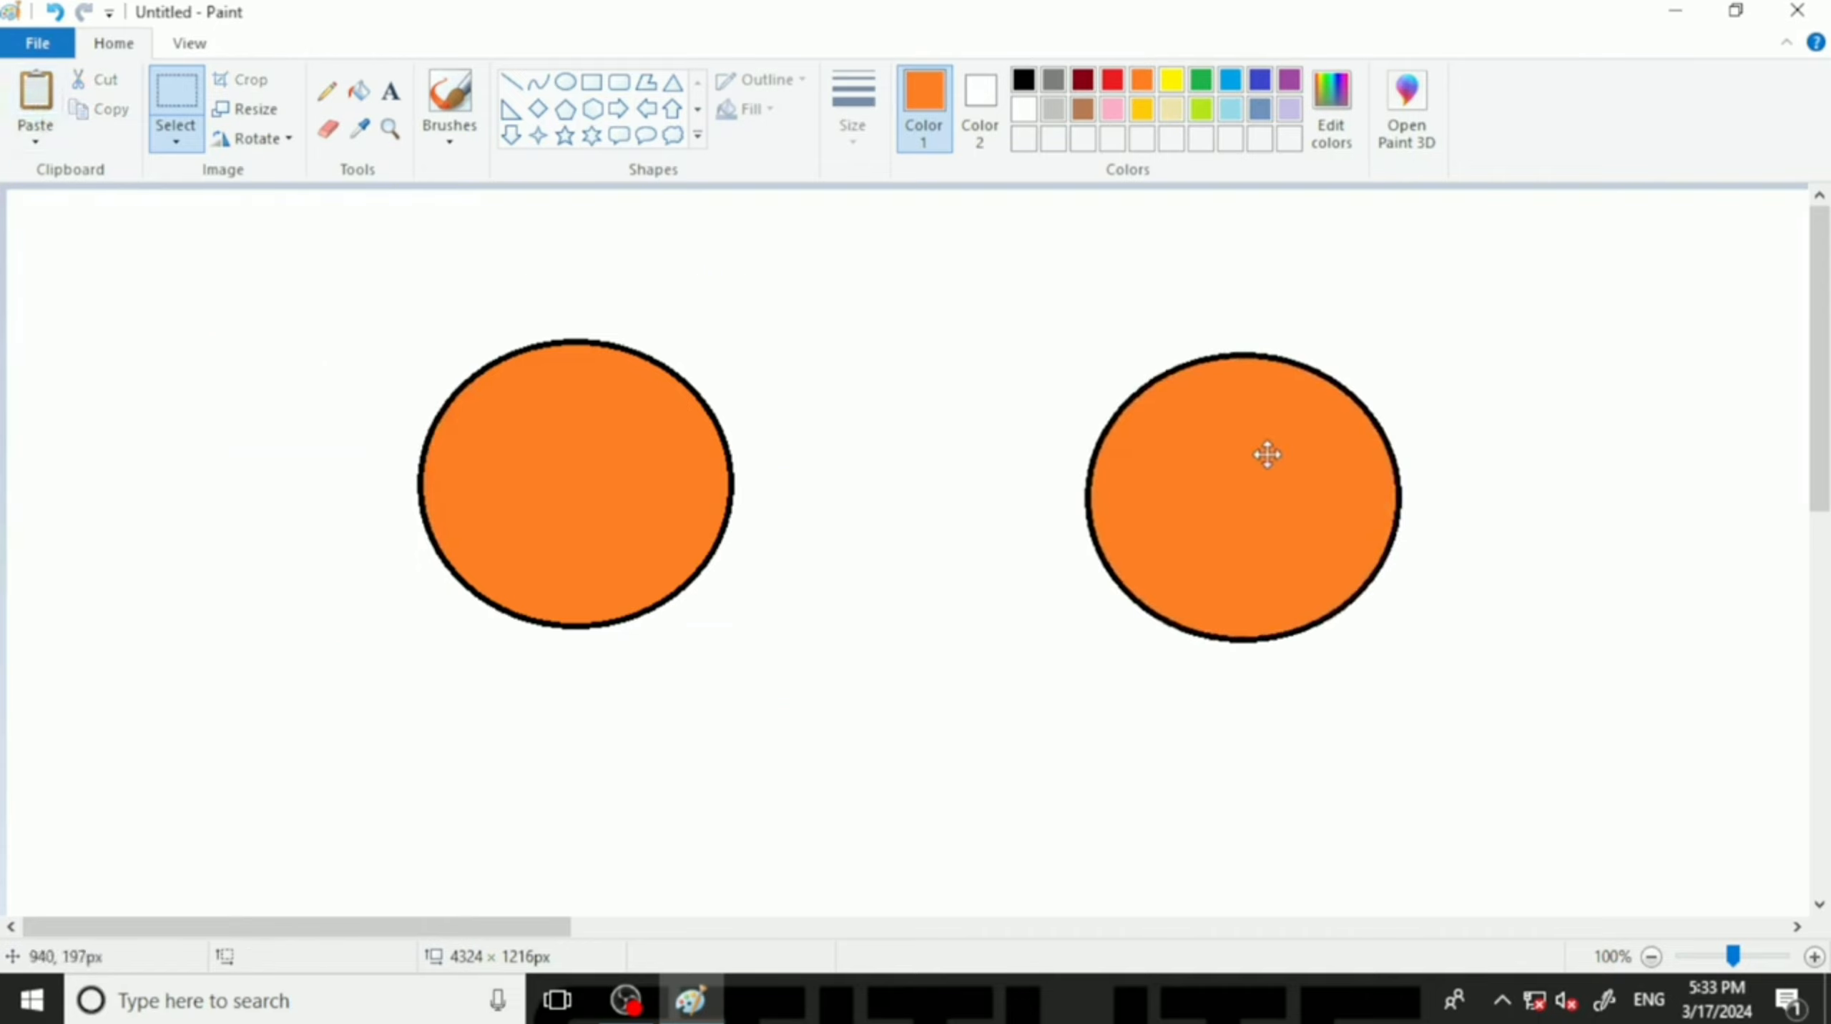
# Paste four more copies of the circle, placing them lower centre, lower left, upper left and upper centre, and deselect.
pyautogui.click(36, 96)
pyautogui.moveTo(187, 305); pyautogui.dragTo(929, 669)
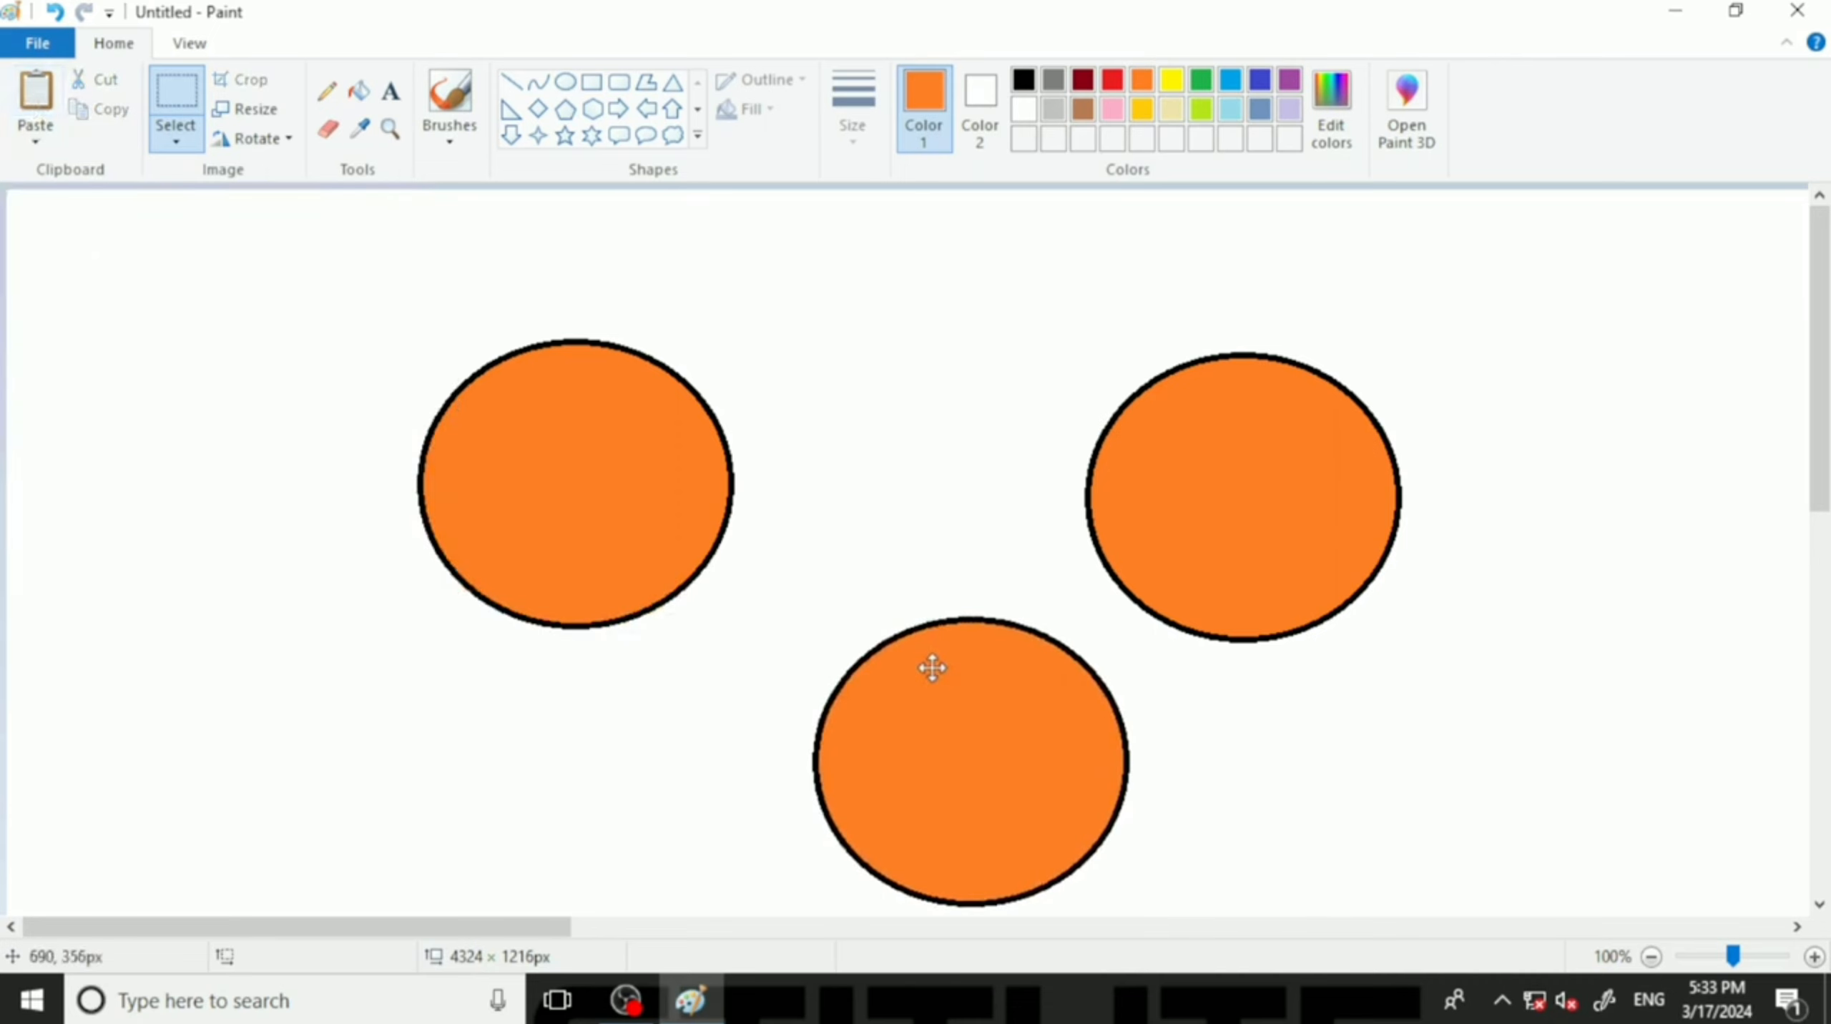
pyautogui.click(35, 100)
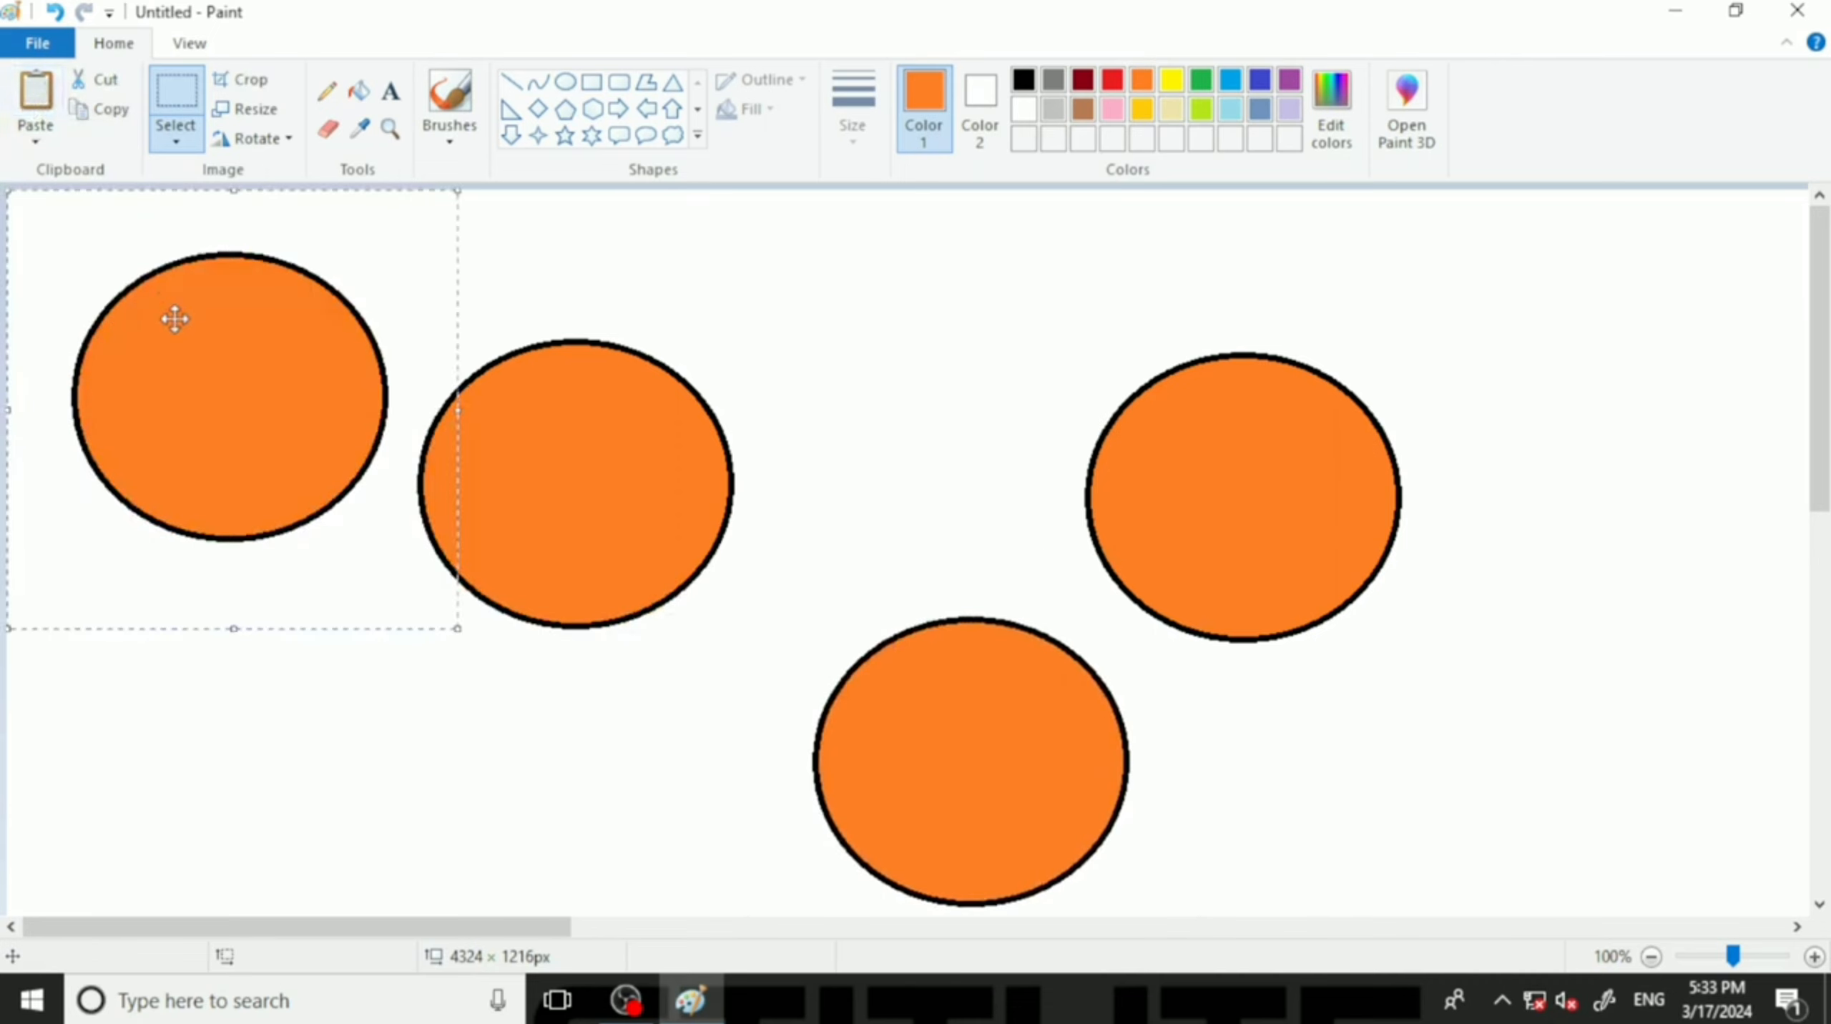
pyautogui.moveTo(176, 315); pyautogui.dragTo(208, 587)
pyautogui.click(33, 101)
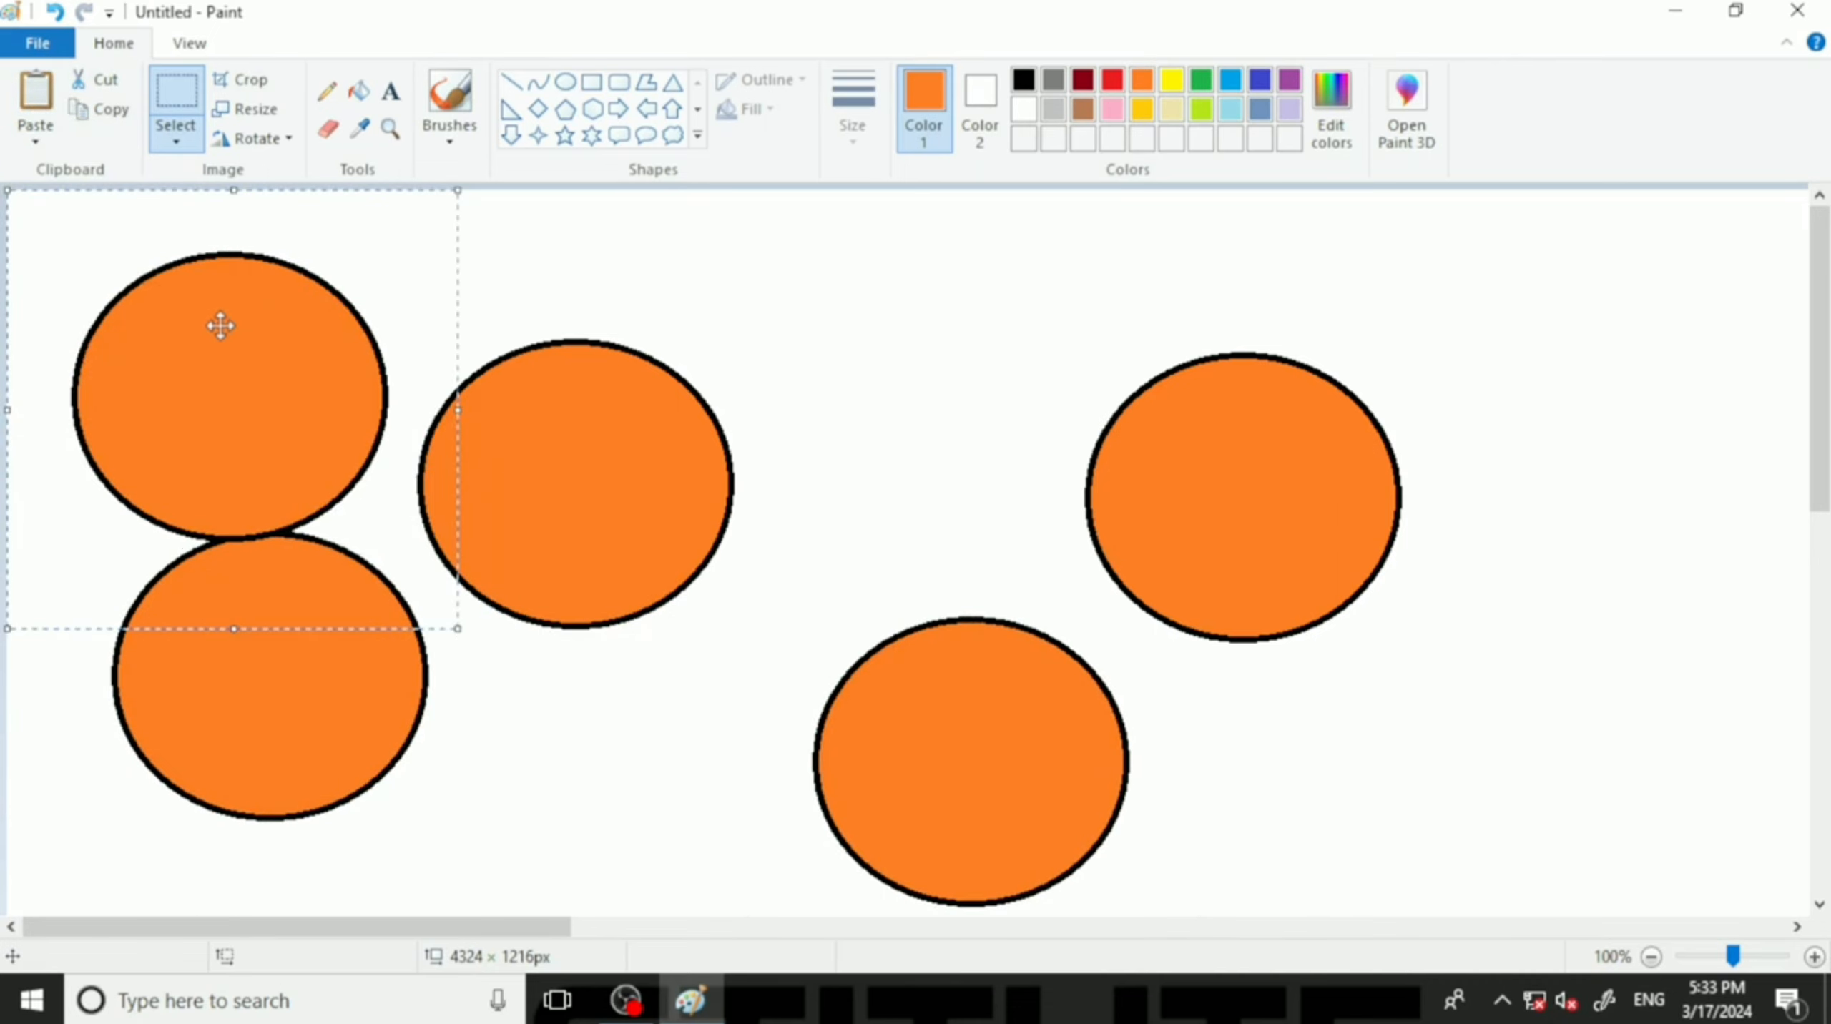
pyautogui.moveTo(221, 323); pyautogui.dragTo(952, 307)
pyautogui.click(35, 96)
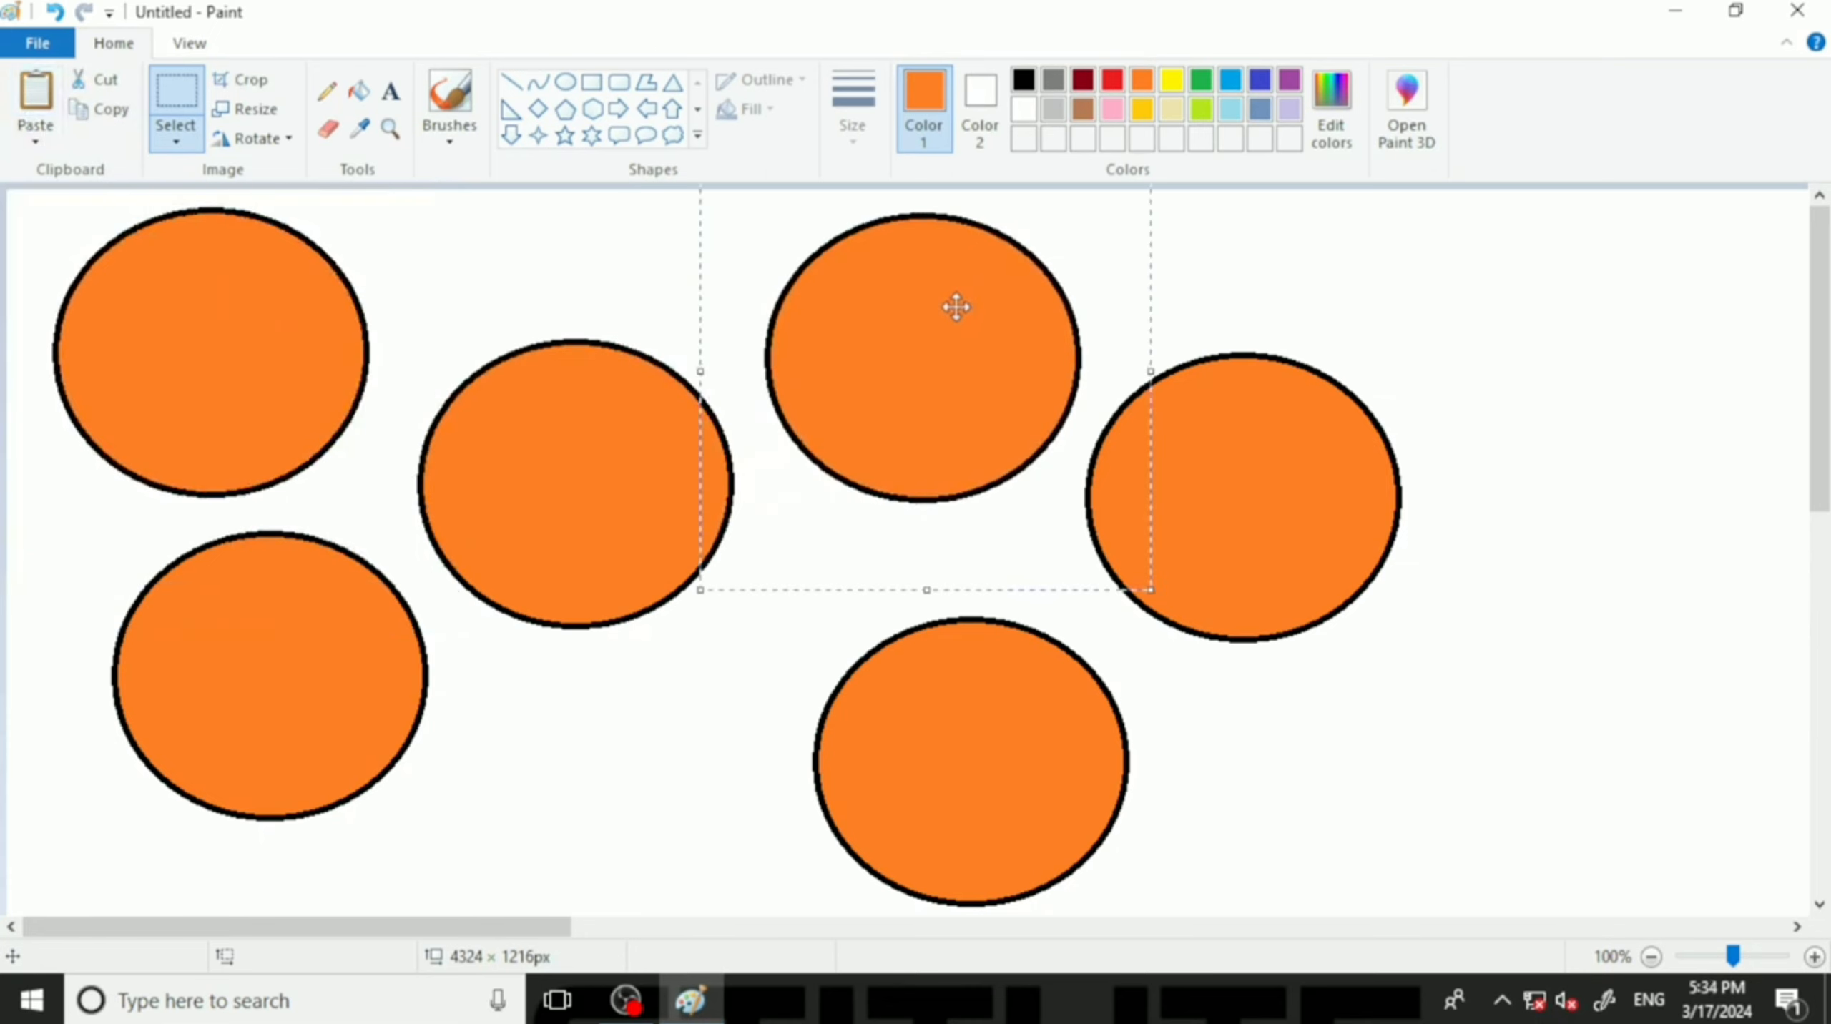
pyautogui.click(1355, 320)
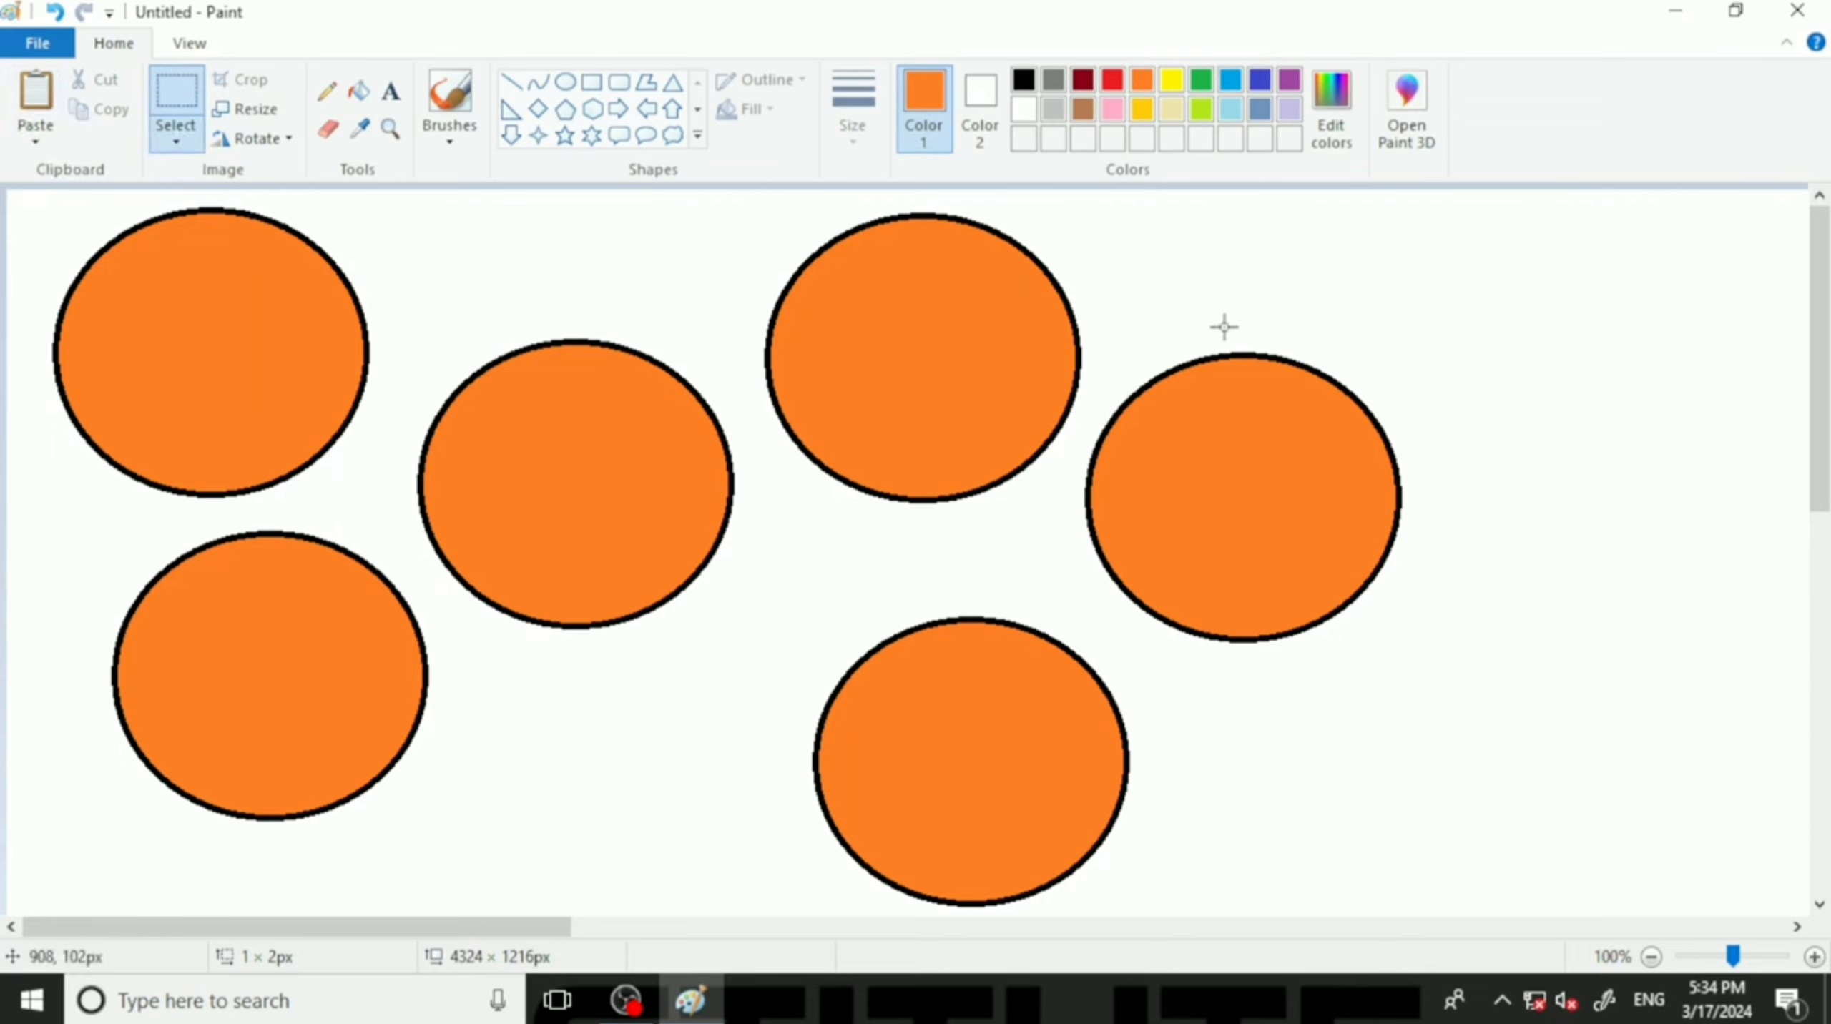
# Undo the four extra pasted circles, keeping the original and its first duplicate.
pyautogui.hotkey('ctrl', 'z')
pyautogui.hotkey('ctrl', 'z')
pyautogui.hotkey('ctrl', 'z')
pyautogui.hotkey('ctrl', 'z')
pyautogui.hotkey('ctrl', 'z')
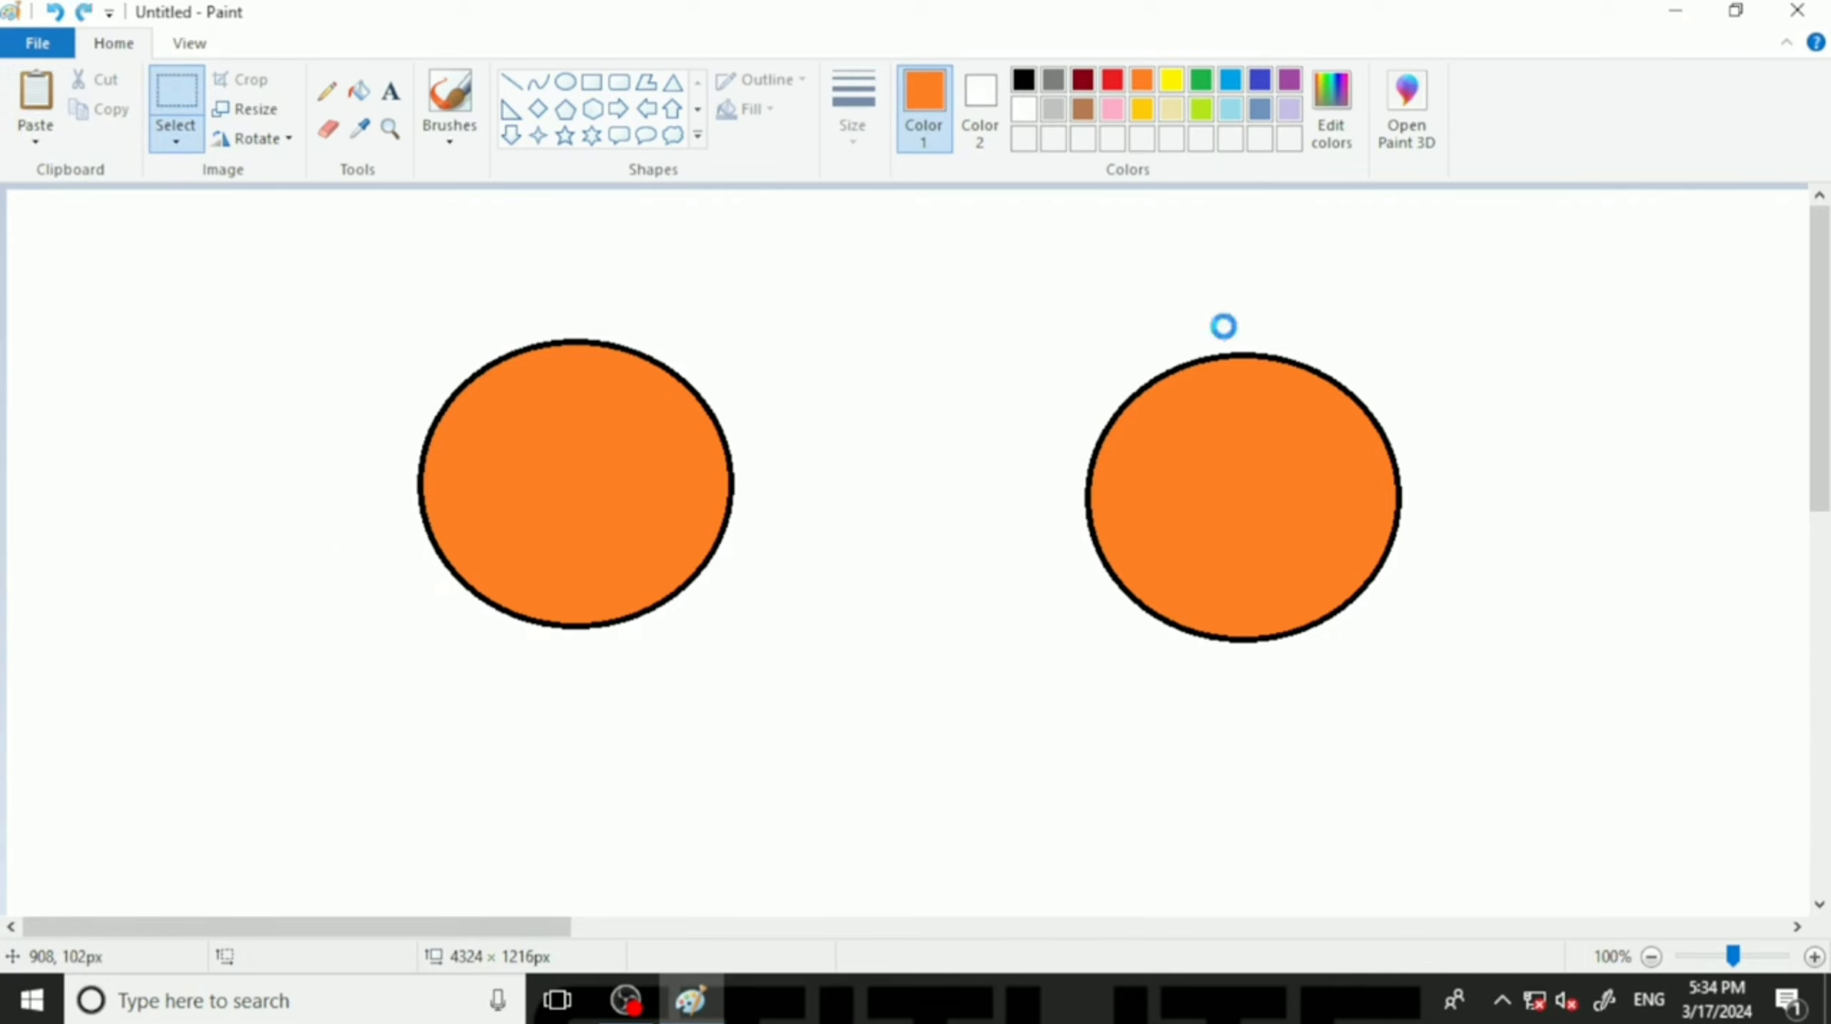
# Copy a selection of about 324 × 341 px around the circle and paste three copies at the upper right, lower centre and lower left.
pyautogui.moveTo(355, 278); pyautogui.dragTo(790, 736)
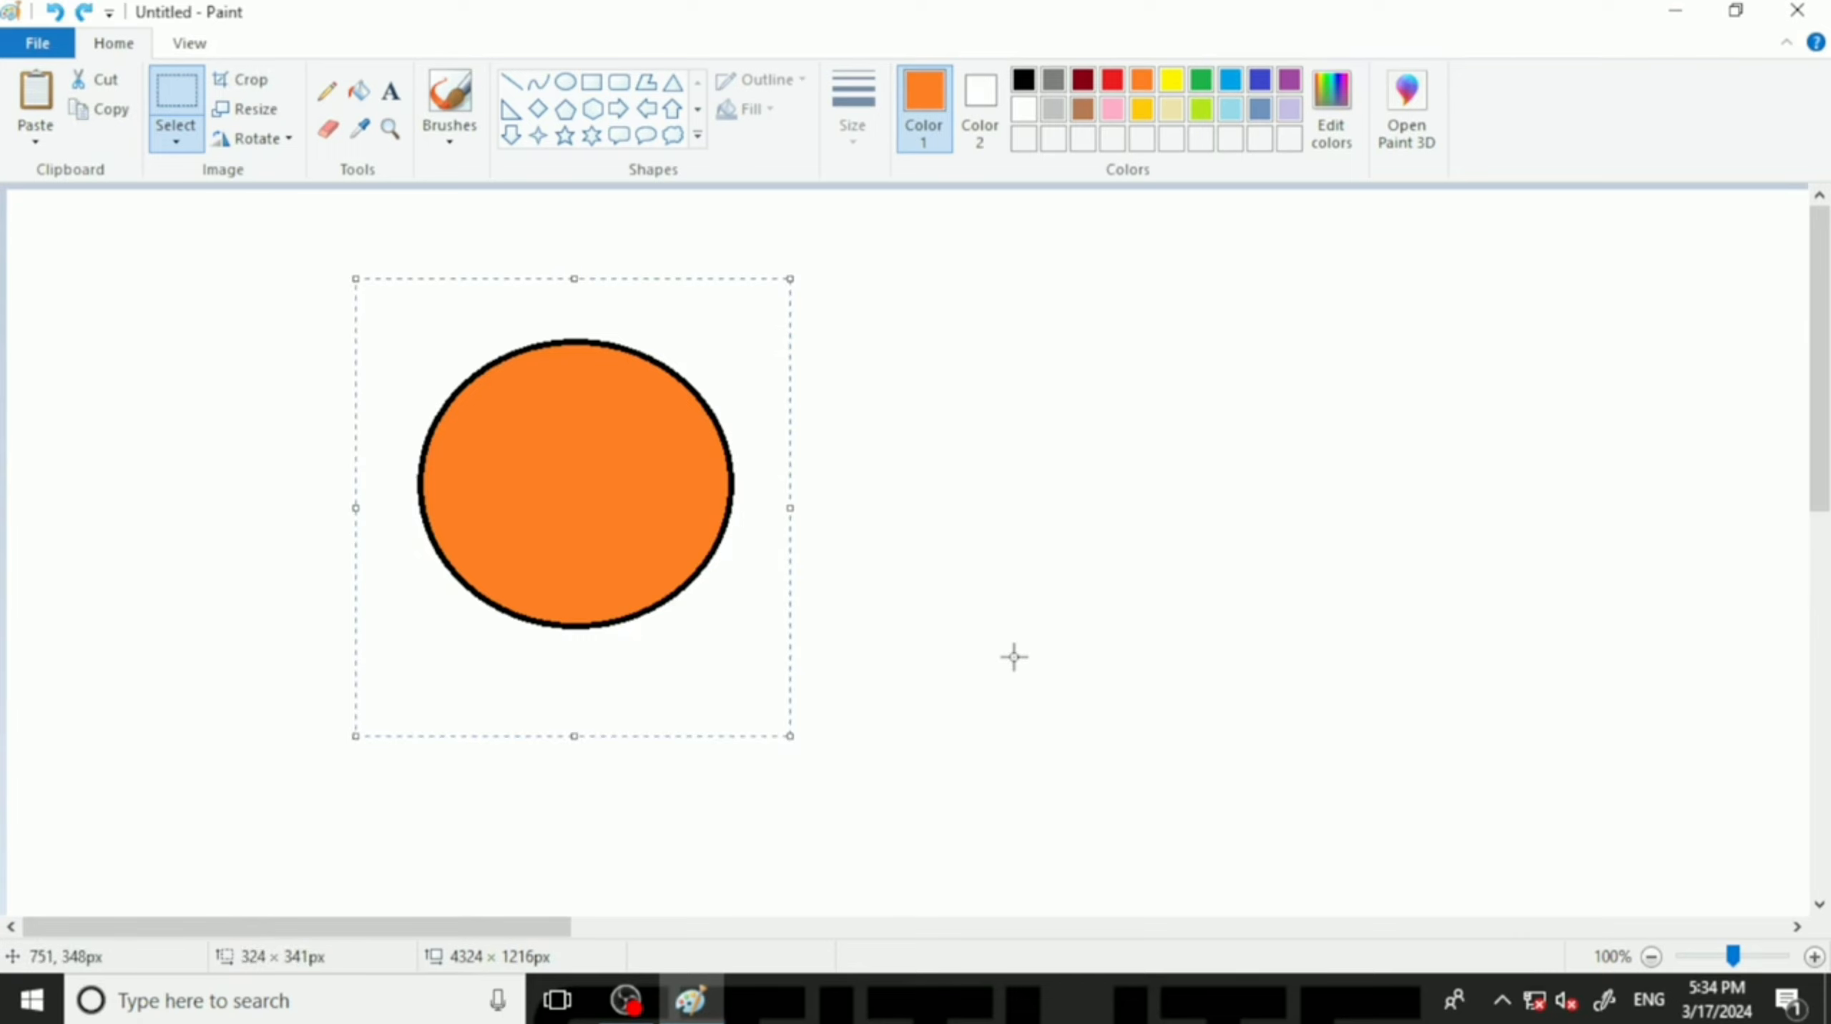
pyautogui.click(969, 620)
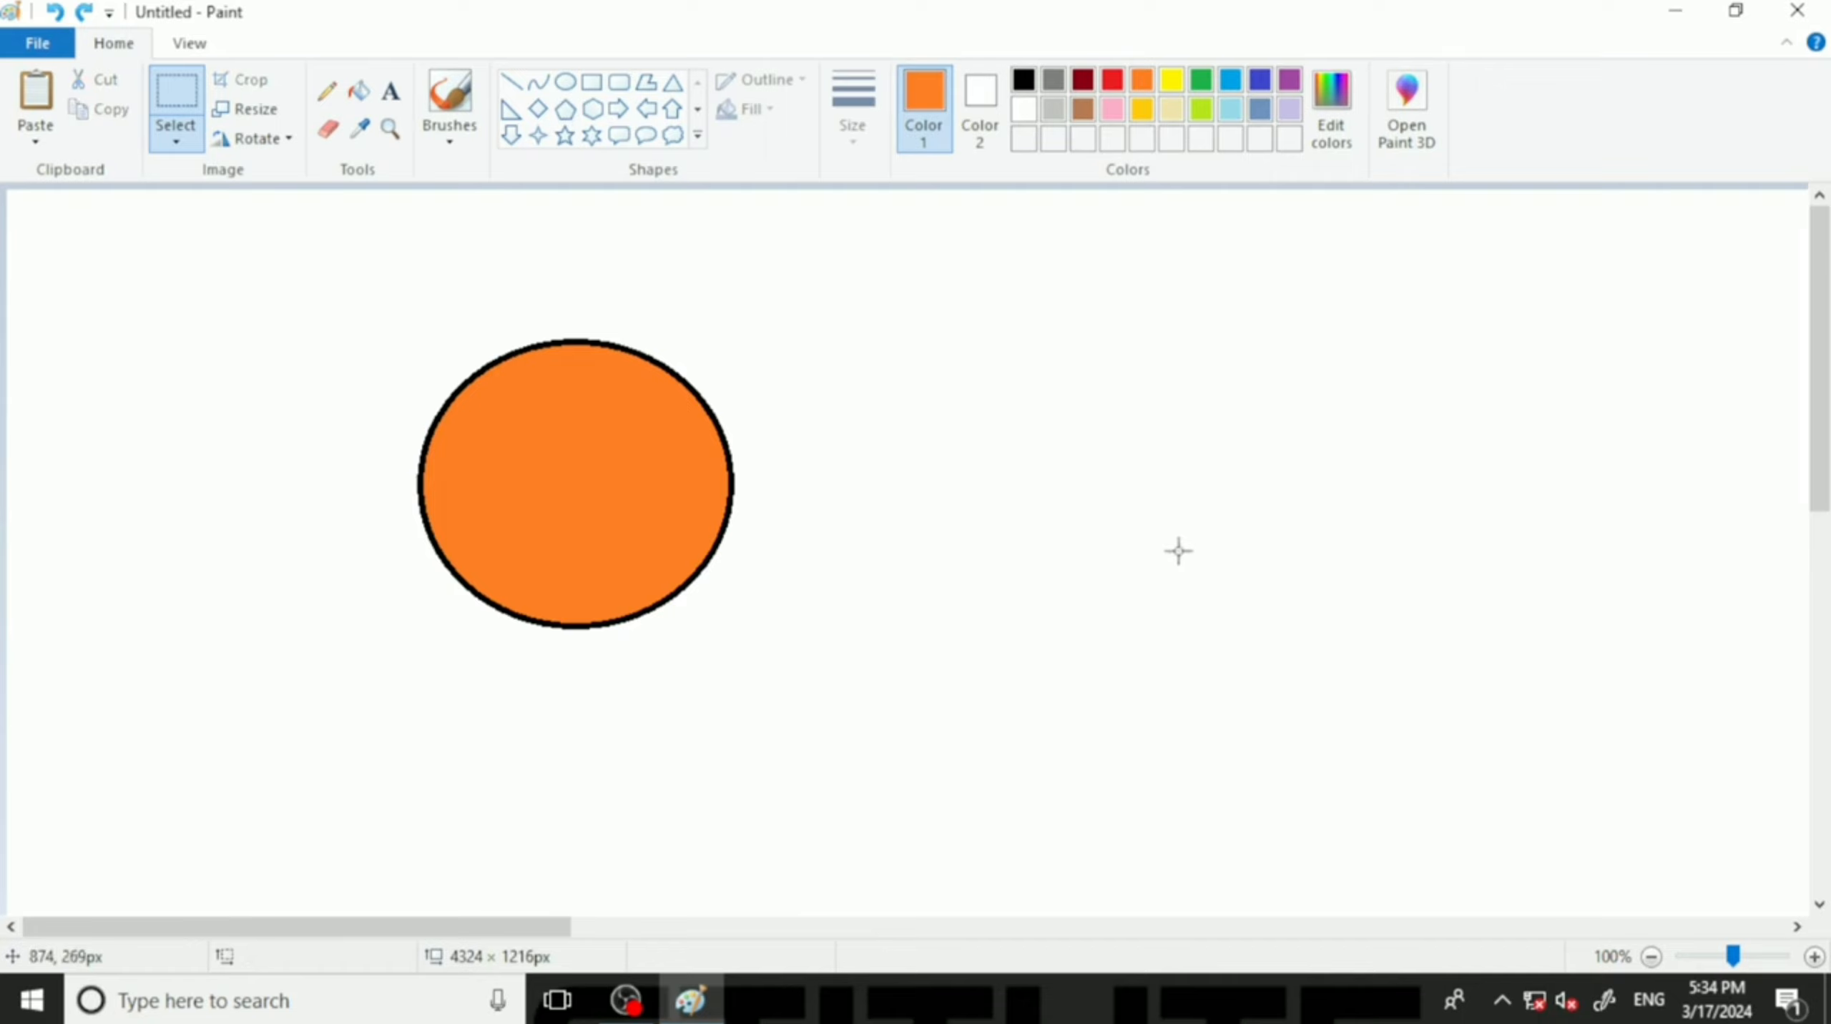
pyautogui.hotkey('ctrl', 'v')
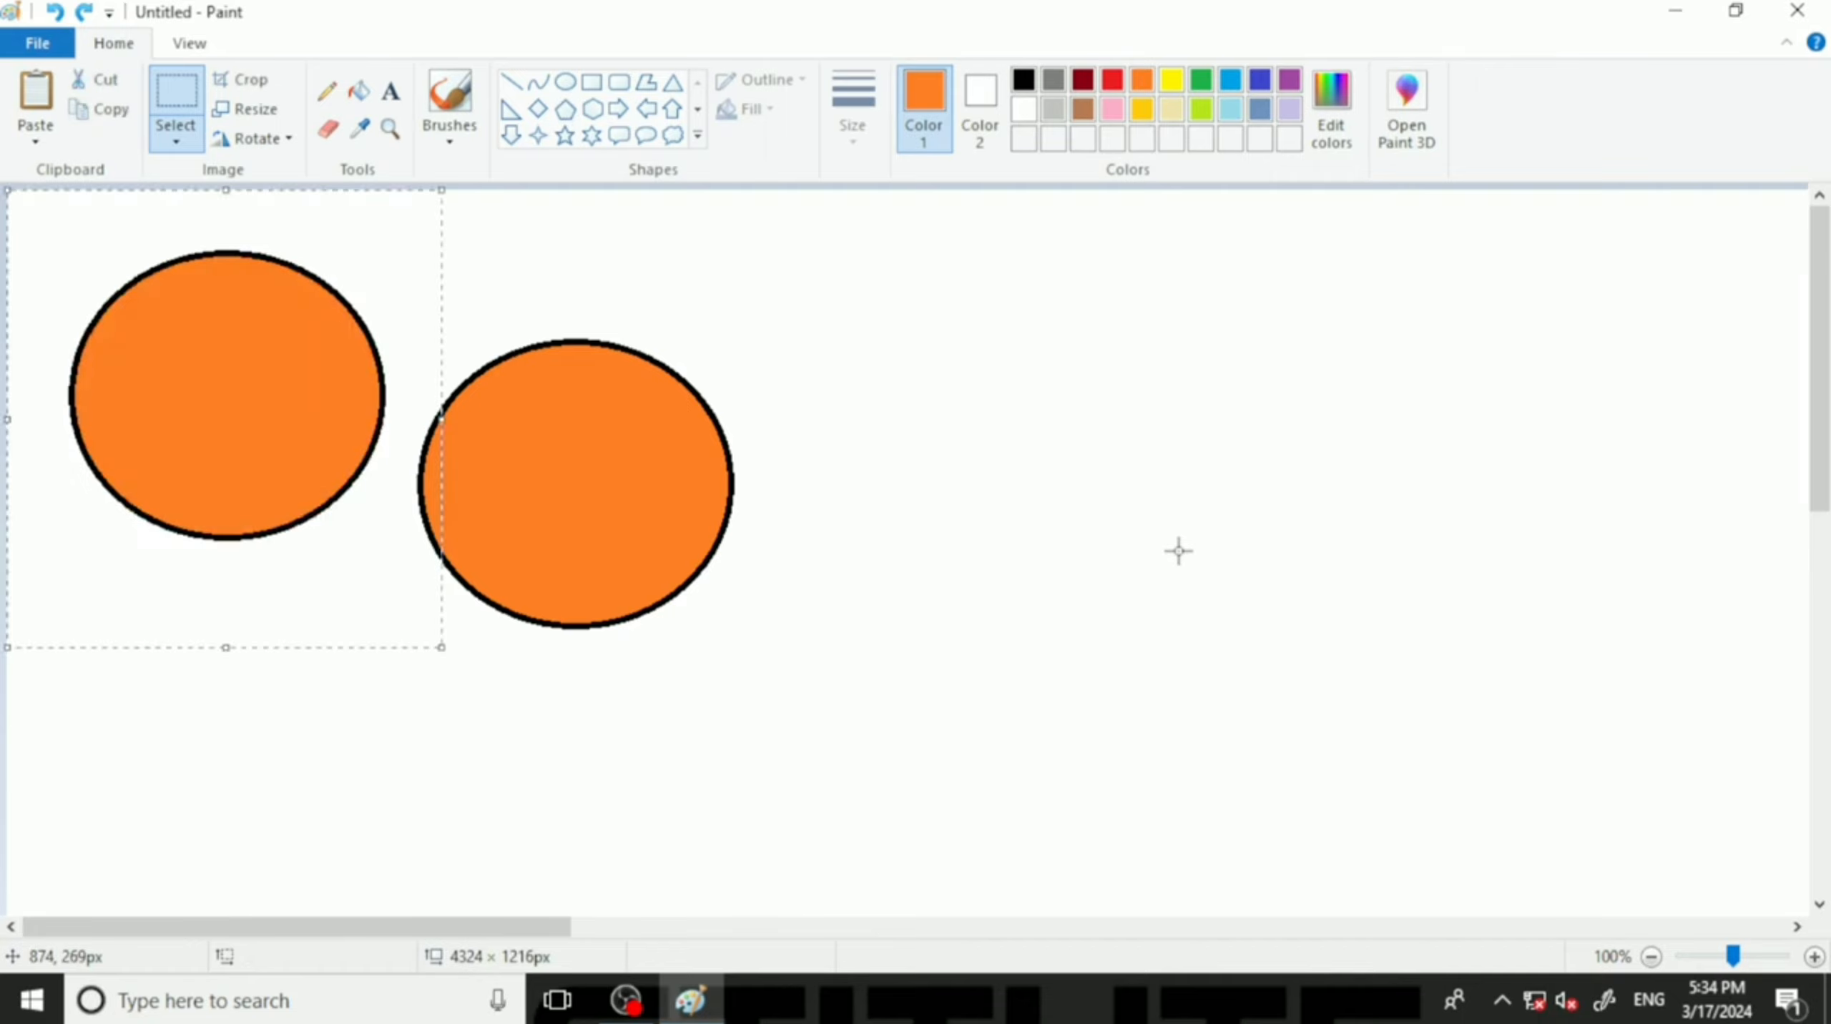
pyautogui.moveTo(126, 365); pyautogui.dragTo(1180, 423)
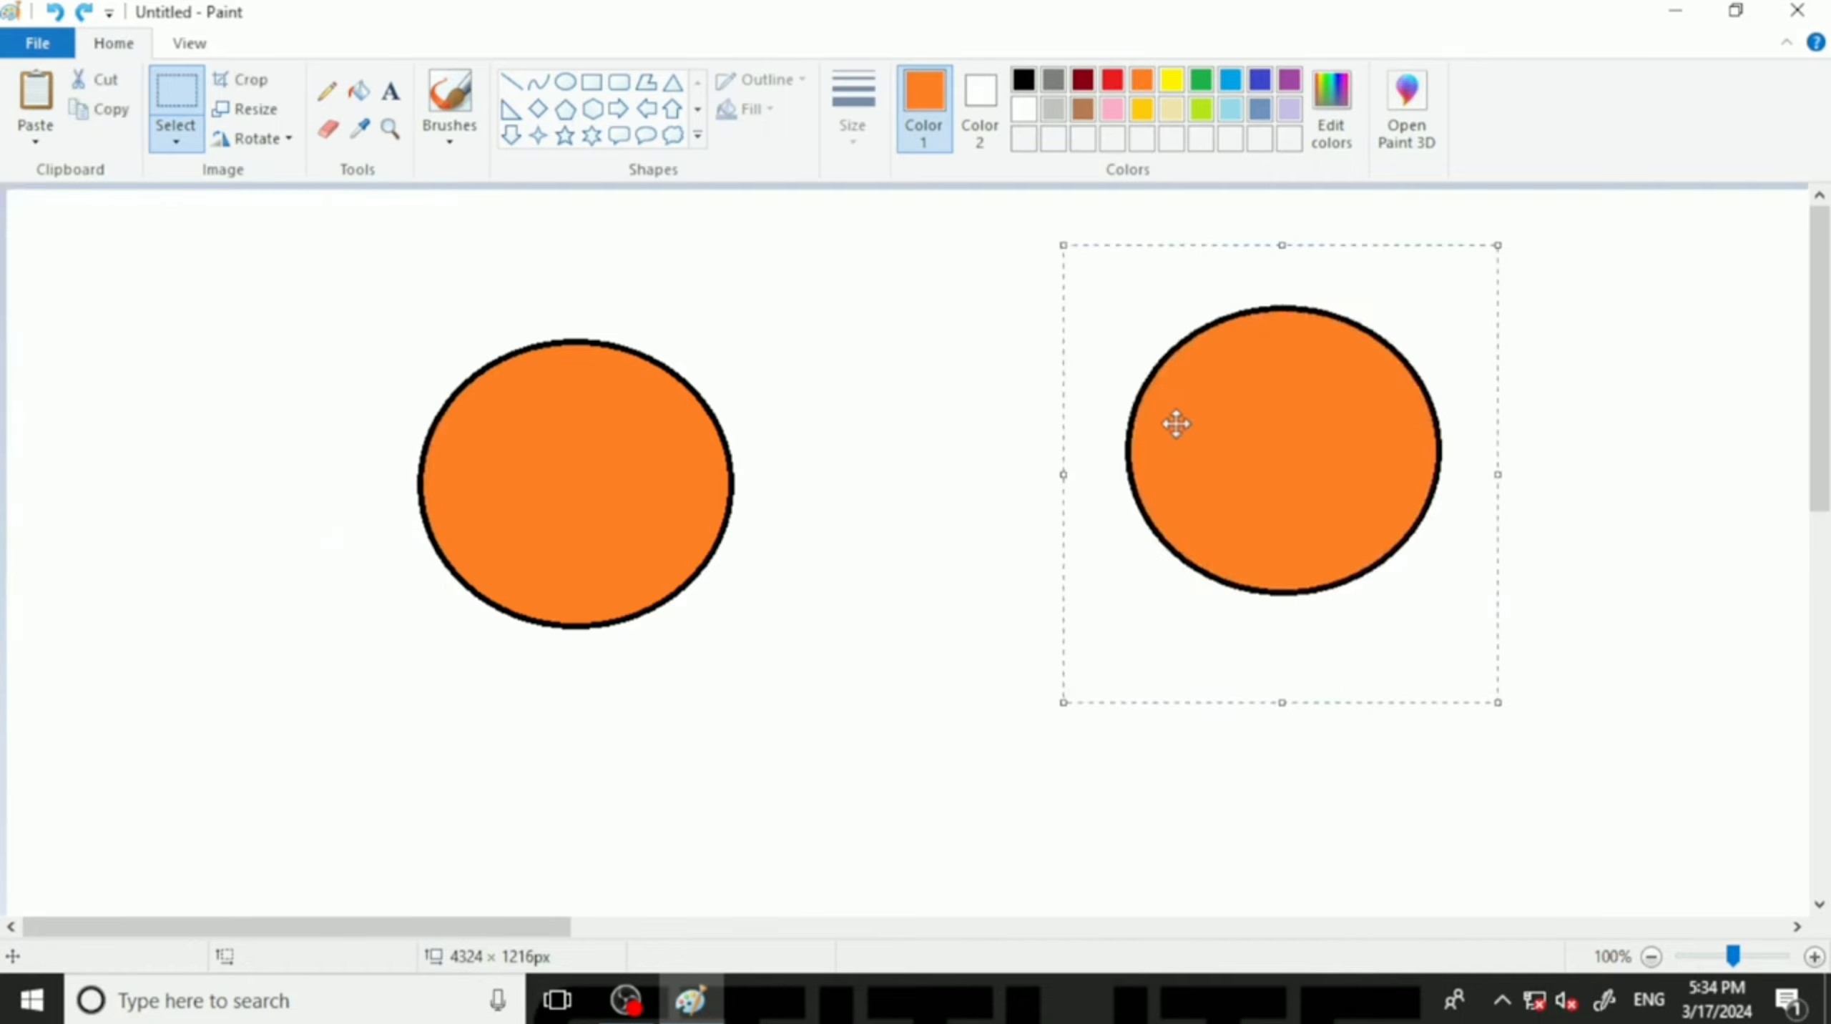
pyautogui.hotkey('ctrl', 'v')
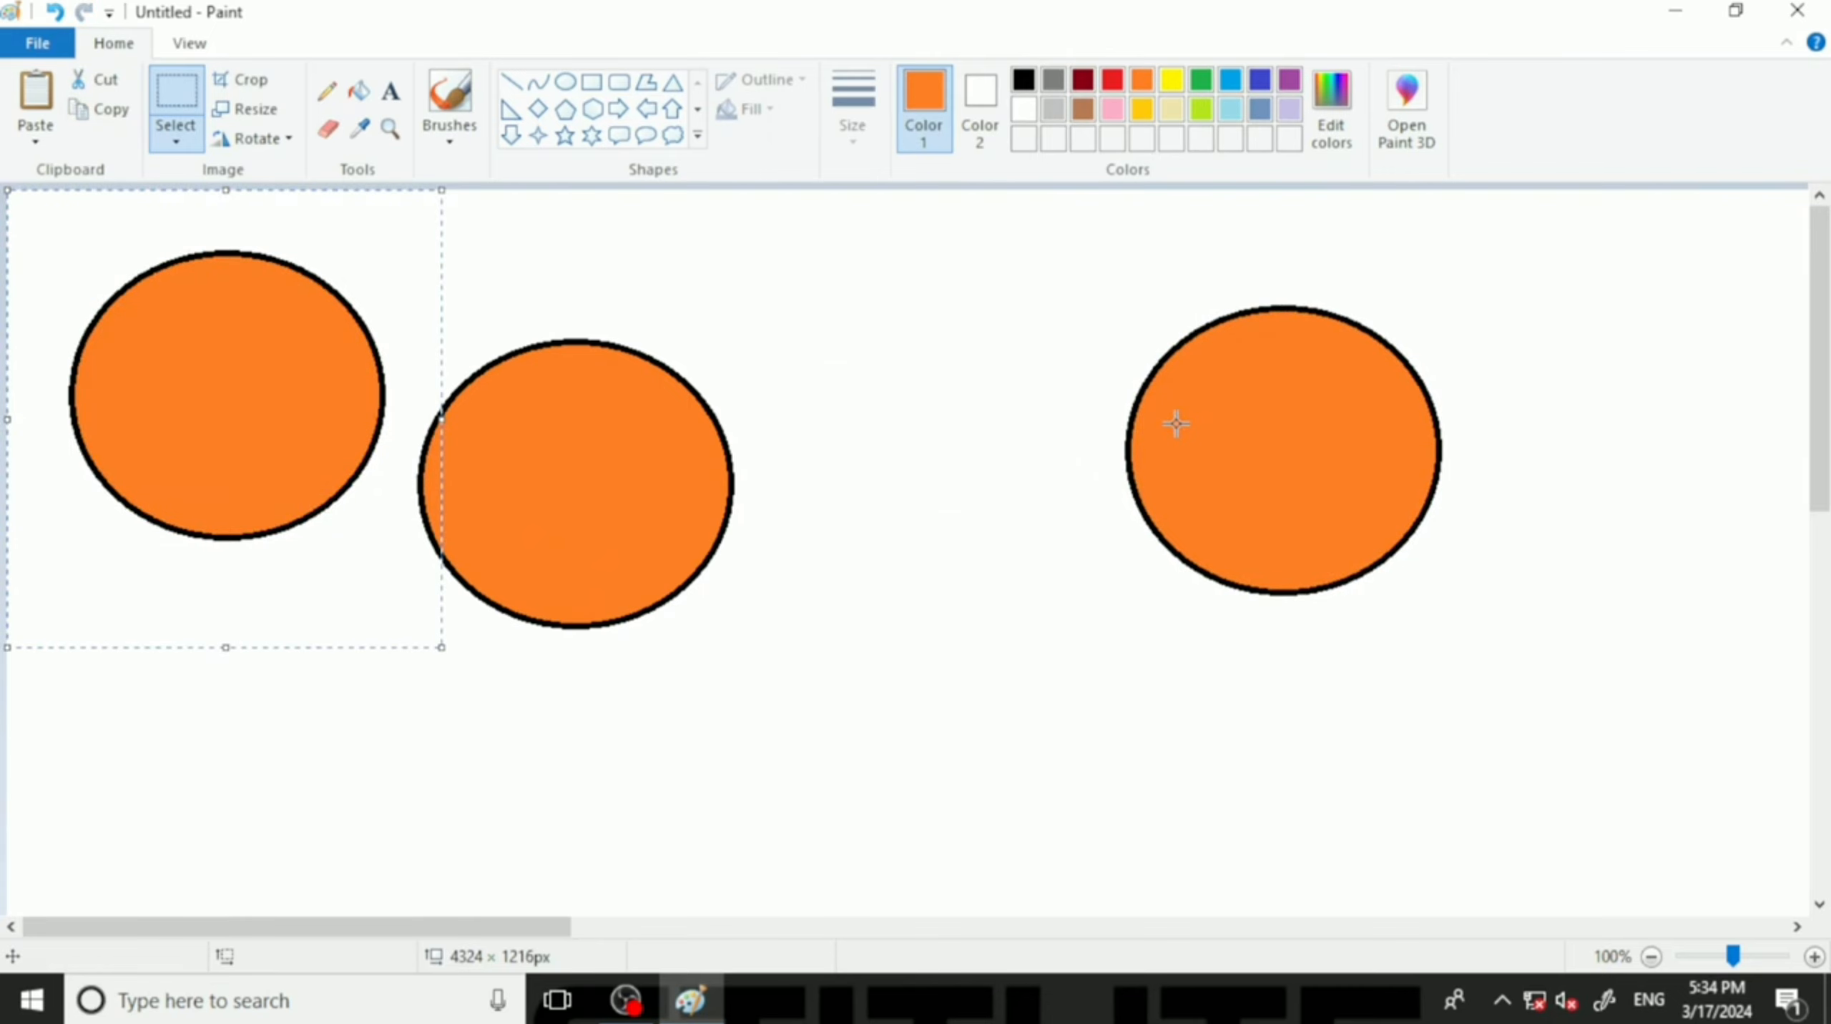
pyautogui.moveTo(139, 437); pyautogui.dragTo(884, 786)
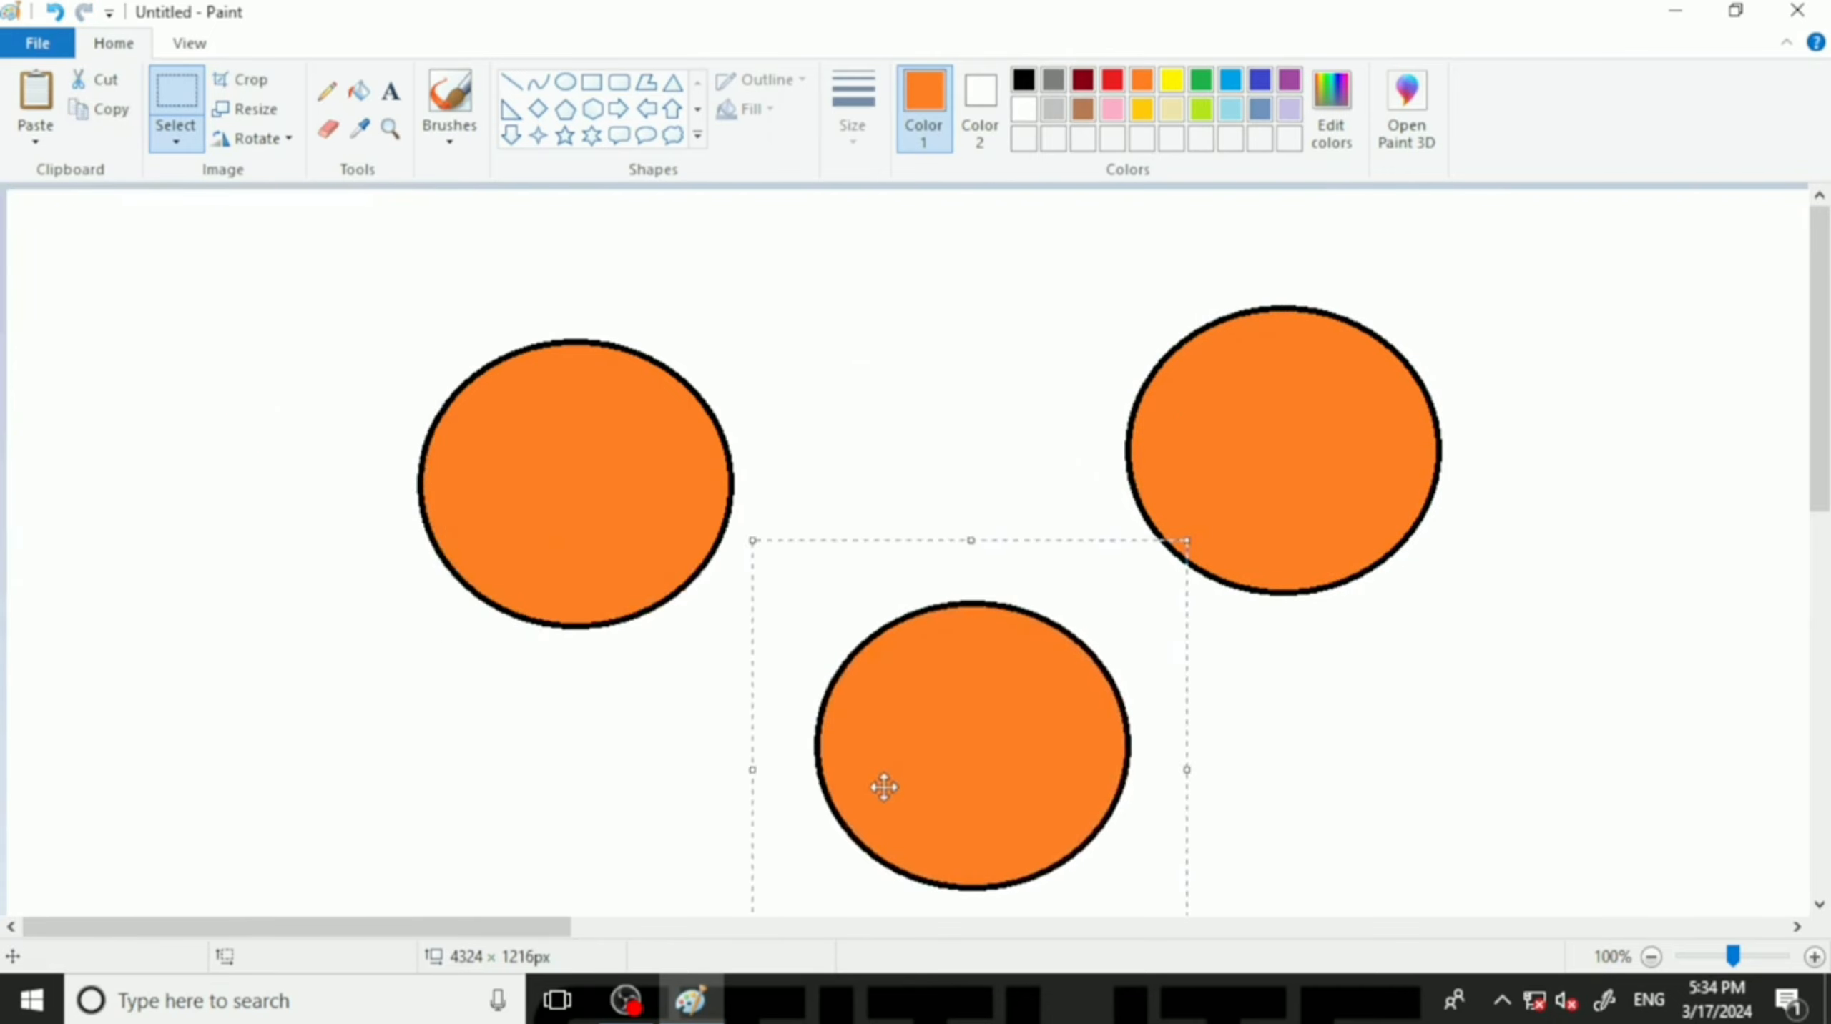
pyautogui.hotkey('ctrl', 'v')
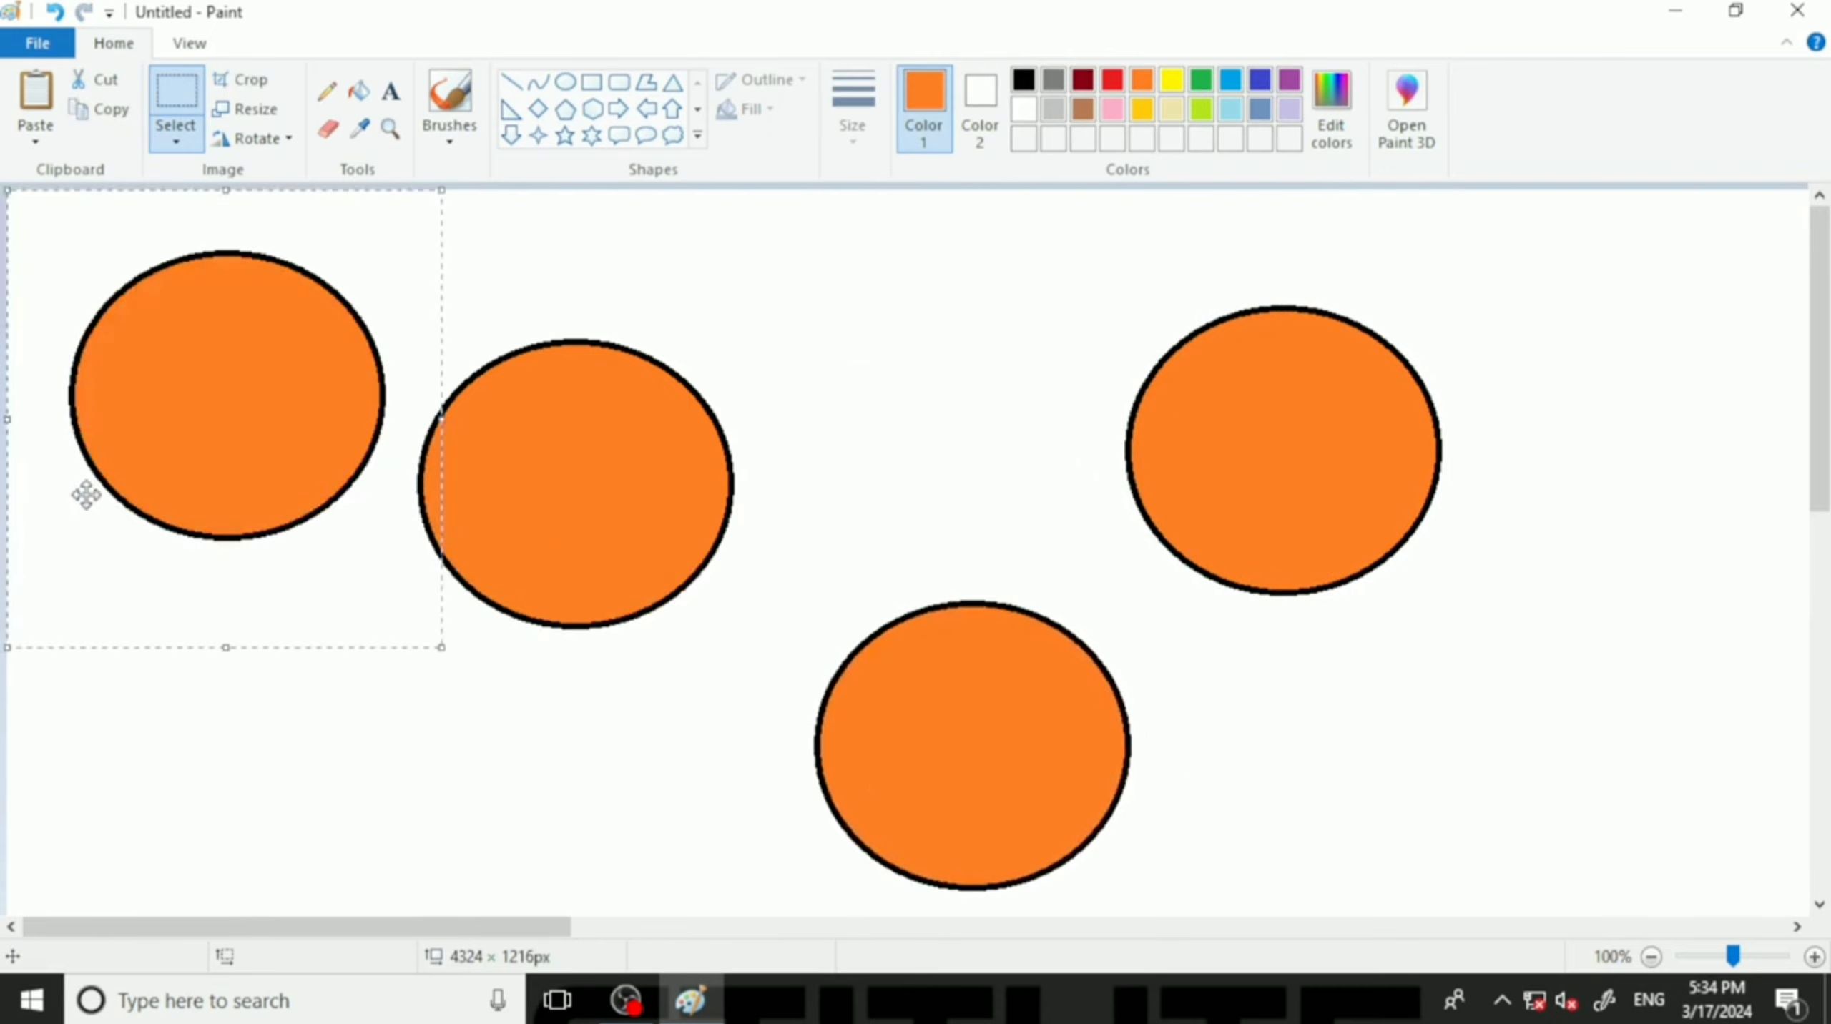
pyautogui.moveTo(128, 468); pyautogui.dragTo(138, 811)
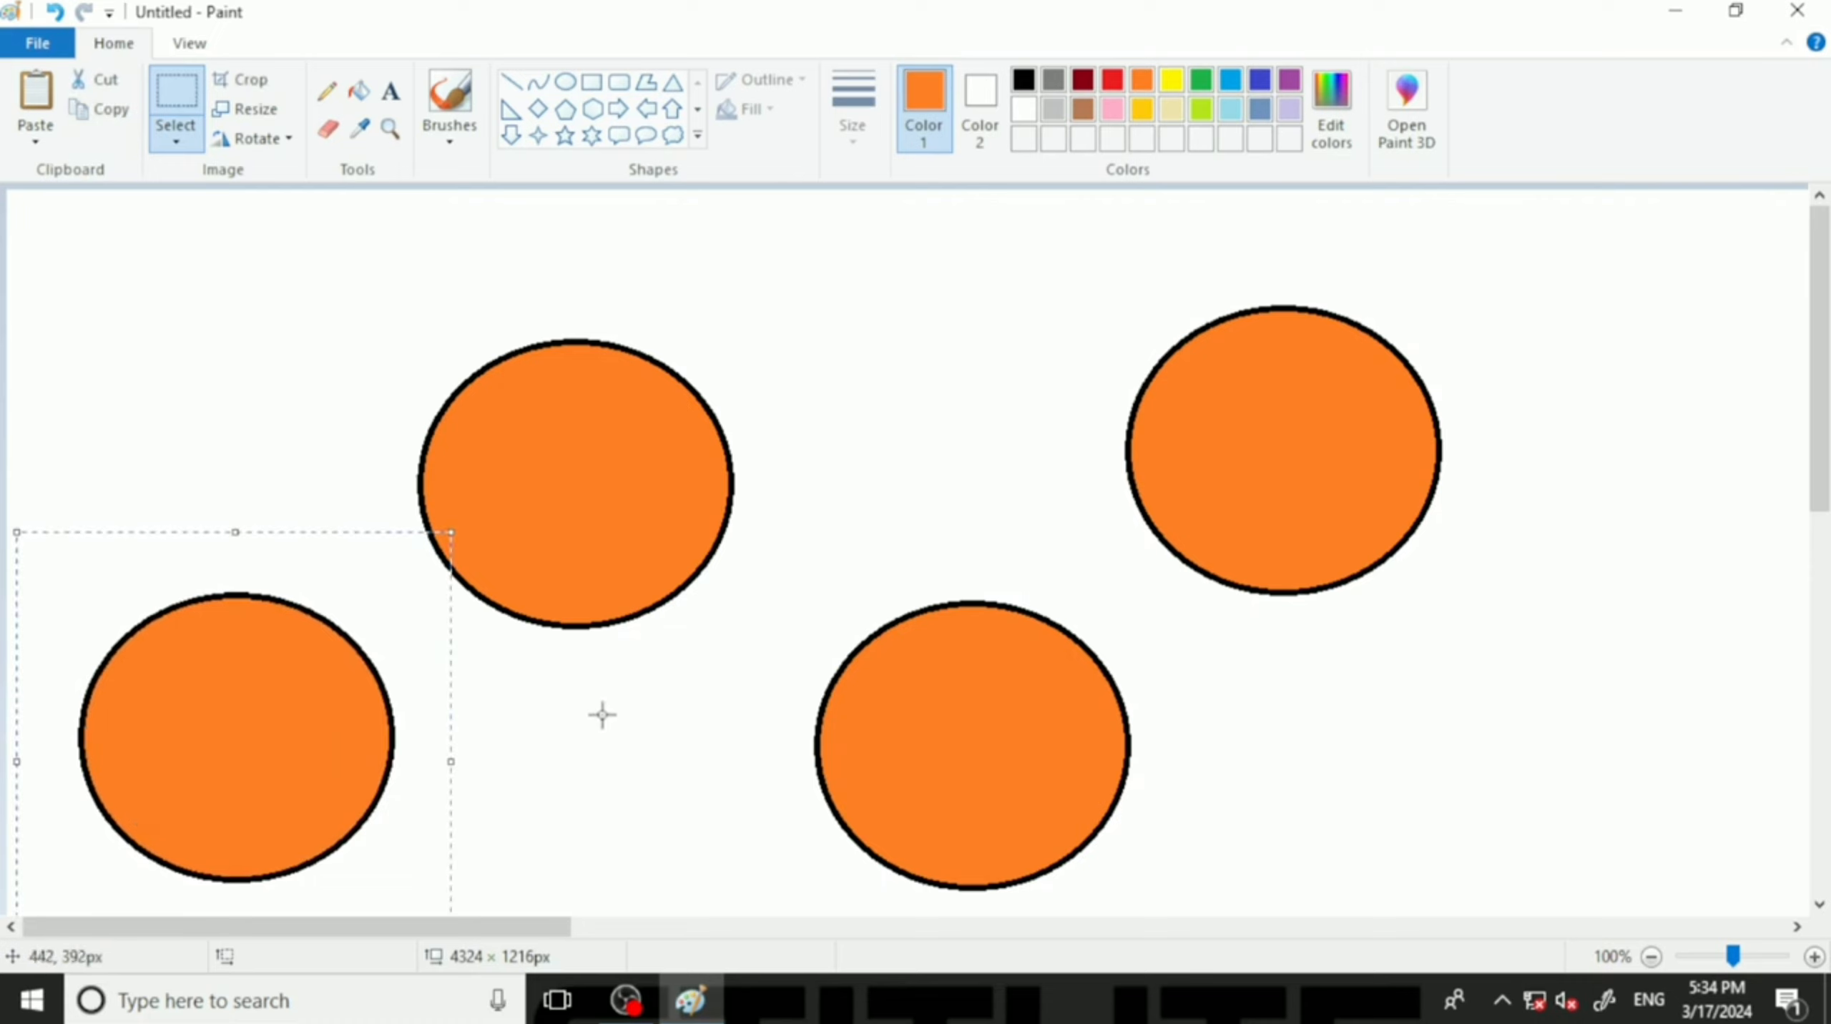
pyautogui.click(653, 696)
# Undo the three pasted circles, keeping only the original.
pyautogui.hotkey('ctrl', 'z')
pyautogui.hotkey('ctrl', 'z')
pyautogui.hotkey('ctrl', 'z')
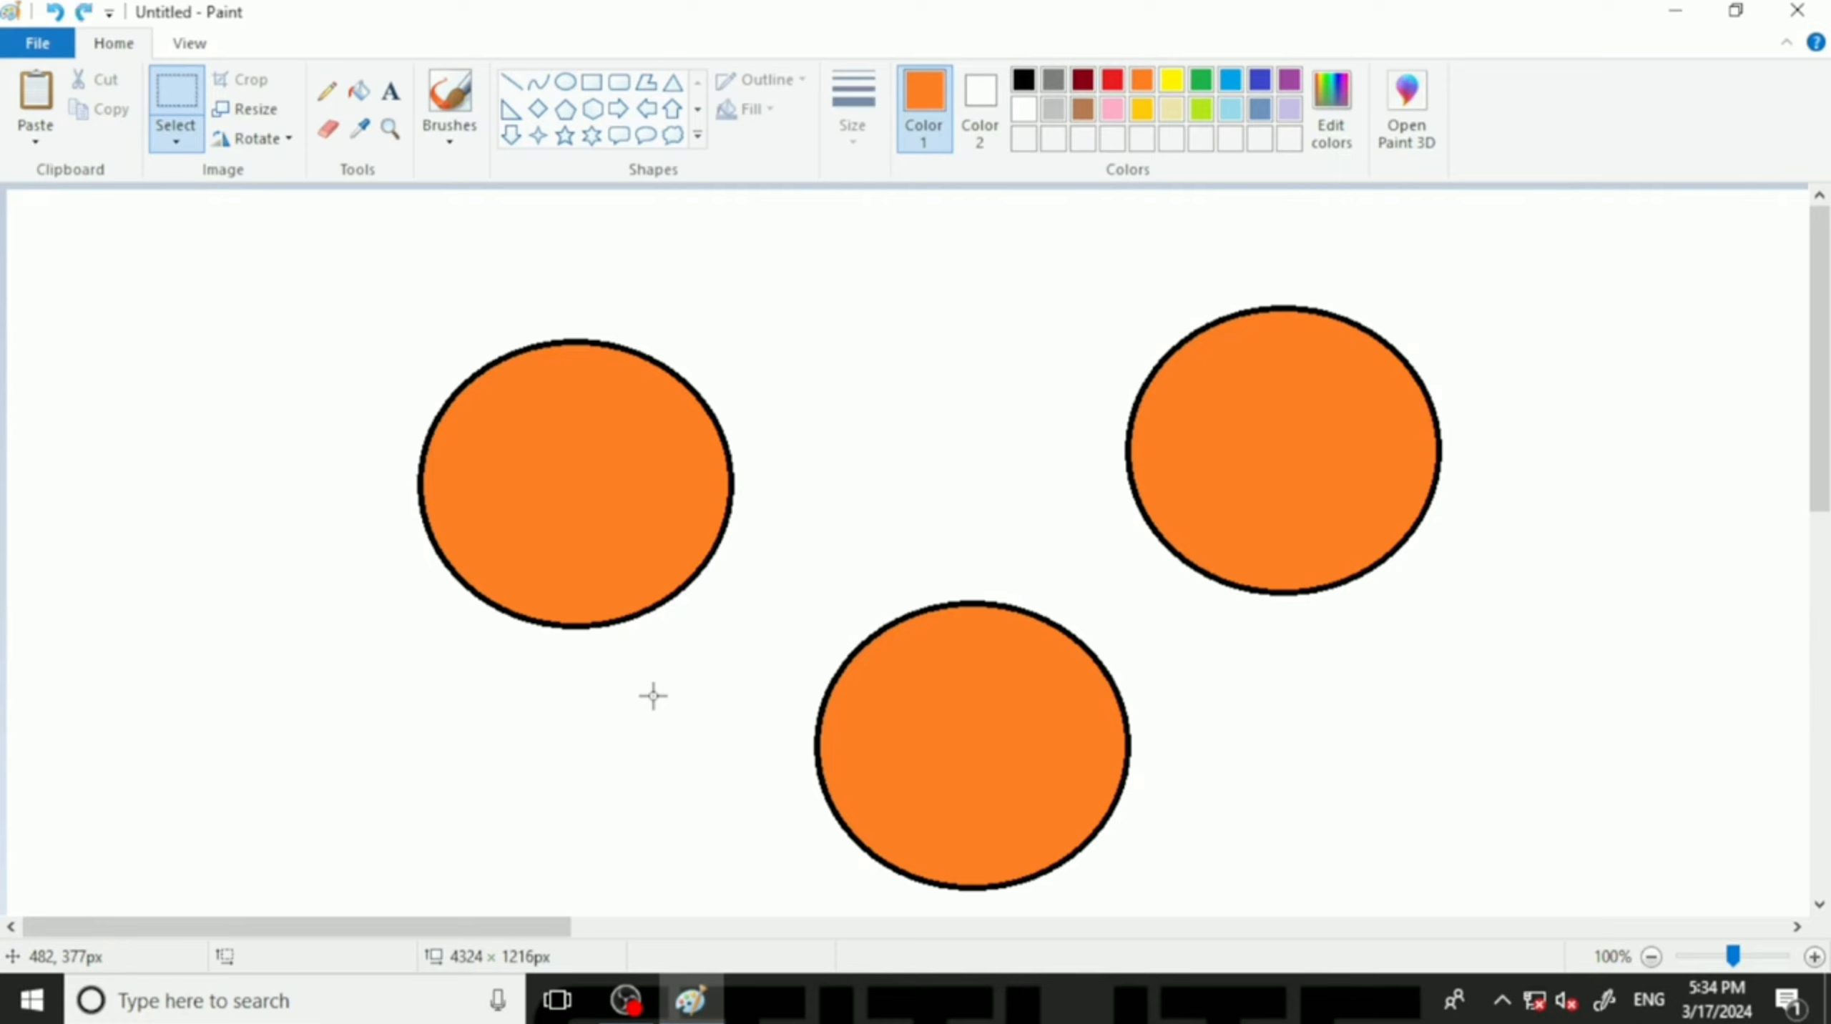
# Copy a selection of about 377 × 291 px around the circle, paste one duplicate to its upper right, and undo that paste.
pyautogui.moveTo(358, 281); pyautogui.dragTo(864, 672)
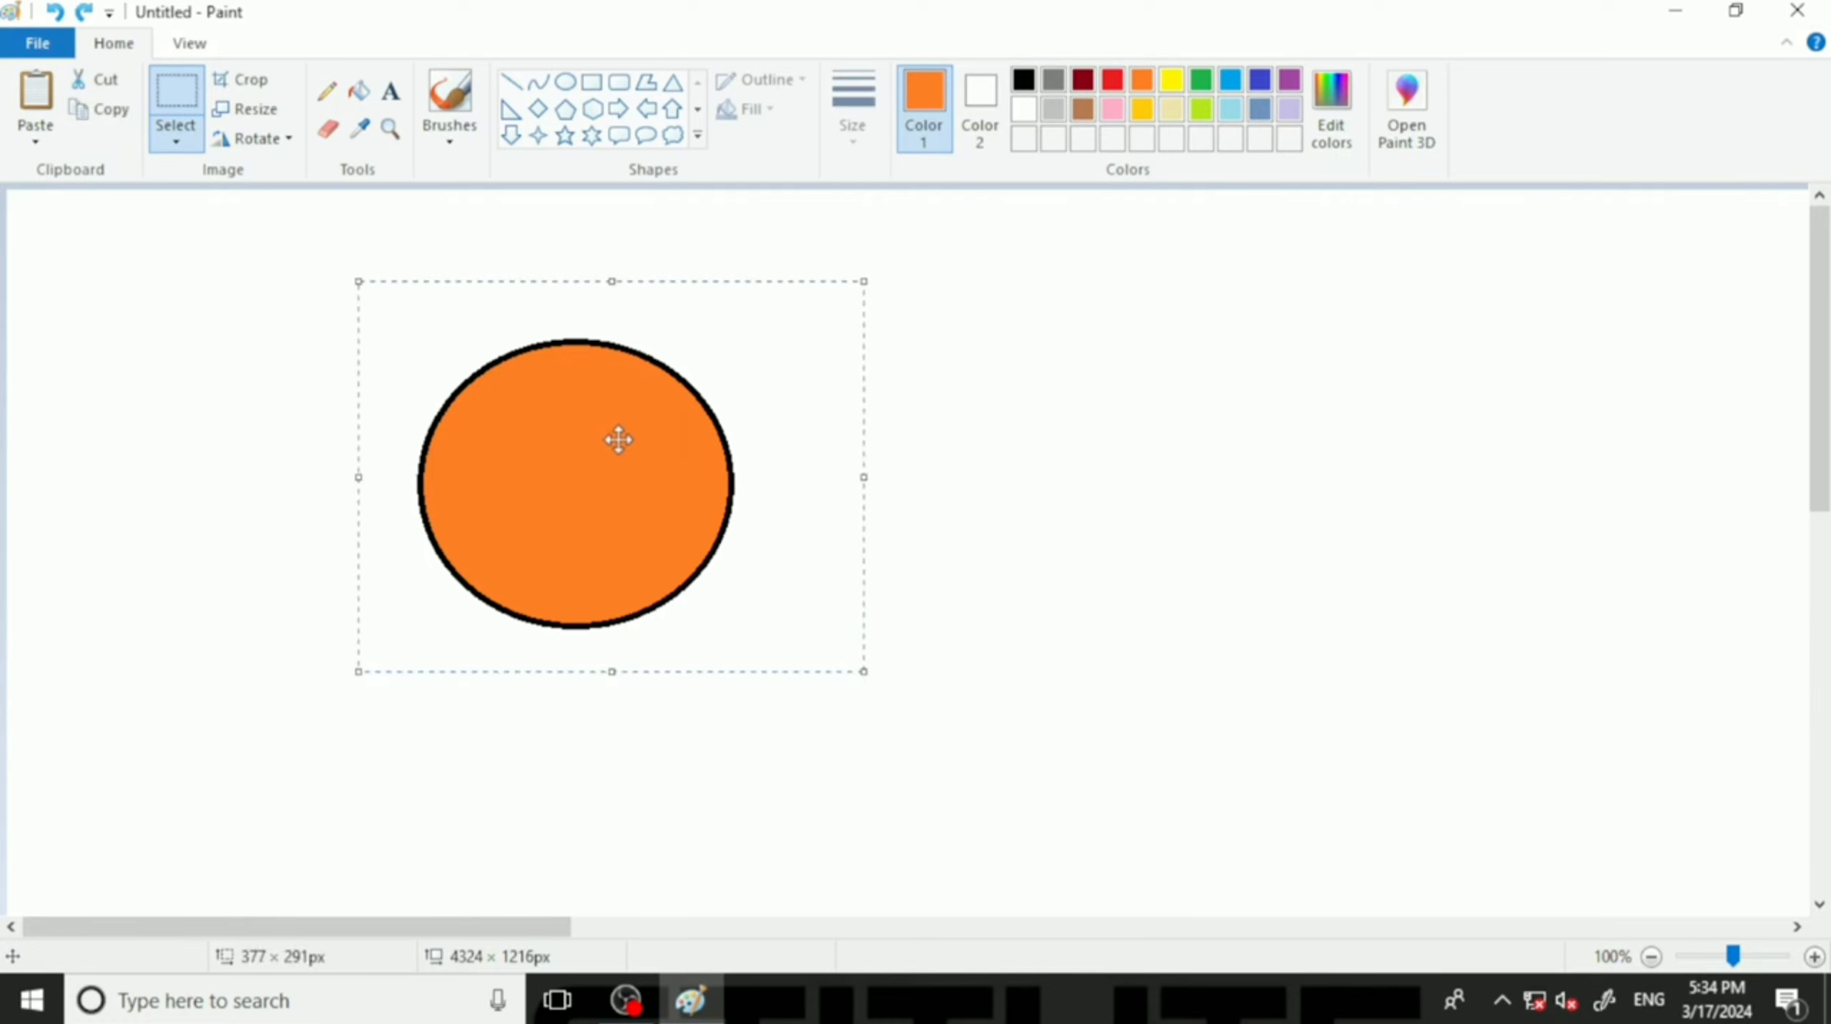
pyautogui.rightClick(590, 448)
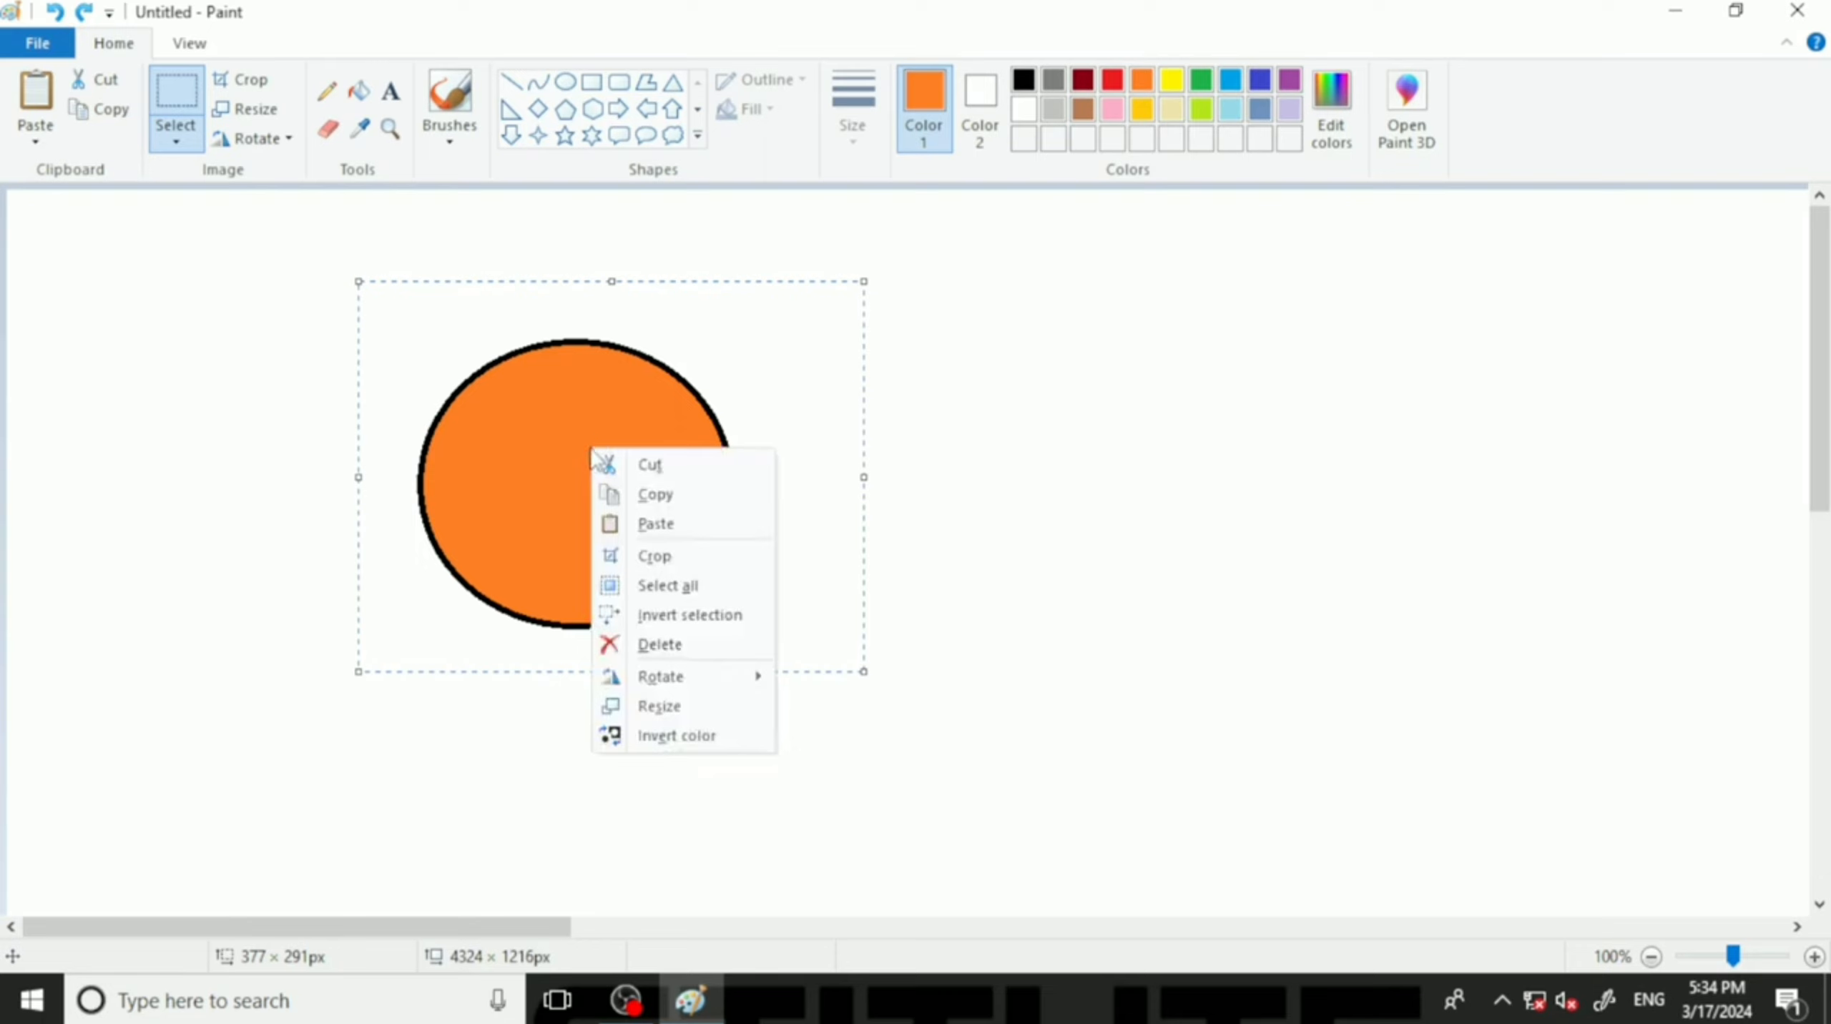
pyautogui.click(670, 506)
pyautogui.click(1084, 499)
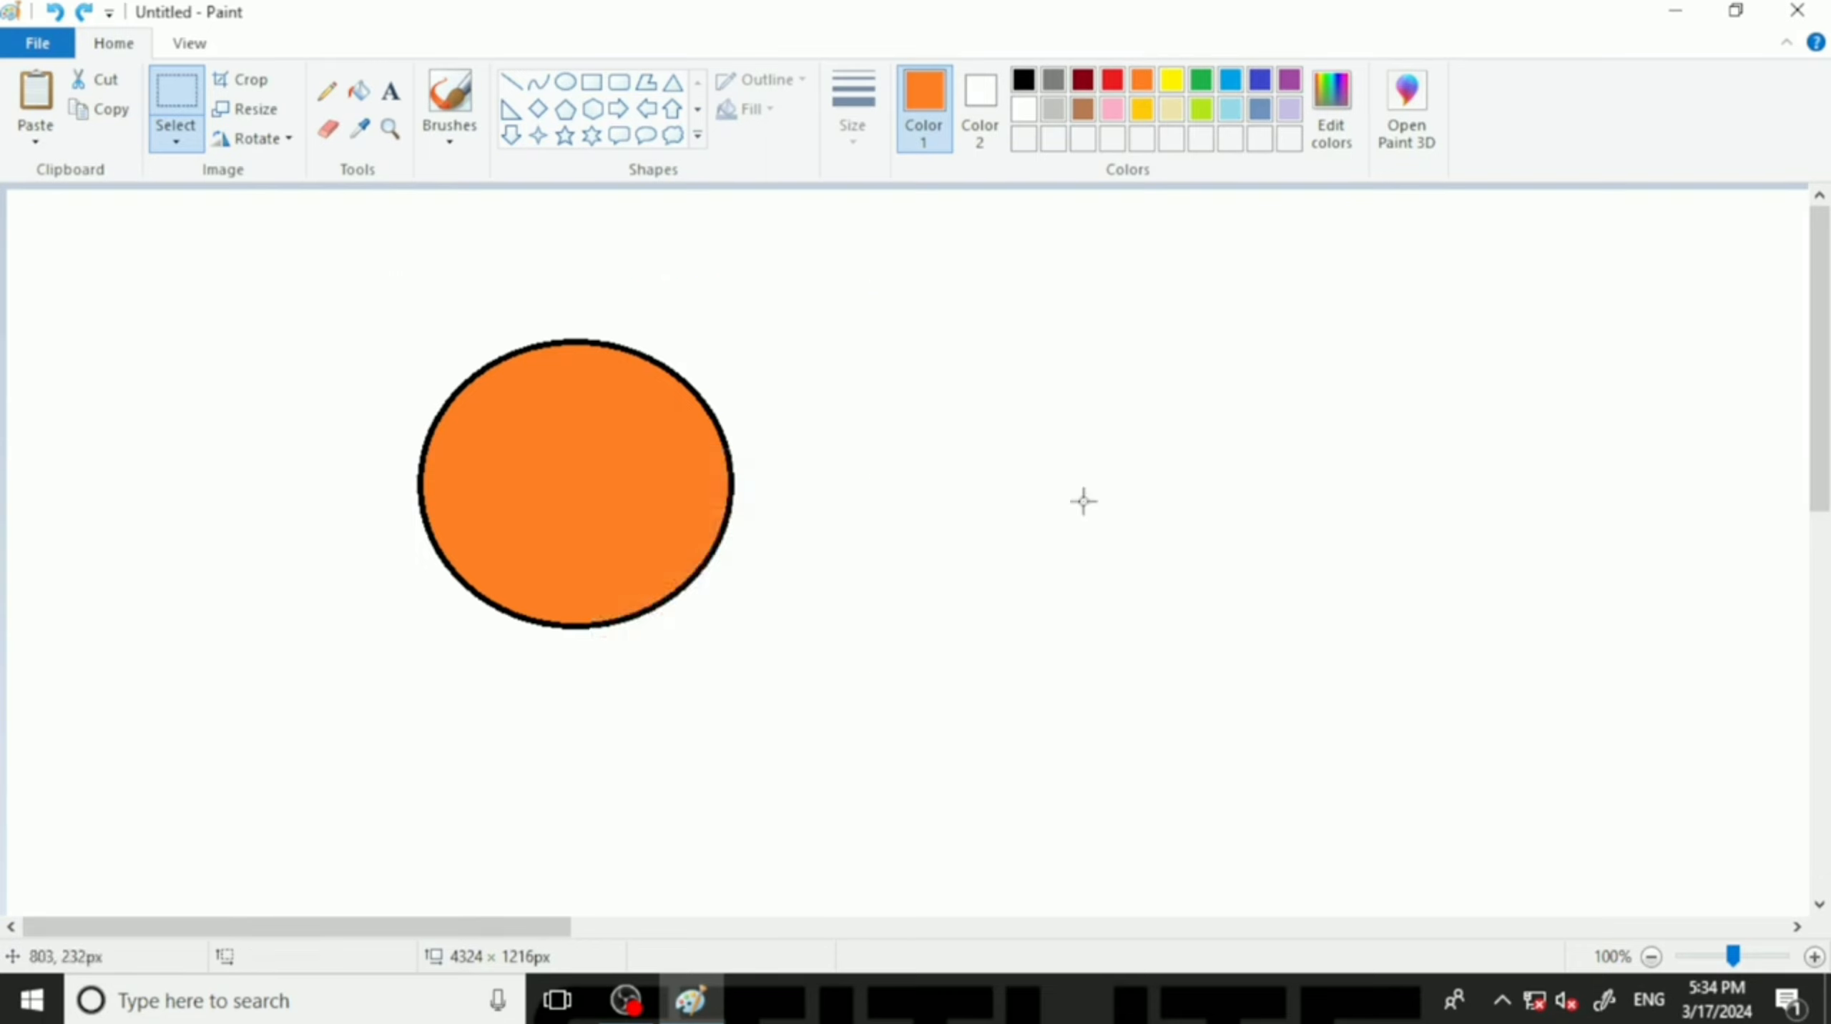
pyautogui.rightClick(1065, 360)
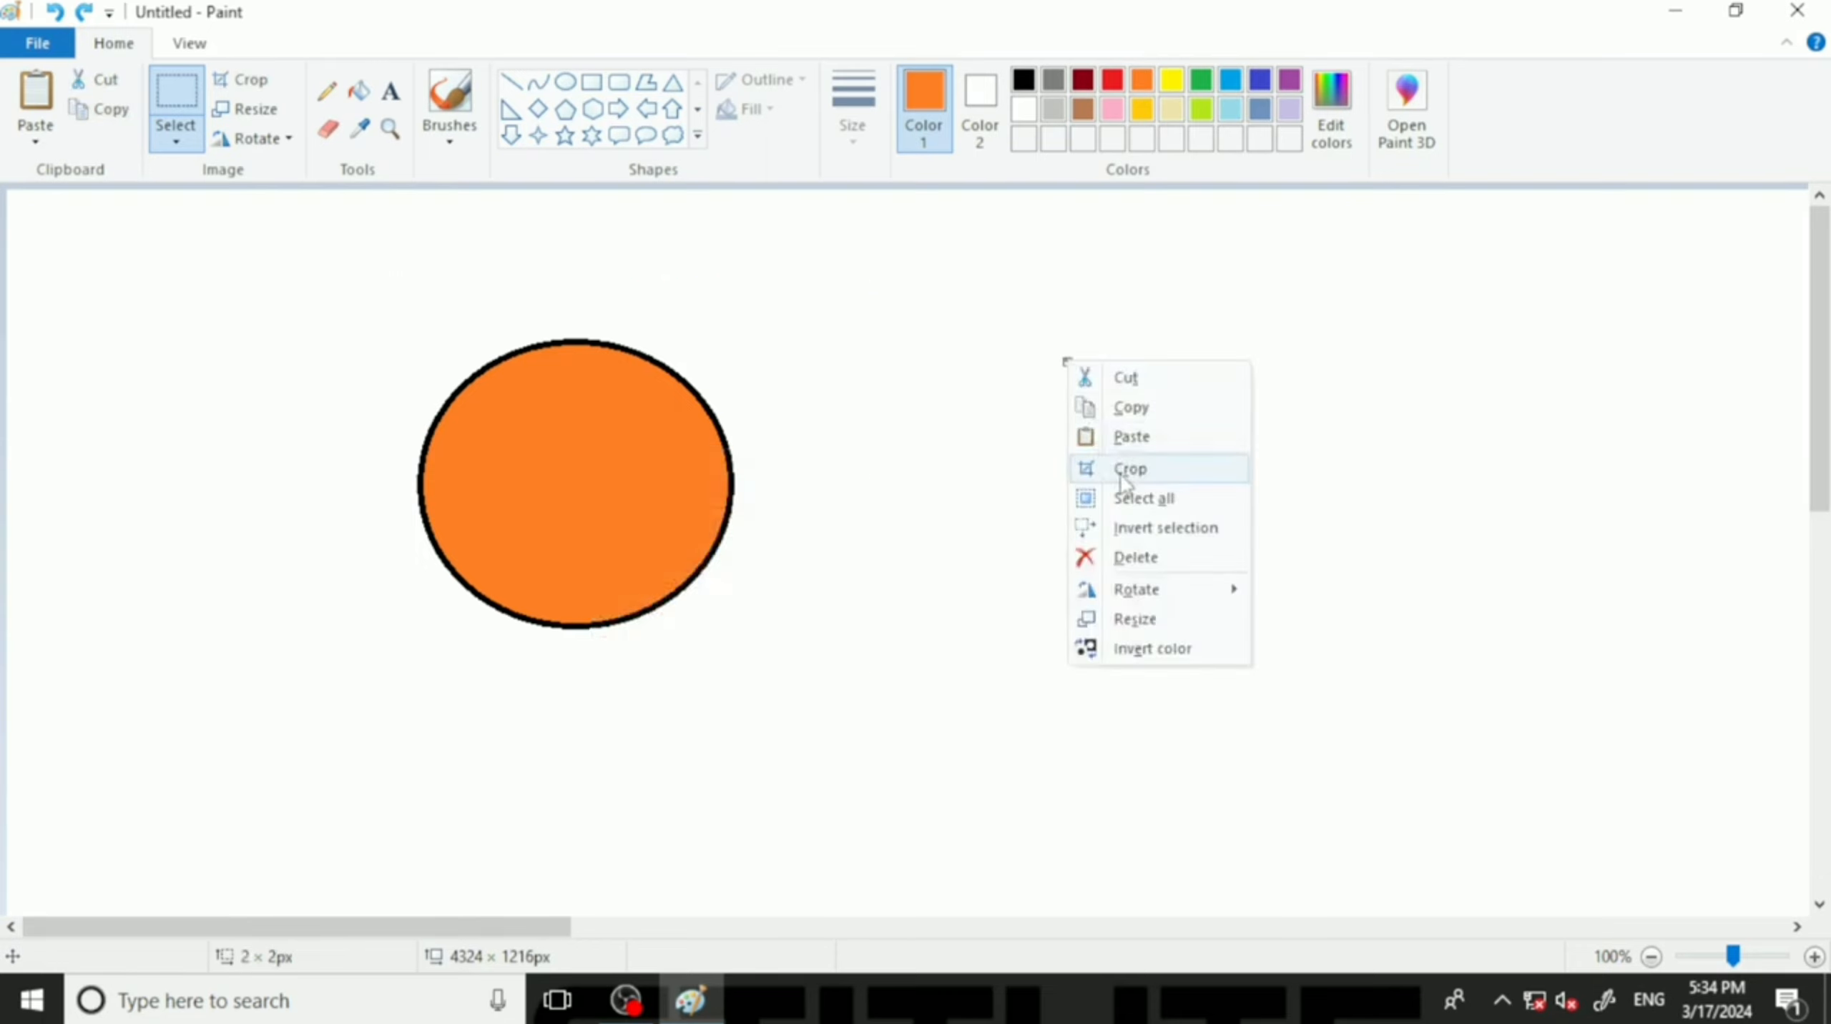
pyautogui.click(1138, 439)
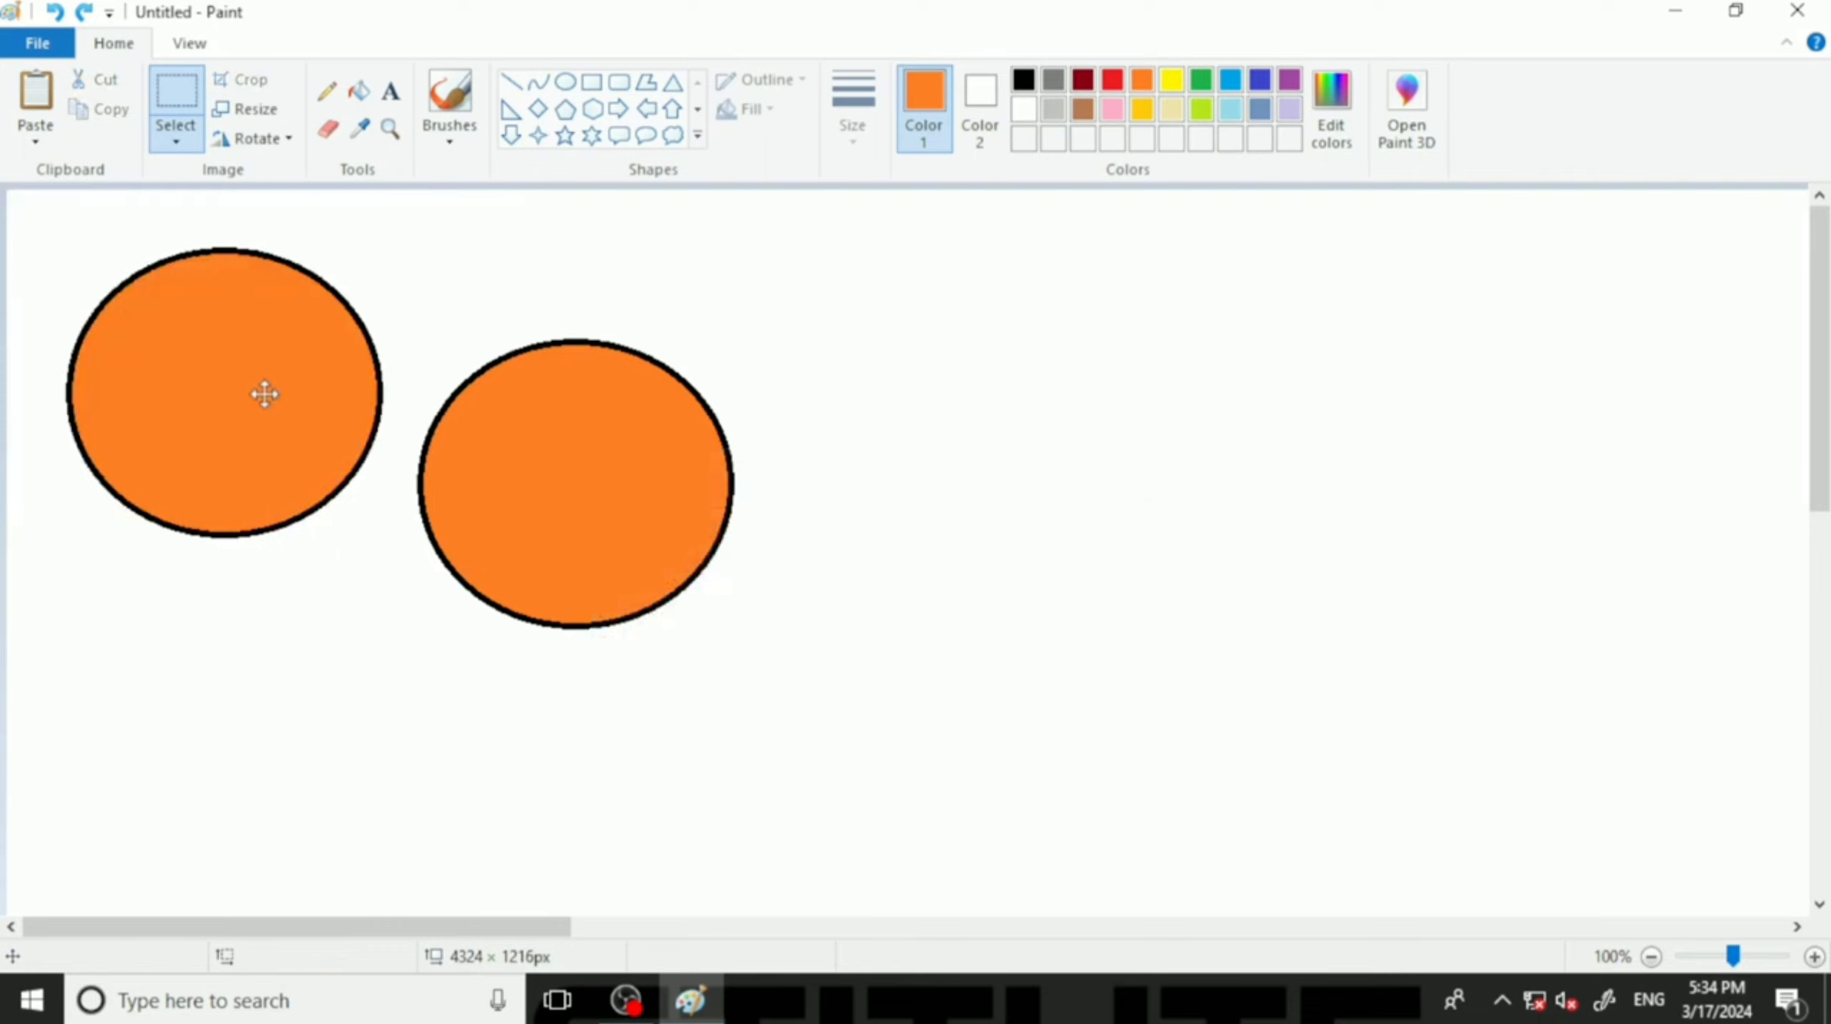
pyautogui.moveTo(265, 394); pyautogui.dragTo(1120, 395)
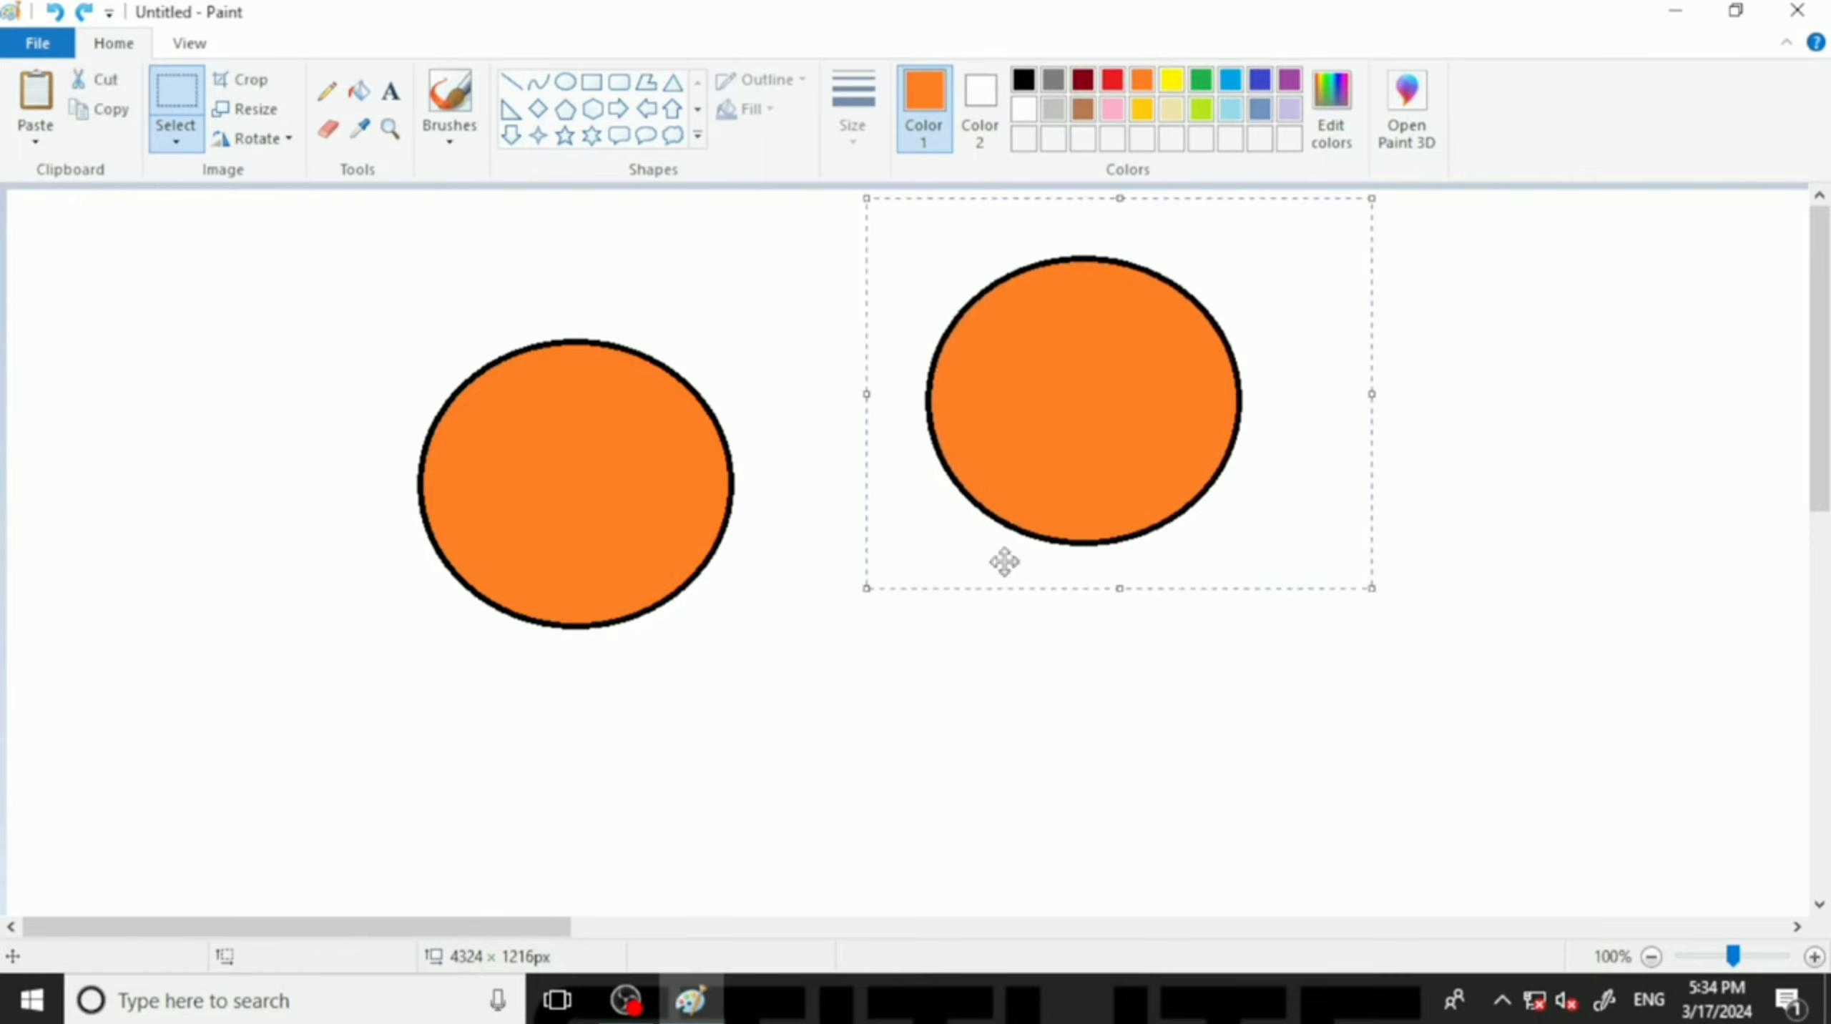
pyautogui.click(977, 733)
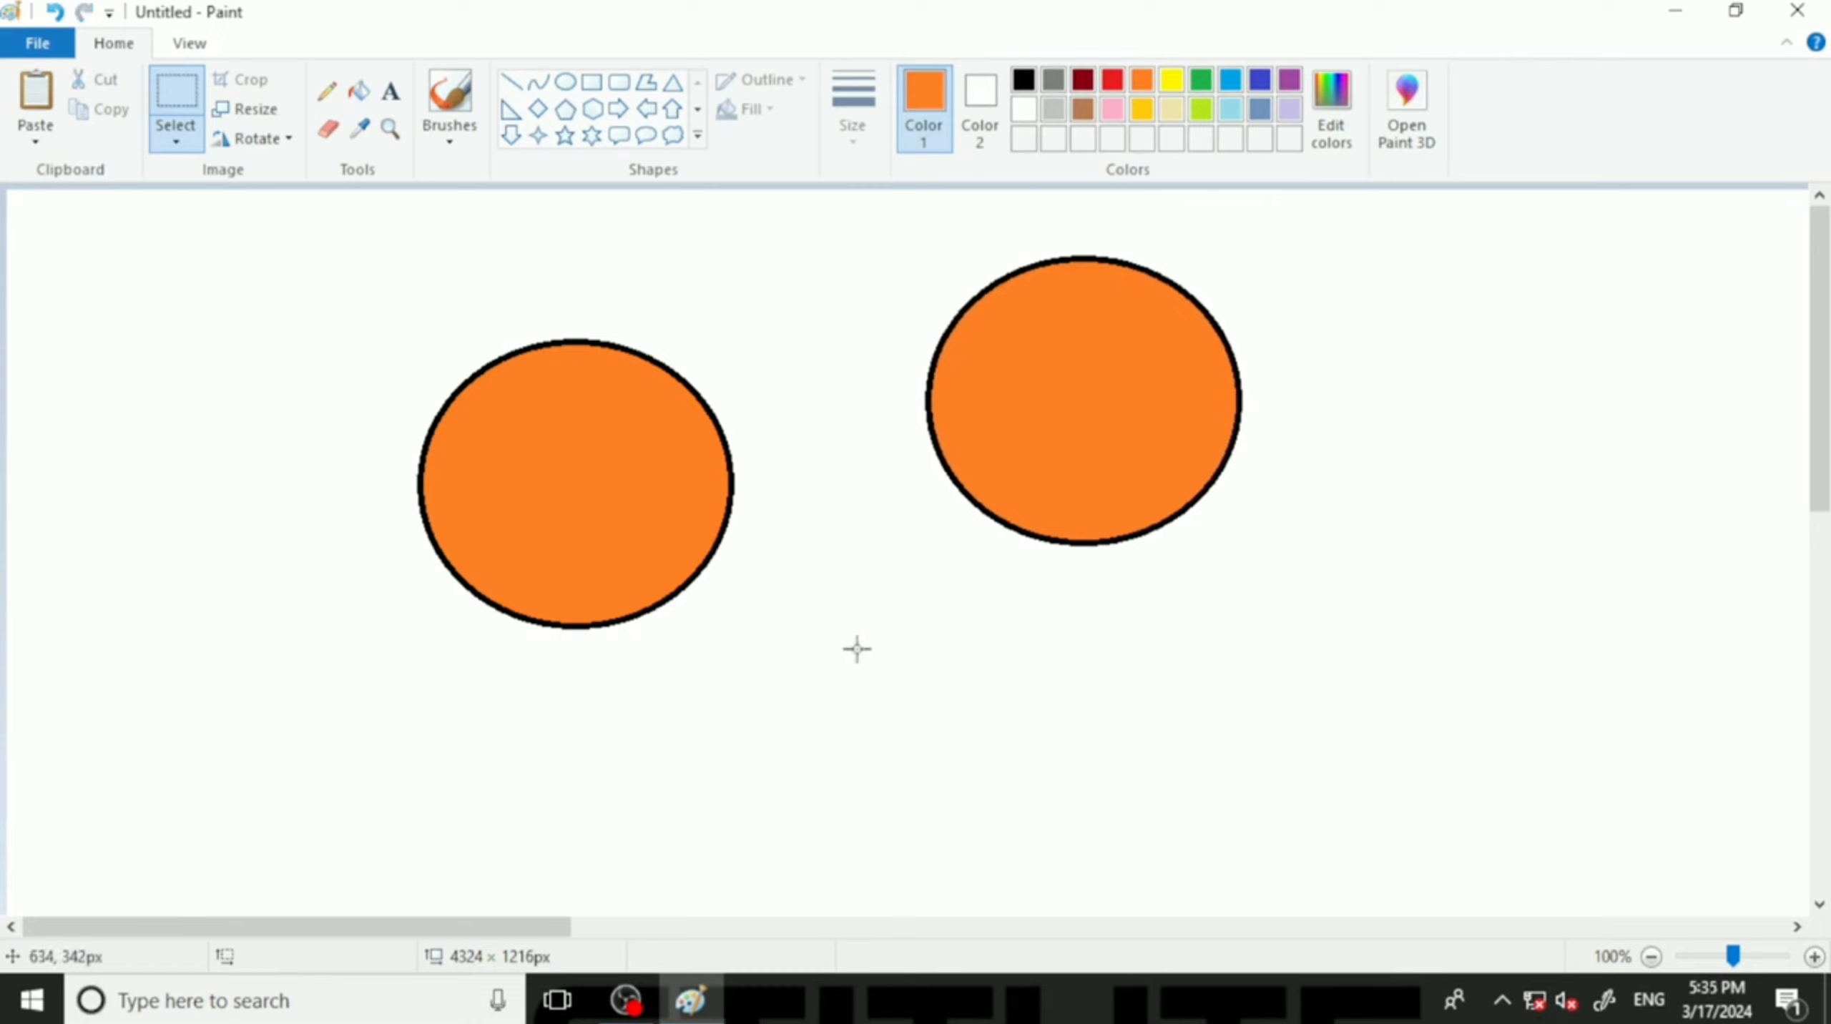
pyautogui.hotkey('ctrl', 'z')
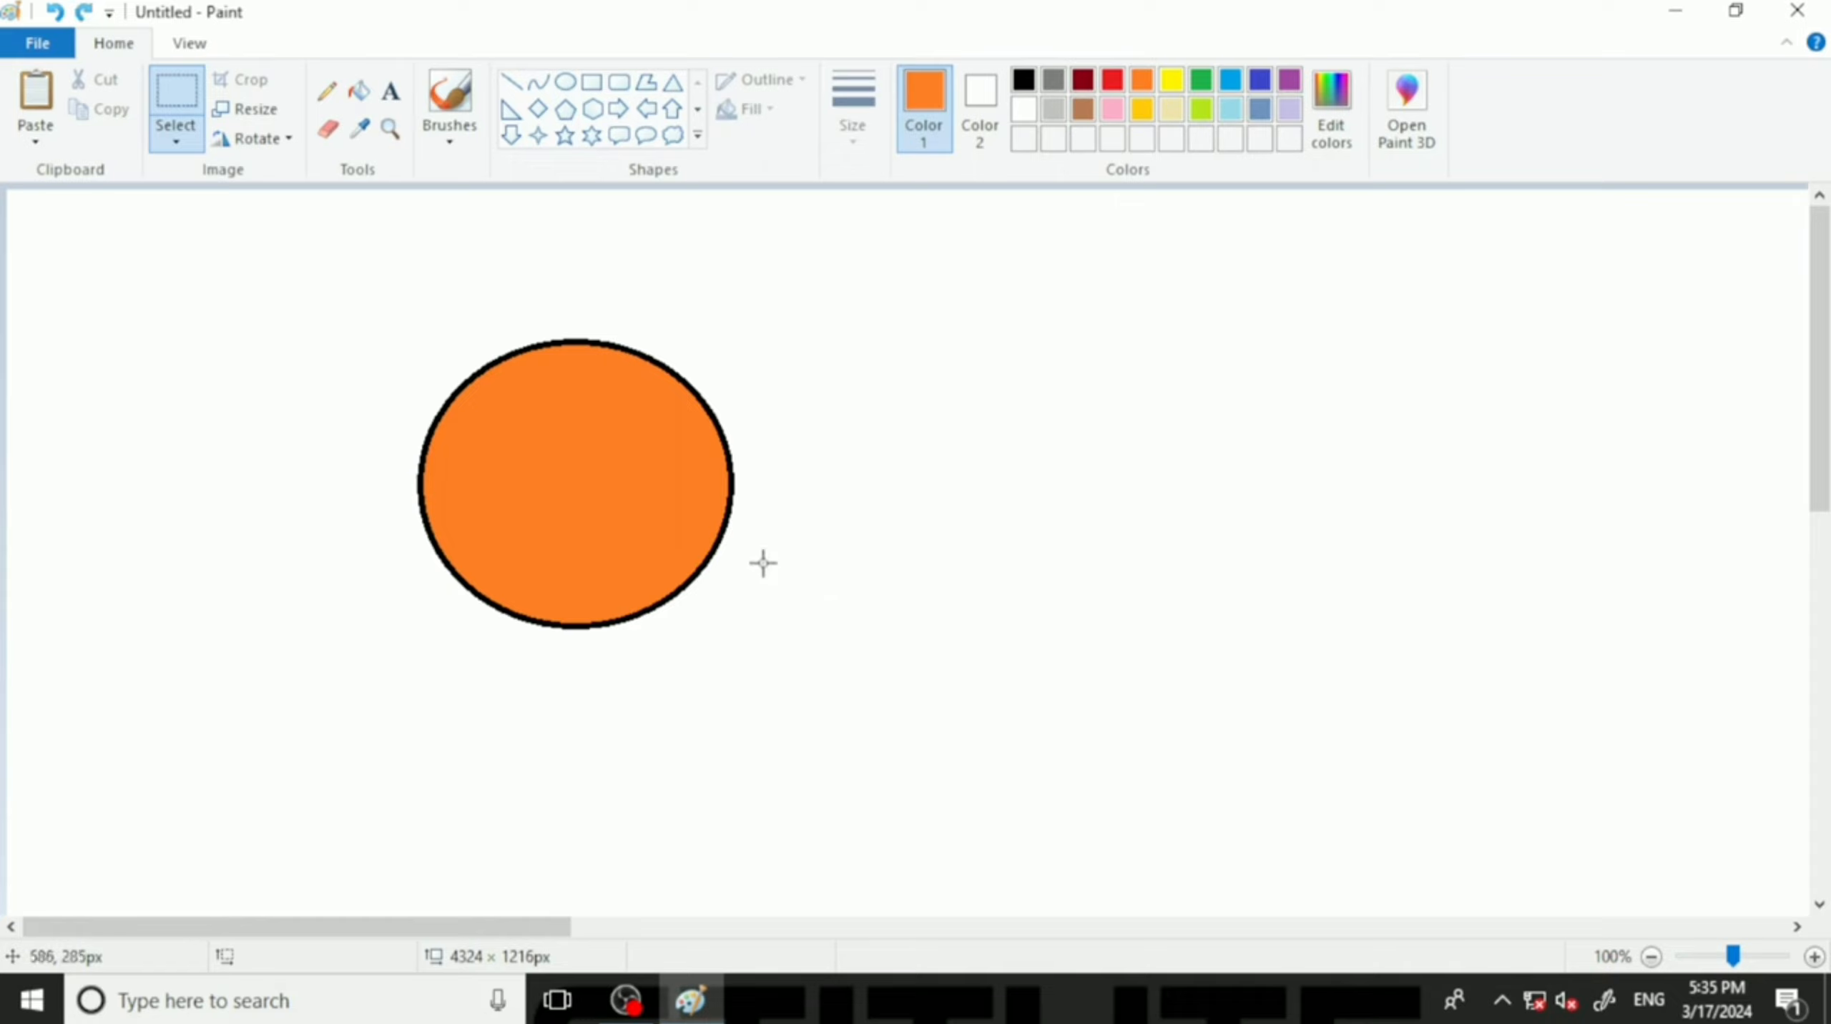
# Cut a selection of about 336 × 328 px around the circle, paste it on the right side of the canvas, and deselect.
pyautogui.moveTo(383, 286); pyautogui.dragTo(832, 725)
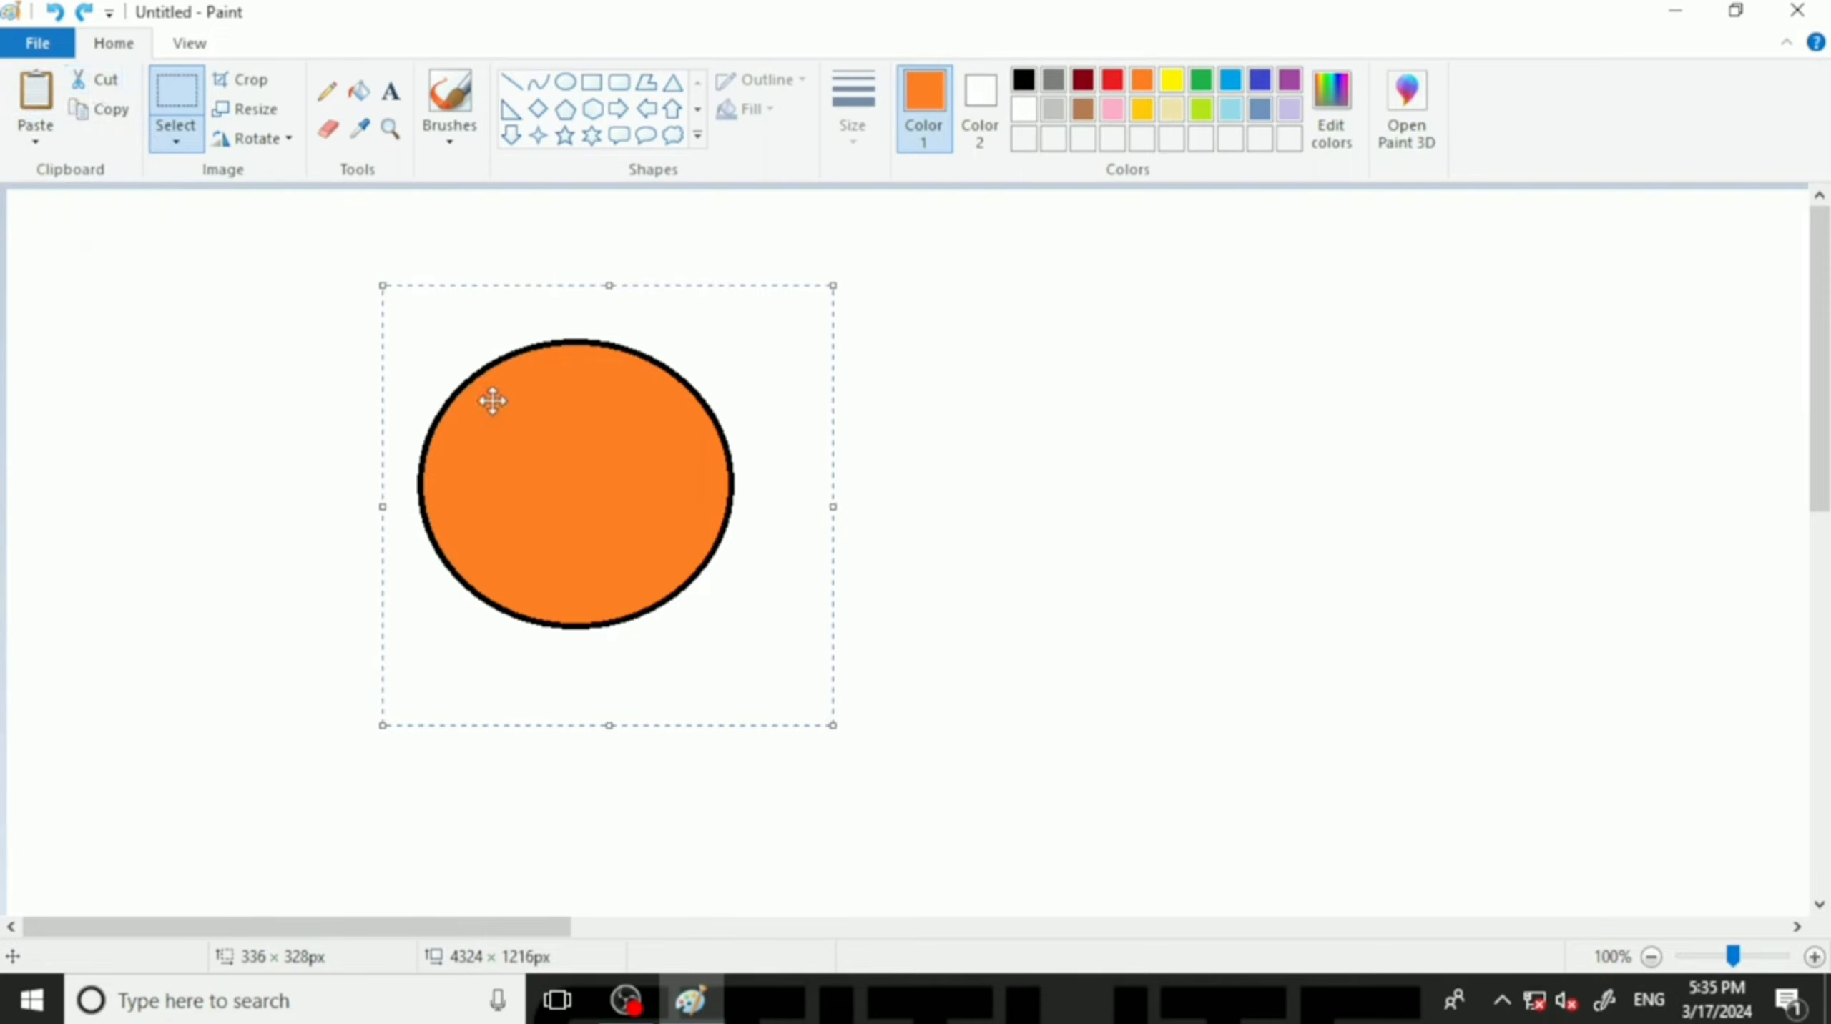
pyautogui.click(115, 79)
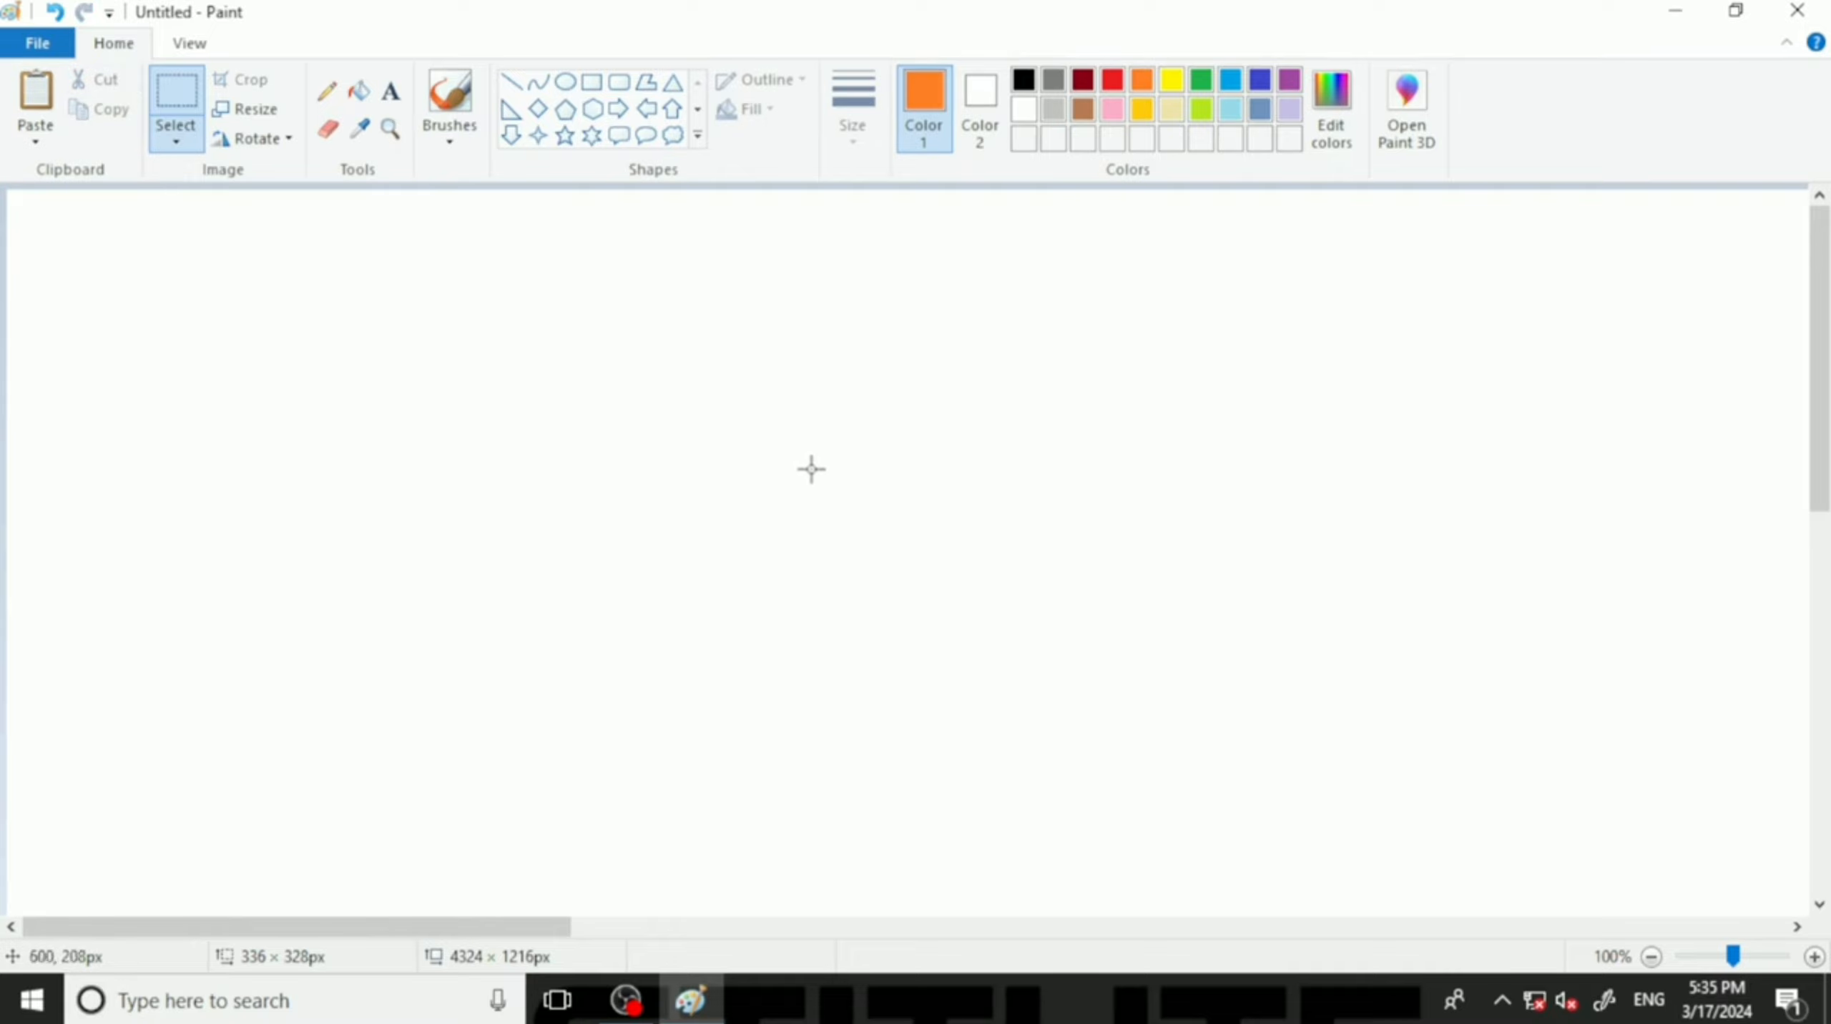
pyautogui.rightClick(1046, 315)
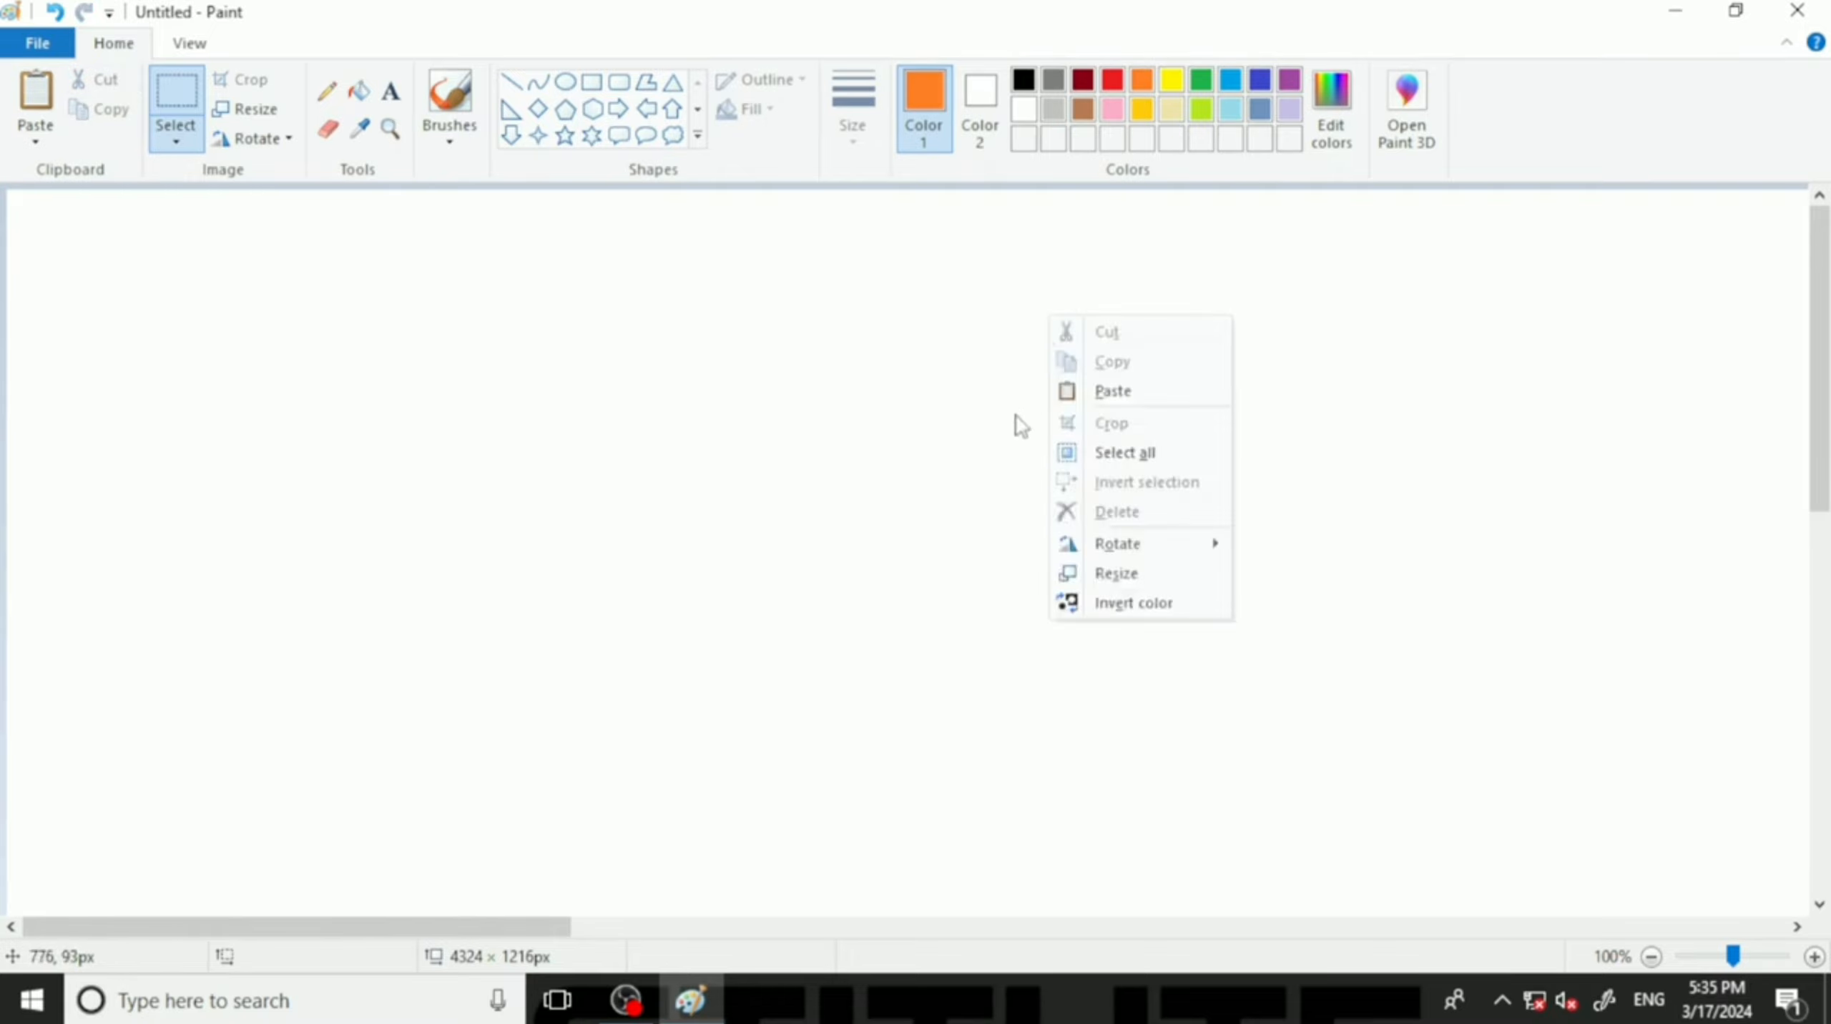
pyautogui.click(904, 446)
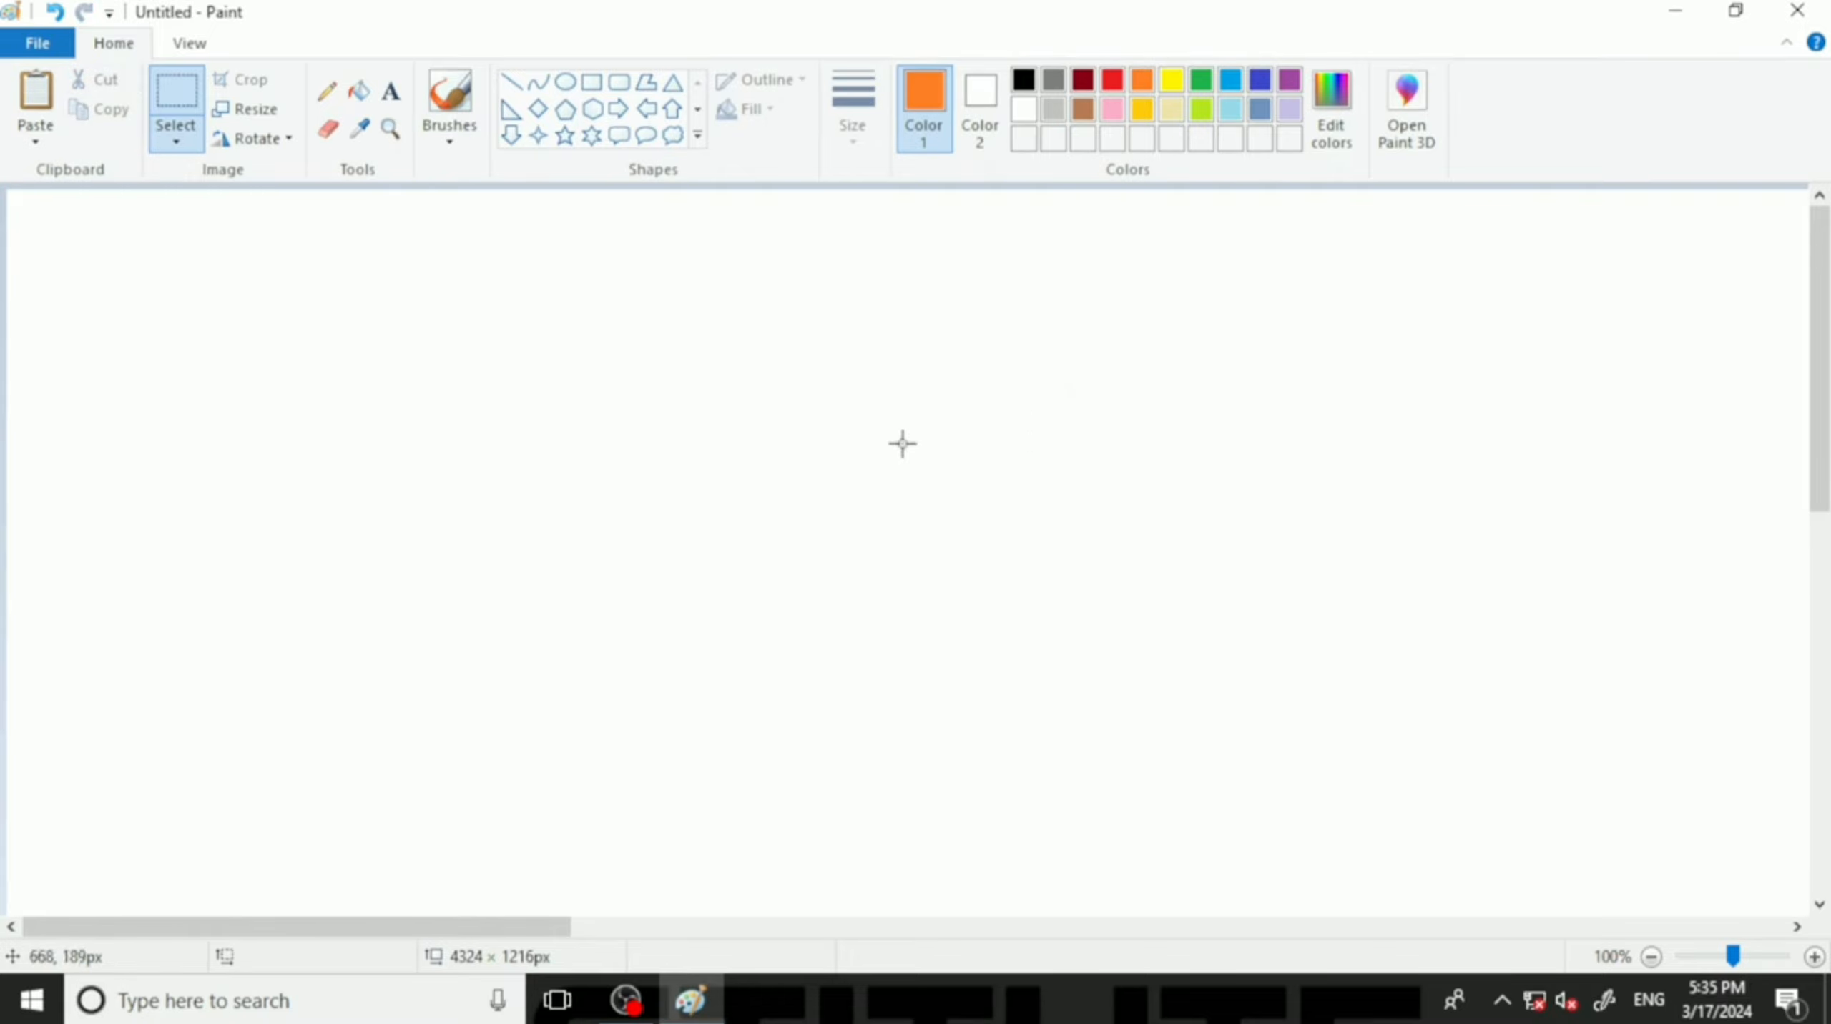
pyautogui.click(30, 101)
pyautogui.moveTo(209, 369); pyautogui.dragTo(1314, 542)
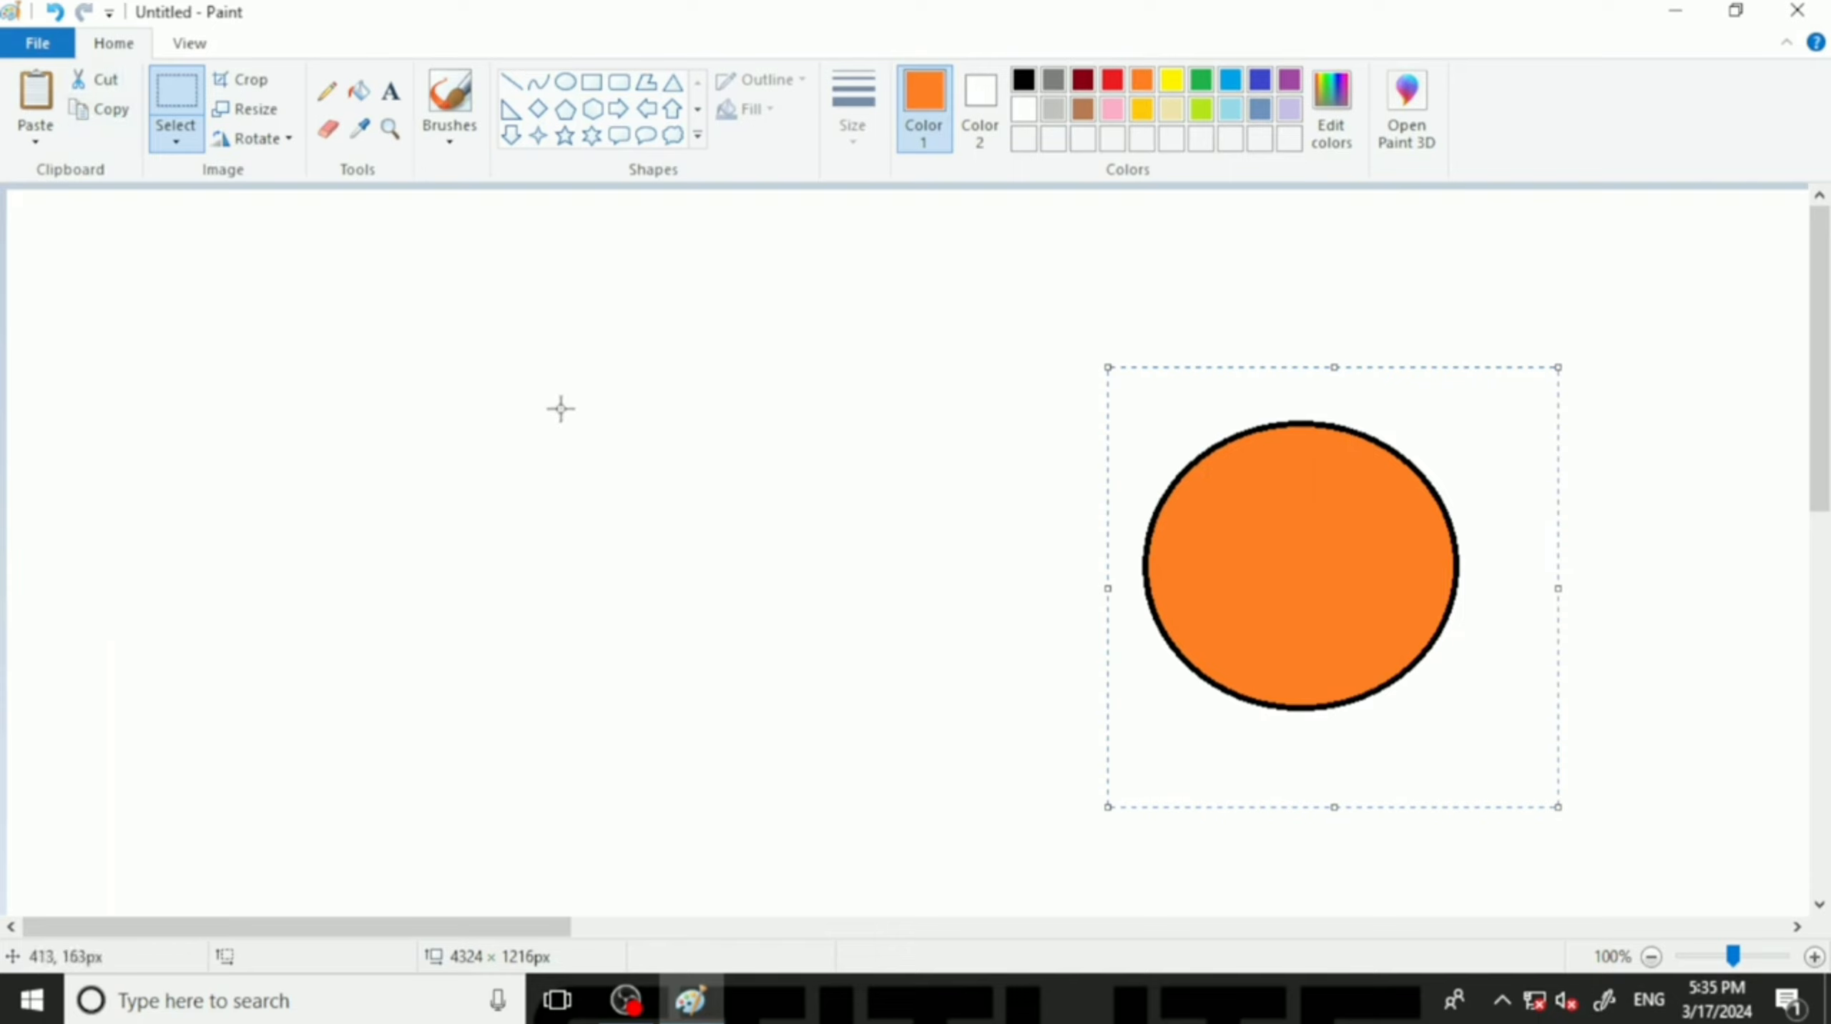
pyautogui.moveTo(547, 415); pyautogui.dragTo(540, 419)
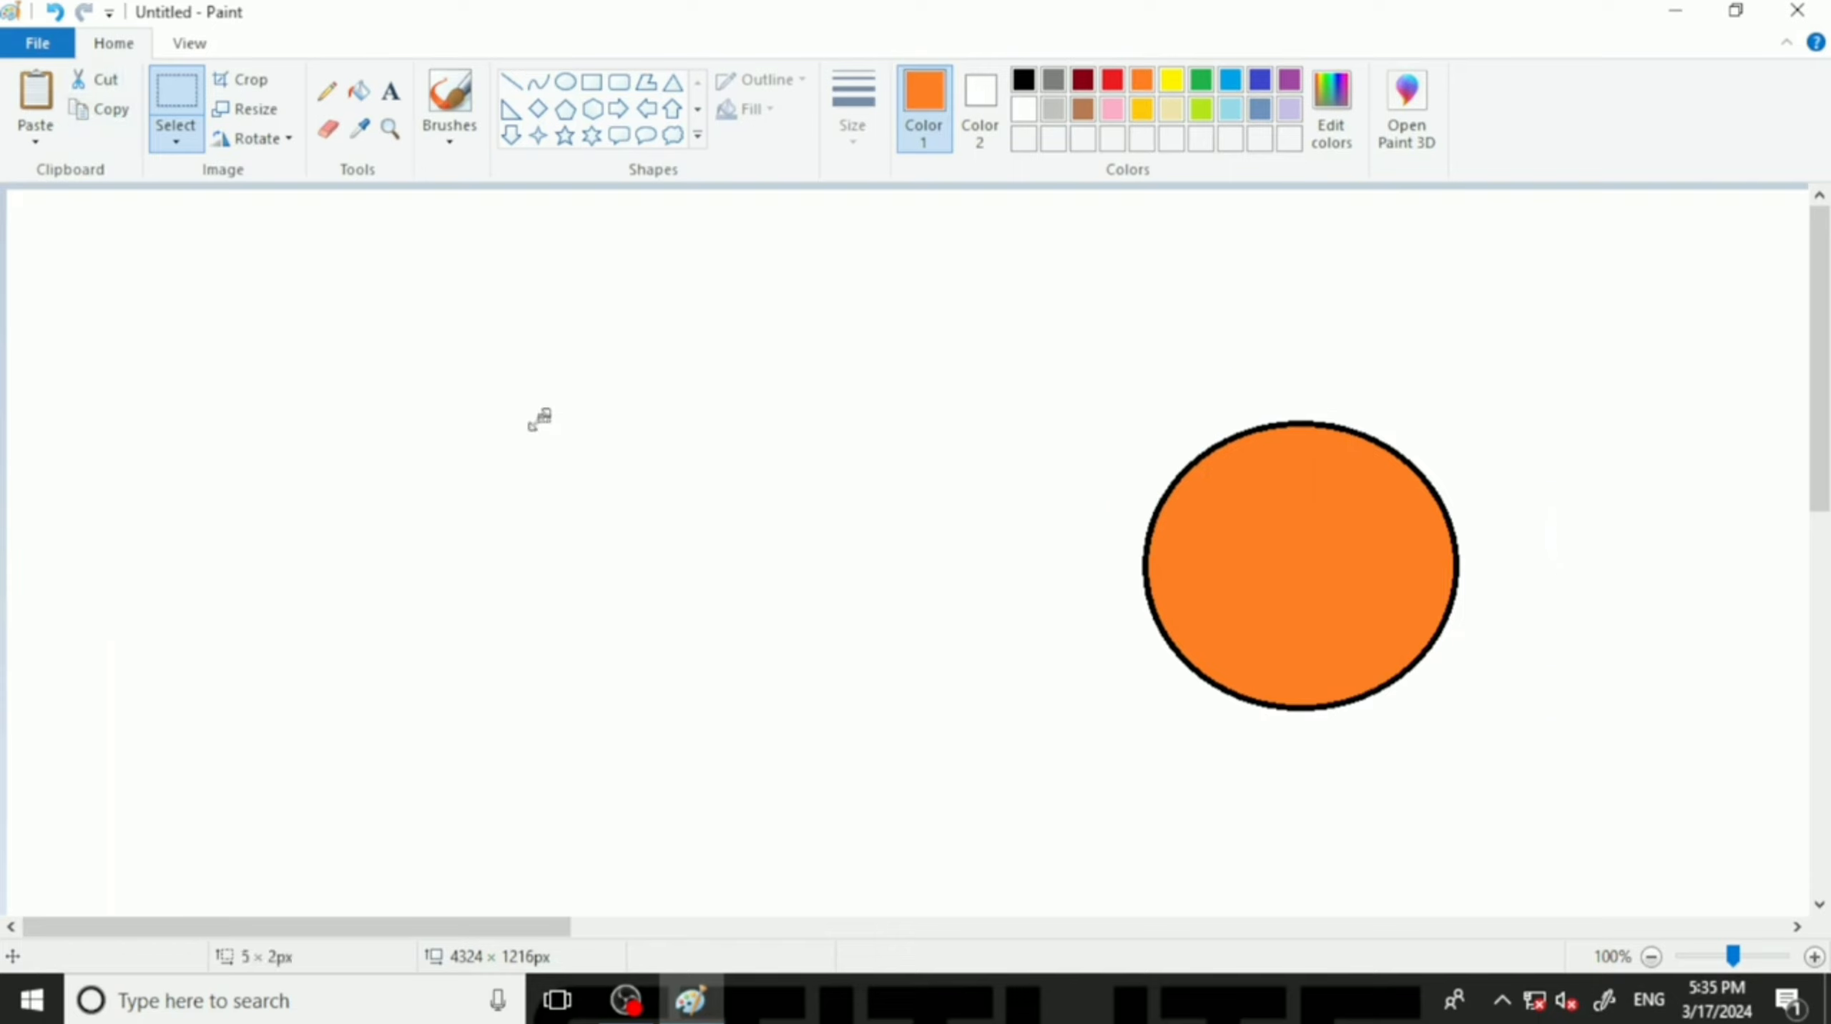
pyautogui.moveTo(400, 464); pyautogui.dragTo(403, 467)
pyautogui.click(896, 552)
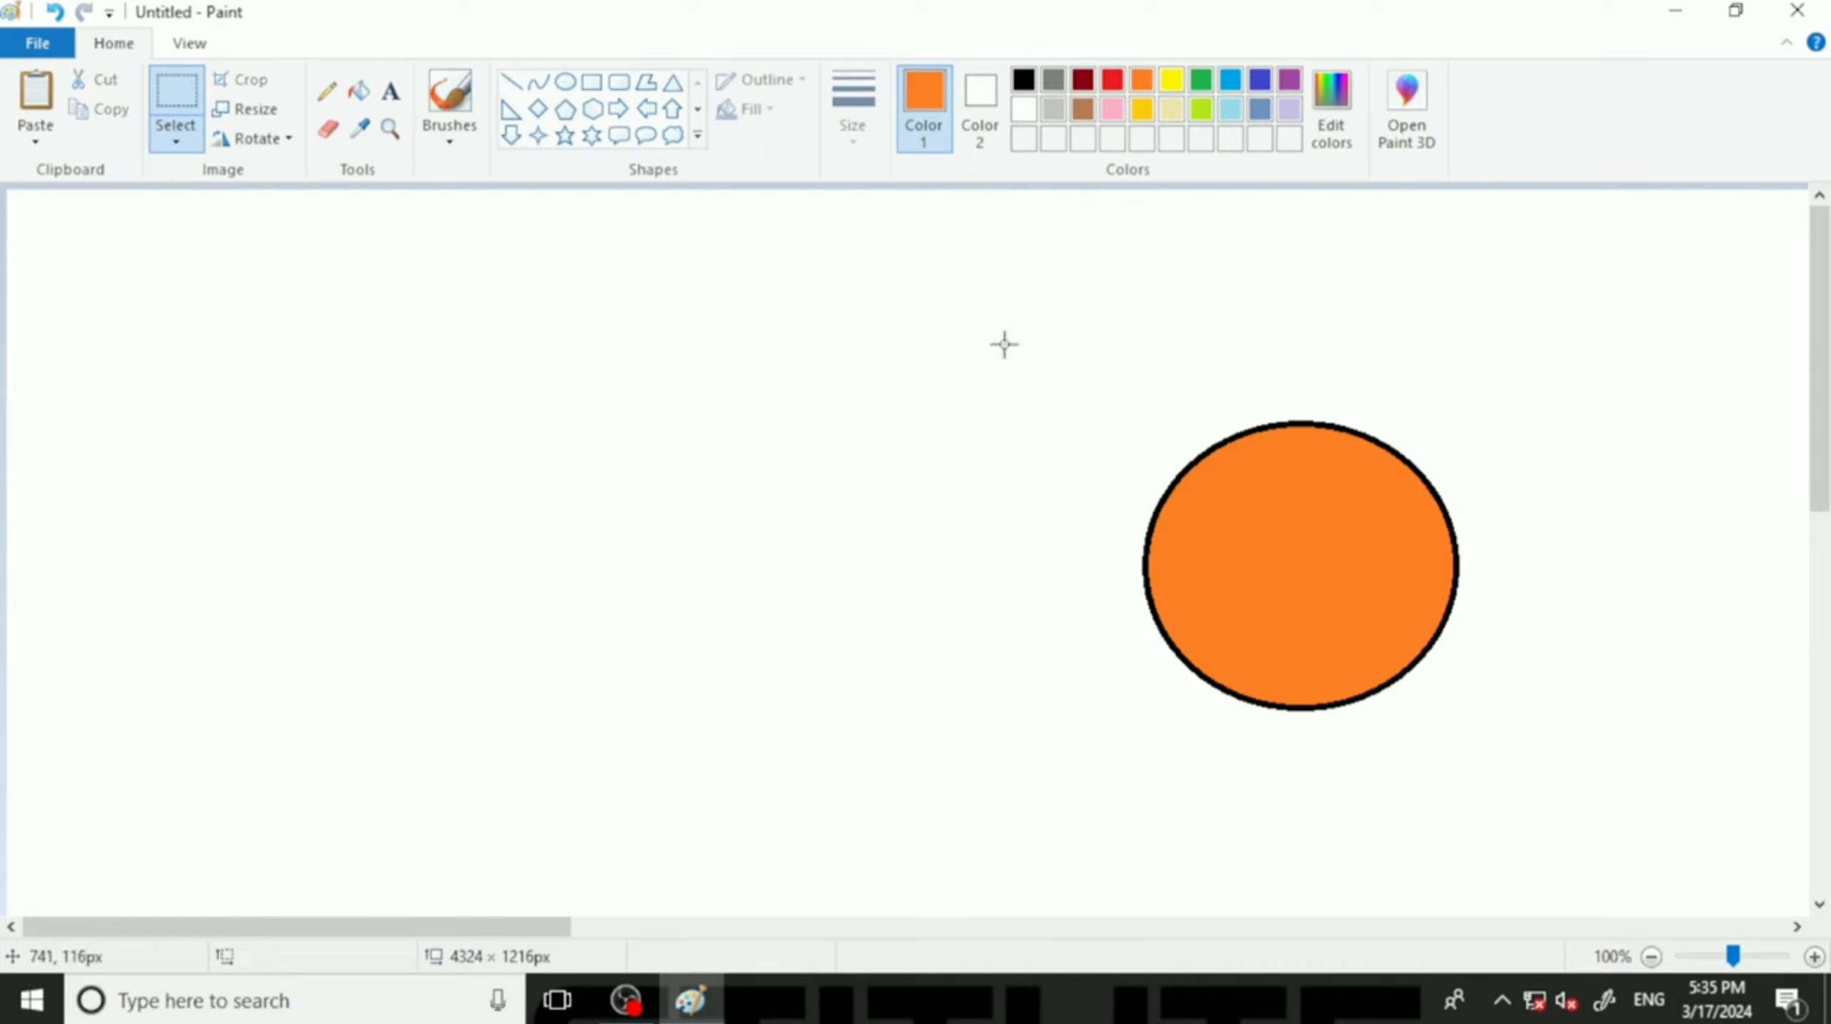
# Cut a selection of about 375 × 337 px around the circle, paste it at the canvas's upper-left corner, and deselect.
pyautogui.moveTo(1004, 344); pyautogui.dragTo(1503, 797)
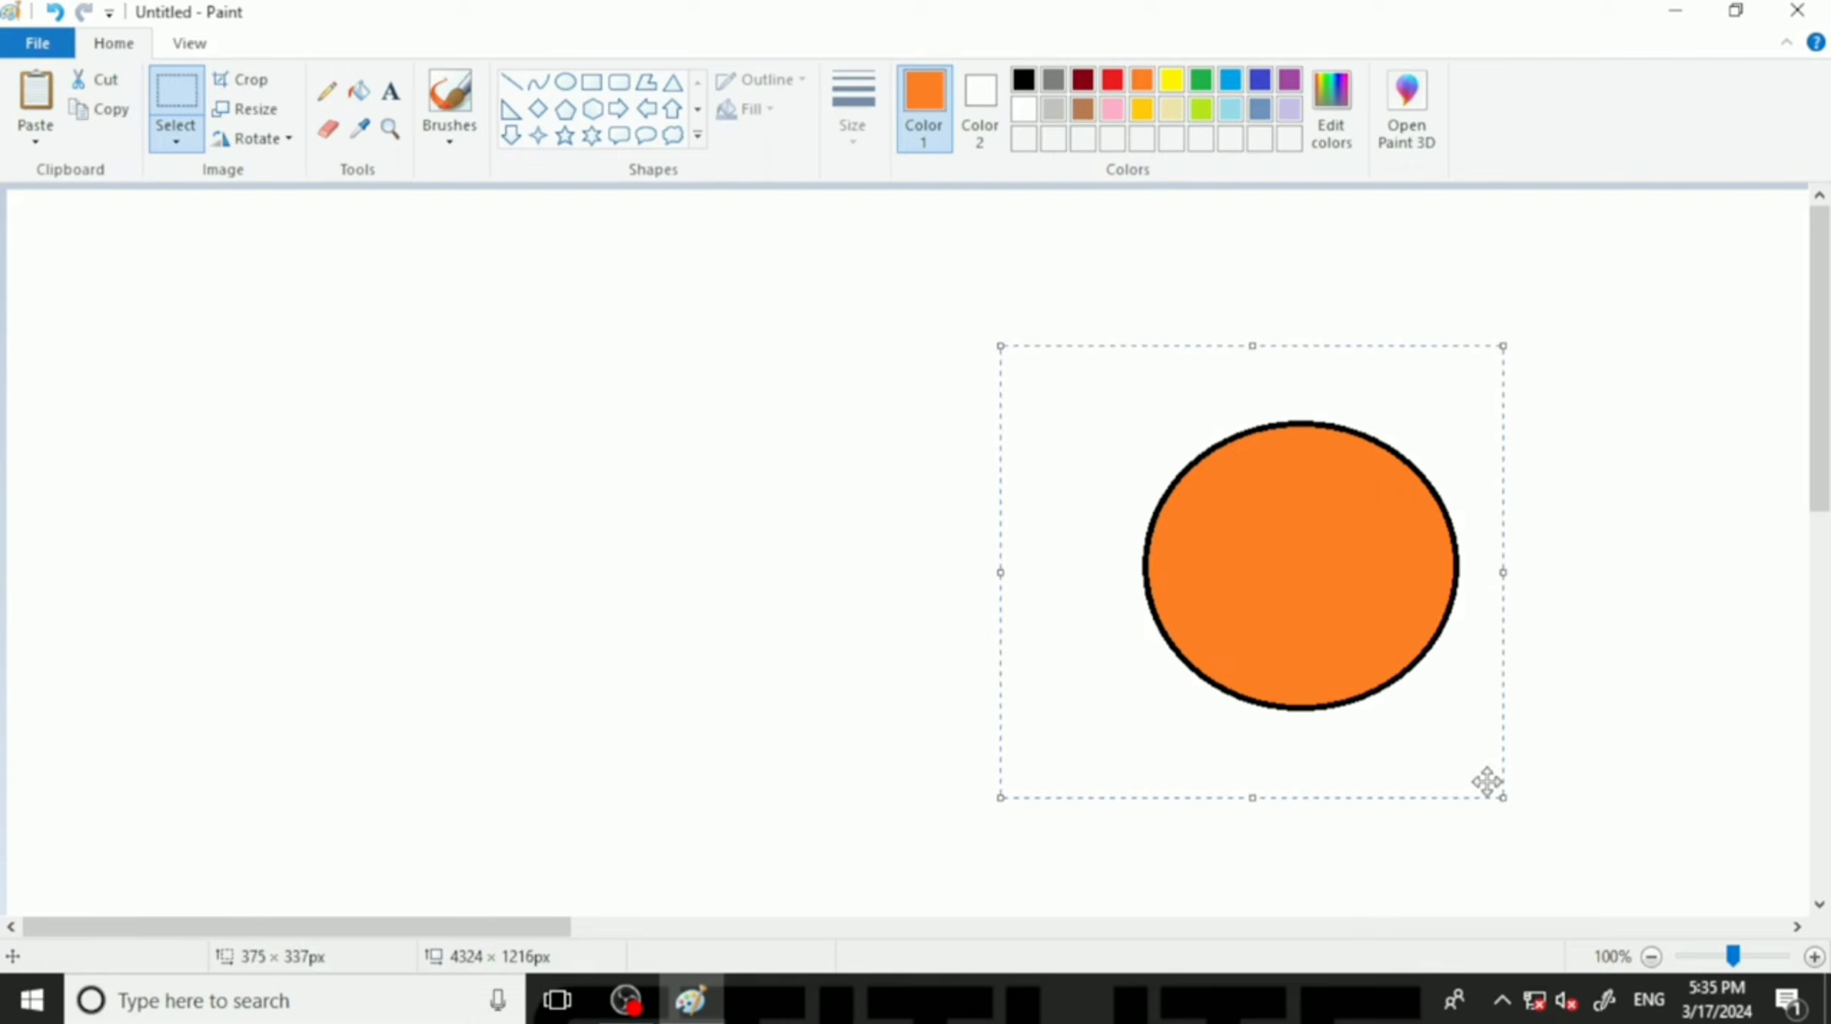
pyautogui.press('Delete')
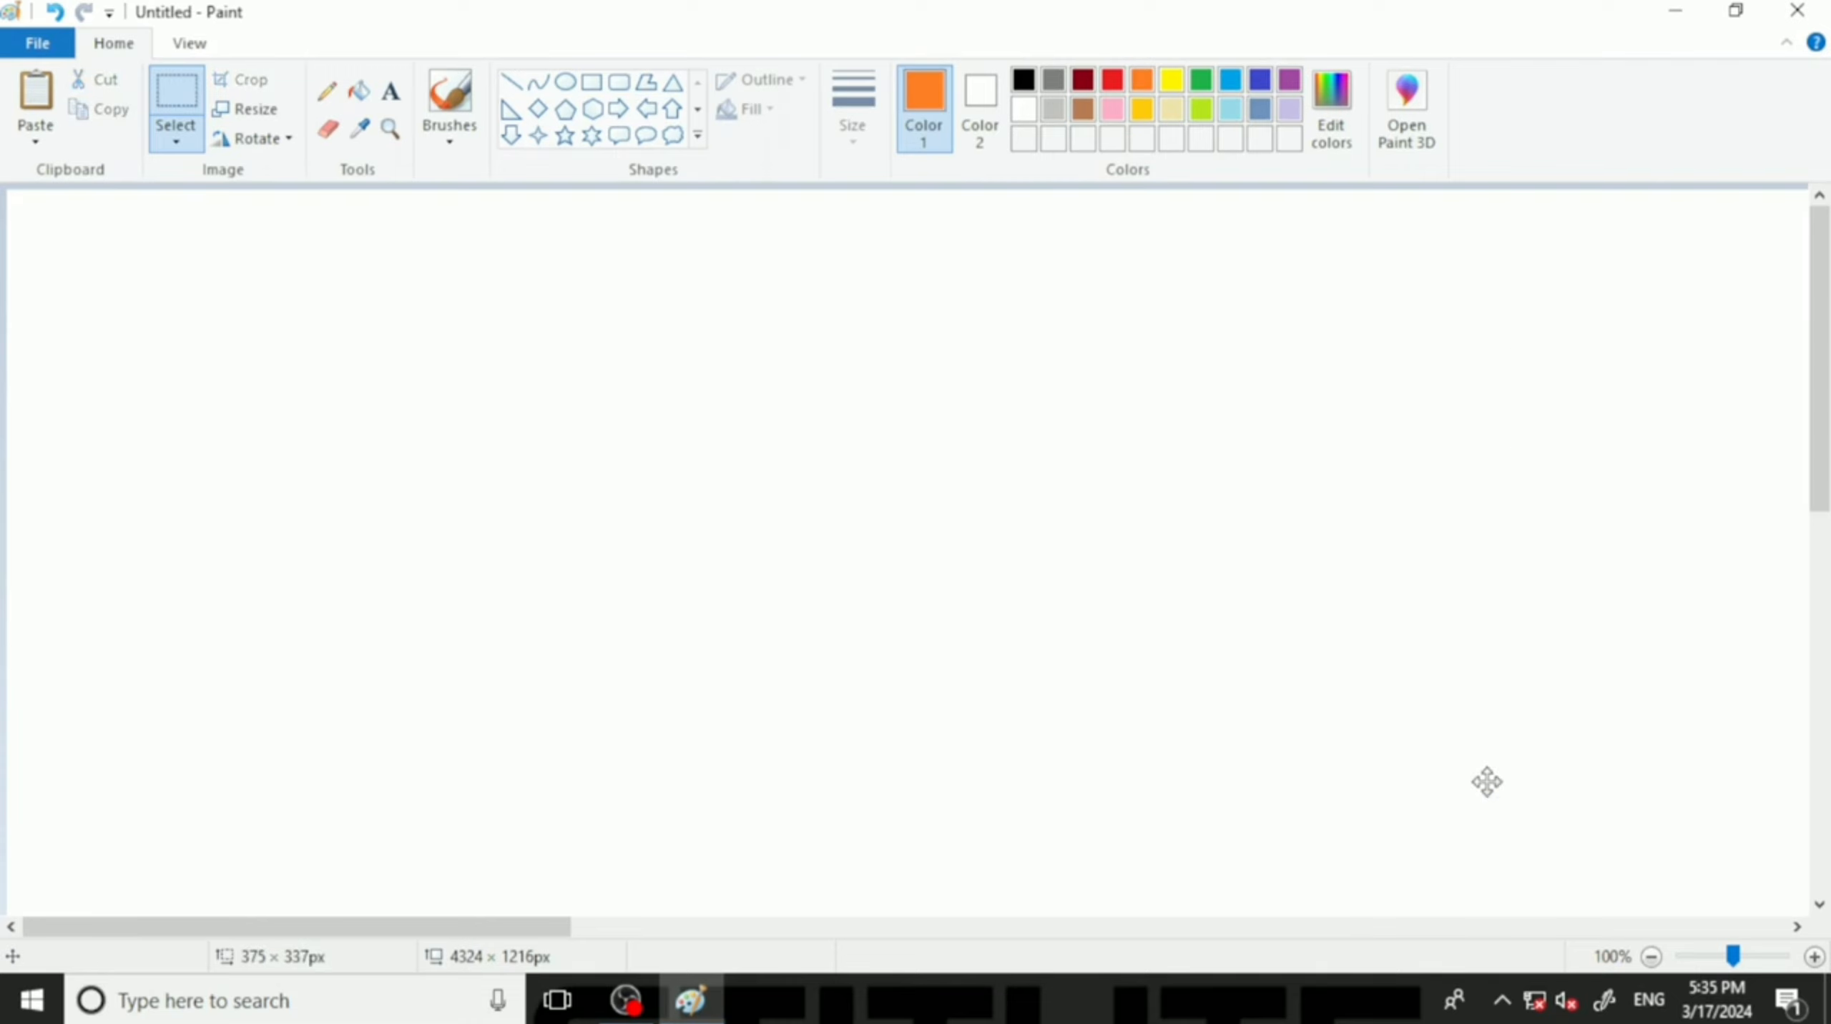
pyautogui.moveTo(559, 494); pyautogui.dragTo(556, 495)
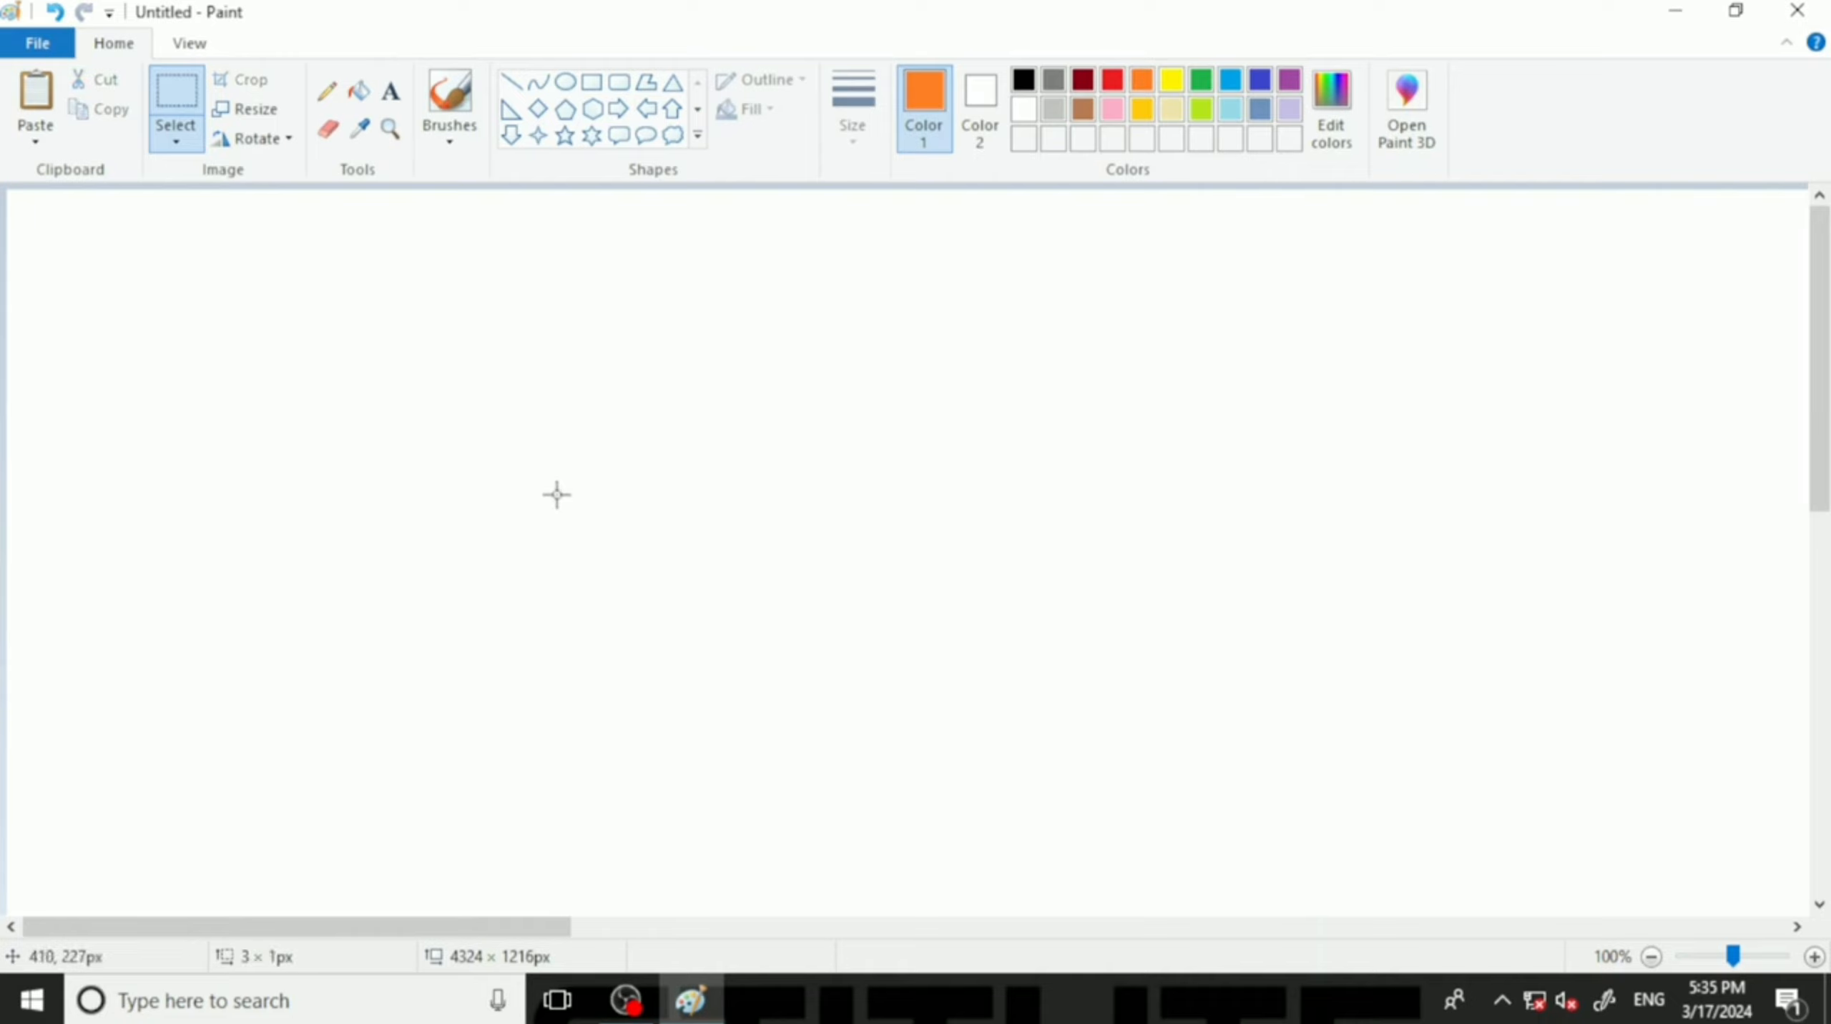
pyautogui.hotkey('ctrl', 'z')
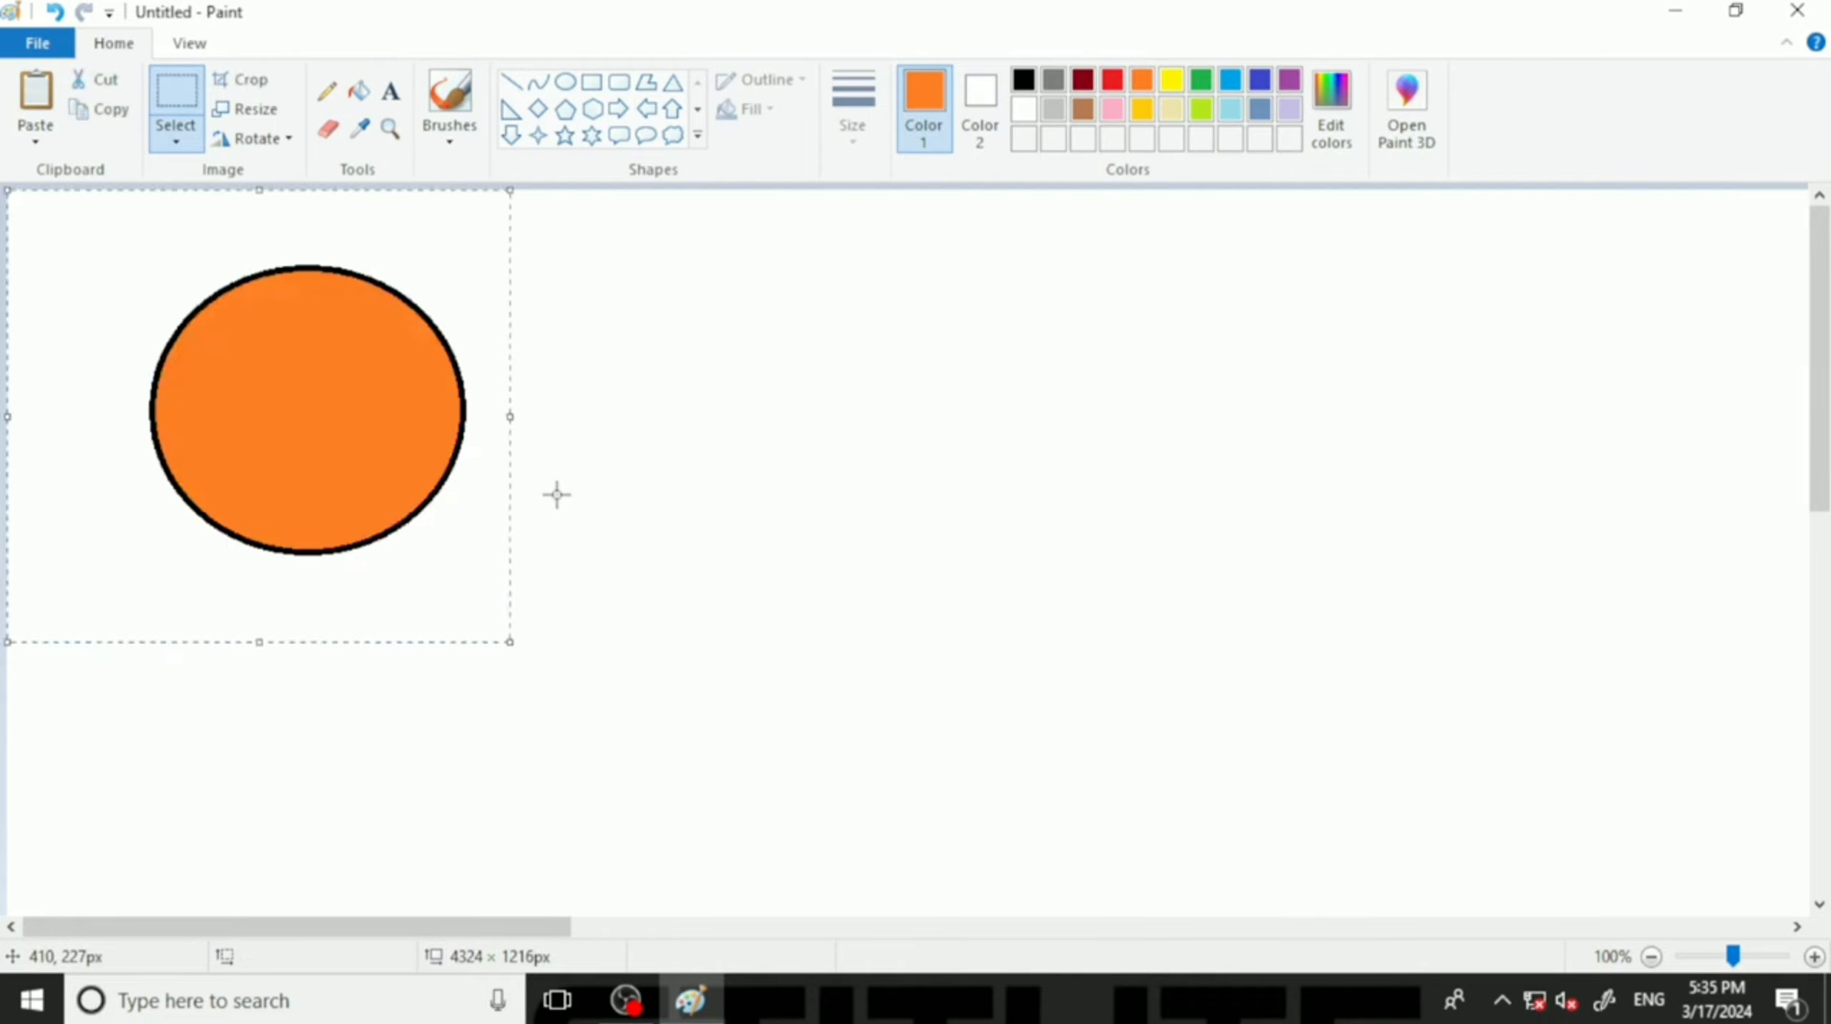
pyautogui.click(602, 467)
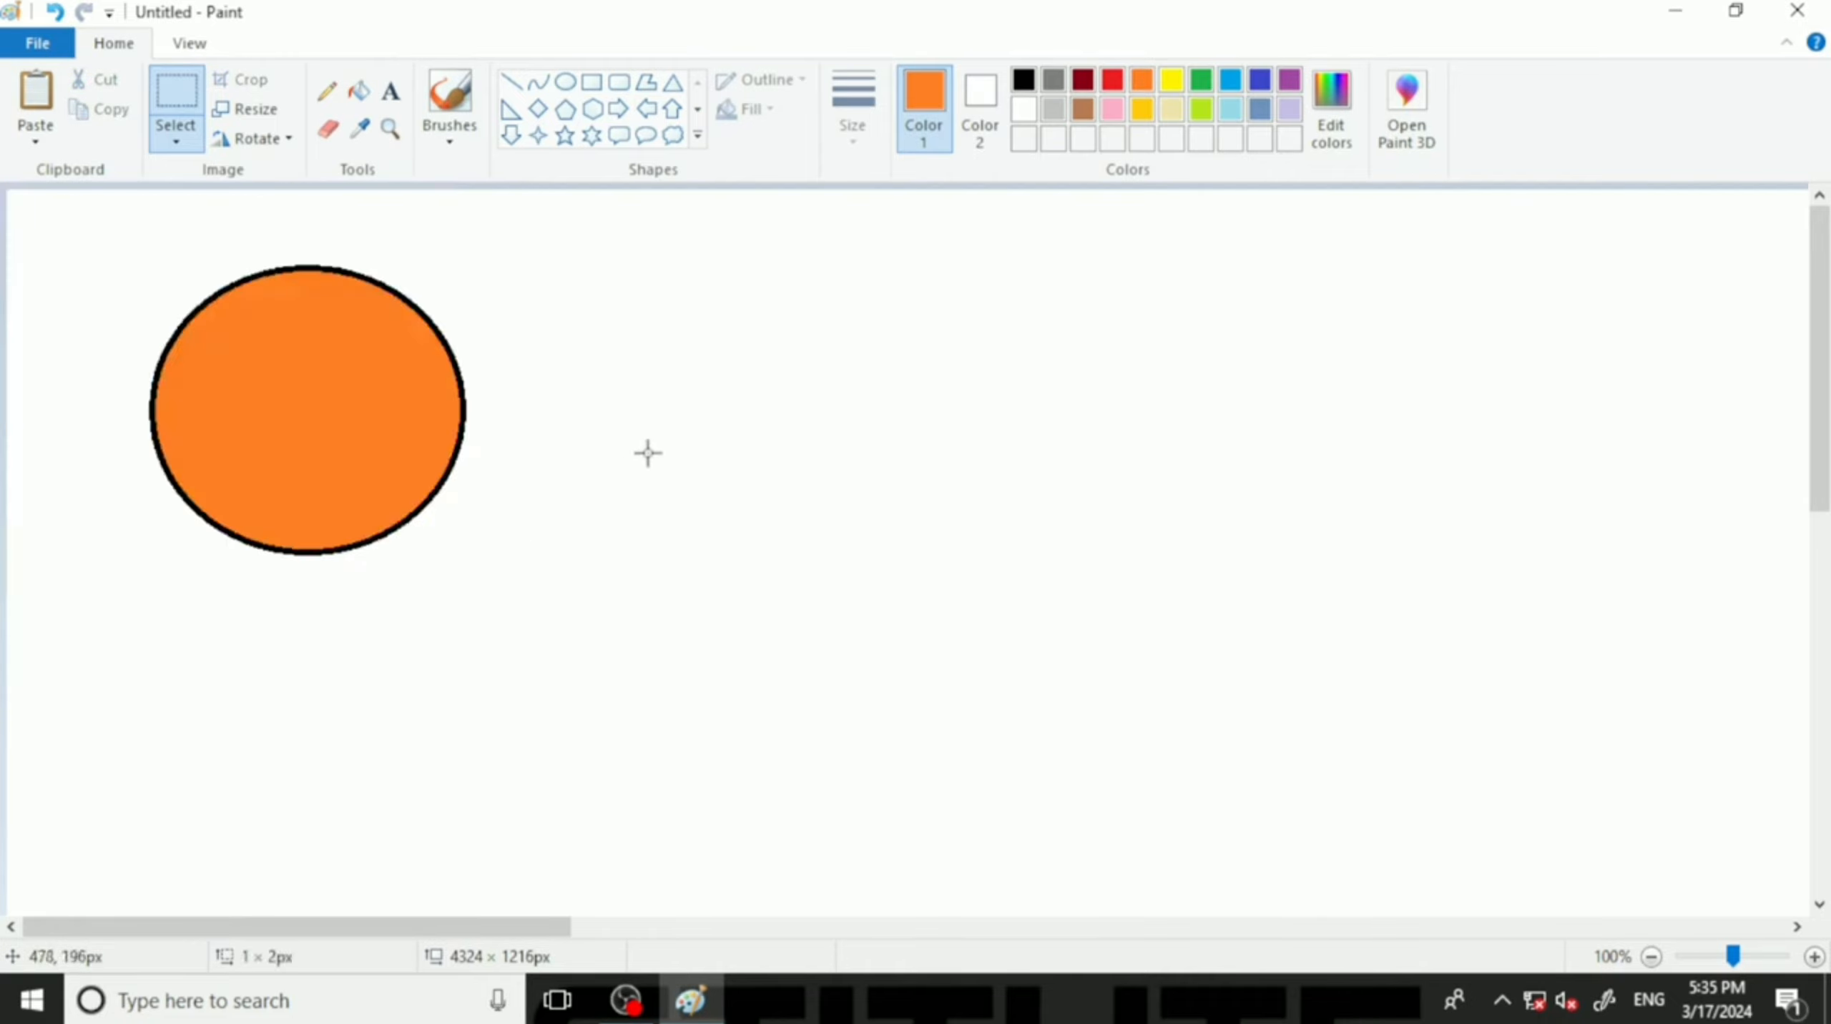
# Paste a second copy of the cut circle to the right of the first, and undo both pasted circles.
pyautogui.rightClick(648, 330)
pyautogui.click(711, 406)
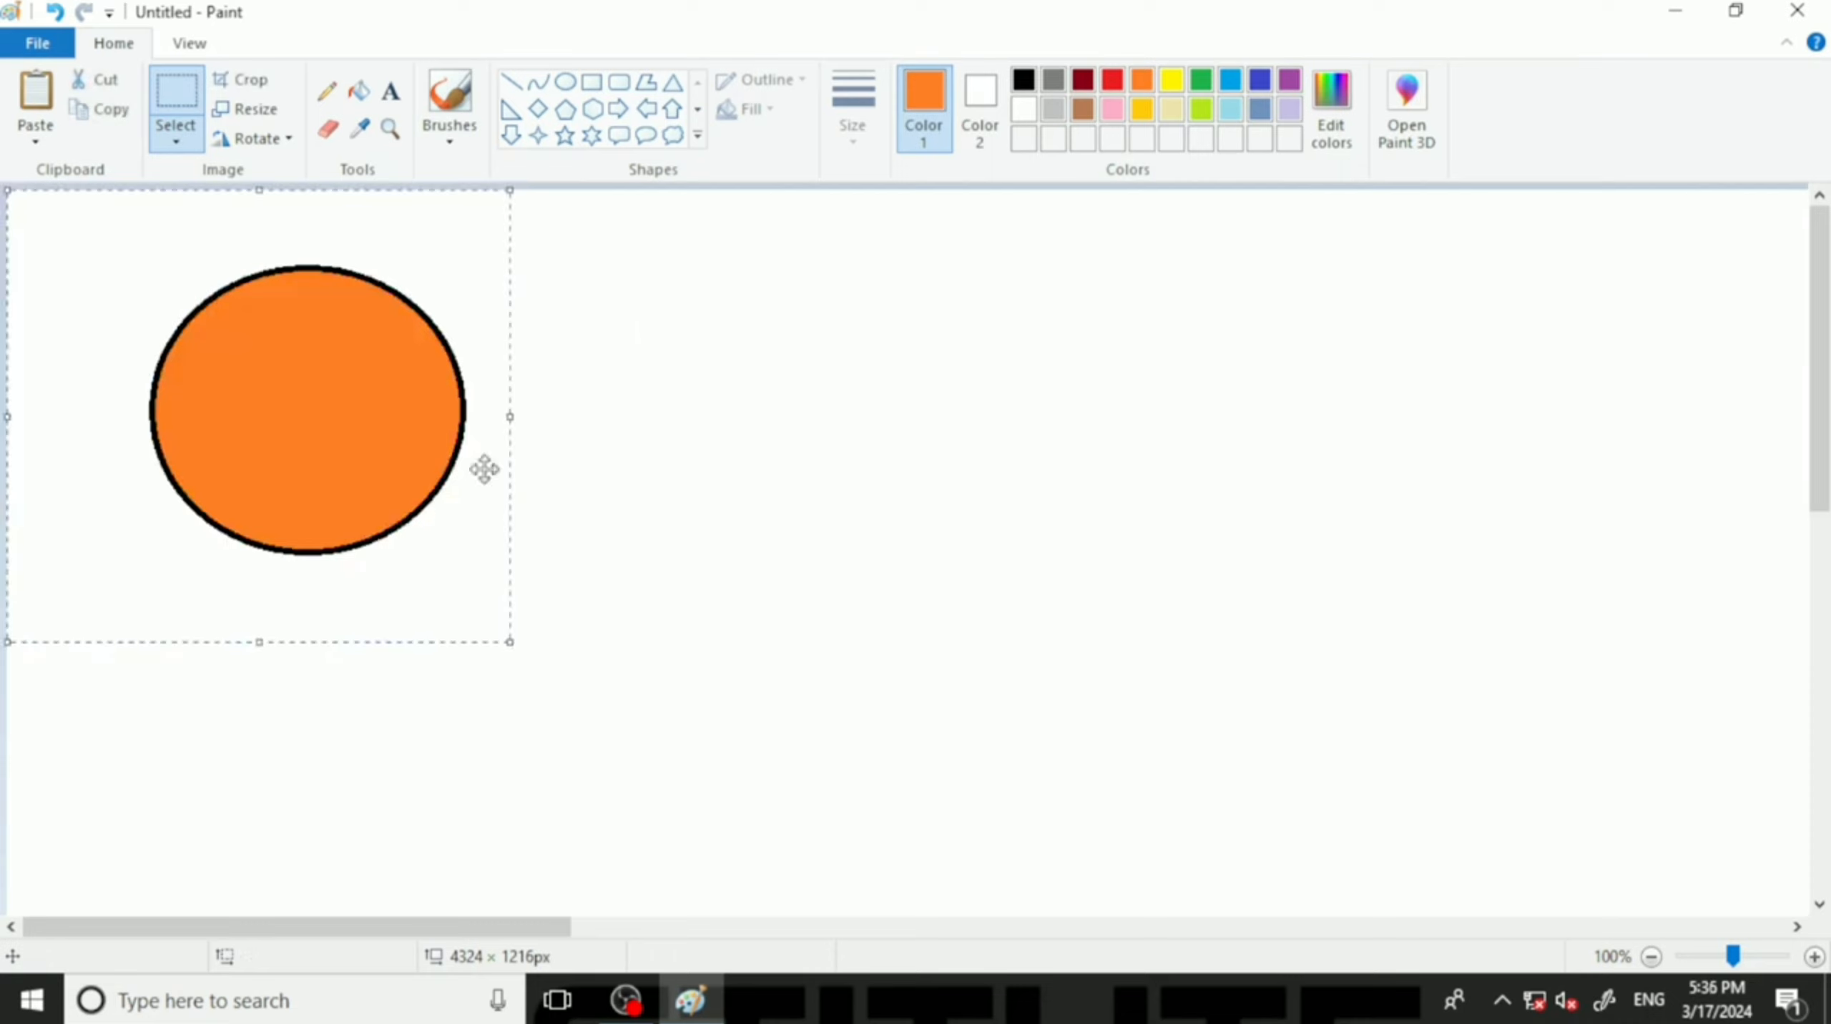
pyautogui.moveTo(347, 391); pyautogui.dragTo(943, 431)
pyautogui.click(1382, 546)
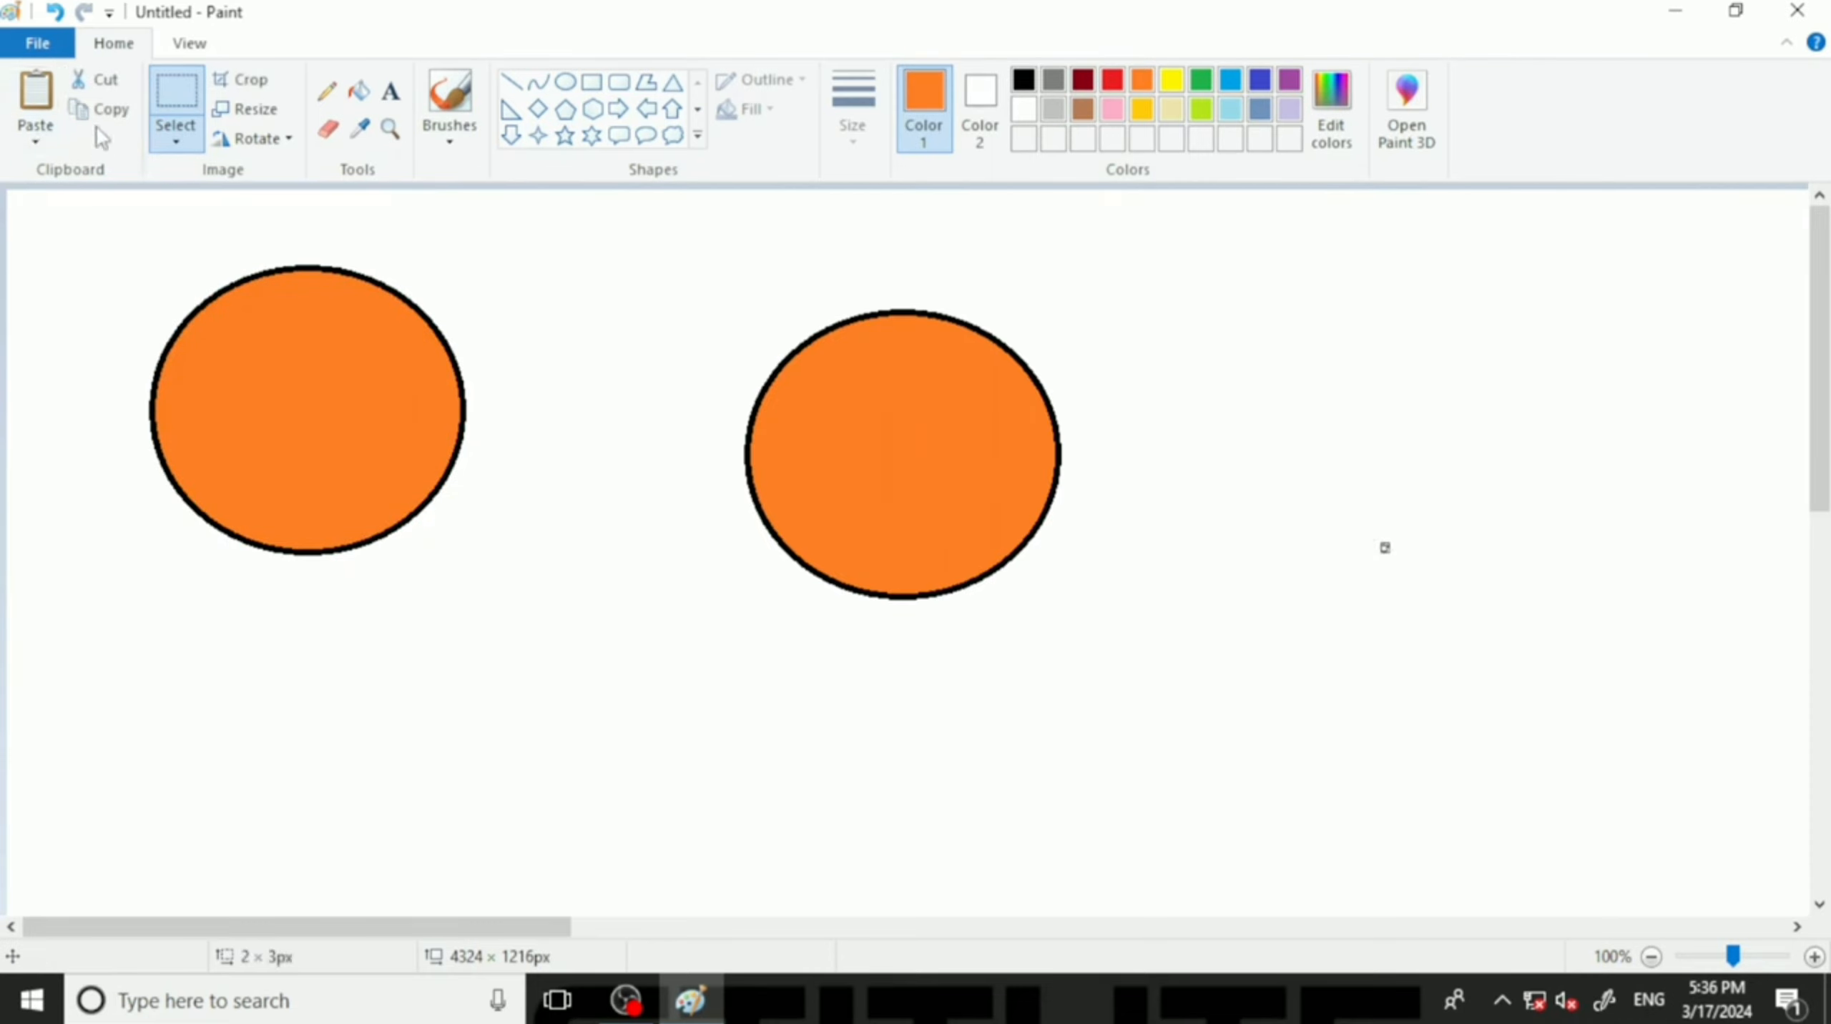
pyautogui.click(661, 504)
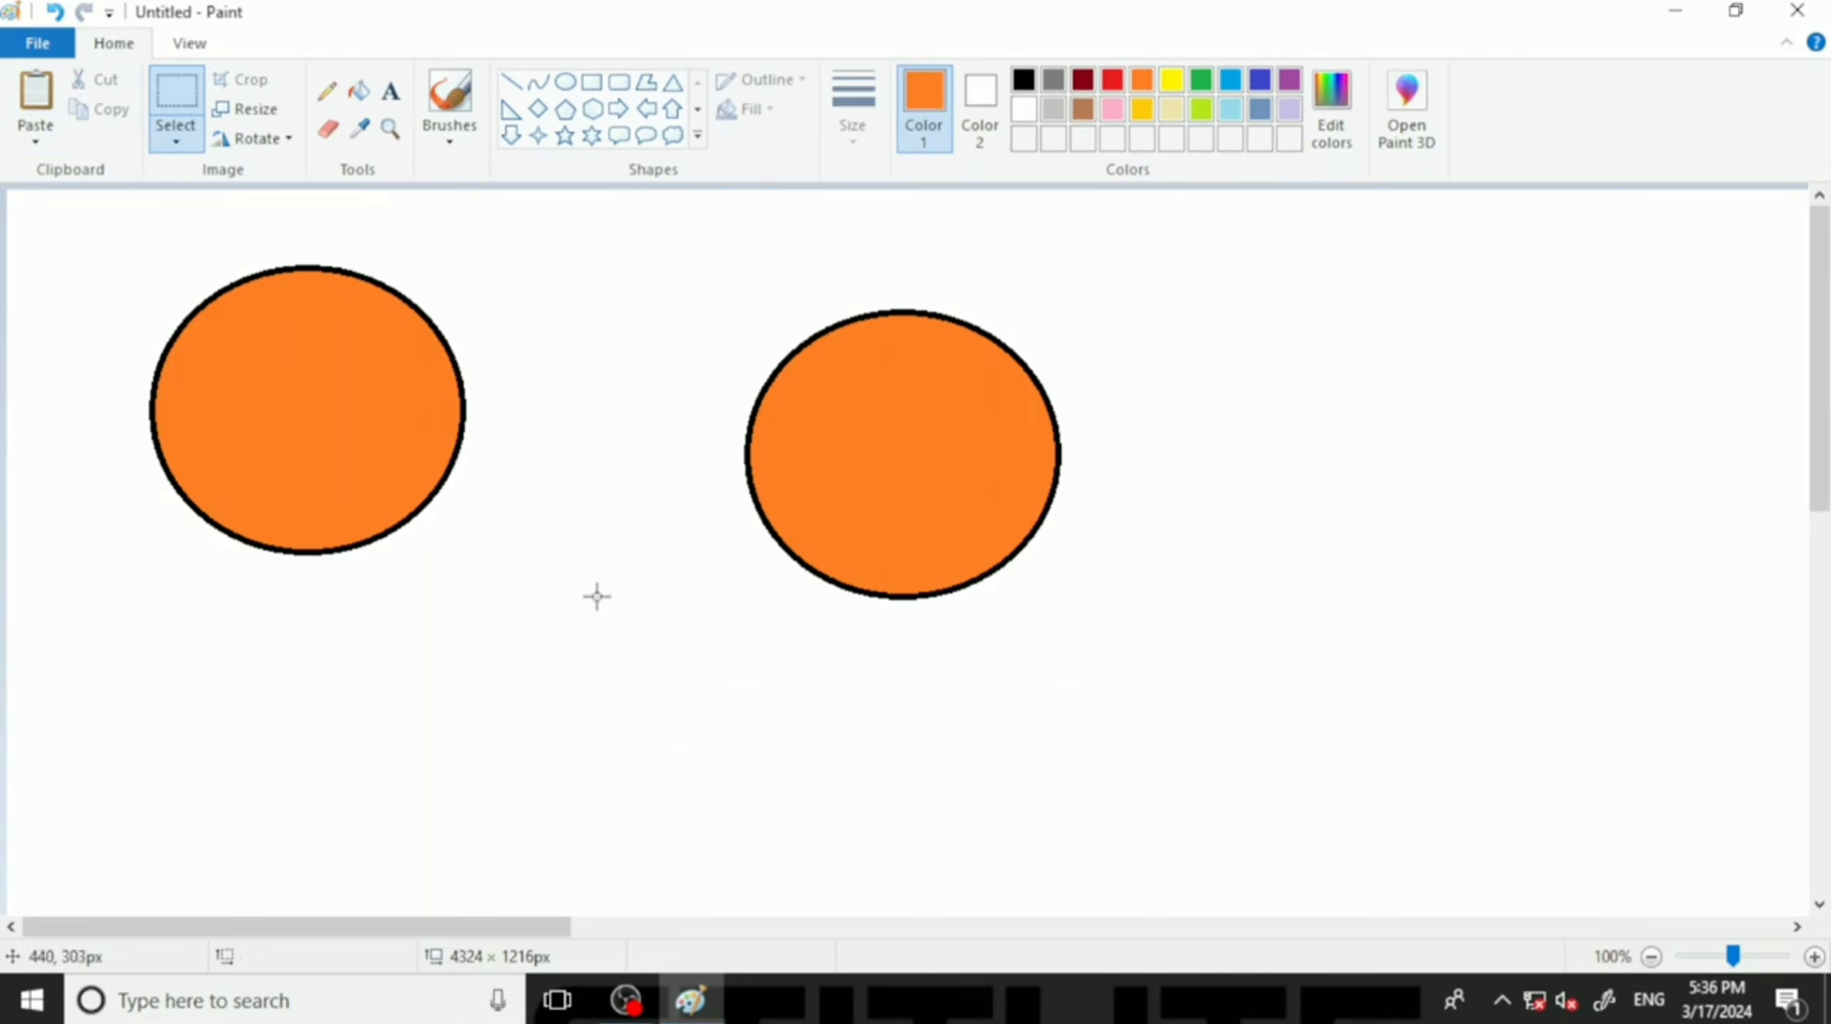
pyautogui.hotkey('ctrl', 'z')
pyautogui.hotkey('ctrl', 'z')
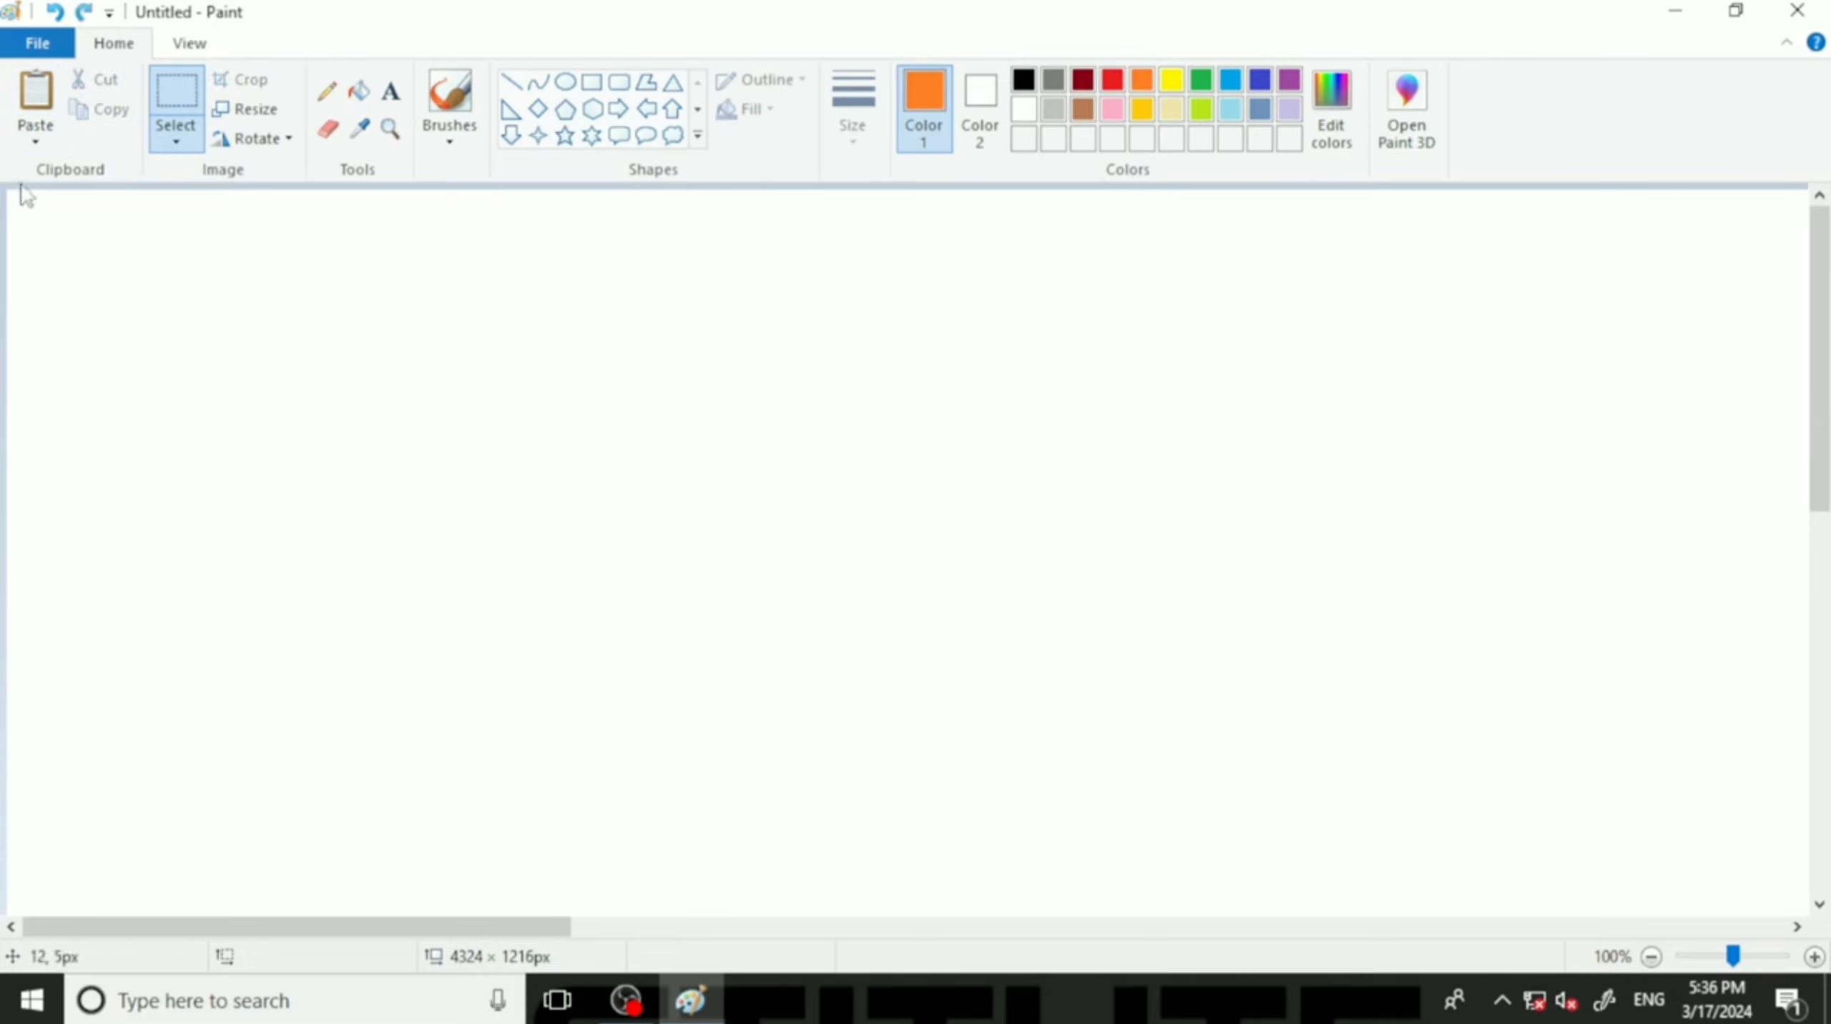
# Paste the picture file 3122 from the Camera Roll folder and move it to the canvas's upper-left area.
pyautogui.click(29, 148)
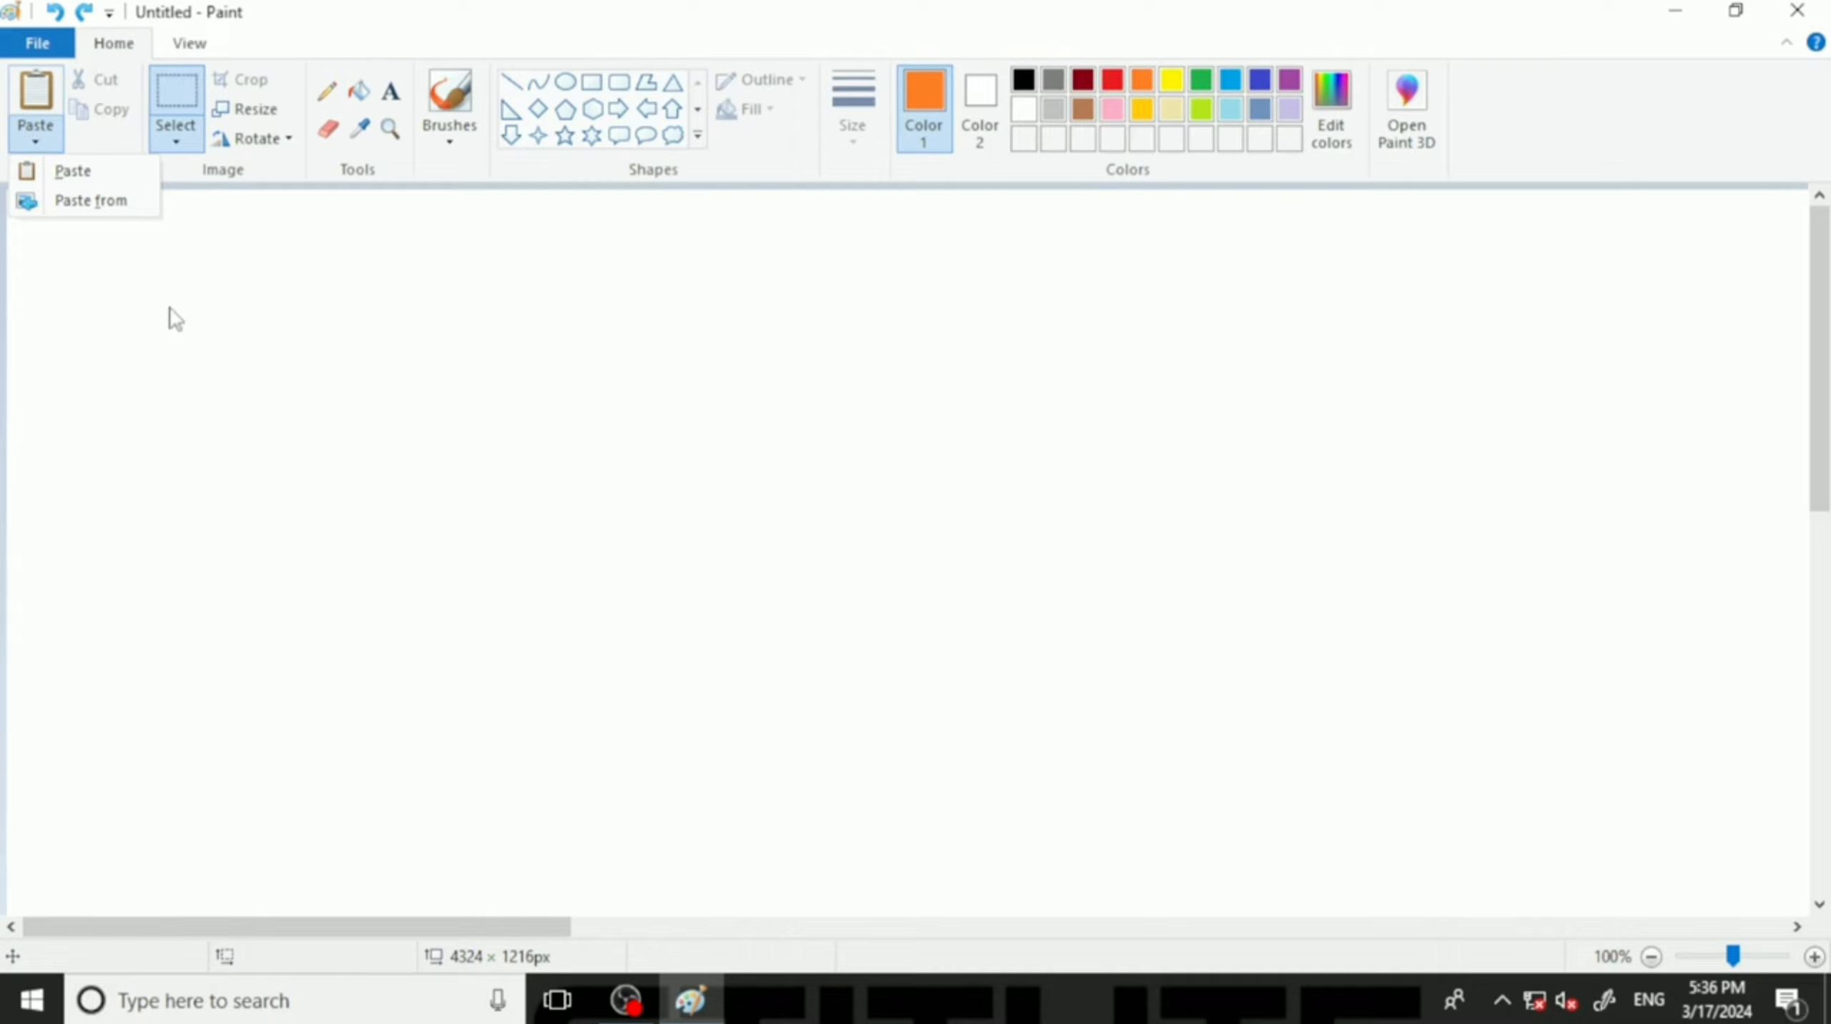
pyautogui.click(109, 202)
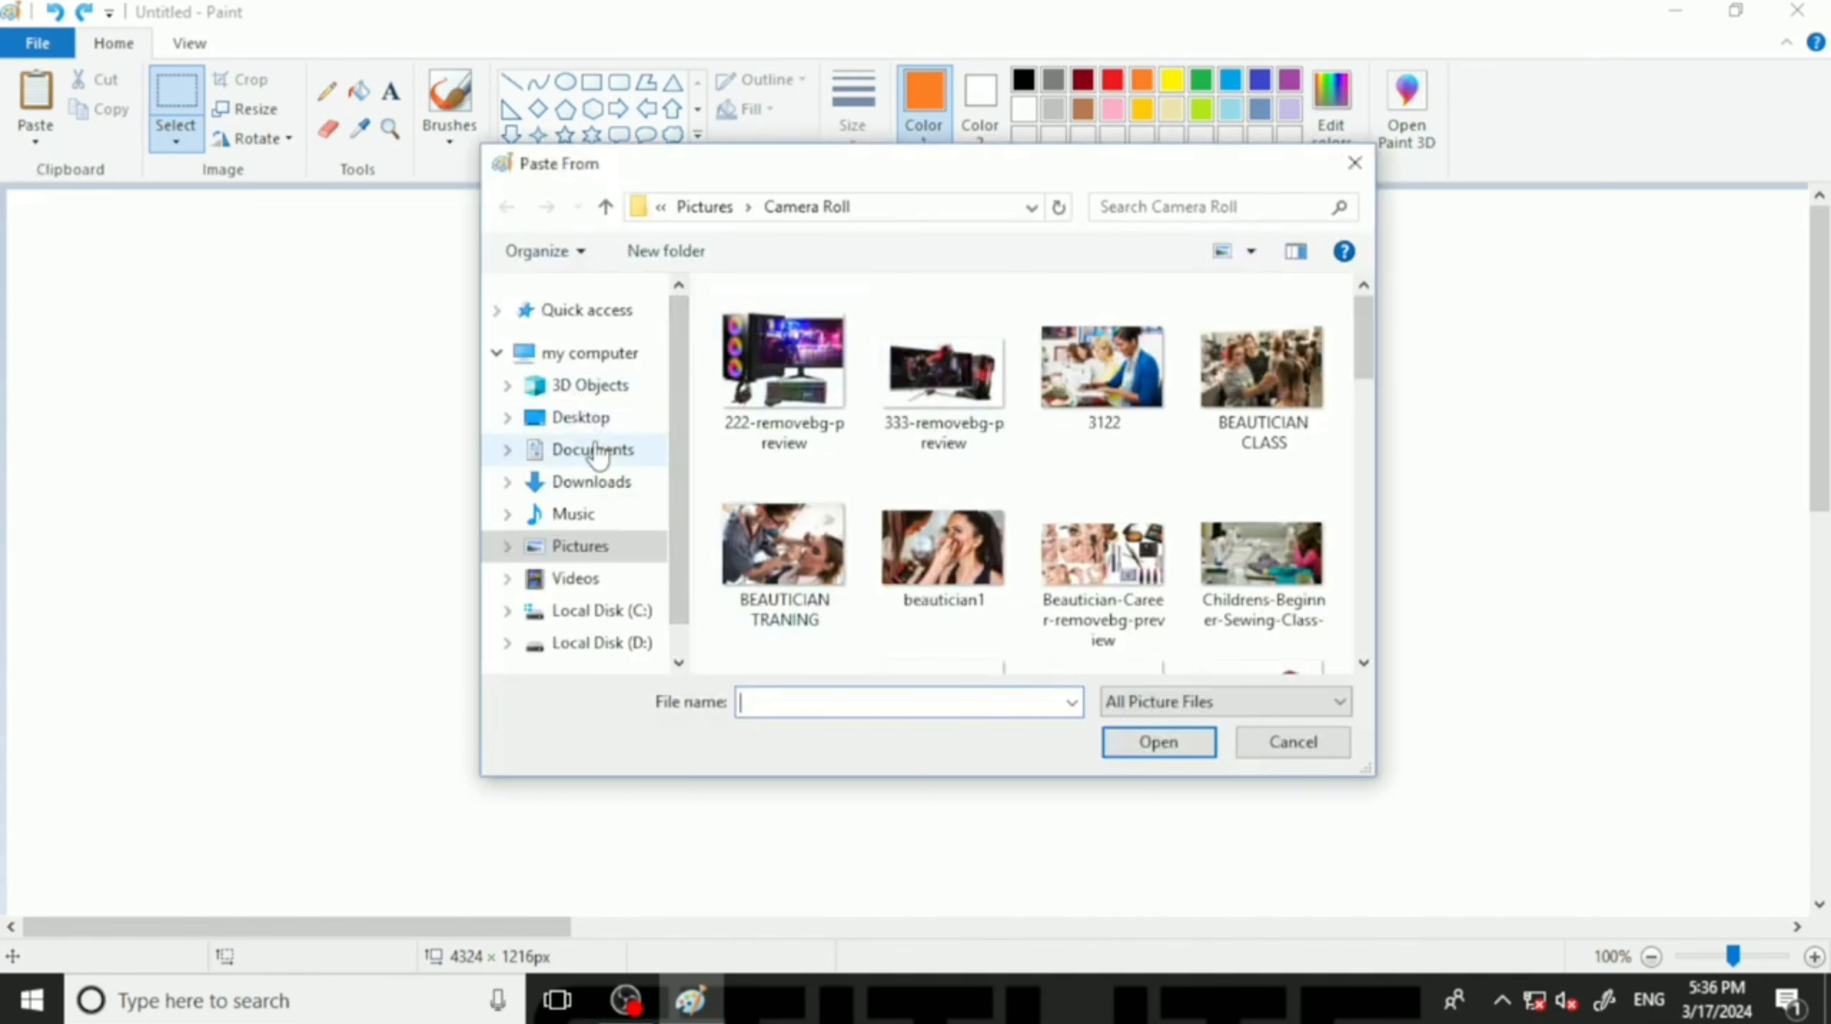
pyautogui.click(1110, 380)
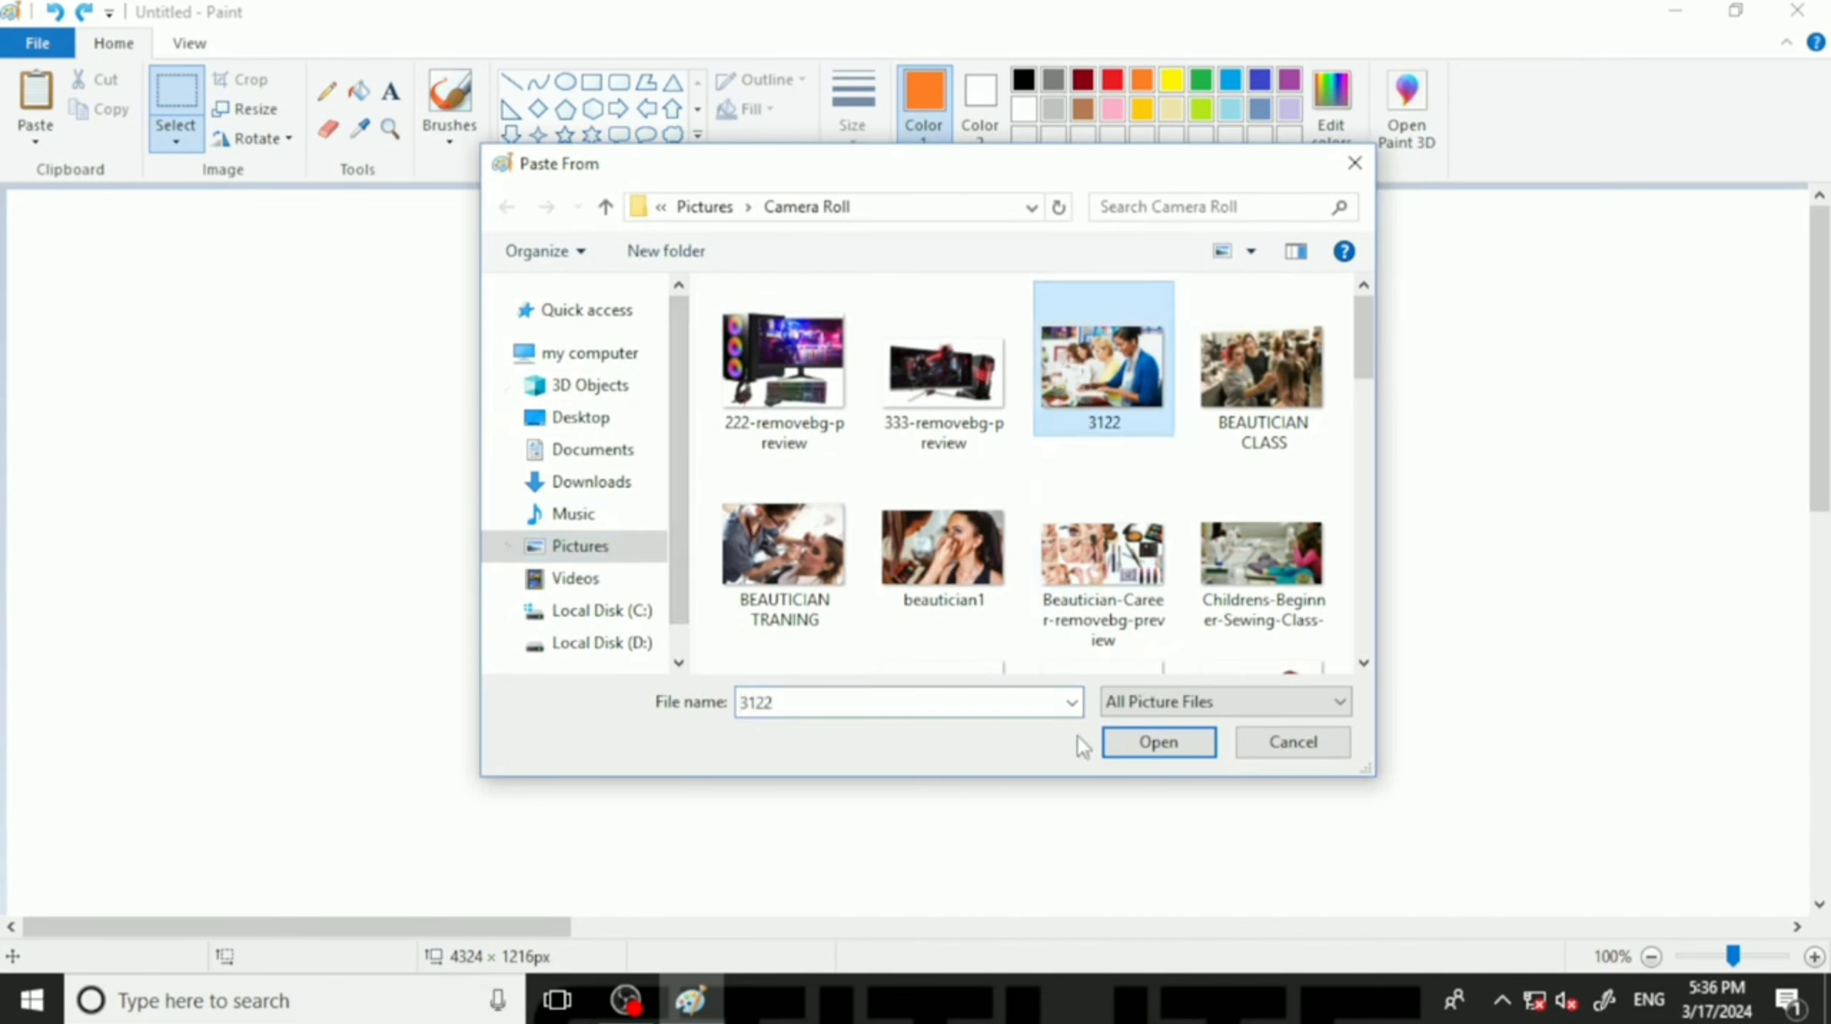
pyautogui.click(1154, 743)
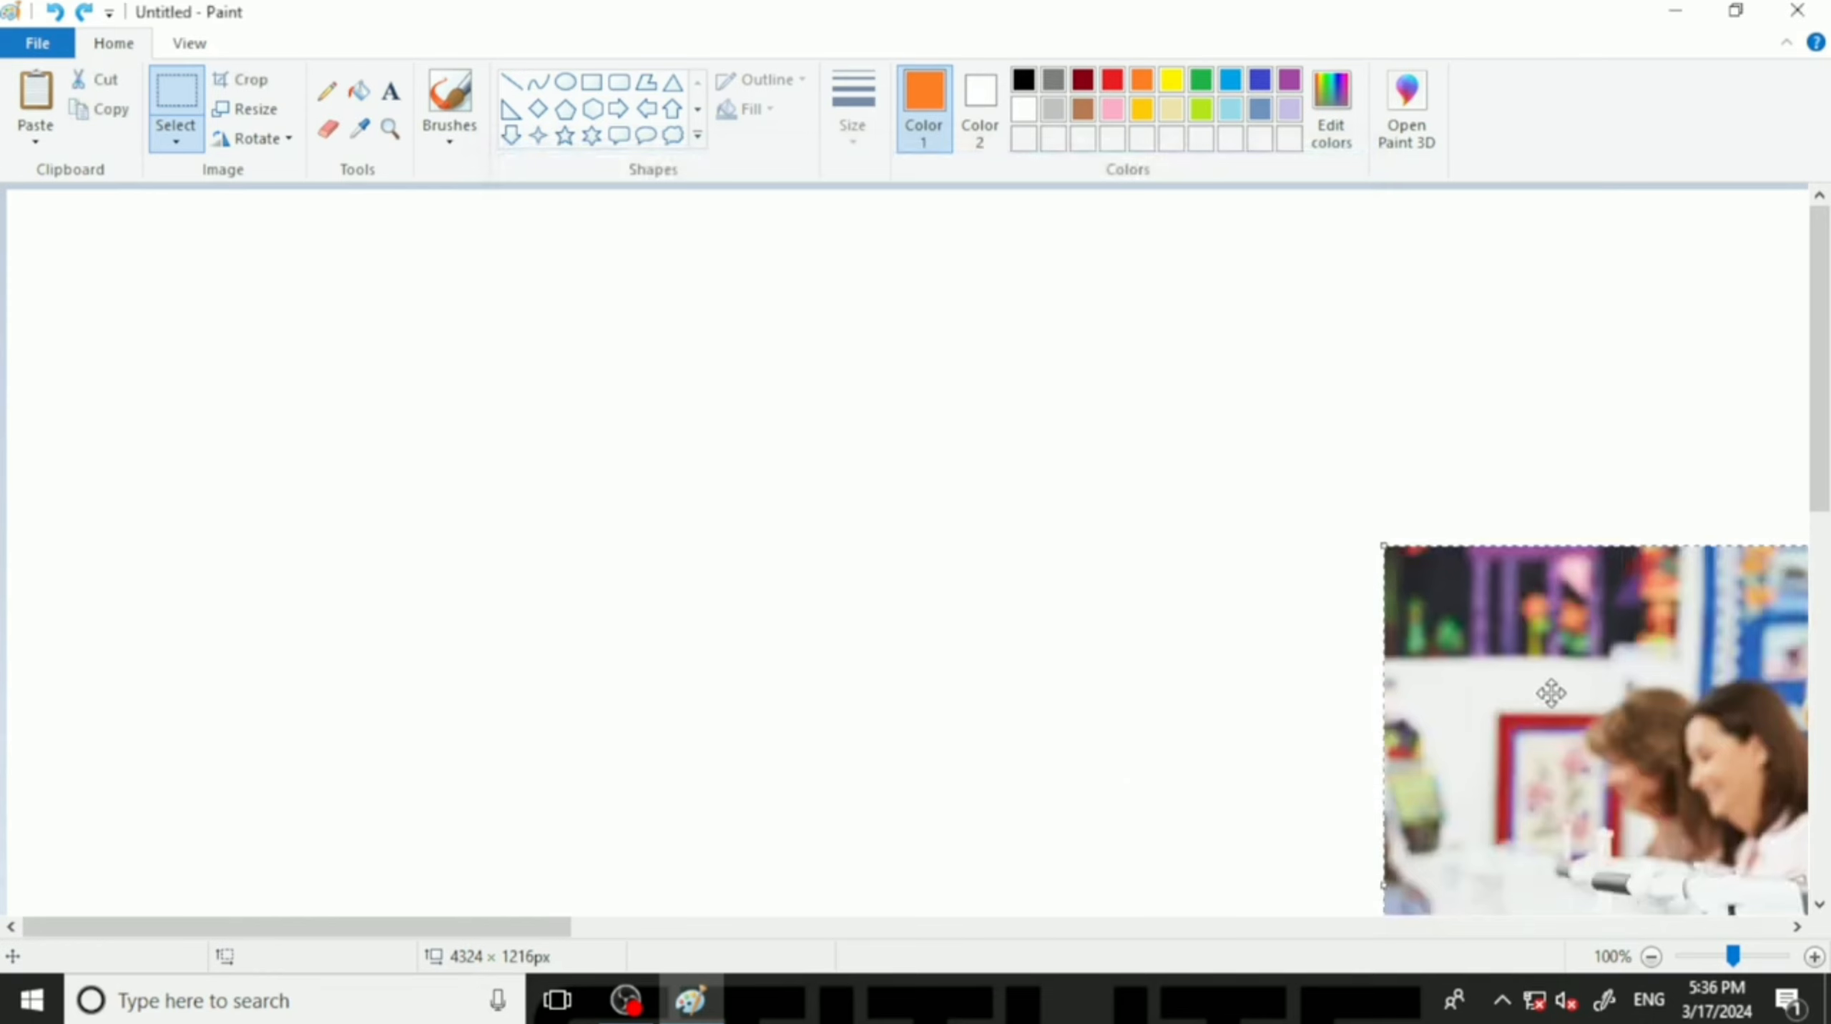
pyautogui.moveTo(1548, 685); pyautogui.dragTo(916, 523)
pyautogui.moveTo(1227, 624); pyautogui.dragTo(645, 459)
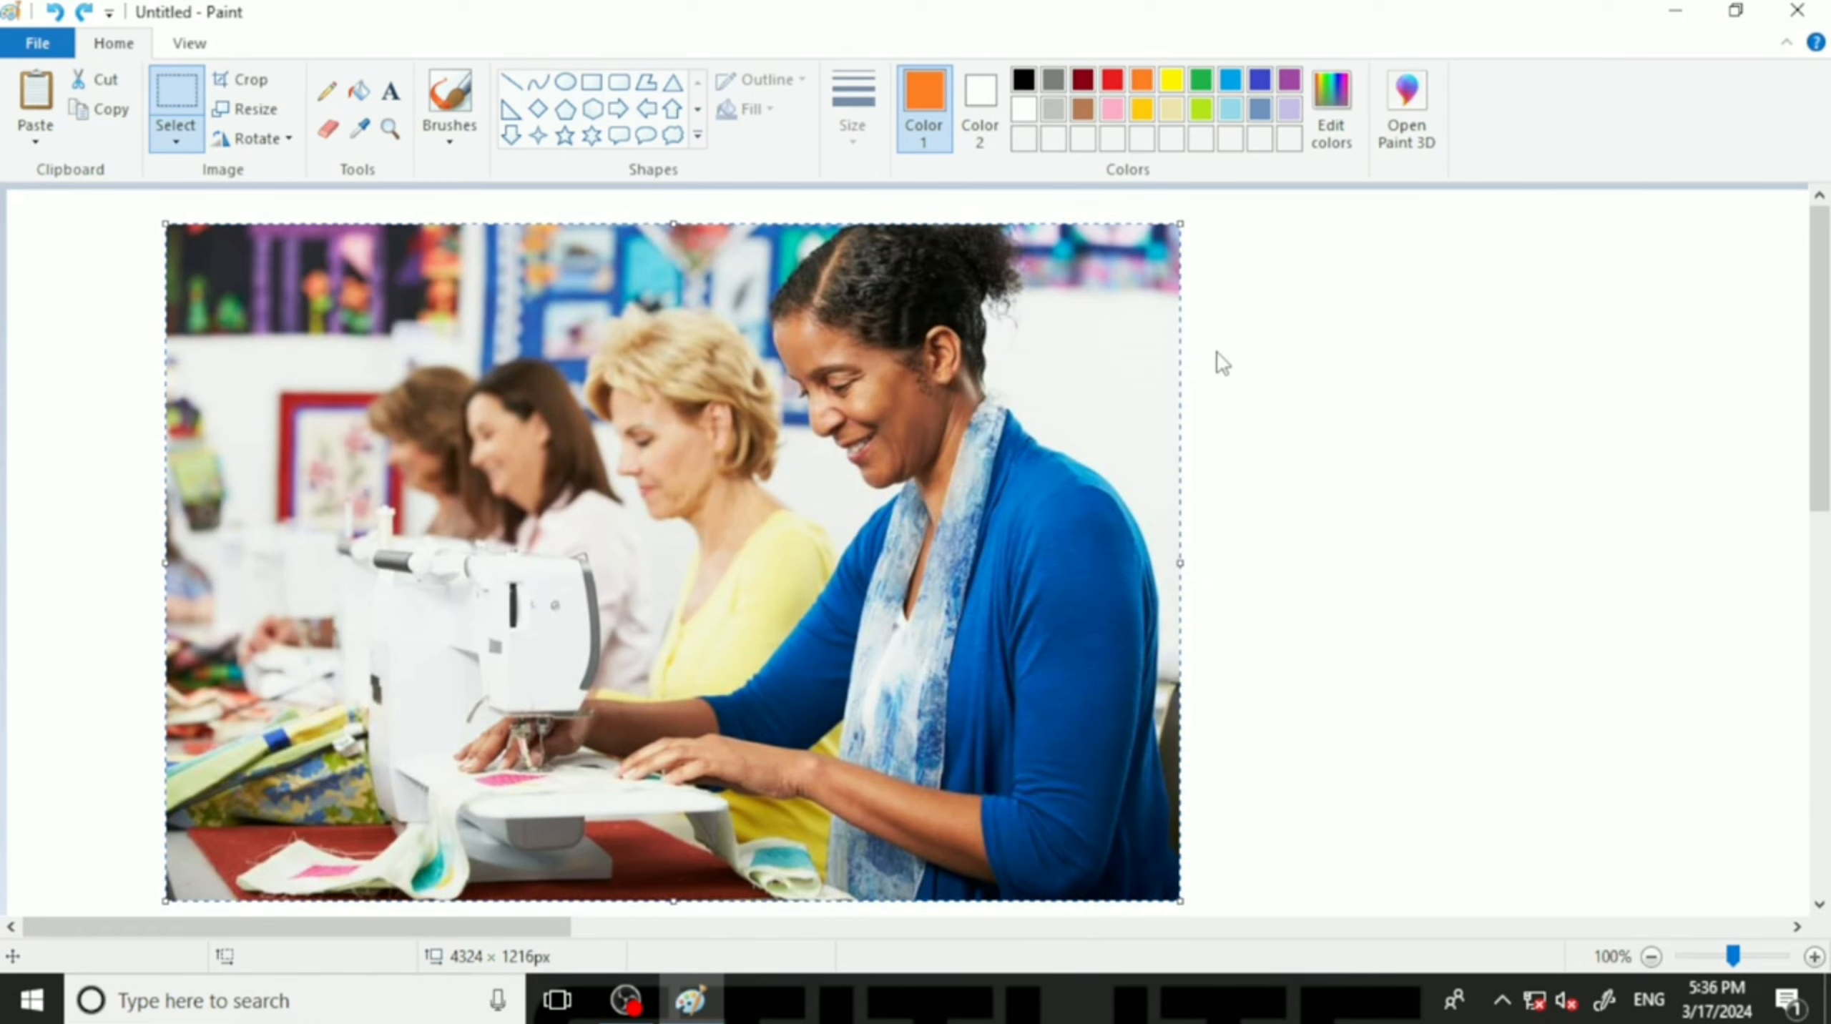
# Delete the pasted picture from the canvas.
pyautogui.press('Delete')
pyautogui.click(39, 139)
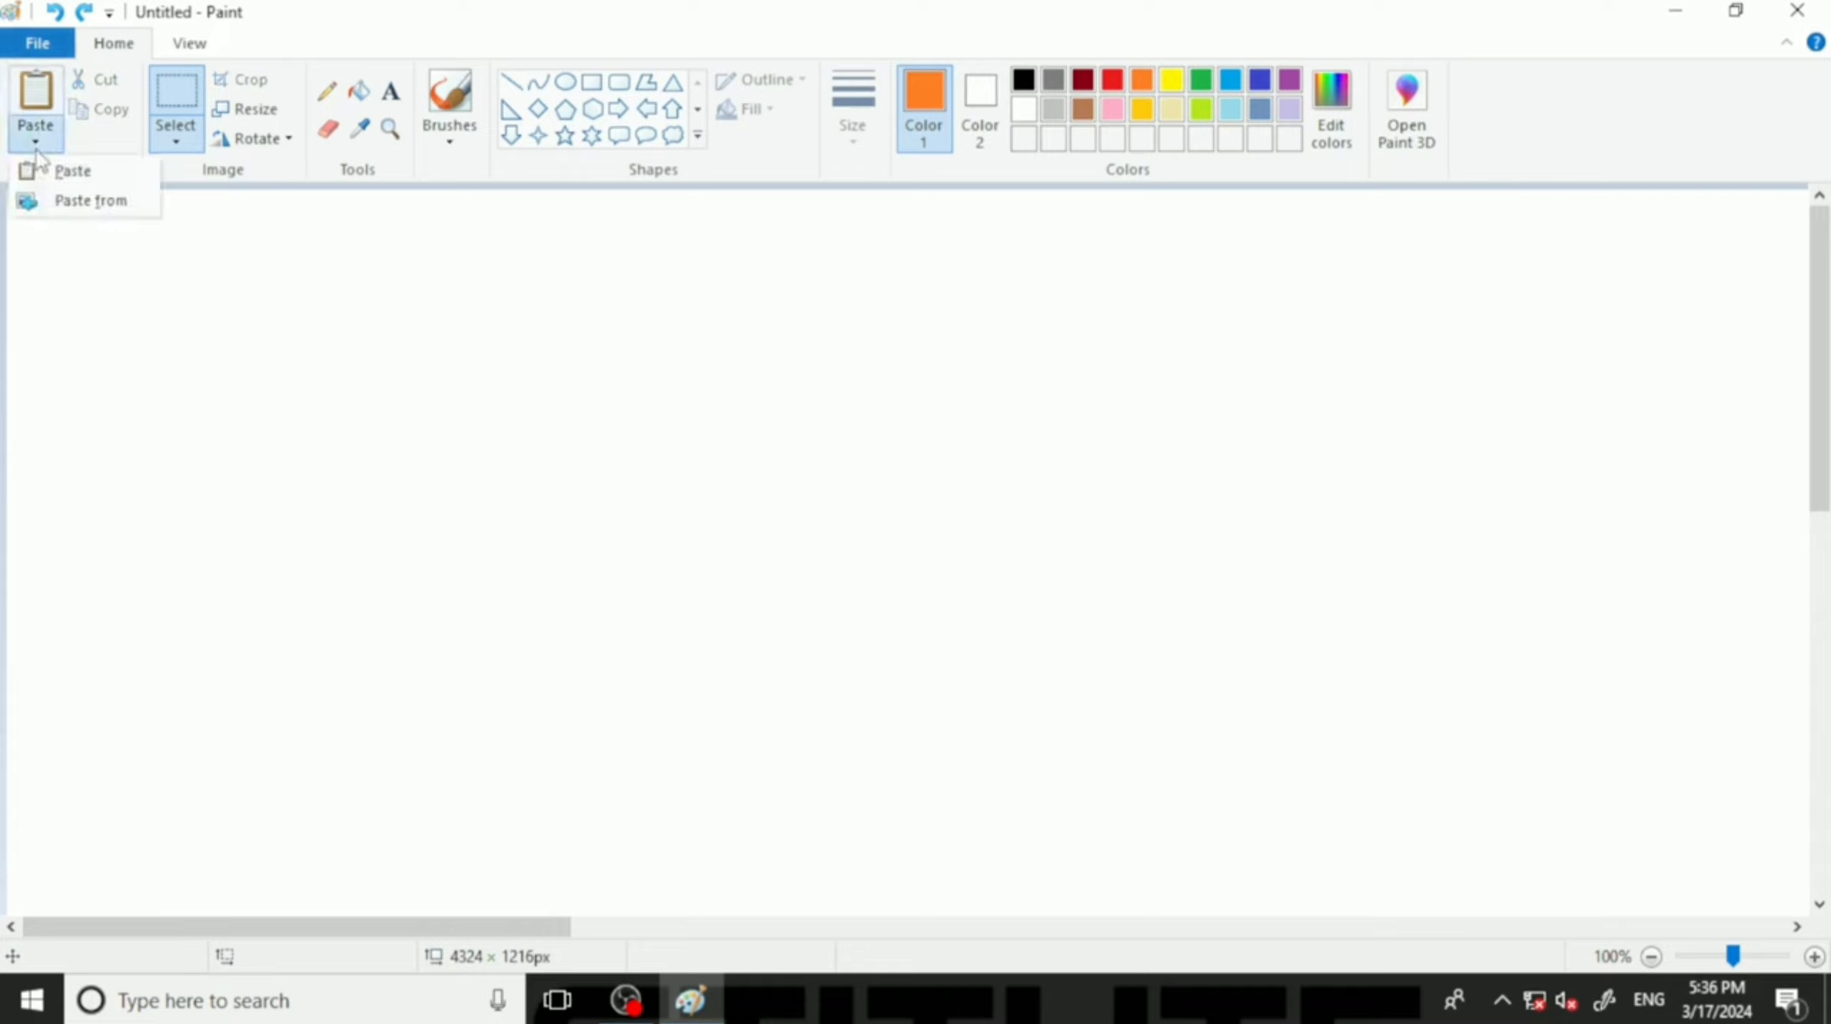
pyautogui.click(146, 271)
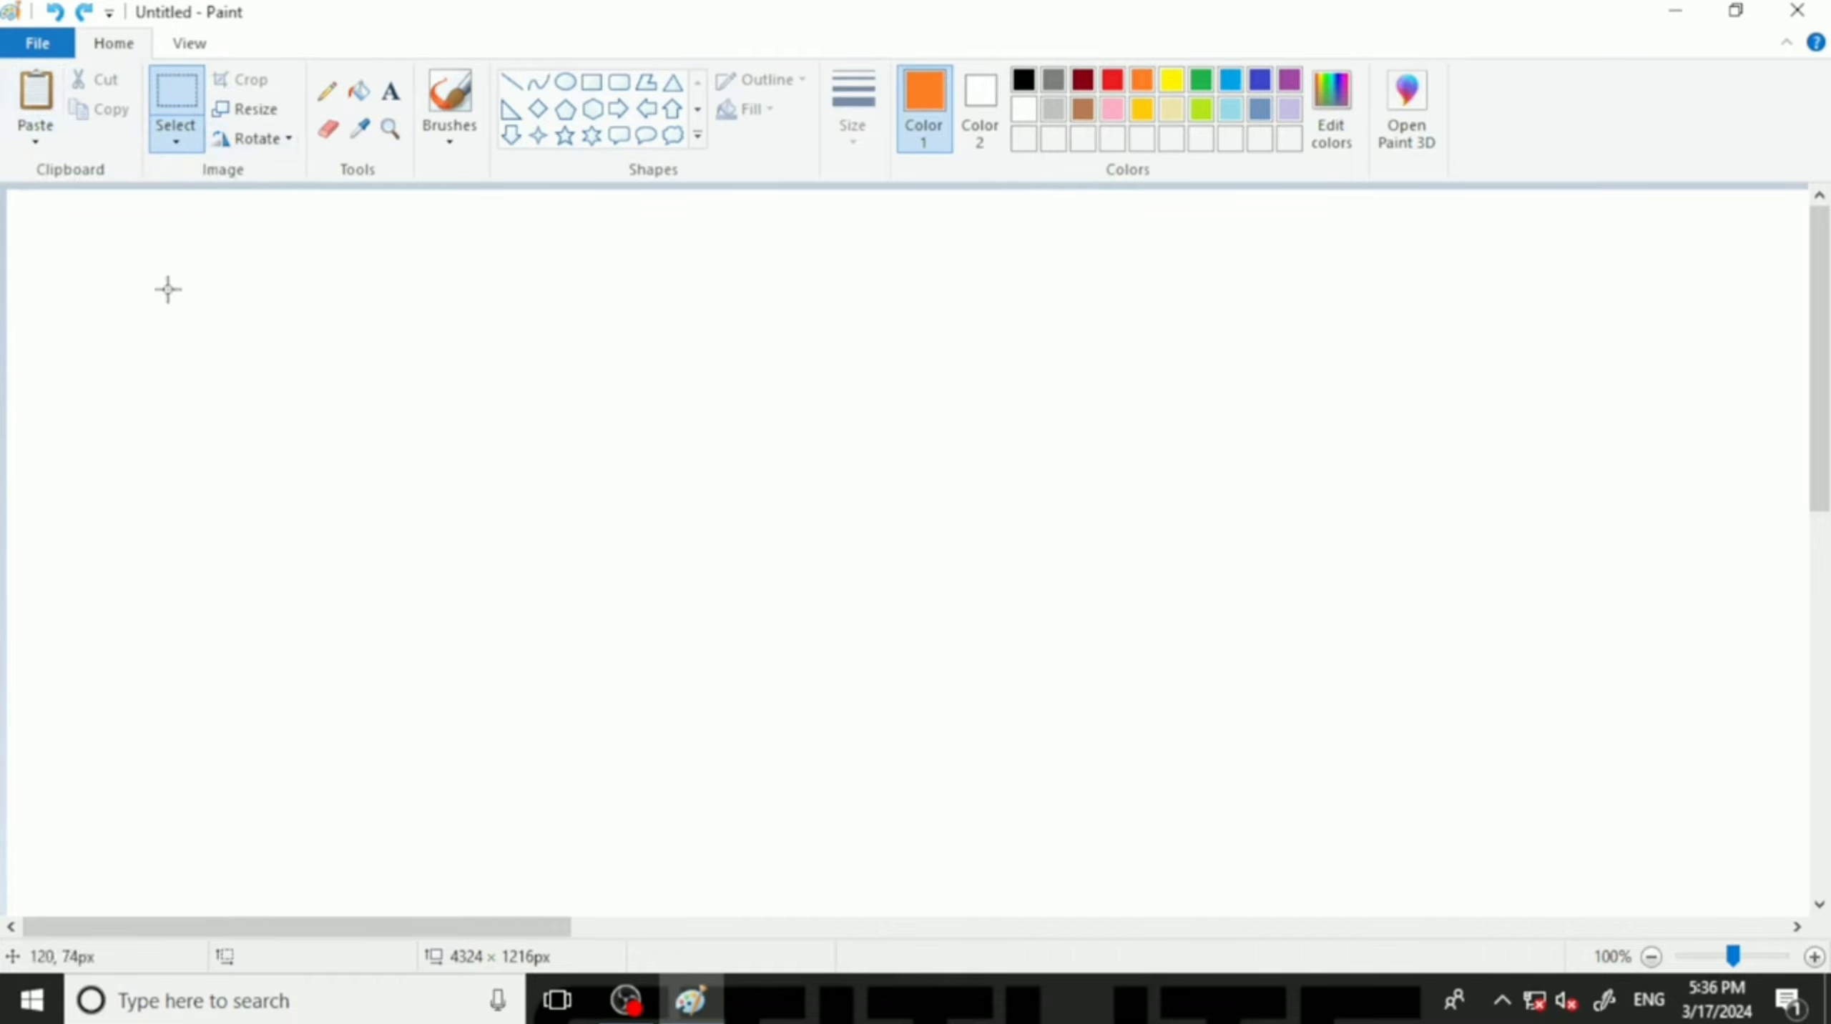
# Draw a black outlined triangle about 250 × 205 px in the canvas's upper-left area.
pyautogui.click(193, 46)
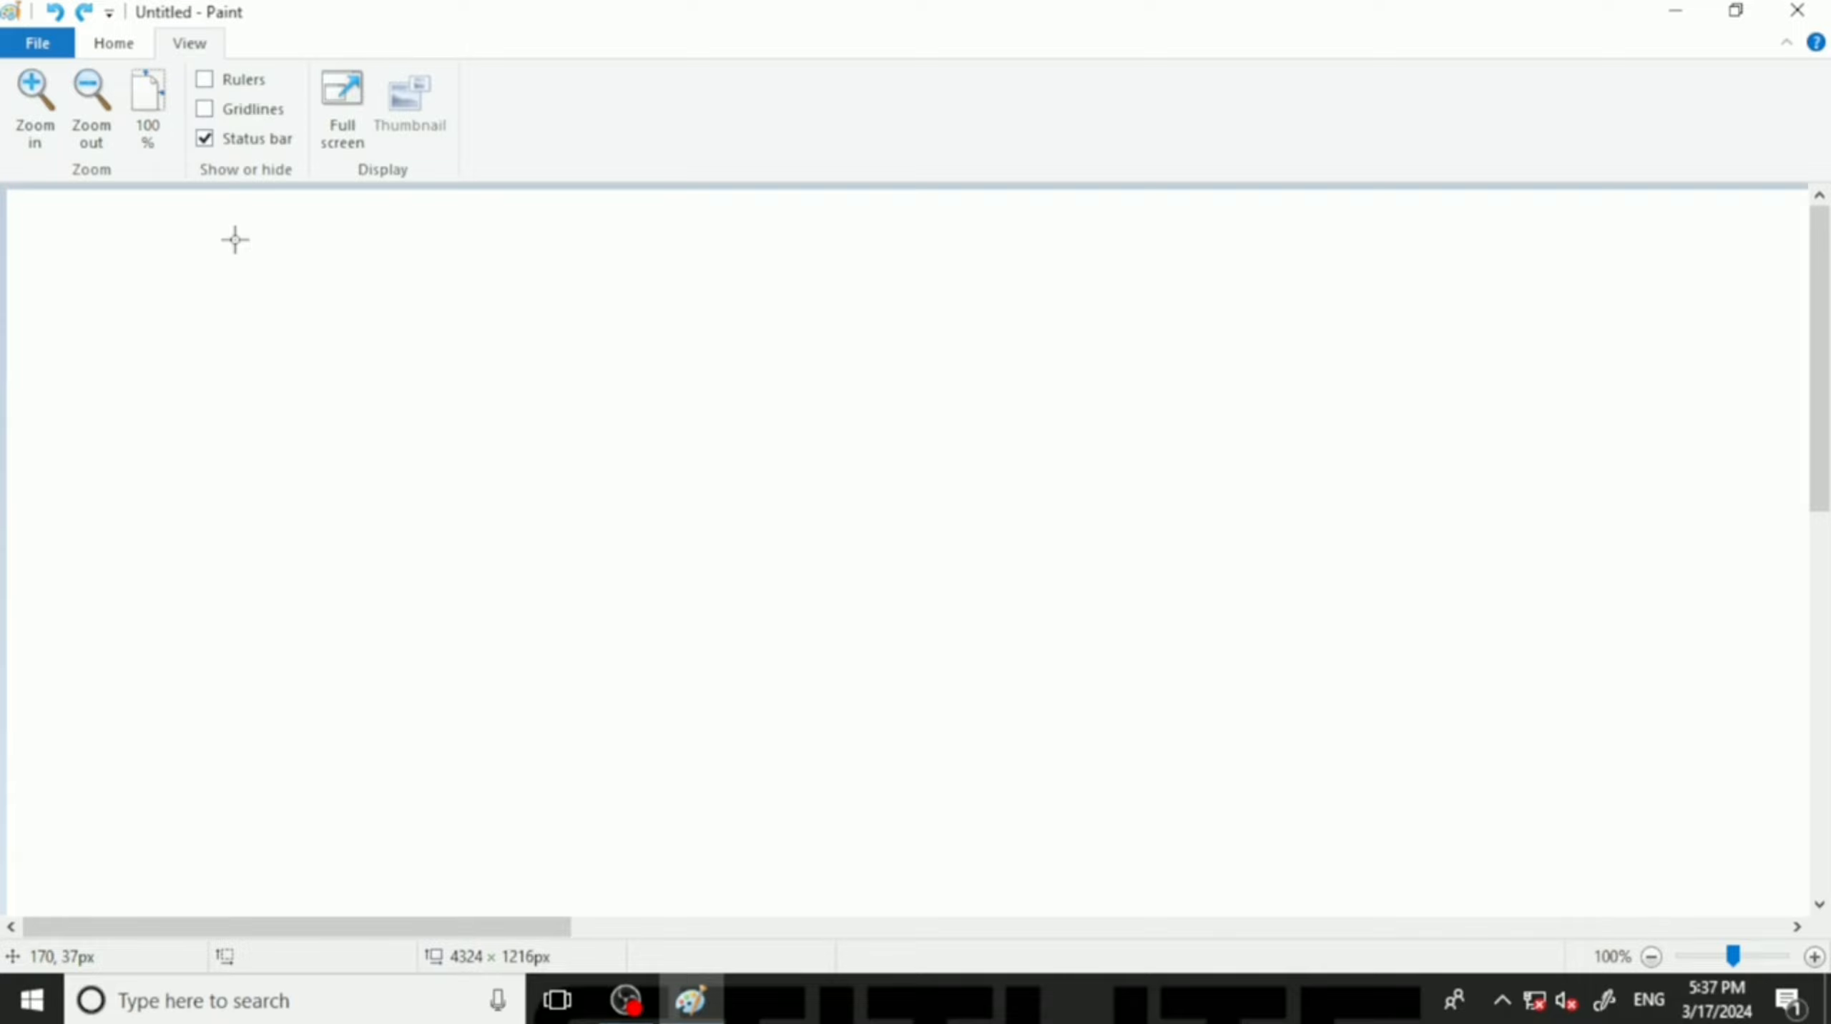
pyautogui.click(136, 47)
pyautogui.click(565, 80)
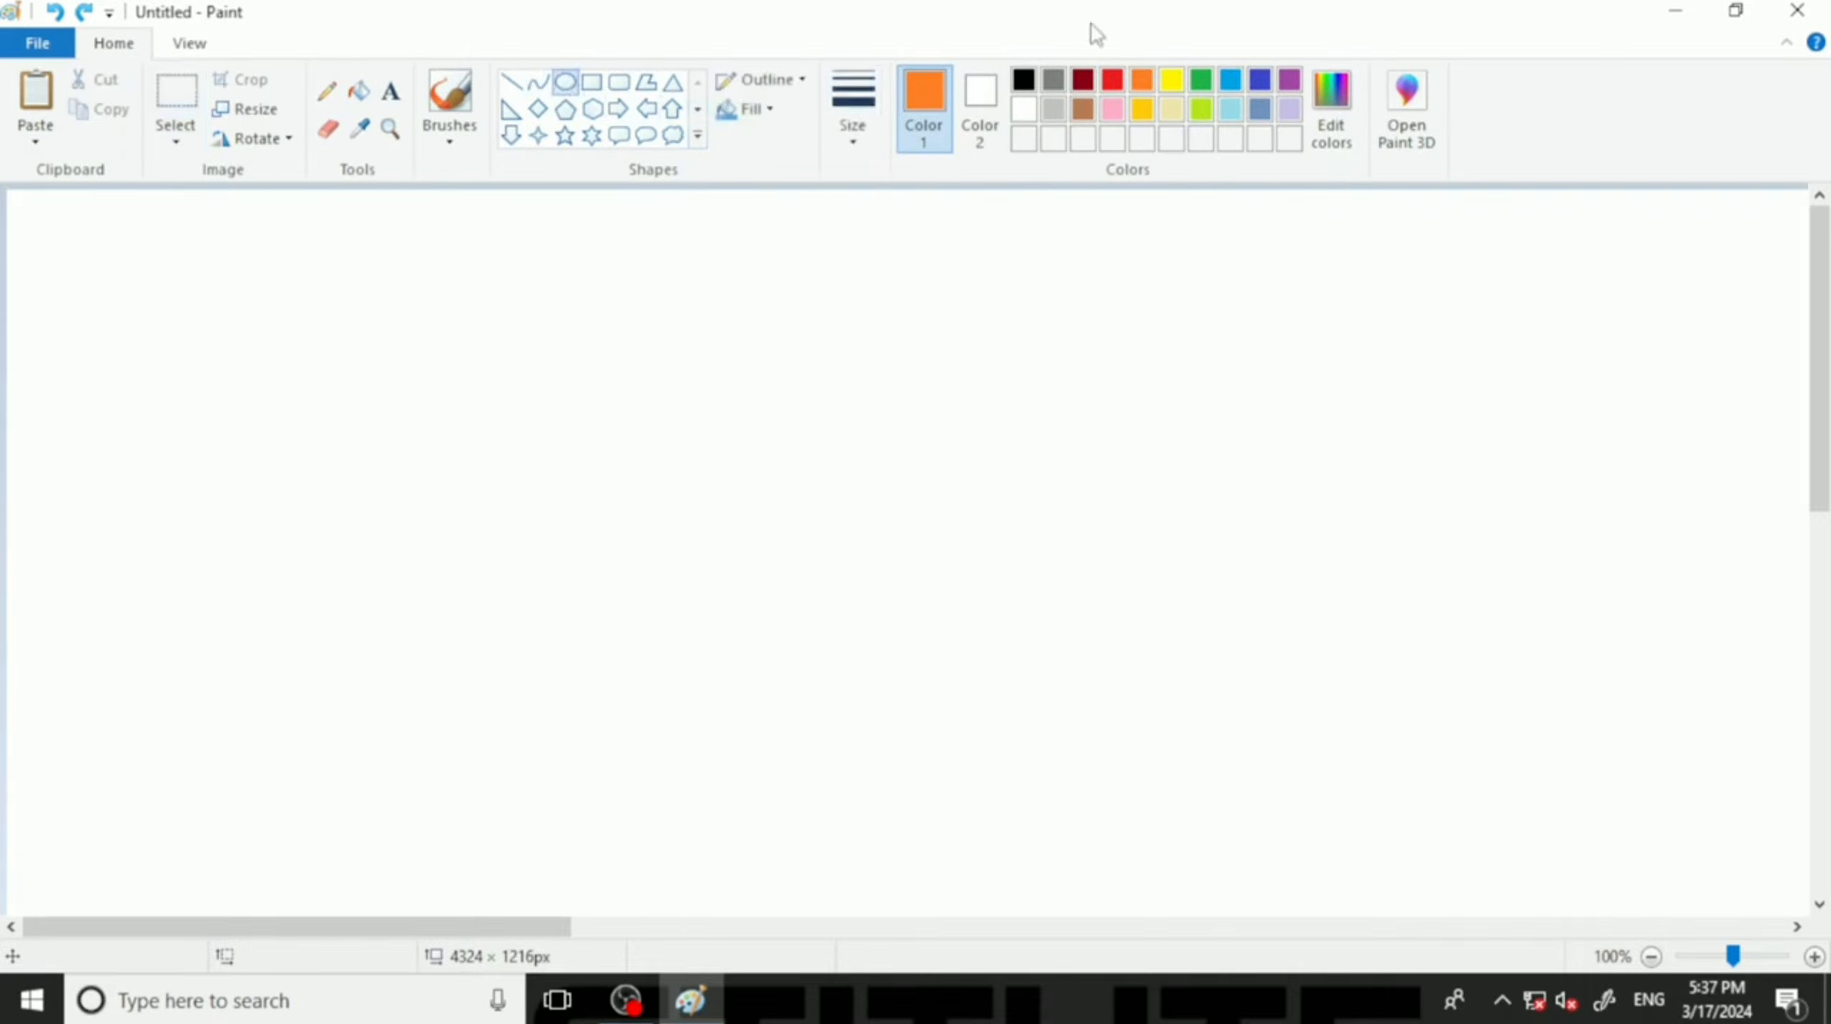
pyautogui.click(1024, 78)
pyautogui.click(672, 81)
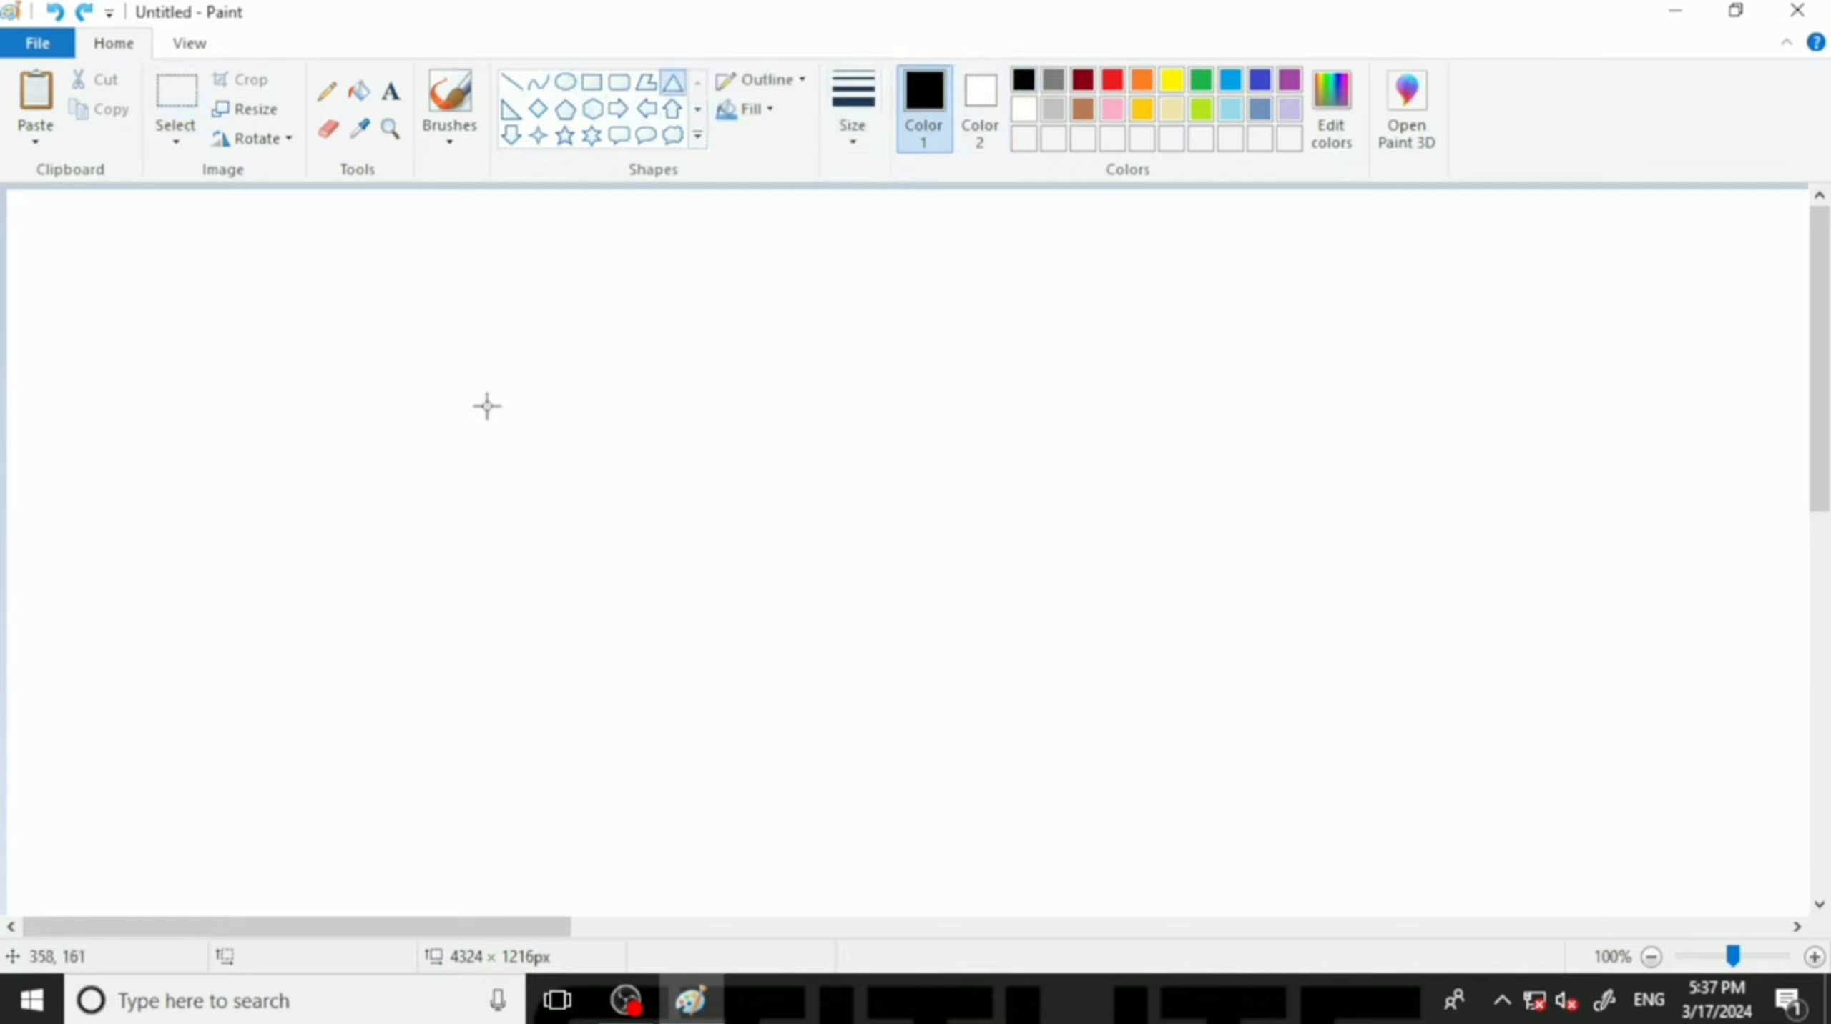
pyautogui.moveTo(464, 365); pyautogui.dragTo(806, 643)
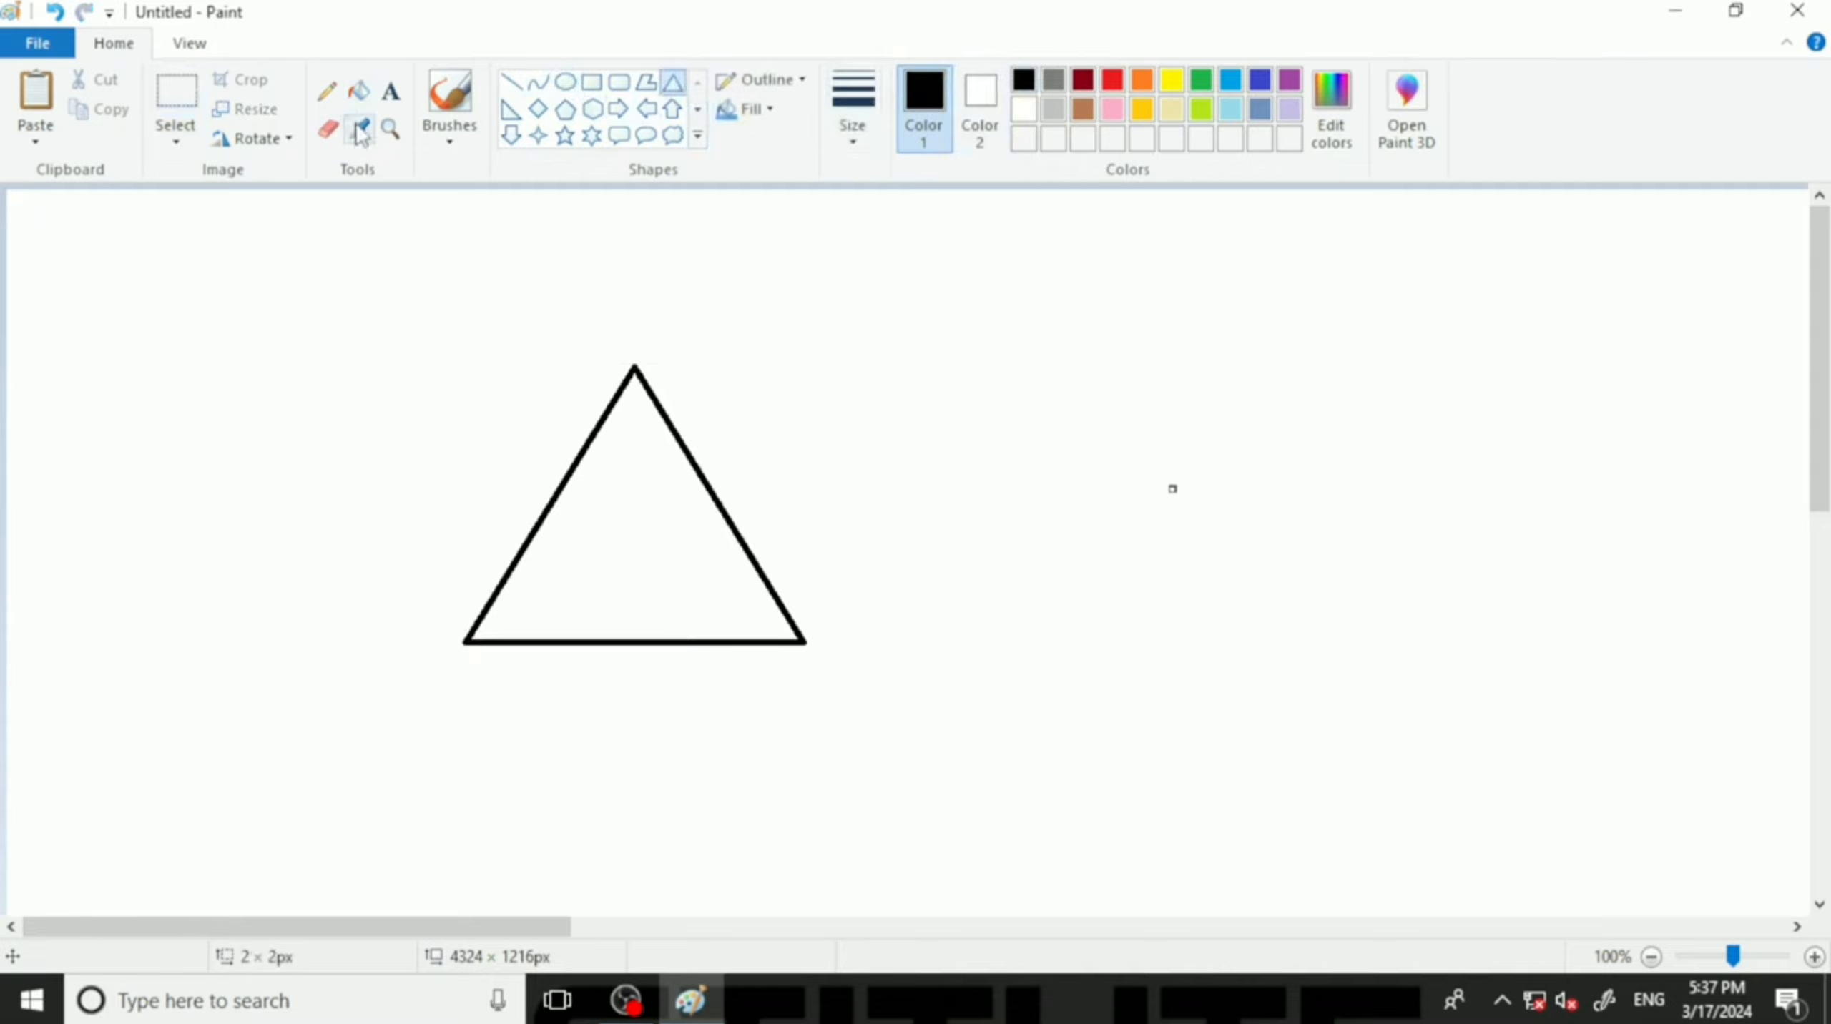
# Fill the inside of the triangle with red.
pyautogui.click(358, 90)
pyautogui.click(1111, 79)
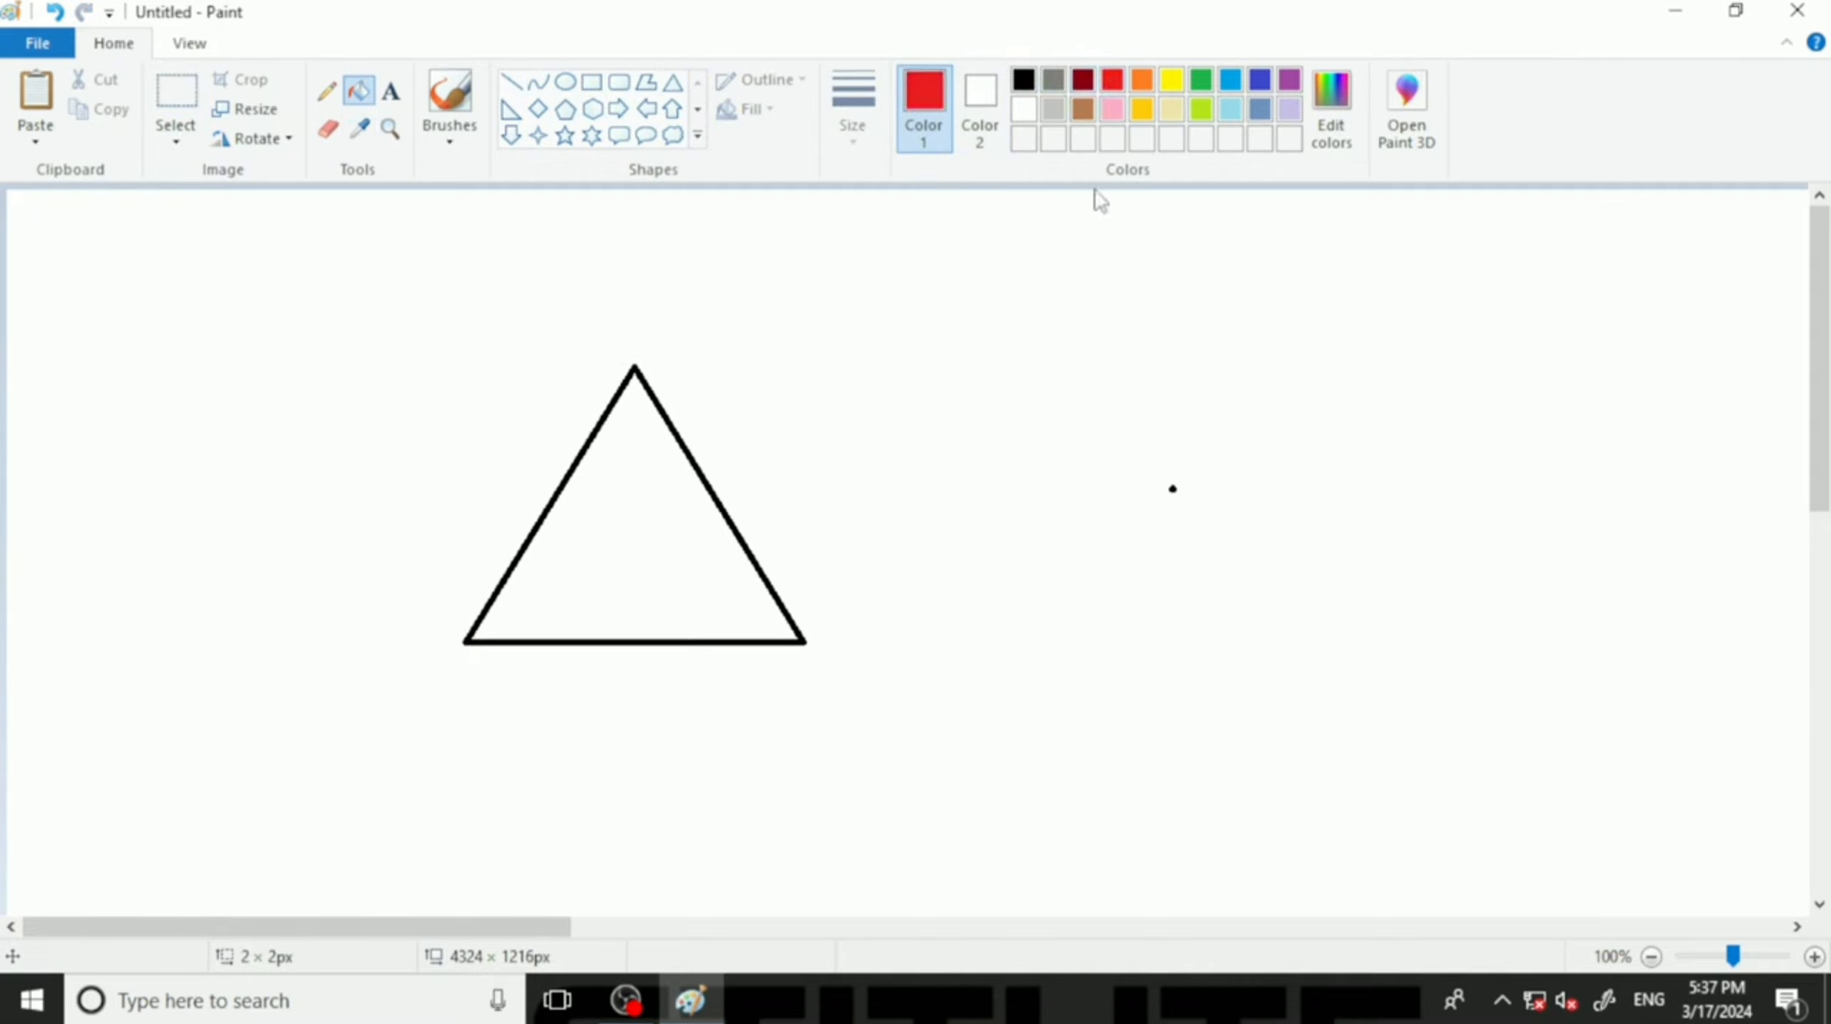
pyautogui.click(611, 531)
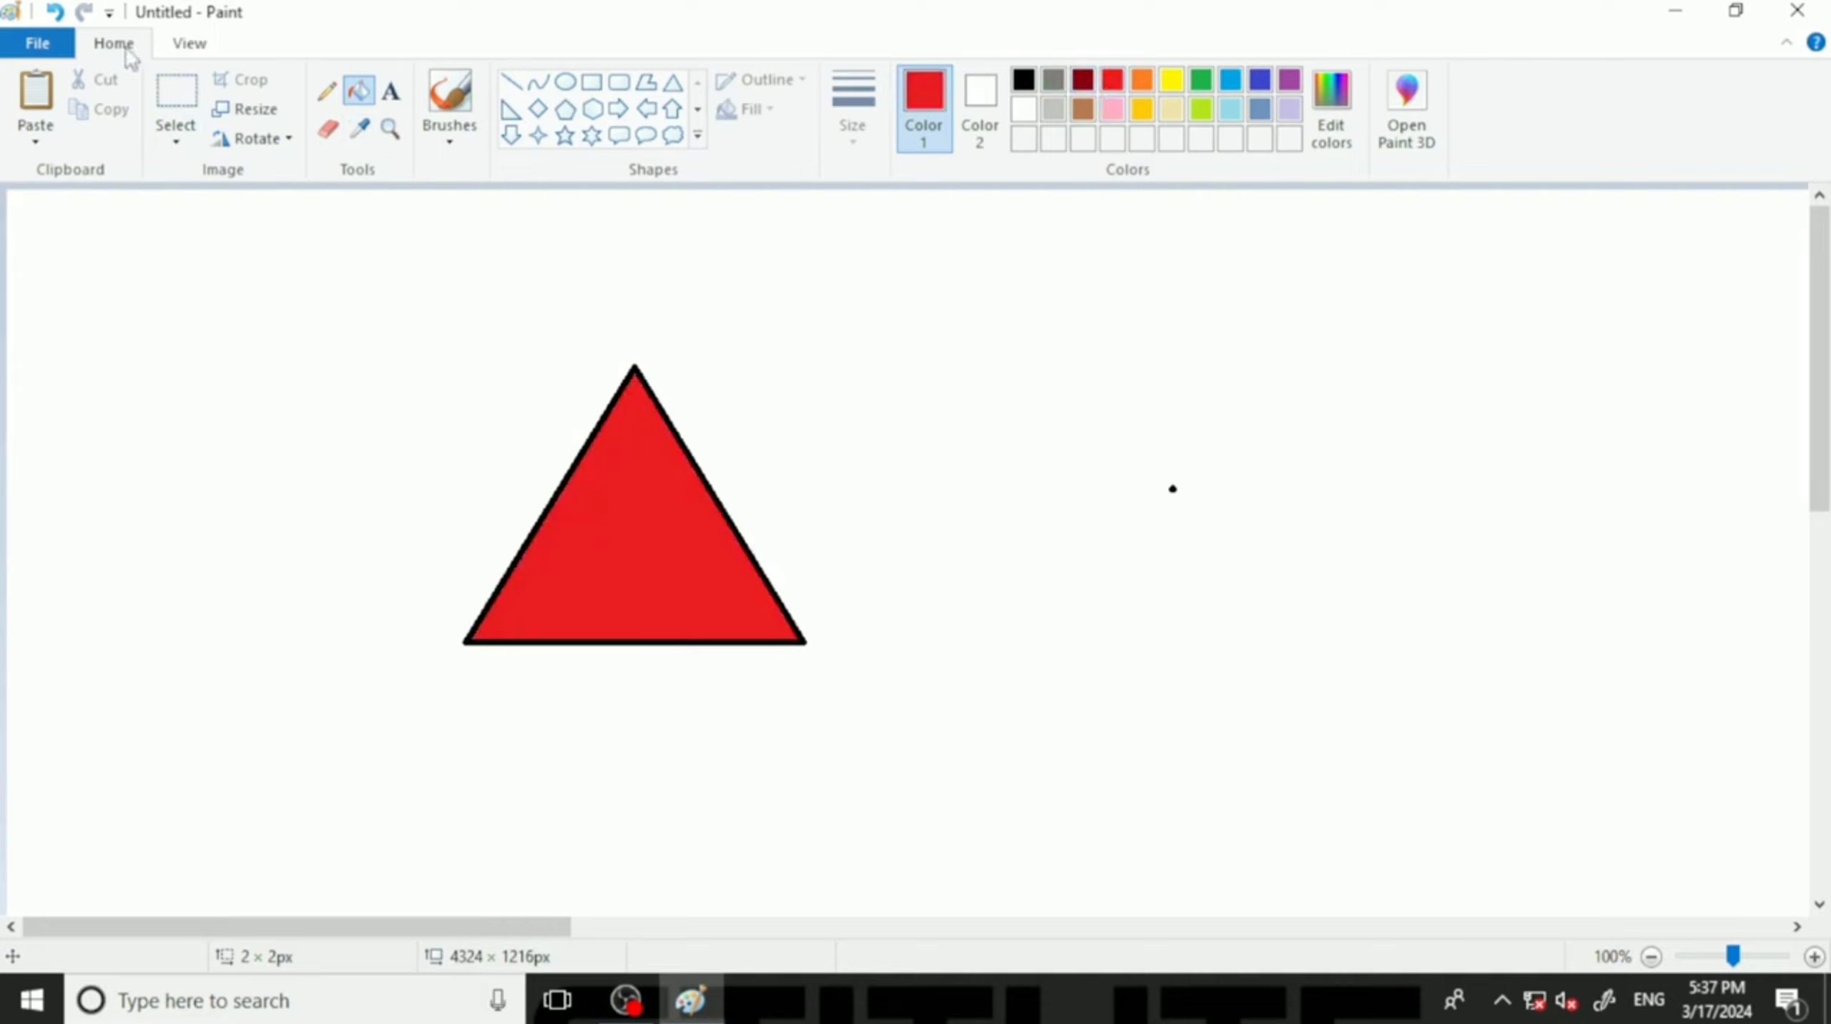
# Zoom the picture in to 200%, and back out in stages to 12.5%.
pyautogui.click(188, 45)
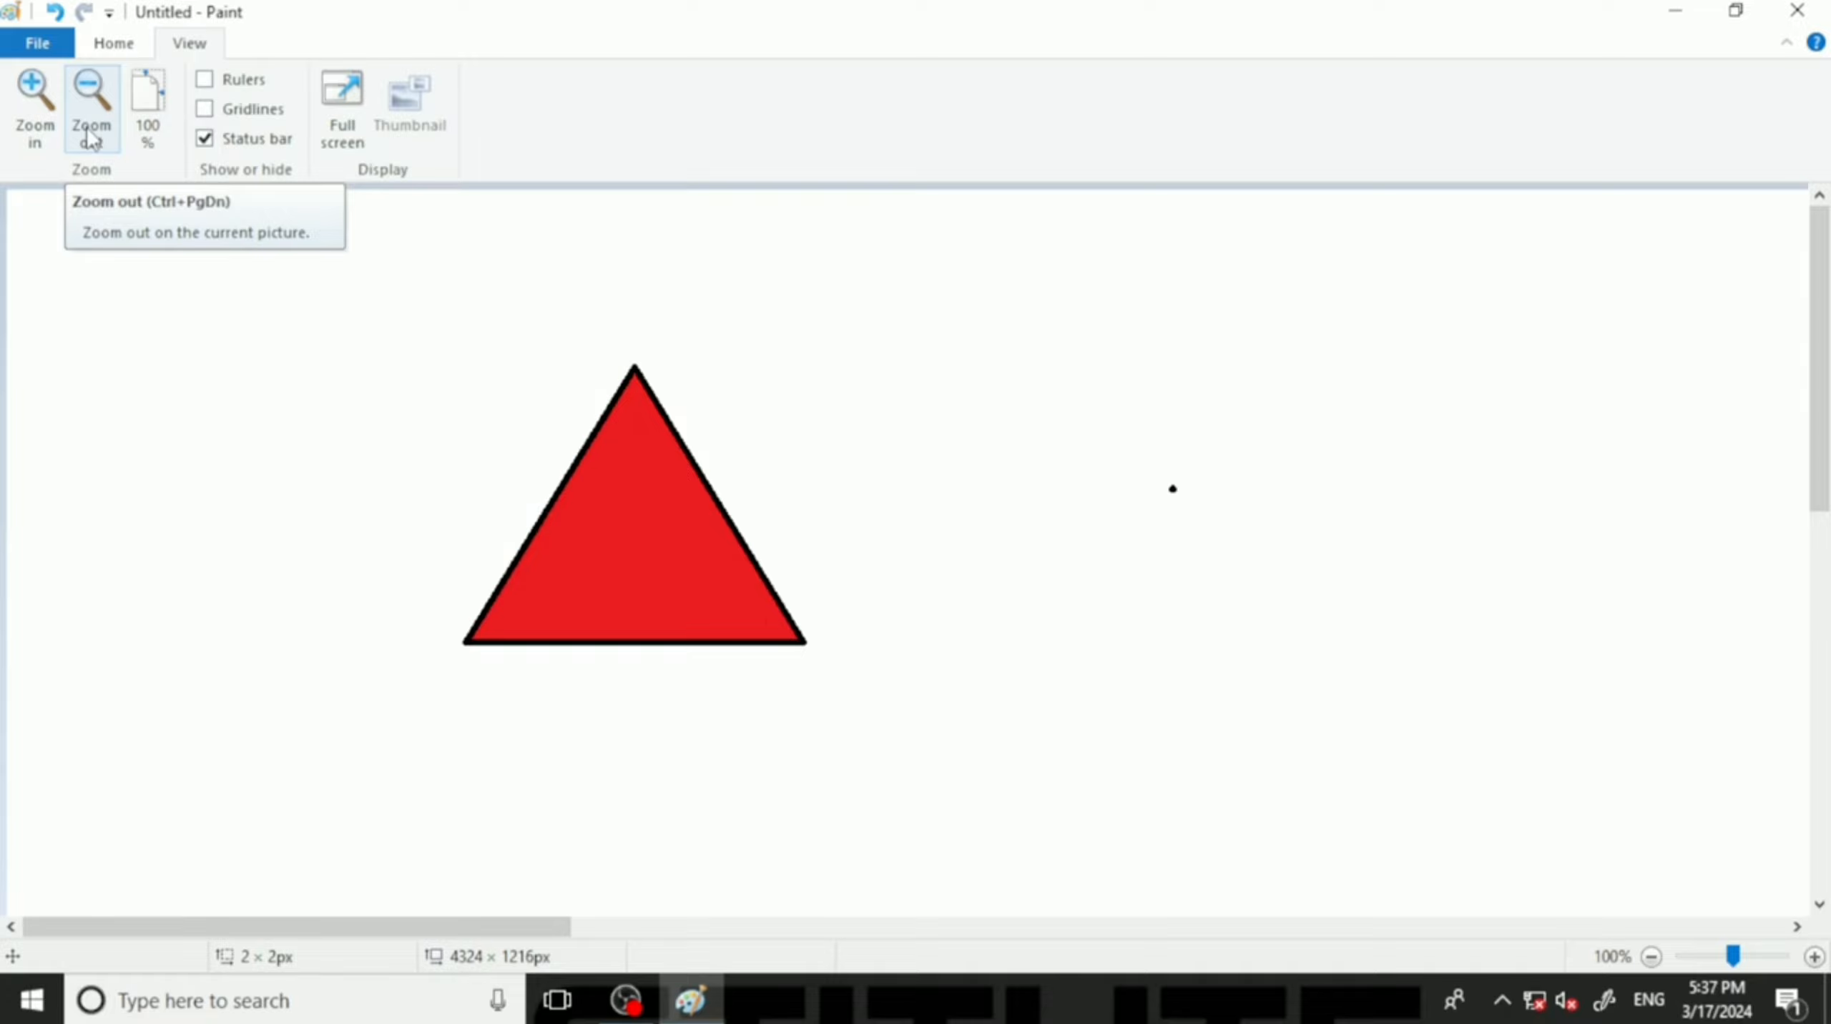
pyautogui.click(32, 109)
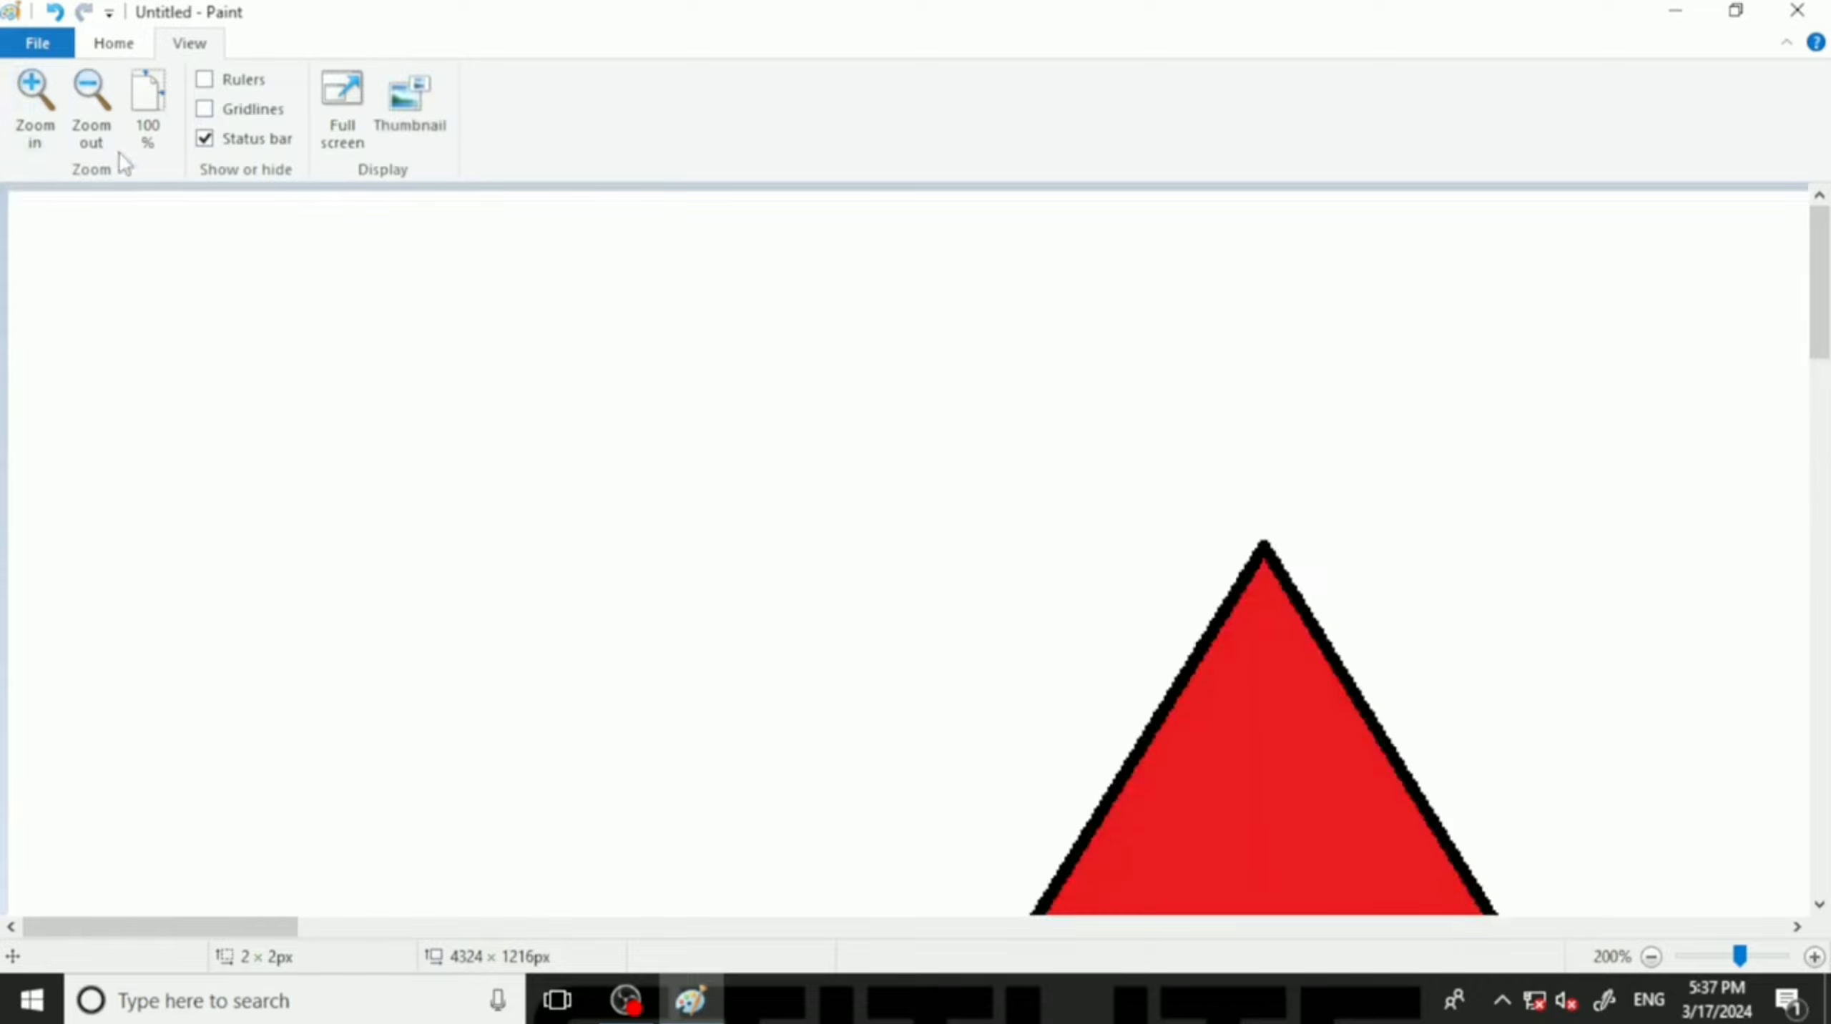
pyautogui.click(91, 100)
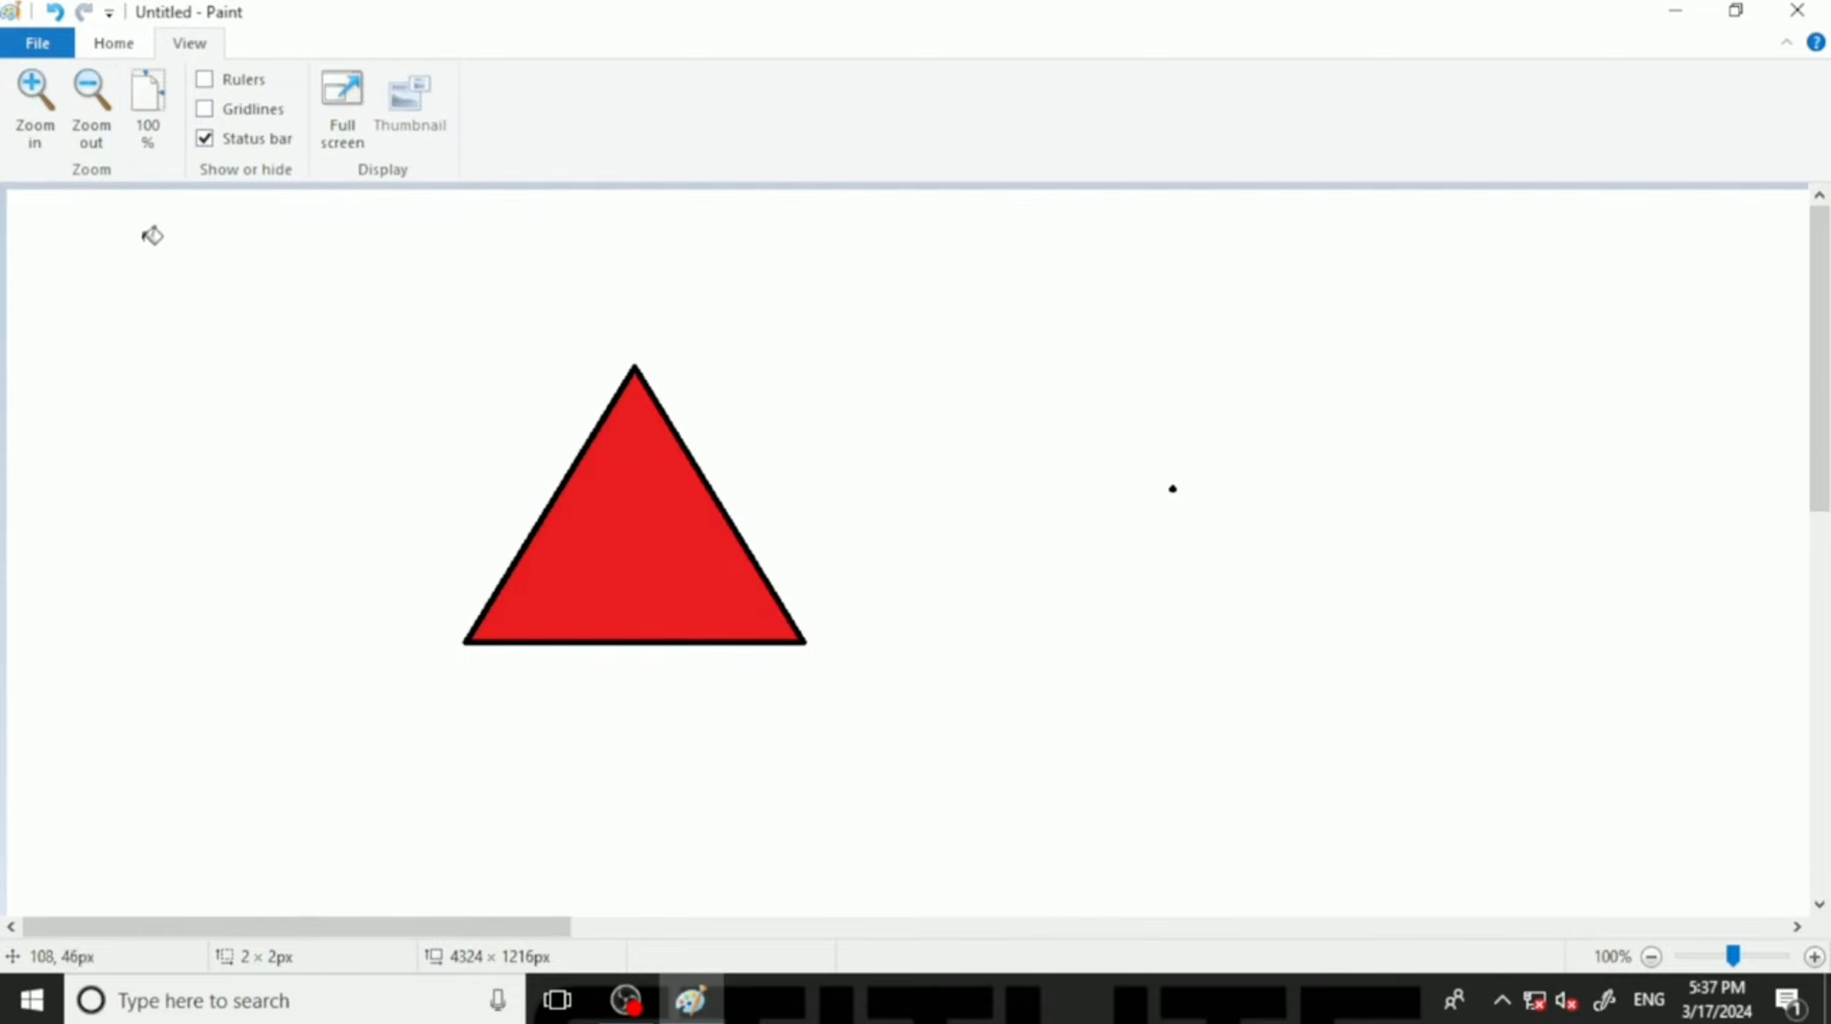
pyautogui.click(90, 118)
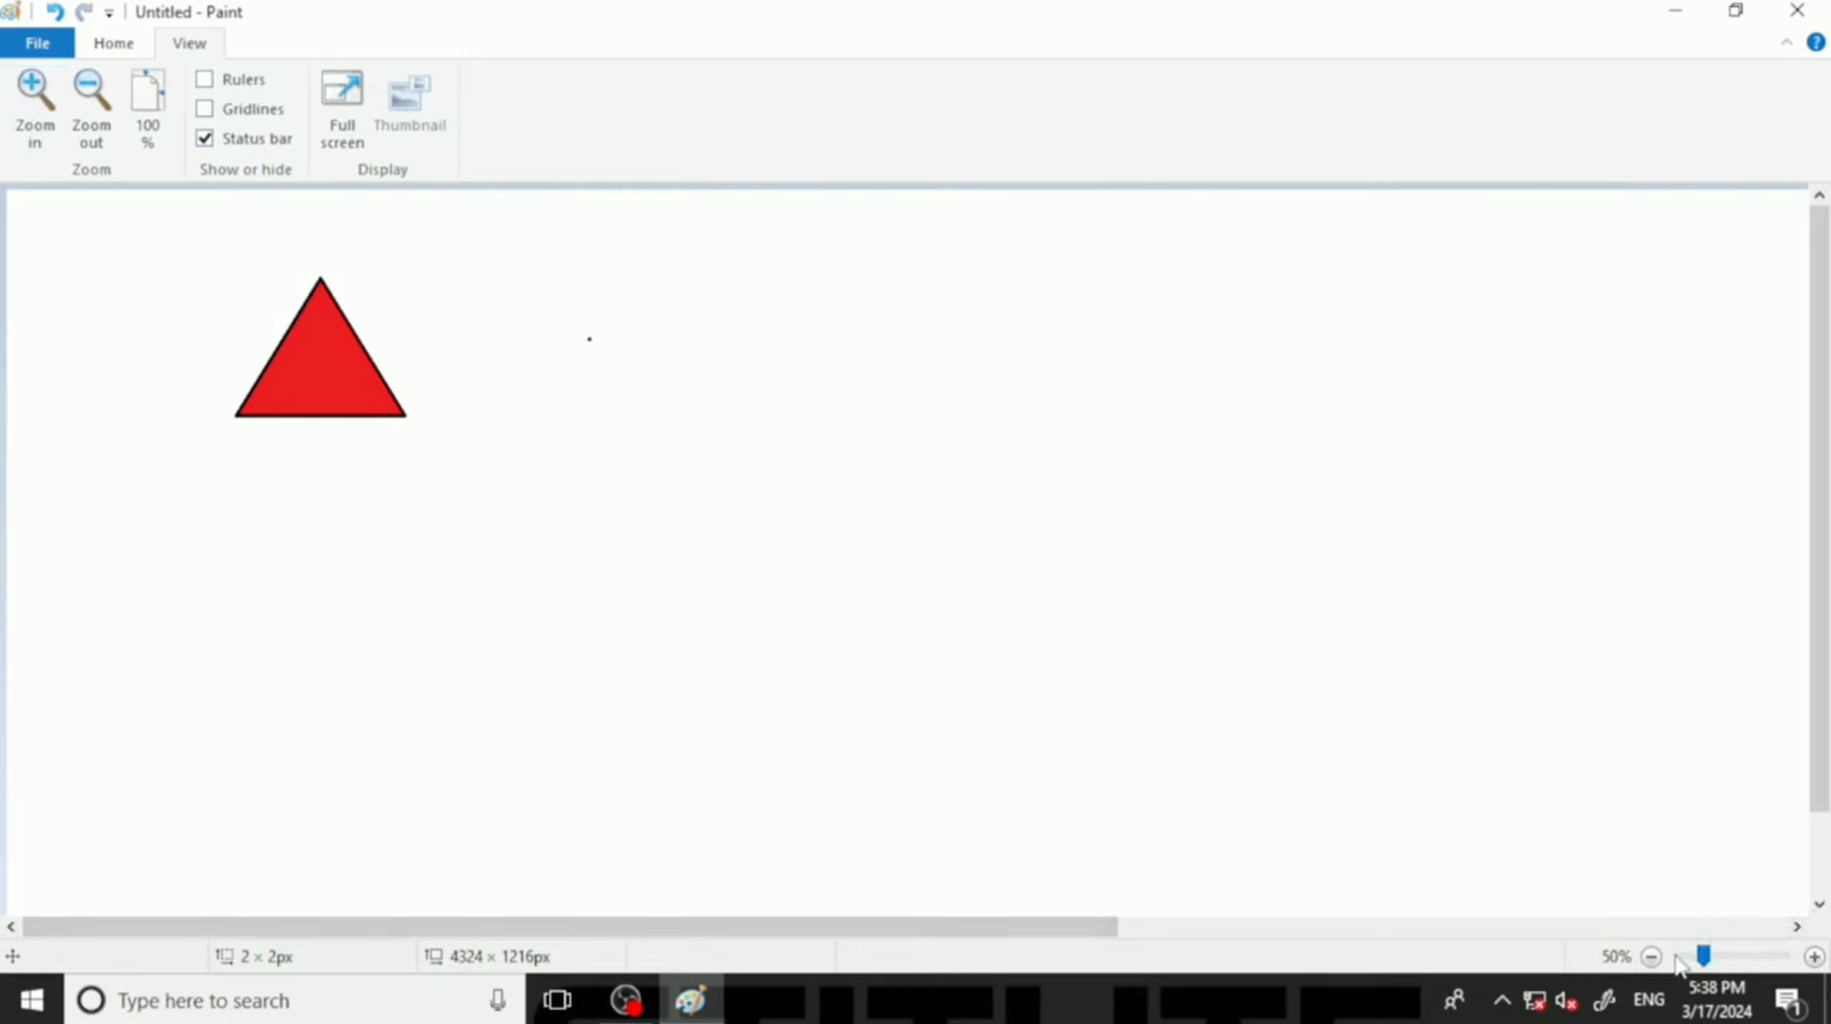
pyautogui.click(1650, 957)
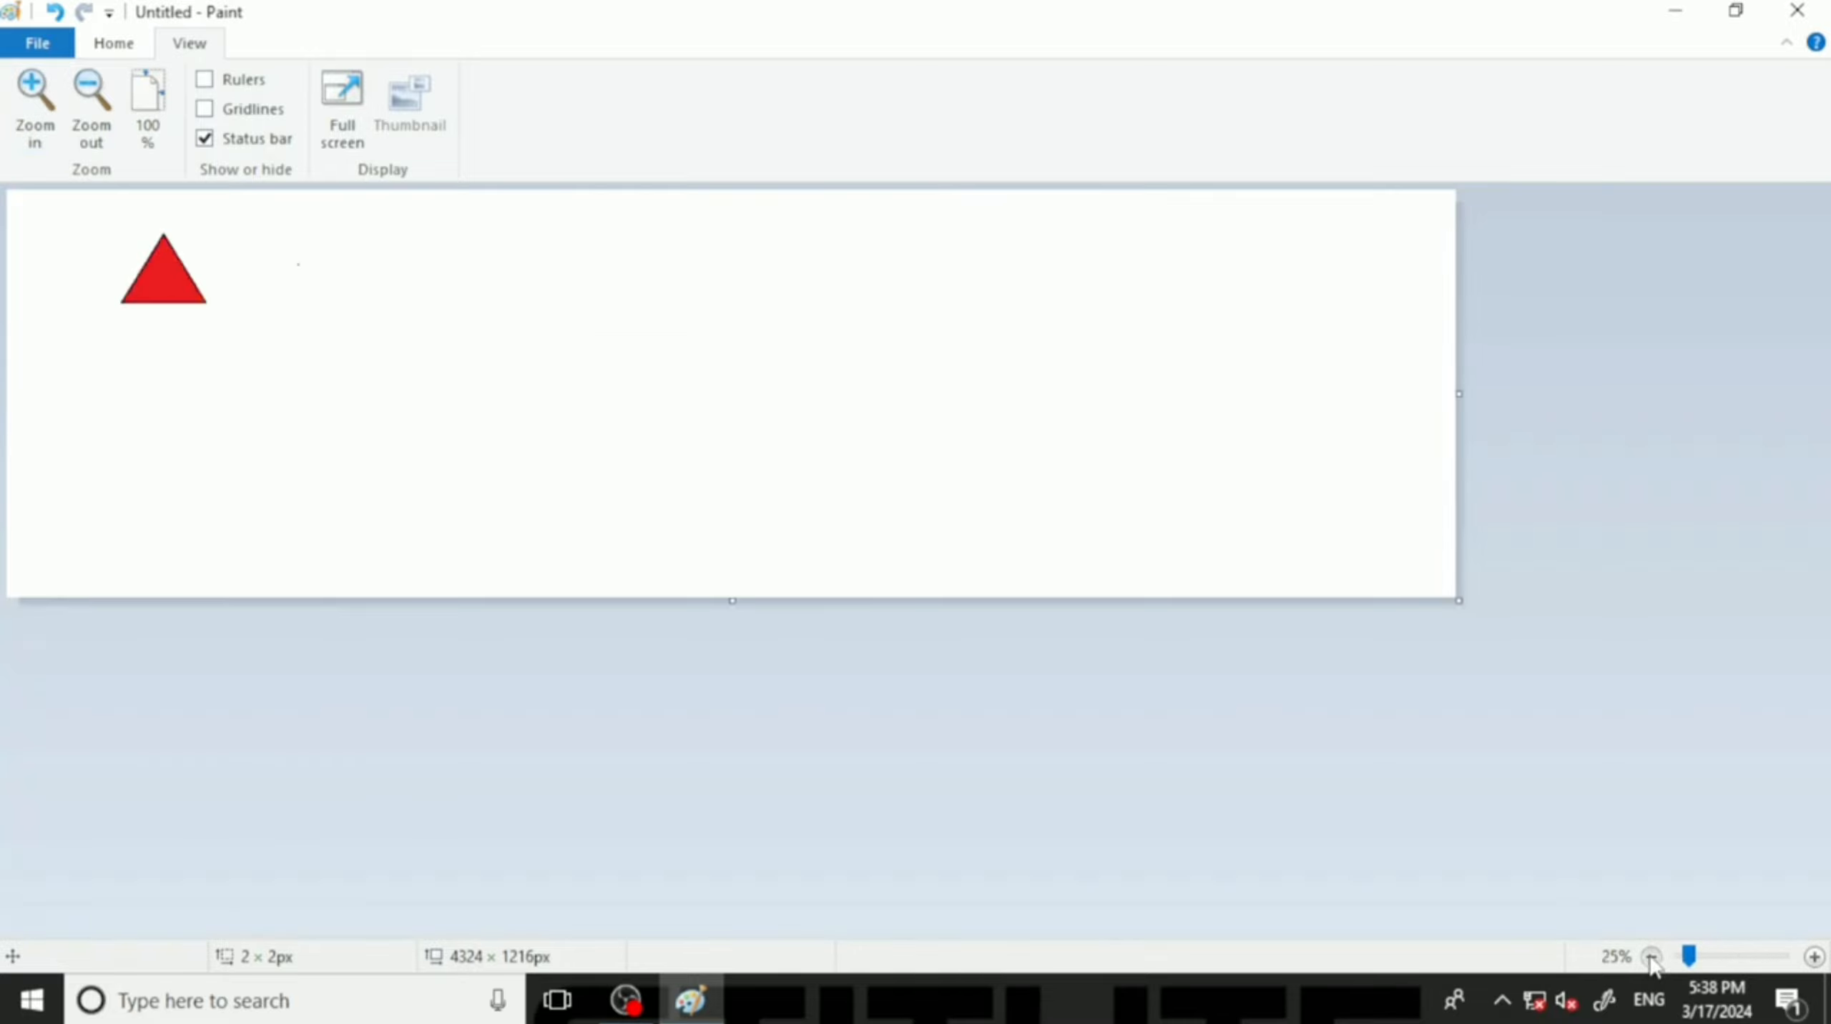
pyautogui.click(1650, 957)
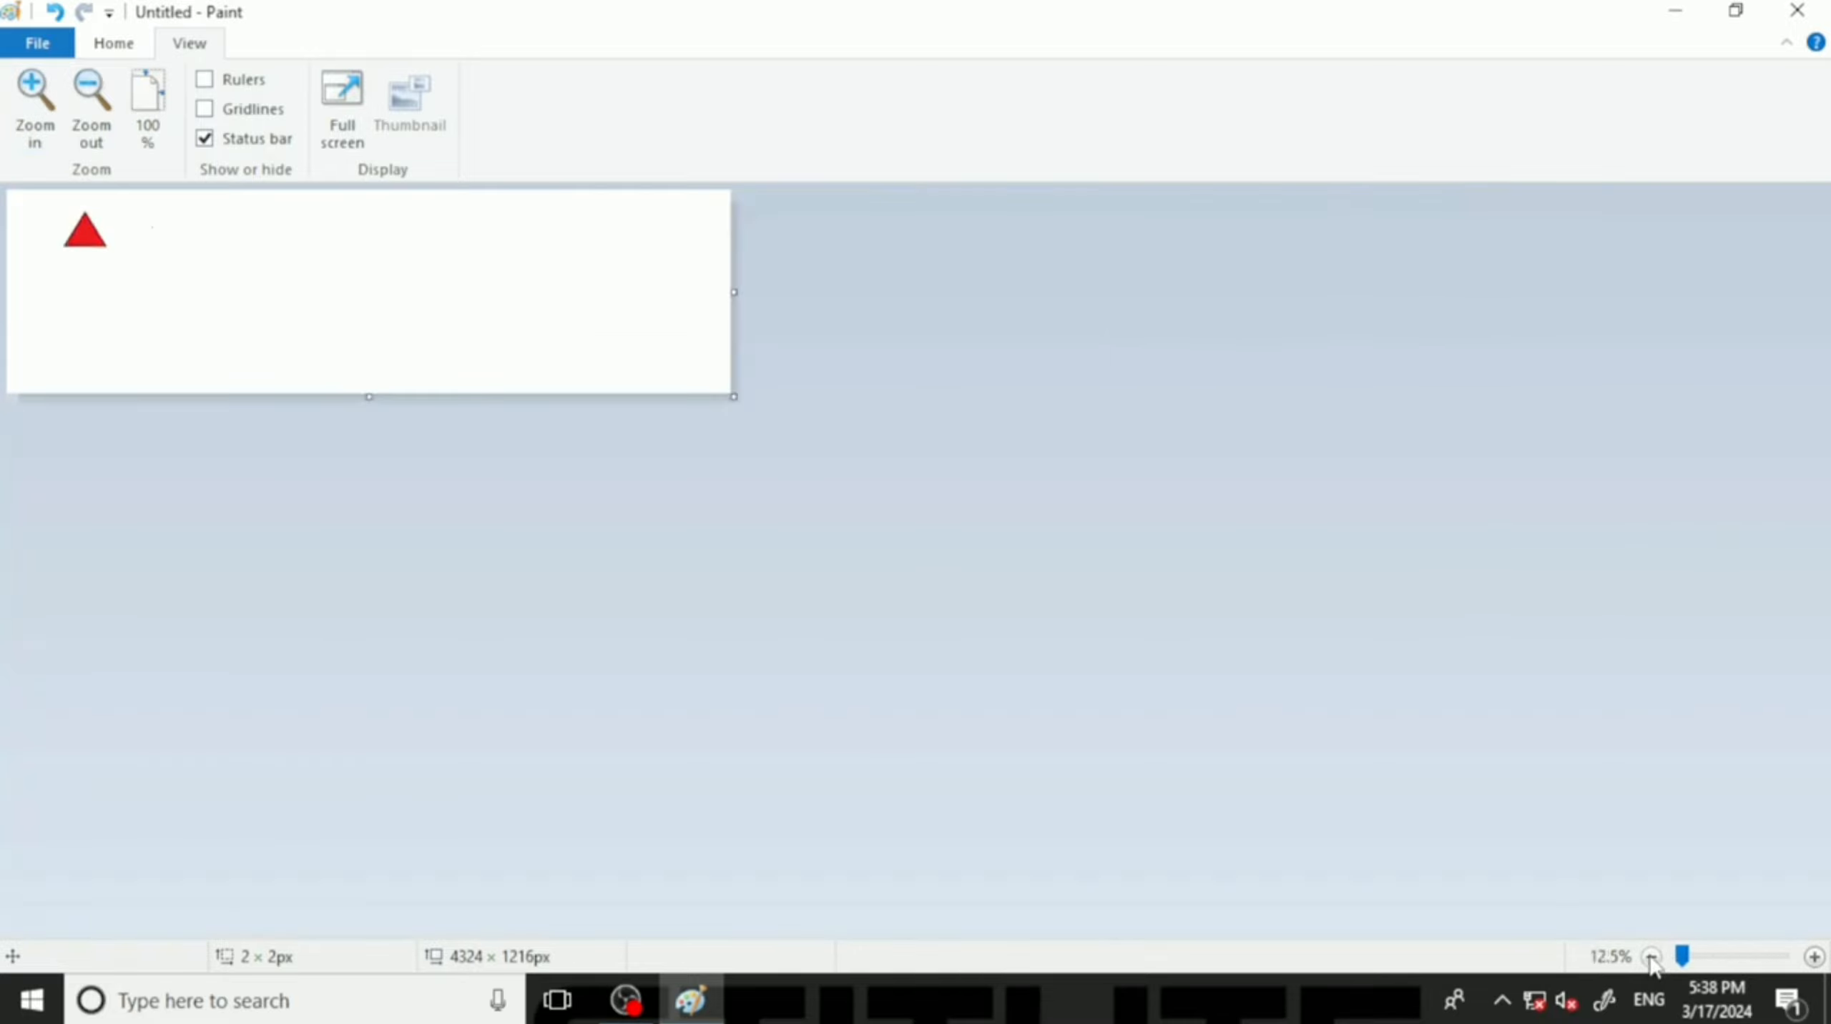
# Zoom in from the smallest view to 100%, out to 25%, and restore the actual size of 100%.
pyautogui.click(1814, 957)
pyautogui.click(1815, 956)
pyautogui.click(1815, 957)
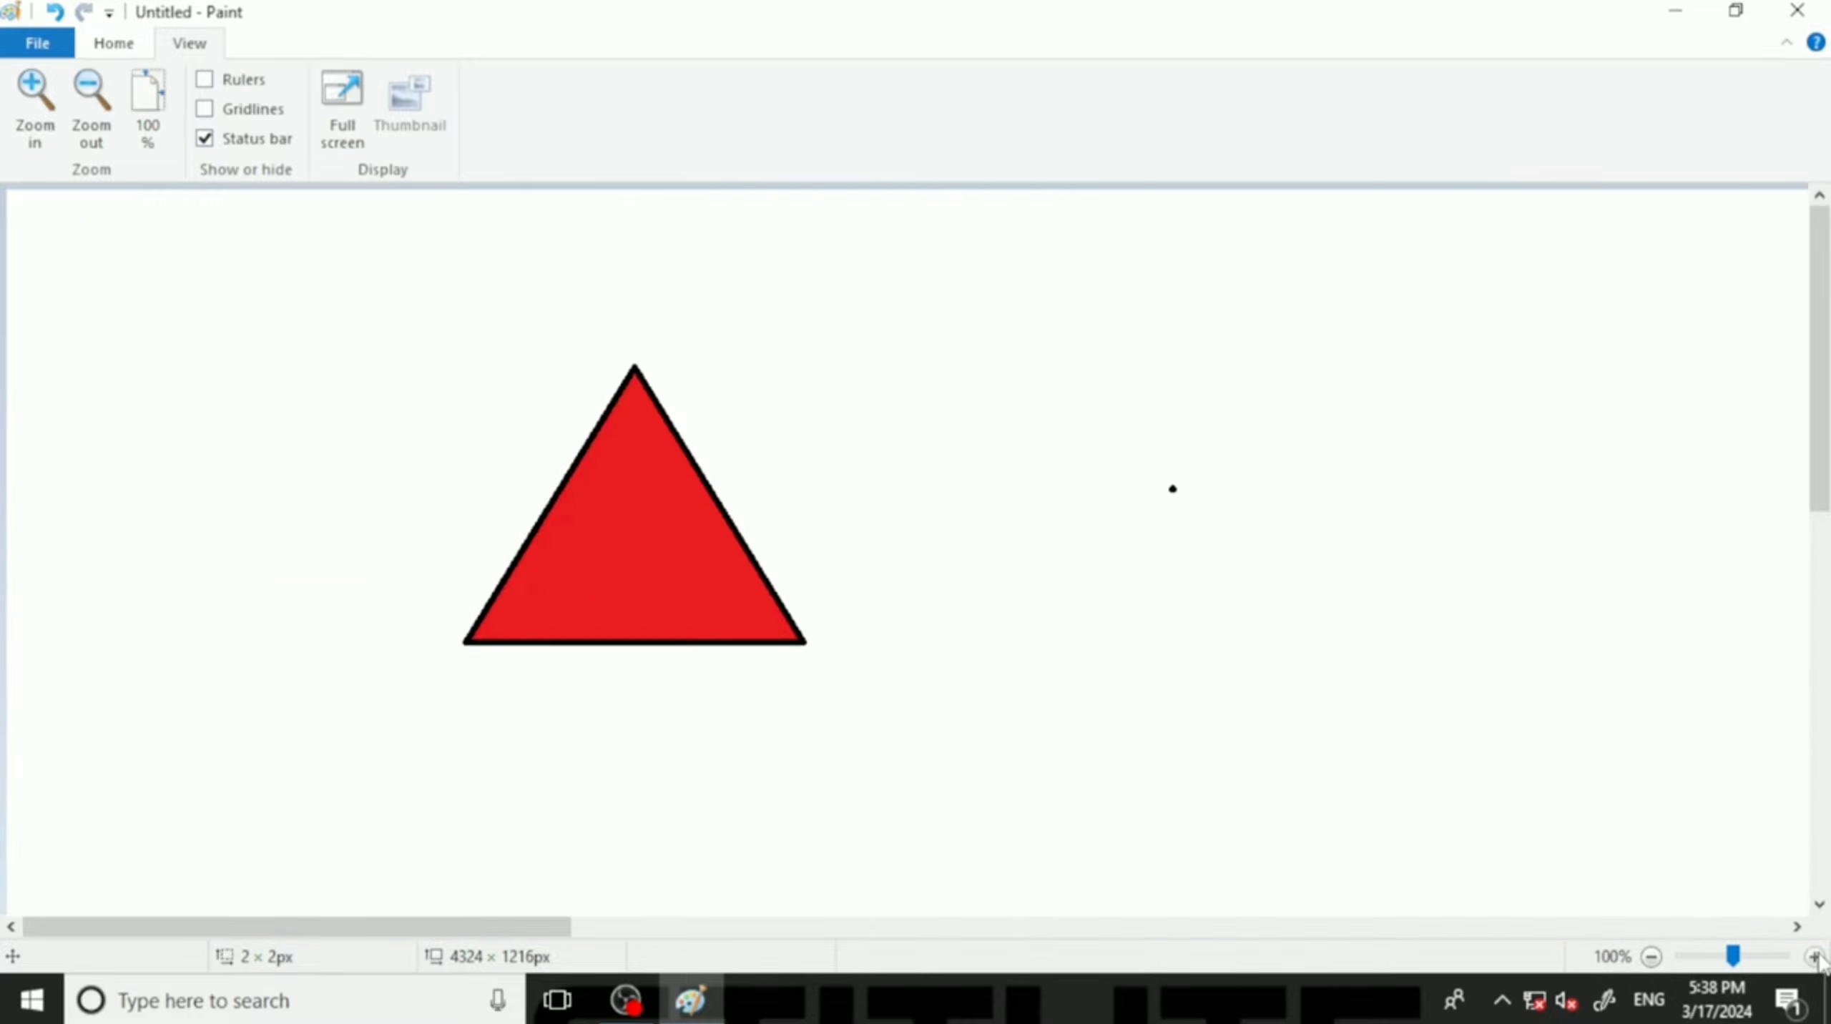
pyautogui.click(1650, 957)
pyautogui.click(1649, 957)
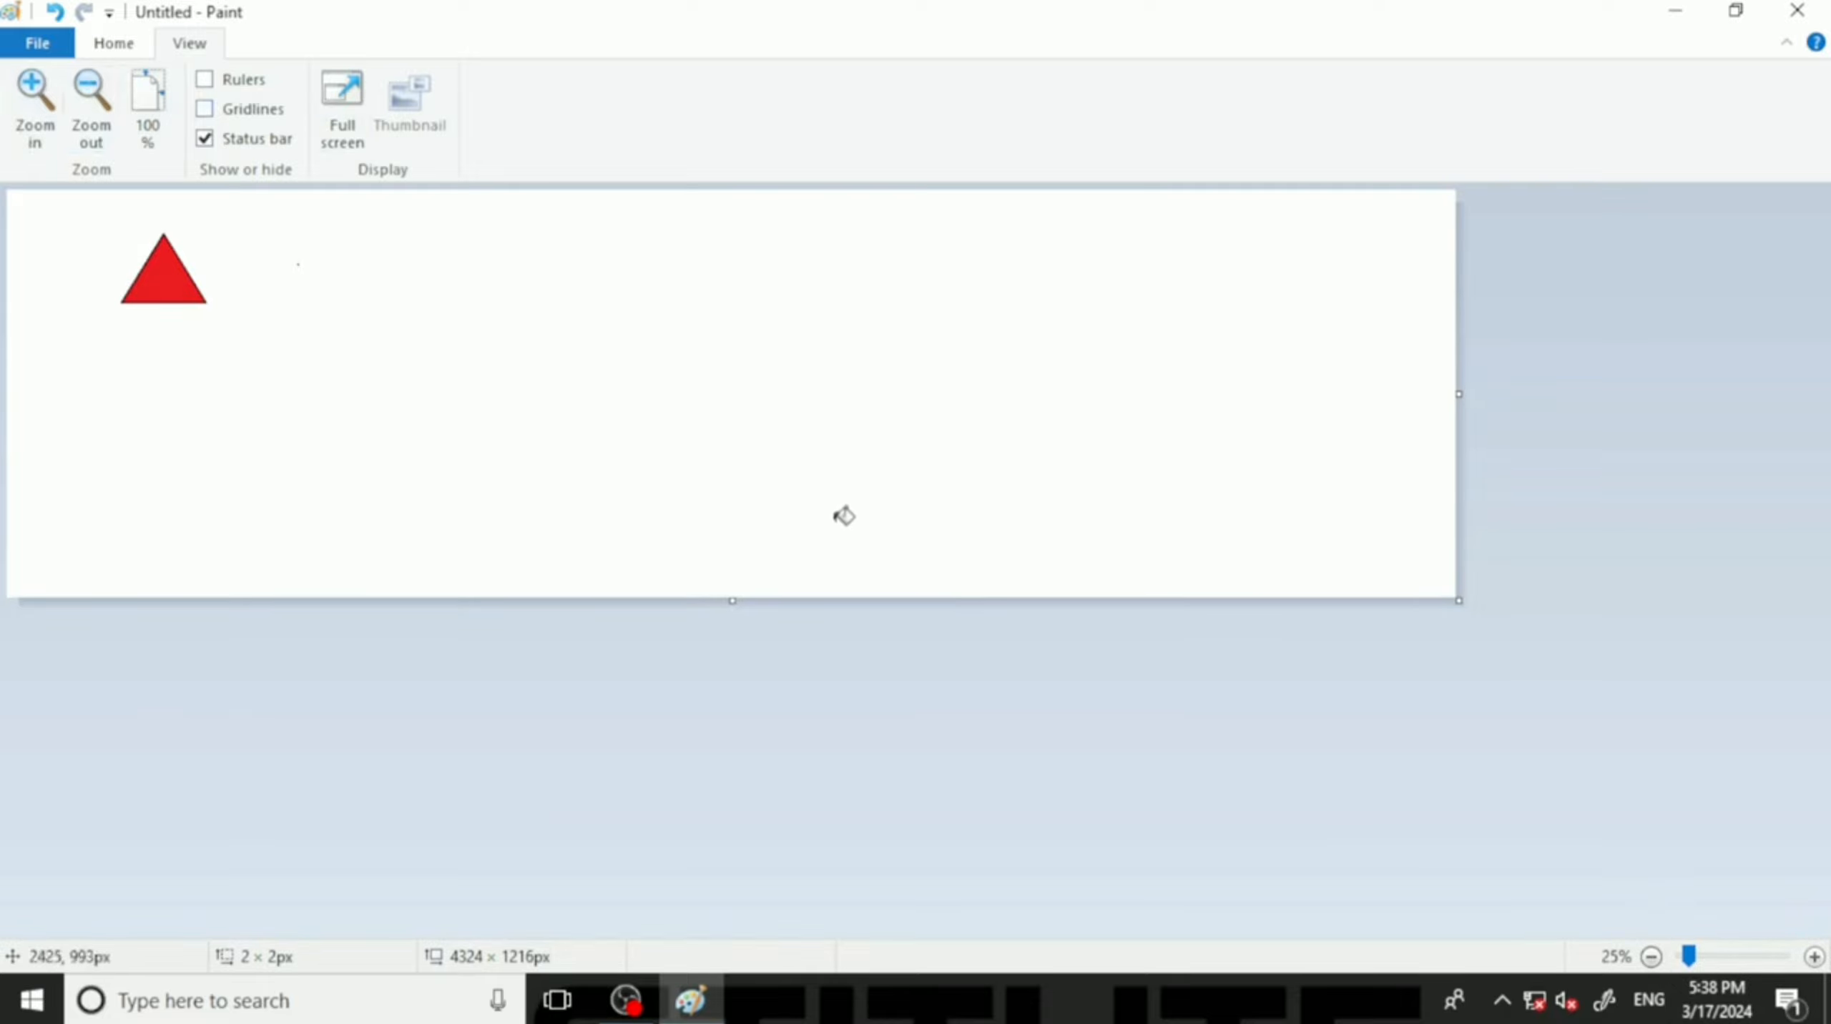
pyautogui.click(147, 128)
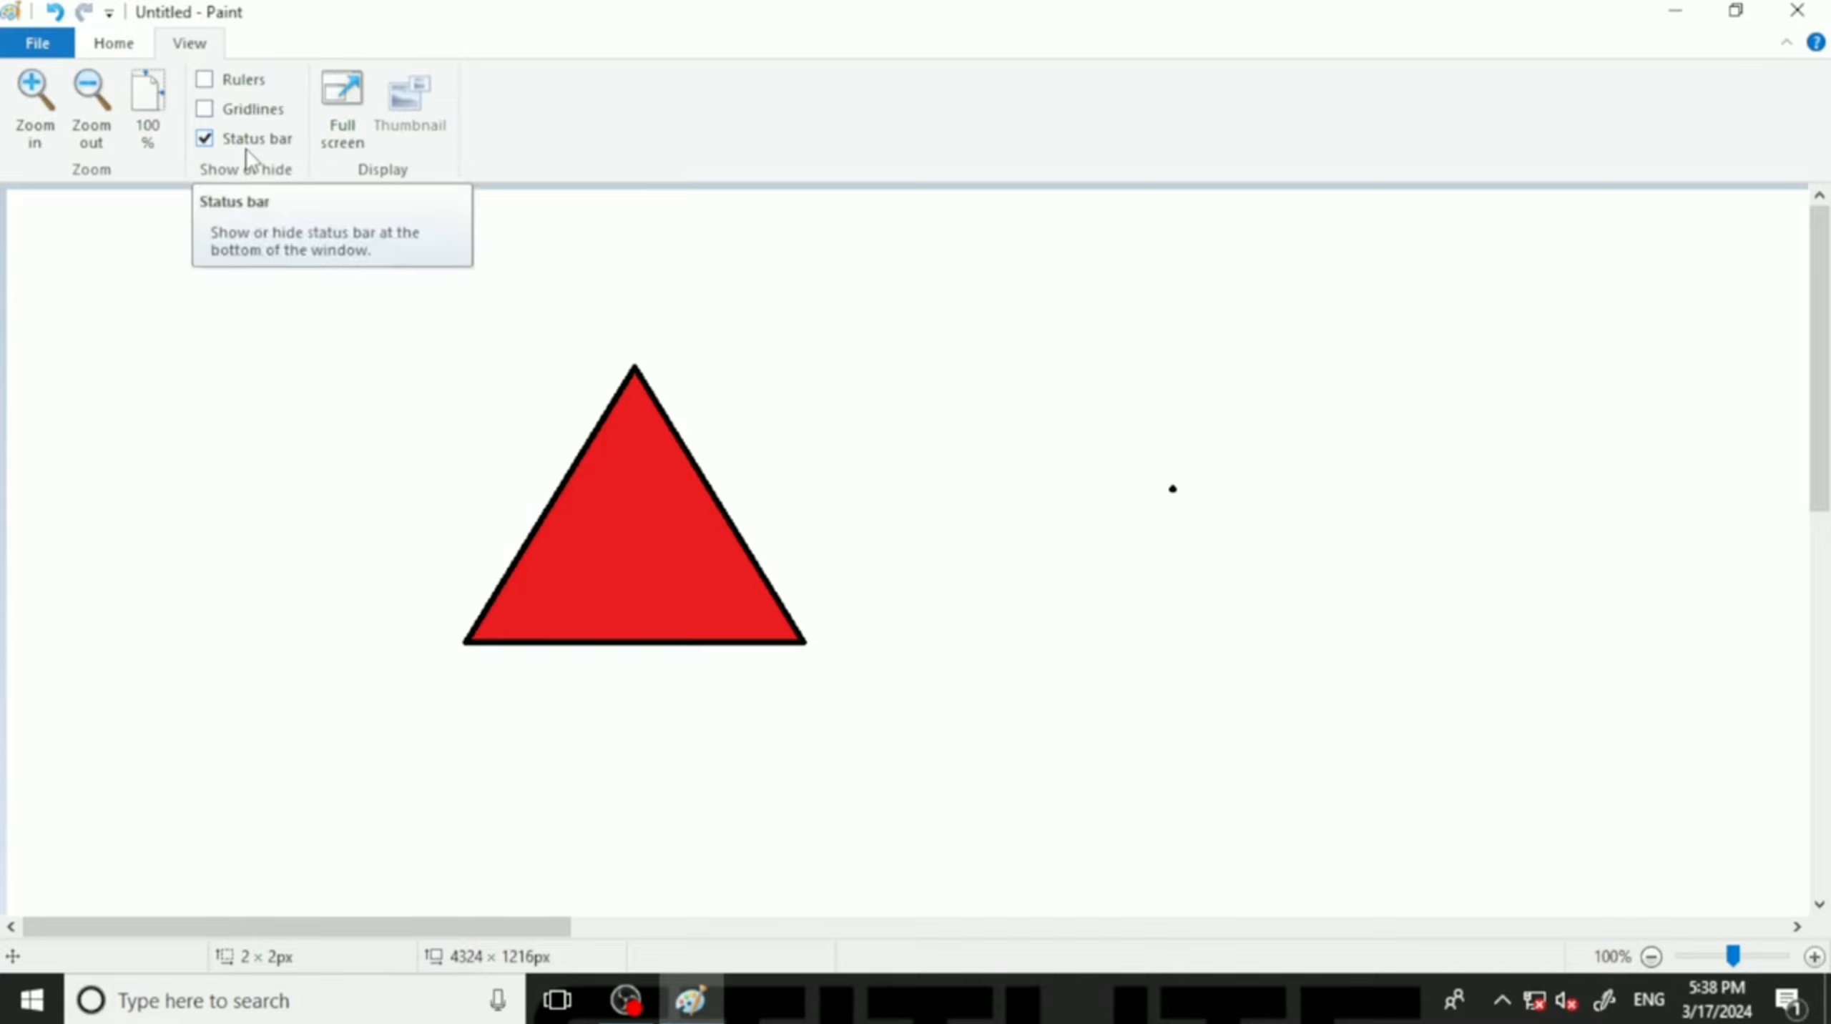
# Show and hide the rulers, and do the same with the gridlines.
pyautogui.click(207, 78)
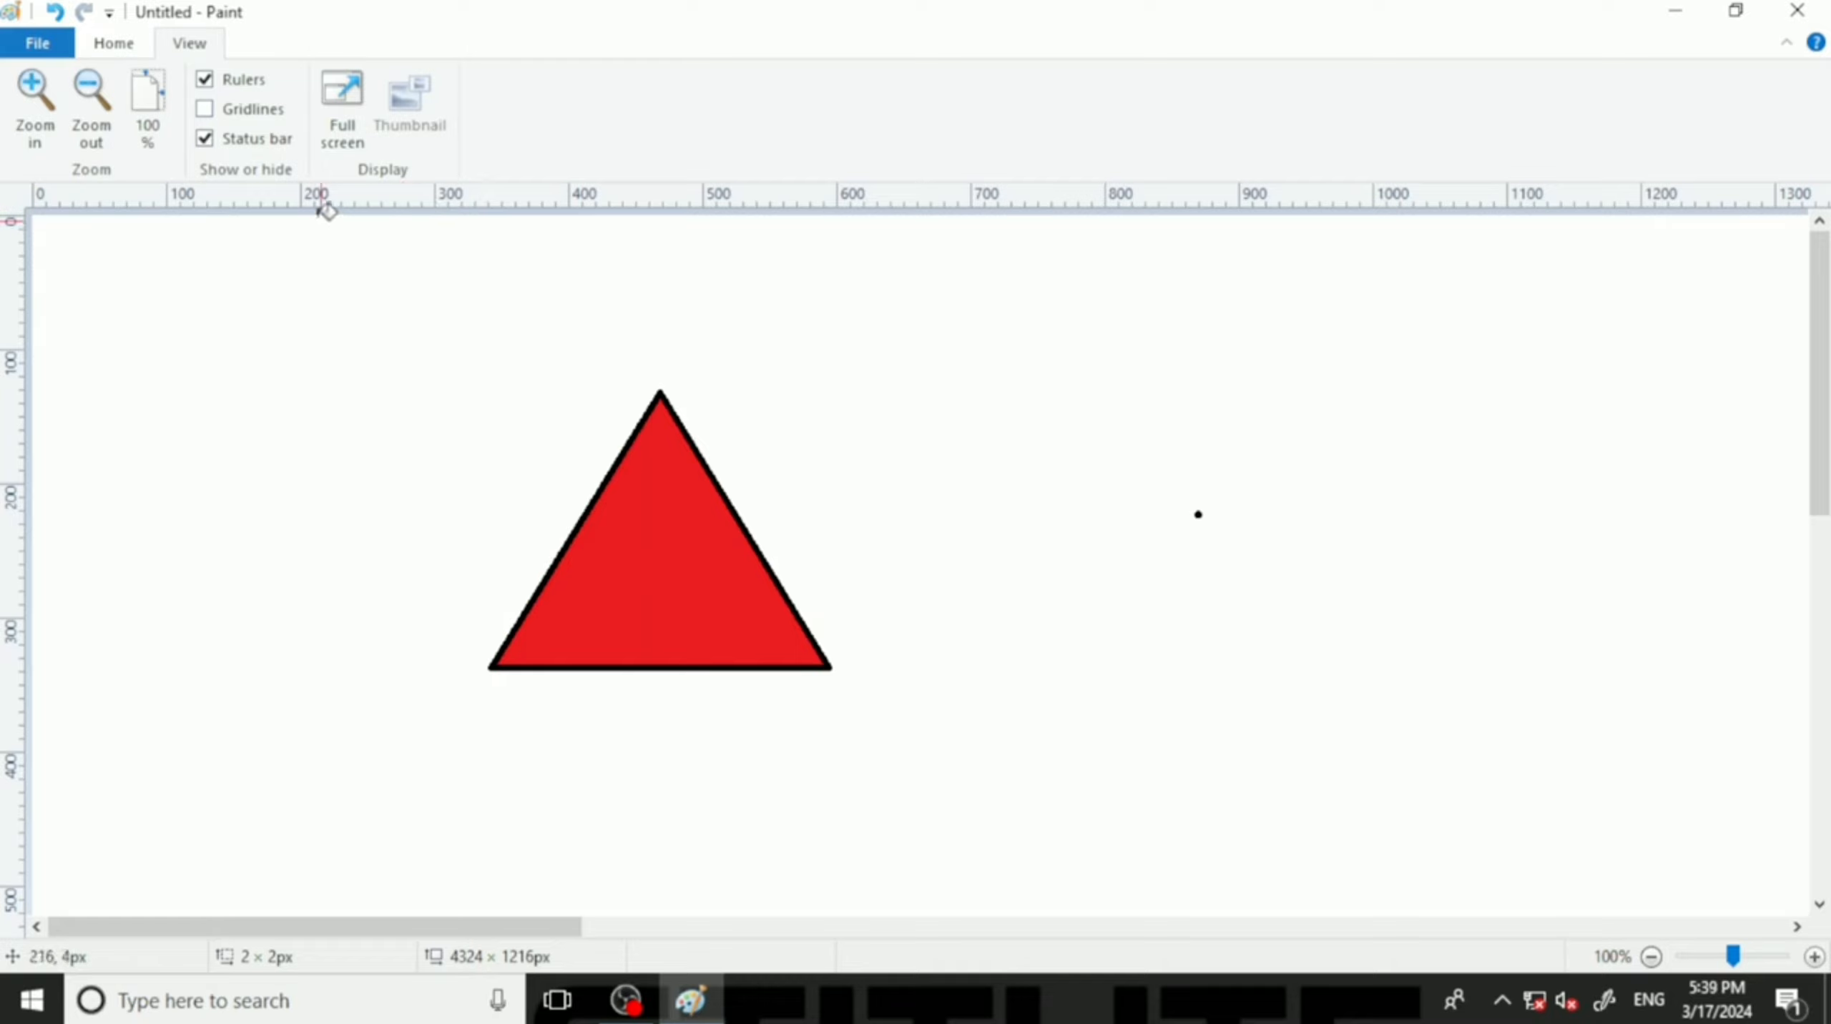
pyautogui.click(228, 79)
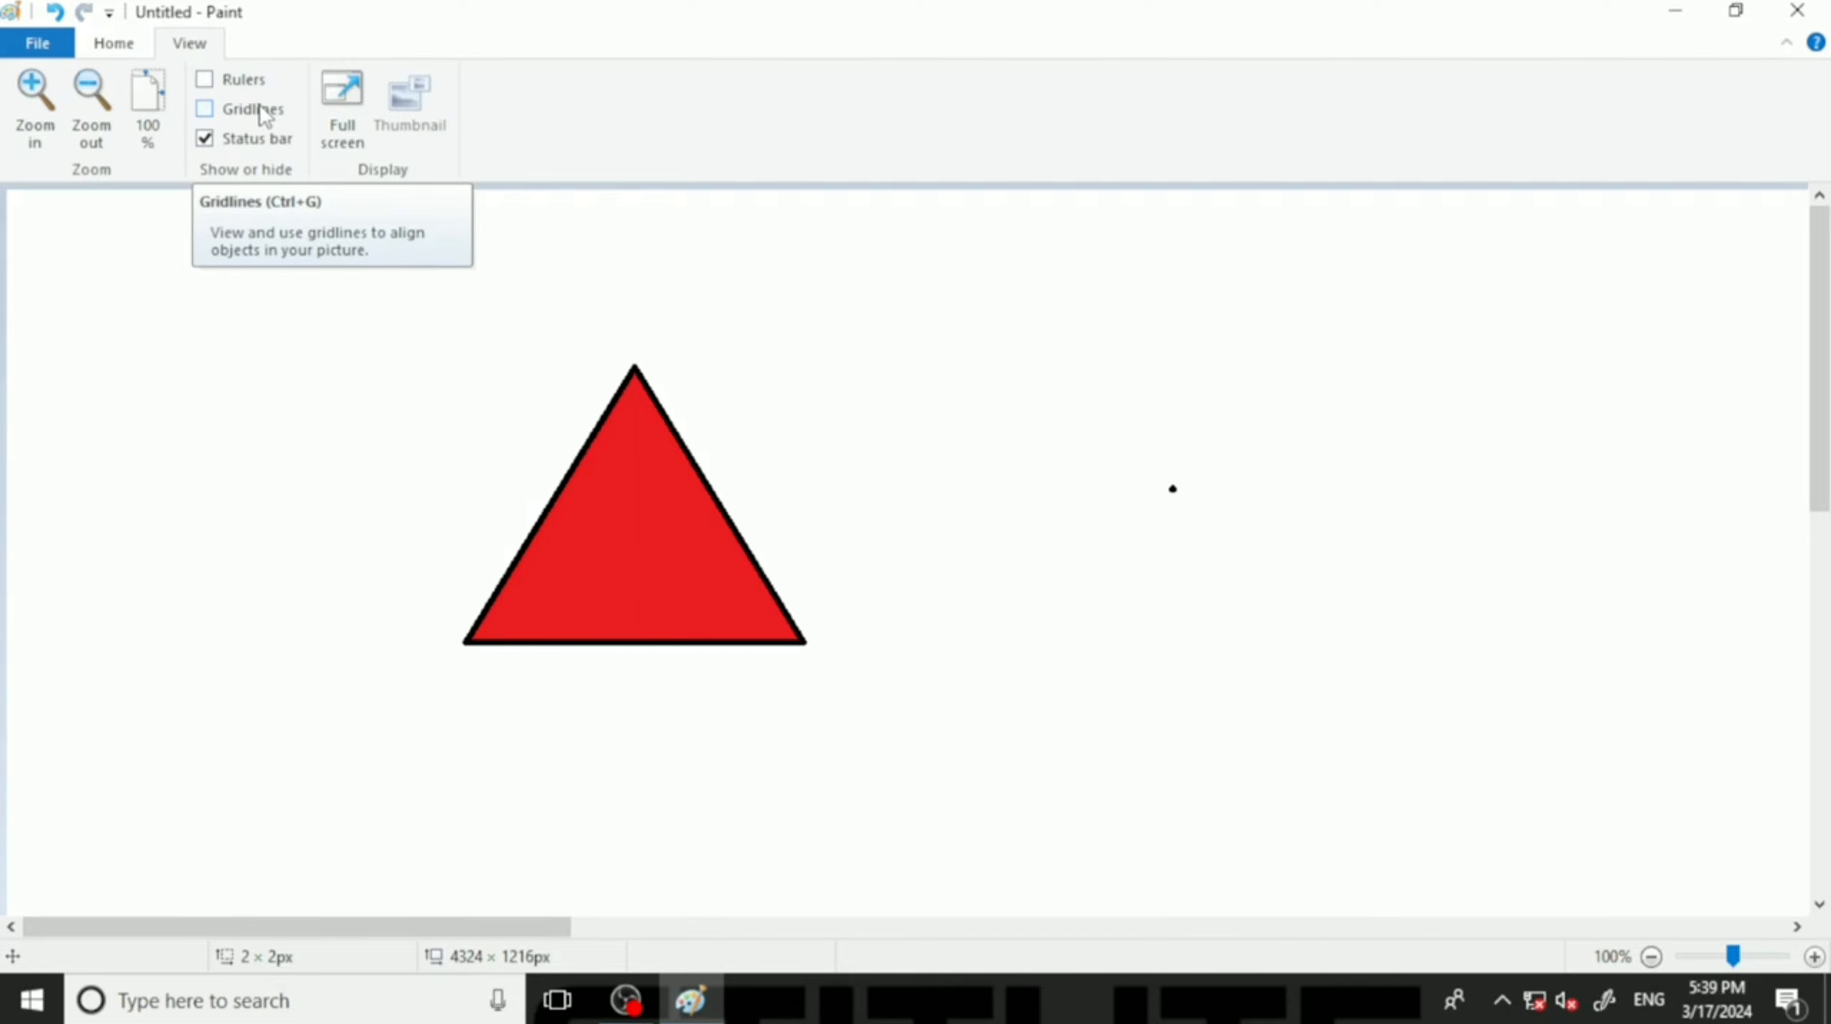
pyautogui.click(261, 106)
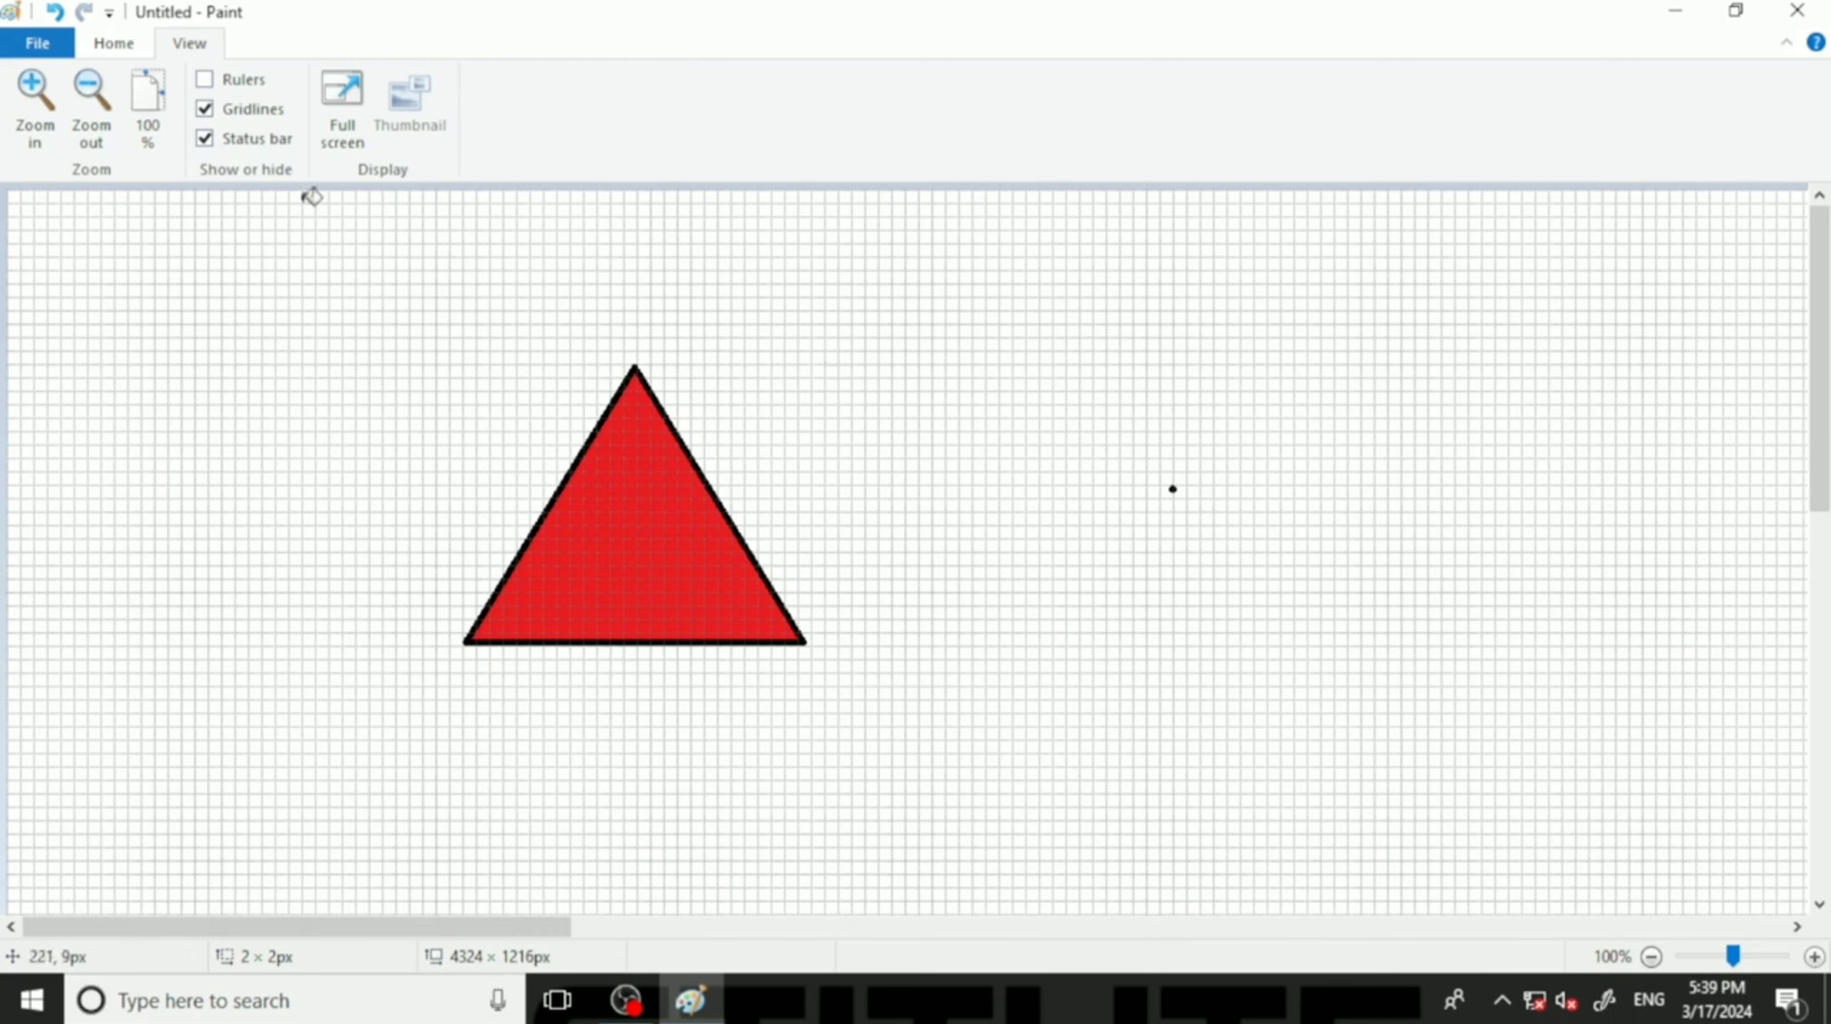
pyautogui.click(206, 109)
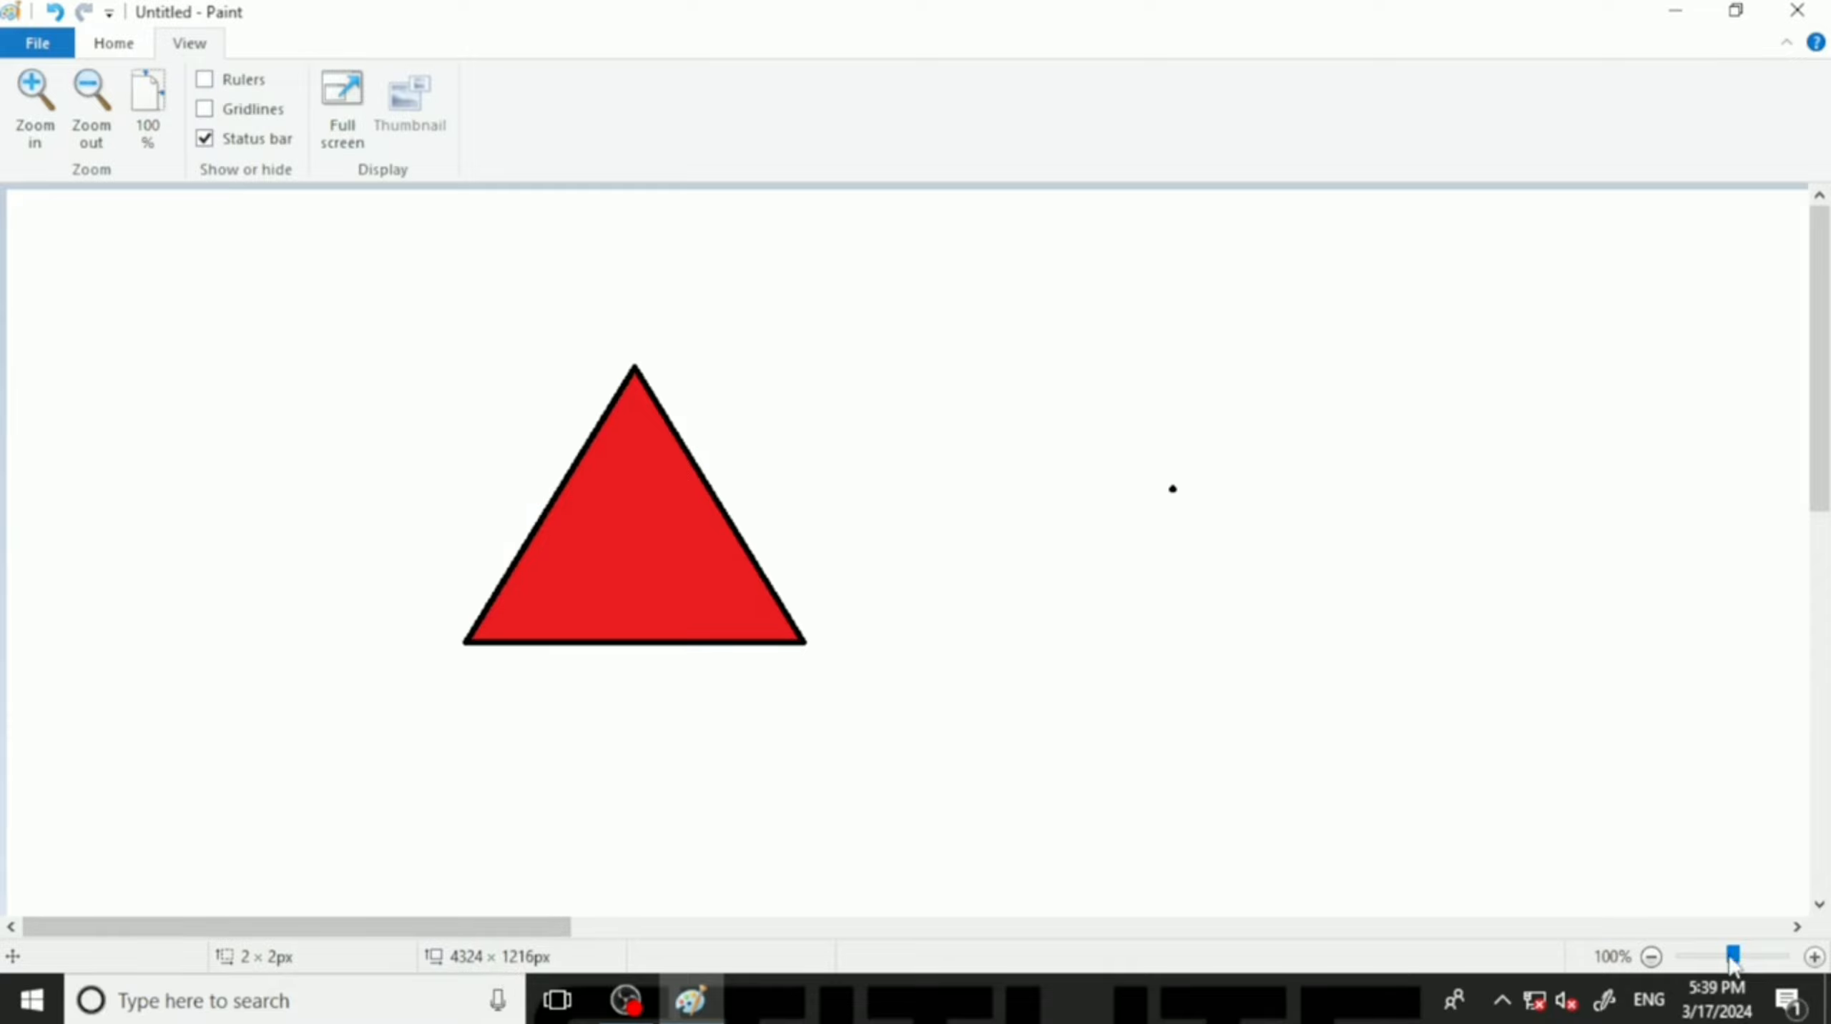
# Hide and restore the status bar, and view the picture in full screen before returning to the editor.
pyautogui.click(207, 140)
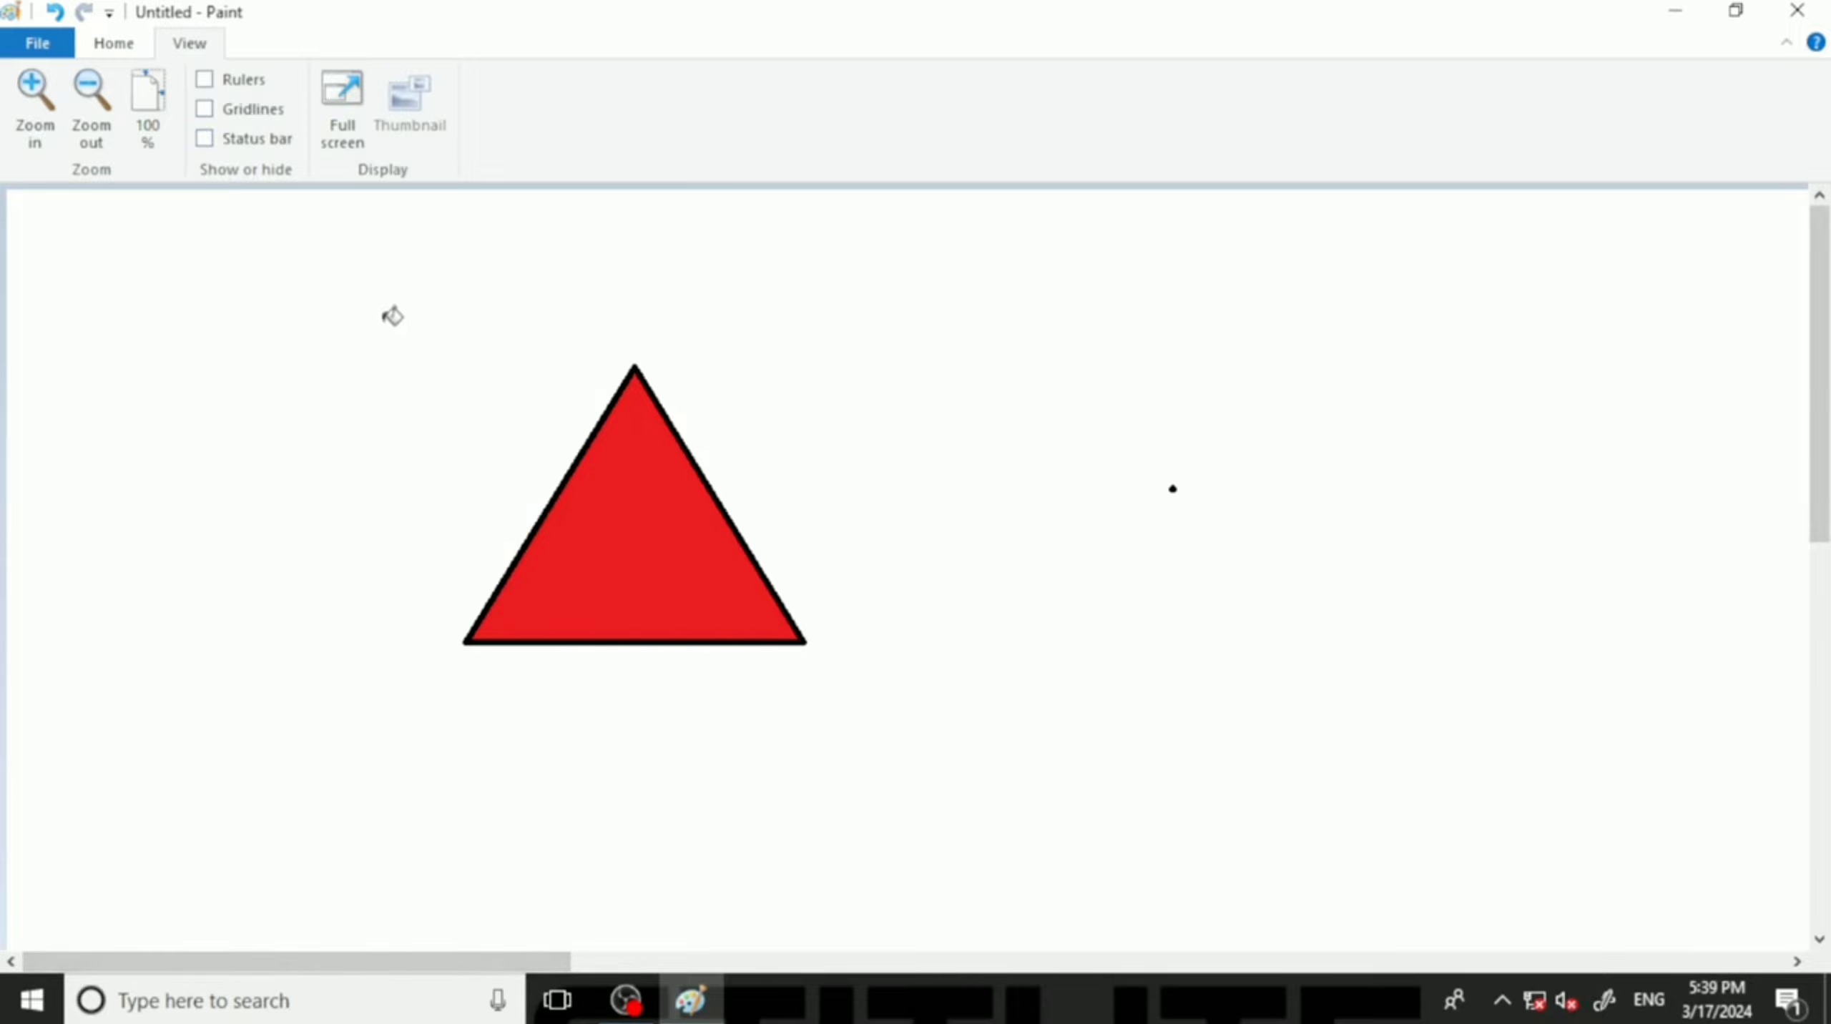
pyautogui.click(248, 140)
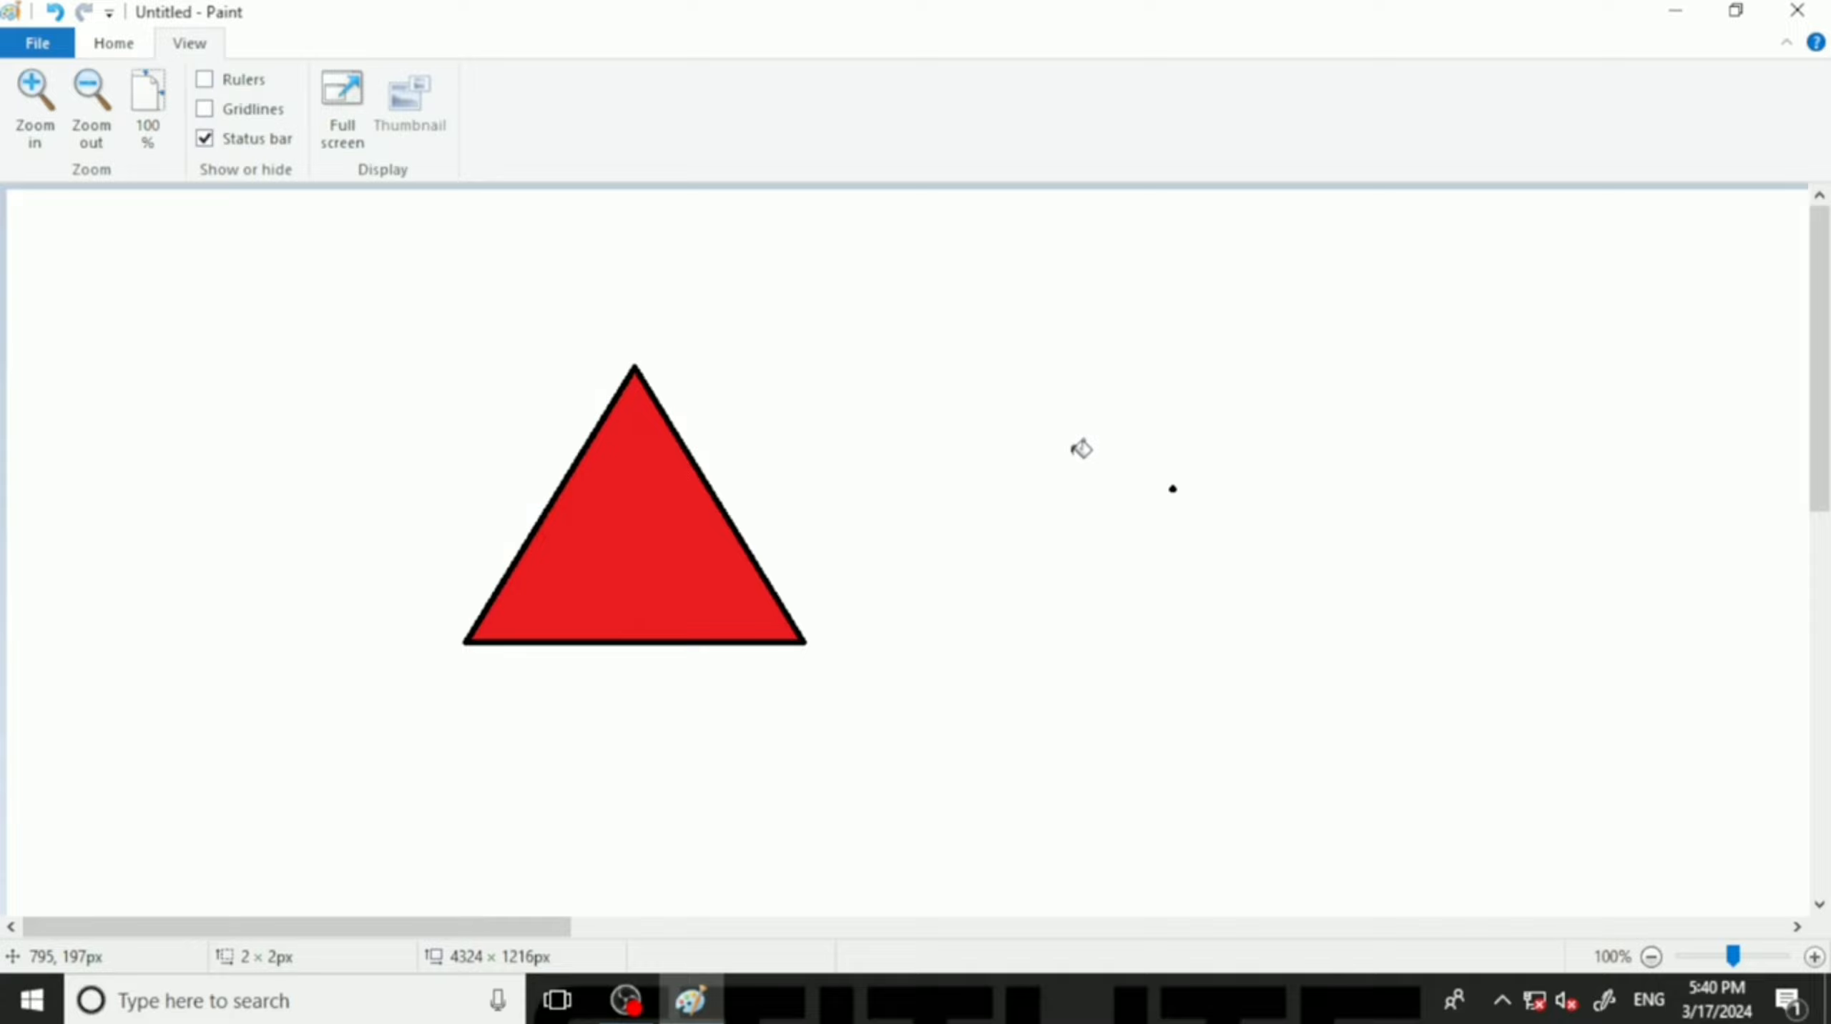
pyautogui.click(343, 108)
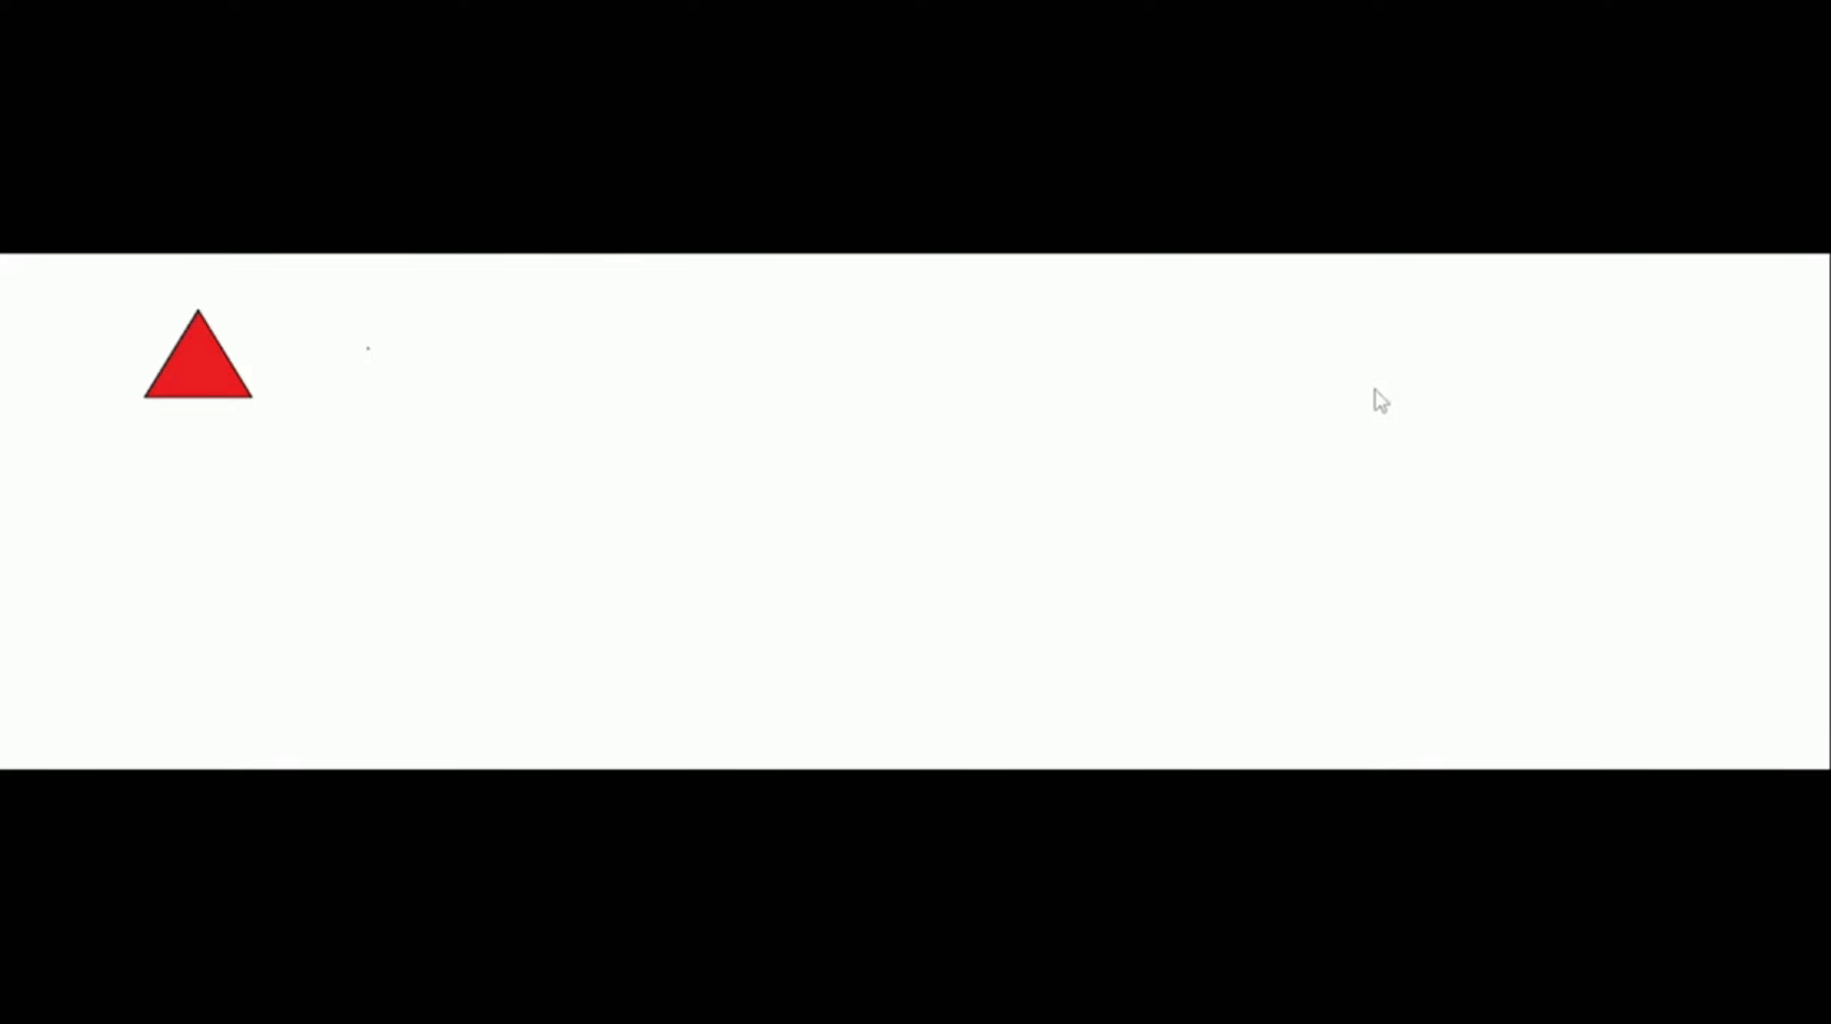
pyautogui.click(703, 221)
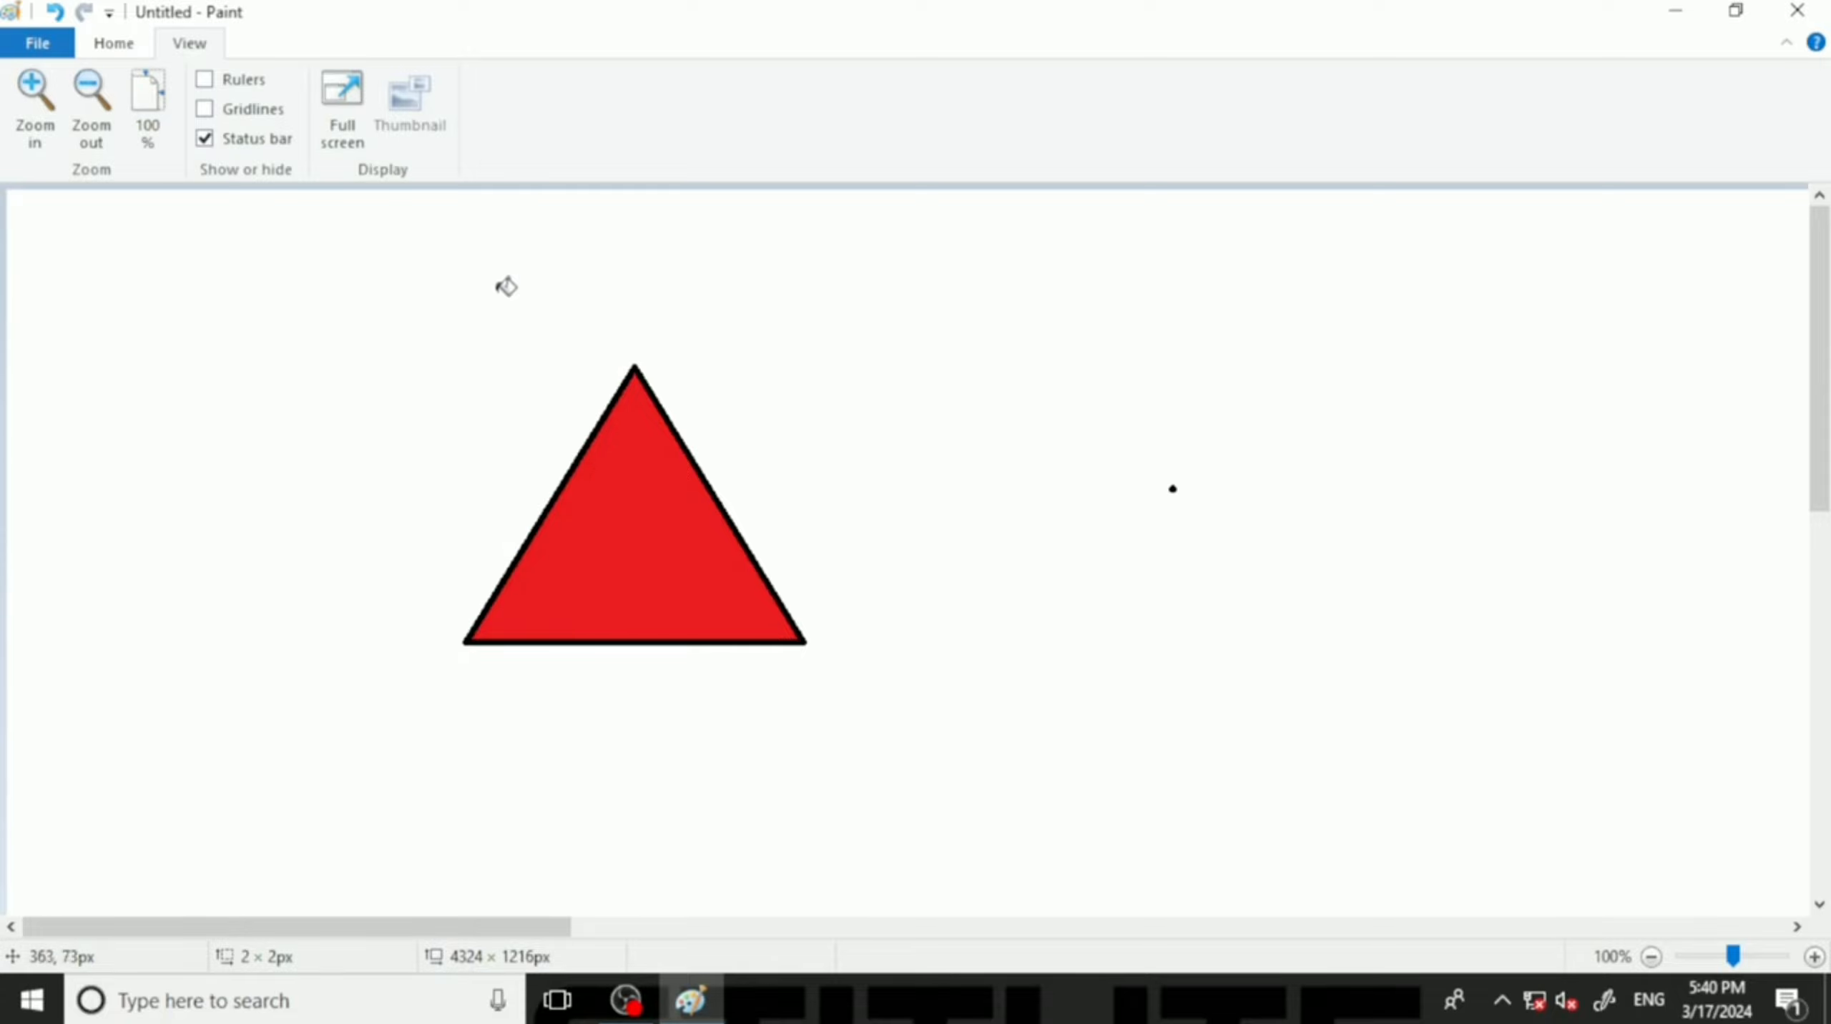
# Select the entire canvas and delete the red triangle and the stray dot.
pyautogui.hotkey('ctrl', 'a')
pyautogui.press('Delete')
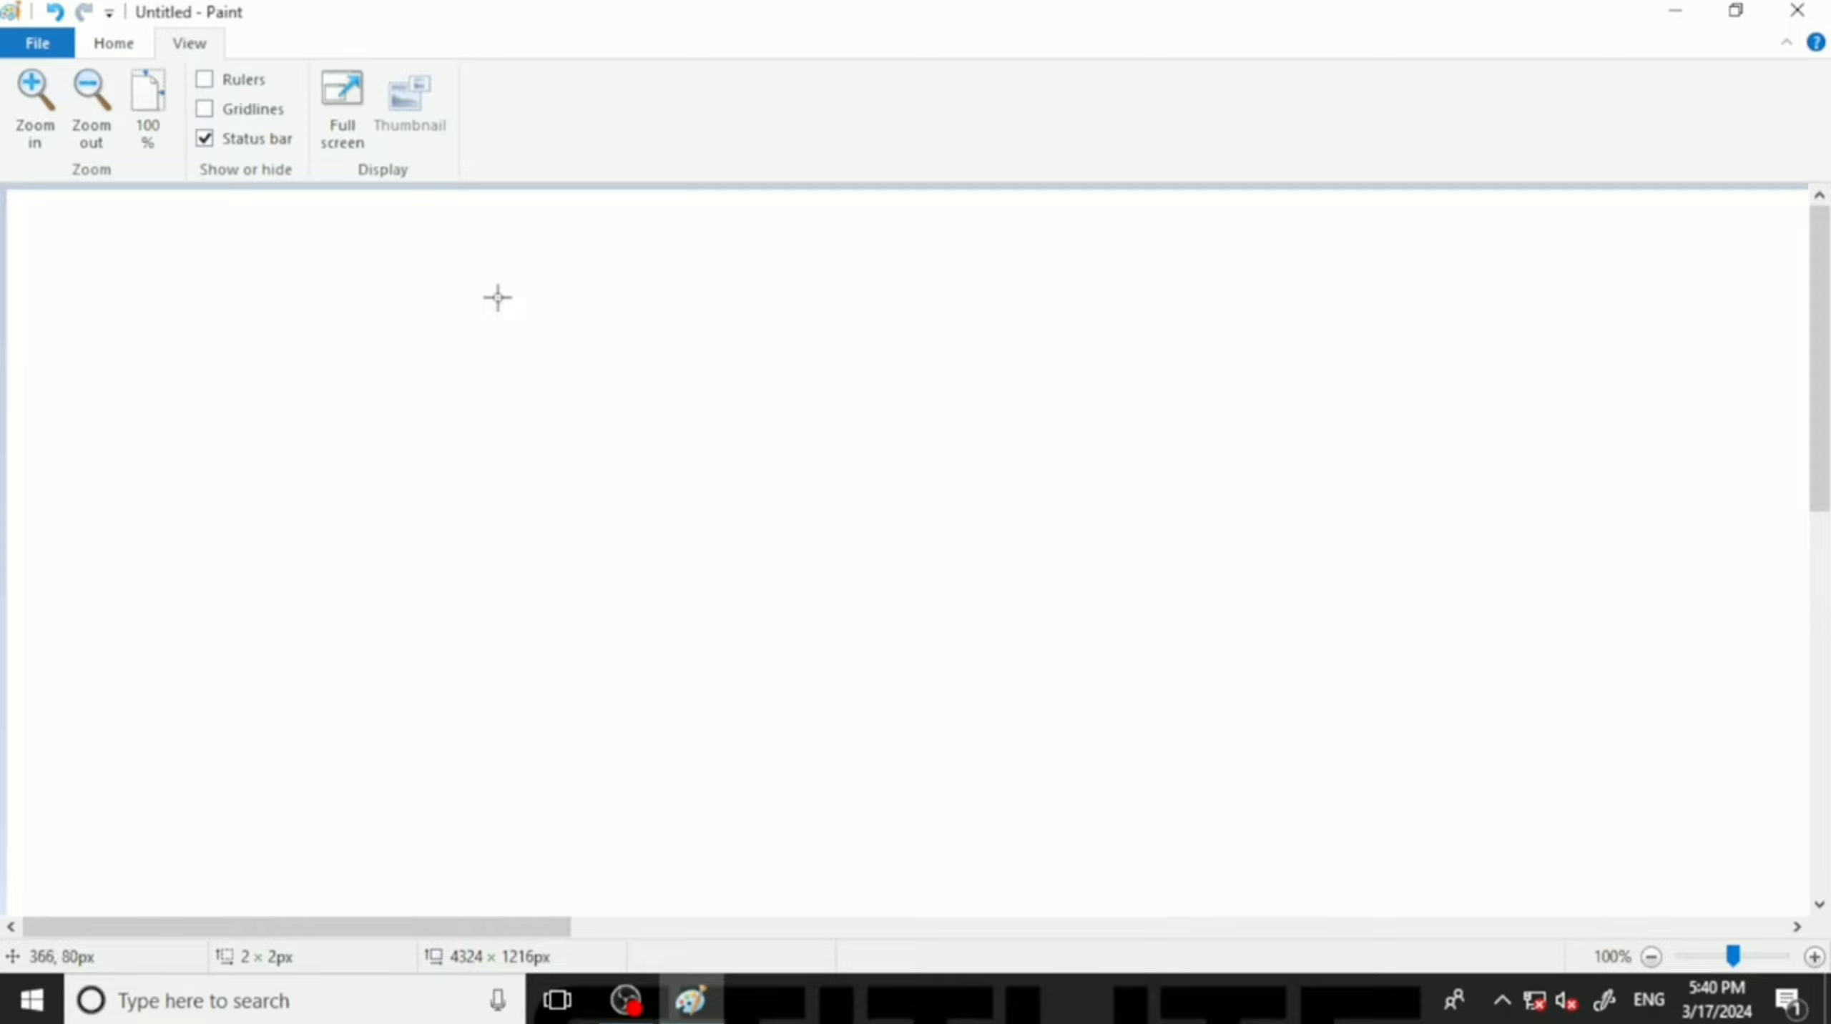
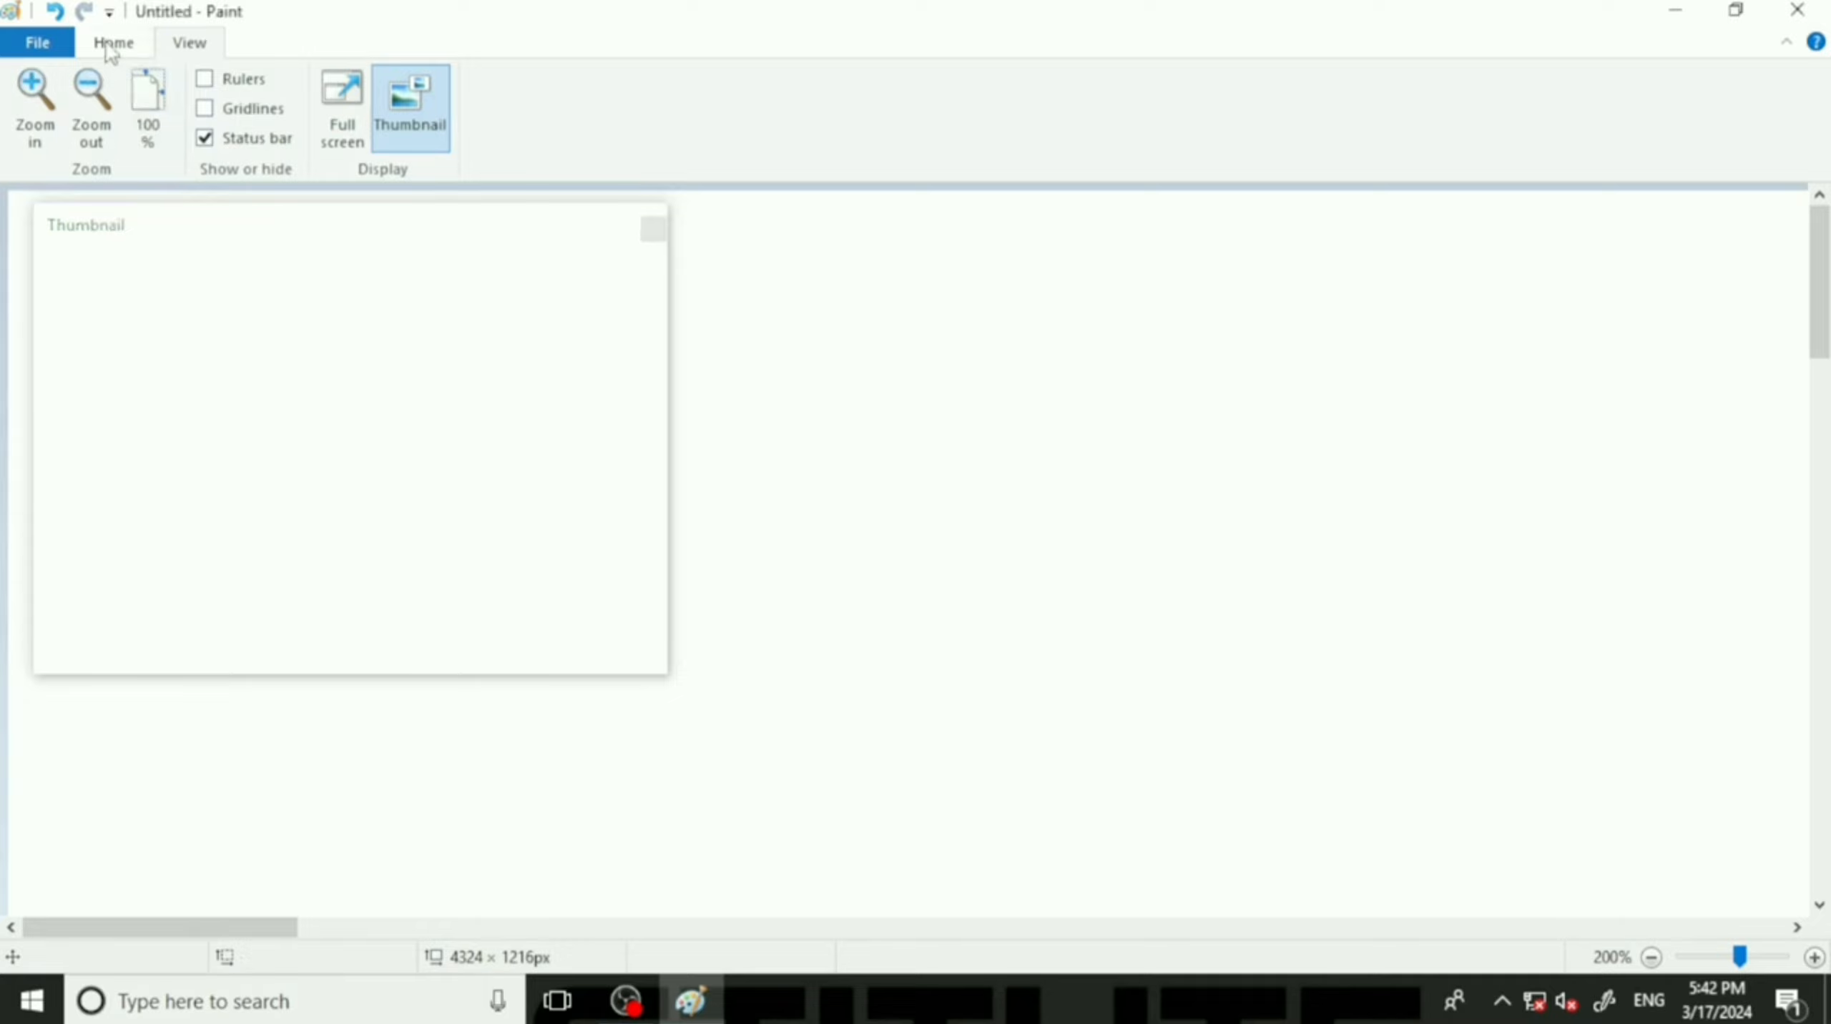
# Draw a black outlined ellipse of about 127 × 116 px beside the thumbnail preview.
pyautogui.click(113, 42)
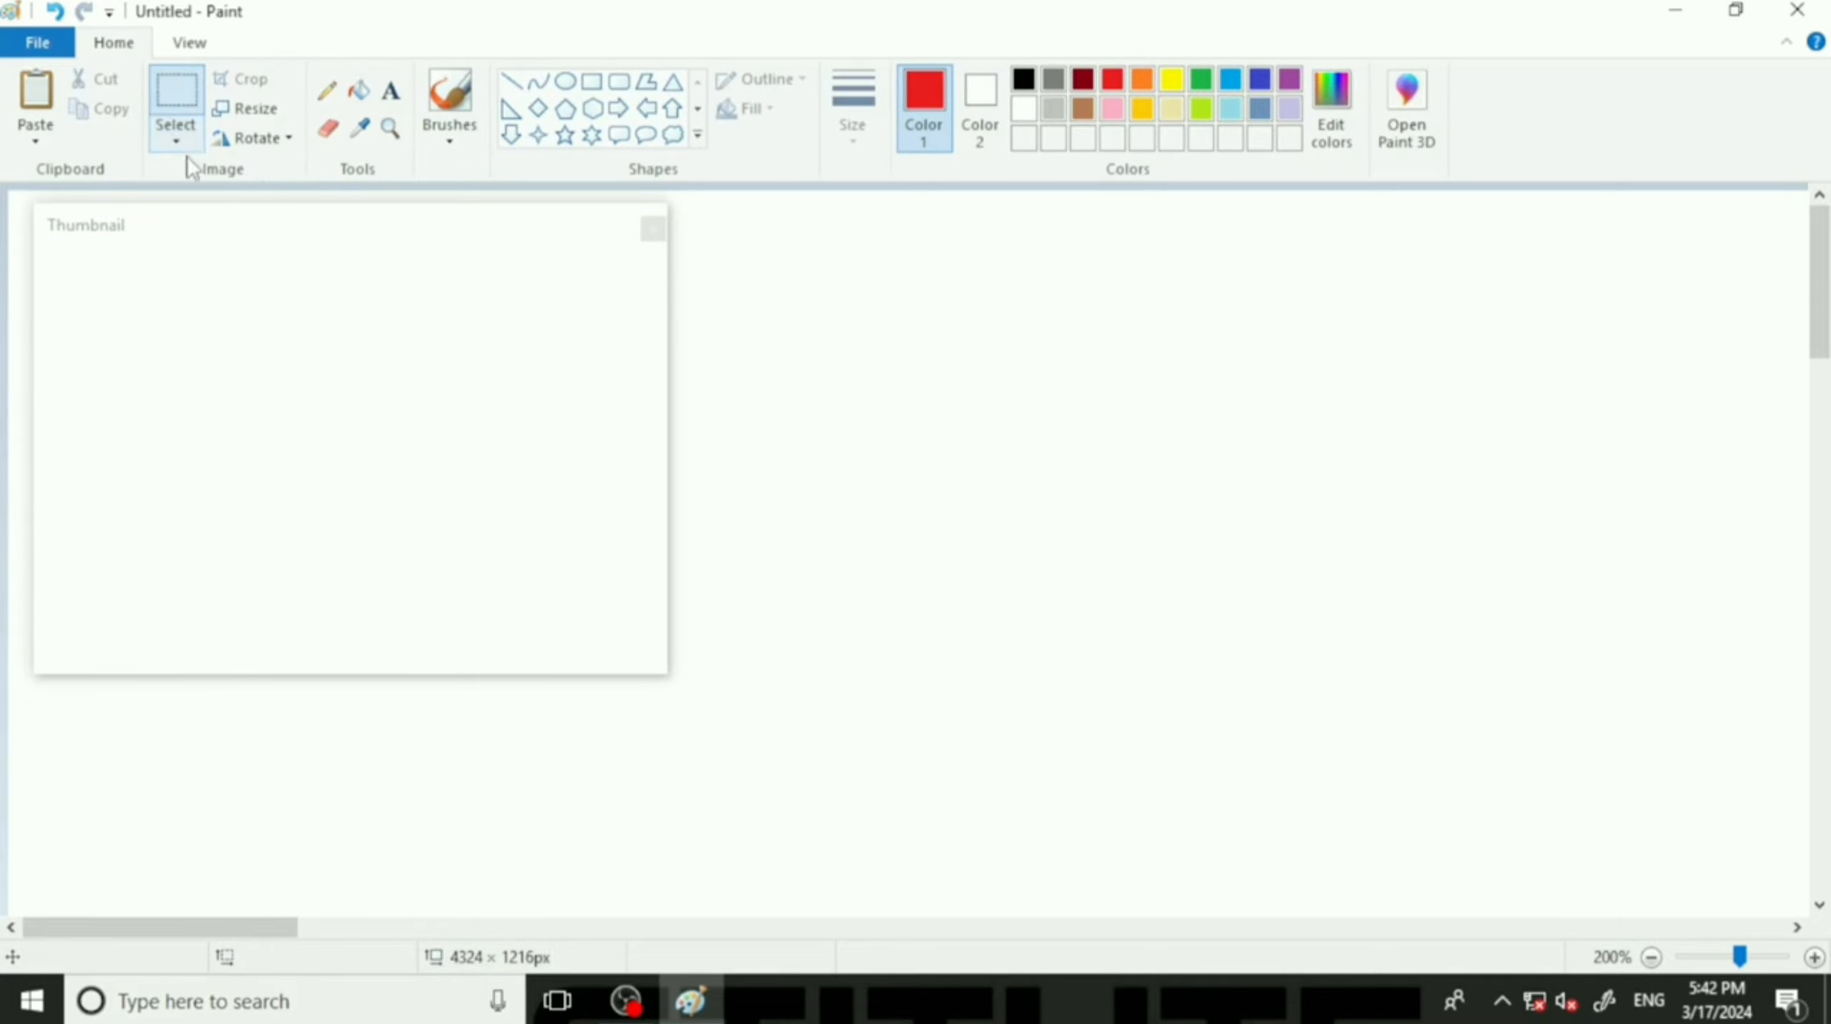
pyautogui.click(566, 85)
pyautogui.click(1022, 80)
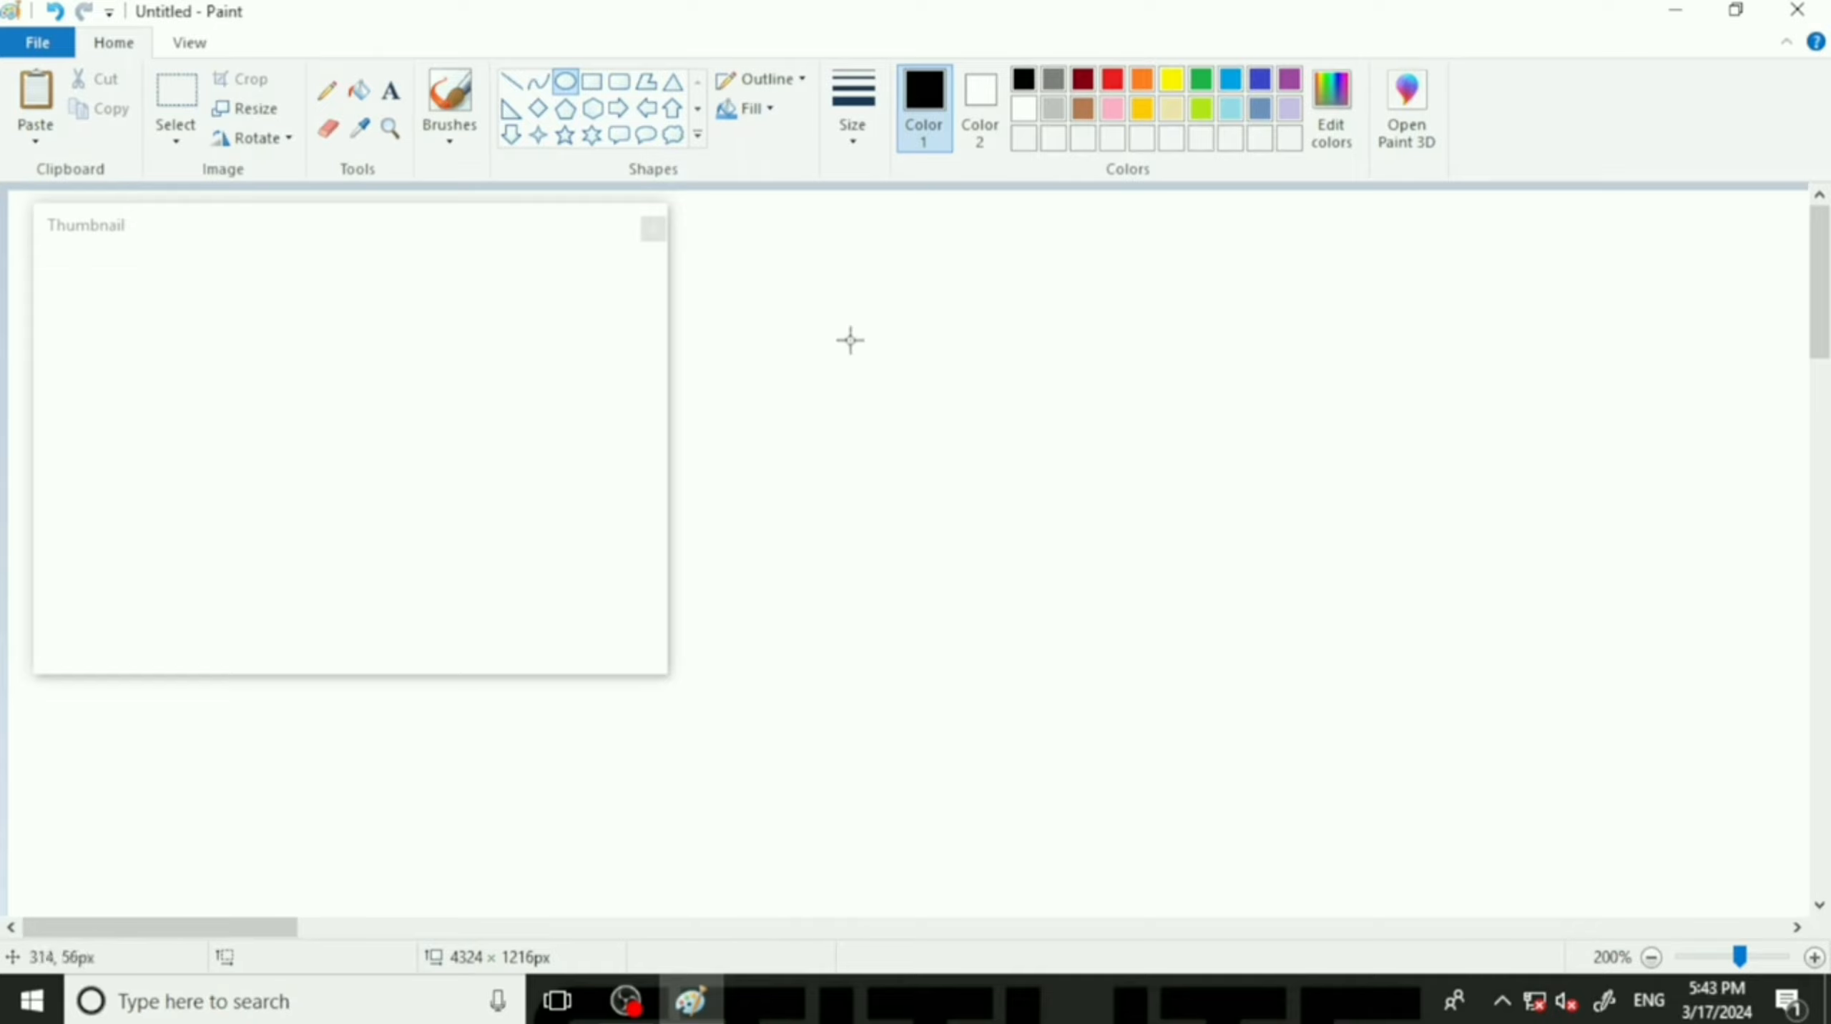
pyautogui.moveTo(849, 323); pyautogui.dragTo(1189, 635)
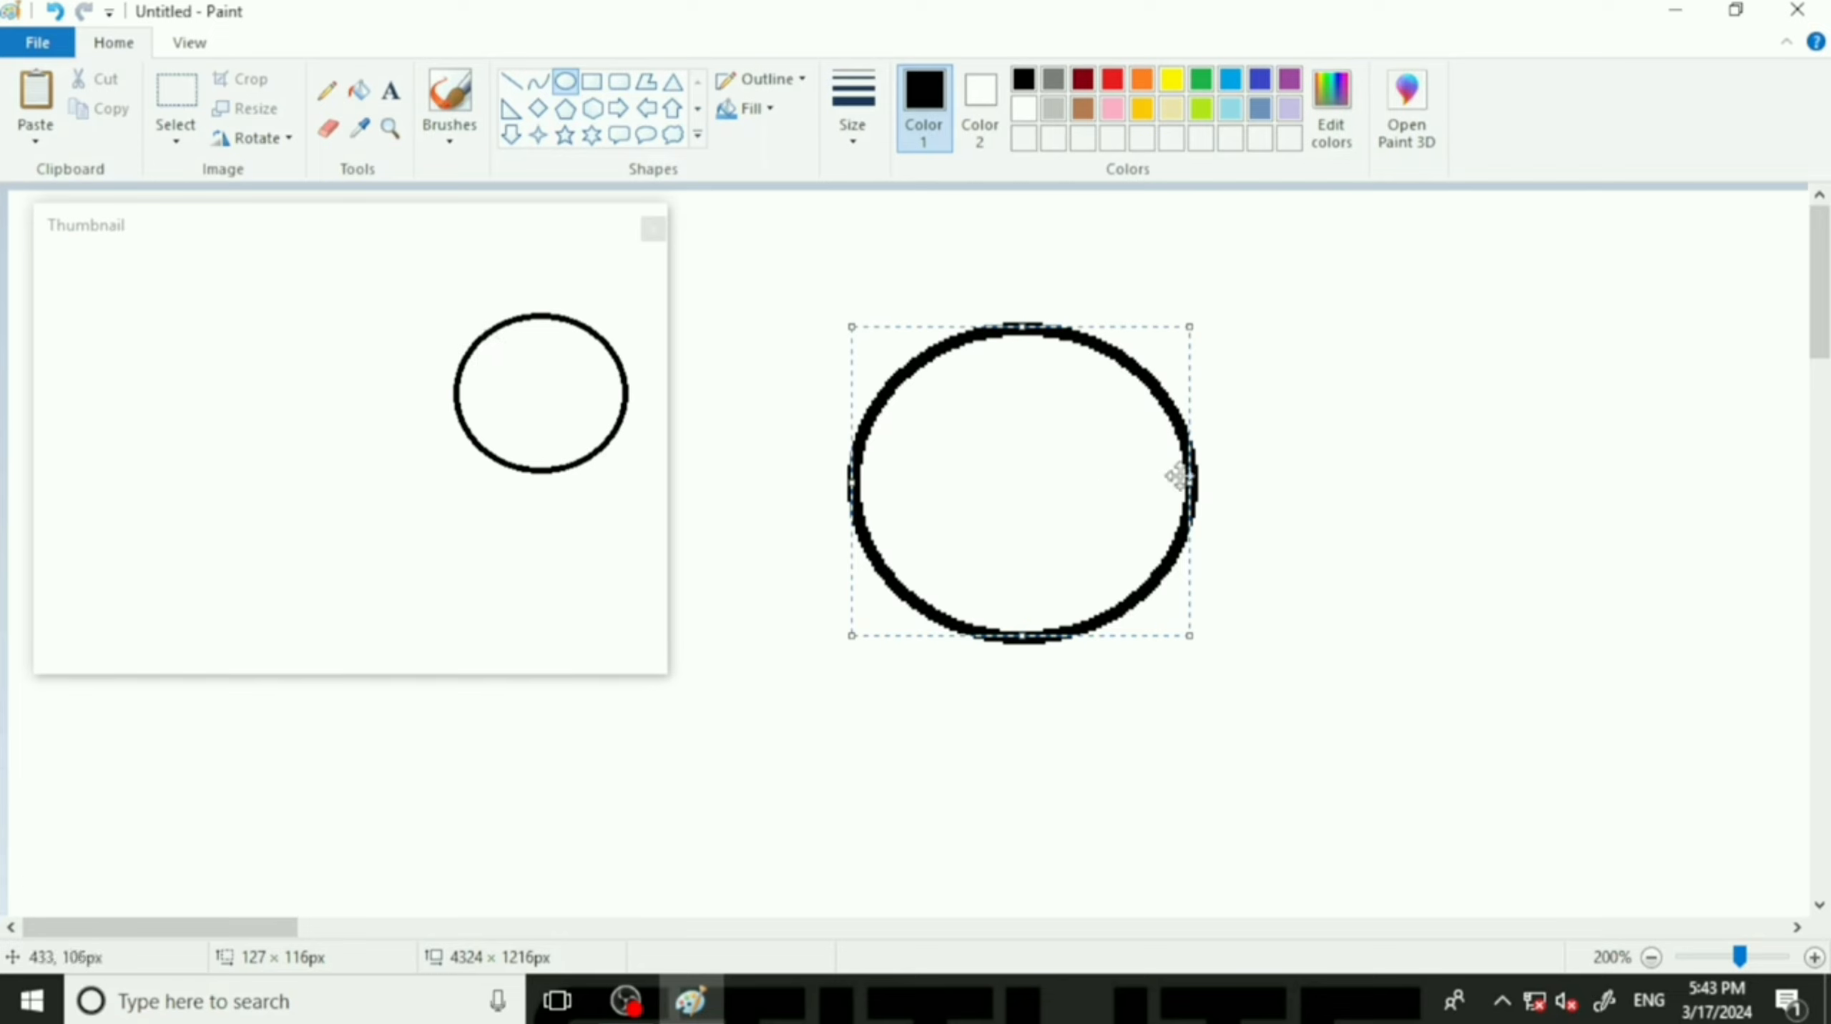
# Draw two small black ellipses as eyes inside the circle, the second about 21 × 24 px, and nudge the second down level with the first.
pyautogui.click(1311, 466)
pyautogui.moveTo(926, 414); pyautogui.dragTo(982, 475)
pyautogui.click(1182, 532)
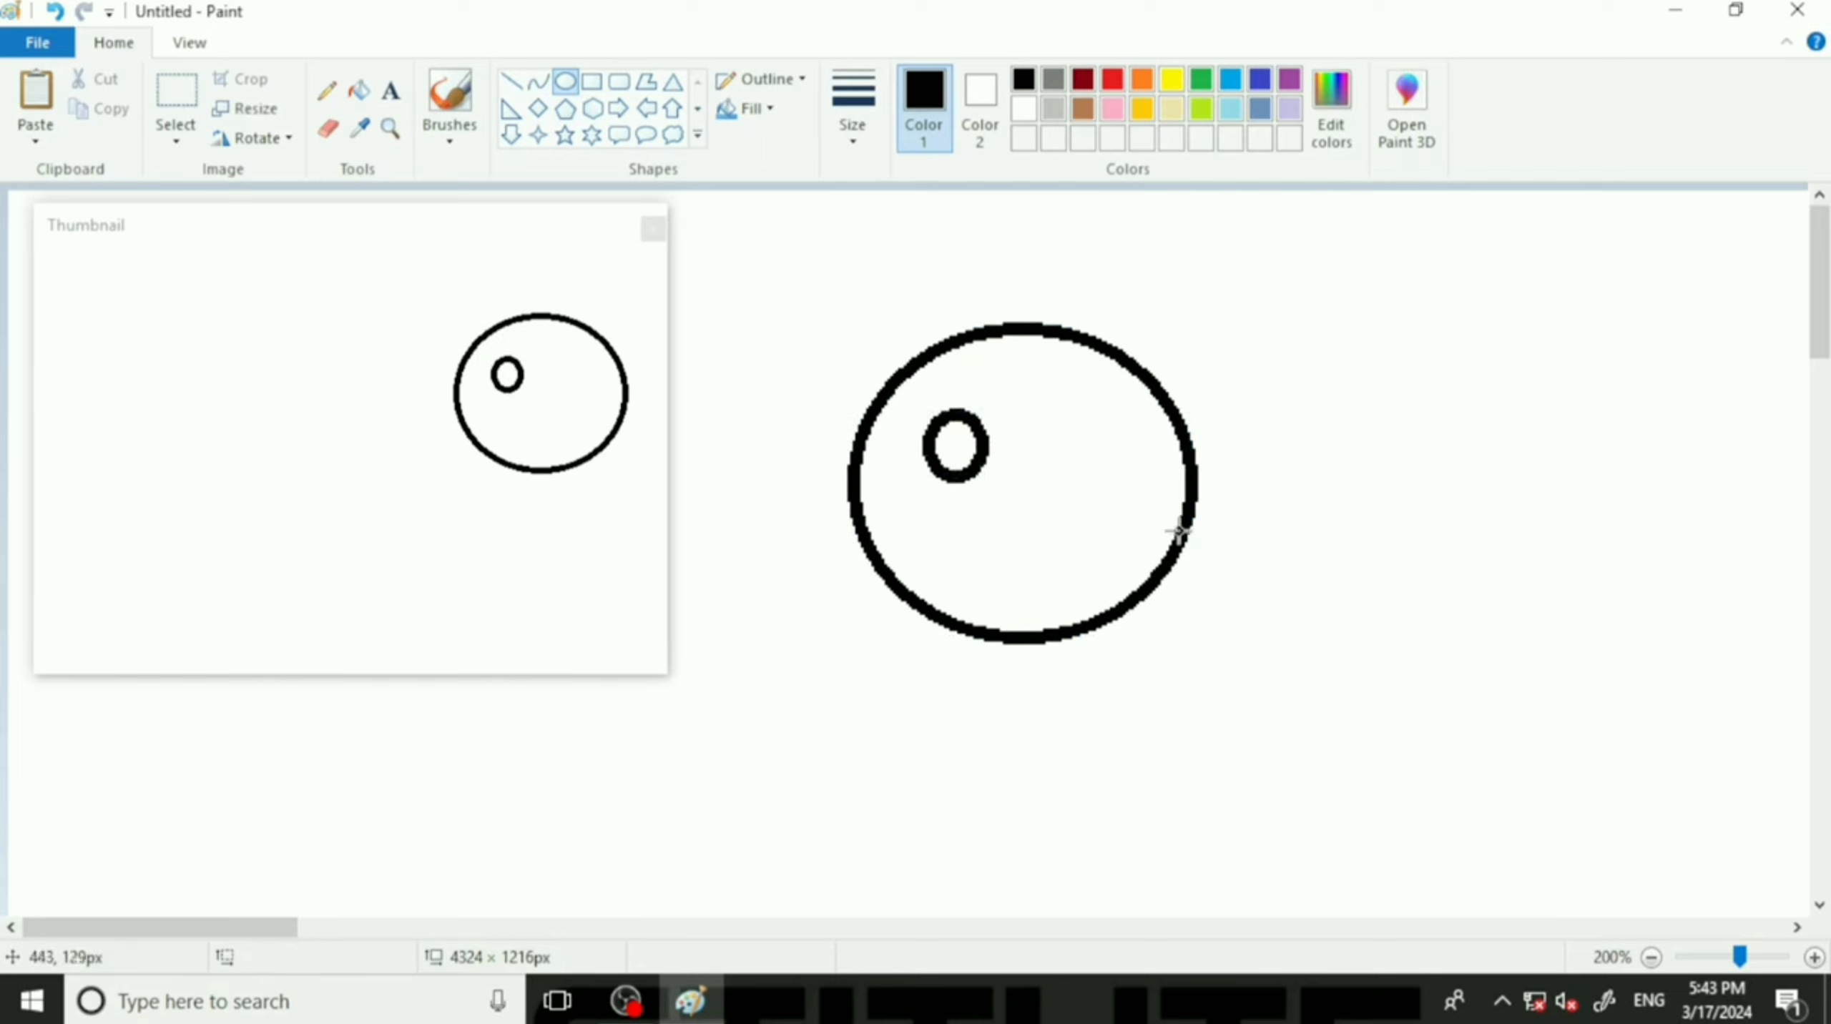
pyautogui.moveTo(1037, 410); pyautogui.dragTo(1090, 471)
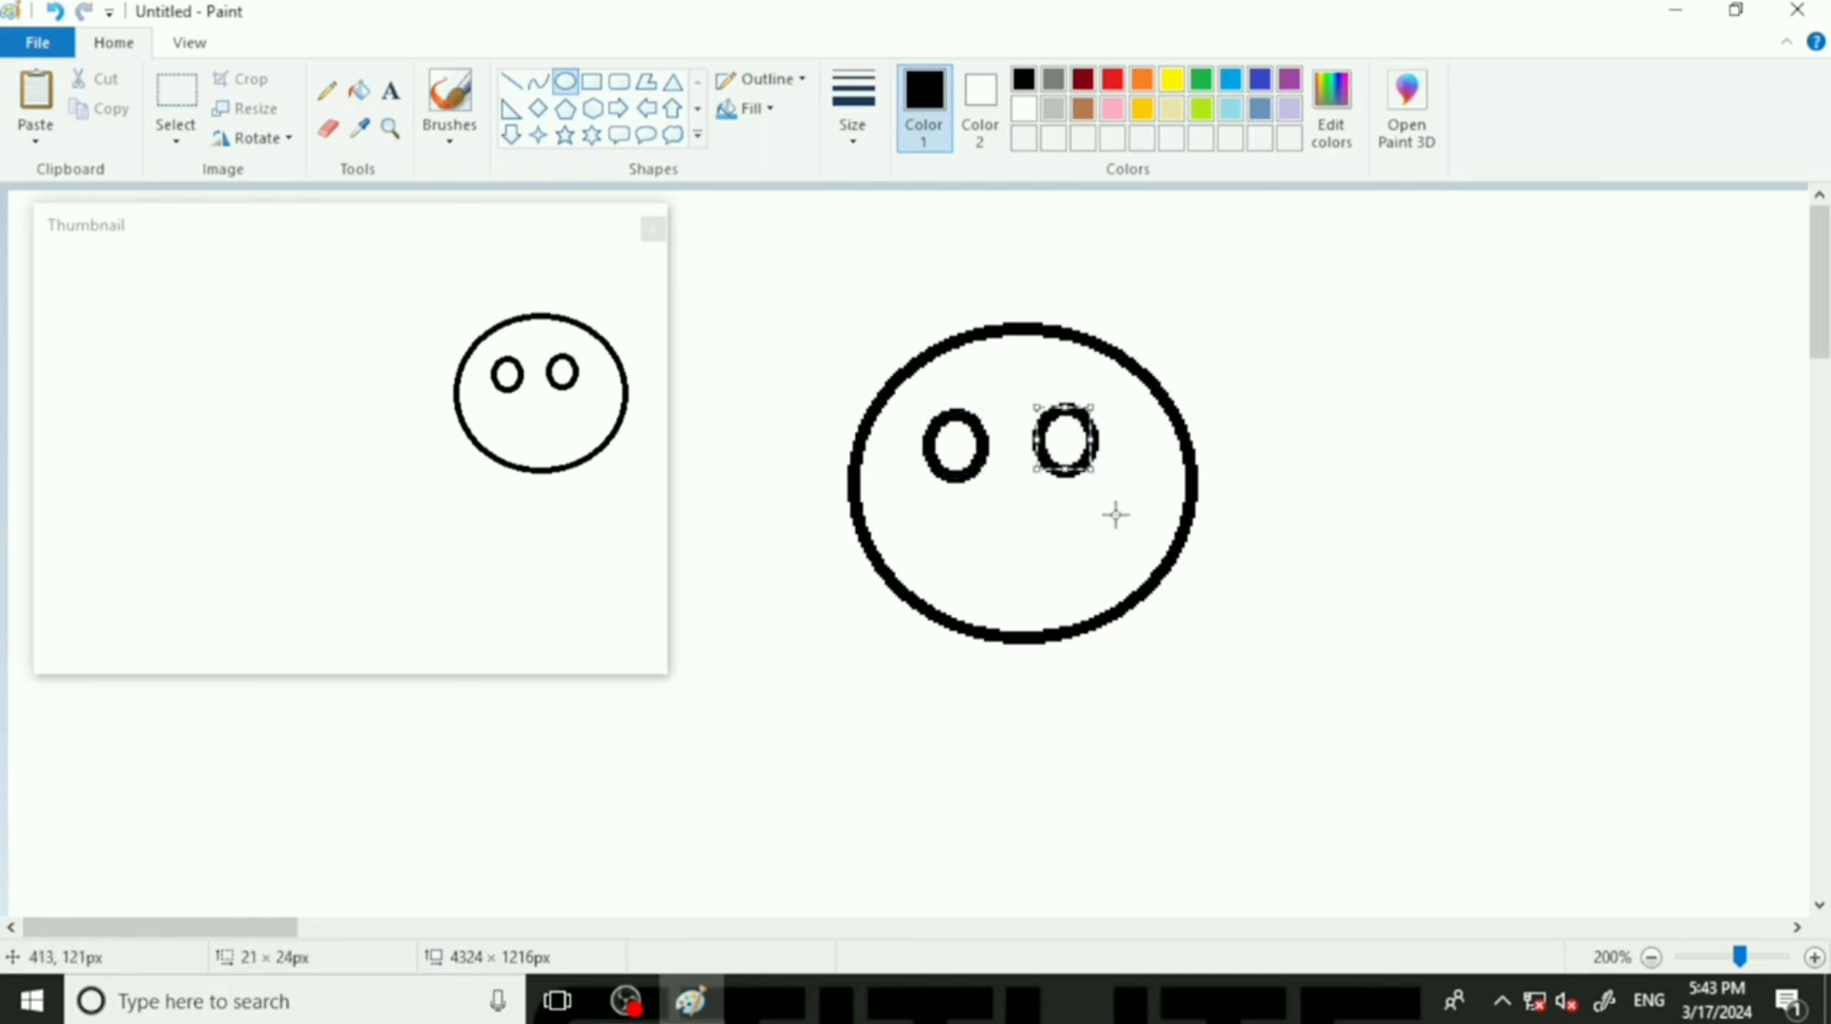
pyautogui.press('Down')
pyautogui.press('Down')
pyautogui.press('Down')
pyautogui.press('Down')
pyautogui.press('Down')
pyautogui.press('Down')
pyautogui.press('Down')
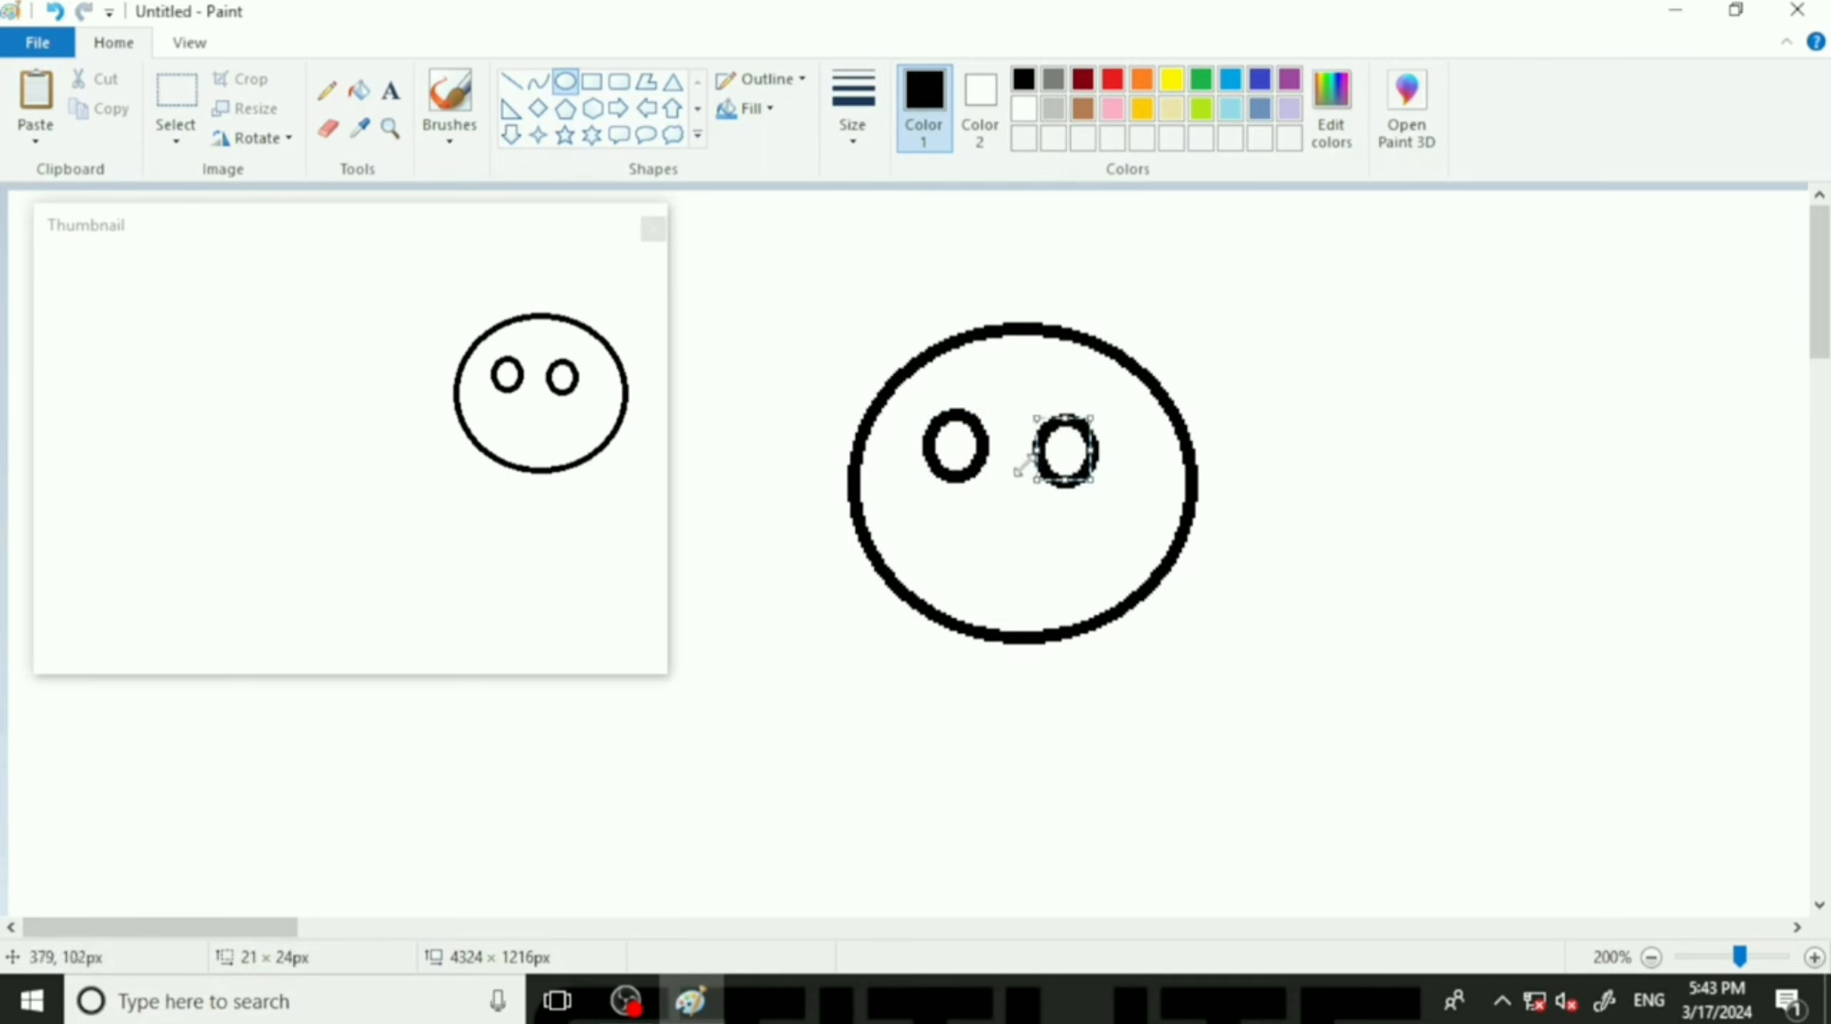
# Draw a curved smile of about 64 × 22 px below the eyes and fill the face yellow.
pyautogui.click(539, 83)
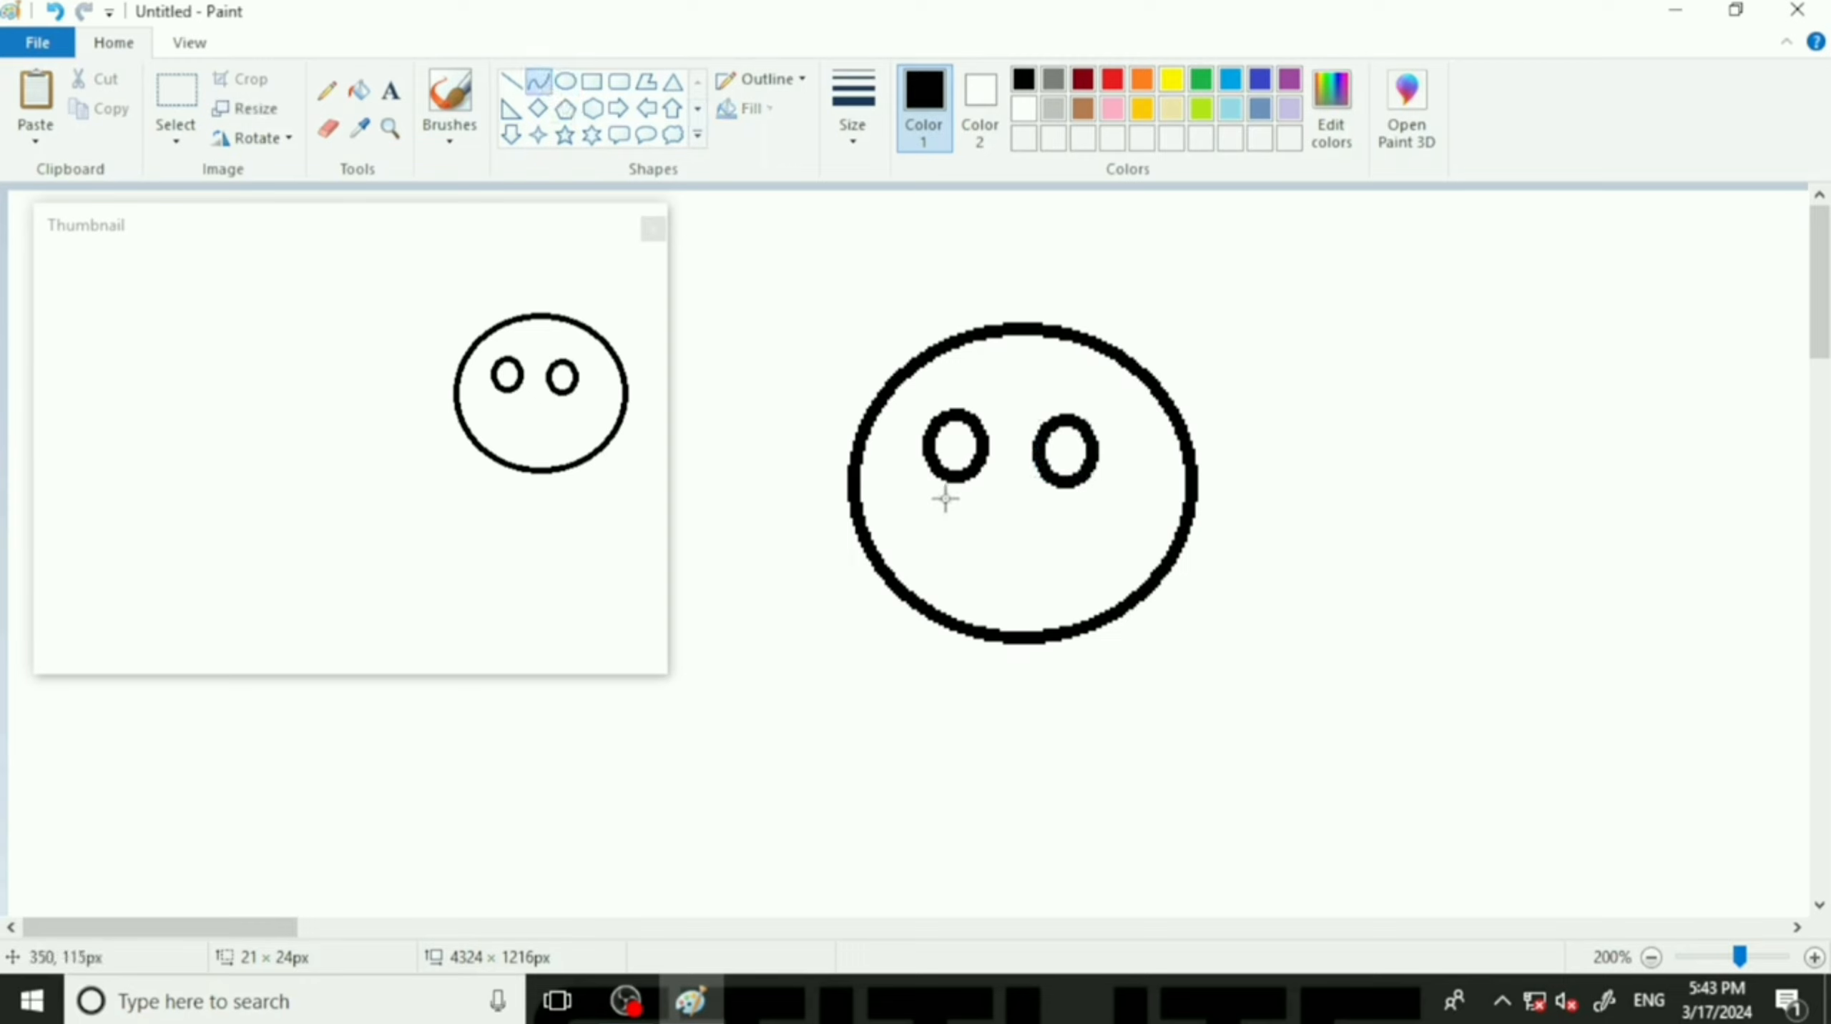
pyautogui.moveTo(943, 537)
pyautogui.mouseDown()
pyautogui.moveTo(1114, 532)
pyautogui.moveTo(1019, 544)
pyautogui.moveTo(1021, 586)
pyautogui.mouseUp()
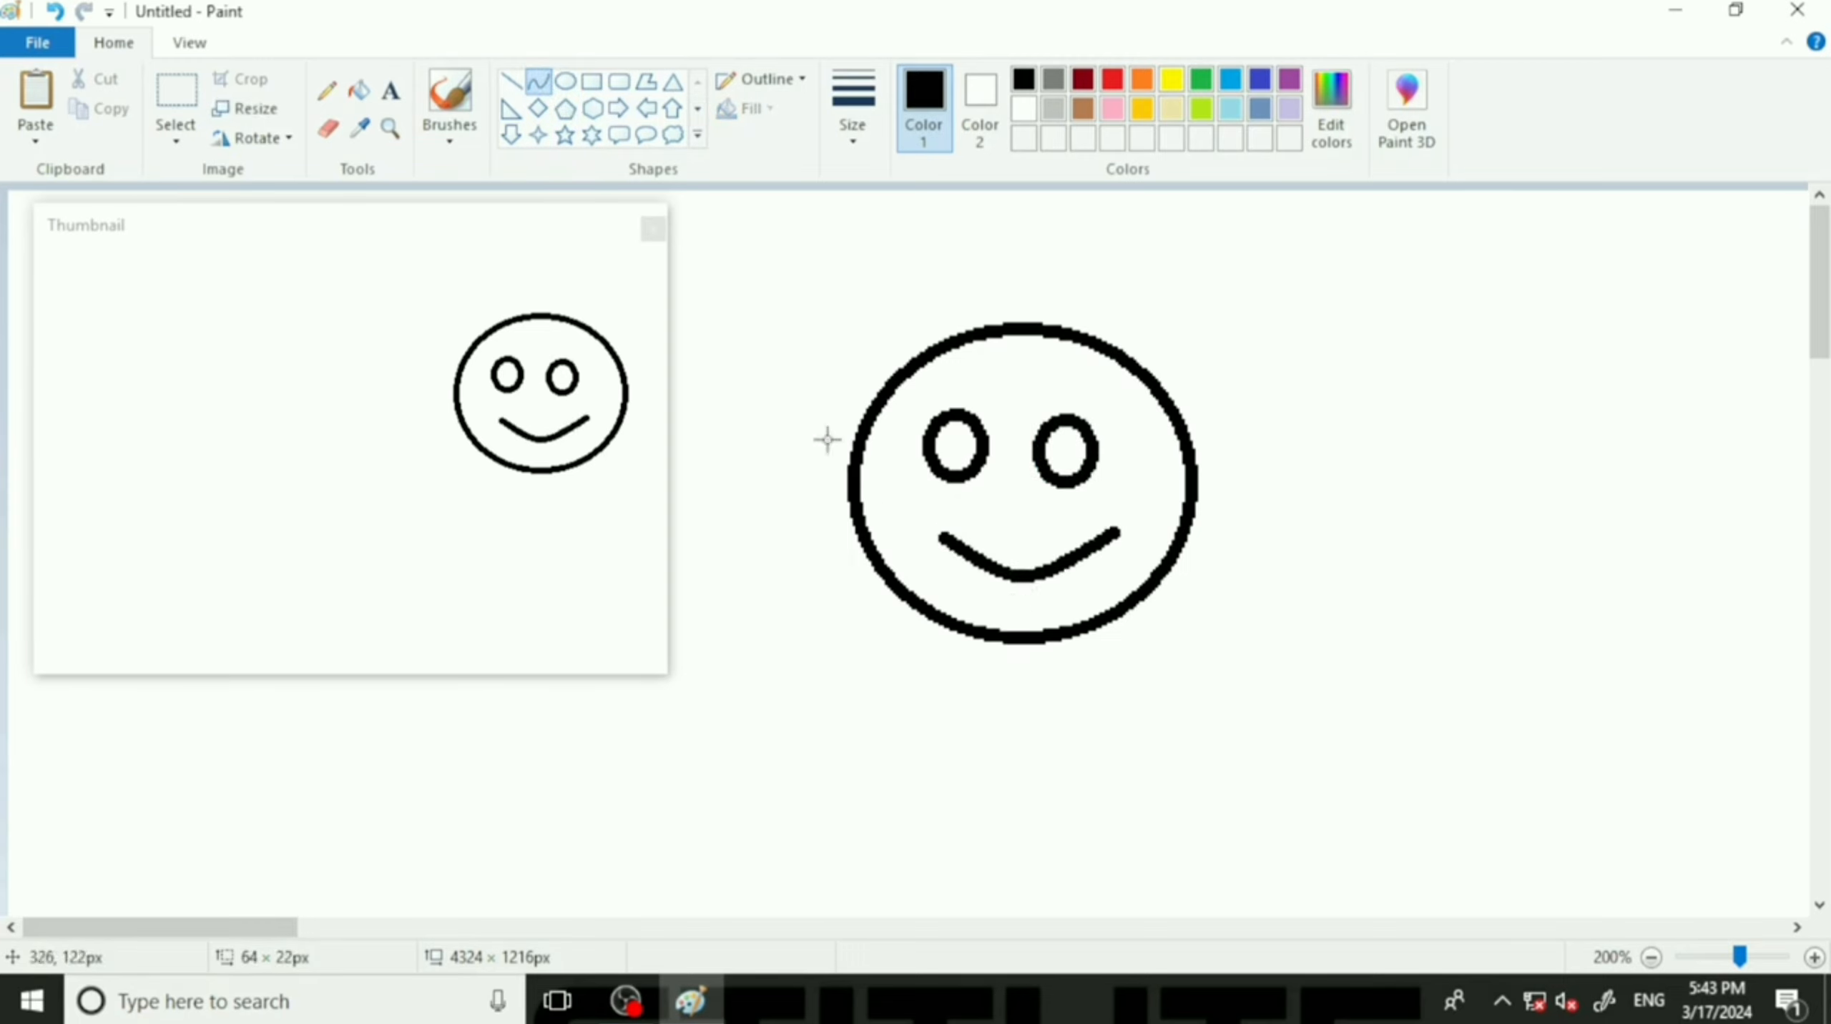
pyautogui.click(360, 91)
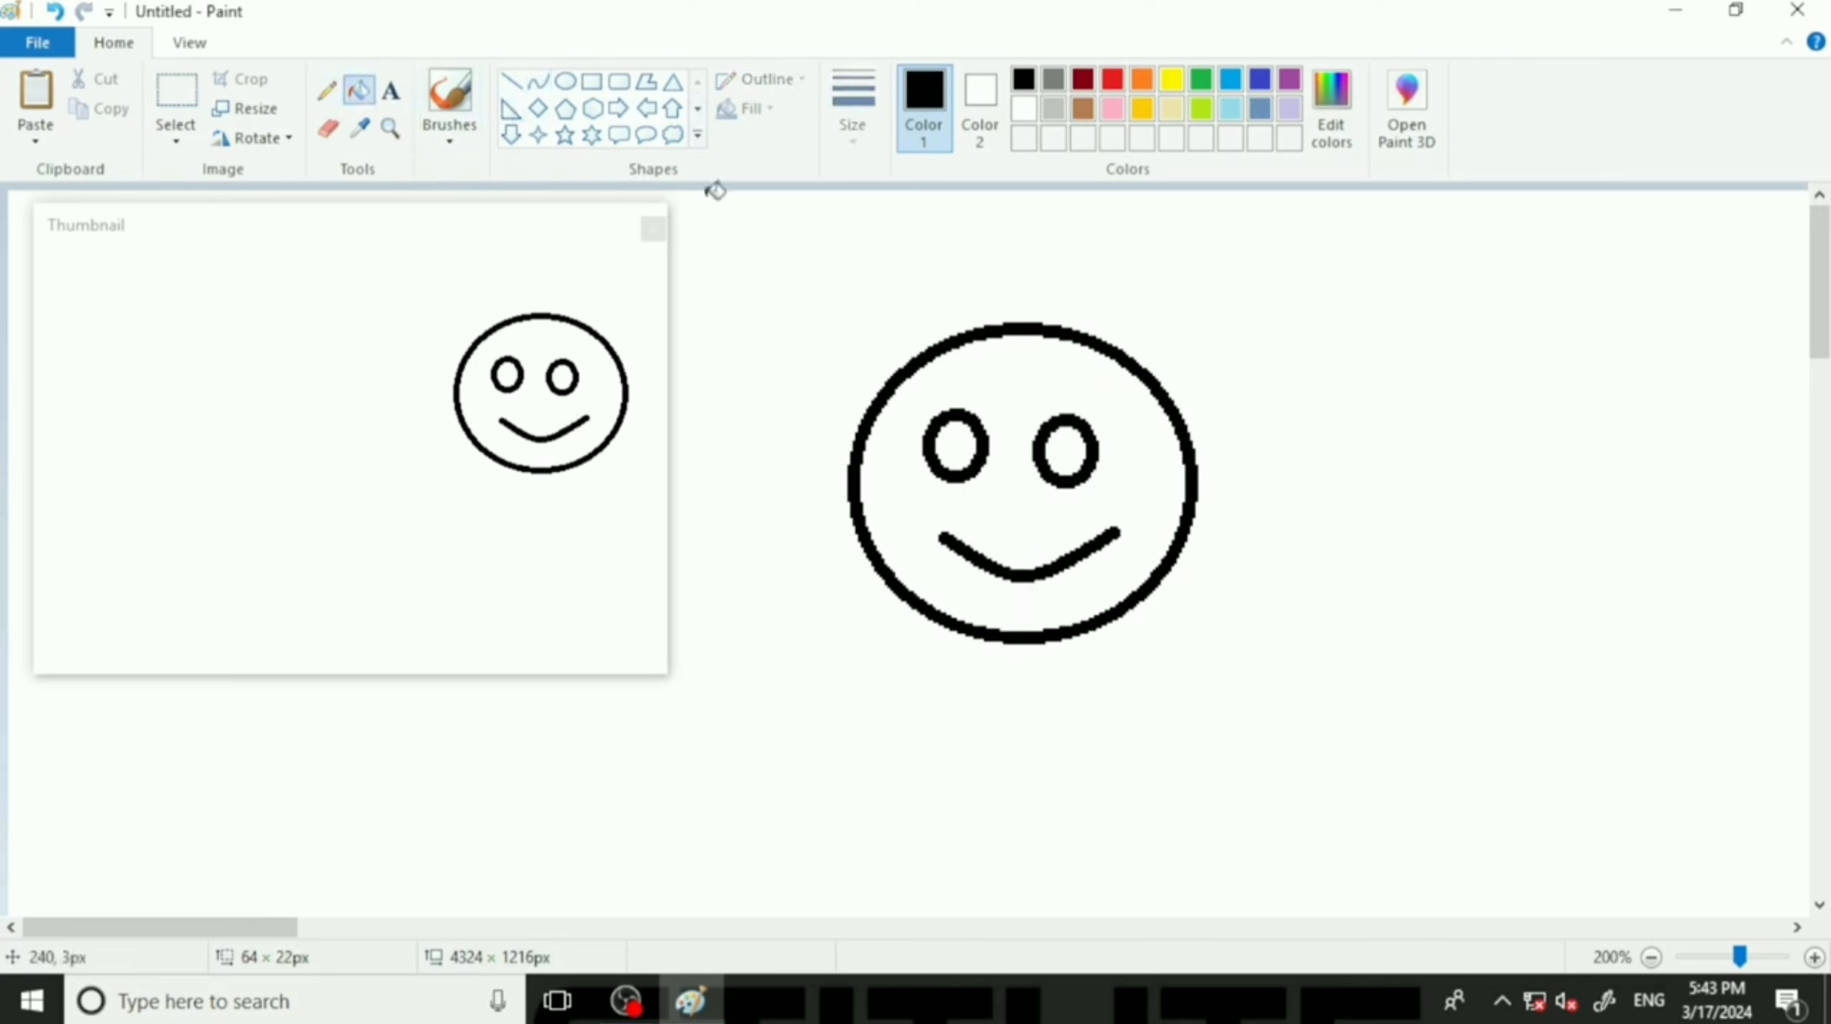
pyautogui.click(1172, 79)
pyautogui.click(1079, 356)
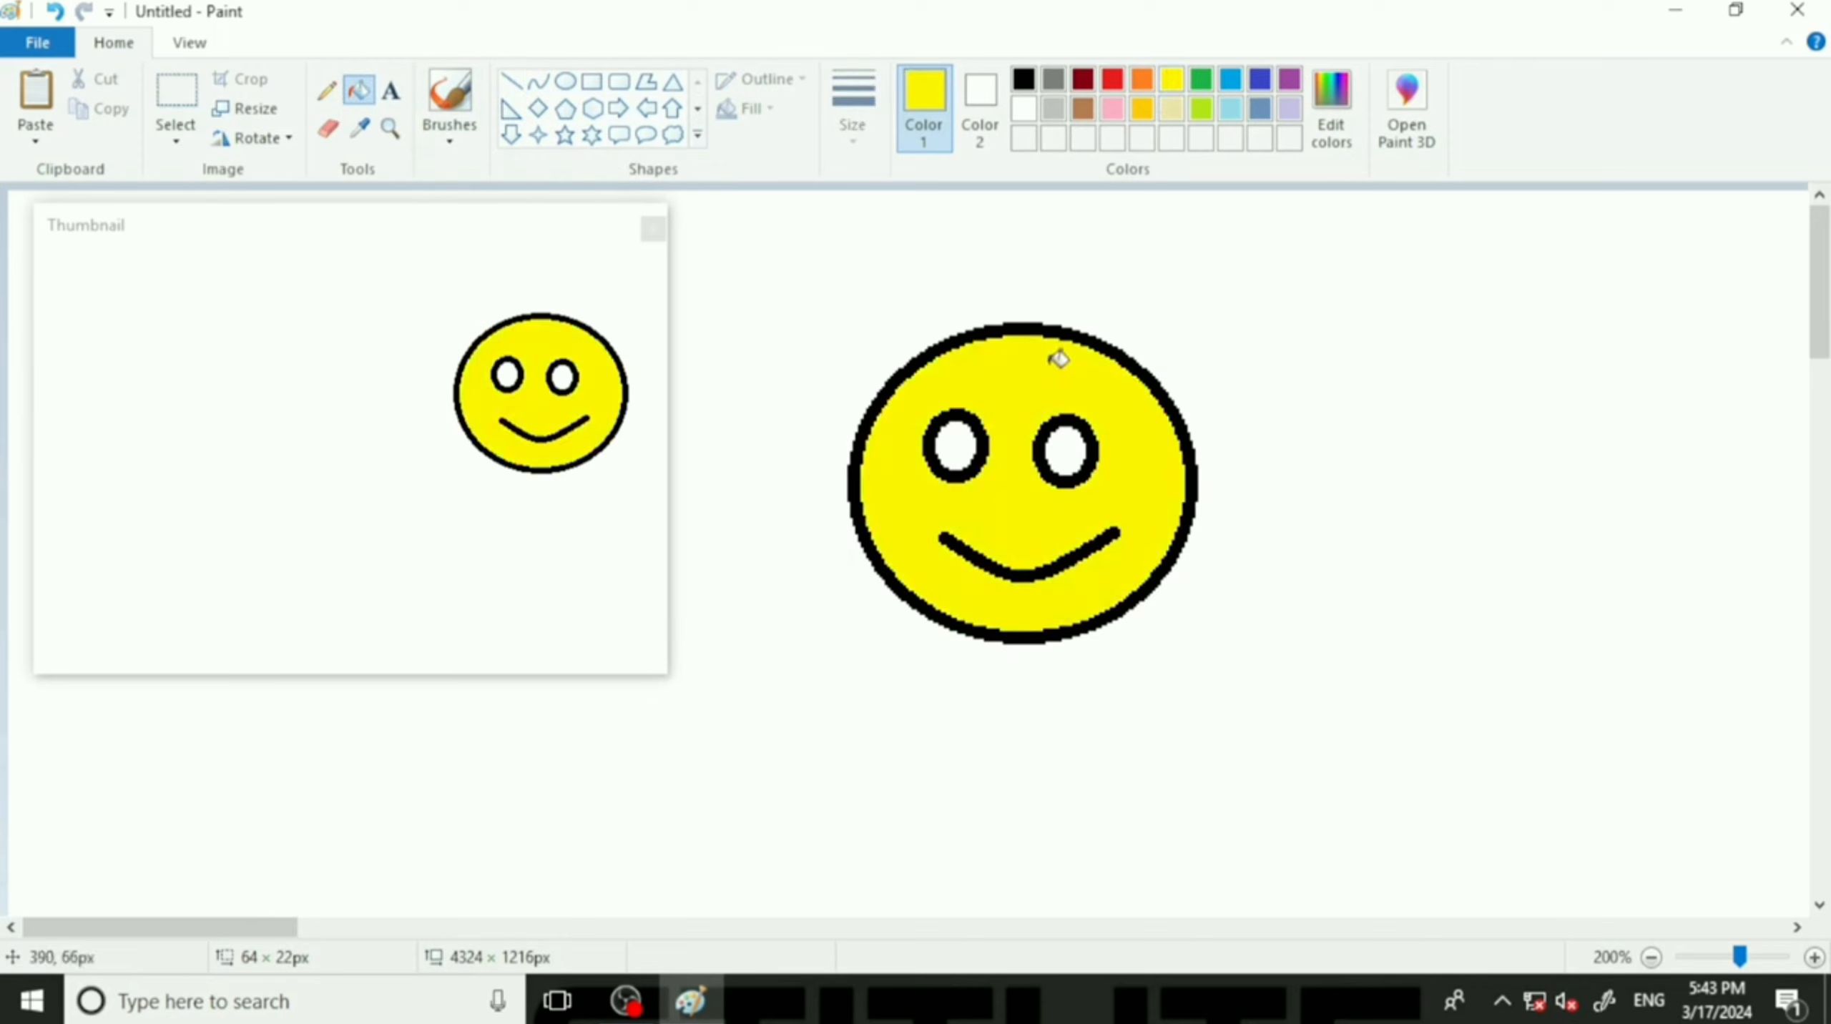
# Fill both eyes of the smiley face with black.
pyautogui.click(1024, 78)
pyautogui.click(973, 439)
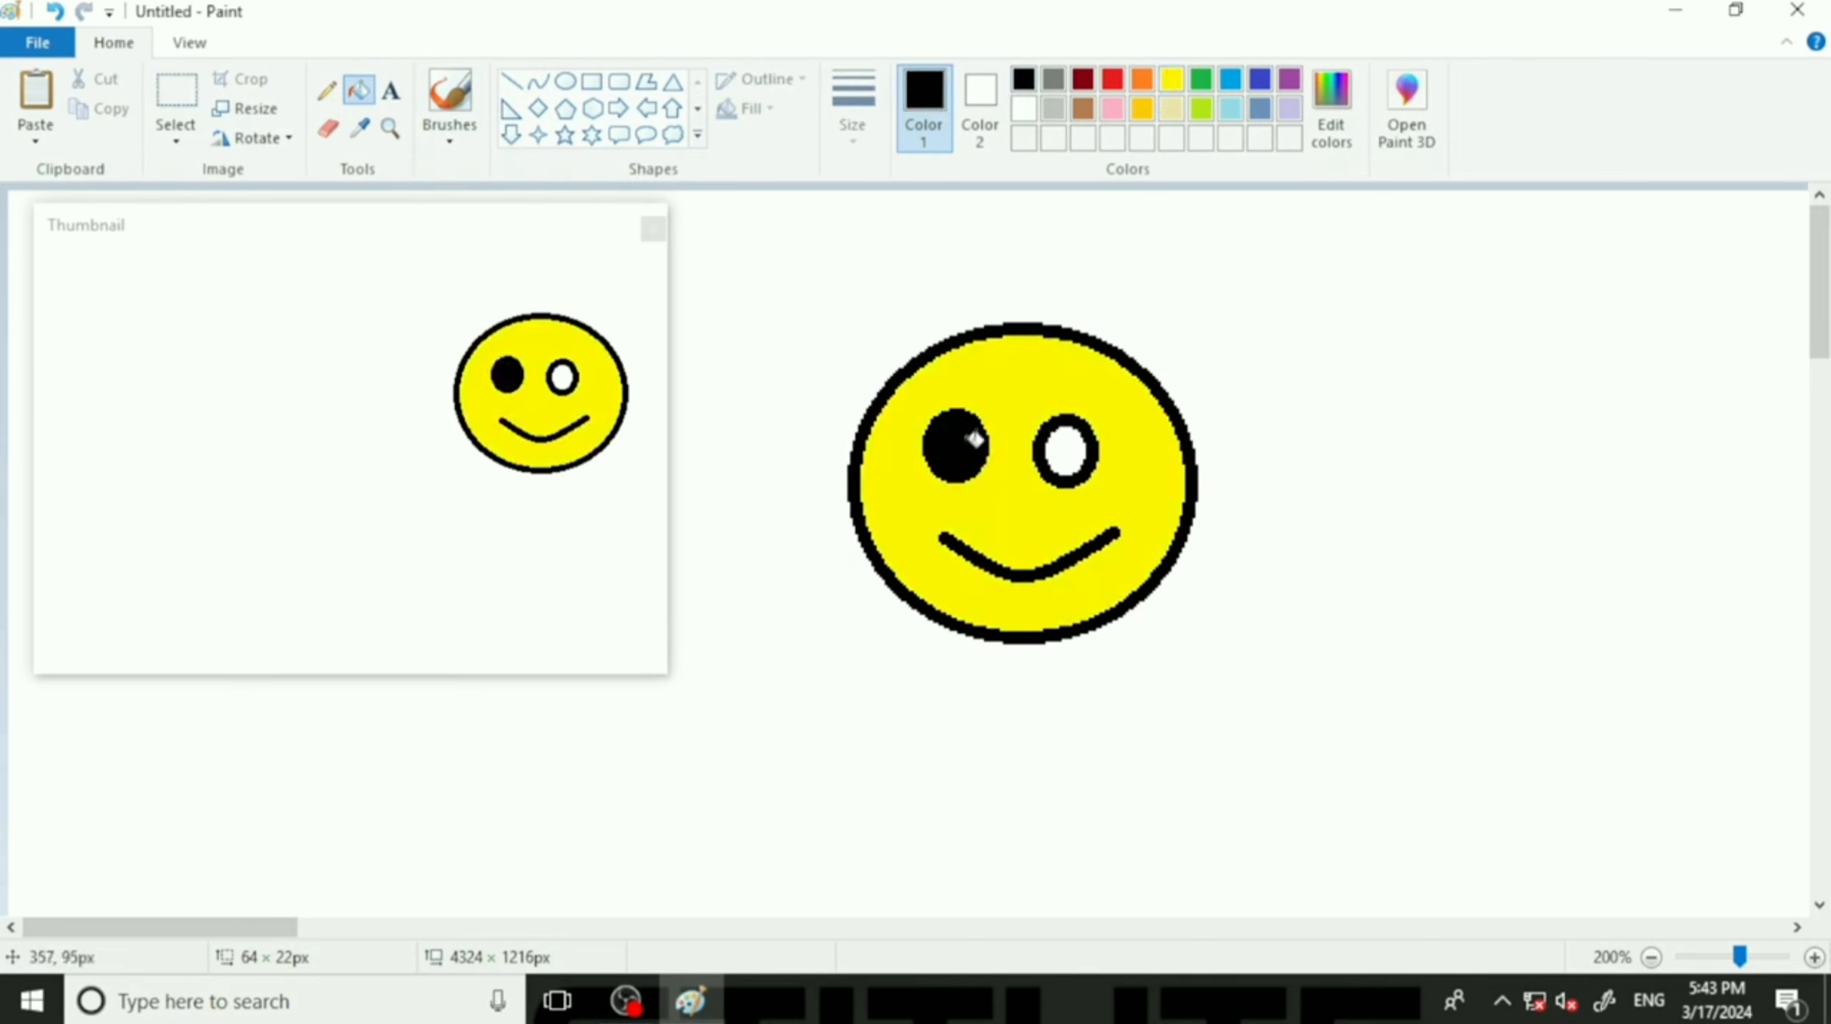
pyautogui.click(1058, 452)
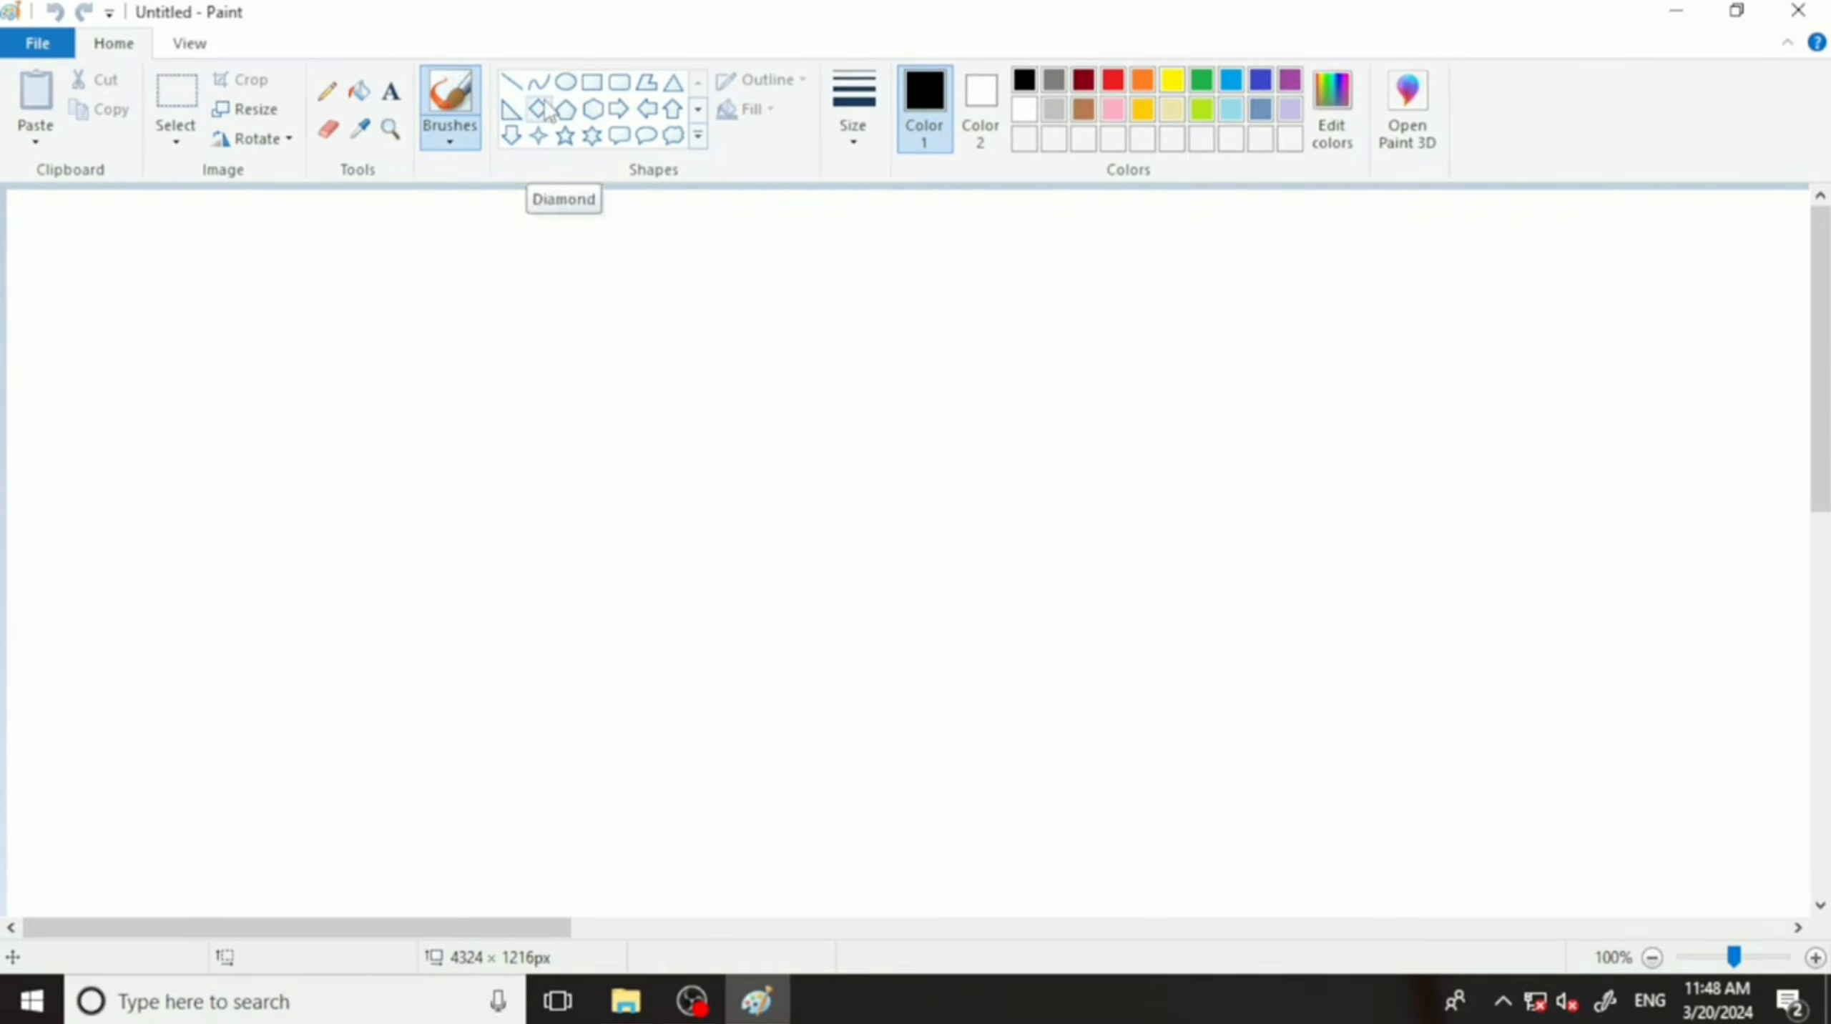
# Draw a black outlined ellipse of about 193 × 181 px on the blank canvas and fill it red.
pyautogui.click(573, 84)
pyautogui.moveTo(442, 374); pyautogui.dragTo(700, 617)
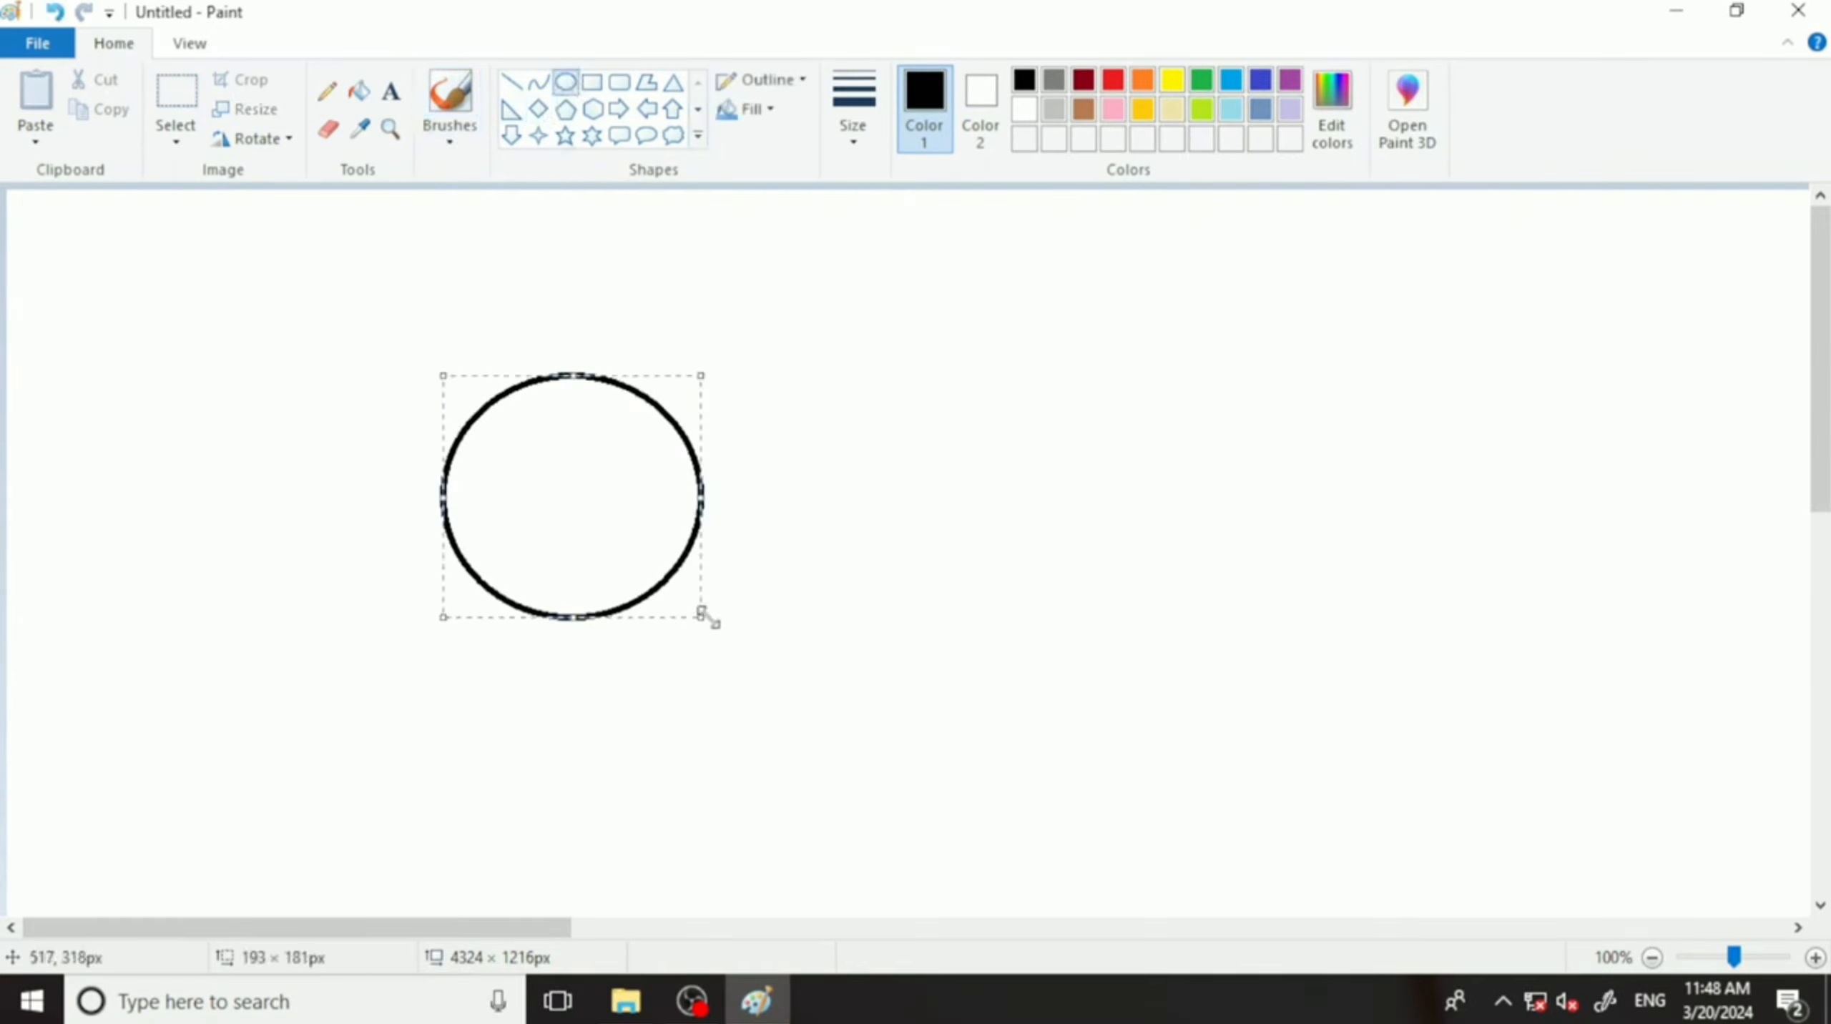
pyautogui.click(359, 91)
pyautogui.click(1113, 80)
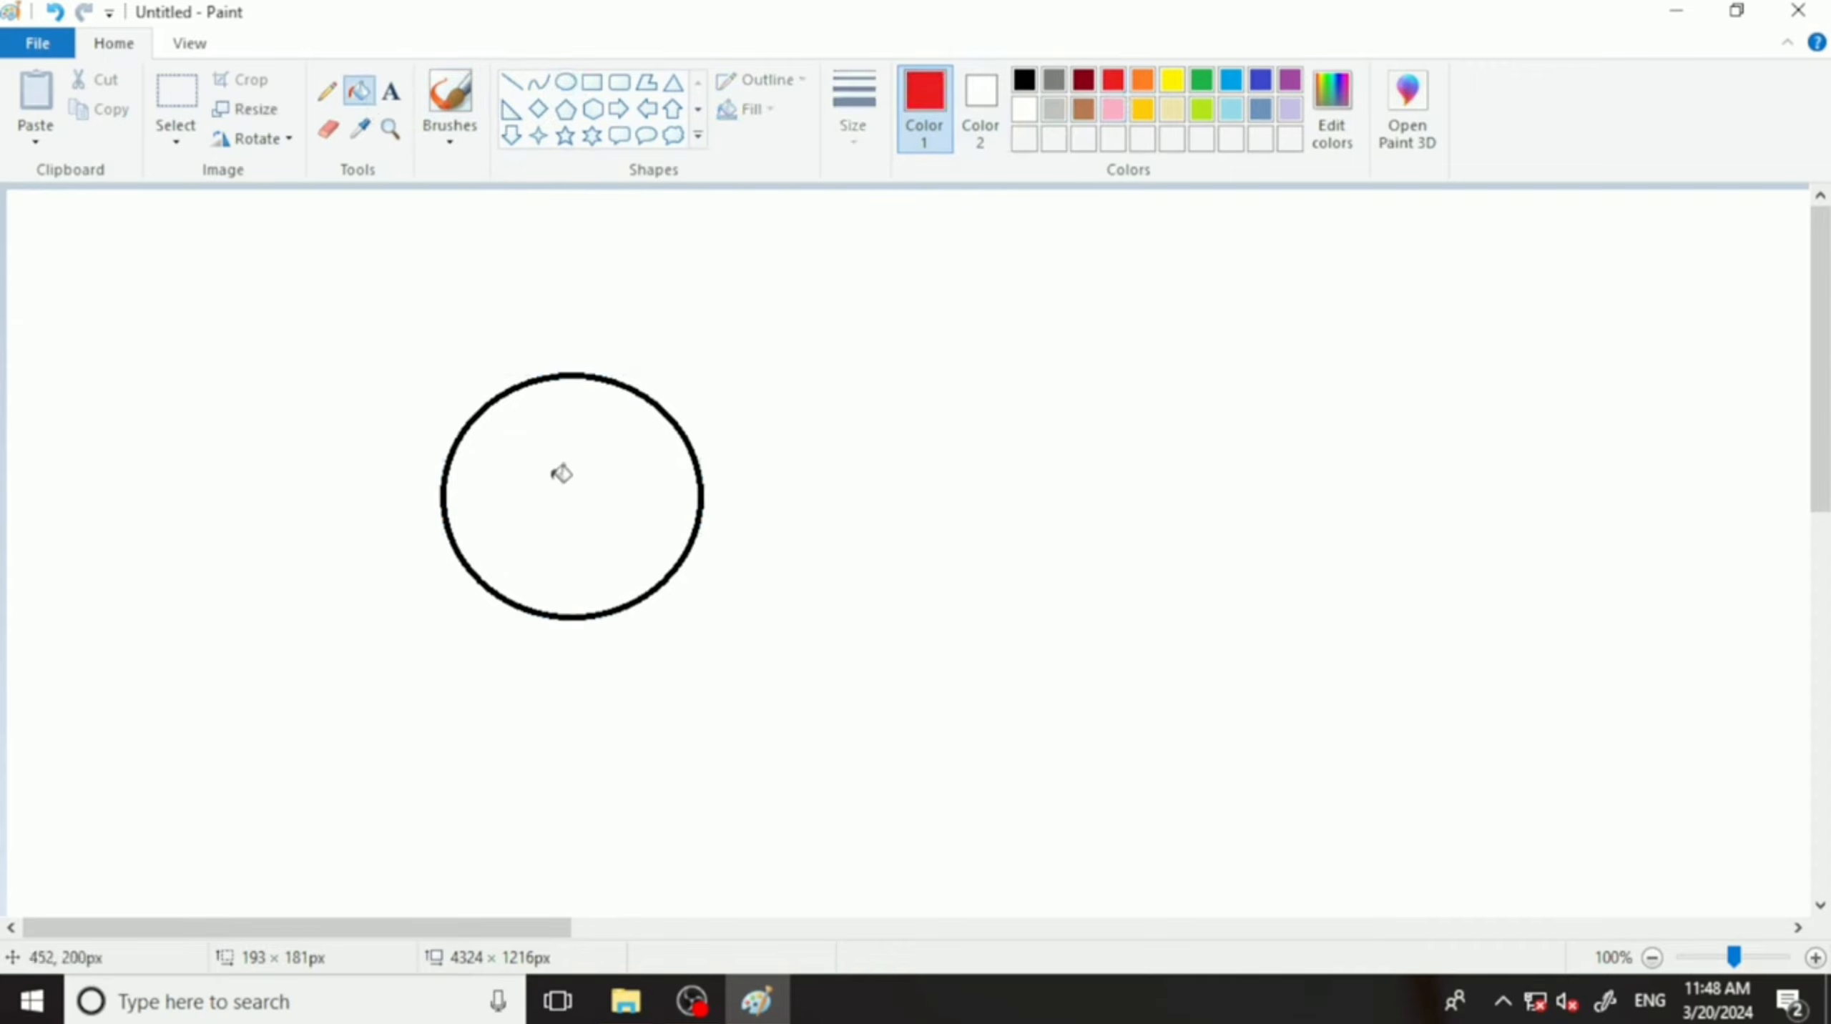
pyautogui.click(503, 491)
# Draw a black outlined rectangle of about 227 × 186 px beside the red circle and fill it yellow.
pyautogui.click(592, 81)
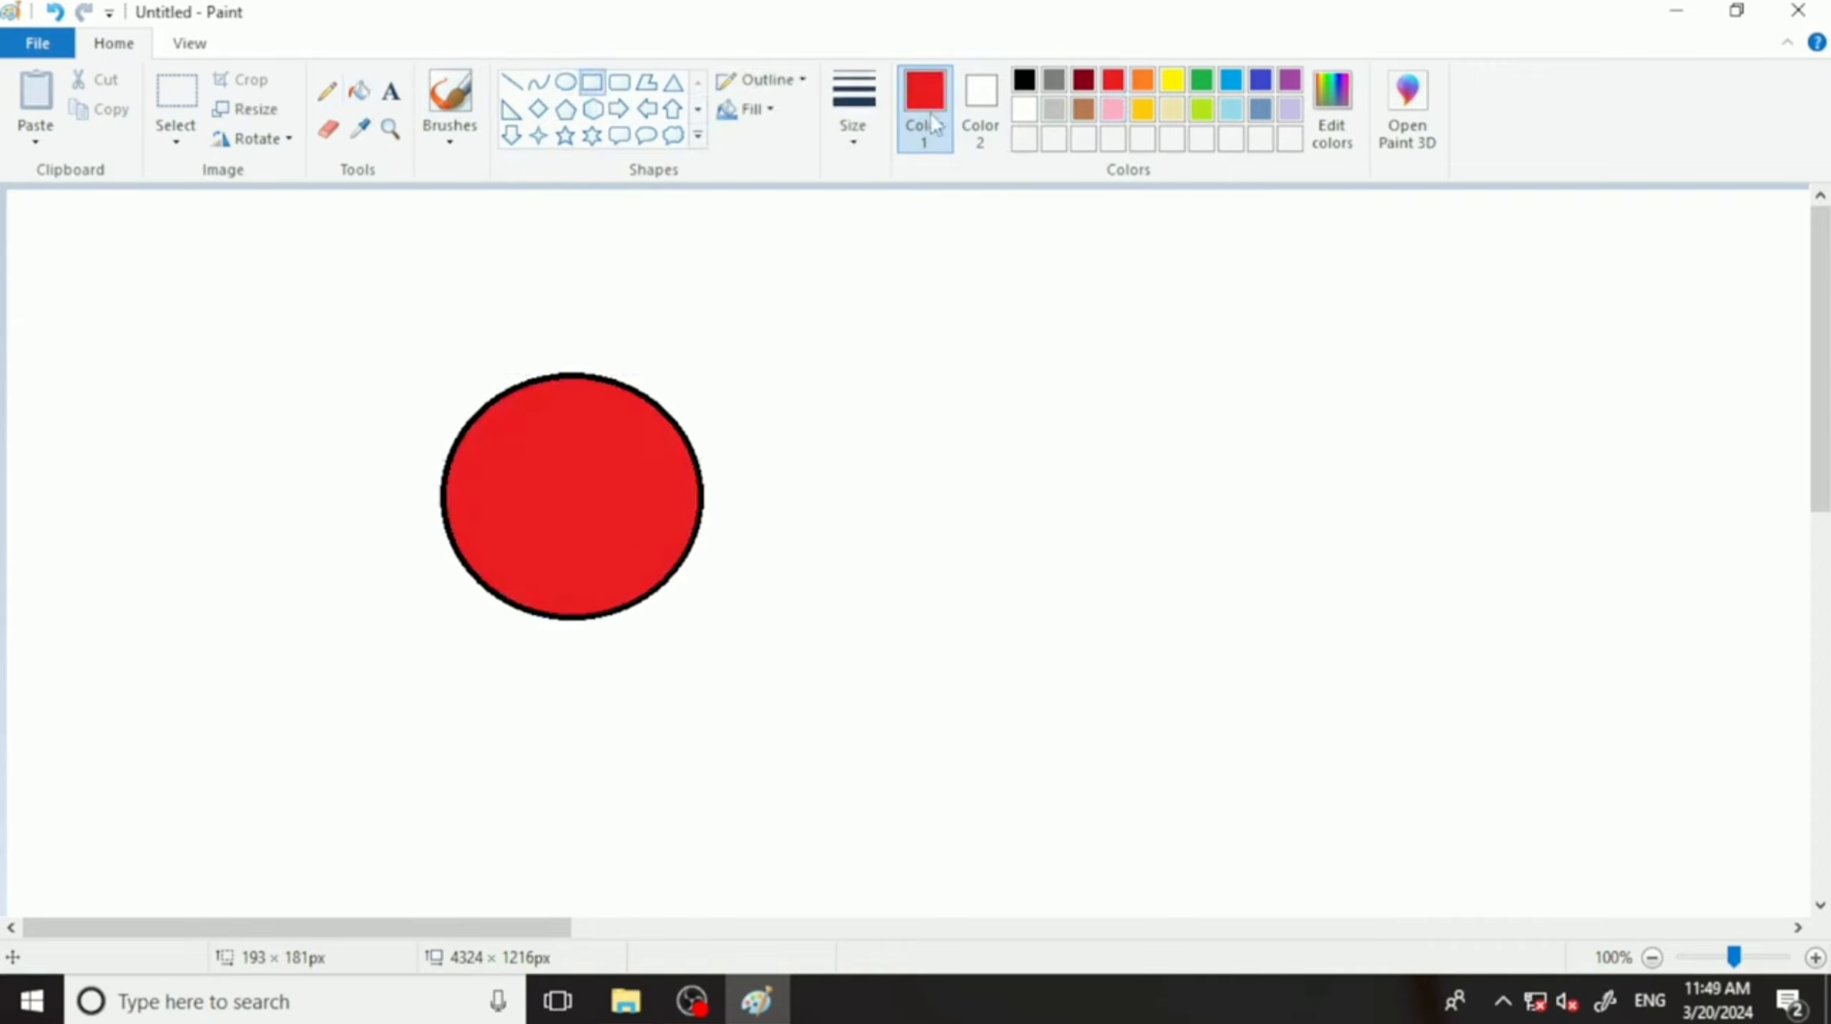
pyautogui.click(1024, 80)
pyautogui.moveTo(895, 396)
pyautogui.mouseDown()
pyautogui.moveTo(944, 482)
pyautogui.moveTo(1201, 645)
pyautogui.mouseUp()
pyautogui.click(359, 90)
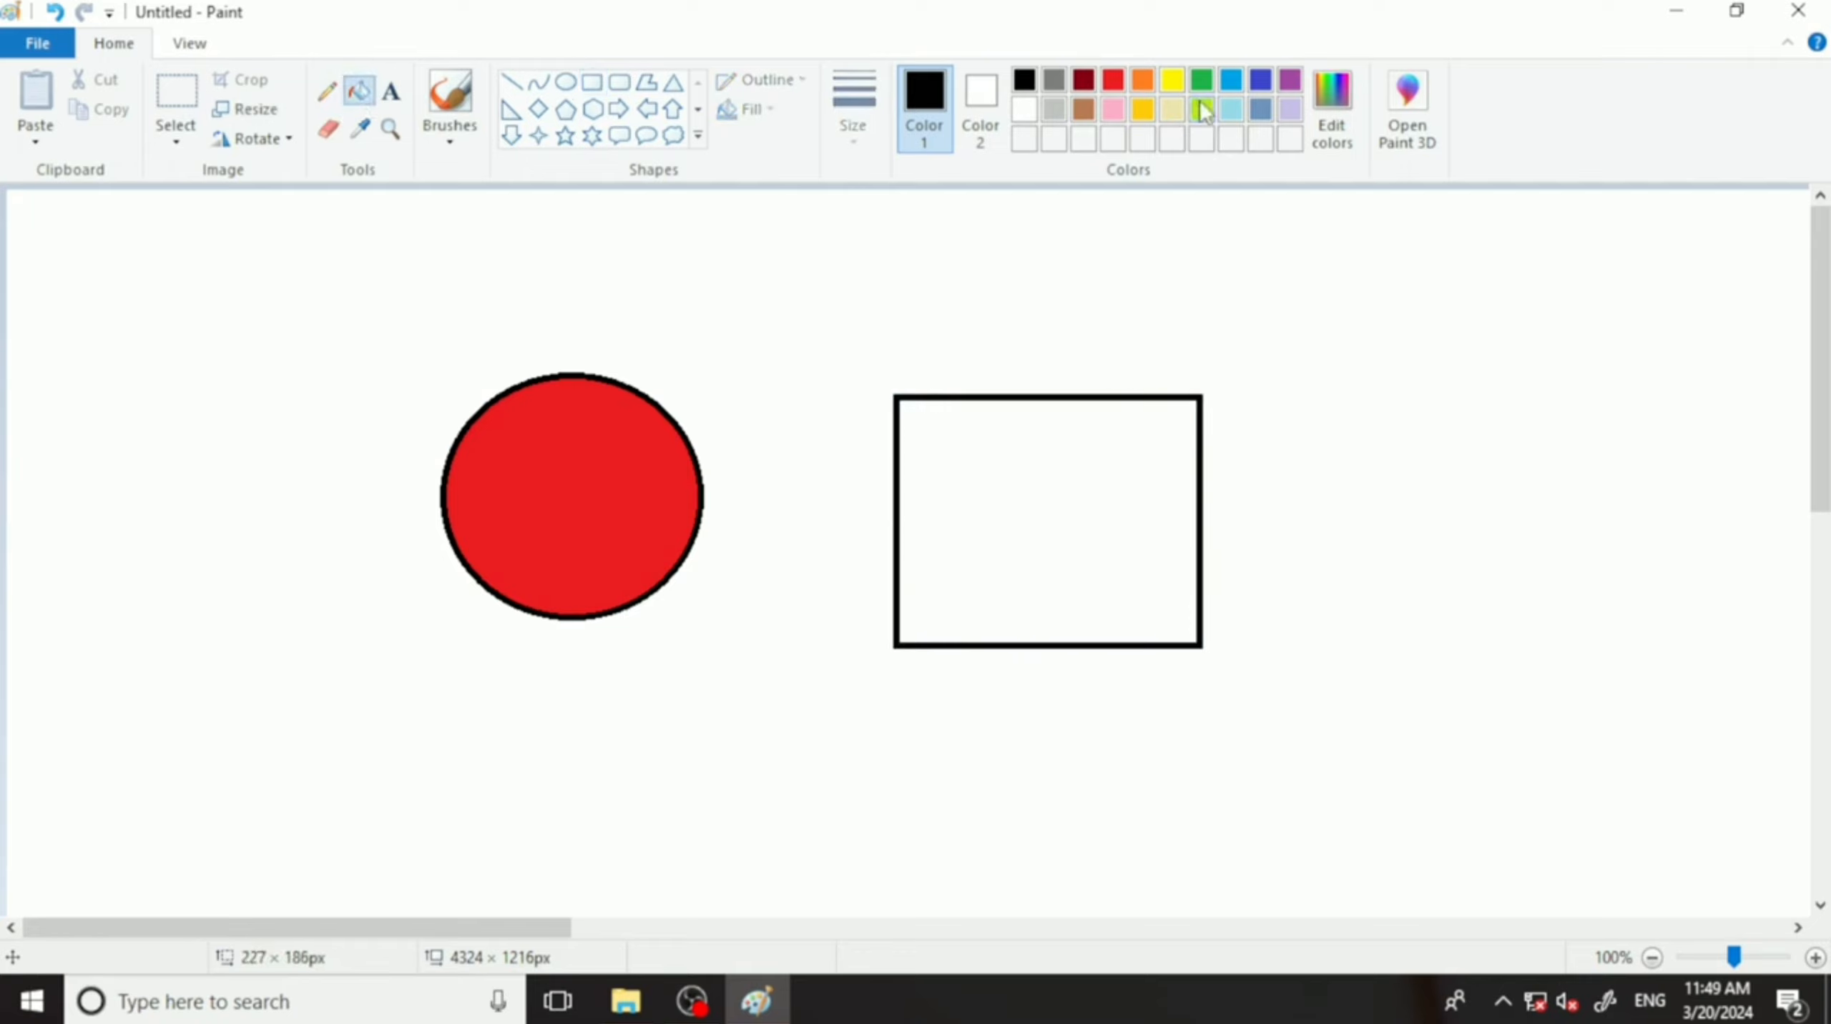
pyautogui.click(1172, 80)
pyautogui.click(1066, 498)
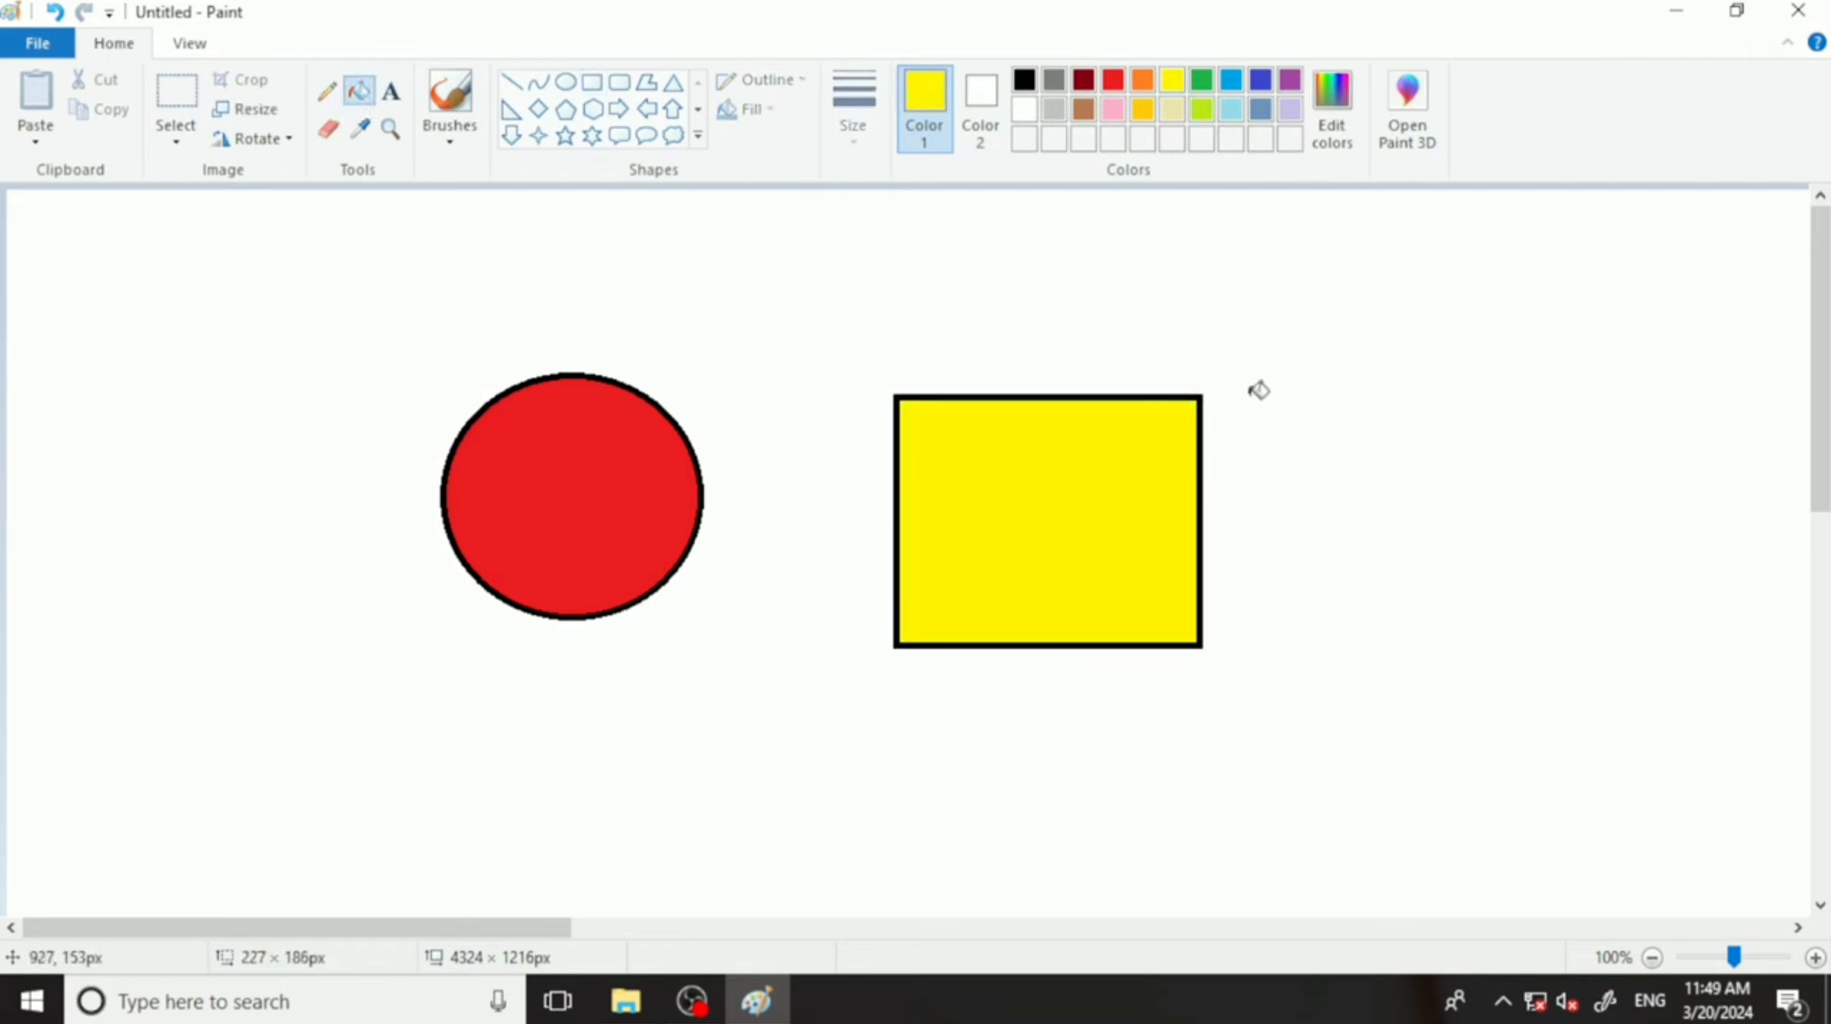
pyautogui.click(32, 47)
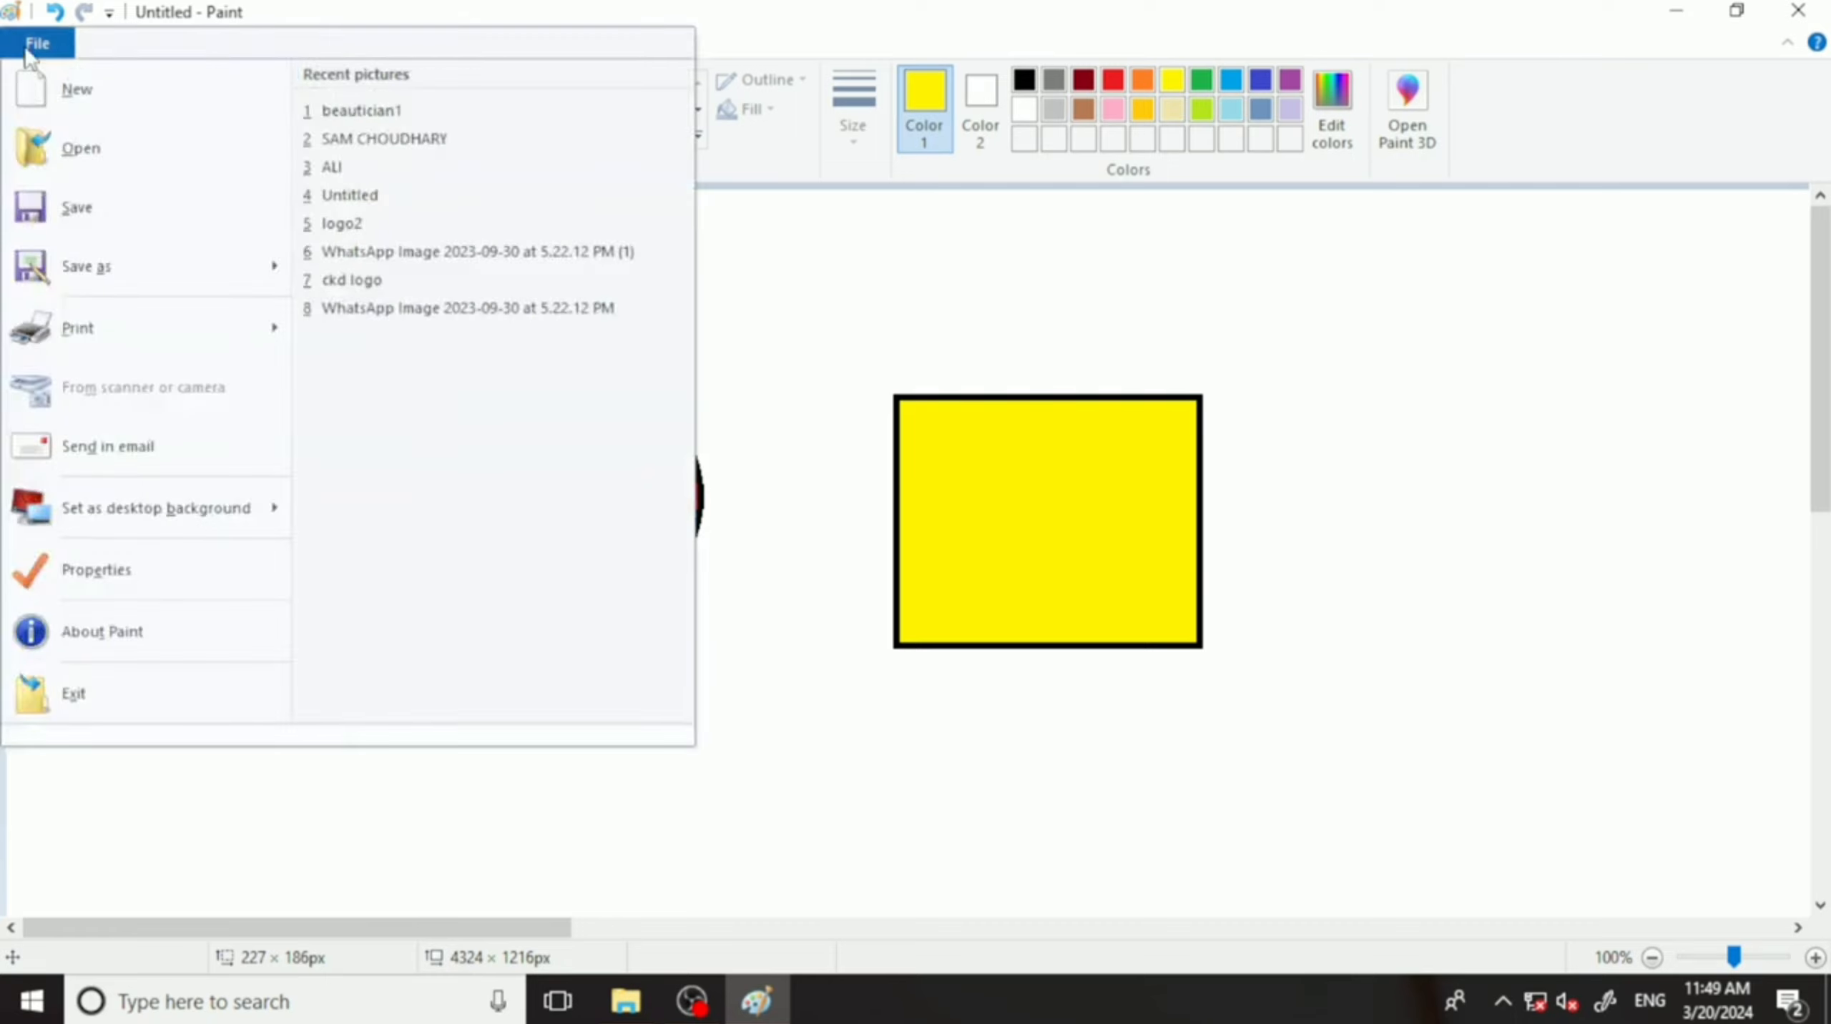
pyautogui.click(935, 315)
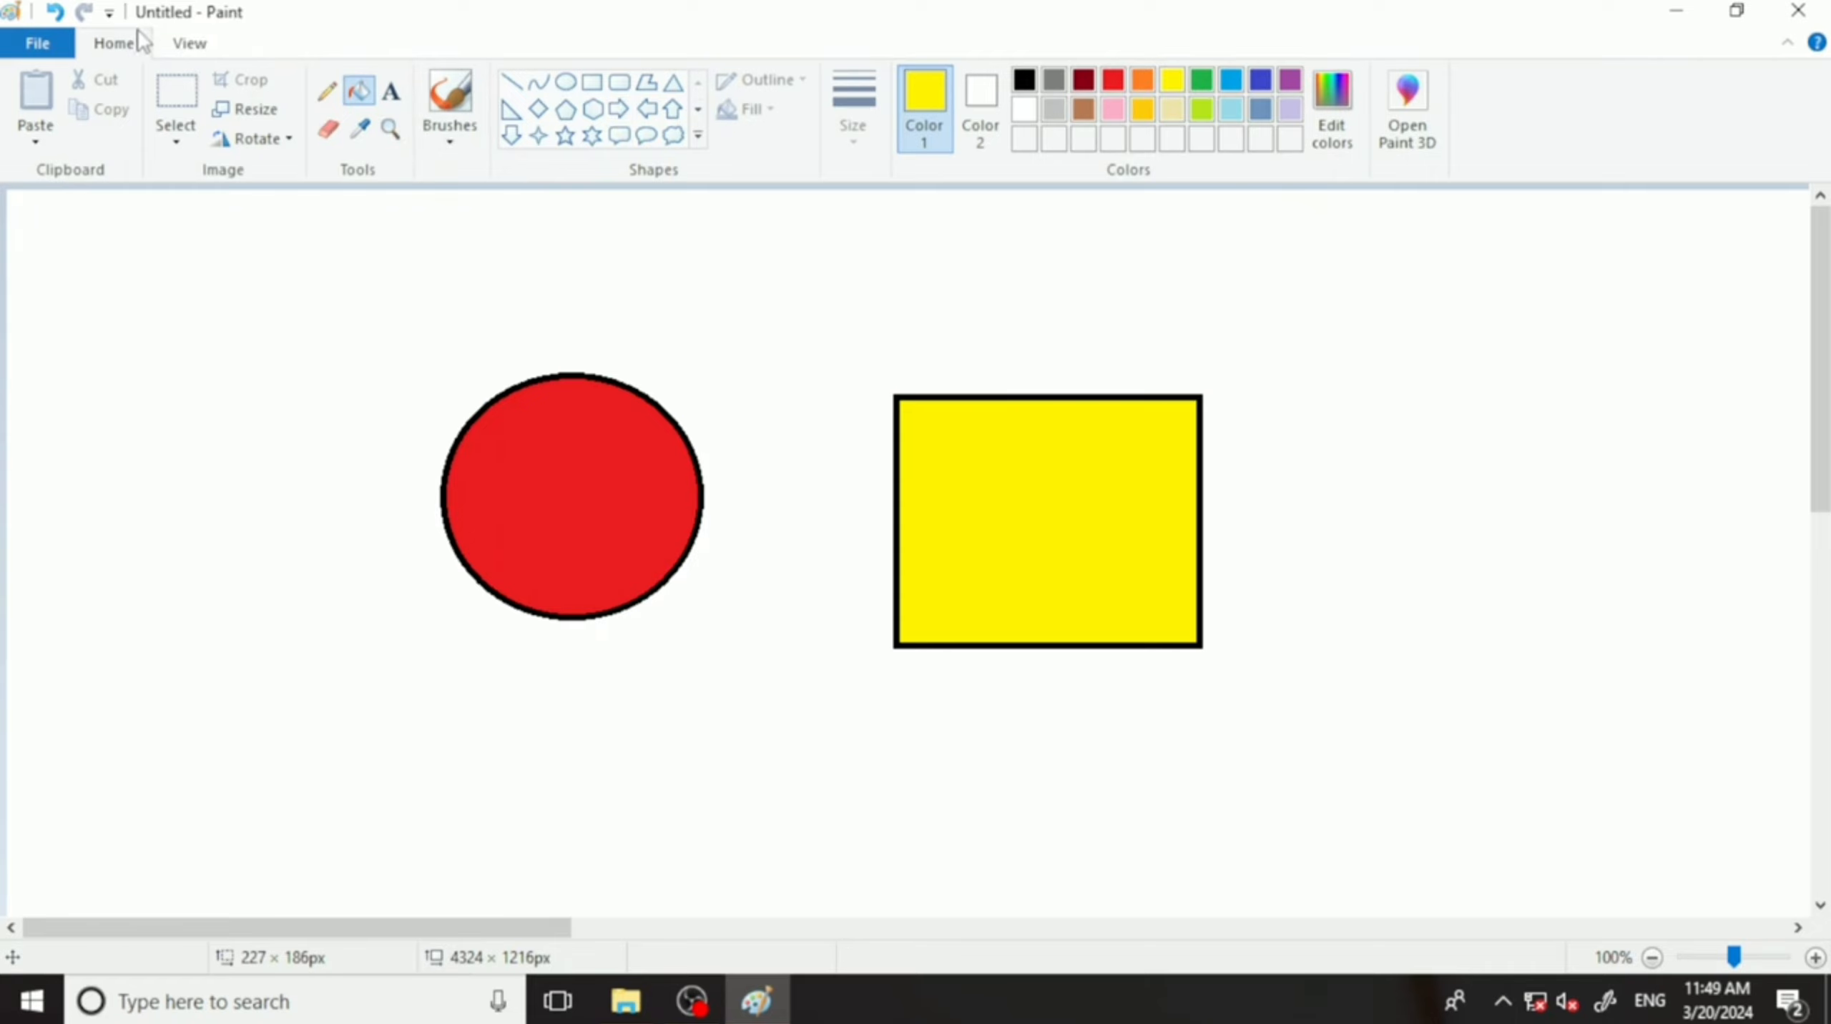
pyautogui.click(50, 47)
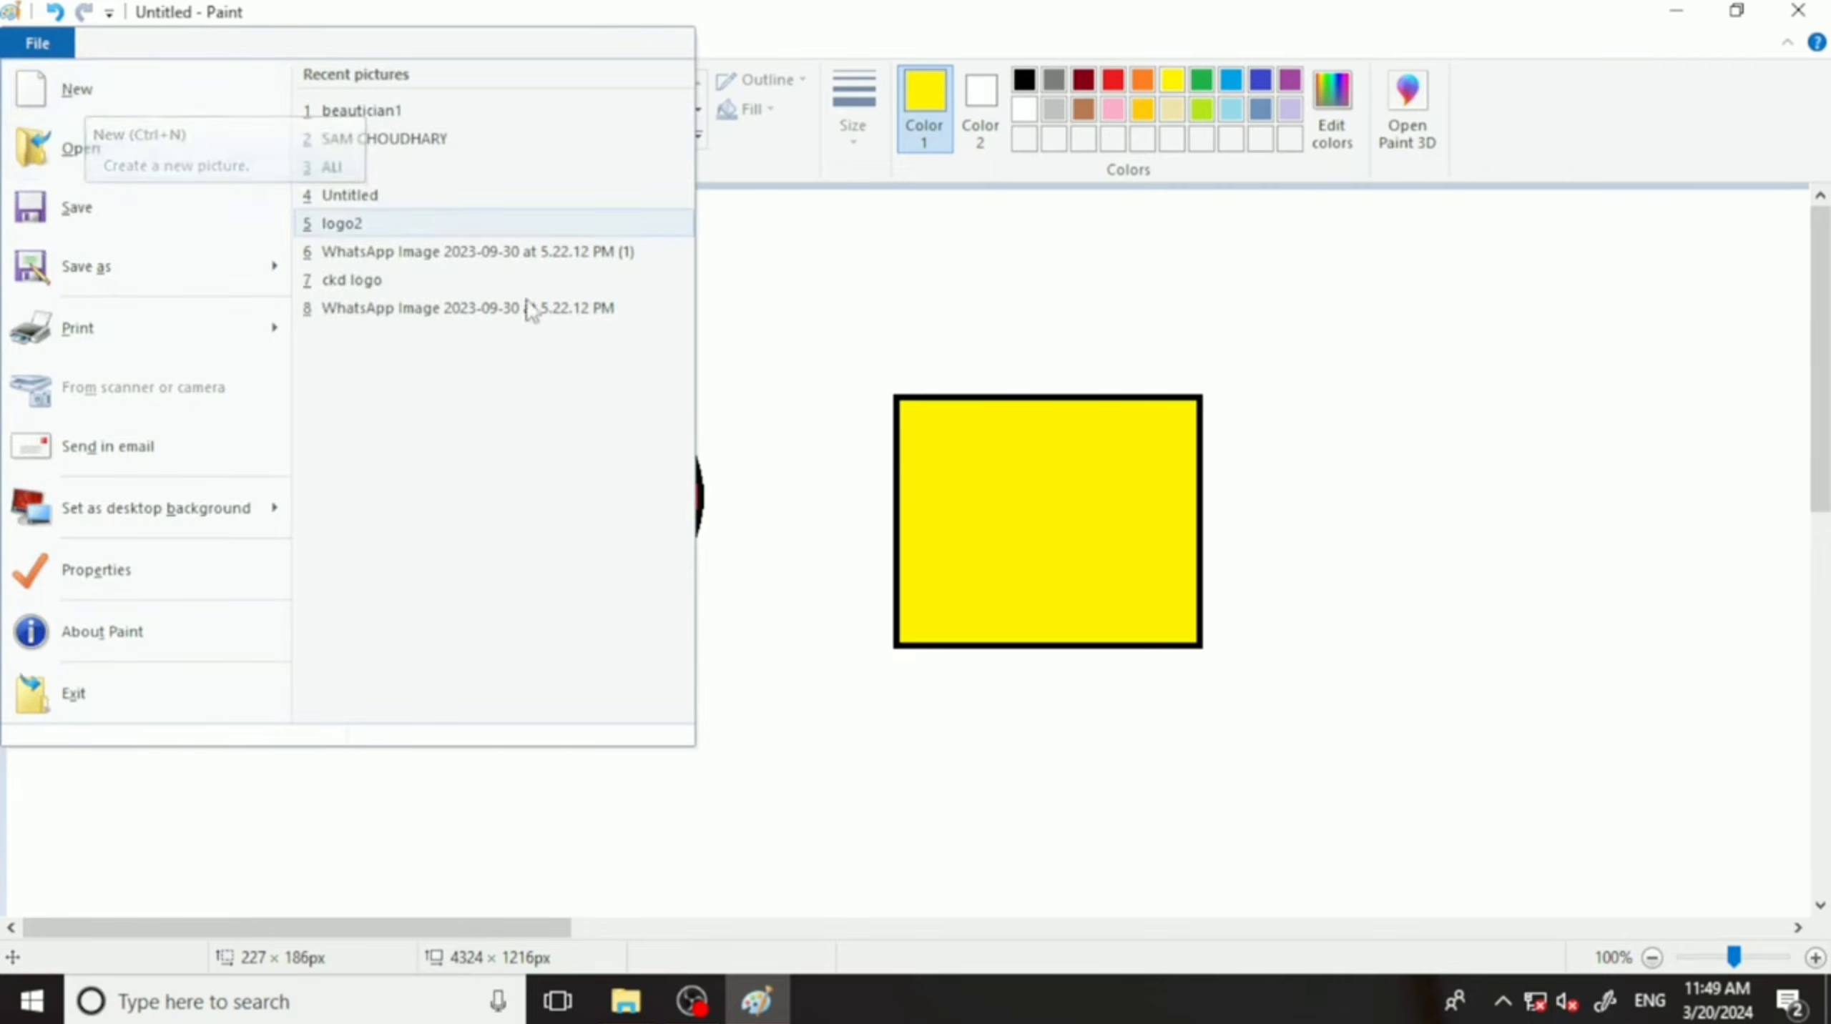
pyautogui.click(816, 370)
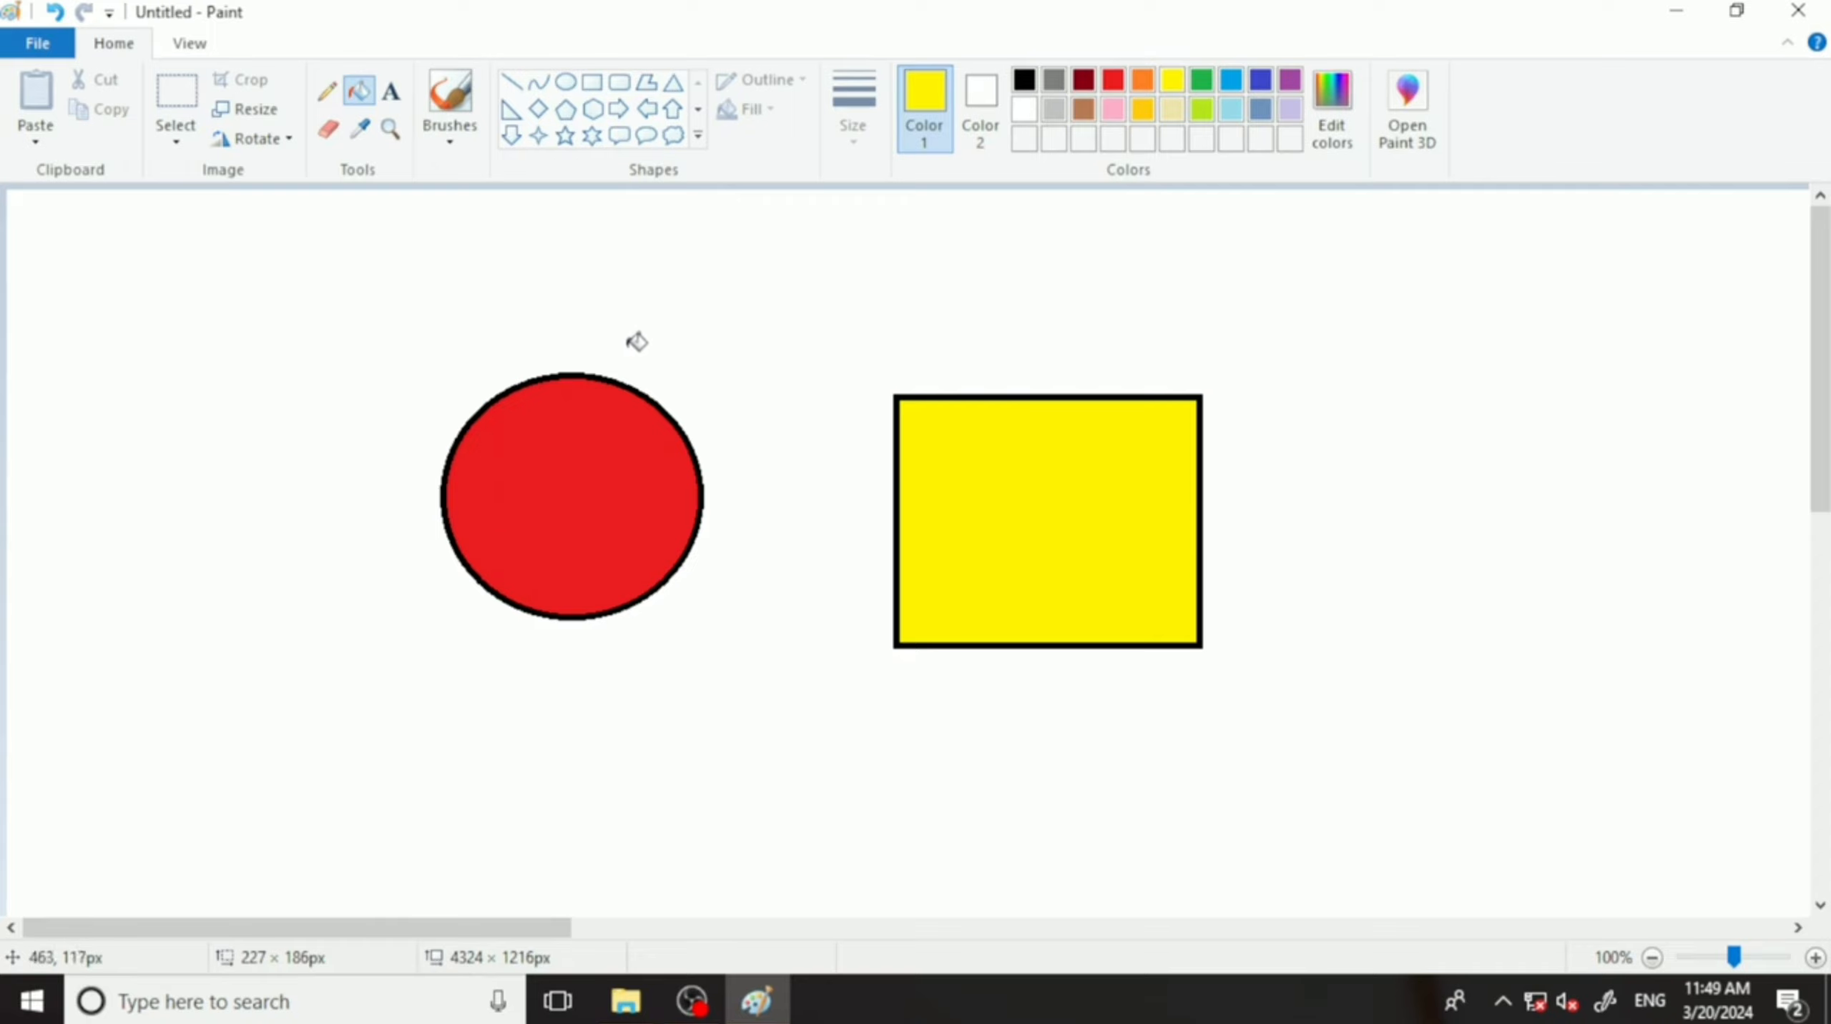
# Start a new picture without saving the drawing of the red circle and yellow rectangle.
pyautogui.click(63, 47)
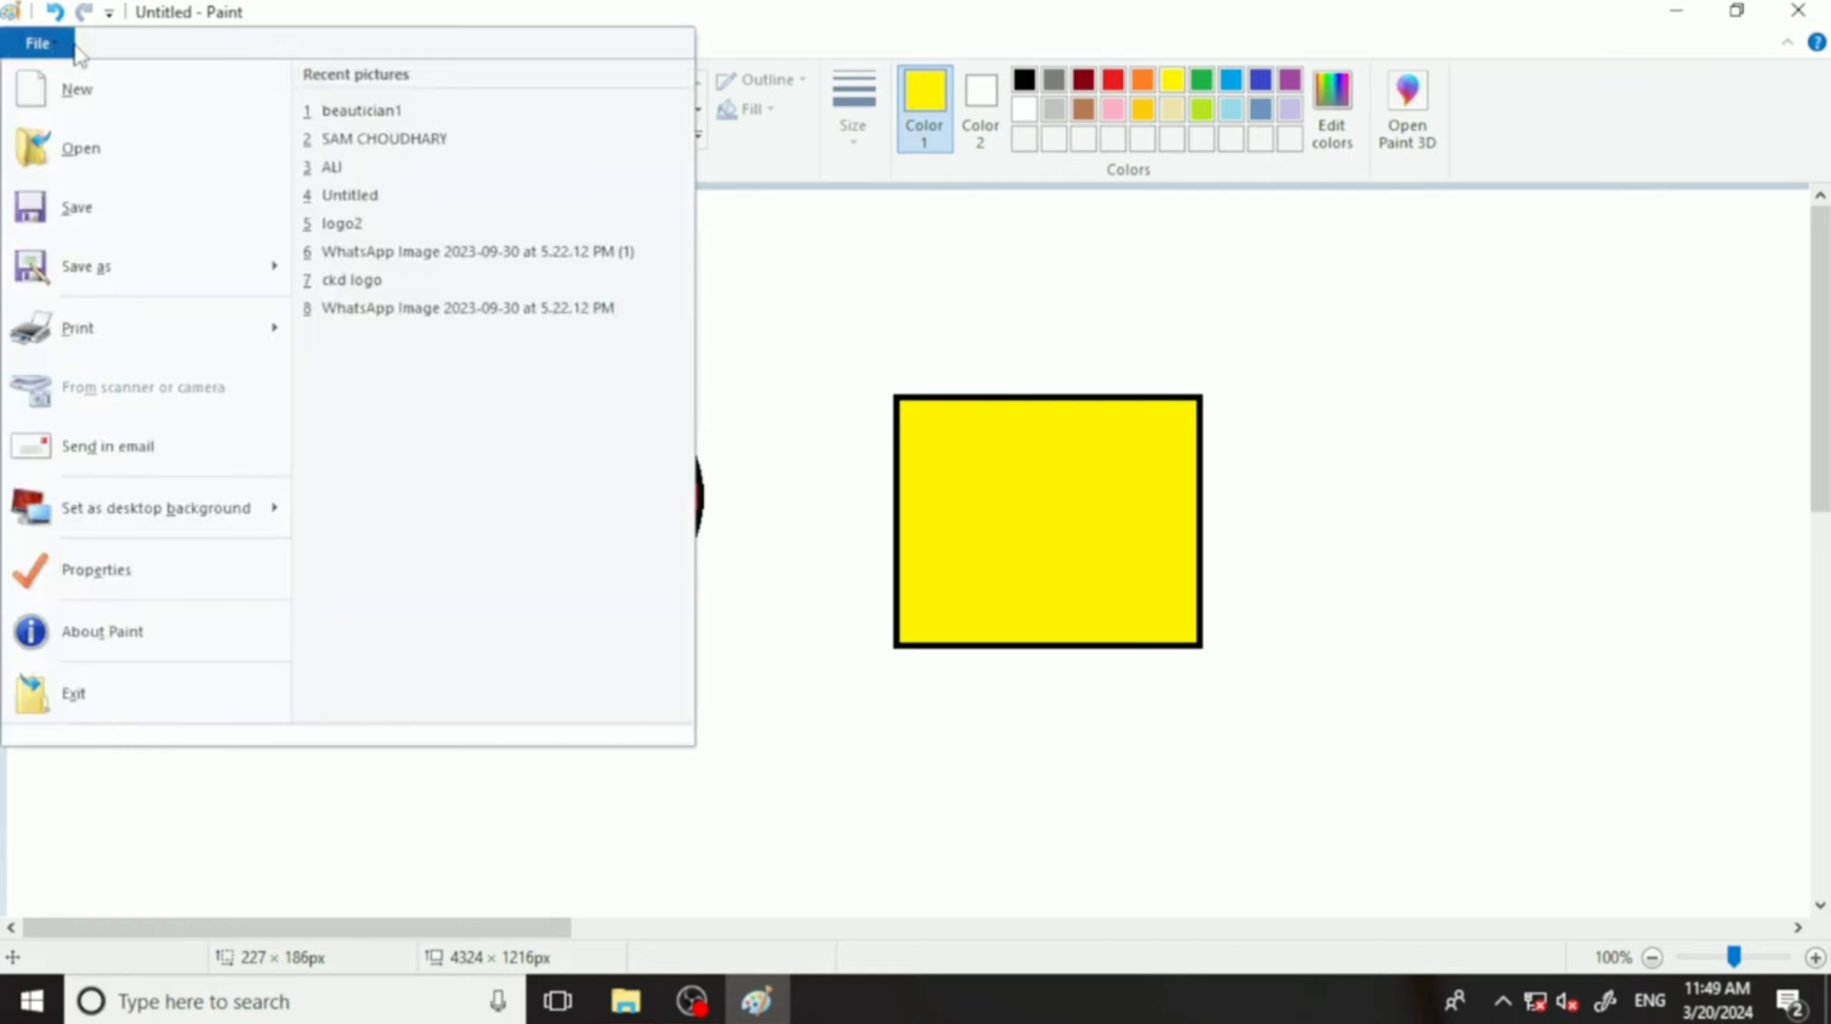
pyautogui.click(103, 87)
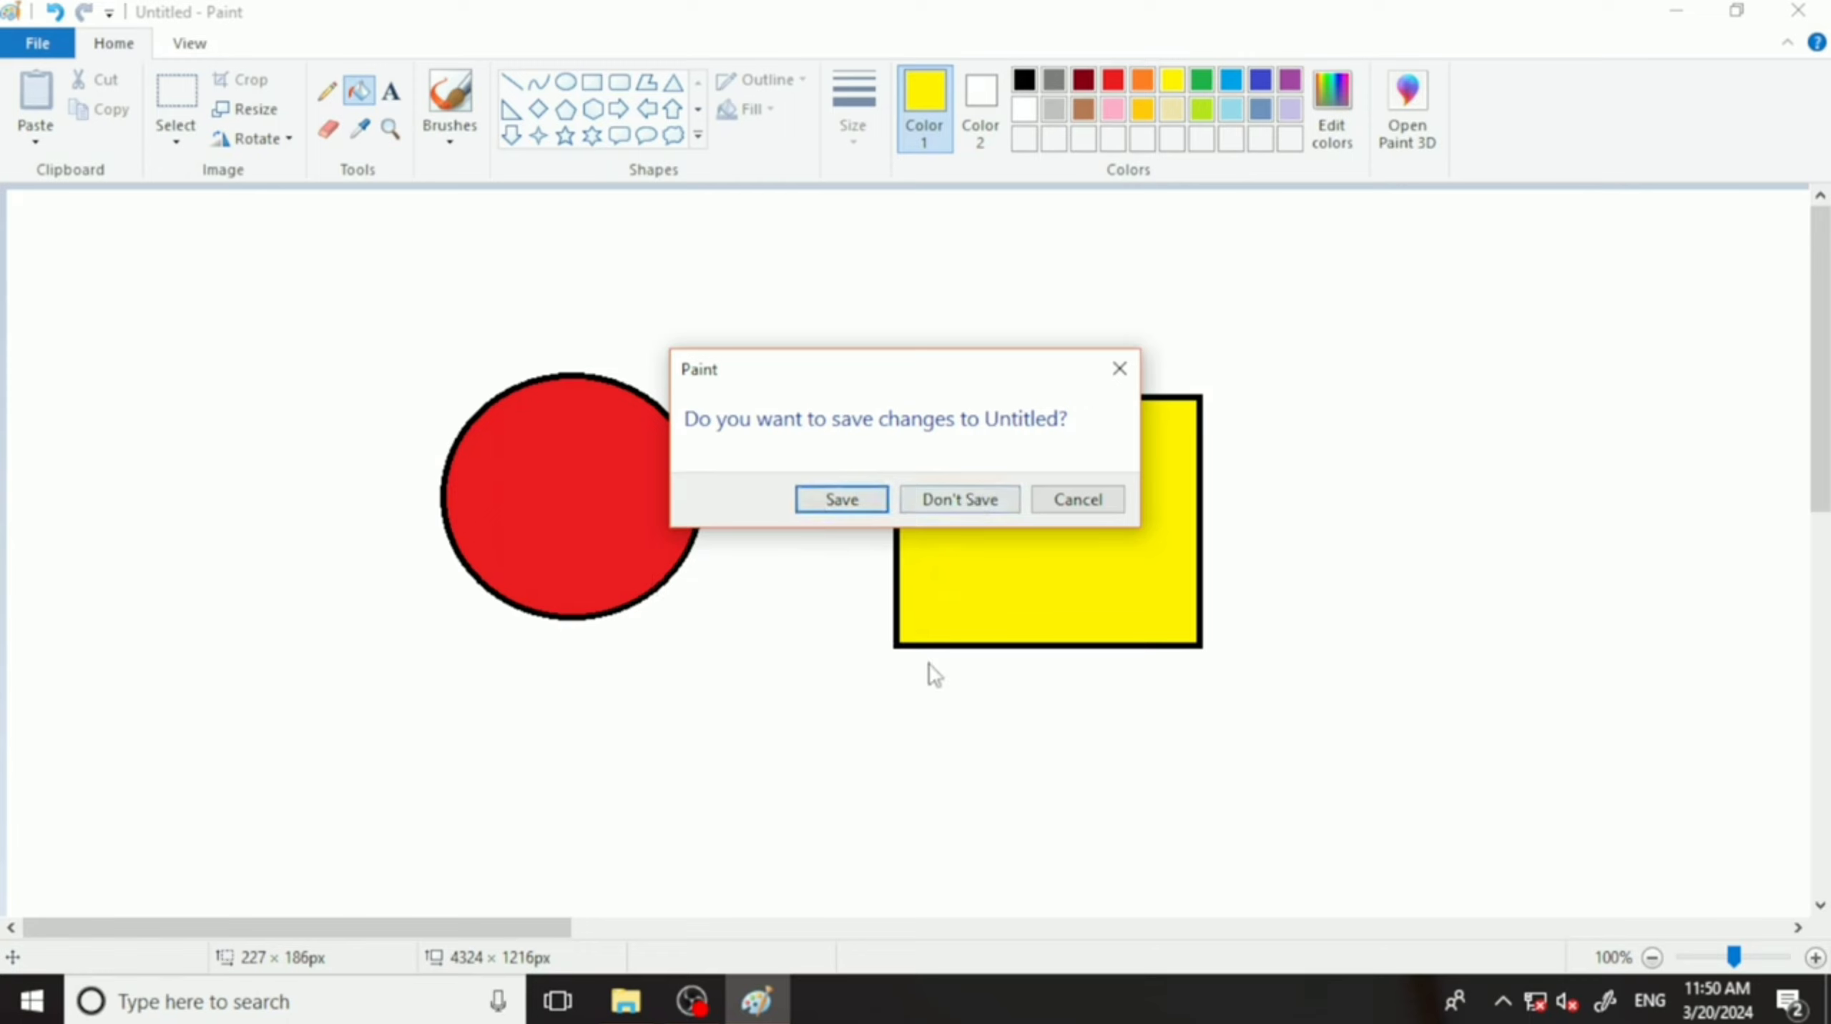
pyautogui.click(934, 506)
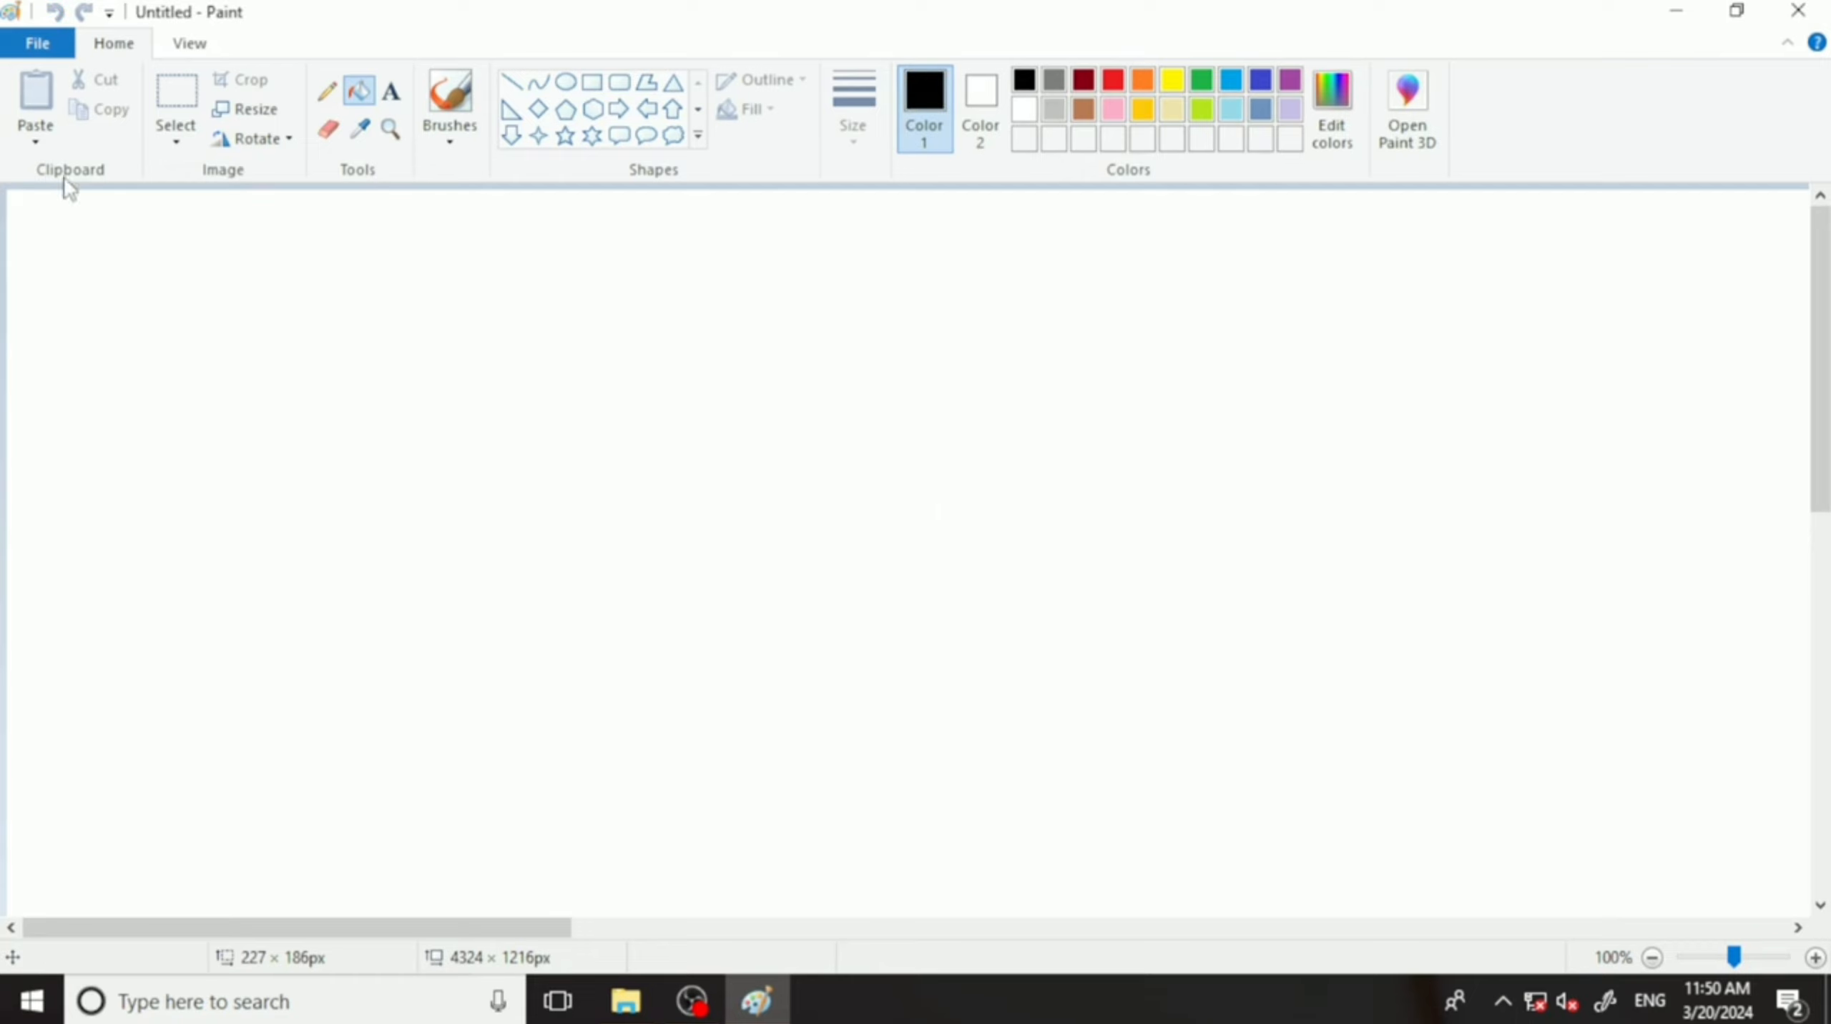
pyautogui.click(28, 51)
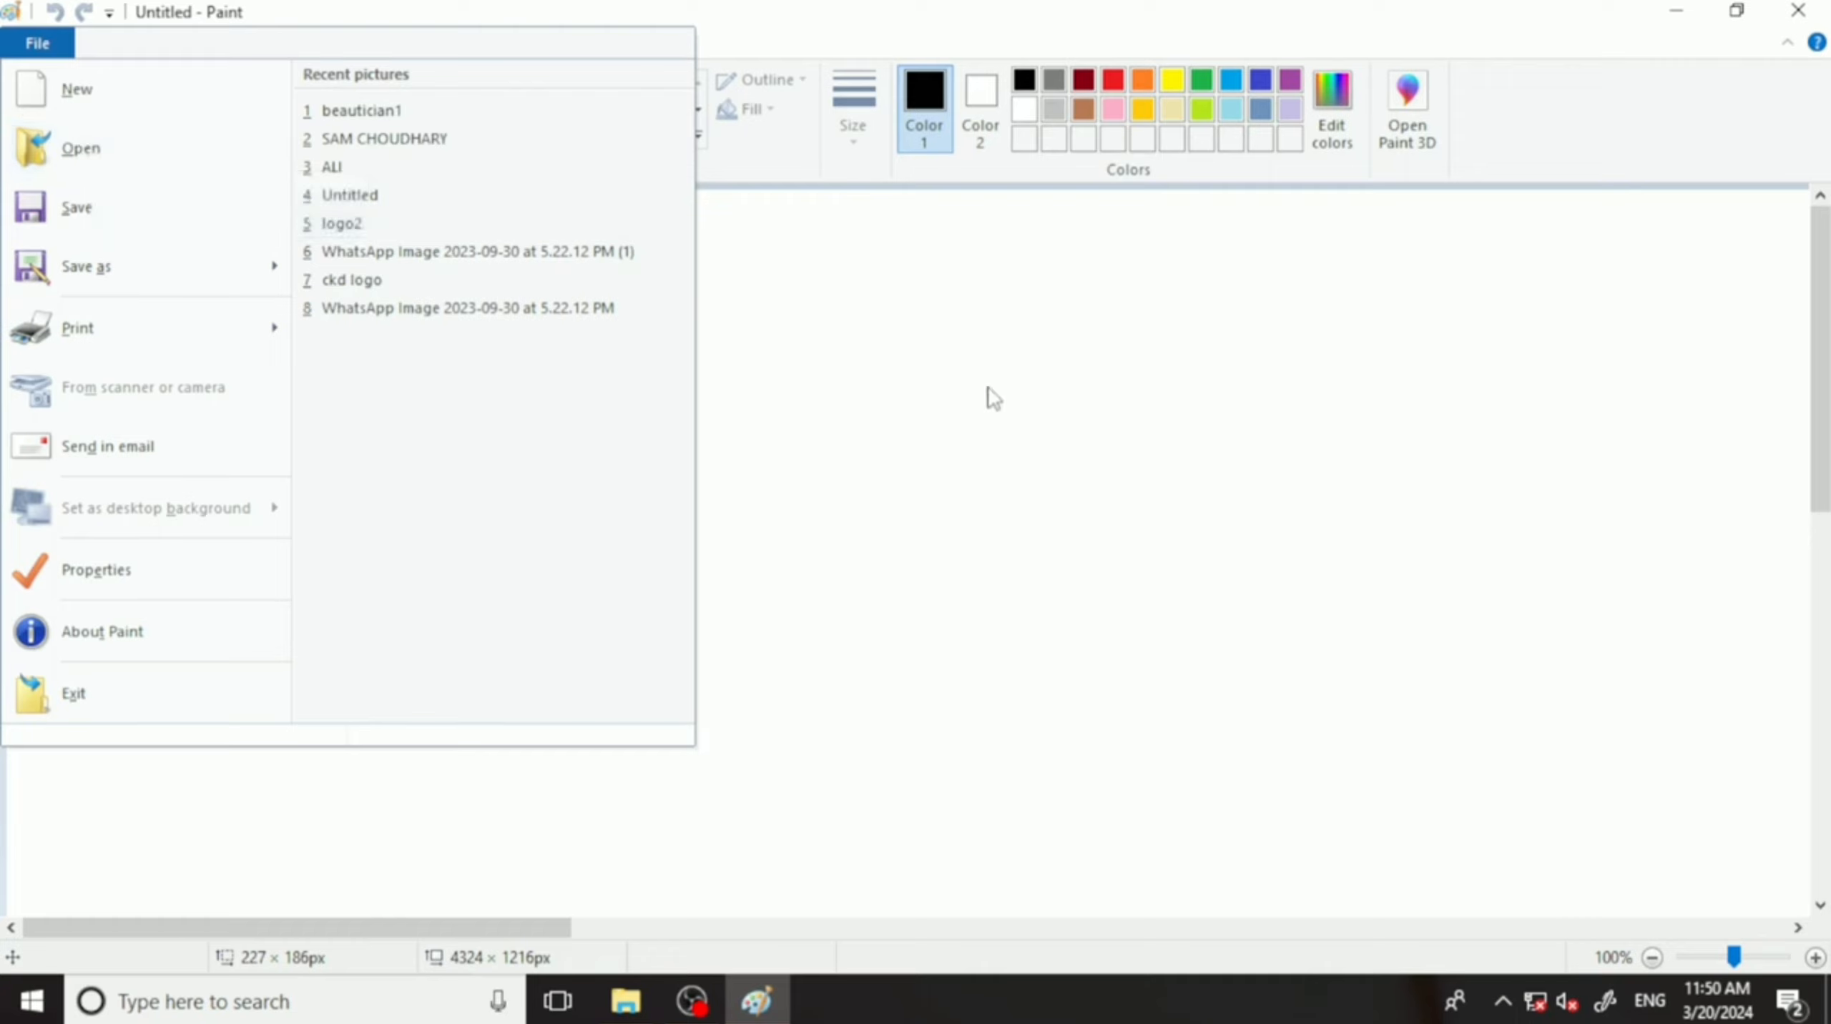
pyautogui.click(968, 388)
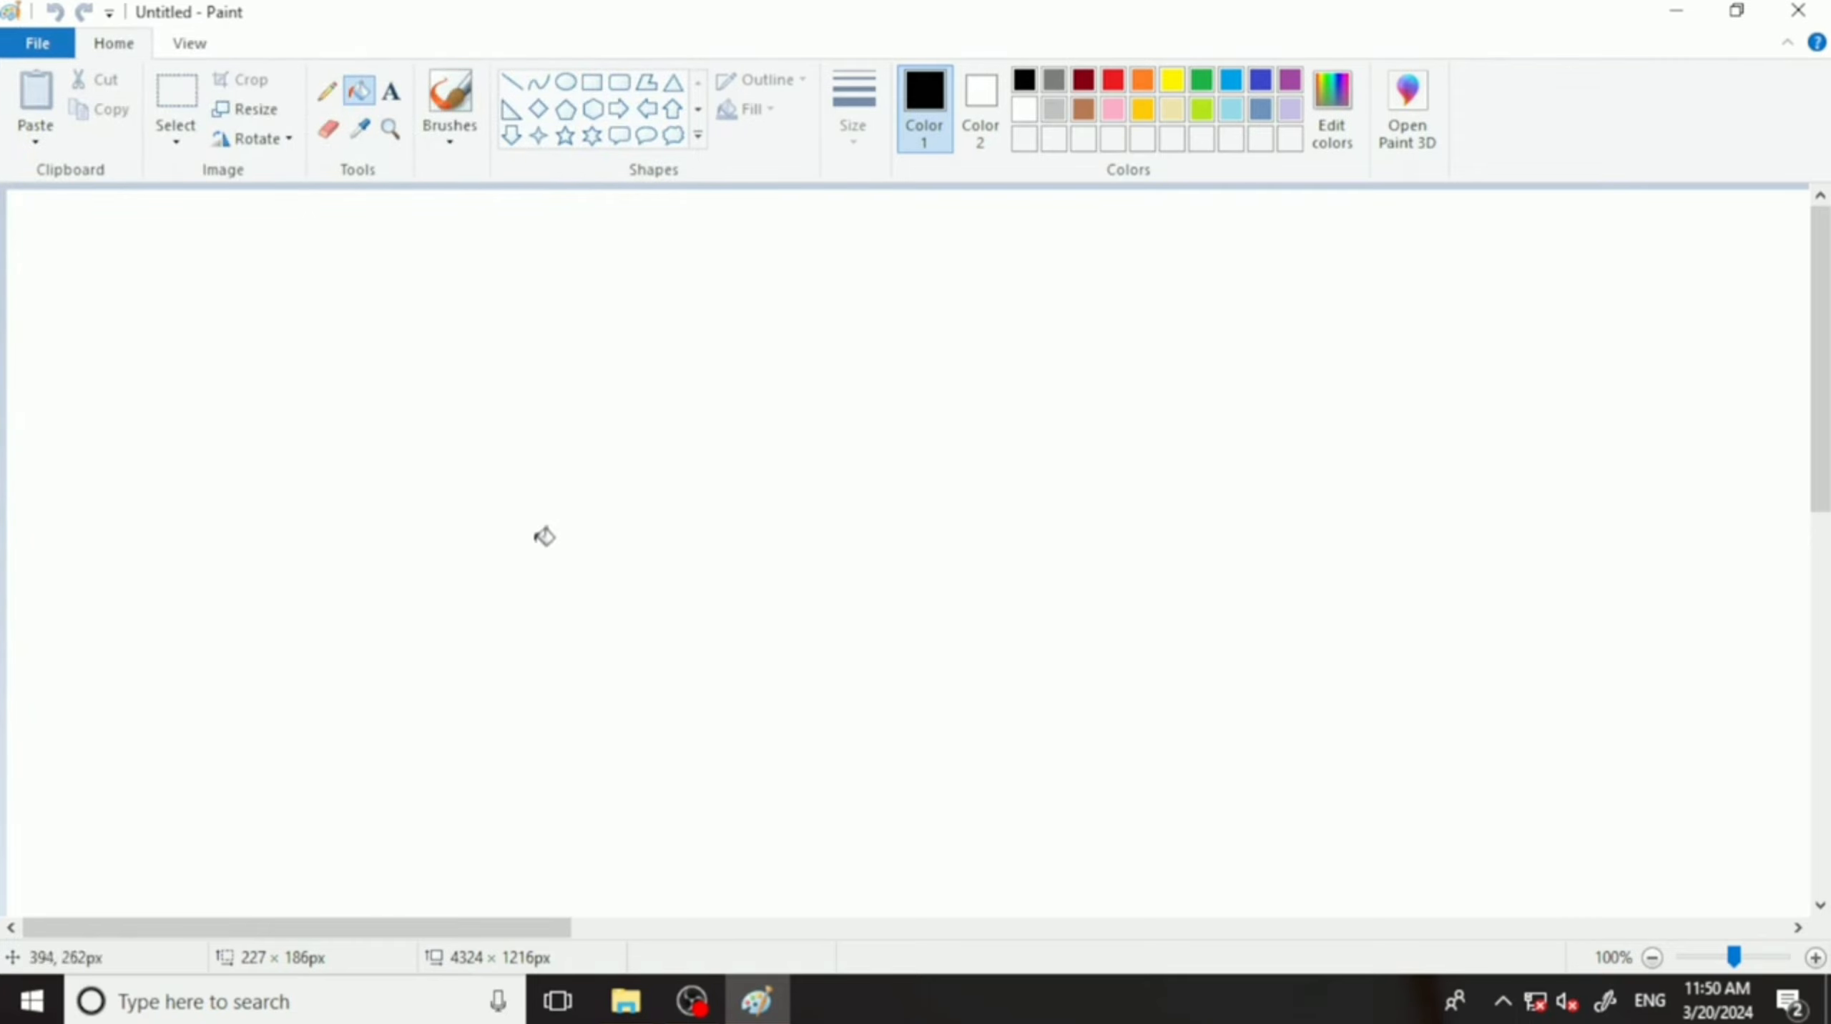
# Open the CKD Institute logo "WhatsApp Image 2023-09-30 at 5.22.13 PM (1)" from the Camera Roll folder.
pyautogui.click(47, 51)
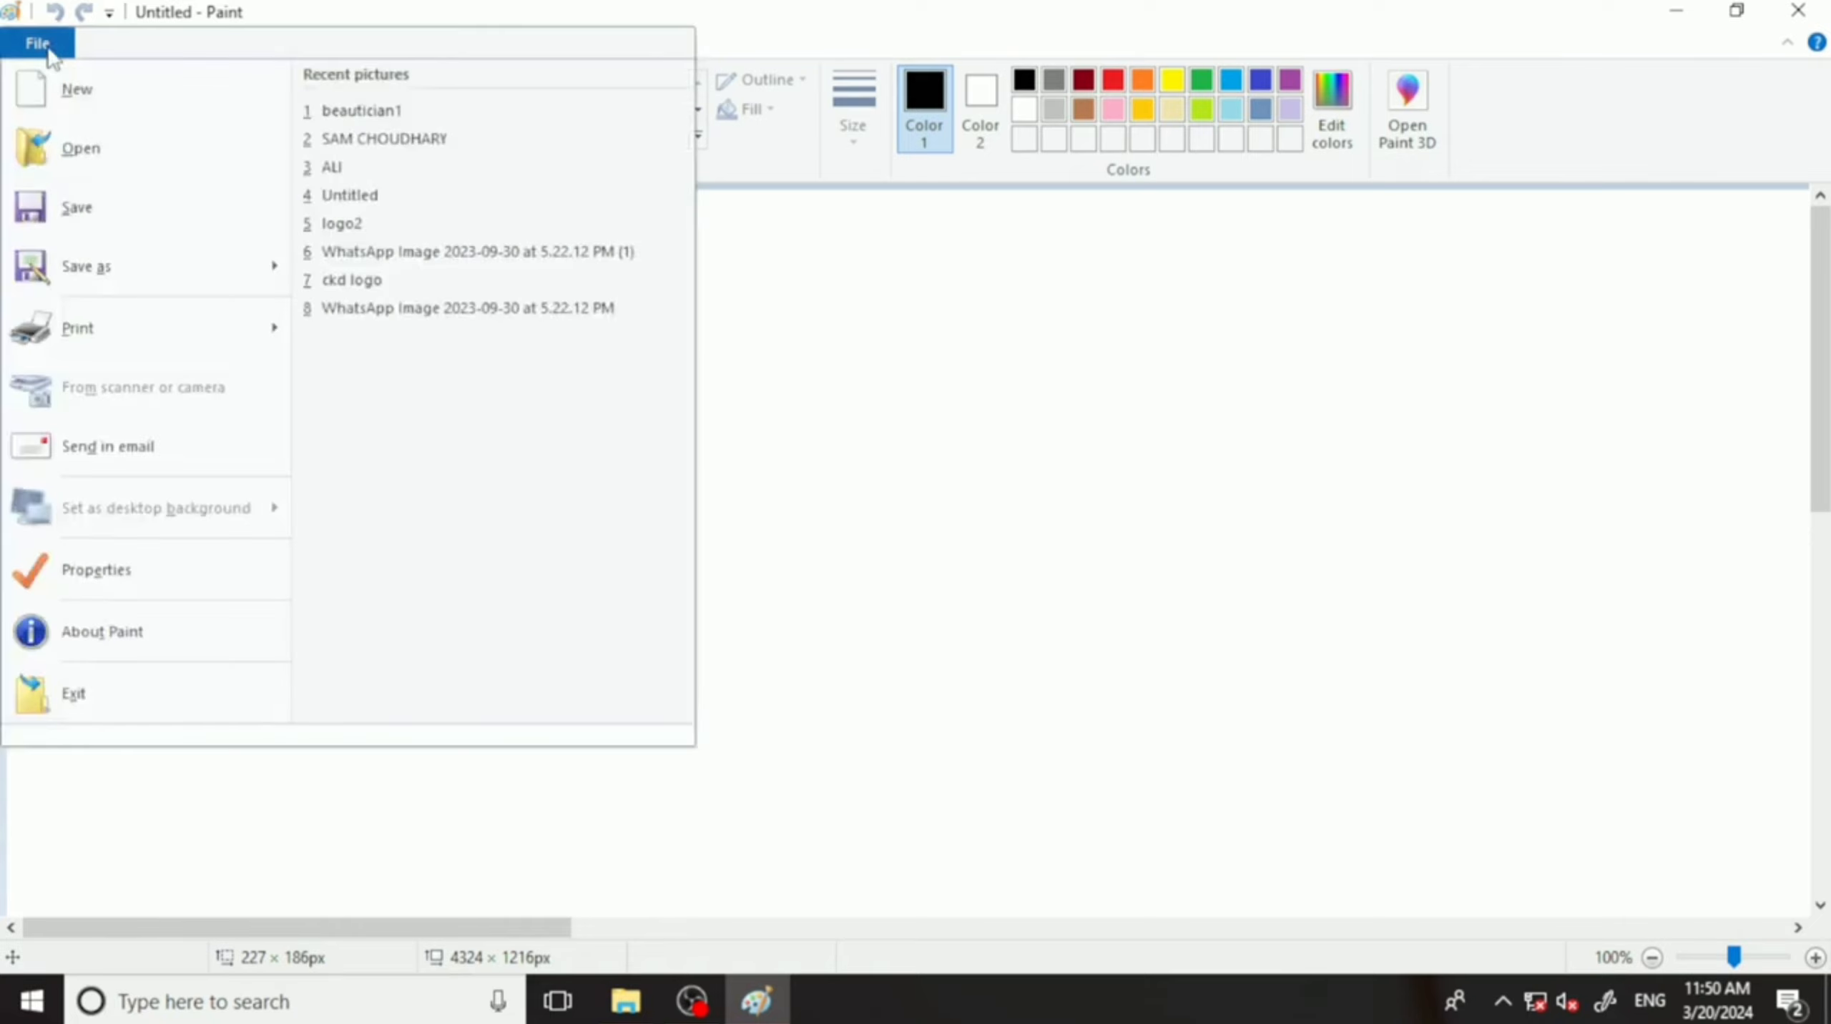
pyautogui.click(116, 160)
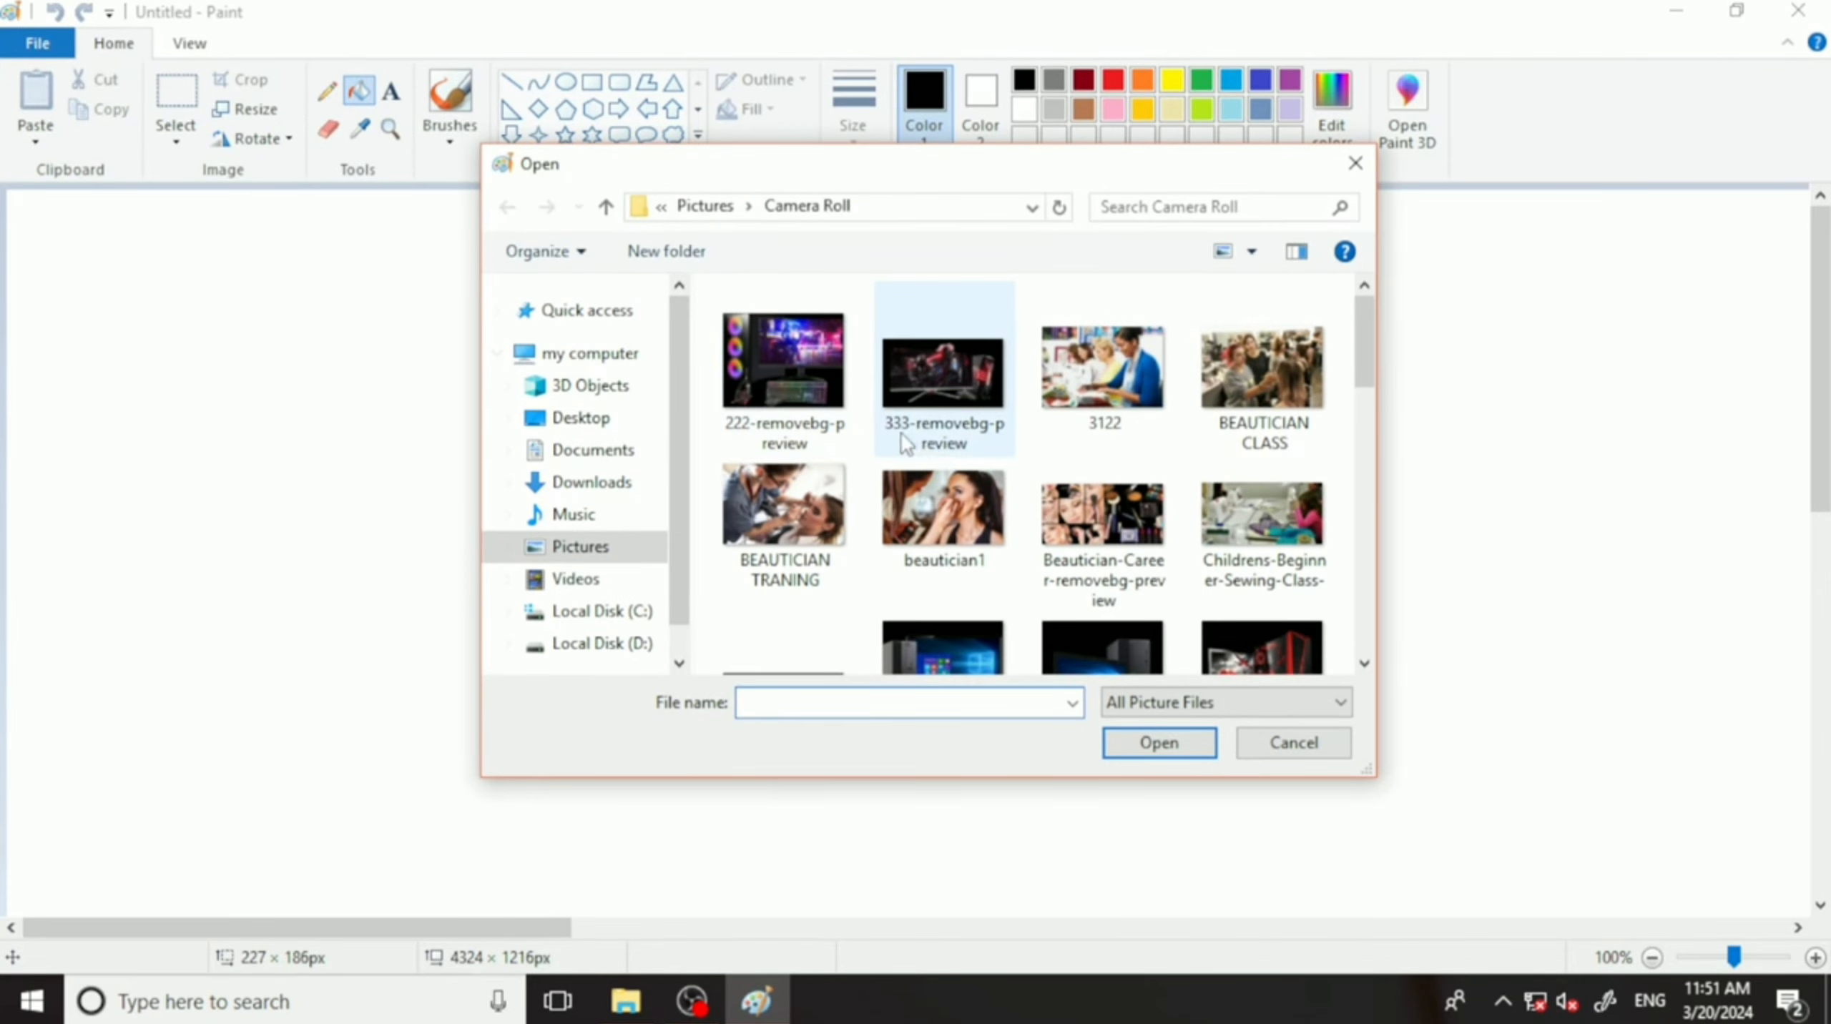
pyautogui.scroll(-3, 921, 438)
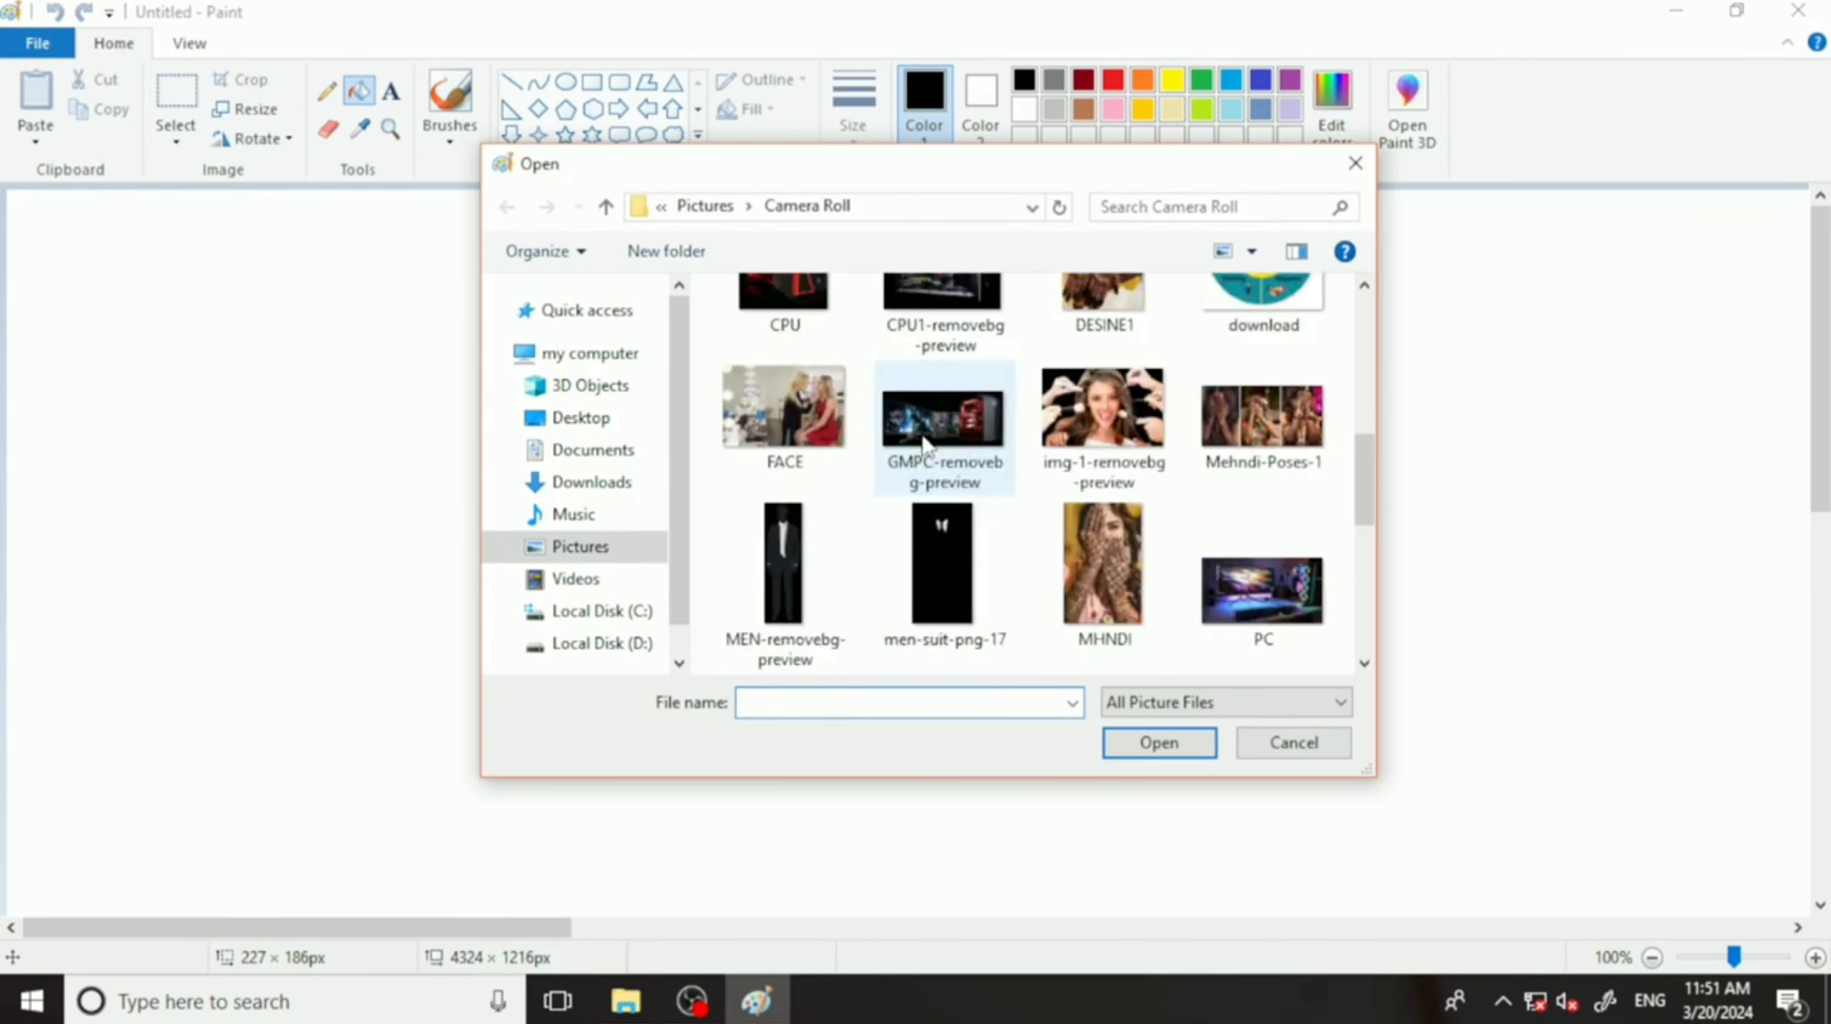
pyautogui.scroll(-3, 925, 445)
pyautogui.click(785, 570)
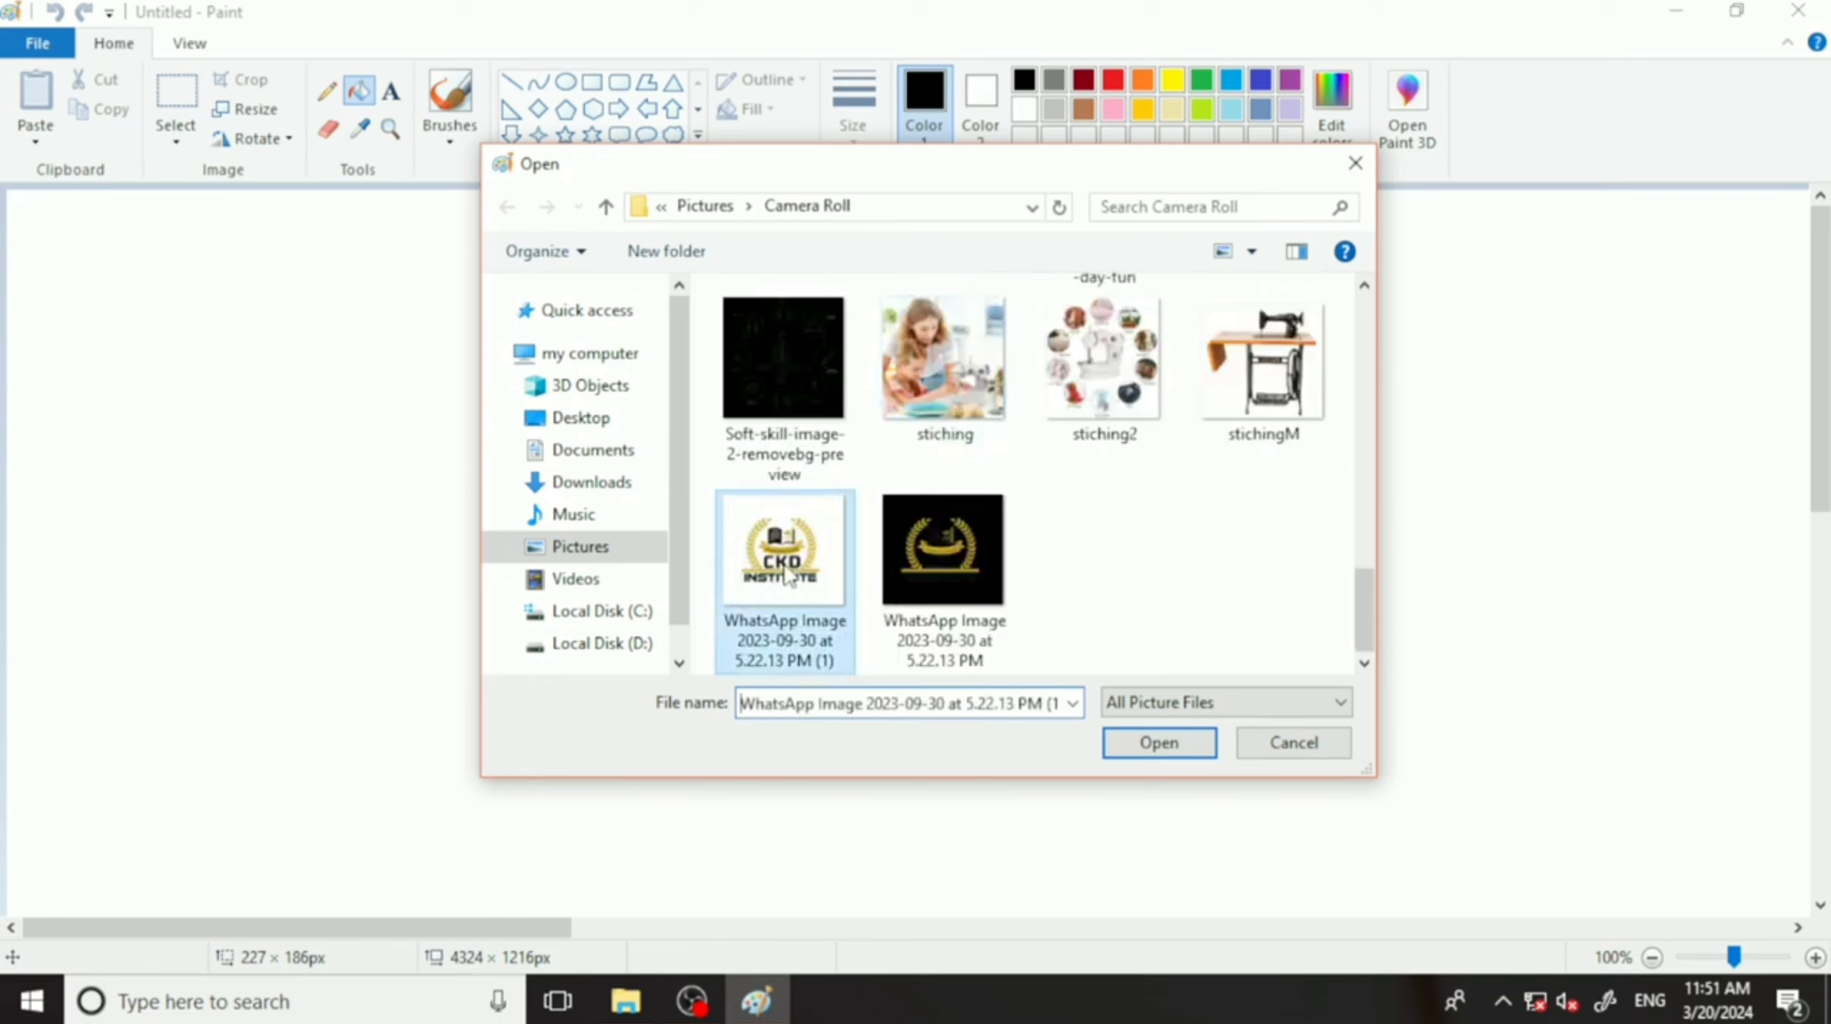
pyautogui.click(1159, 742)
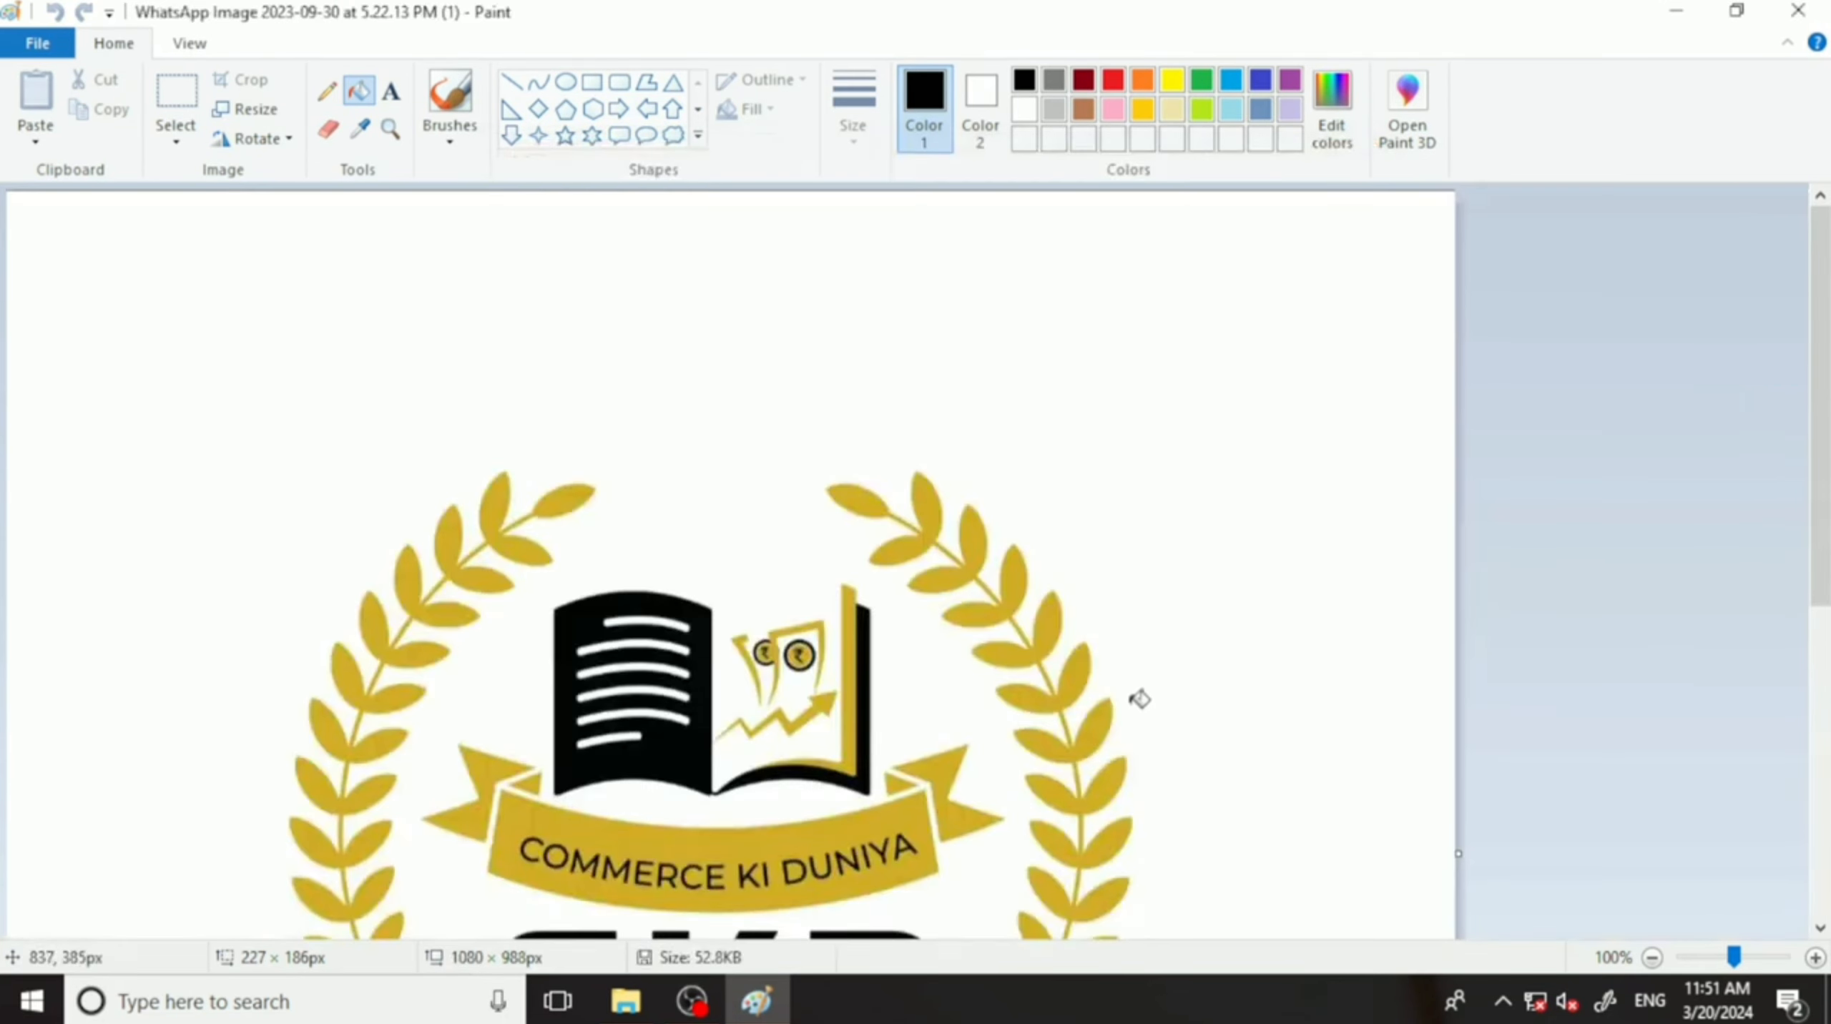
# Shrink the logo picture's canvas to about 791 × 798 px from its lower-right corner.
pyautogui.scroll(-5, 1021, 613)
pyautogui.scroll(3, 973, 593)
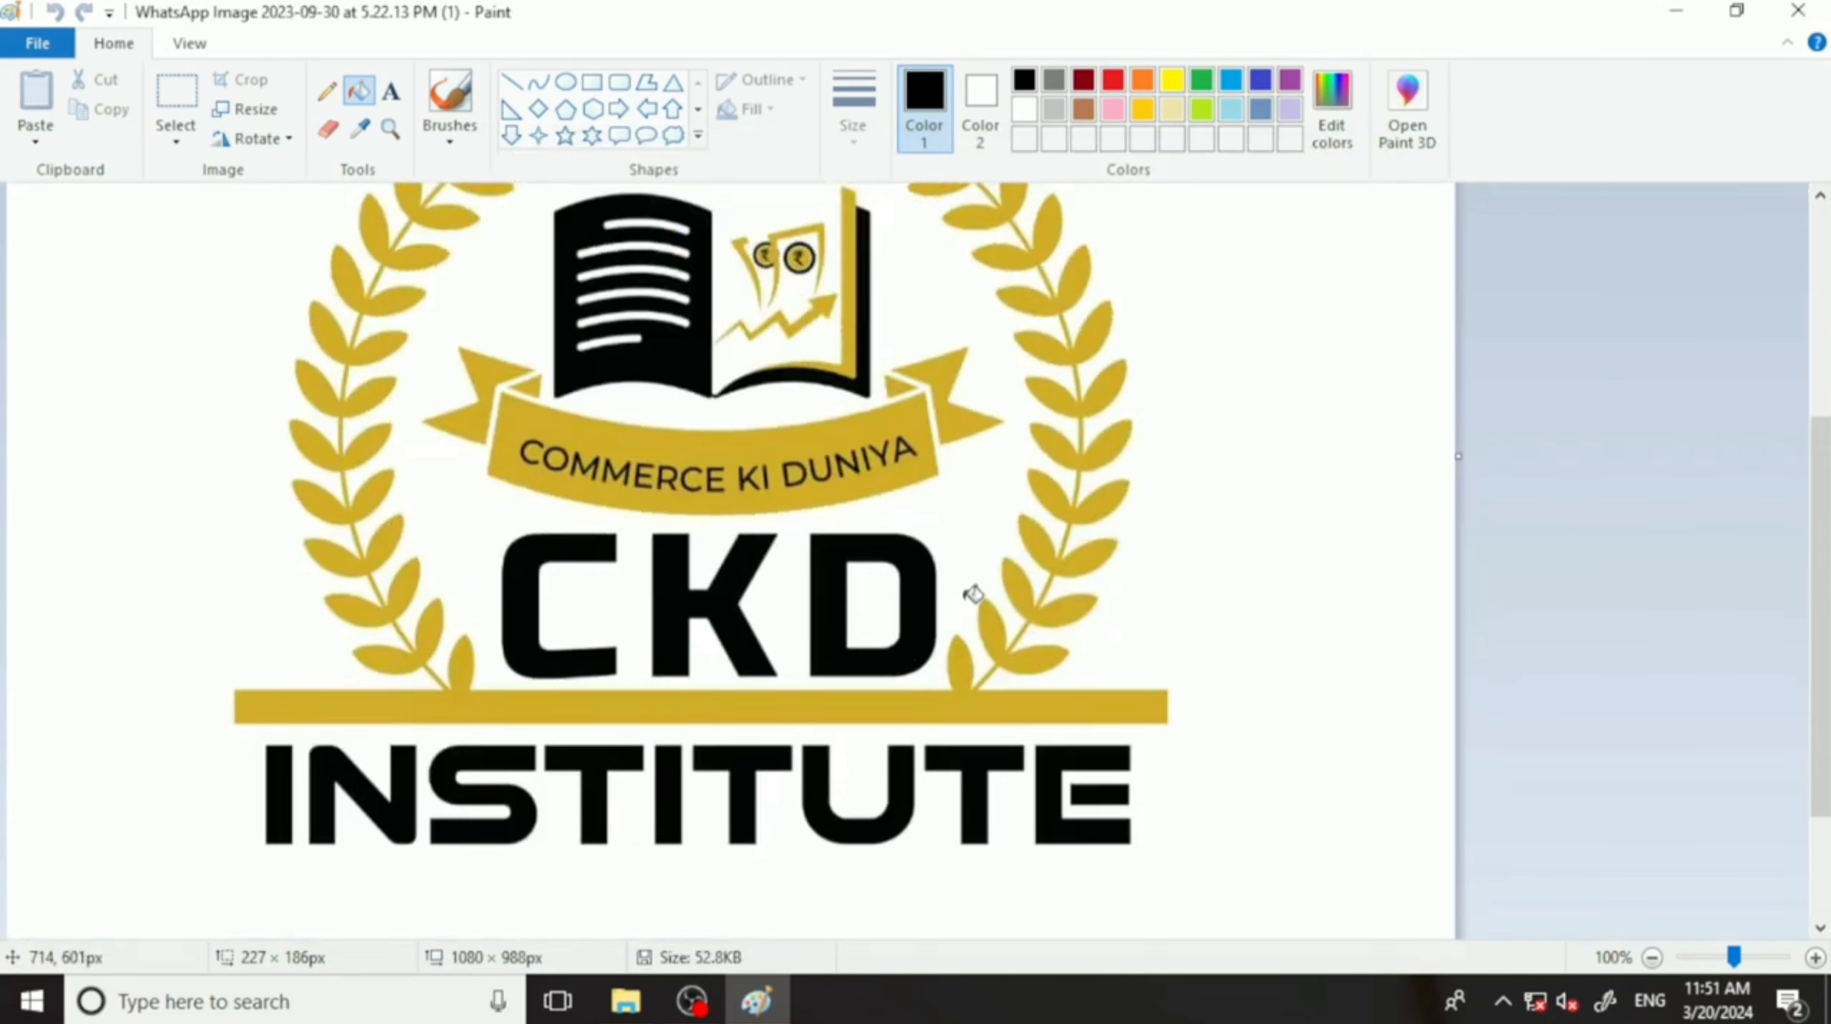
pyautogui.scroll(-3, 974, 602)
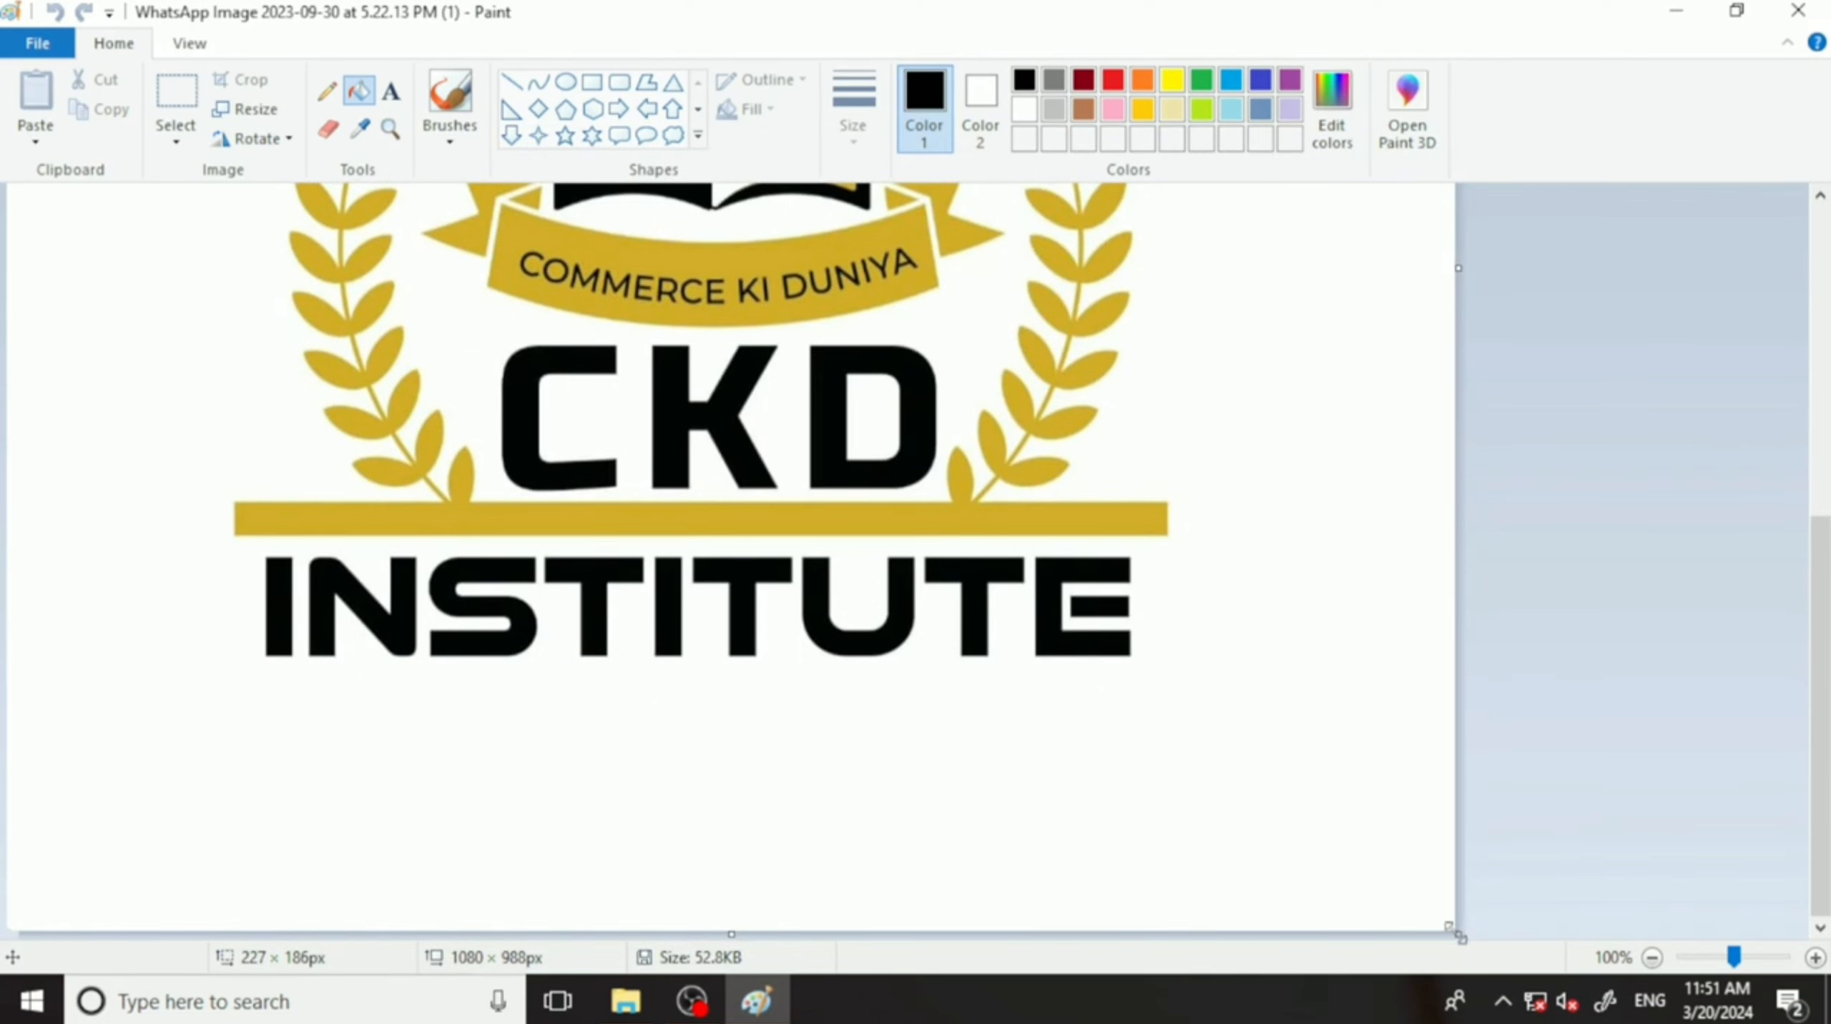
pyautogui.moveTo(1457, 930); pyautogui.dragTo(1067, 678)
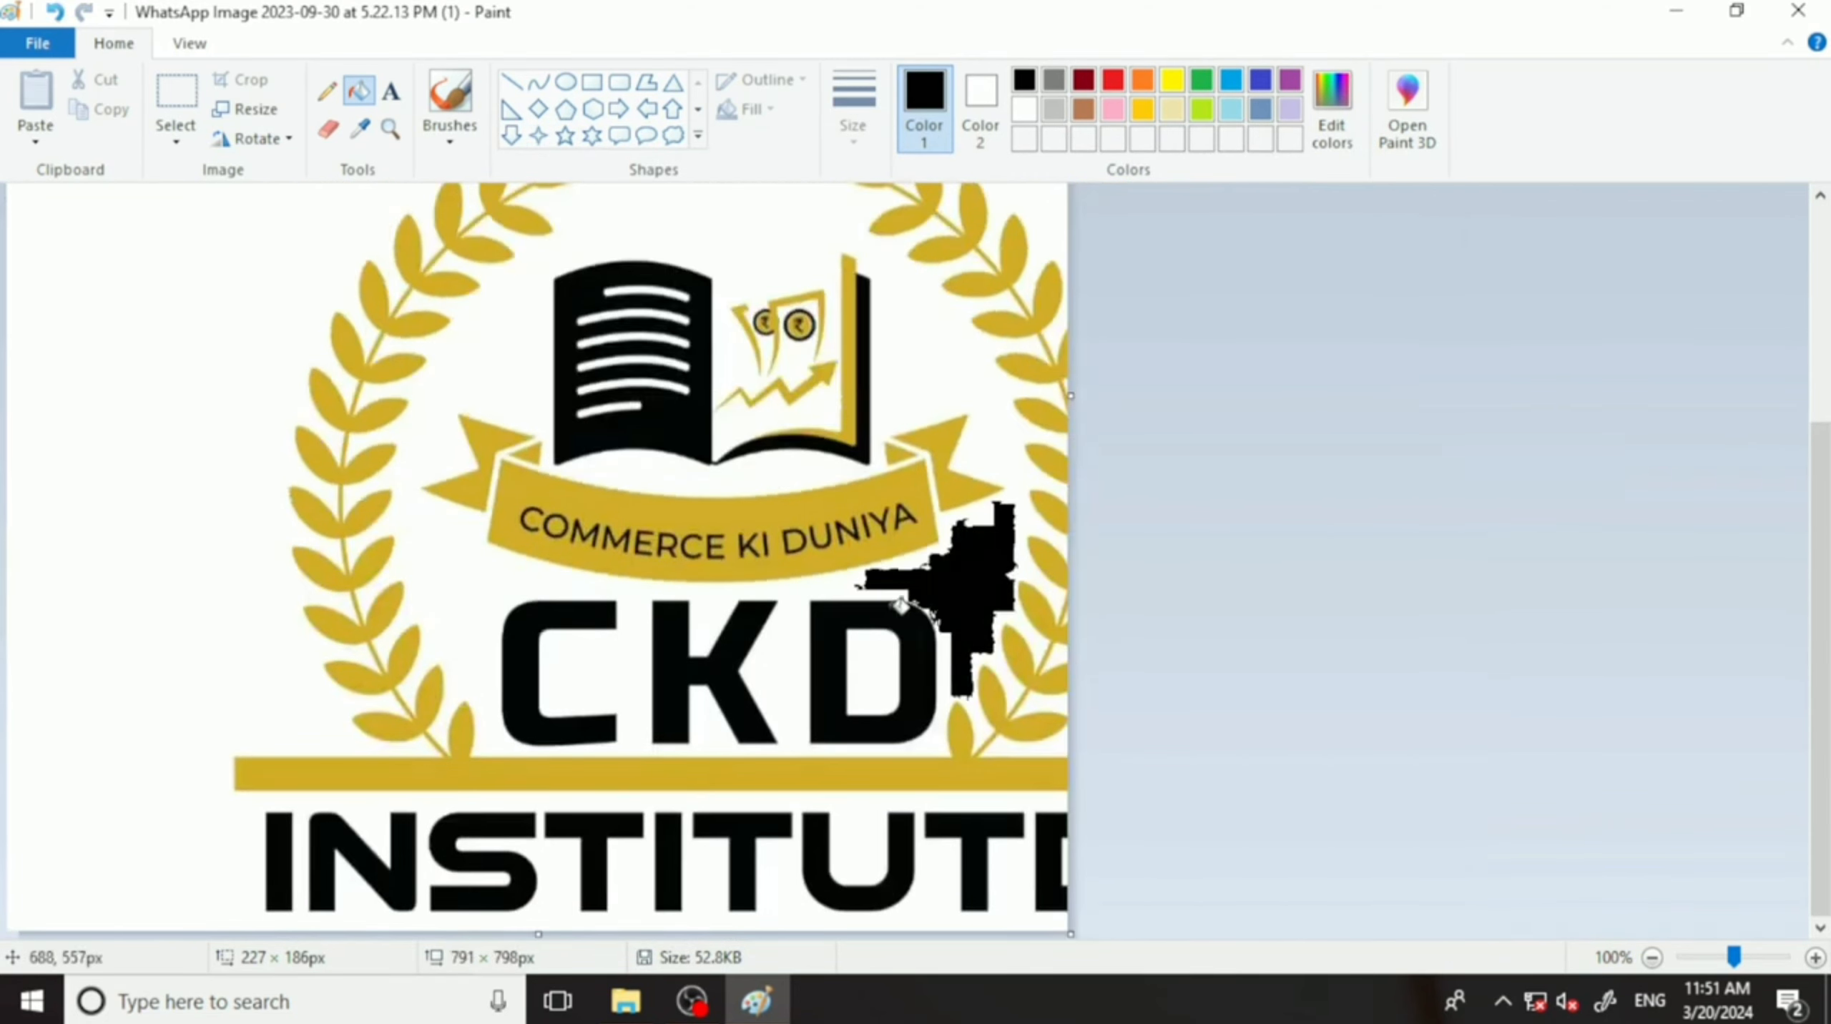
# Fill the white area beside the letter D with black and widen the canvas to about 845 px.
pyautogui.click(938, 603)
pyautogui.moveTo(1070, 396); pyautogui.dragTo(1142, 410)
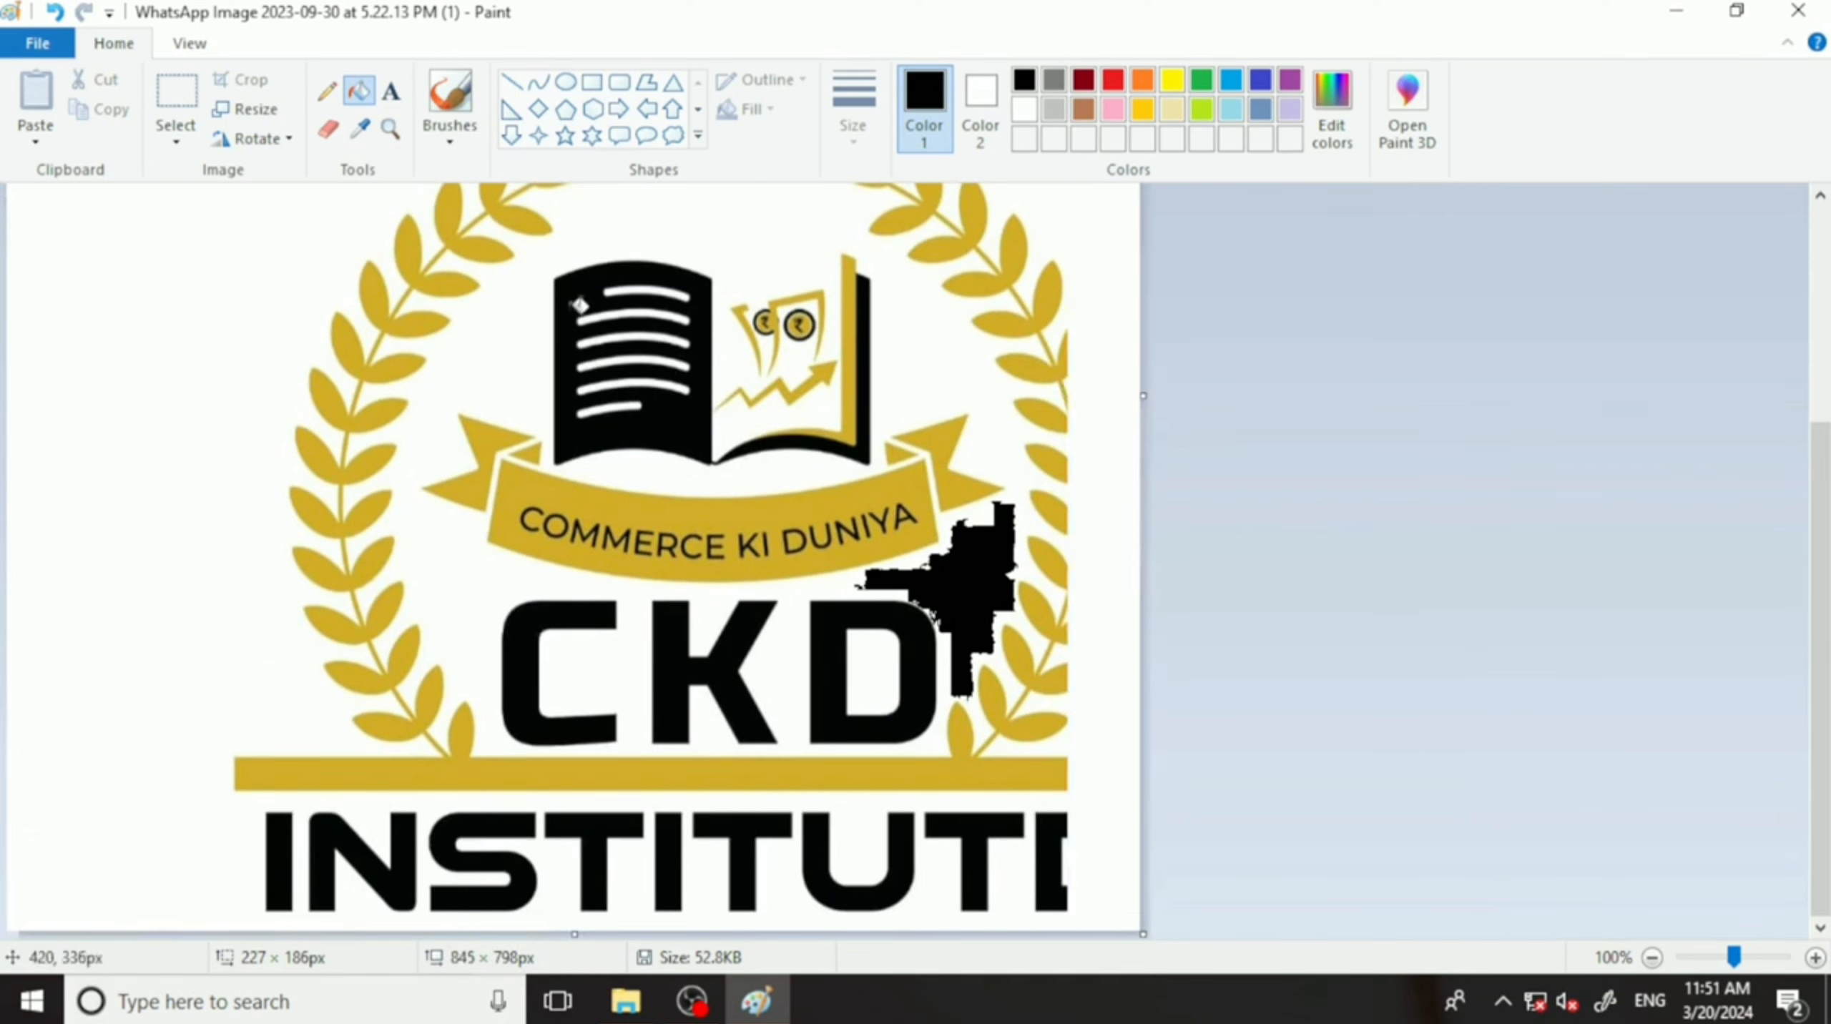
# Start a new picture without saving the logo changes, and widen the blank canvas to about 1329 px.
pyautogui.hotkey('alt', 'F4')
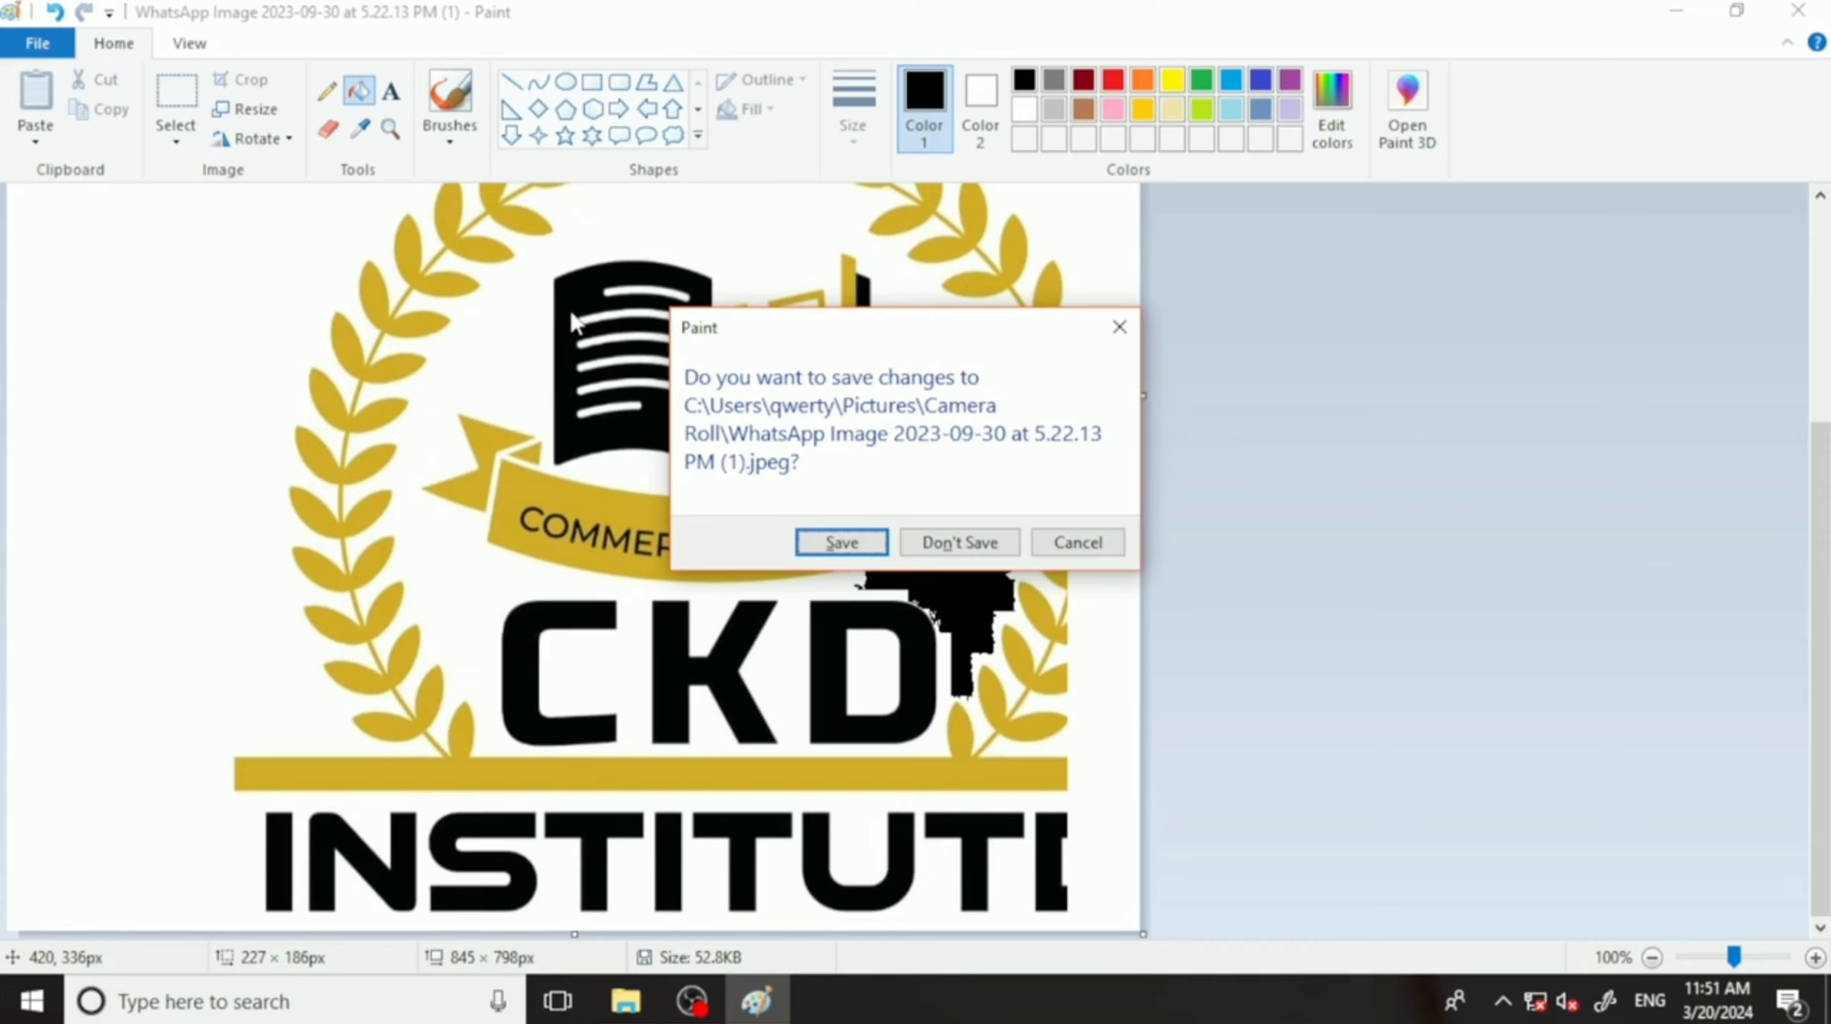
pyautogui.click(945, 543)
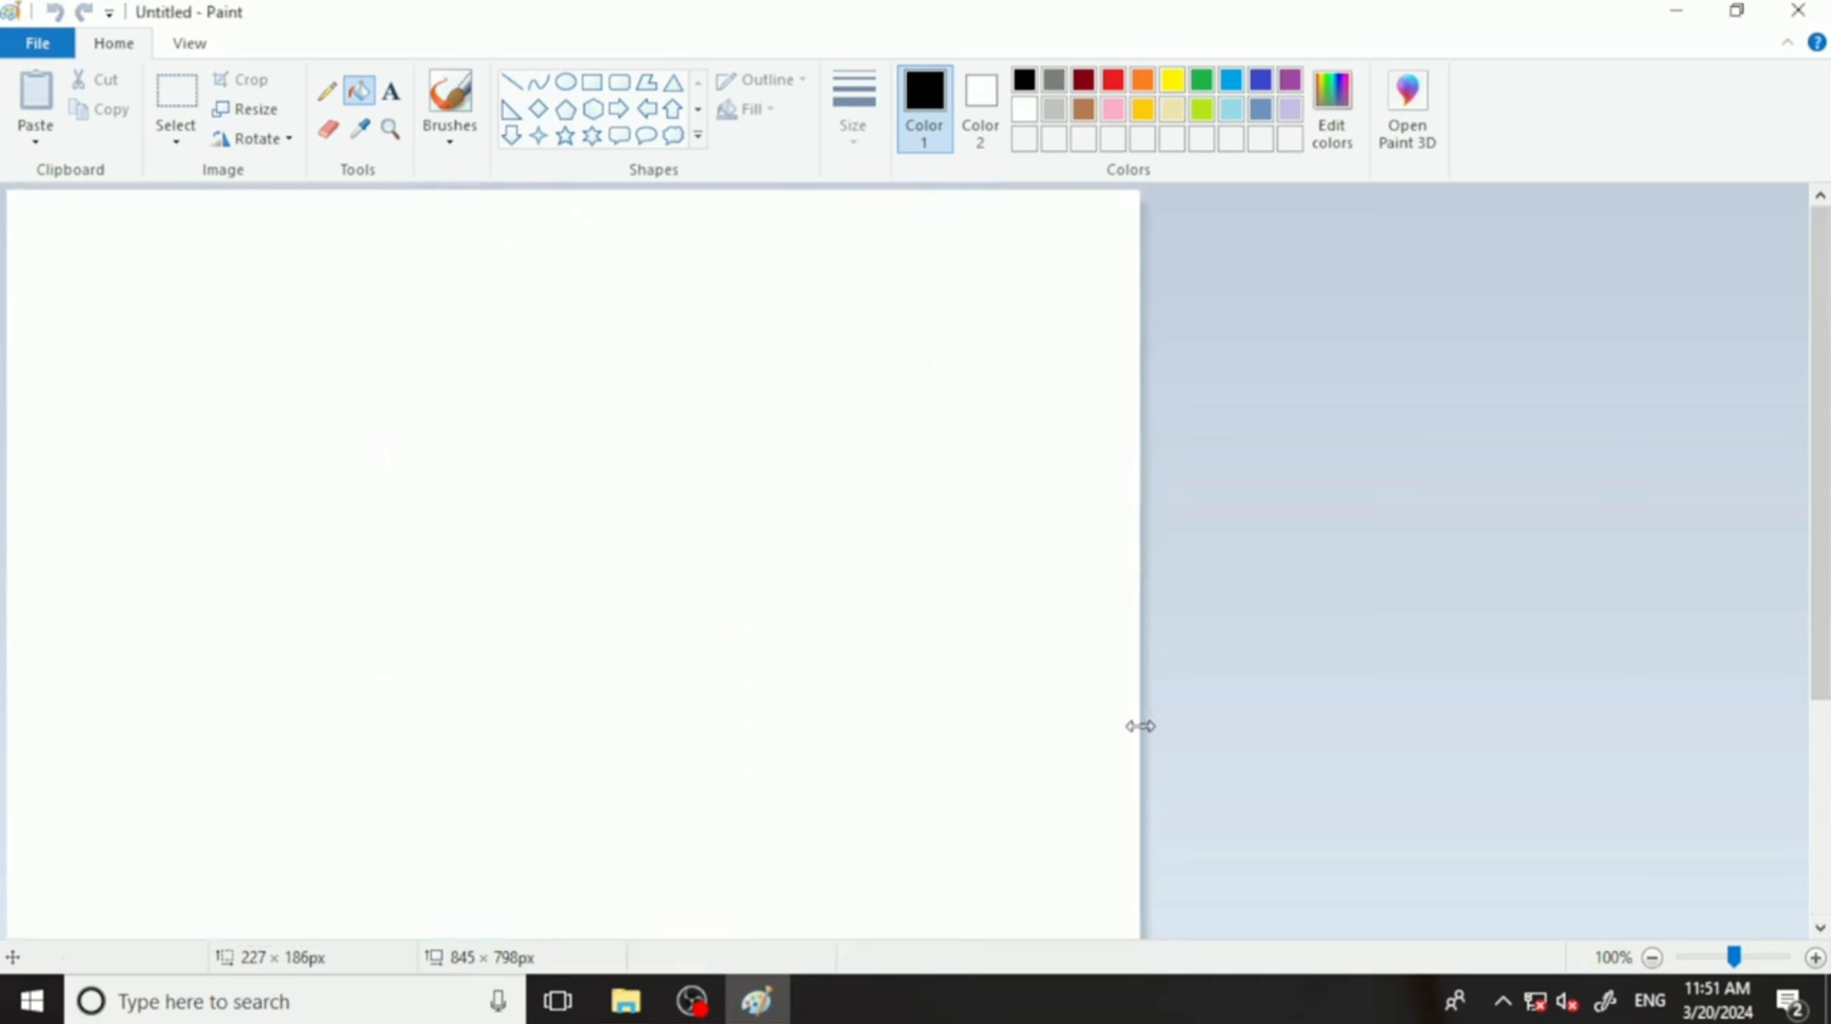
pyautogui.moveTo(1144, 725); pyautogui.dragTo(1790, 736)
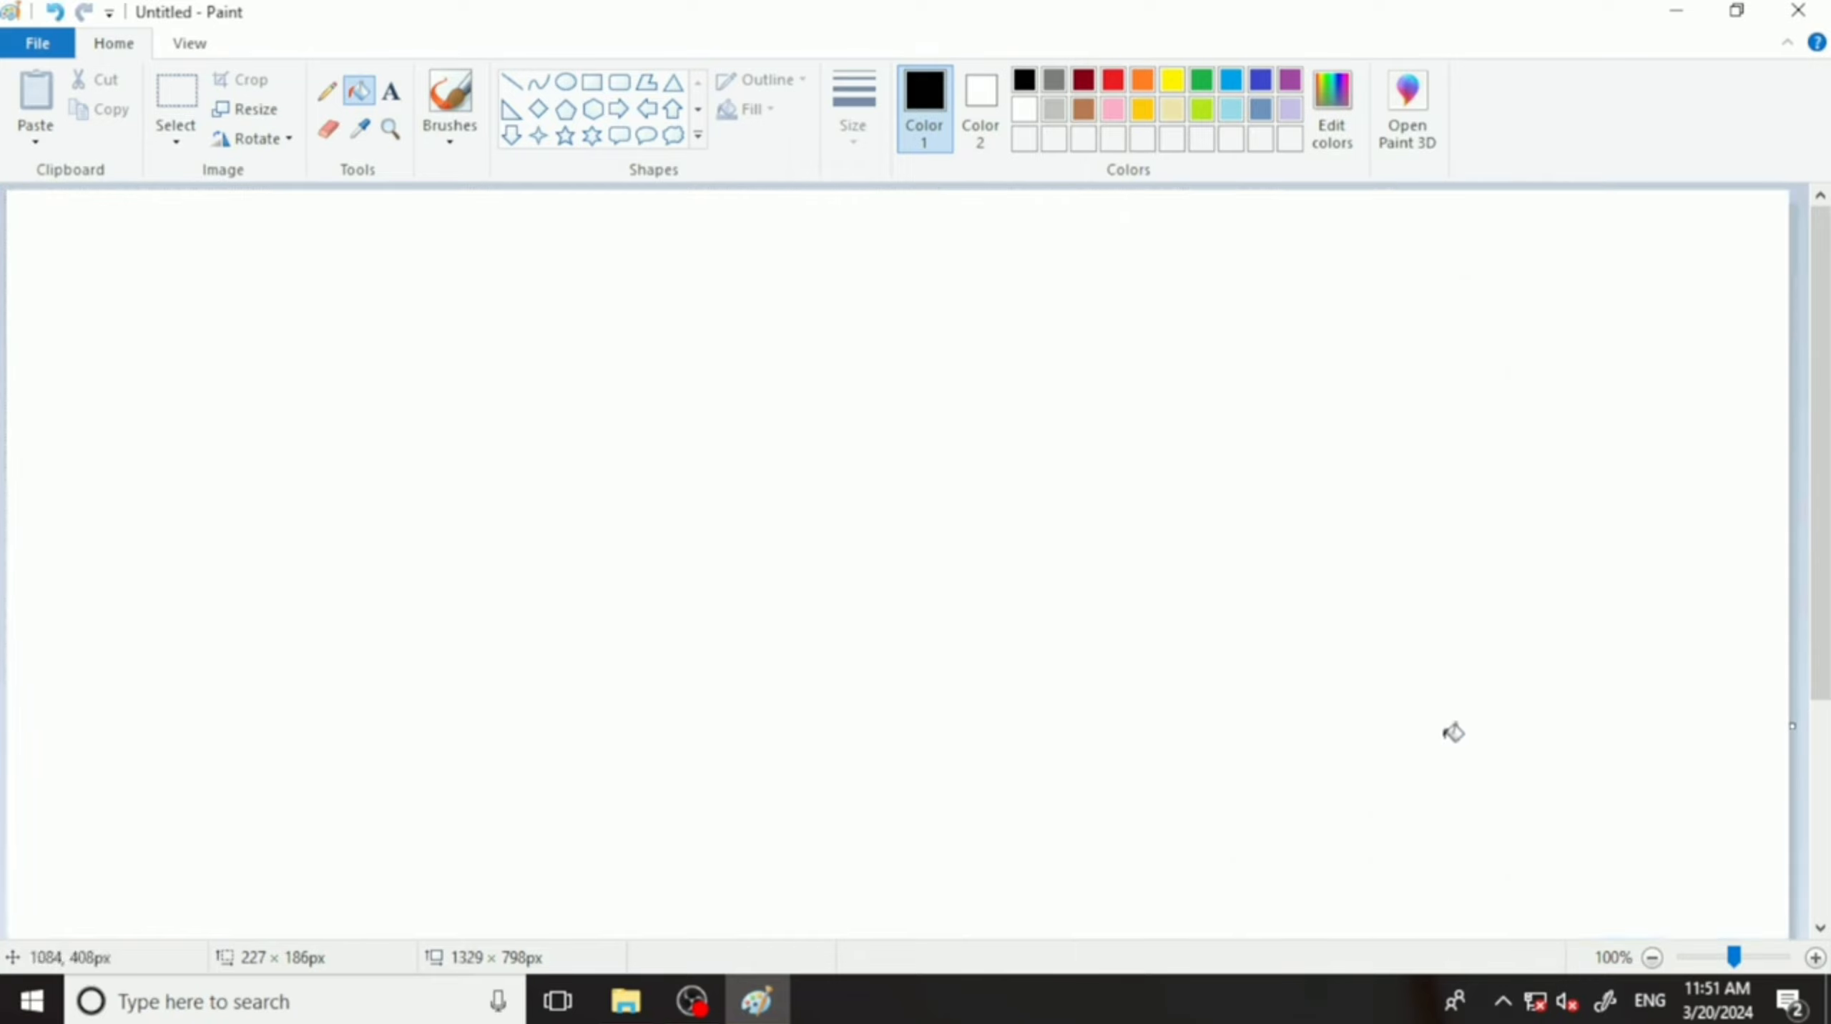
# Draw a black-outlined ellipse about 280 × 219 px near the canvas centre and fill it with orange.
pyautogui.click(51, 45)
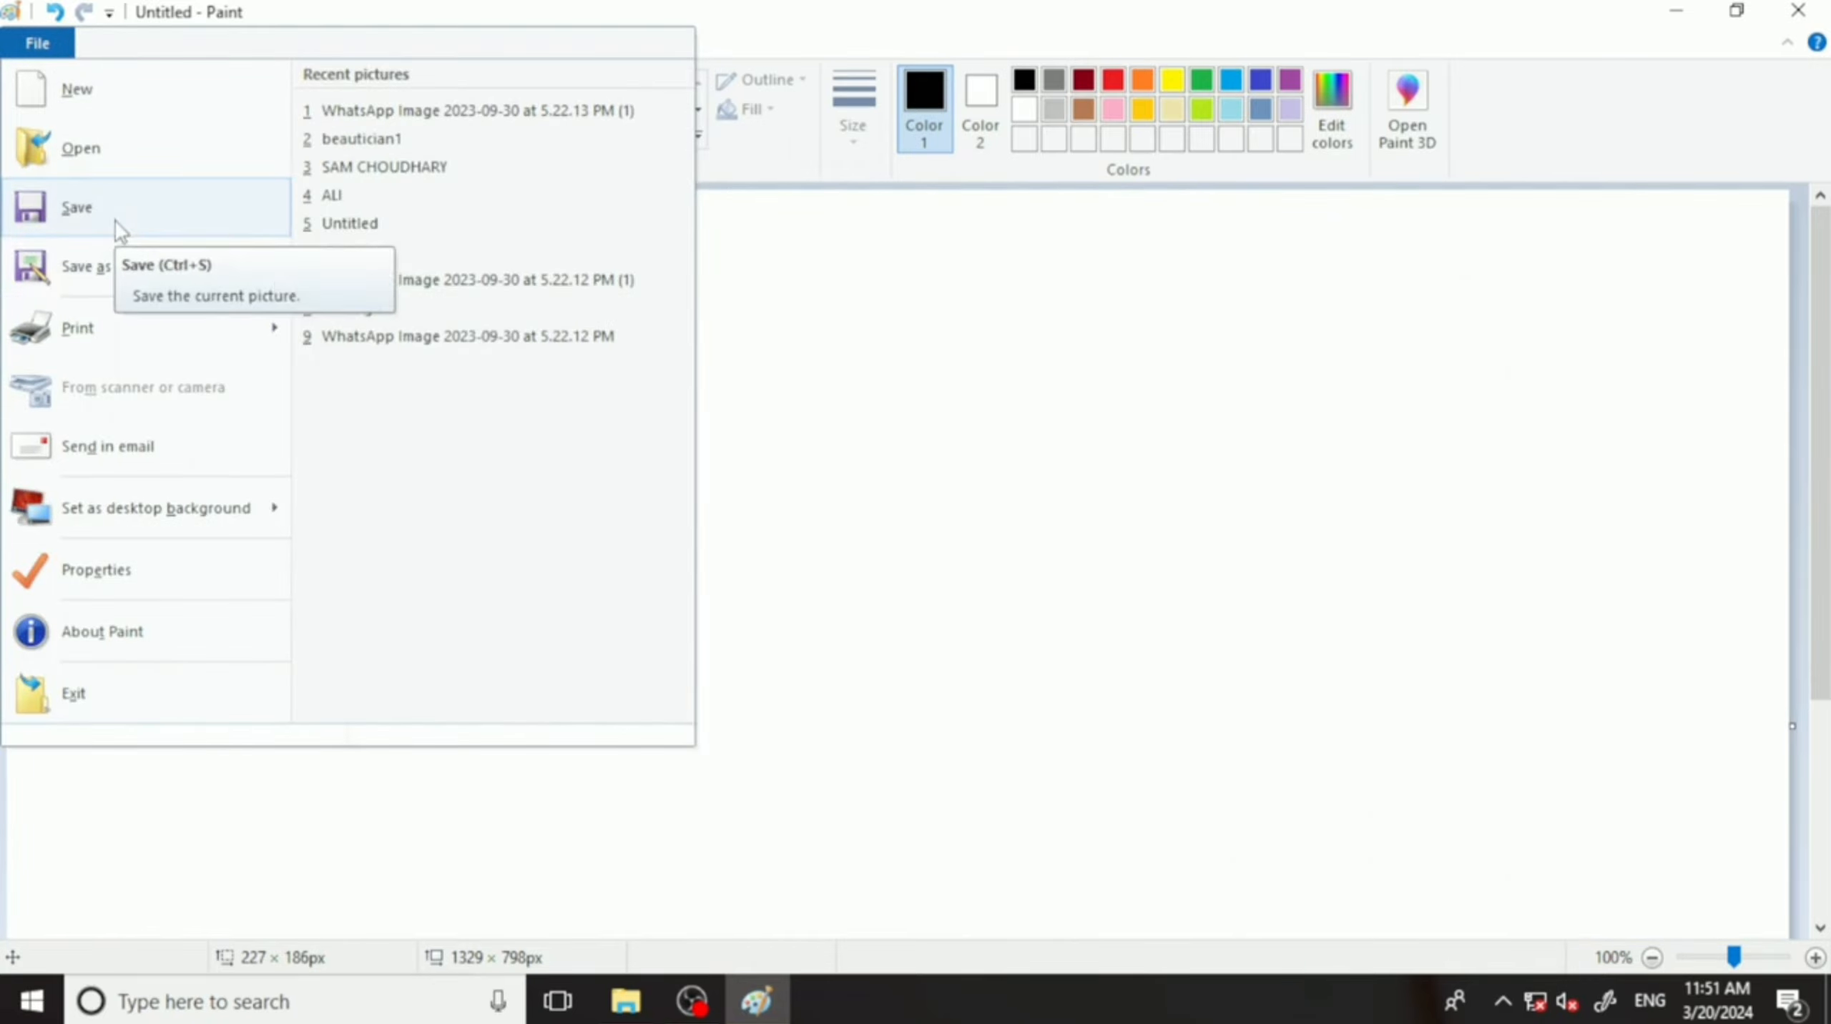
pyautogui.click(777, 318)
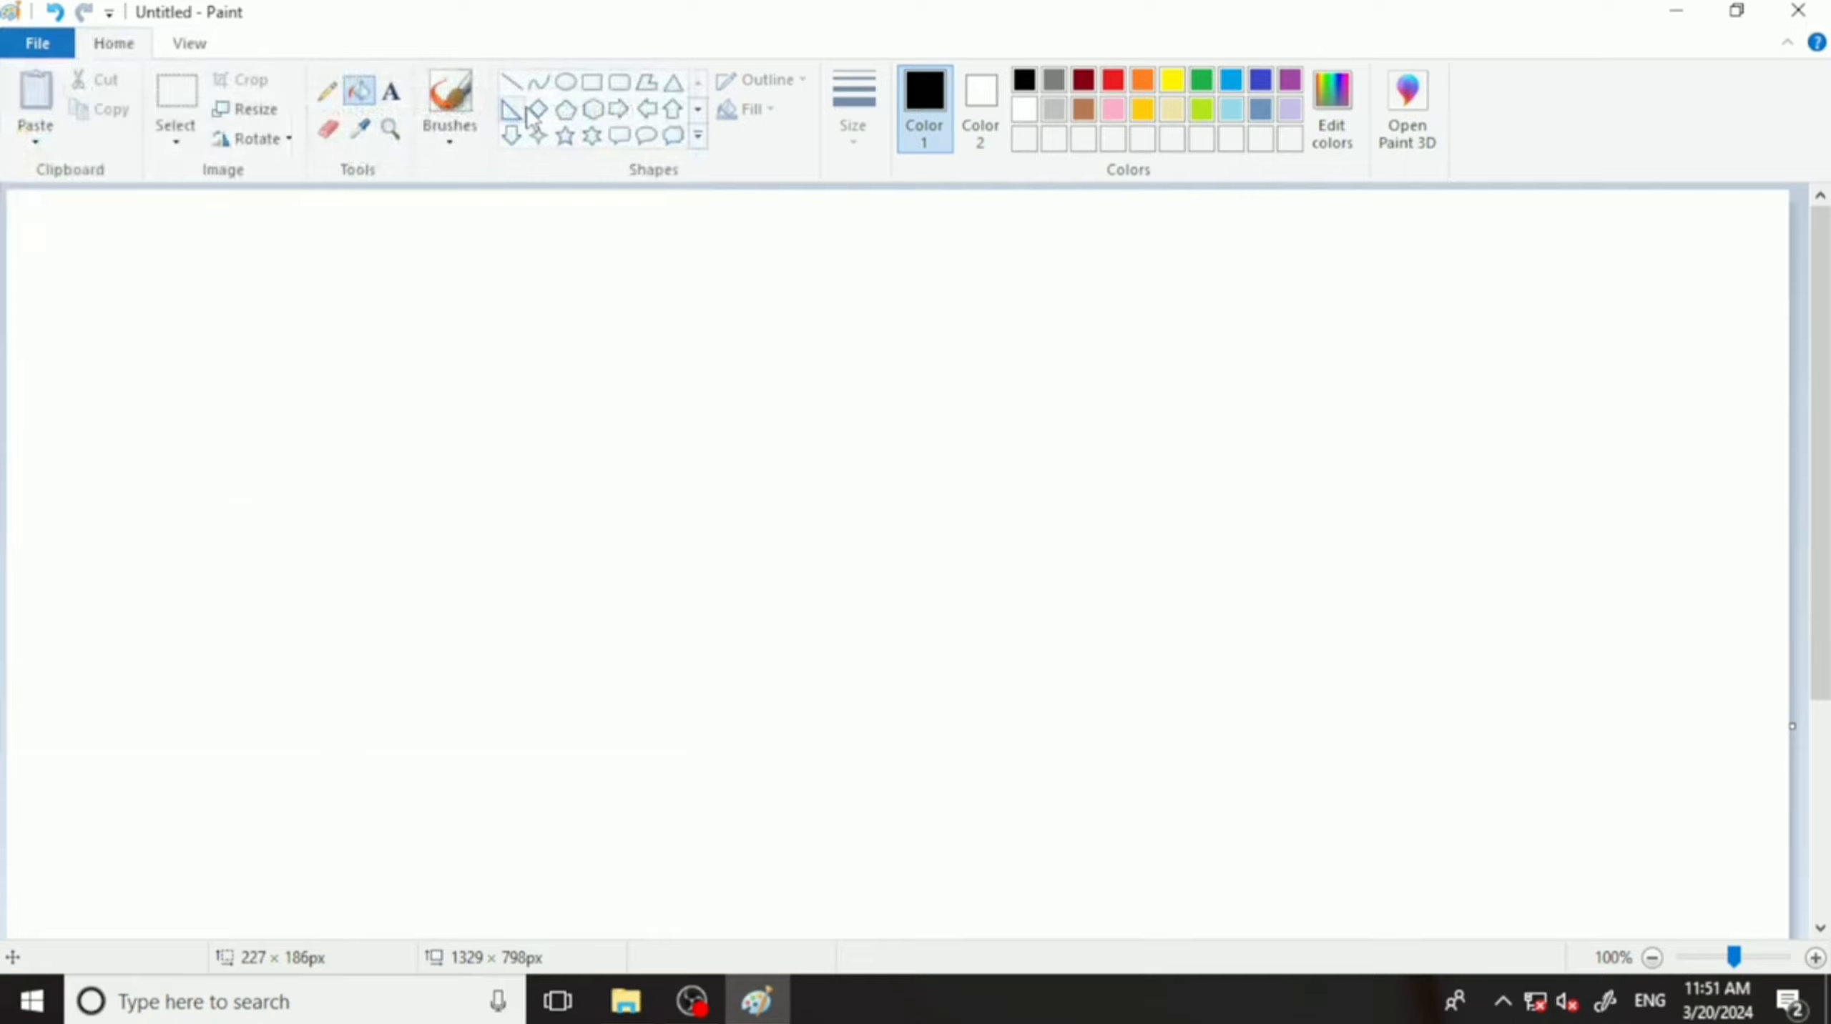
pyautogui.click(565, 81)
pyautogui.moveTo(591, 369); pyautogui.dragTo(964, 661)
pyautogui.click(358, 90)
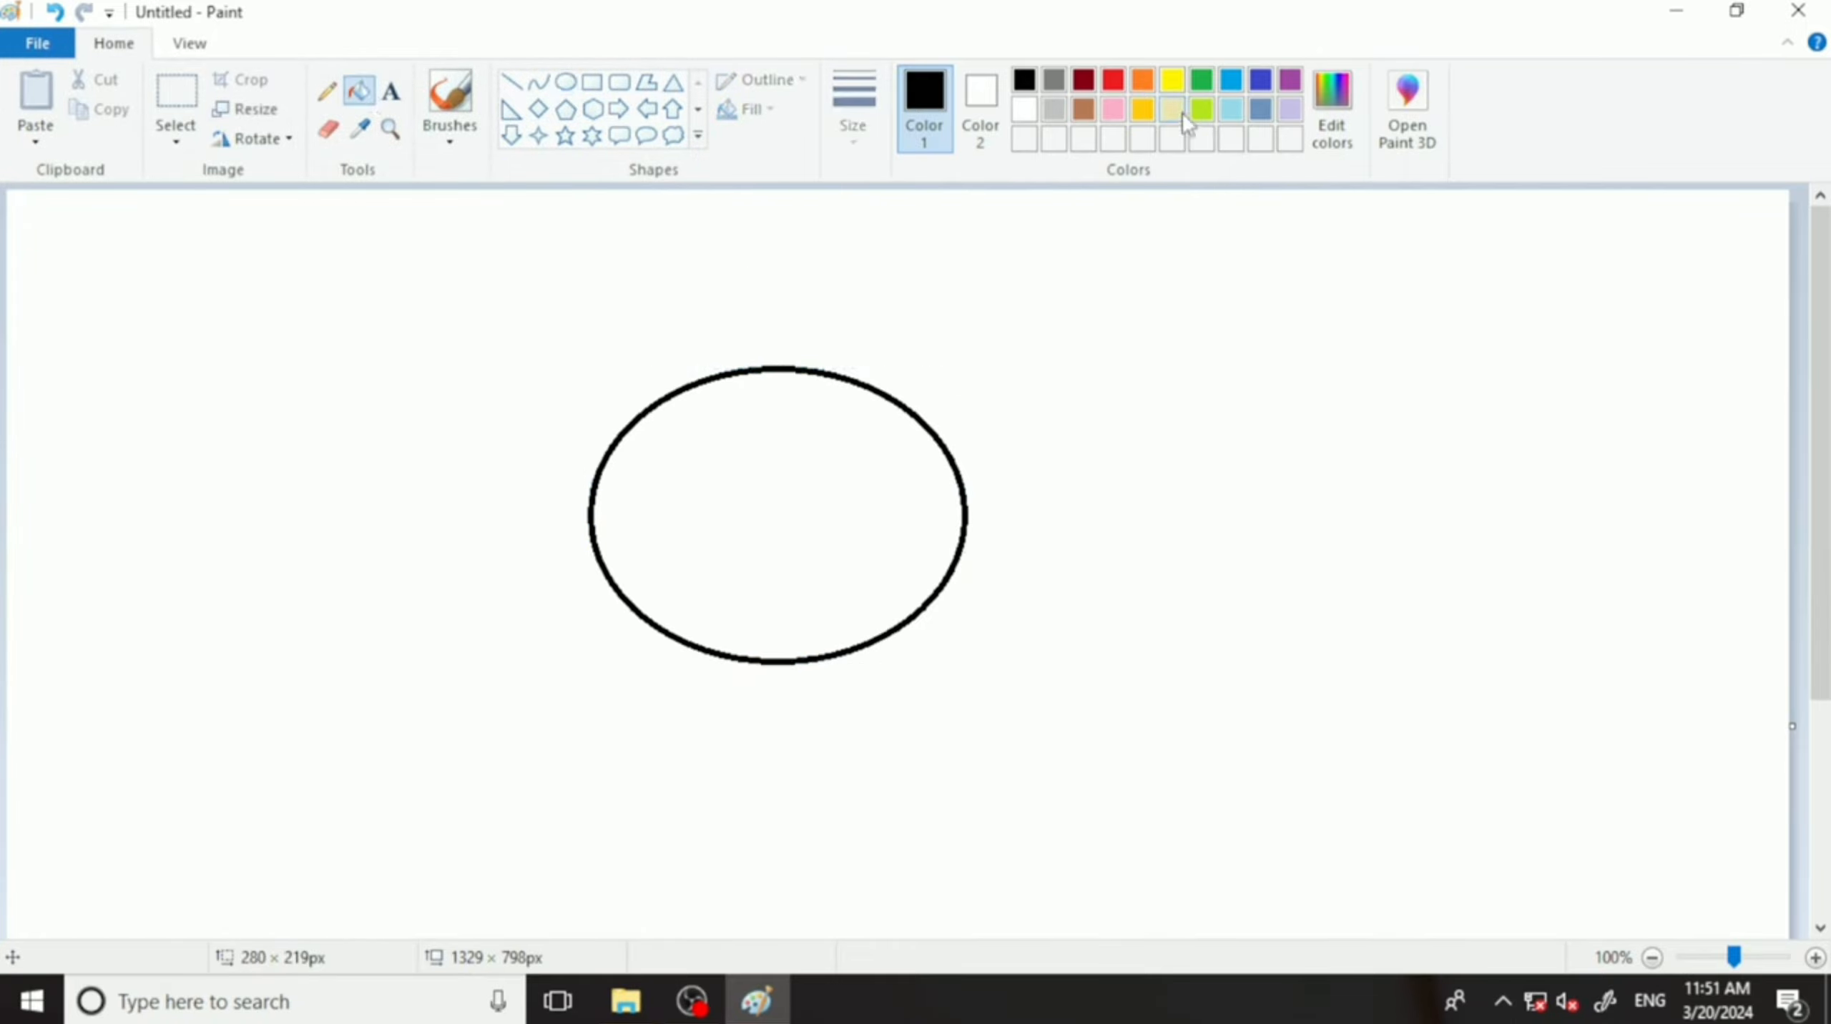
pyautogui.click(1143, 80)
pyautogui.click(900, 407)
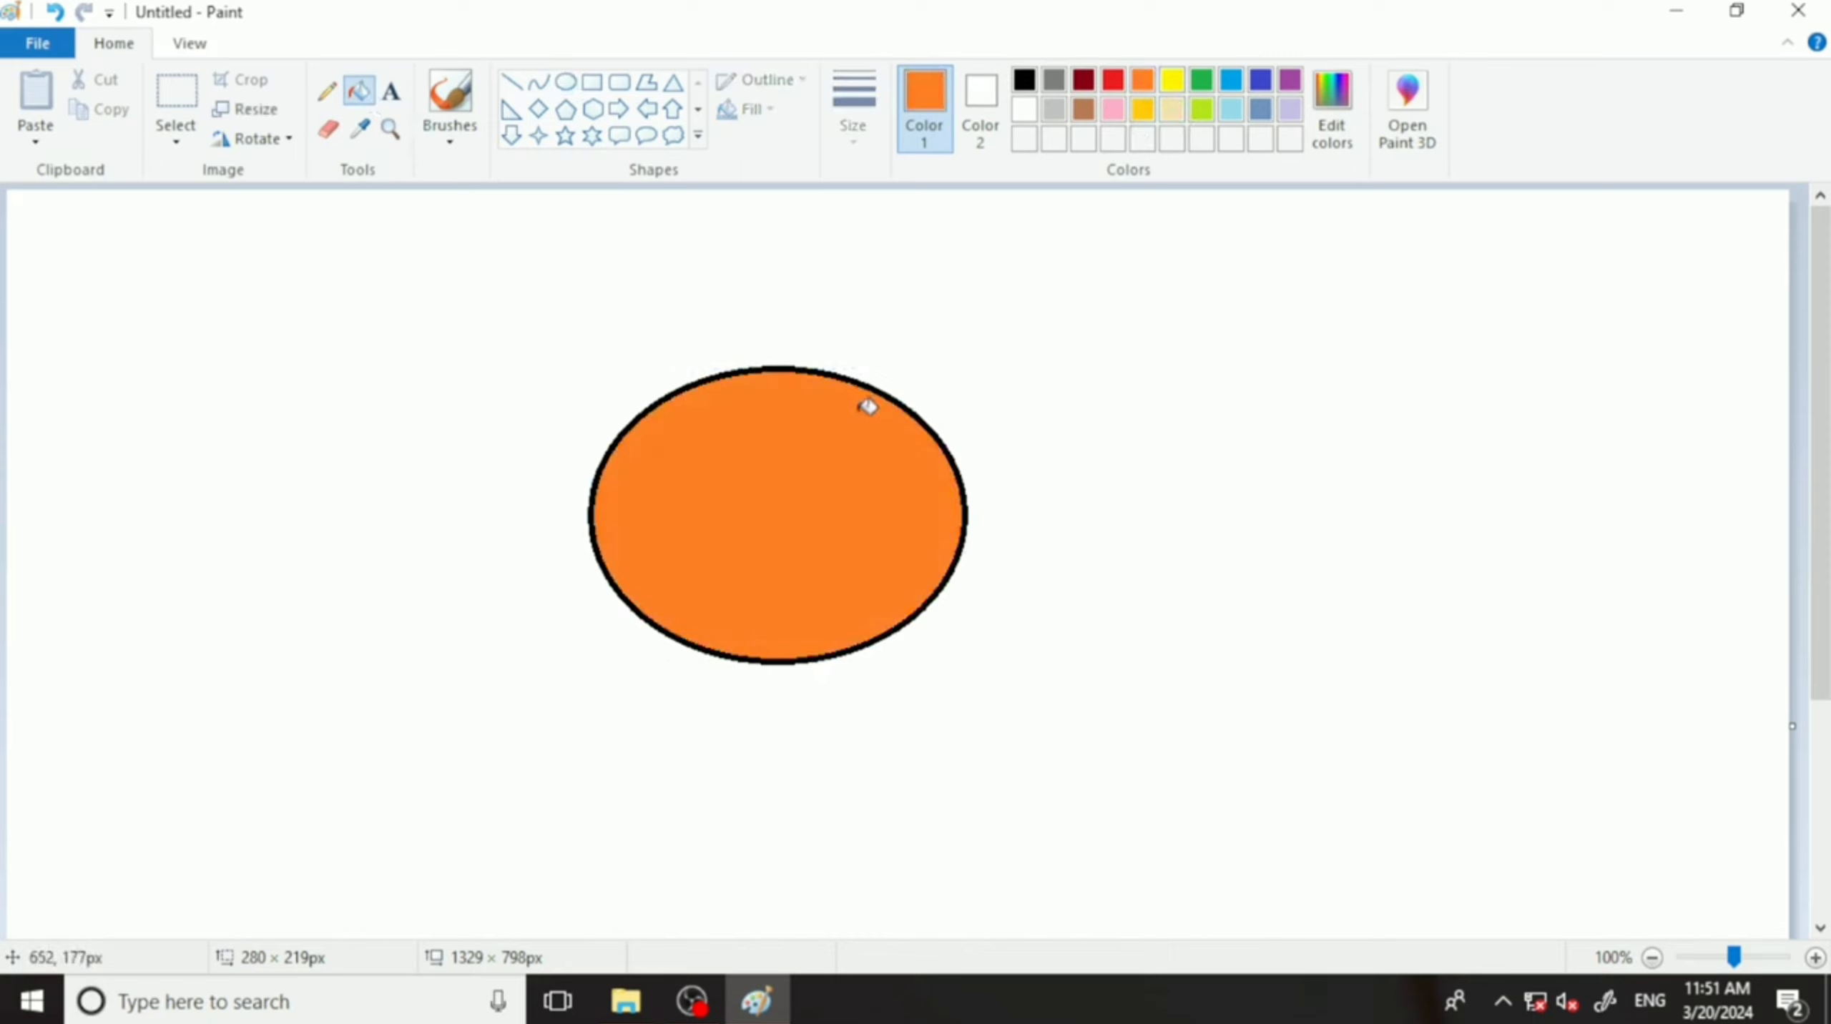
# Start saving the picture, widen the Save As dialog and name the file "zoya".
pyautogui.click(37, 46)
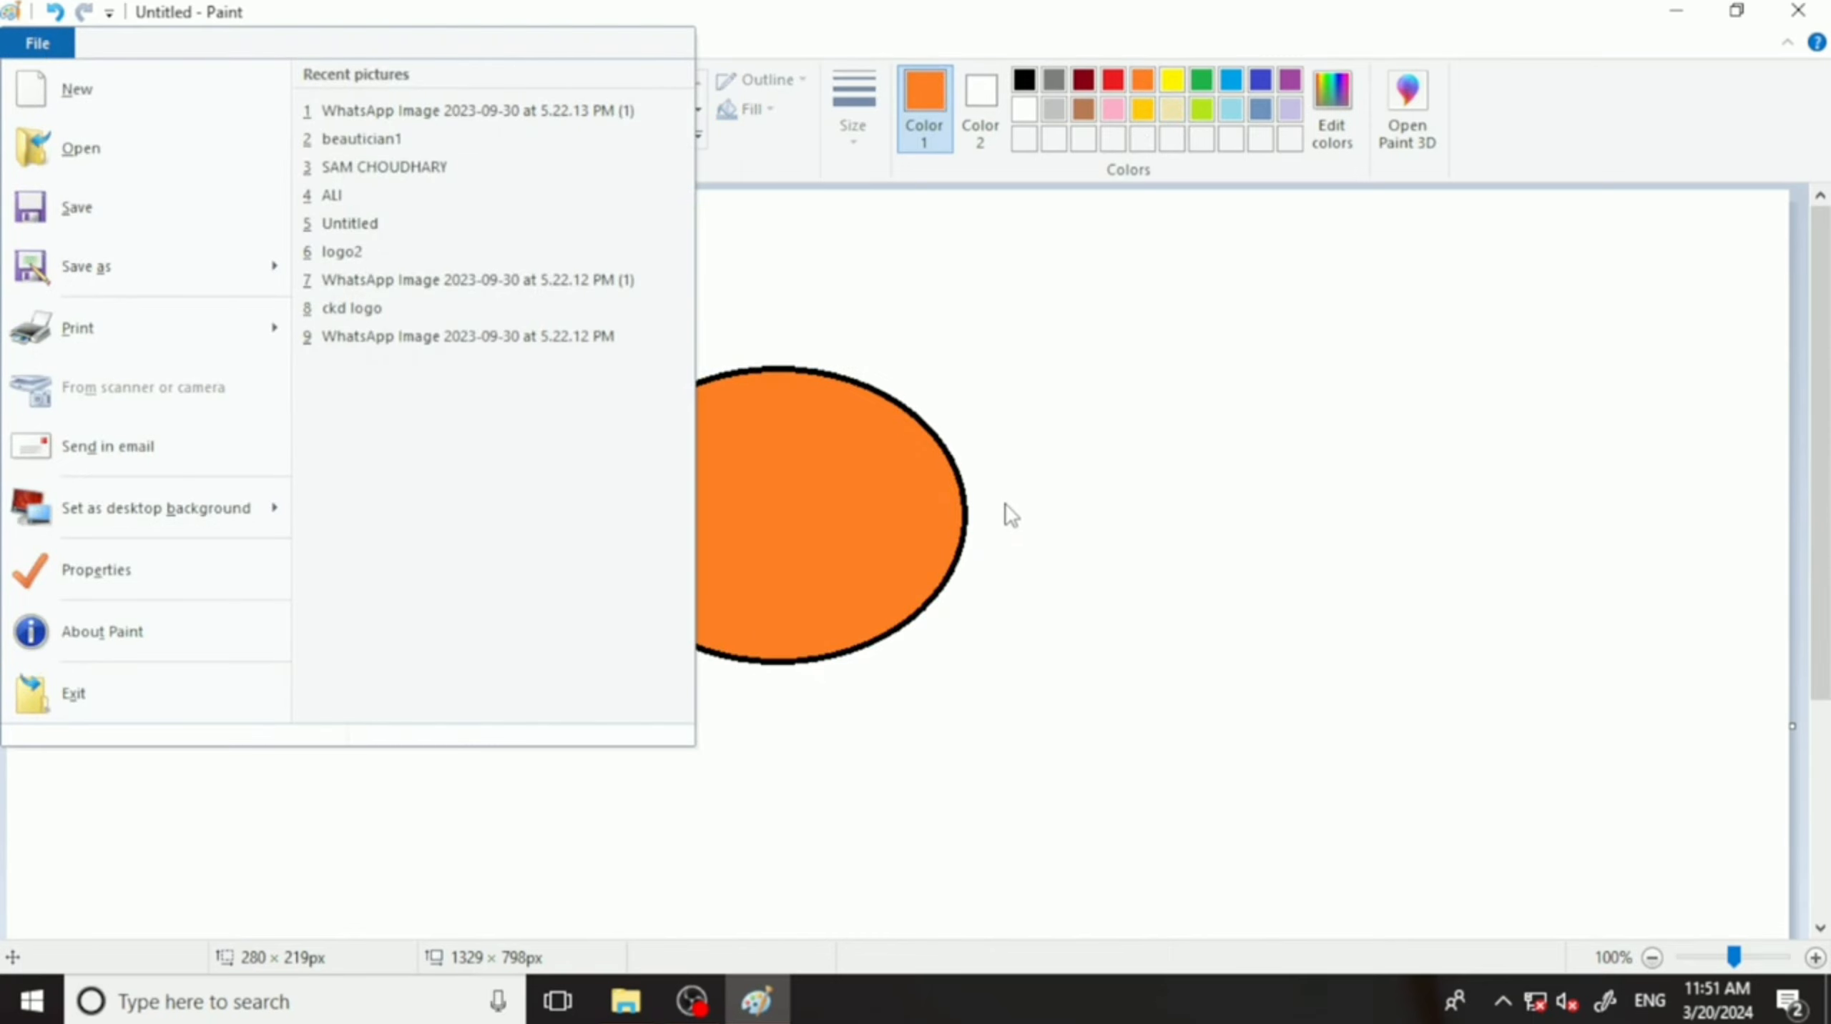
pyautogui.click(155, 207)
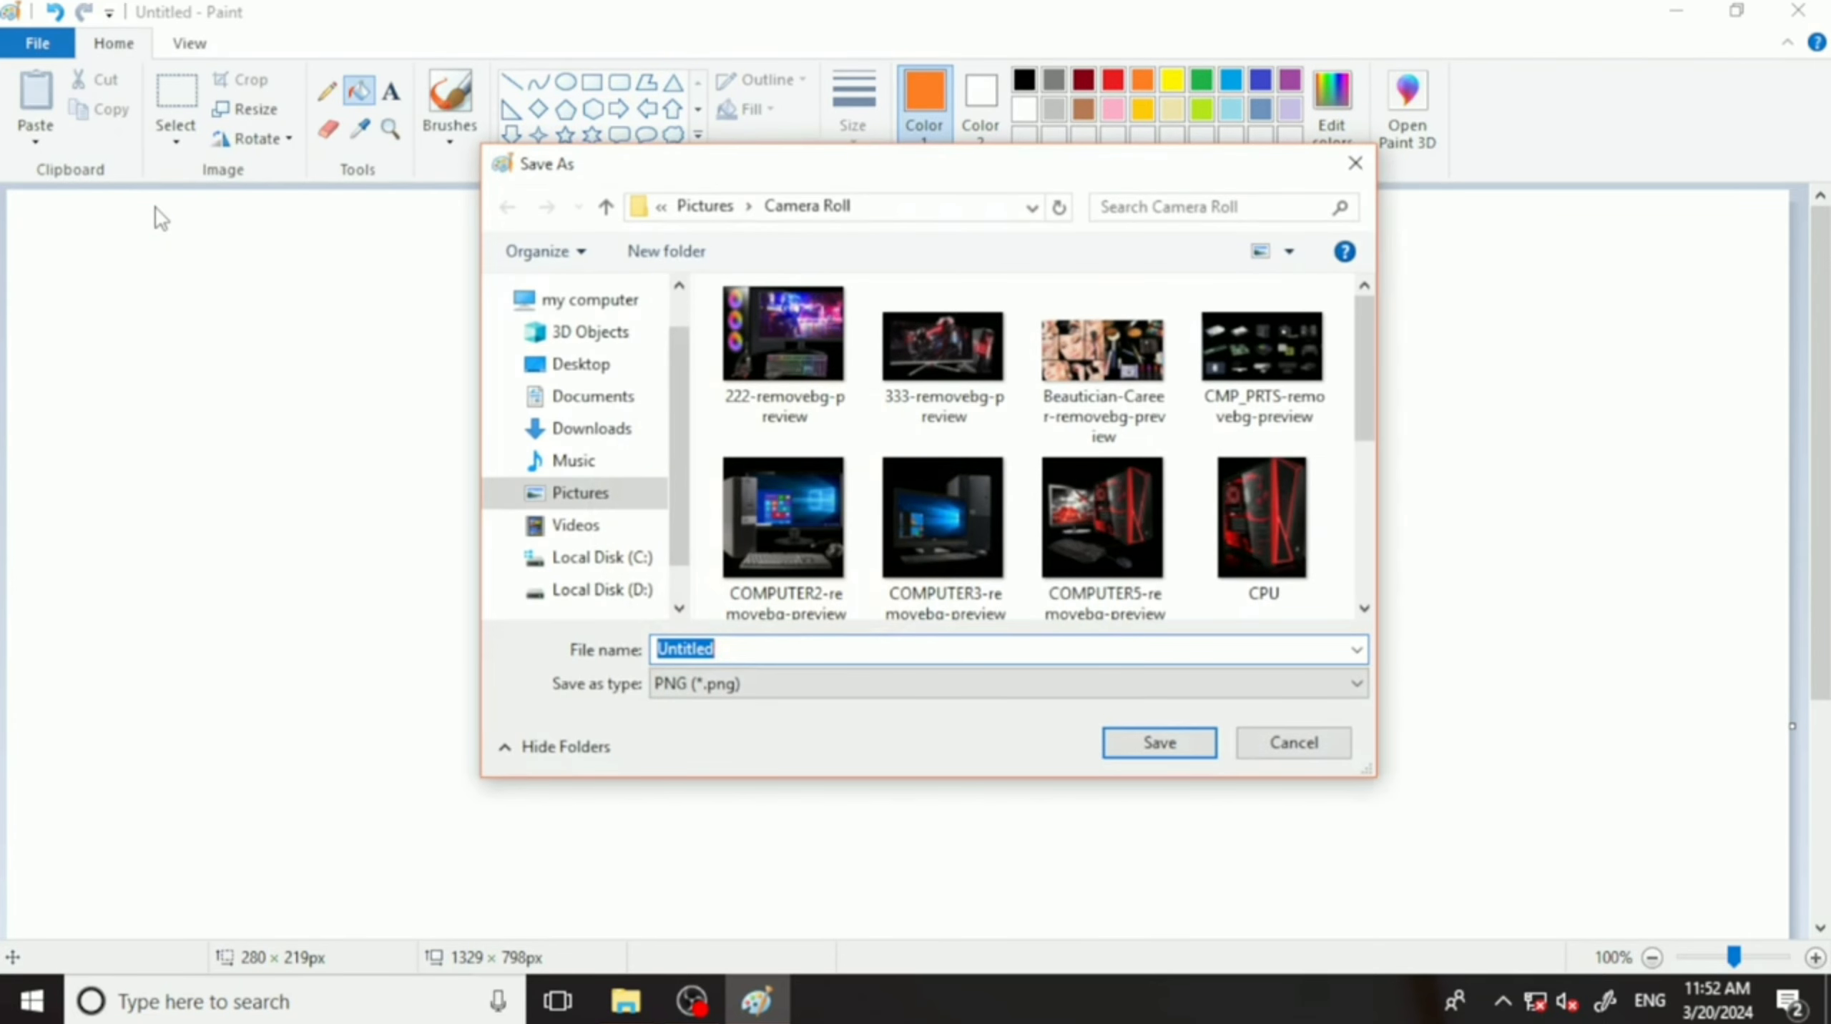
pyautogui.moveTo(958, 161); pyautogui.dragTo(803, 172)
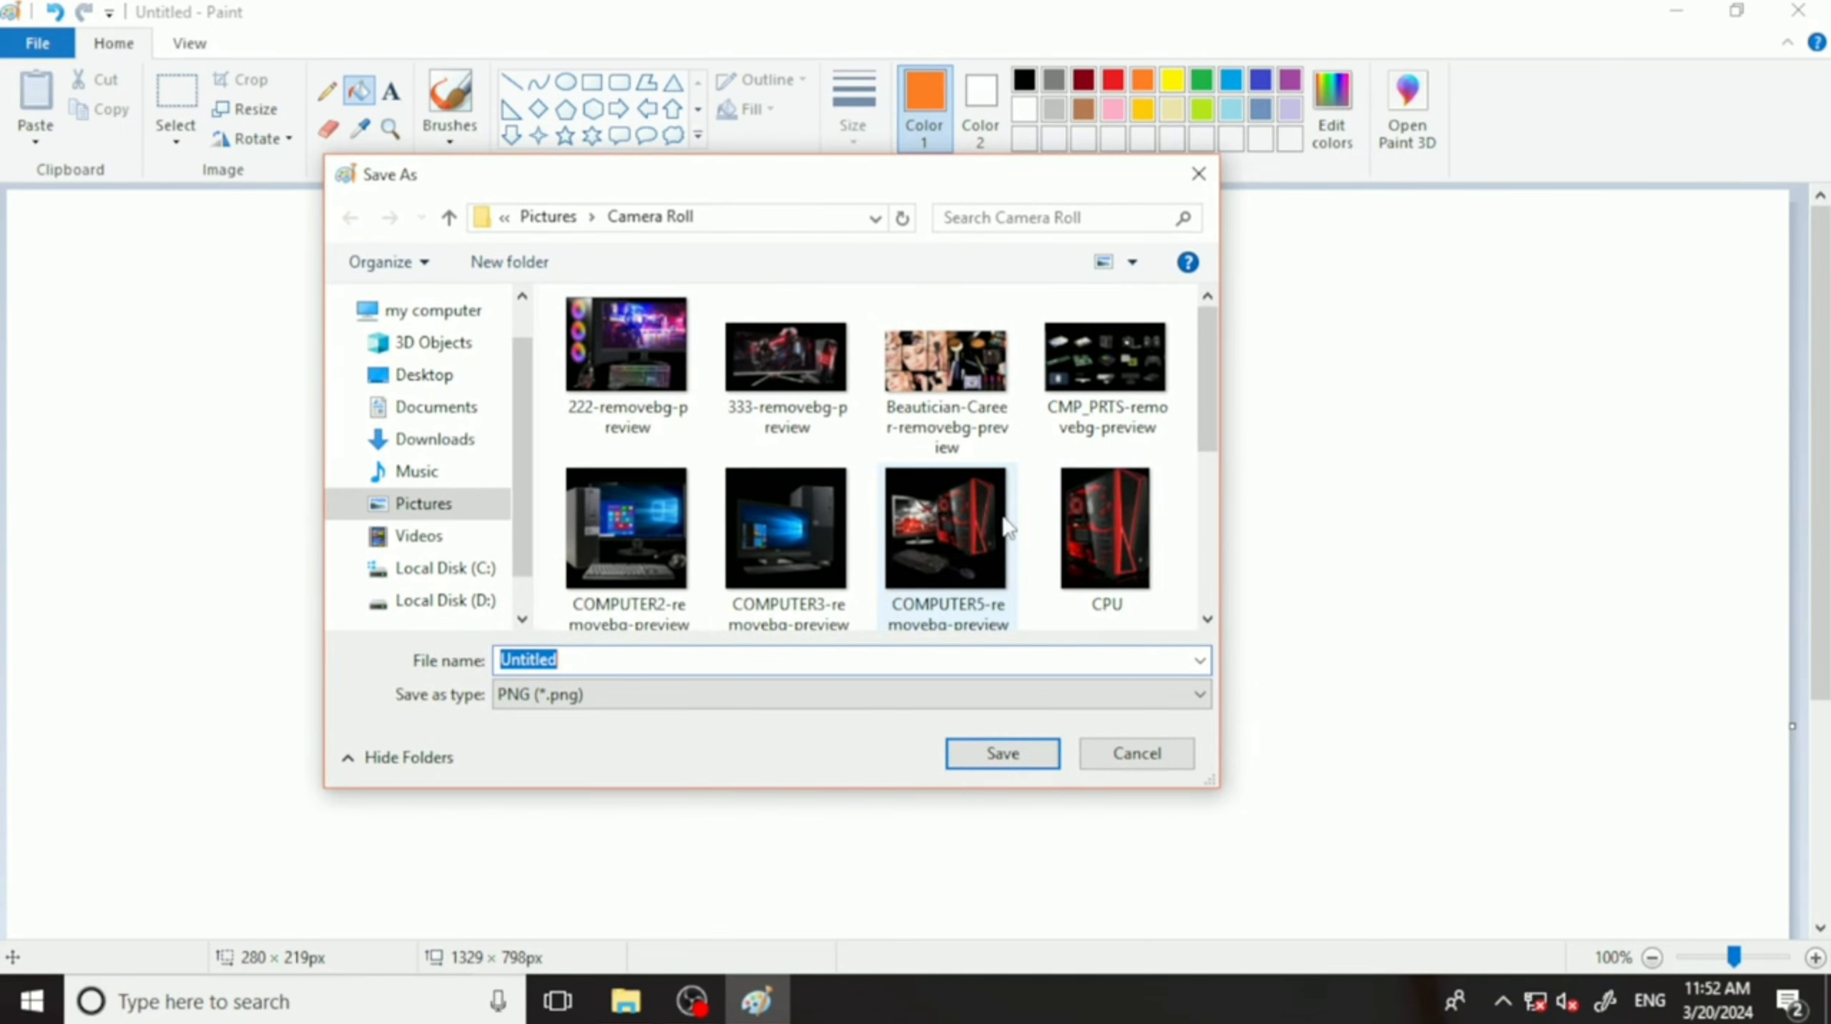
pyautogui.moveTo(1218, 486); pyautogui.dragTo(1323, 526)
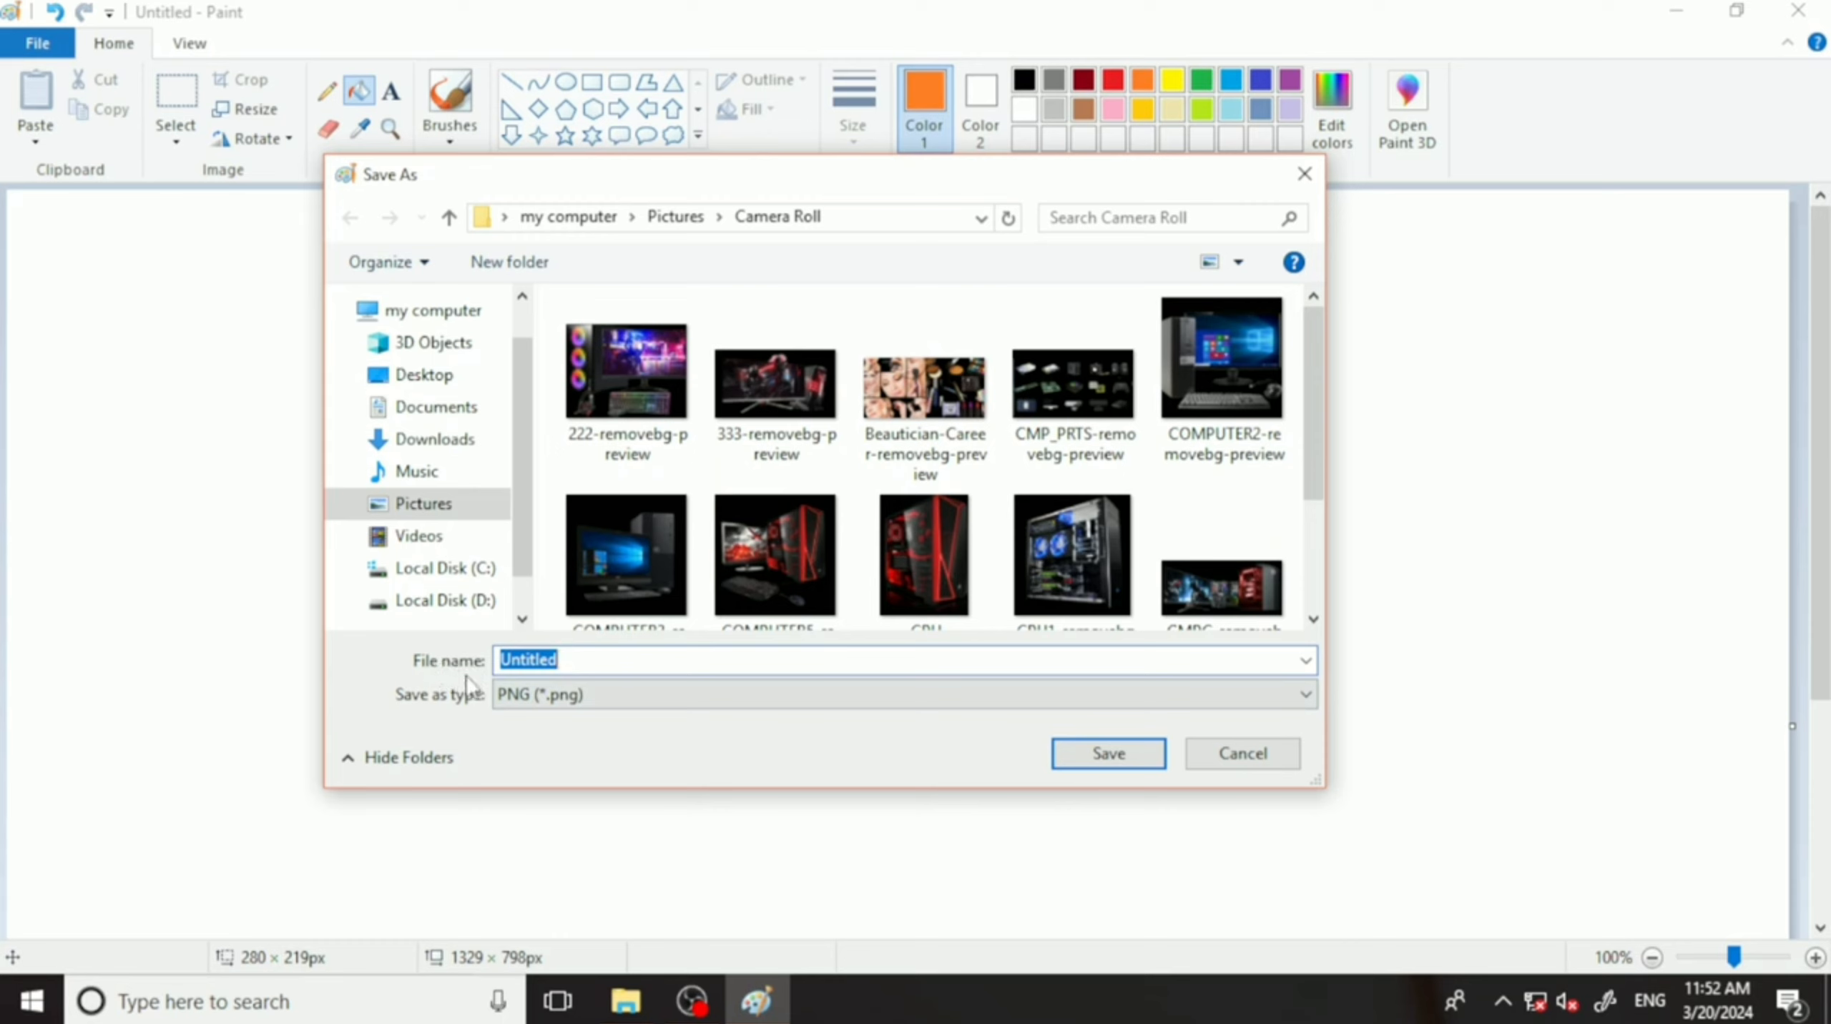
pyautogui.click(582, 665)
pyautogui.press('BackSpace')
pyautogui.press('BackSpace')
pyautogui.press('BackSpace')
pyautogui.press('BackSpace')
pyautogui.press('BackSpace')
pyautogui.press('BackSpace')
pyautogui.press('BackSpace')
# Choose PNG as the file type and save the picture to the Desktop.
pyautogui.click(1306, 697)
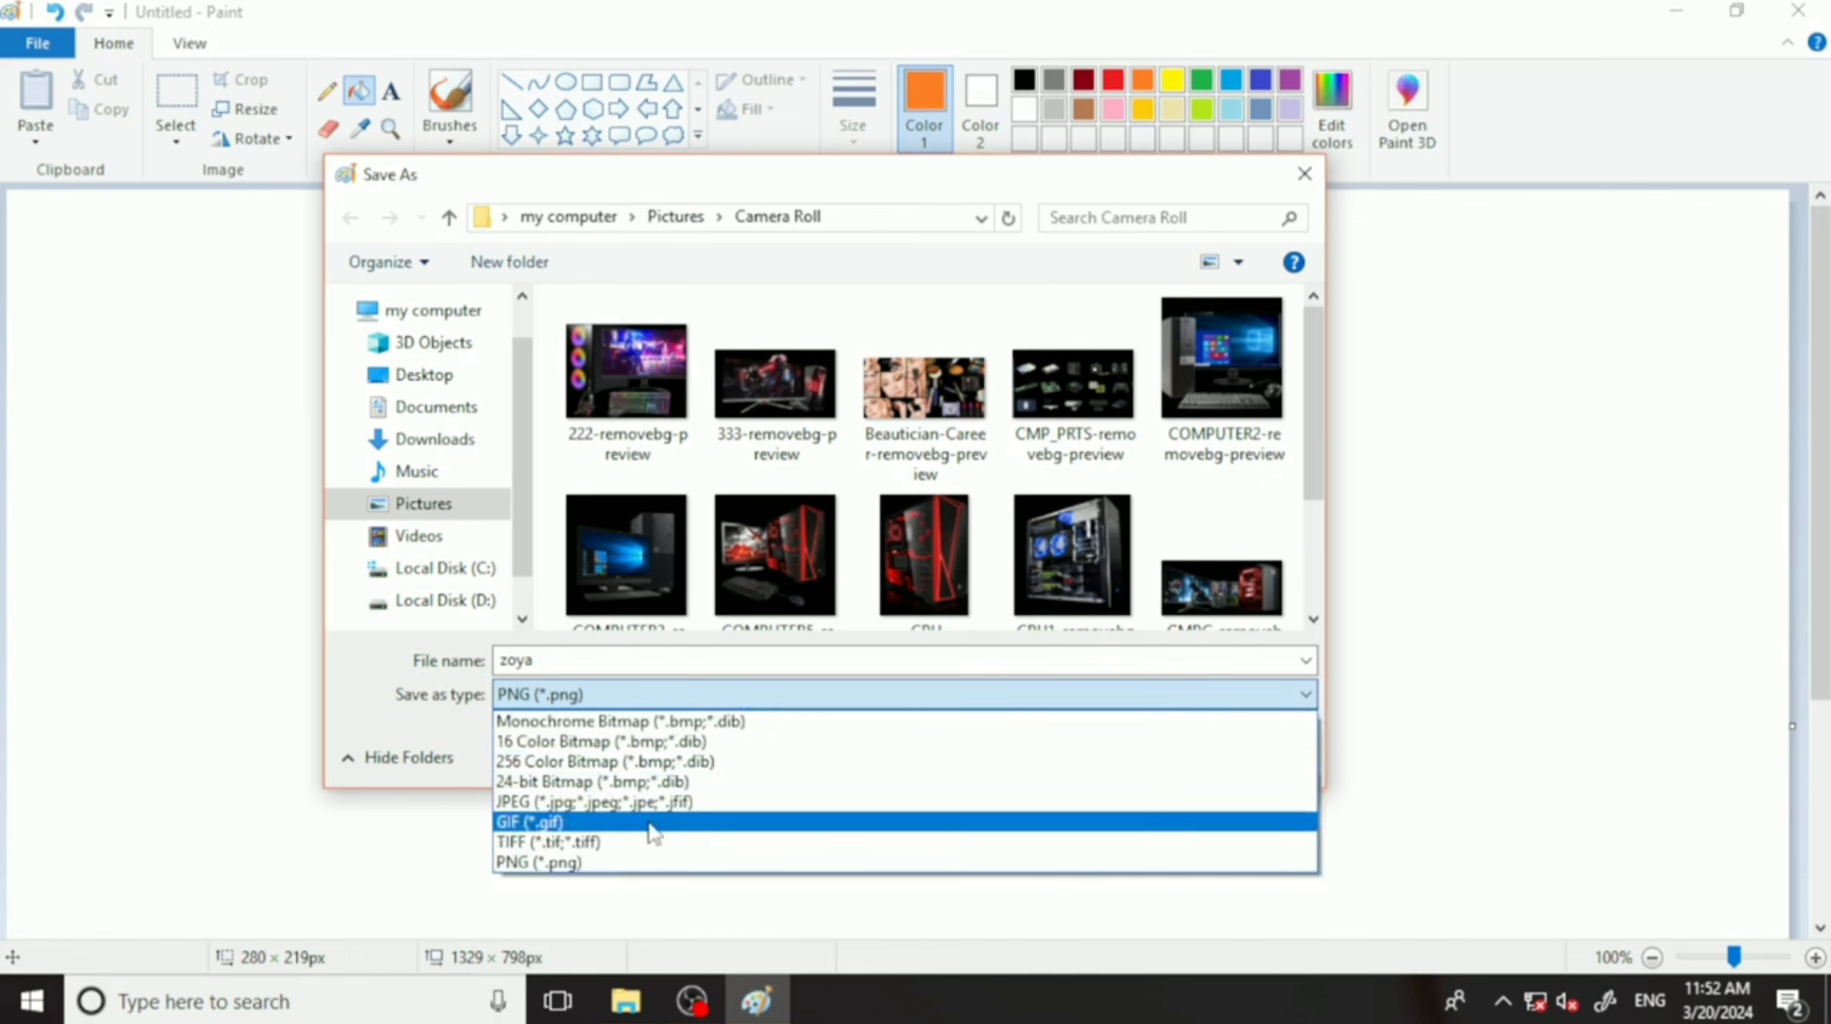
pyautogui.click(647, 863)
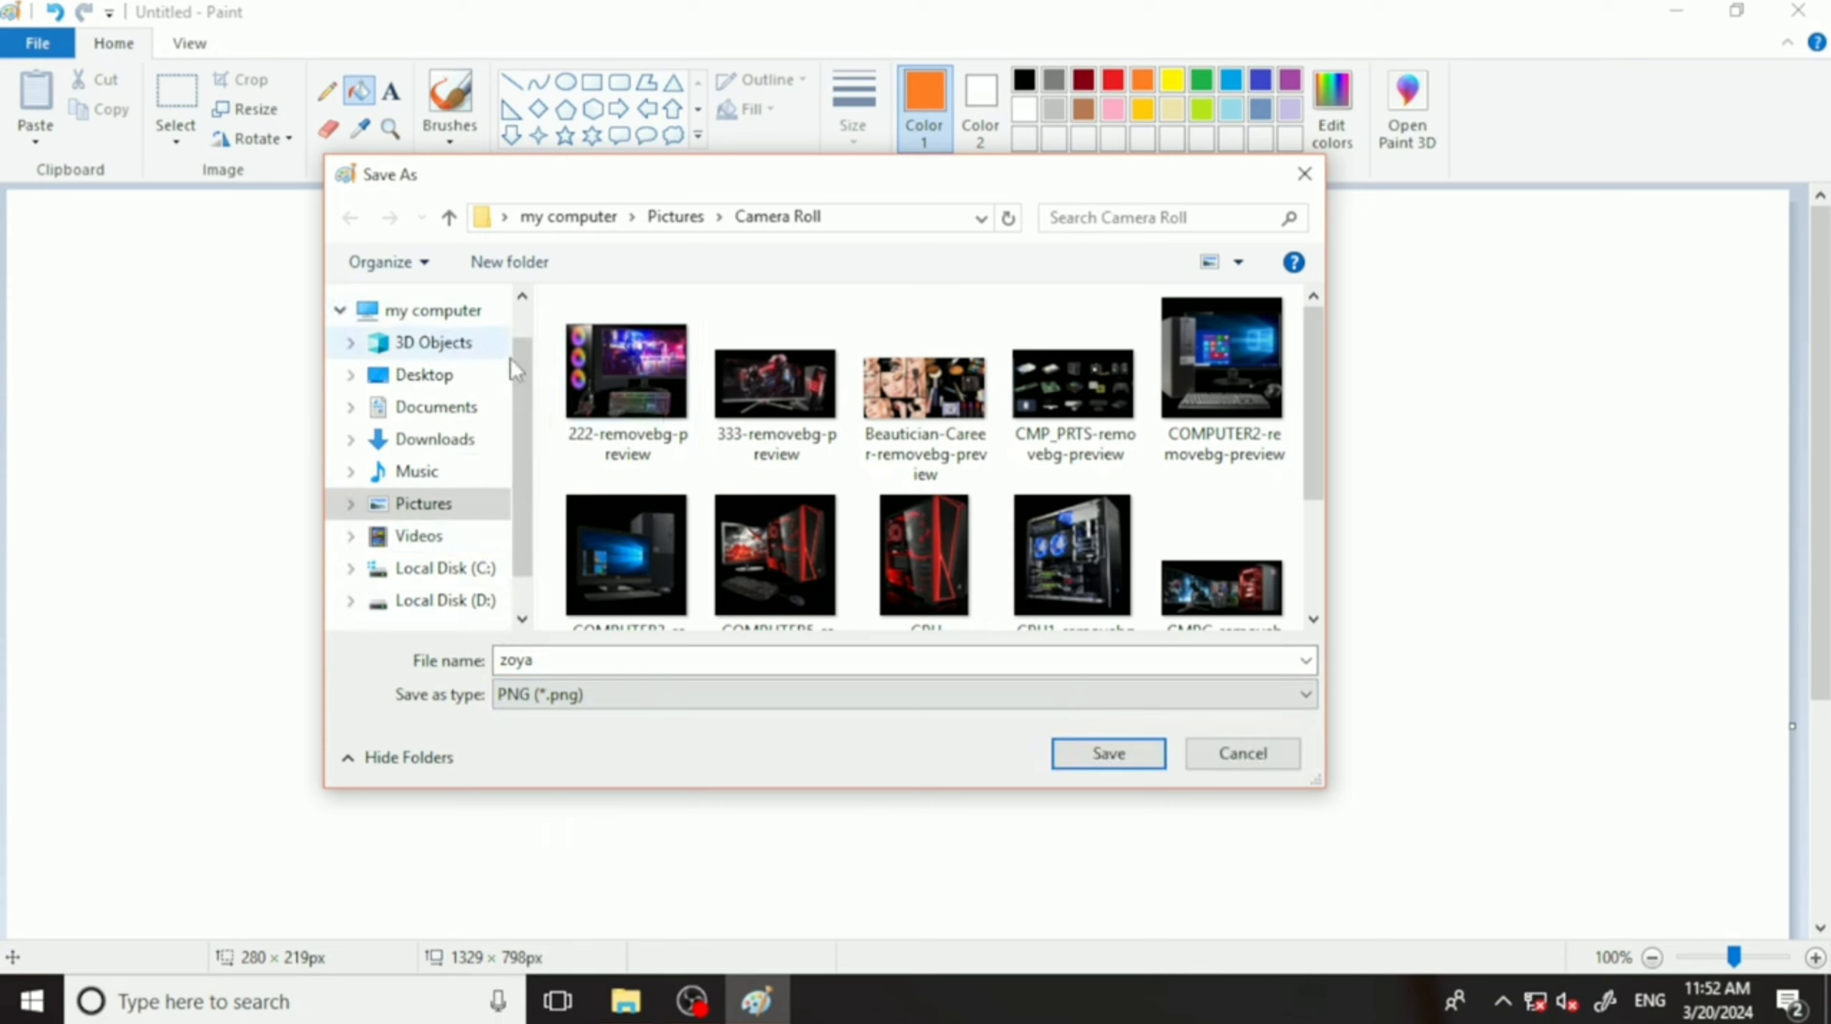
pyautogui.click(428, 374)
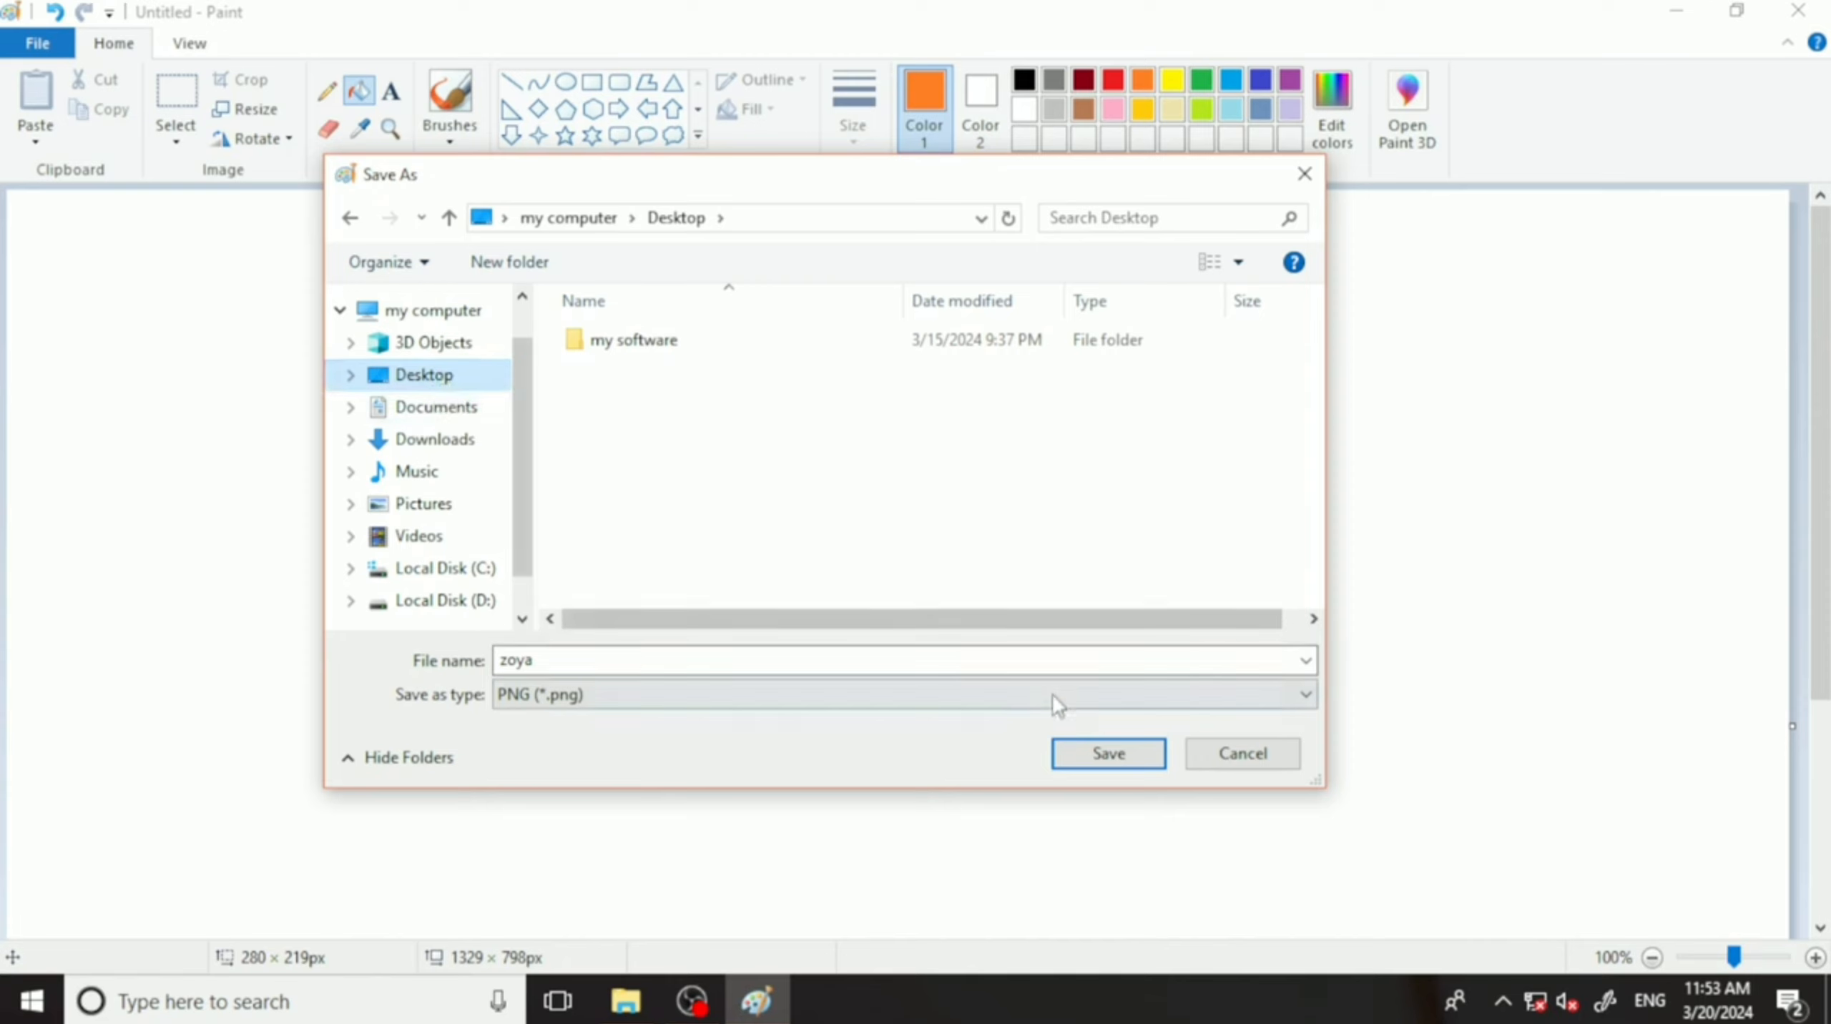
pyautogui.click(1108, 757)
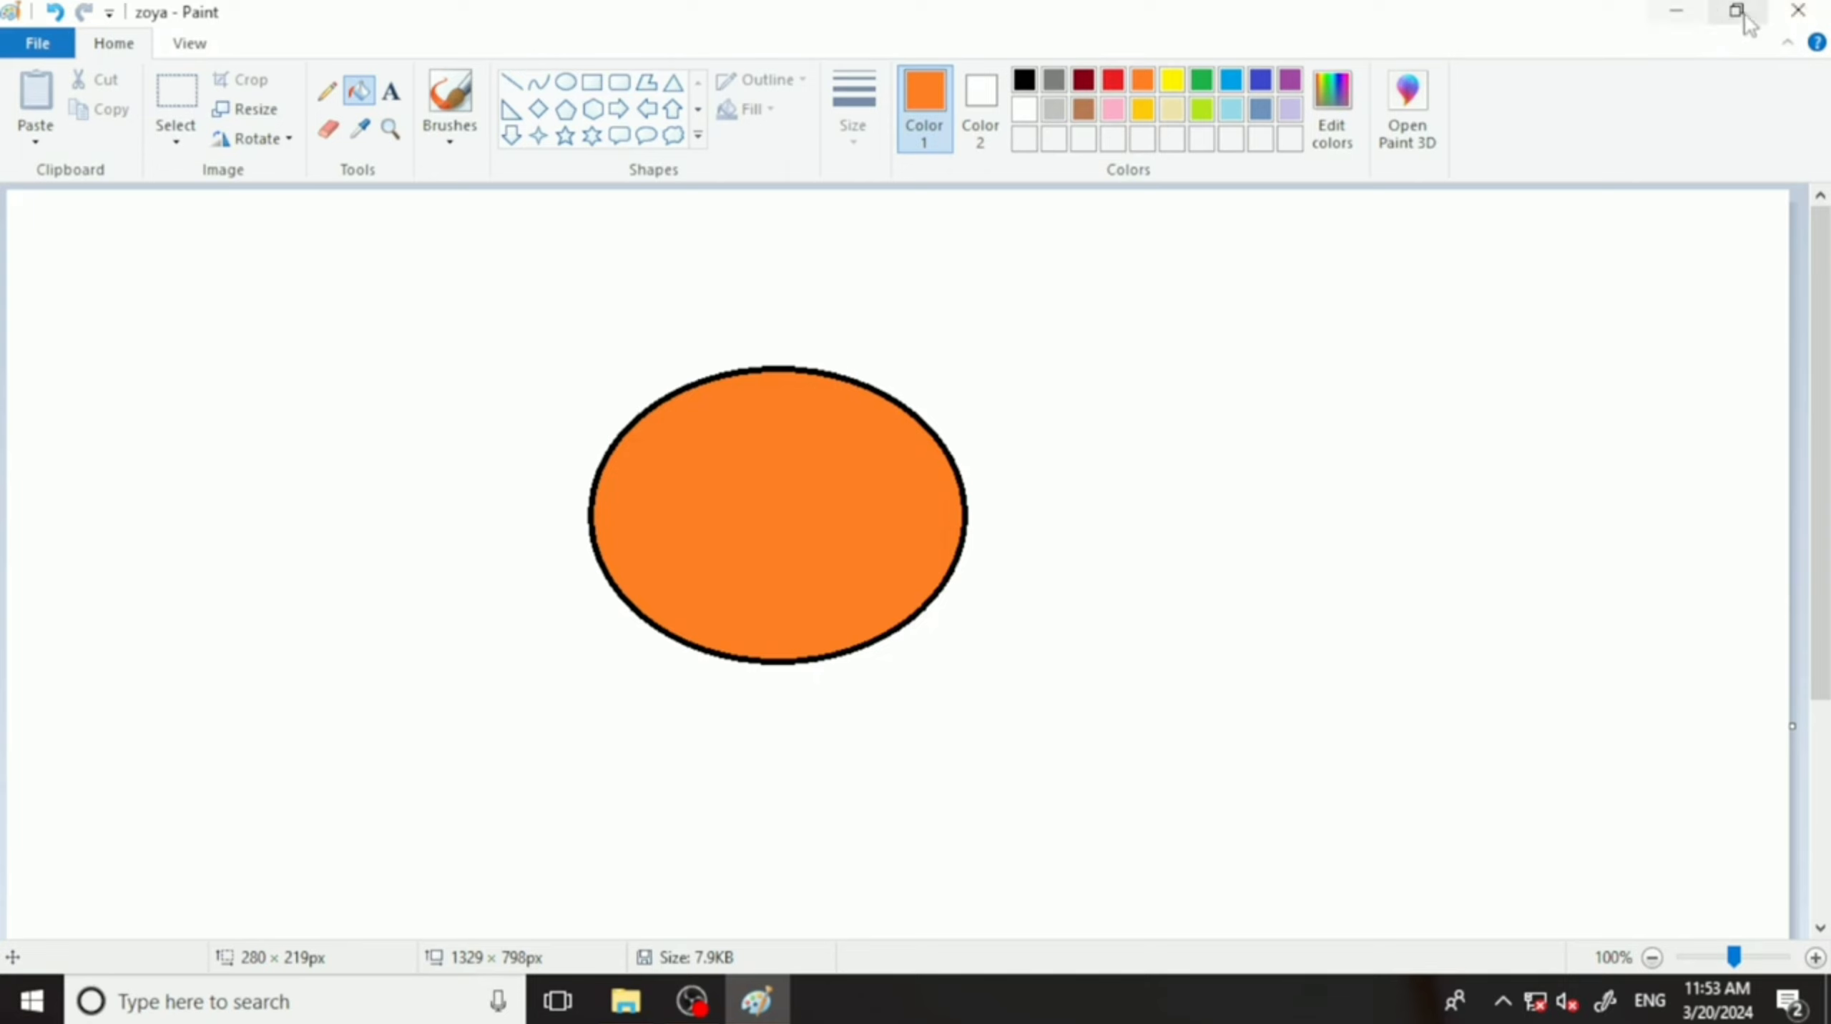
# Close Paint, view the saved "zoya" picture from the desktop in Photos, close it and refresh the desktop.
pyautogui.click(1798, 12)
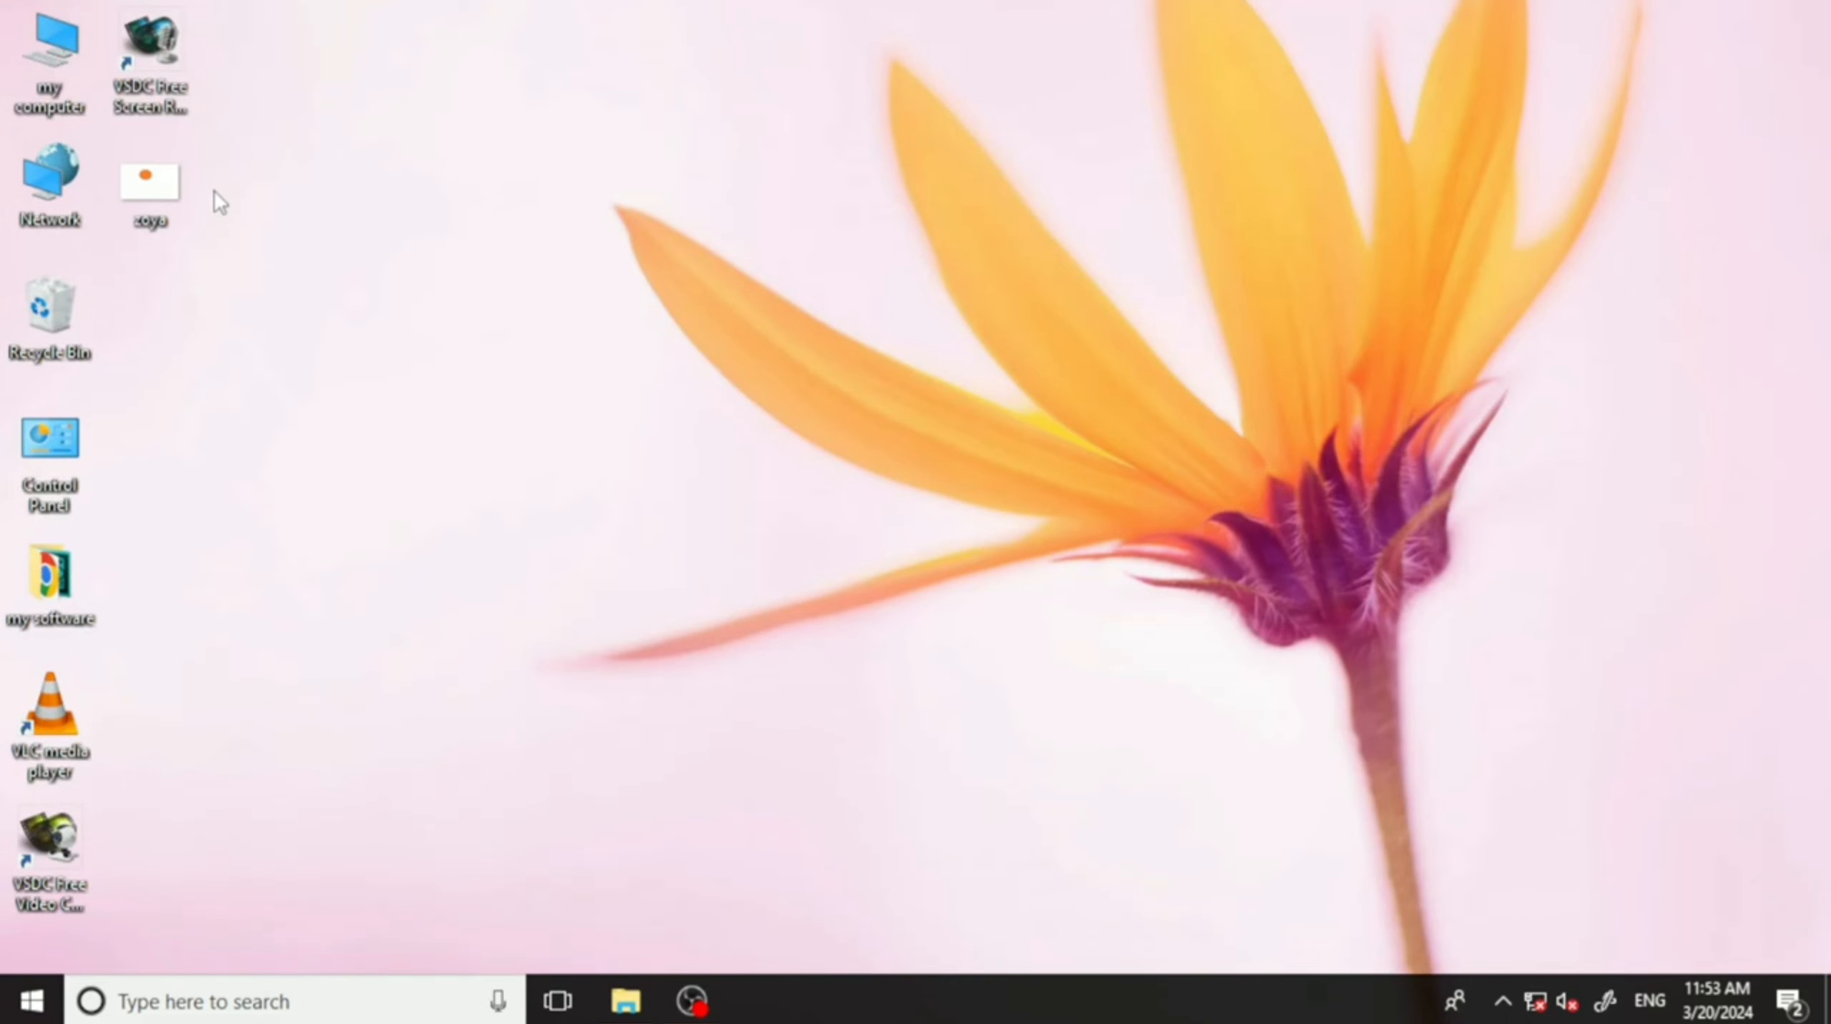
pyautogui.click(157, 222)
pyautogui.doubleClick(157, 222)
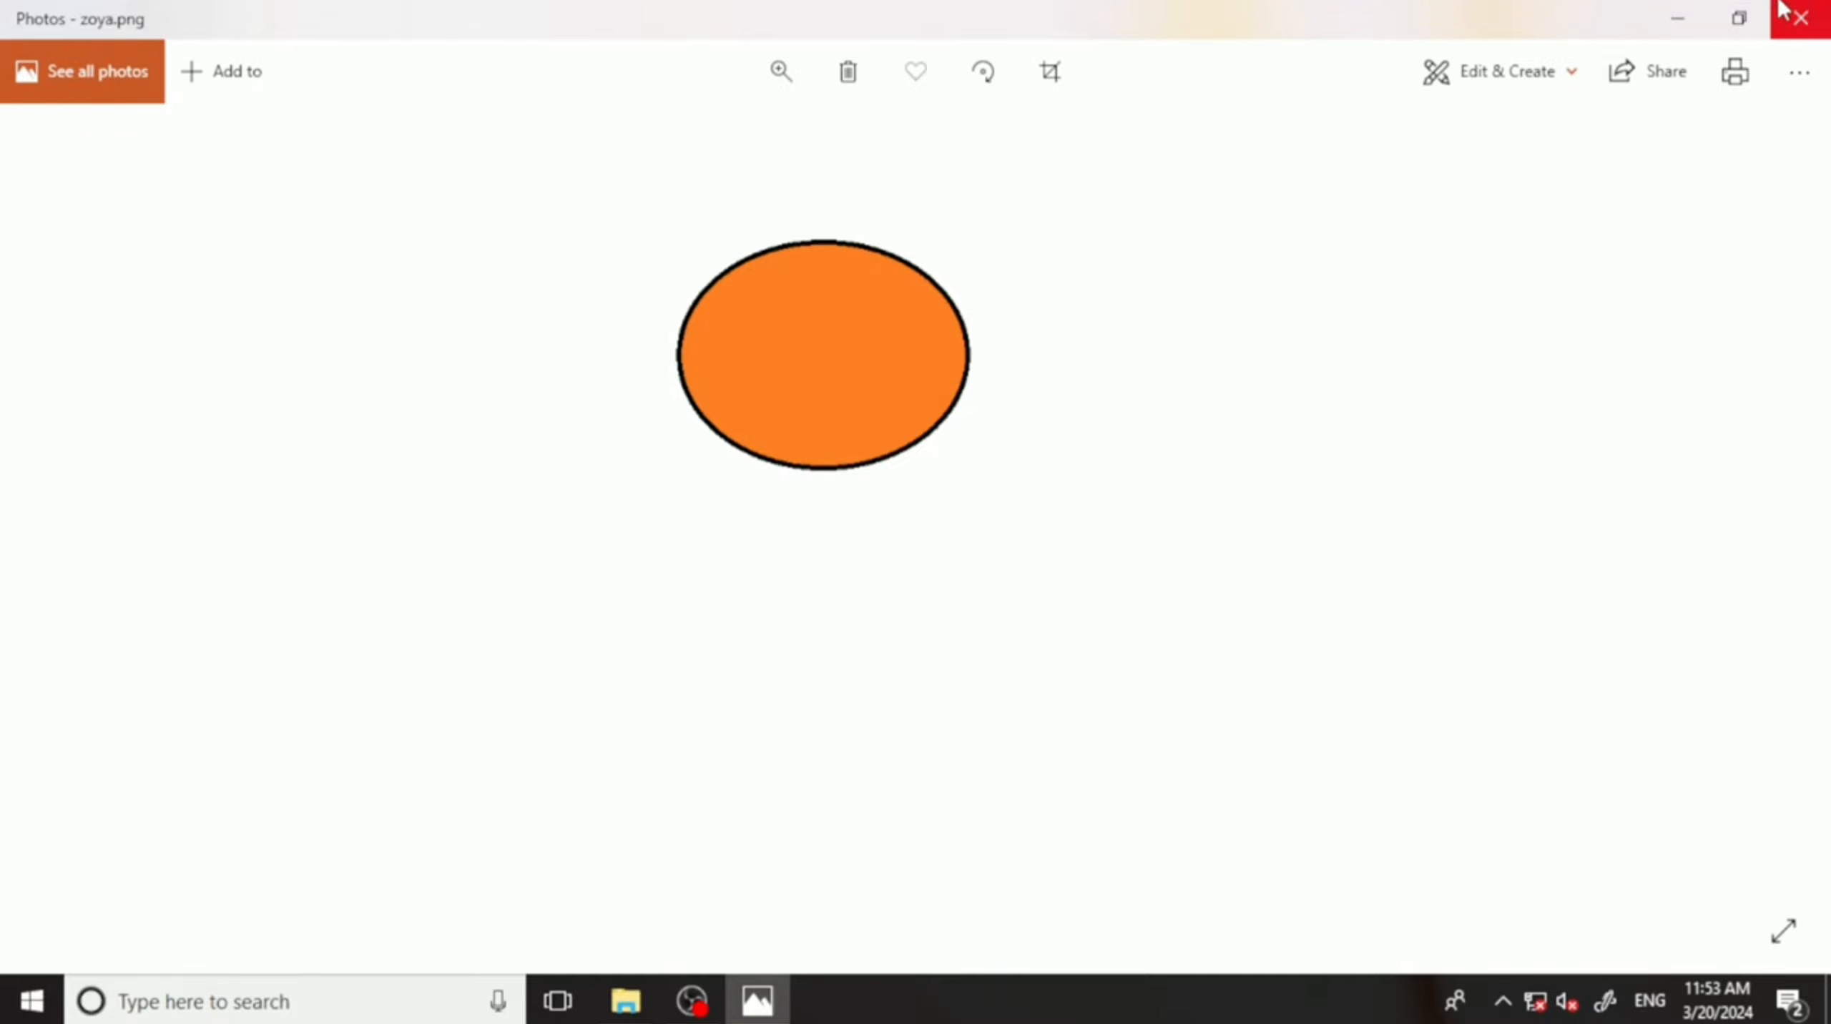
pyautogui.click(1800, 18)
pyautogui.rightClick(475, 344)
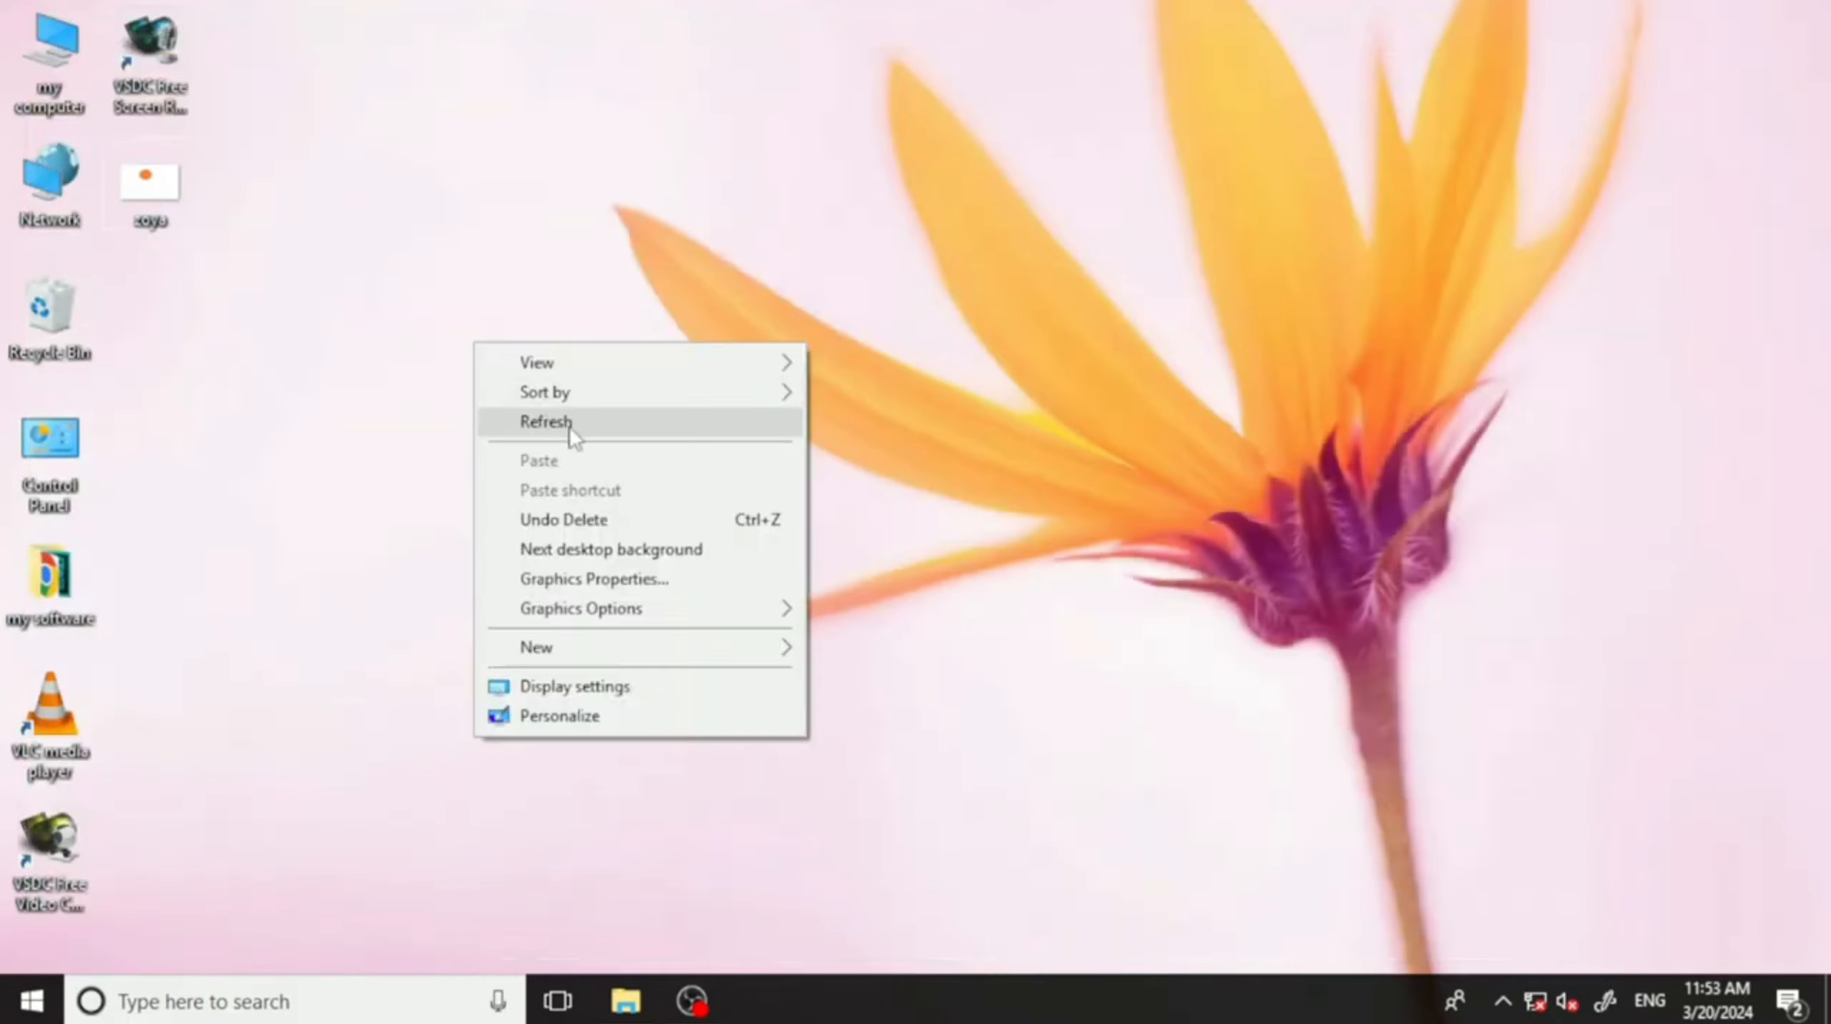
pyautogui.click(569, 427)
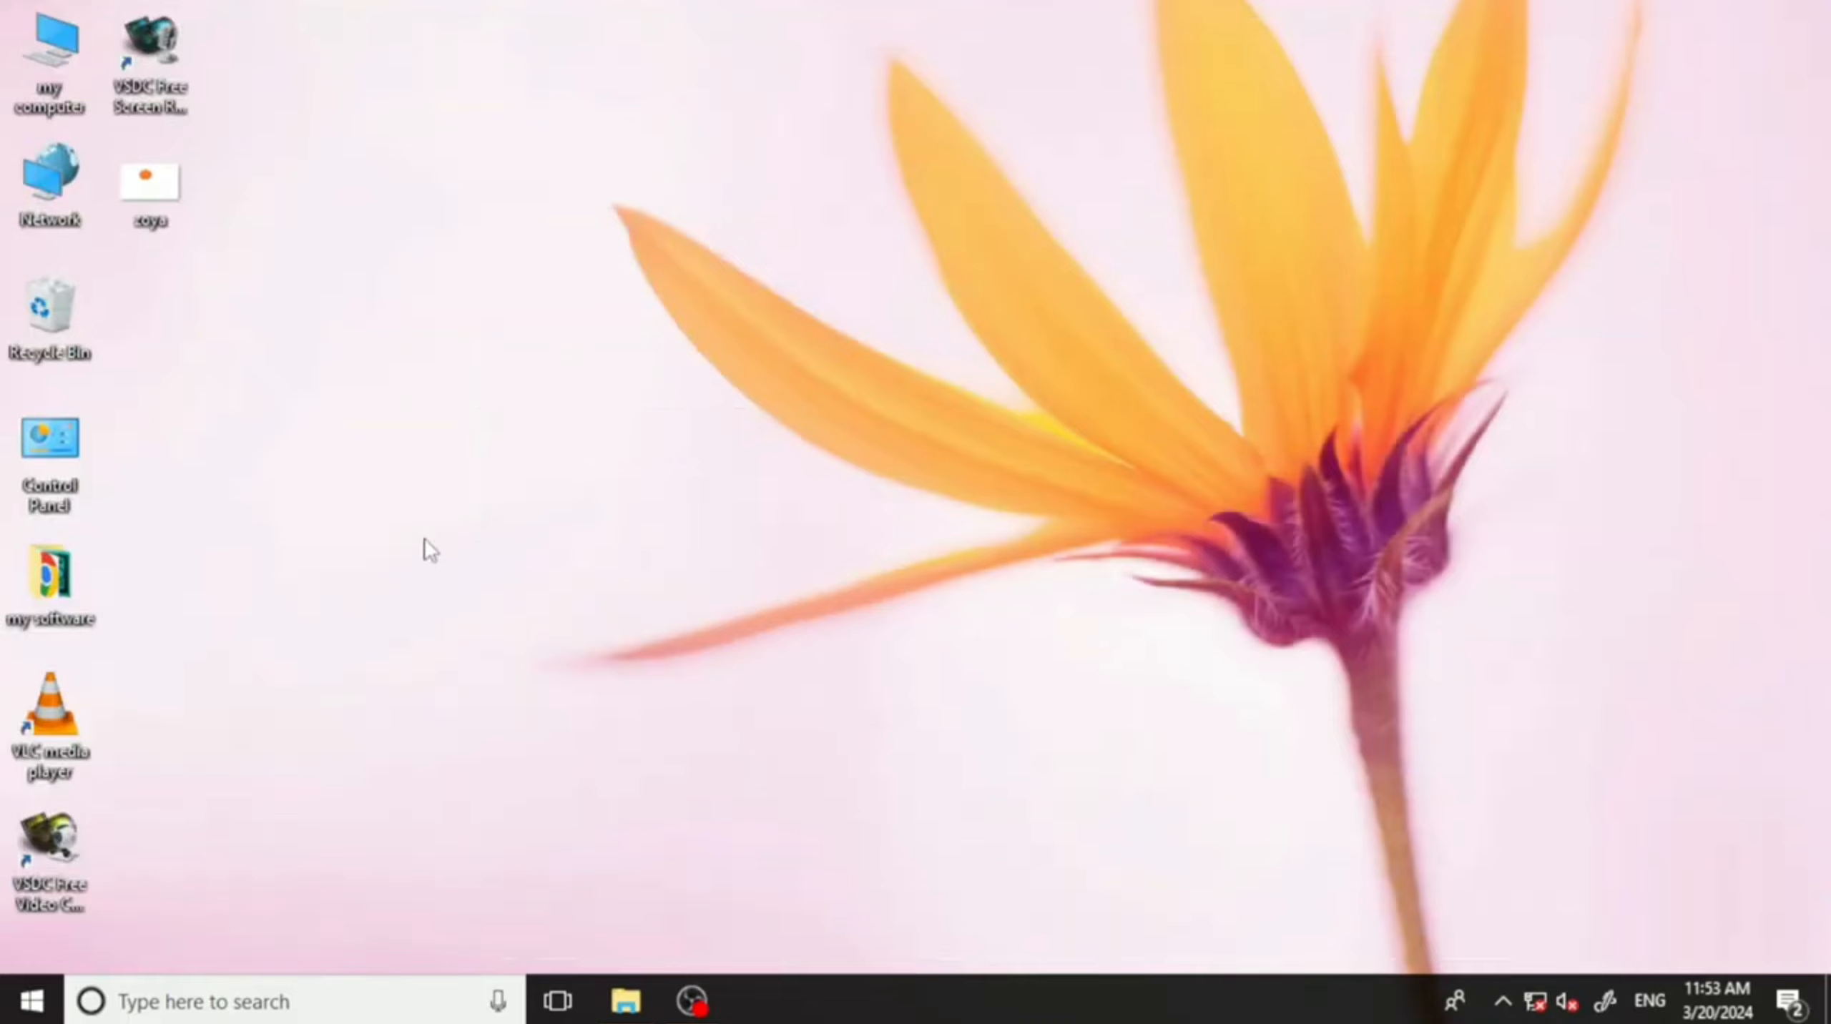
# Relaunch Paint and open "zoya" from the recent pictures.
pyautogui.press('super+r')
pyautogui.press('Return')
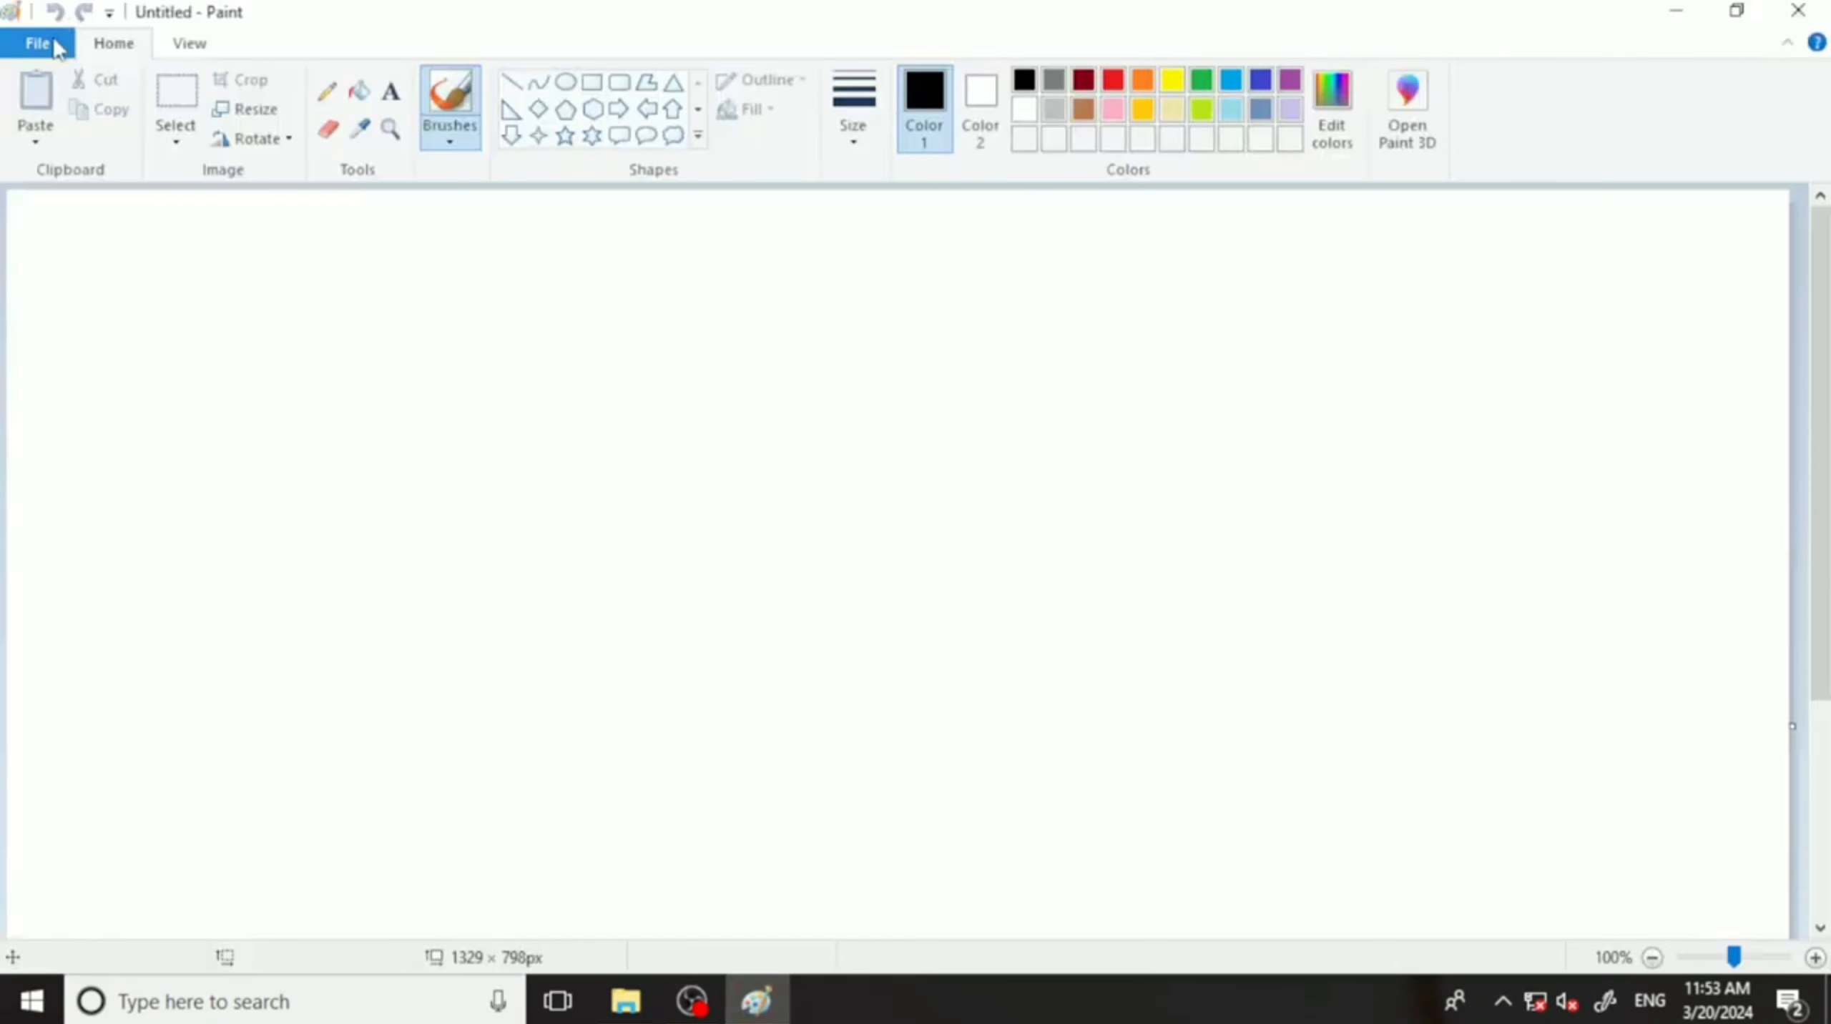
pyautogui.click(53, 40)
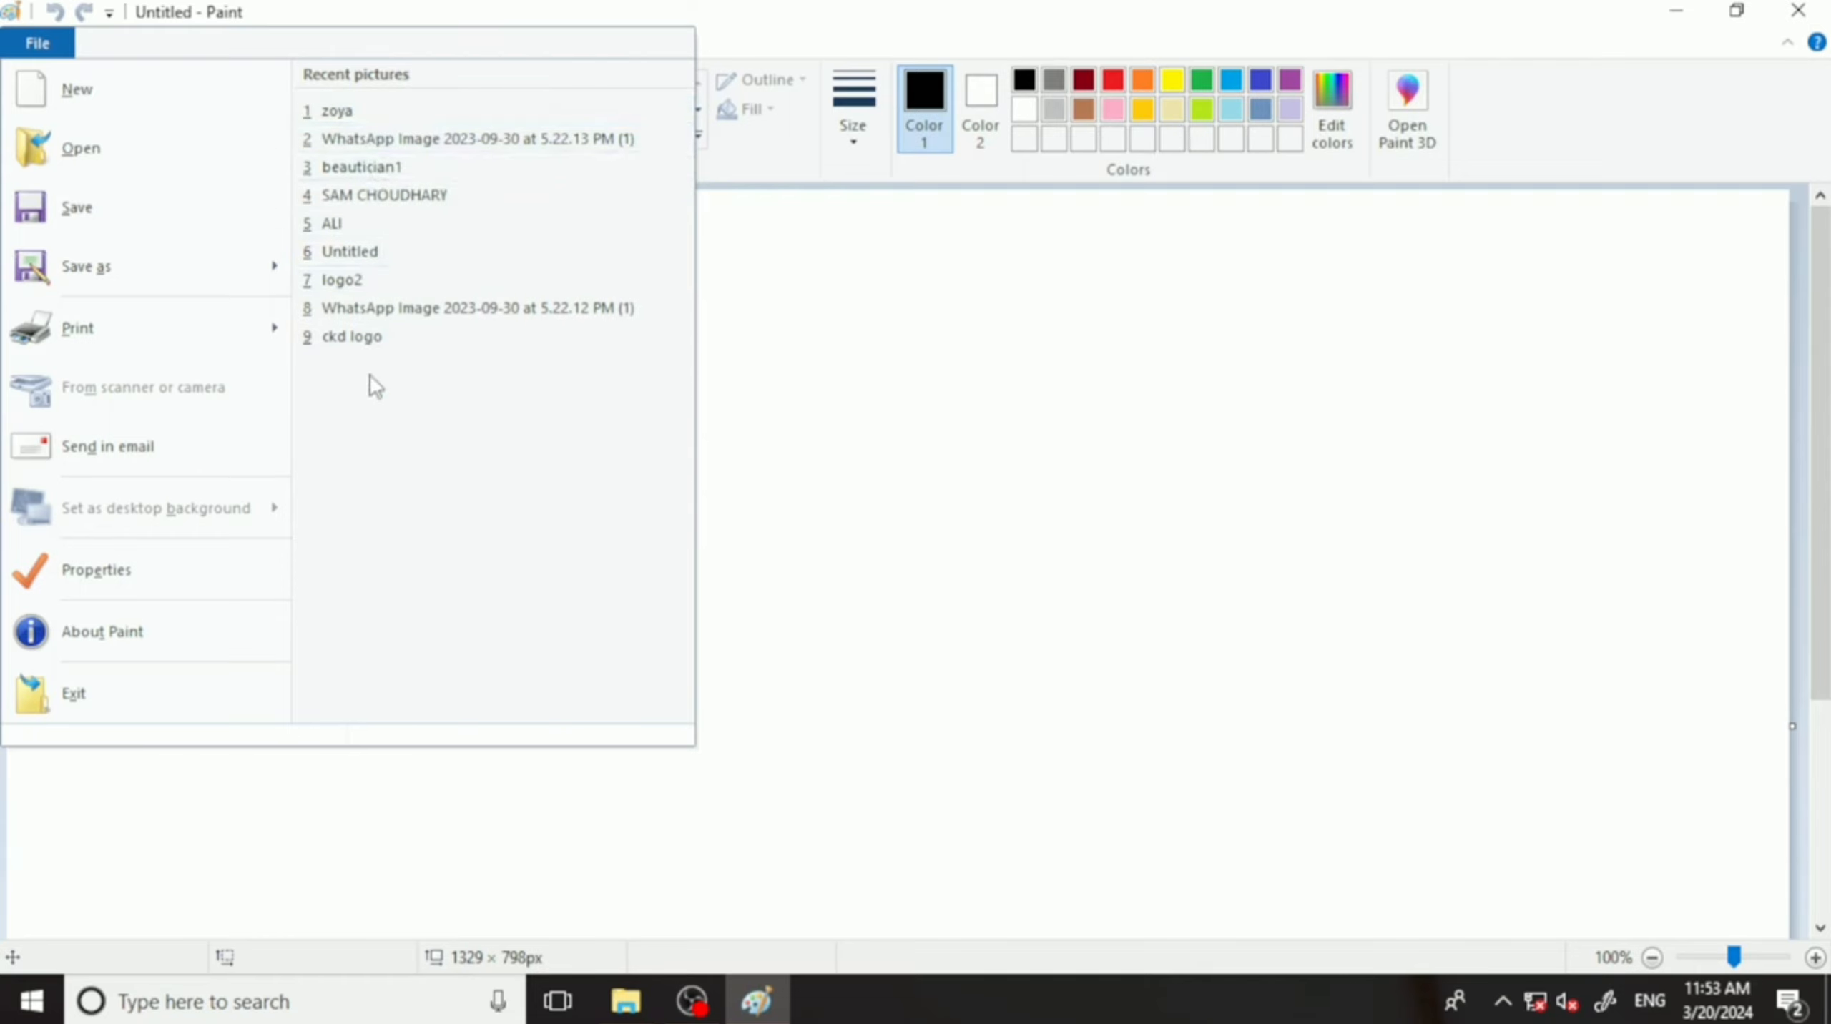
pyautogui.click(355, 109)
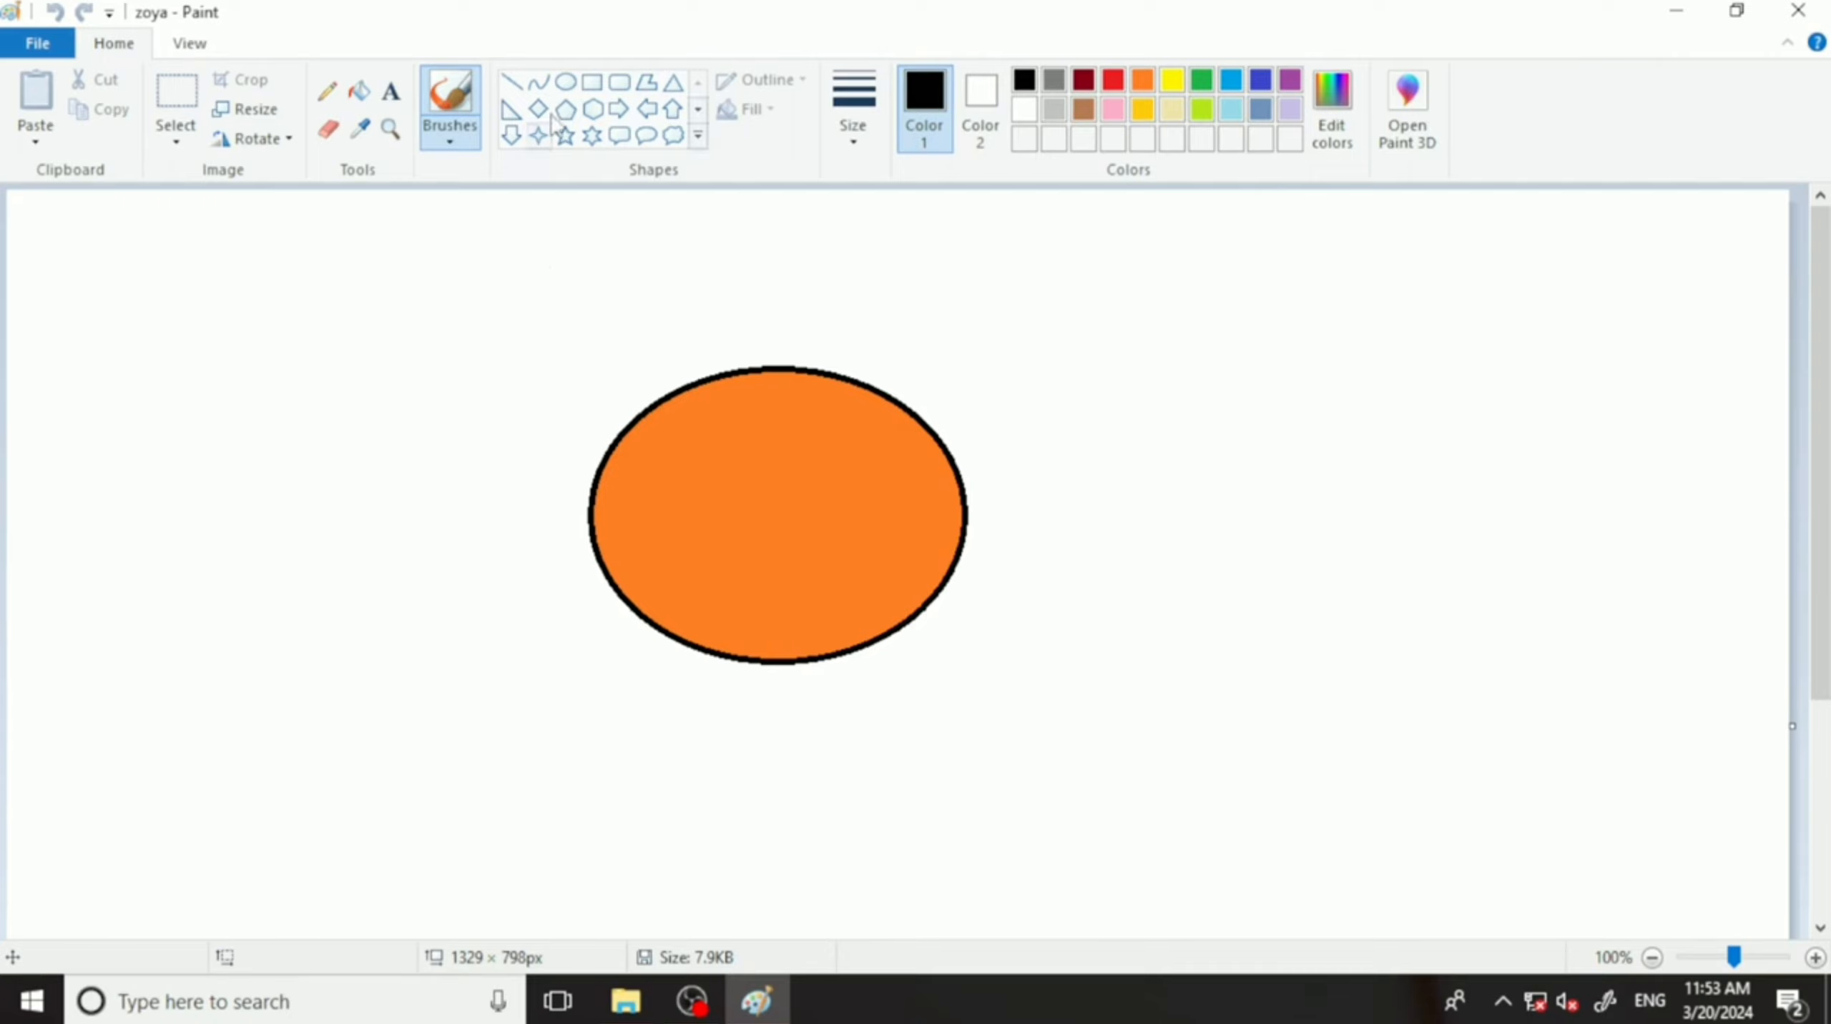
# Draw a black-outlined rectangle about 225 × 245 px beside the orange ellipse and fill it with yellow.
pyautogui.click(593, 82)
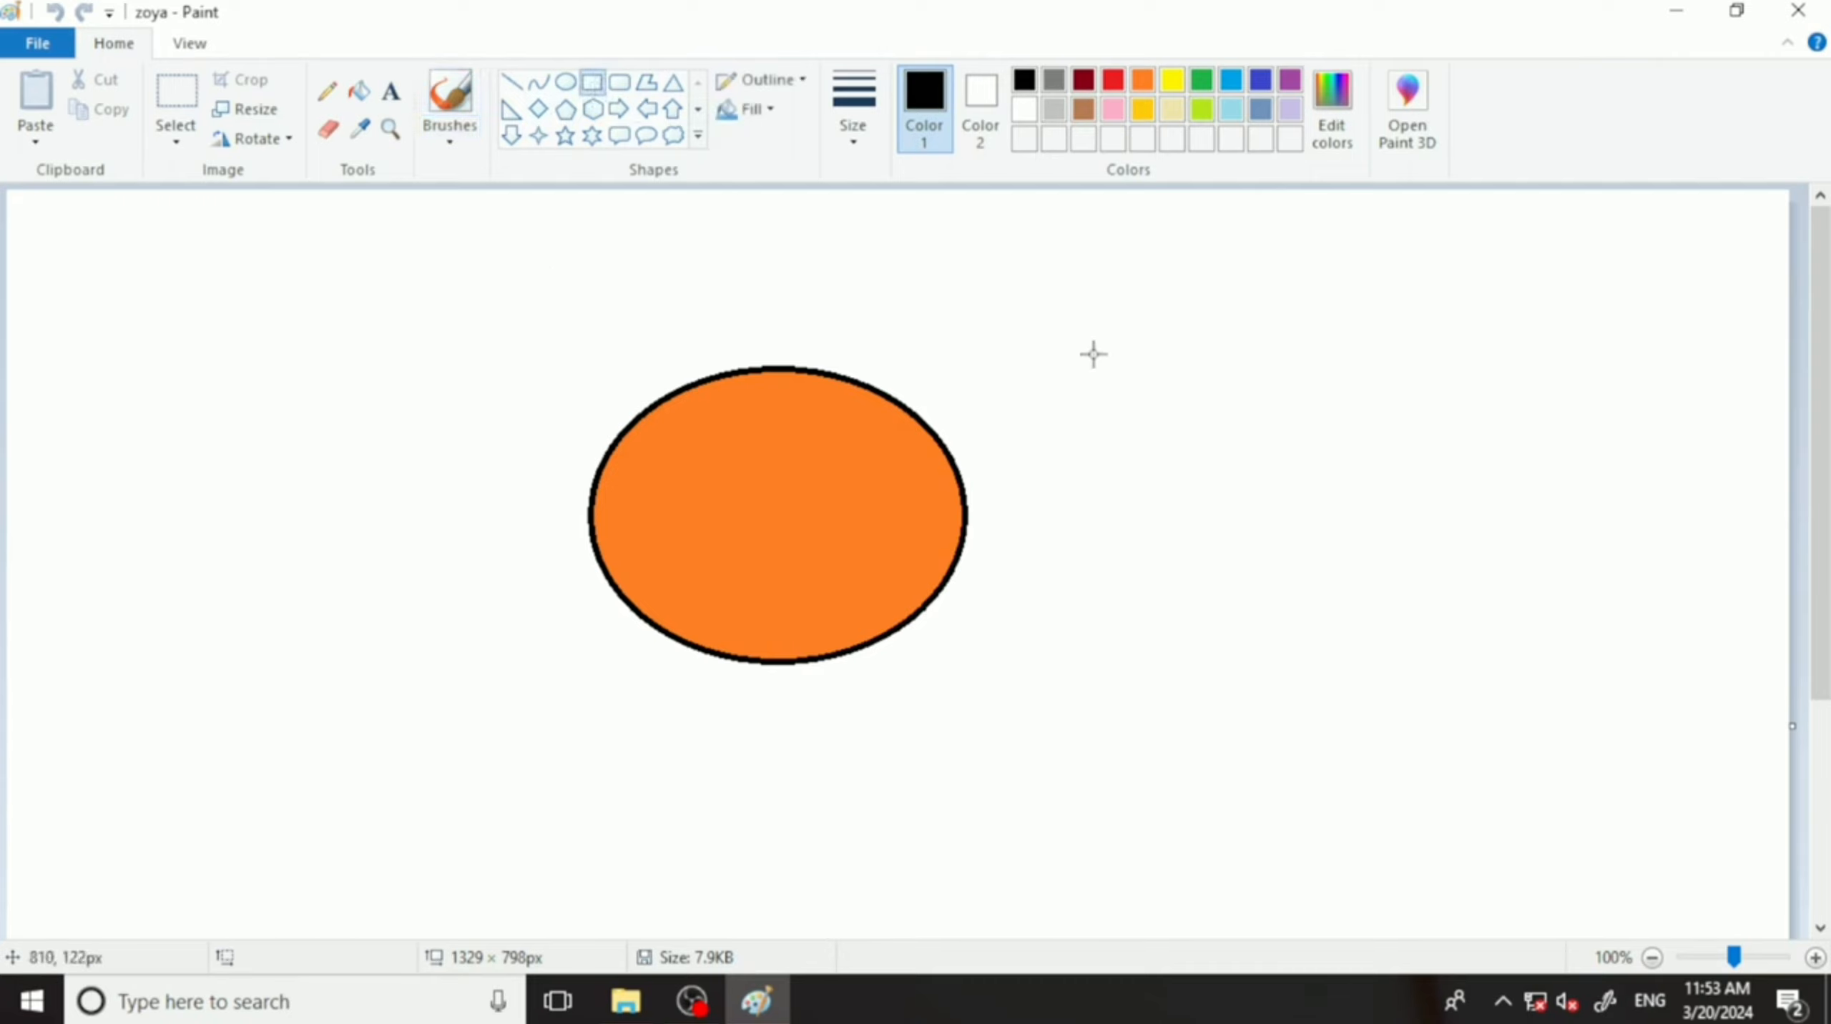
pyautogui.moveTo(1093, 353); pyautogui.dragTo(1395, 683)
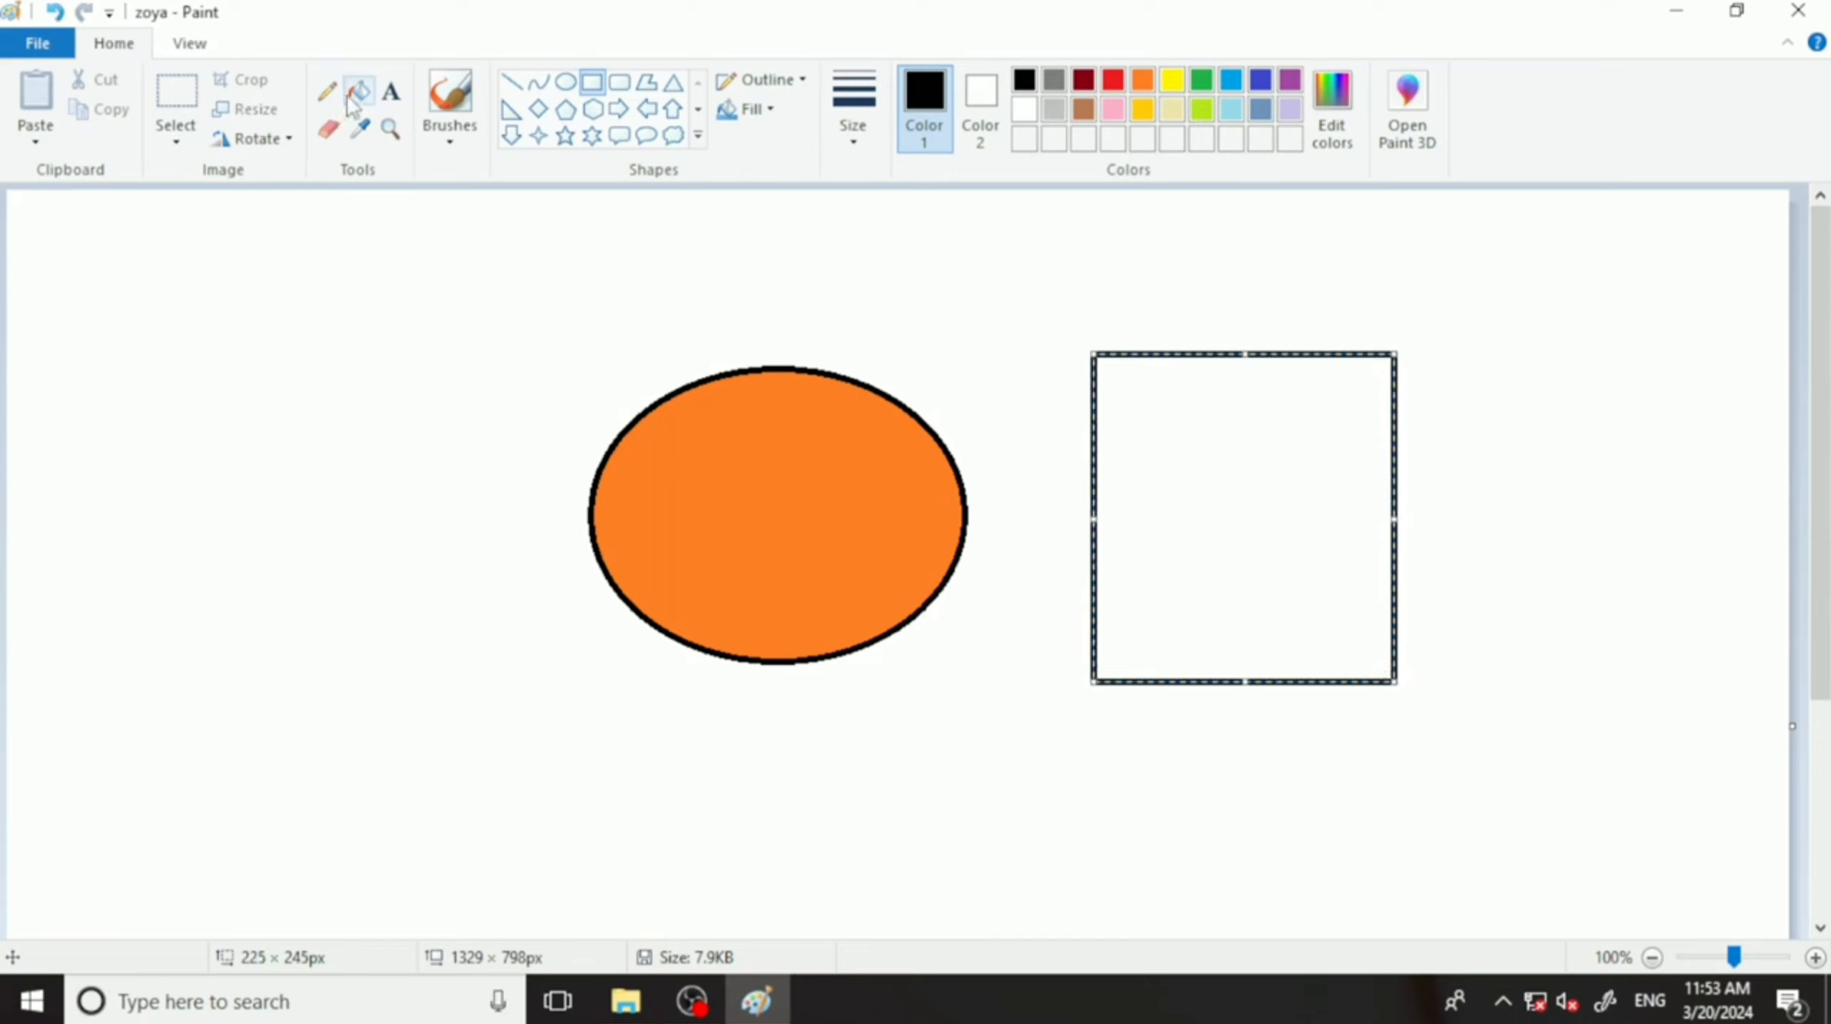
pyautogui.click(359, 89)
pyautogui.click(1171, 79)
pyautogui.click(1211, 494)
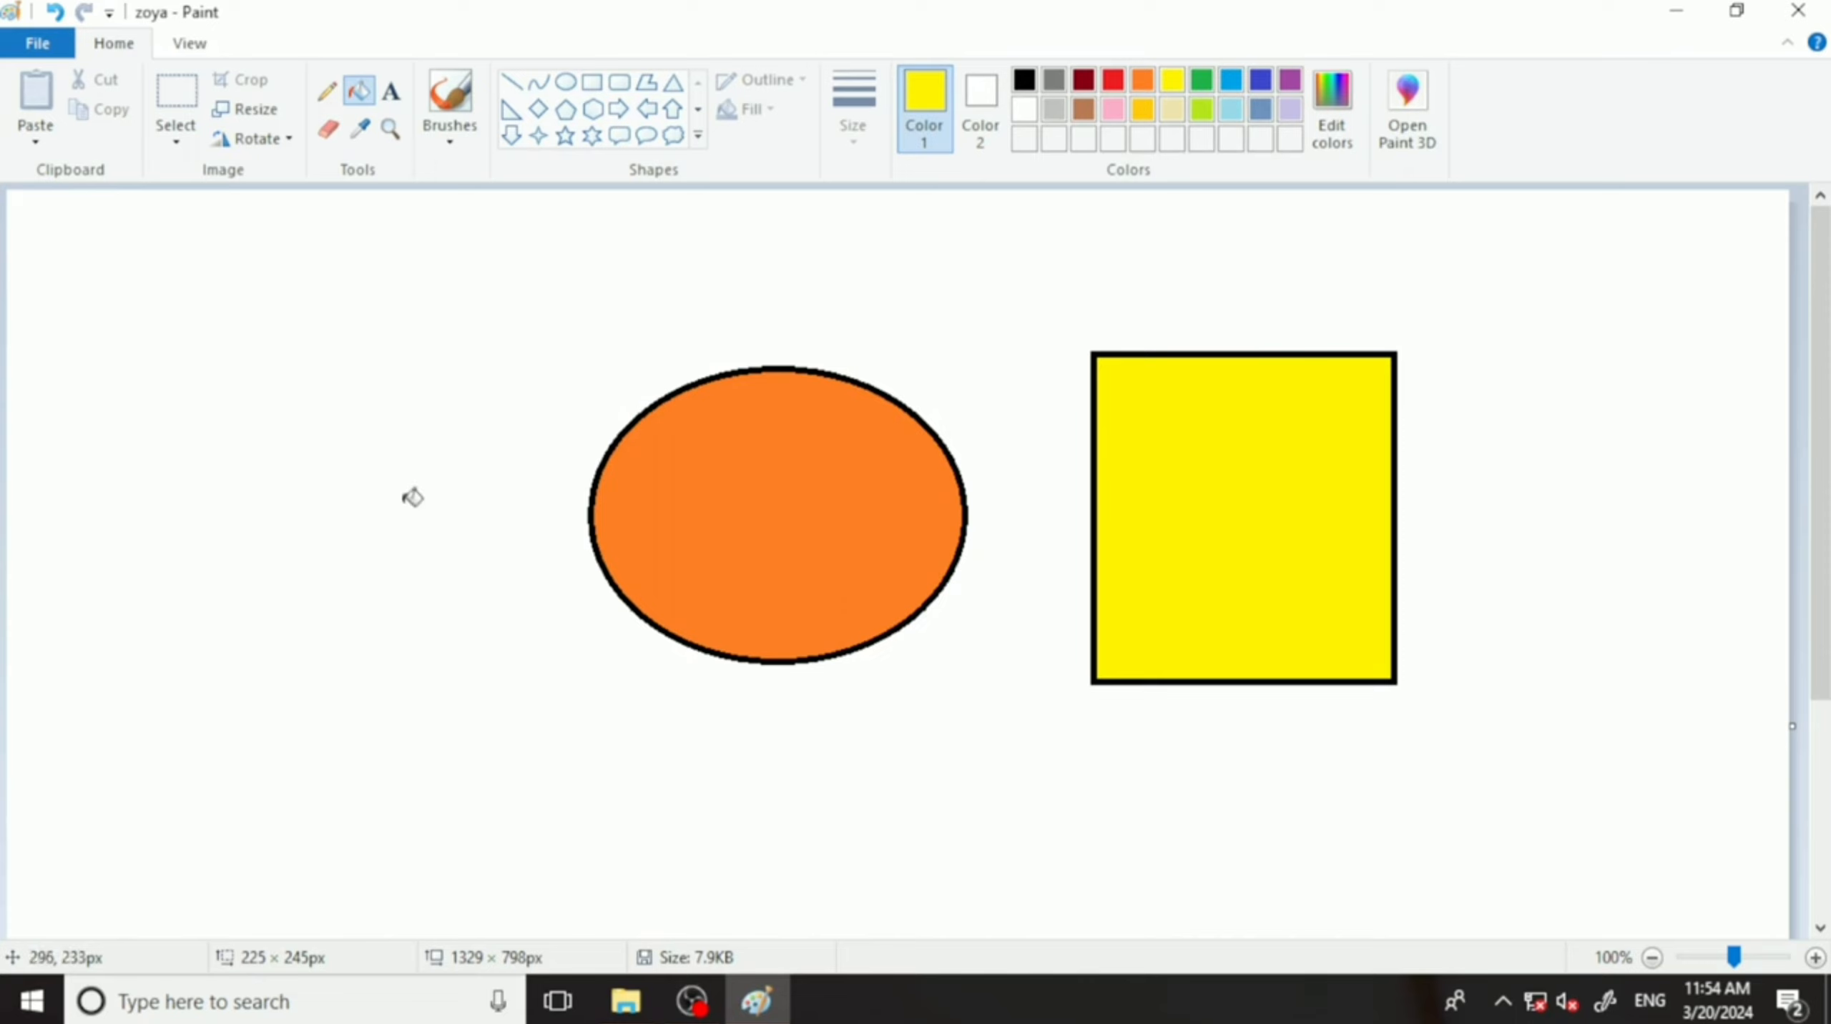
# Save the changes to "zoya" and view the updated picture from the desktop in Photos.
pyautogui.click(34, 44)
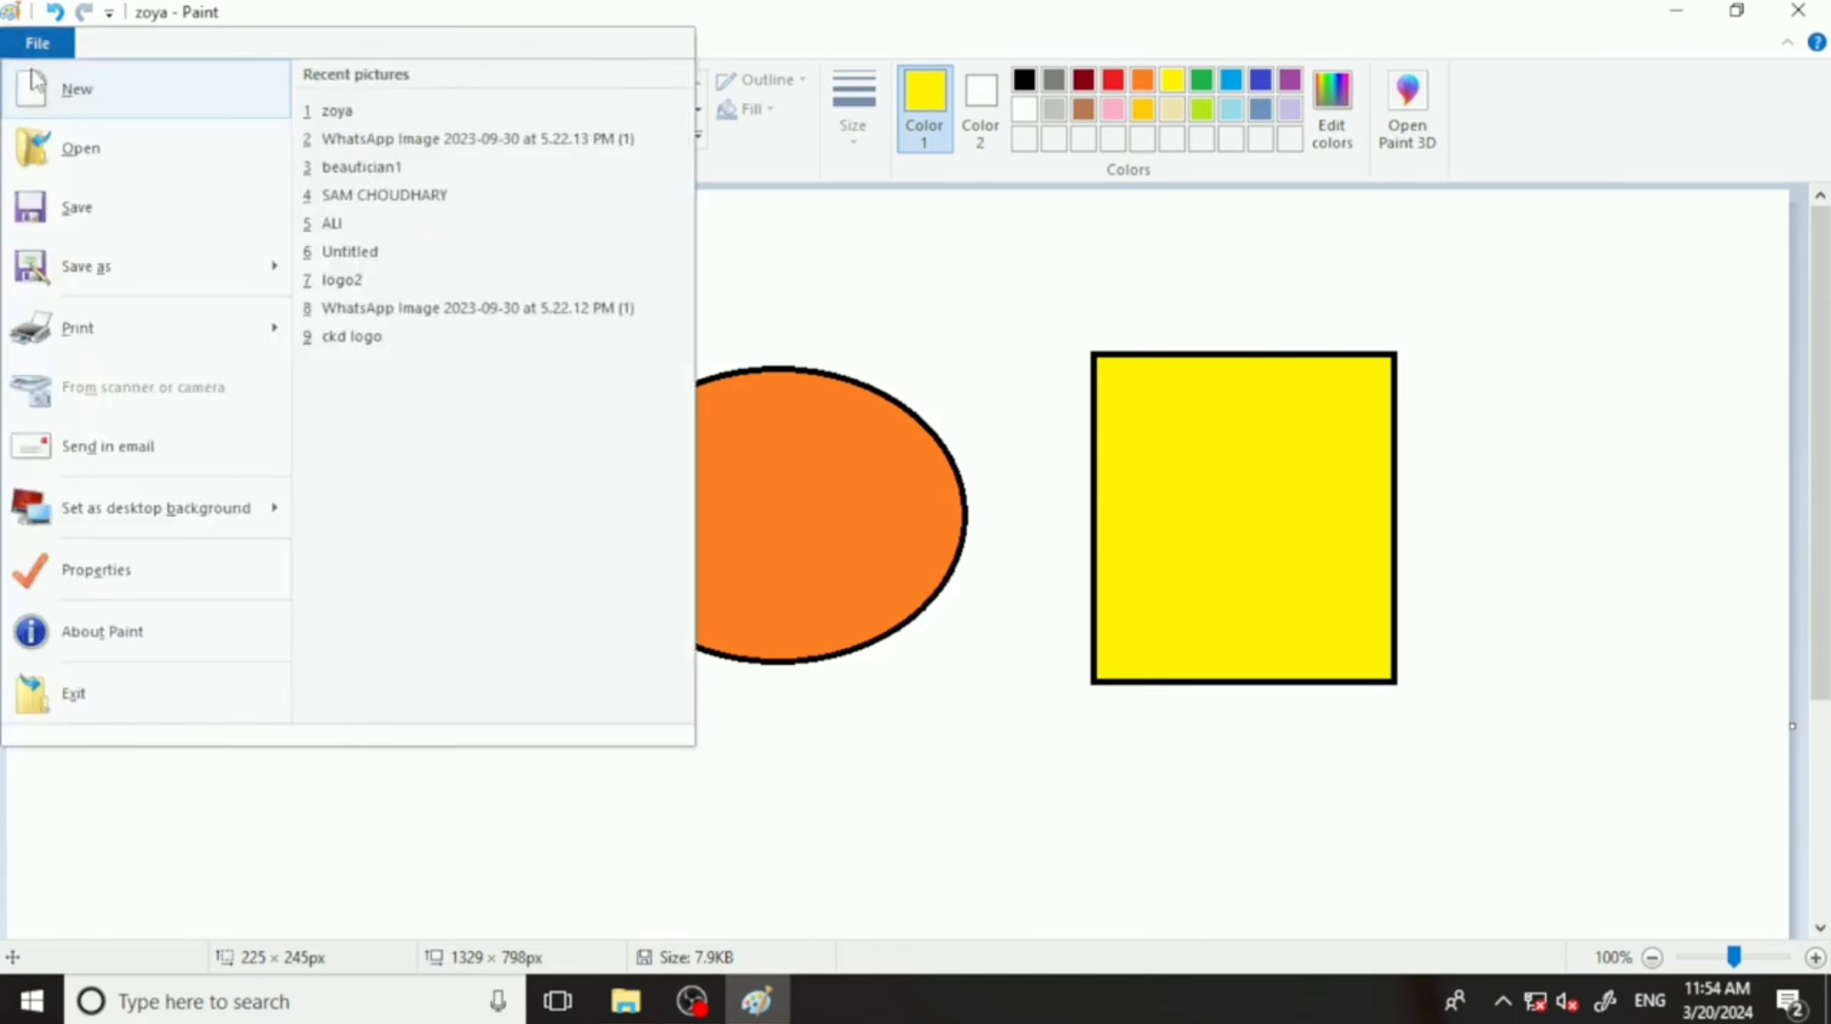
pyautogui.click(110, 206)
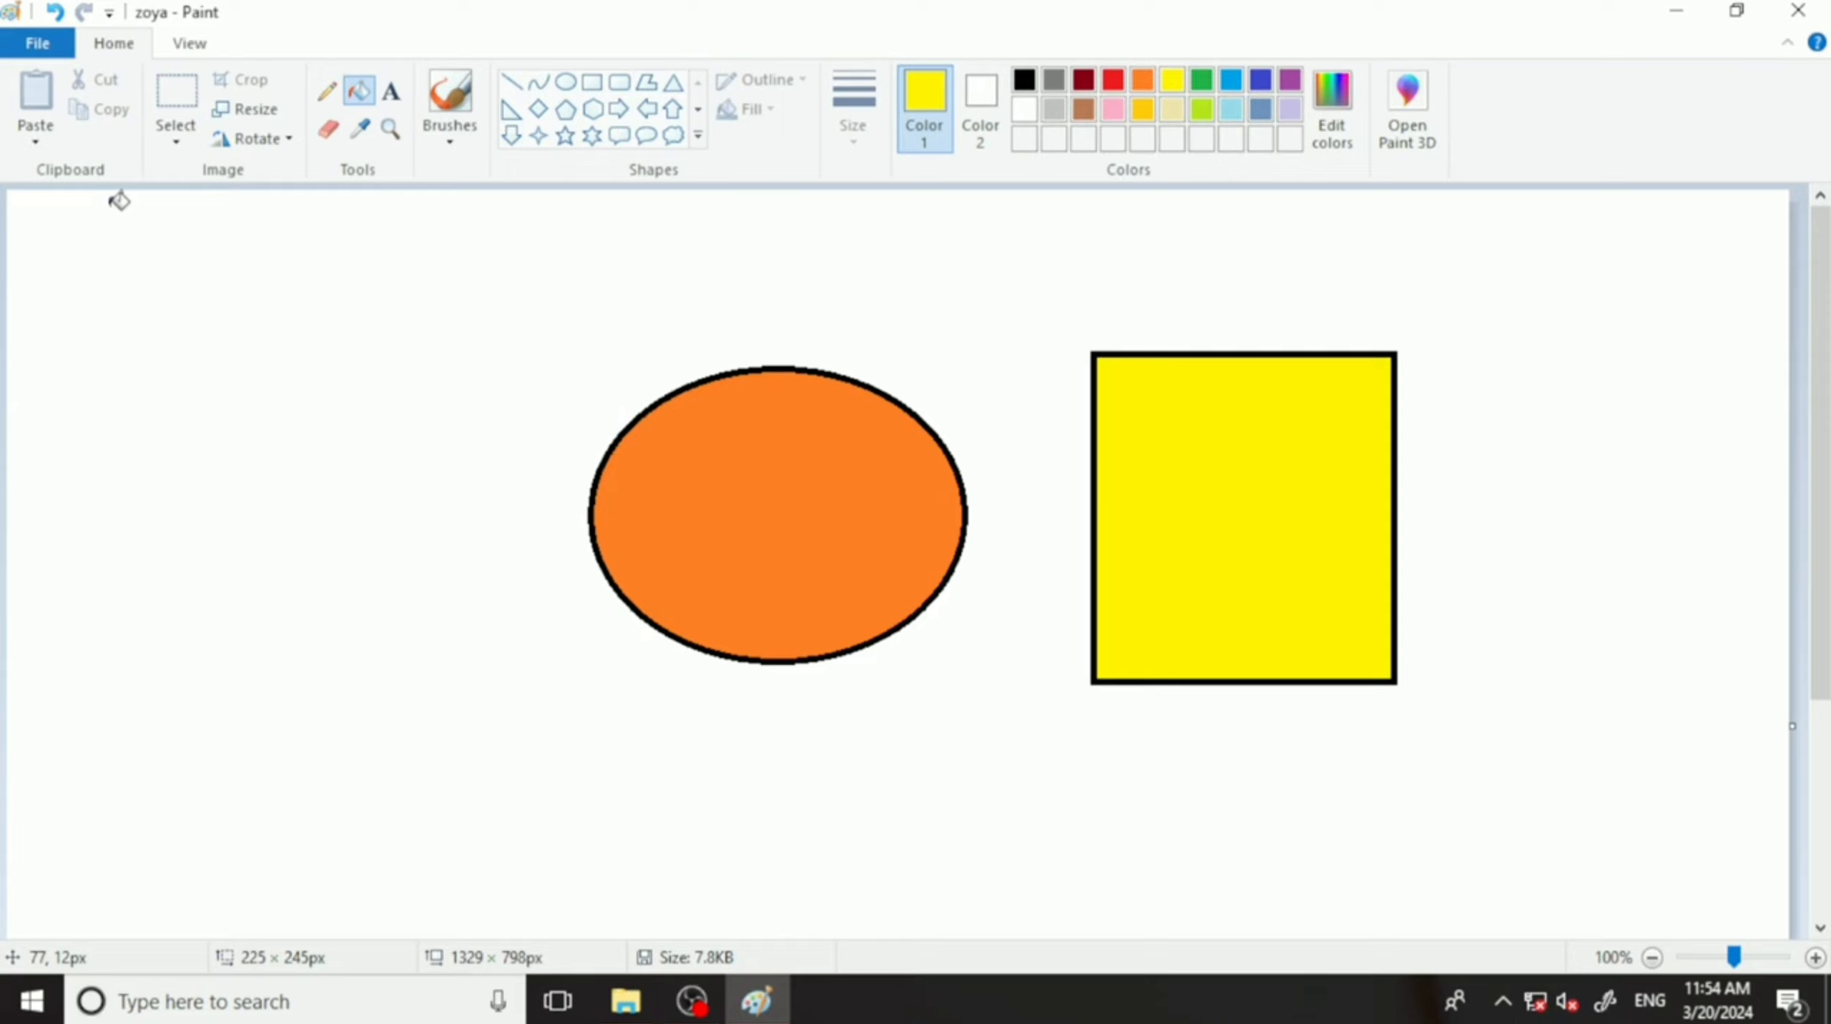
pyautogui.click(1674, 10)
pyautogui.doubleClick(148, 186)
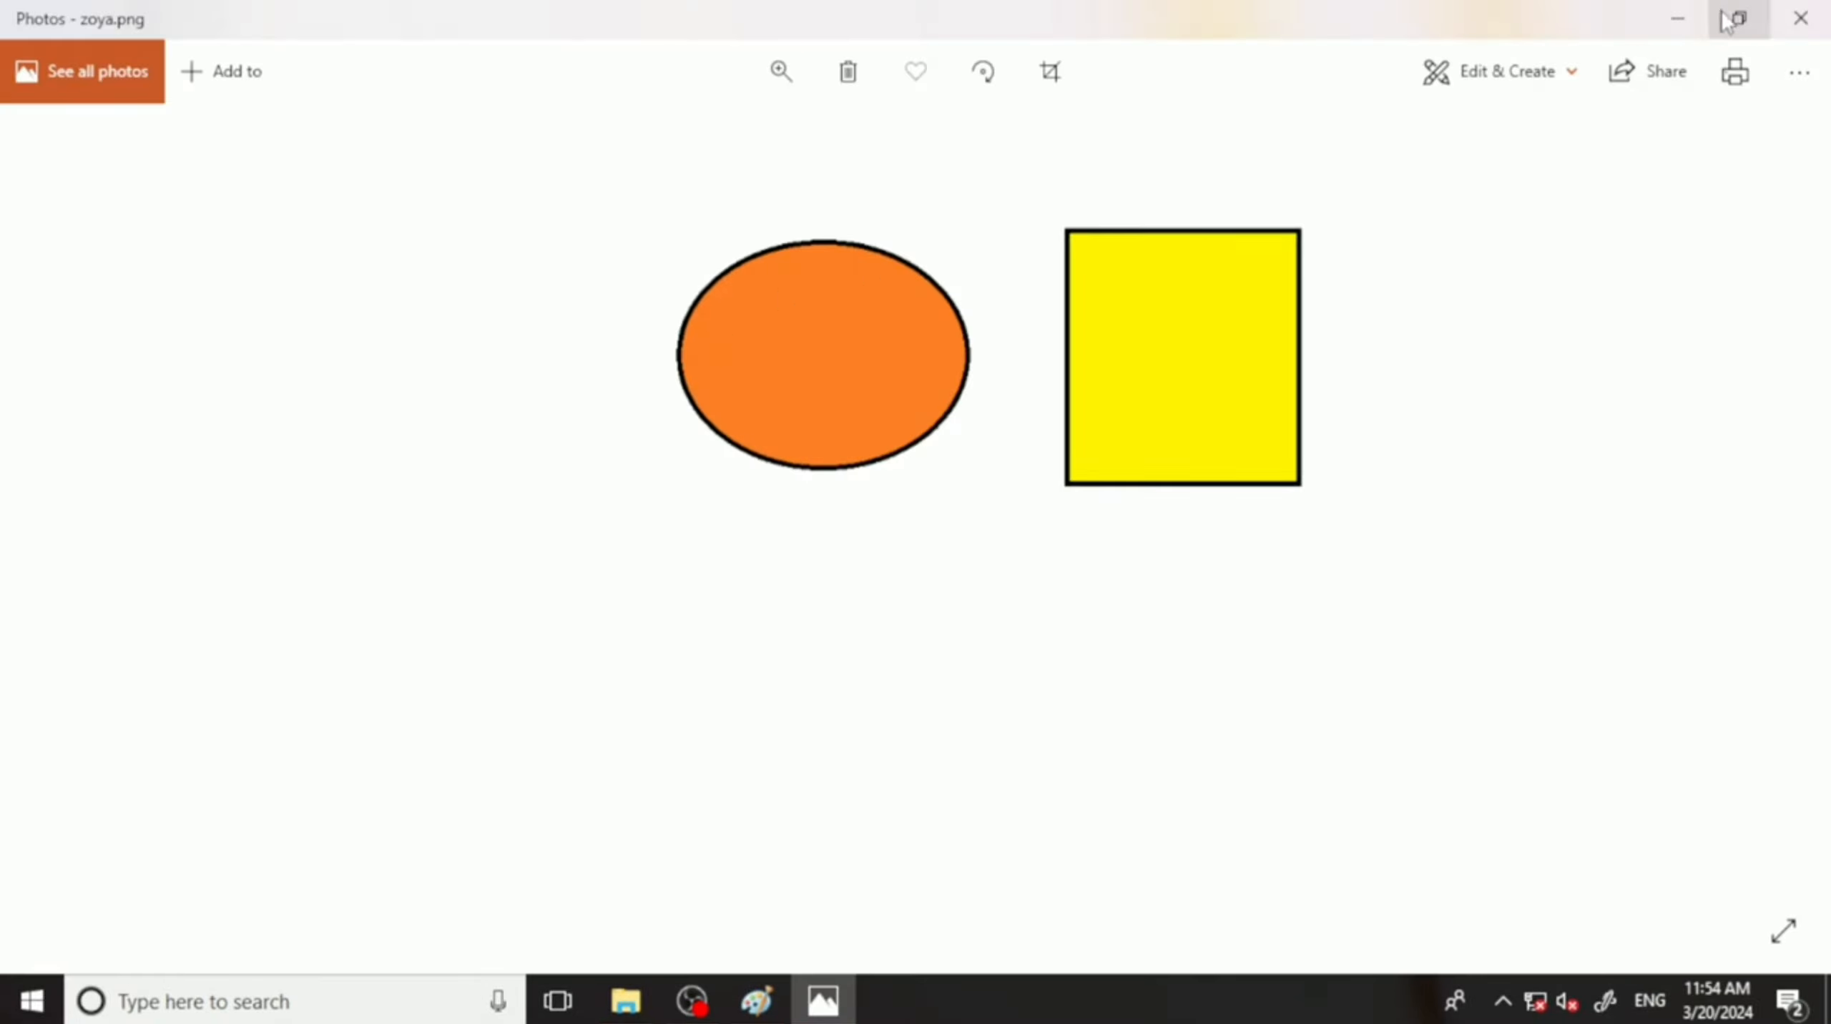
pyautogui.click(1802, 19)
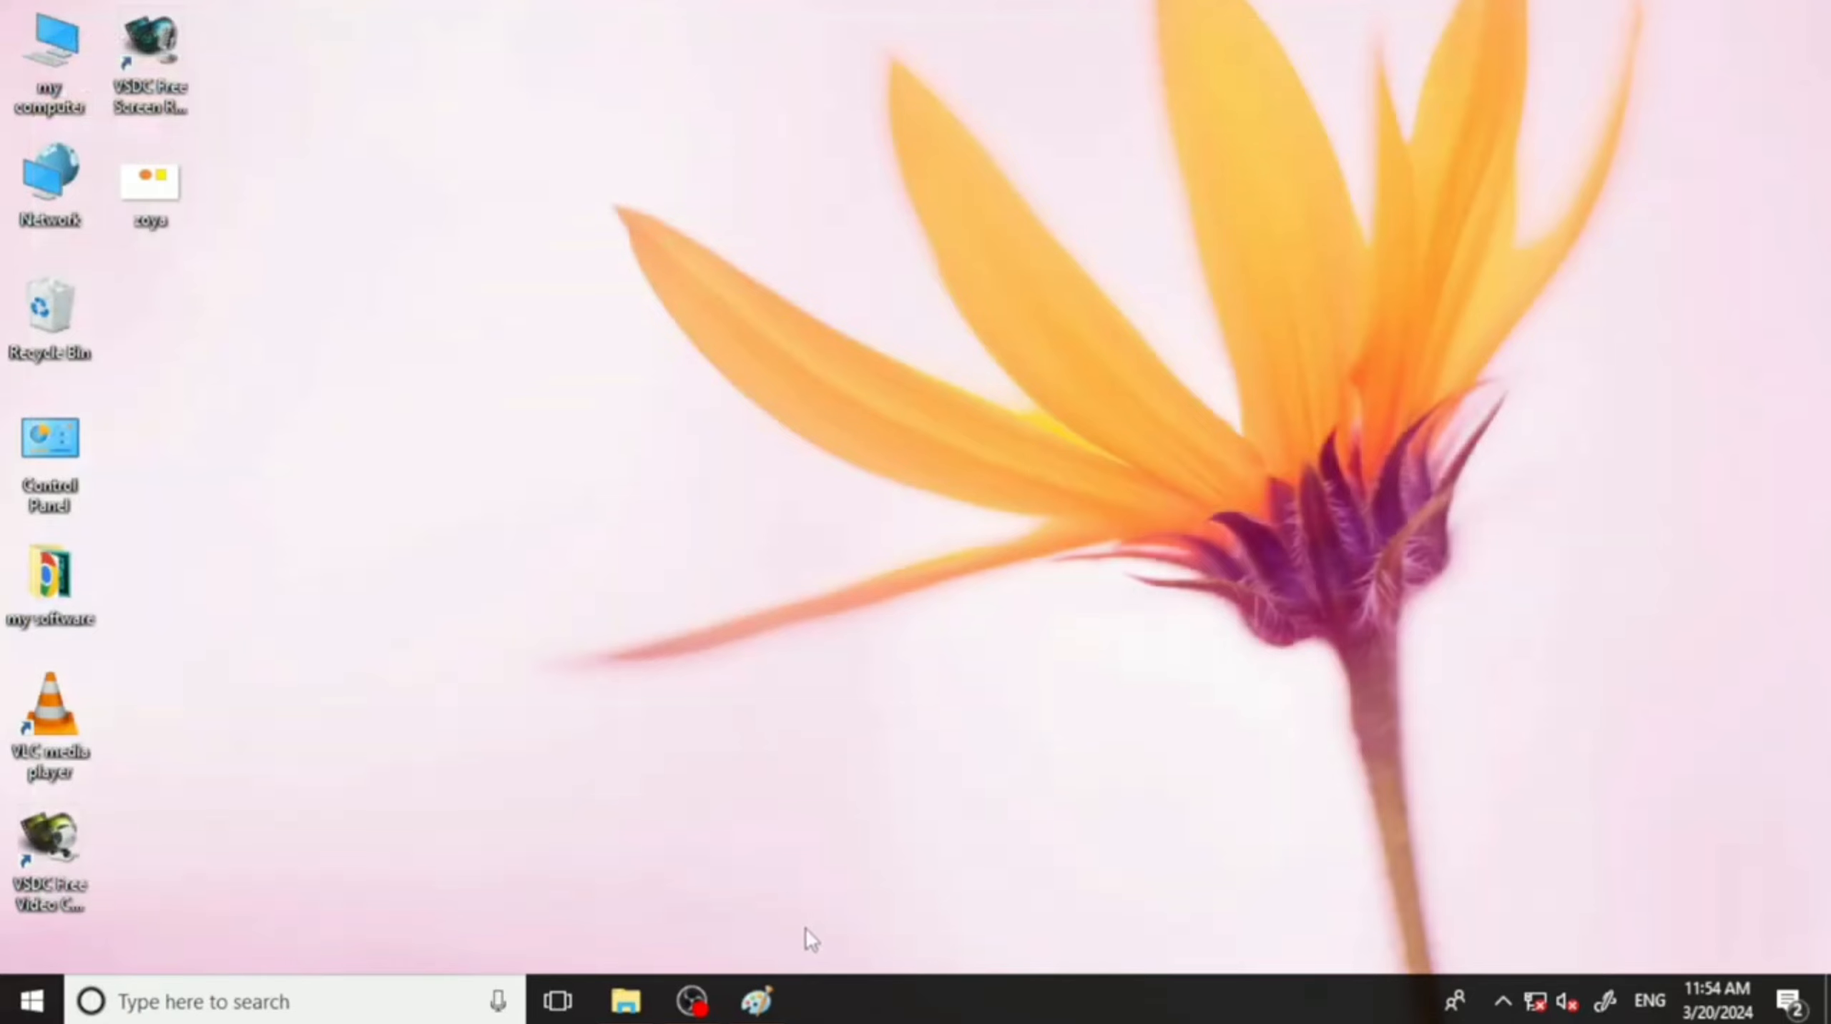
# Return to Paint, draw a black-outlined five-point star about 270 × 229 px on the ellipse's empty side and fill it with light pink.
pyautogui.click(756, 1001)
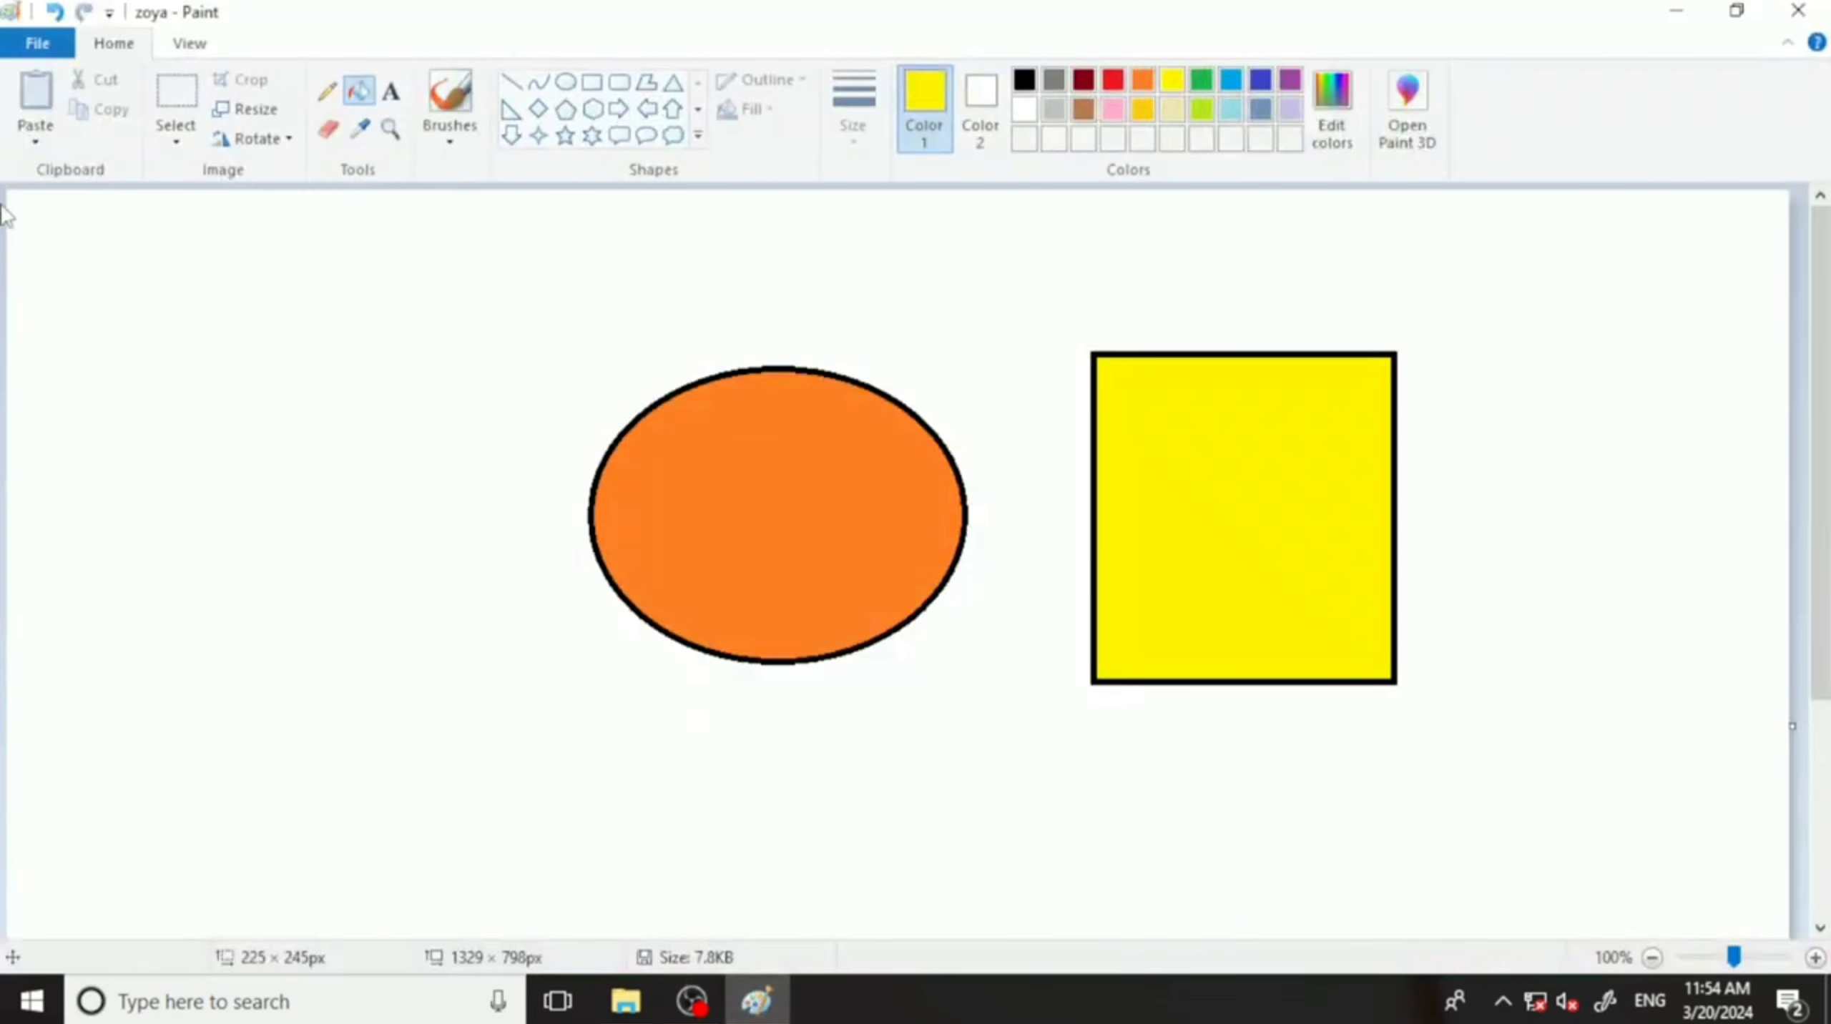
pyautogui.click(39, 44)
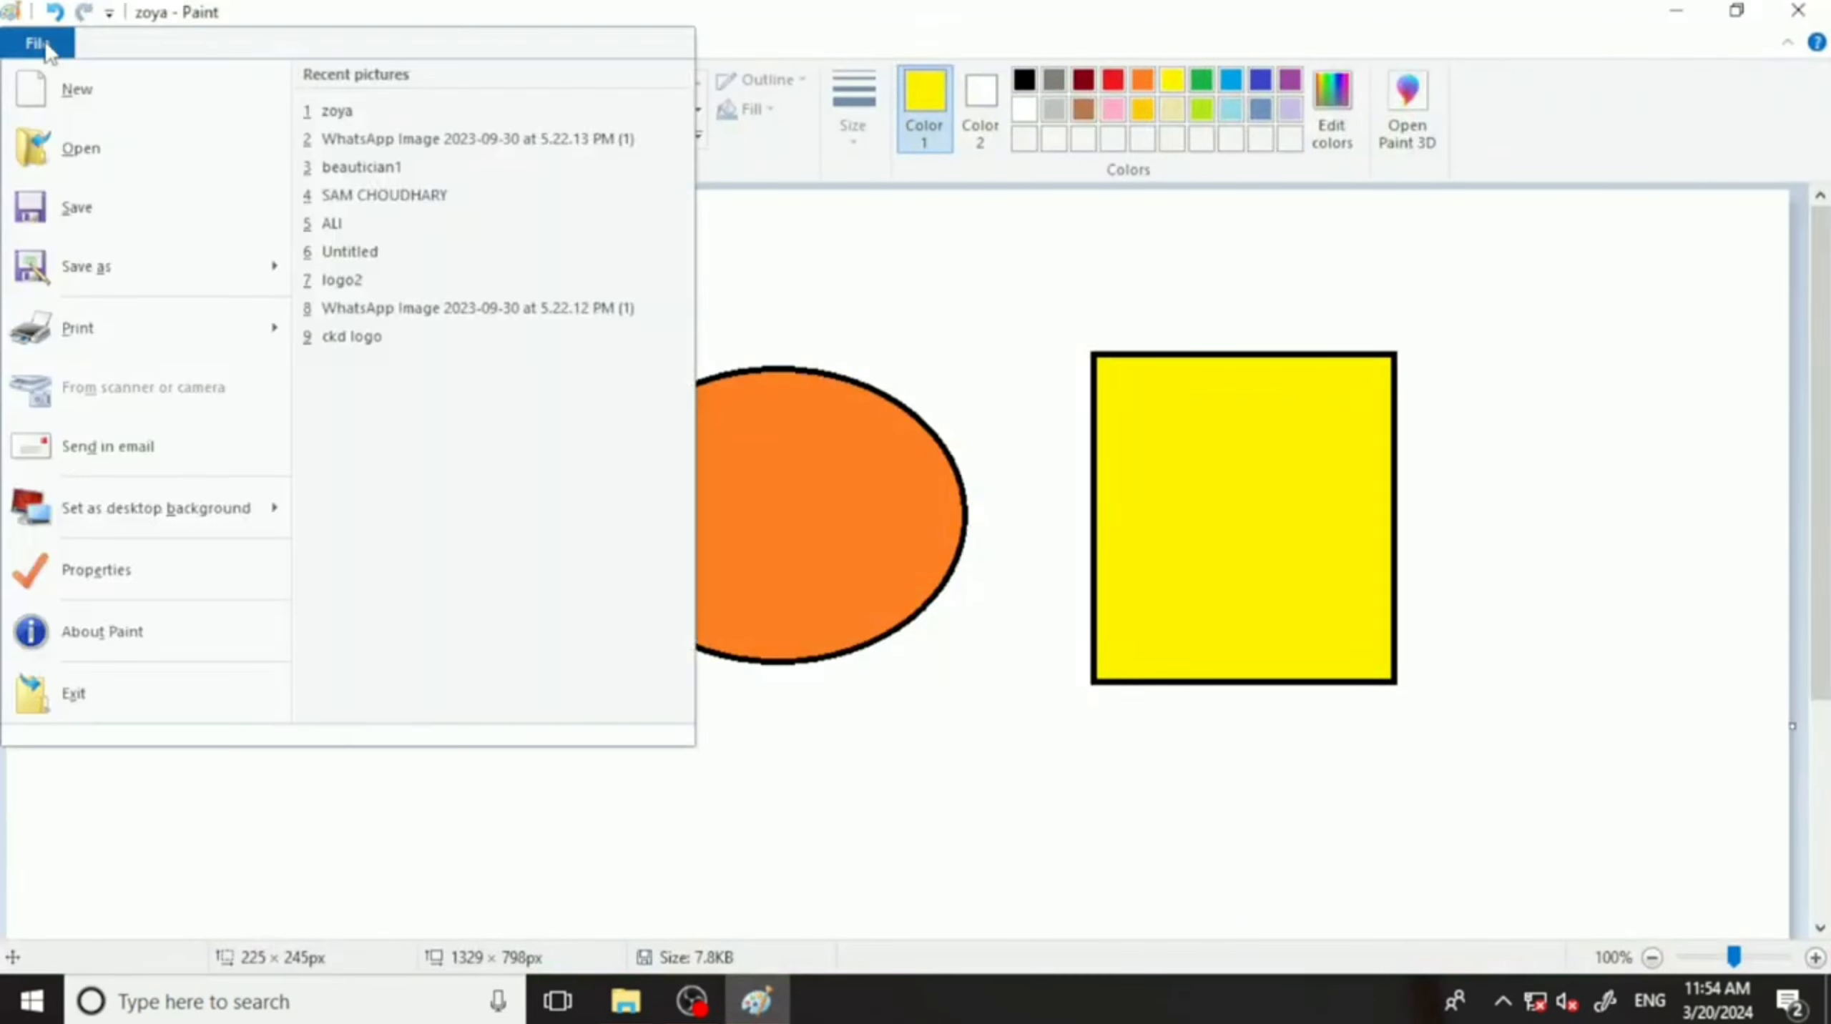
pyautogui.click(981, 706)
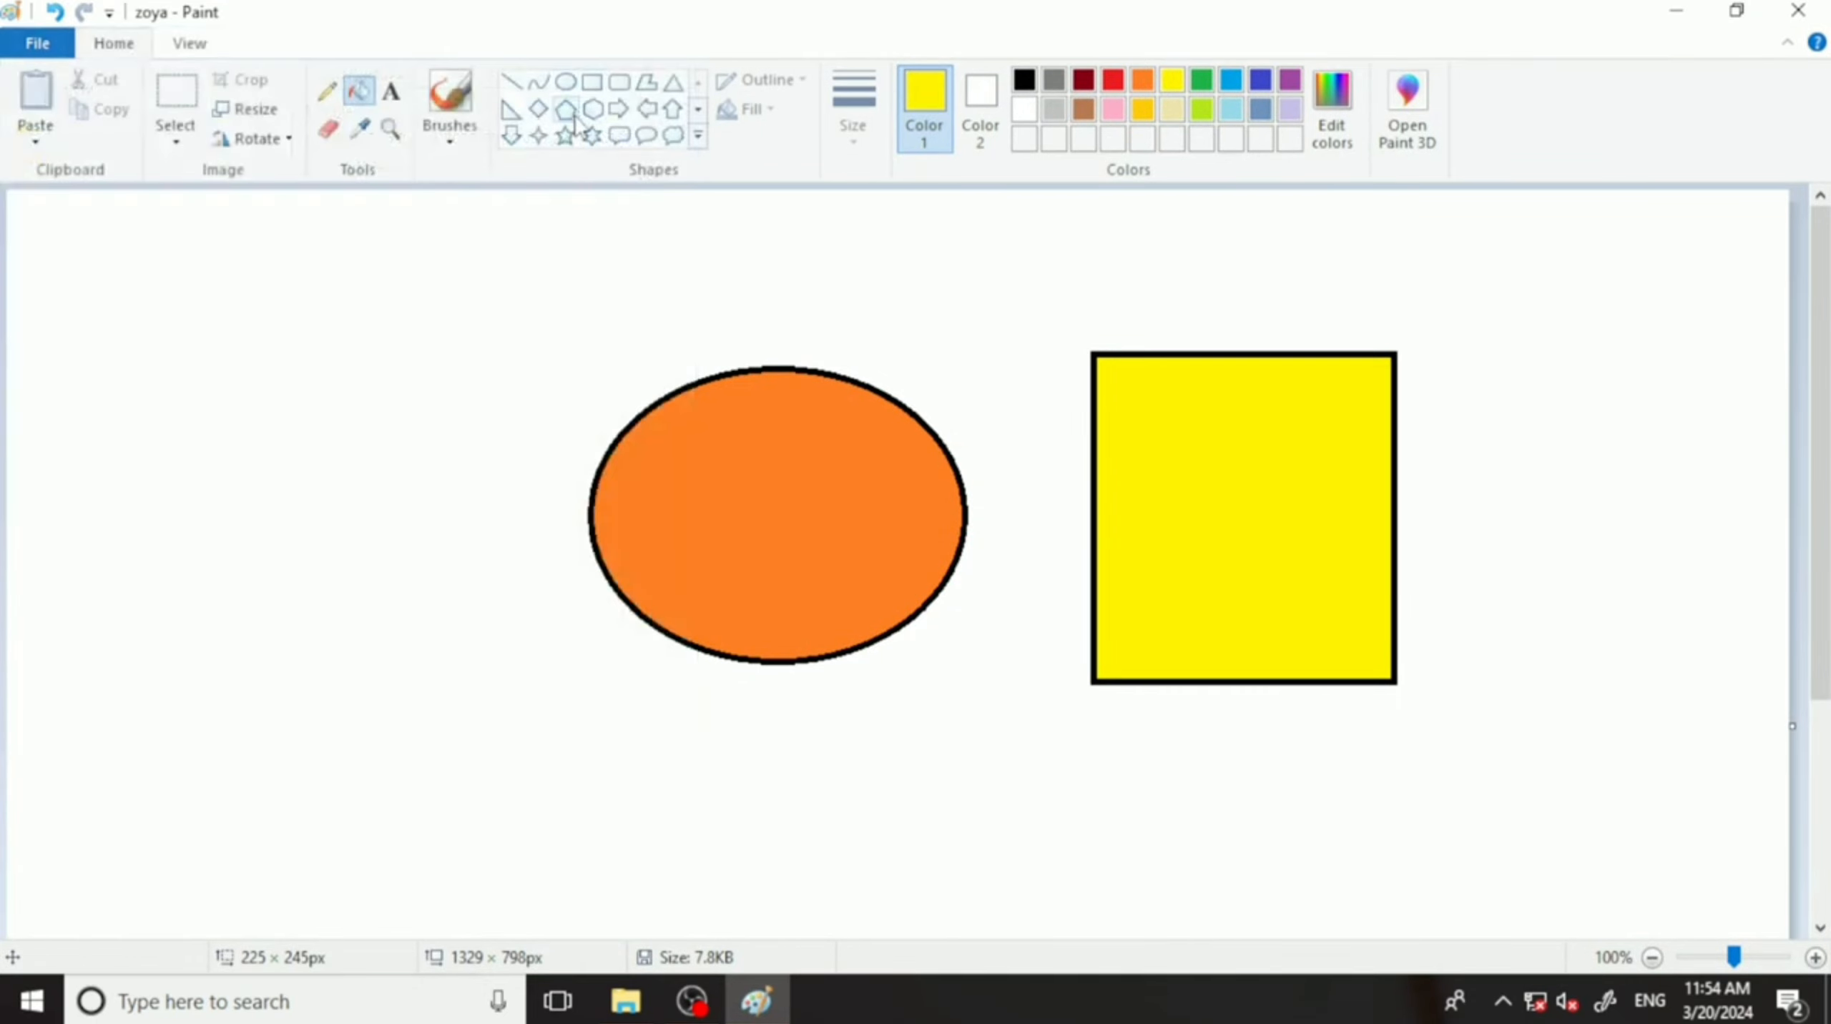
pyautogui.click(565, 136)
pyautogui.click(1027, 84)
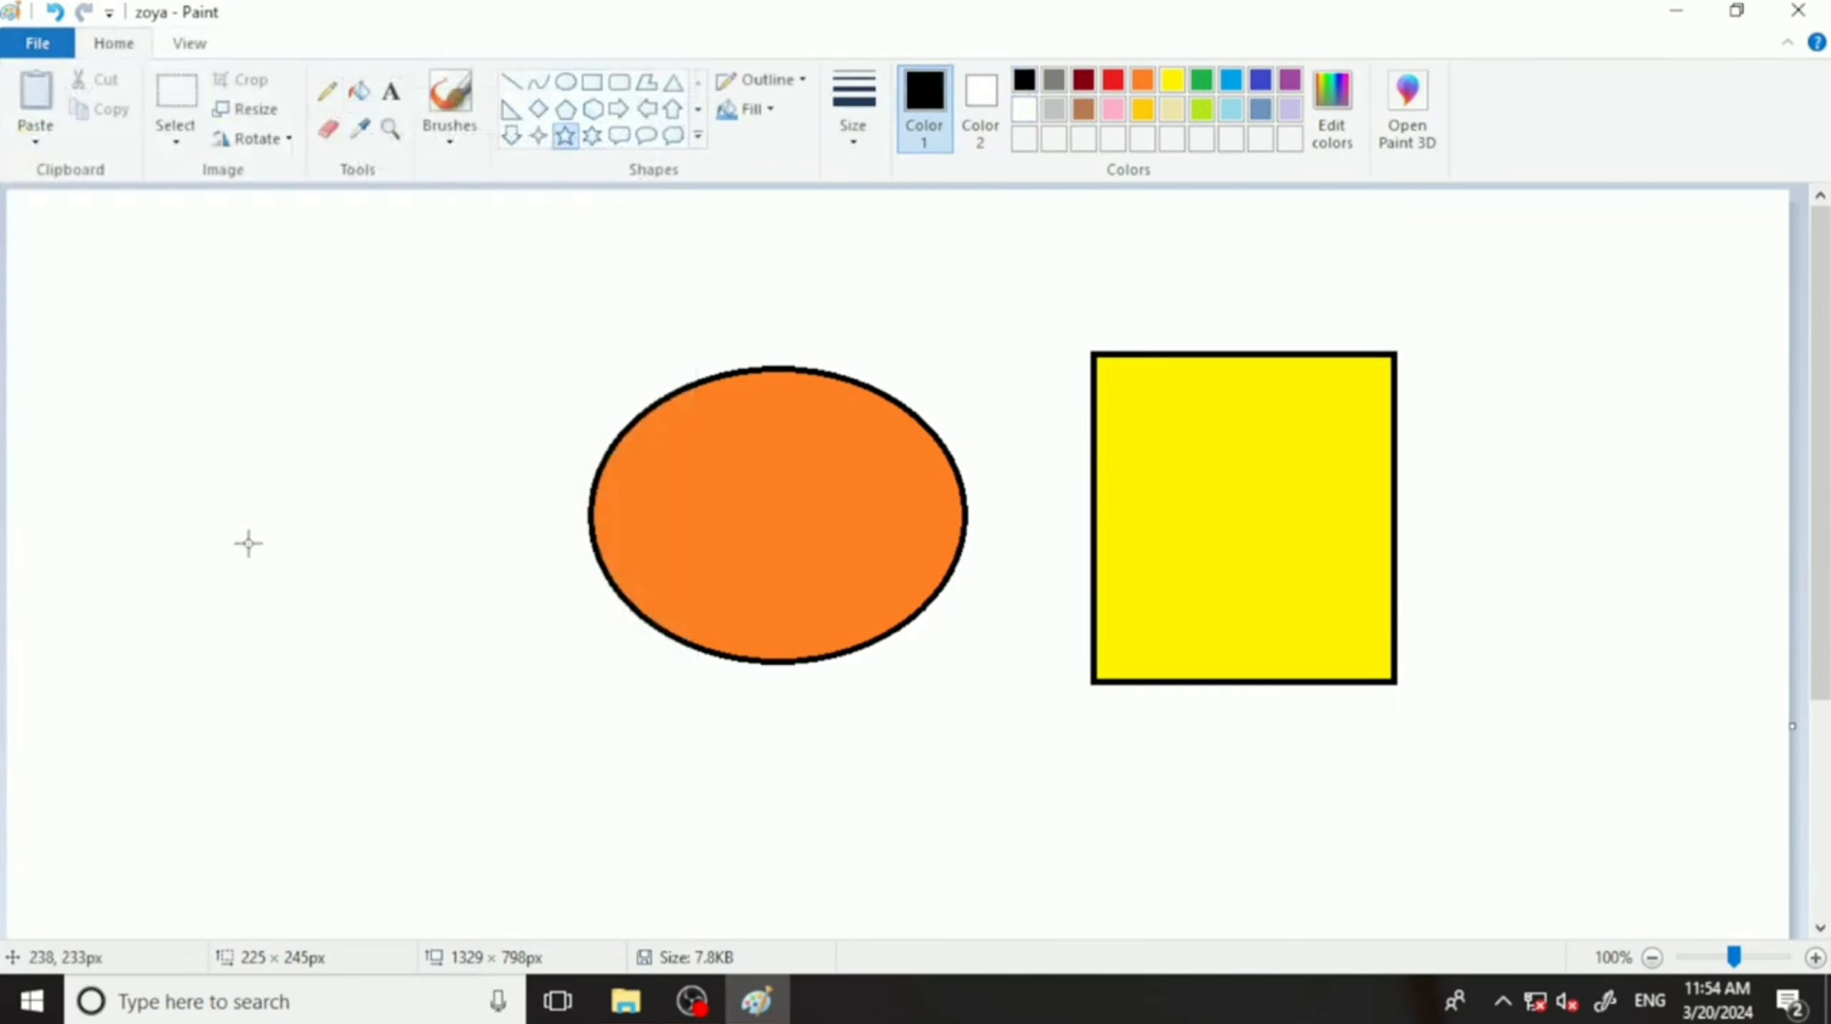
pyautogui.moveTo(175, 424); pyautogui.dragTo(536, 730)
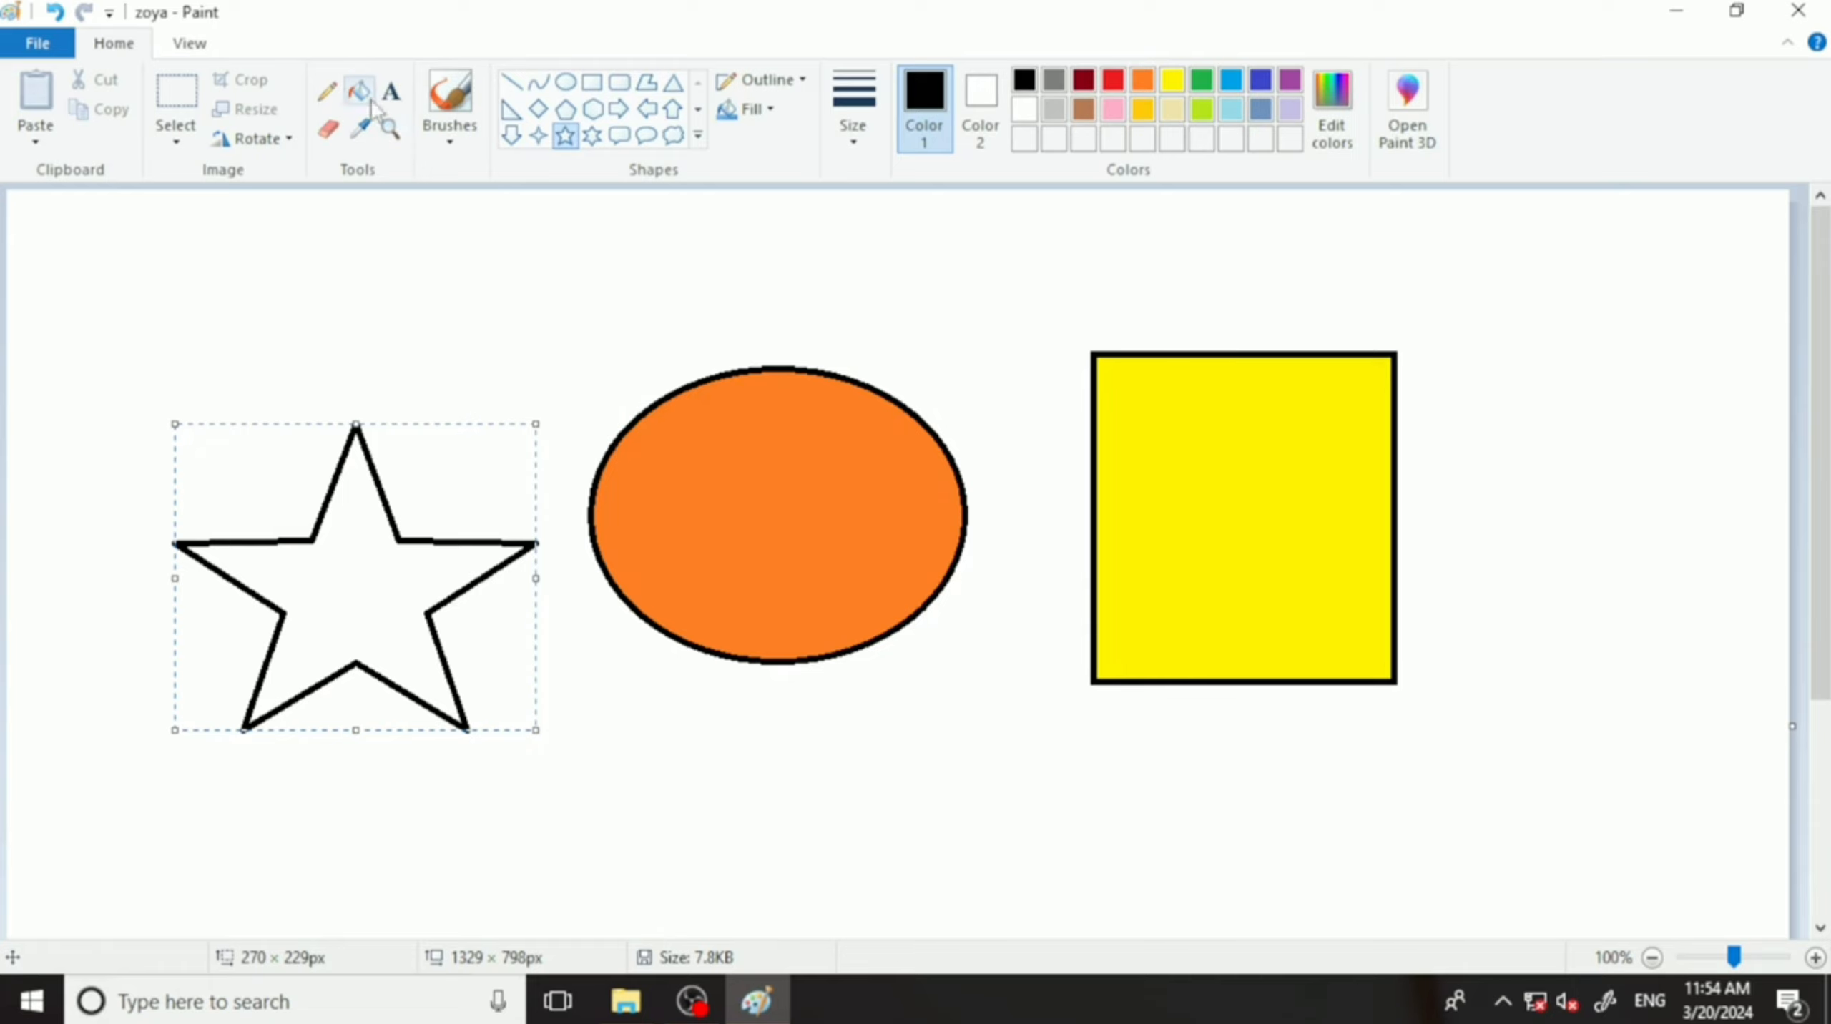
pyautogui.click(359, 90)
pyautogui.click(1113, 109)
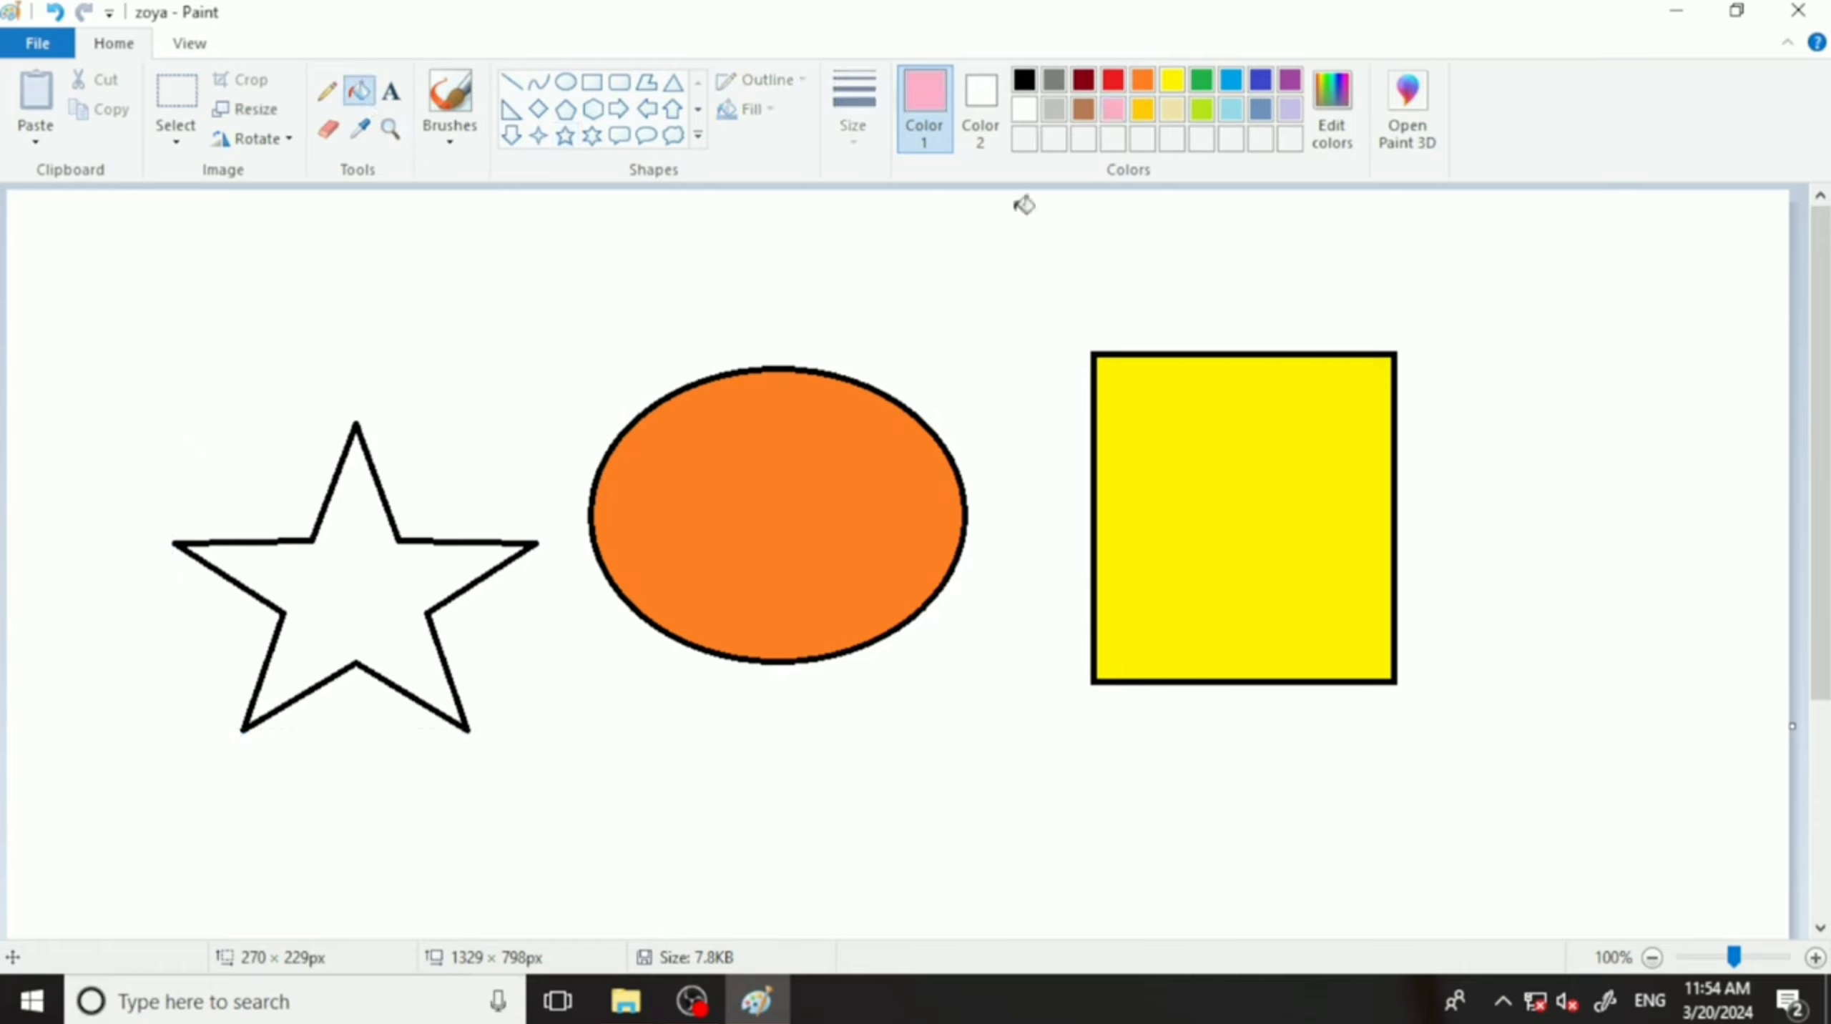
pyautogui.click(393, 600)
# Minimize Paint without saving the star and check the "zoya" picture from the desktop in Photos.
pyautogui.click(1670, 21)
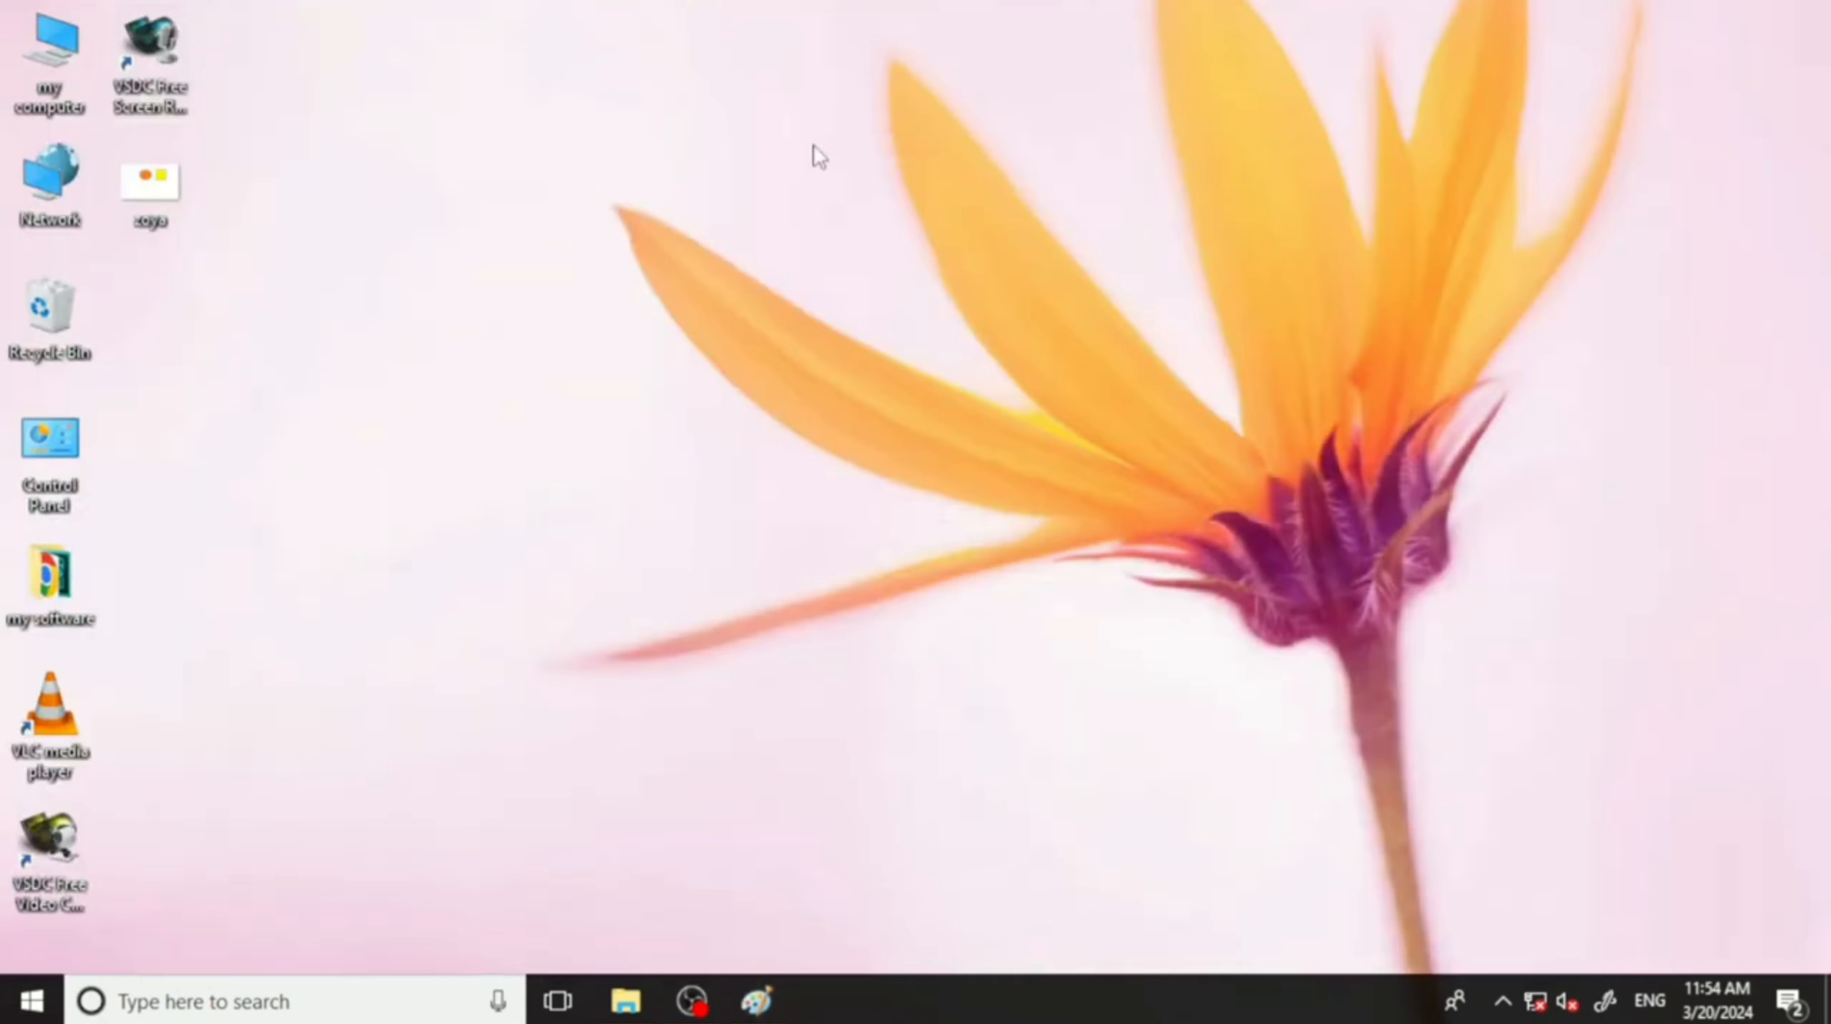
pyautogui.doubleClick(151, 178)
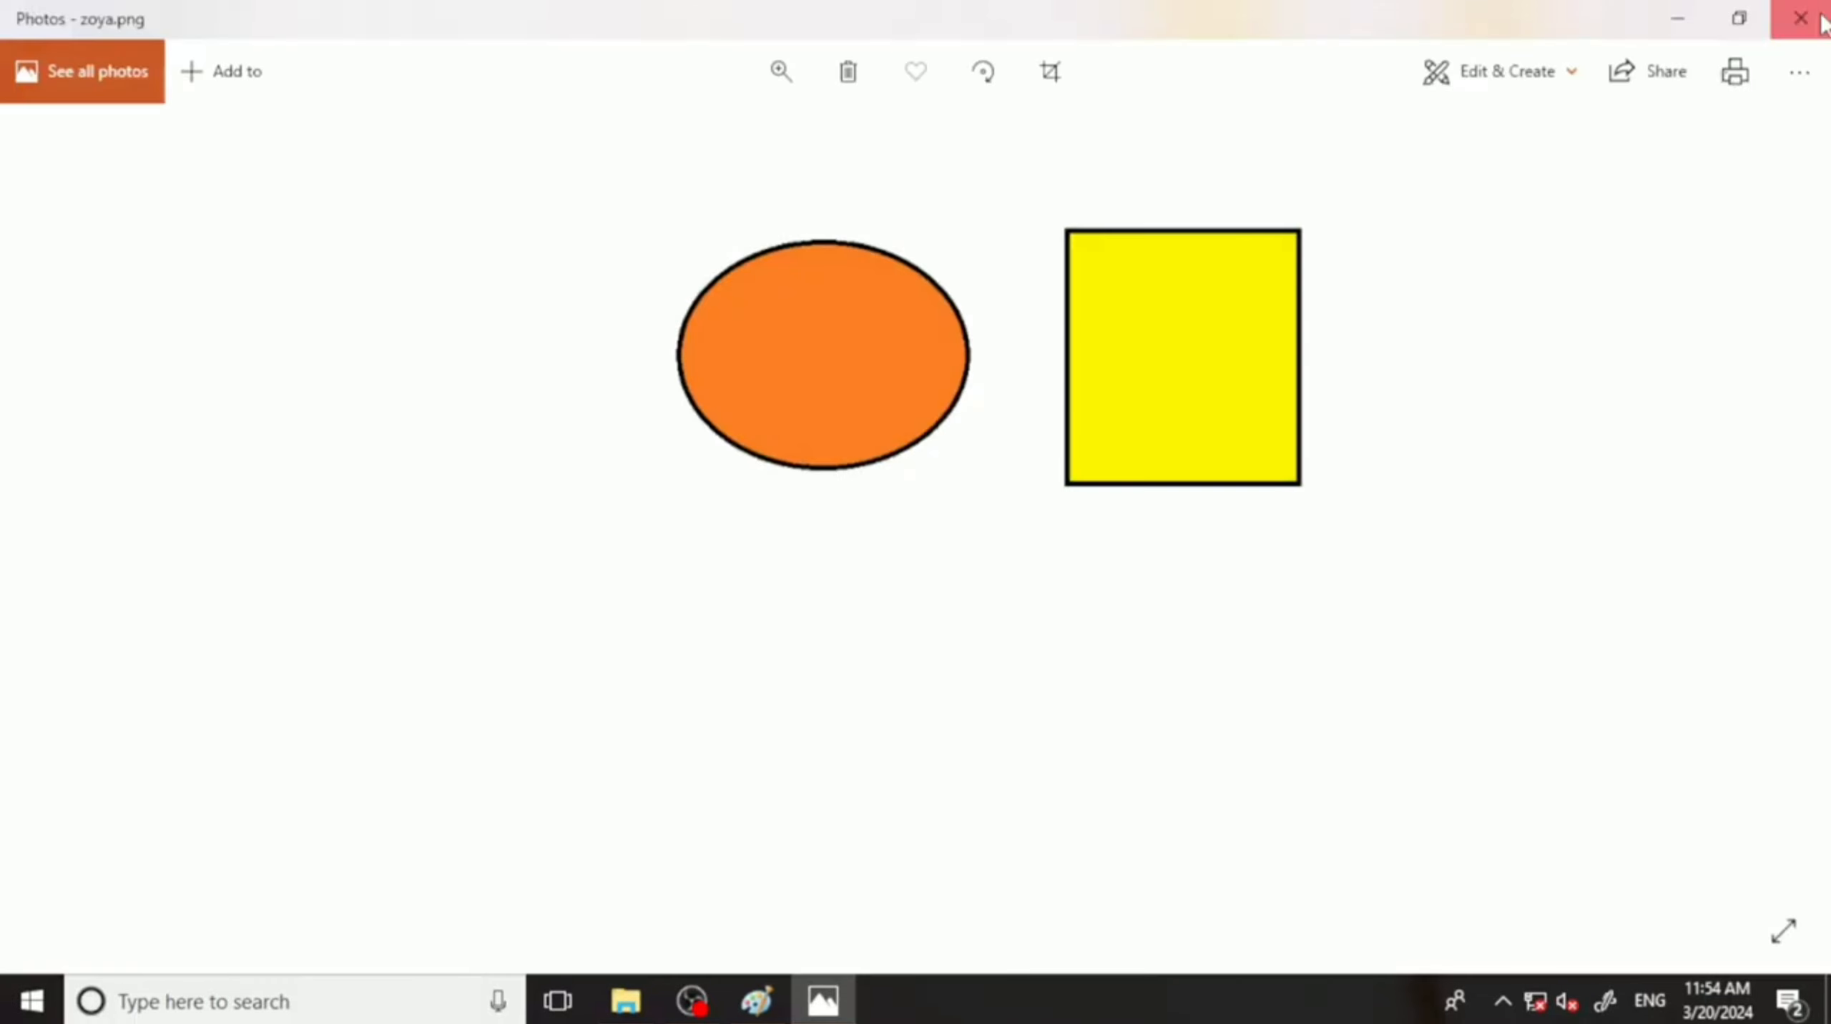
pyautogui.click(1802, 17)
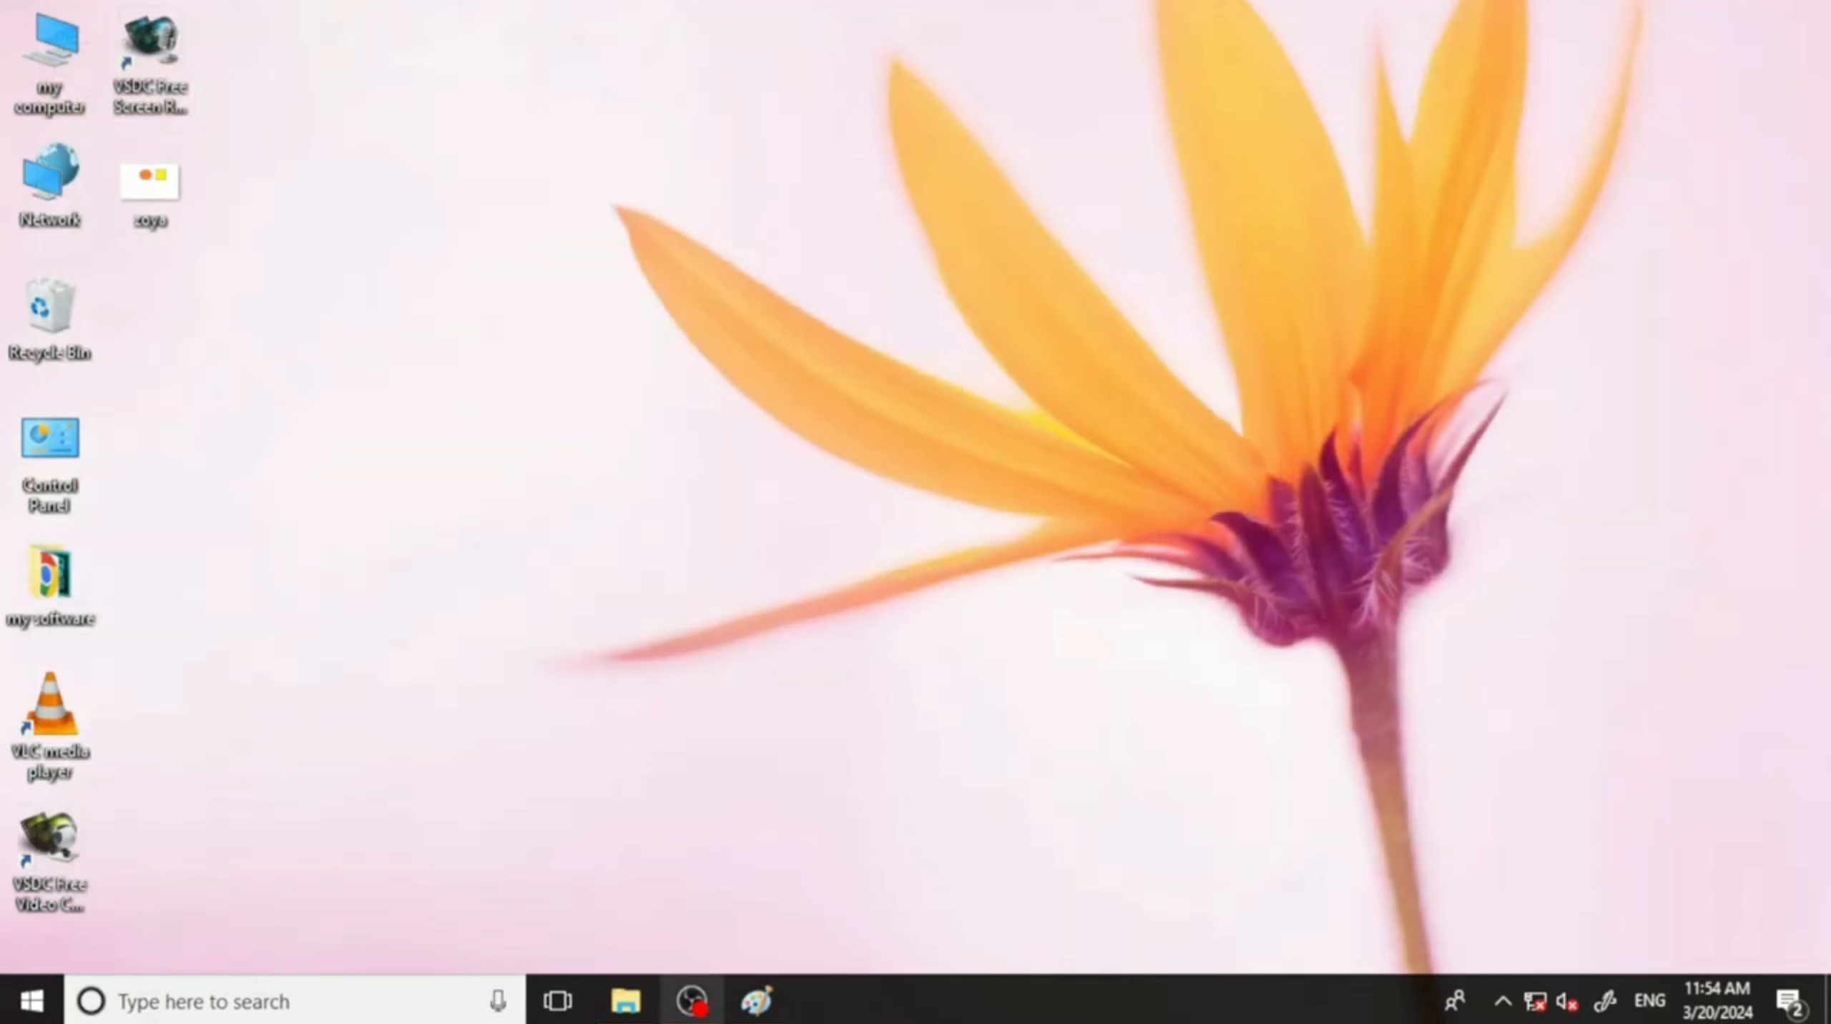
# Return to Paint, save the star to "zoya" and view the updated picture from the desktop in Photos.
pyautogui.click(756, 1000)
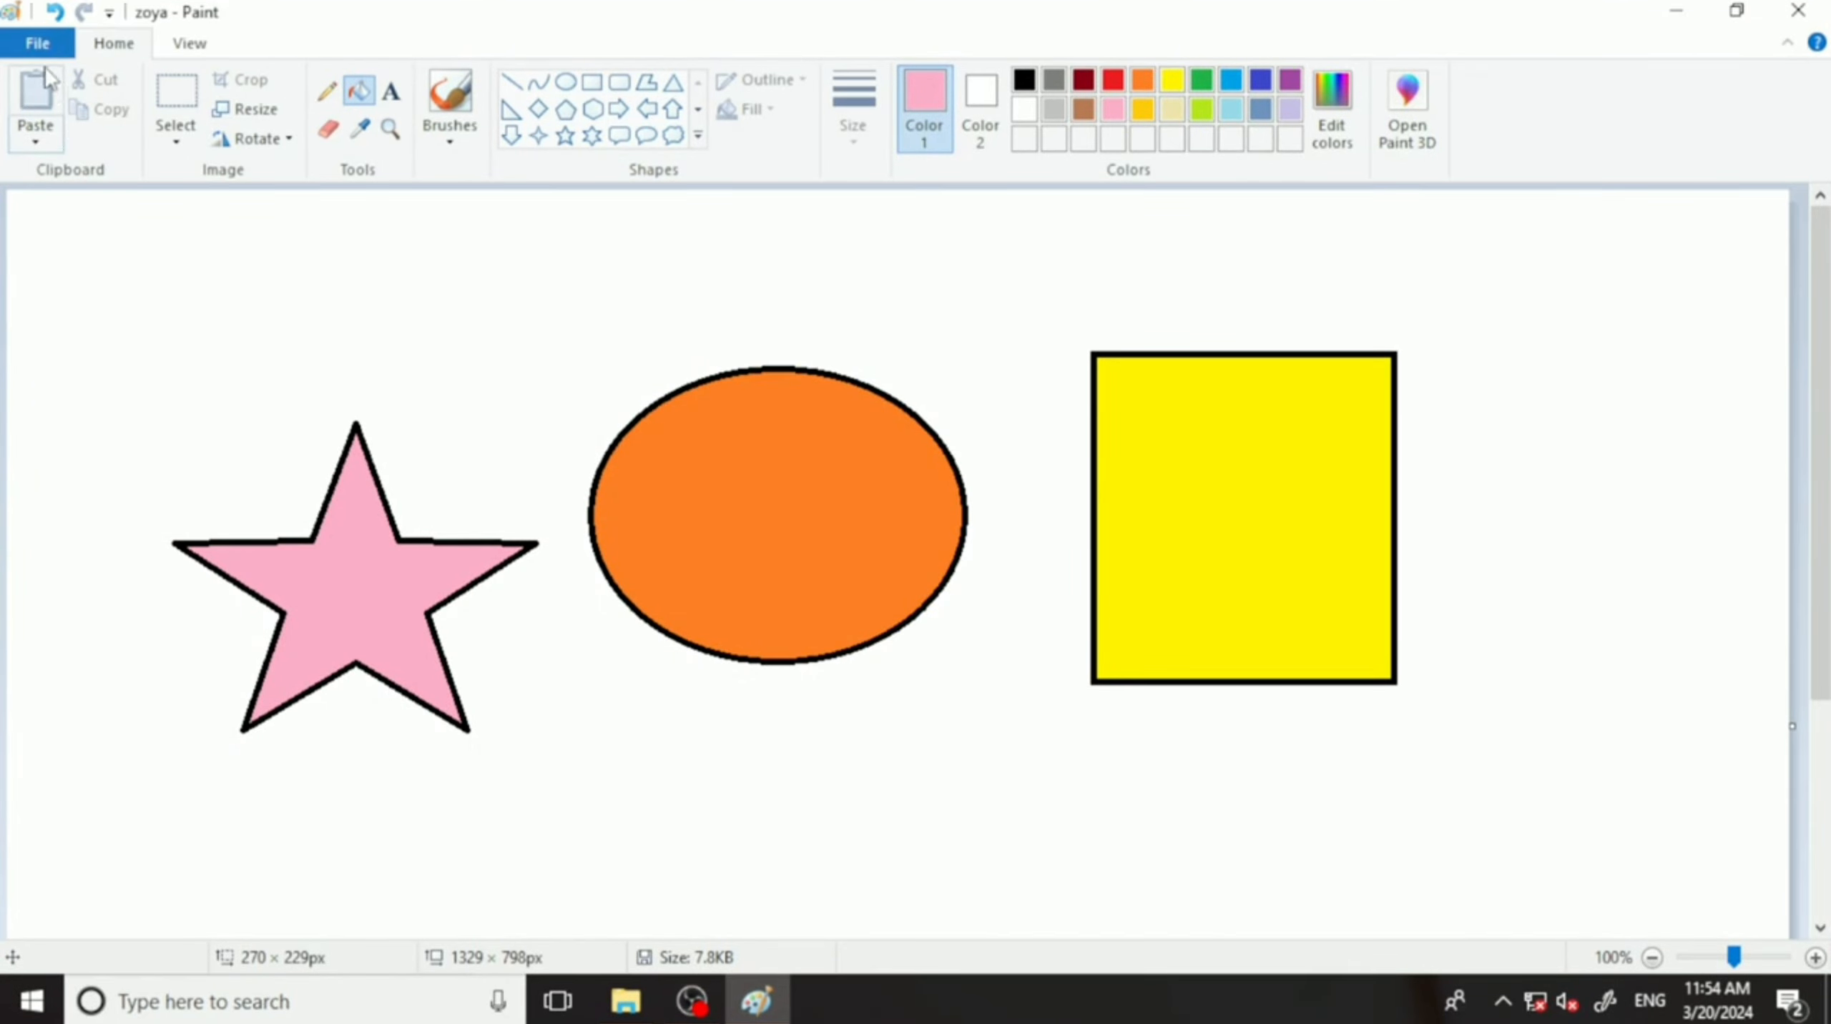
pyautogui.click(37, 43)
pyautogui.click(100, 205)
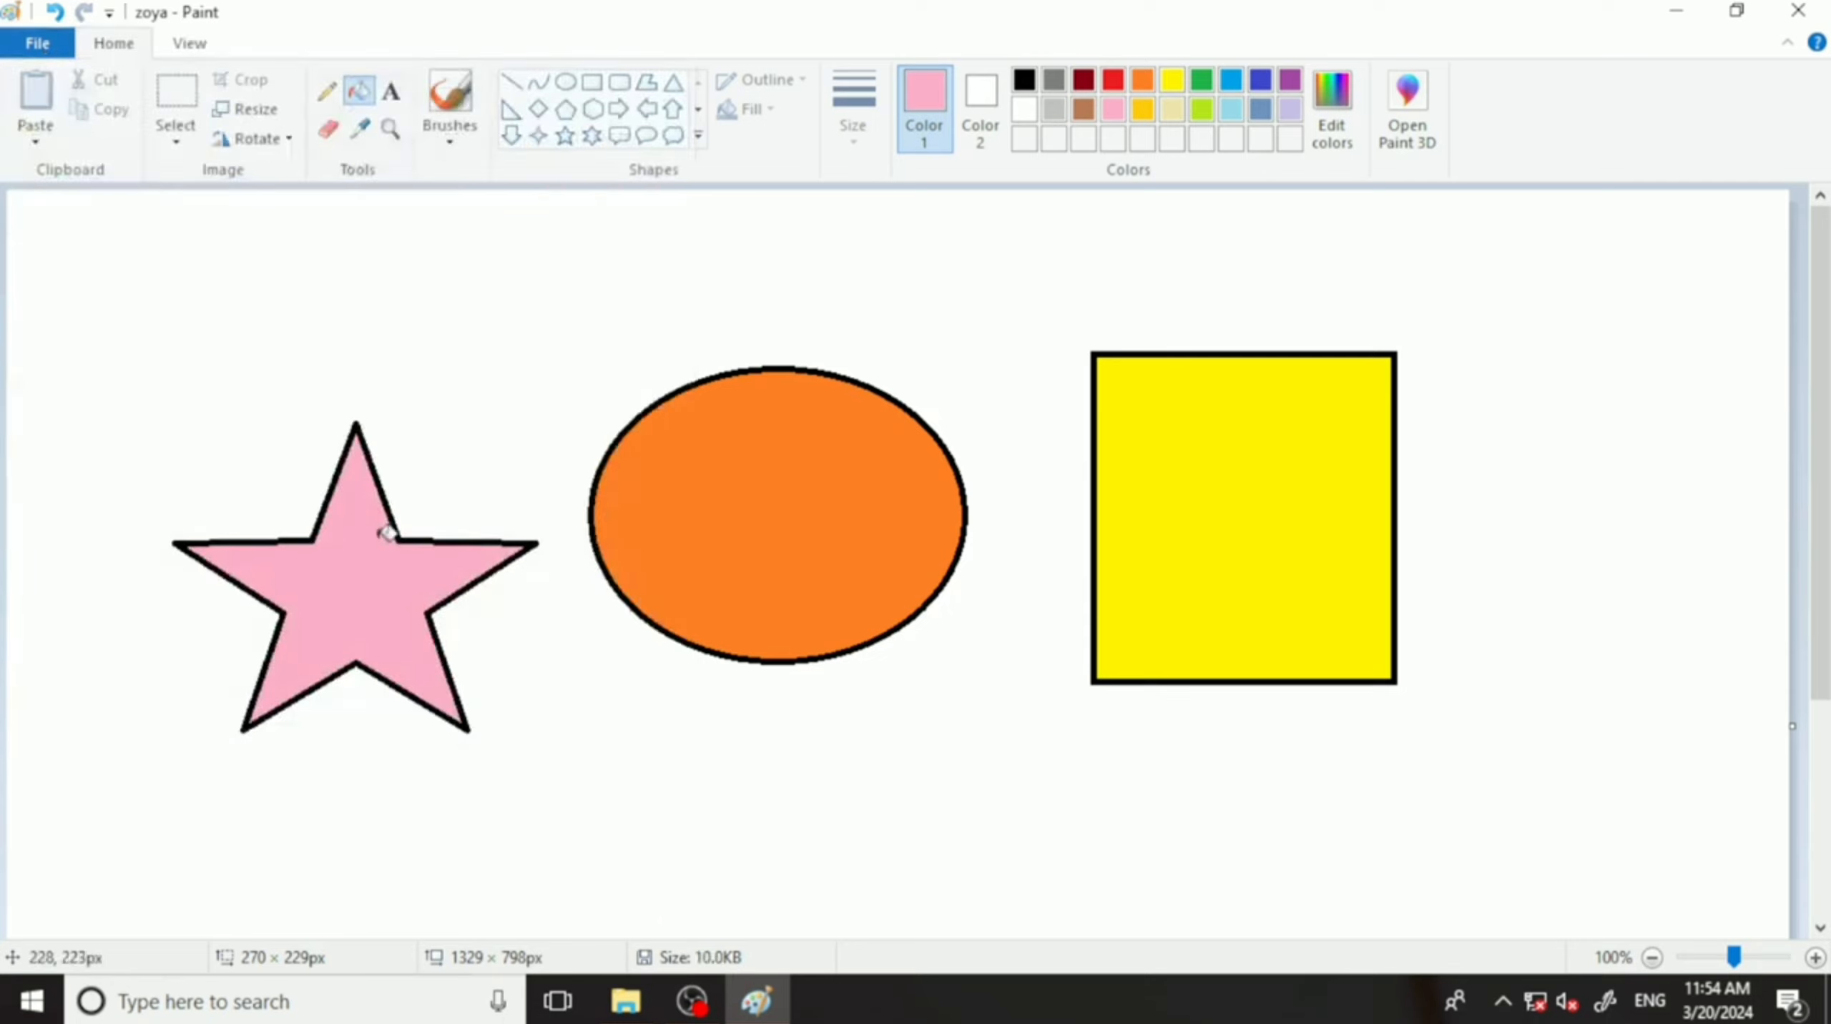
pyautogui.click(1677, 13)
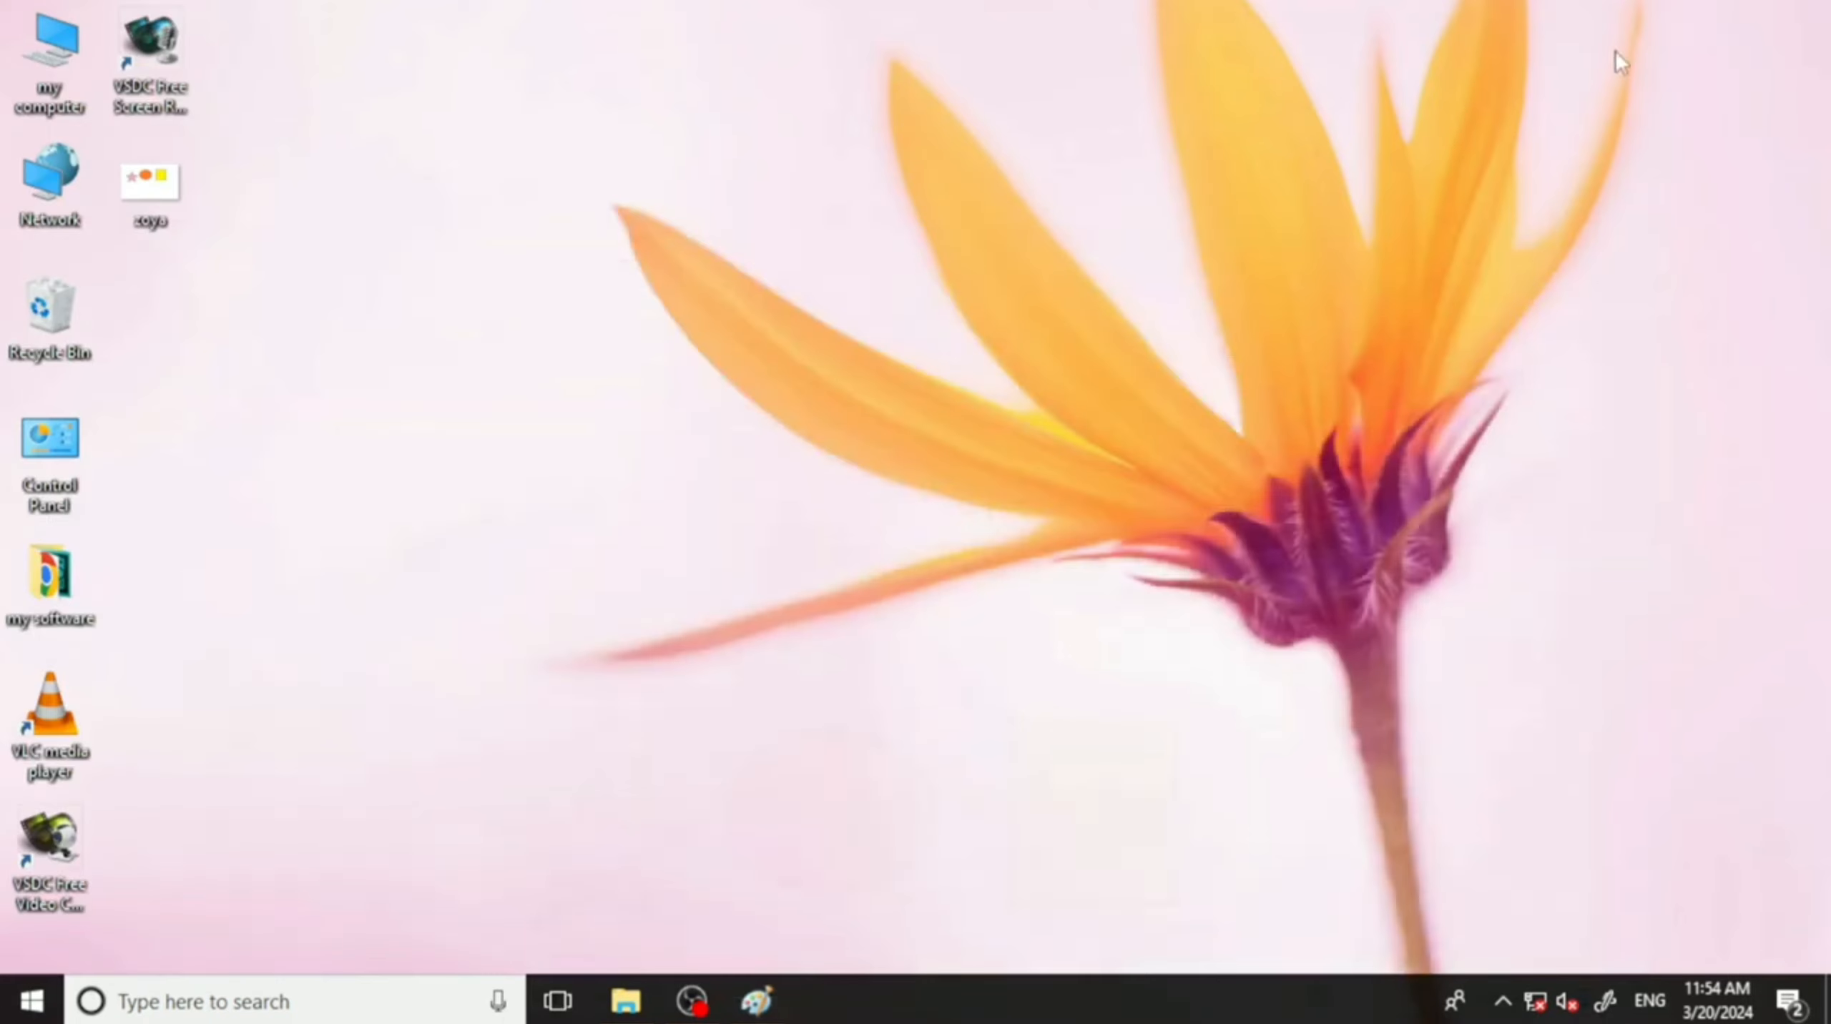
pyautogui.doubleClick(150, 185)
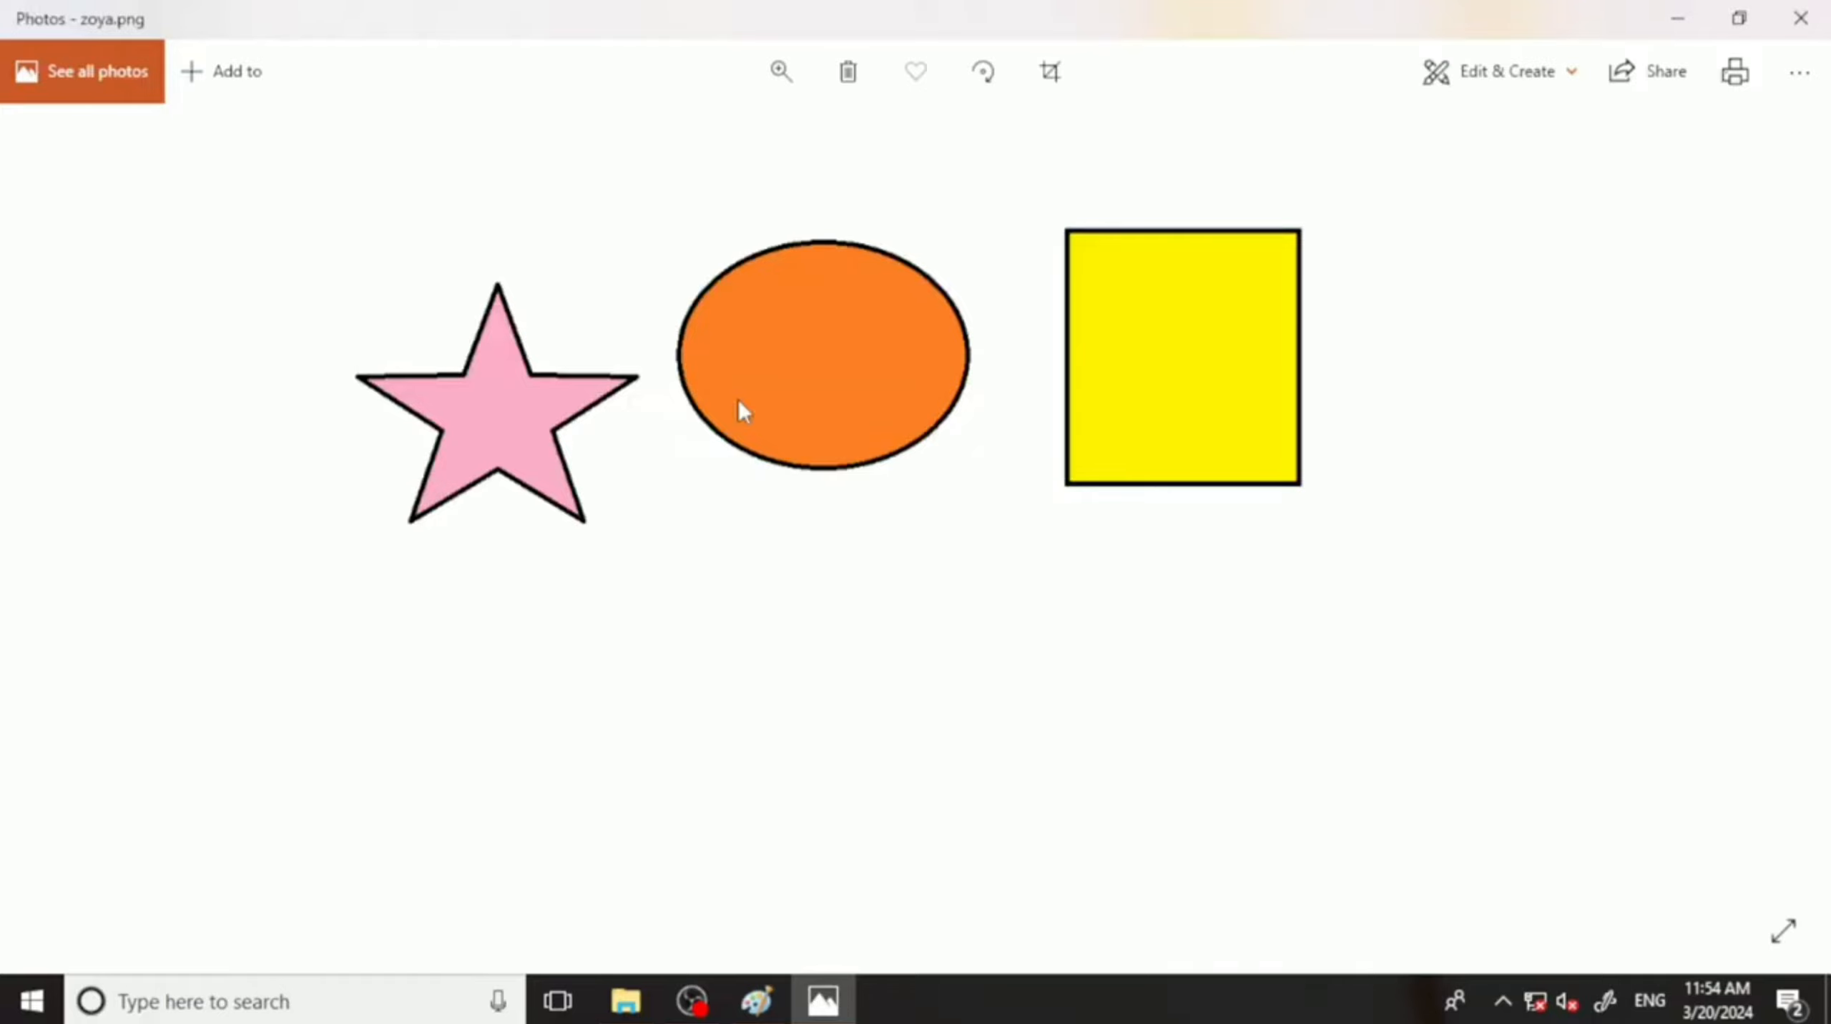
pyautogui.click(1814, 10)
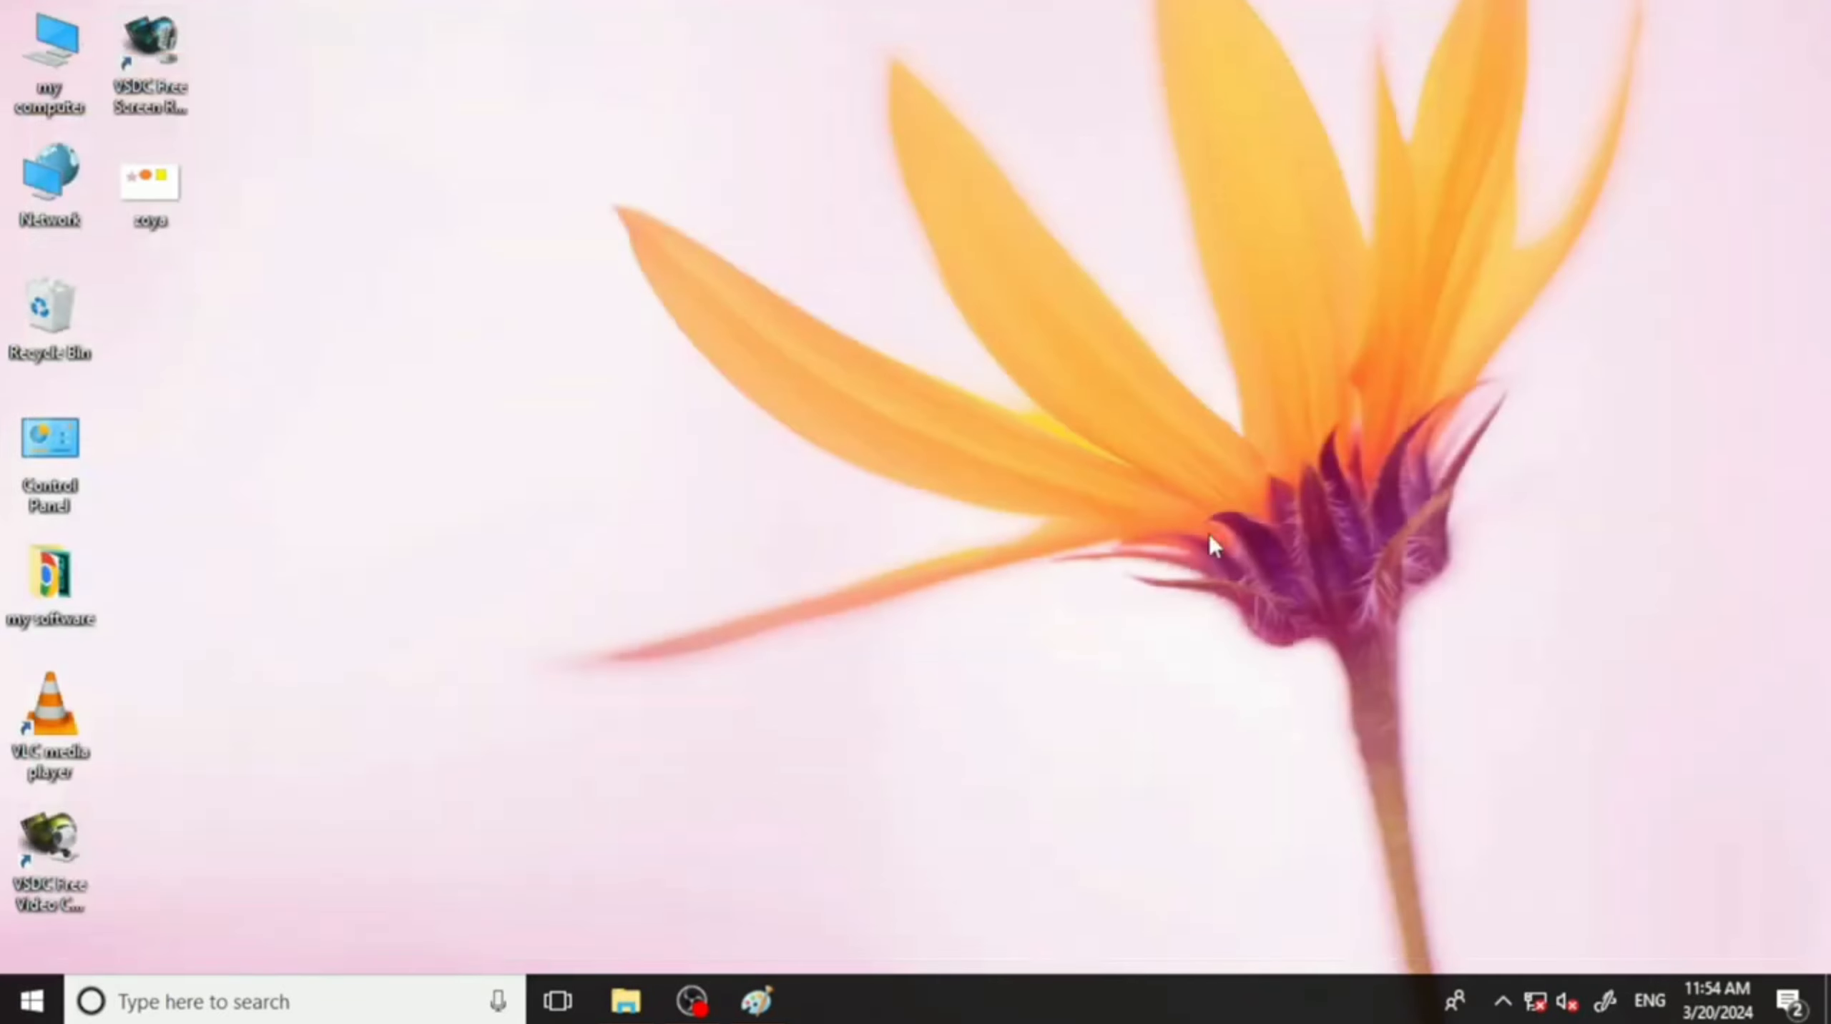
pyautogui.click(756, 1000)
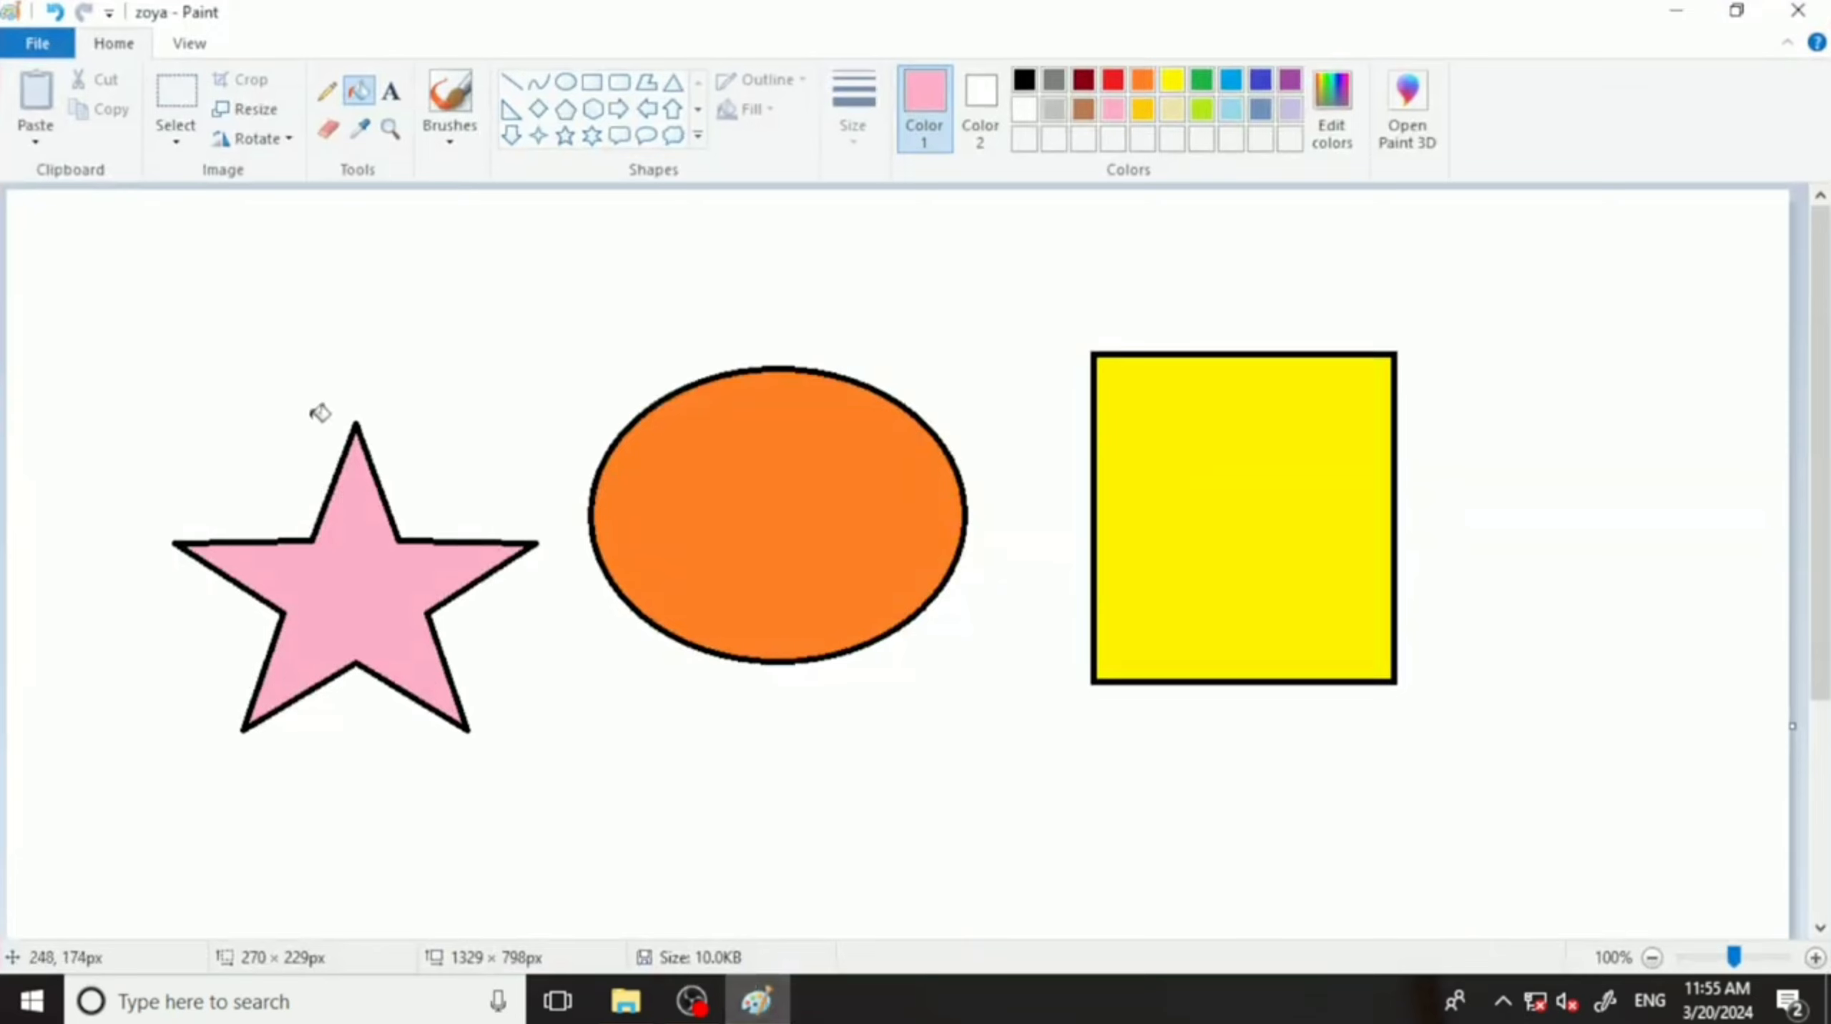
pyautogui.click(37, 44)
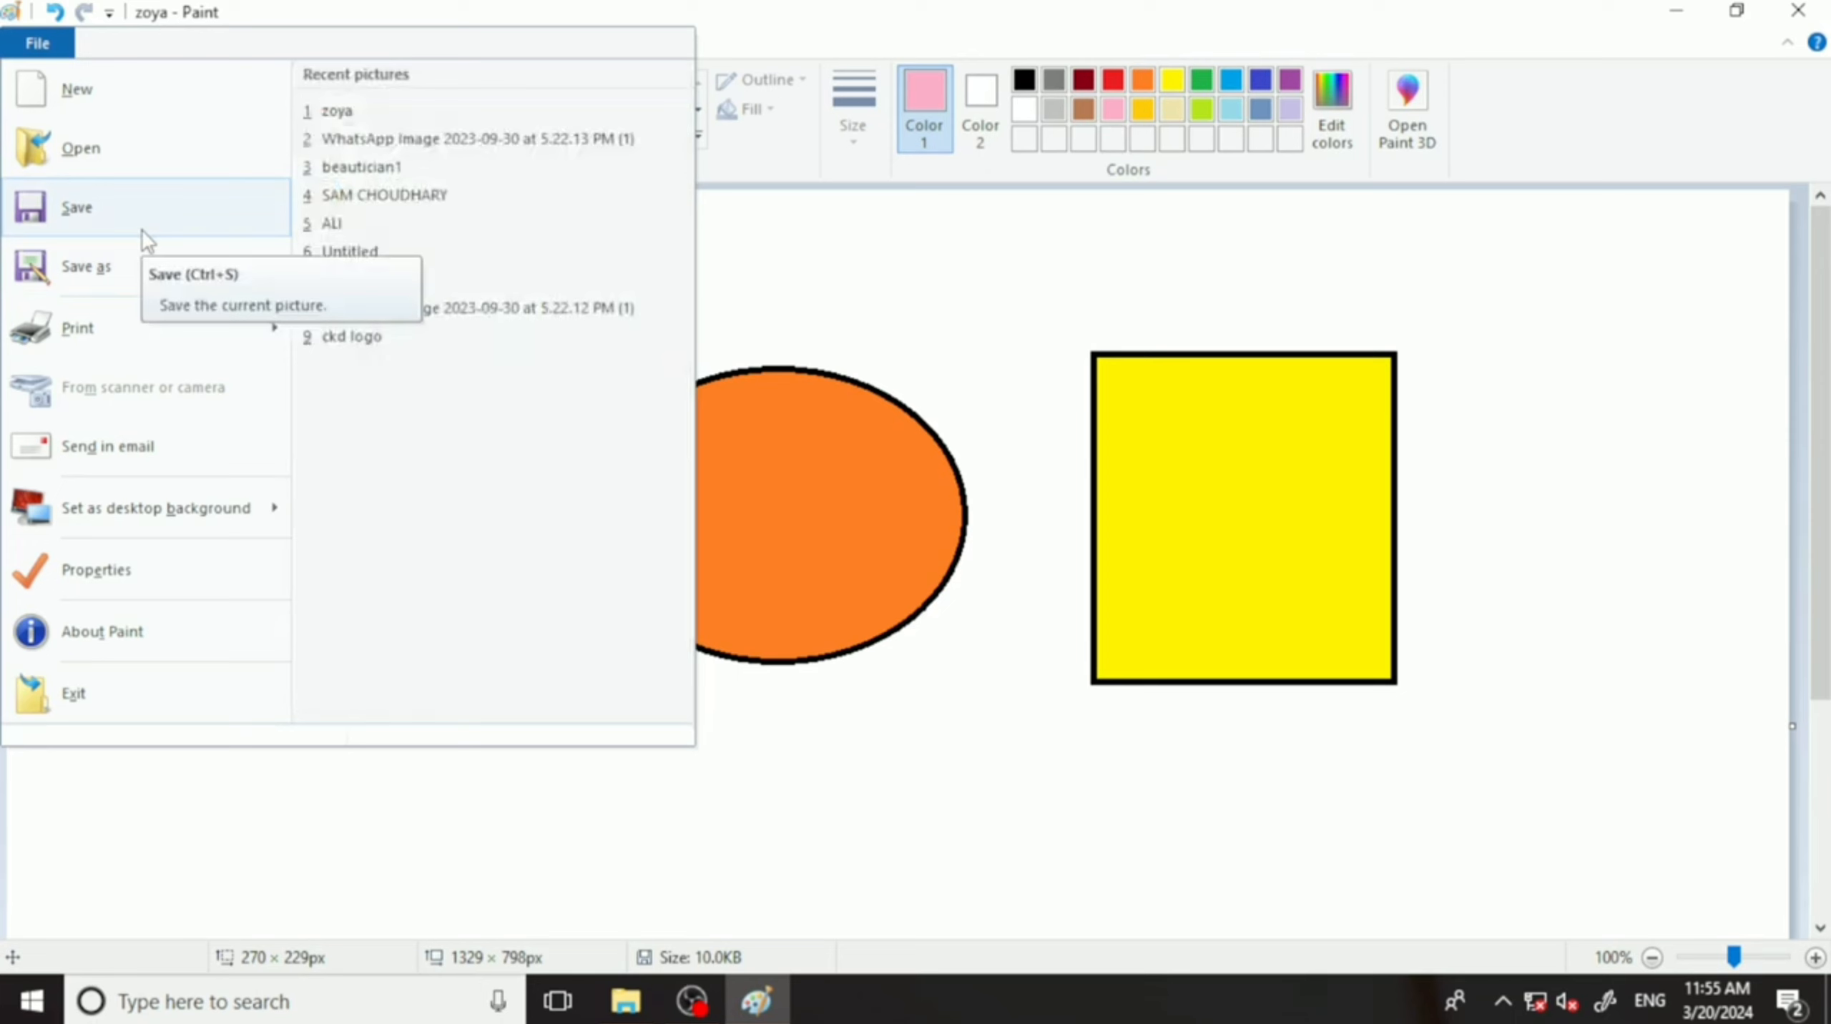
pyautogui.moveTo(143, 272)
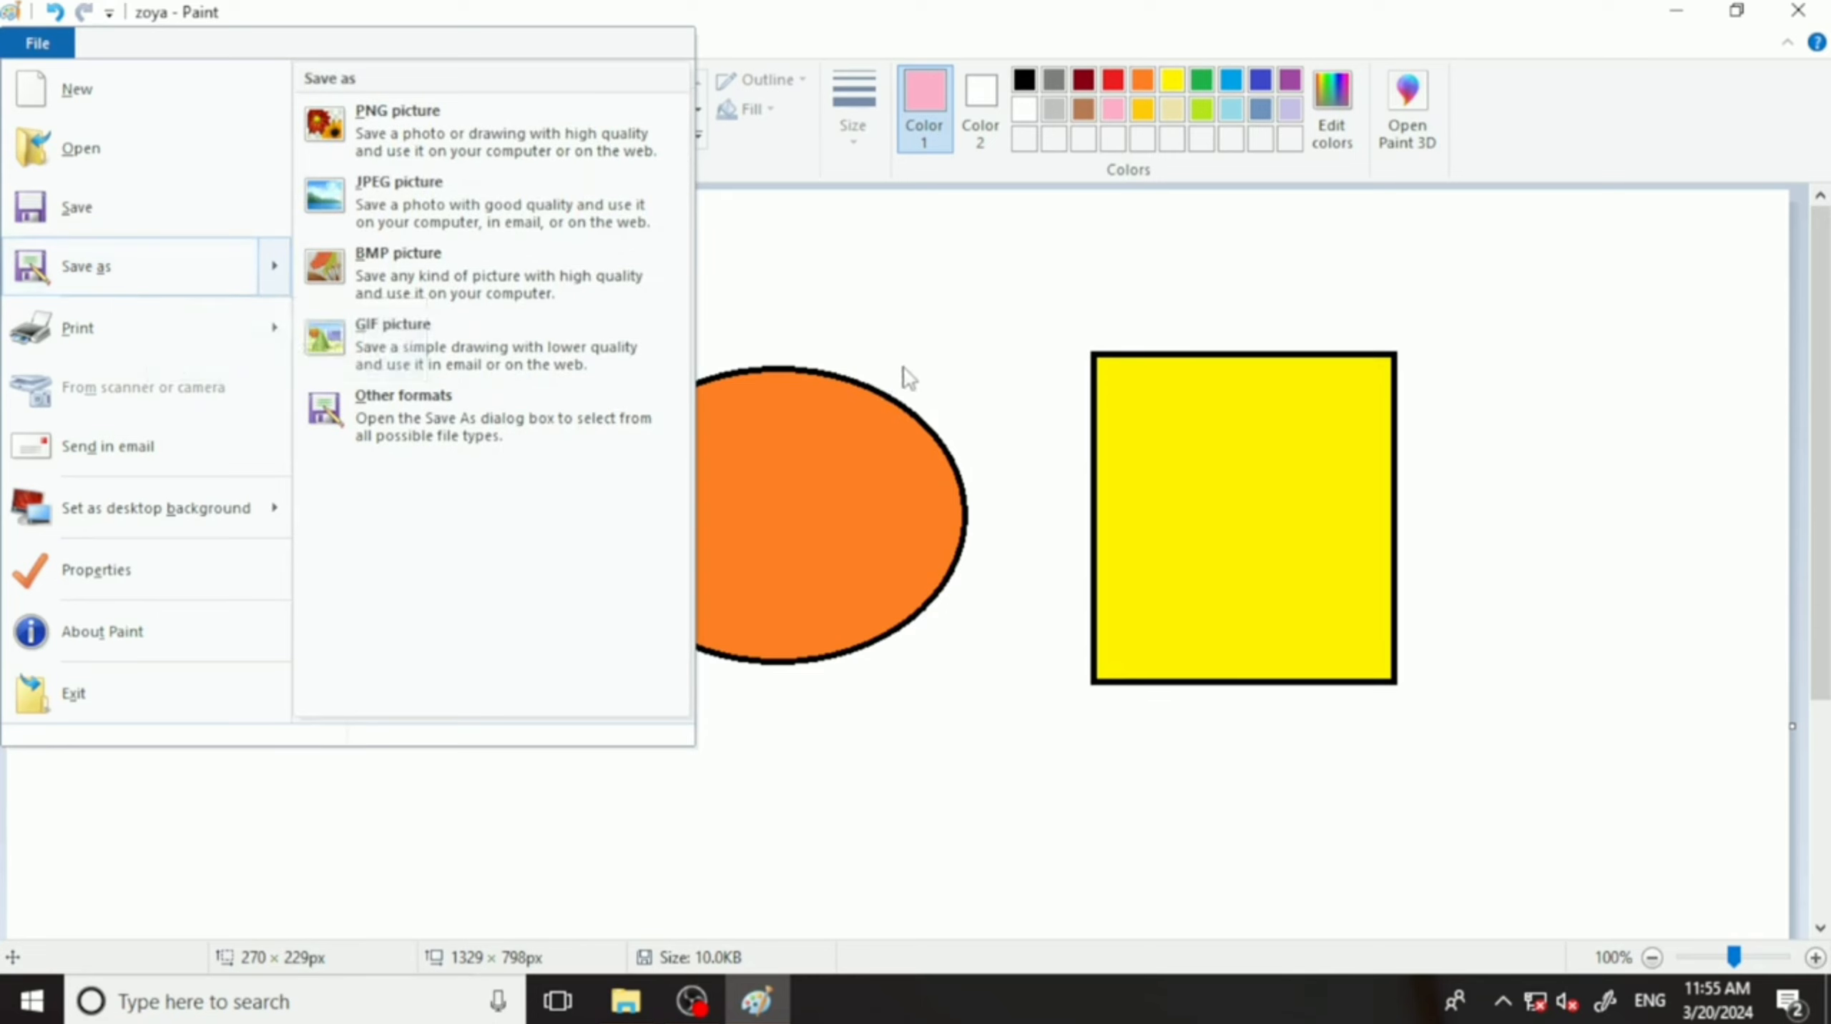
pyautogui.click(946, 321)
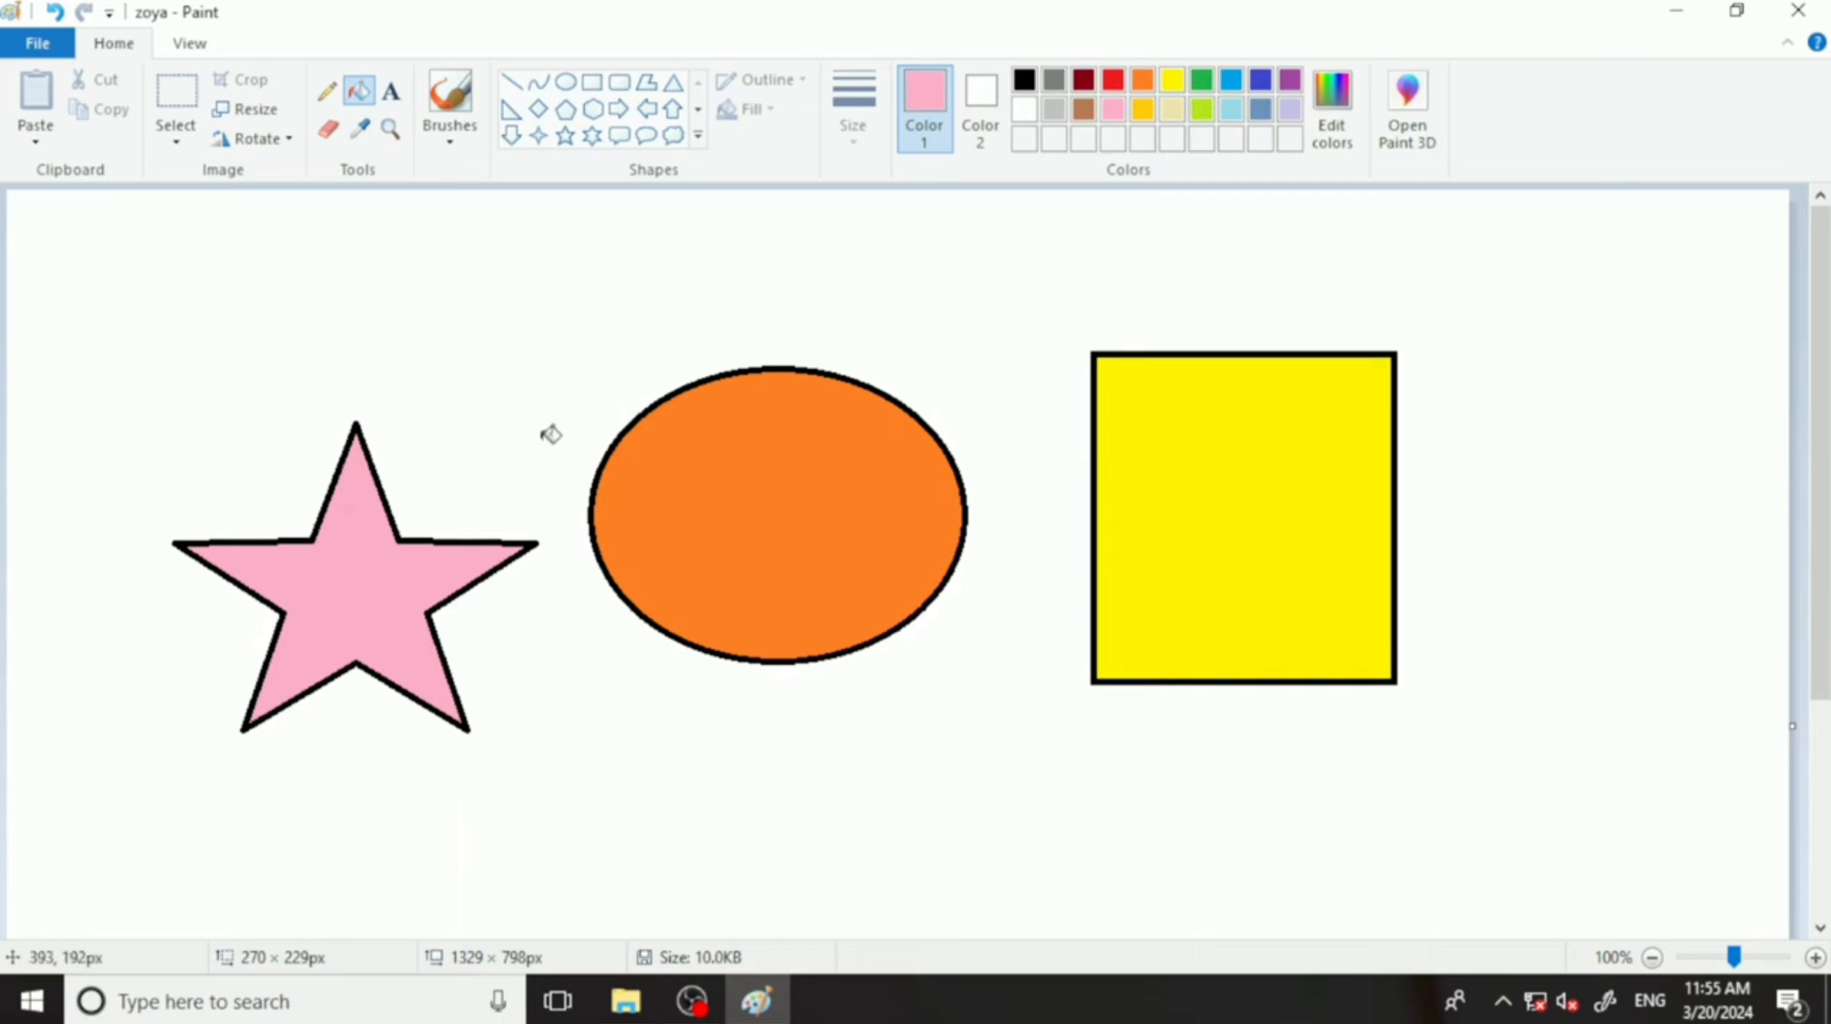
pyautogui.click(1677, 12)
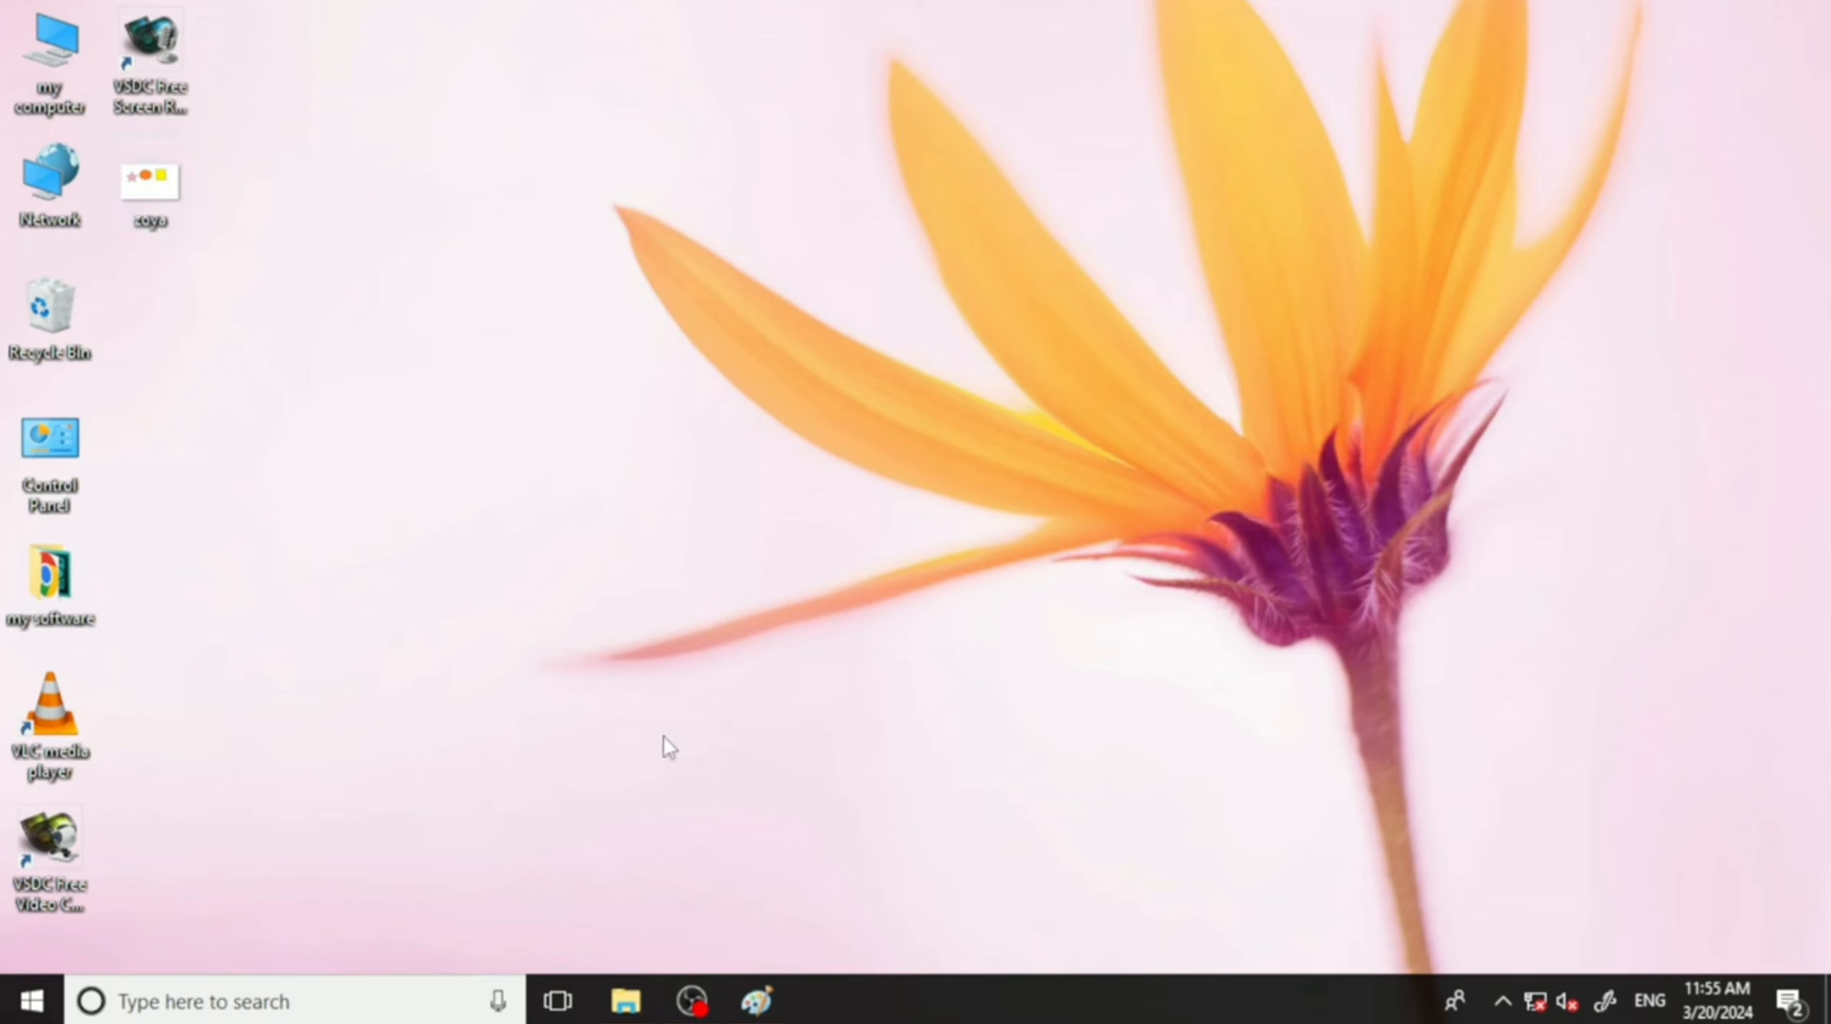
# Return to Paint, draw a black-outlined right arrow about 183 × 110 px above the star and fill it with brown.
pyautogui.click(755, 1000)
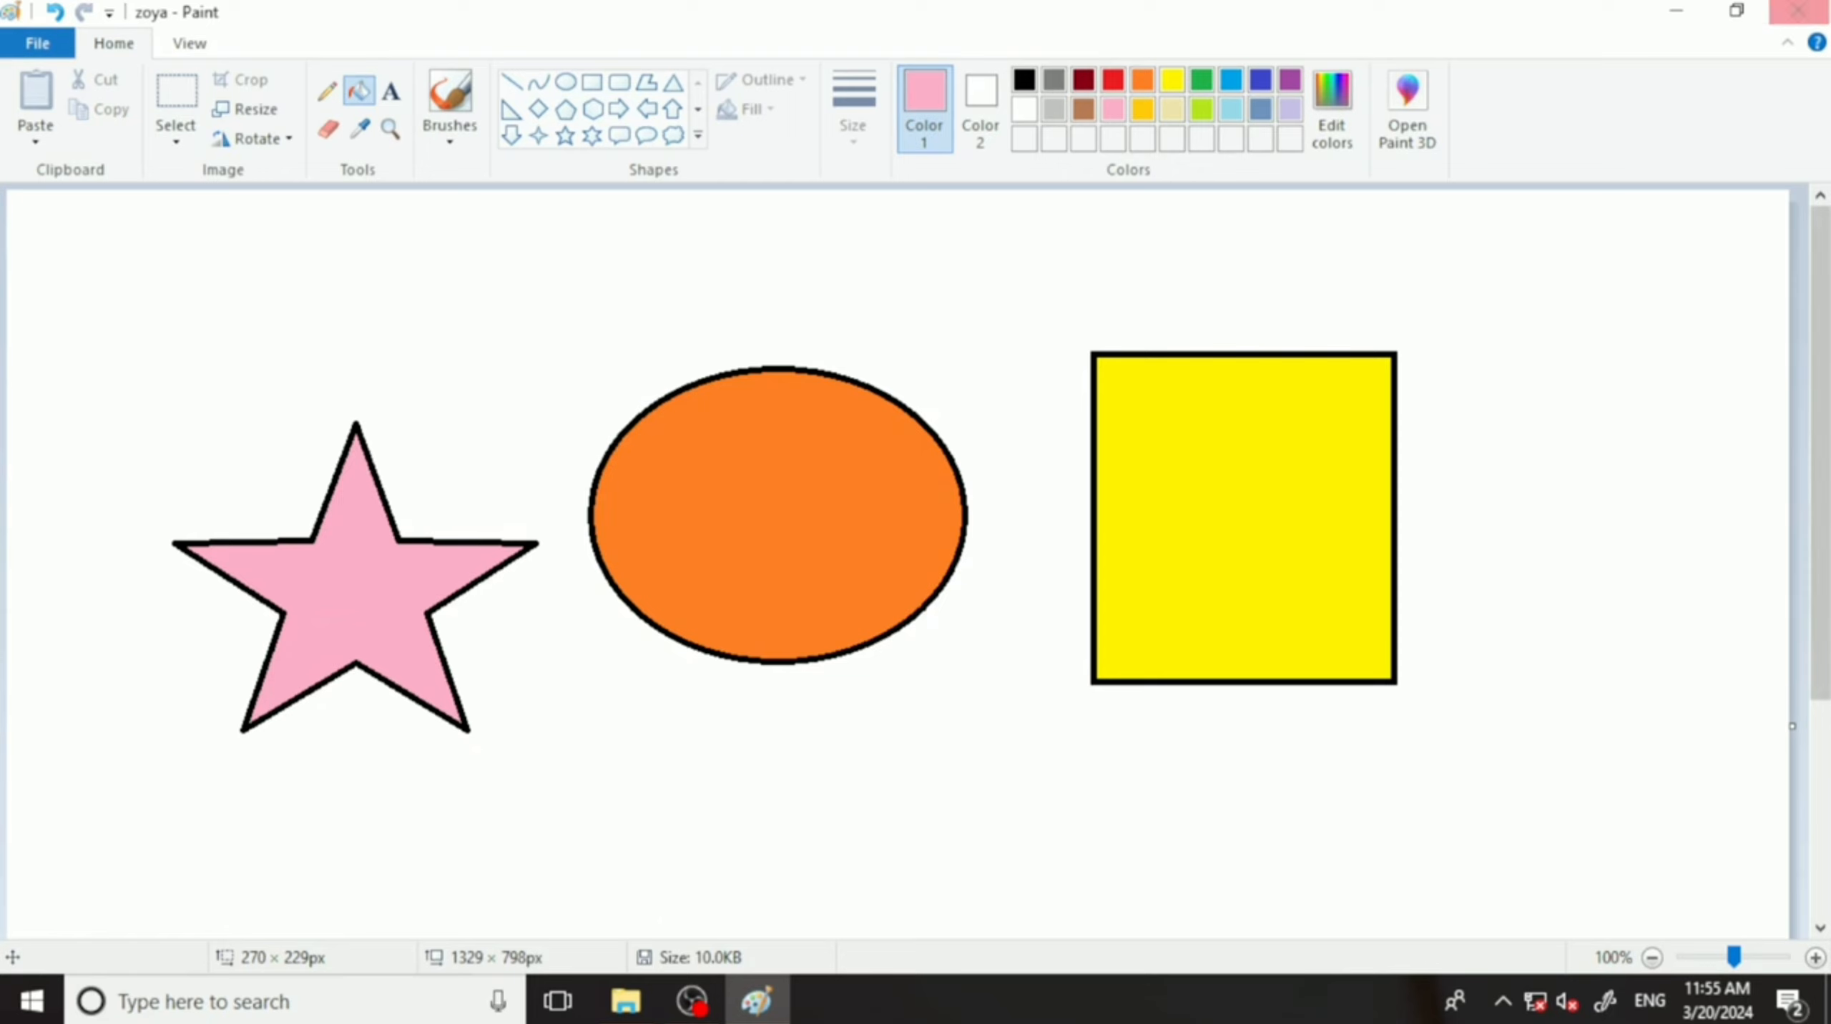
pyautogui.click(618, 108)
pyautogui.click(1024, 79)
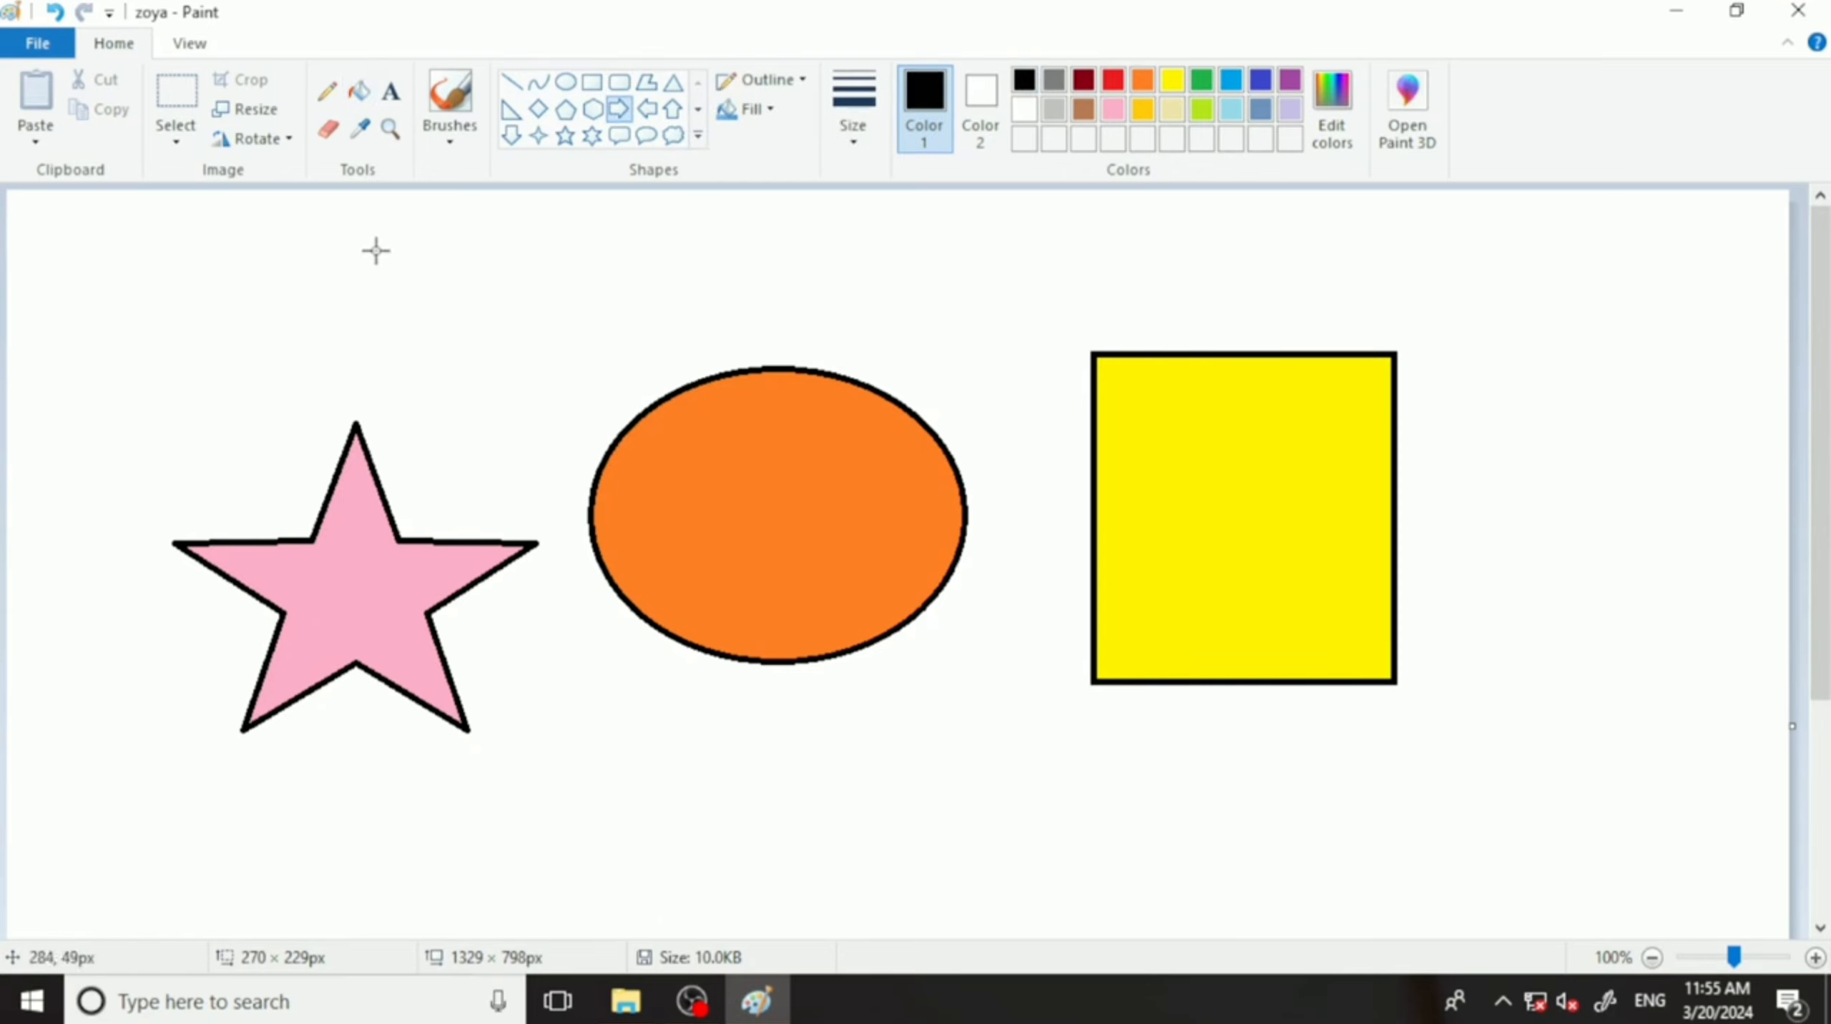
pyautogui.moveTo(370, 248); pyautogui.dragTo(615, 394)
pyautogui.click(357, 101)
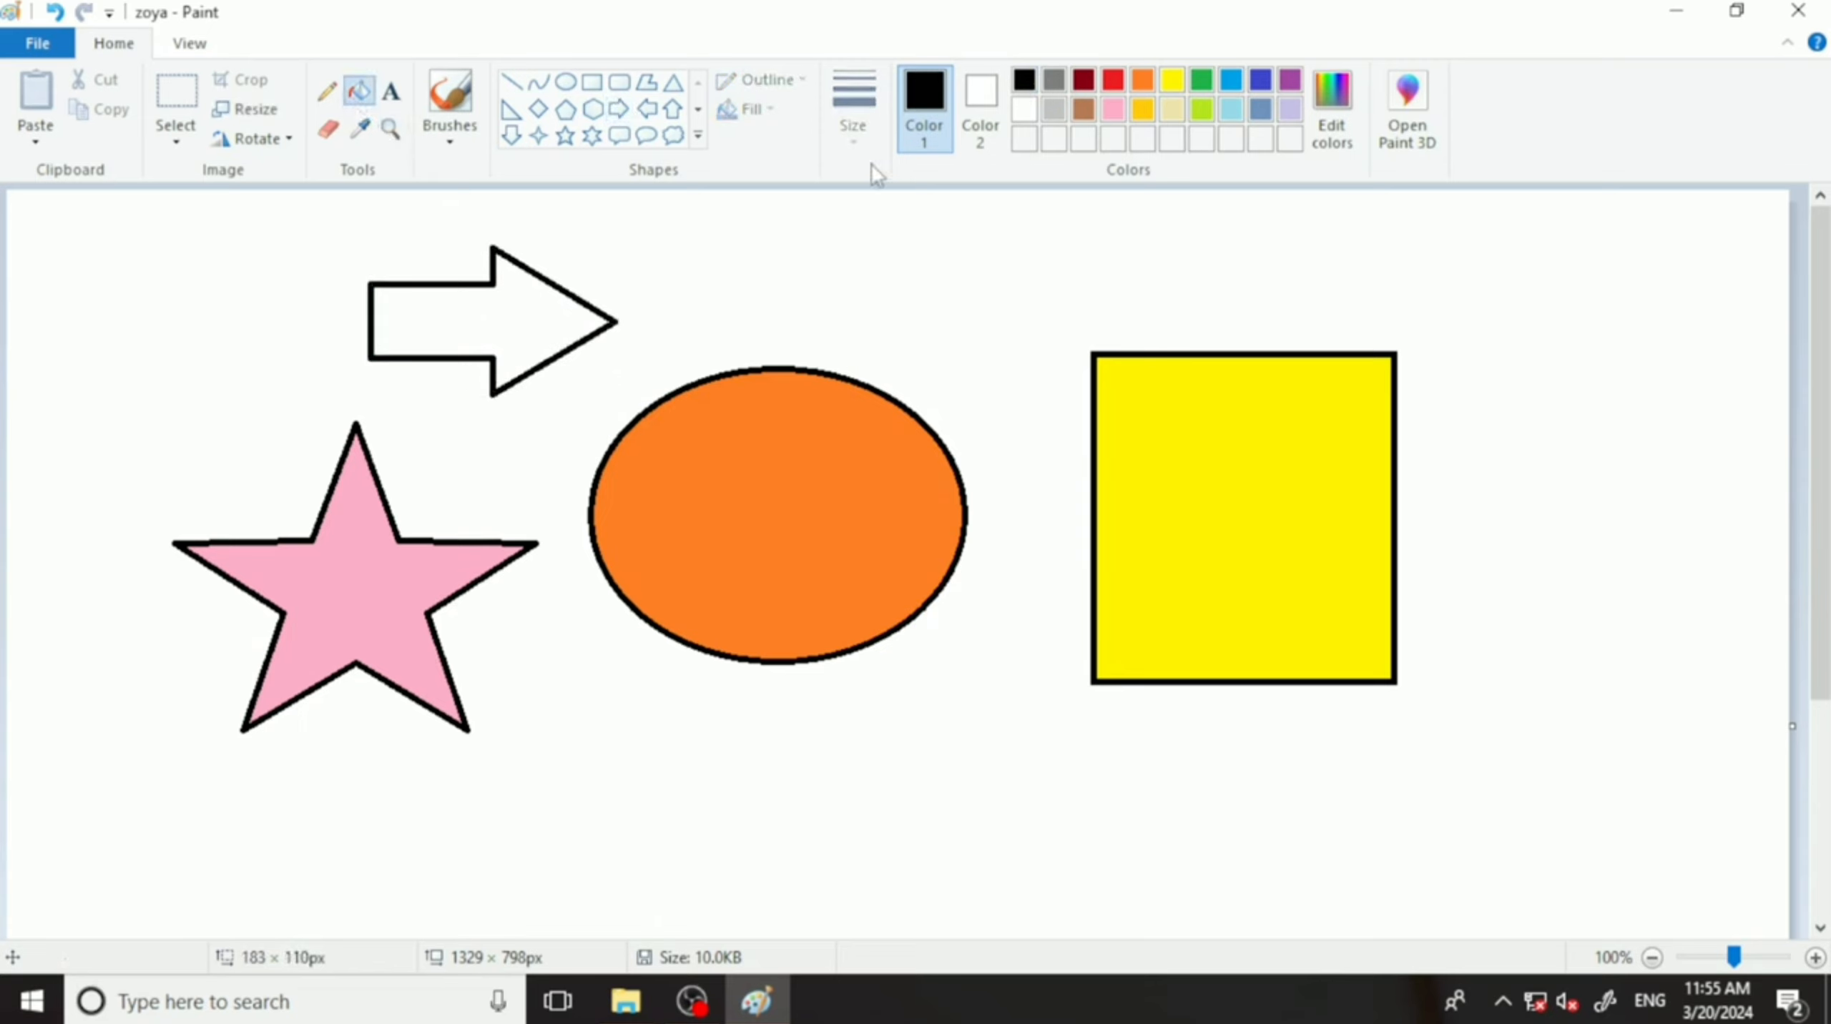
pyautogui.click(1084, 108)
pyautogui.click(522, 299)
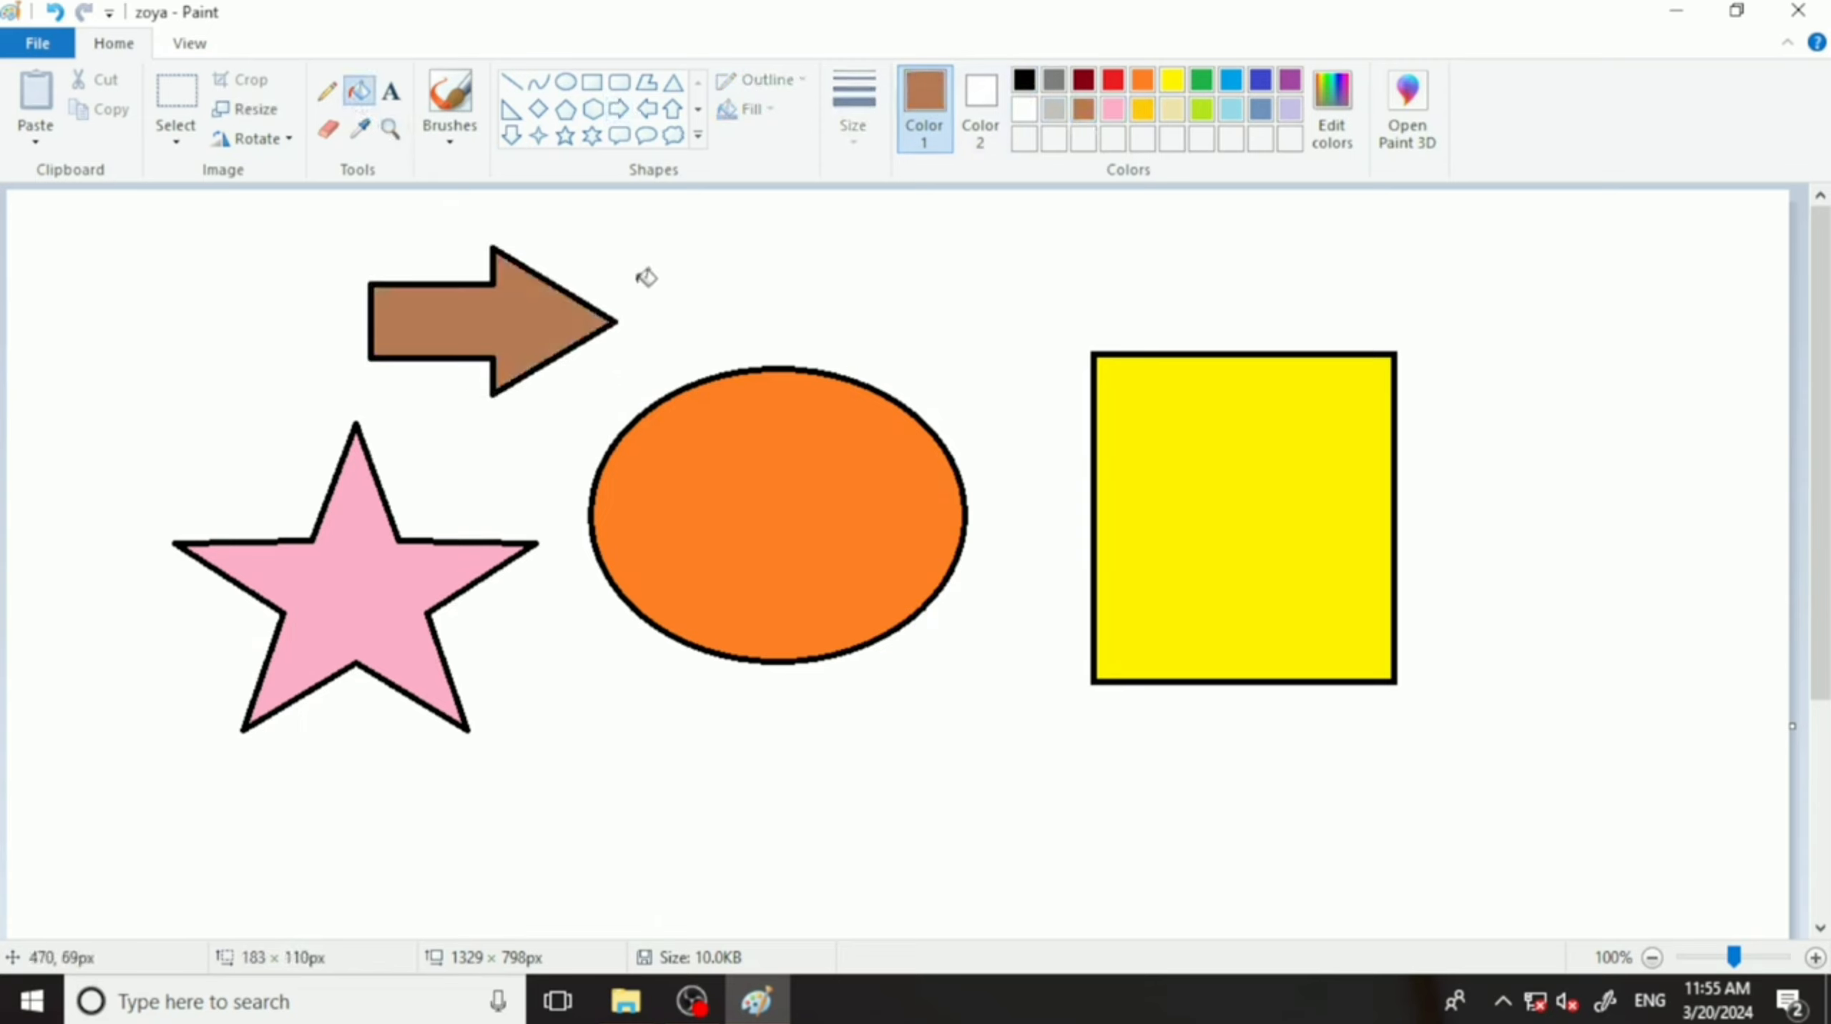
# Save the picture with the arrow as a separate PNG file on the Desktop, entering the person's full name as the file name.
pyautogui.click(37, 43)
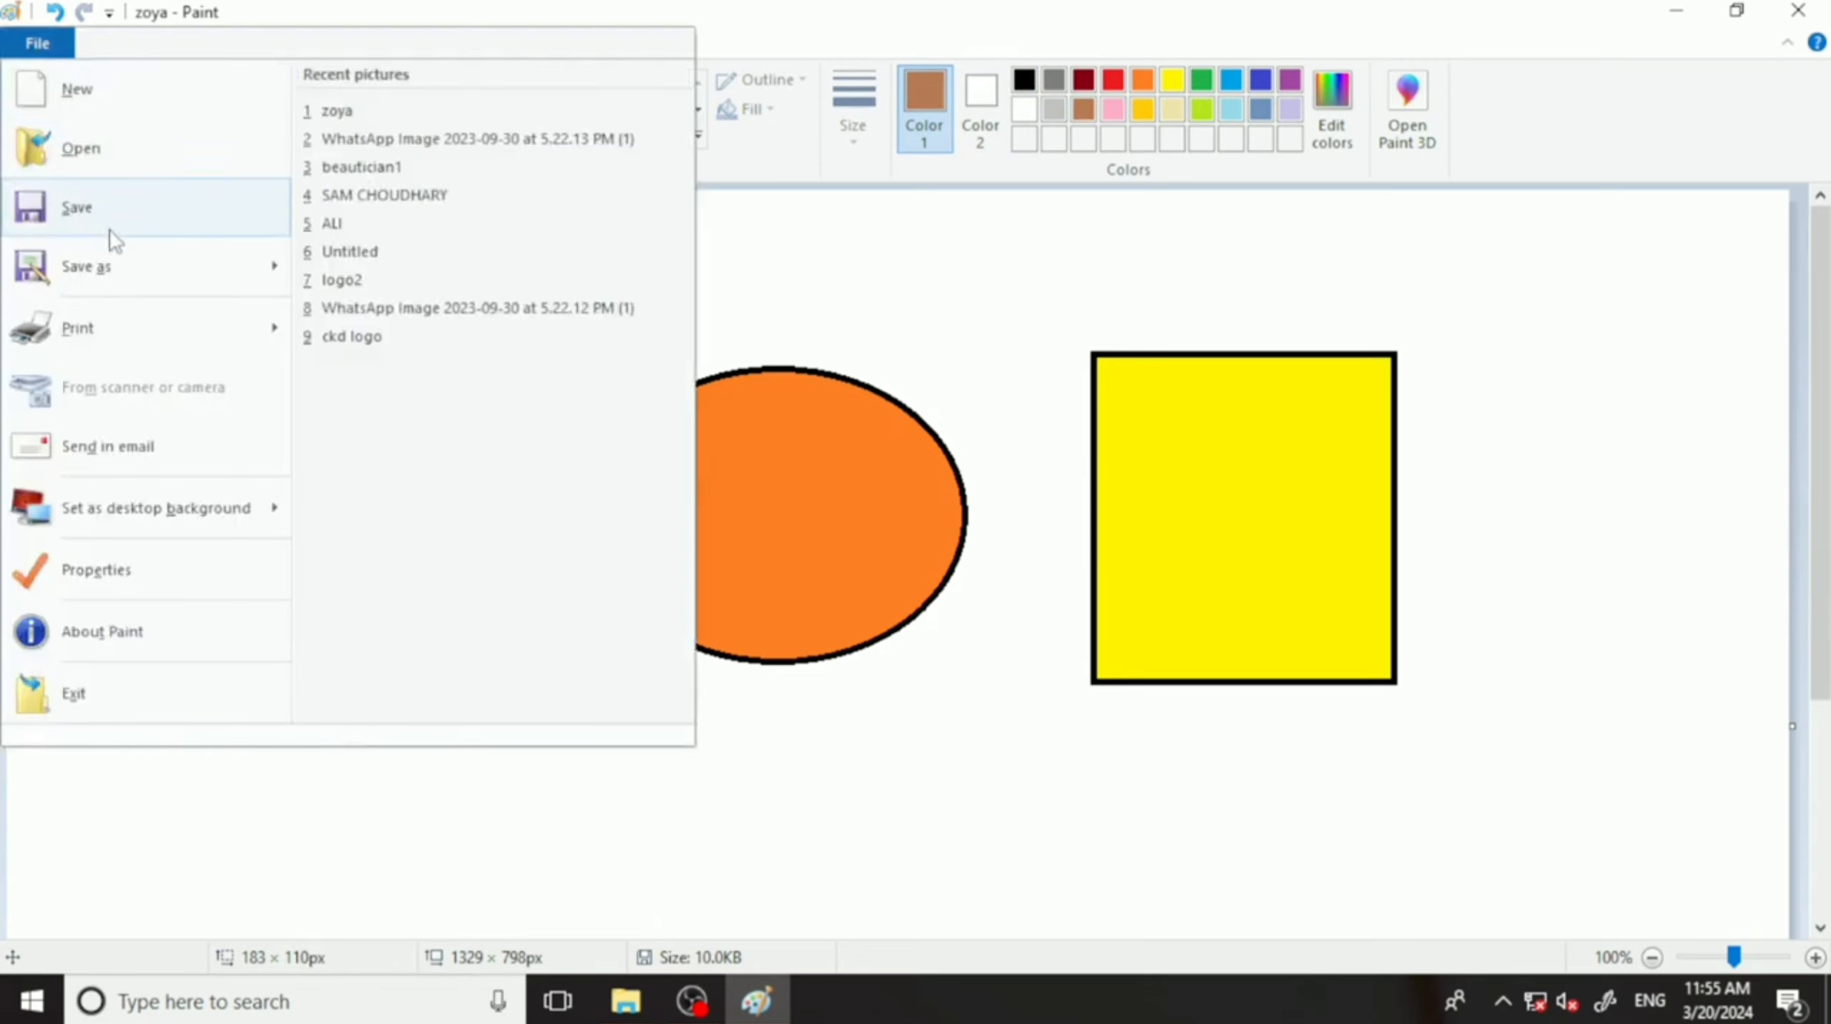
pyautogui.click(119, 272)
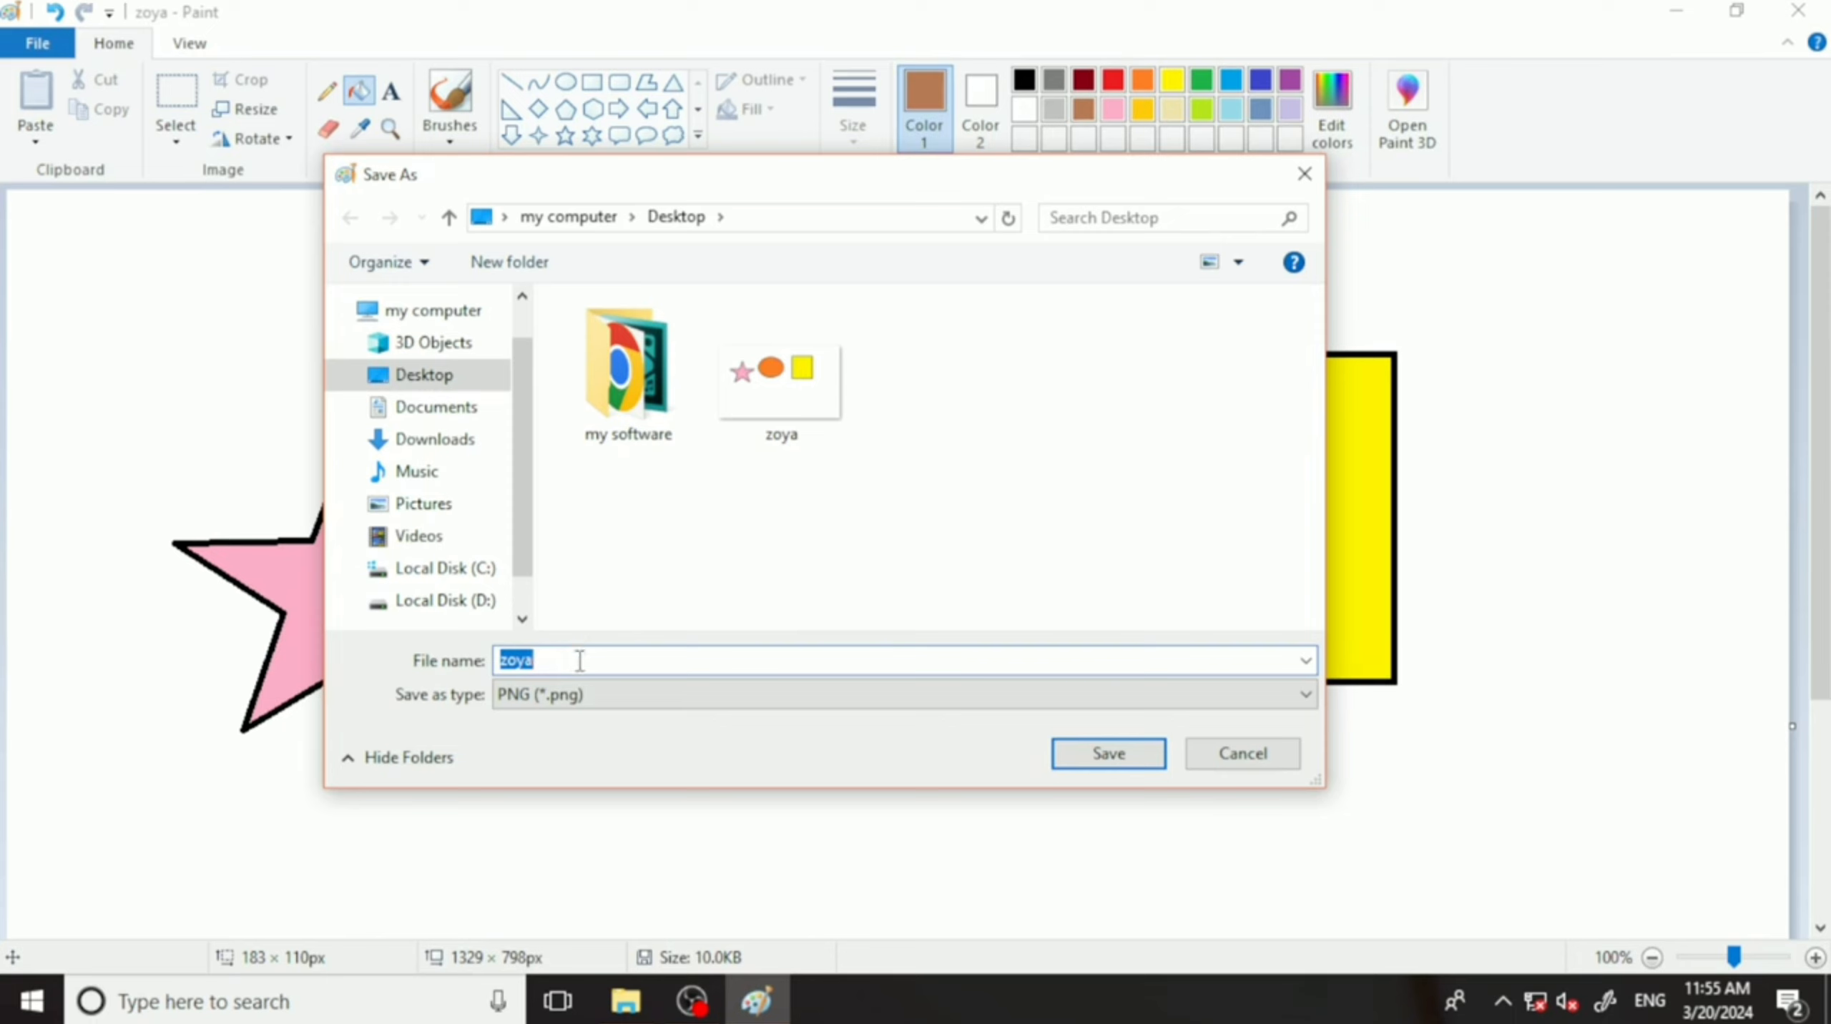
pyautogui.click(580, 660)
pyautogui.click(445, 374)
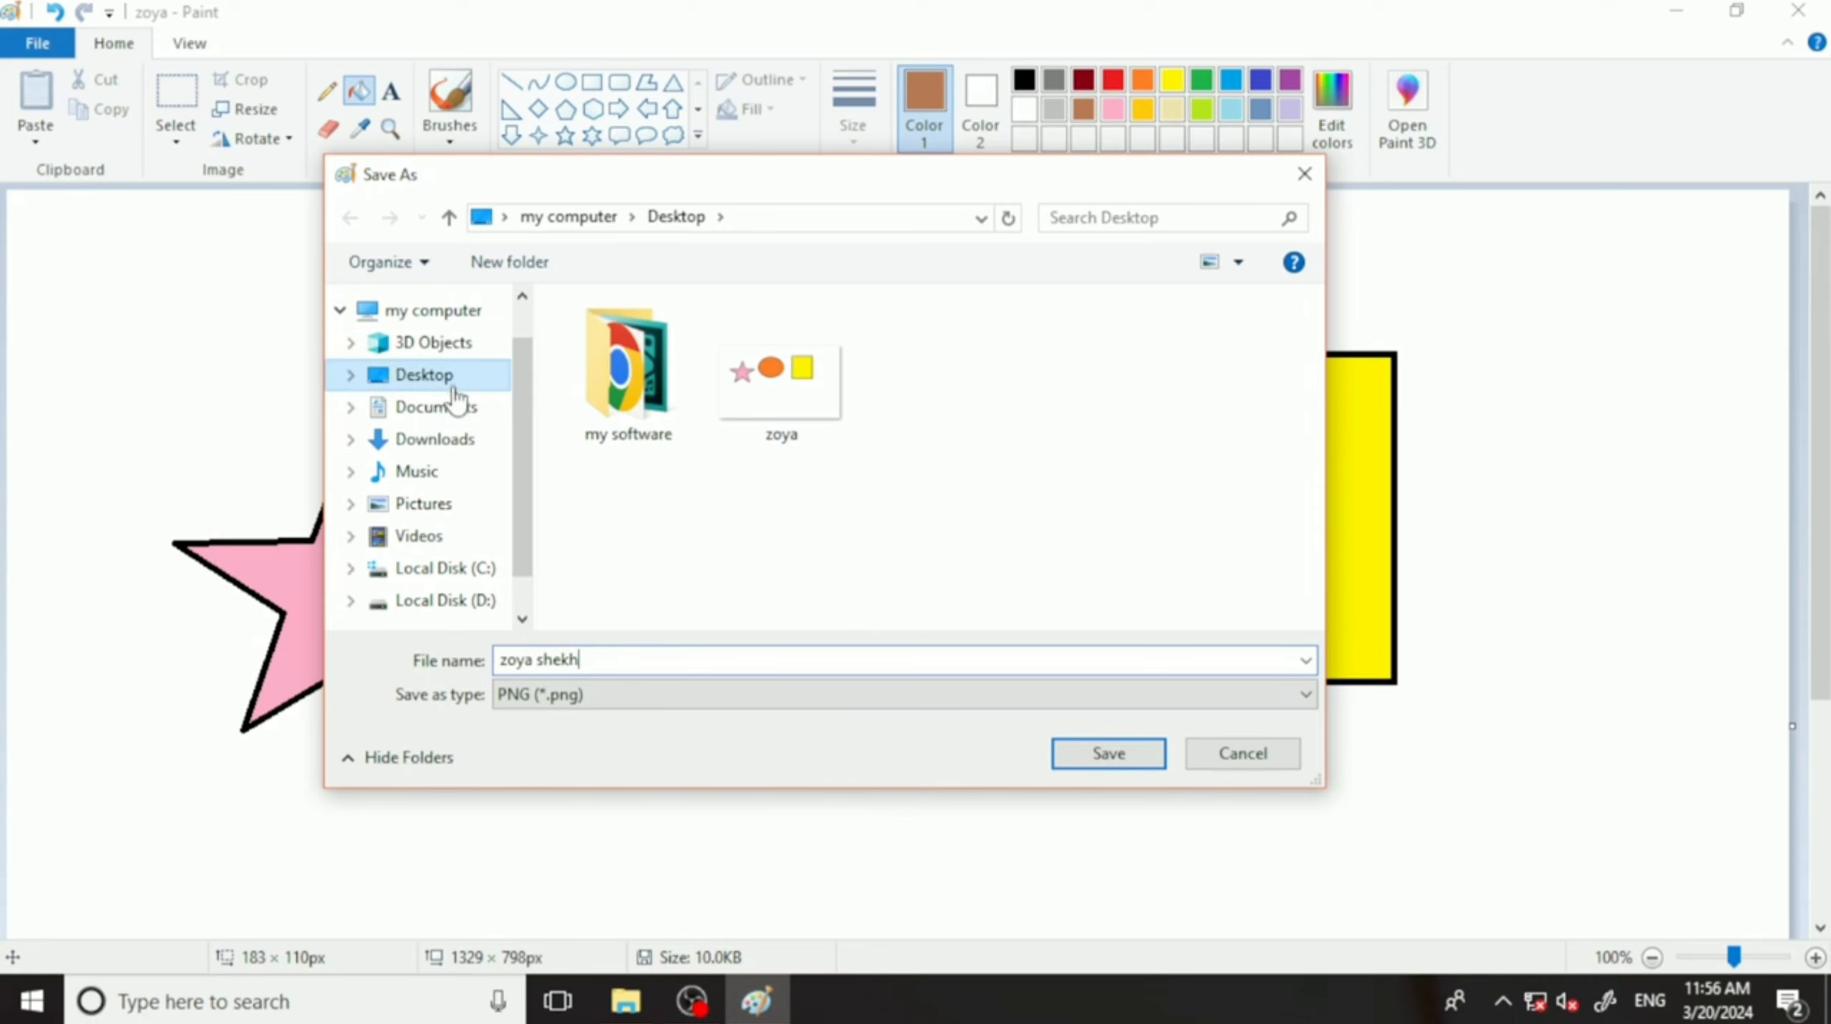
pyautogui.click(1093, 758)
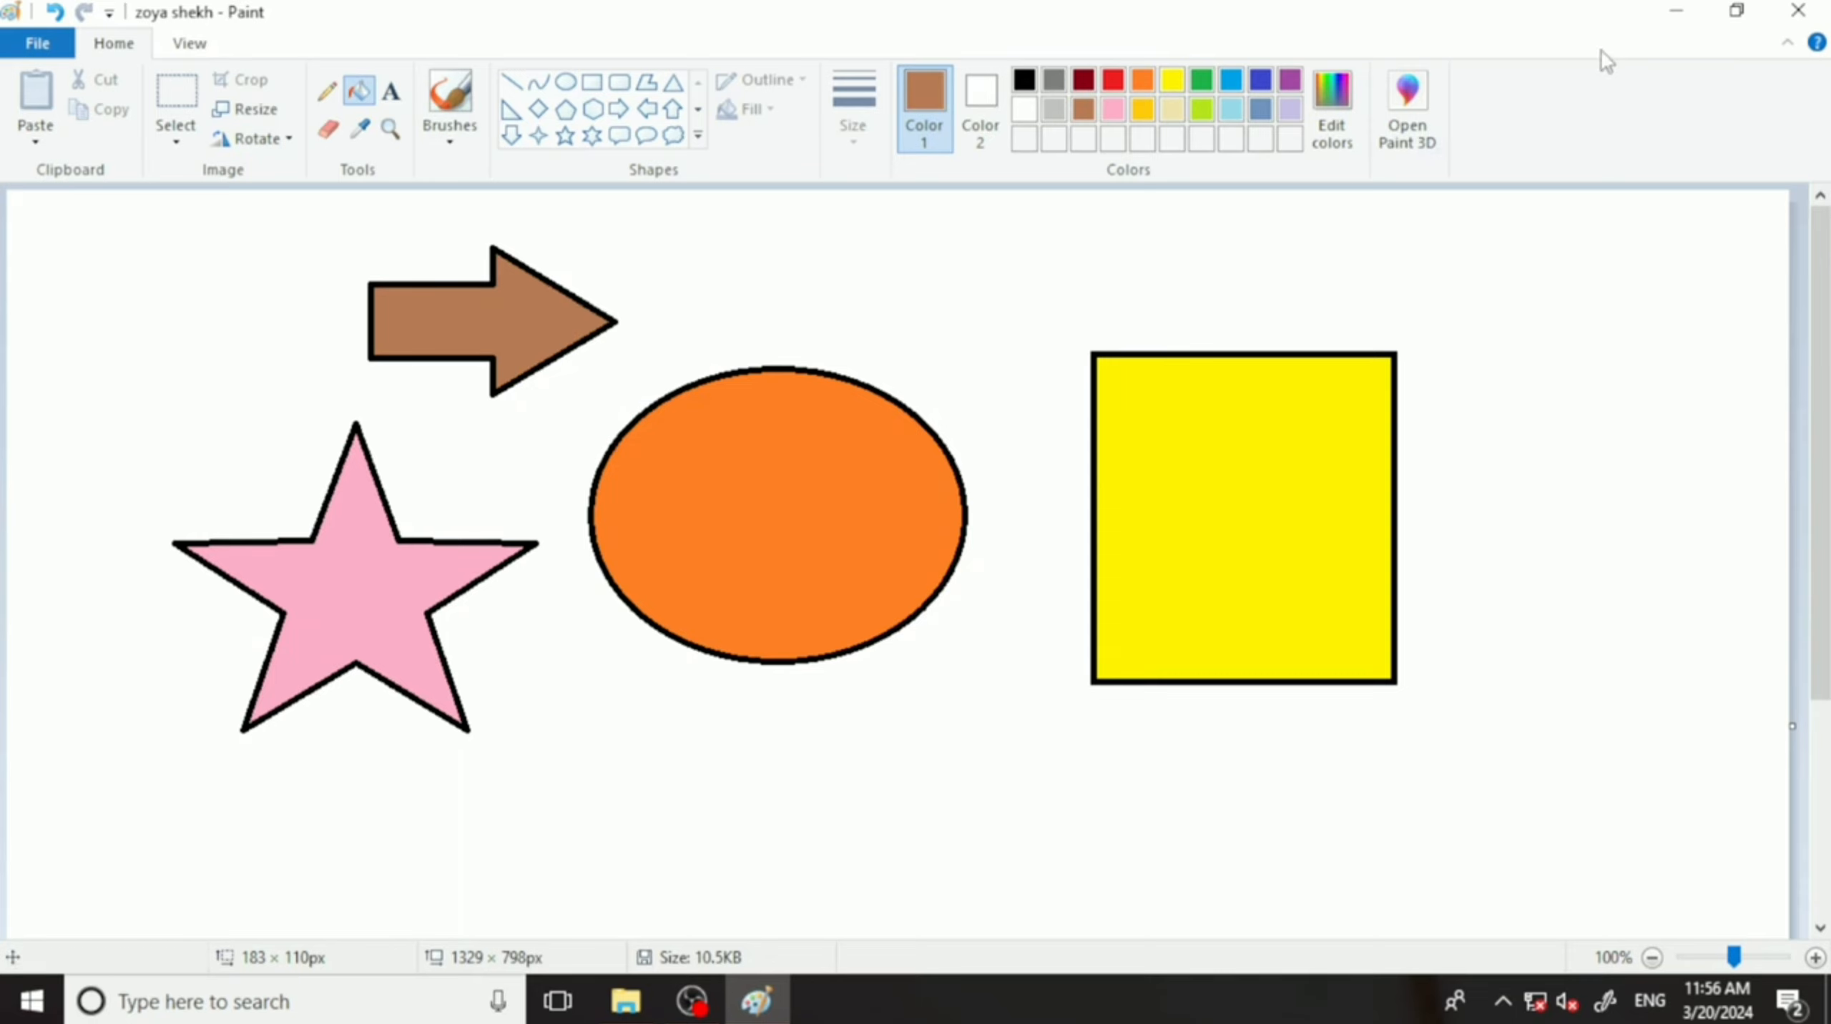
# Minimize Paint and compare the original "zoya" picture with the newly saved copy by viewing both in Photos.
pyautogui.click(1674, 12)
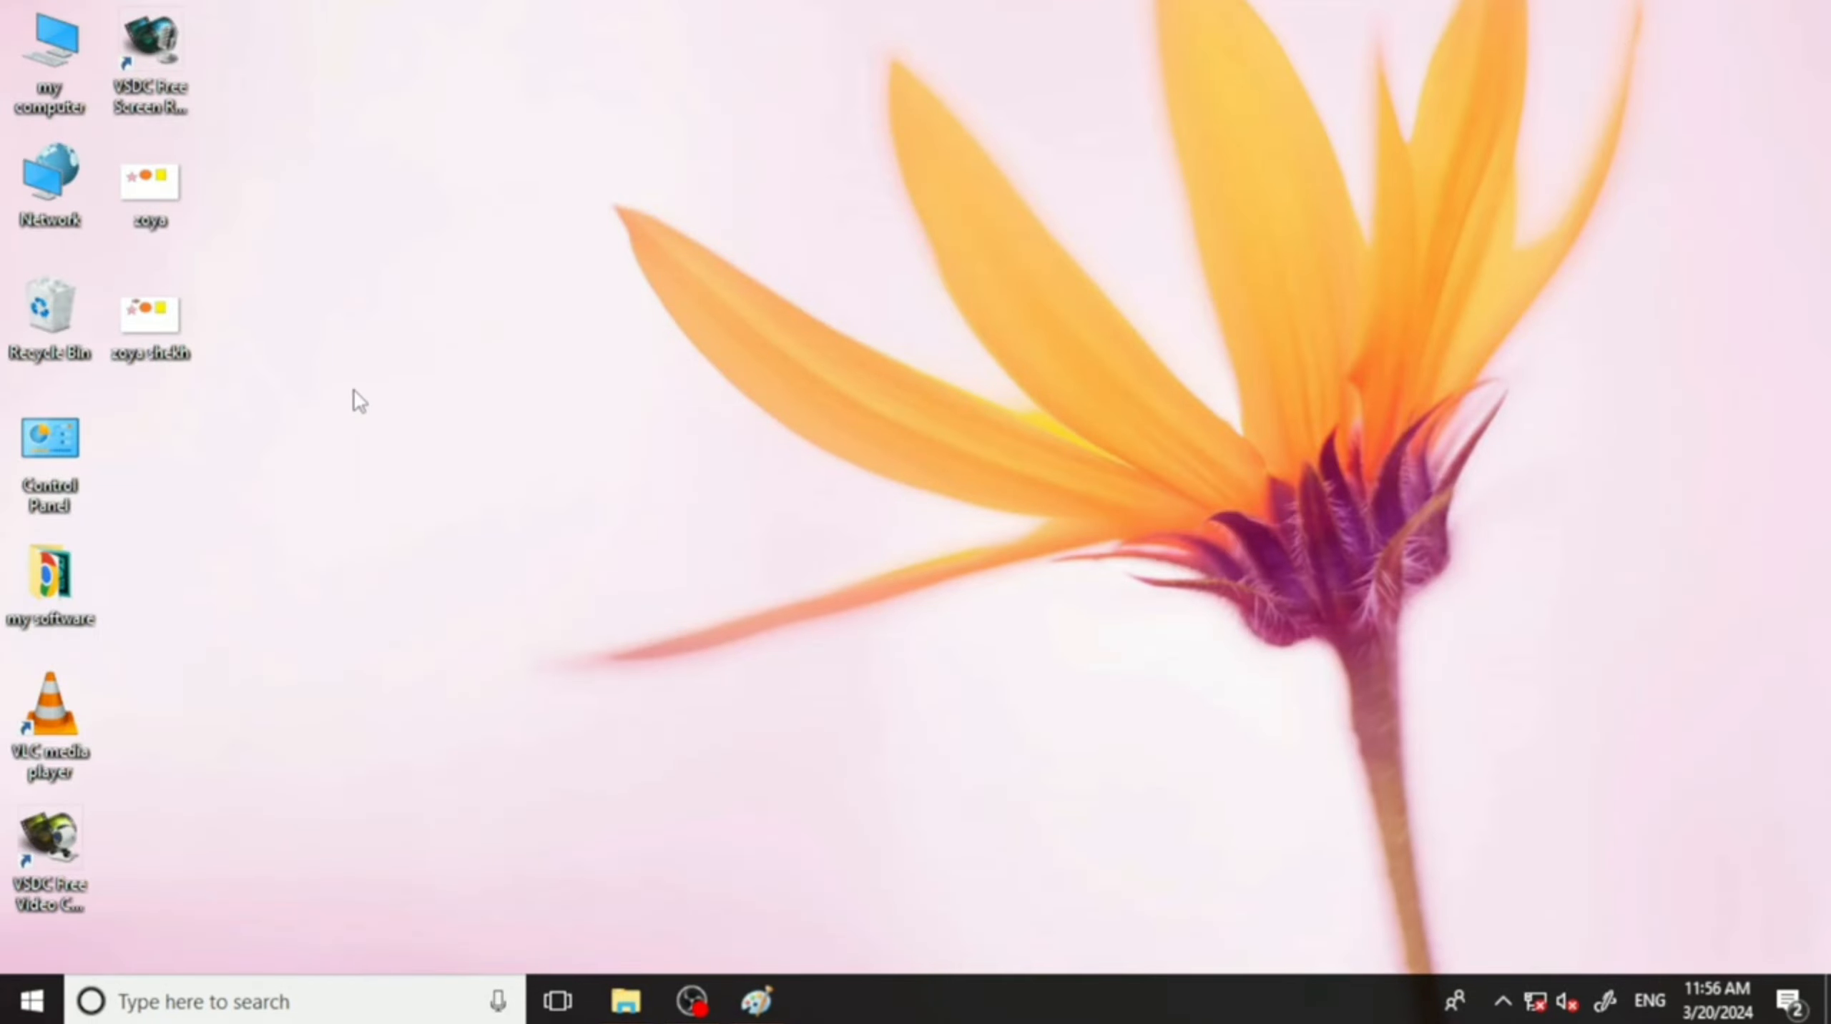
pyautogui.doubleClick(165, 200)
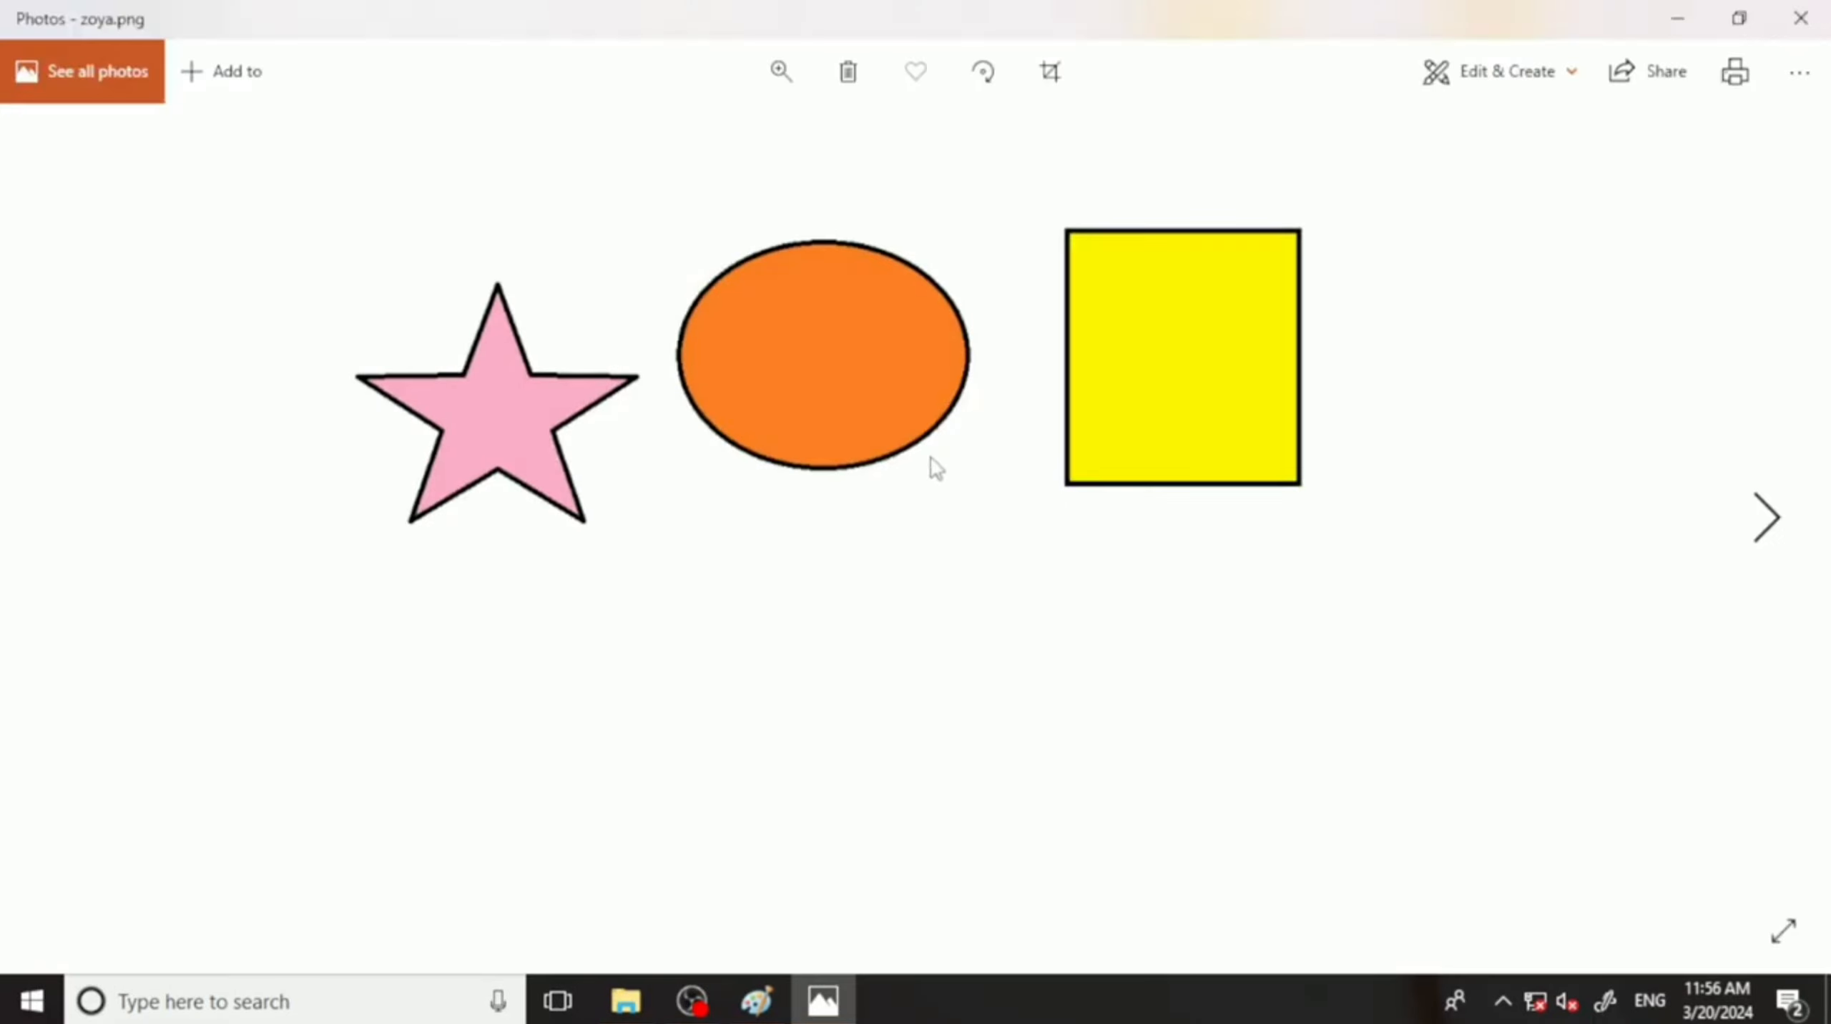
pyautogui.click(1799, 19)
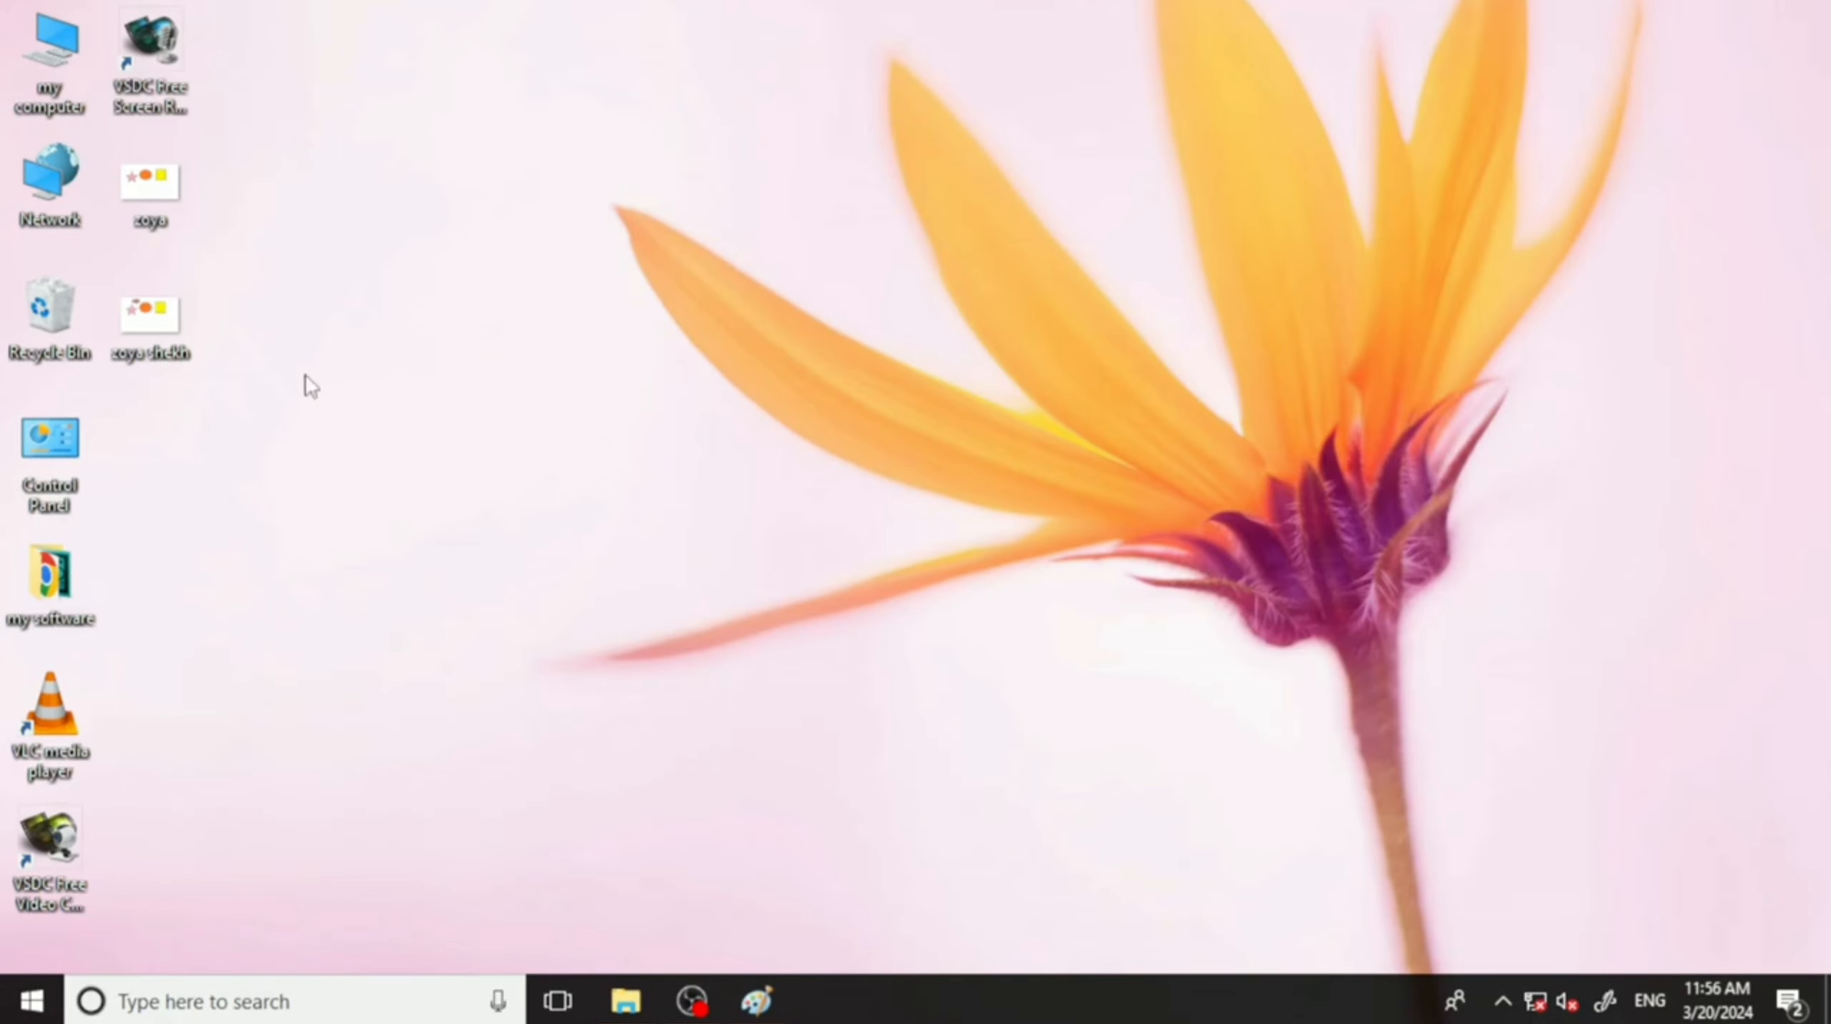
pyautogui.doubleClick(150, 315)
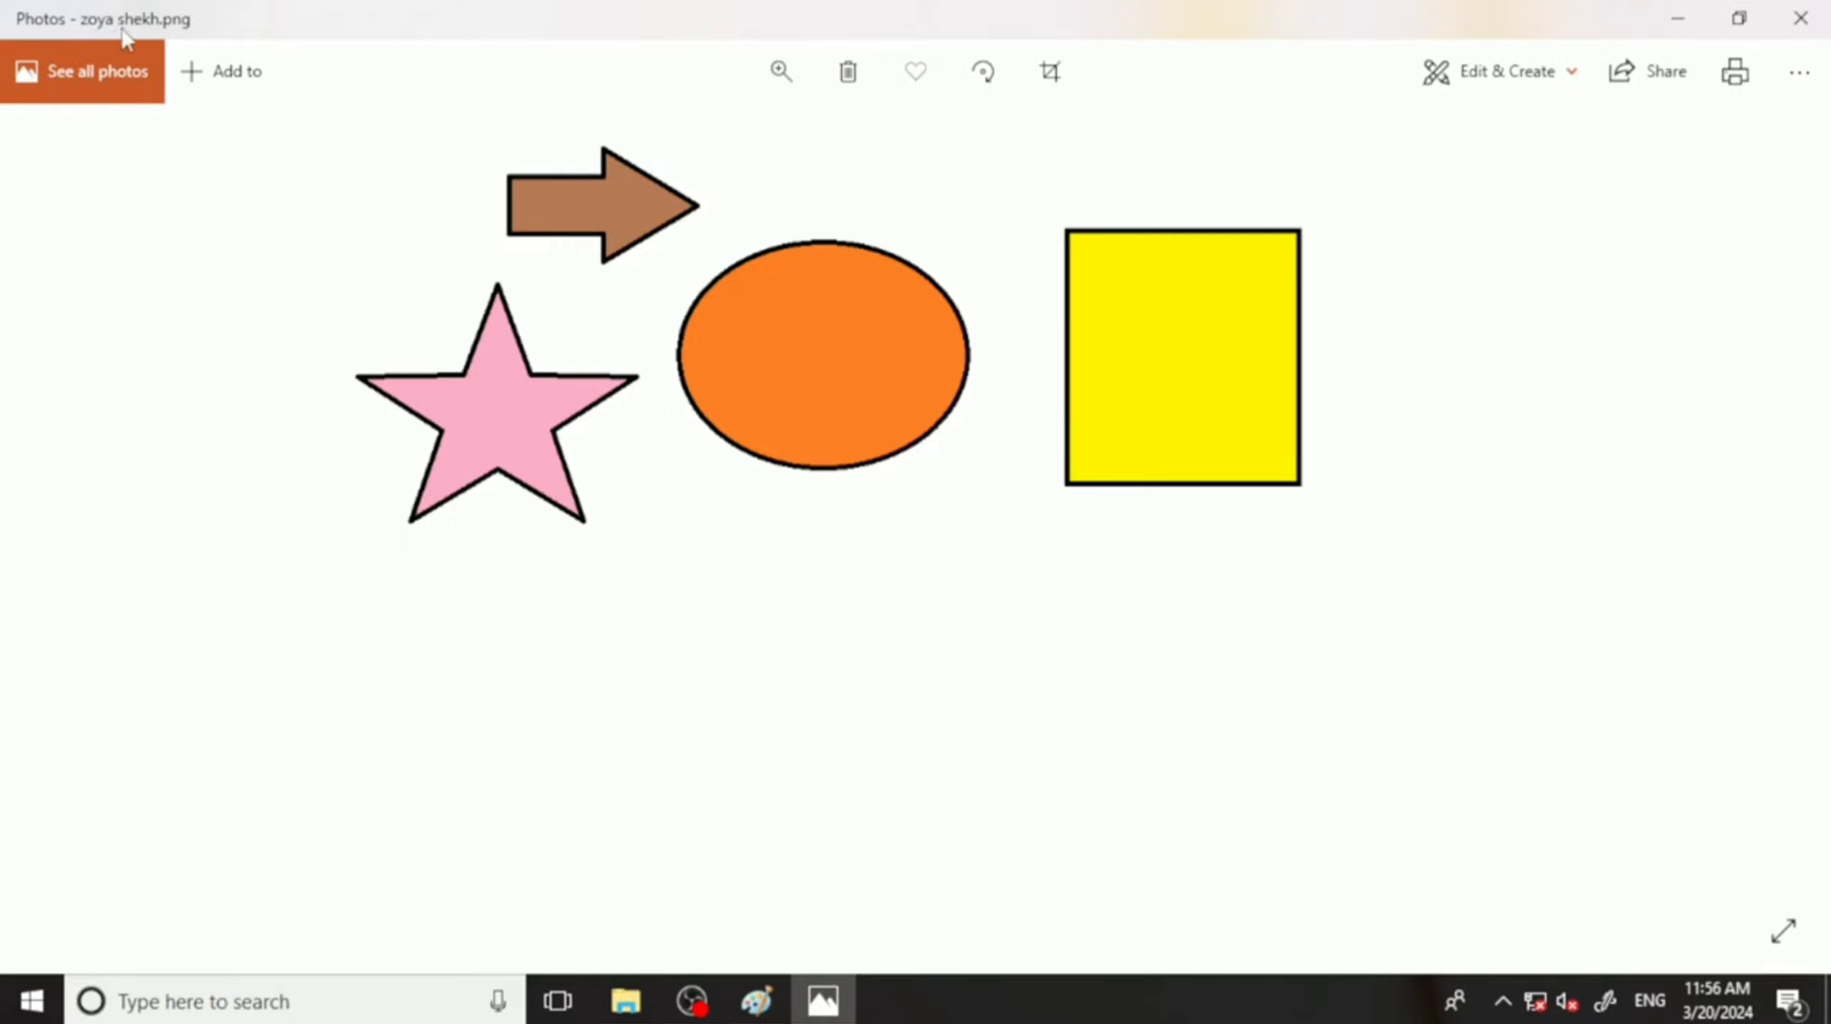
pyautogui.click(1800, 19)
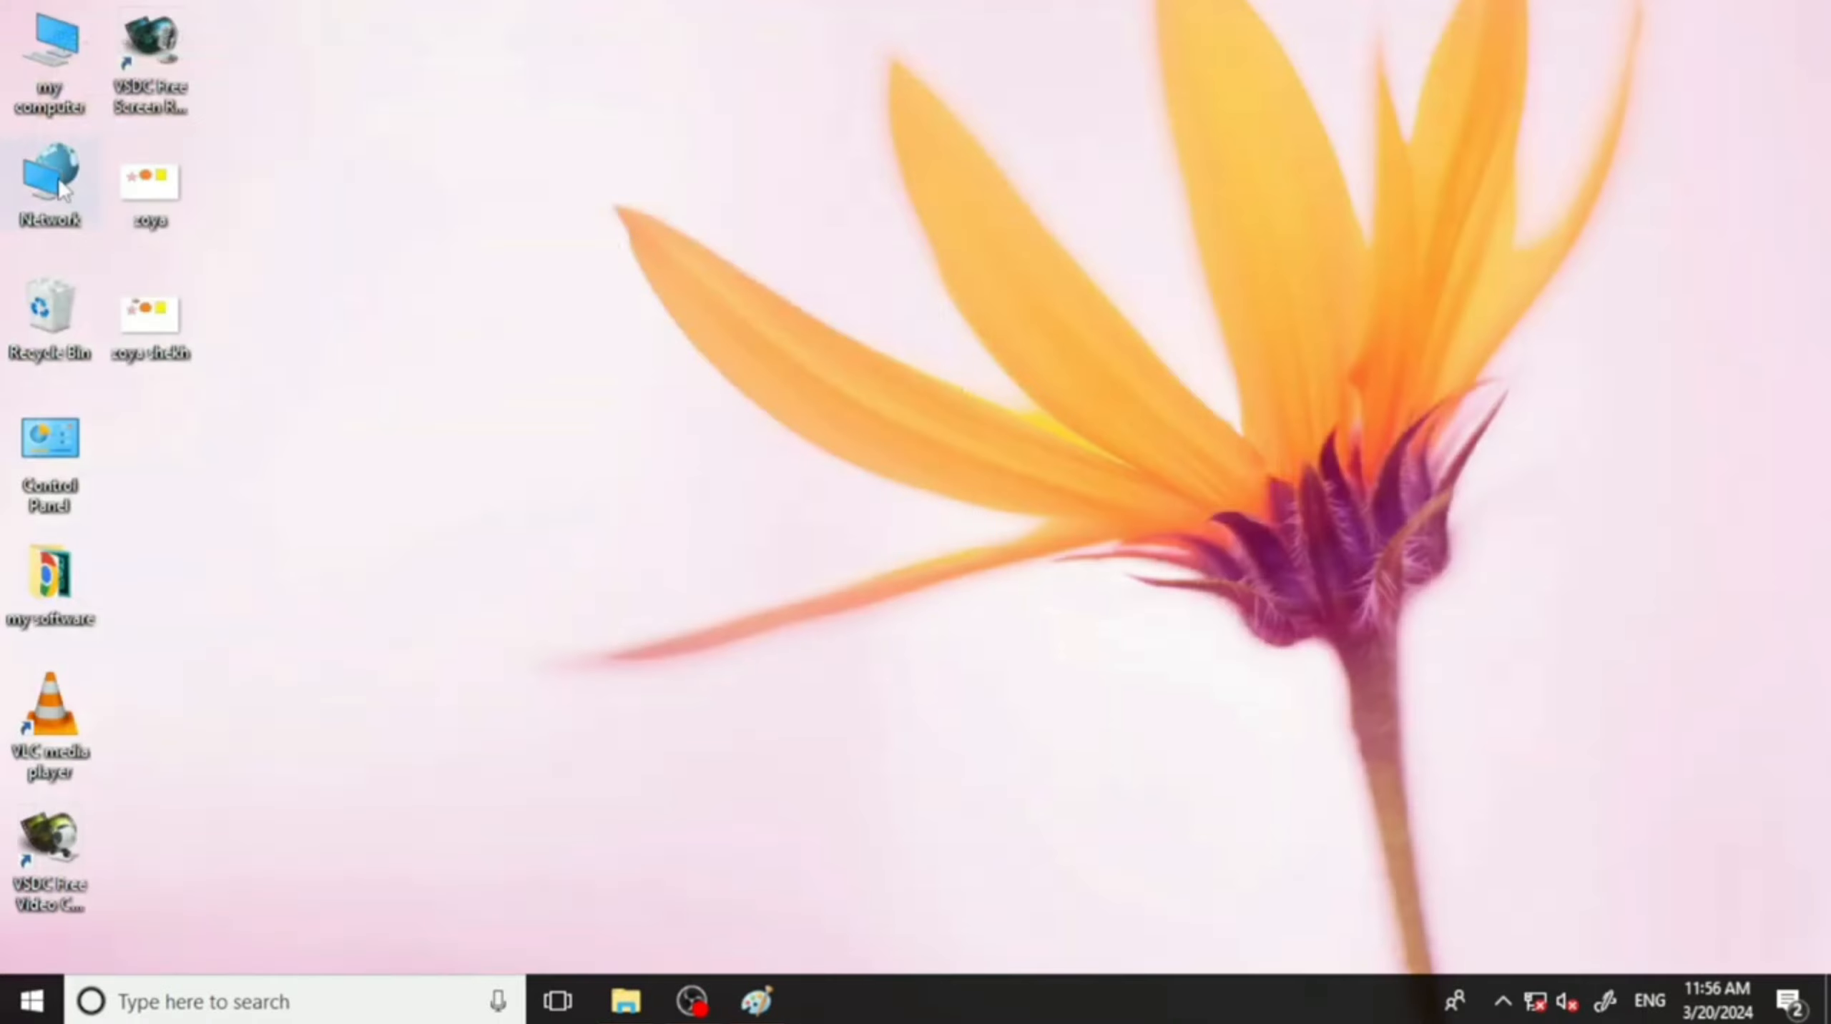
pyautogui.doubleClick(183, 194)
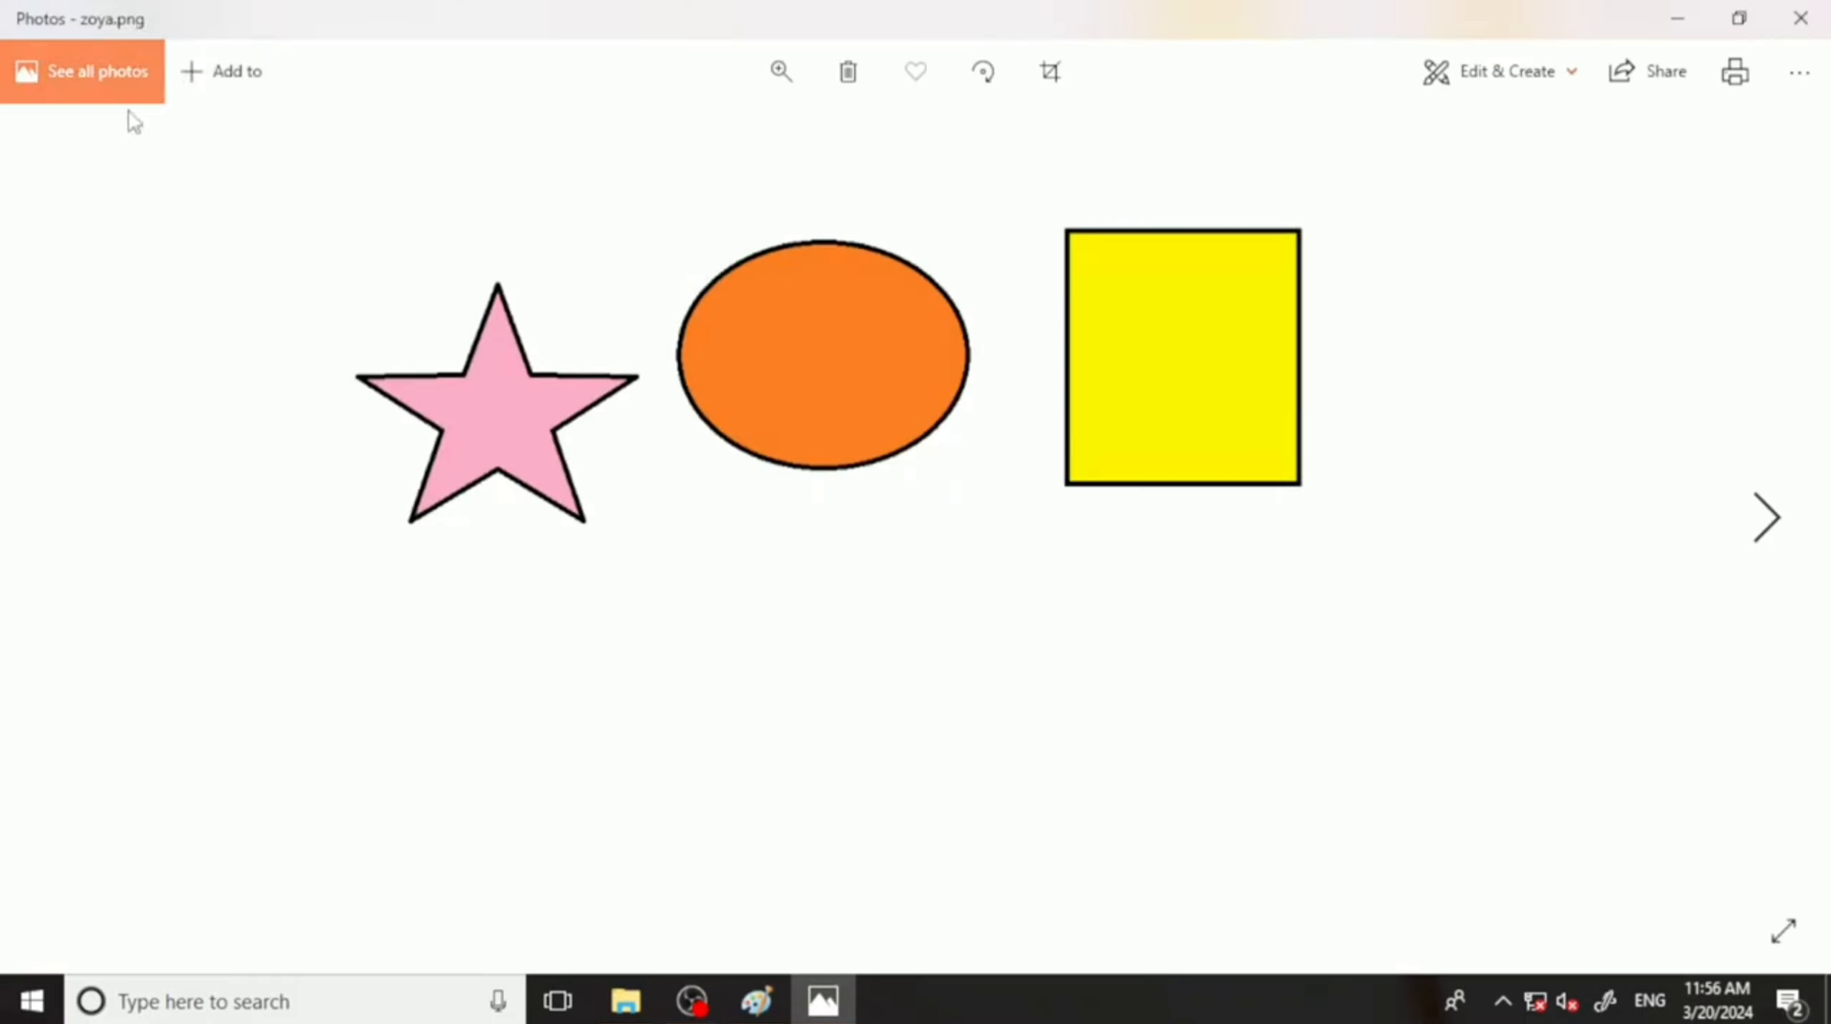
pyautogui.click(1799, 18)
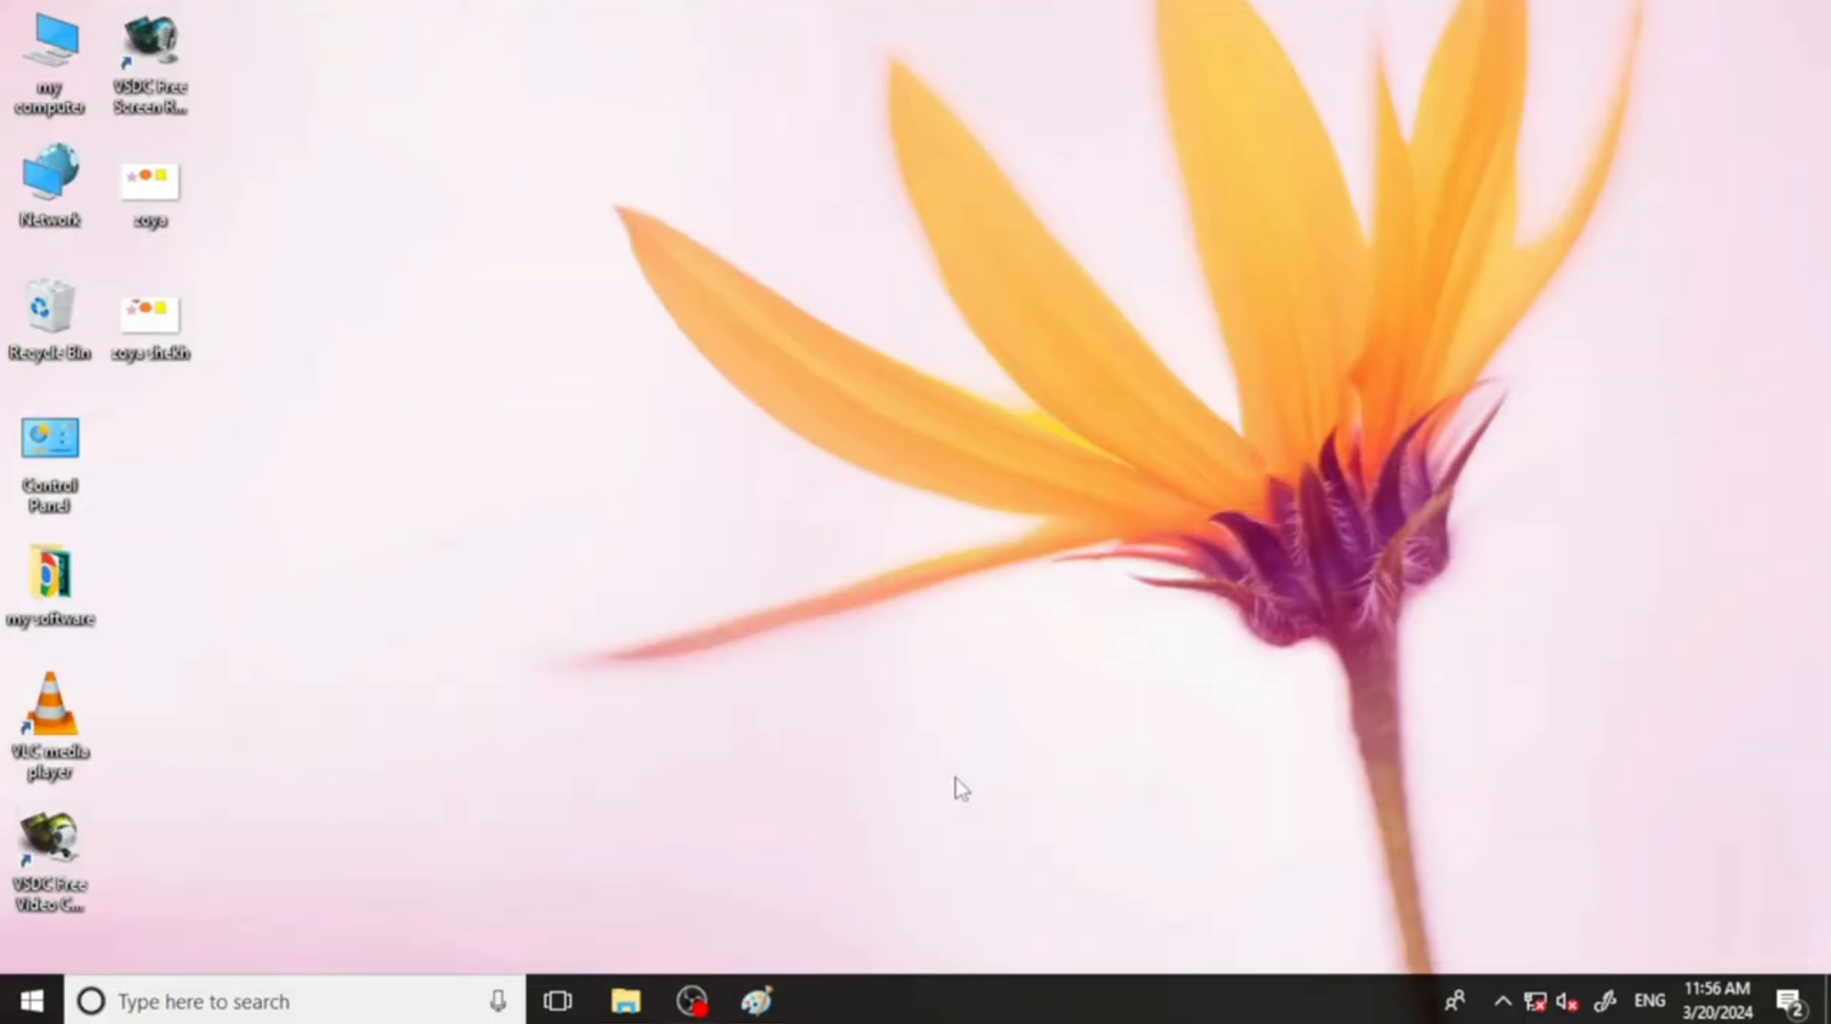
pyautogui.click(755, 1001)
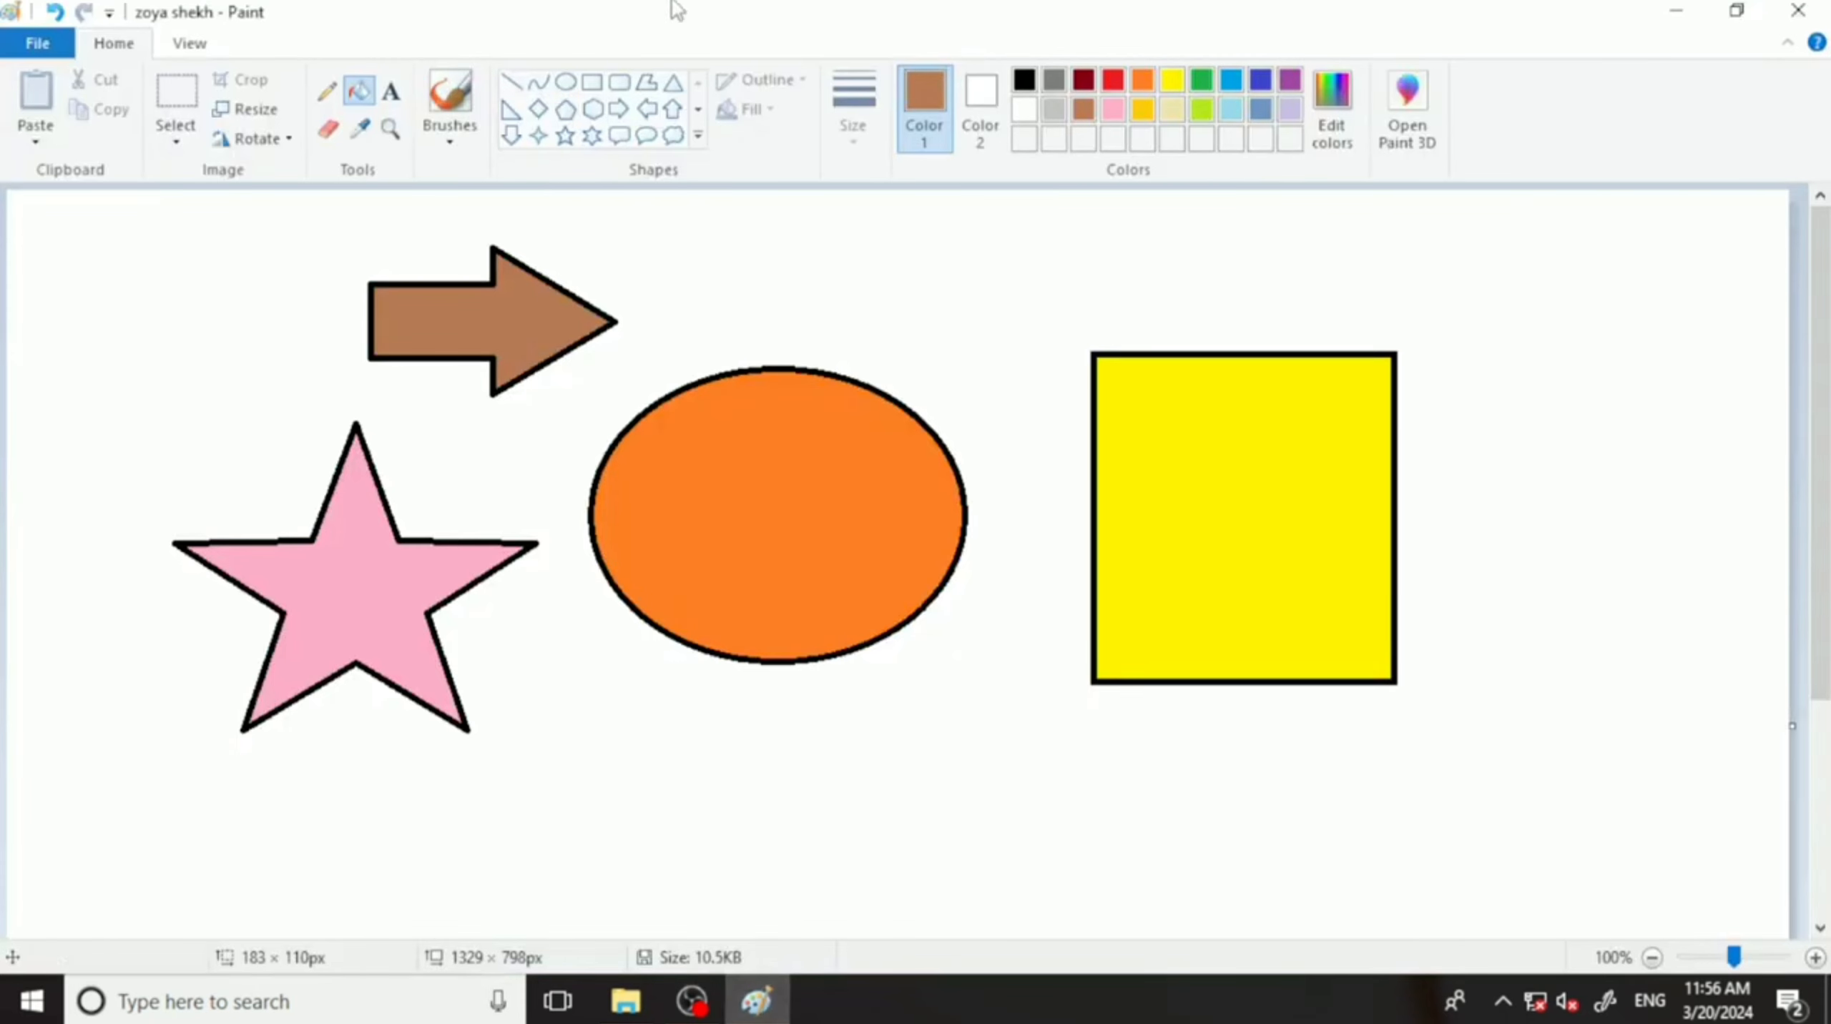
pyautogui.click(37, 43)
pyautogui.moveTo(150, 266)
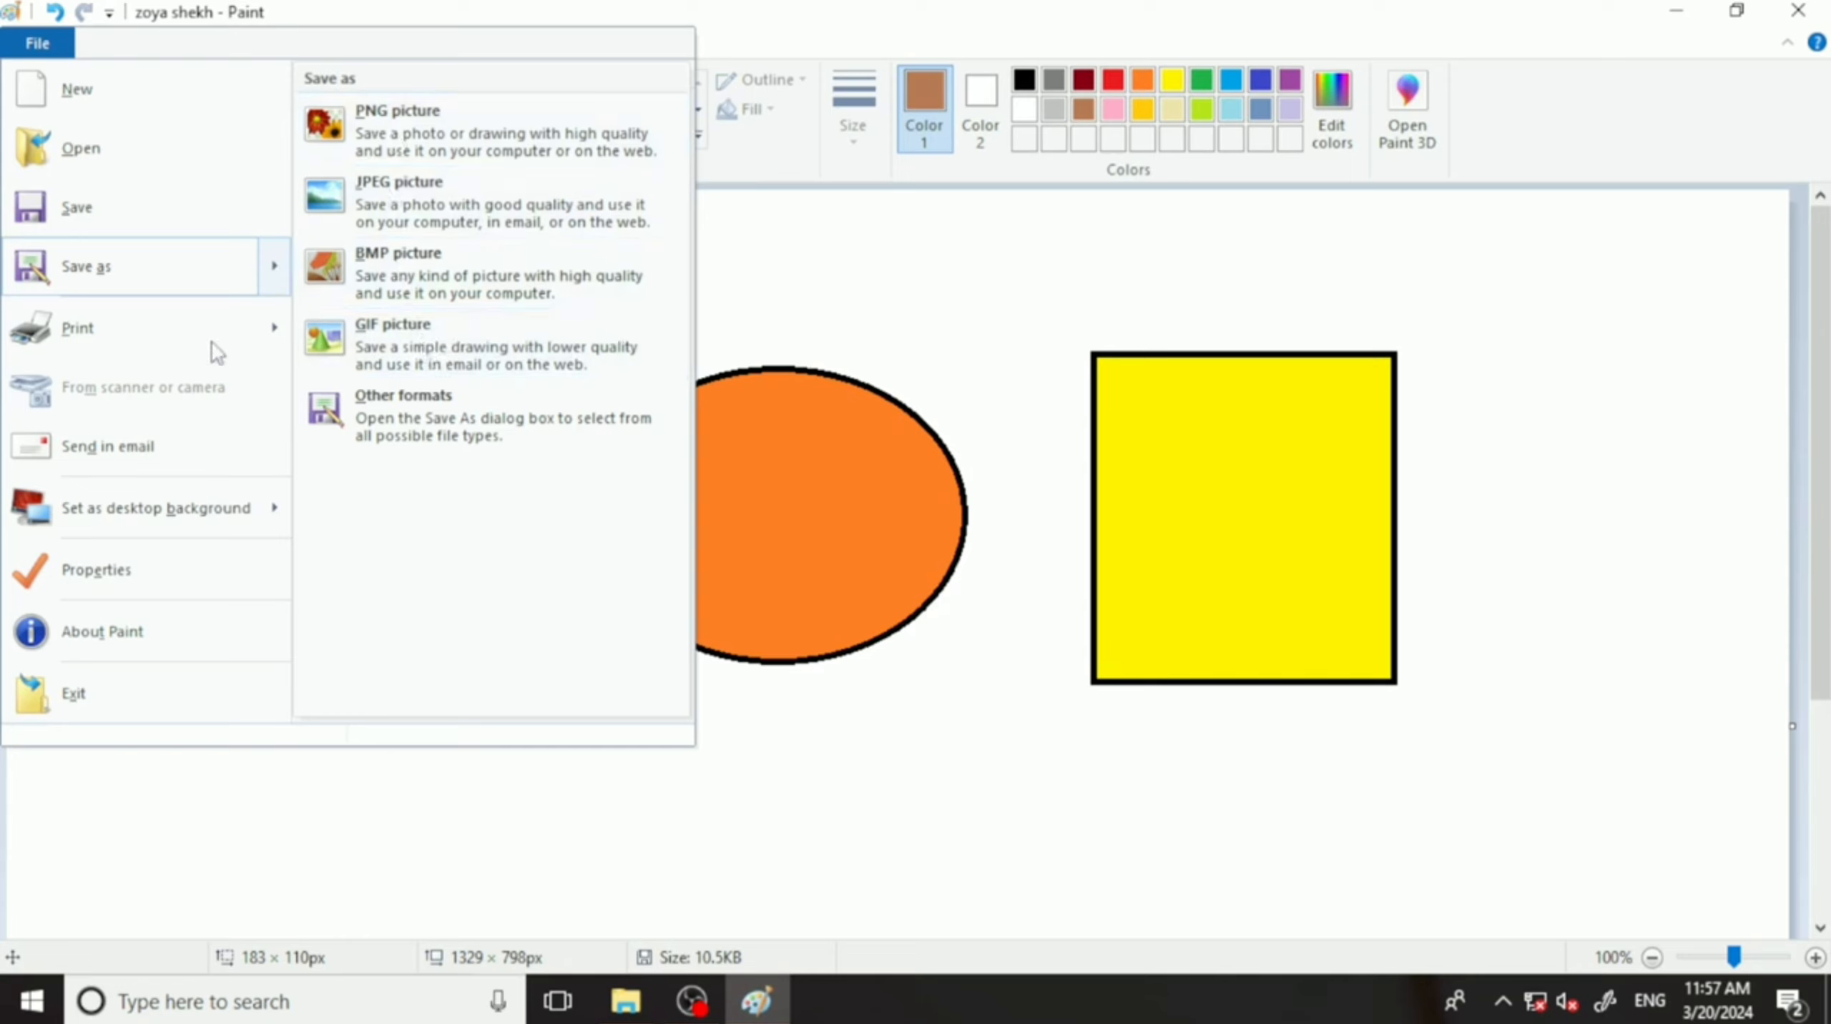
pyautogui.moveTo(138, 337)
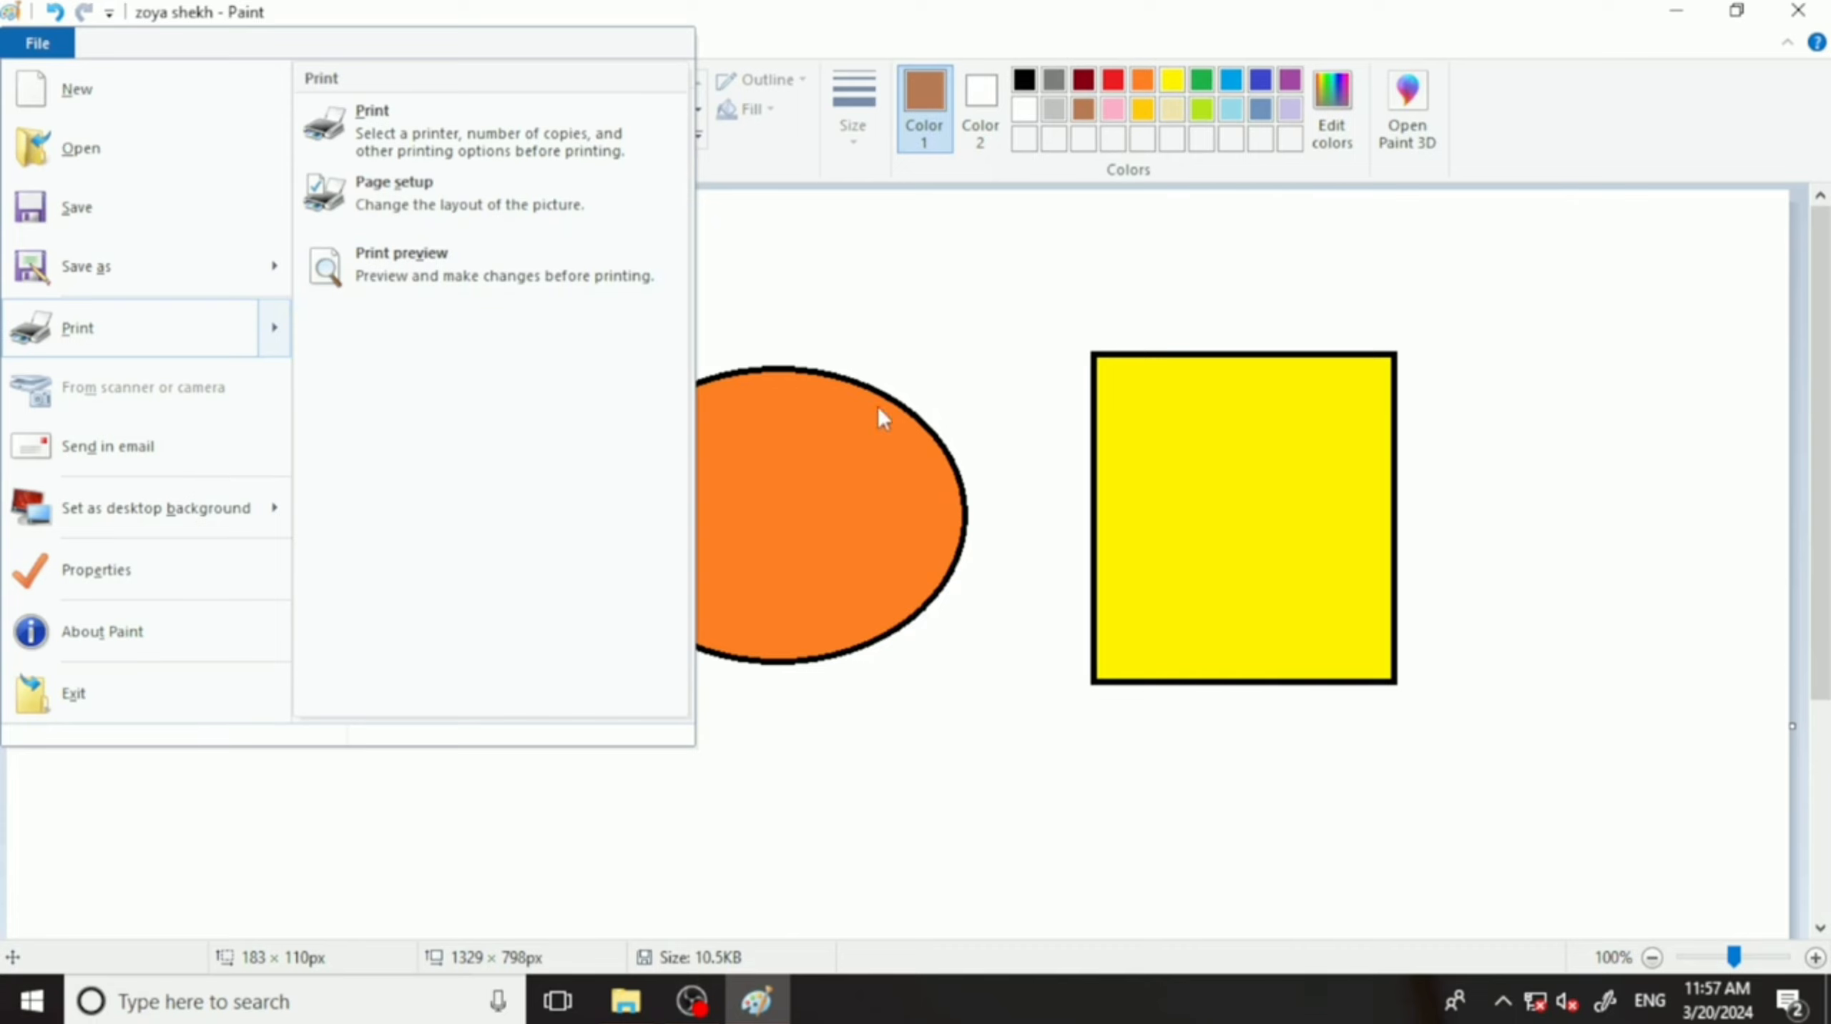
pyautogui.click(964, 351)
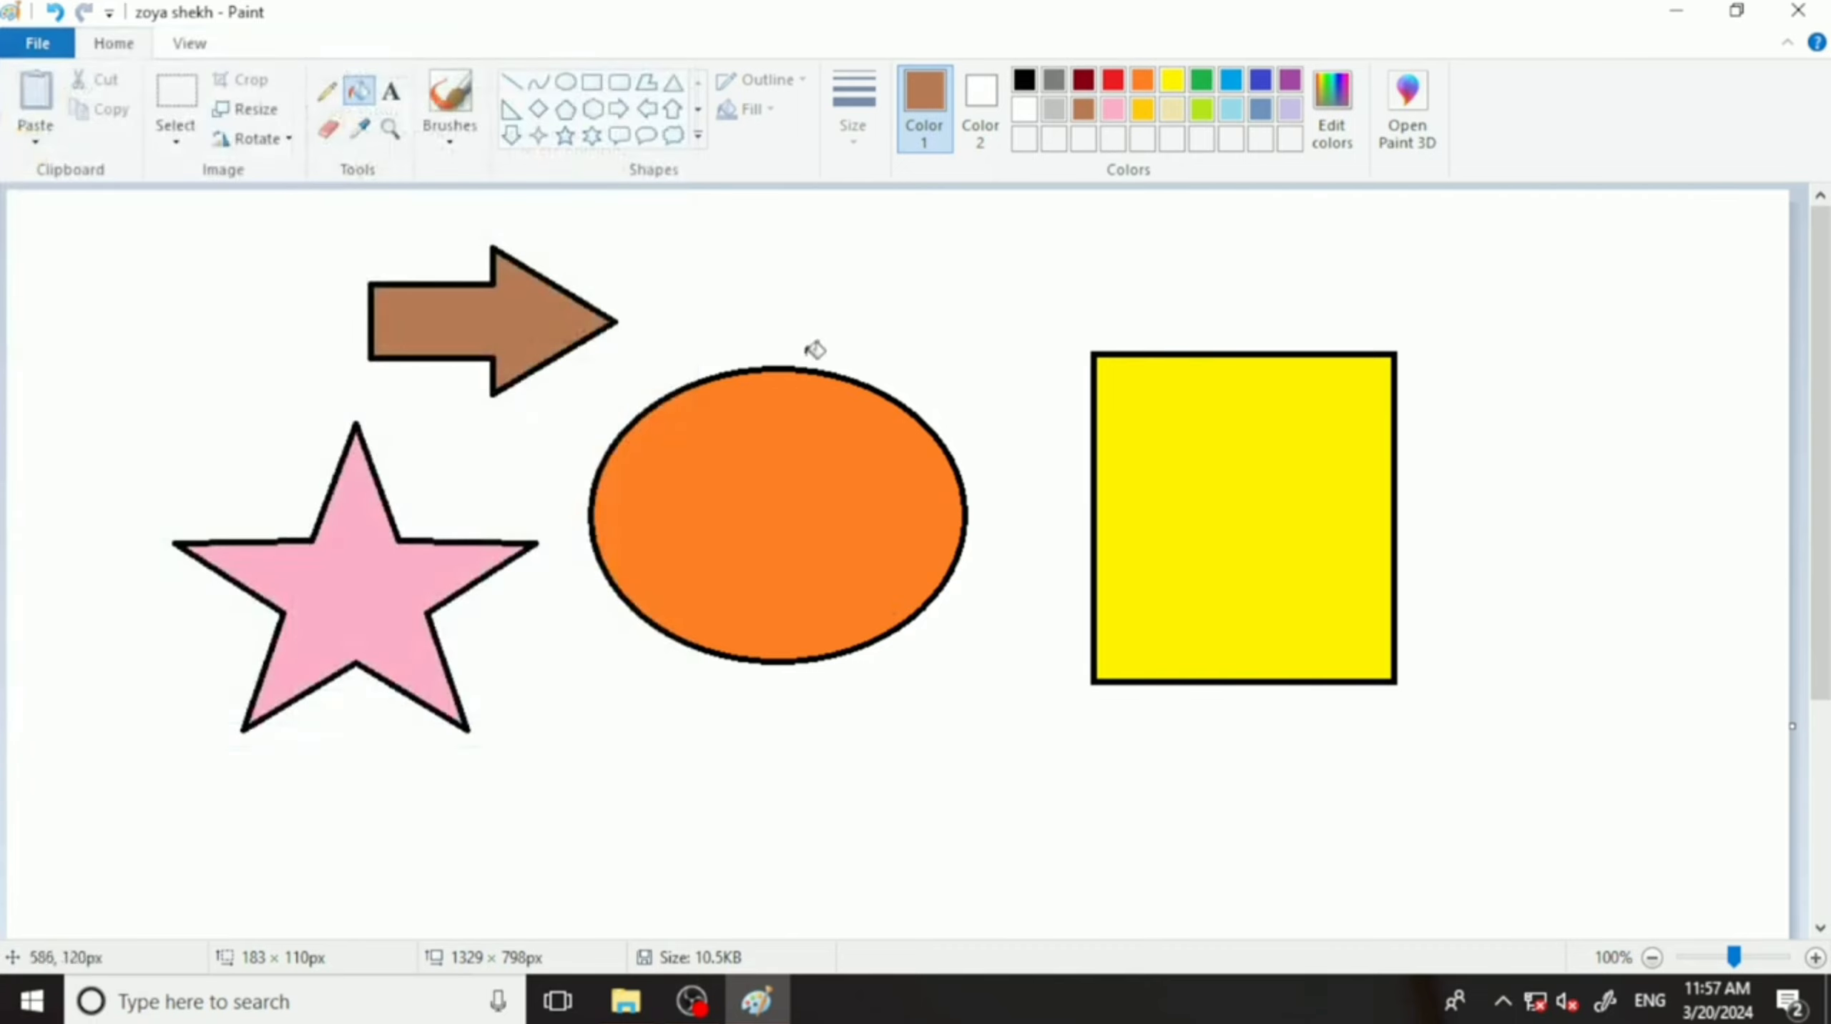
# Open the print settings for the picture, set the number of copies to 5 and close them without printing.
pyautogui.click(37, 43)
pyautogui.moveTo(113, 347)
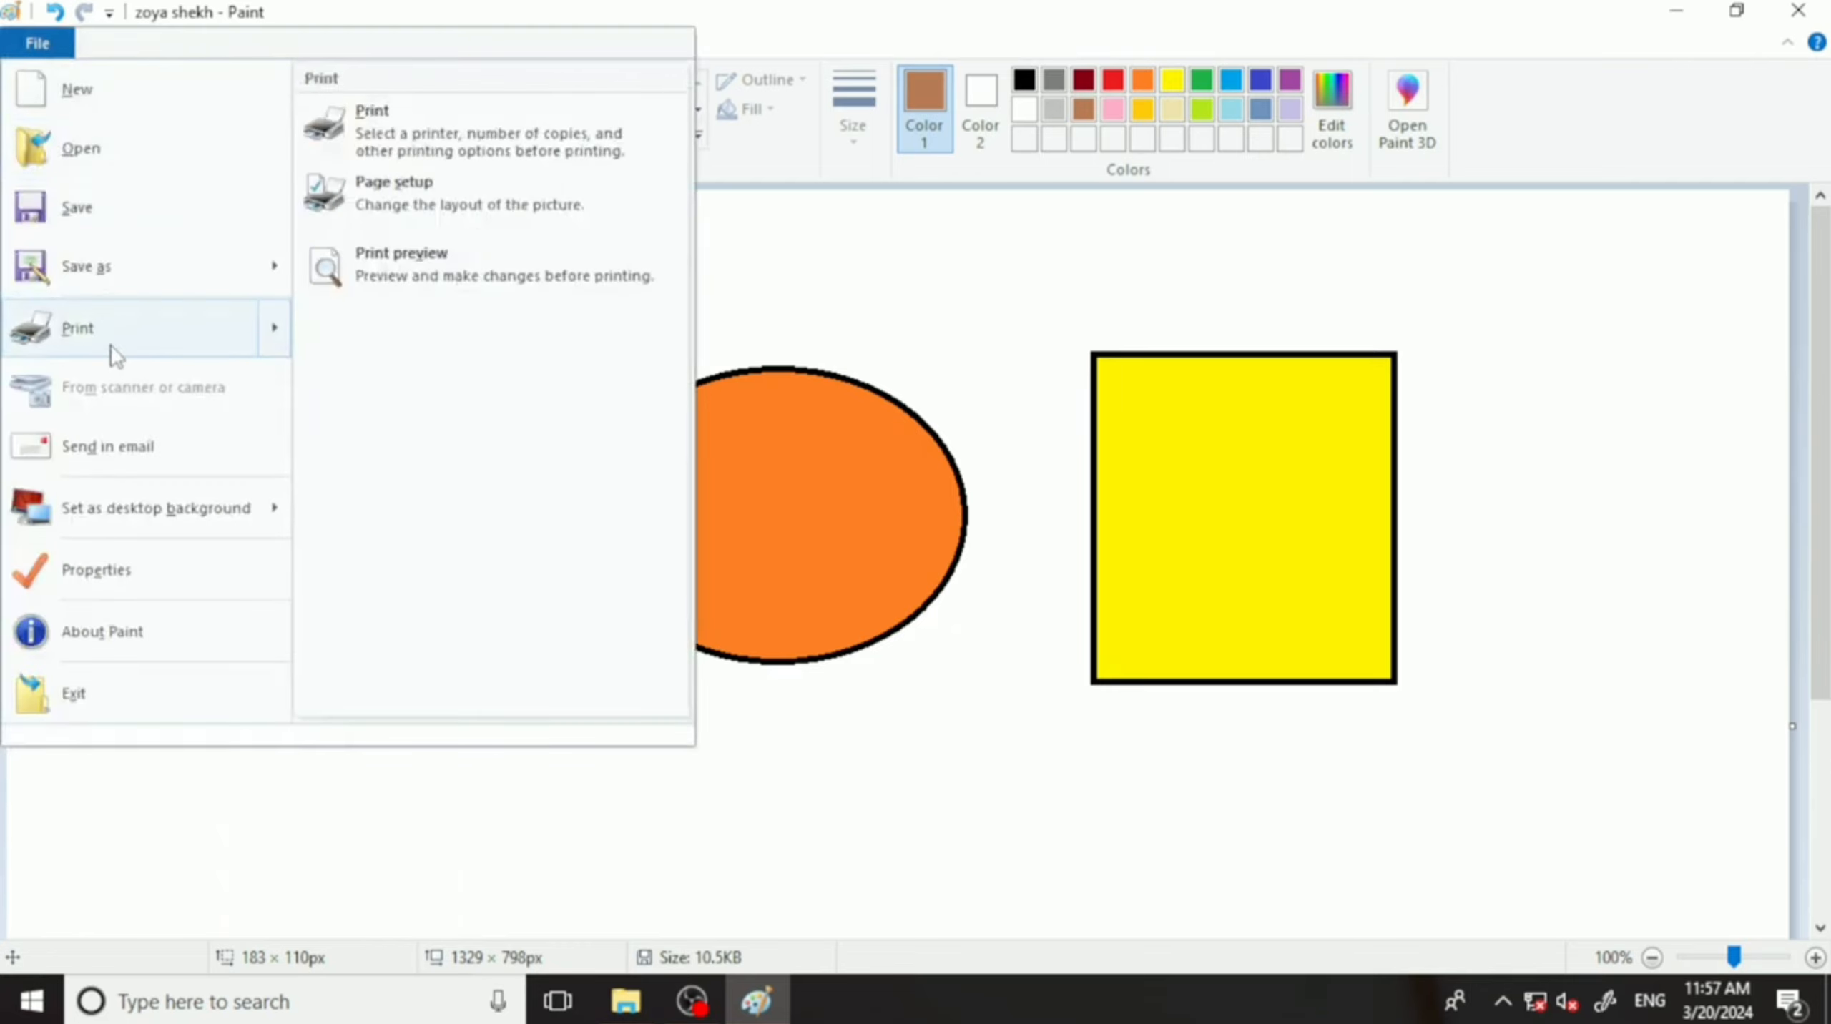
pyautogui.click(106, 333)
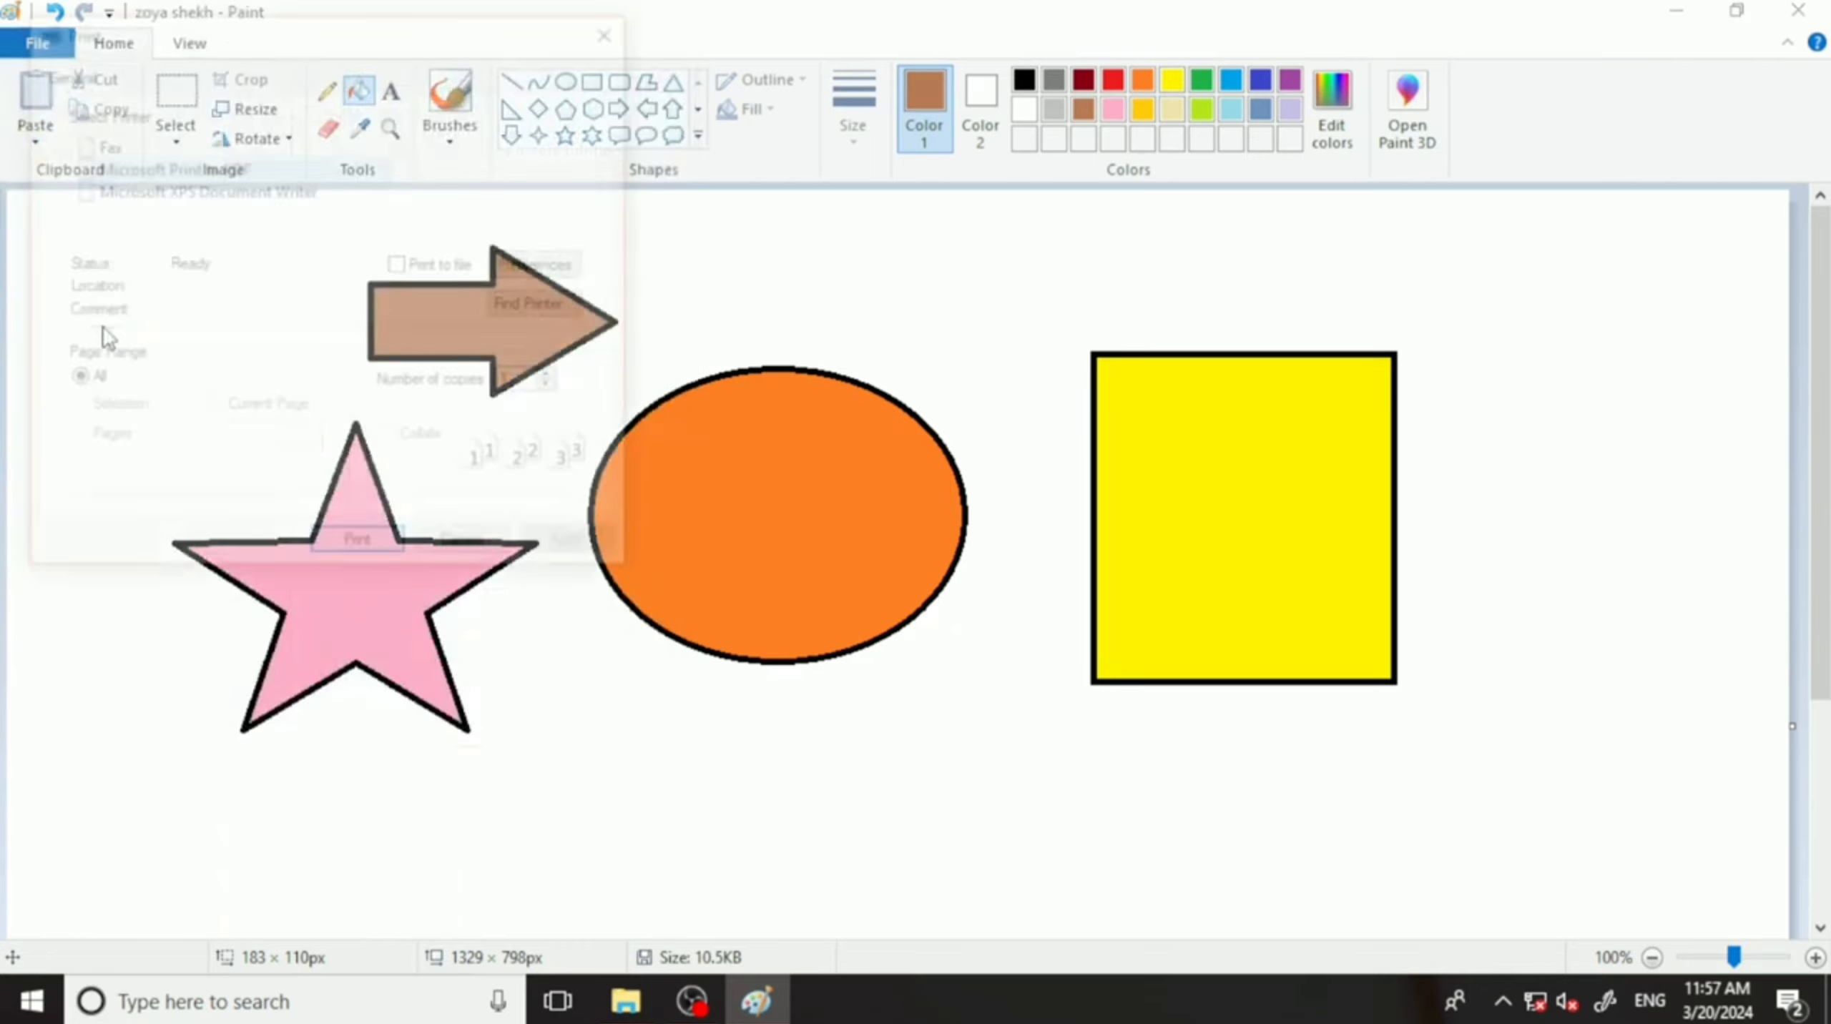
pyautogui.click(554, 387)
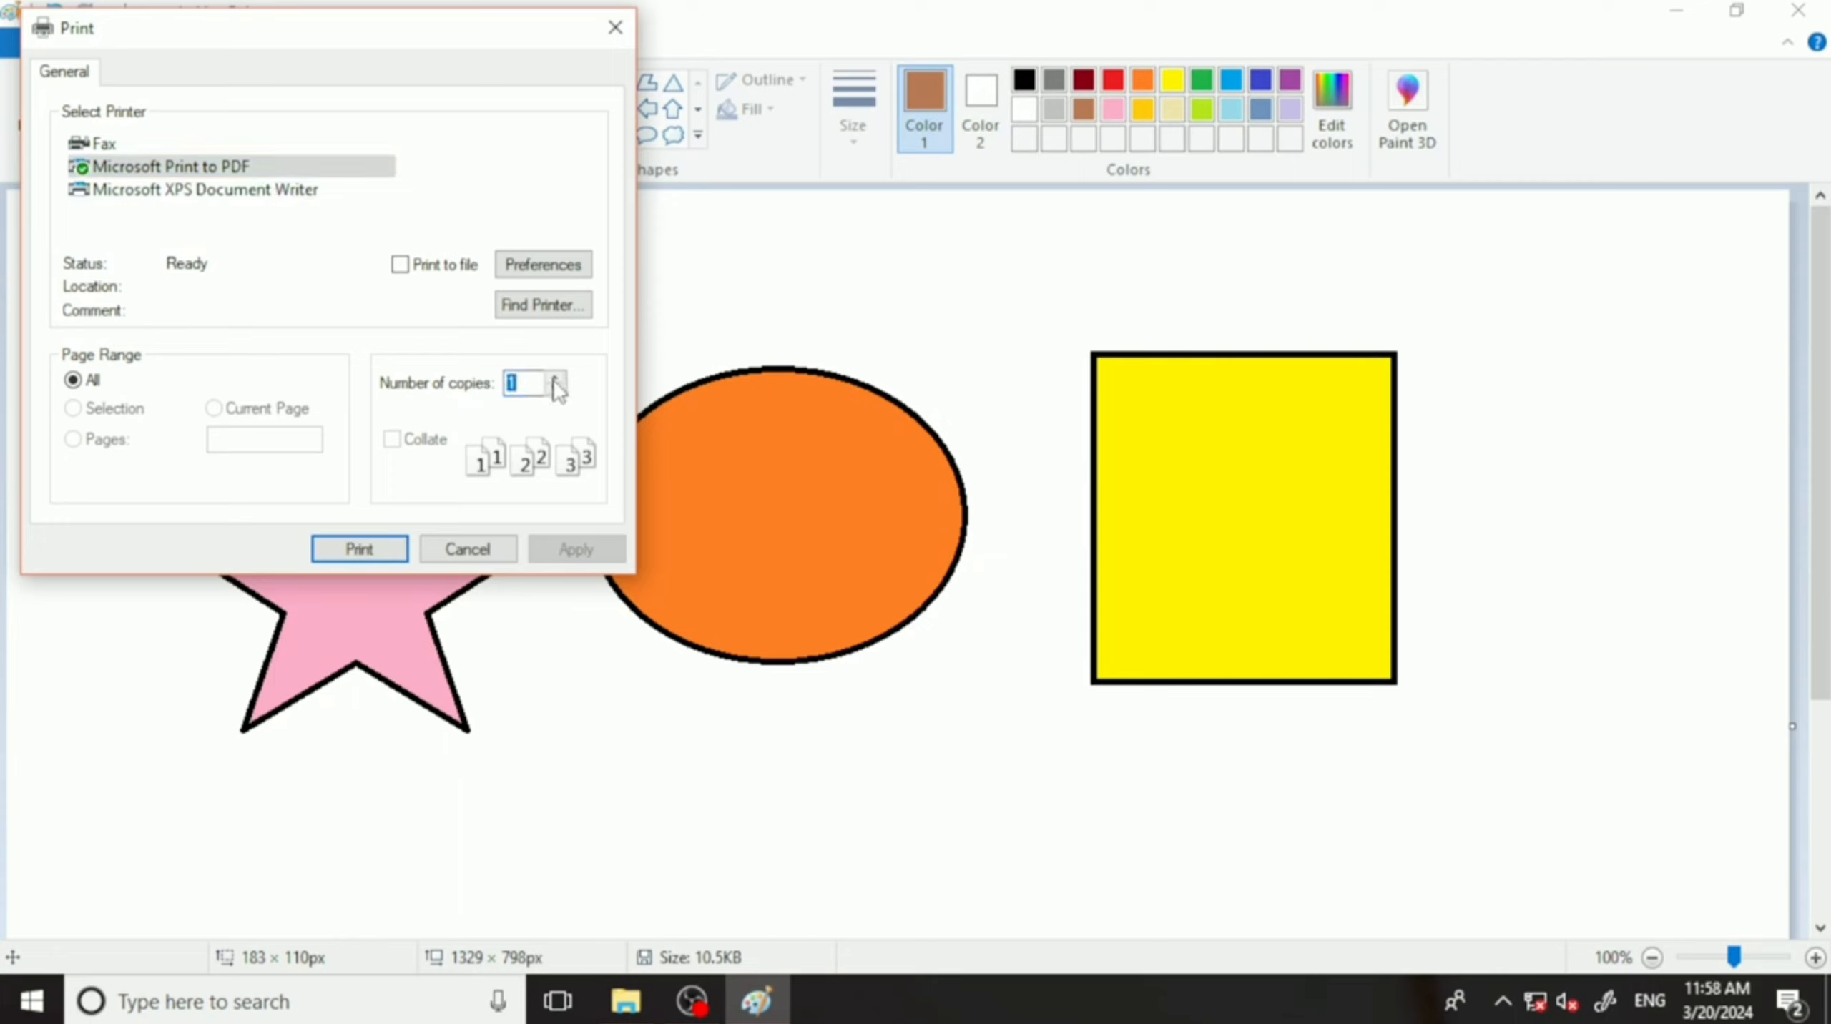
pyautogui.write('5')
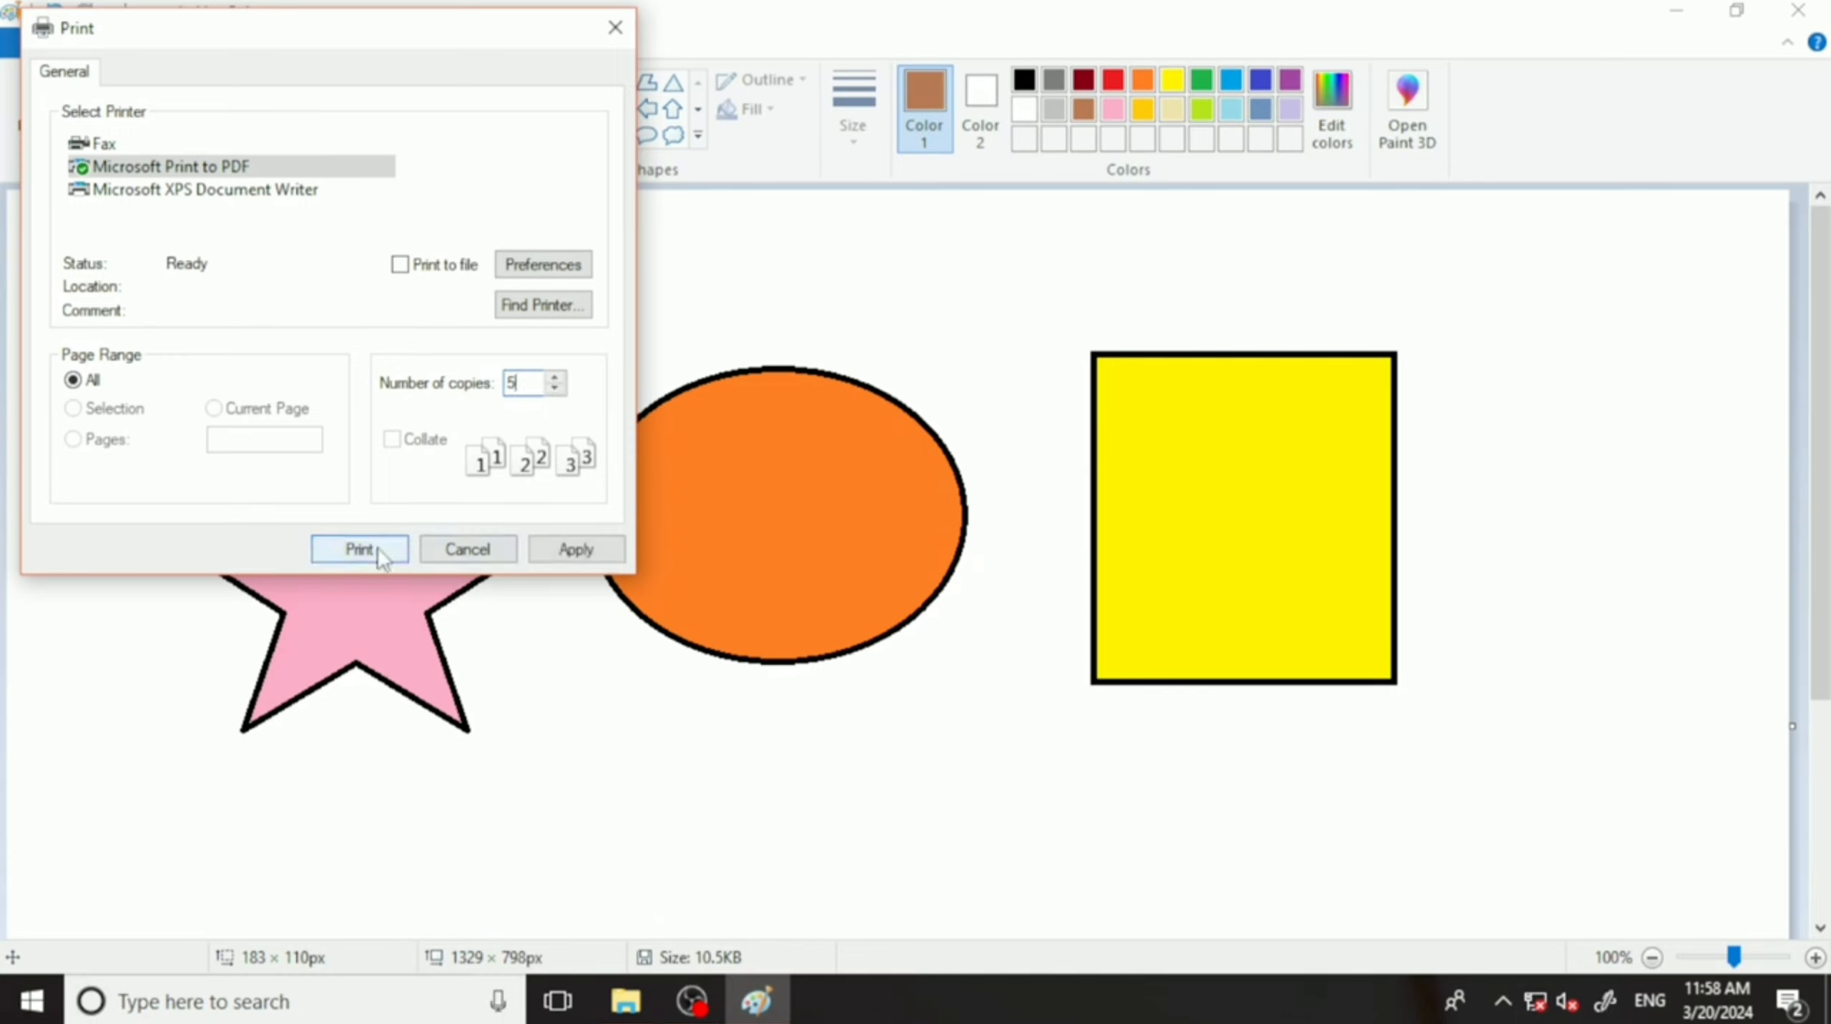
pyautogui.click(614, 28)
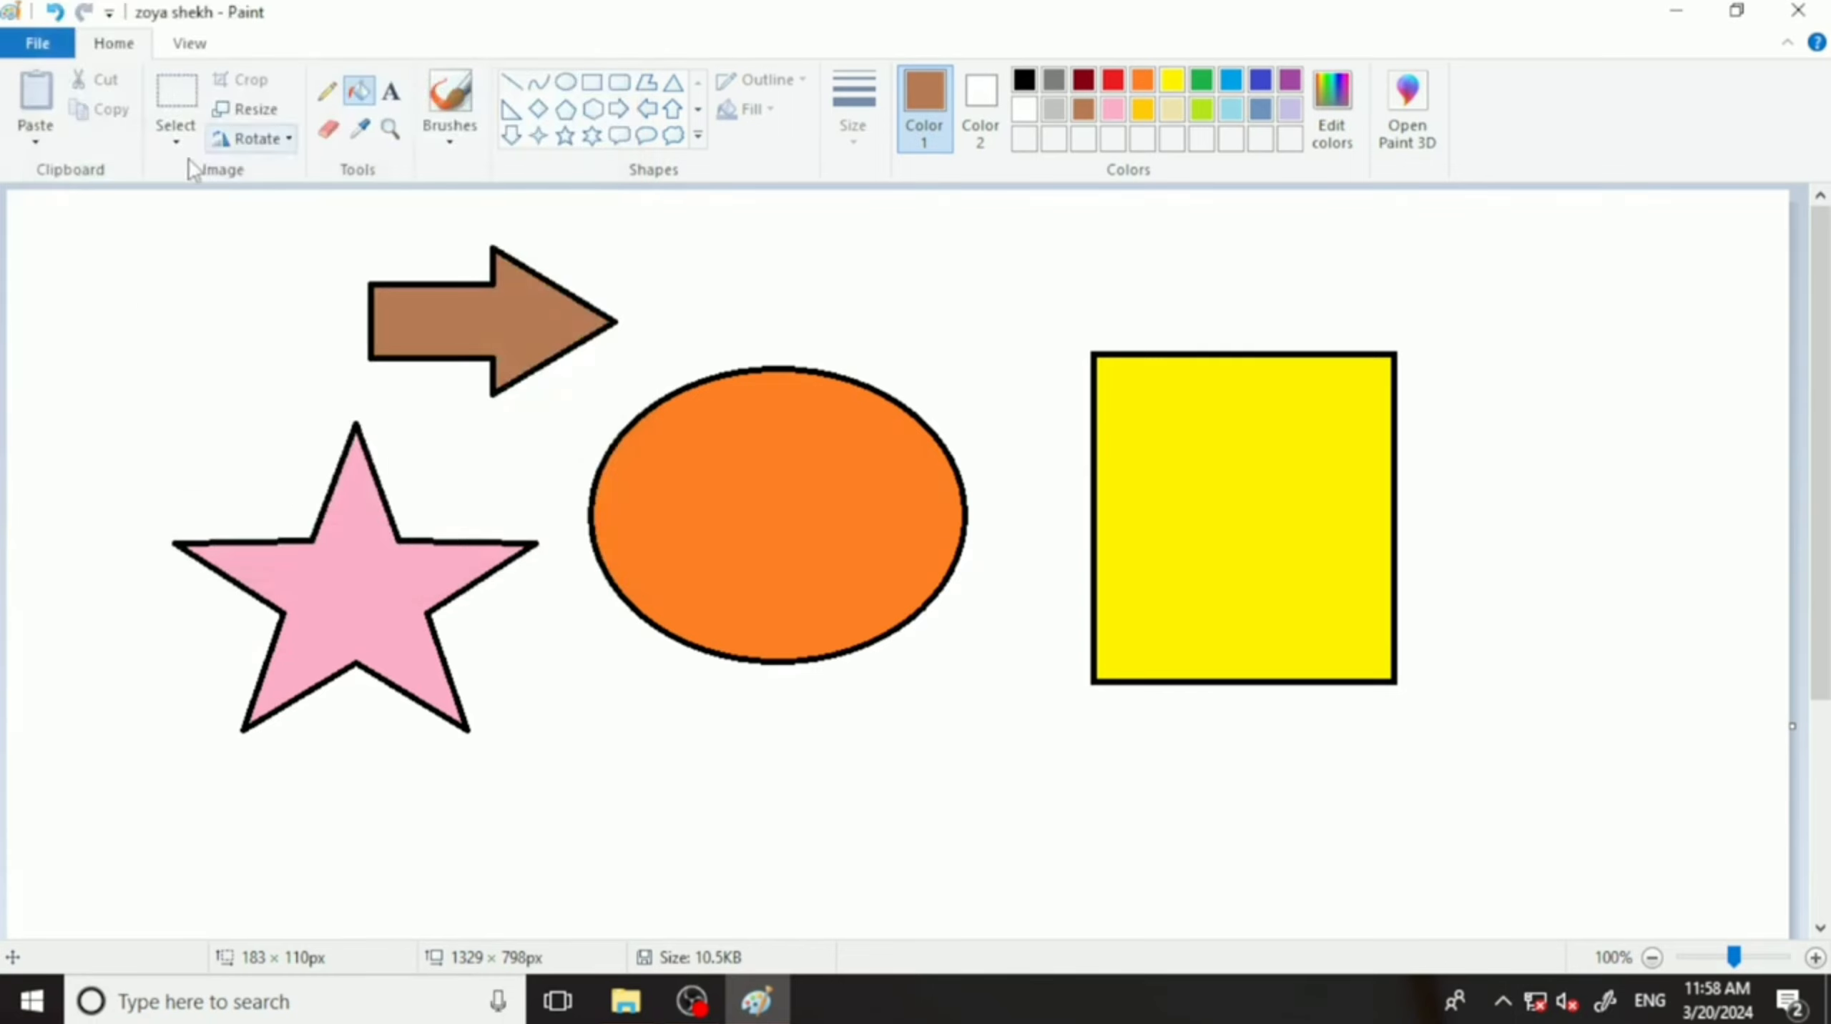
# Open the print preview of the picture and set the page's left margin to 1 inch in Page Setup.
pyautogui.click(37, 43)
pyautogui.moveTo(115, 326)
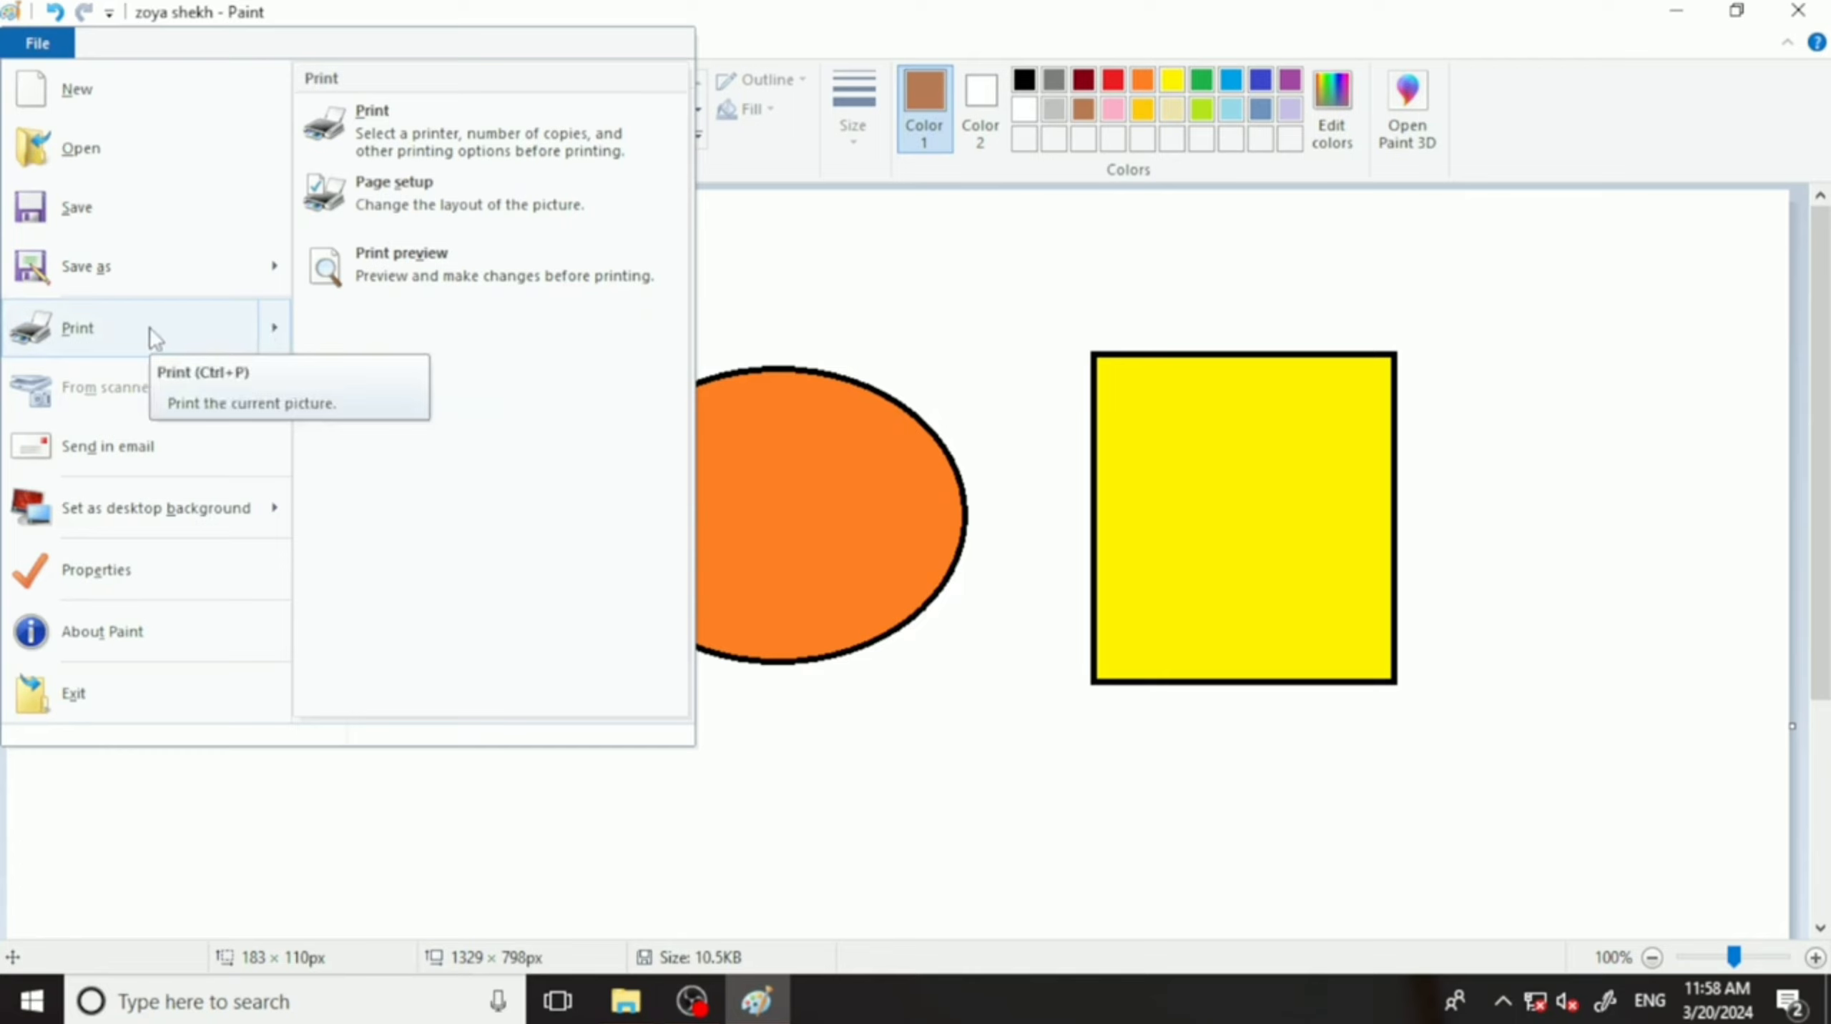
pyautogui.click(380, 280)
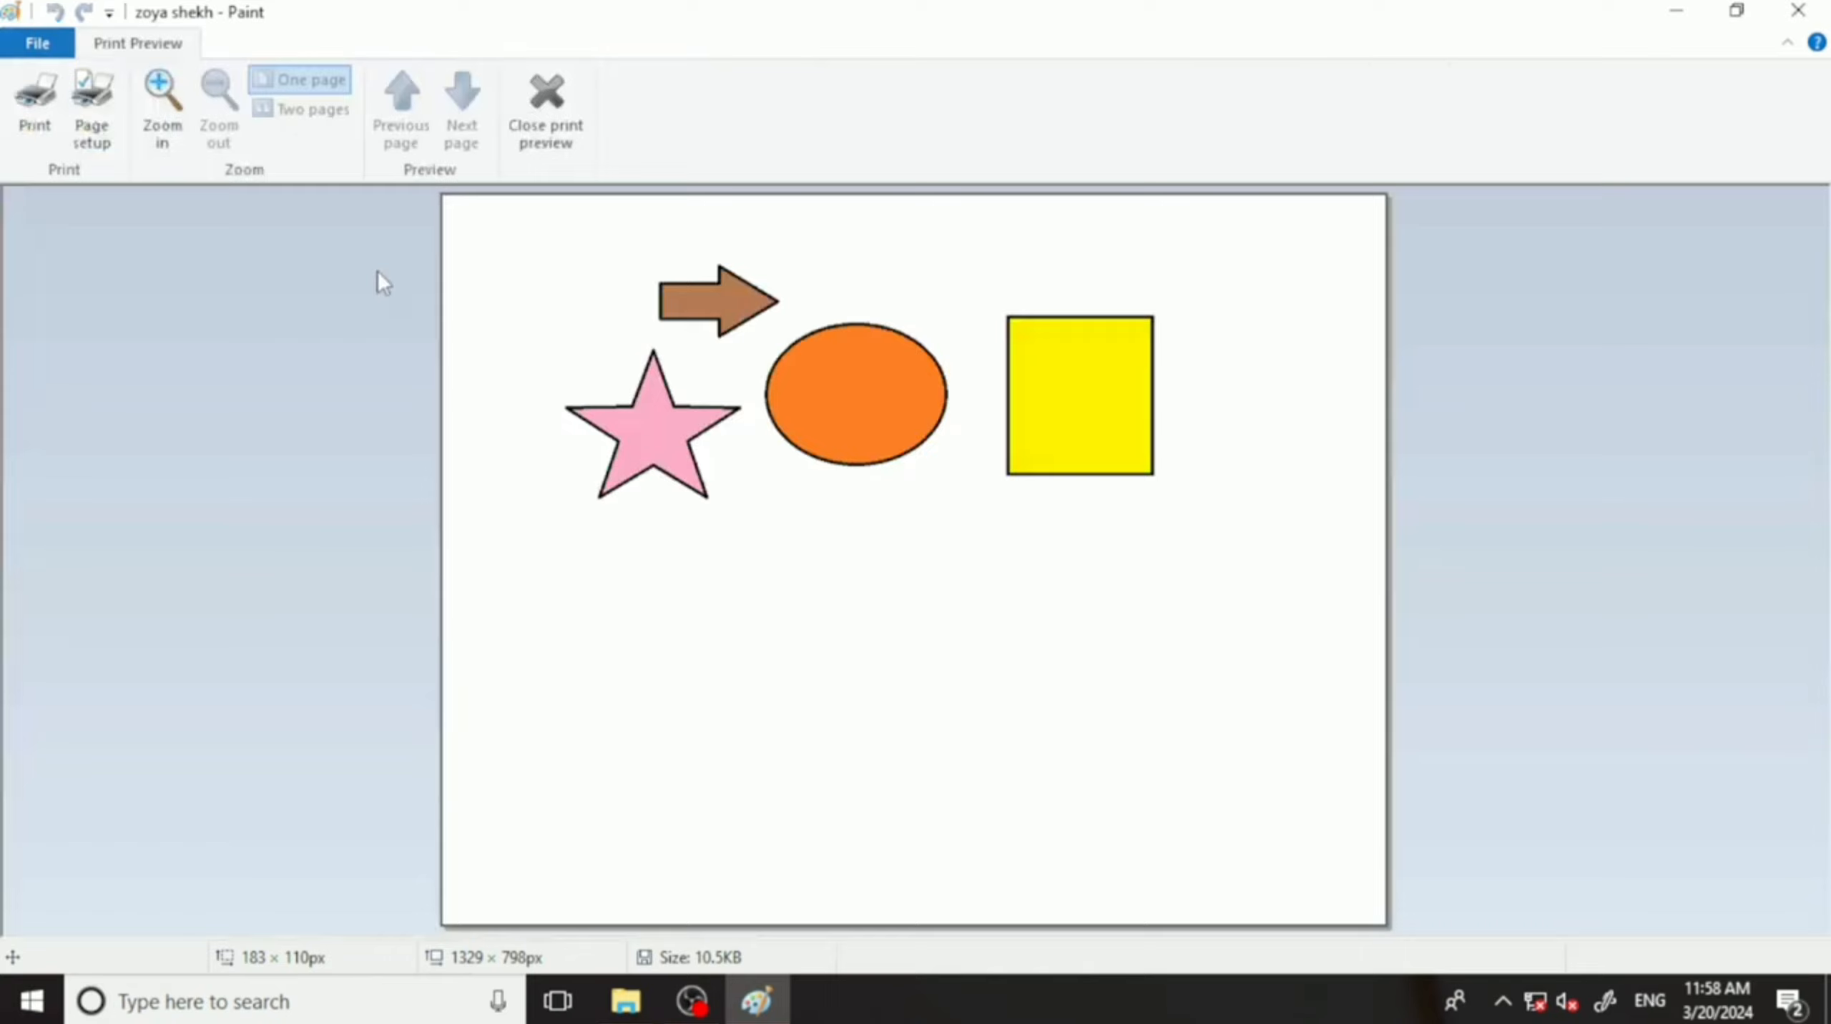
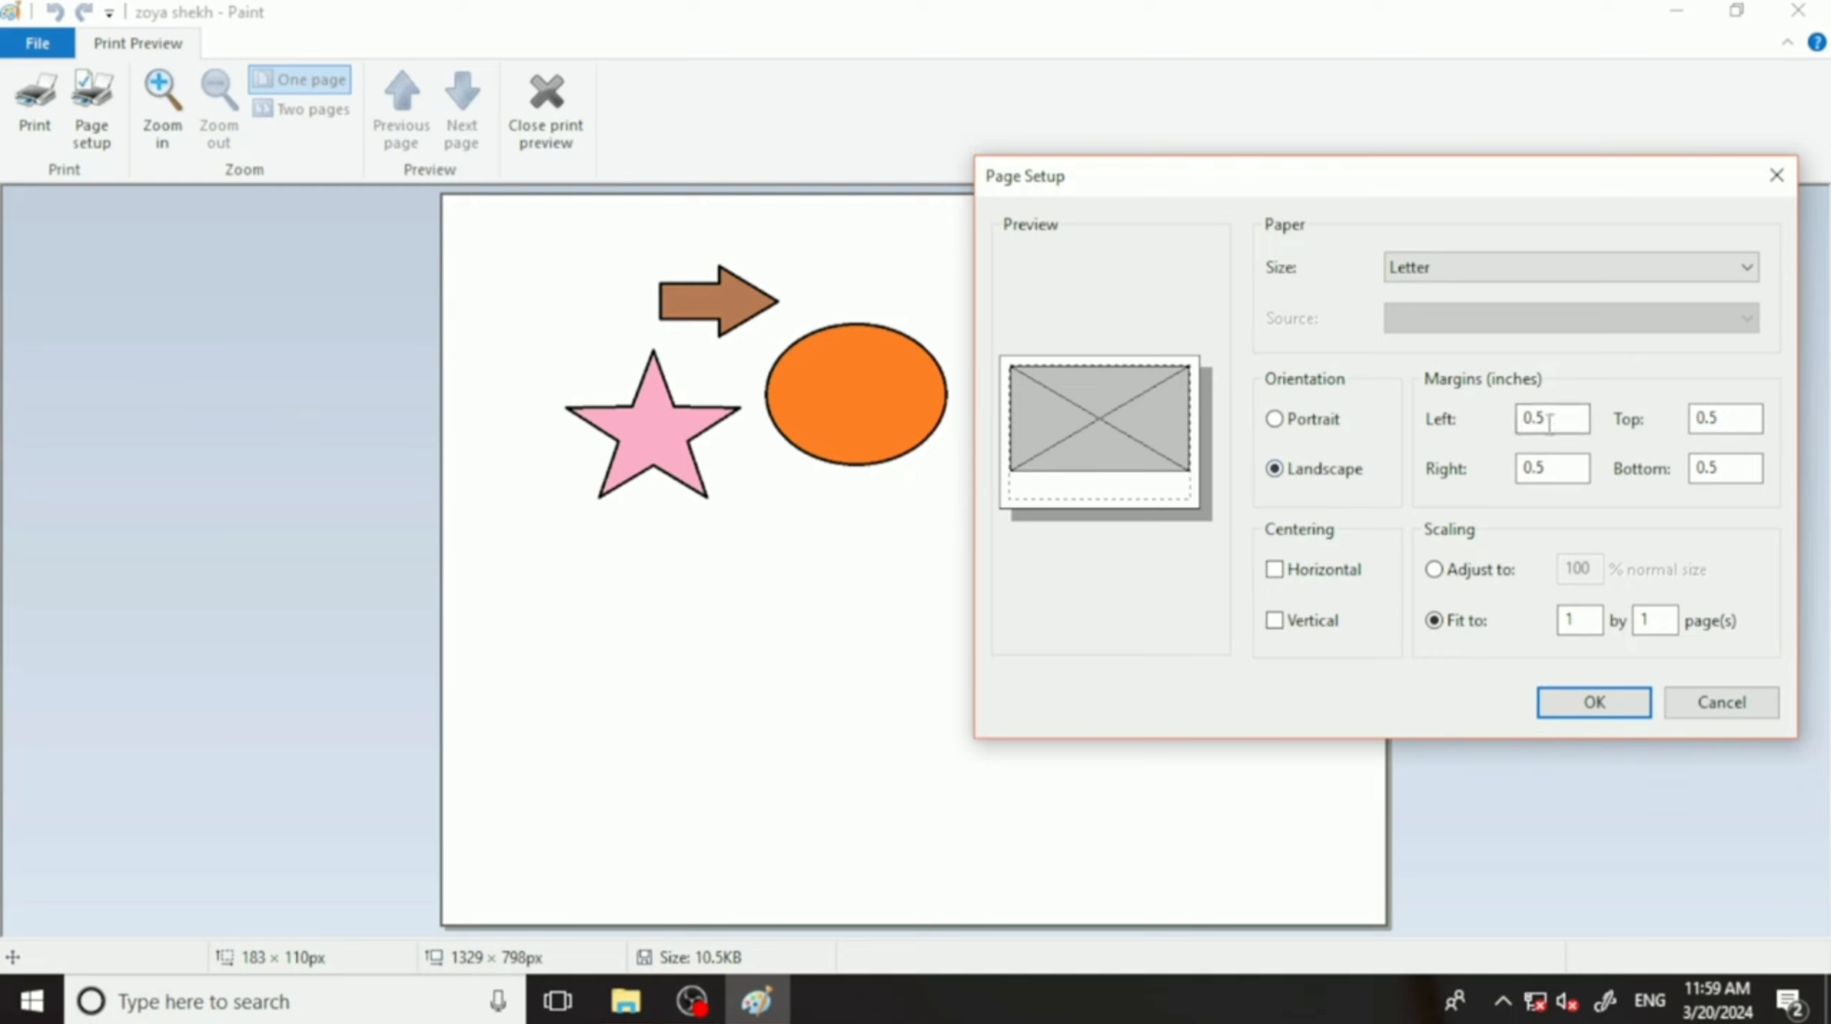
pyautogui.moveTo(1551, 419); pyautogui.dragTo(1521, 419)
pyautogui.write('1')
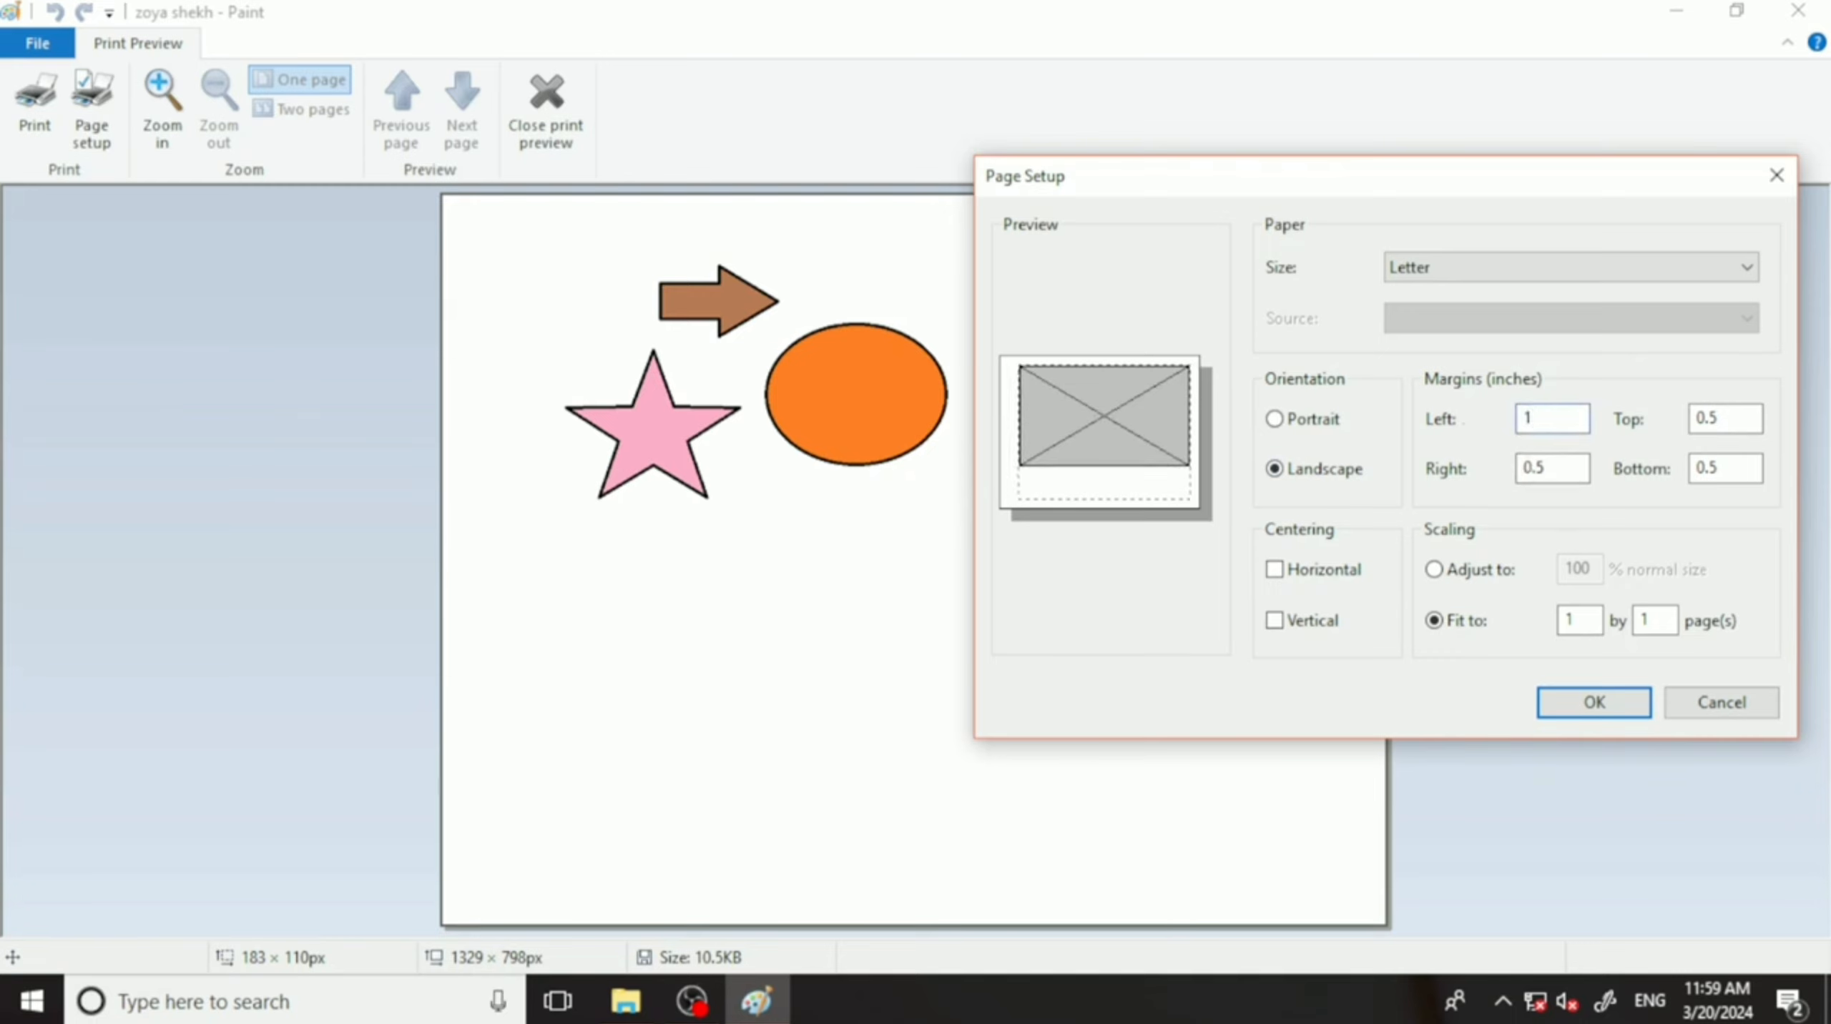
pyautogui.click(1592, 702)
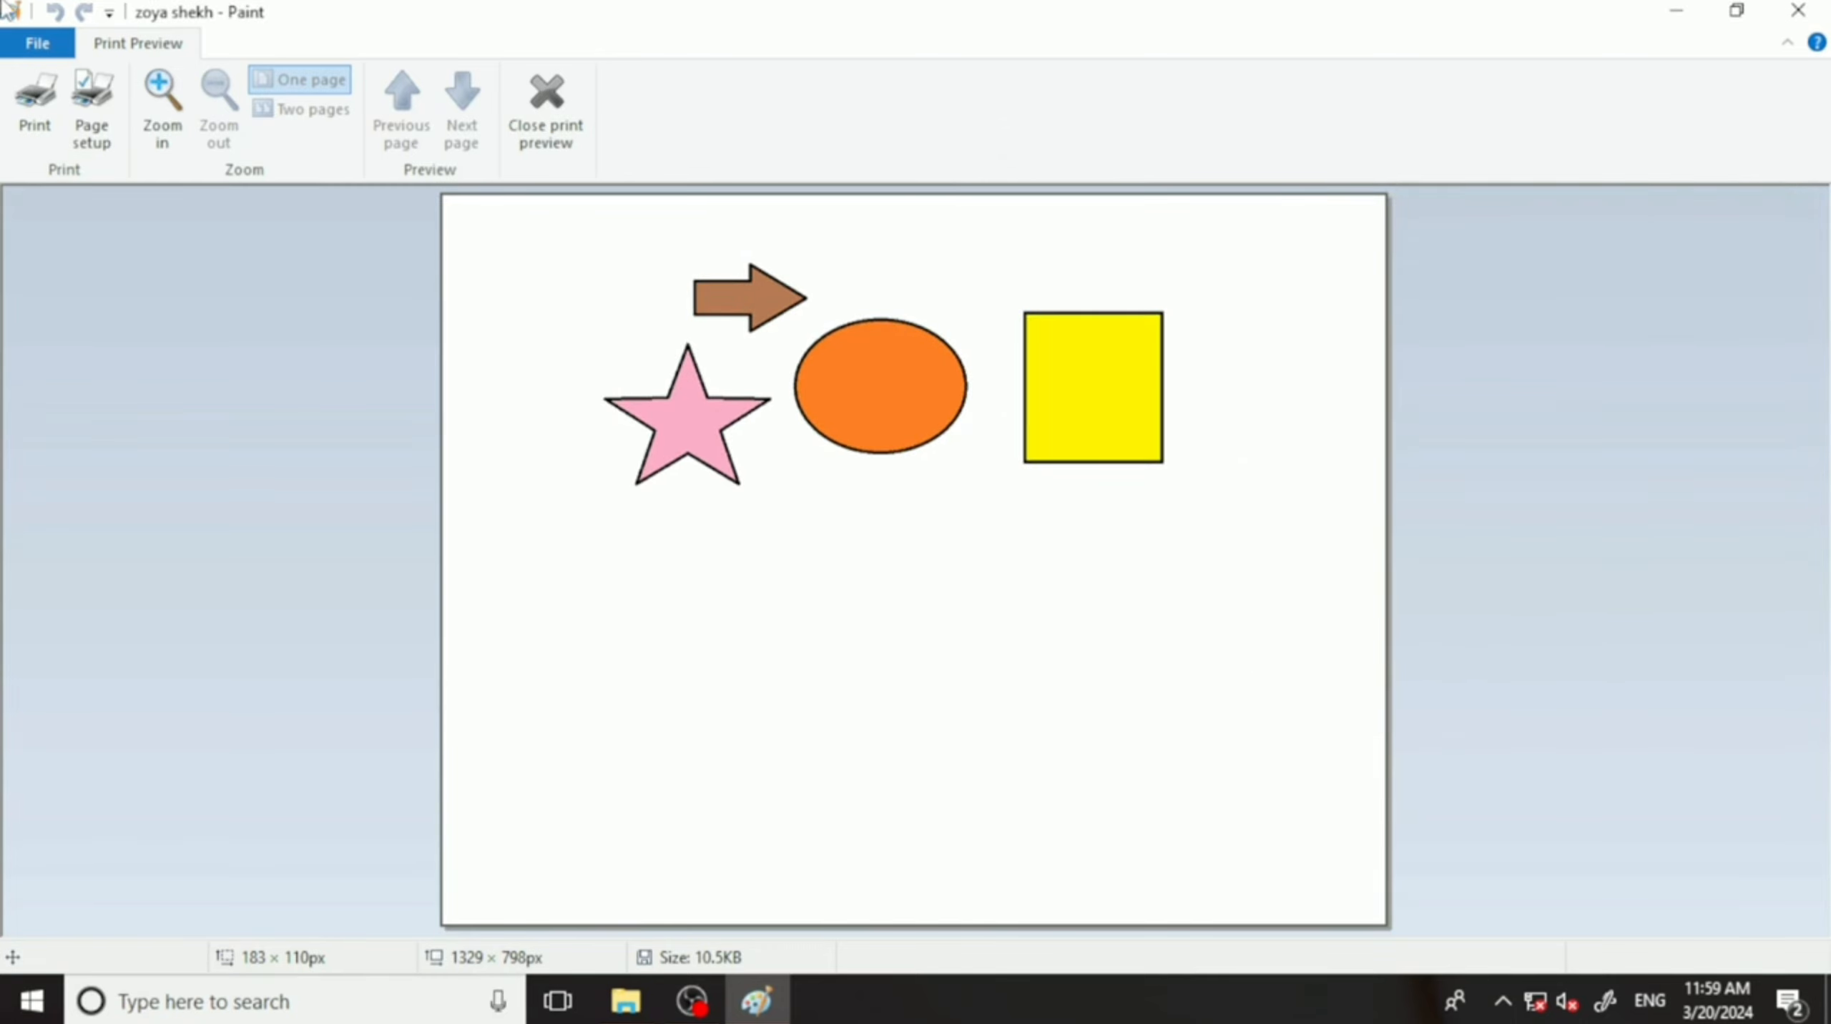
# Reopen Page Setup, set the right margin to 2 inches and apply it to the print preview.
pyautogui.click(39, 41)
pyautogui.moveTo(121, 344)
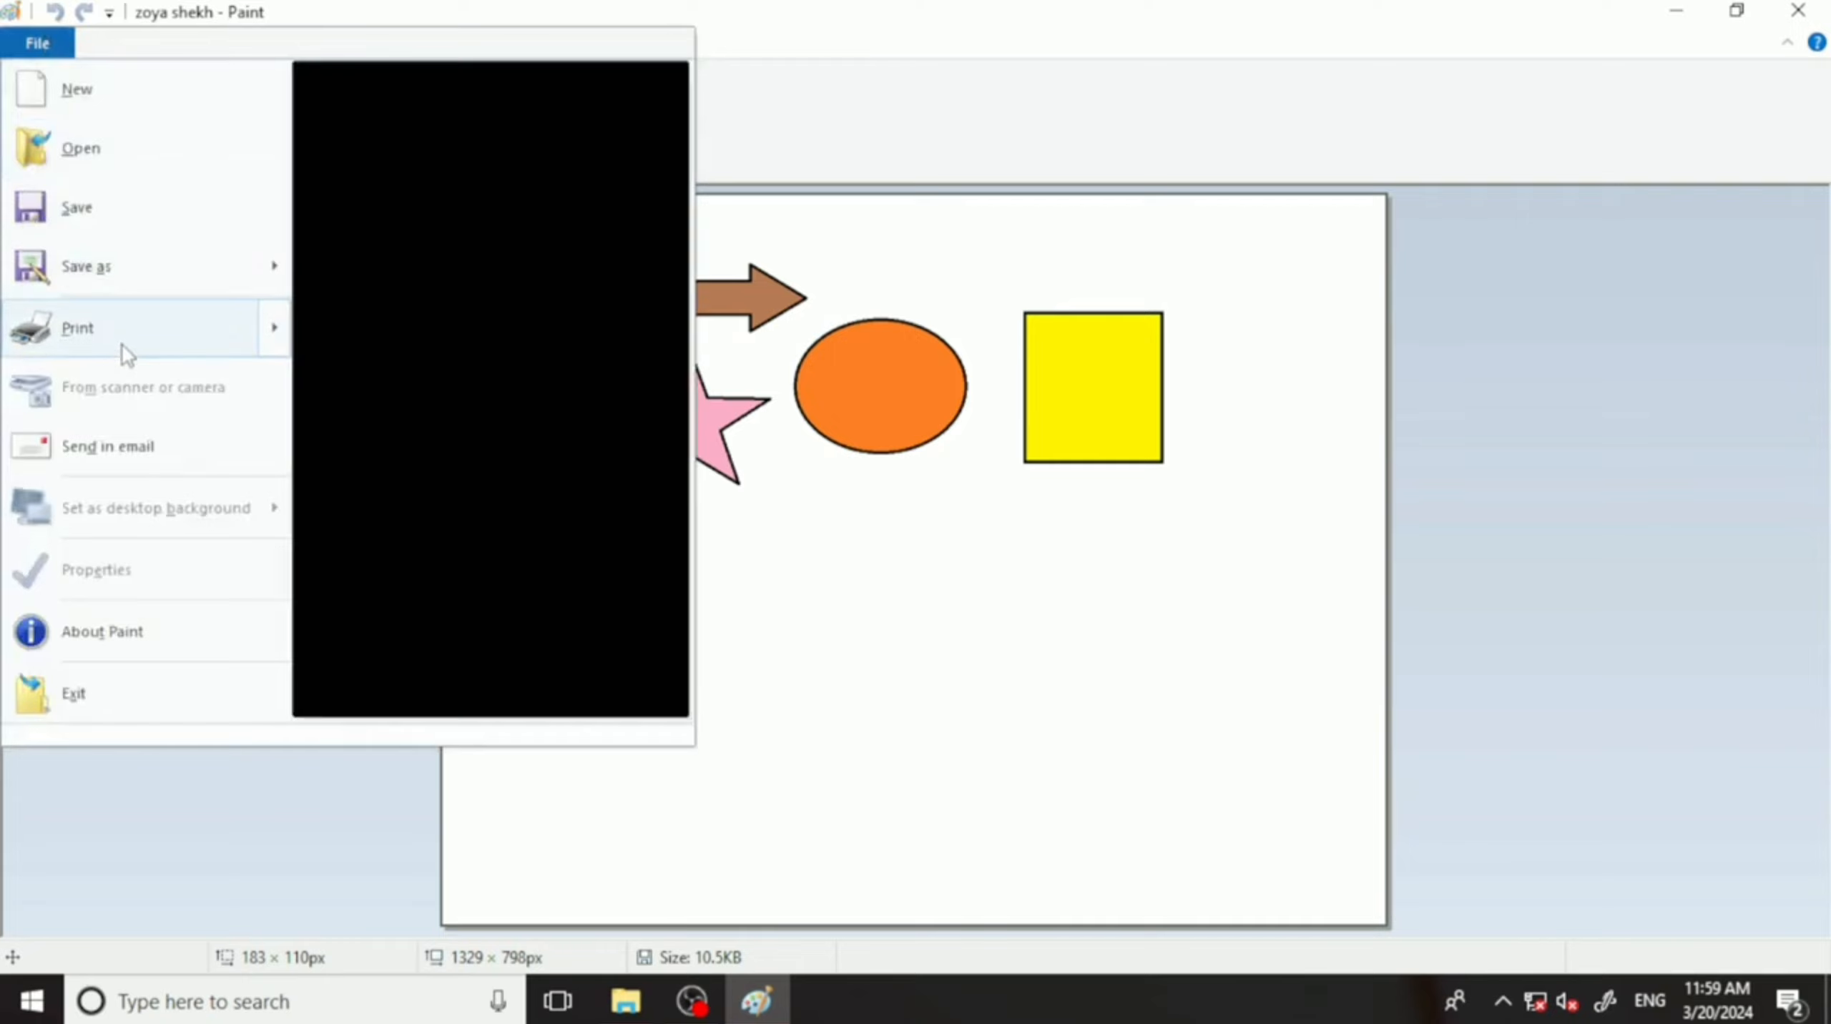
pyautogui.click(394, 192)
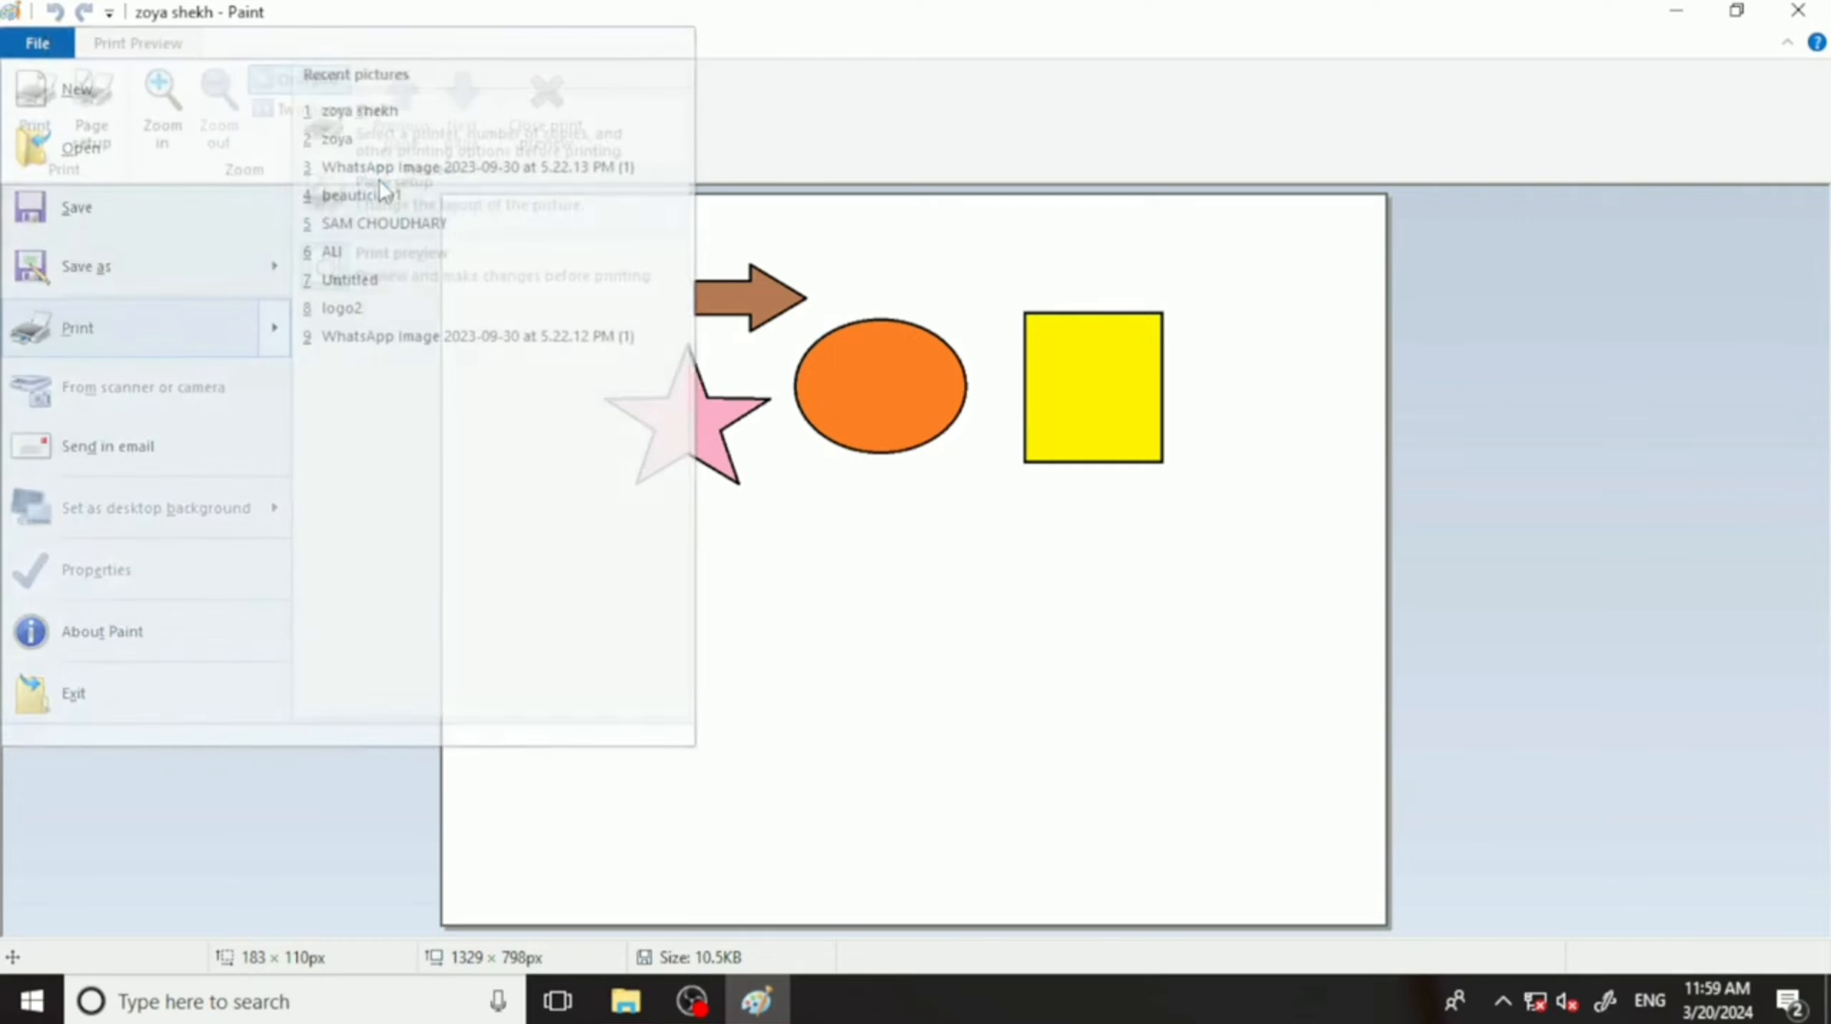
pyautogui.moveTo(934, 208); pyautogui.dragTo(1439, 185)
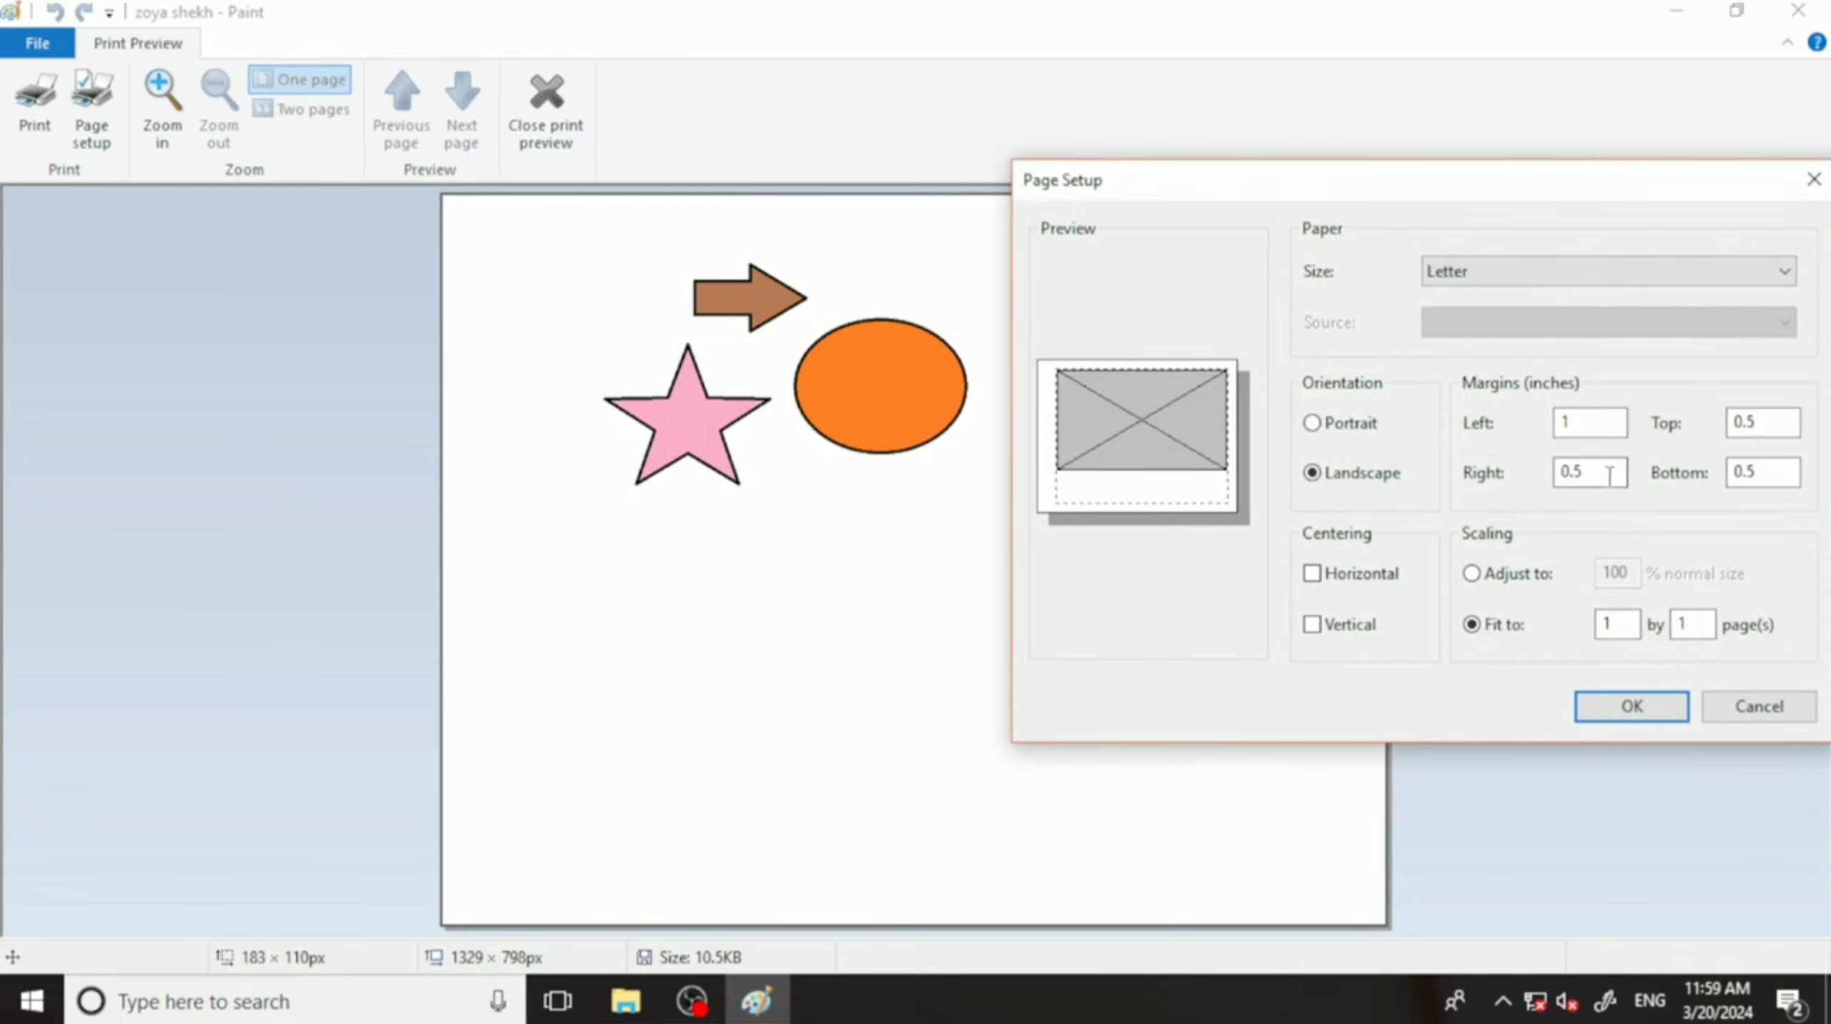
pyautogui.moveTo(1556, 193); pyautogui.dragTo(637, 394)
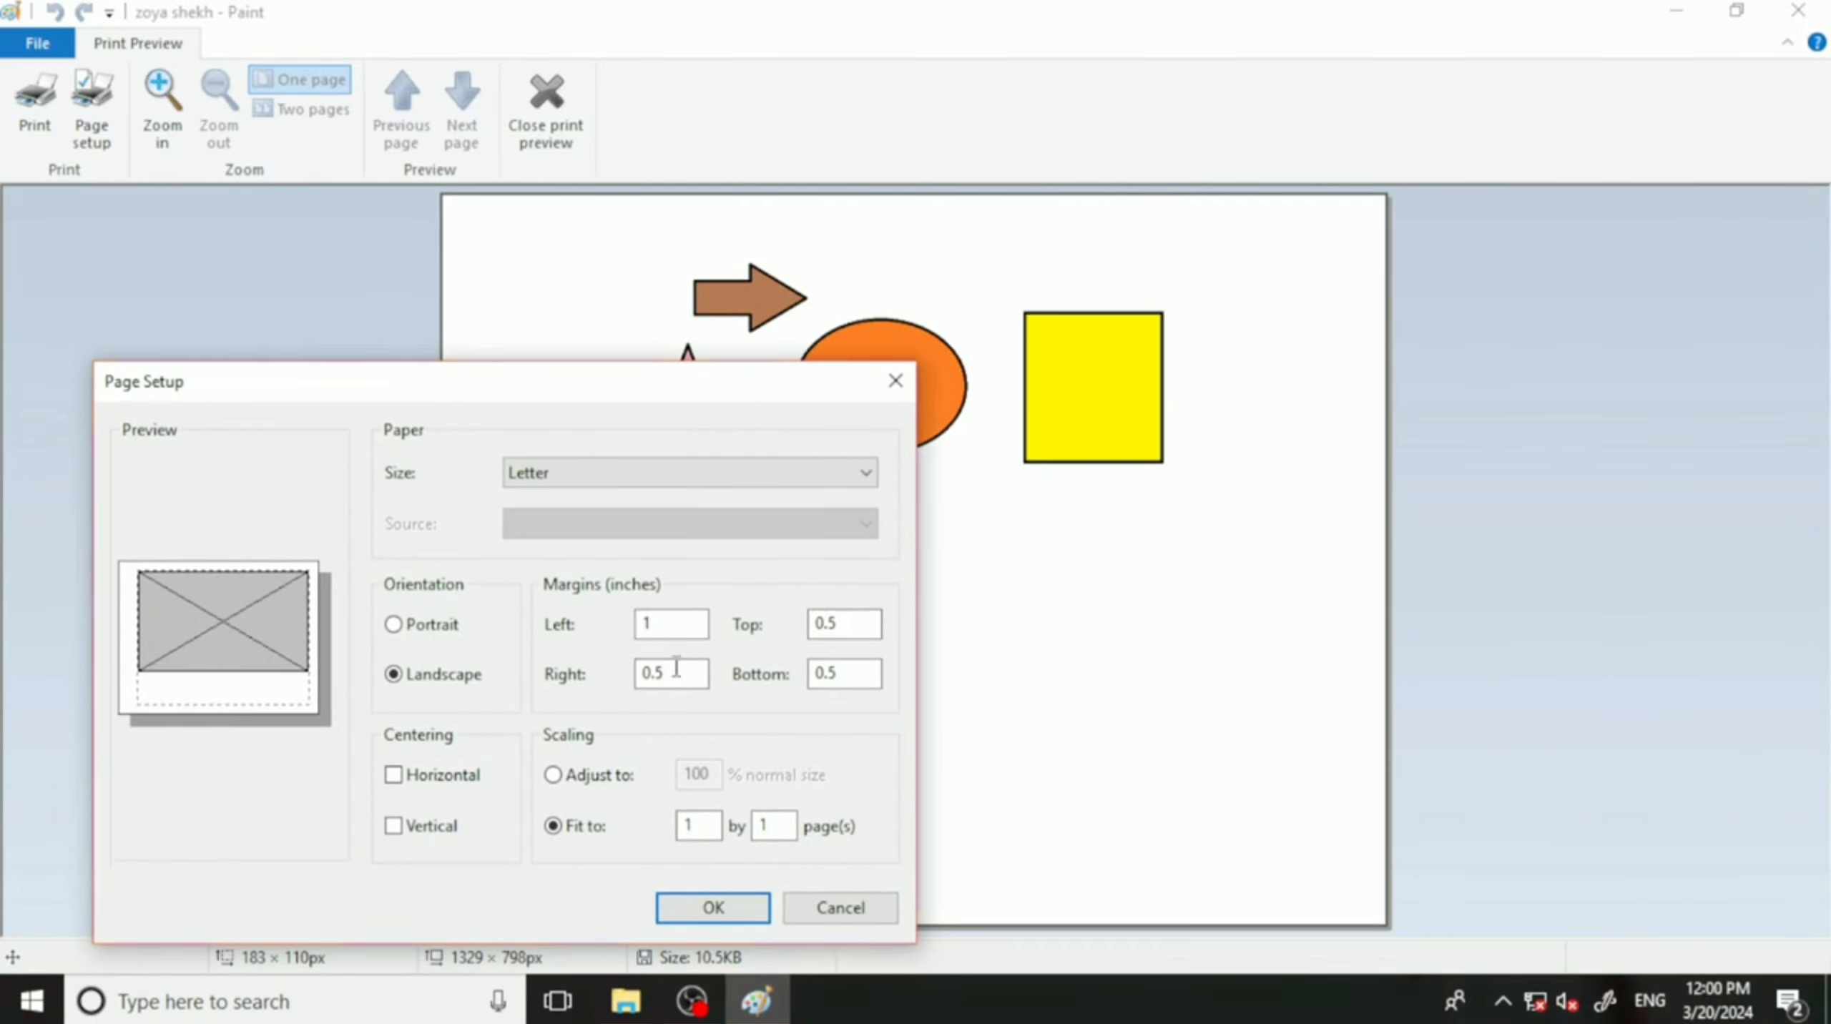
pyautogui.moveTo(675, 667); pyautogui.dragTo(612, 688)
pyautogui.write('2')
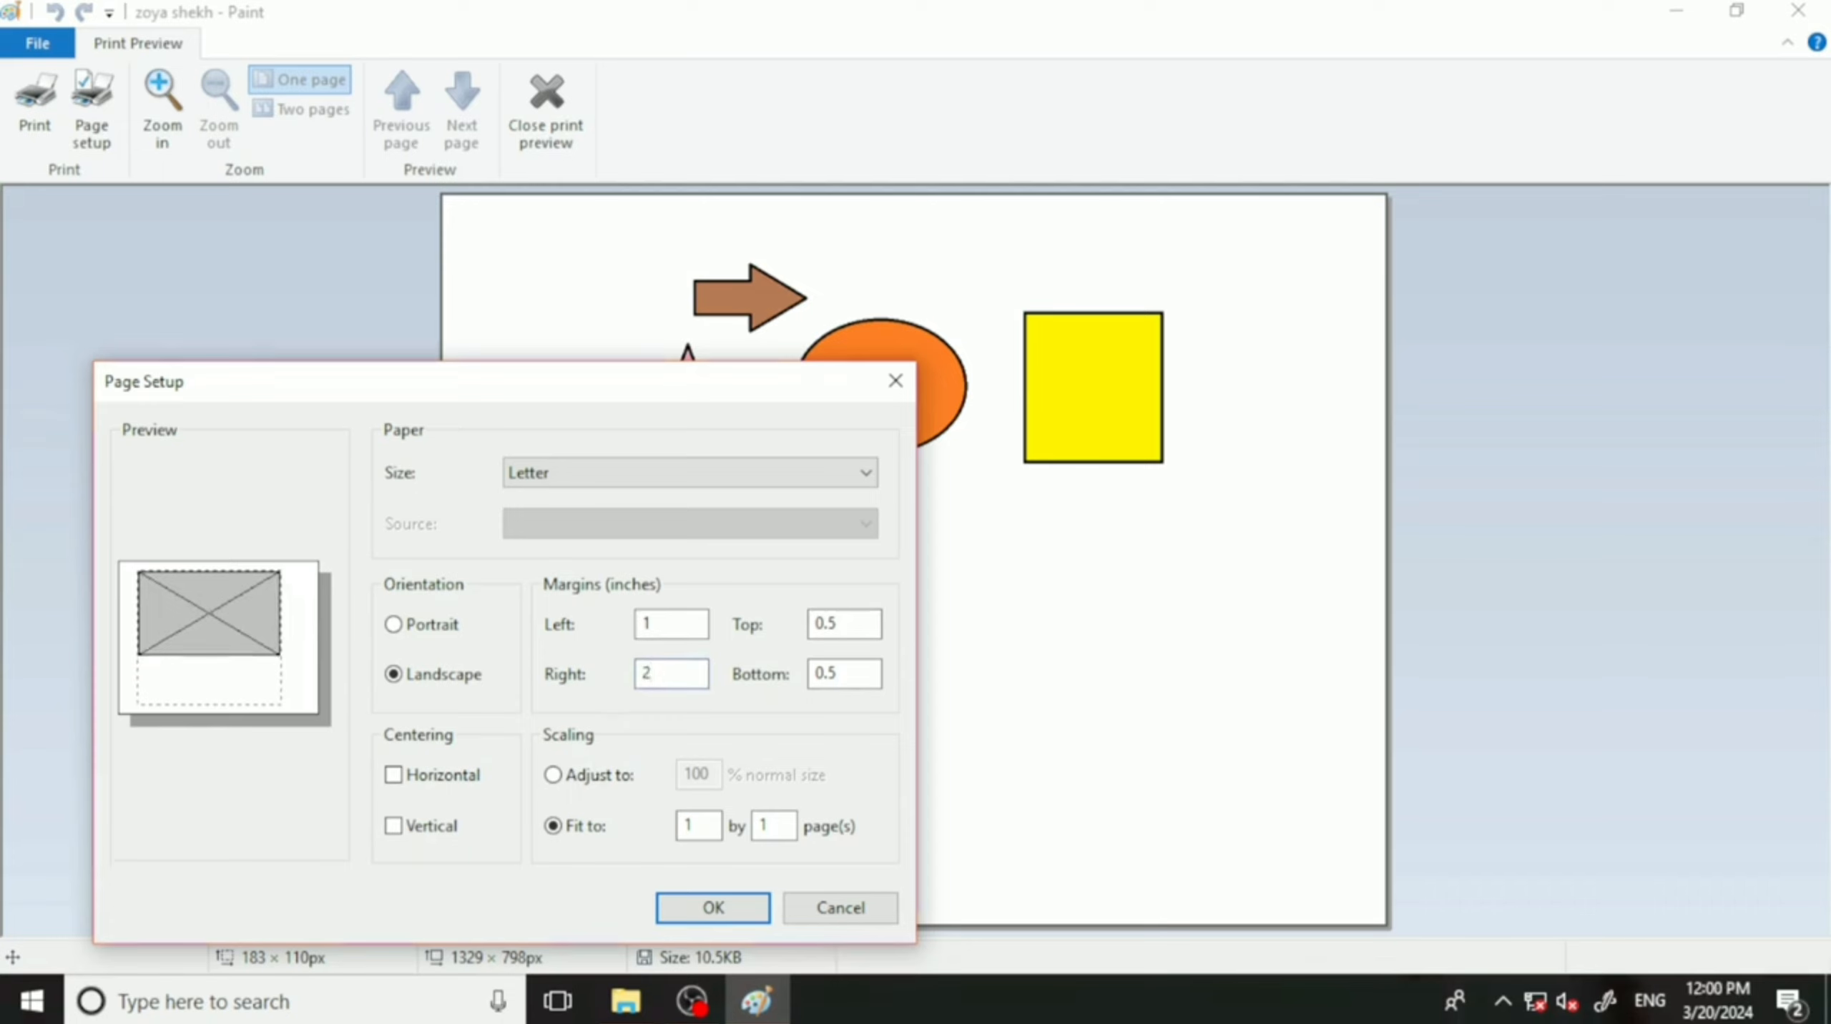
pyautogui.click(681, 907)
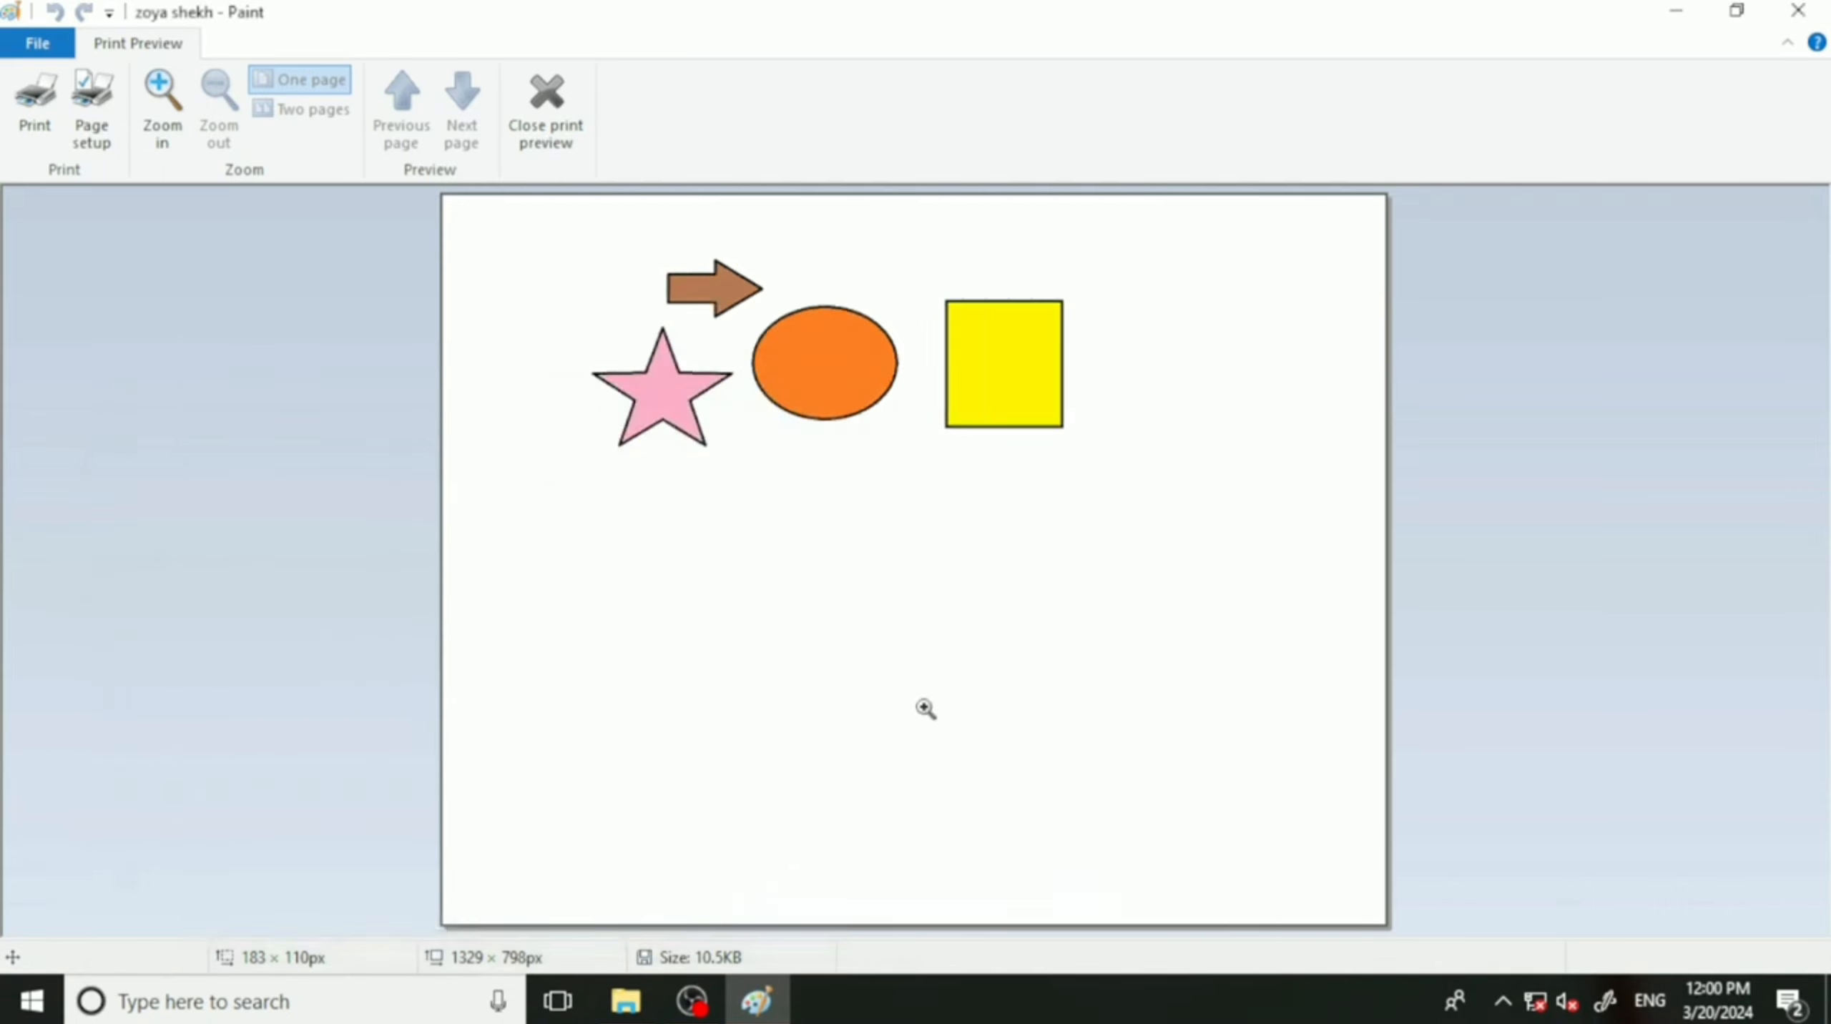
# Reopen Page Setup and try a right margin of 1 inch.
pyautogui.click(37, 46)
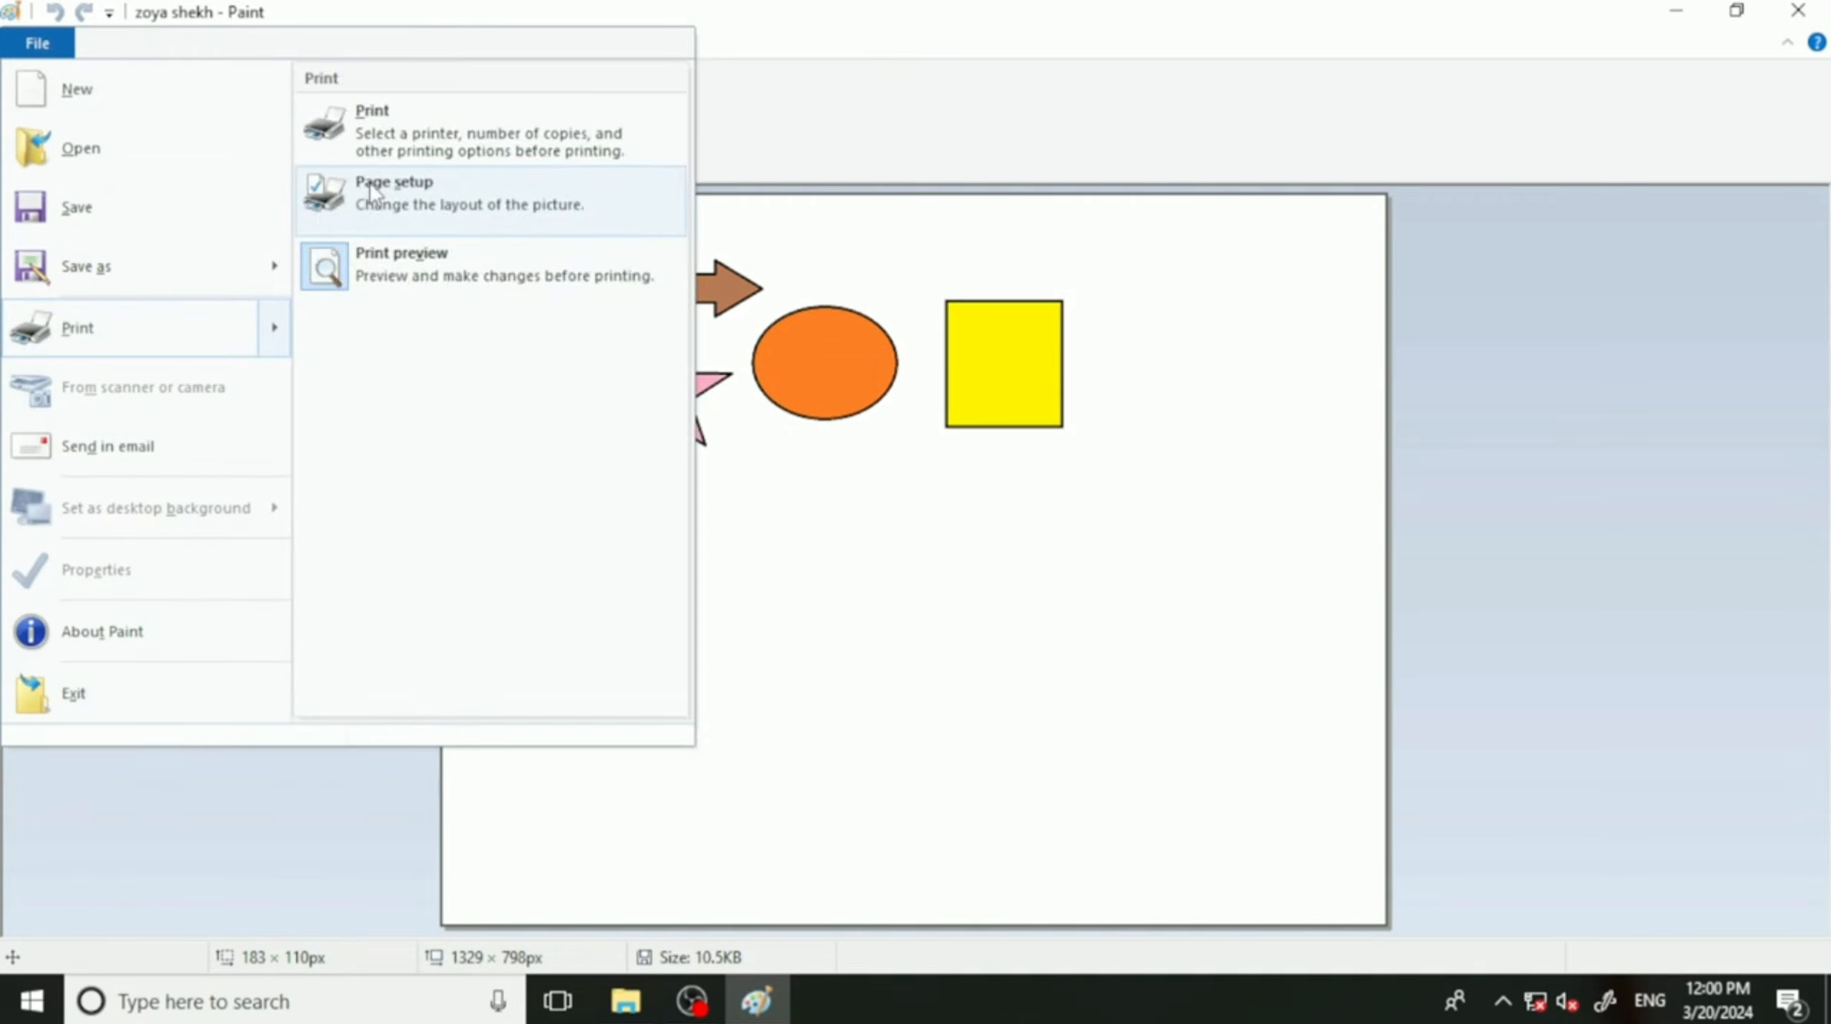
pyautogui.click(372, 233)
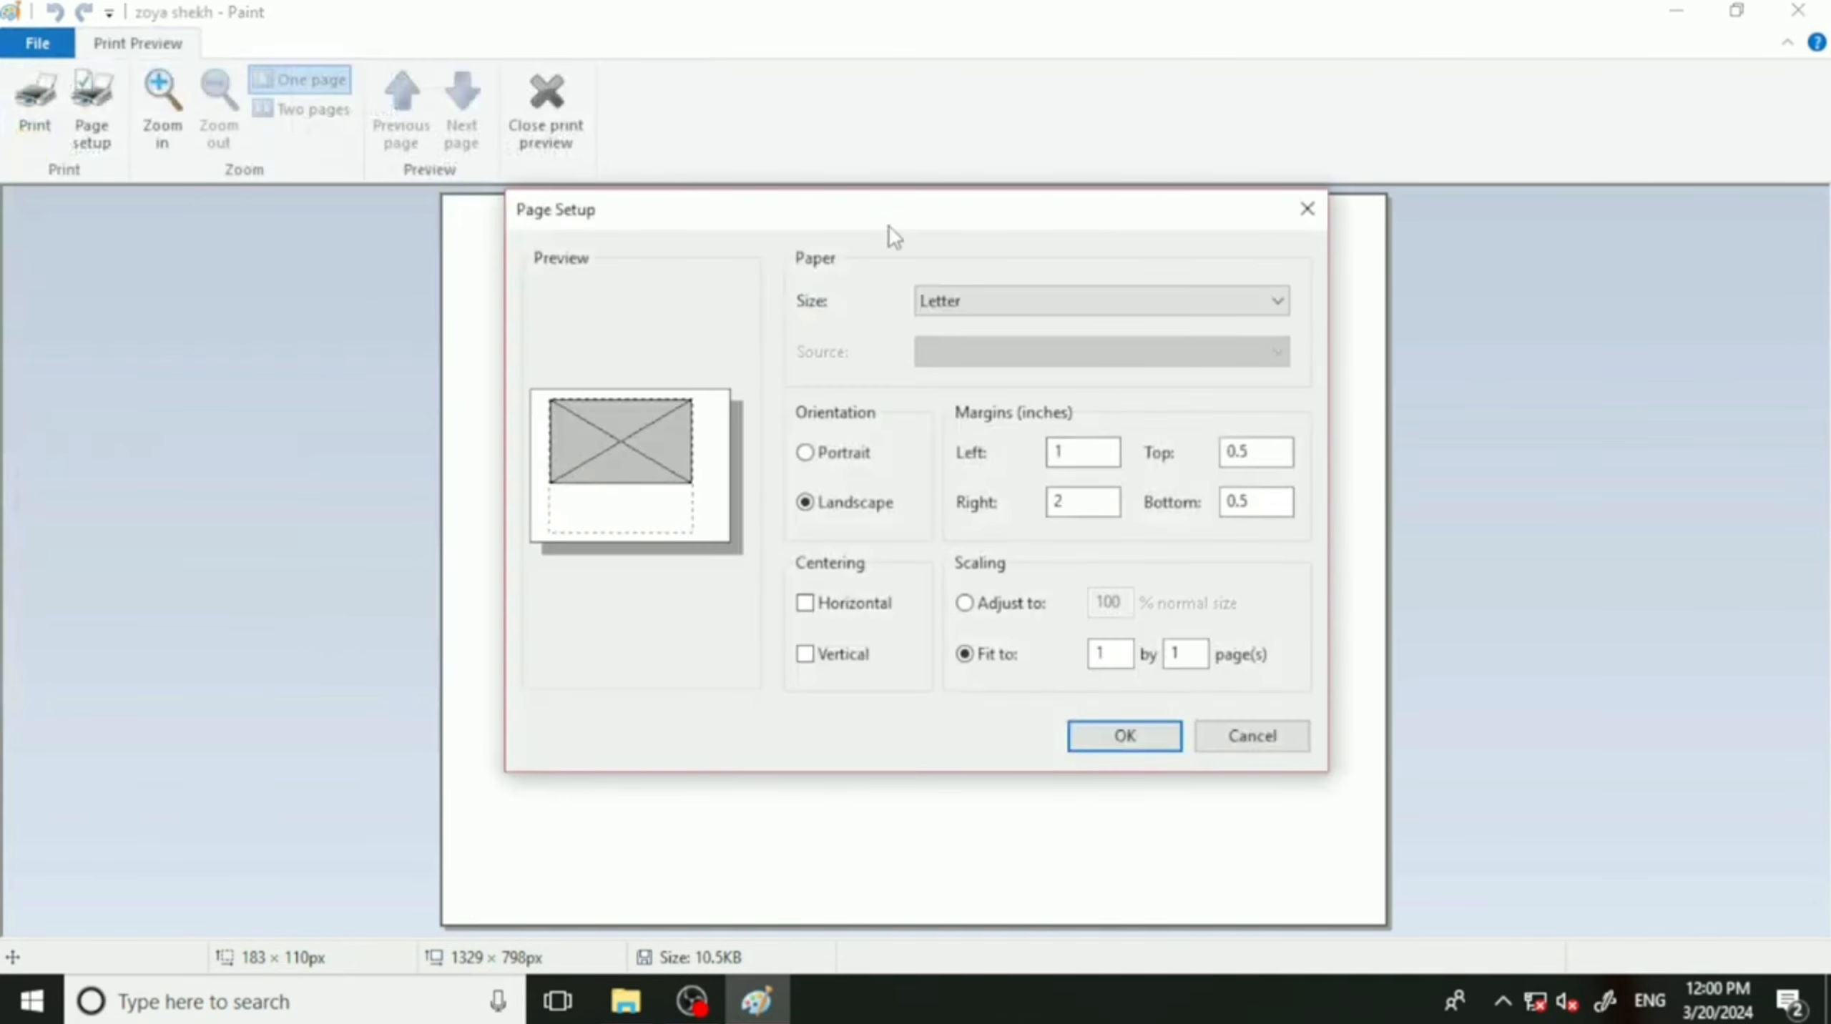
pyautogui.moveTo(888, 226); pyautogui.dragTo(1342, 347)
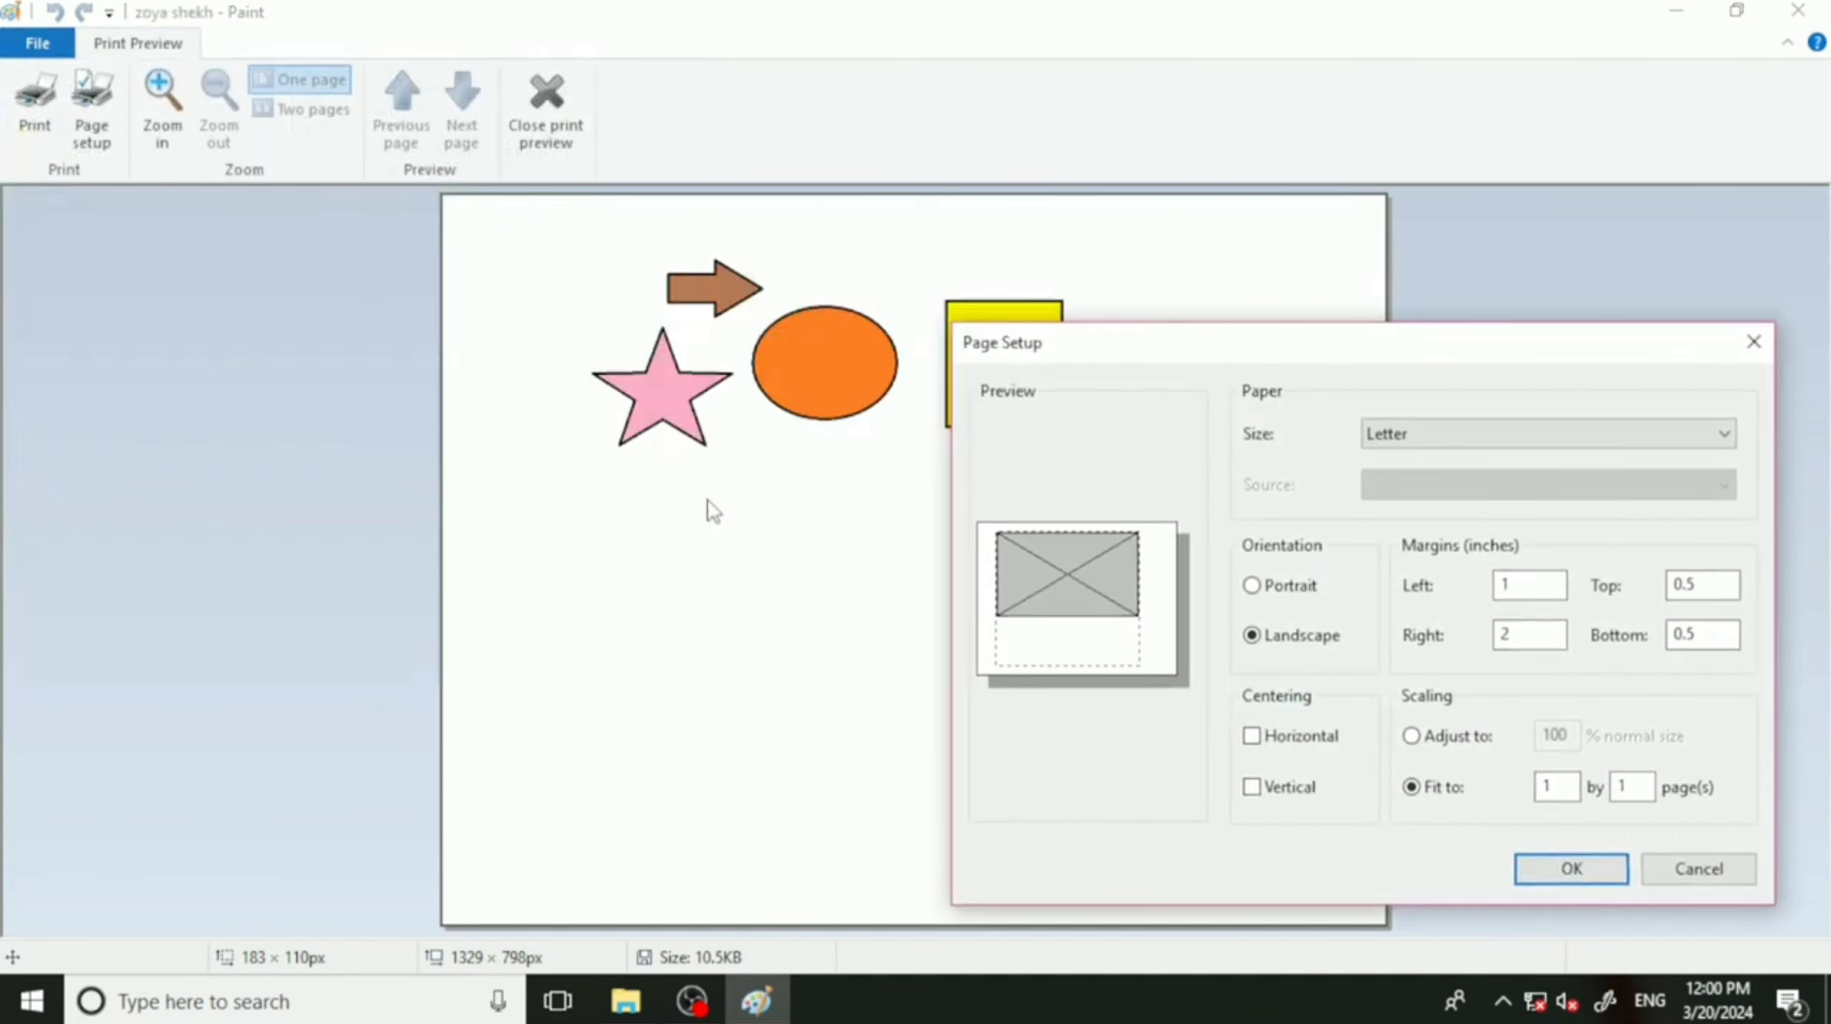
pyautogui.moveTo(1297, 347); pyautogui.dragTo(838, 260)
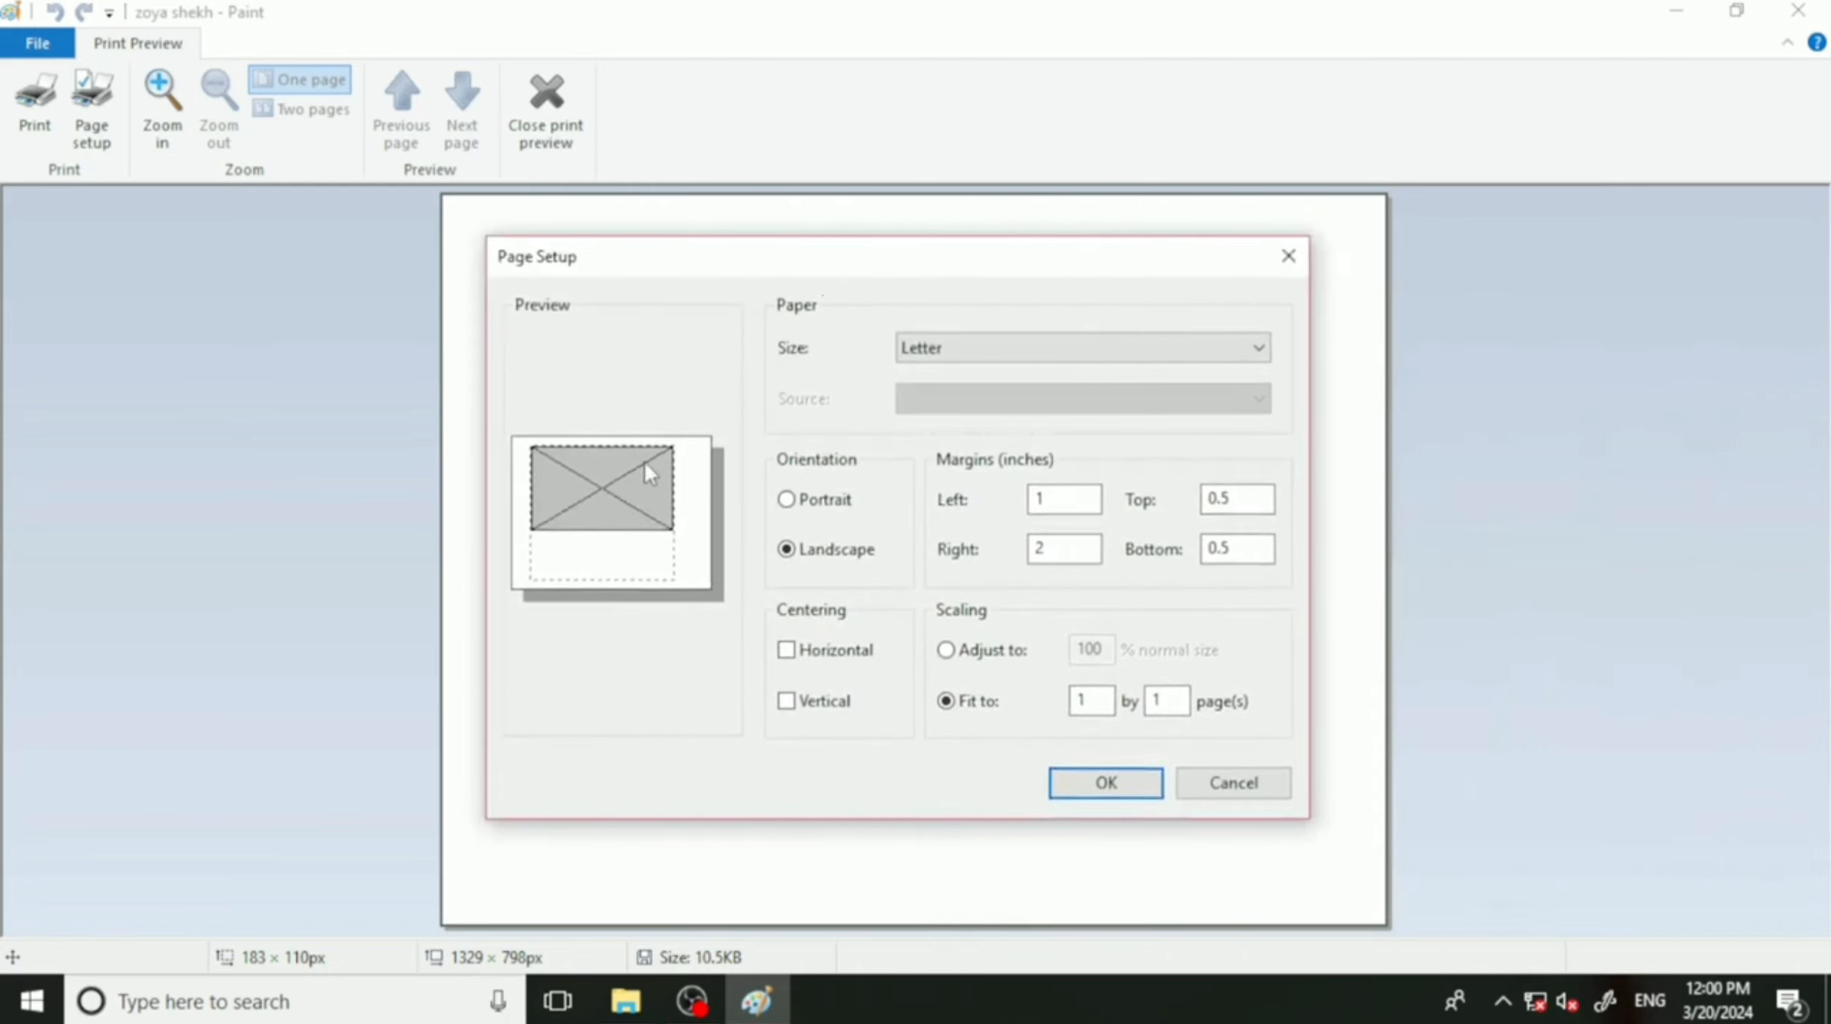
pyautogui.moveTo(1095, 549); pyautogui.dragTo(994, 567)
pyautogui.write('1')
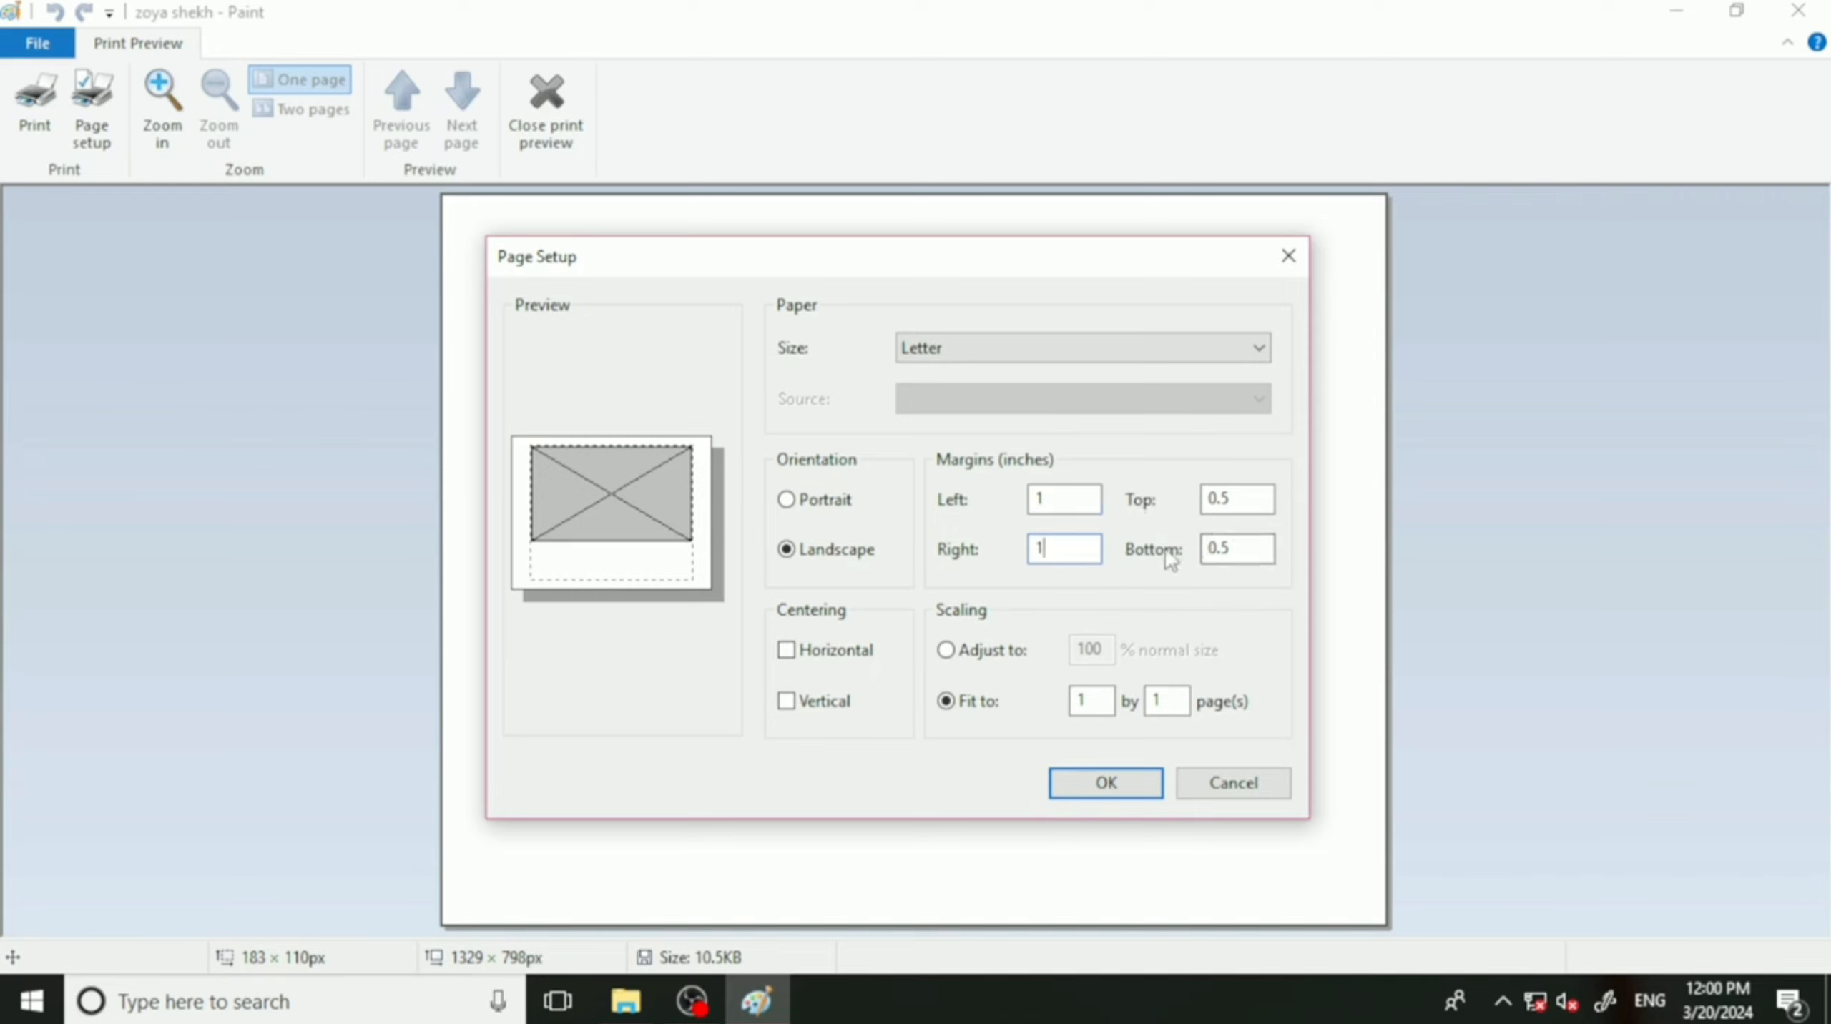
# Try a top margin of 2 inches, restore it to 0.5, and try bottom margins of 1 and 3 inches.
pyautogui.doubleClick(1227, 499)
pyautogui.write('2')
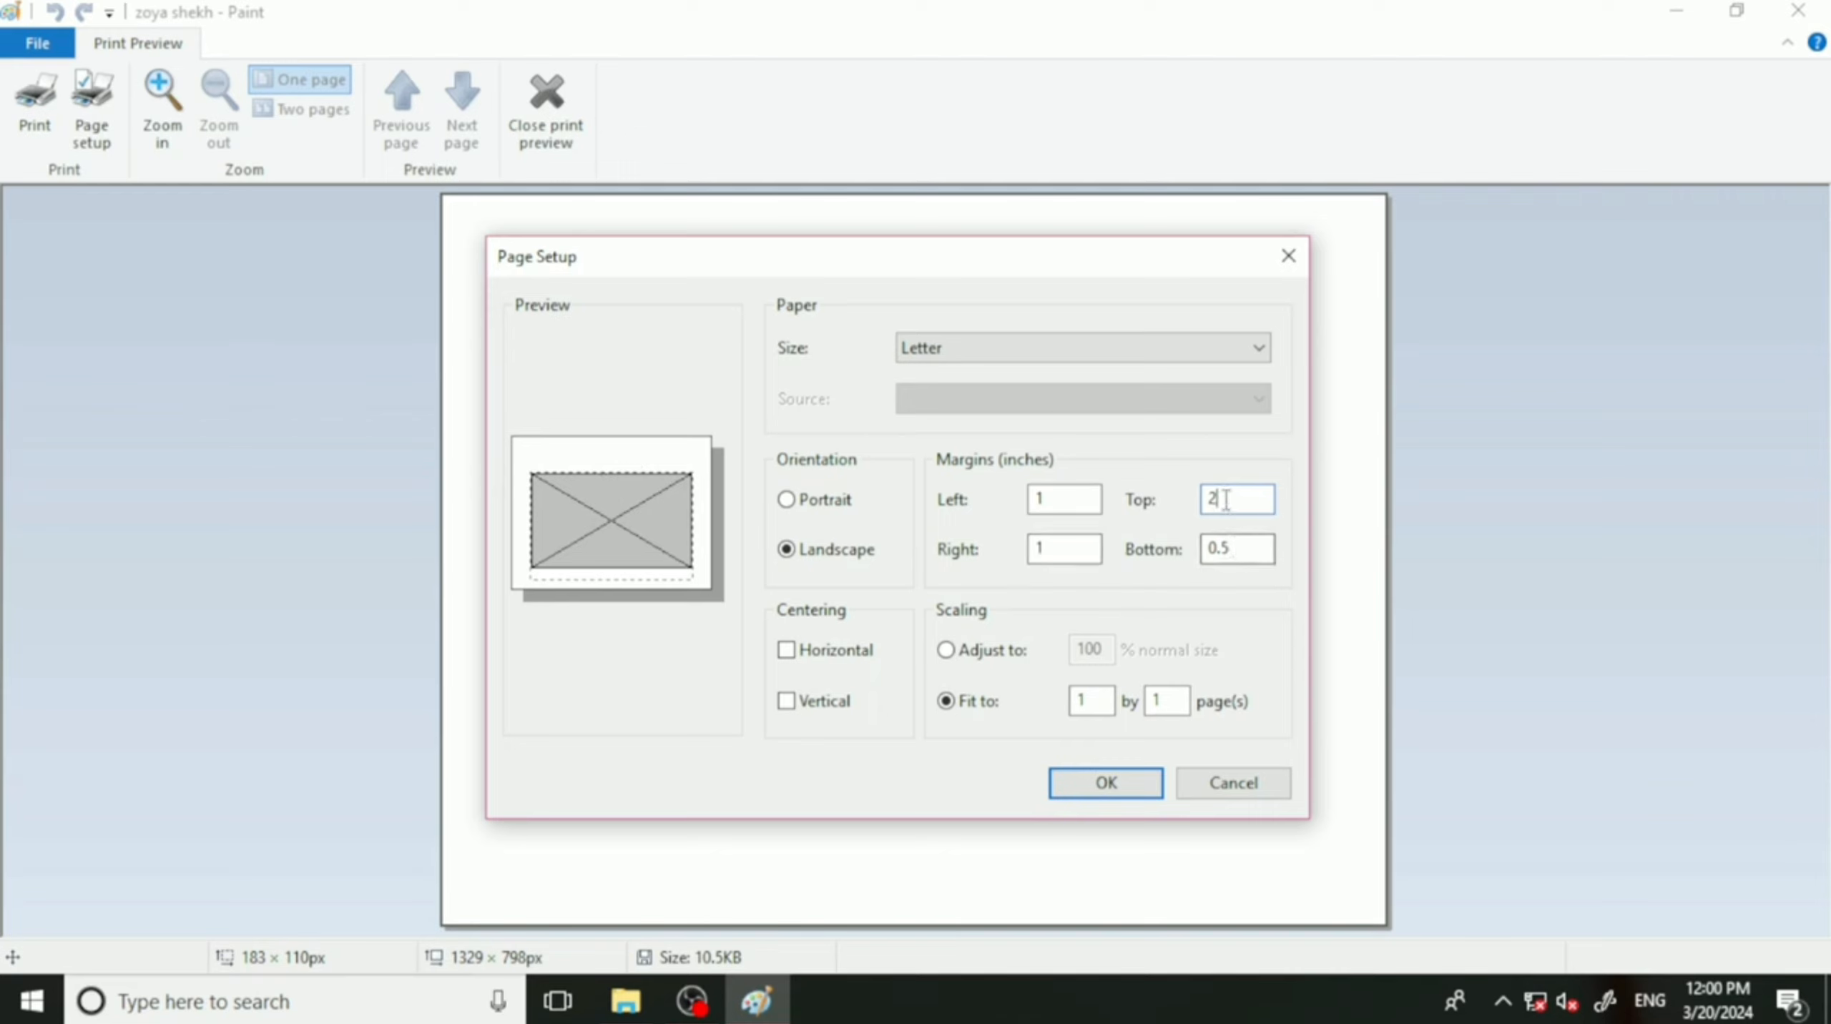
pyautogui.write('0.5')
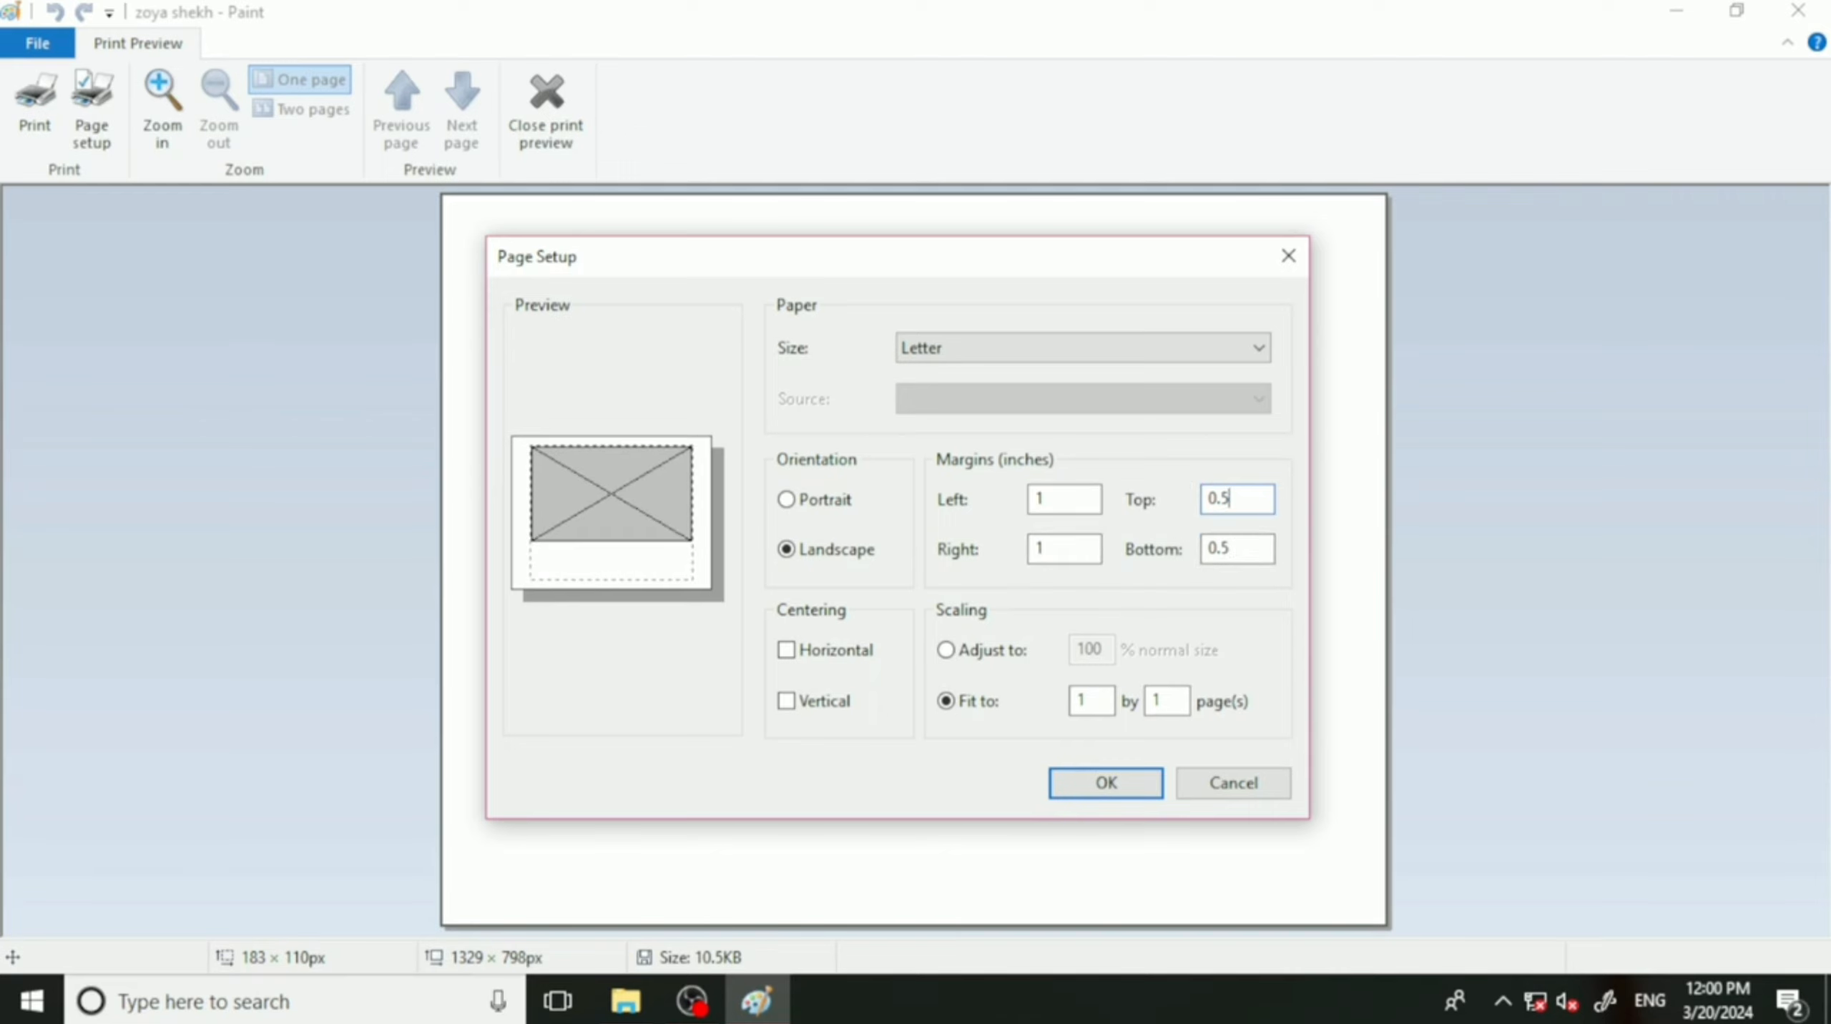
pyautogui.moveTo(1248, 550); pyautogui.dragTo(1156, 610)
pyautogui.write('1')
pyautogui.moveTo(1228, 550); pyautogui.dragTo(1140, 615)
pyautogui.write('3')
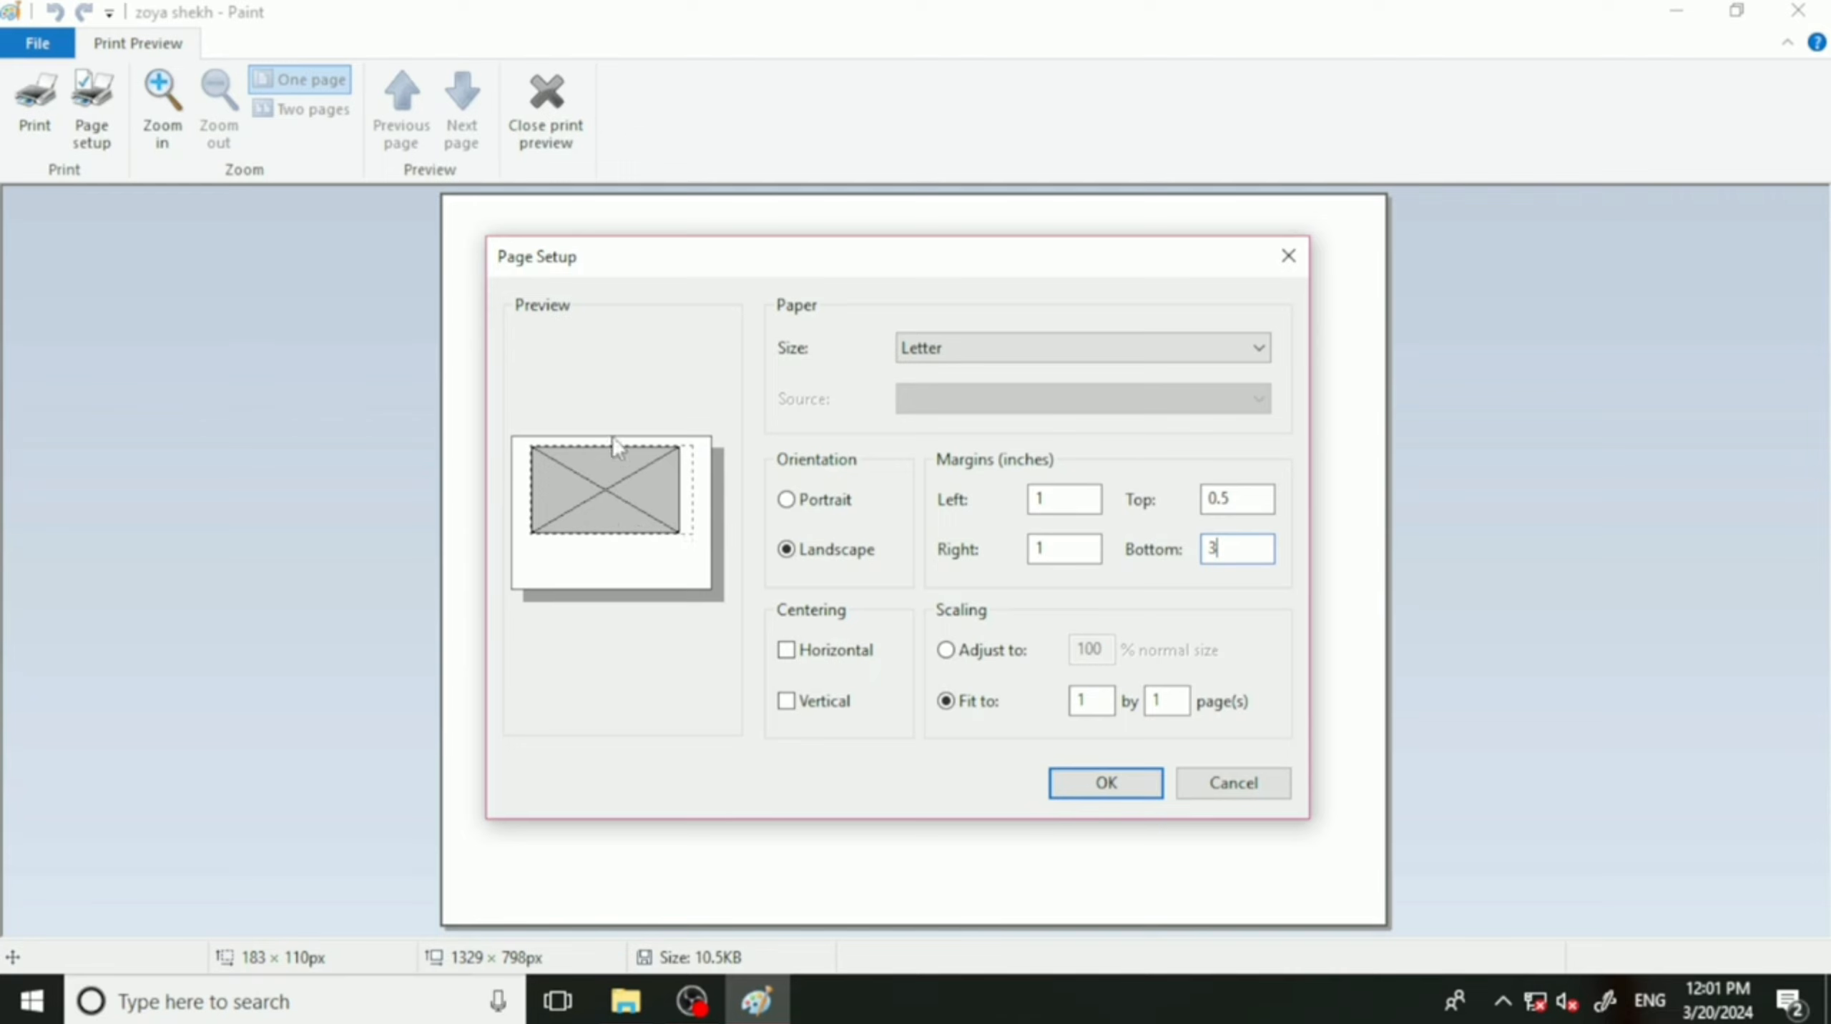
# Try the Portrait orientation, return to Landscape, and try horizontal and vertical centering of the picture on the page.
pyautogui.click(787, 500)
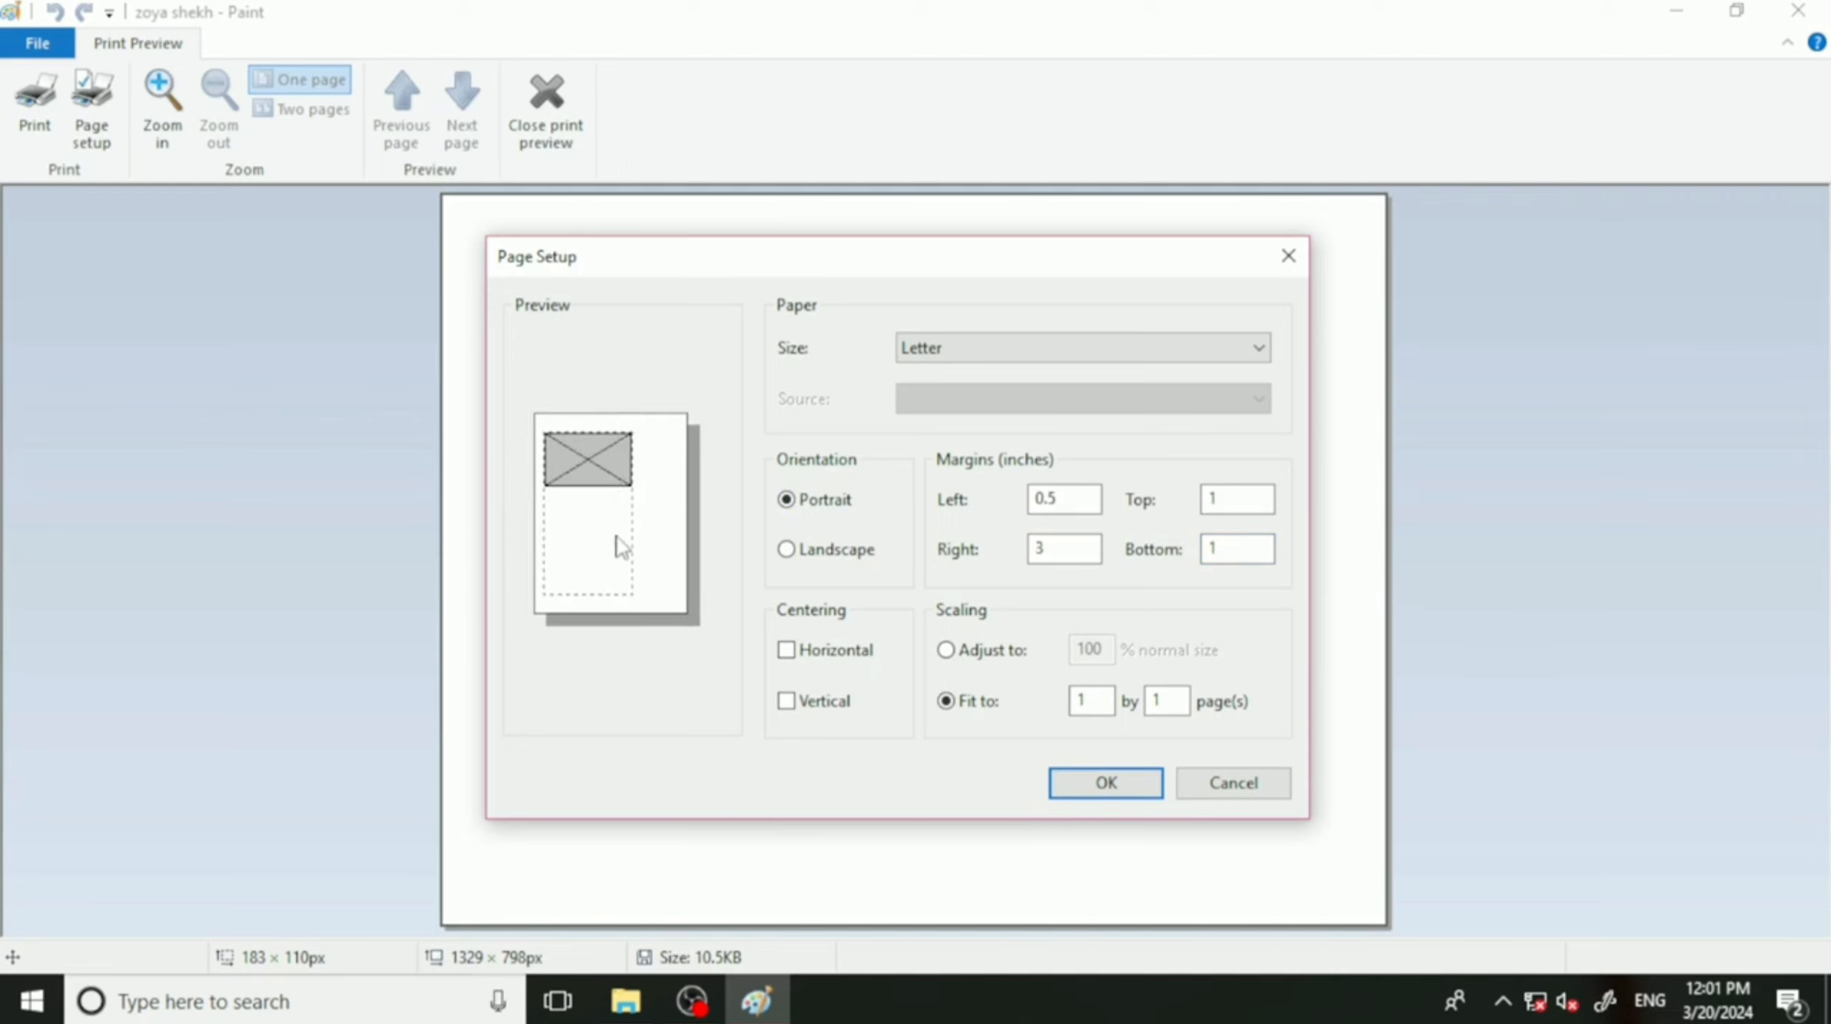
pyautogui.click(787, 550)
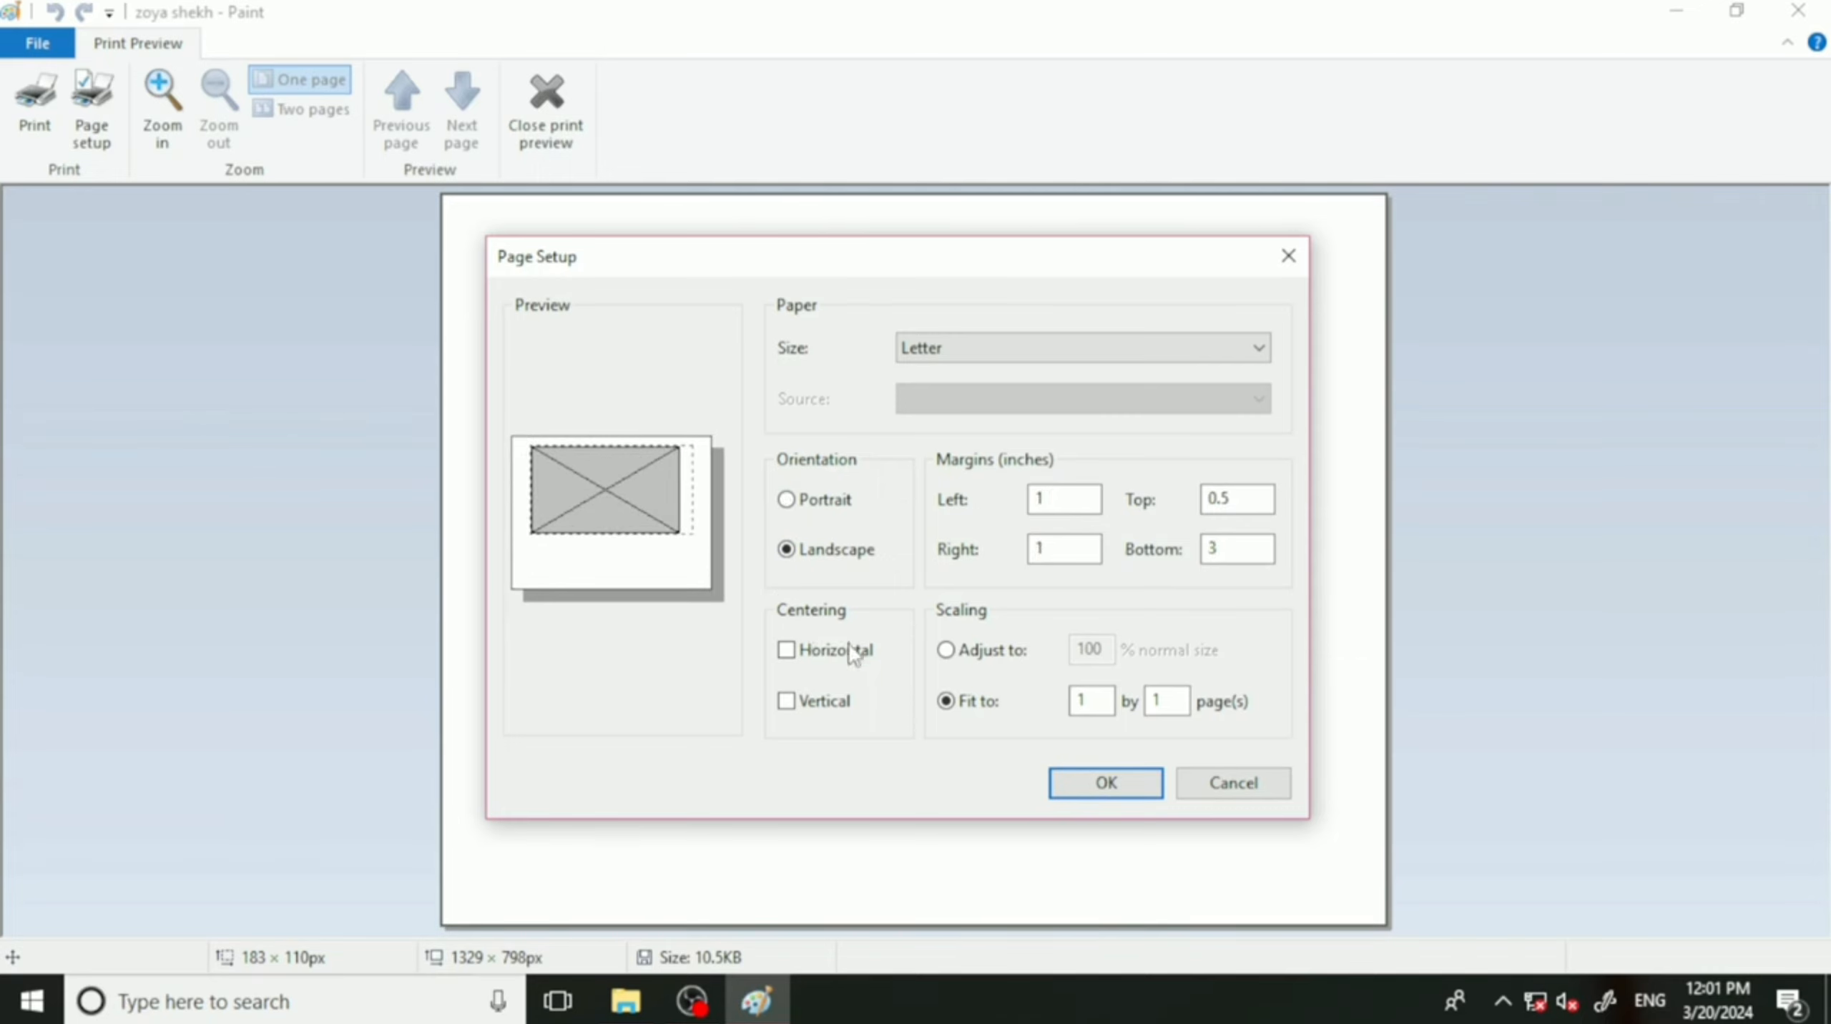
pyautogui.click(793, 650)
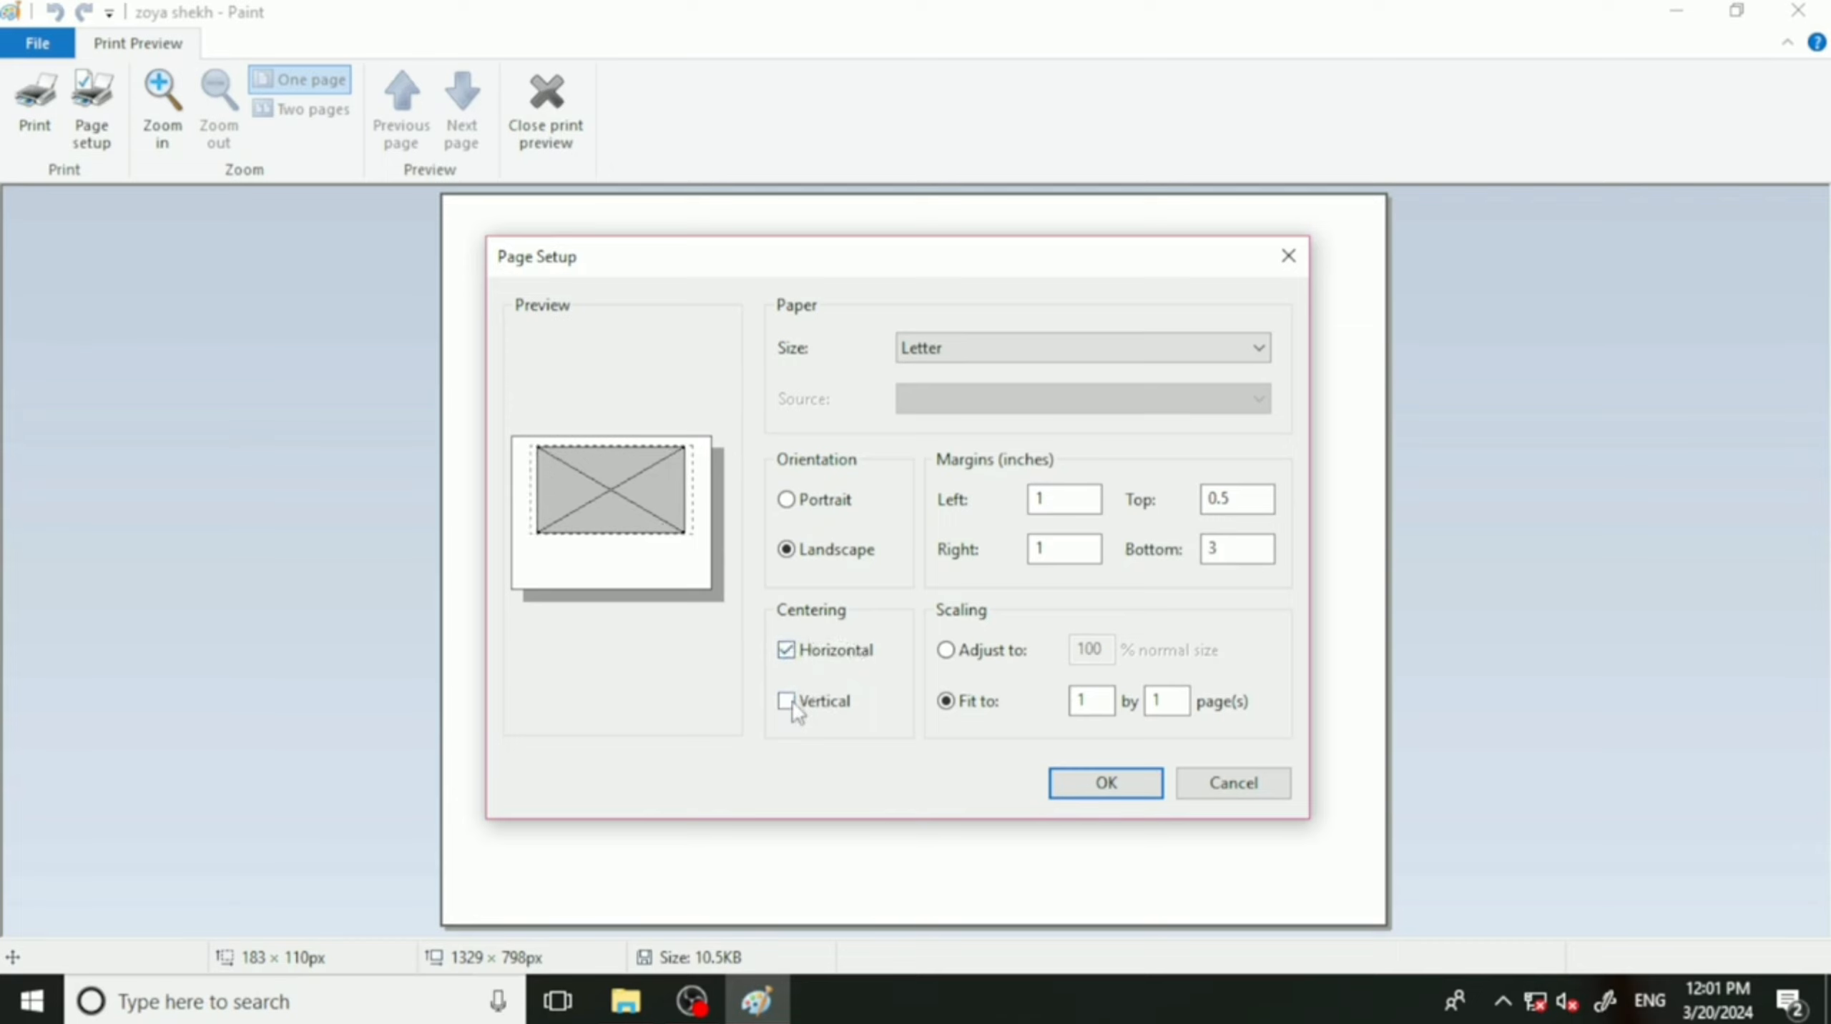
pyautogui.click(795, 650)
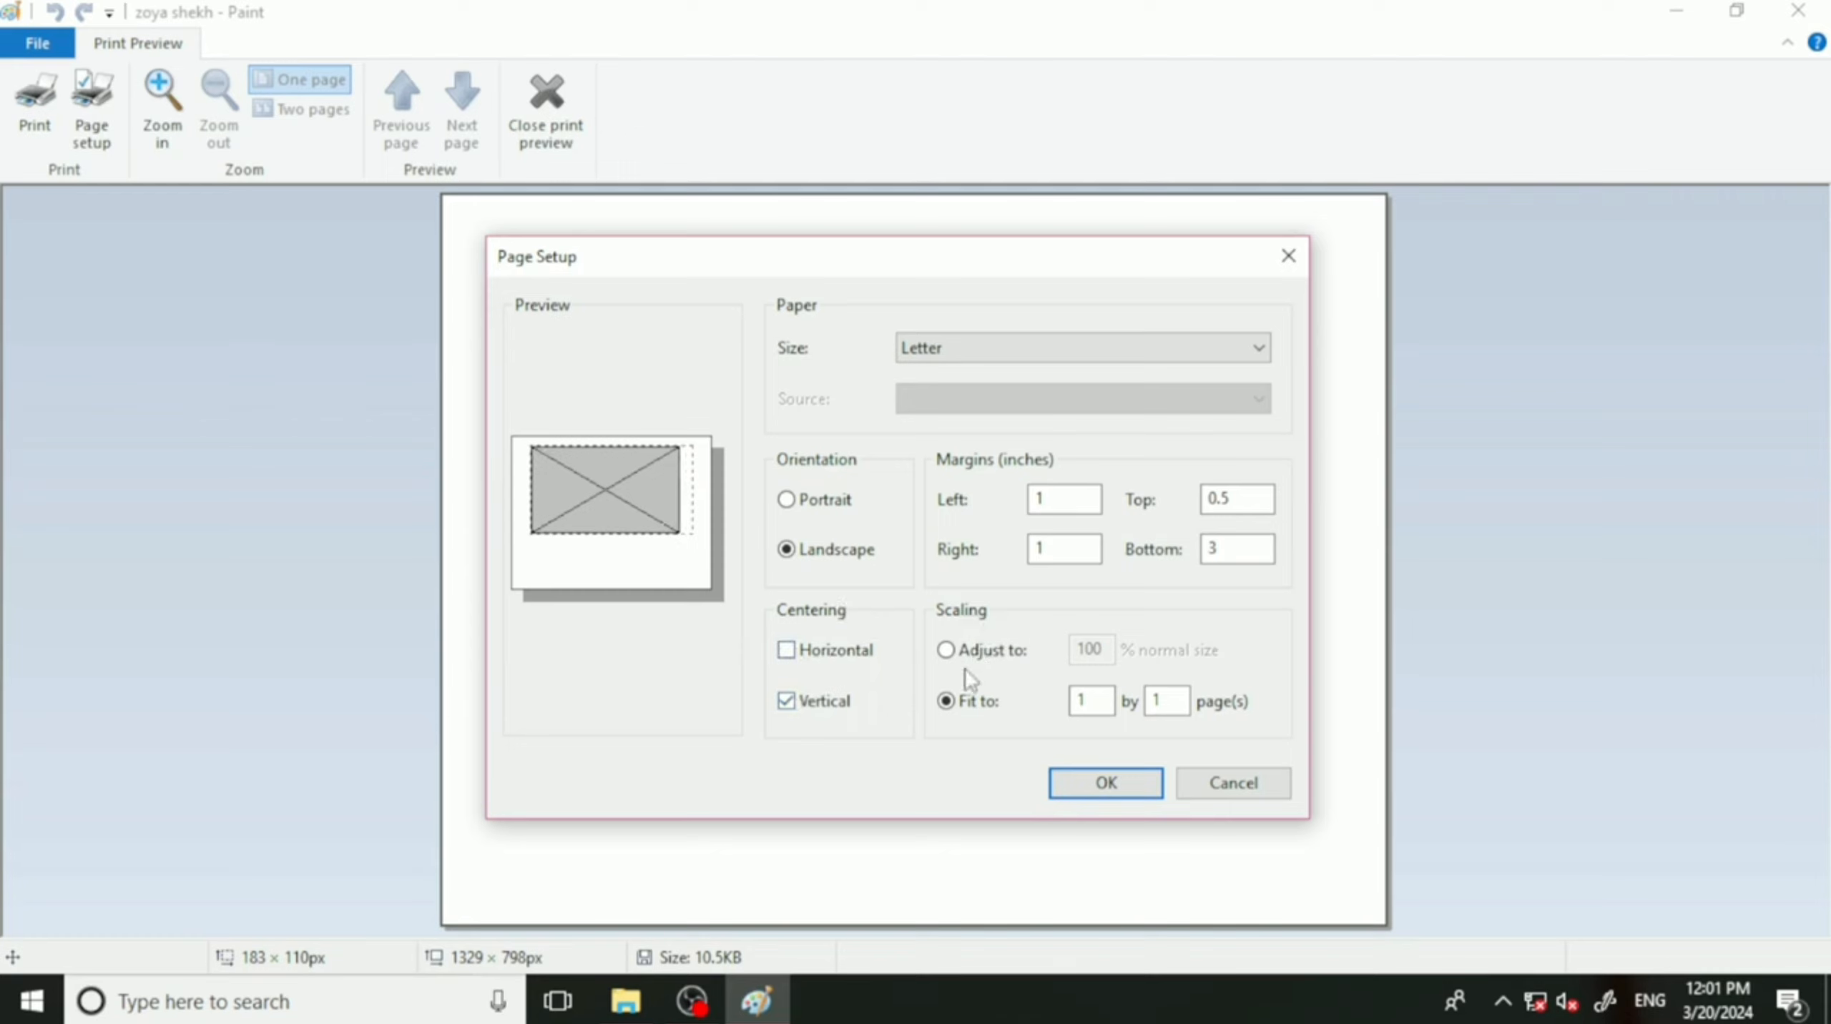
# Try scaling the picture to 50% and 100% of normal size, switch to fitting 2 by 2 pages, and cancel the page setup.
pyautogui.click(946, 650)
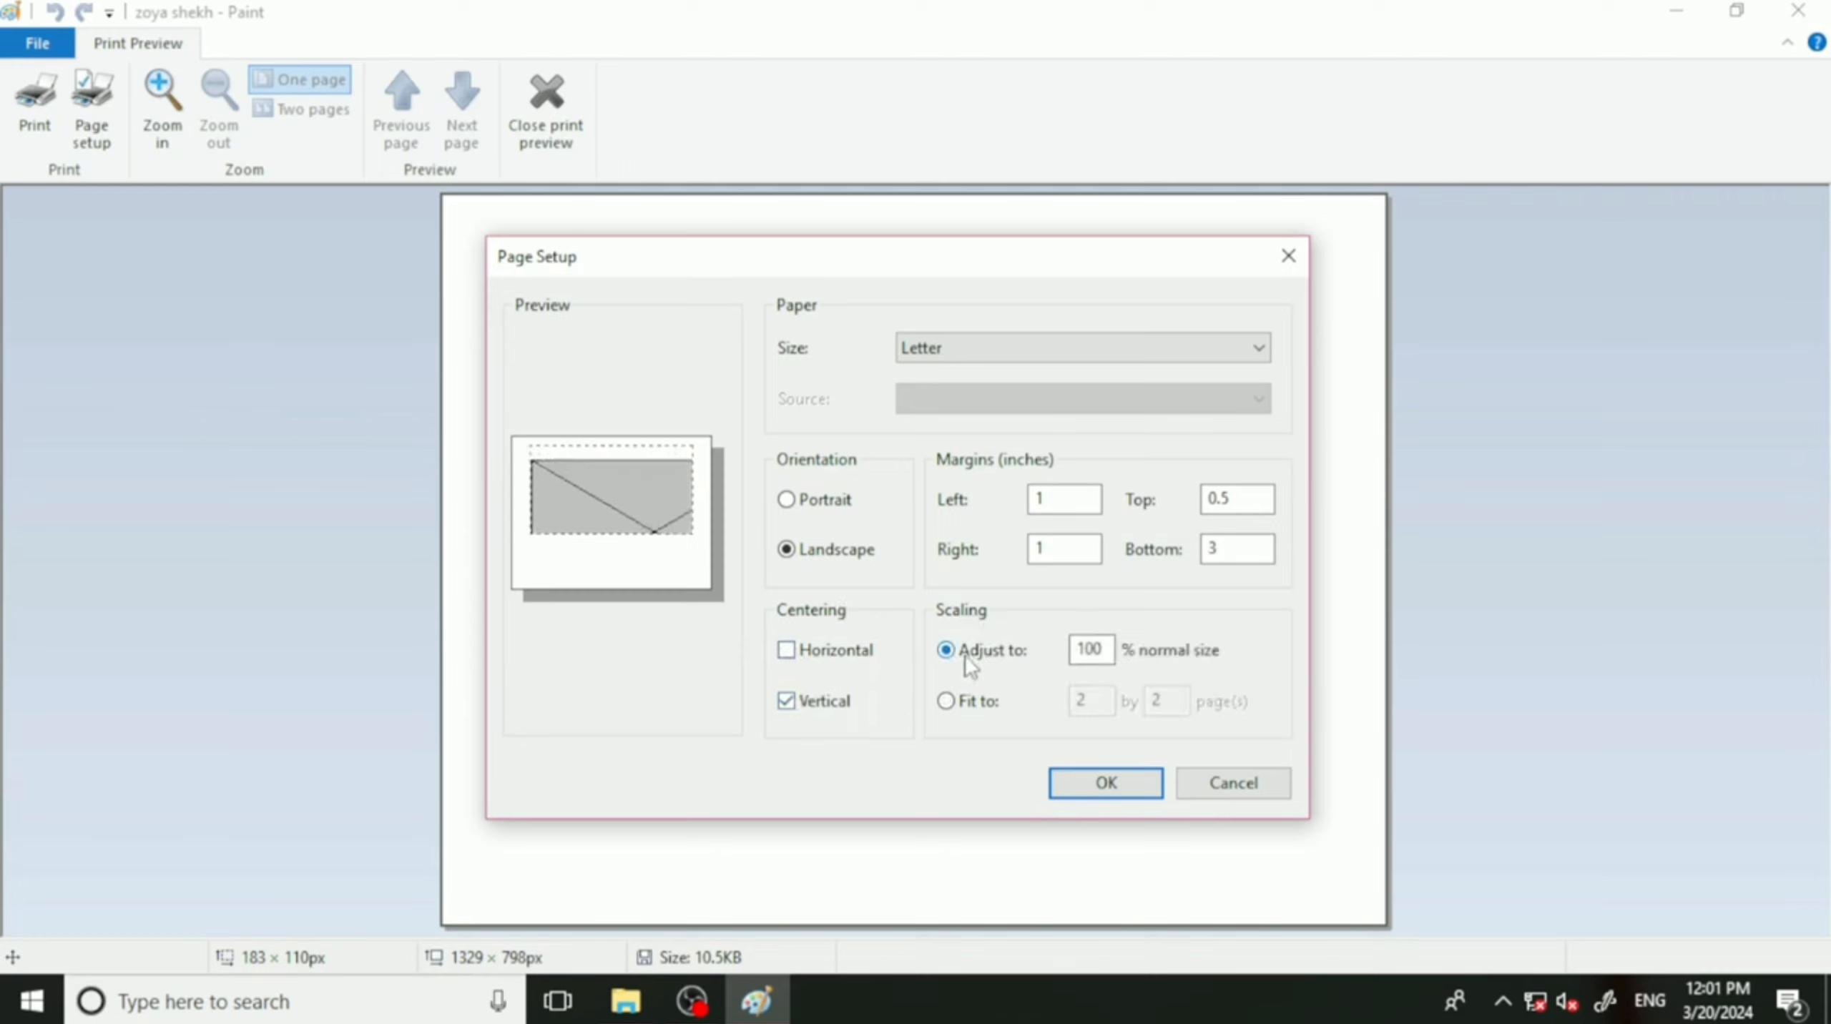
pyautogui.doubleClick(1107, 650)
pyautogui.write('50')
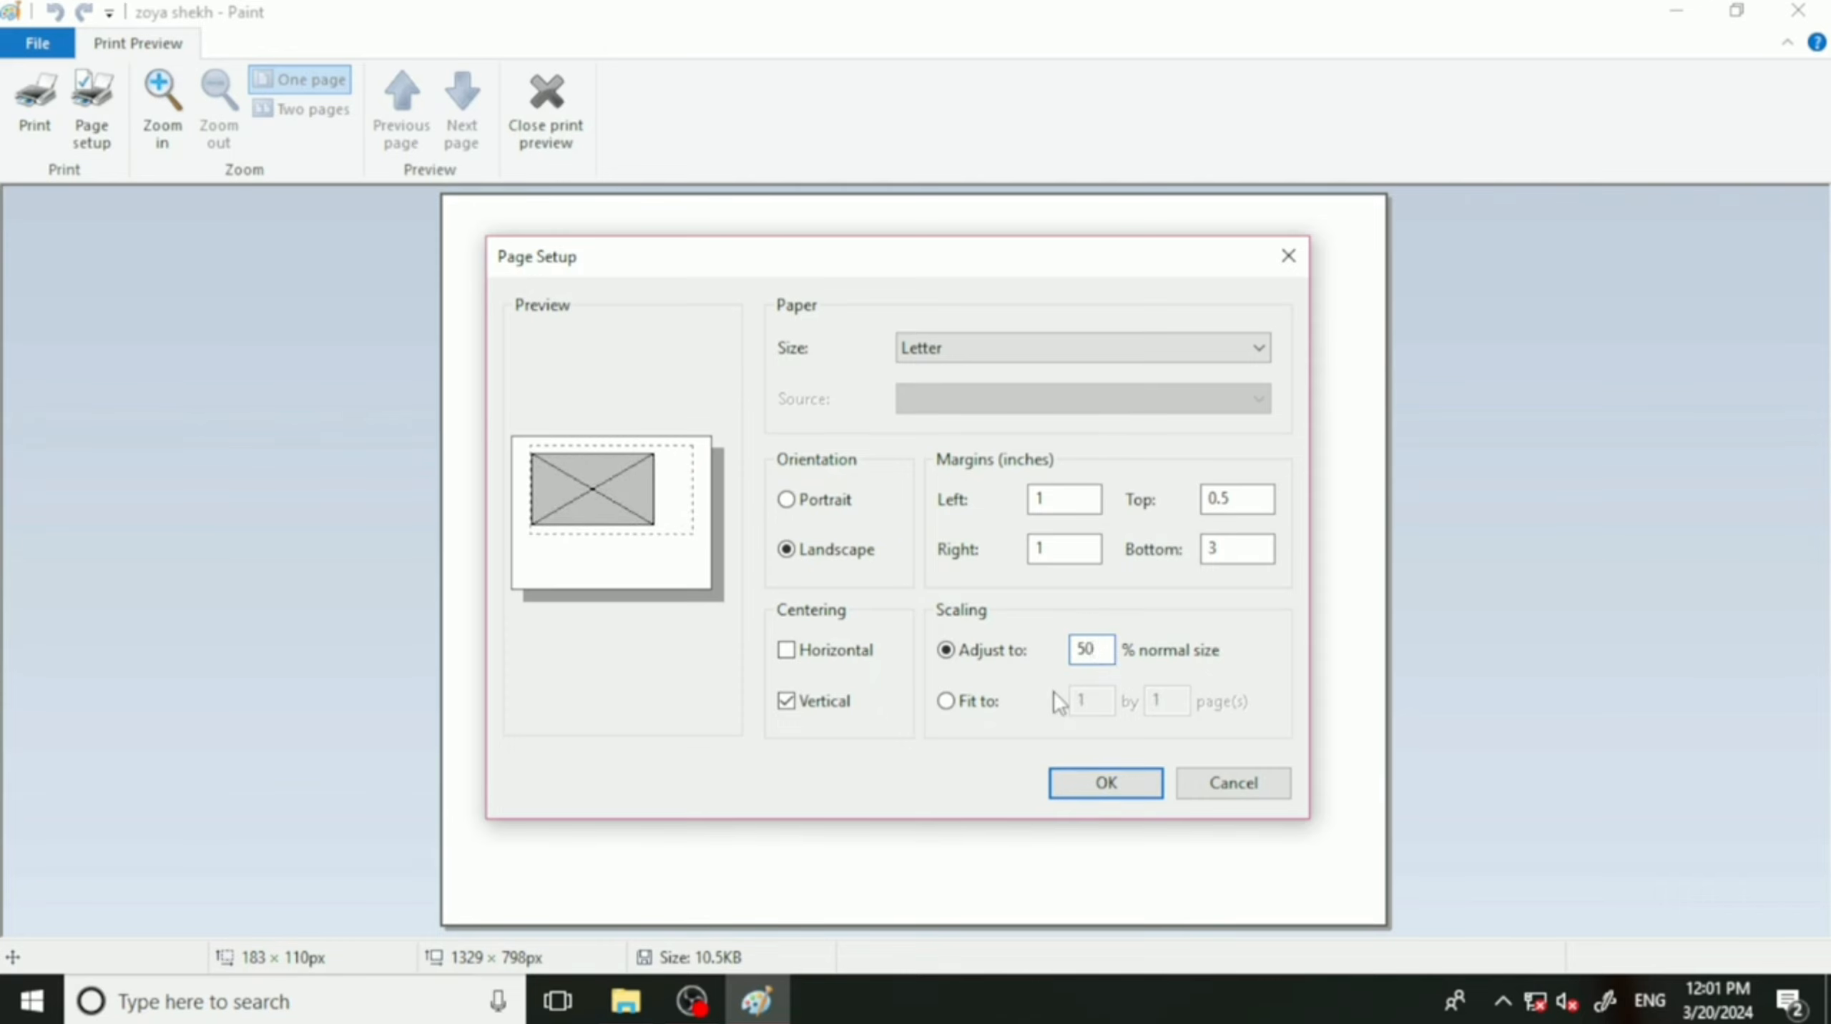
pyautogui.press('BackSpace')
pyautogui.press('BackSpace')
pyautogui.write('100')
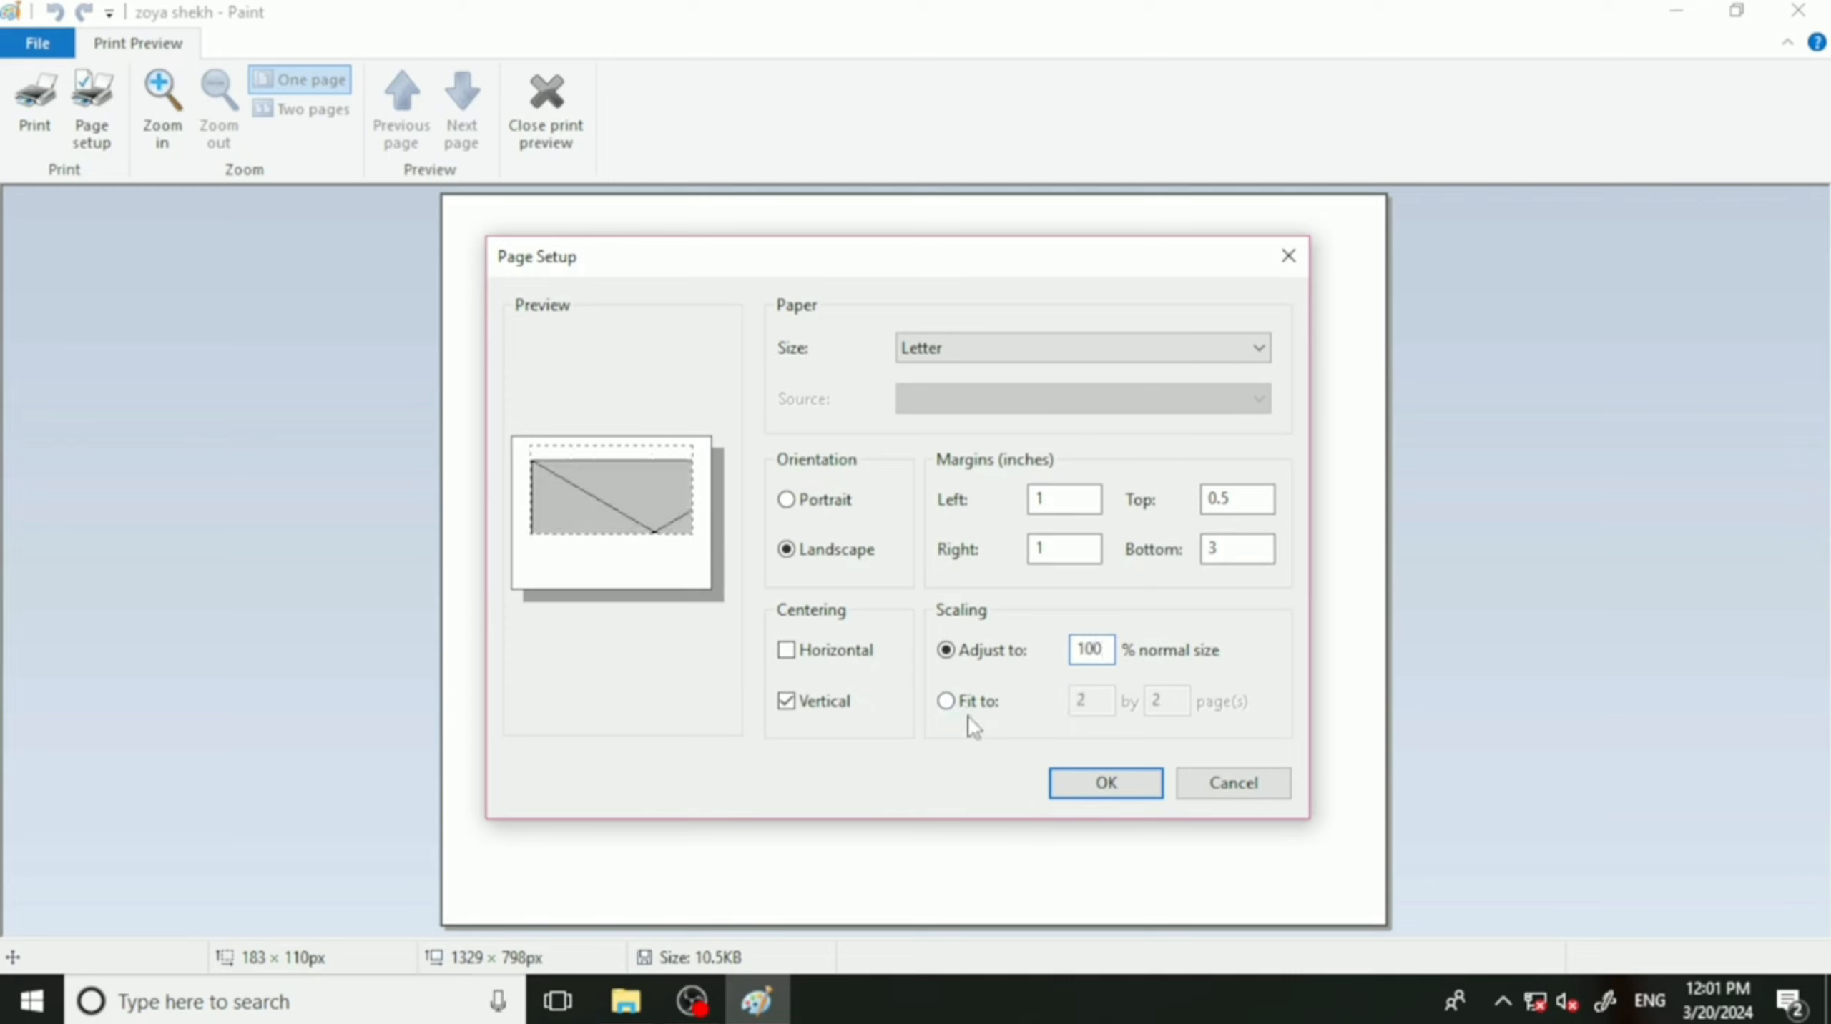
pyautogui.click(948, 702)
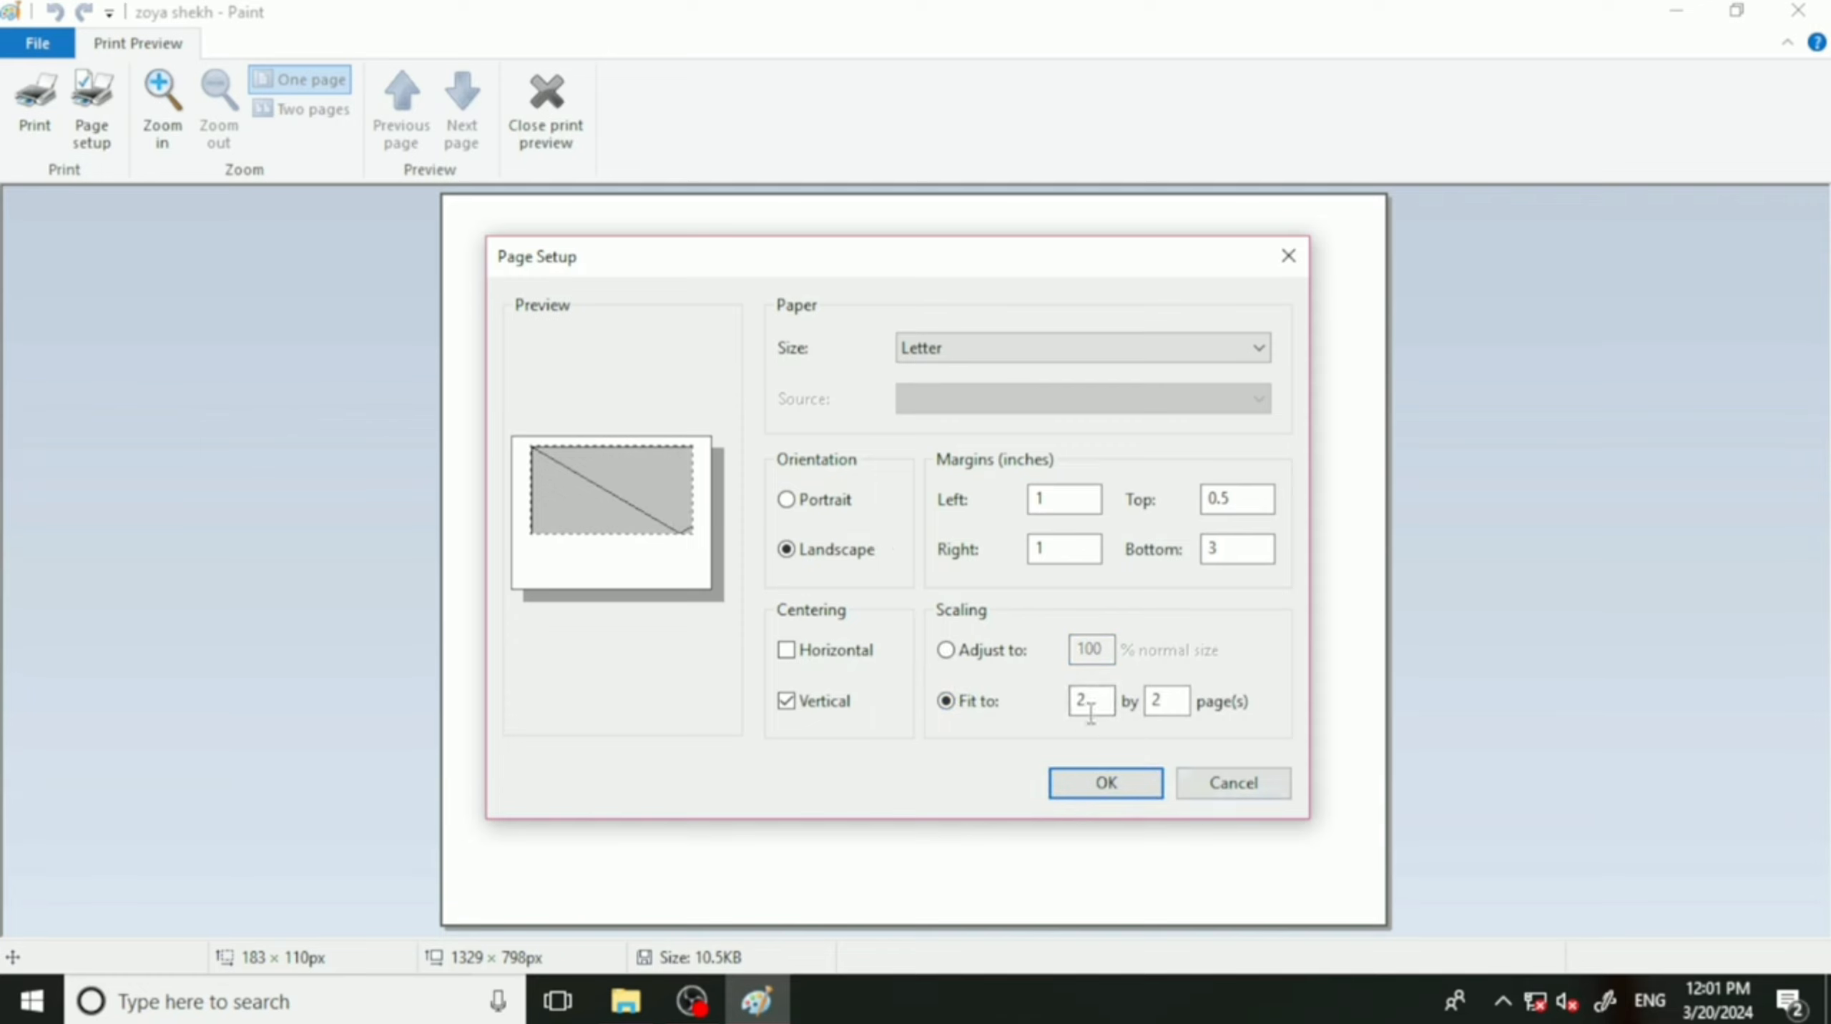
pyautogui.click(1232, 785)
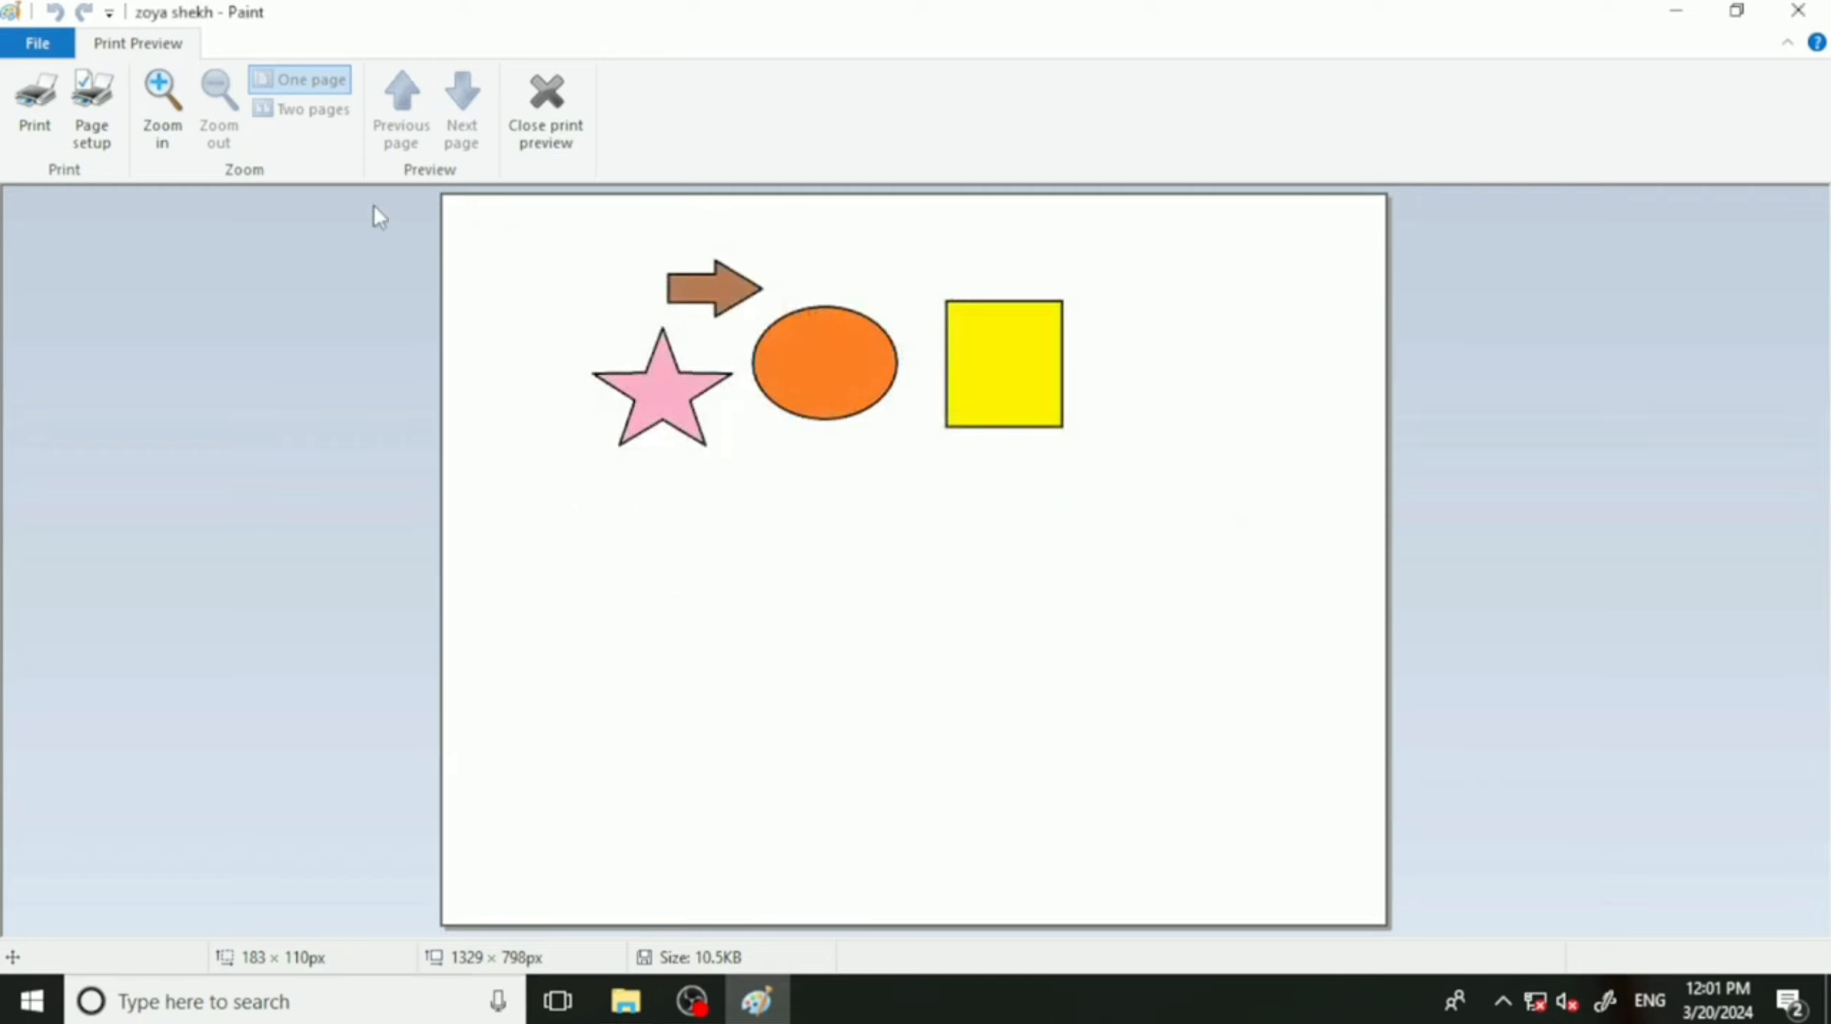
# Leave the print preview, view the picture's print settings and cancel them without printing.
pyautogui.click(38, 43)
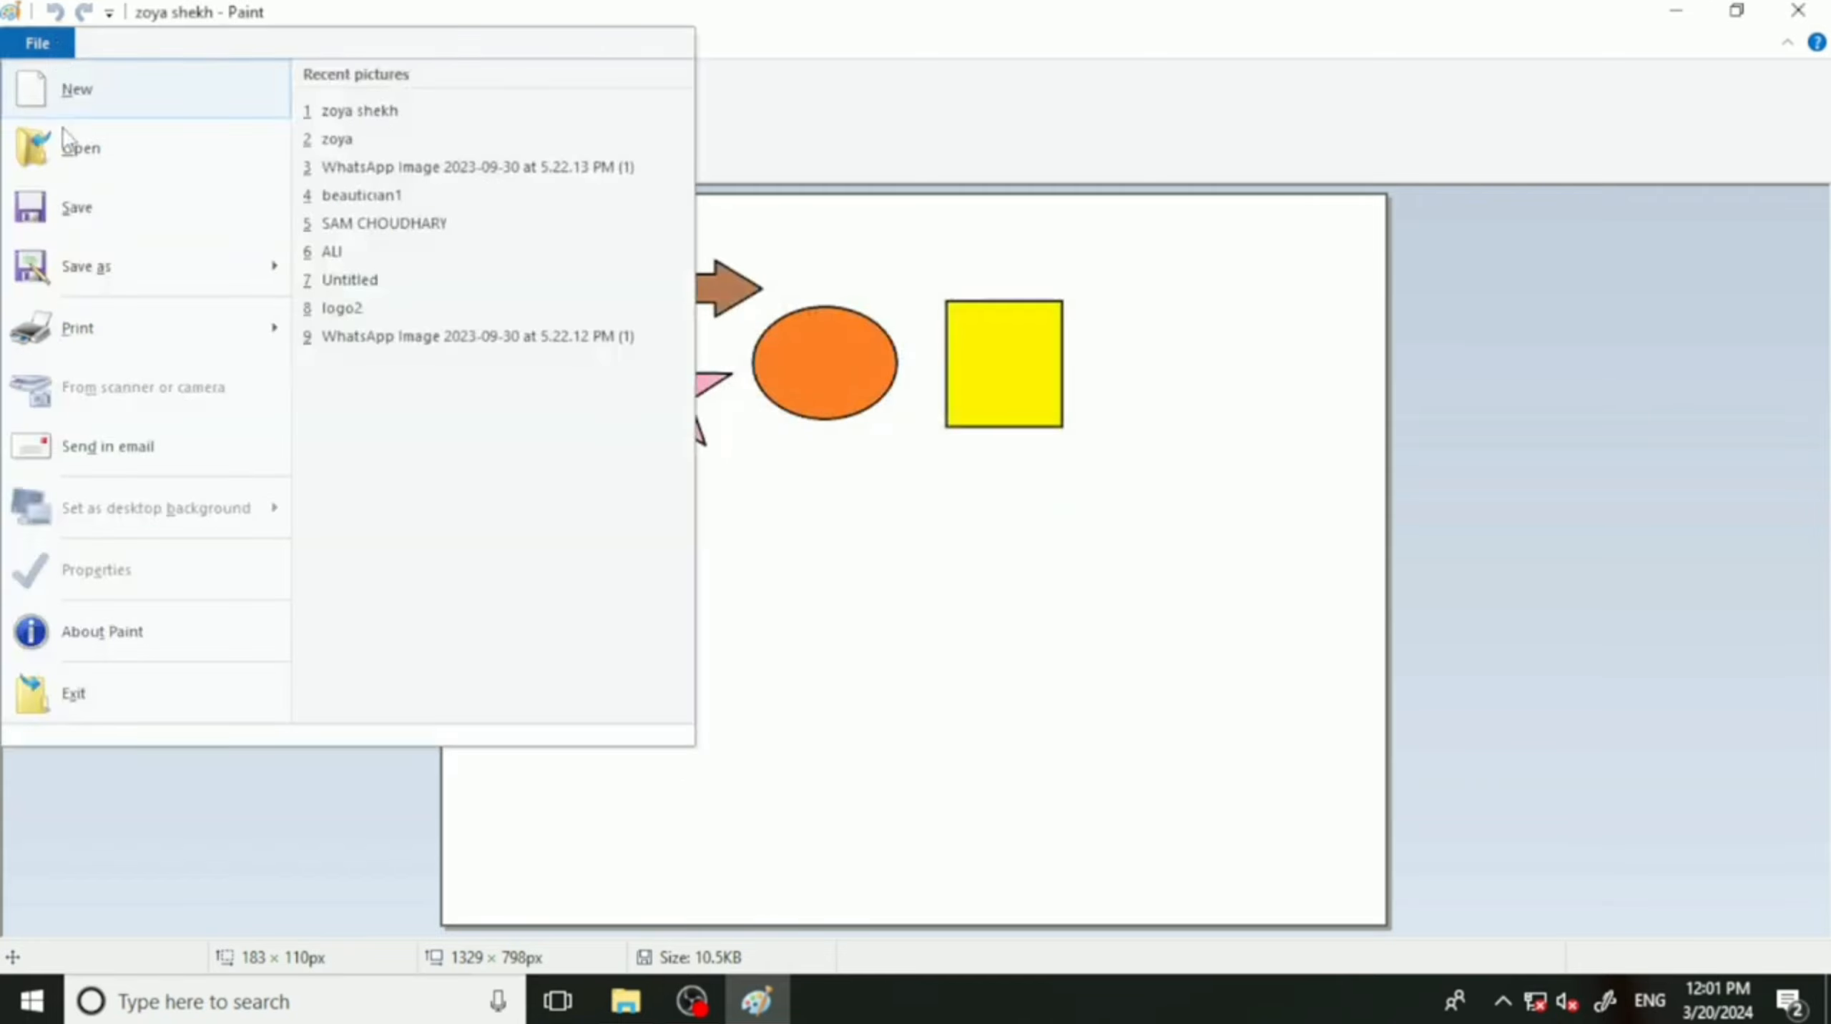
pyautogui.moveTo(99, 341)
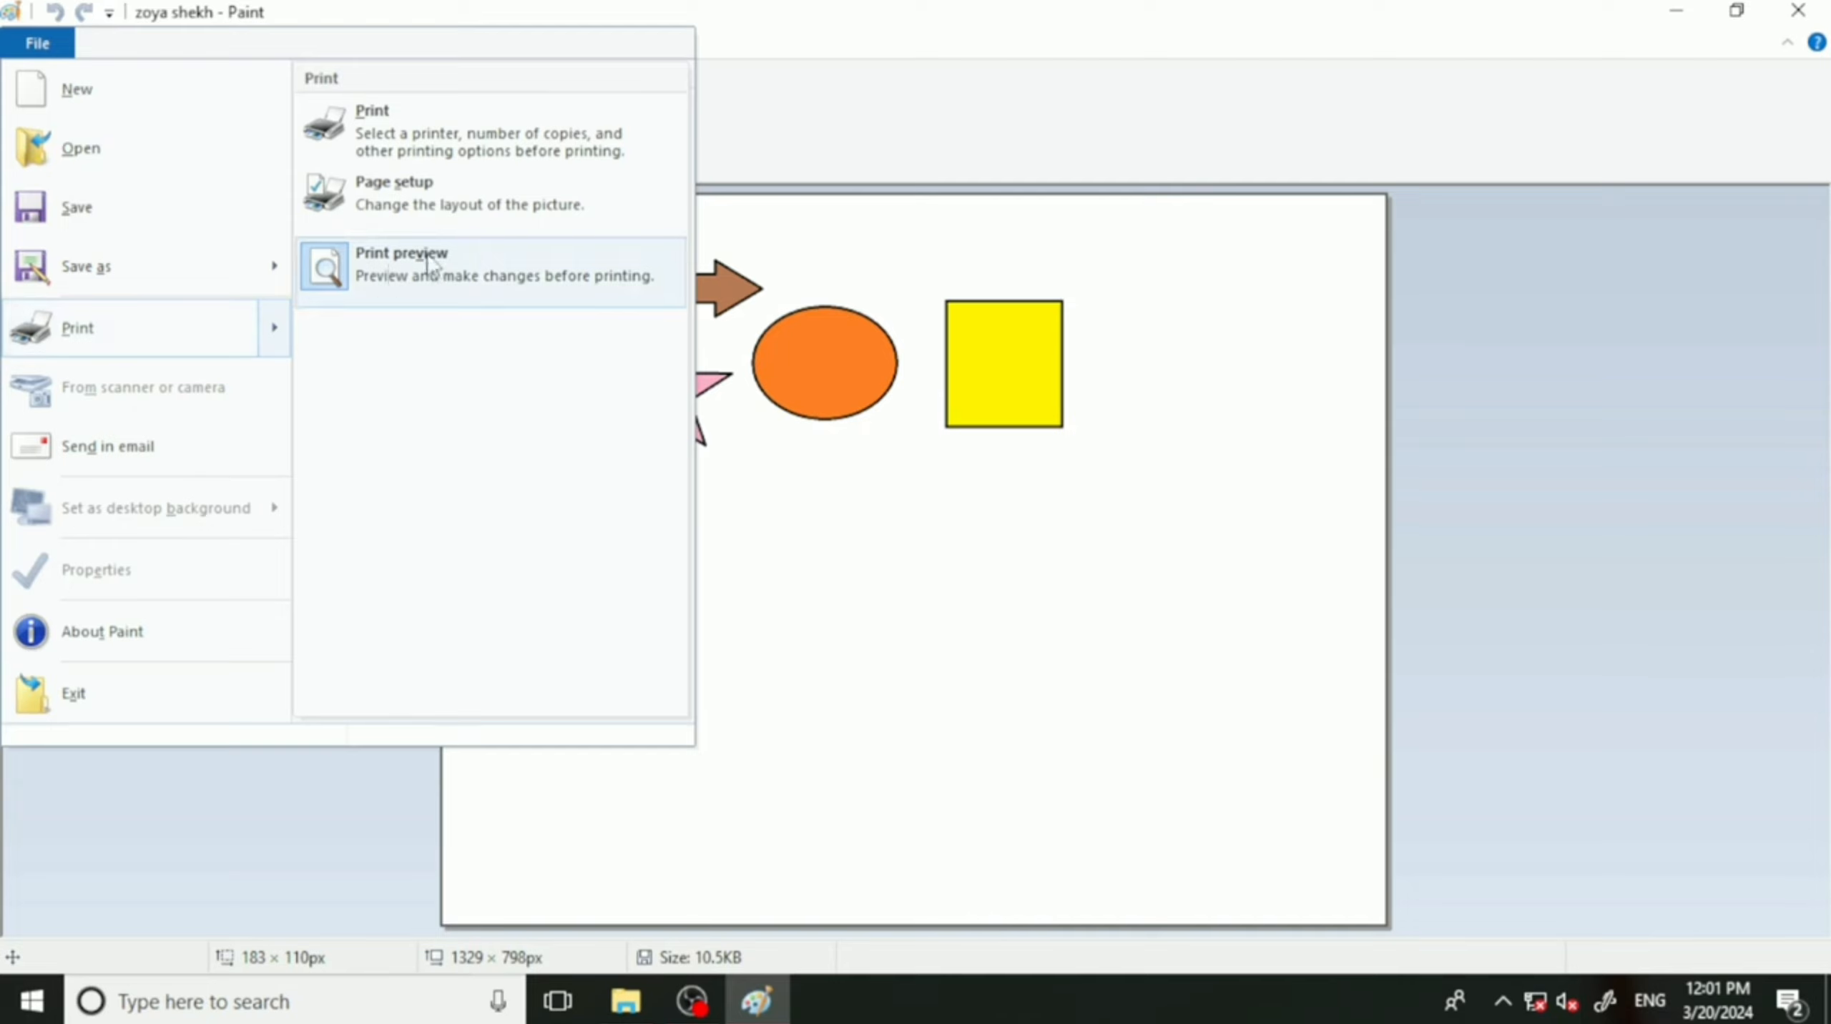
pyautogui.click(424, 141)
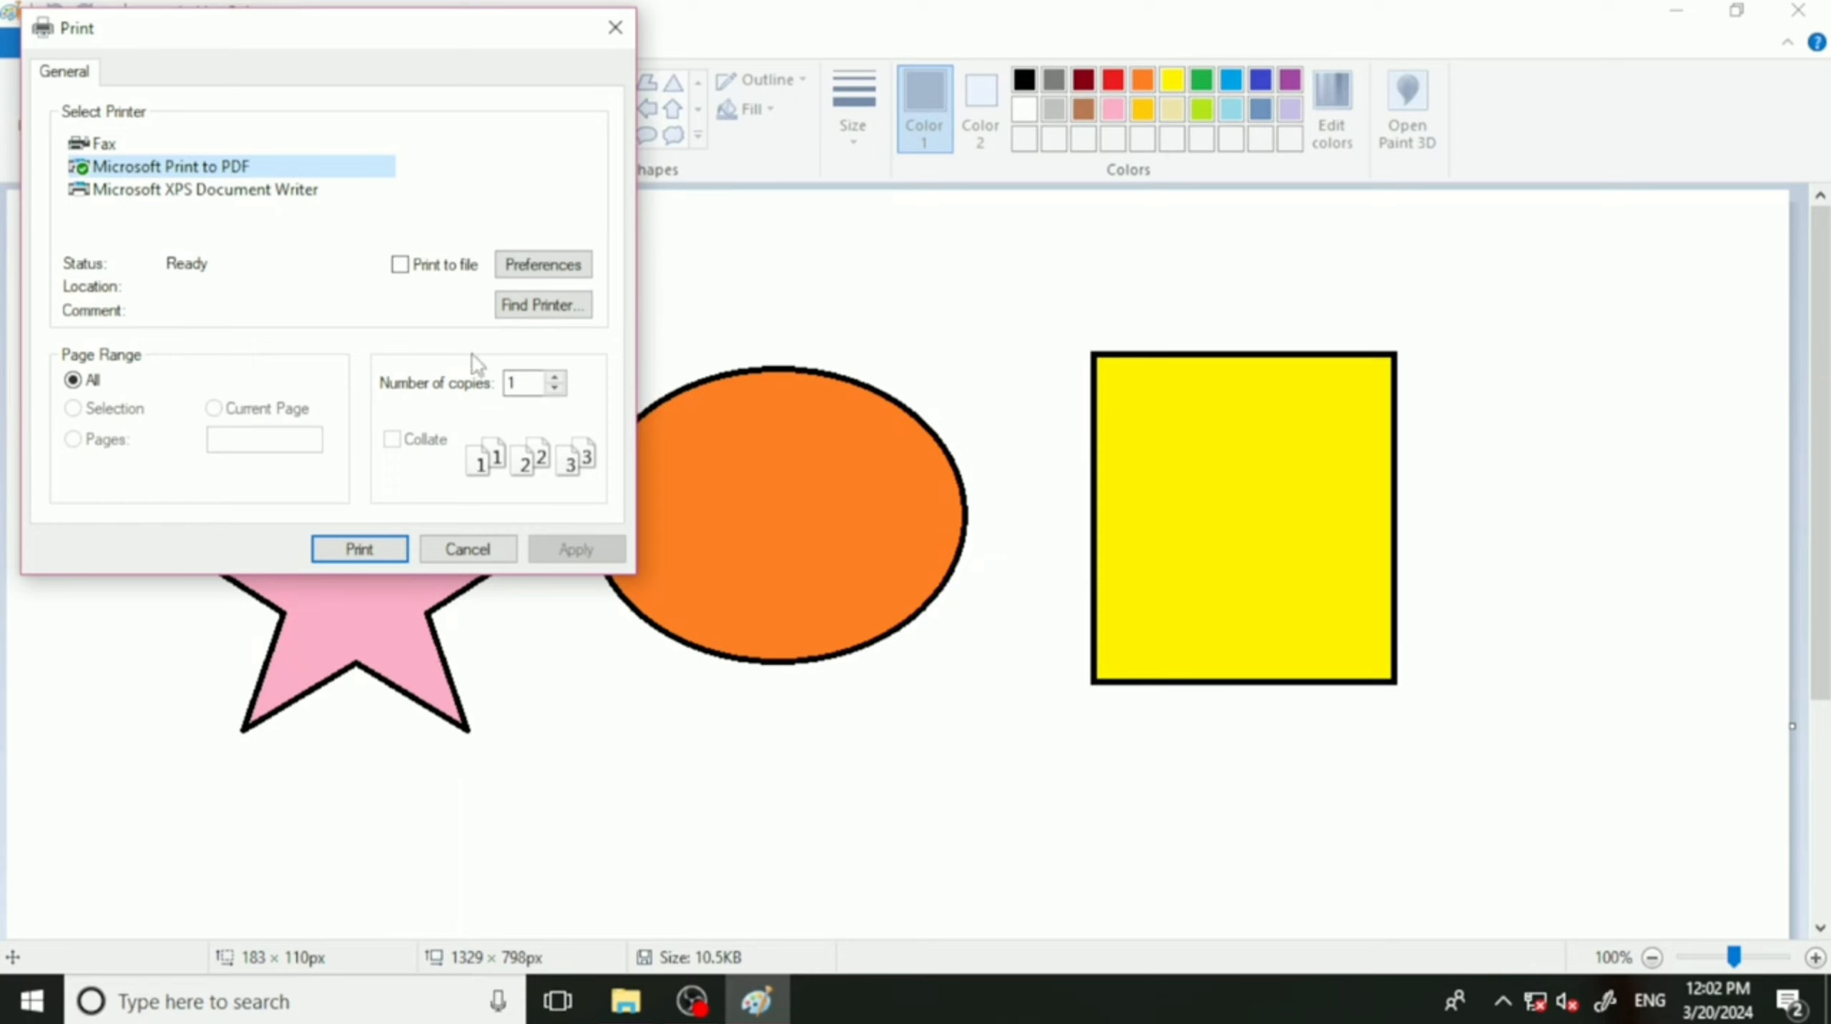
pyautogui.click(470, 549)
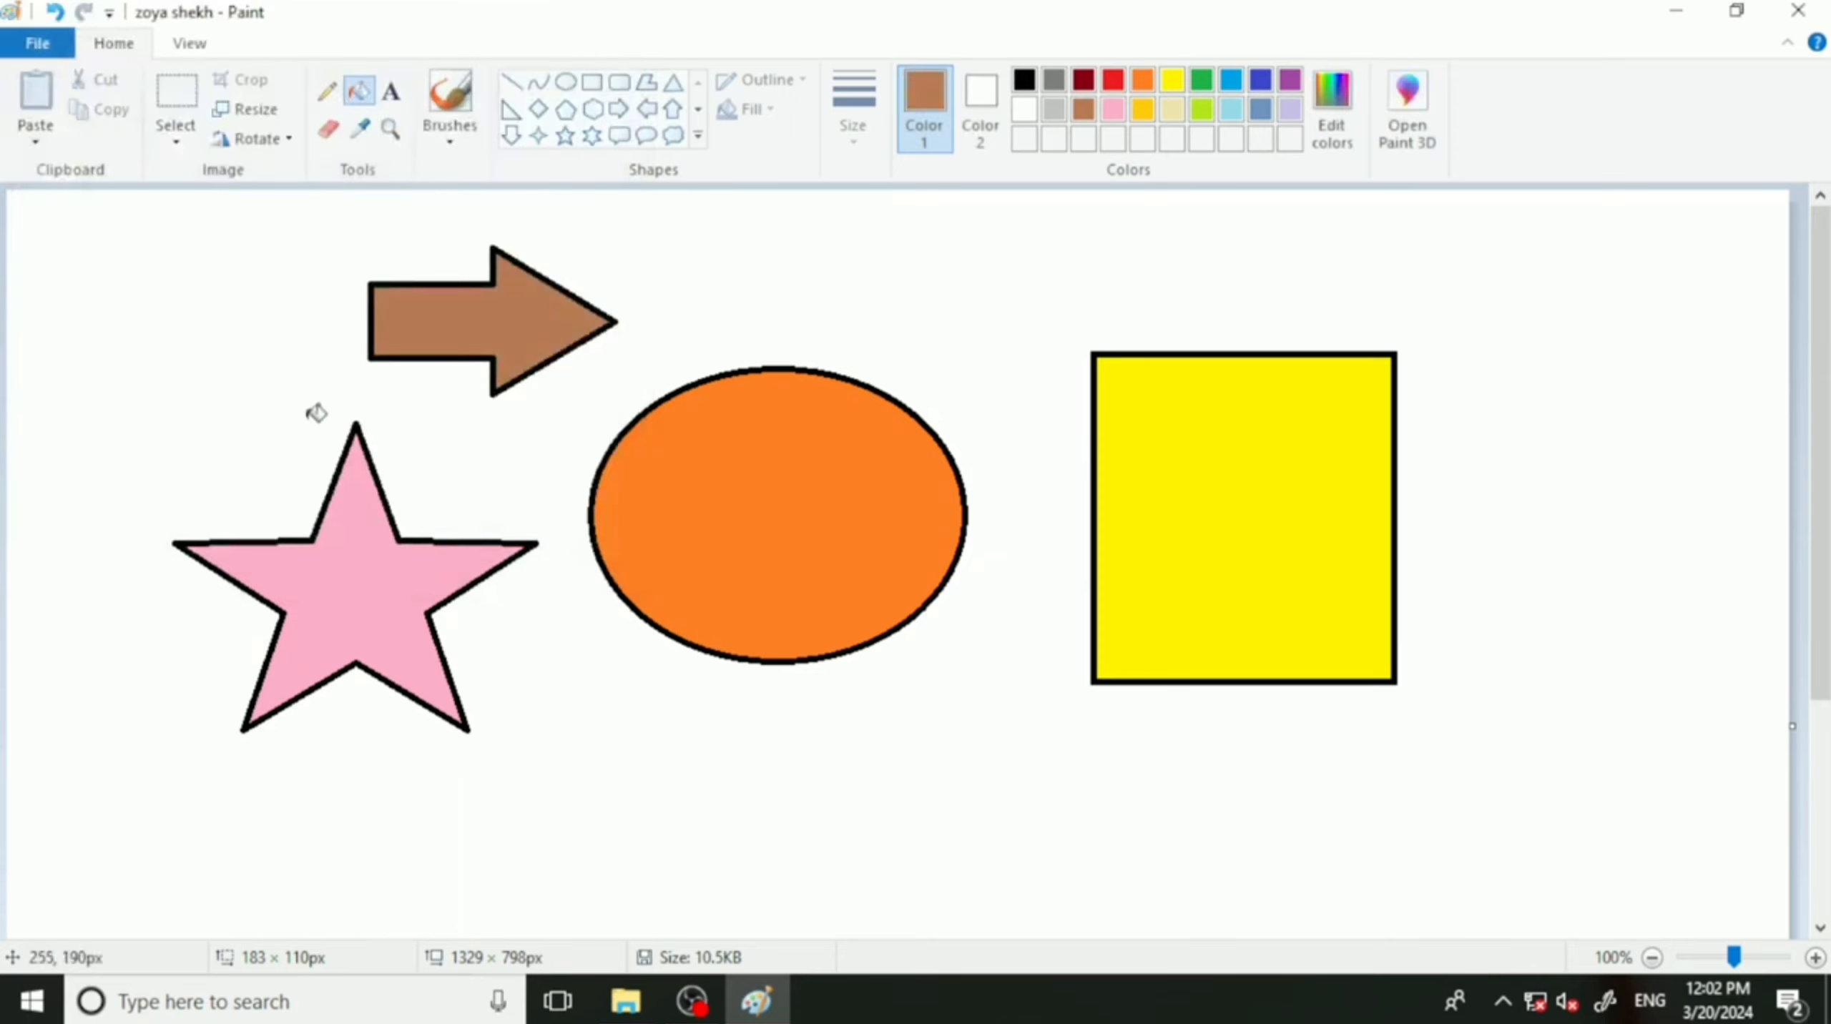
# View the image properties, including file attributes, units, colors and dimensions, and close them without changes.
pyautogui.click(43, 44)
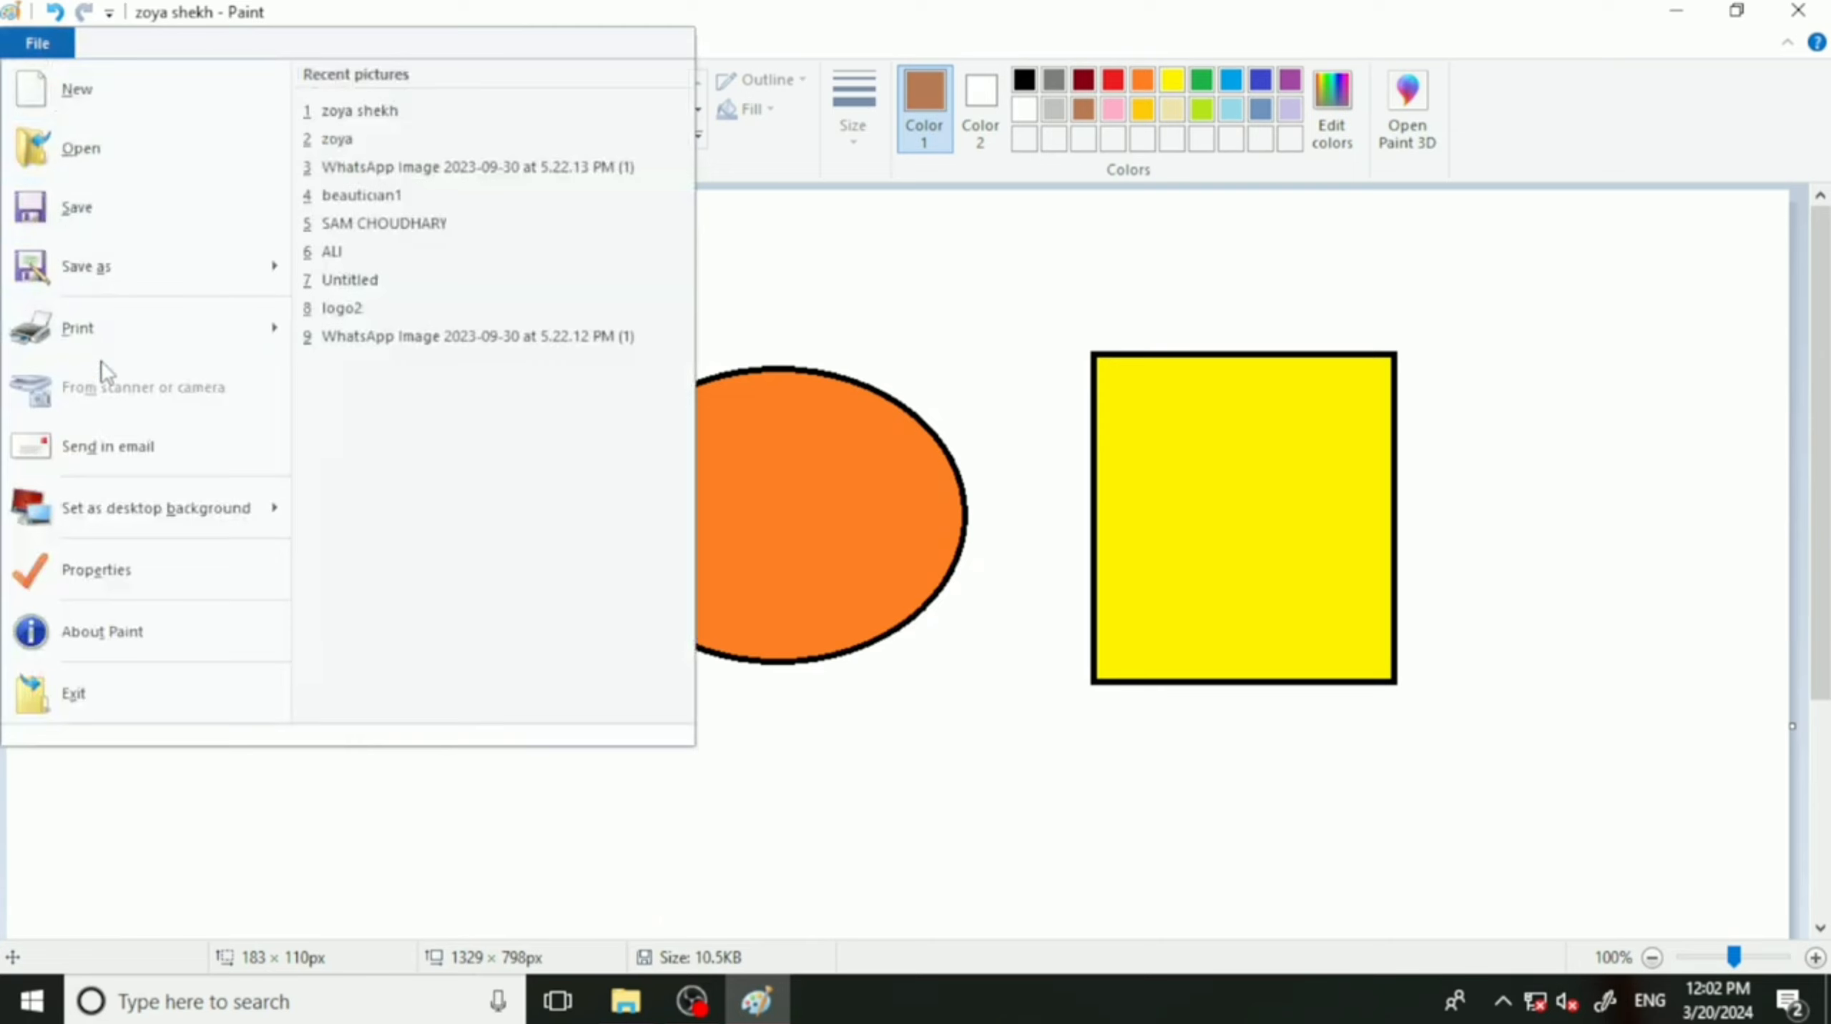
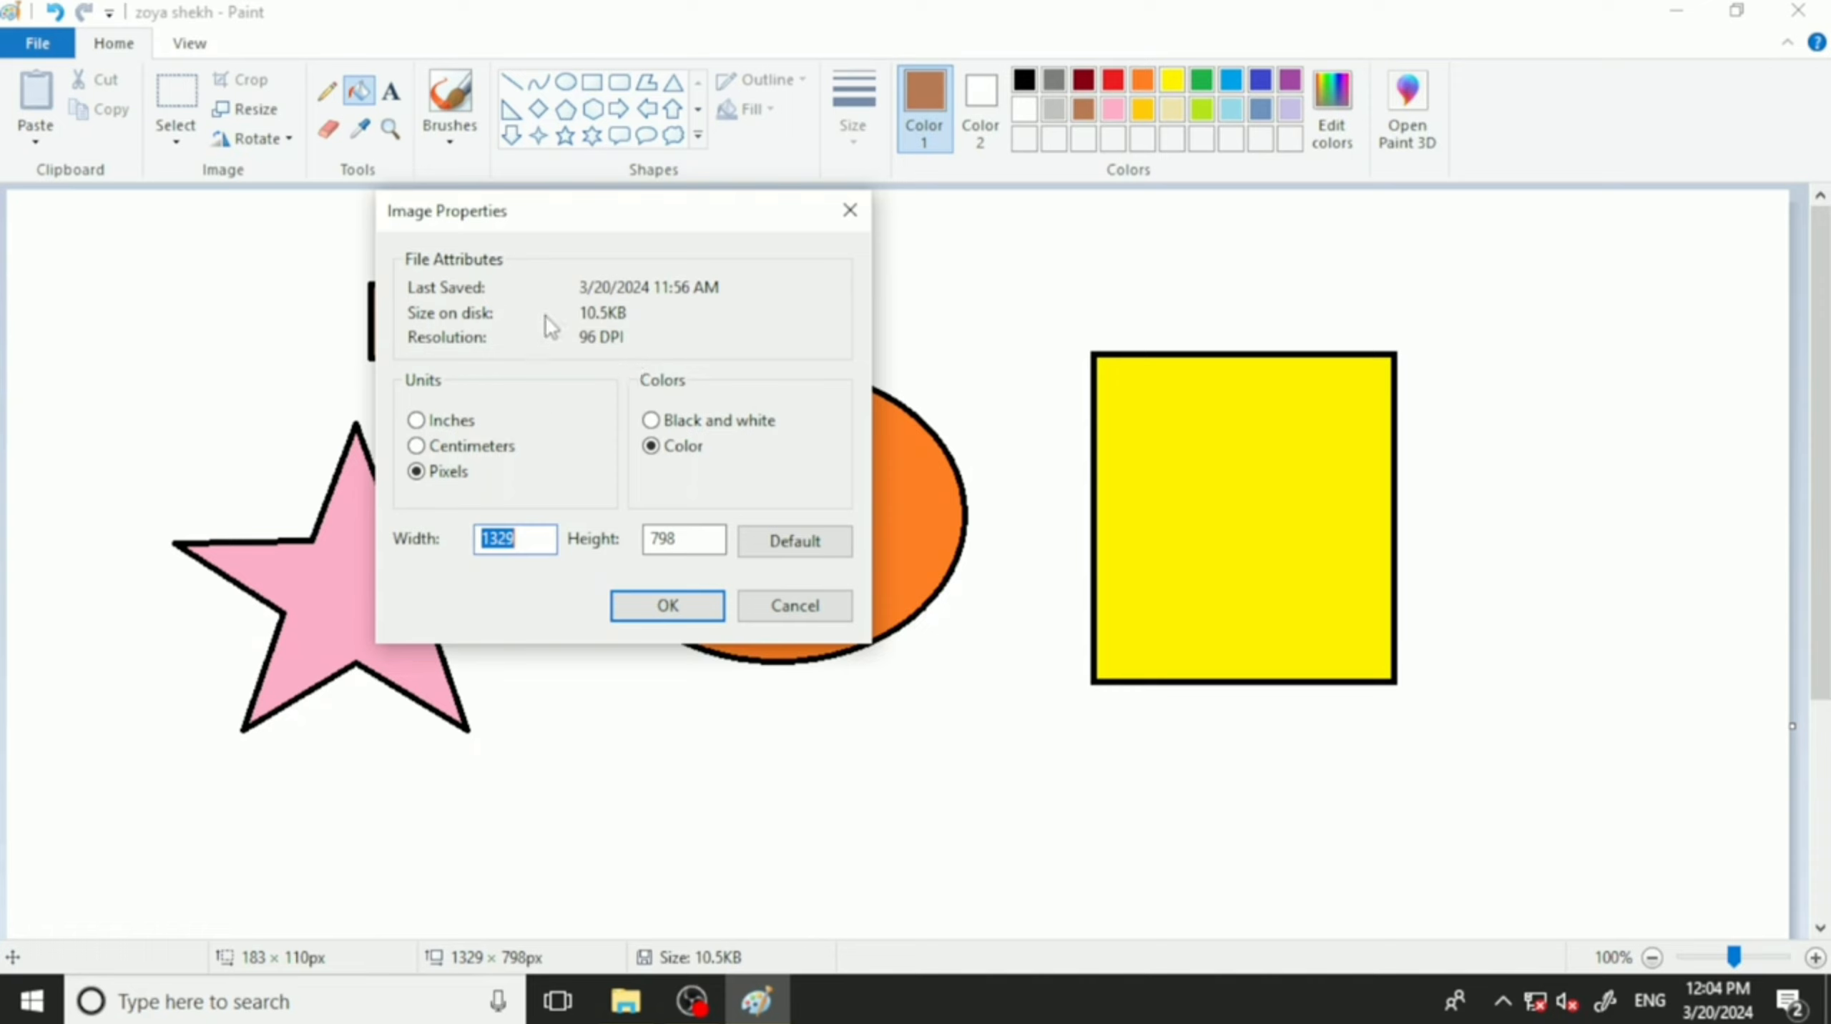
pyautogui.click(851, 214)
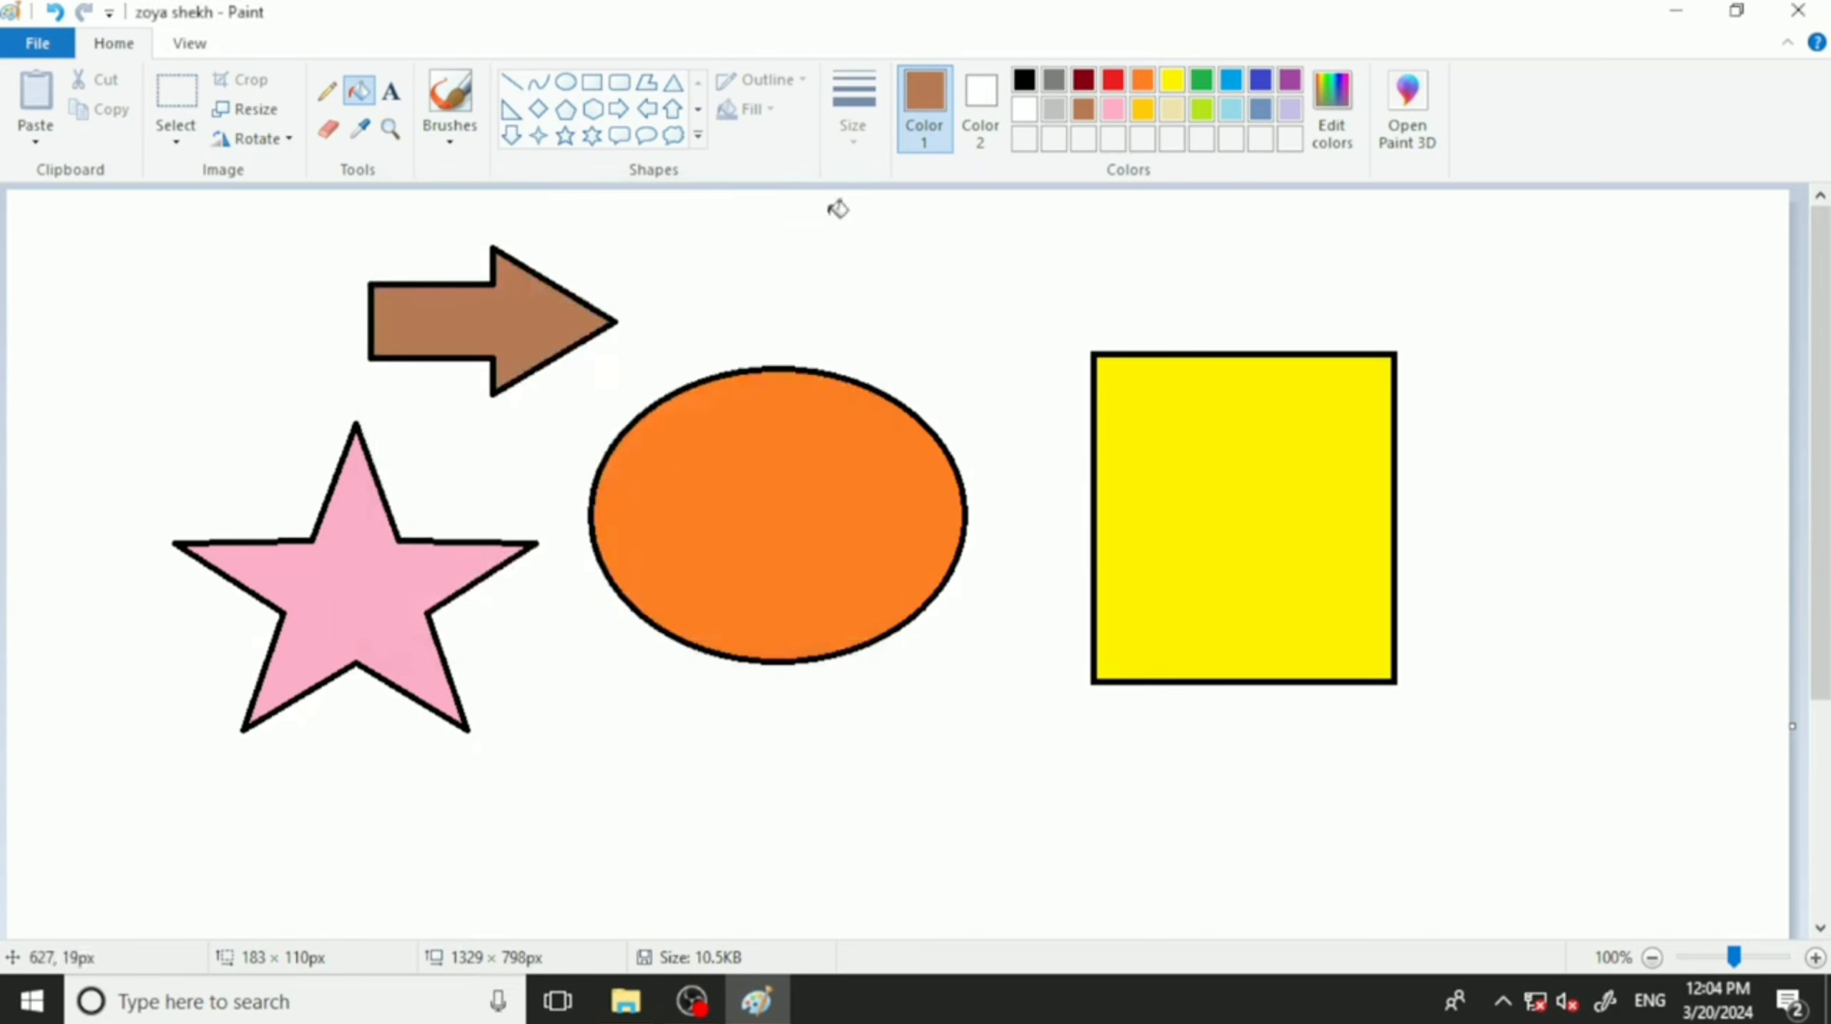
# View the About Paint information and the Microsoft Software License Terms, and close both windows.
pyautogui.click(37, 43)
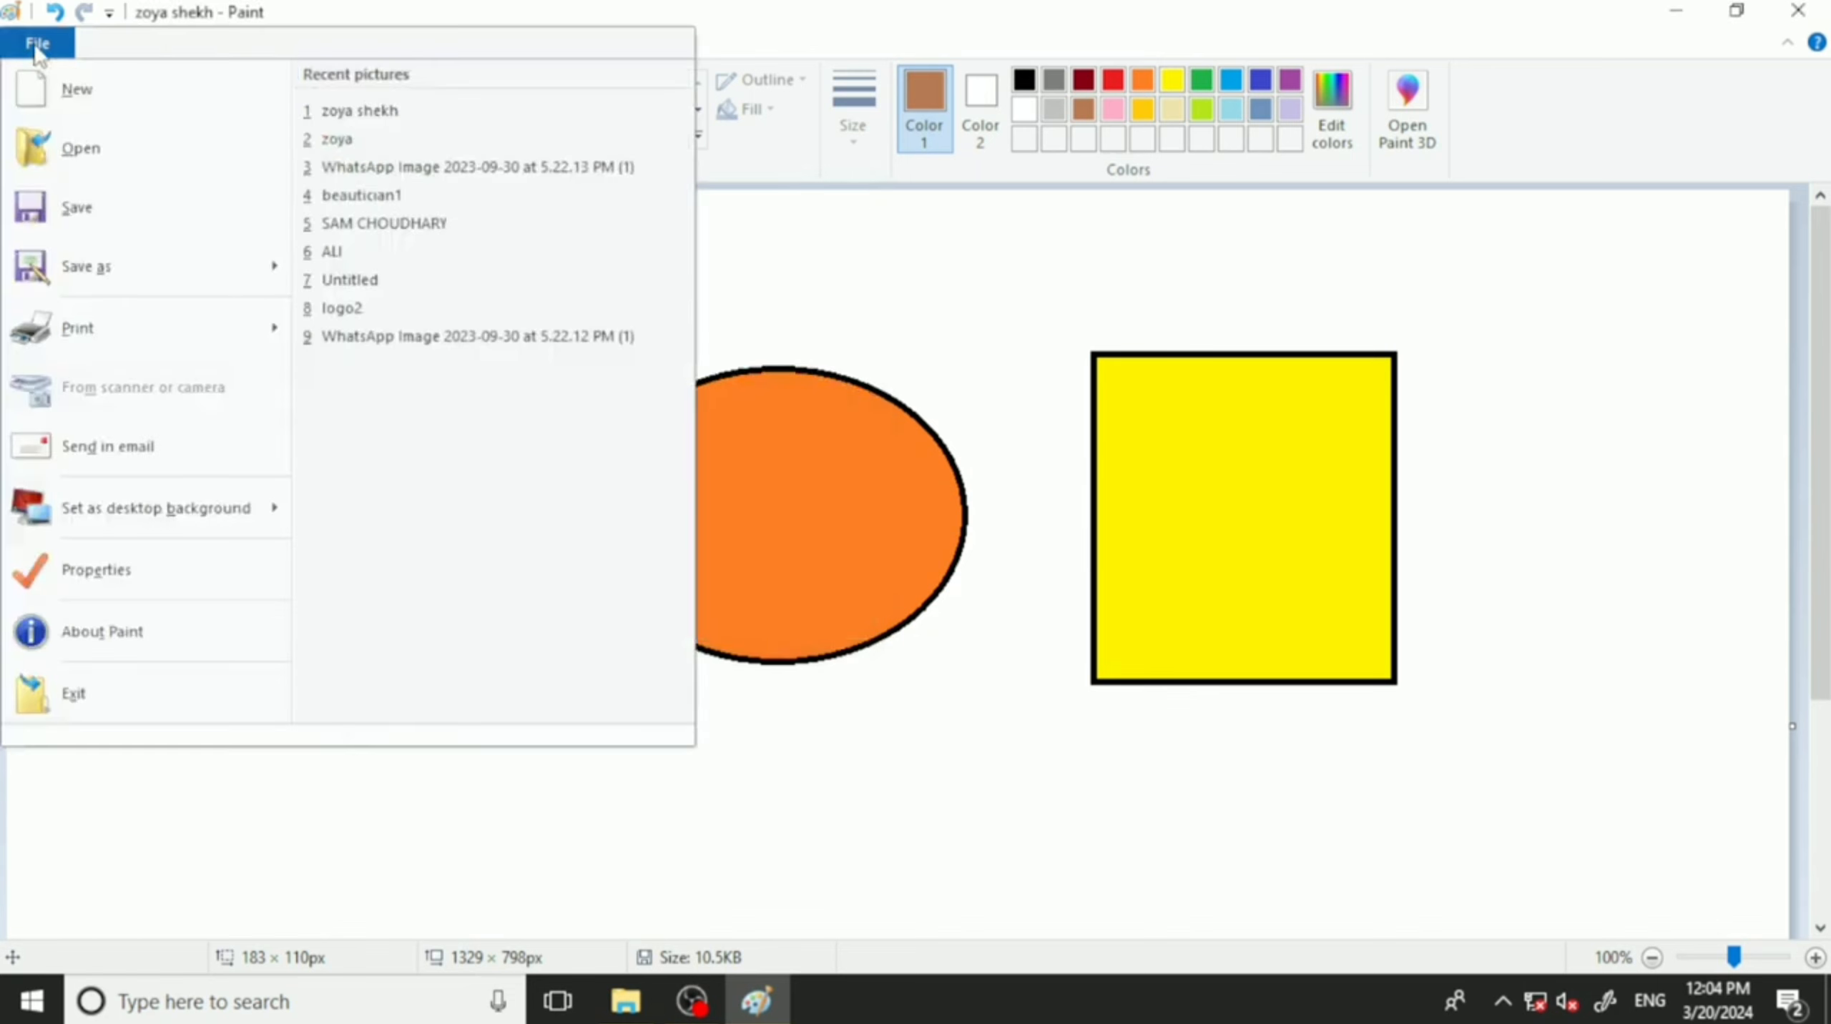
pyautogui.click(151, 632)
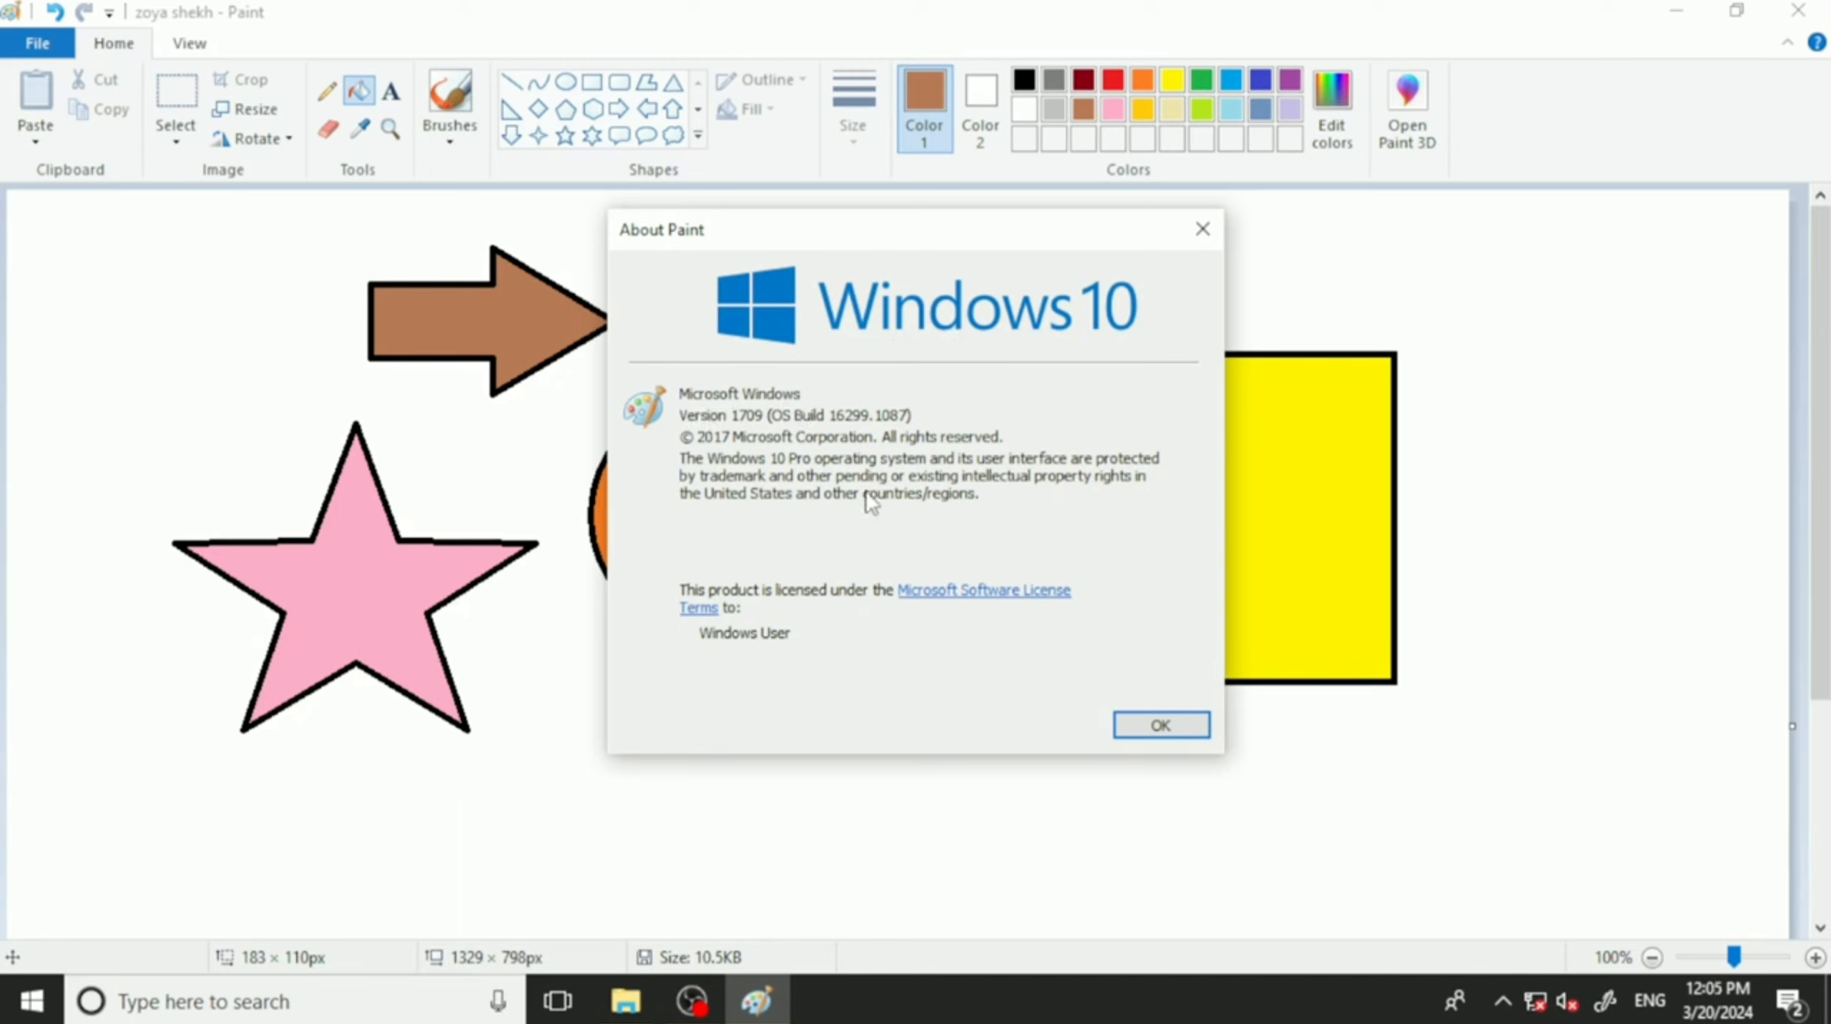
pyautogui.click(945, 601)
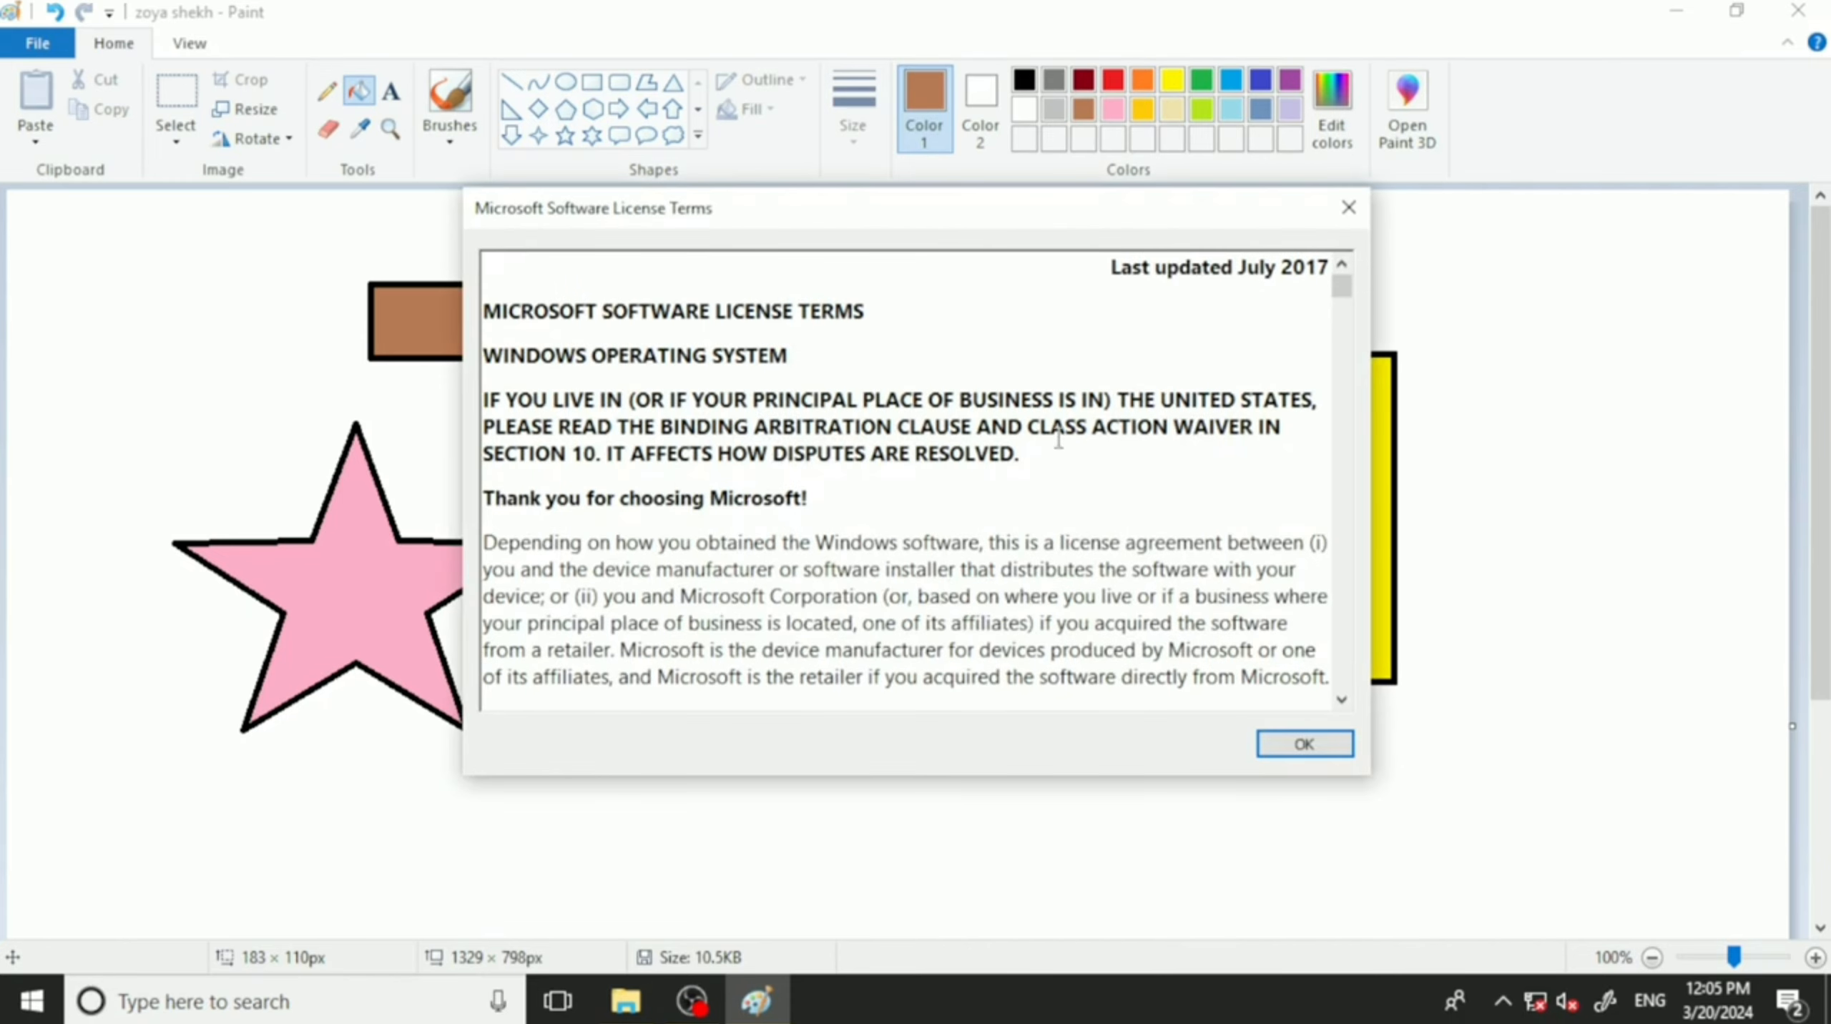
pyautogui.click(1347, 207)
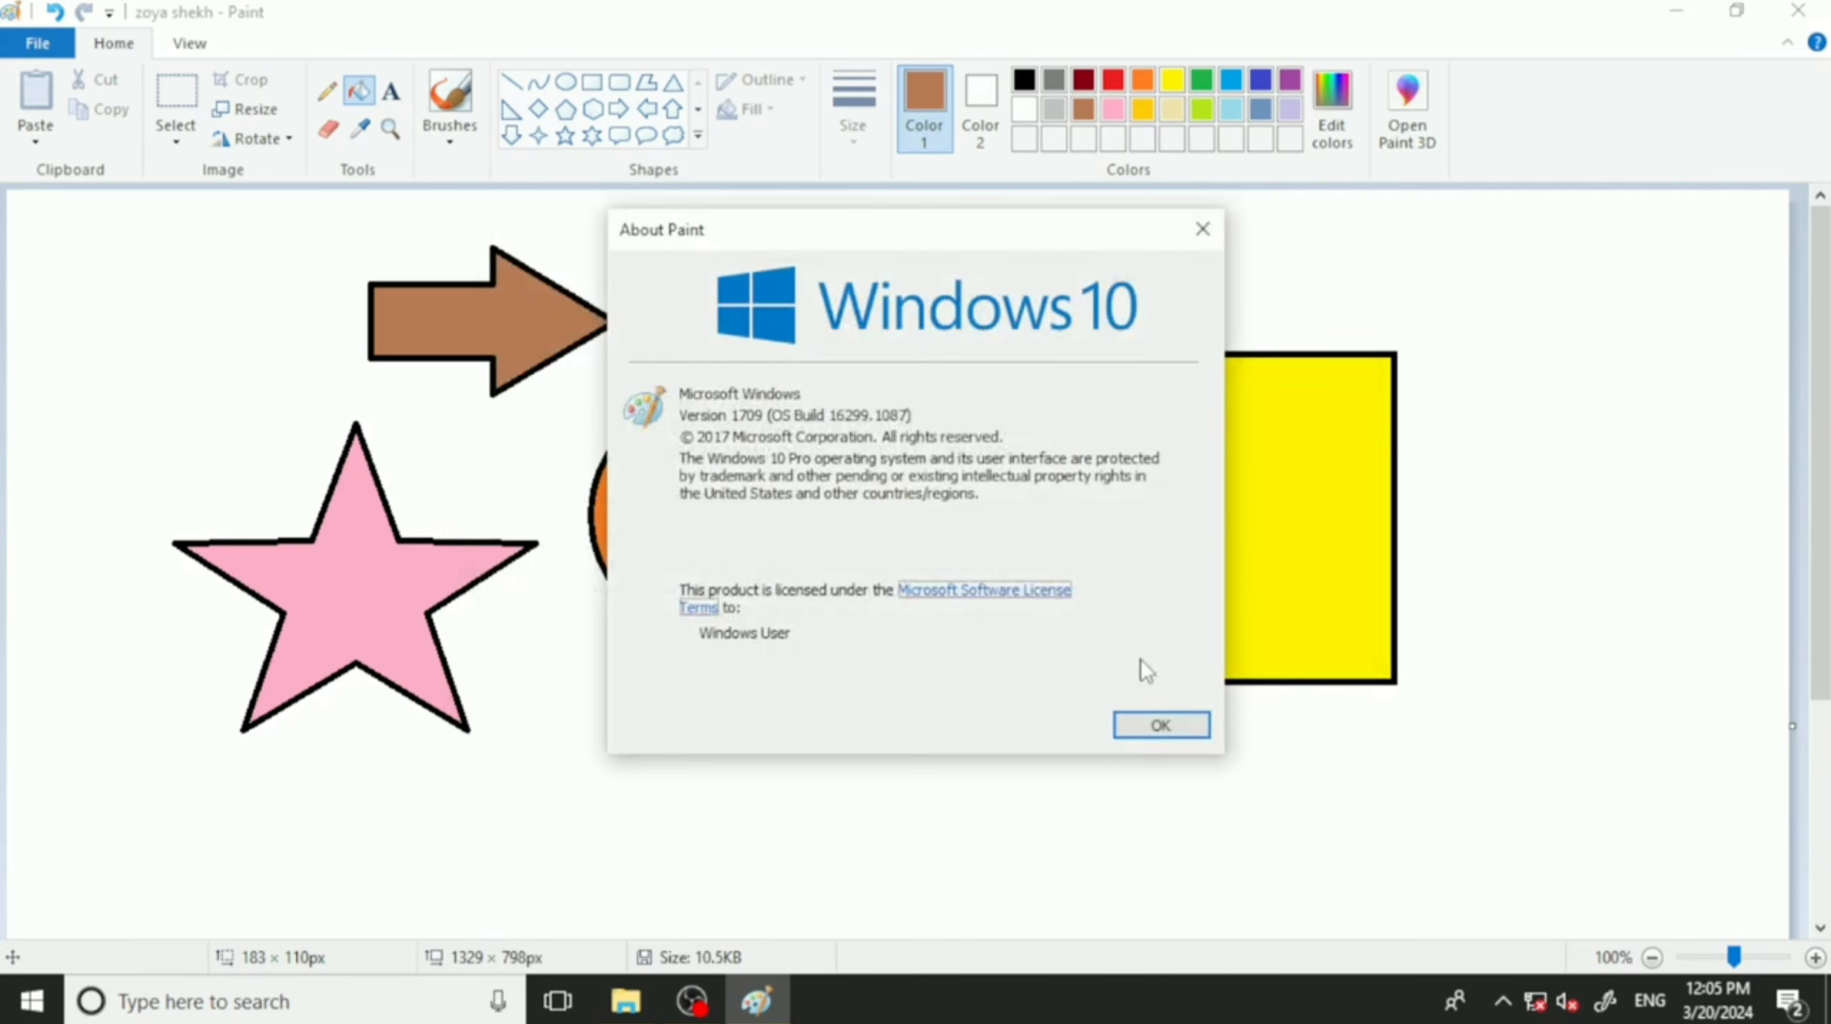
pyautogui.click(1159, 725)
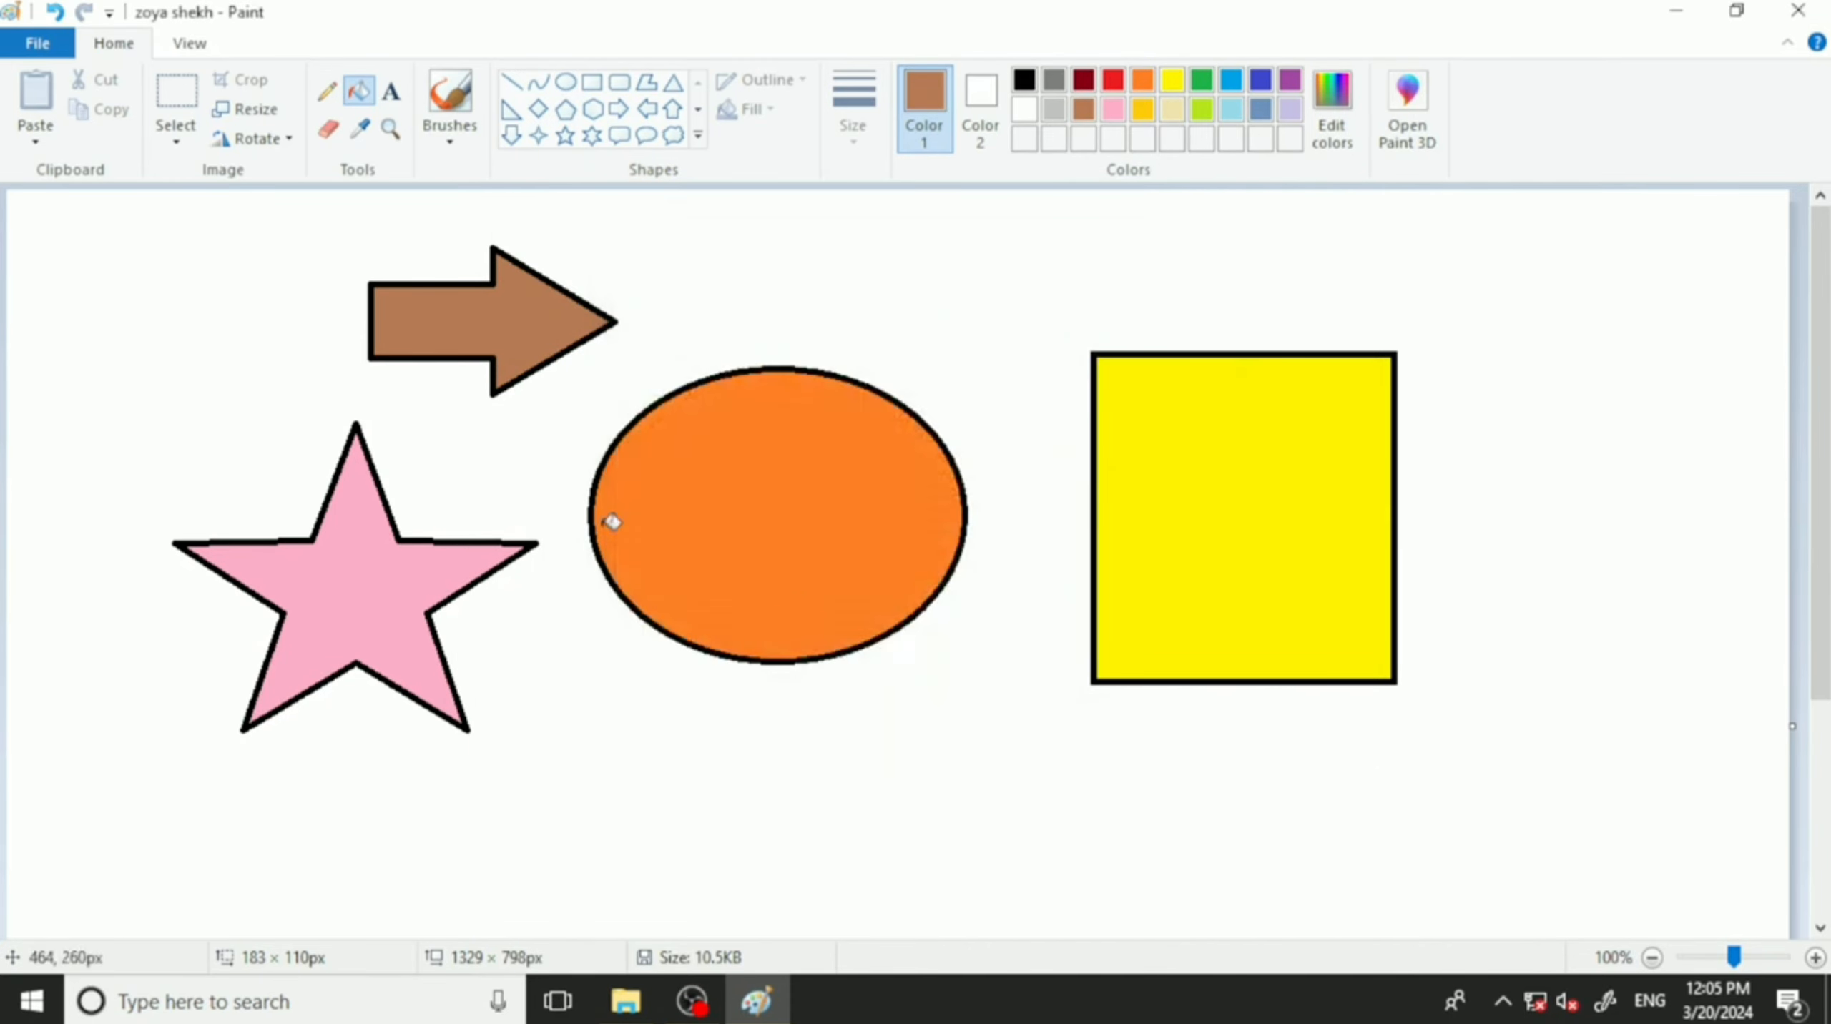
# Check the recent pictures list, minimize Paint, and delete the two saved shape pictures from the desktop.
pyautogui.click(24, 51)
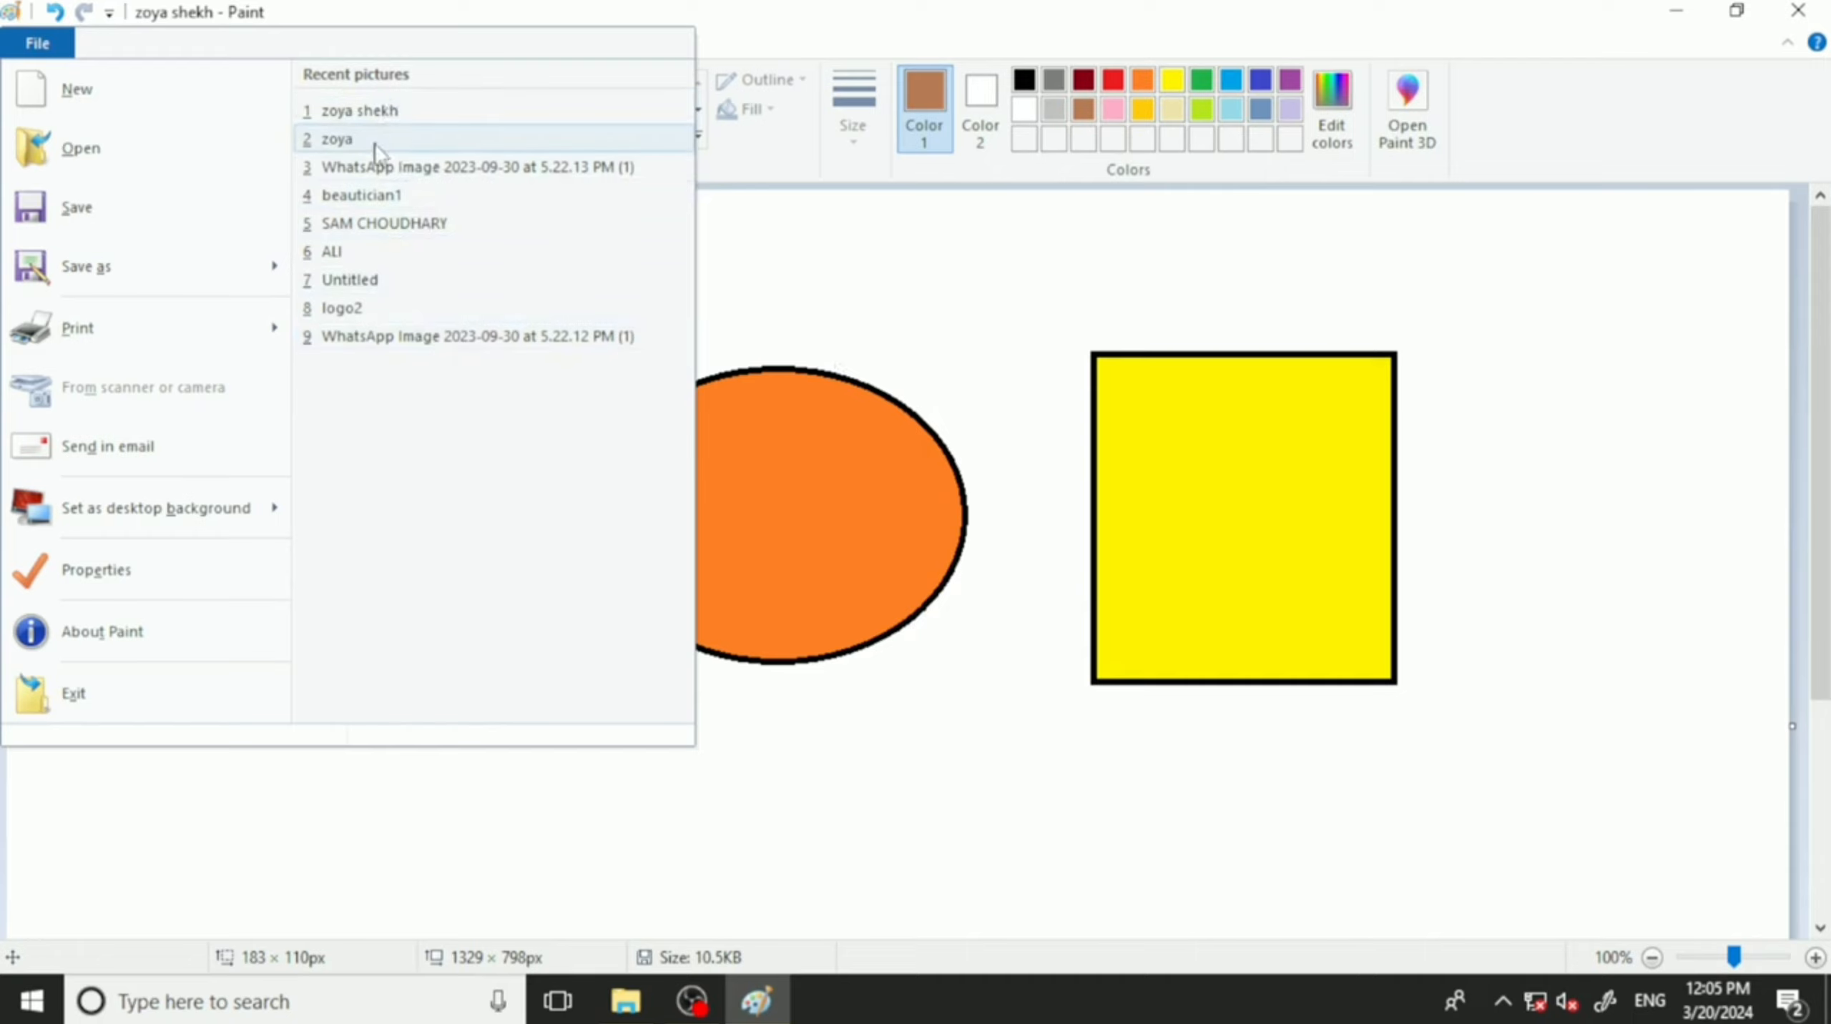
pyautogui.click(910, 257)
pyautogui.click(1675, 12)
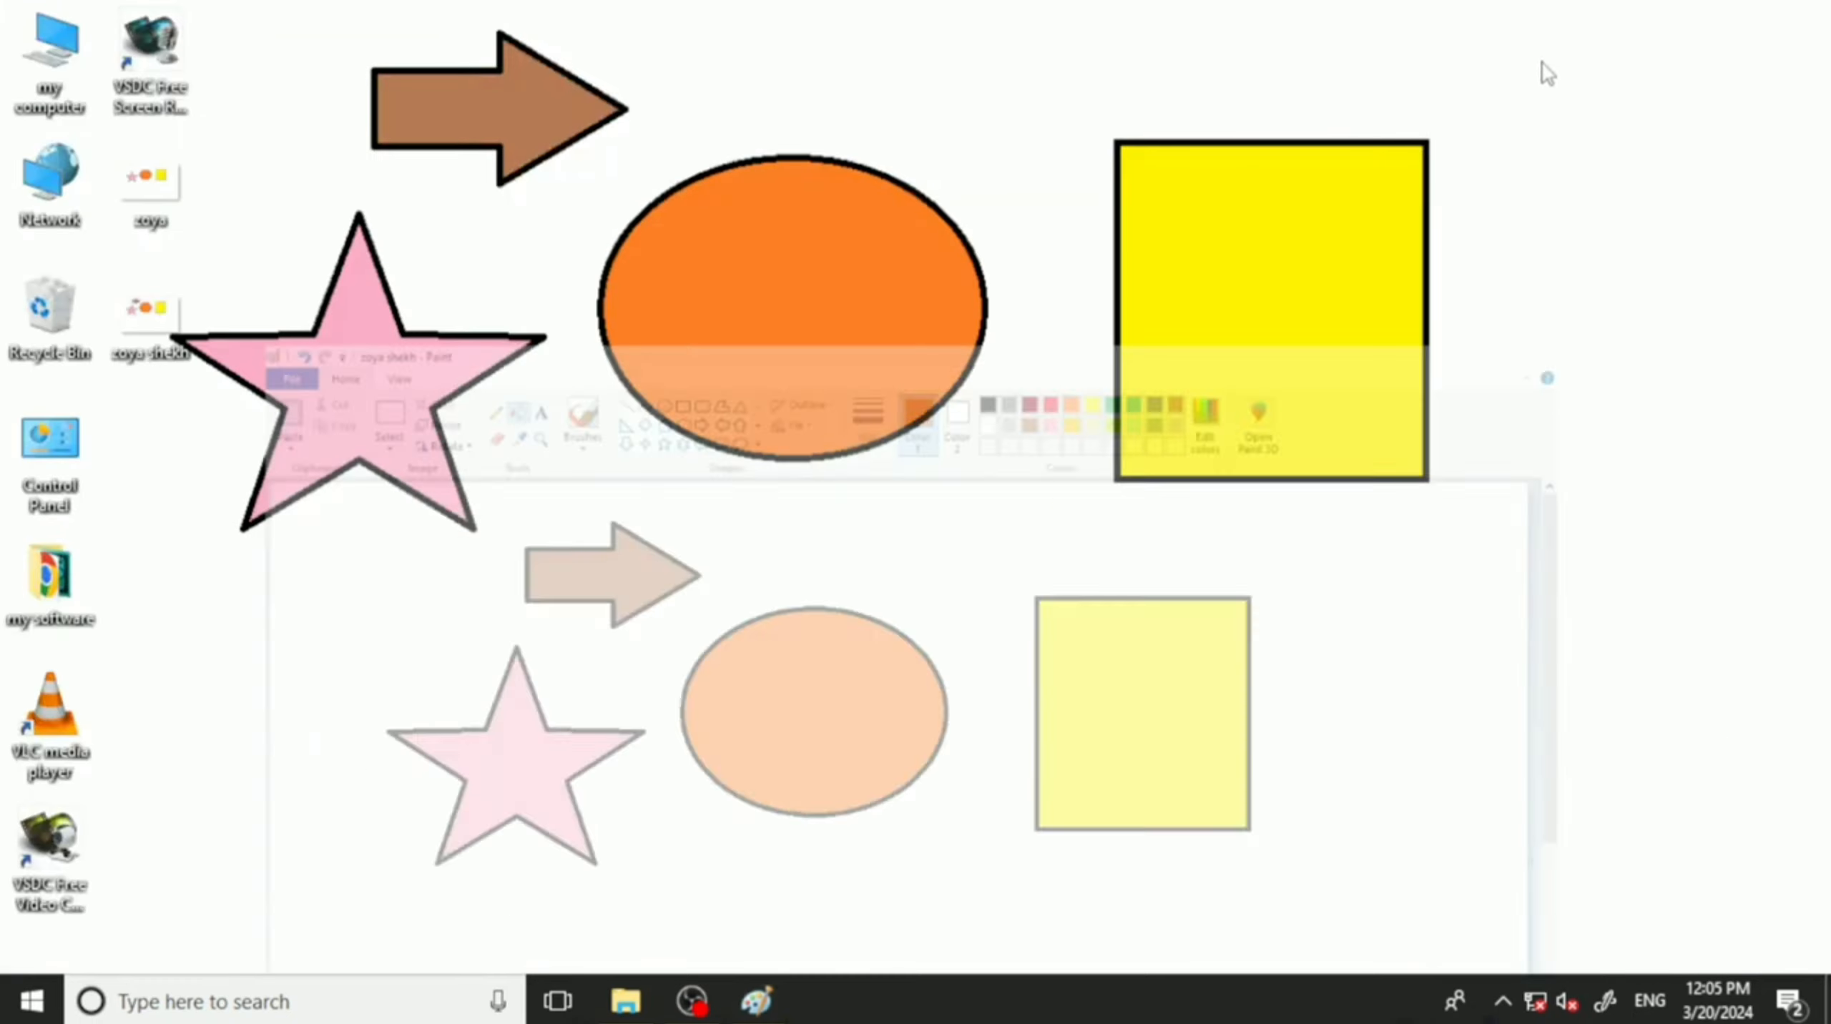
pyautogui.moveTo(157, 388); pyautogui.dragTo(158, 188)
pyautogui.rightClick(157, 188)
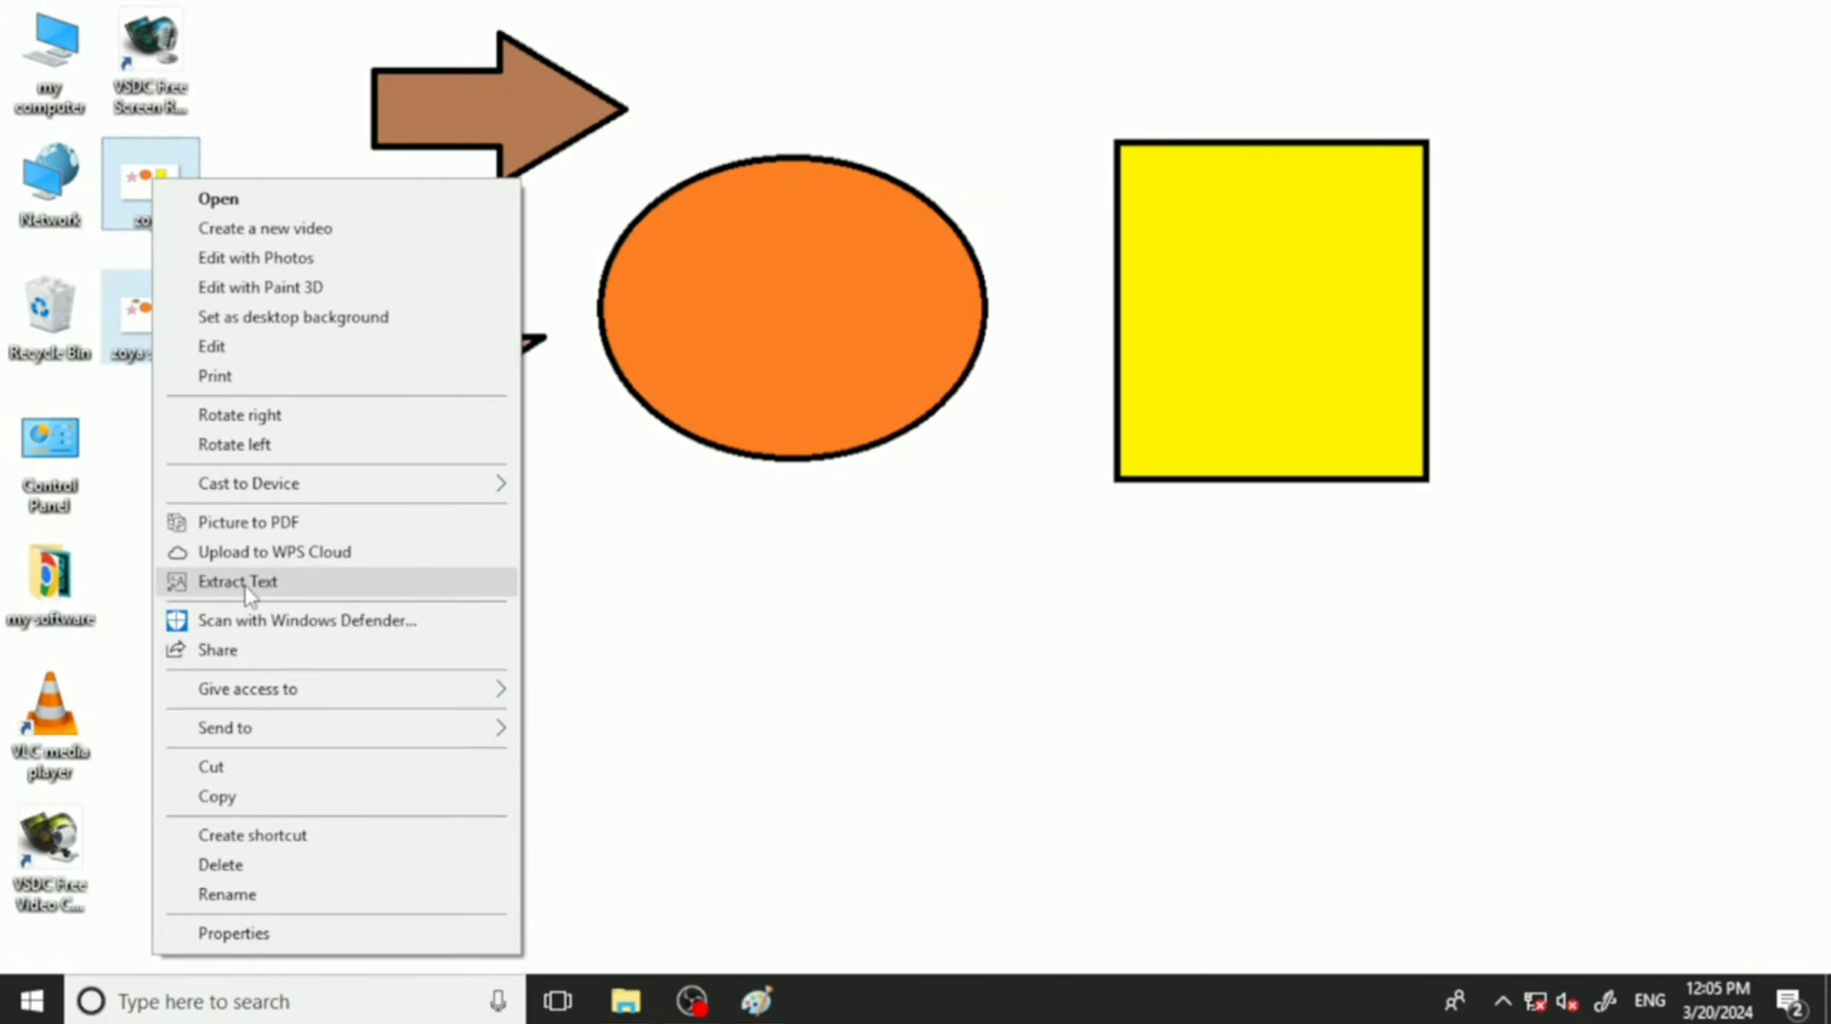
pyautogui.click(266, 861)
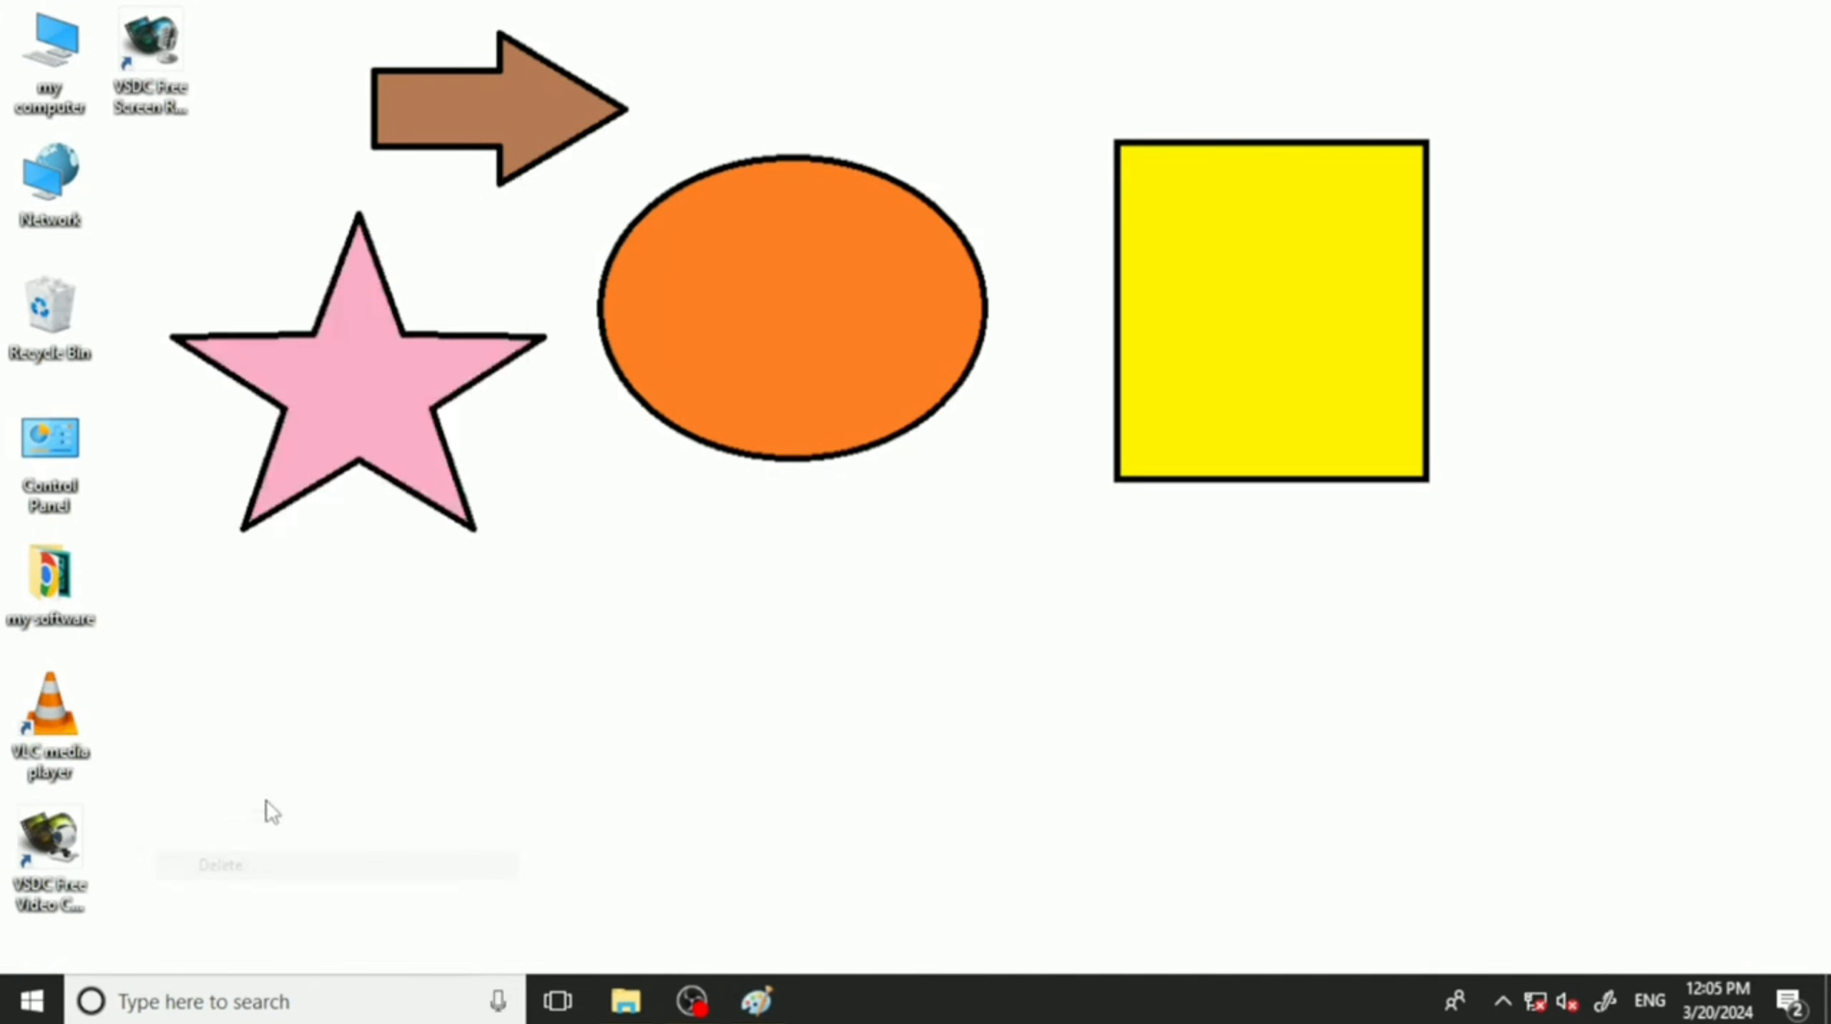
# Return to Paint and try the first entry of the recent pictures list.
pyautogui.click(756, 1000)
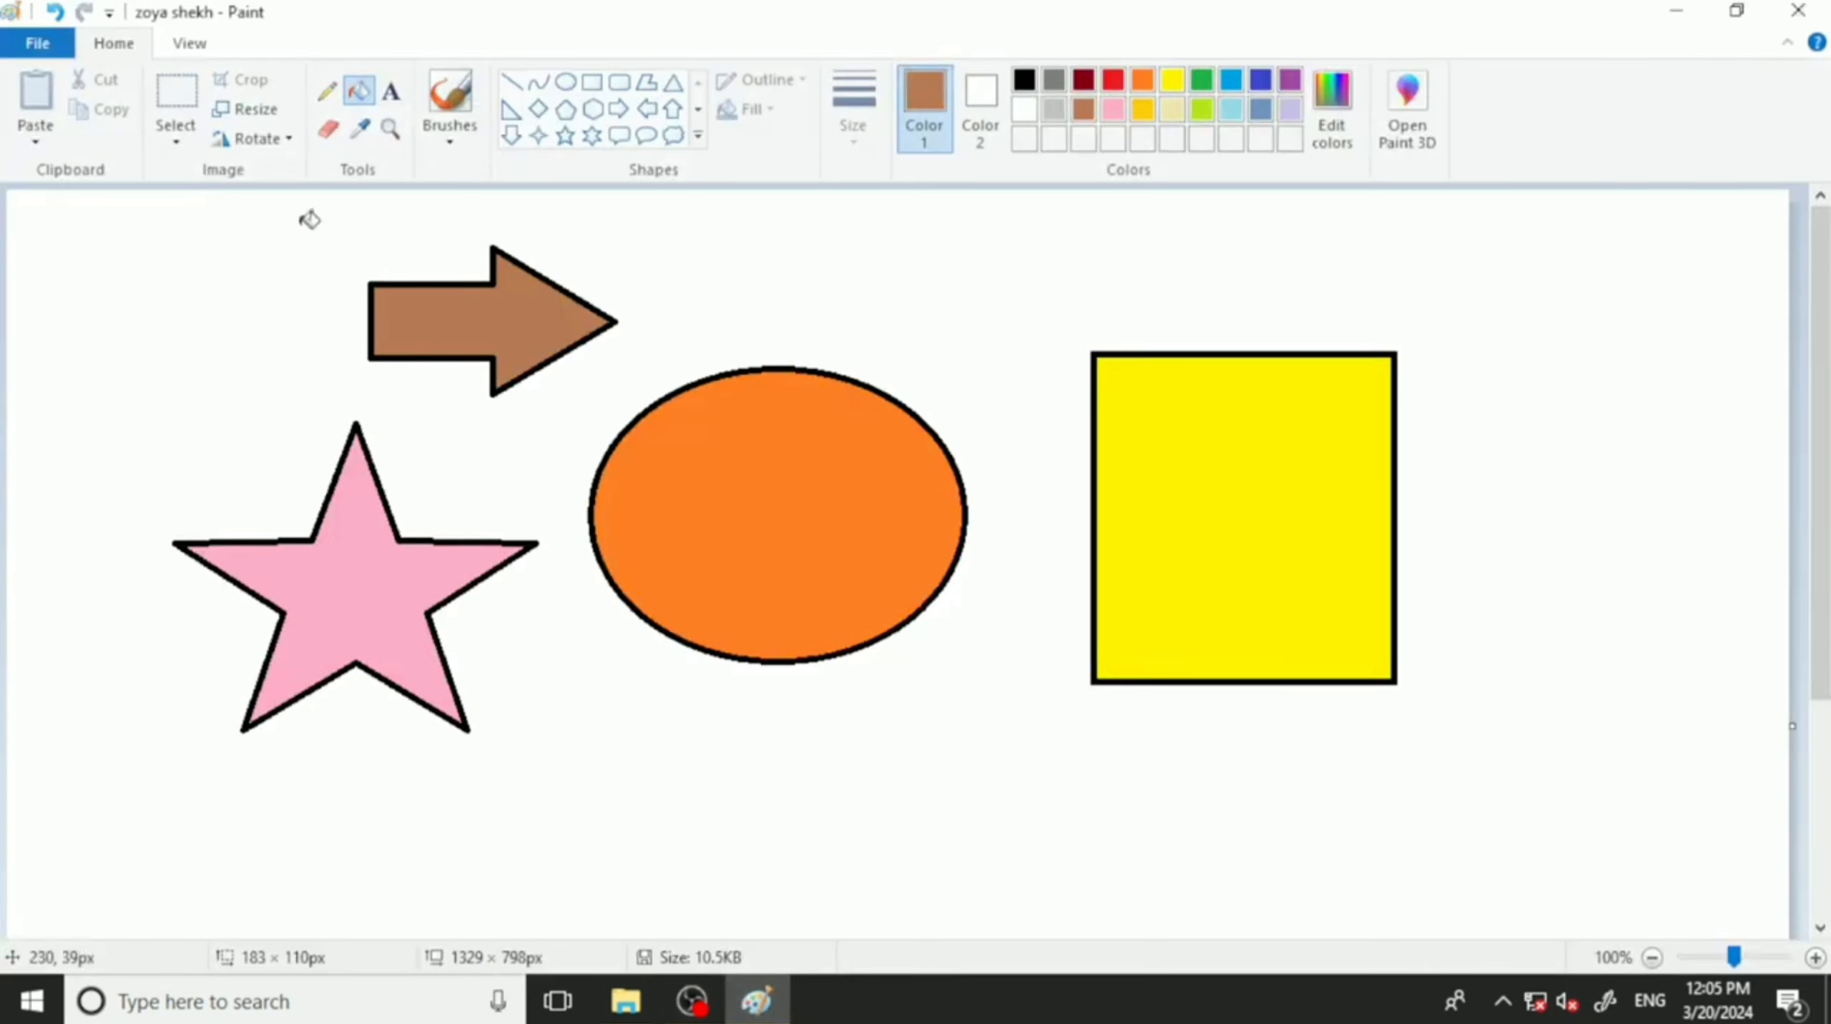
pyautogui.click(37, 43)
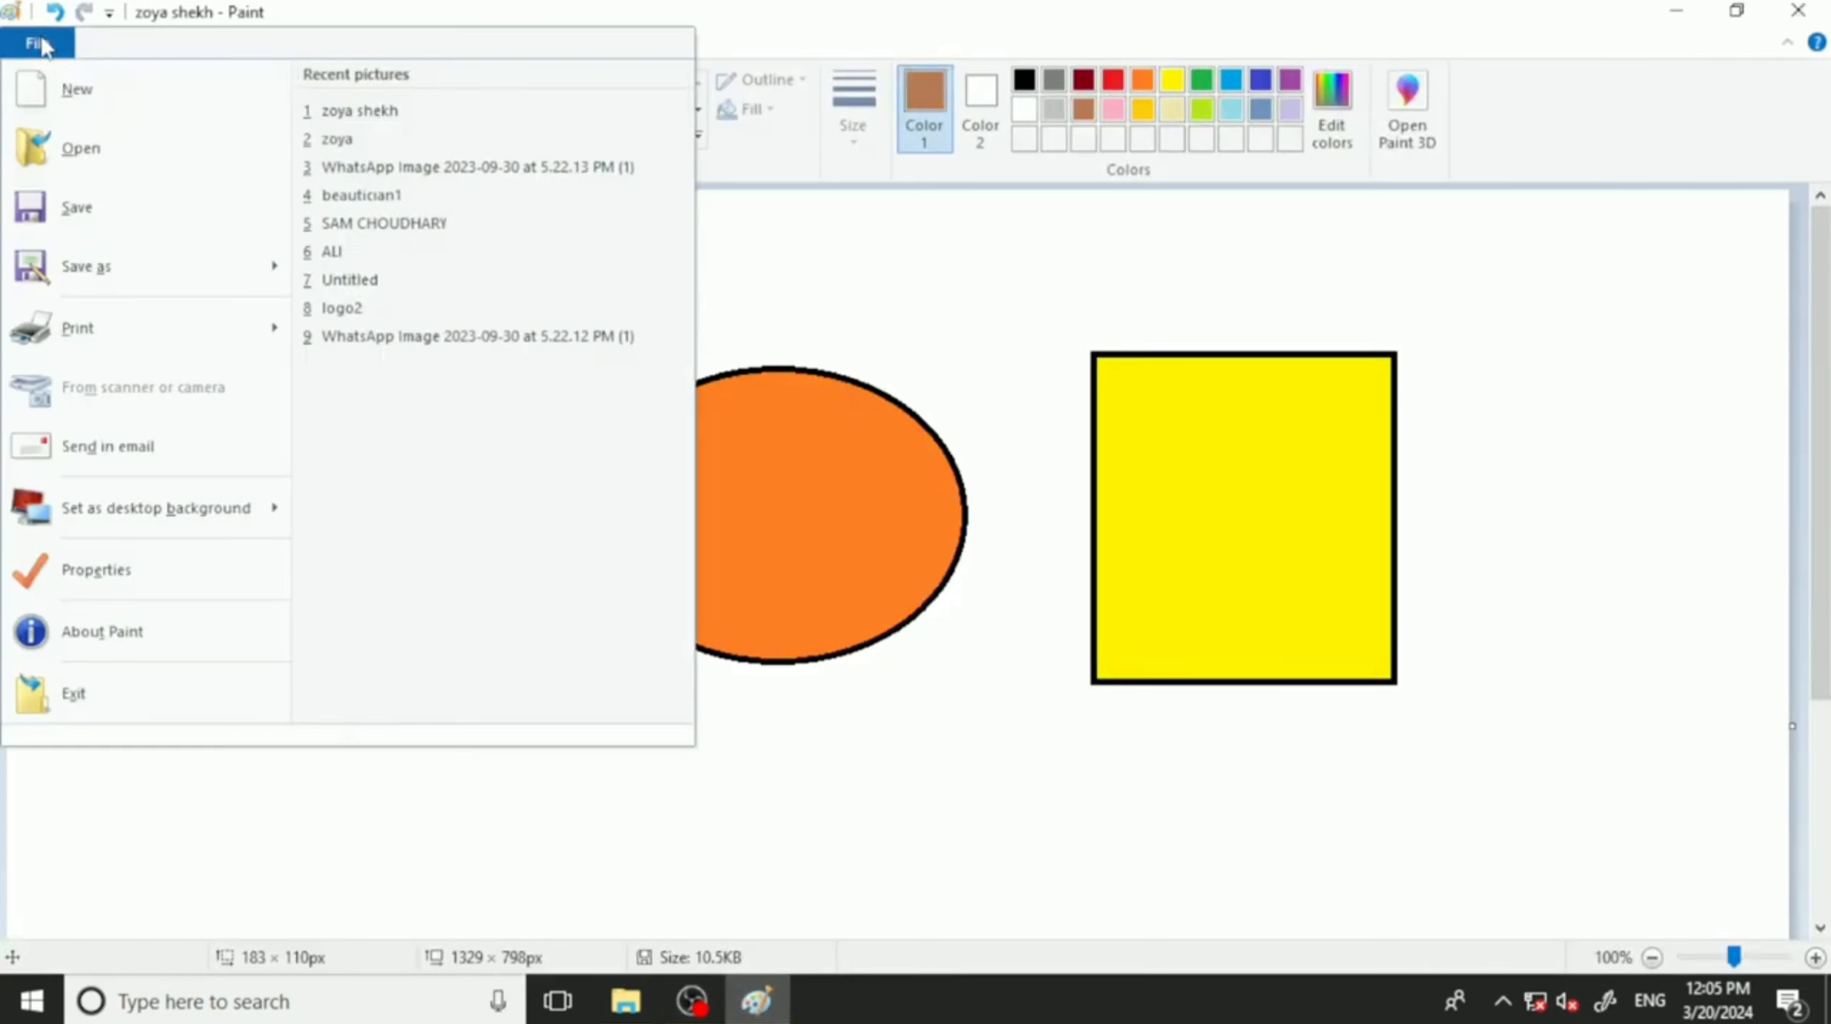
pyautogui.click(379, 117)
pyautogui.click(389, 129)
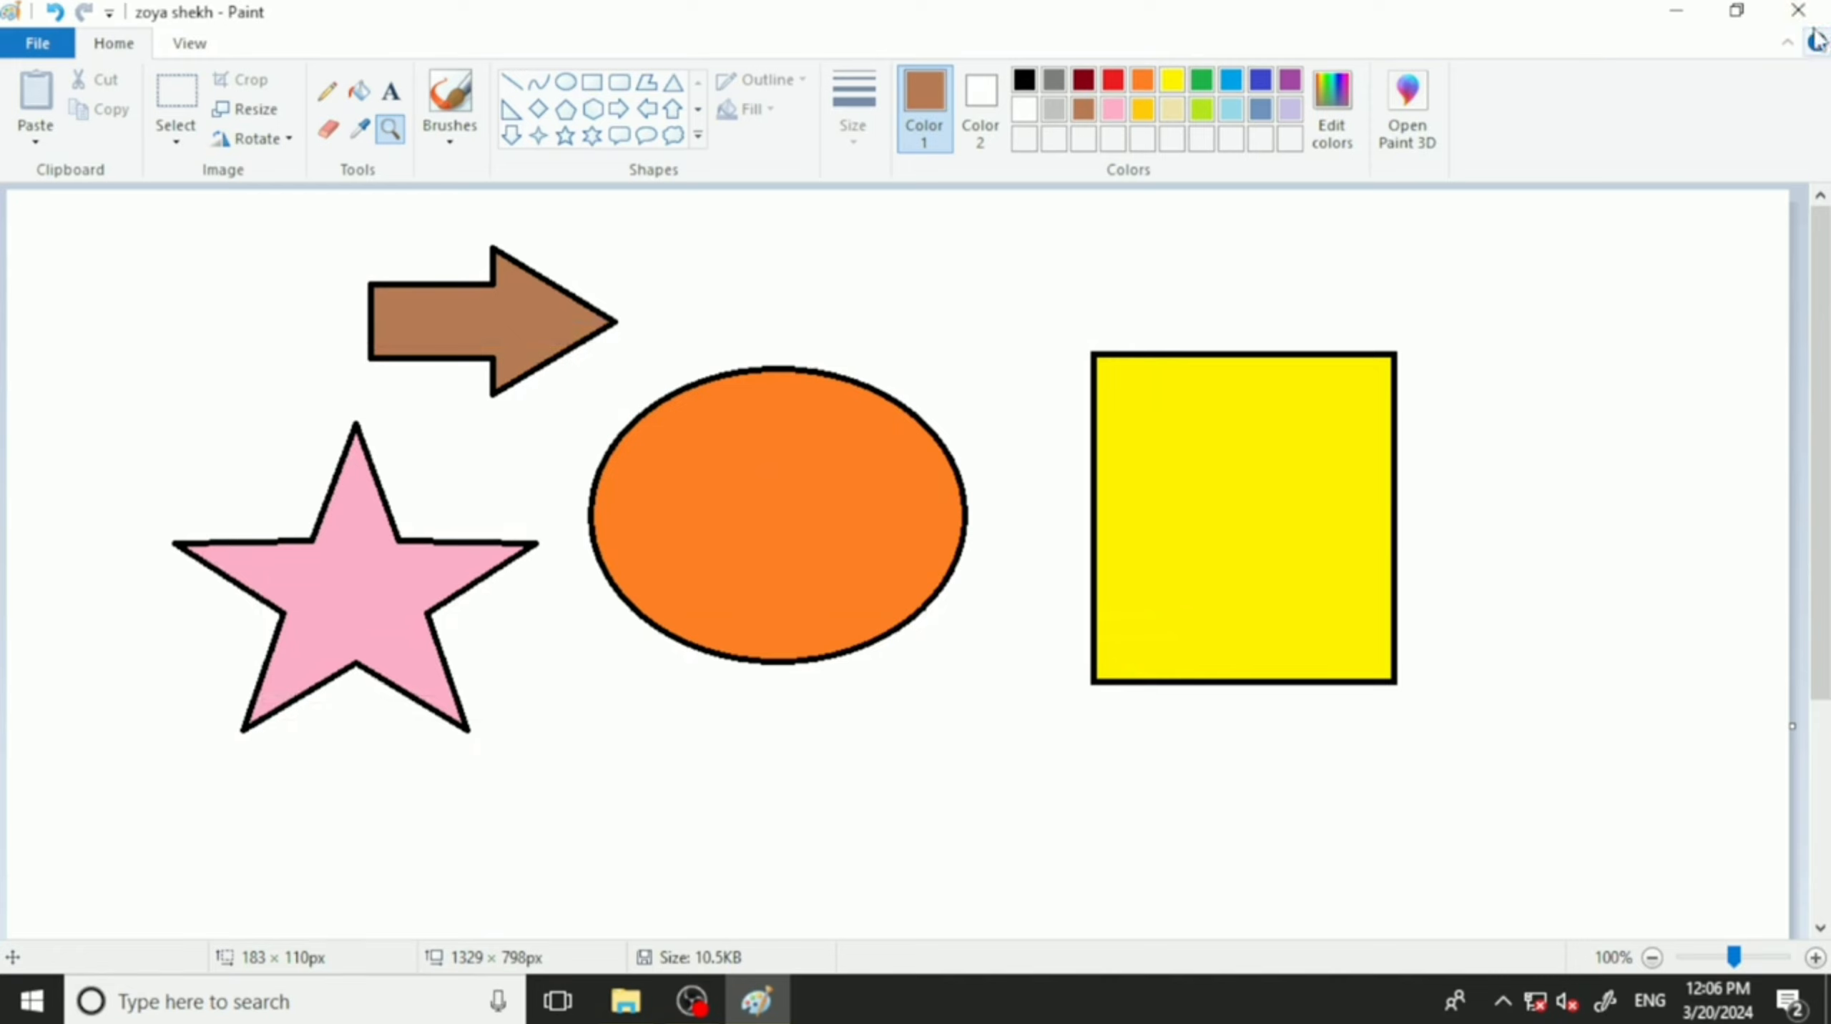
# Close the current picture's Paint window and start Paint again by running mspaint.
pyautogui.click(1797, 10)
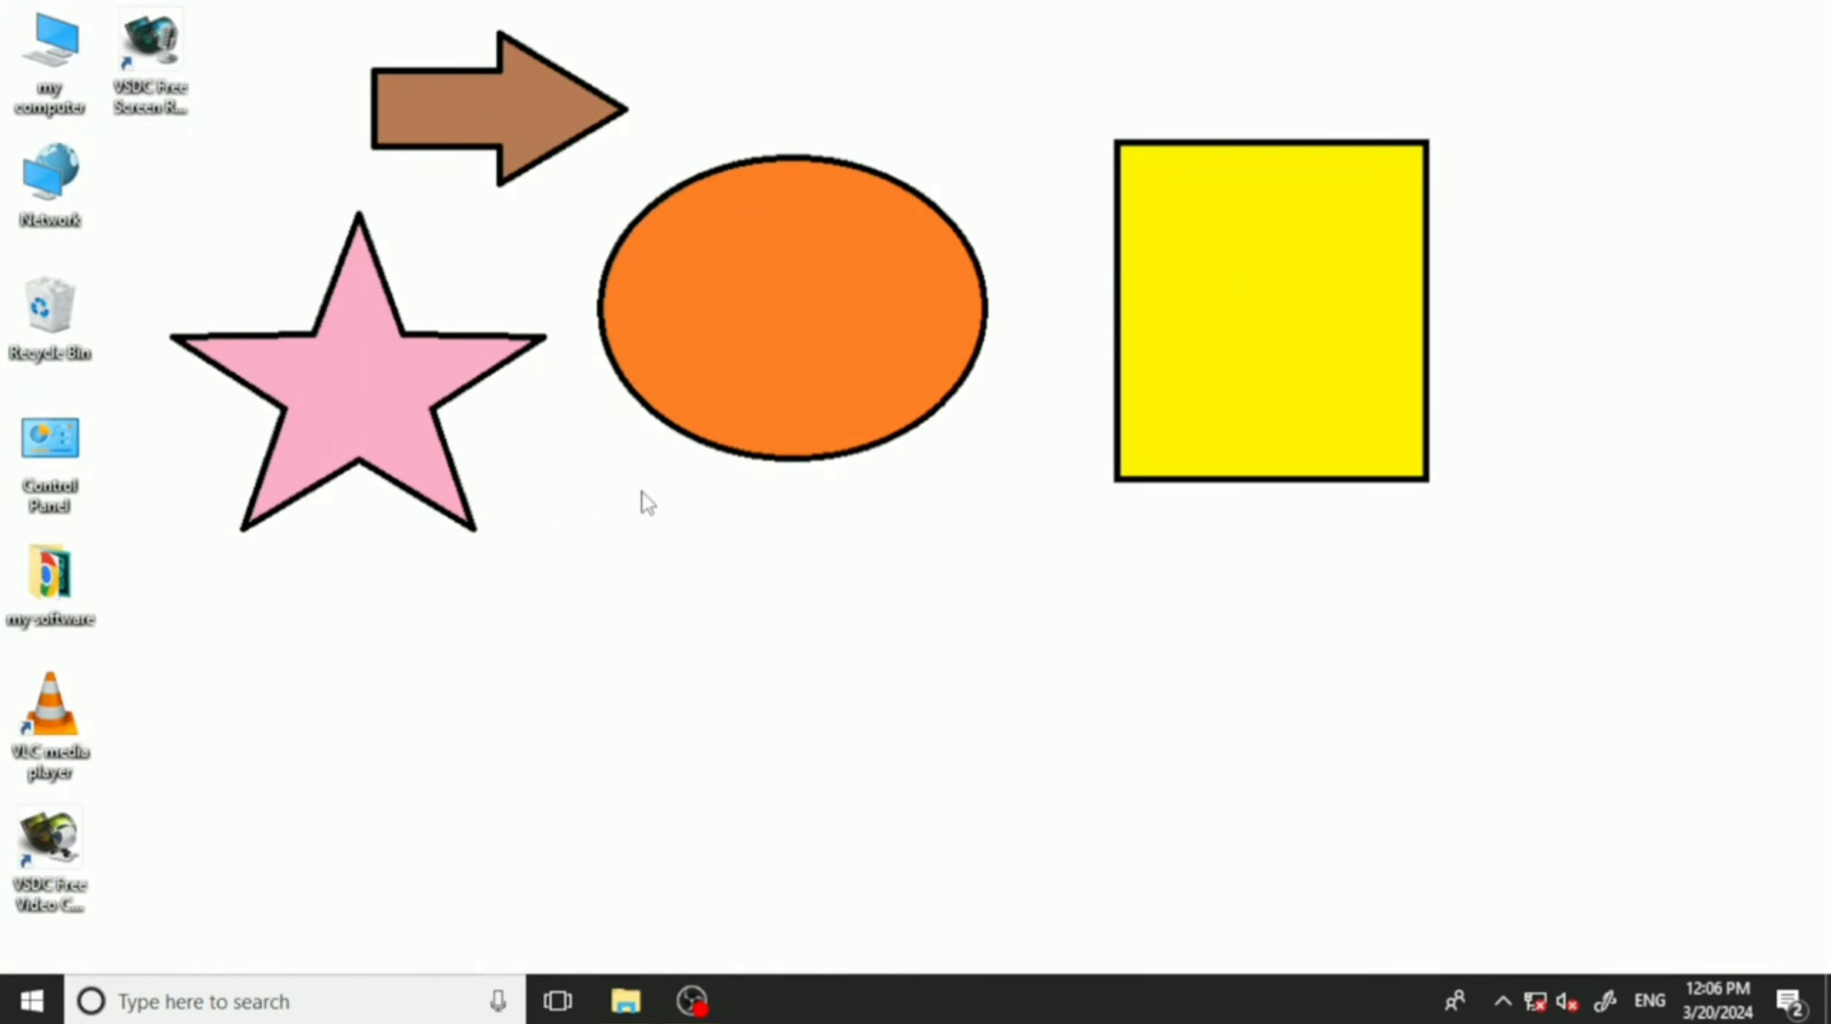
pyautogui.press('super+r')
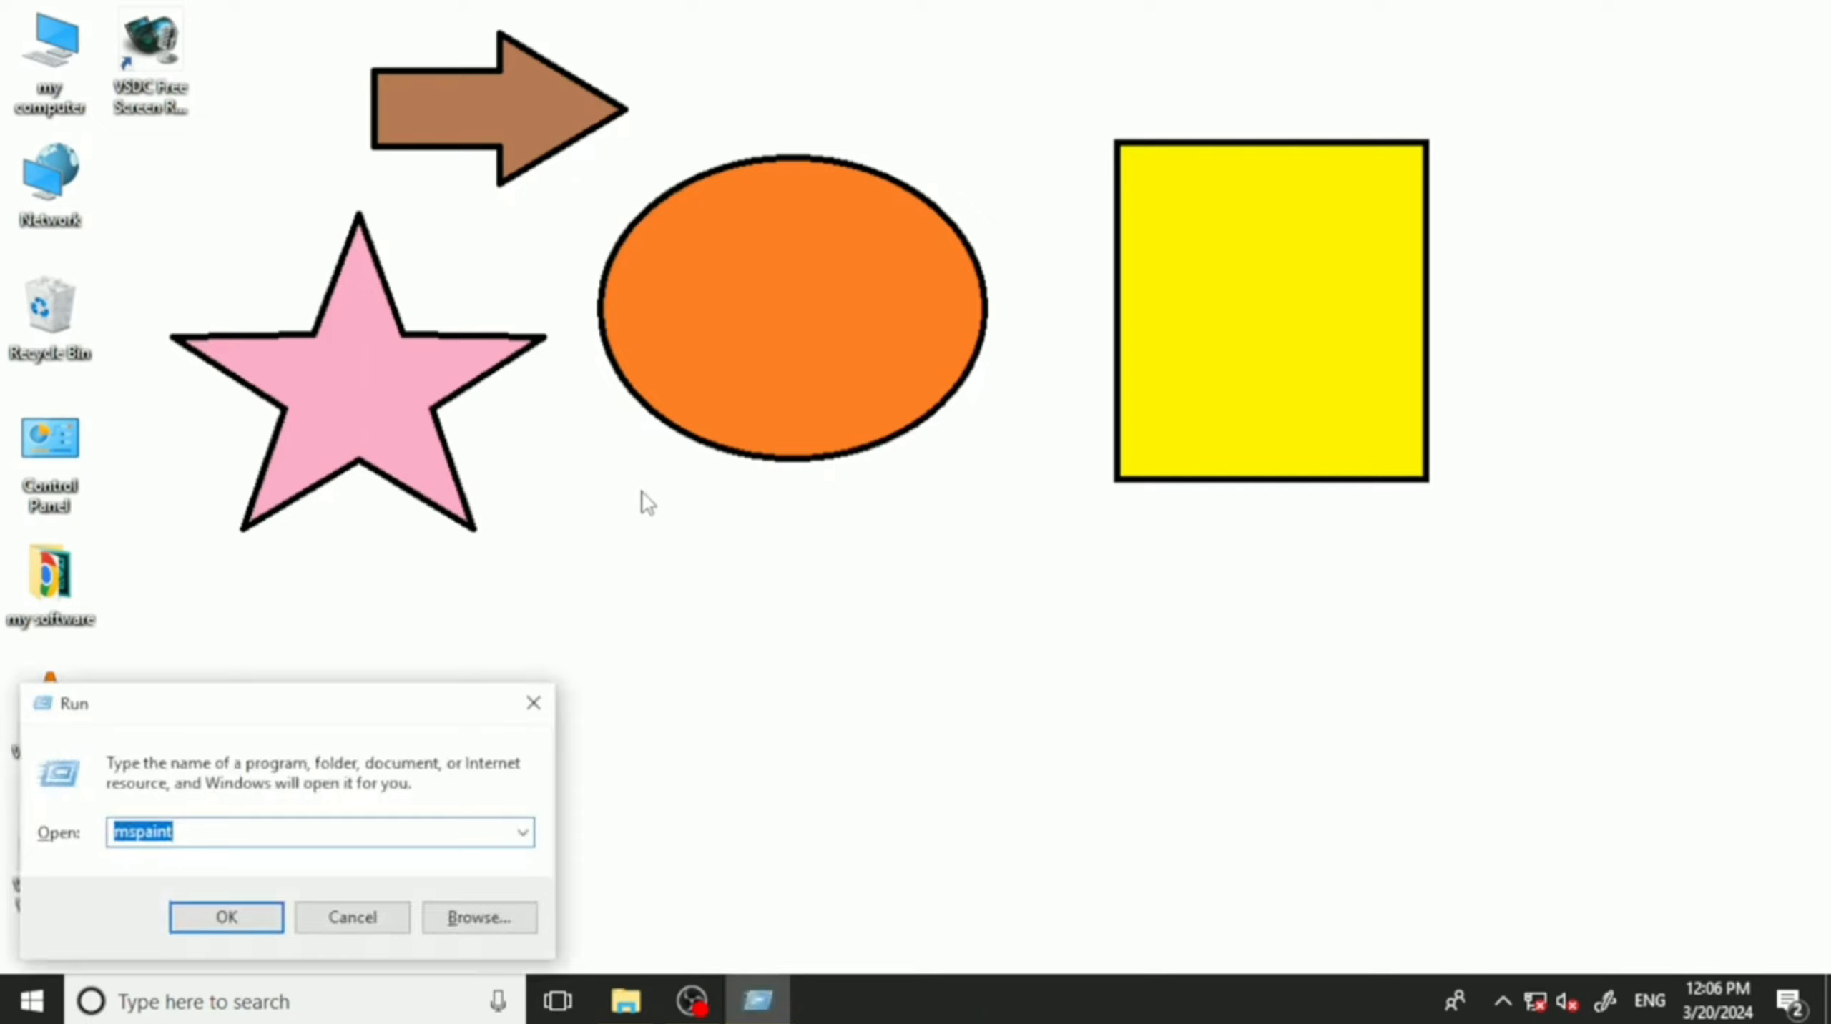
pyautogui.press('Return')
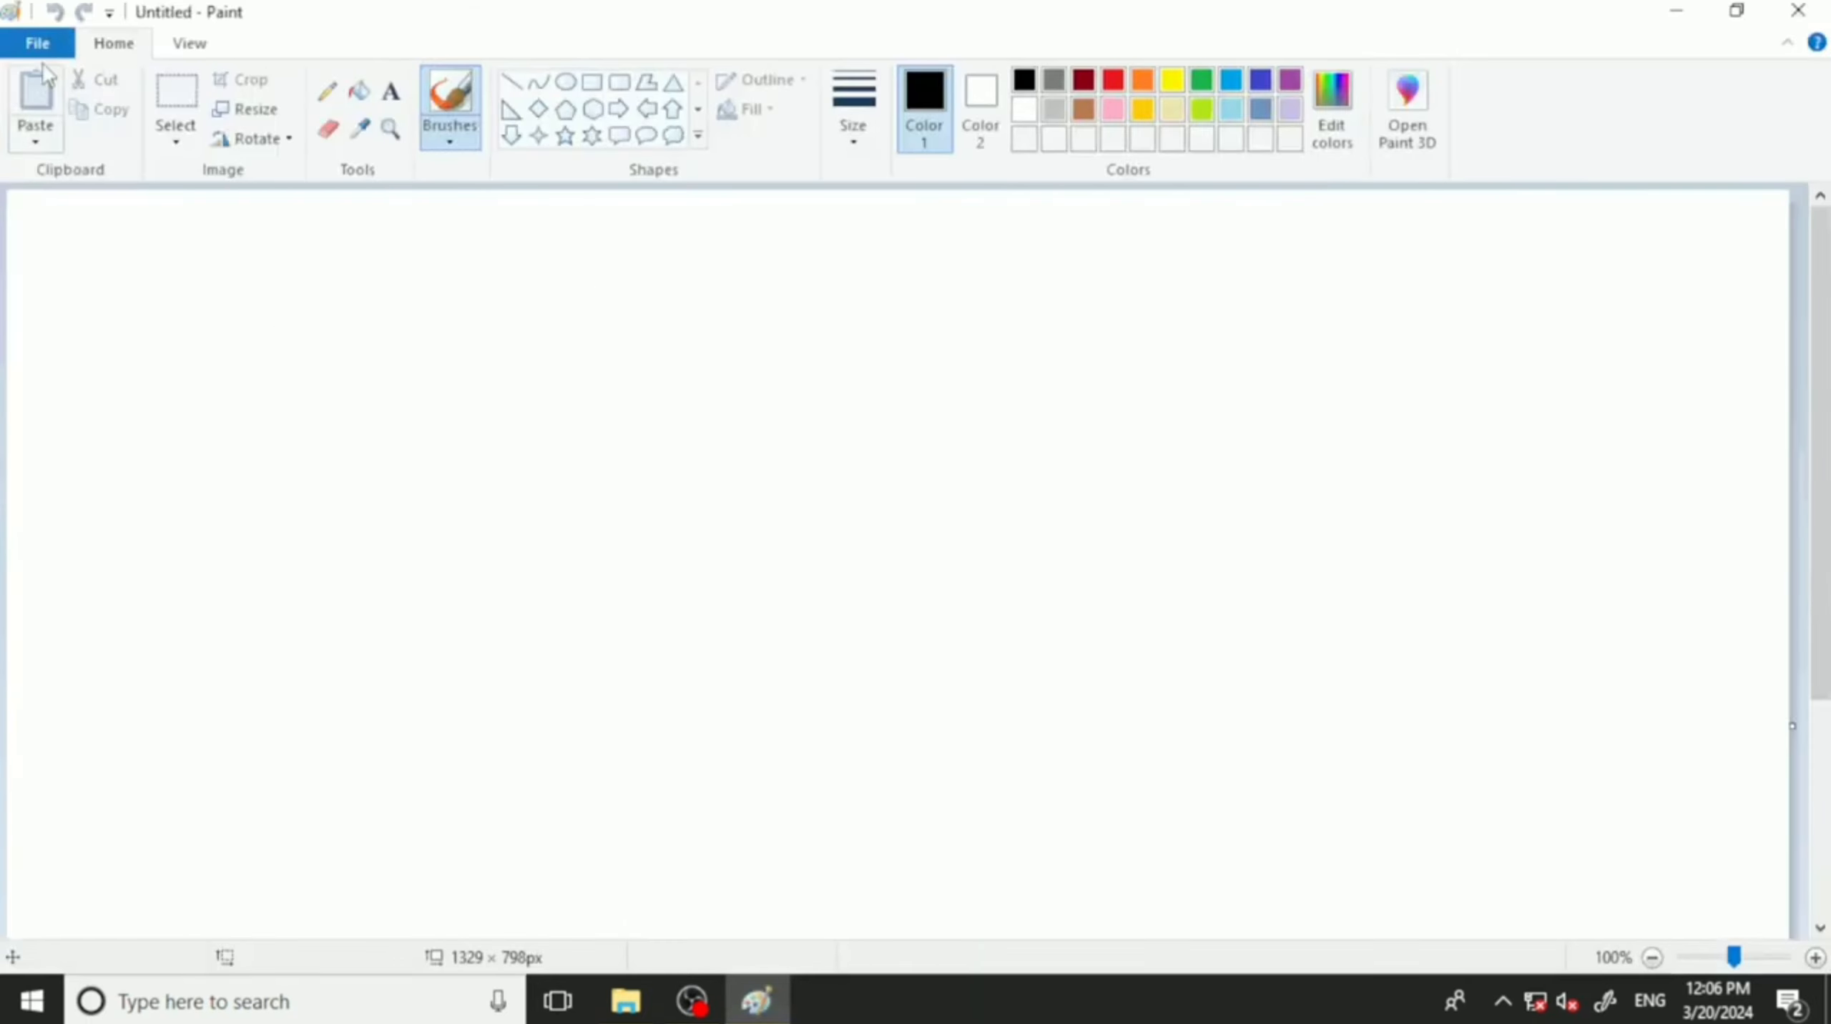
# Try to open the first deleted picture from the recent pictures list and dismiss the message.
pyautogui.click(36, 44)
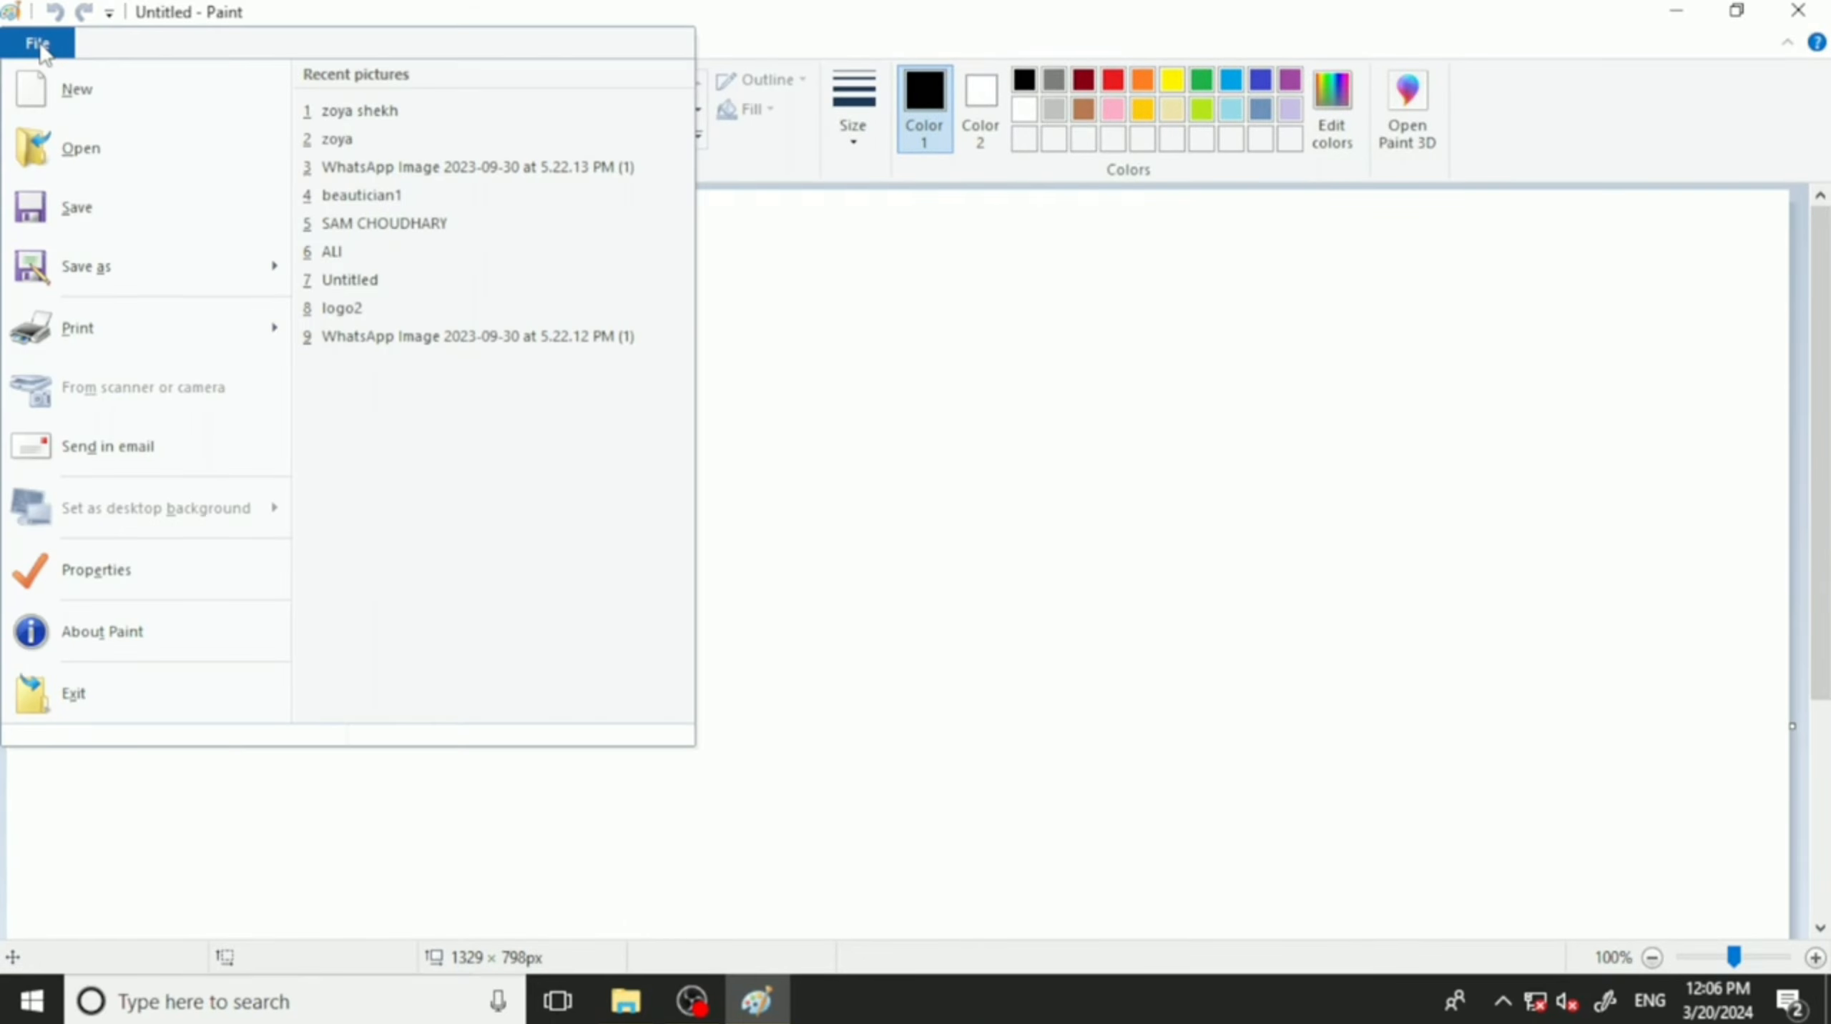
pyautogui.click(378, 114)
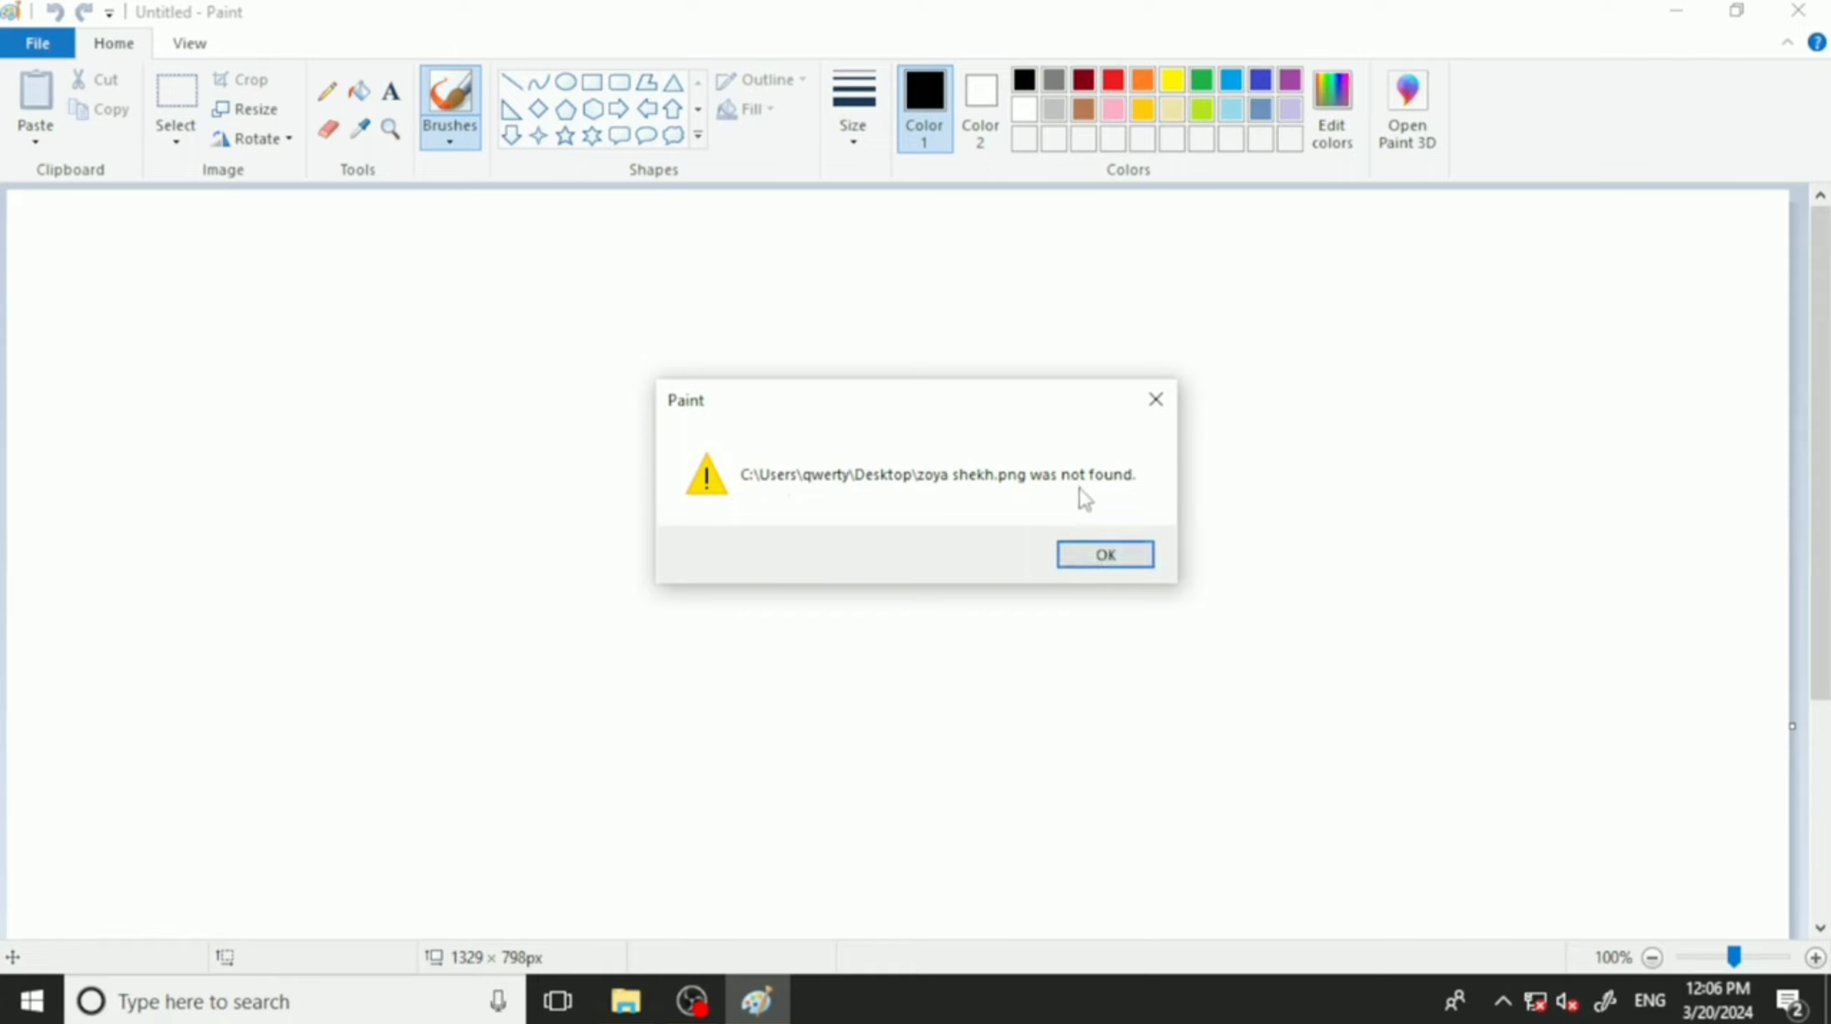
pyautogui.click(1116, 554)
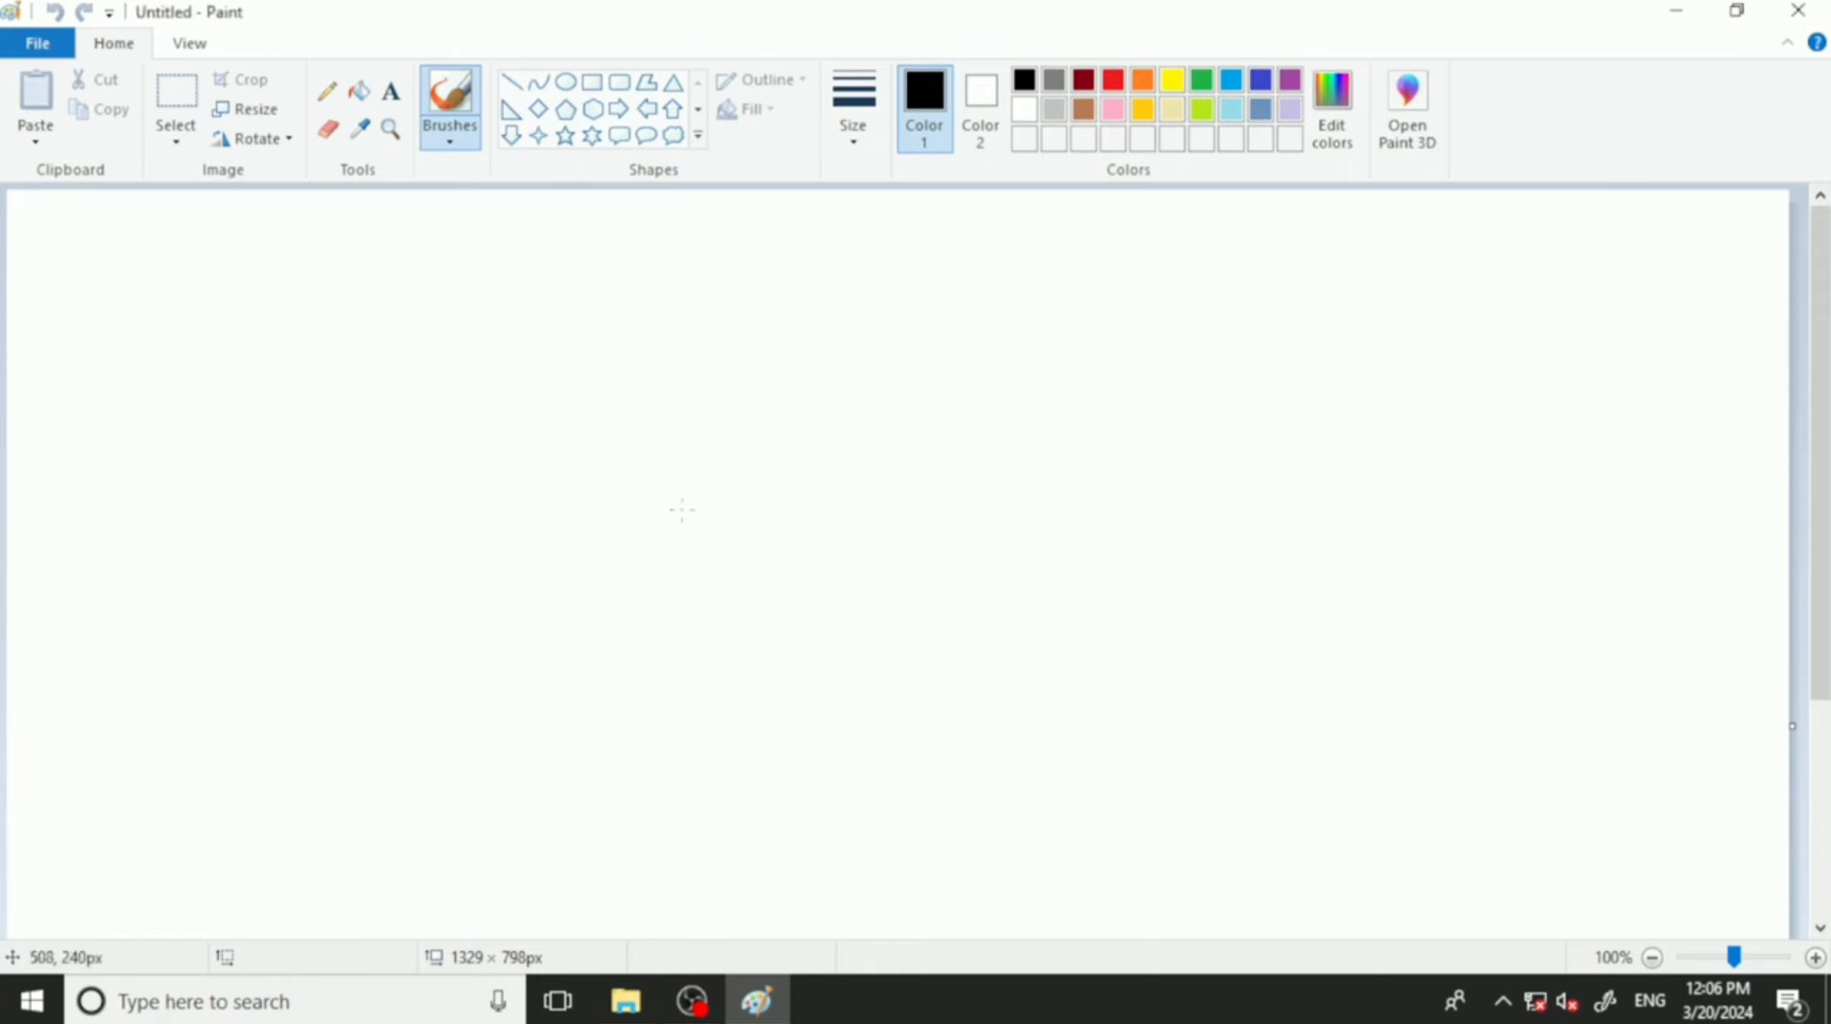
# Recheck the recent pictures and the desktop, and try to open the other deleted picture from the recent list.
pyautogui.click(41, 56)
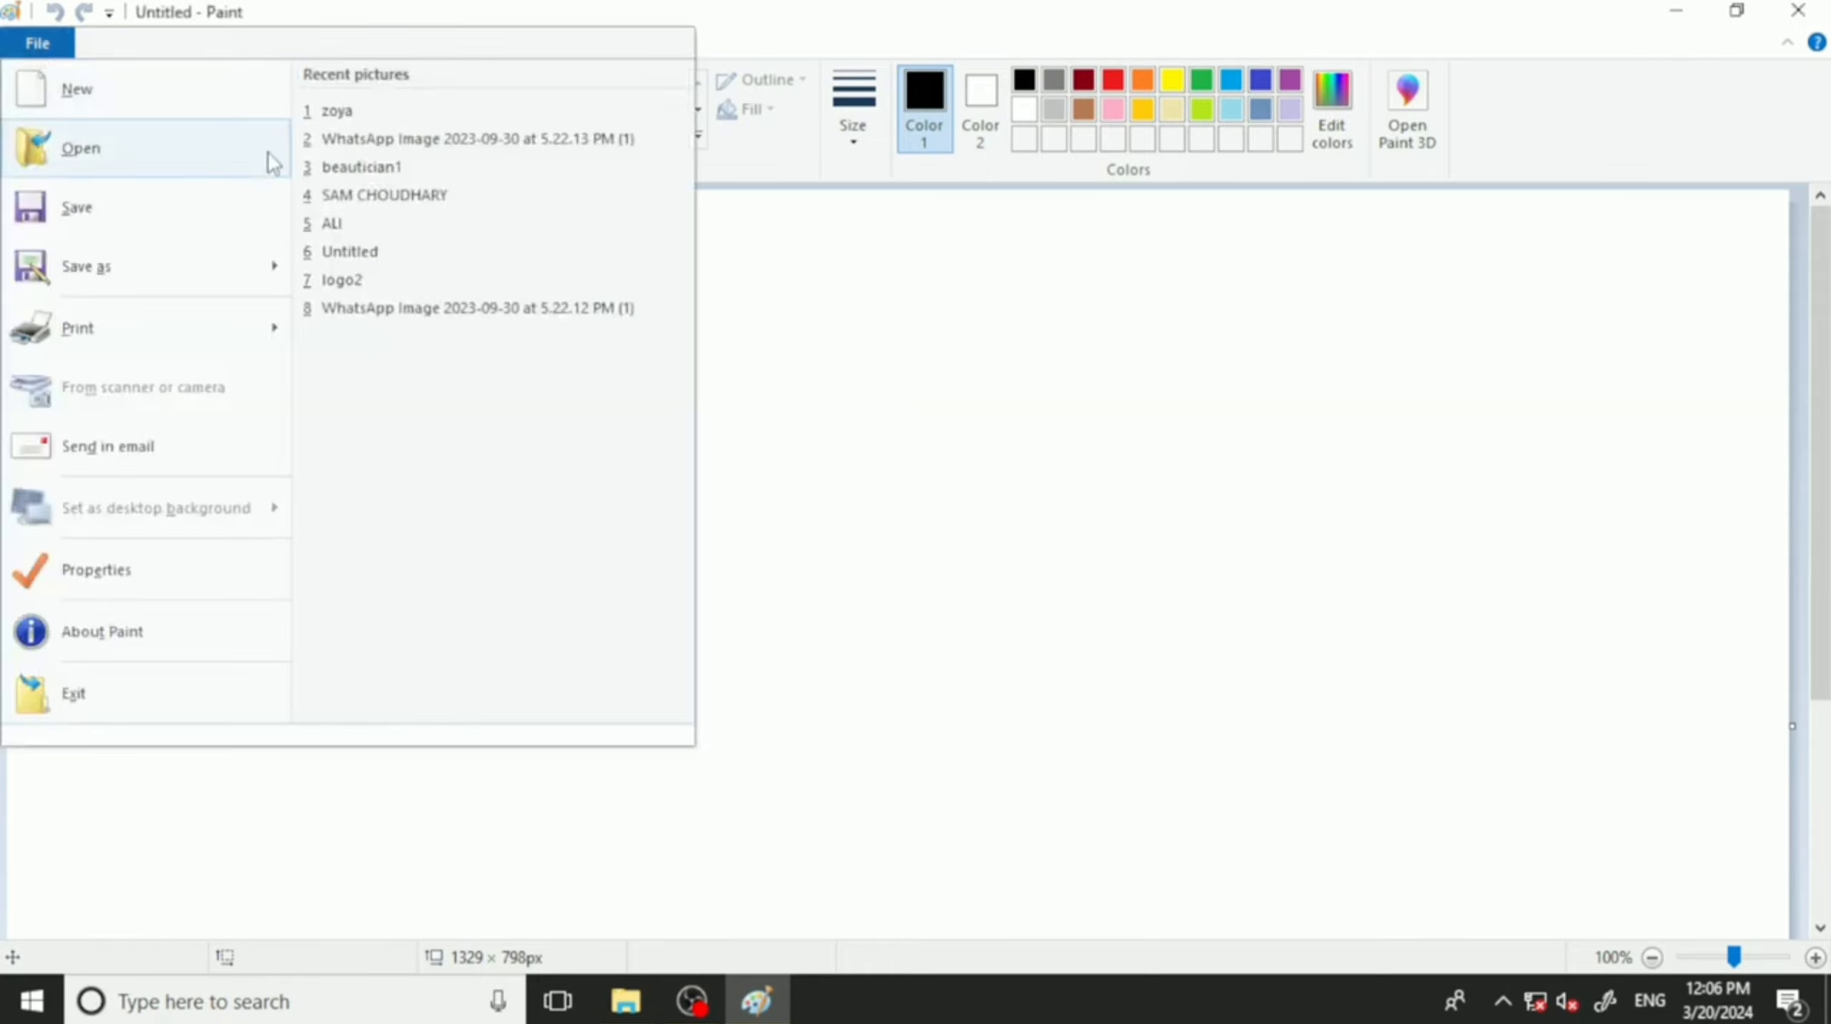
pyautogui.click(927, 314)
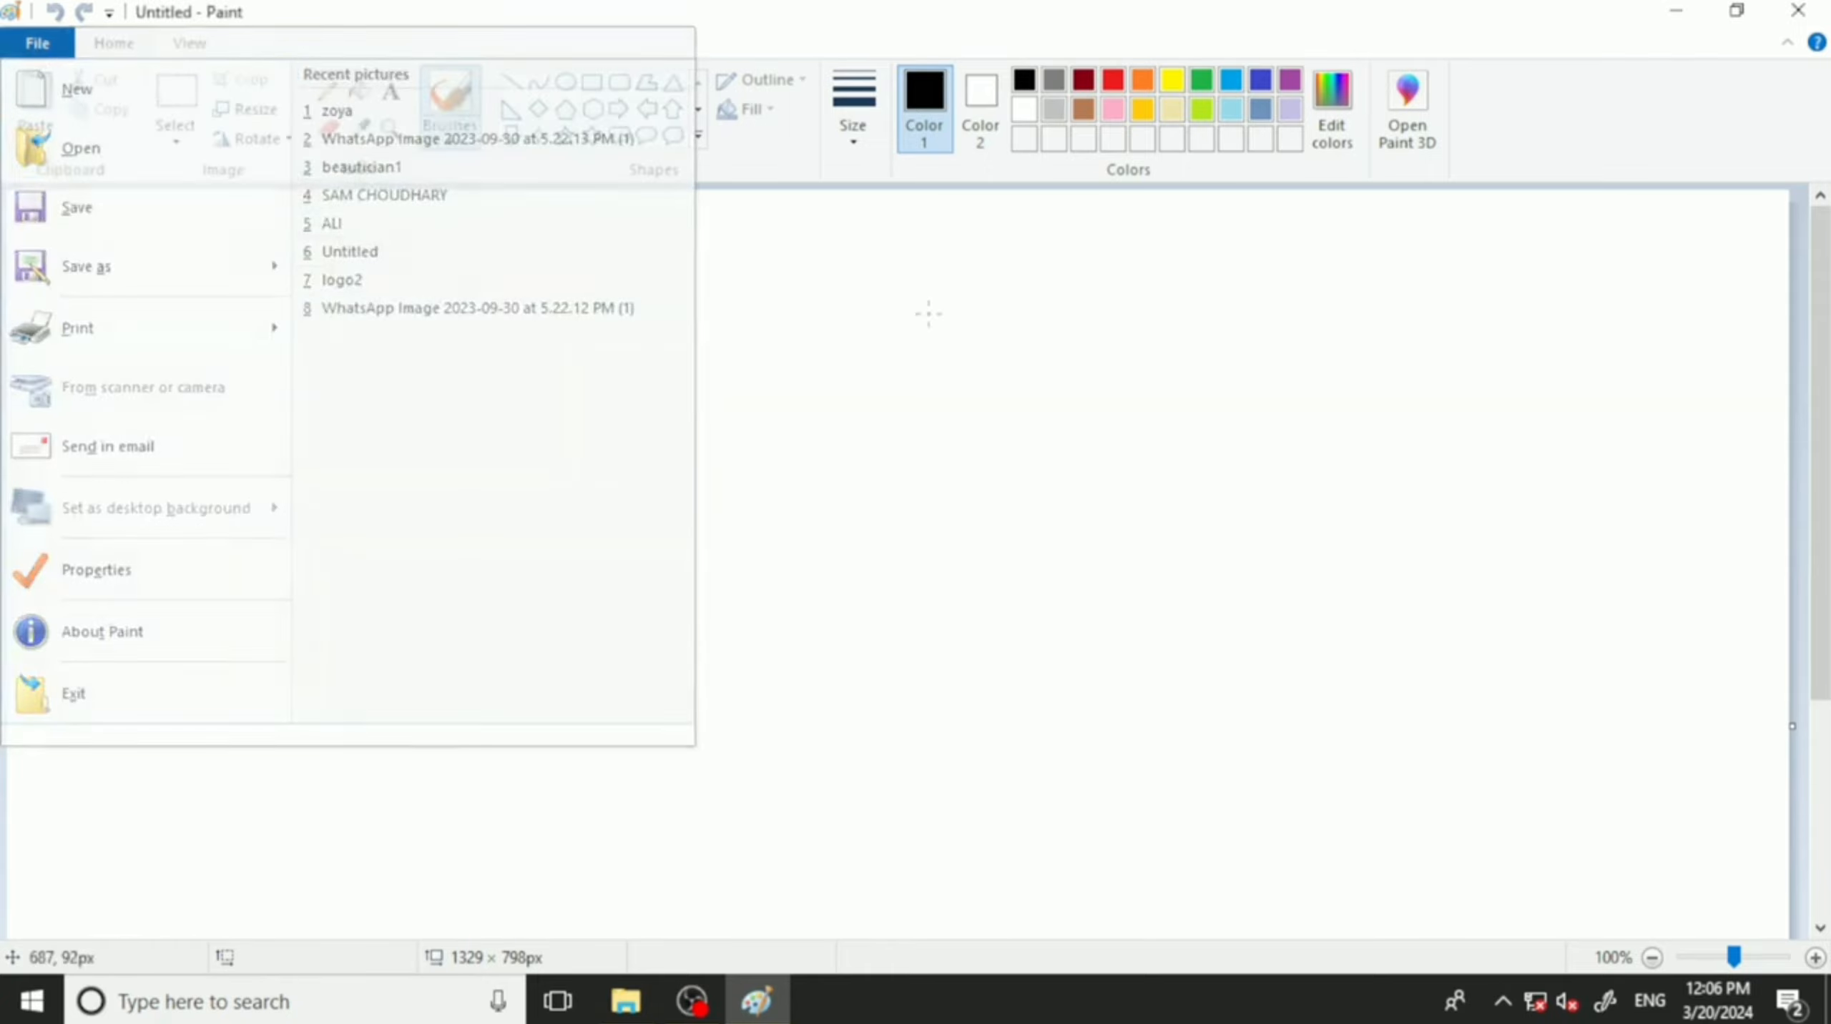
pyautogui.click(1696, 12)
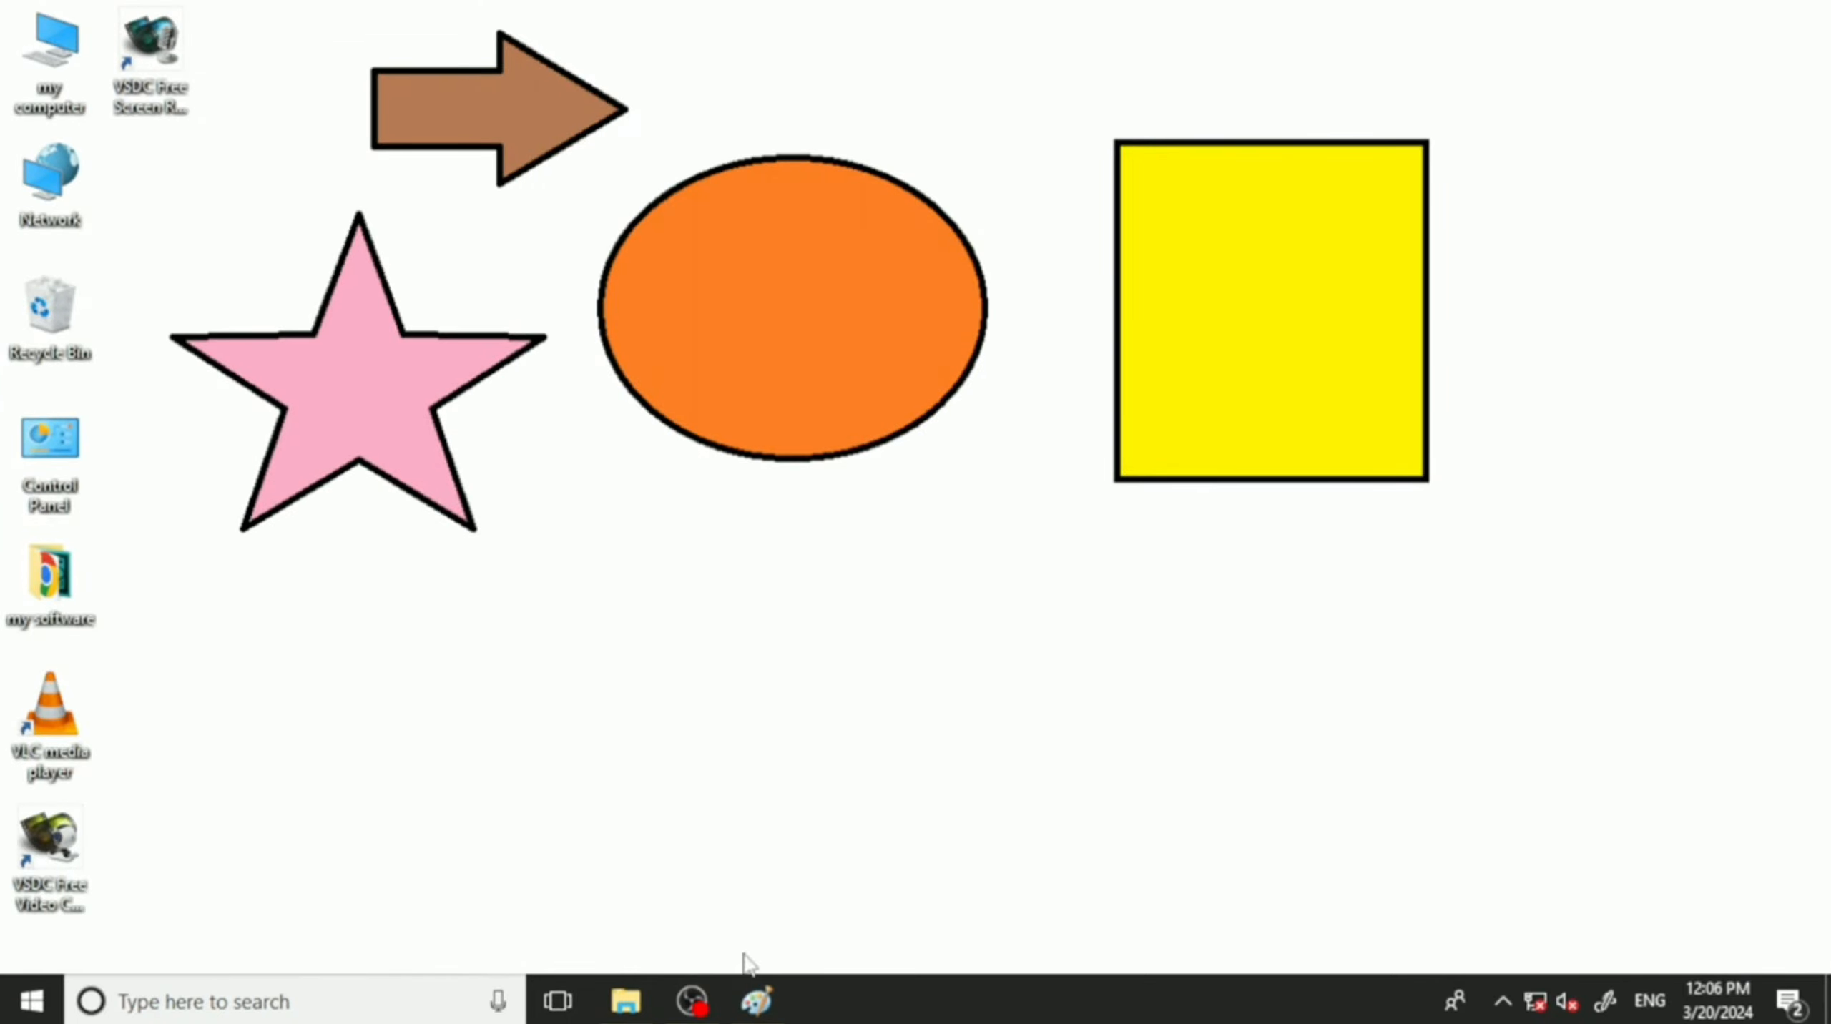
pyautogui.click(756, 1000)
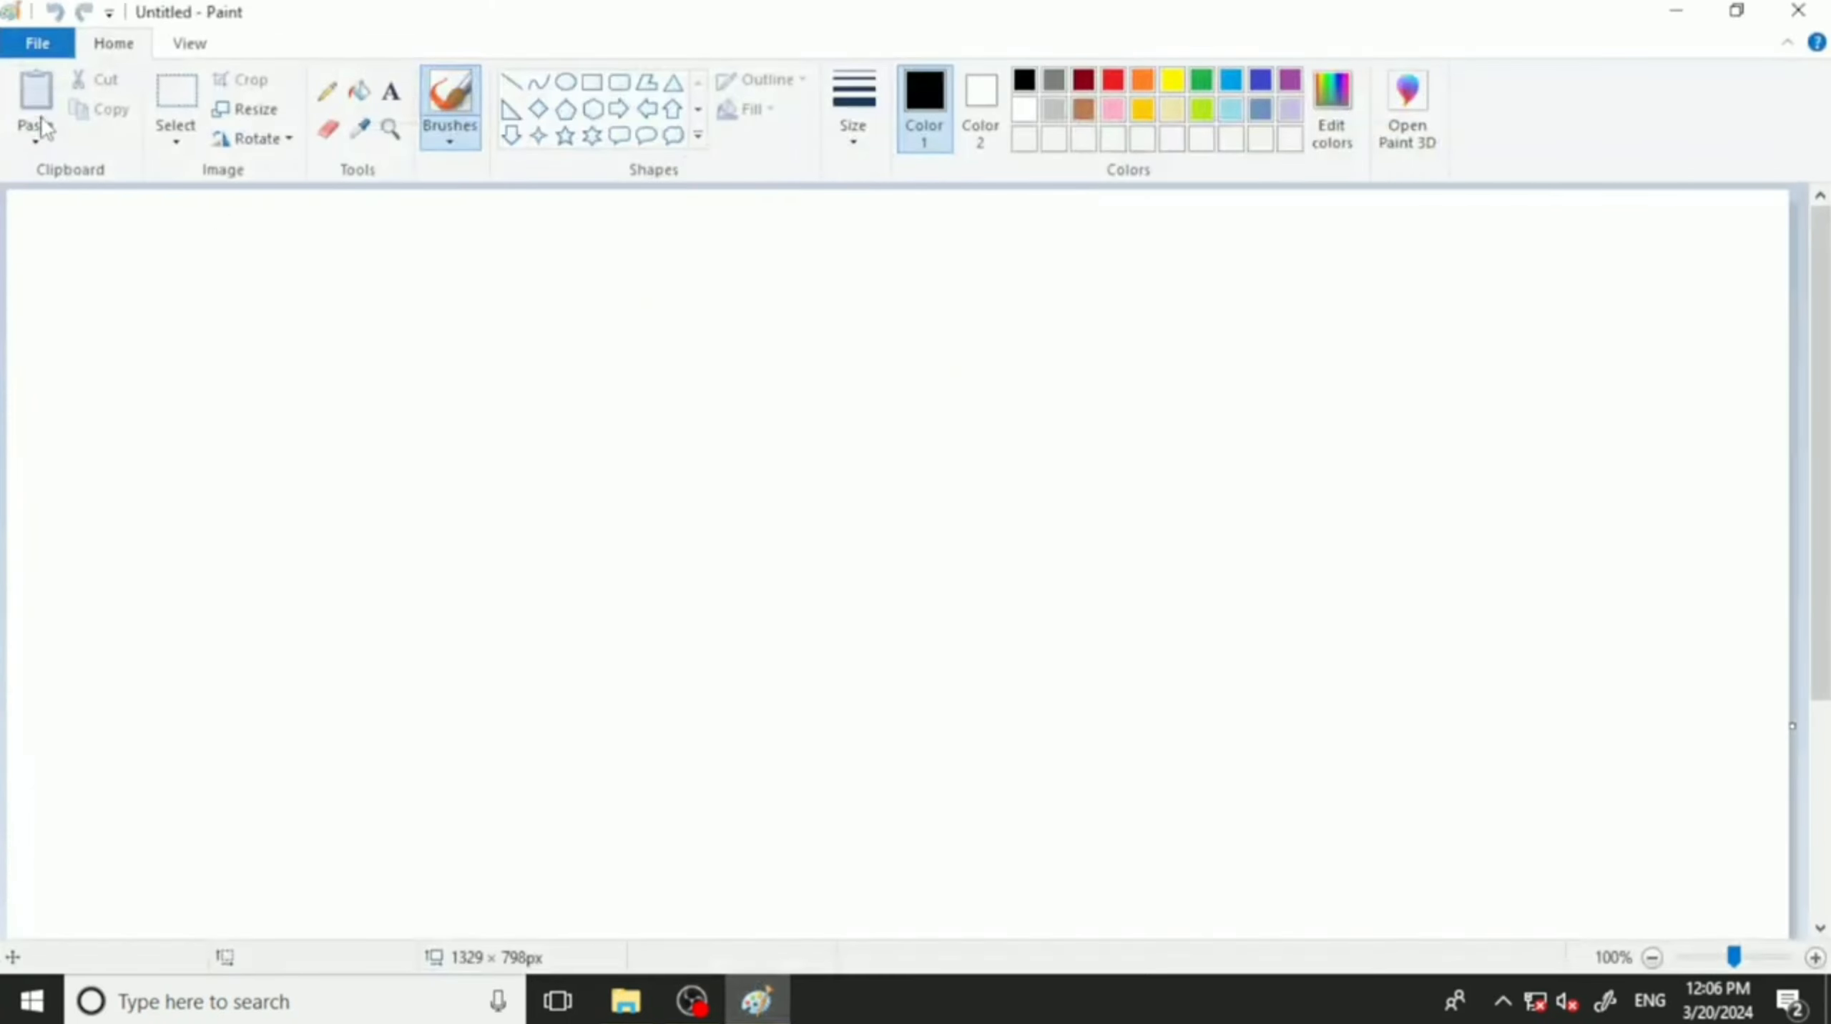
pyautogui.click(39, 44)
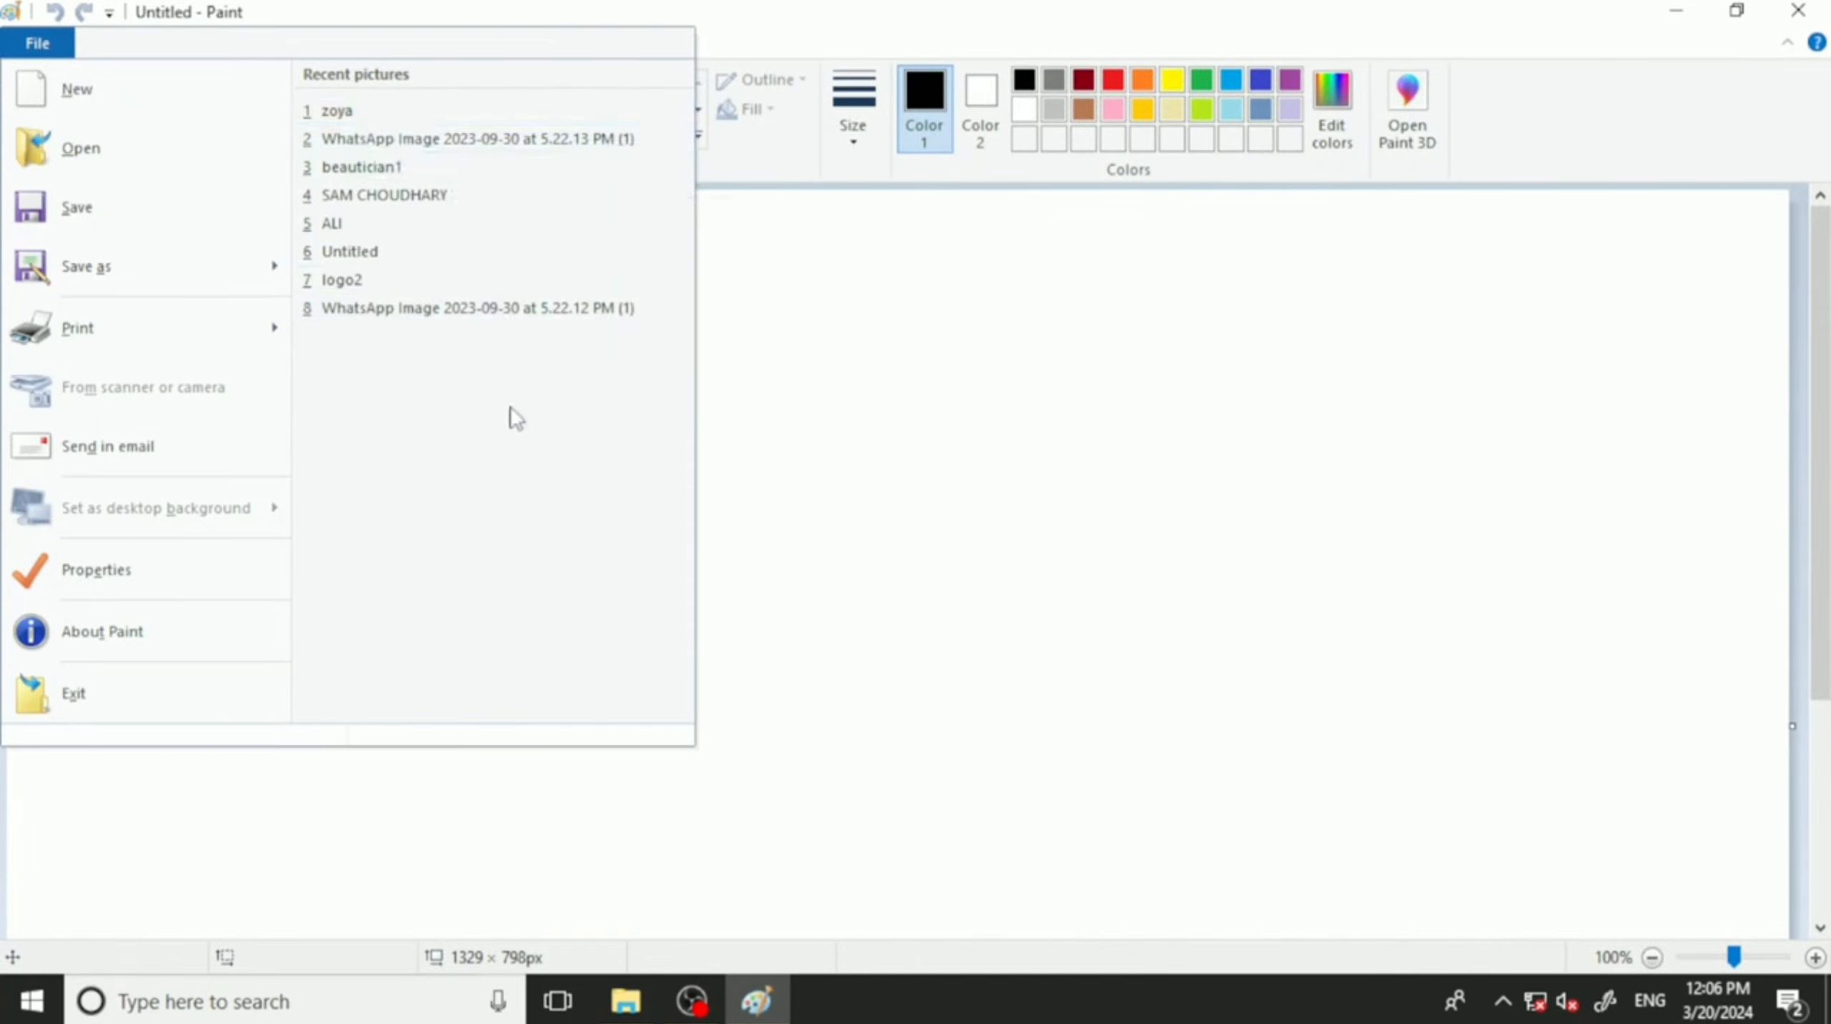
pyautogui.click(349, 107)
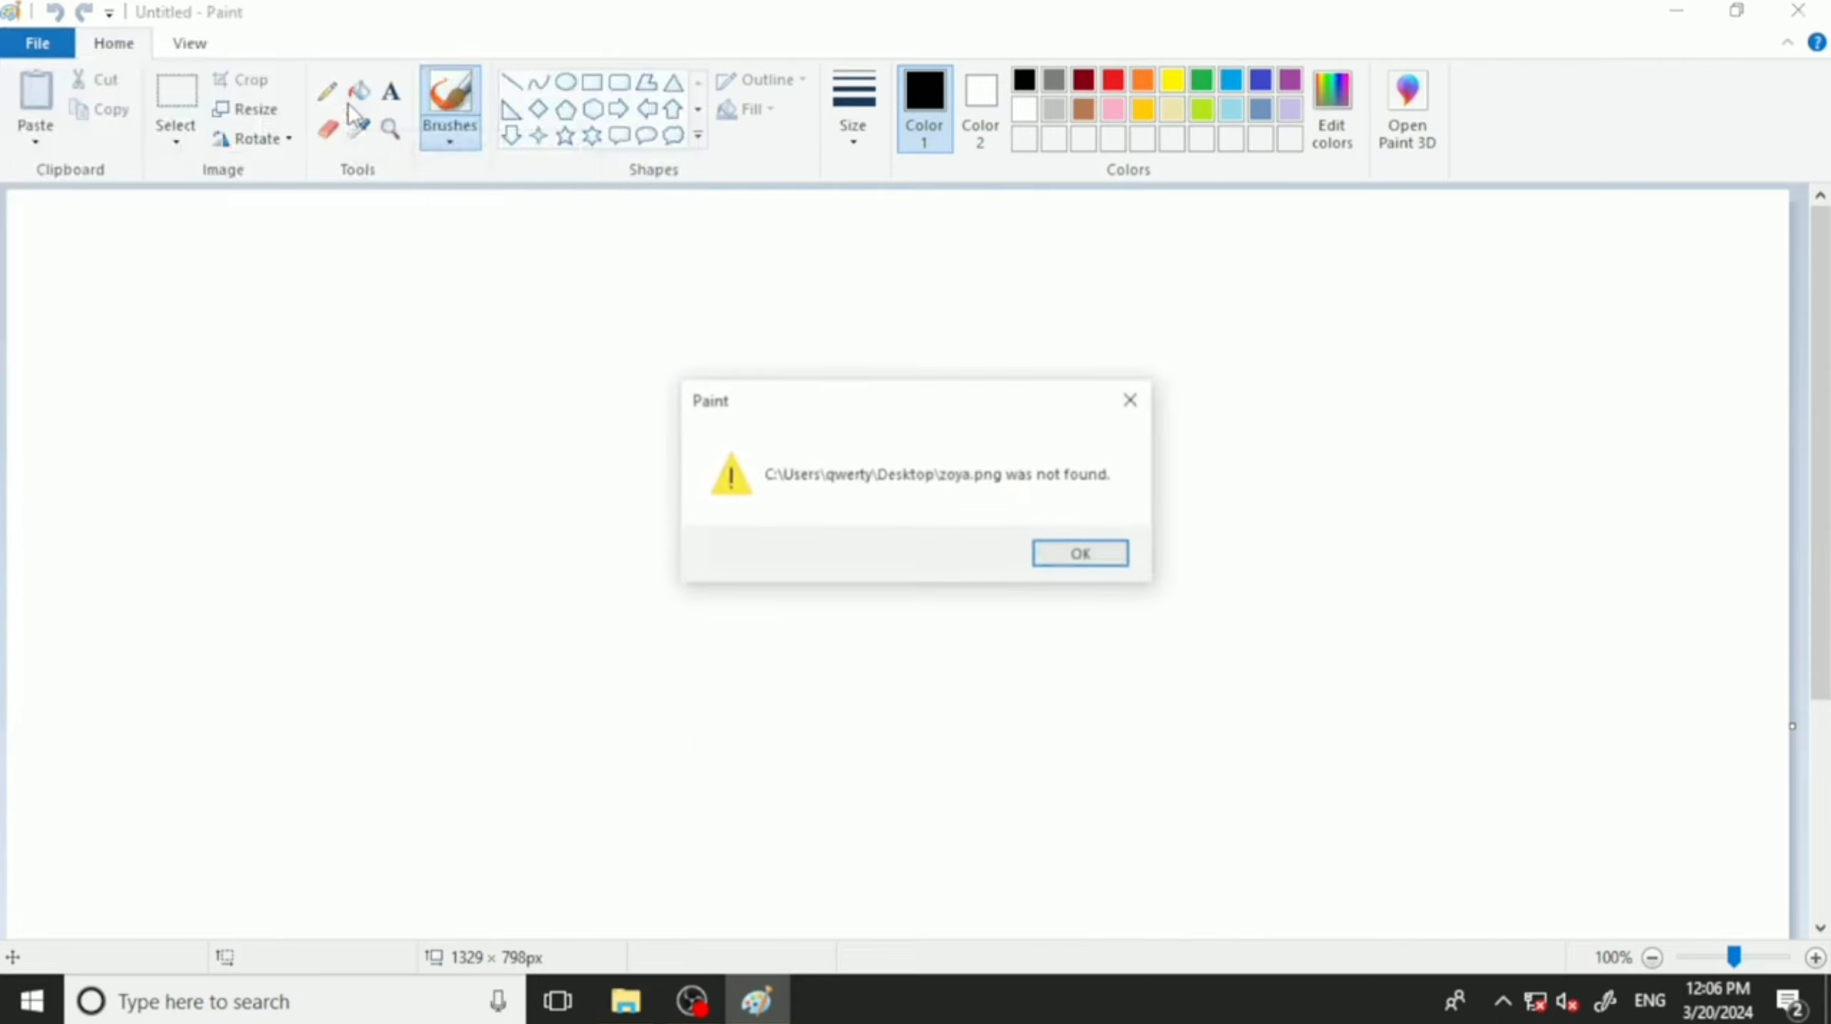
pyautogui.click(1084, 552)
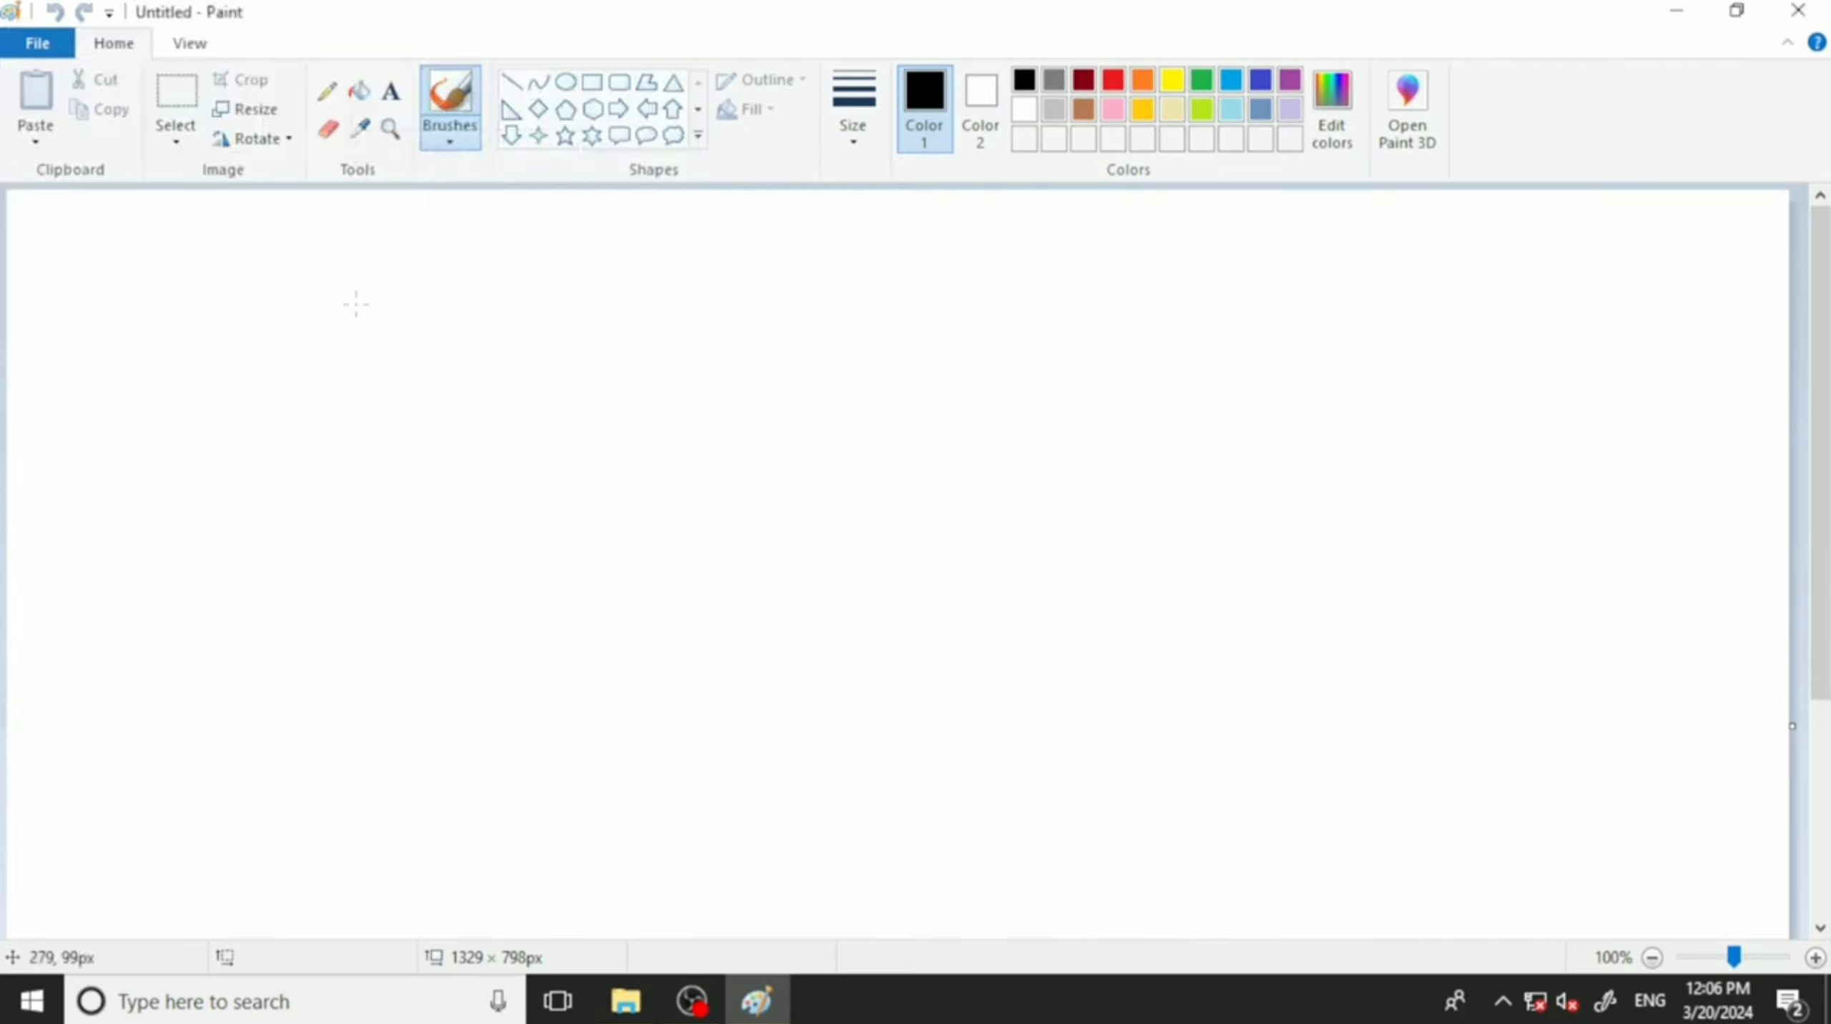
# Review the recent pictures list once more and close Paint.
pyautogui.click(56, 49)
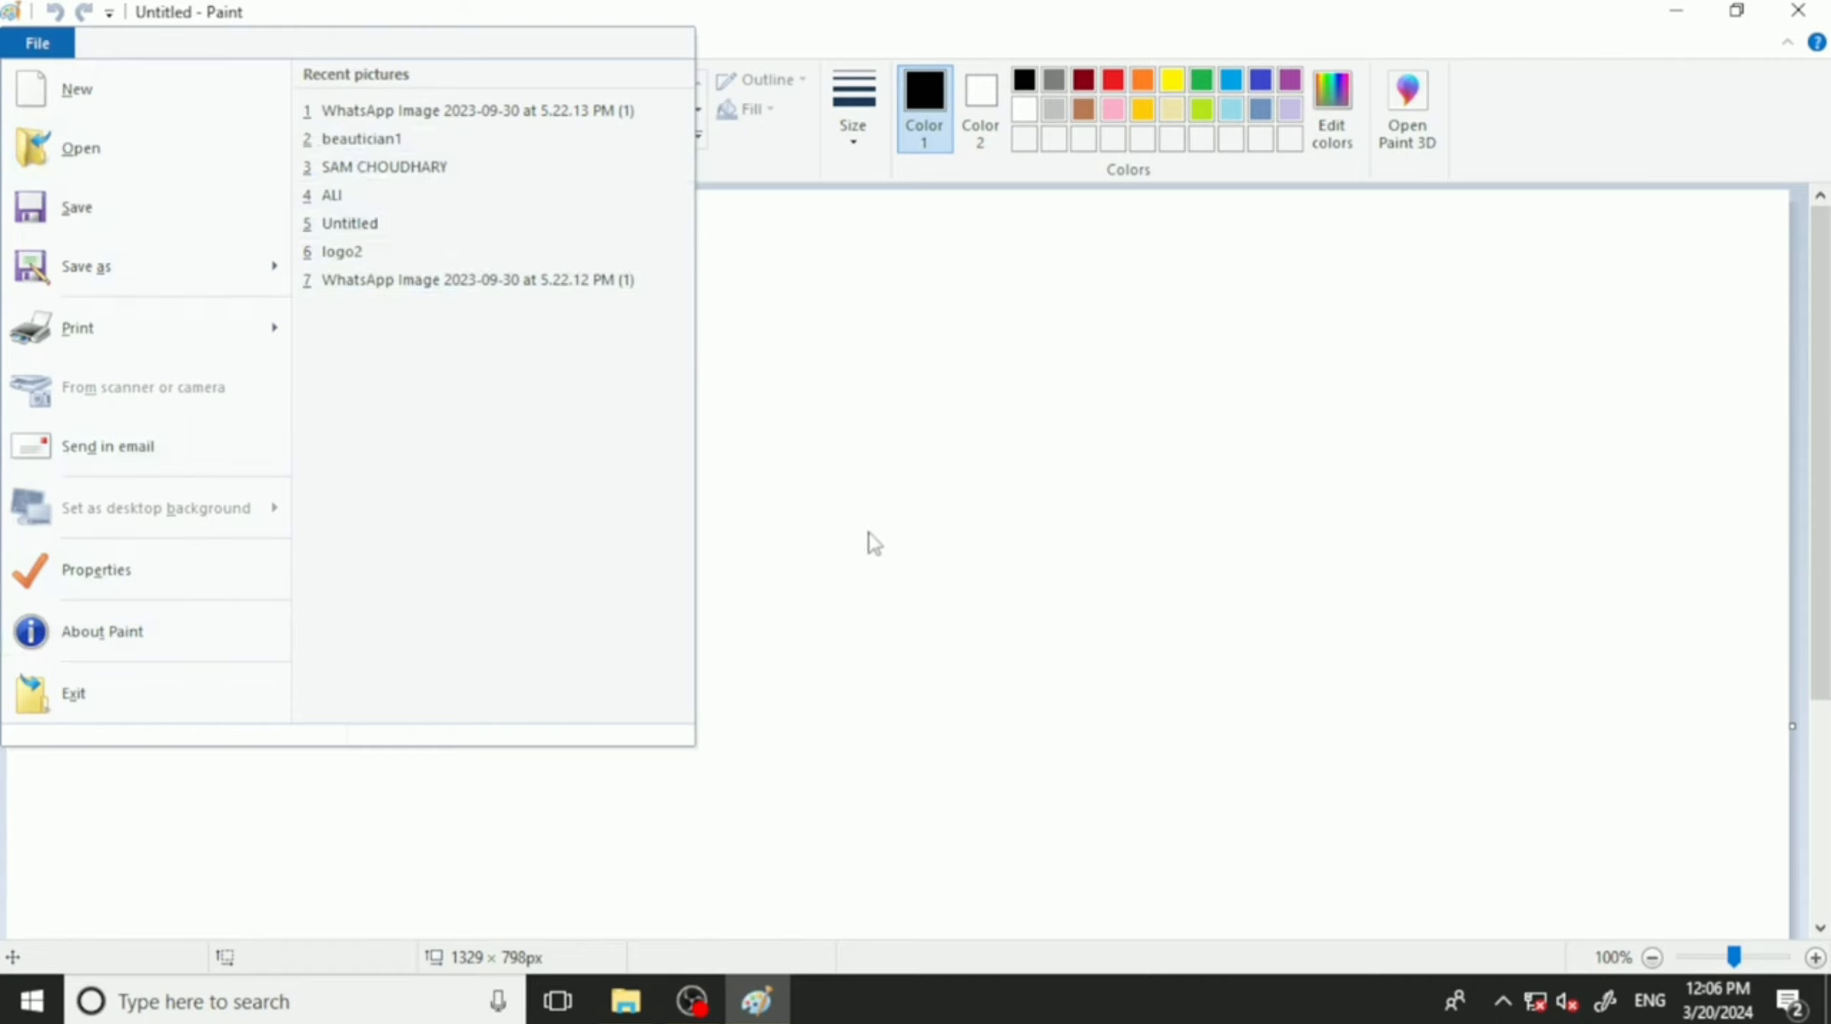
pyautogui.click(884, 500)
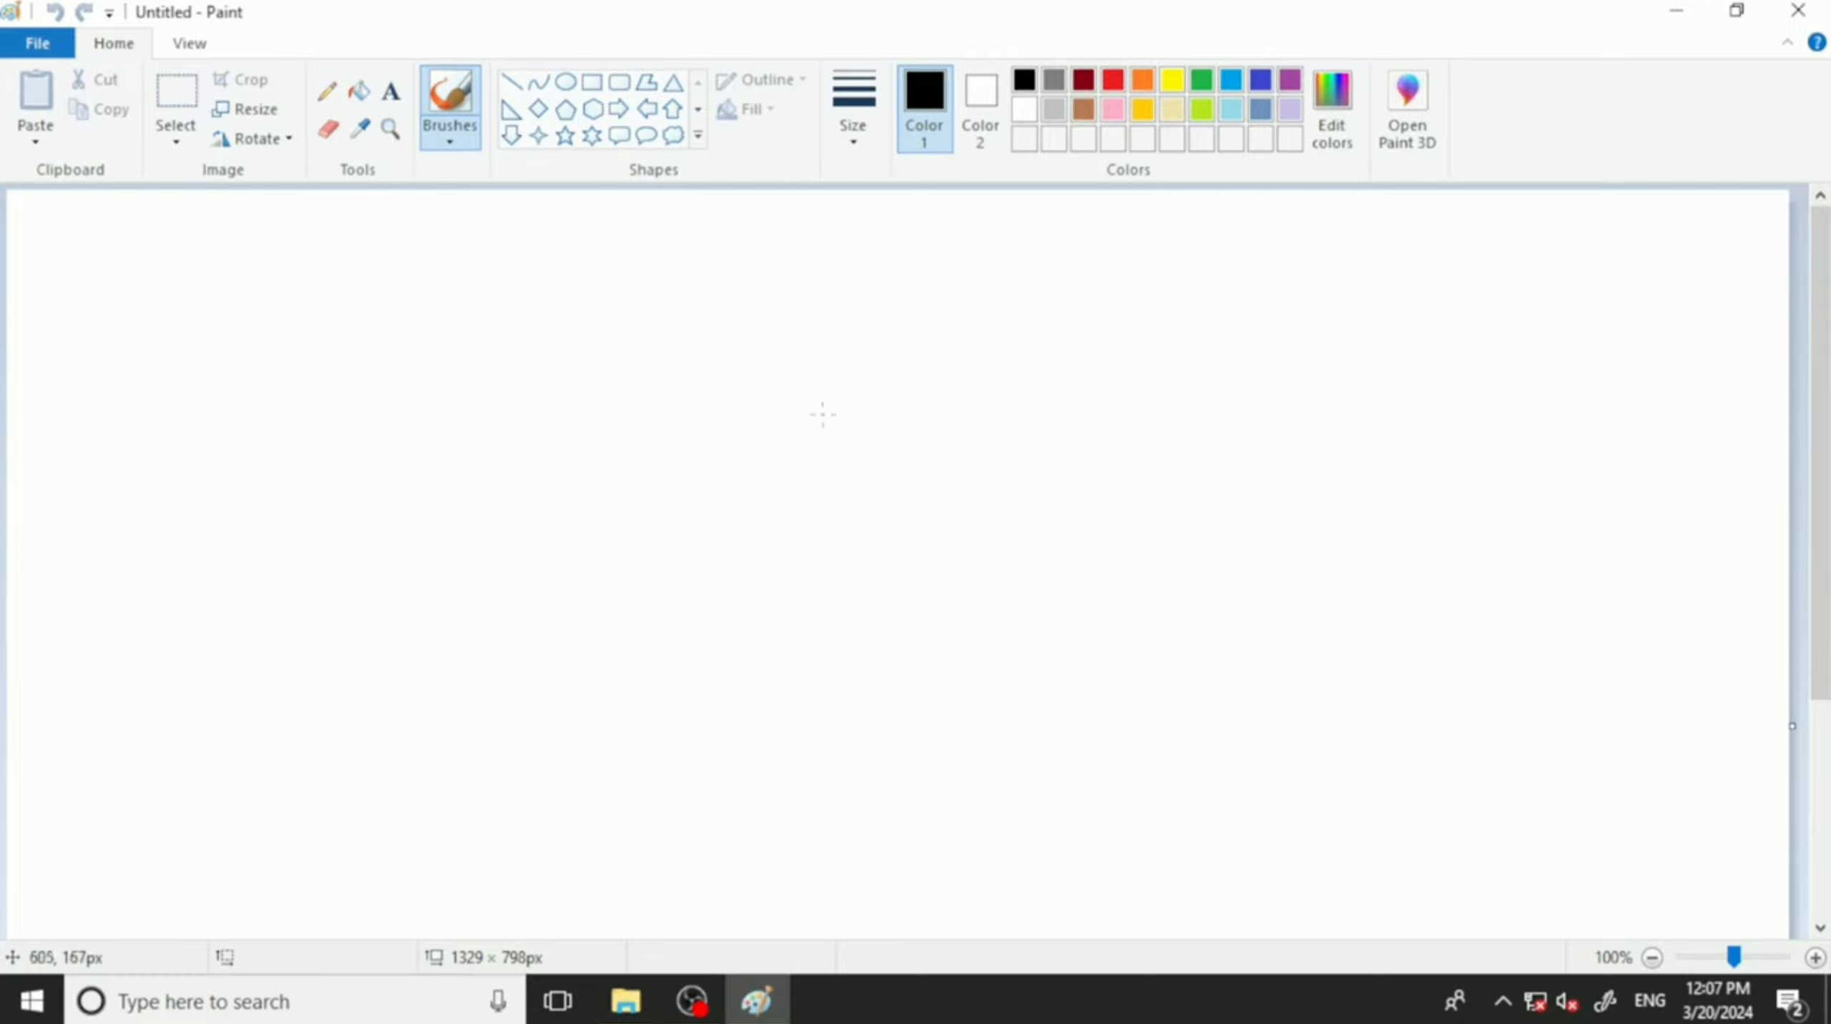
pyautogui.click(1799, 10)
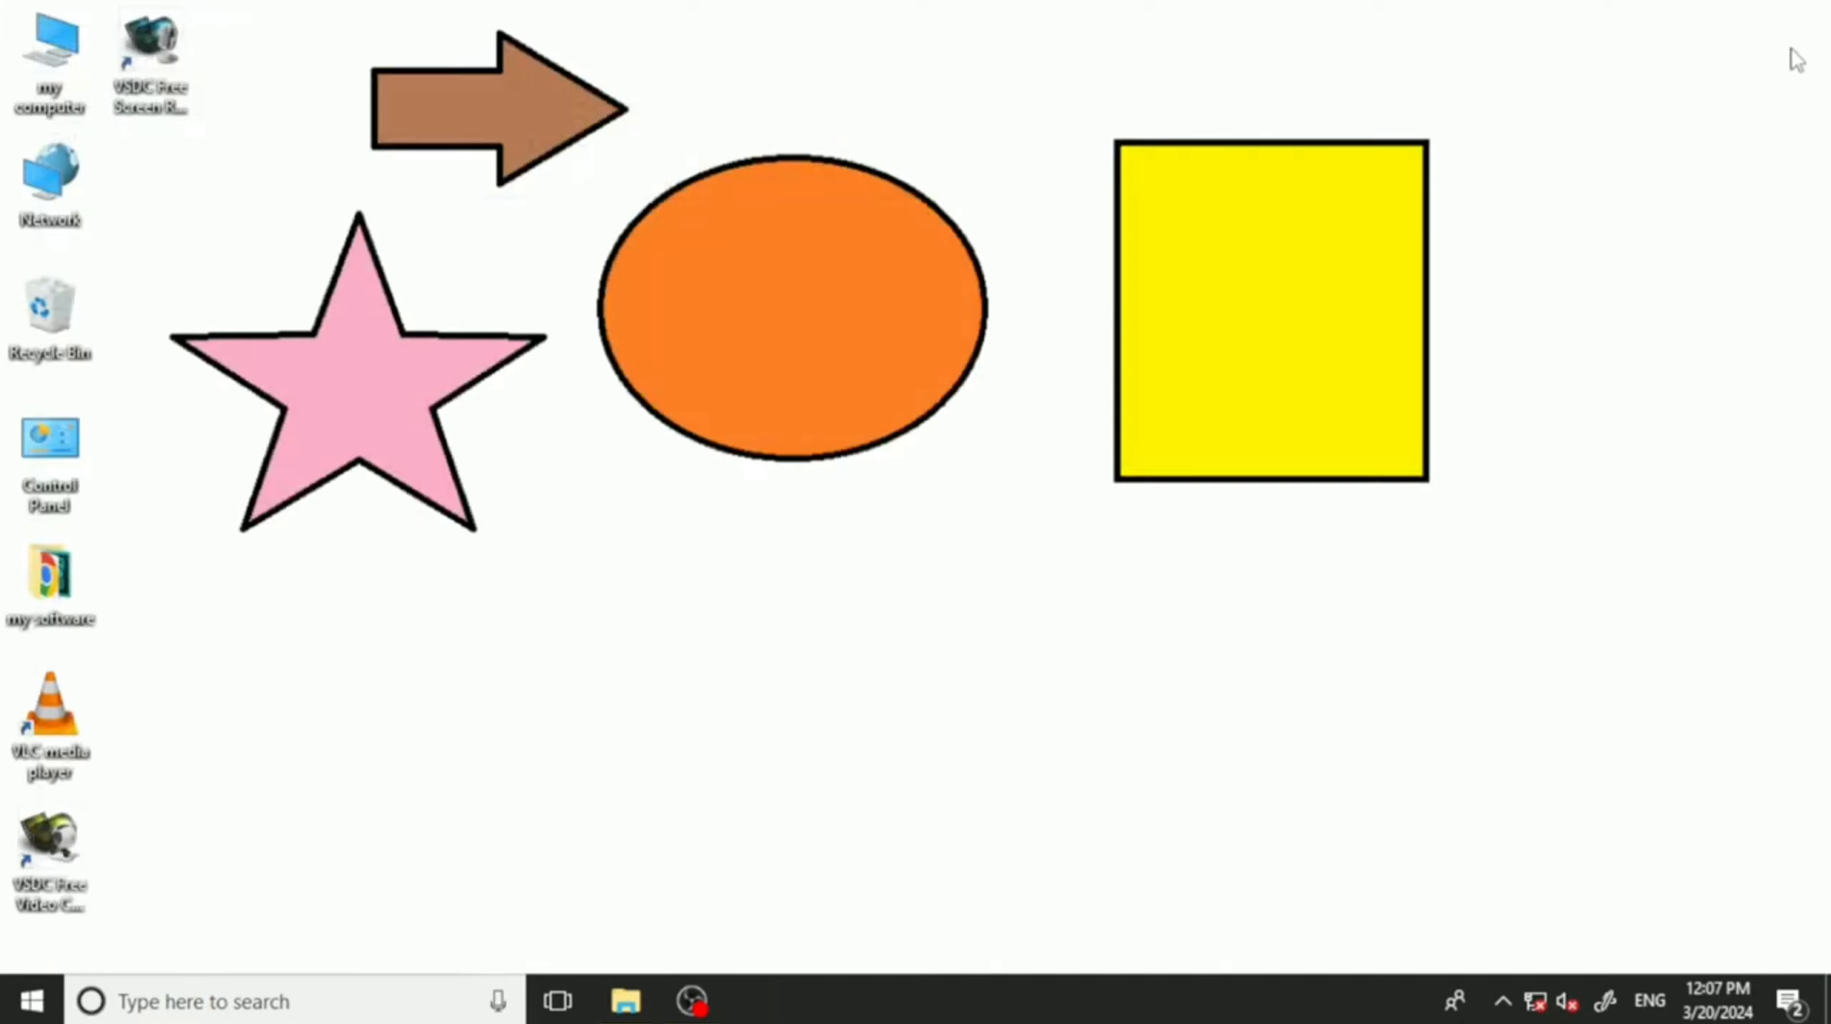